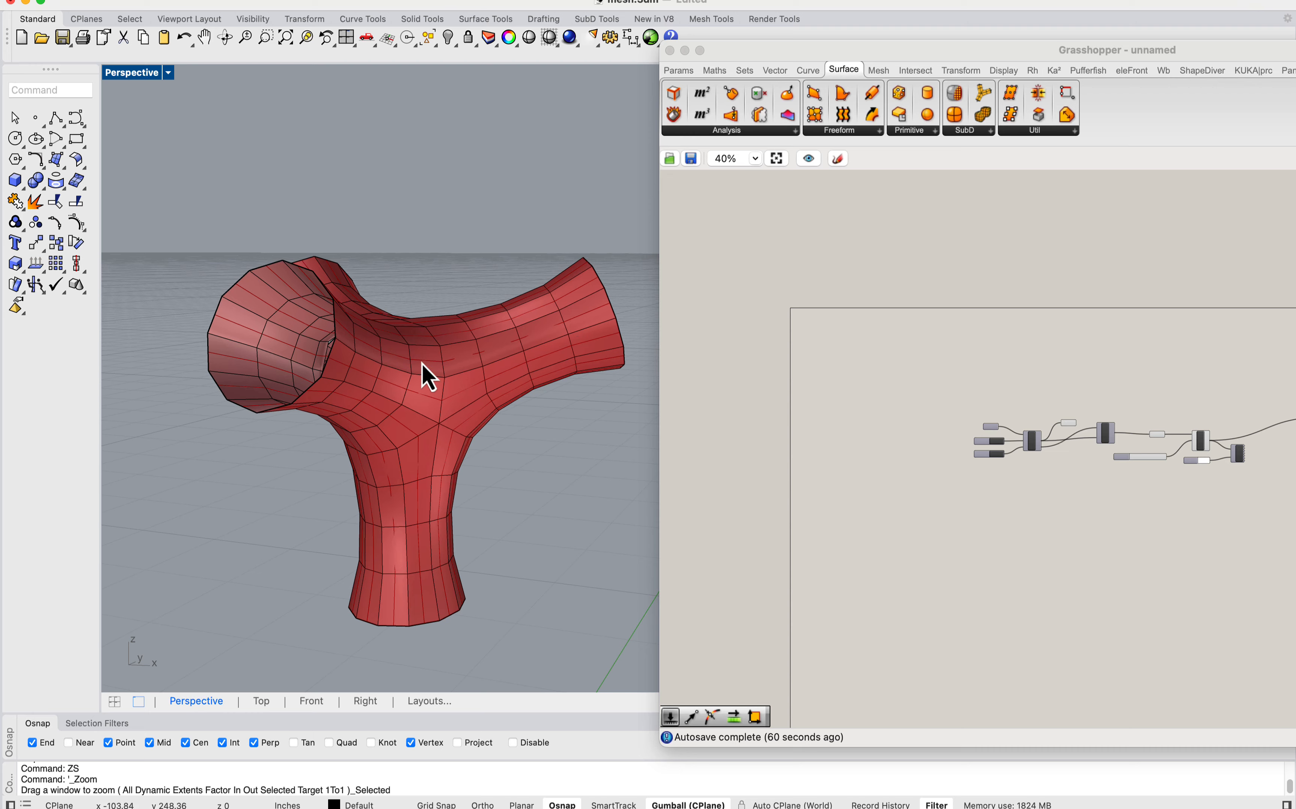
Step: Examine the red branching mesh from several angles, looking at its open ends and the junction of its arms
mouse_move(428, 377)
right_down()
mouse_move(541, 341)
mouse_move(451, 417)
mouse_move(500, 338)
mouse_move(422, 310)
mouse_move(438, 303)
mouse_move(469, 333)
mouse_move(457, 376)
mouse_move(440, 362)
mouse_move(485, 342)
mouse_move(430, 380)
right_up()
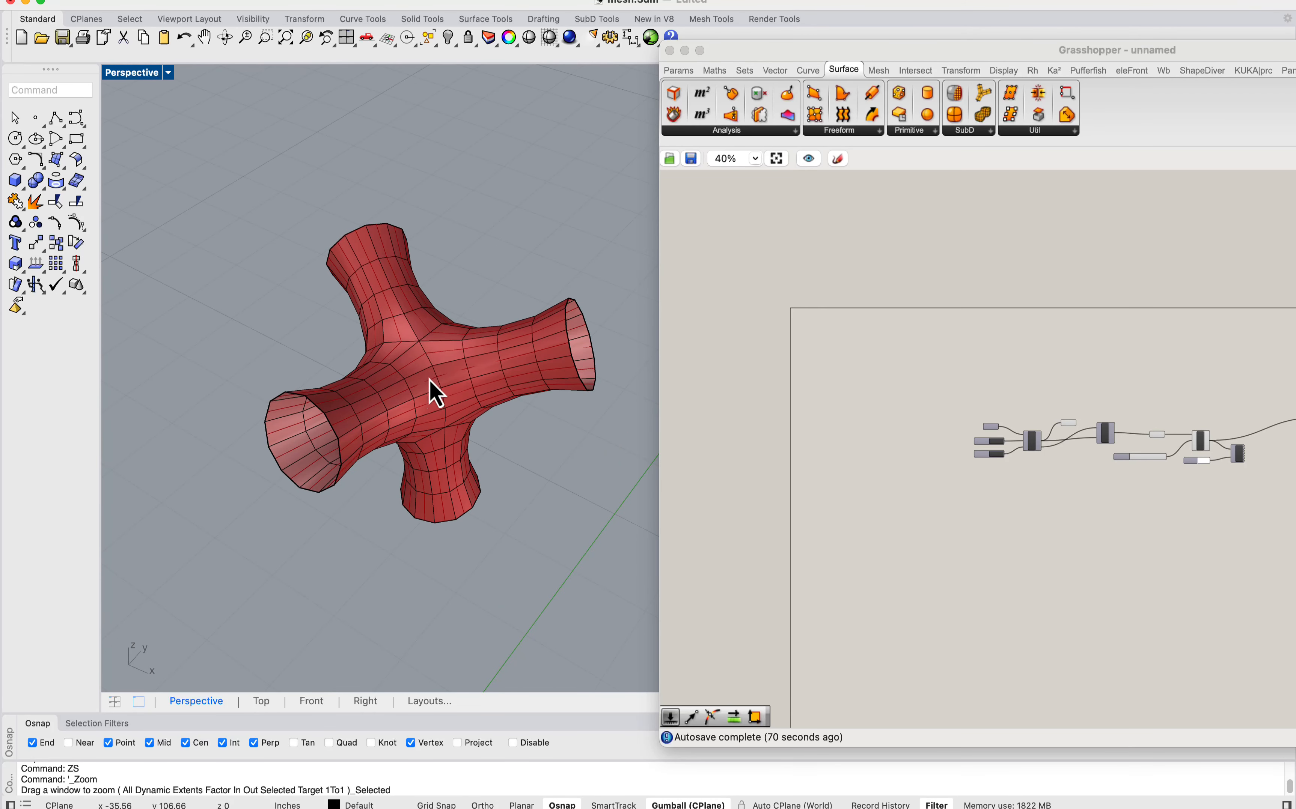
right_drag(421, 438, 416, 394)
scroll(414, 393, up, 3)
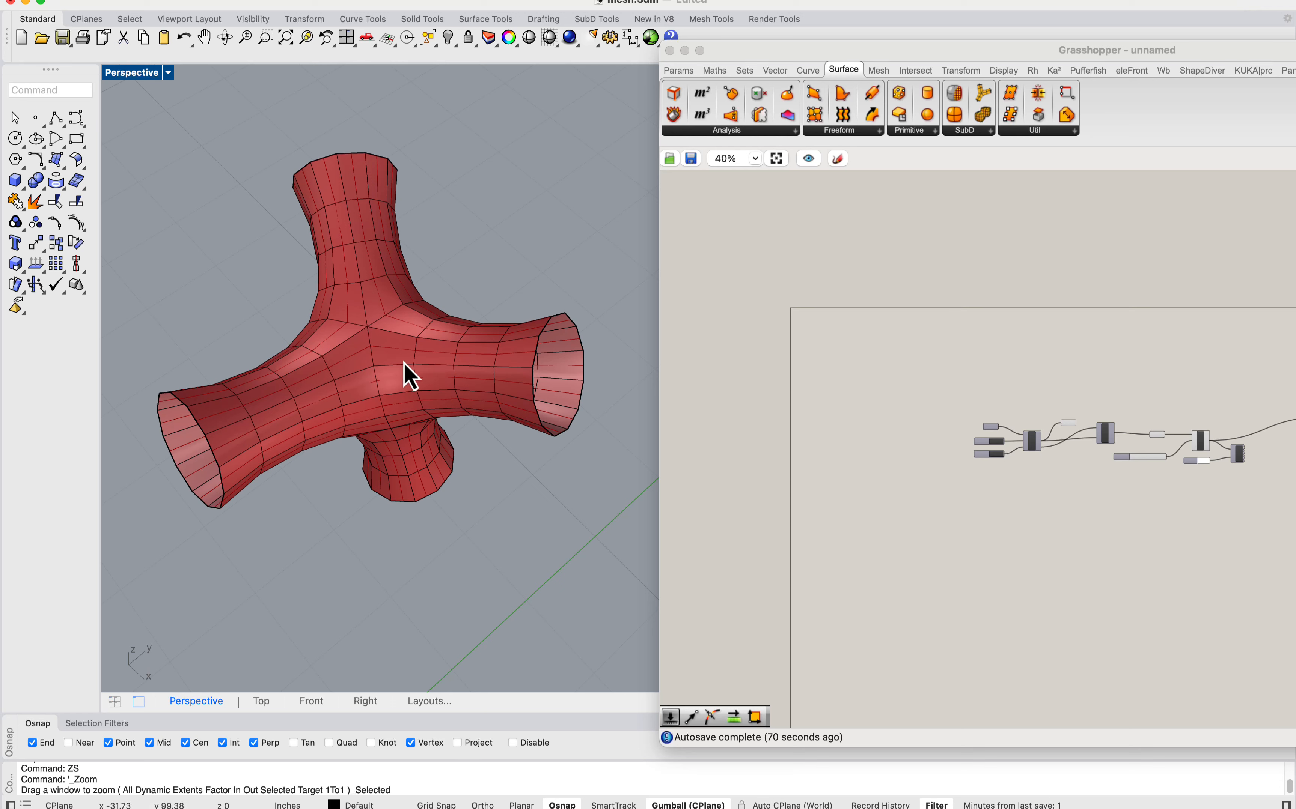
right_drag(404, 363, 404, 347)
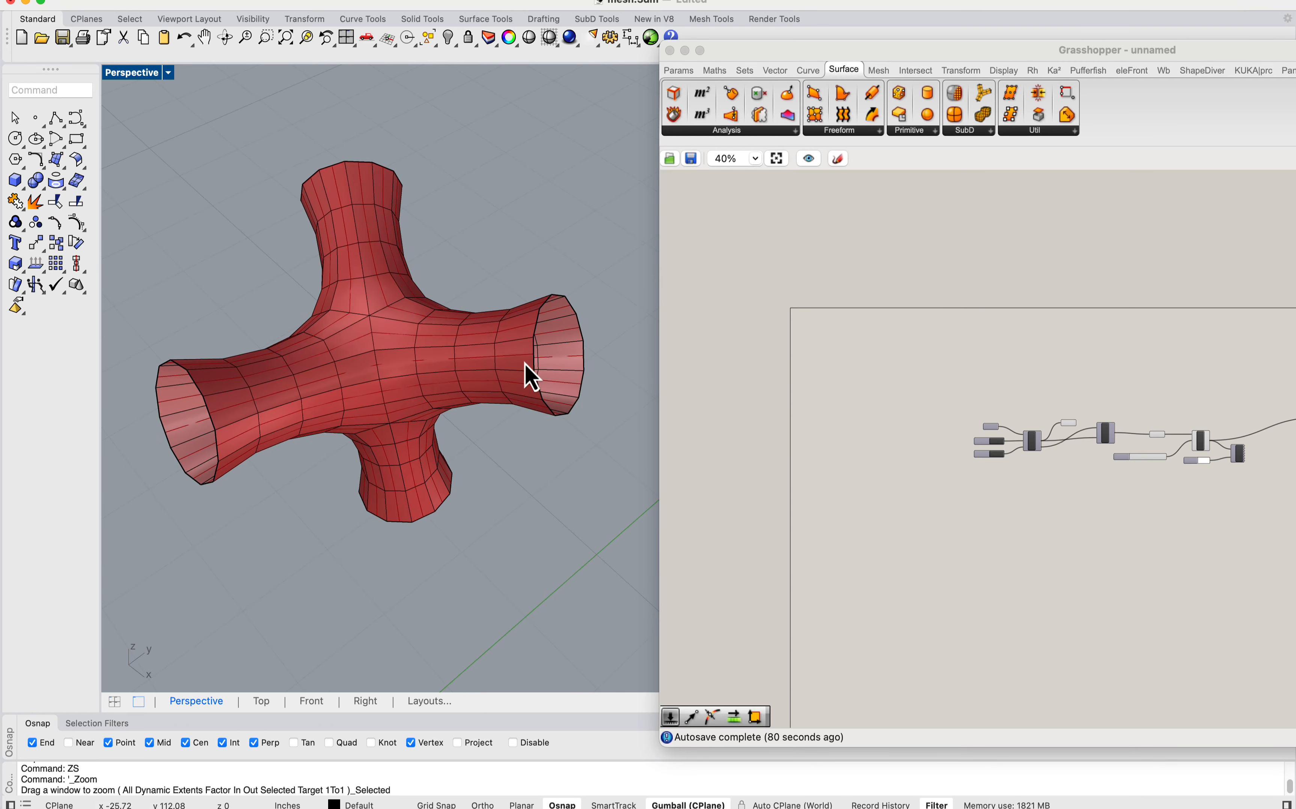
right_drag(527, 377, 393, 358)
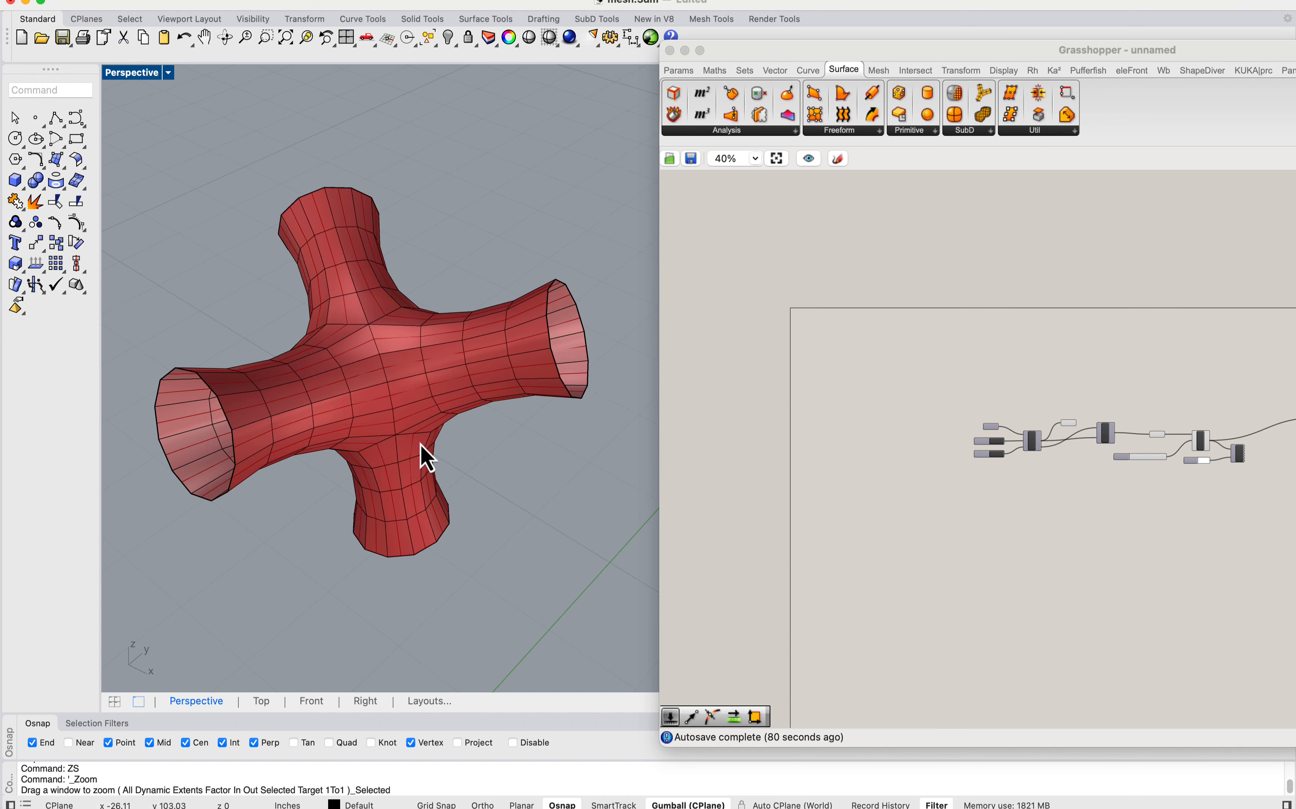
right_drag(428, 457, 458, 412)
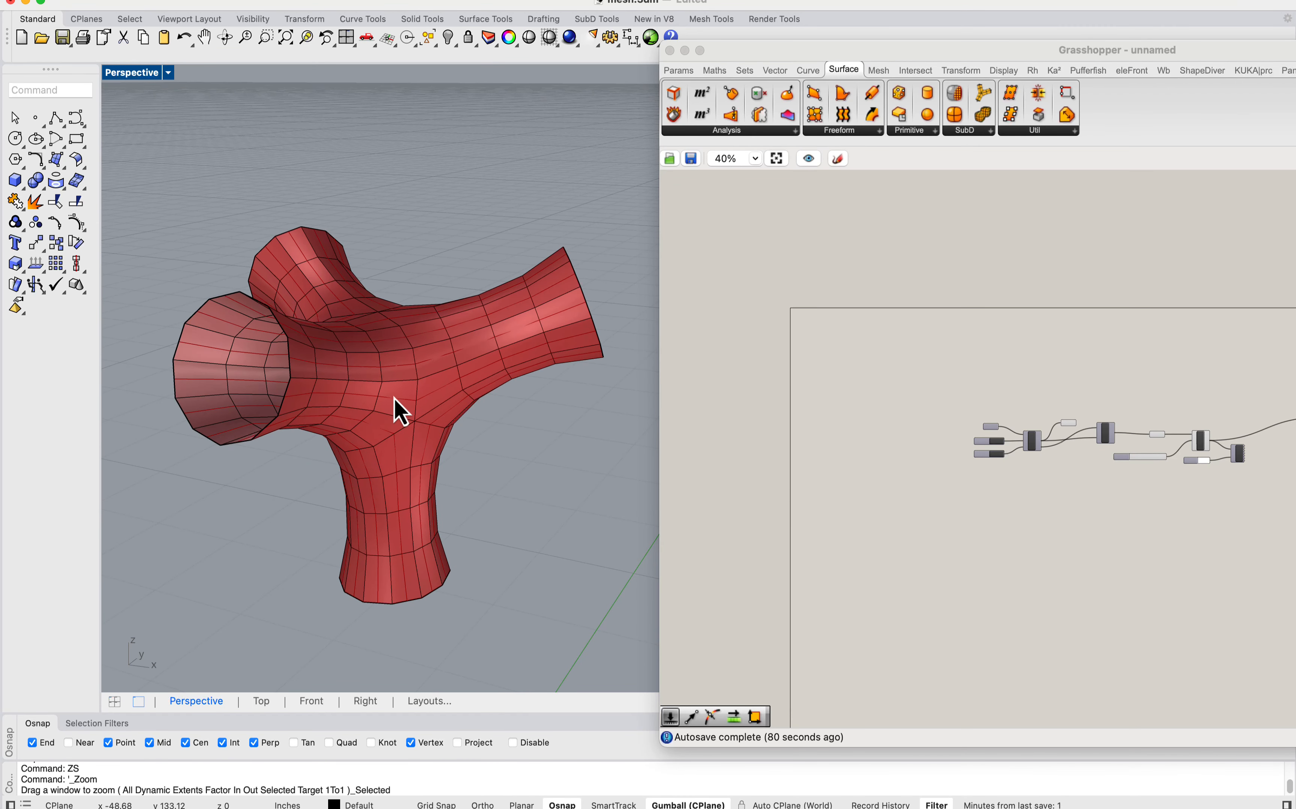
scroll(482, 337, down, 10)
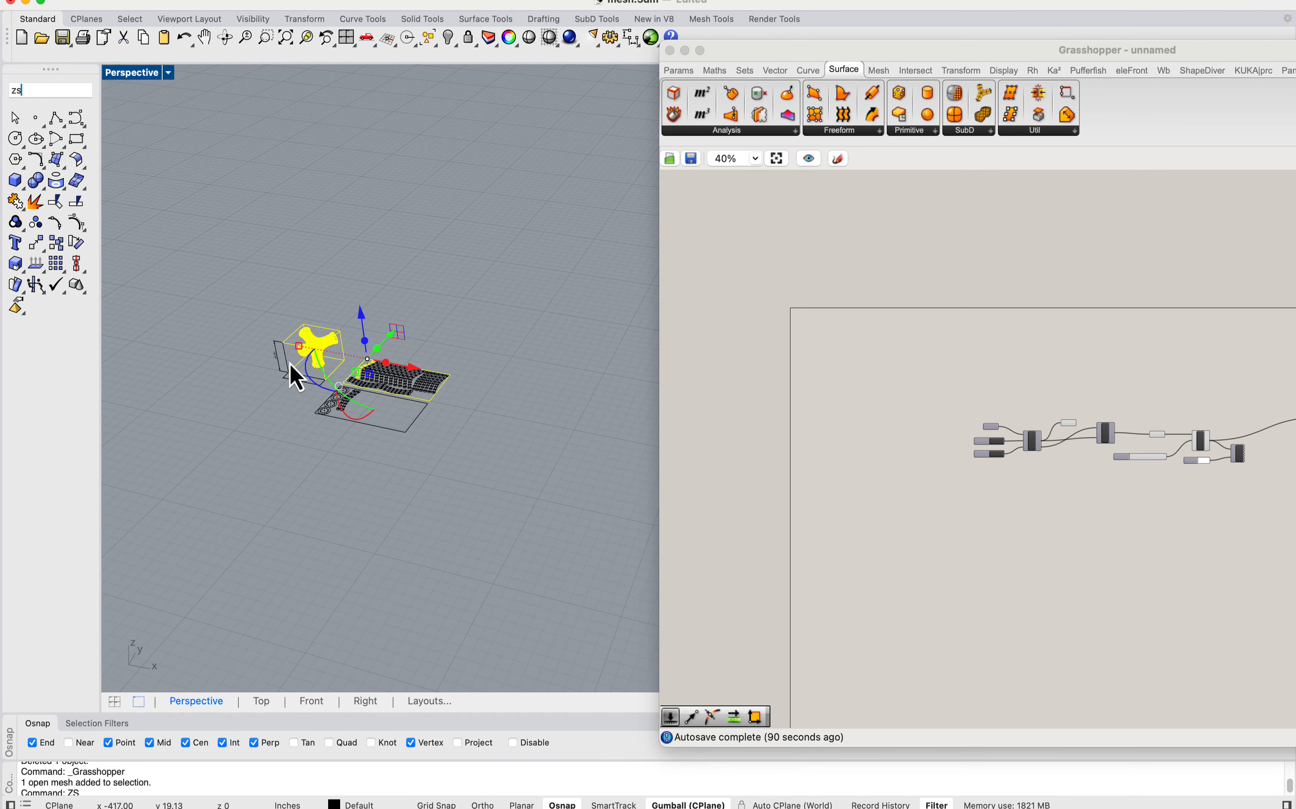
Step: Move the Grasshopper window aside and inspect a single strip on the perforated branching model
key(Return)
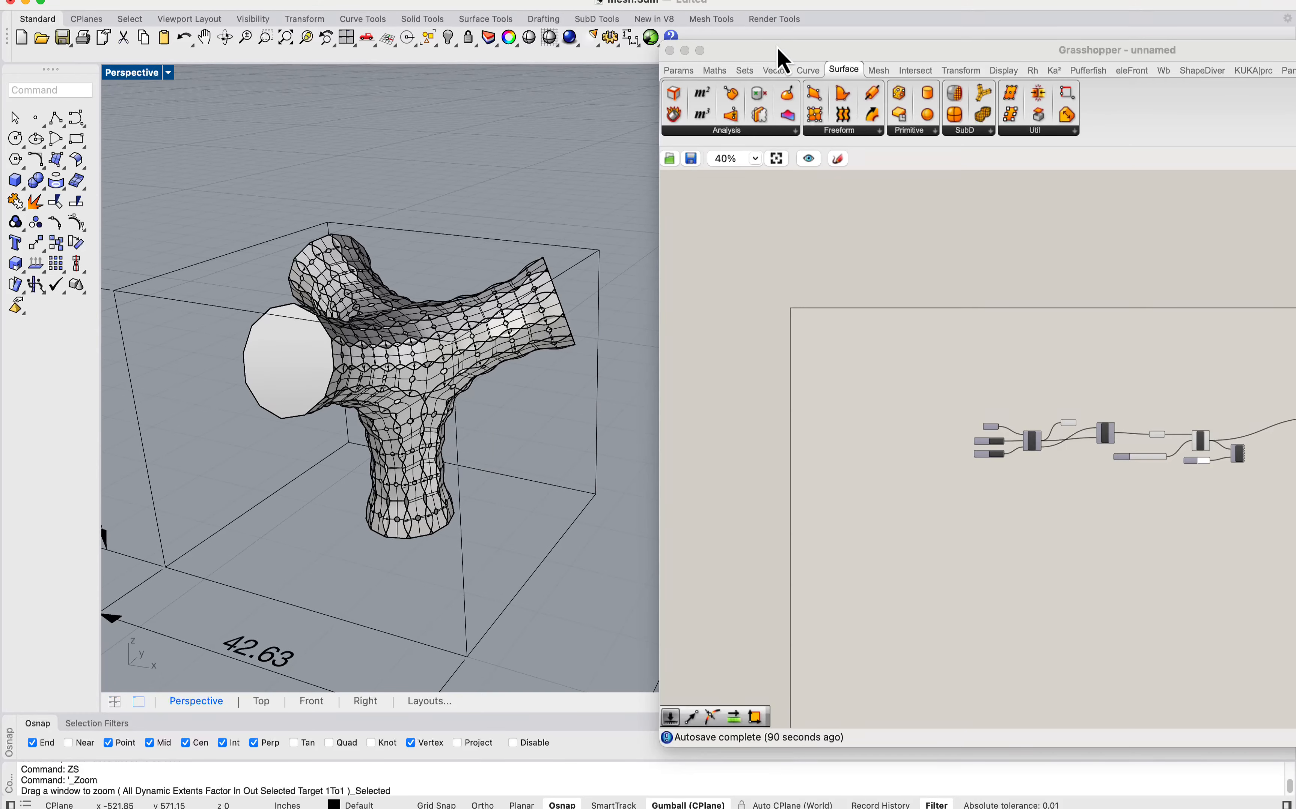
drag(776, 48, 1225, 40)
scroll(738, 301, down, 5)
scroll(699, 284, up, 5)
right_drag(698, 284, 506, 308)
click(435, 357)
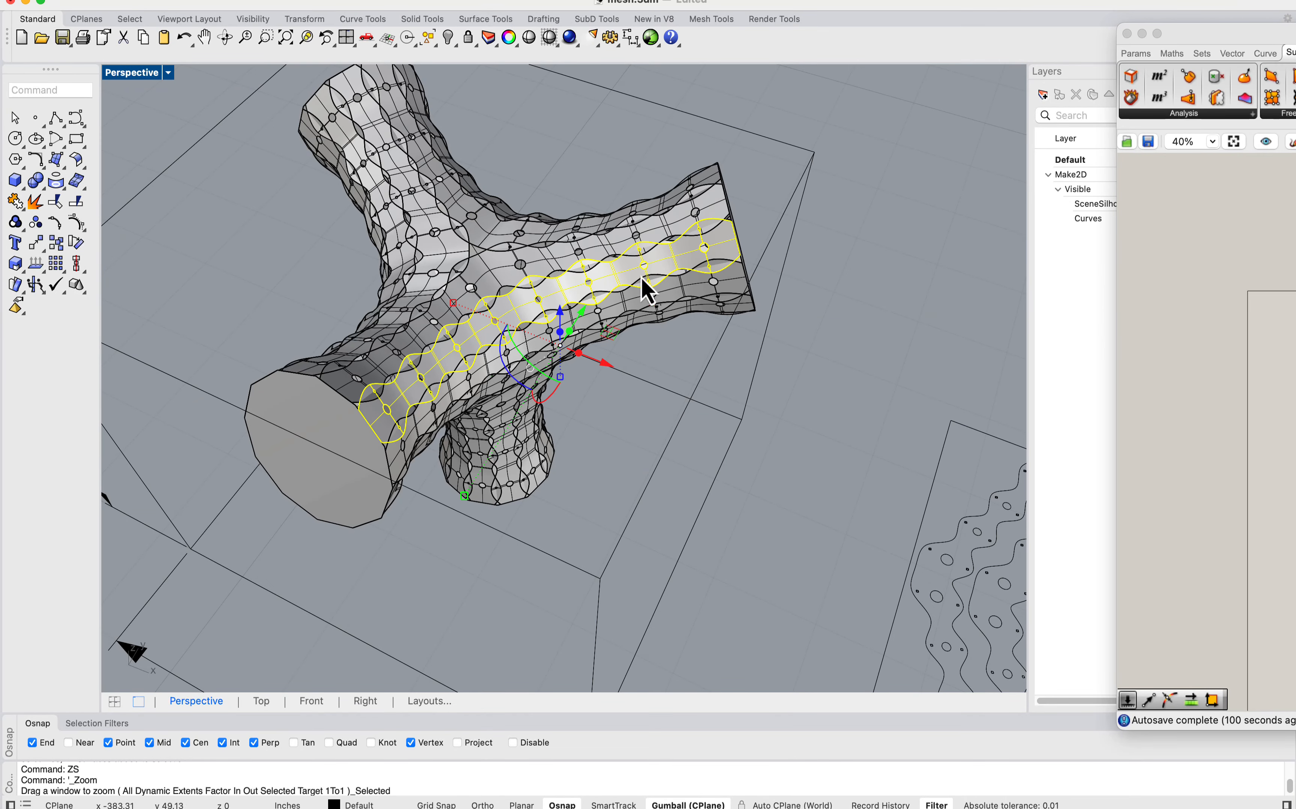
key(Escape)
Step: Set the Perspective viewport to Rendered display and inspect the holes and wavy seams between the model's strips
click(136, 73)
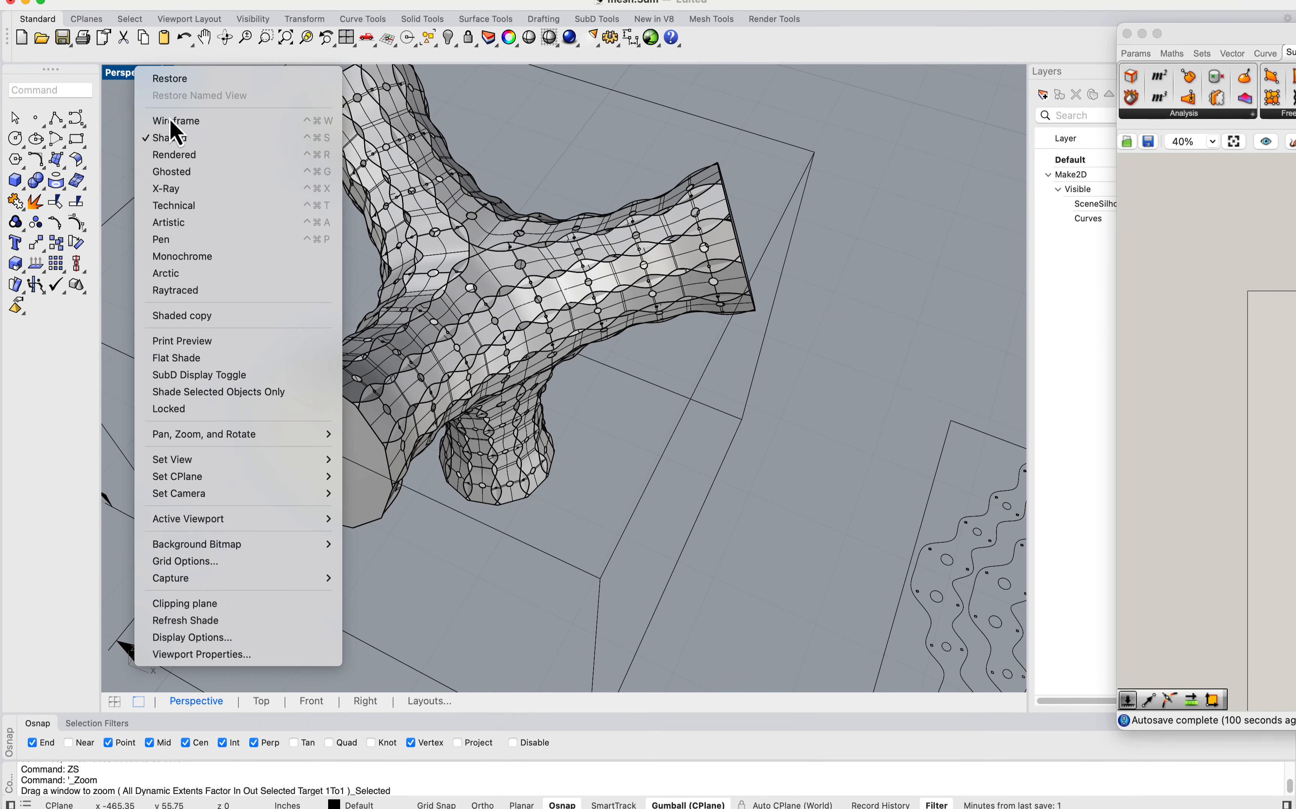
click(210, 155)
right_drag(306, 199, 442, 389)
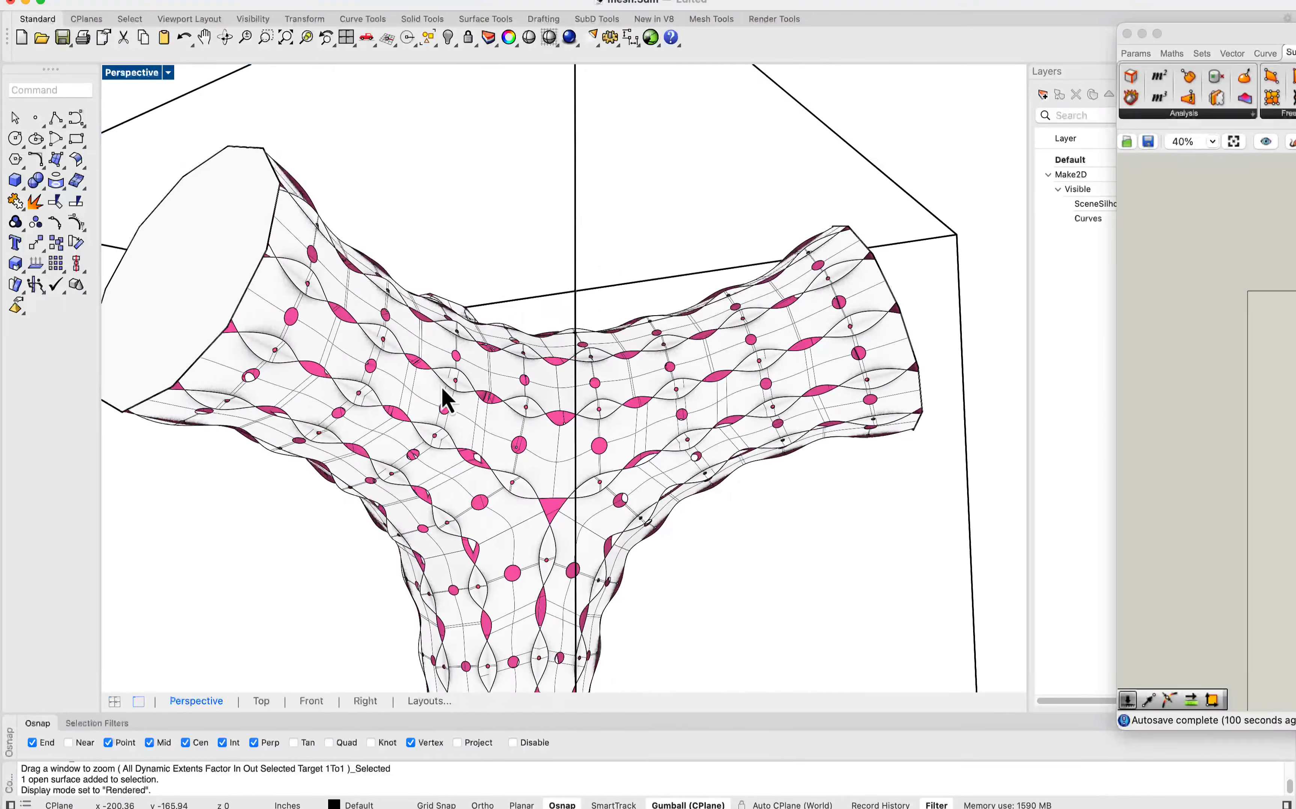
right_drag(352, 313, 343, 371)
click(343, 372)
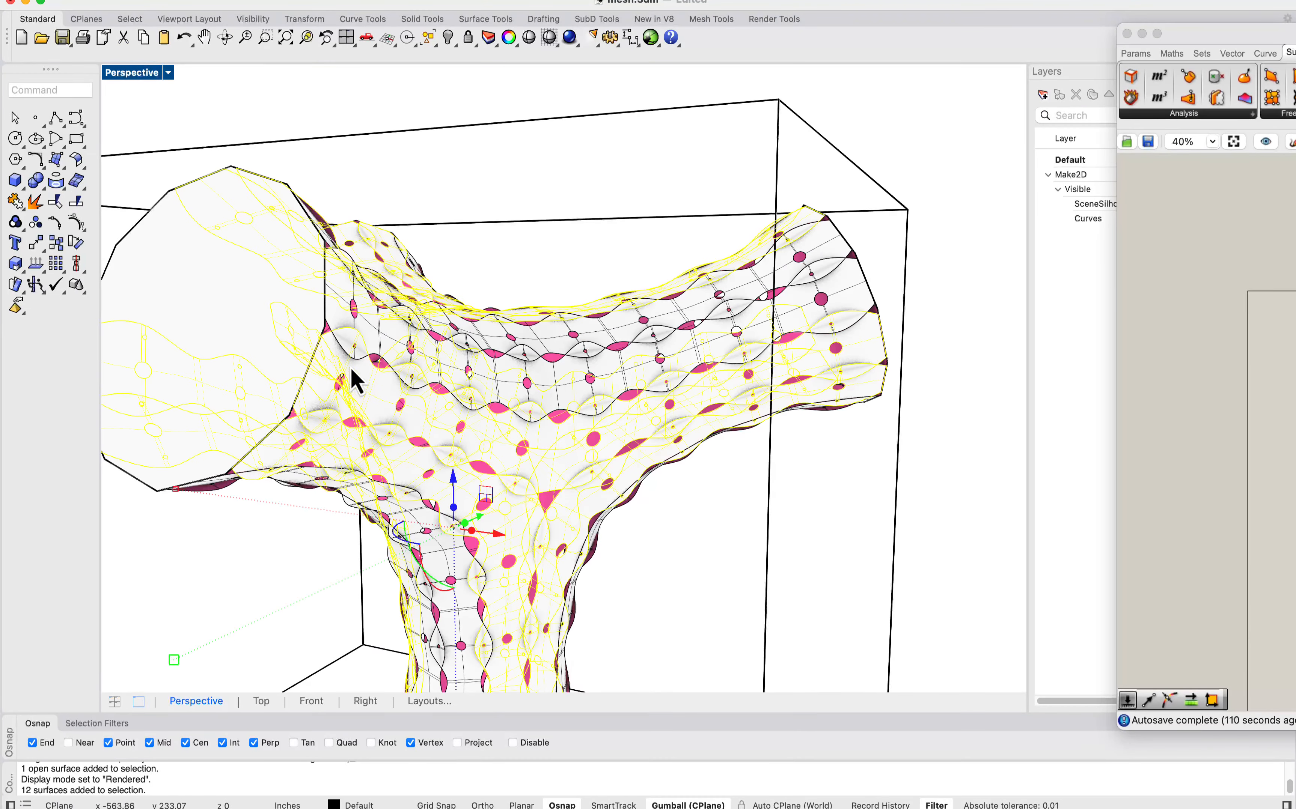
click(490, 253)
scroll(491, 251, down, 5)
right_drag(491, 257, 515, 289)
scroll(540, 270, up, 5)
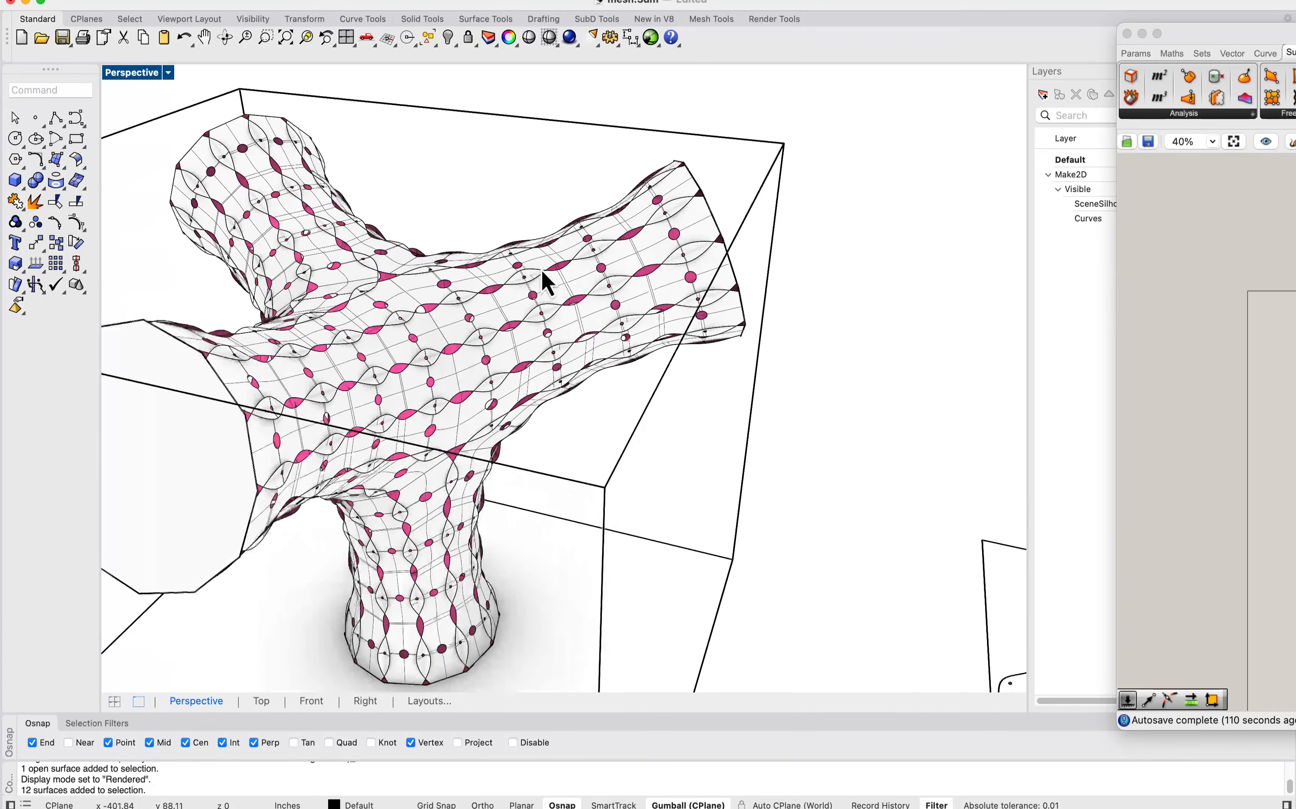
Step: Examine the flat layout of unrolled strips and end discs and compare it with the assembled model
scroll(294, 294, down, 10)
right_drag(581, 431, 554, 453)
scroll(583, 442, up, 8)
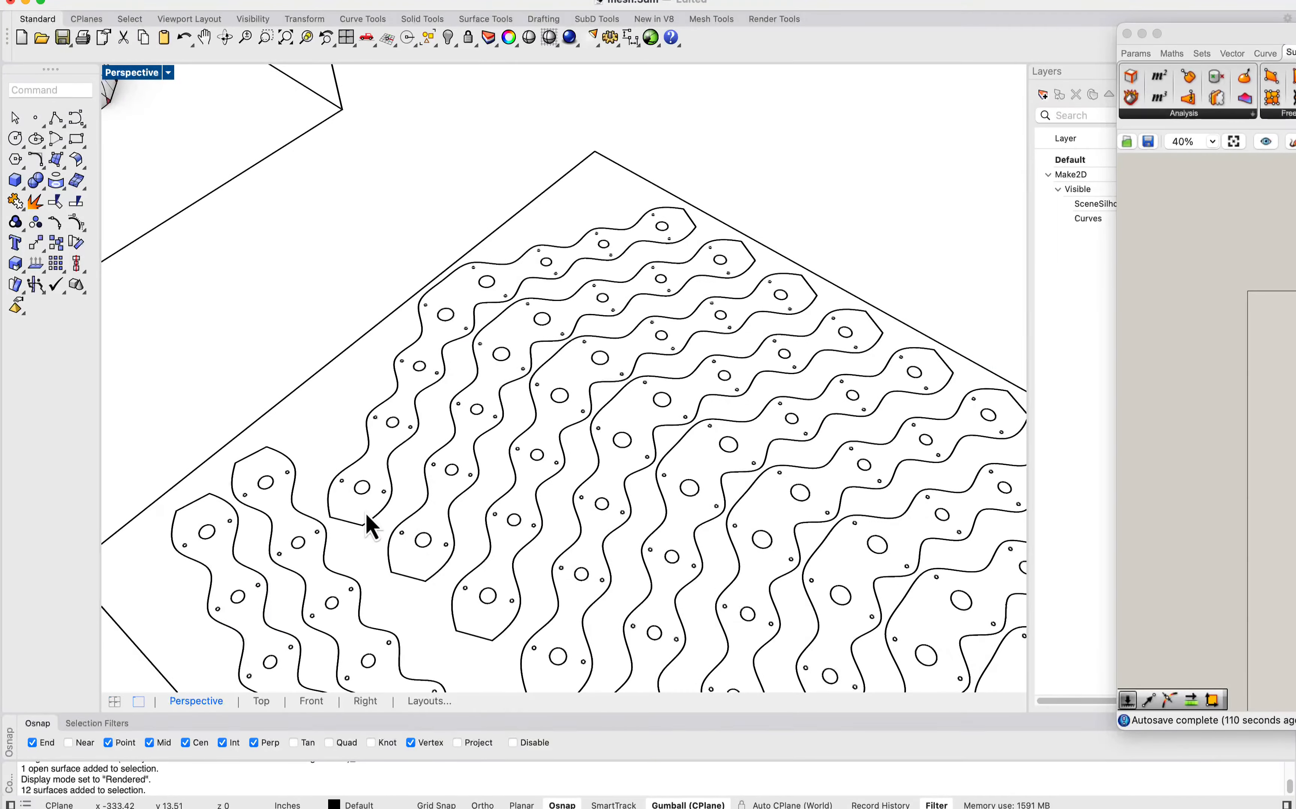
scroll(405, 354, down, 5)
scroll(381, 453, up, 6)
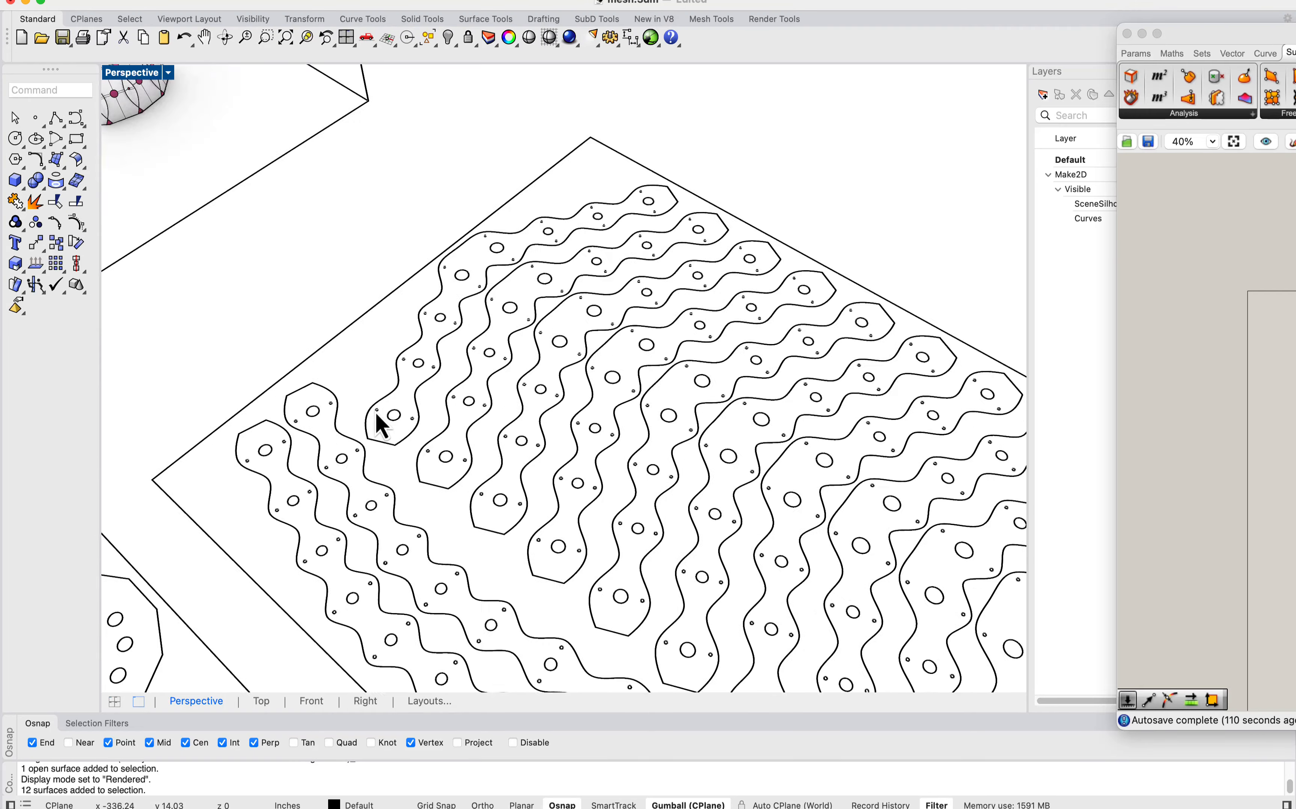
scroll(457, 440, down, 2)
scroll(449, 407, down, 6)
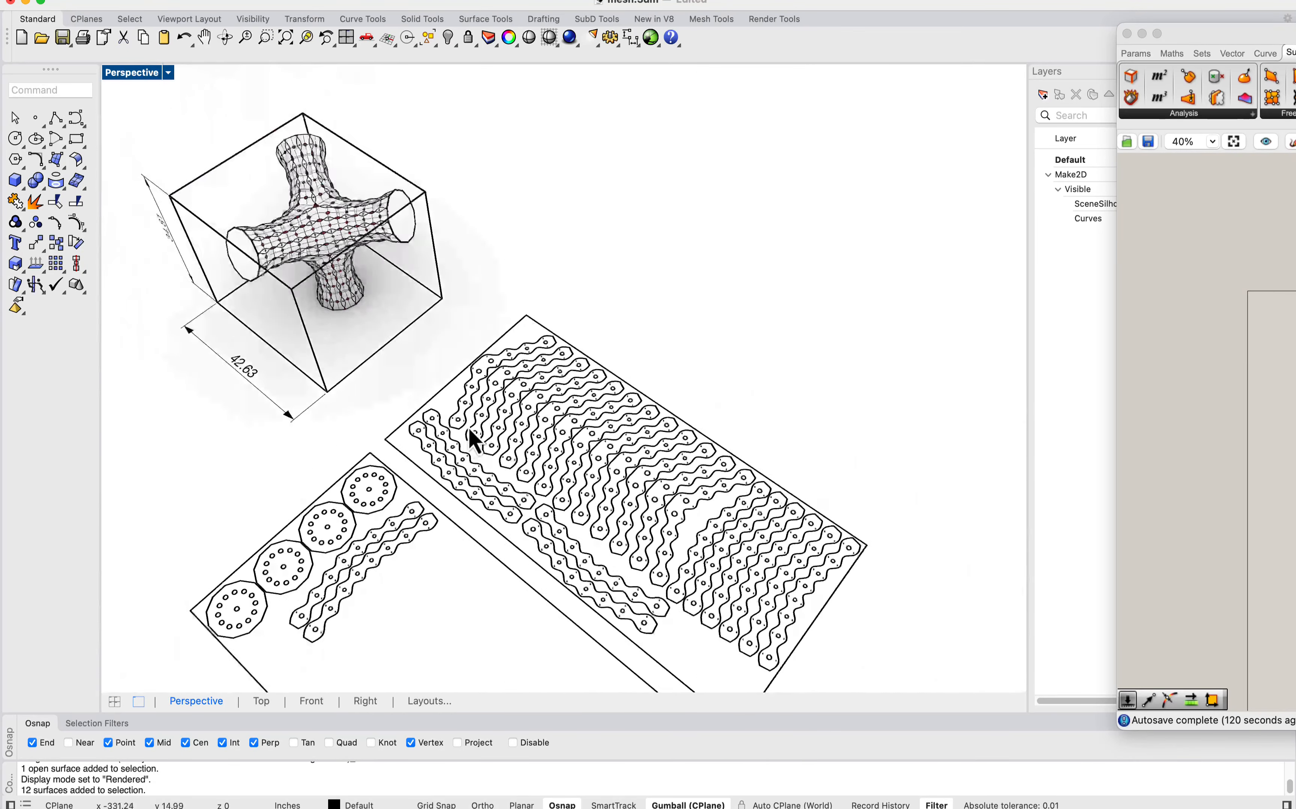
scroll(330, 262, up, 8)
scroll(292, 322, down, 2)
scroll(293, 327, up, 3)
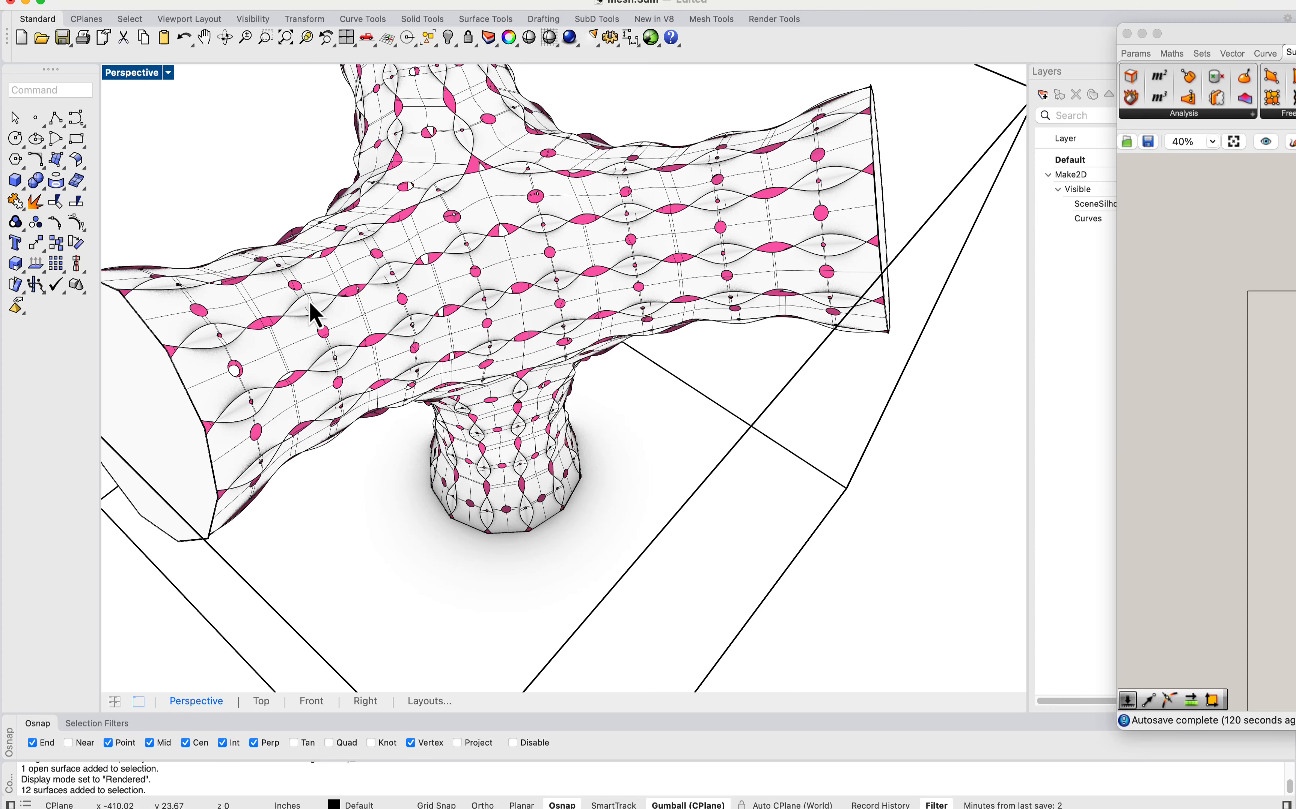
scroll(522, 239, down, 5)
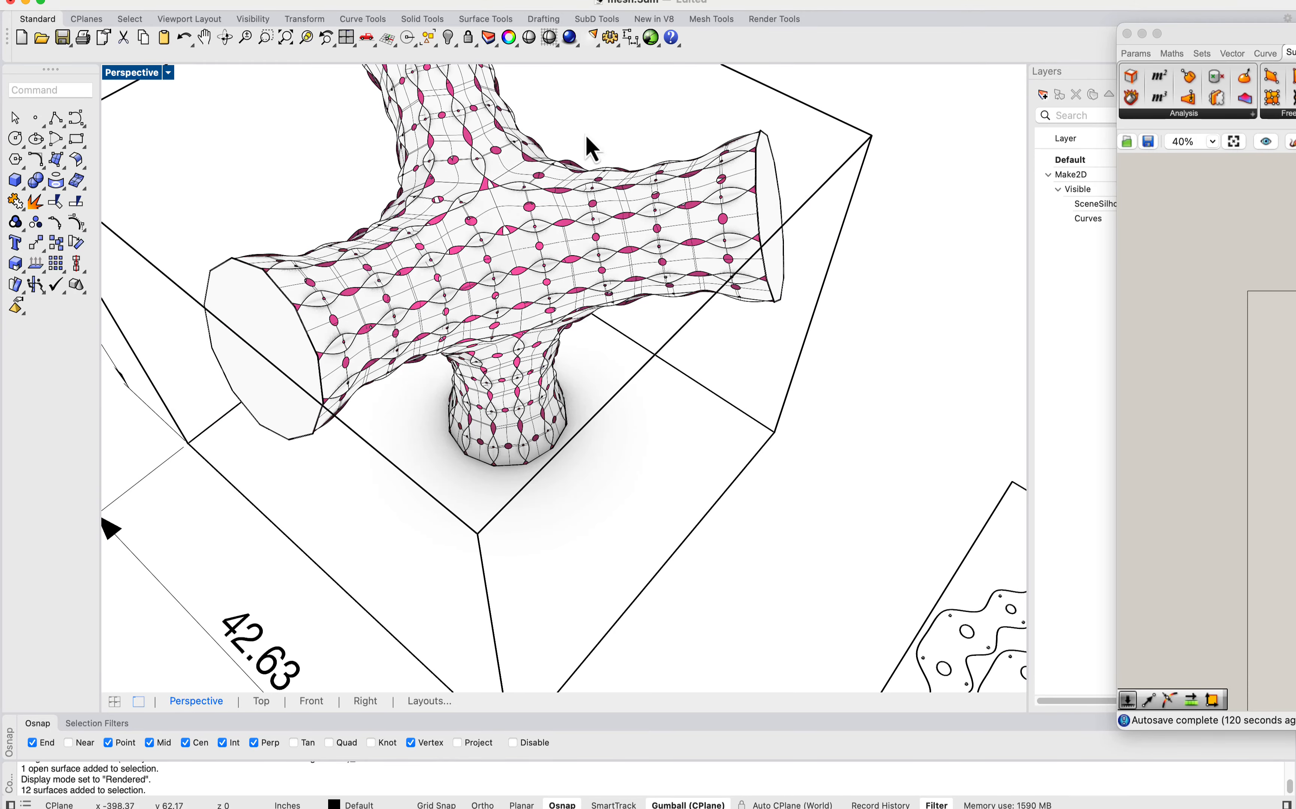
scroll(379, 240, down, 6)
scroll(440, 382, down, 10)
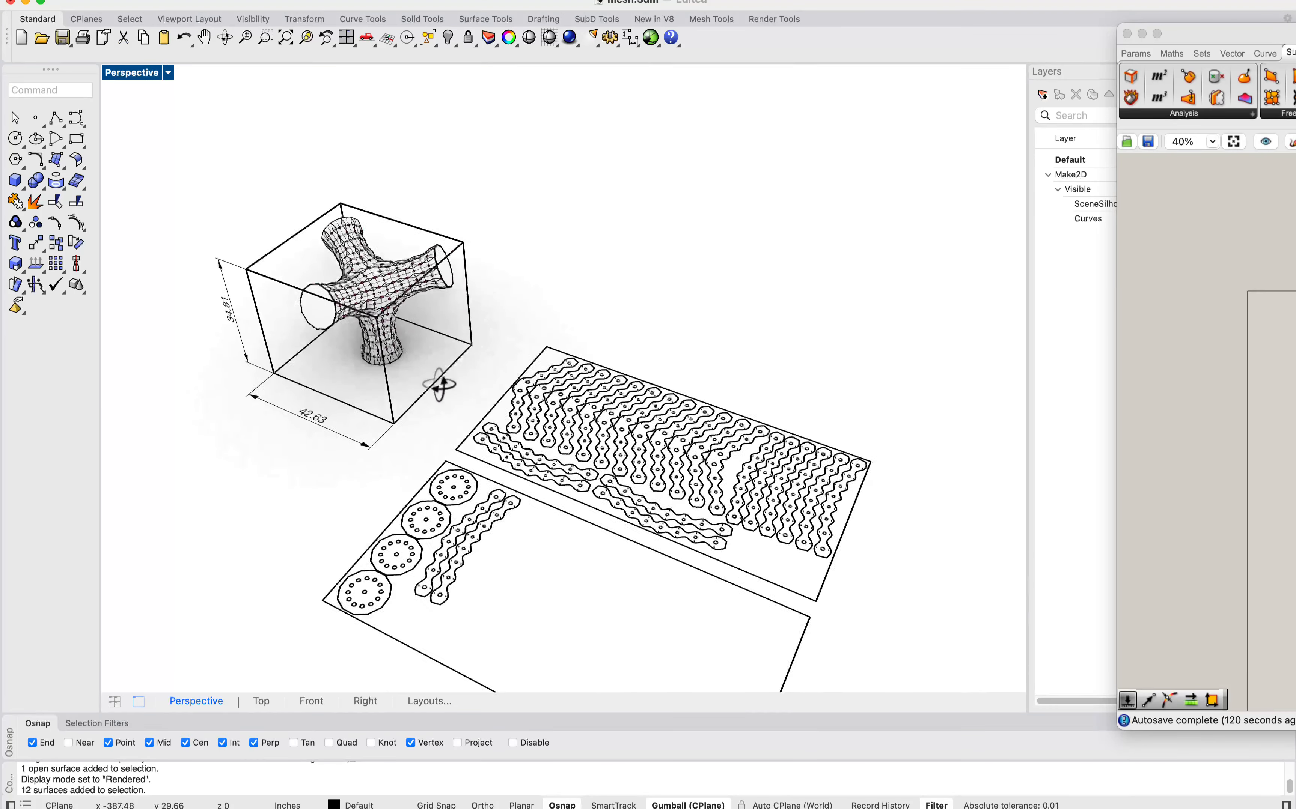
Step: Select the original plain branching mesh, zoom the view to it and frame it from an angled viewpoint
drag(845, 435, 708, 292)
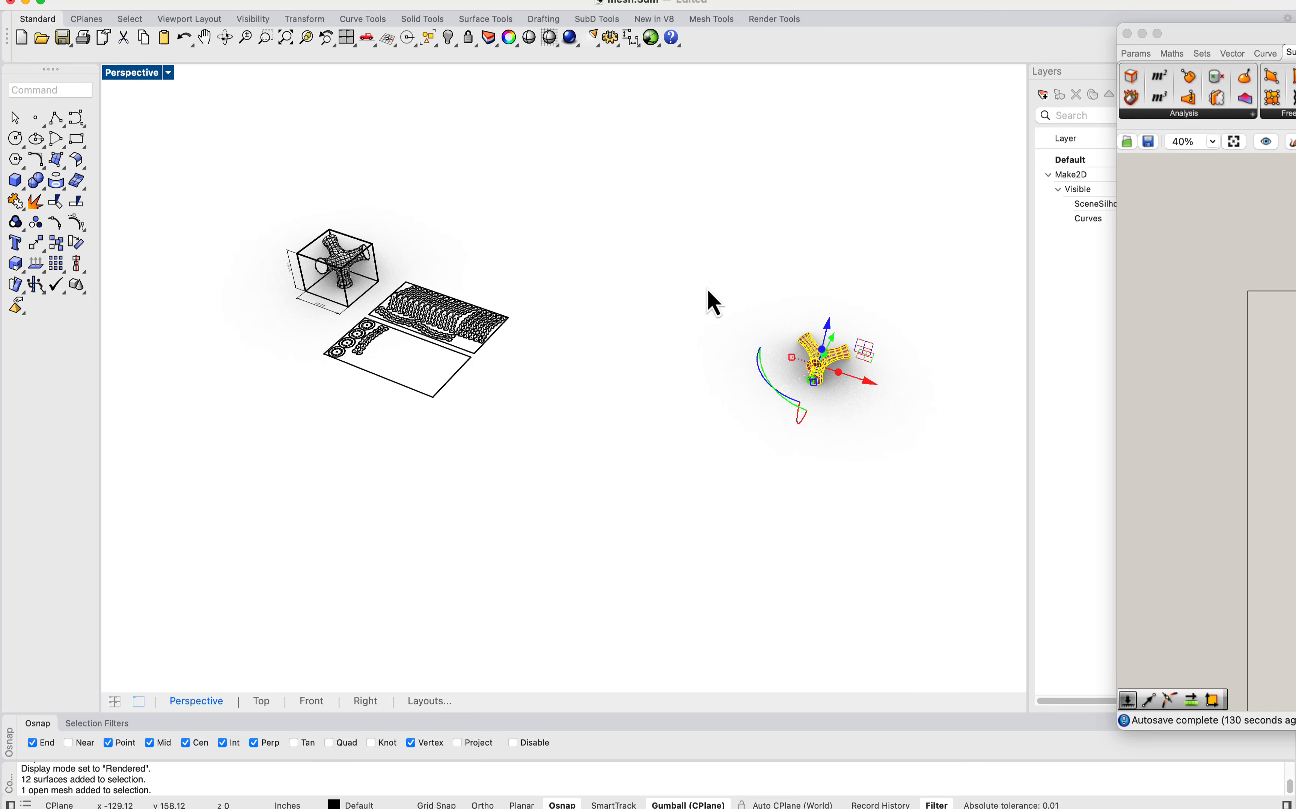
text(zs)
key(Return)
click(274, 368)
right_drag(554, 470, 594, 444)
right_drag(635, 307, 226, 319)
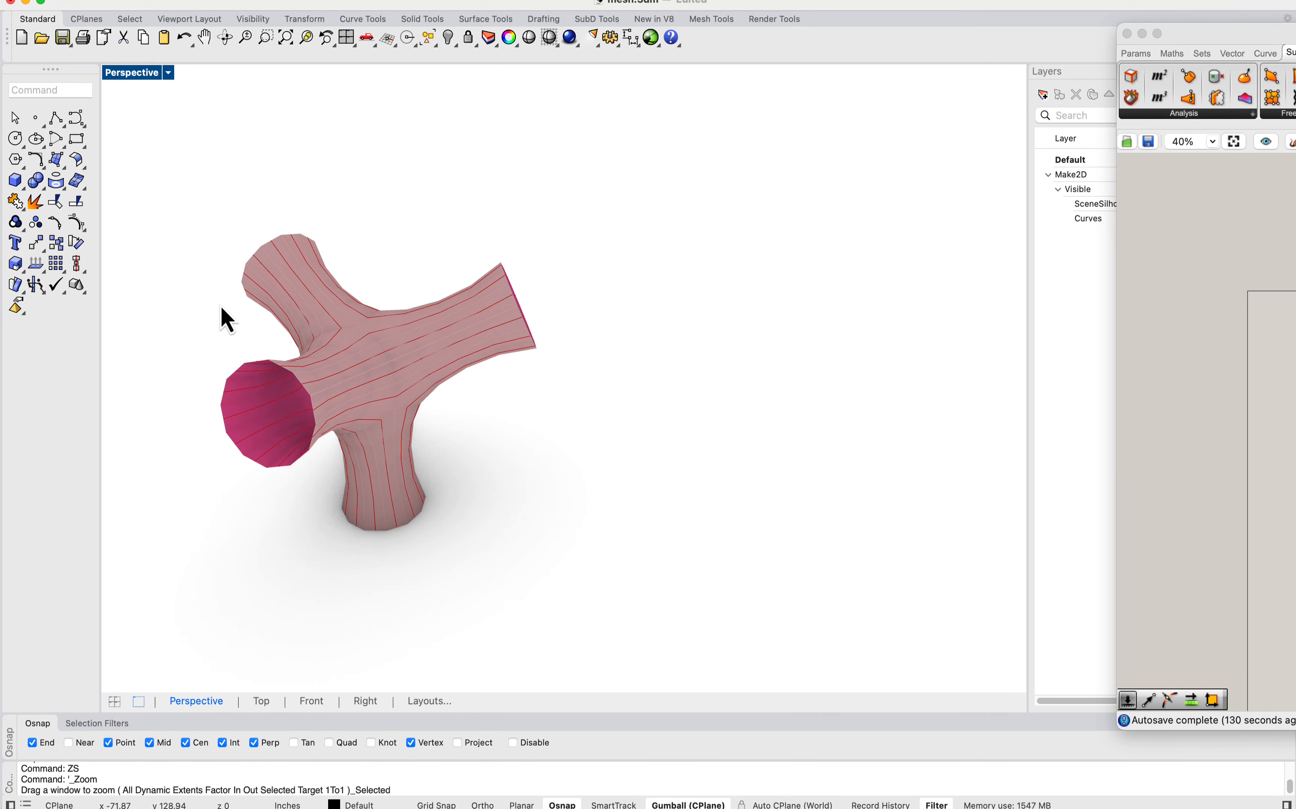
Step: Bring the Grasshopper window back beside the mesh and select the input Mesh parameter at the start of the definition
drag(1237, 54, 665, 6)
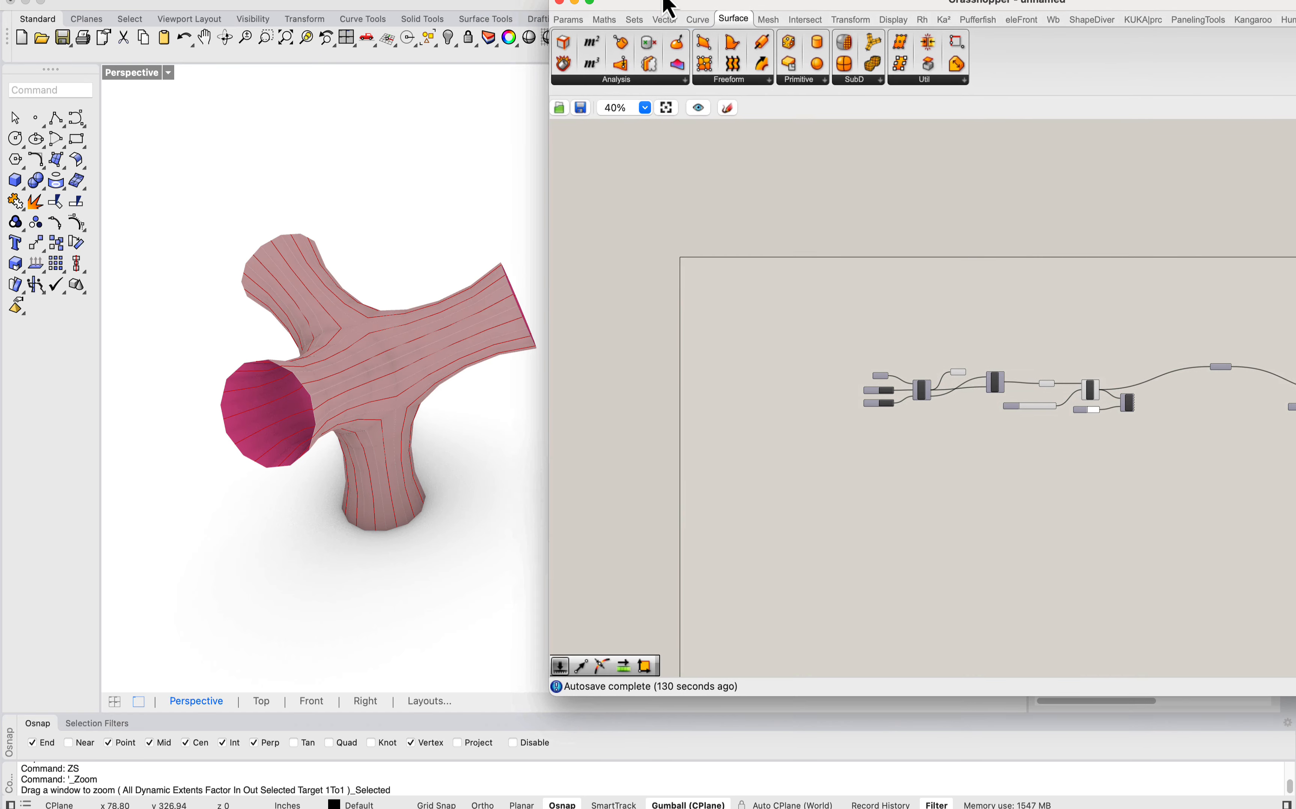
right_drag(343, 396, 393, 327)
right_drag(899, 303, 691, 260)
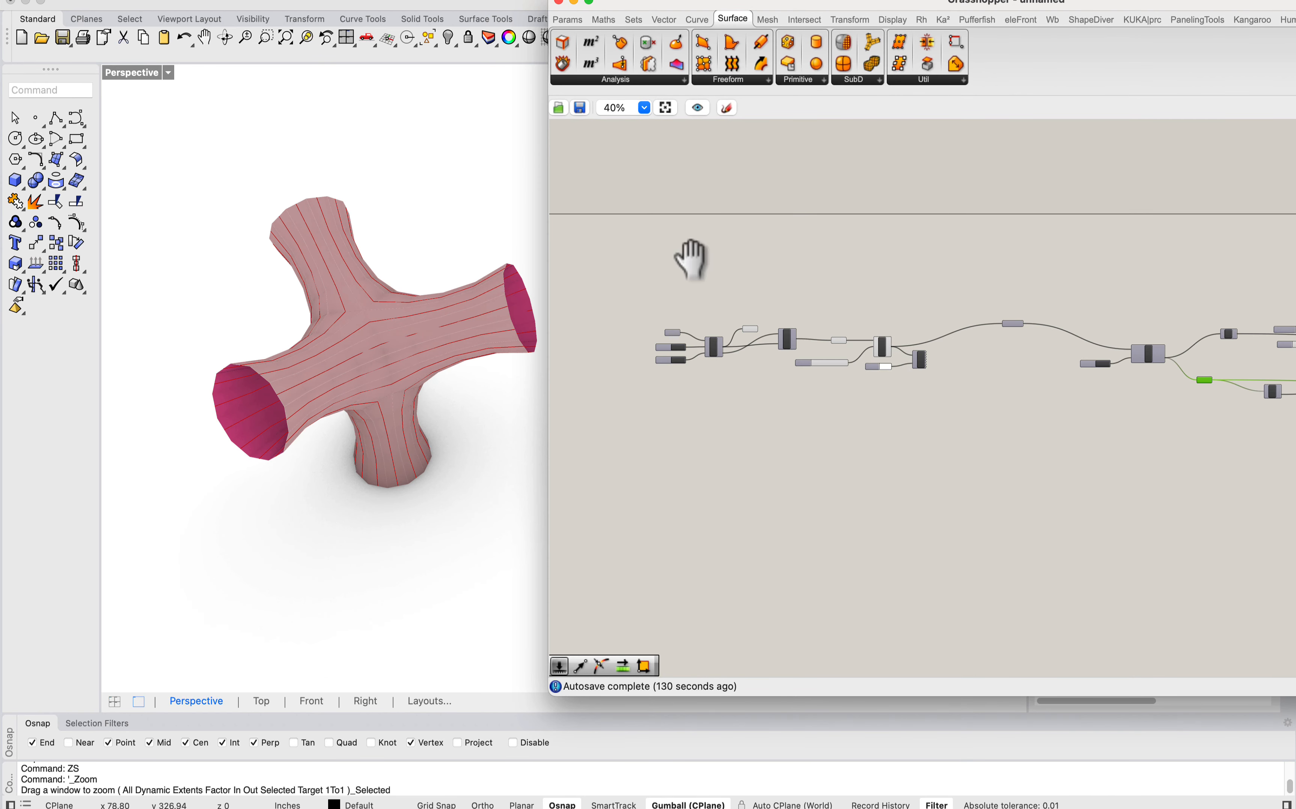
right_drag(716, 342, 655, 293)
scroll(637, 289, up, 5)
right_drag(646, 243, 717, 279)
scroll(682, 252, up, 1)
drag(675, 287, 679, 280)
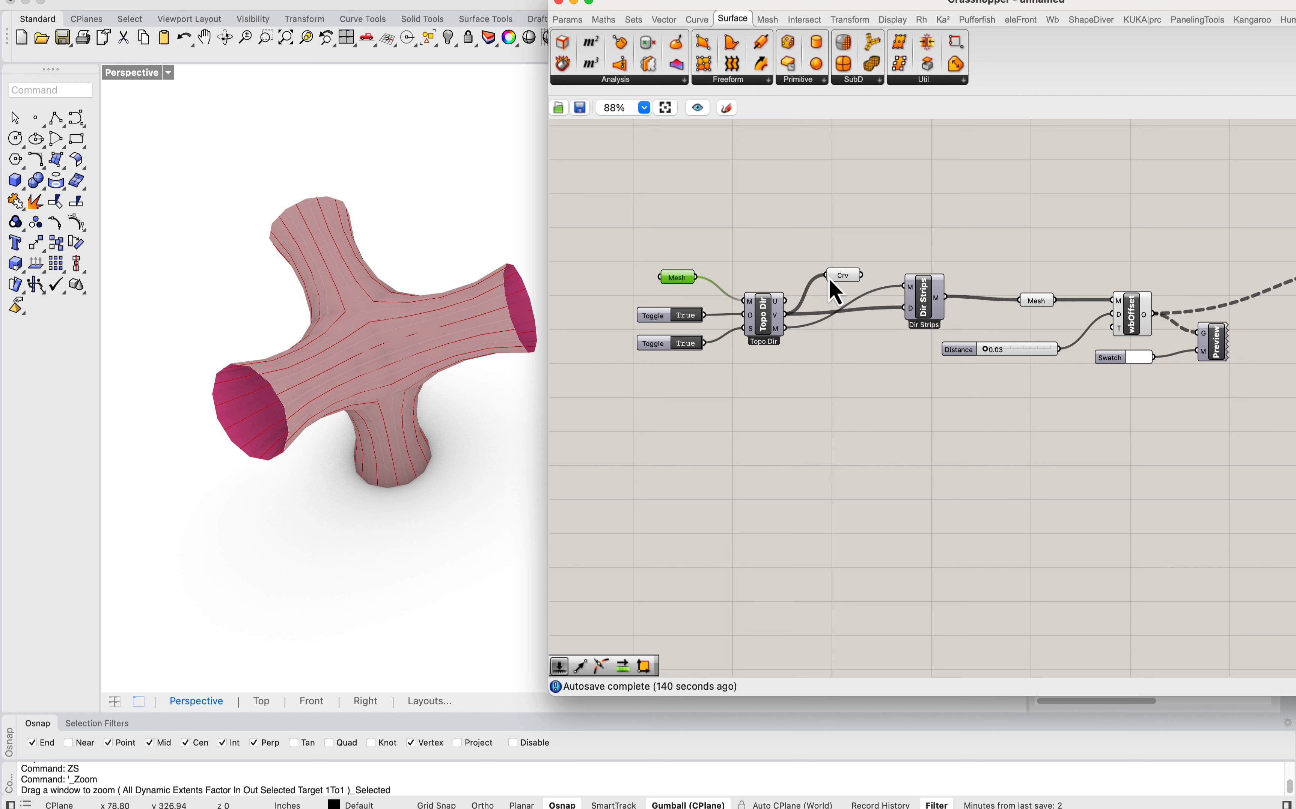
Step: Follow the definition from the Crv parameter and Dir Strips component to wbOffset and the downstream Mesh parameter
drag(834, 277, 828, 275)
click(822, 297)
right_drag(1107, 309, 863, 279)
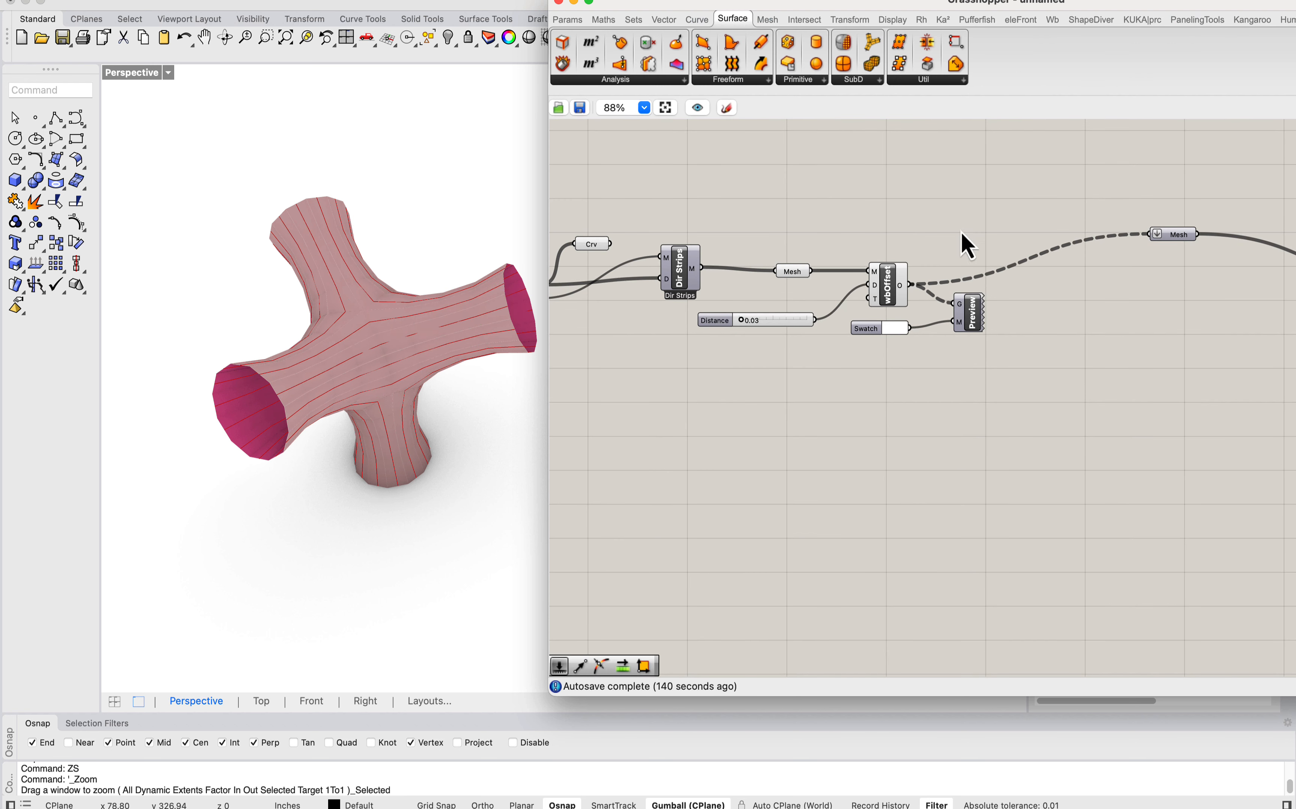
drag(547, 19, 720, 17)
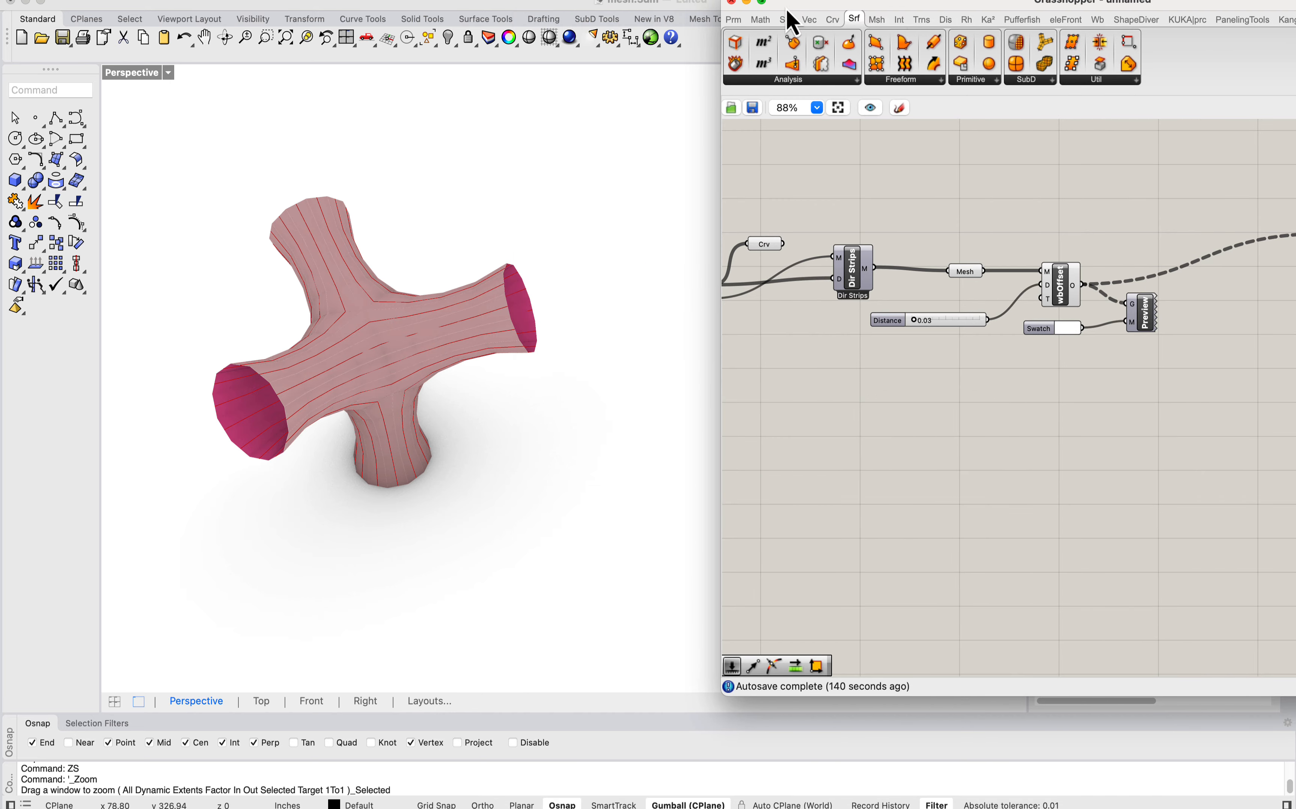
drag(894, 4, 739, 2)
right_drag(984, 252, 807, 236)
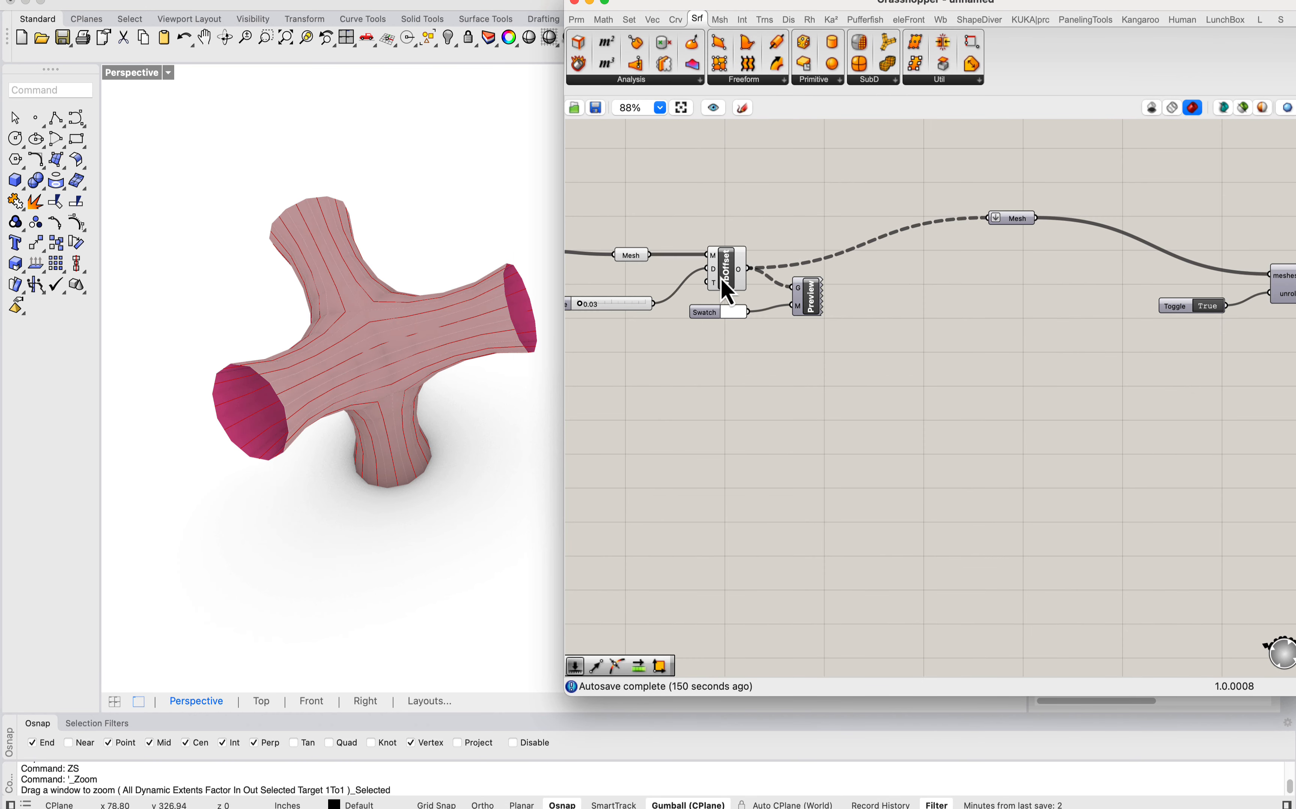
Step: Try a Distance of 0.10 on the wbOffset component, examine the strip thickness up close, and set it back to 0.03
scroll(242, 457, up, 5)
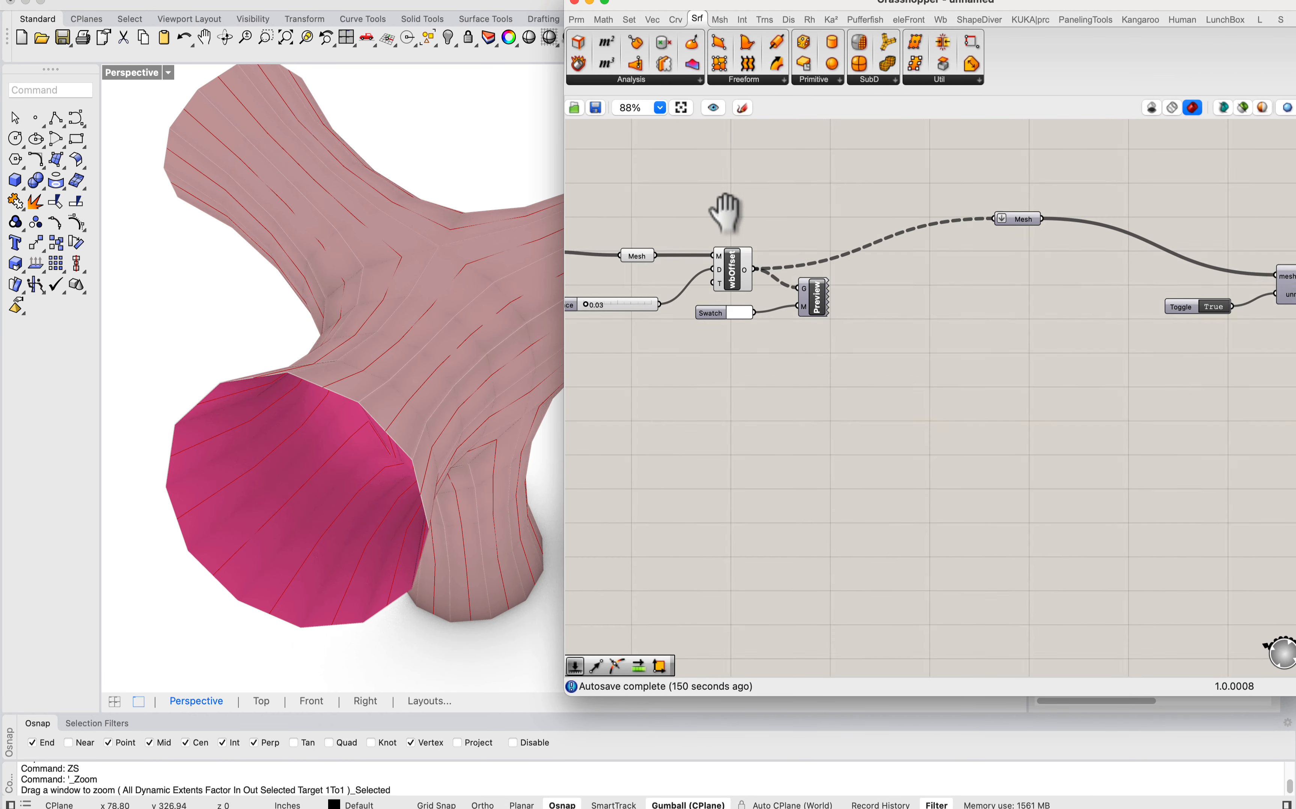
scroll(732, 217, up, 5)
click(808, 279)
right_drag(597, 367, 745, 369)
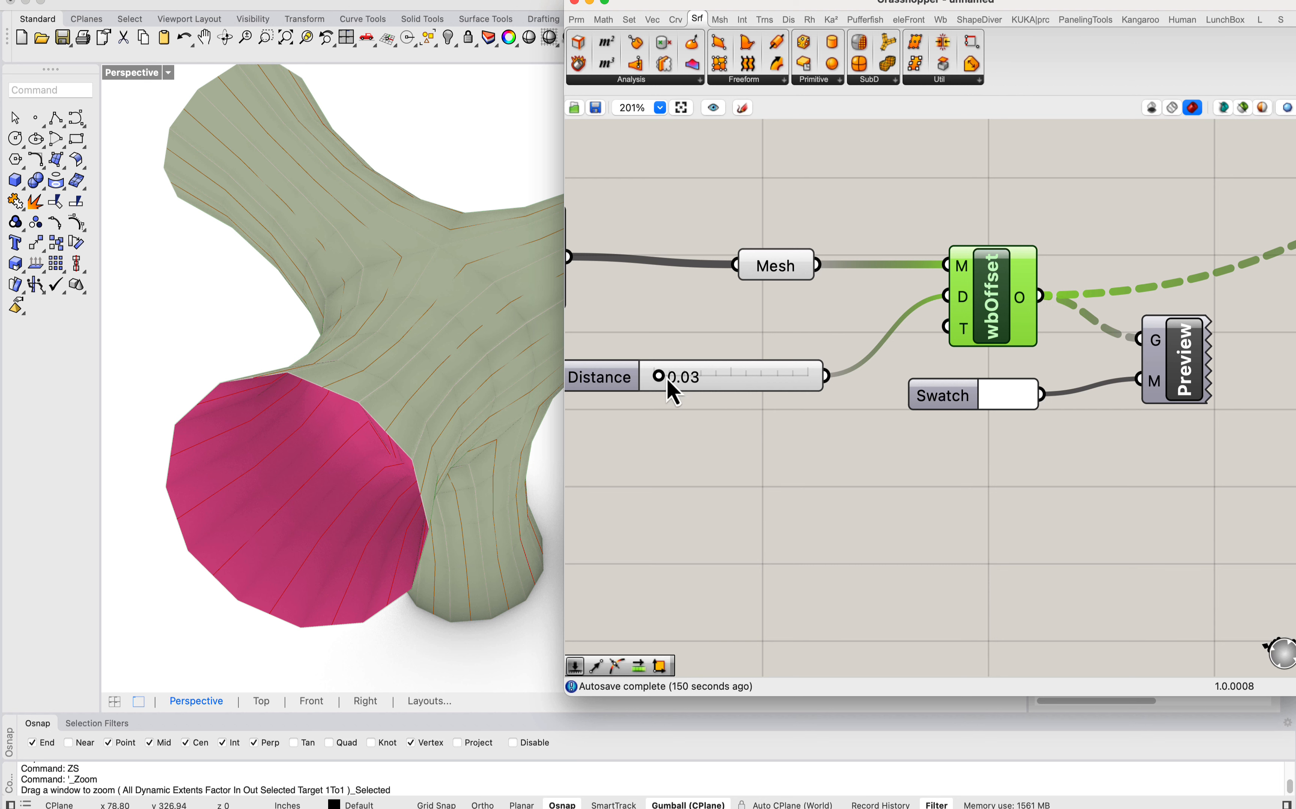
mouse_move(668, 382)
mouse_down()
mouse_move(685, 384)
mouse_move(669, 384)
mouse_up()
scroll(418, 484, up, 3)
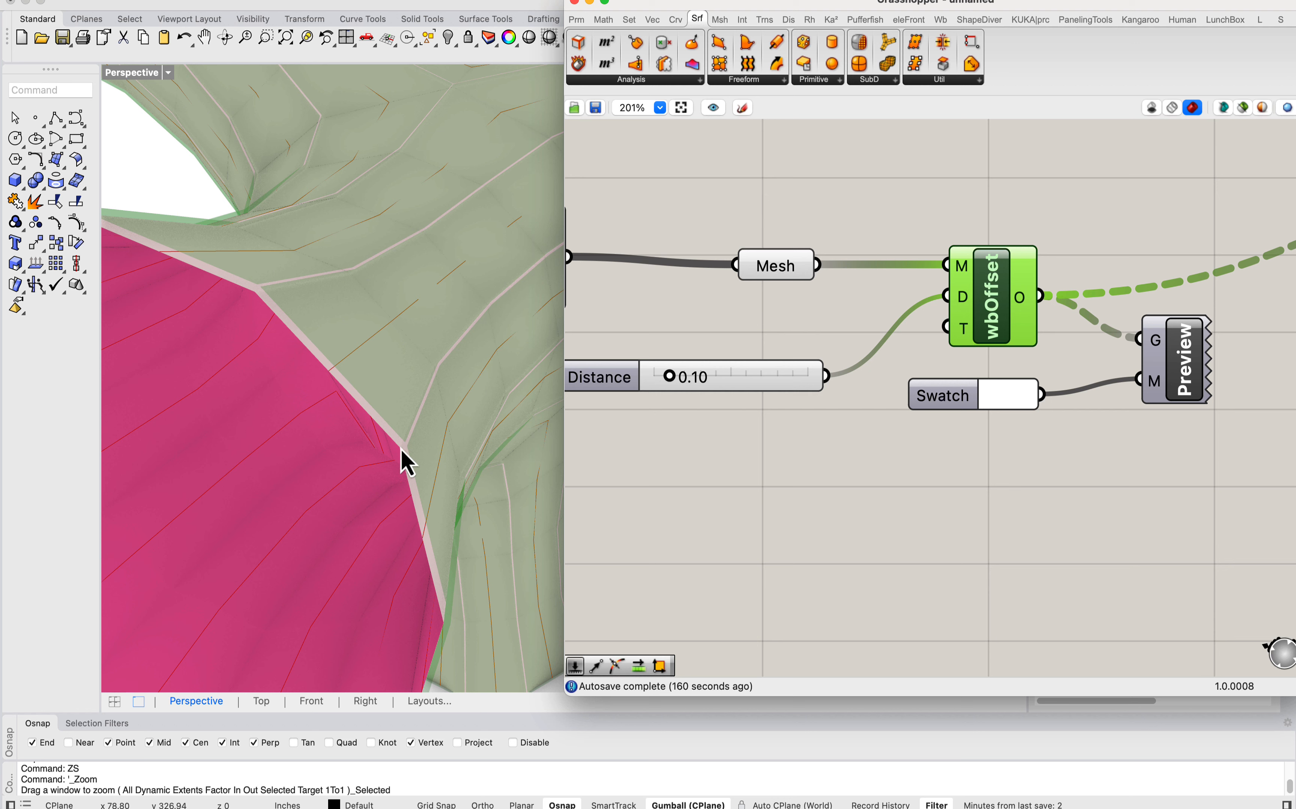
scroll(401, 448, up, 2)
scroll(410, 466, down, 2)
scroll(398, 431, up, 3)
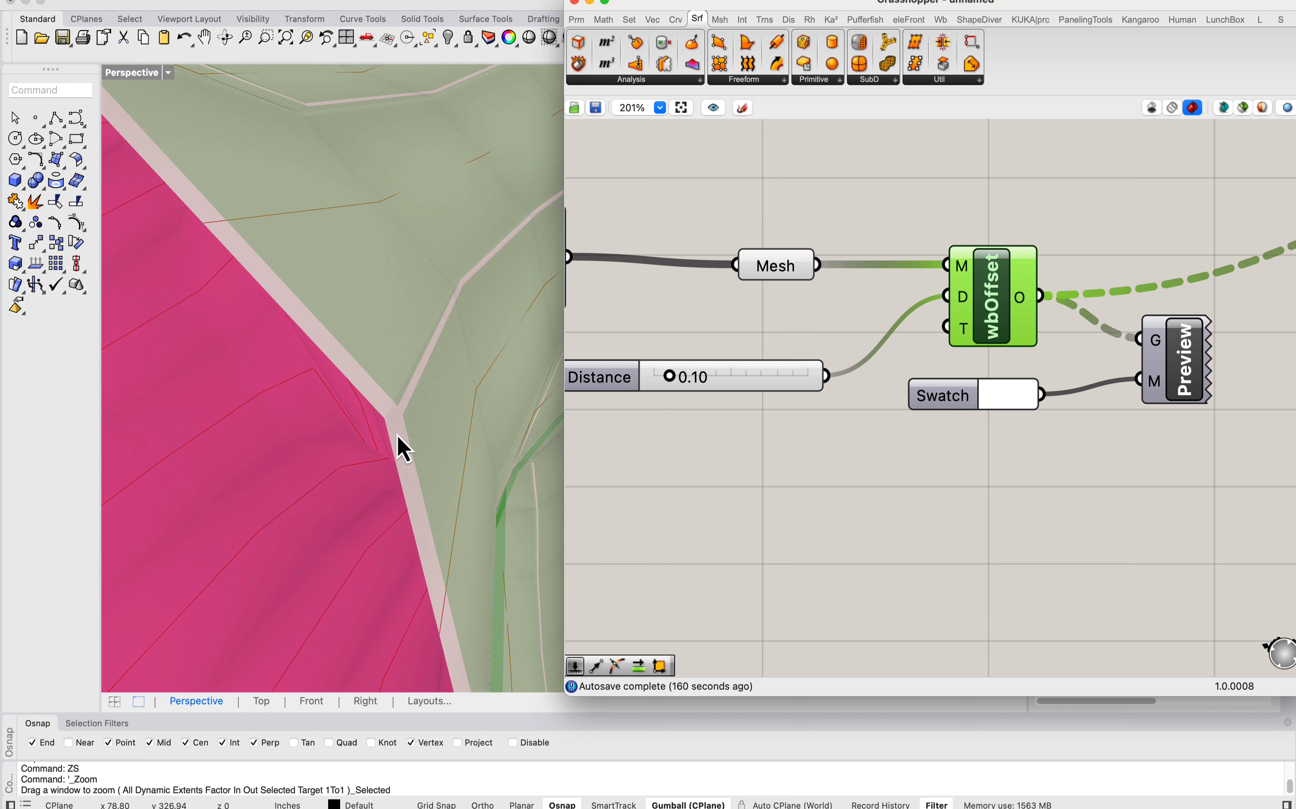
scroll(399, 433, down, 4)
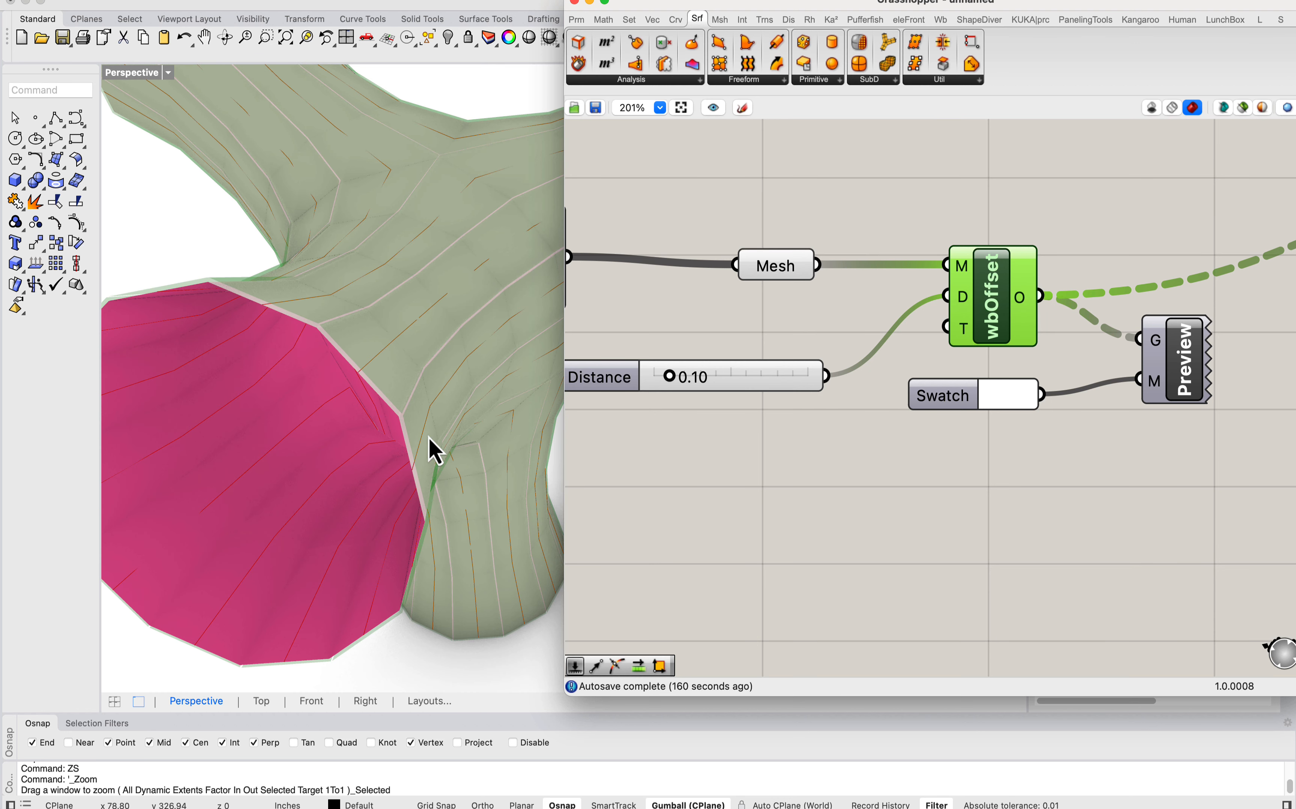
drag(664, 391, 659, 385)
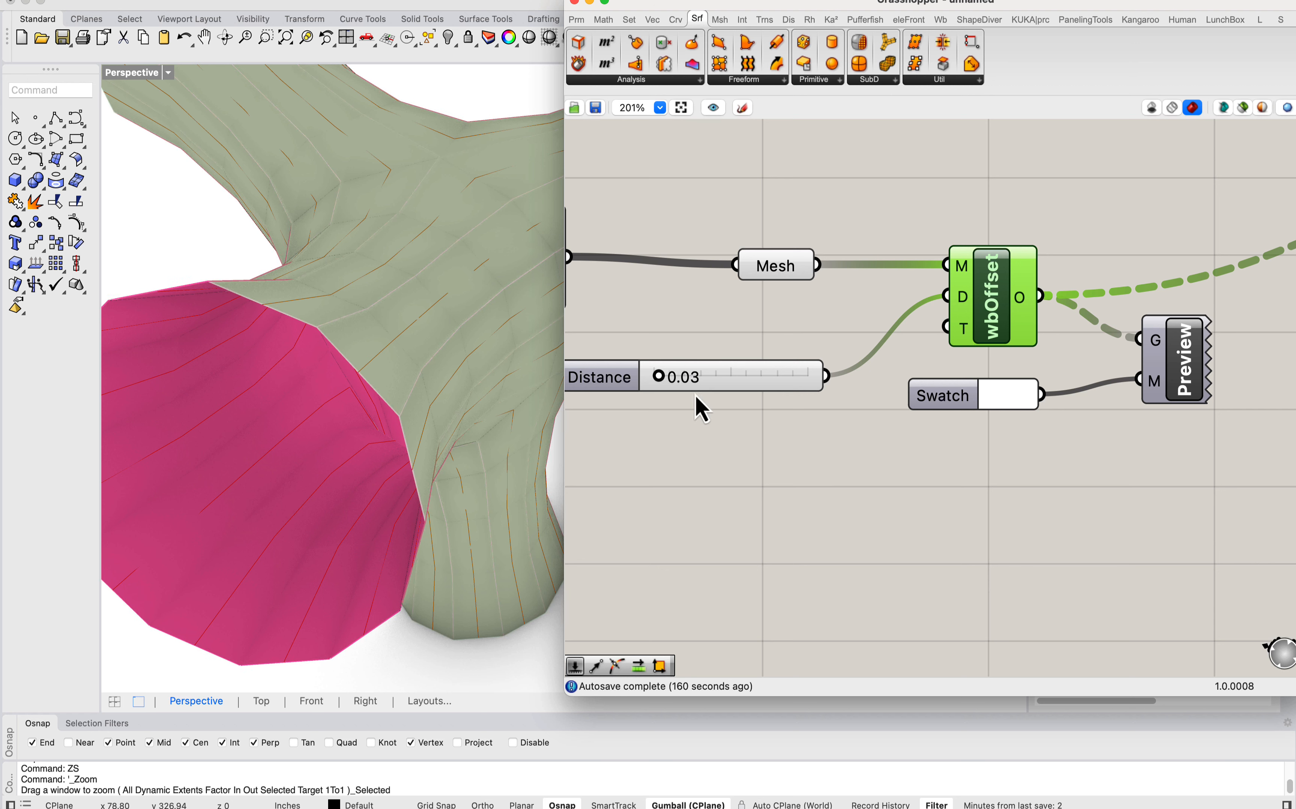
Step: Set the Distance slider feeding the wbOffset component to 0.00 and check the mesh without thickness
click(710, 376)
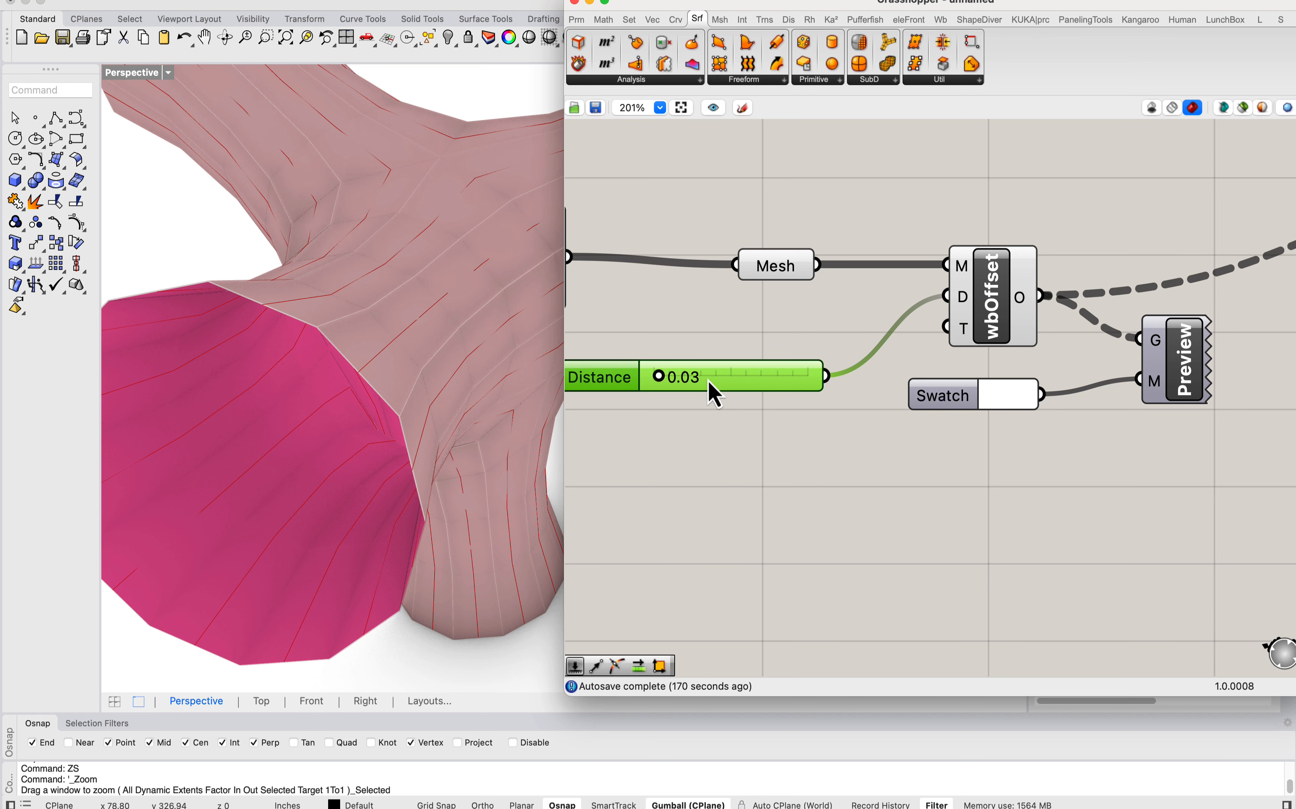
double_click(707, 376)
text(0)
key(Return)
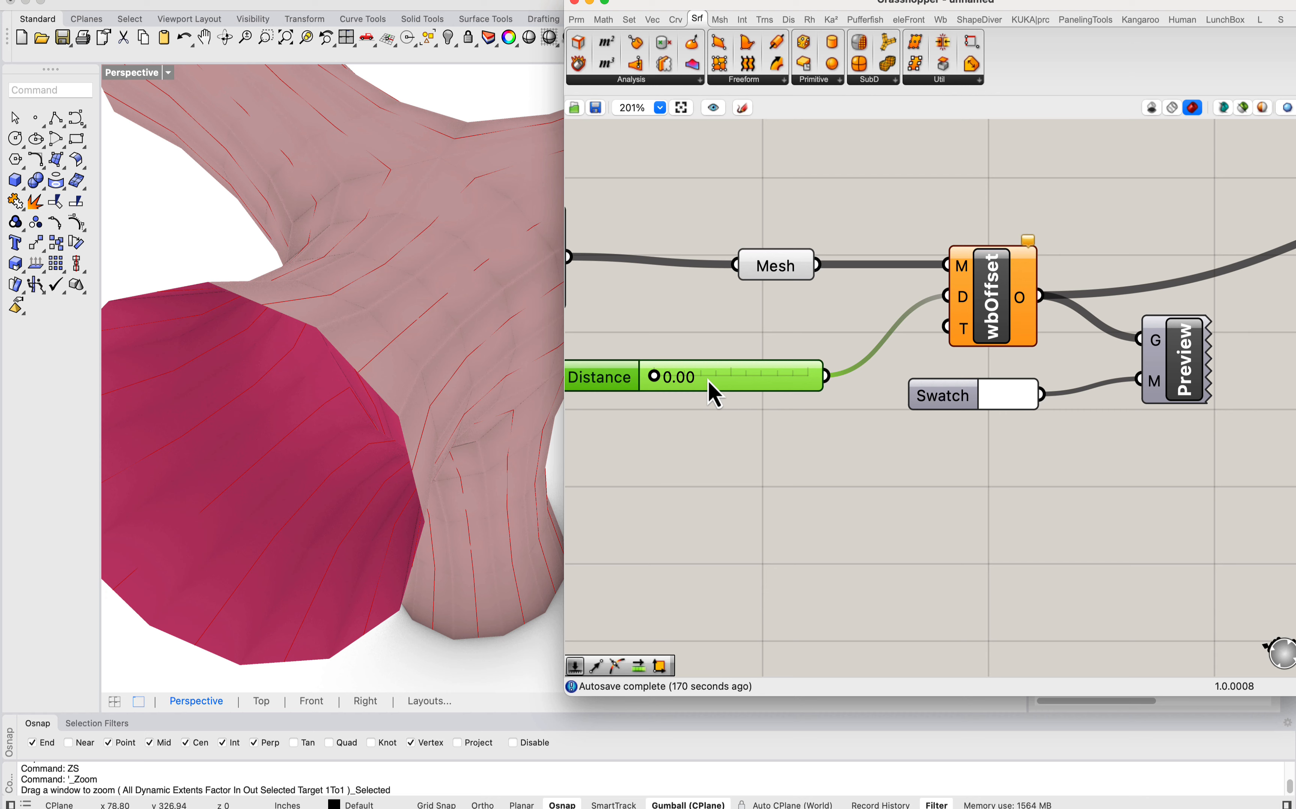
click(705, 311)
scroll(387, 337, down, 5)
right_drag(910, 304, 841, 307)
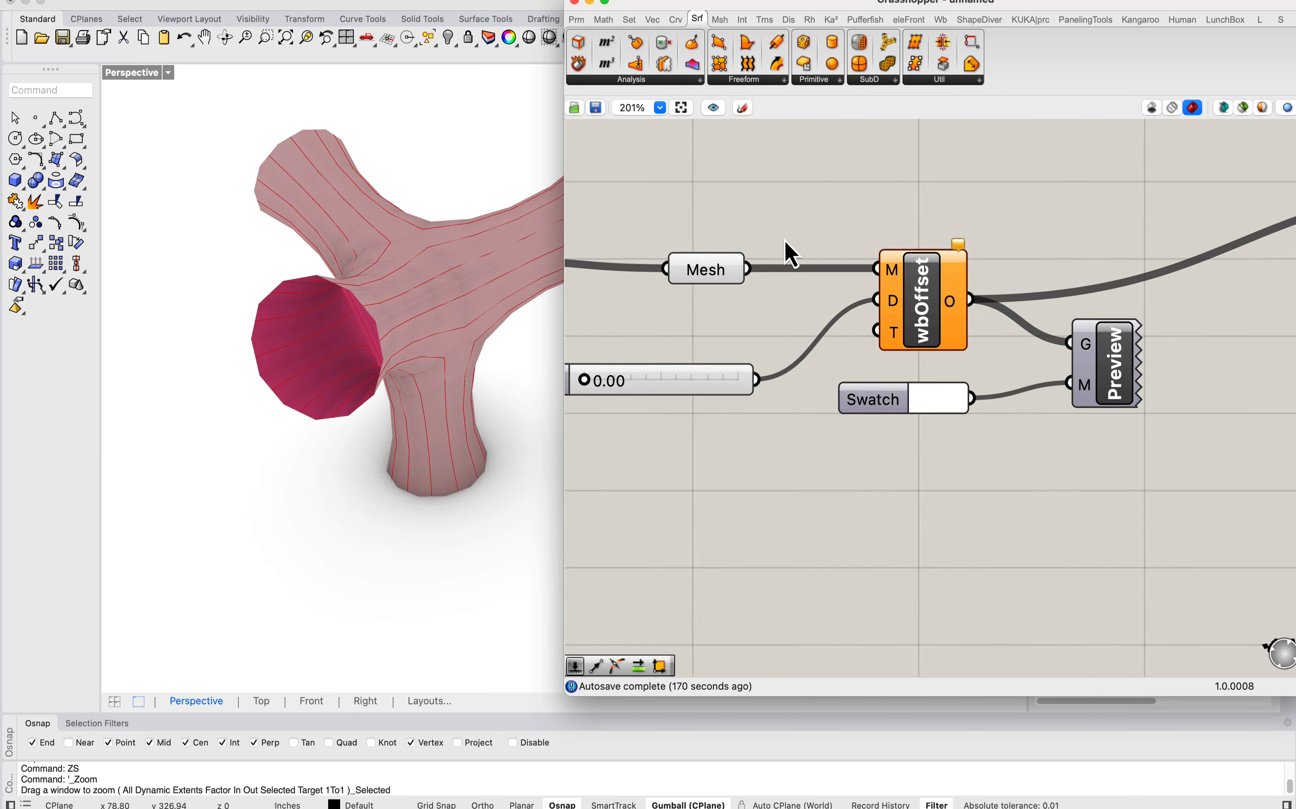
Step: Follow the definition to the unroll component and turn on the preview of the Geo parameter fed by its Pieces output
scroll(790, 254, down, 4)
drag(758, 252, 1152, 212)
right_drag(1168, 297, 749, 273)
right_drag(985, 297, 710, 326)
scroll(742, 296, down, 1)
click(926, 354)
right_click(926, 354)
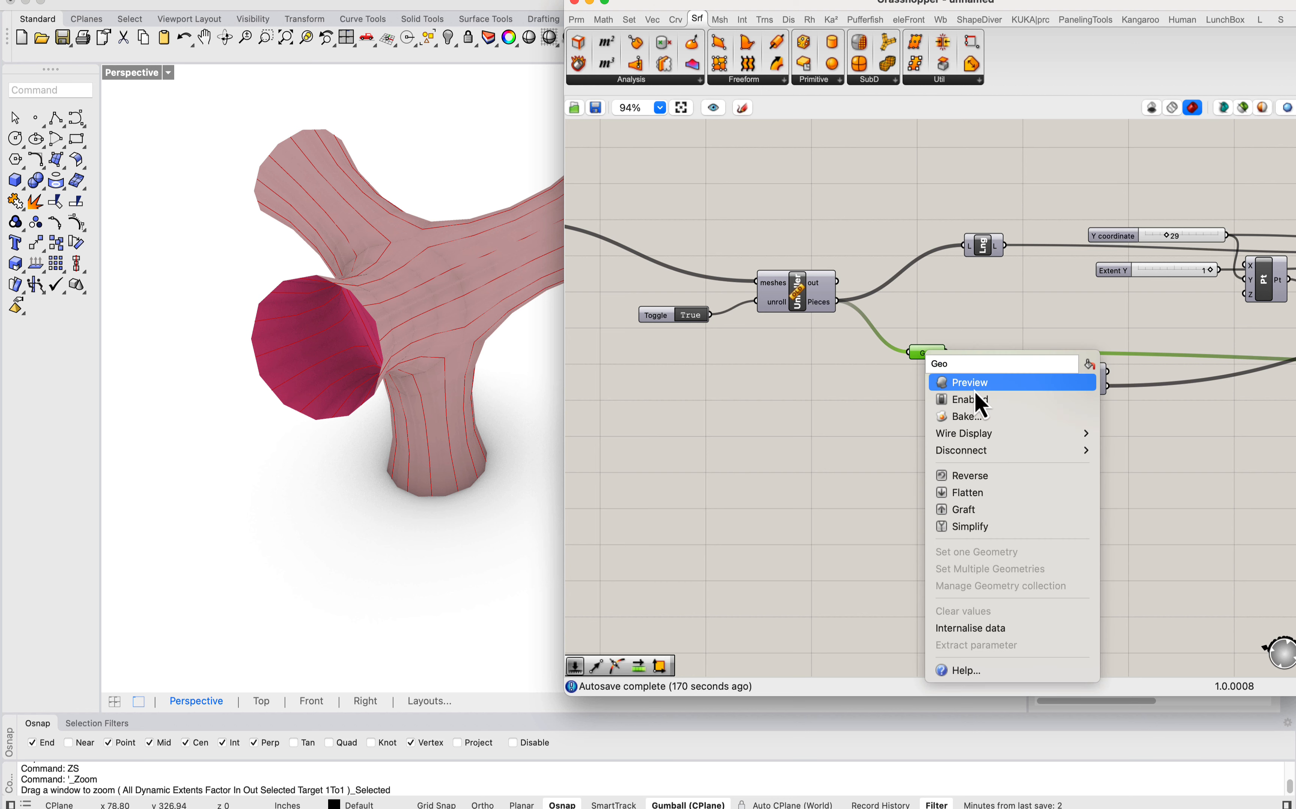
click(974, 384)
Step: Examine the unrolled strips of the Geo parameter lying near the branching mesh
scroll(203, 307, down, 8)
scroll(412, 287, down, 3)
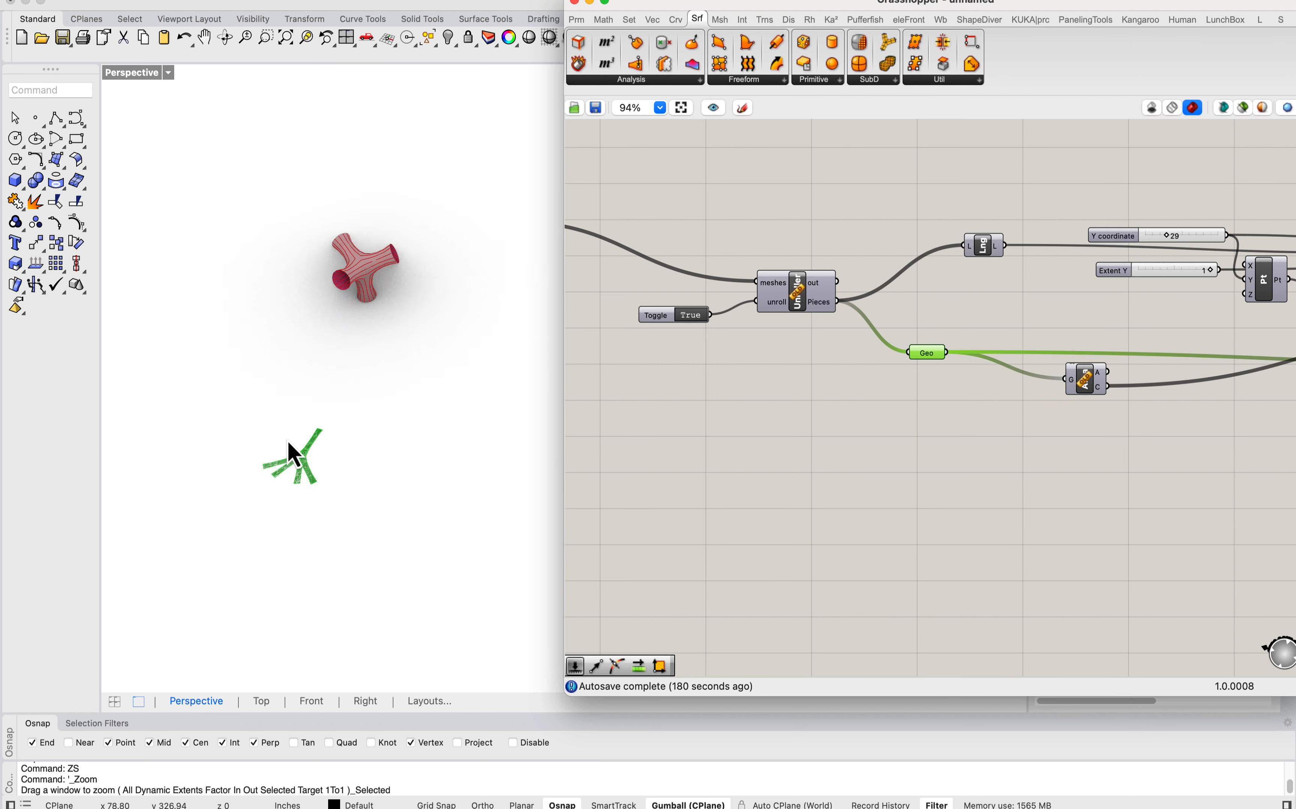
scroll(292, 454, up, 5)
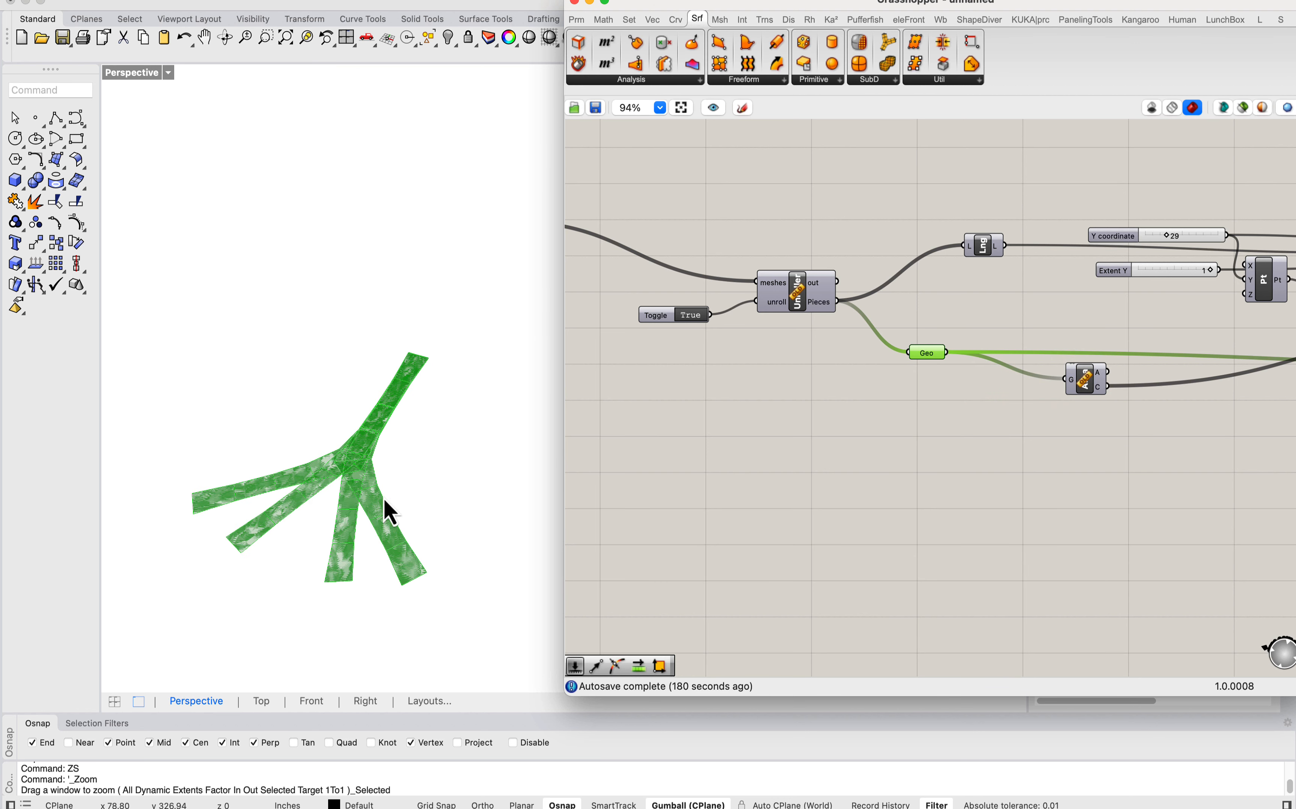
scroll(389, 513, down, 5)
scroll(343, 558, up, 4)
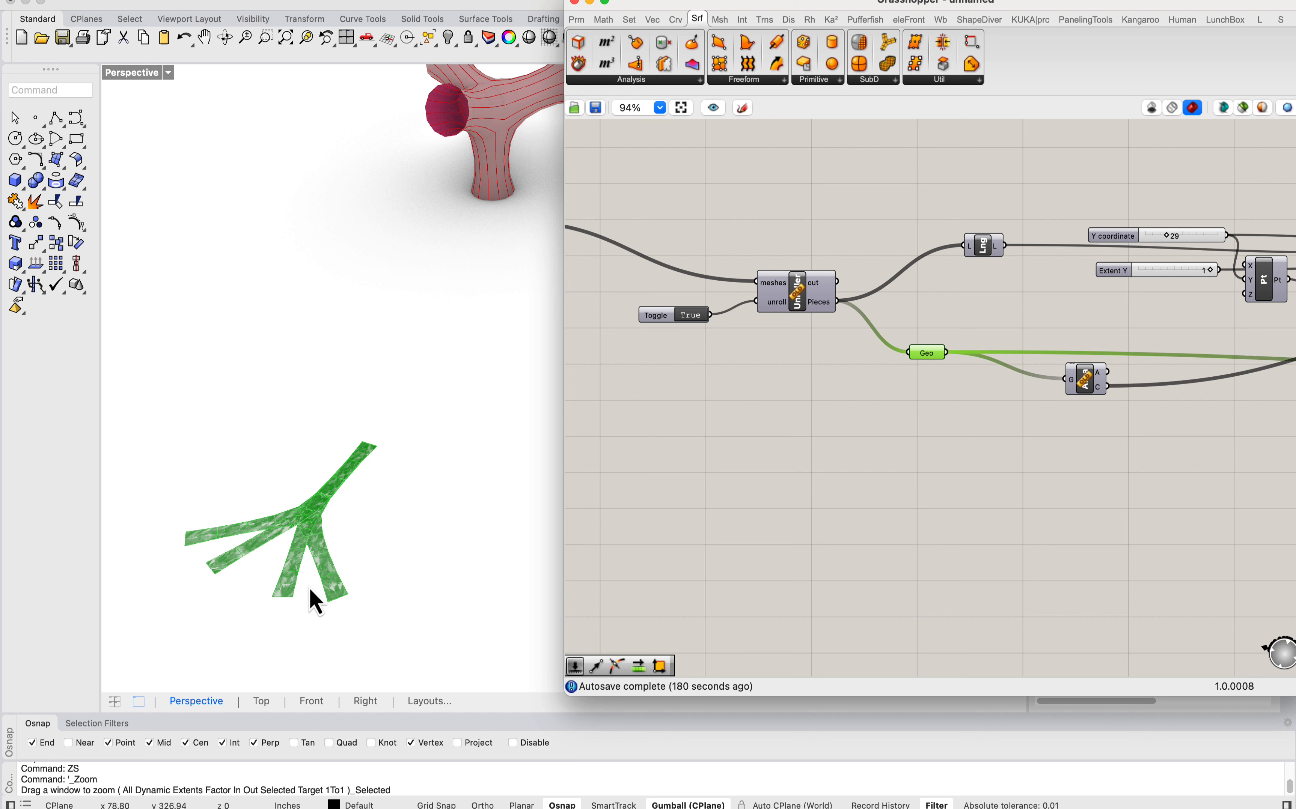
scroll(310, 589, up, 2)
scroll(289, 552, down, 3)
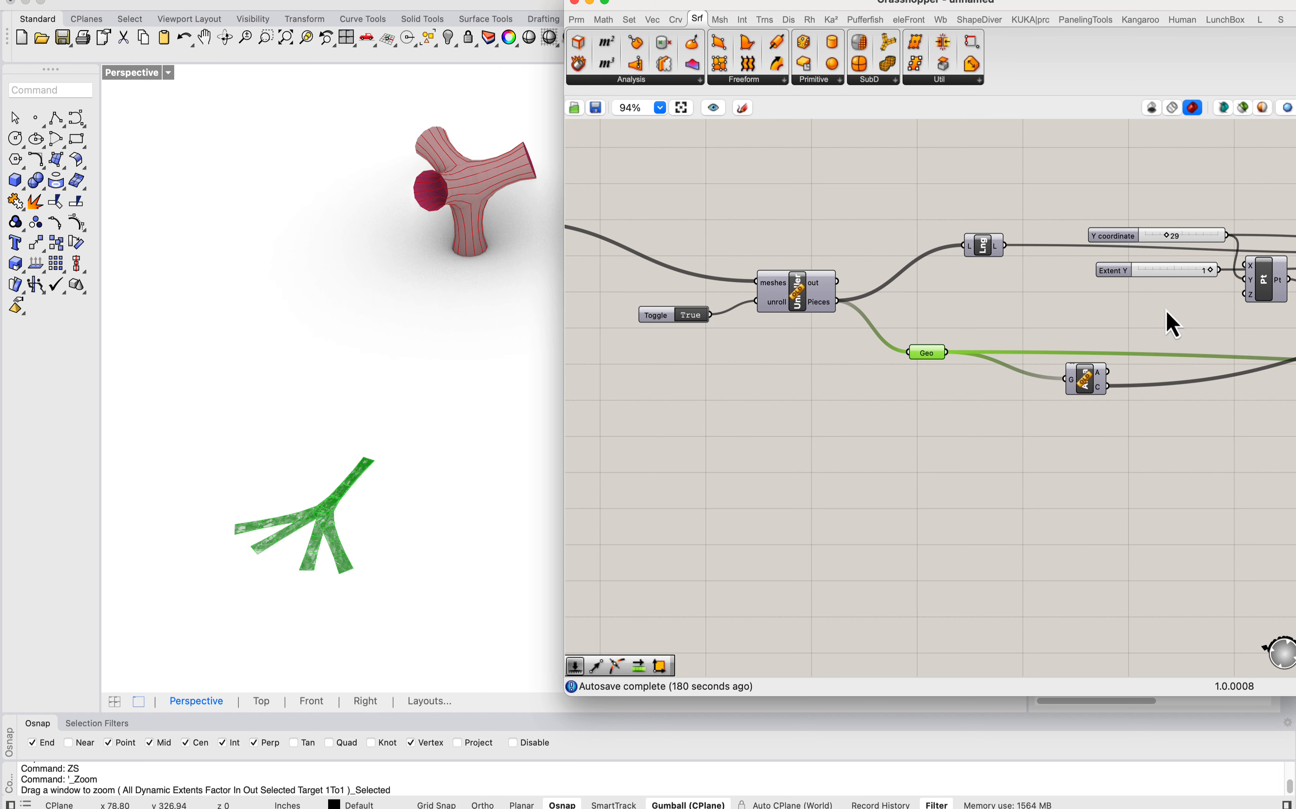
Step: Turn on the preview of the Move component at the end of the definition to show the strips laid out in a row
right_drag(1167, 315, 810, 283)
right_drag(1196, 333, 854, 314)
click(967, 322)
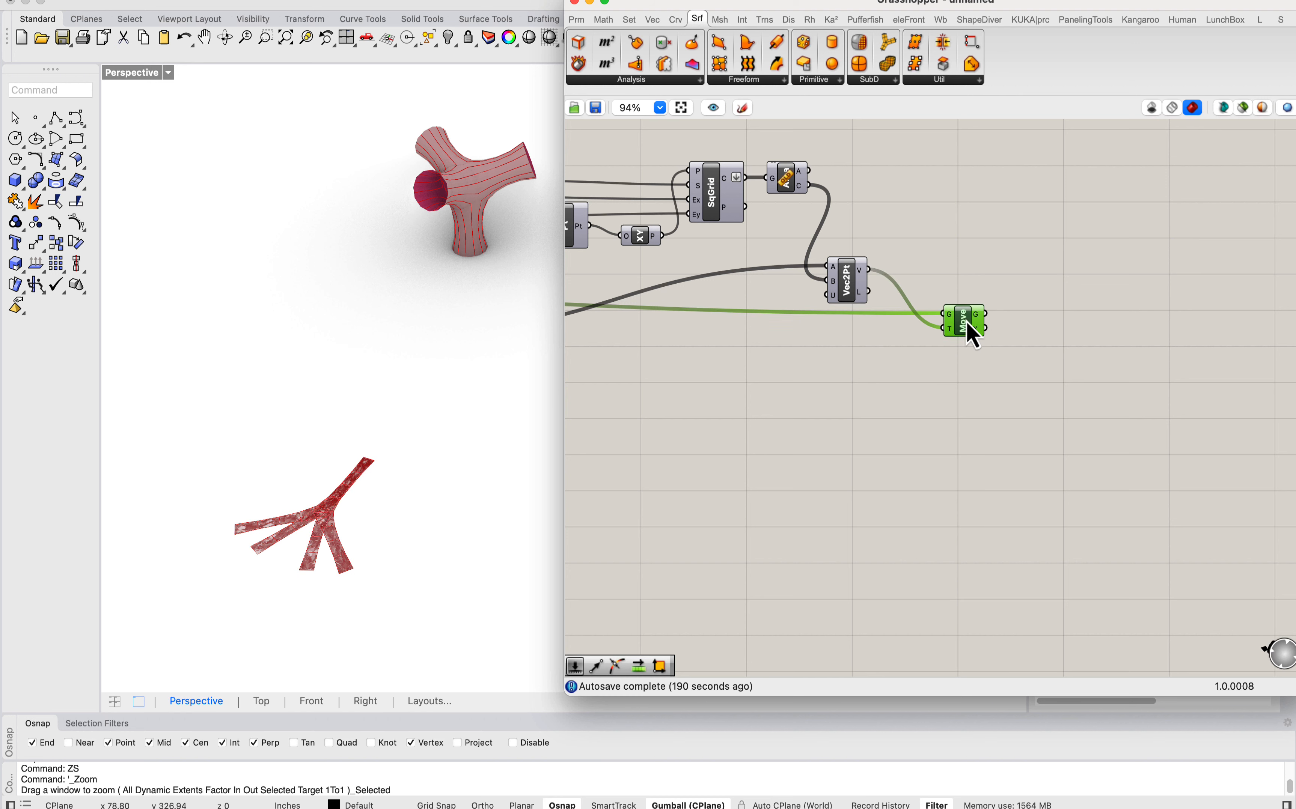
right_click(967, 322)
click(853, 366)
scroll(221, 338, down, 7)
scroll(244, 310, down, 3)
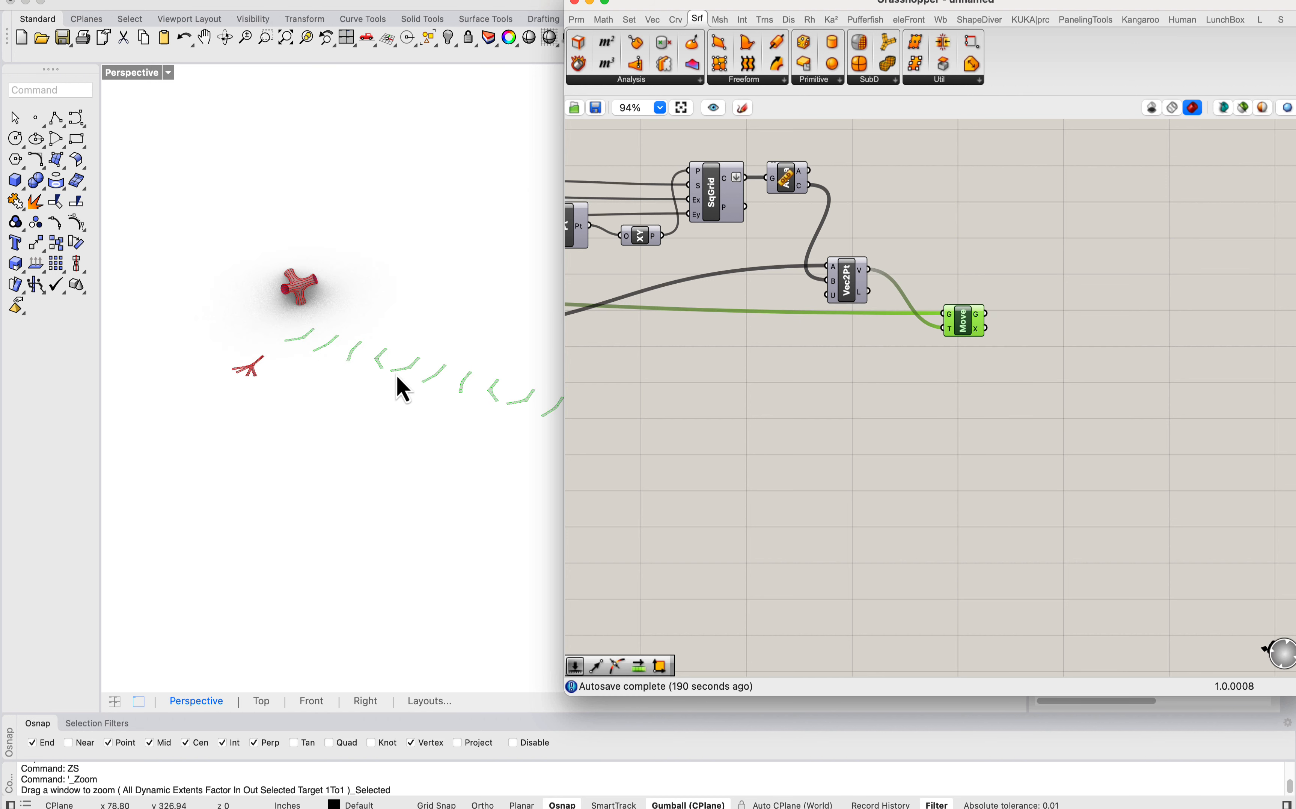
Step: Turn off the preview of the Geo parameter that holds the stacked unrolled strips
right_drag(668, 362, 1076, 376)
right_click(633, 317)
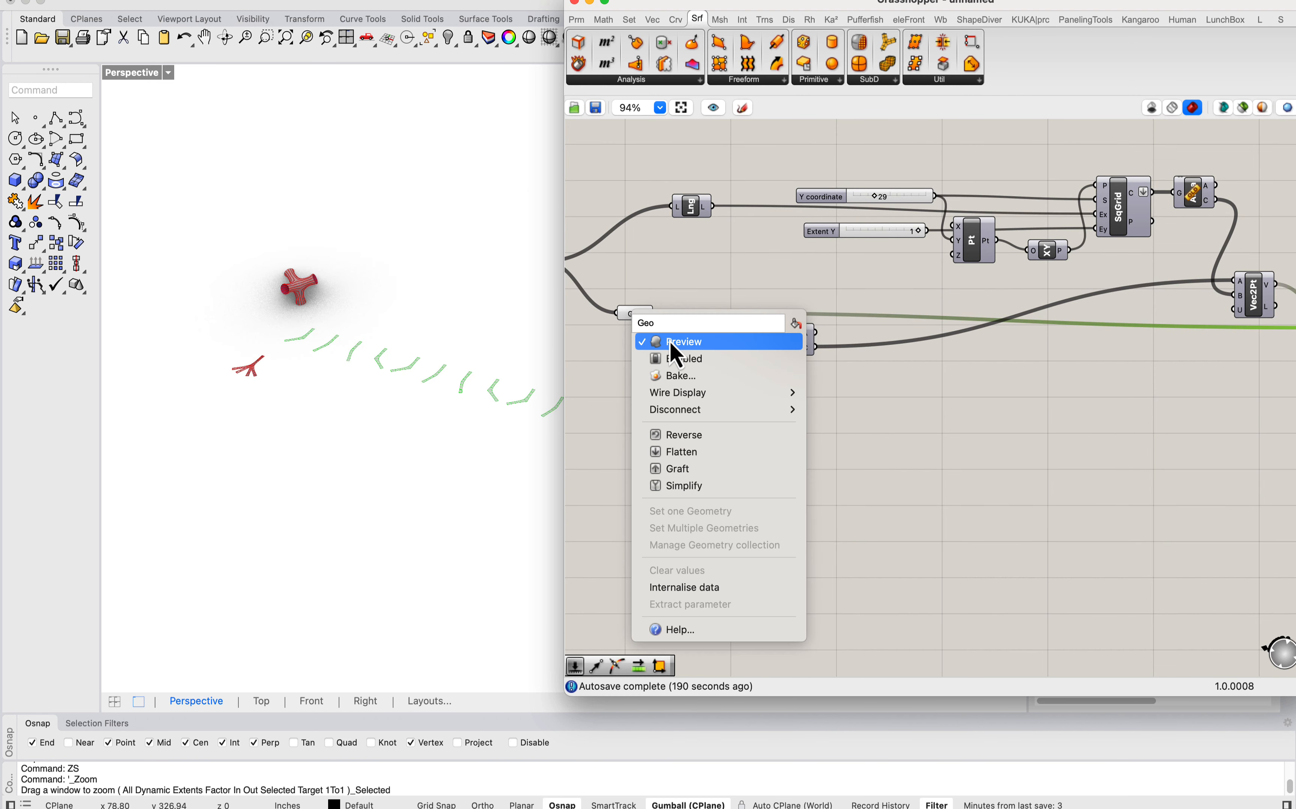
click(670, 343)
click(635, 315)
Step: Compare the row of unrolled strips with the branching mesh from several distances and angles
right_drag(369, 321, 215, 381)
scroll(307, 311, down, 4)
scroll(215, 380, up, 5)
scroll(340, 469, up, 5)
scroll(339, 469, up, 3)
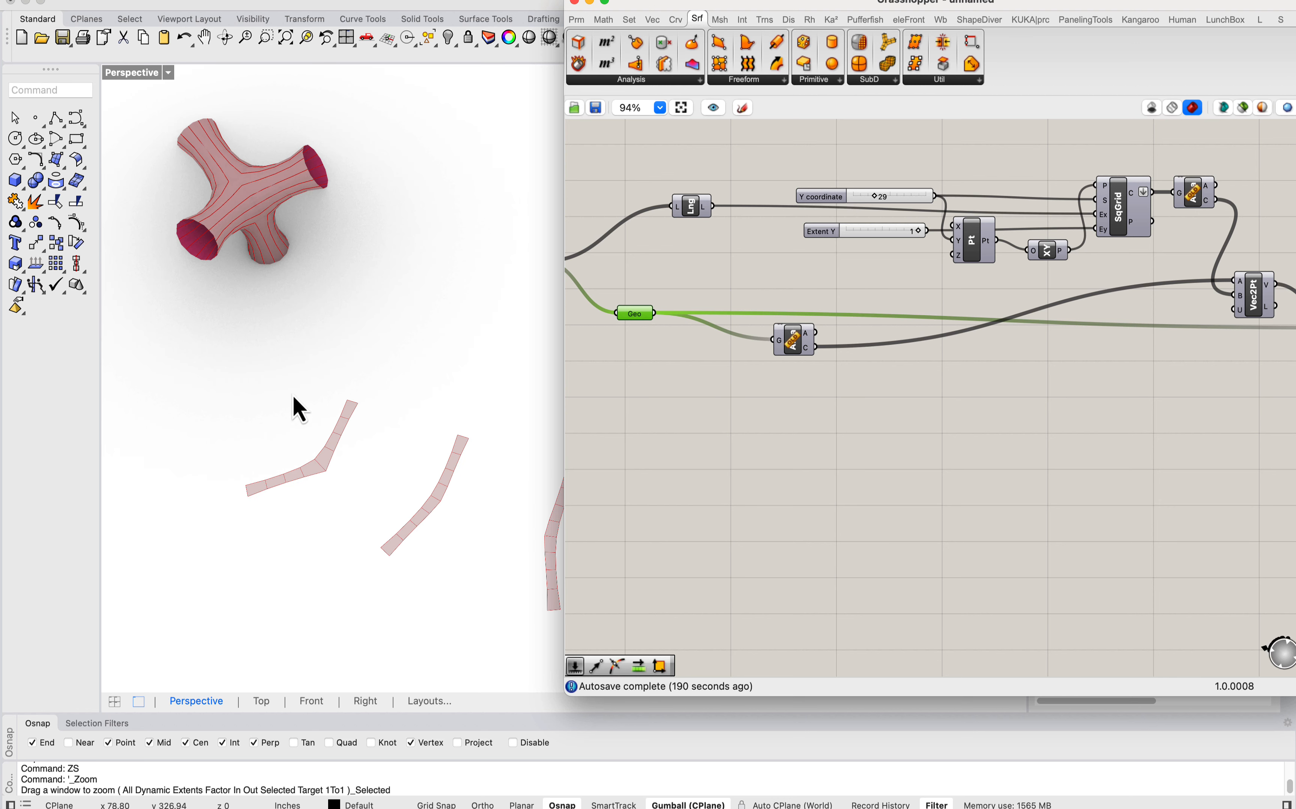
scroll(264, 305, down, 6)
right_drag(265, 305, 270, 236)
scroll(265, 252, up, 2)
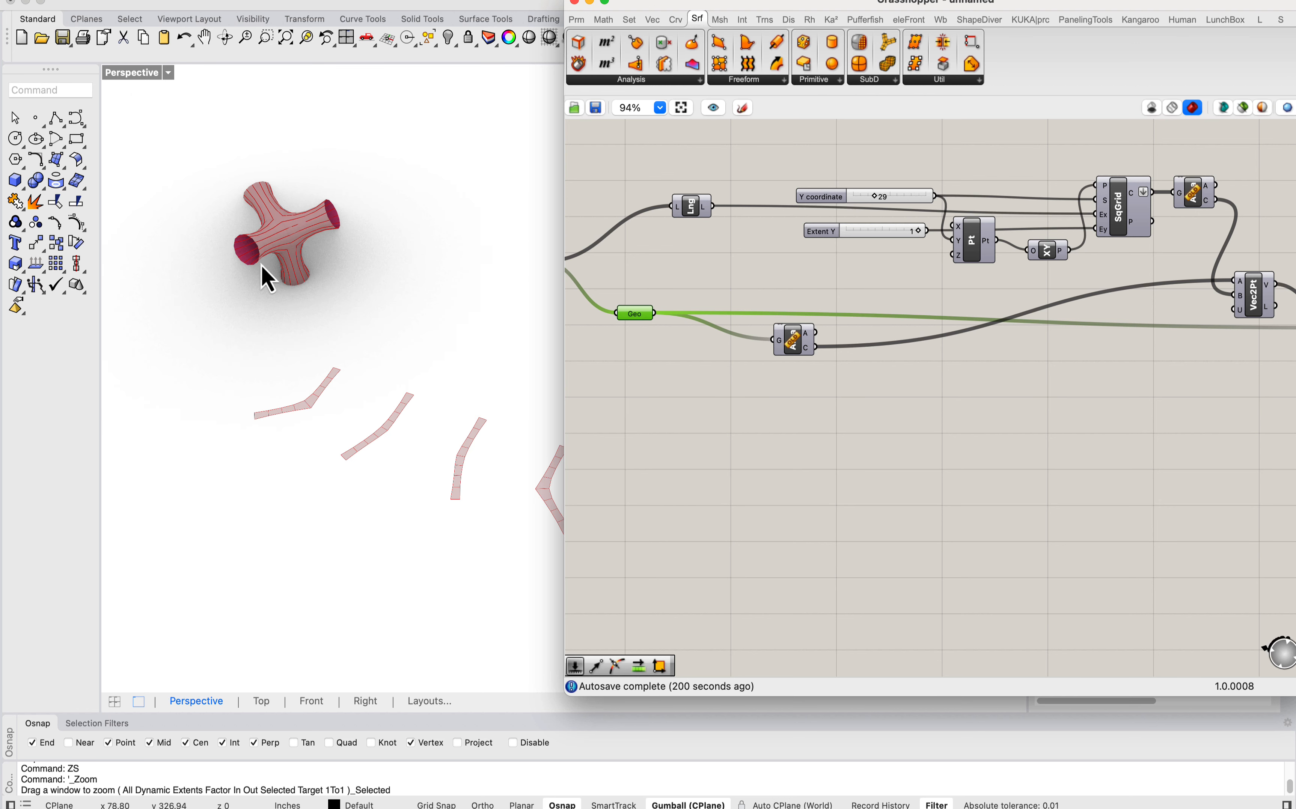
scroll(313, 214, up, 2)
scroll(231, 384, down, 3)
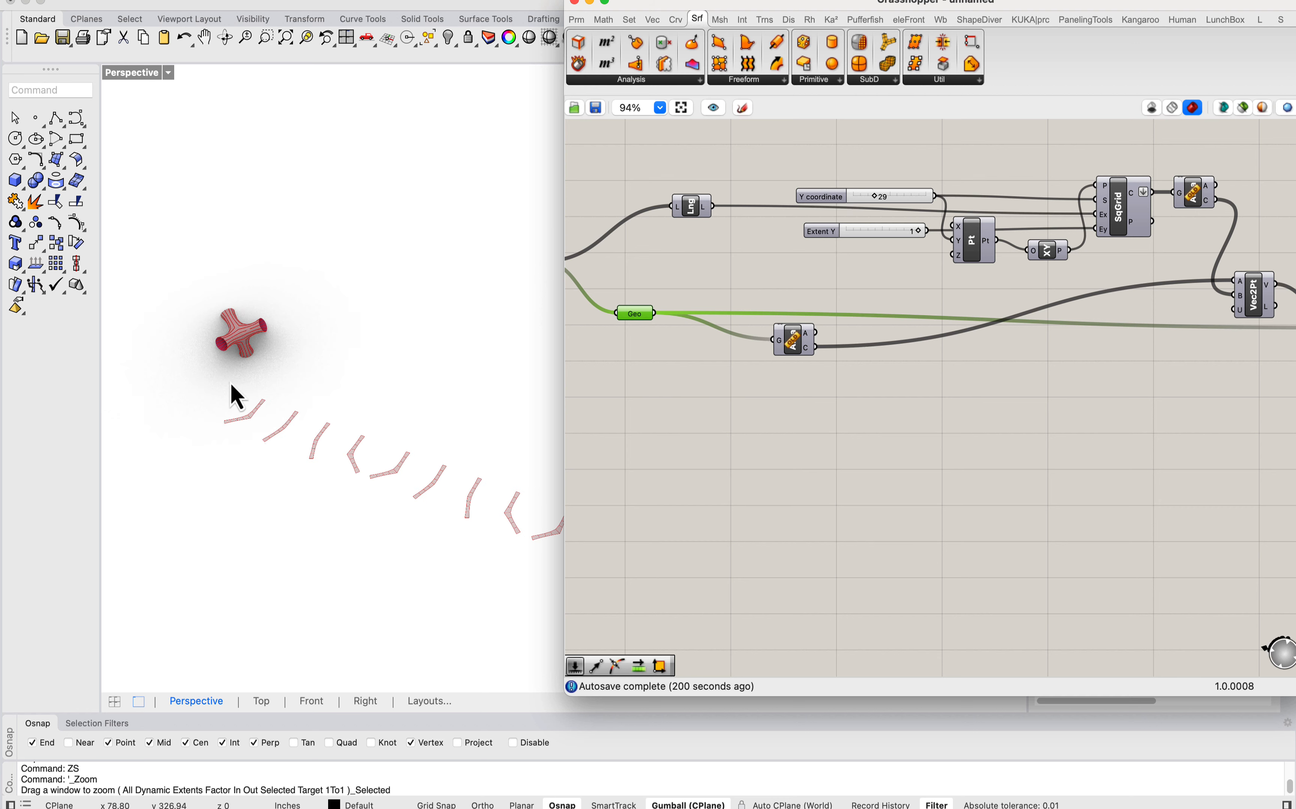
scroll(278, 423, up, 3)
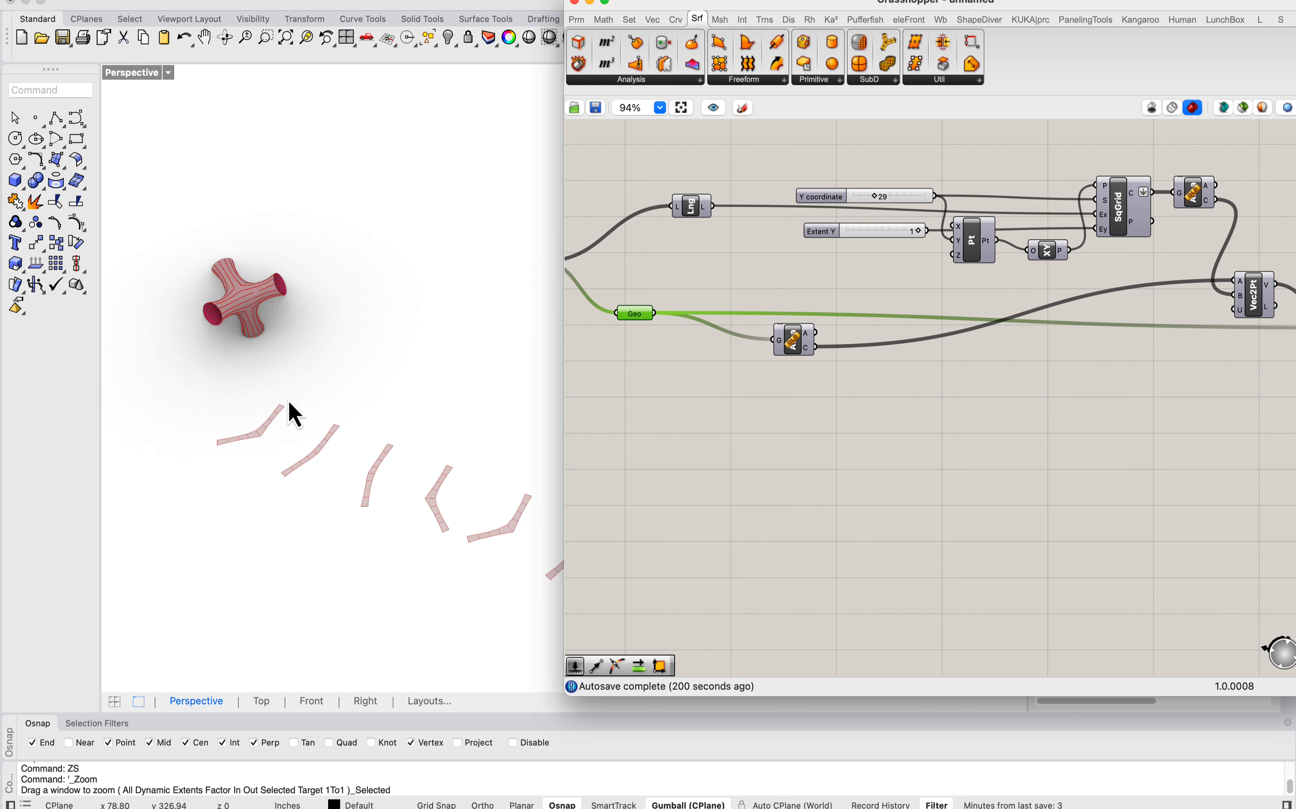
scroll(214, 390, down, 3)
scroll(318, 399, up, 3)
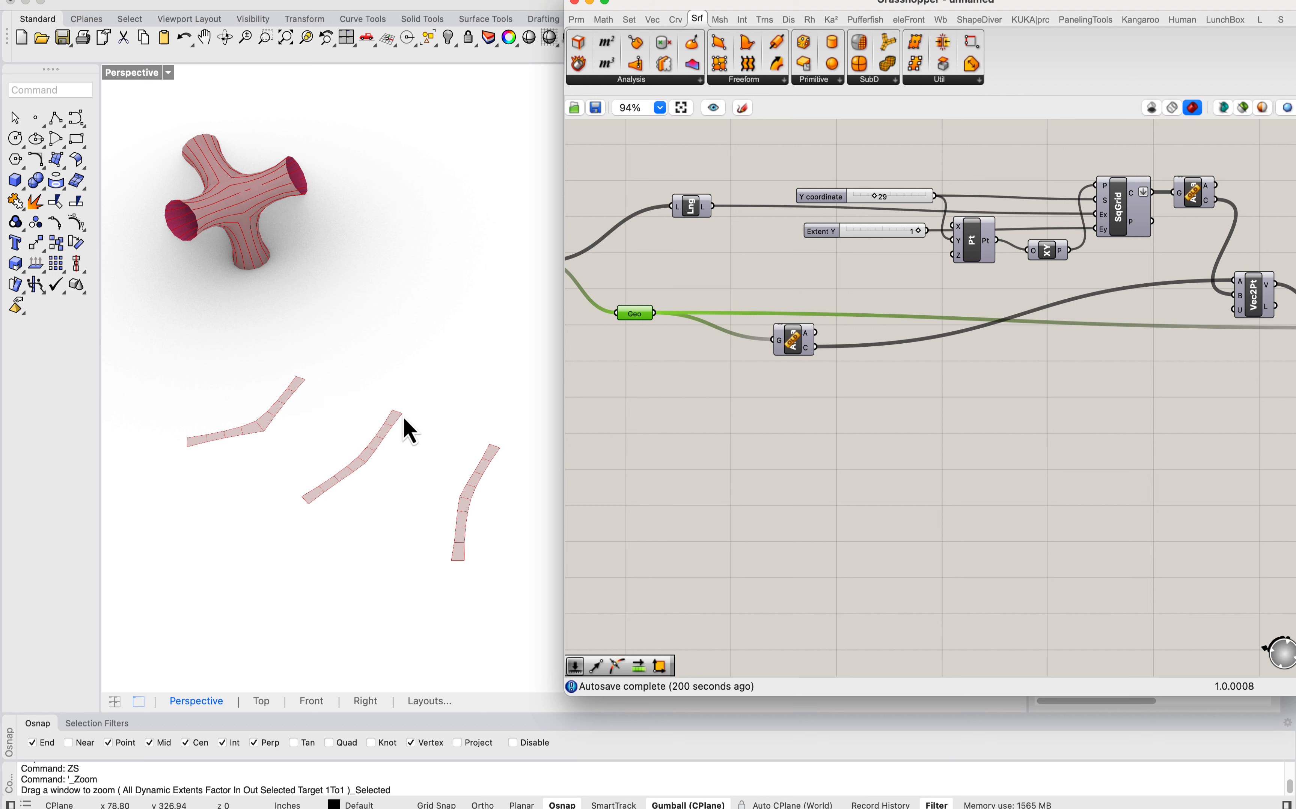
scroll(327, 376, down, 3)
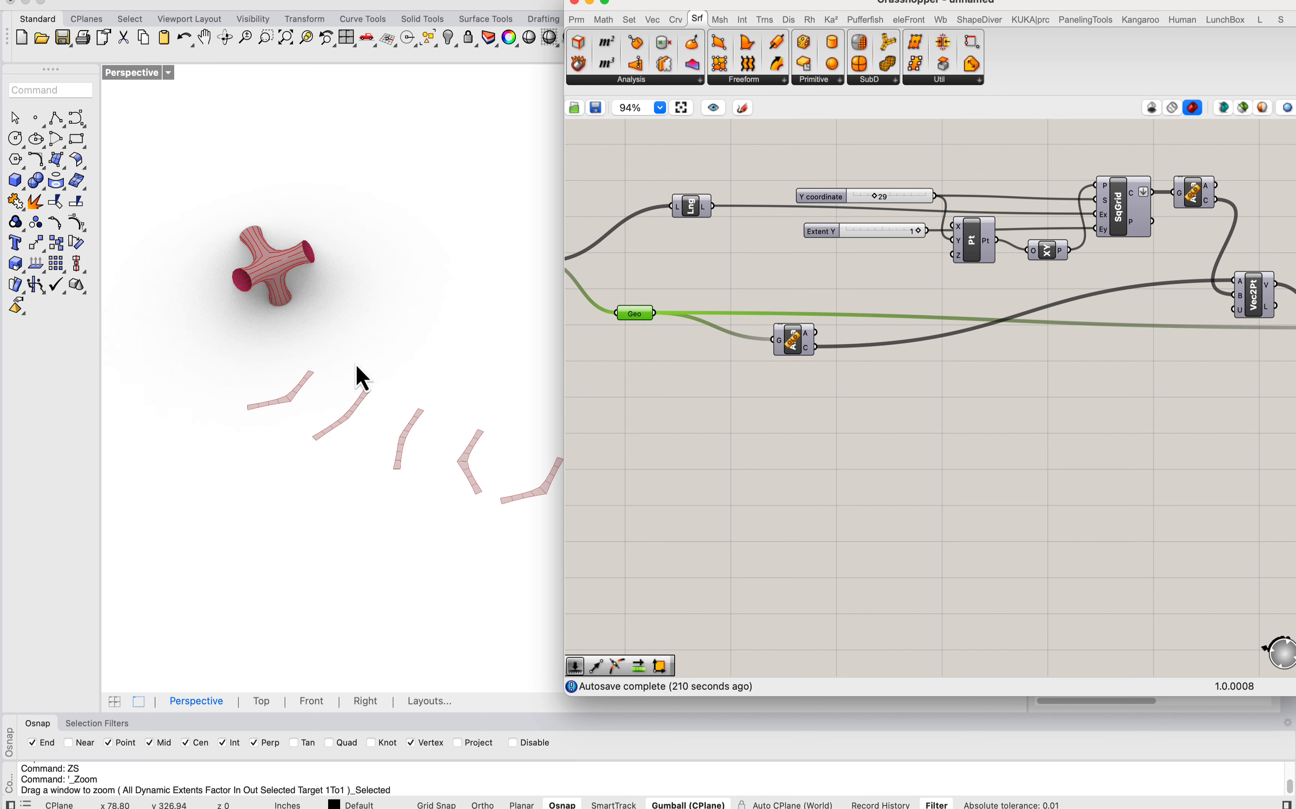
scroll(308, 374, up, 5)
scroll(315, 459, down, 5)
scroll(335, 369, up, 3)
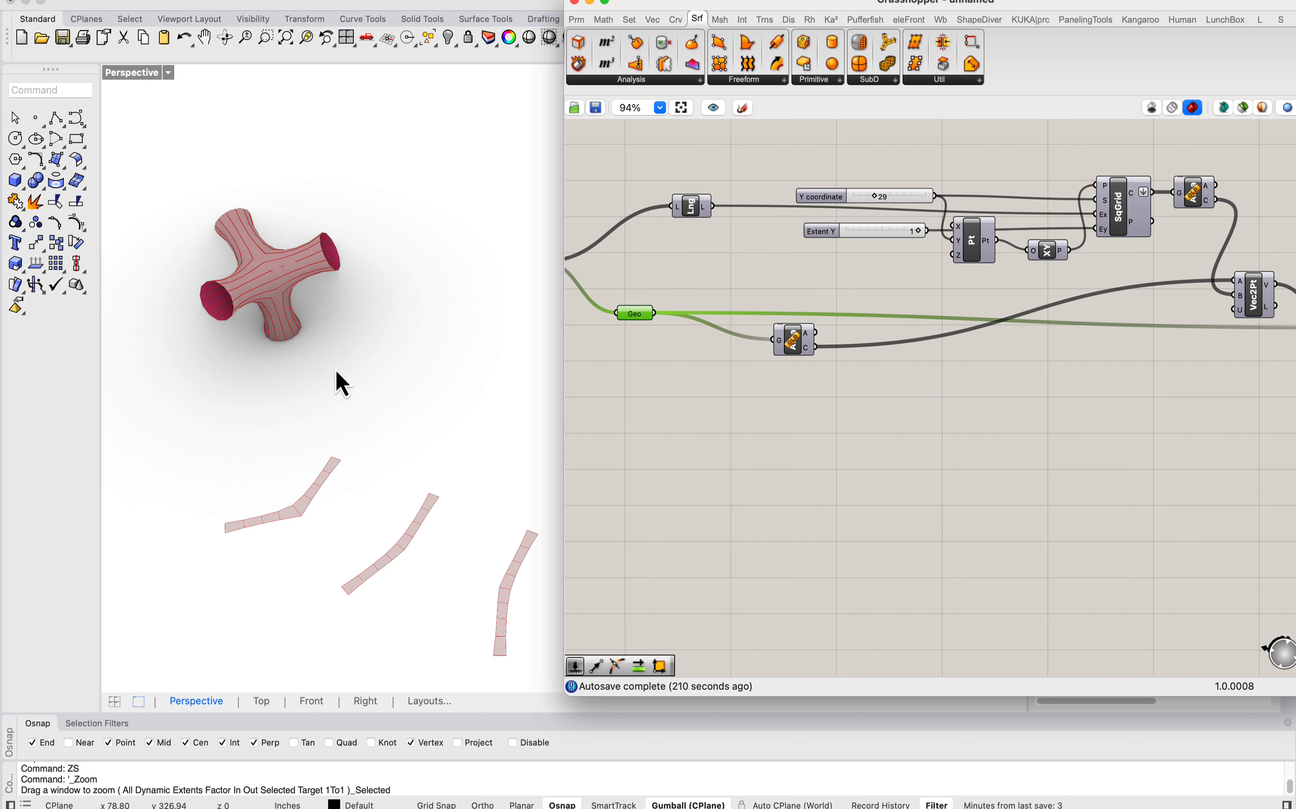
right_drag(363, 493, 375, 535)
scroll(342, 445, down, 3)
scroll(347, 482, up, 4)
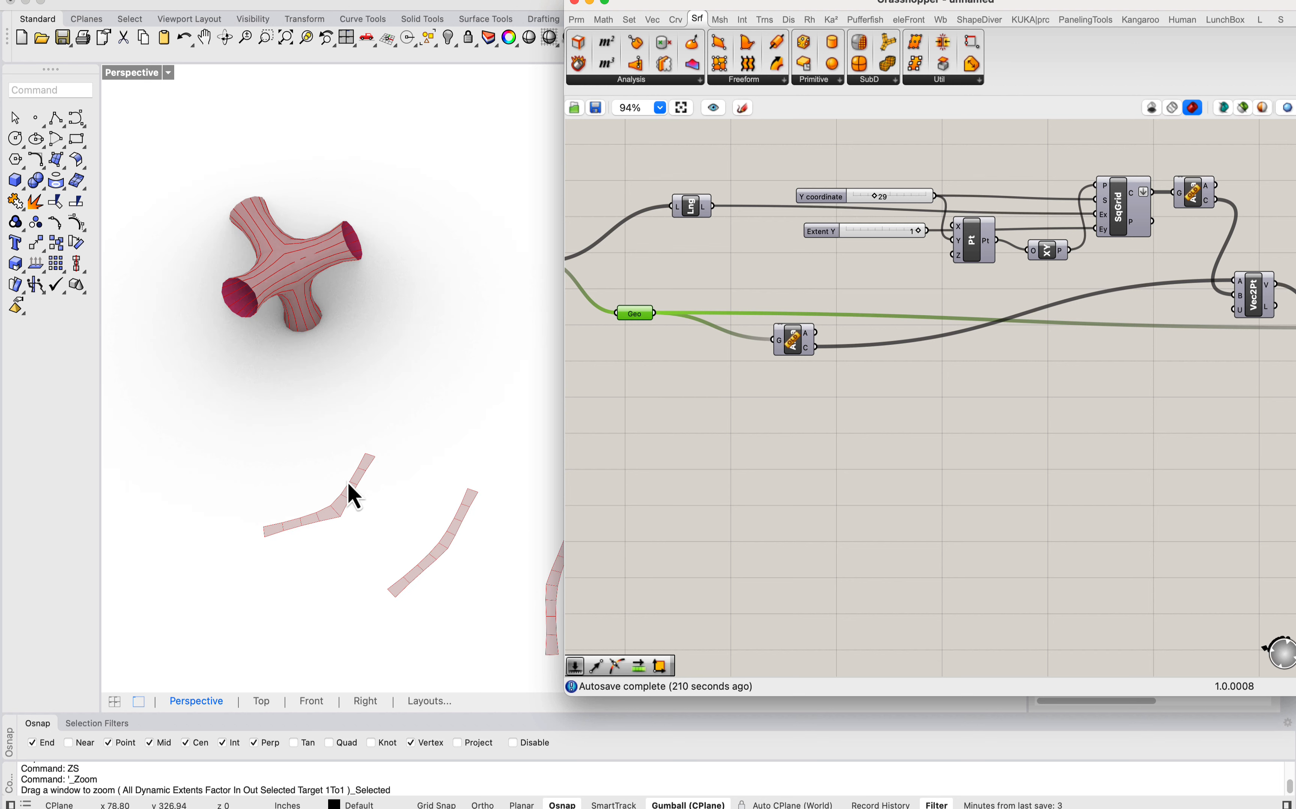
scroll(352, 480, down, 3)
scroll(377, 491, up, 4)
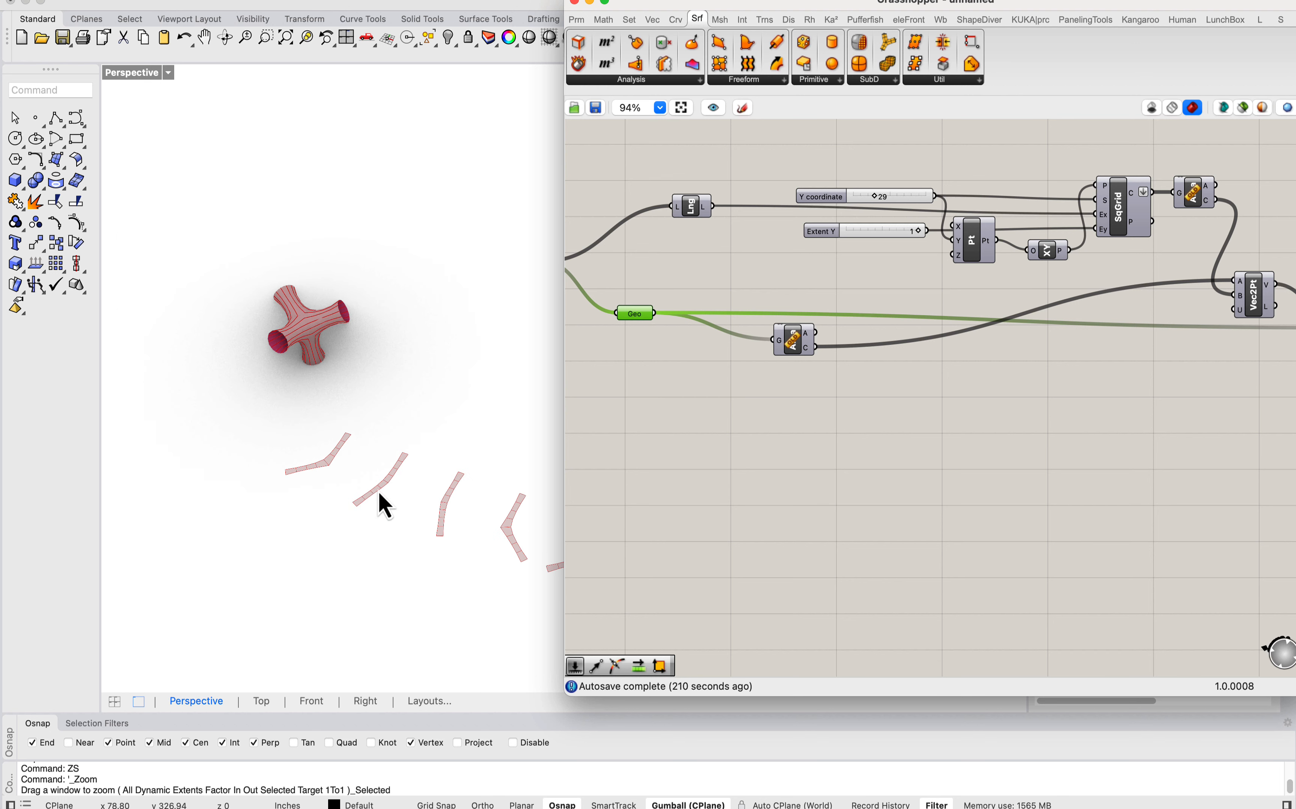
scroll(229, 448, up, 2)
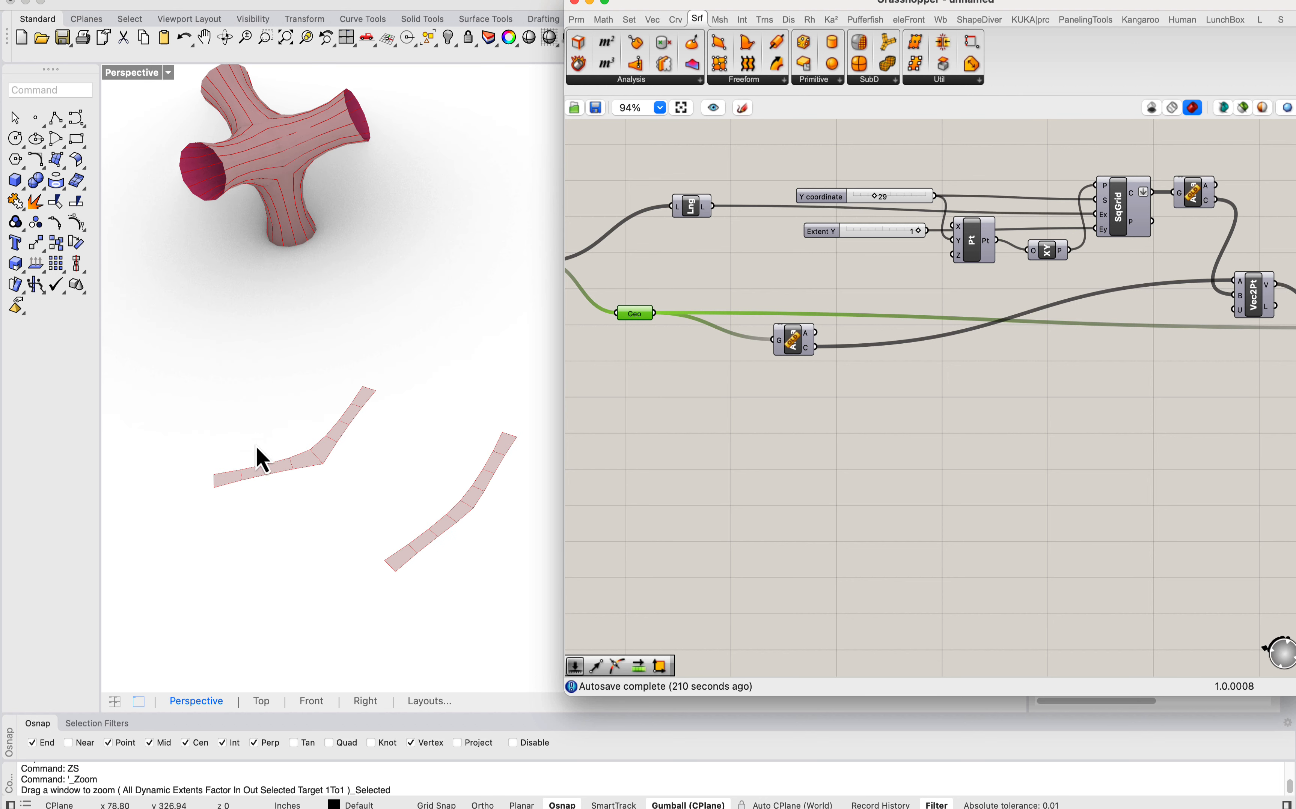
Step: Move the Grasshopper window aside and inspect the shapes and fold lines of the flat strips up close
drag(698, 3, 1049, 2)
scroll(458, 281, down, 7)
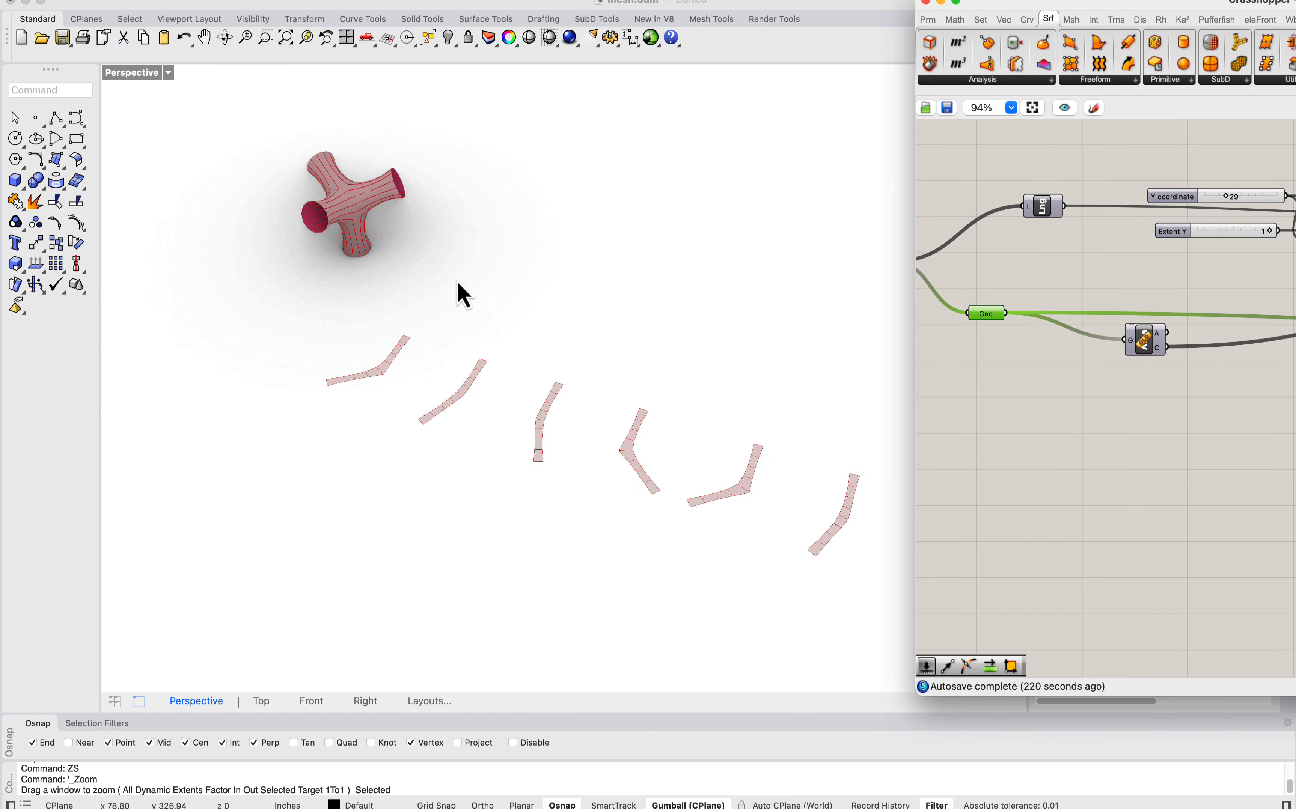
right_drag(557, 401, 502, 414)
scroll(273, 481, up, 5)
right_drag(275, 481, 344, 492)
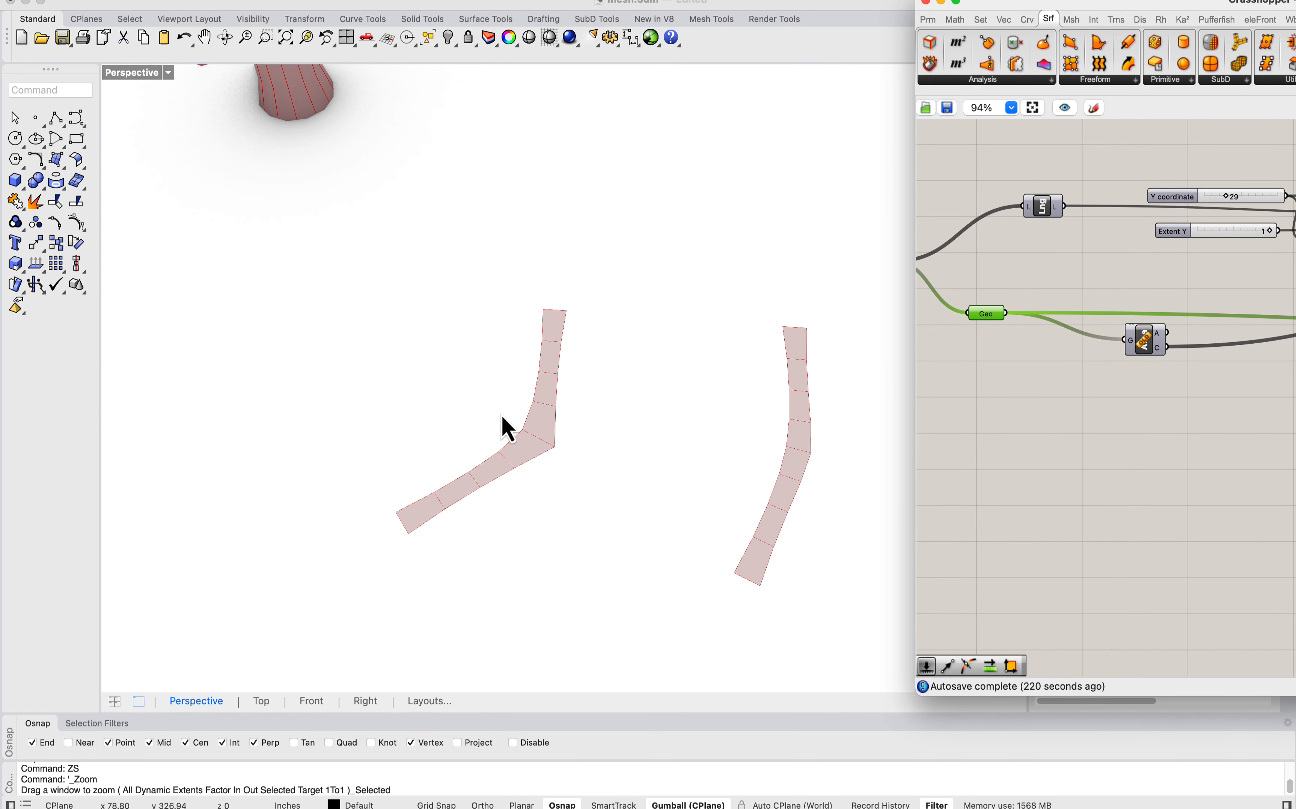
scroll(357, 369, down, 3)
scroll(415, 348, up, 6)
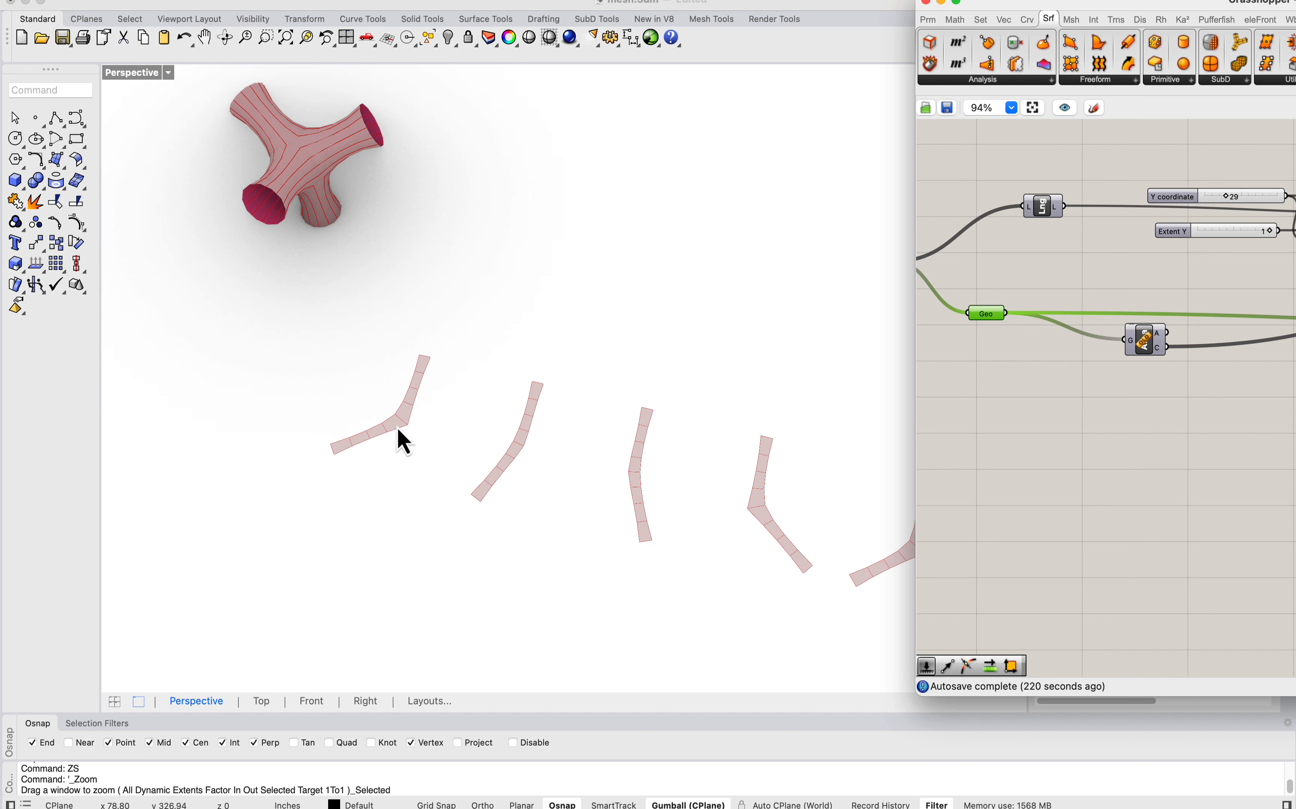
scroll(457, 455, up, 2)
scroll(474, 364, down, 4)
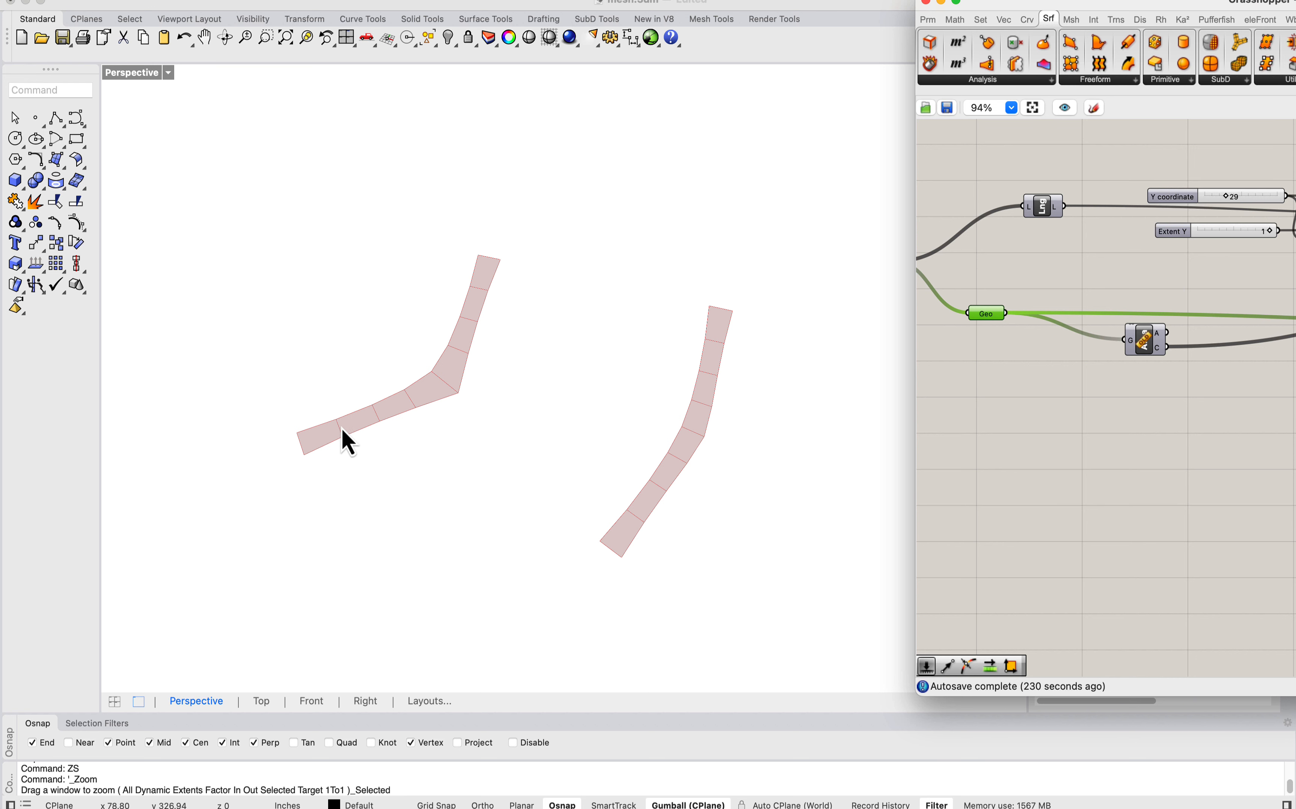
scroll(504, 293, up, 6)
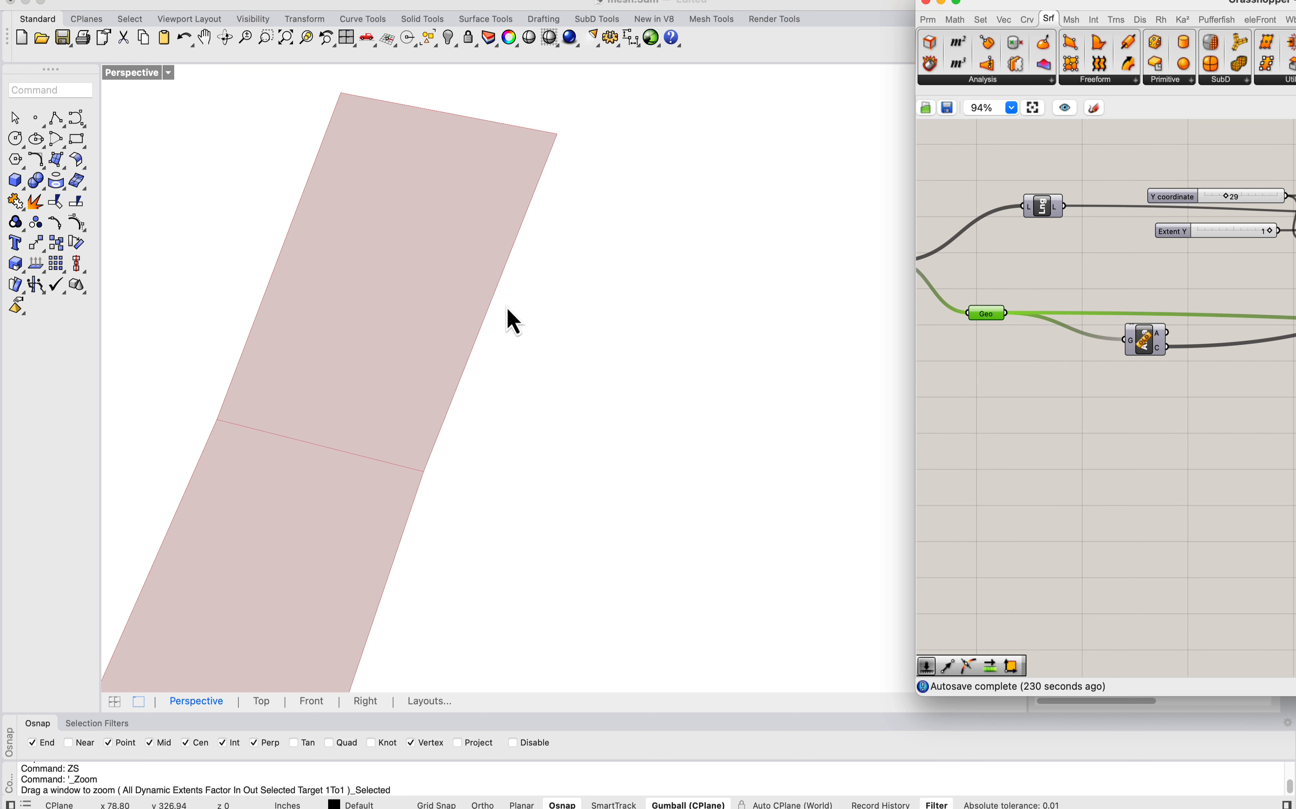
scroll(481, 288, down, 8)
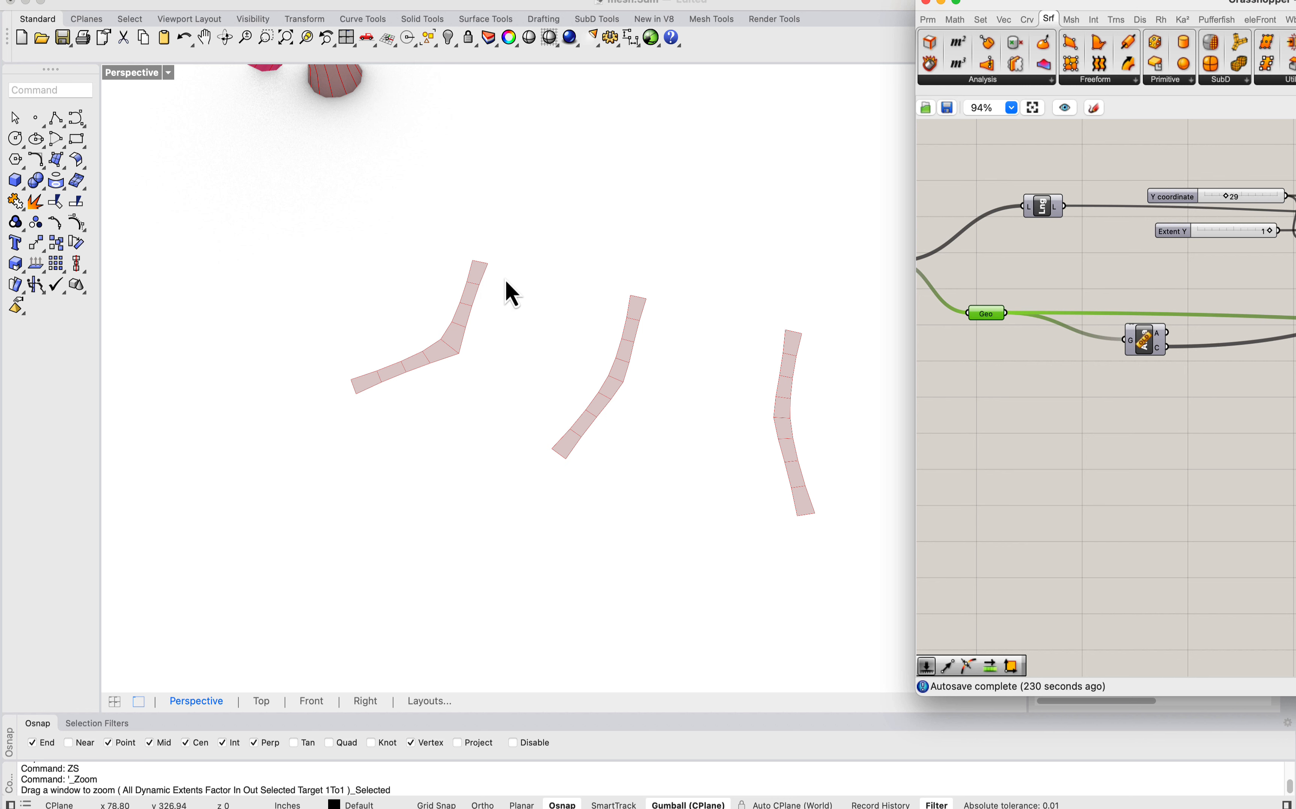
scroll(511, 292, up, 2)
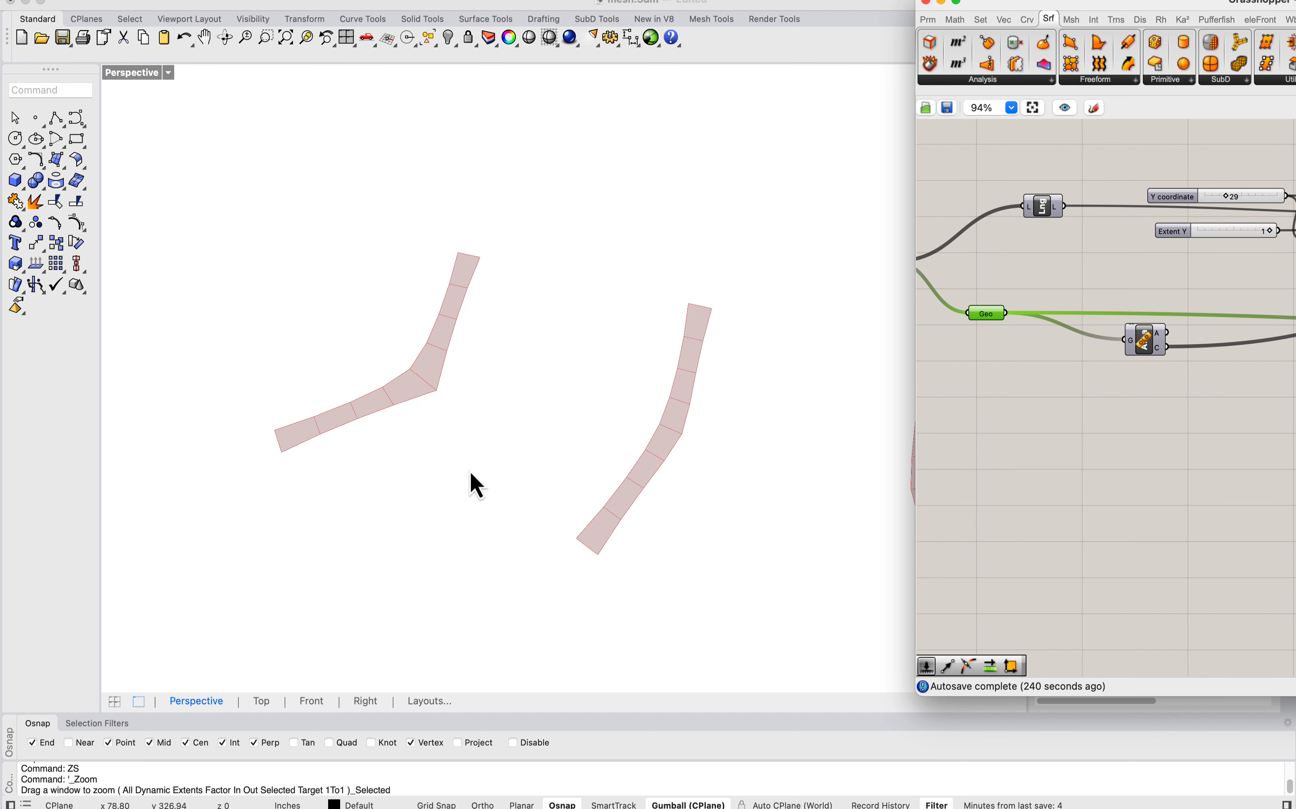
scroll(470, 472, down, 4)
mouse_move(510, 449)
right_down()
mouse_move(501, 478)
mouse_move(505, 459)
right_up()
scroll(510, 443, down, 3)
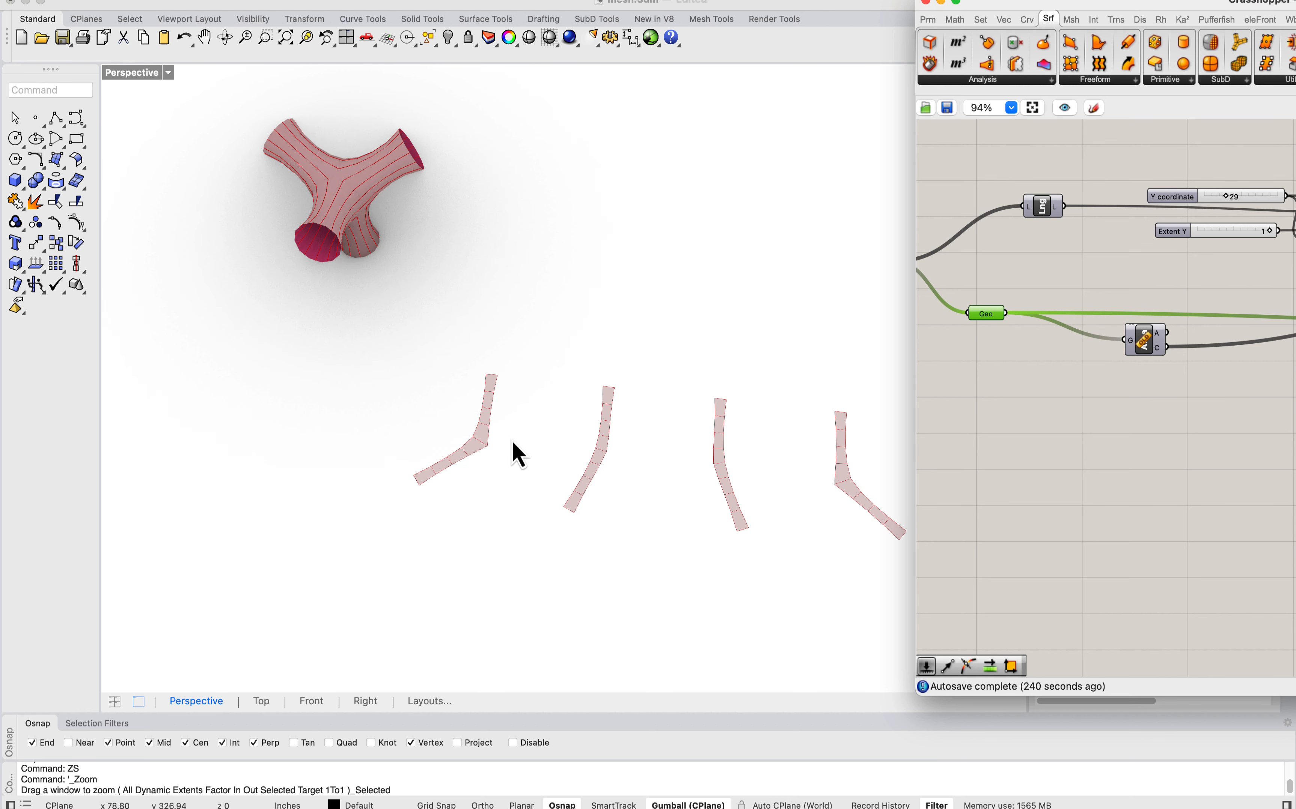
Step: Set the Y coordinate slider that spaces the unrolled strips to 14
right_drag(1231, 166, 1139, 160)
scroll(1131, 193, up, 2)
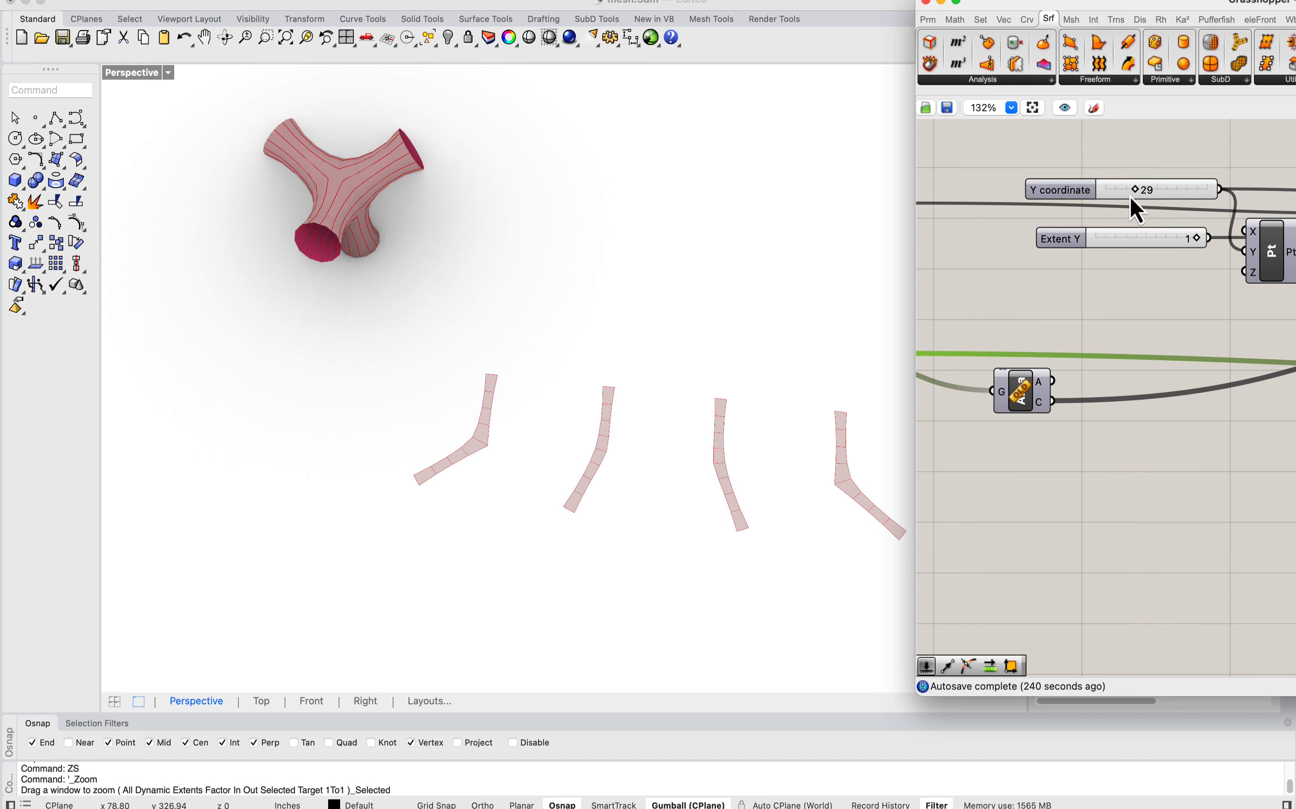
drag(1137, 191, 1123, 191)
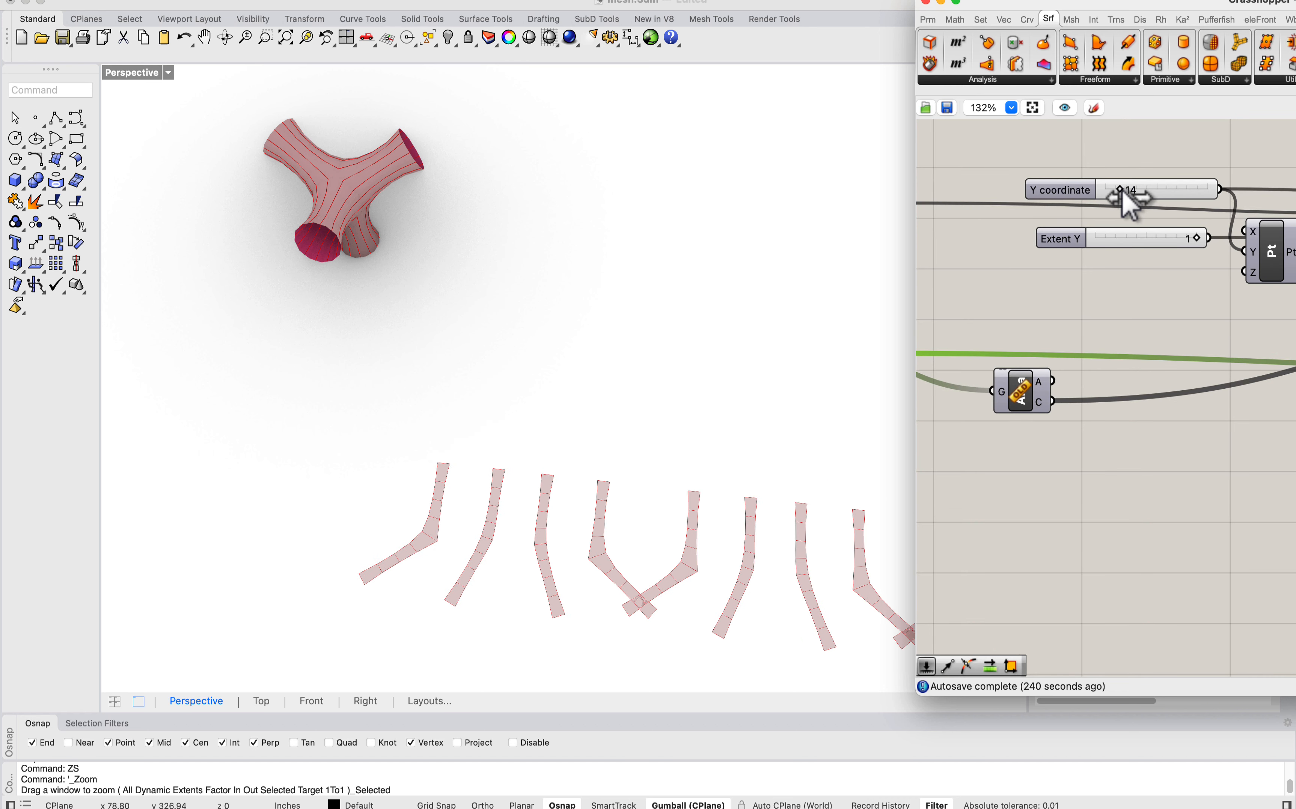
Step: Inspect the edges and segments of the more closely spaced strips, both up close and as a row
scroll(477, 183, down, 5)
right_drag(597, 311, 581, 308)
scroll(586, 322, up, 5)
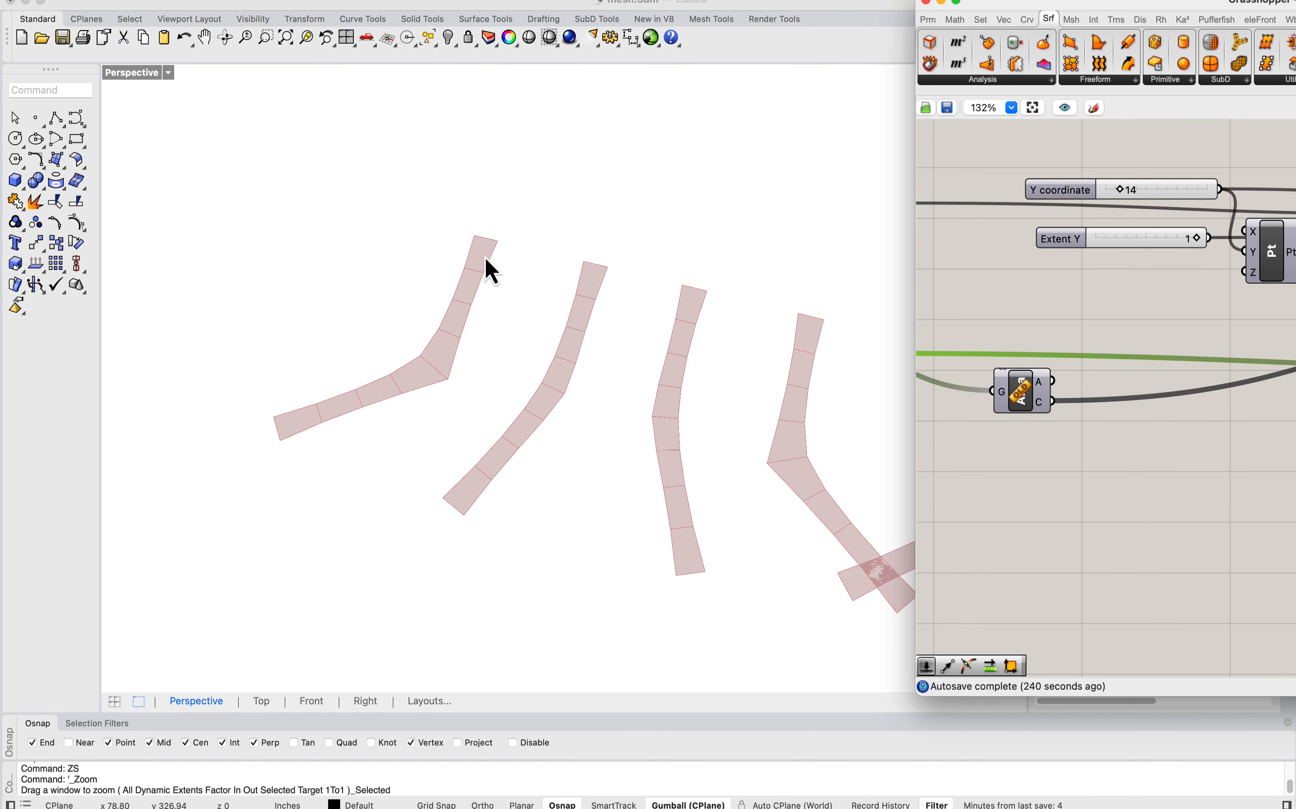
scroll(493, 246, up, 5)
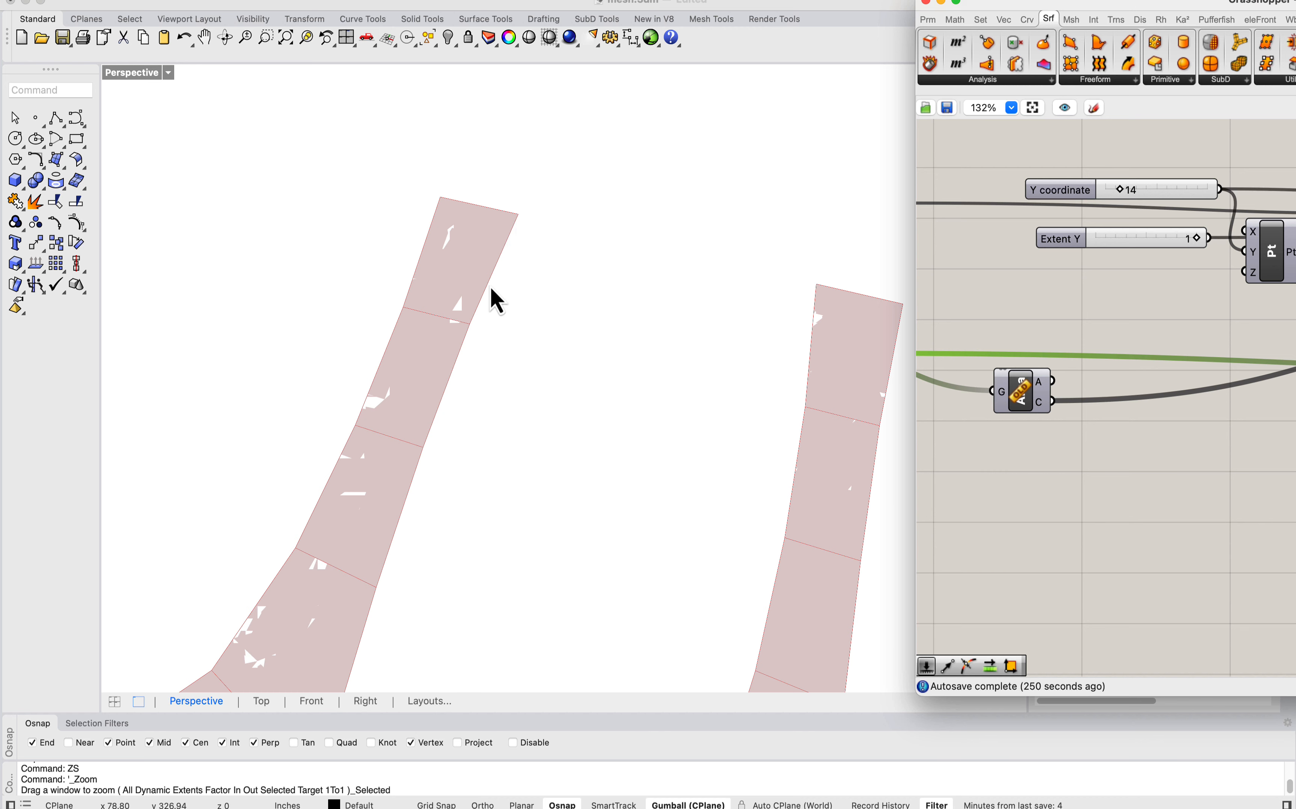
scroll(493, 300, down, 5)
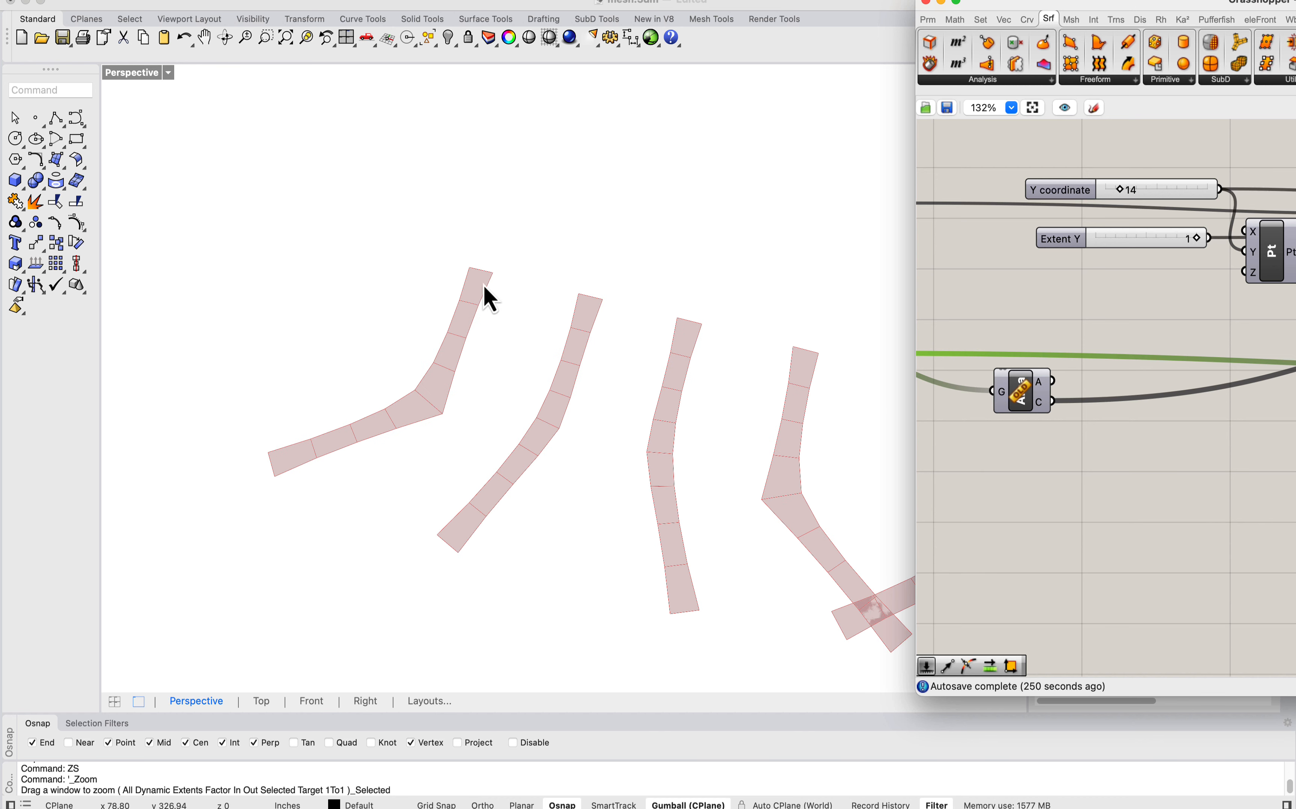
scroll(522, 304, up, 5)
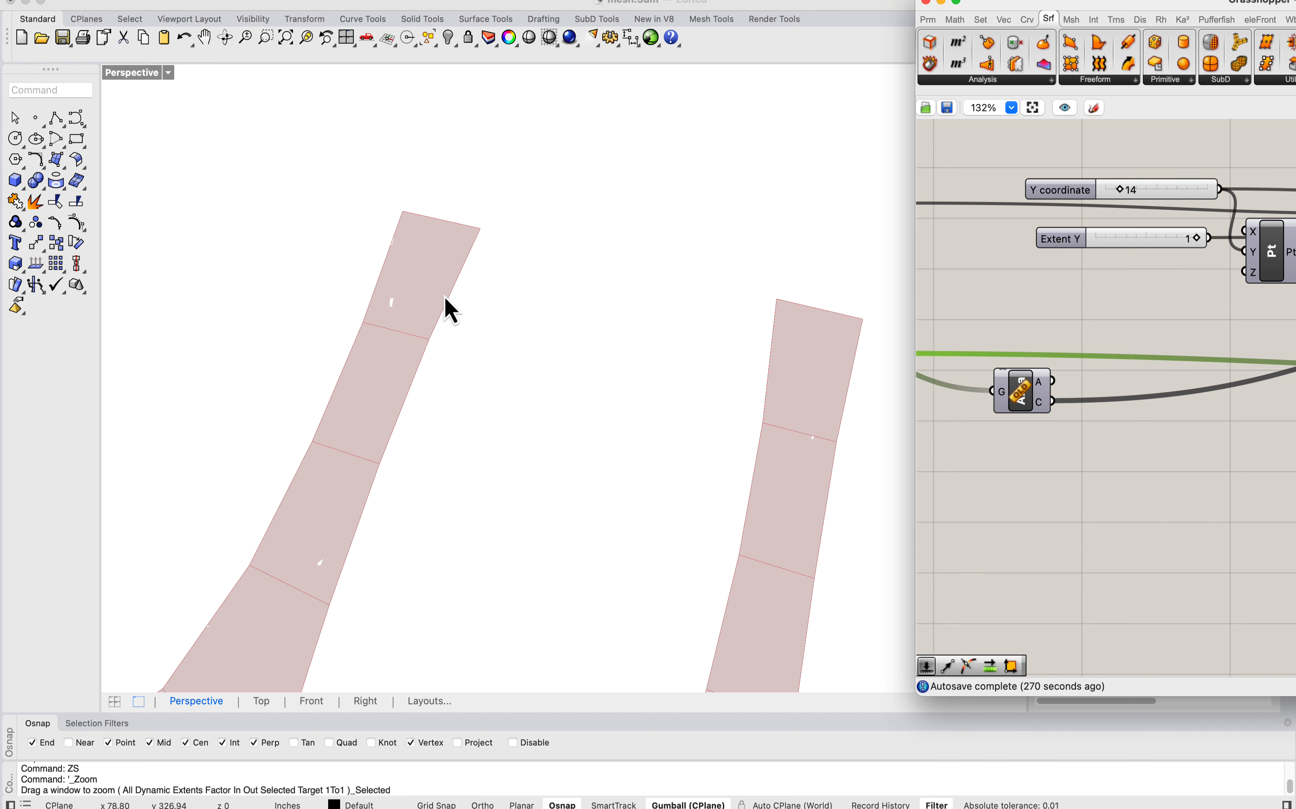
scroll(432, 299, down, 5)
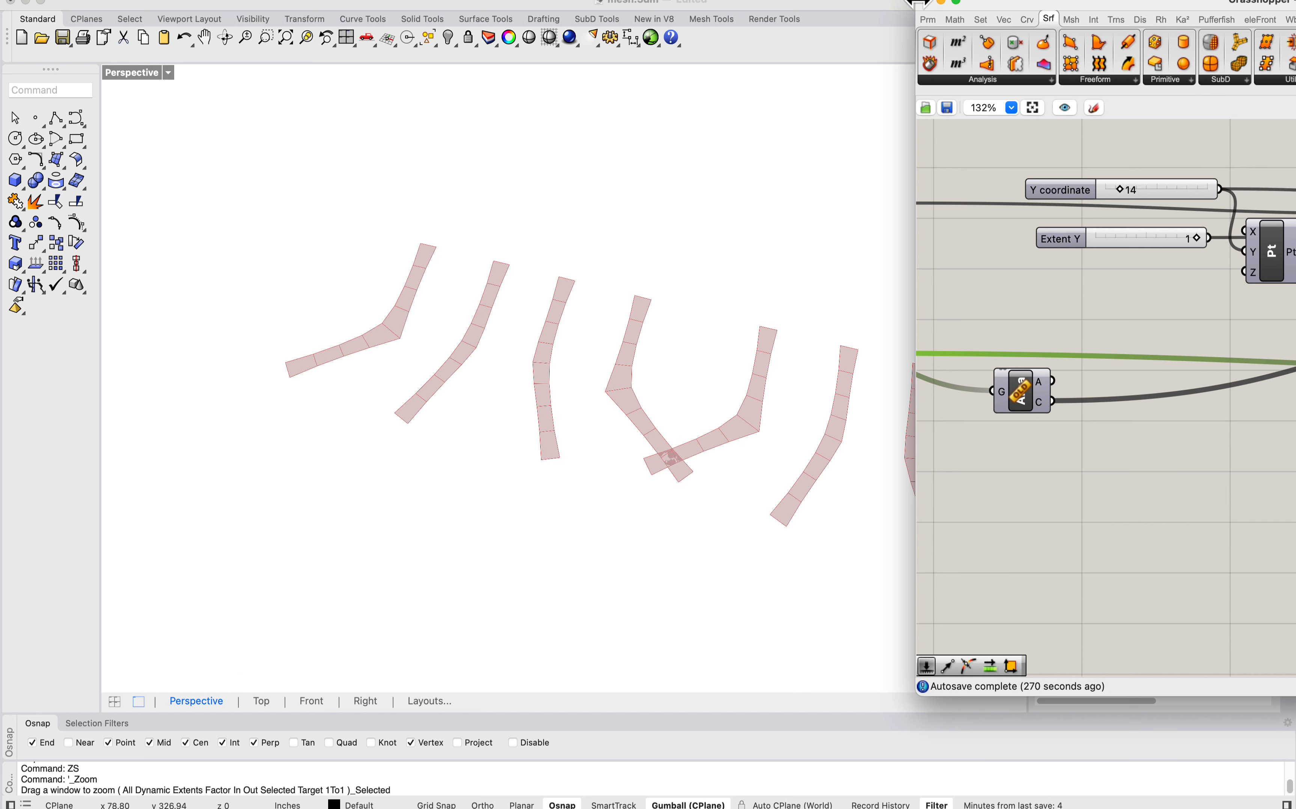
Step: Bring the Grasshopper window back and select the Move component to highlight the laid-out strips below the mesh
drag(1028, 1, 689, 2)
scroll(819, 226, down, 4)
right_drag(1061, 289, 728, 303)
scroll(728, 303, up, 2)
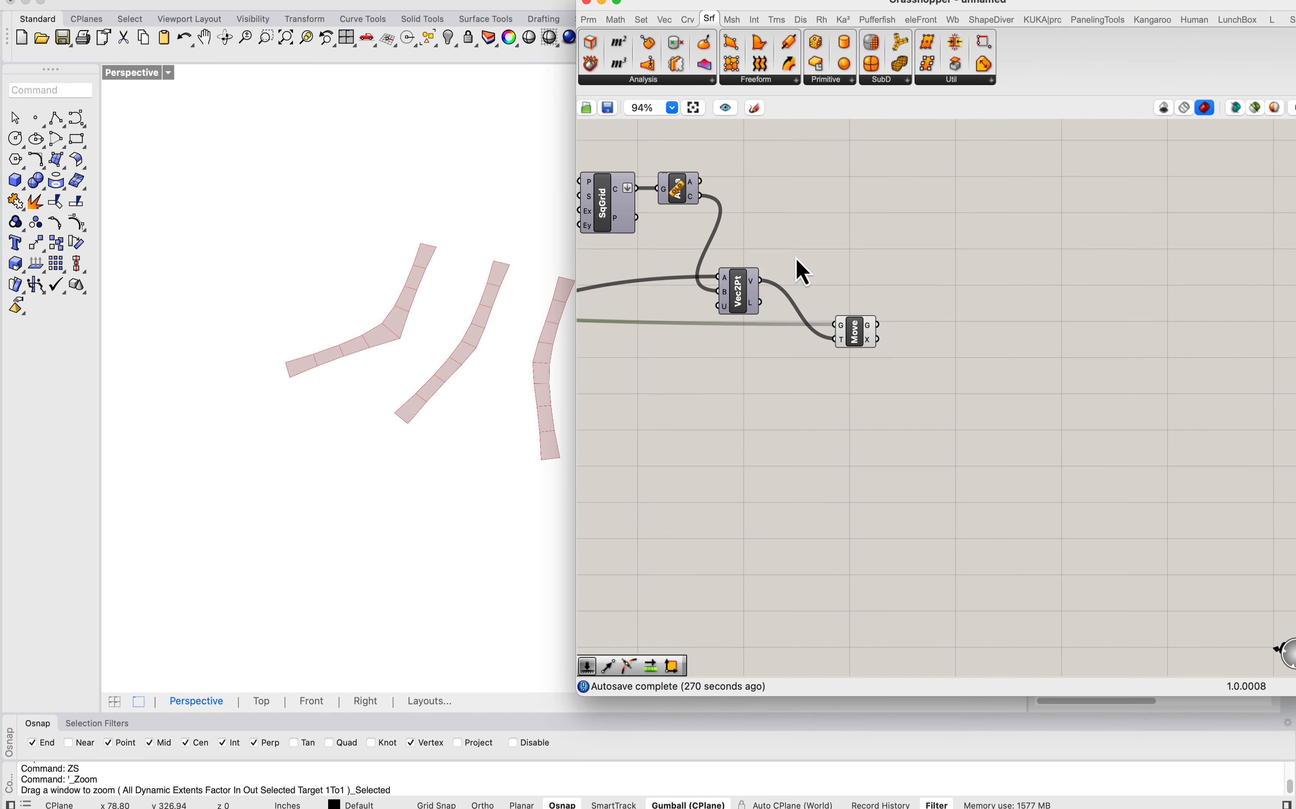
click(858, 336)
scroll(367, 341, down, 8)
right_drag(367, 262, 412, 251)
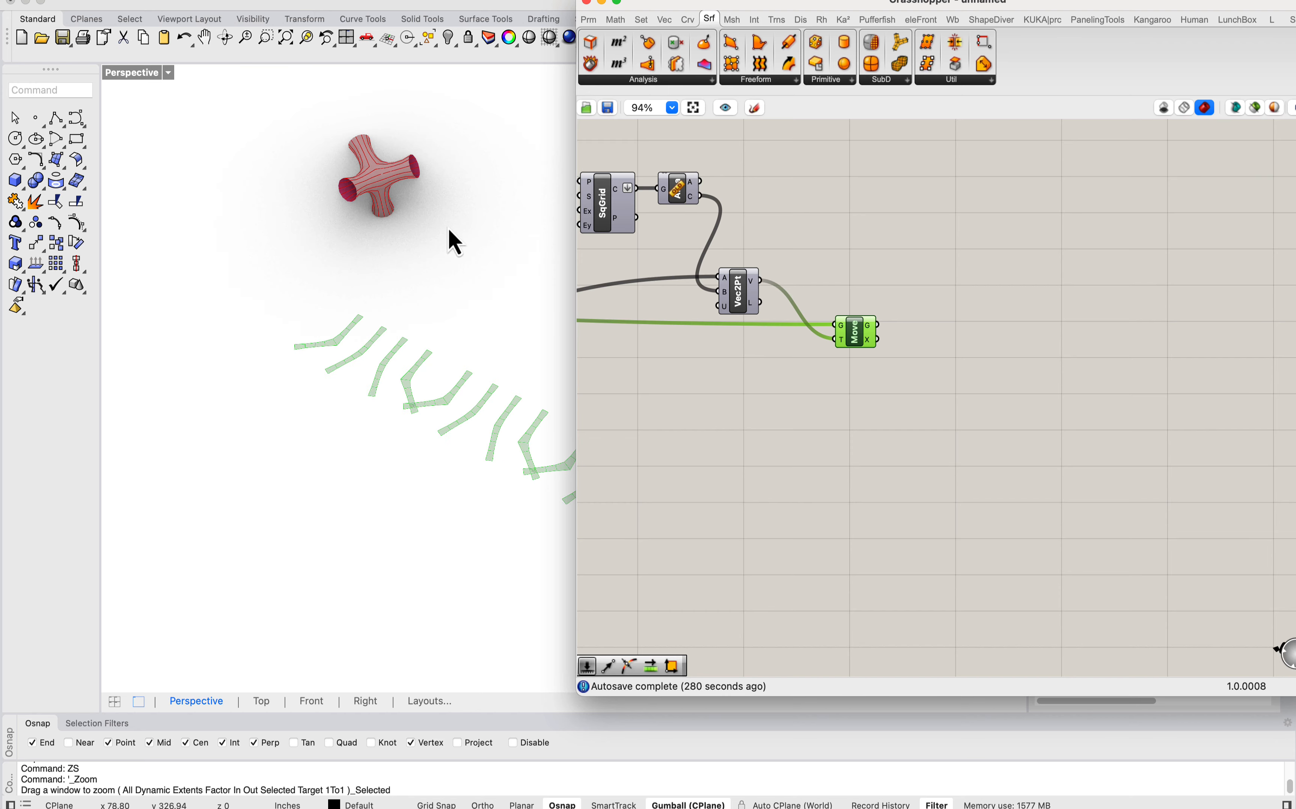
Step: Add a Define Text Dot component to the empty canvas above the Y coordinate slider of the layout grid
right_drag(711, 193, 1014, 213)
scroll(819, 228, down, 1)
right_drag(605, 278, 662, 311)
drag(848, 3, 708, 2)
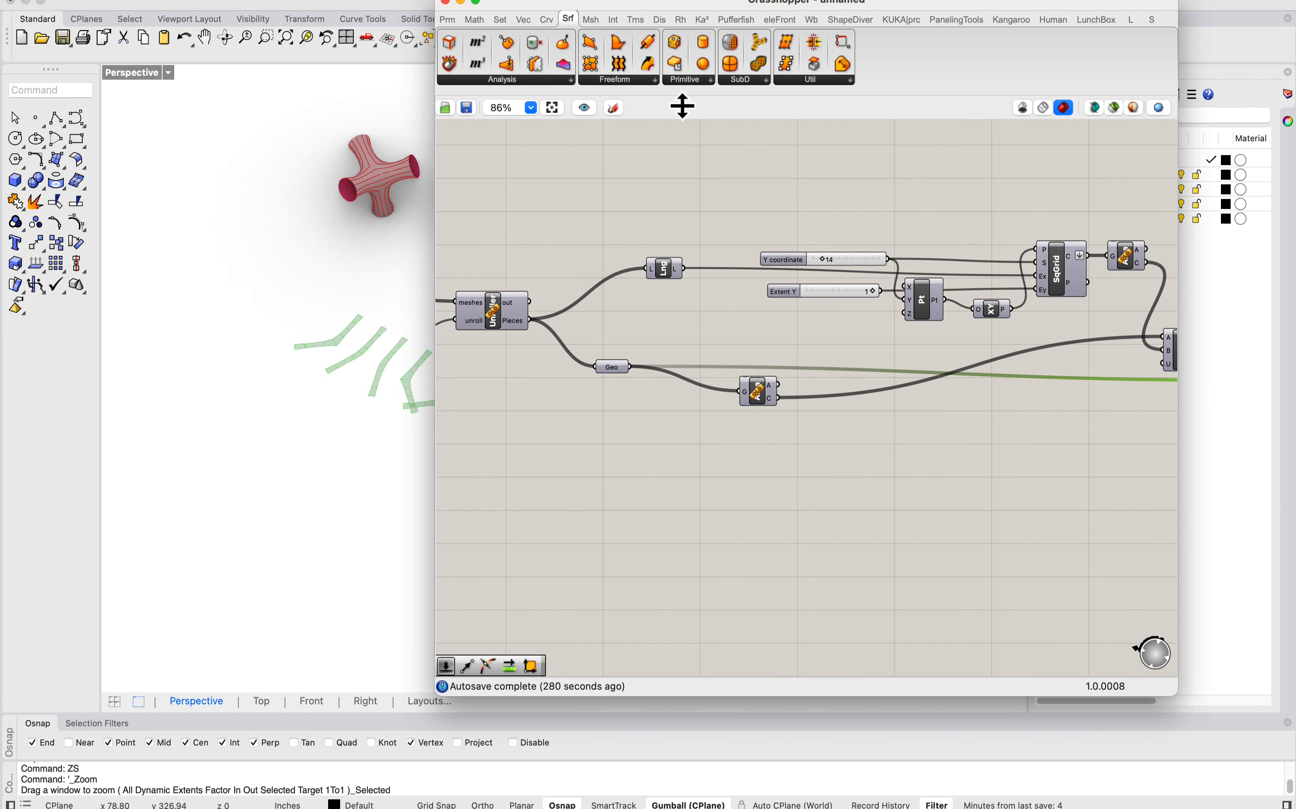
right_drag(813, 185, 703, 196)
click(1053, 19)
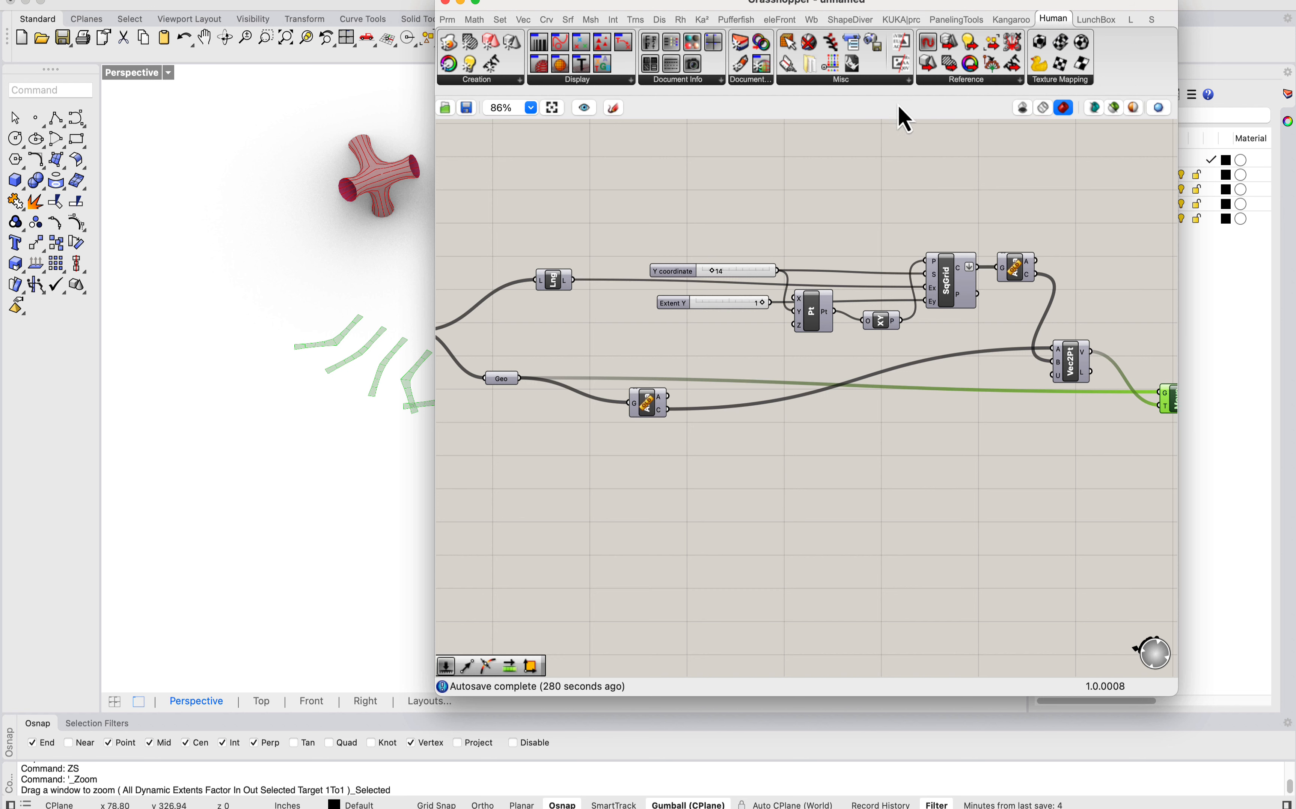
click(601, 81)
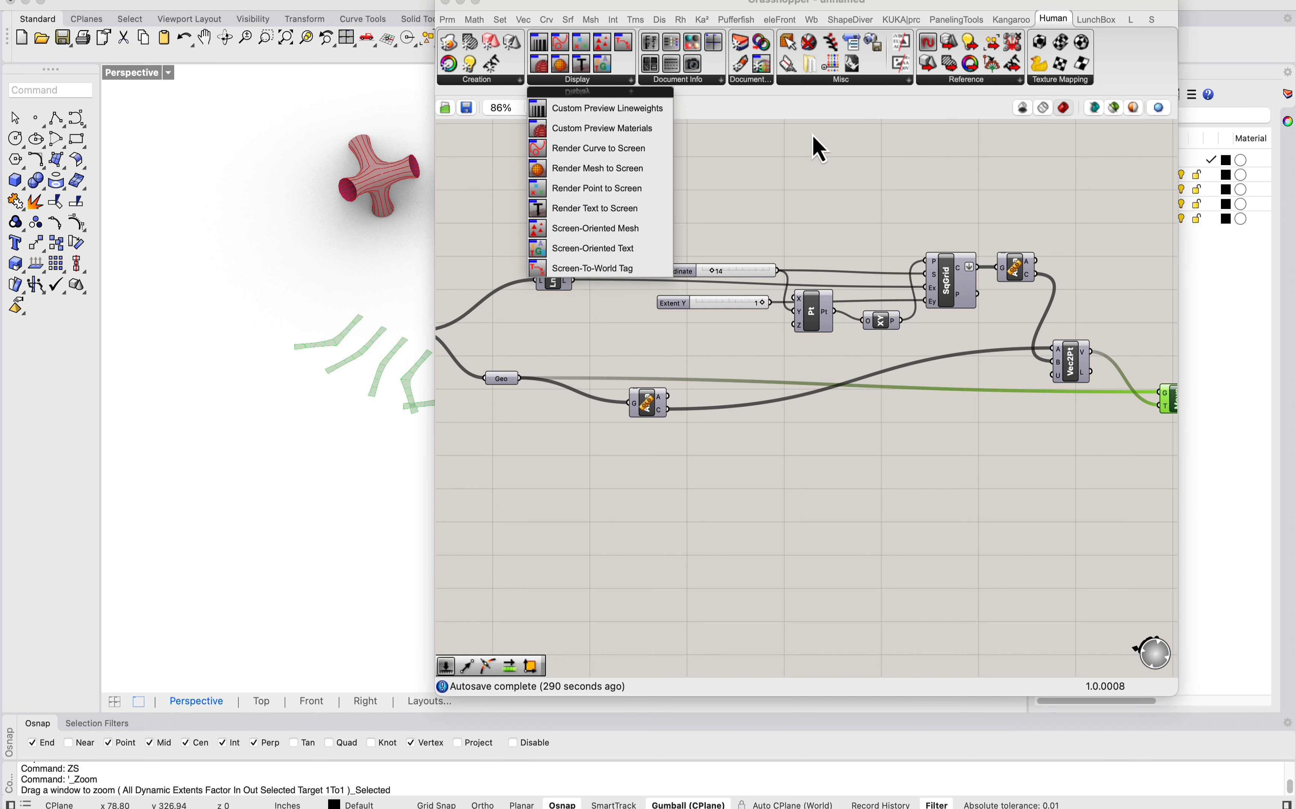
click(809, 191)
double_click(806, 183)
text(dot)
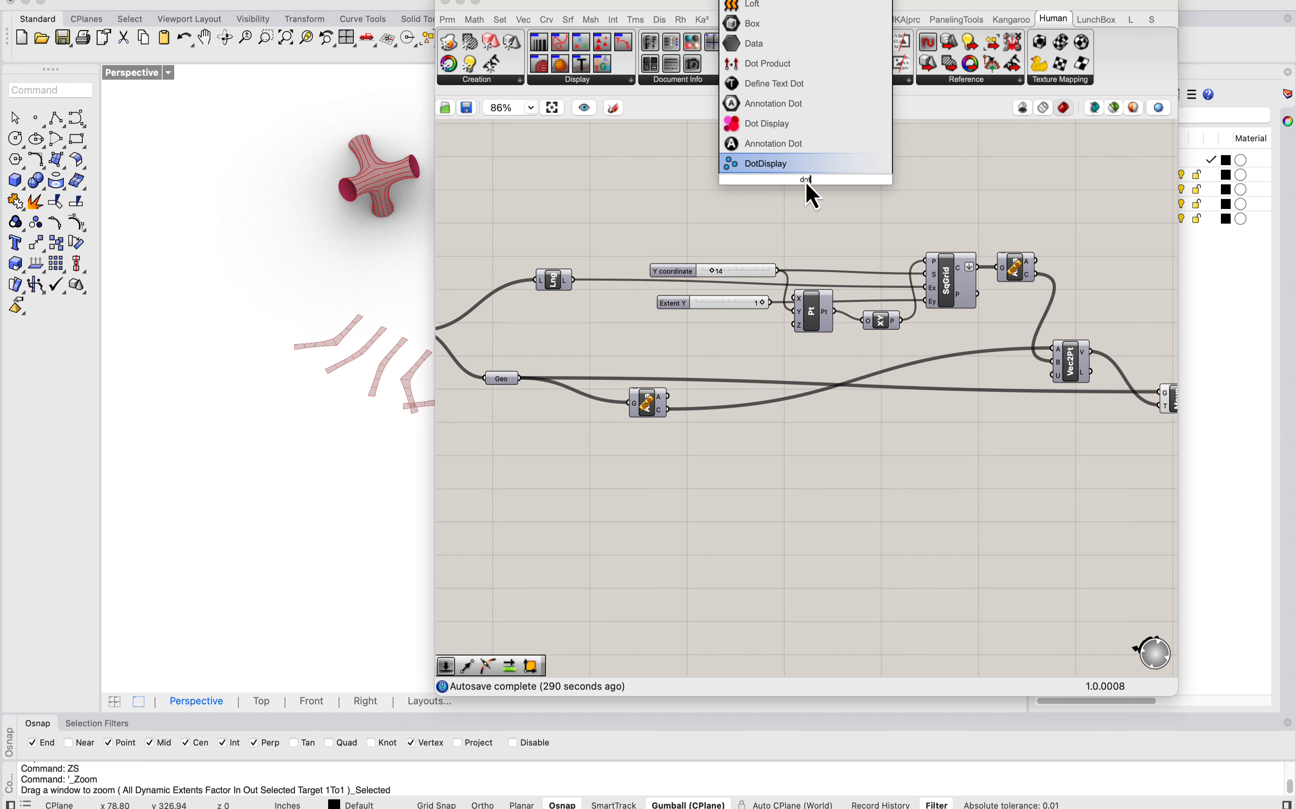
click(783, 84)
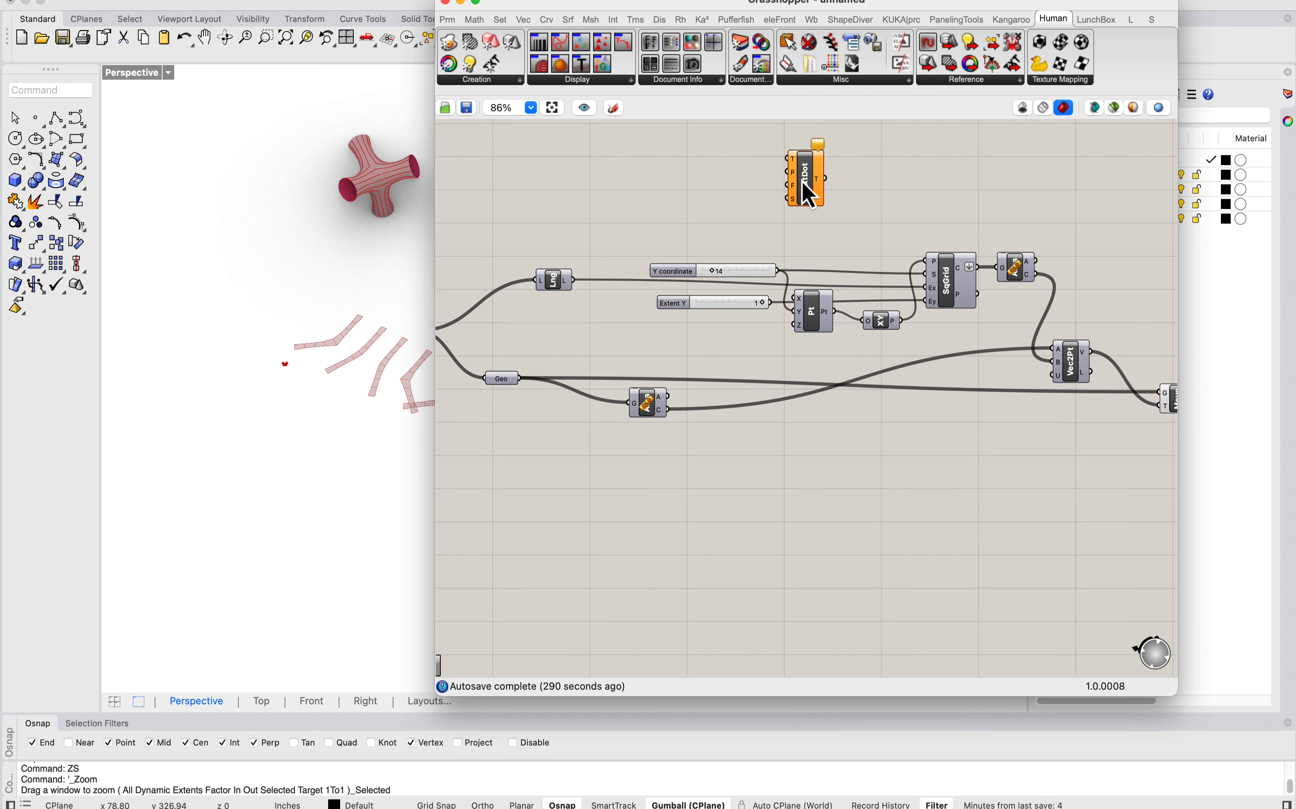
Step: Move the Grasshopper window aside and compare the row of flat strips with the branching mesh
right_drag(482, 307, 722, 287)
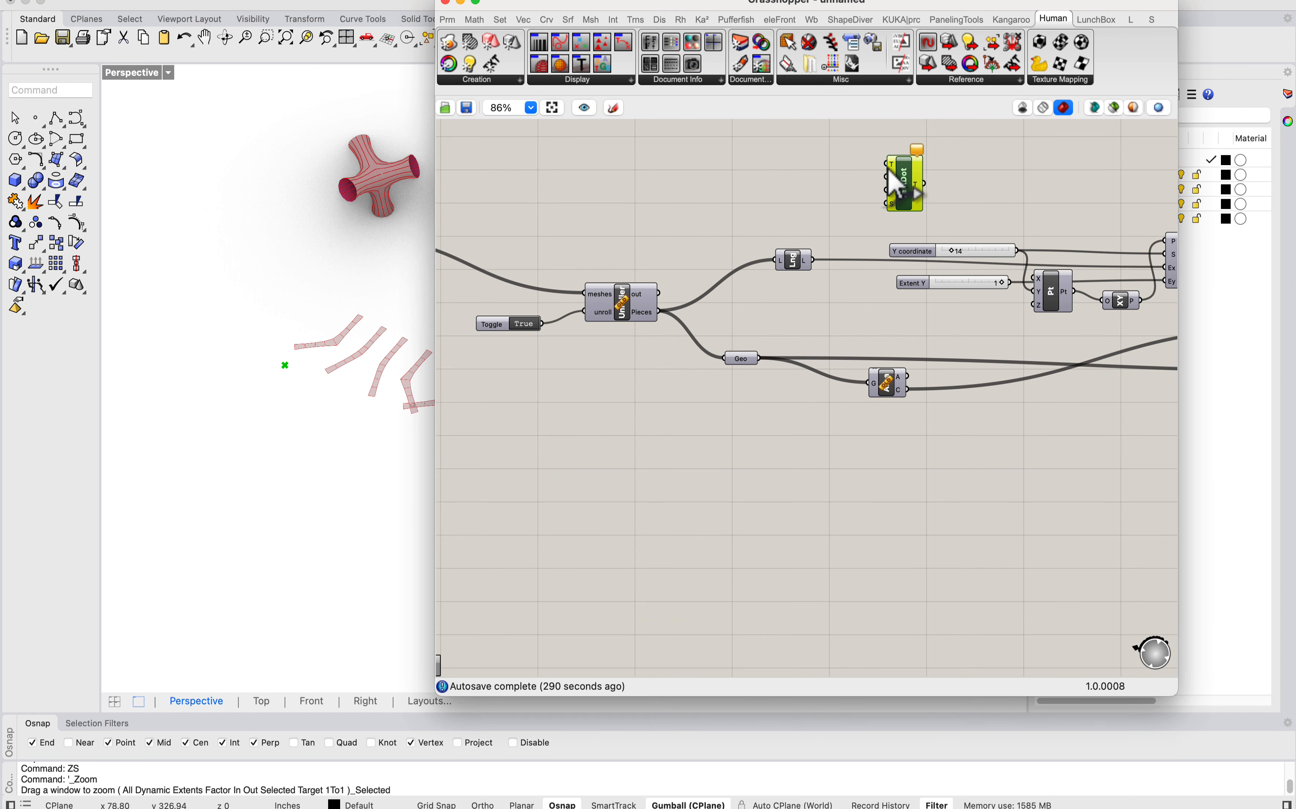
drag(560, 6, 815, 6)
scroll(287, 298, down, 3)
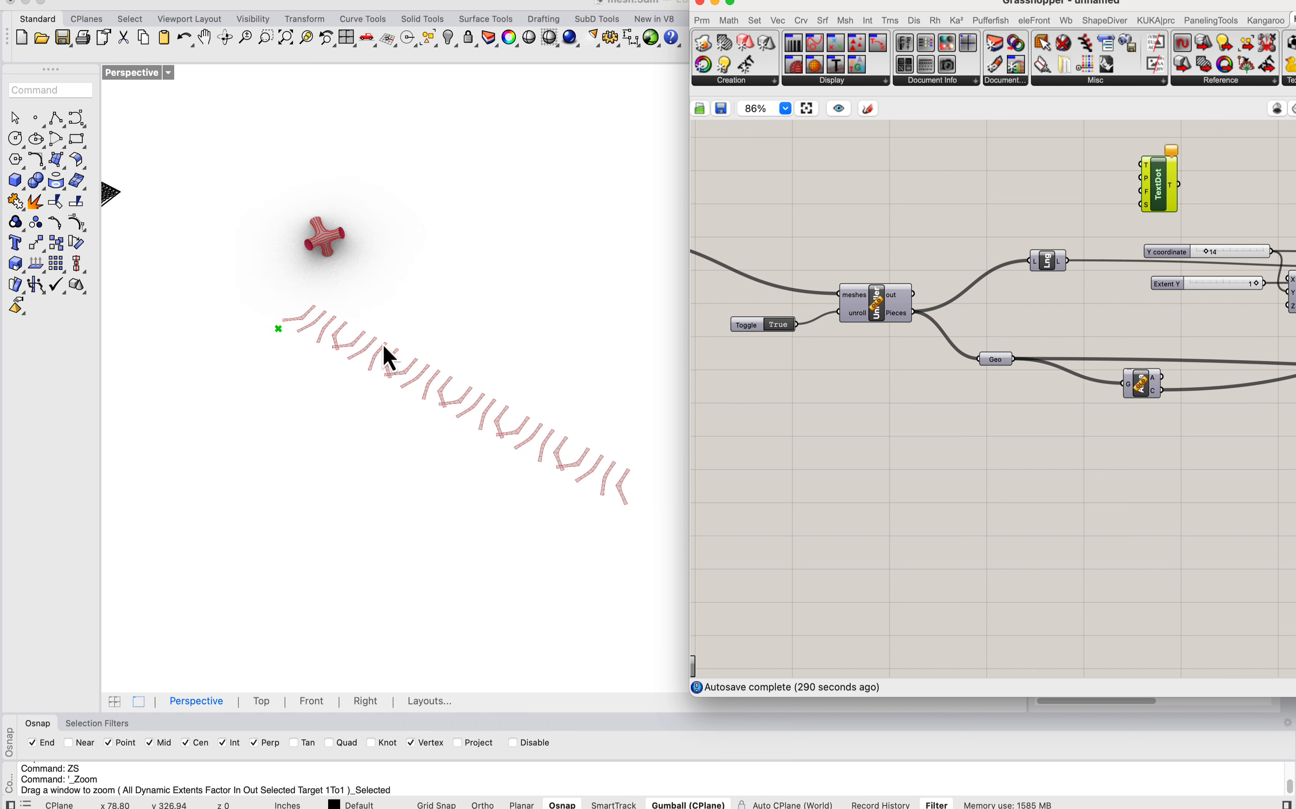
scroll(535, 423, up, 10)
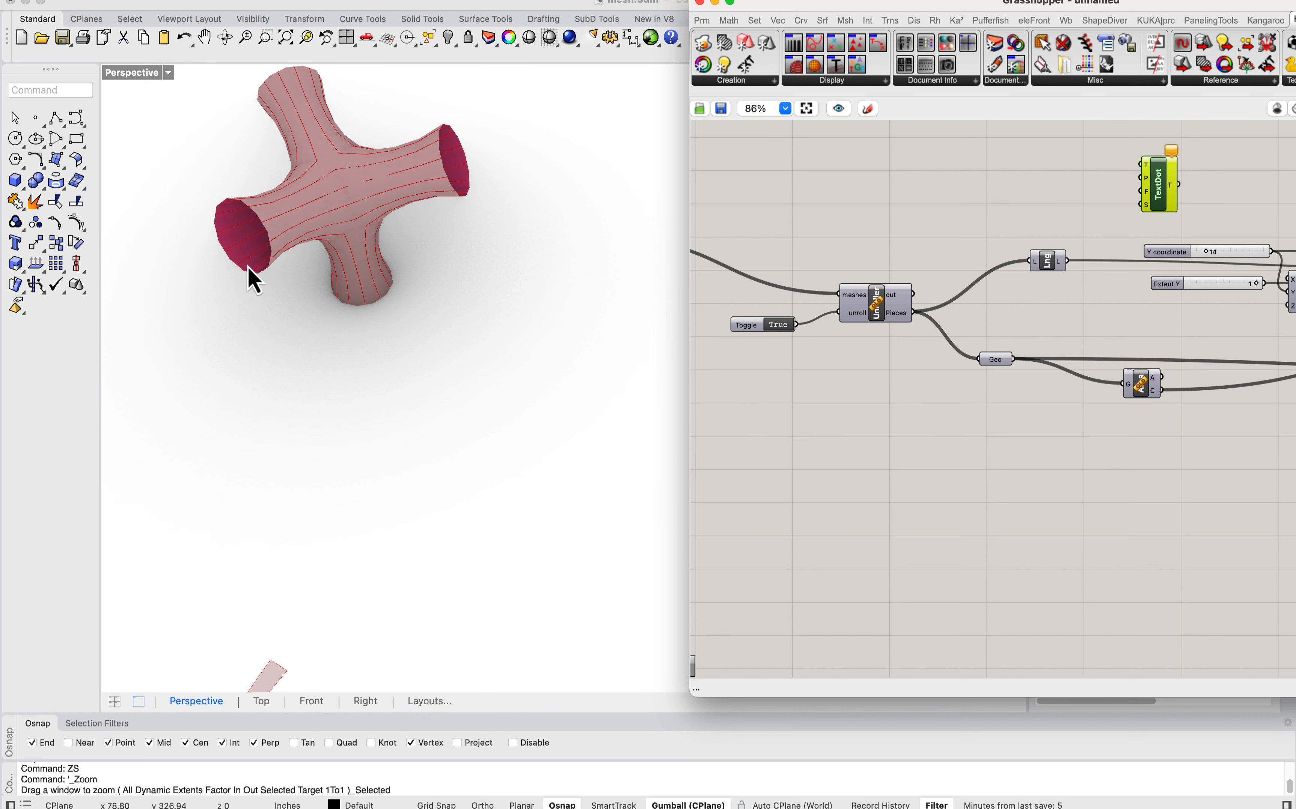
scroll(313, 177, down, 4)
right_drag(1013, 211, 941, 215)
right_drag(822, 264, 859, 275)
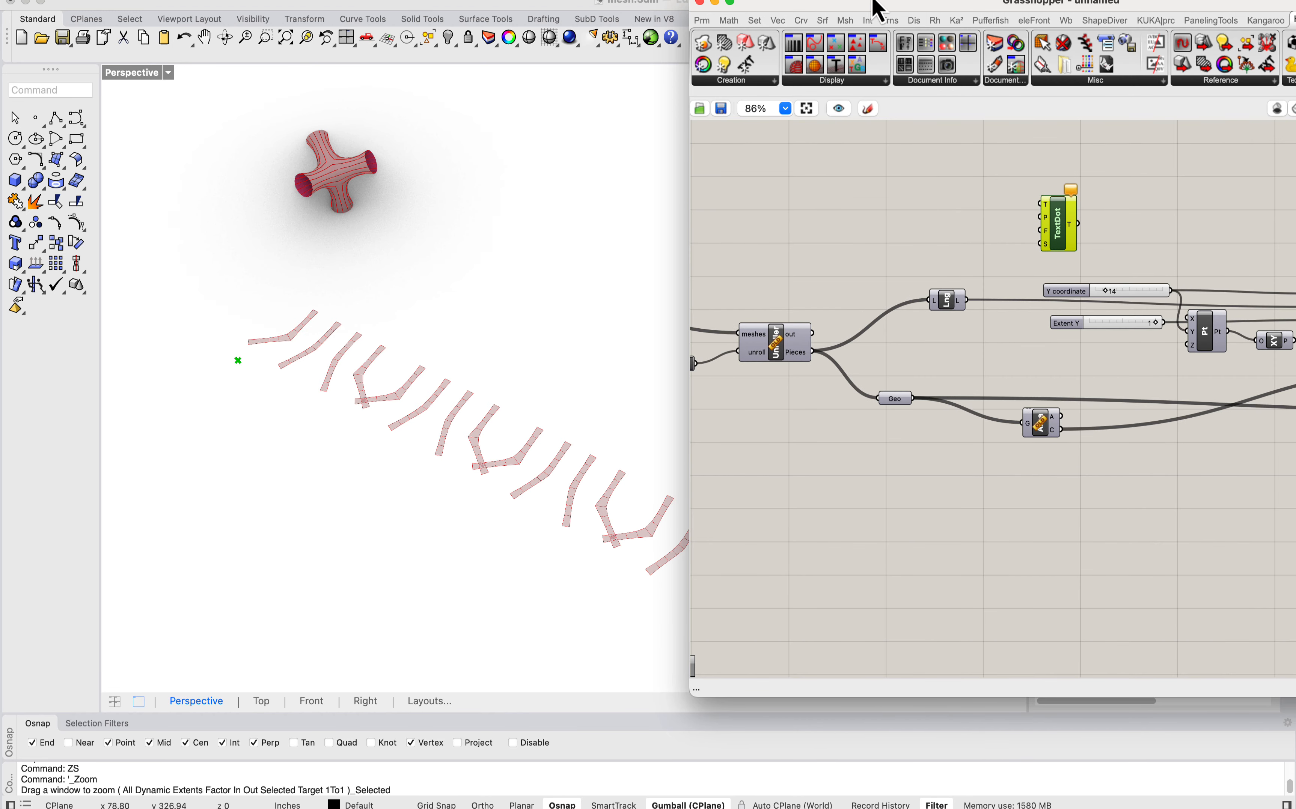
Step: Bring the Grasshopper window back, add a Deconstruct Mesh component and feed it from the Mesh parameter that supplies the unroller
drag(878, 8, 706, 8)
right_drag(604, 197, 877, 177)
right_drag(656, 253, 674, 255)
click(604, 238)
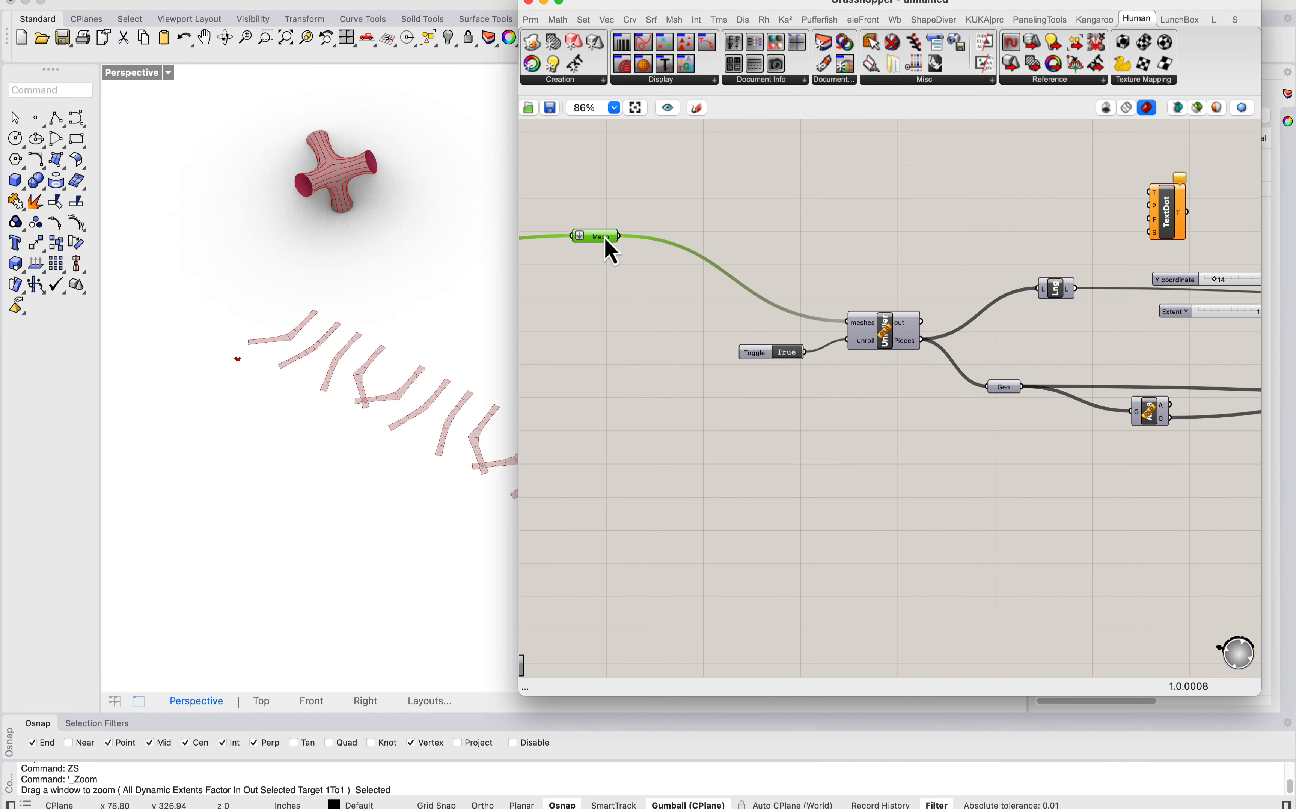
double_click(682, 210)
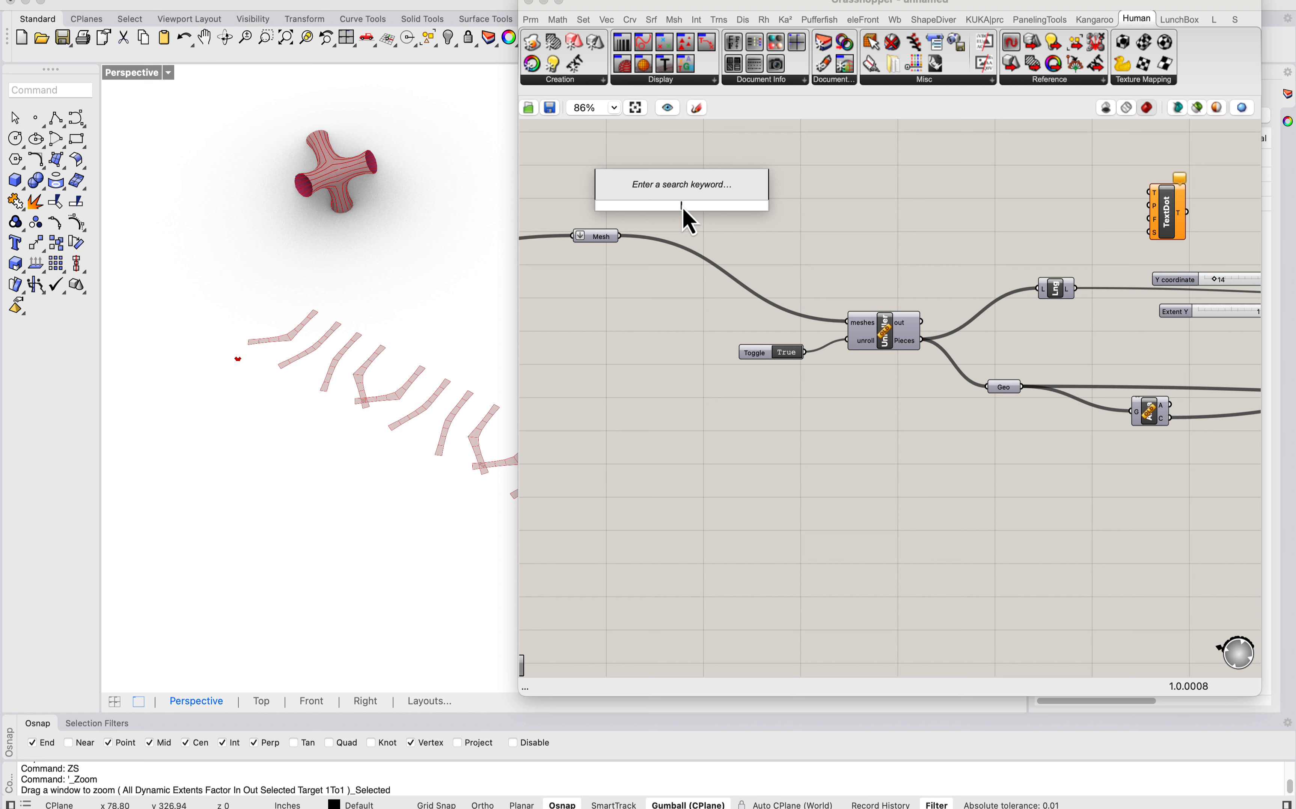
text(deconstruct m)
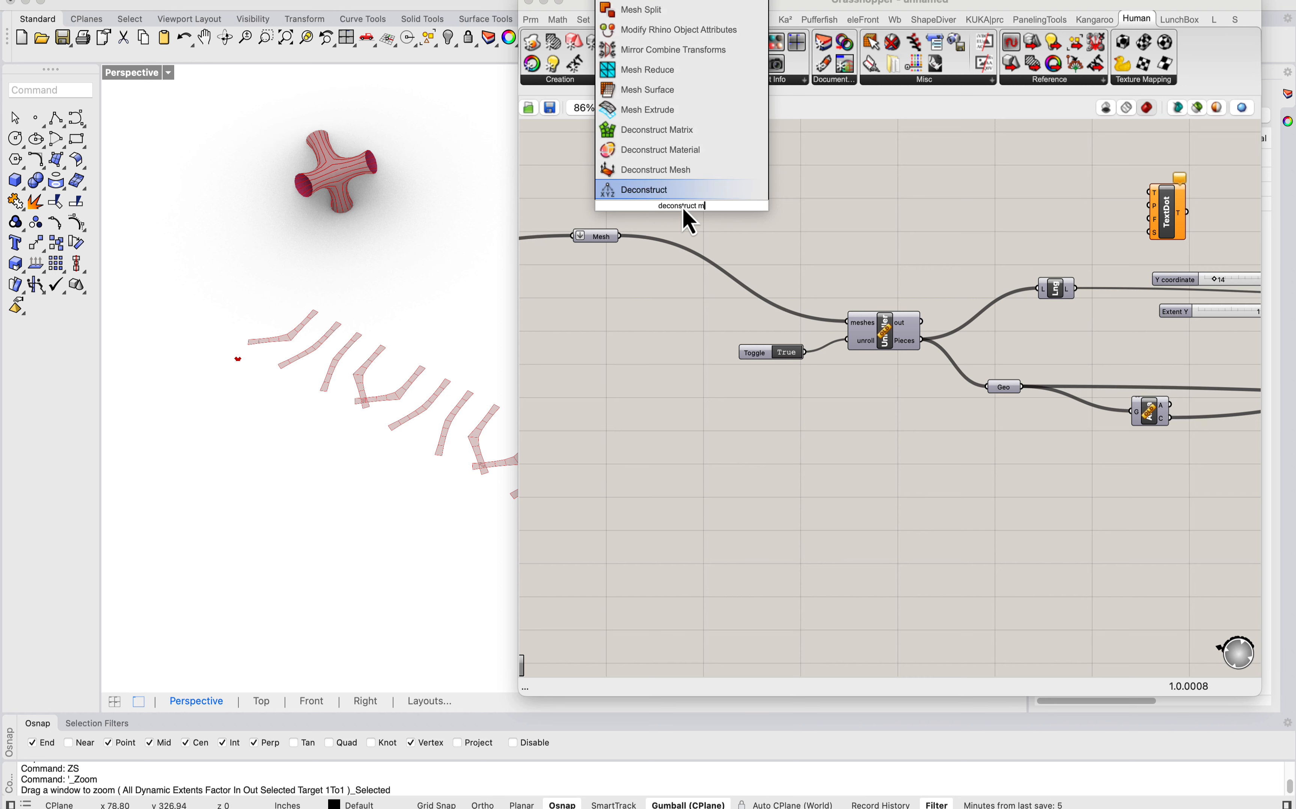
text(esh)
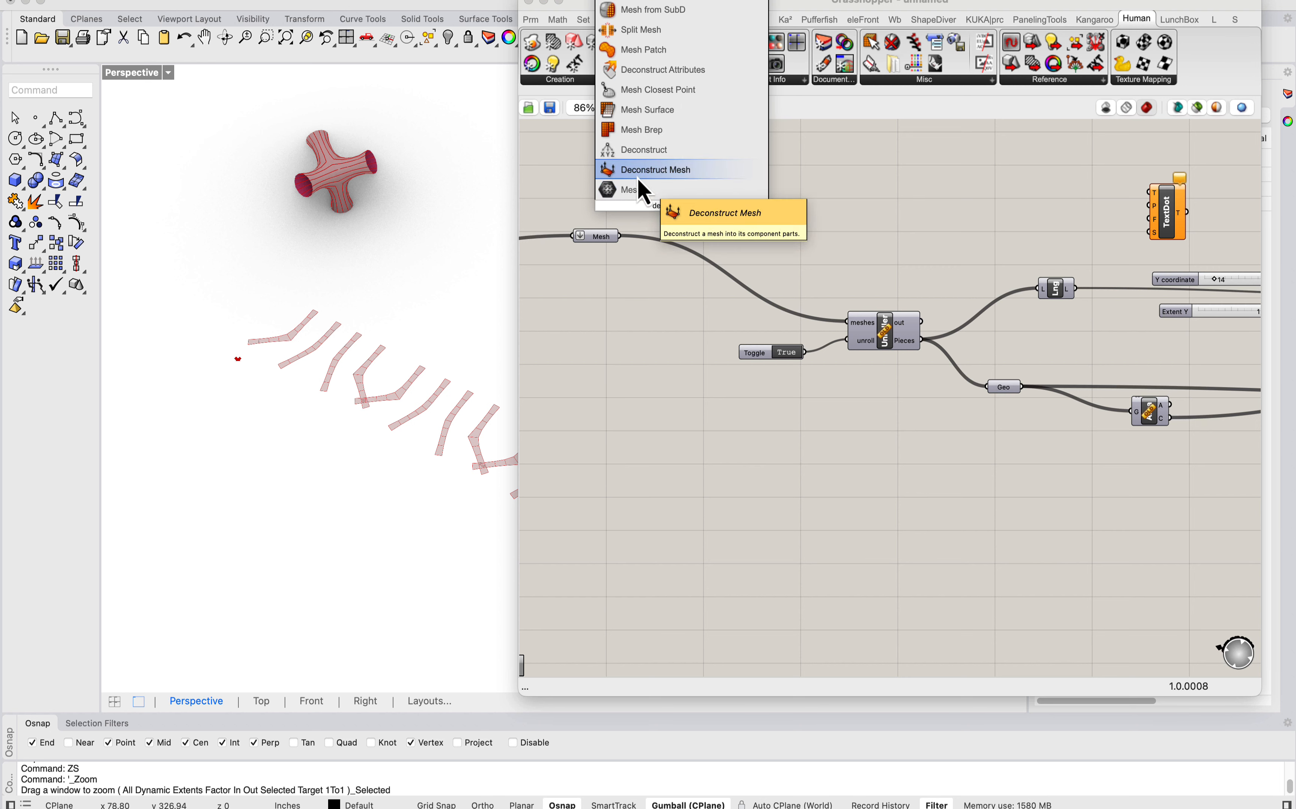
click(638, 177)
drag(619, 236, 893, 178)
Step: Add a List Item component and connect the faces output of Deconstruct Mesh to its list input
scroll(966, 174, up, 6)
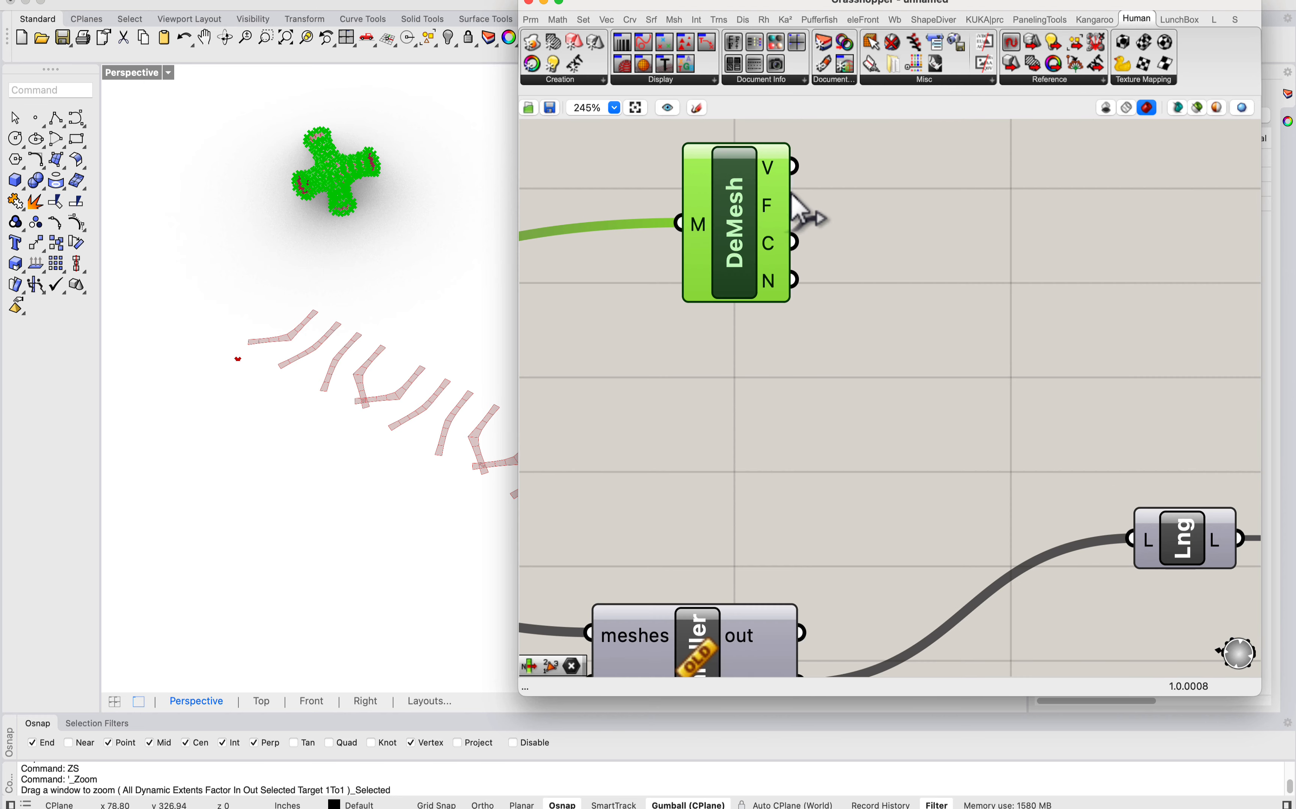
double_click(949, 238)
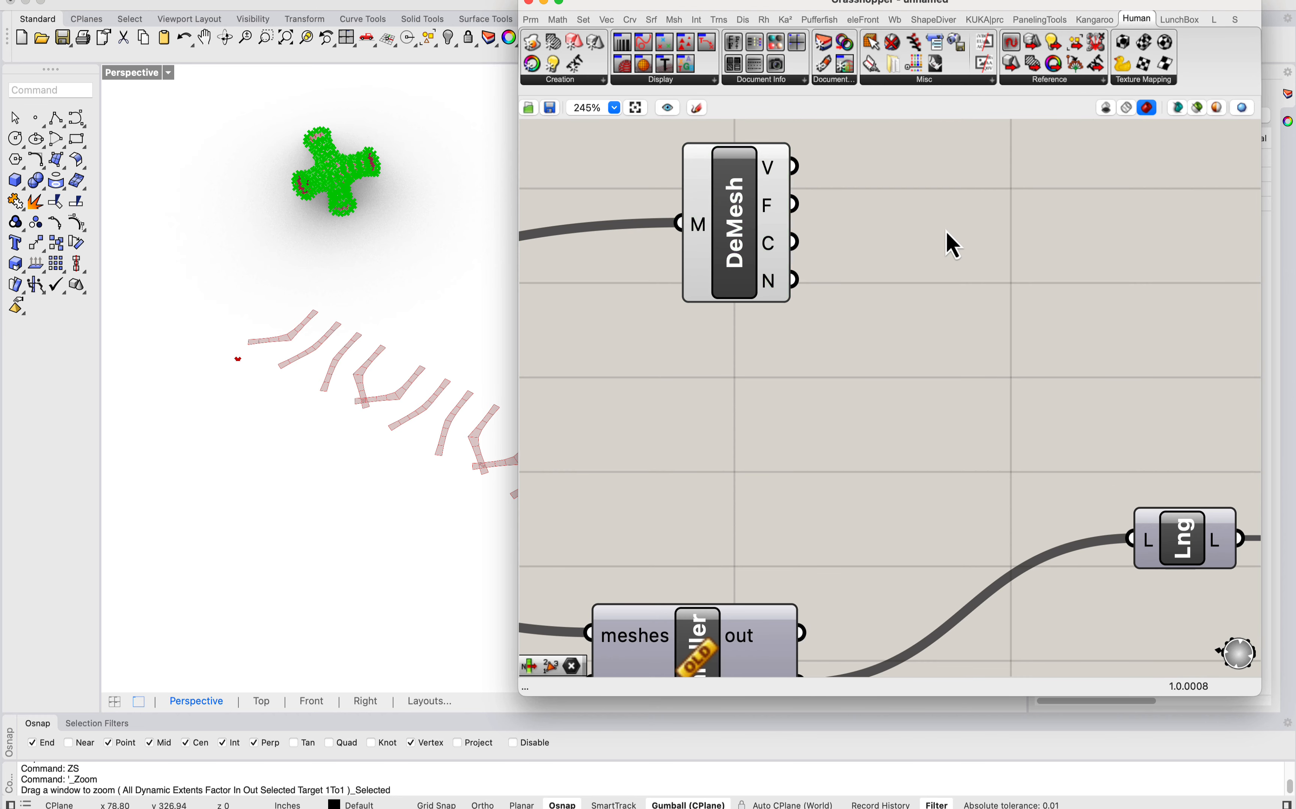
text(list ited)
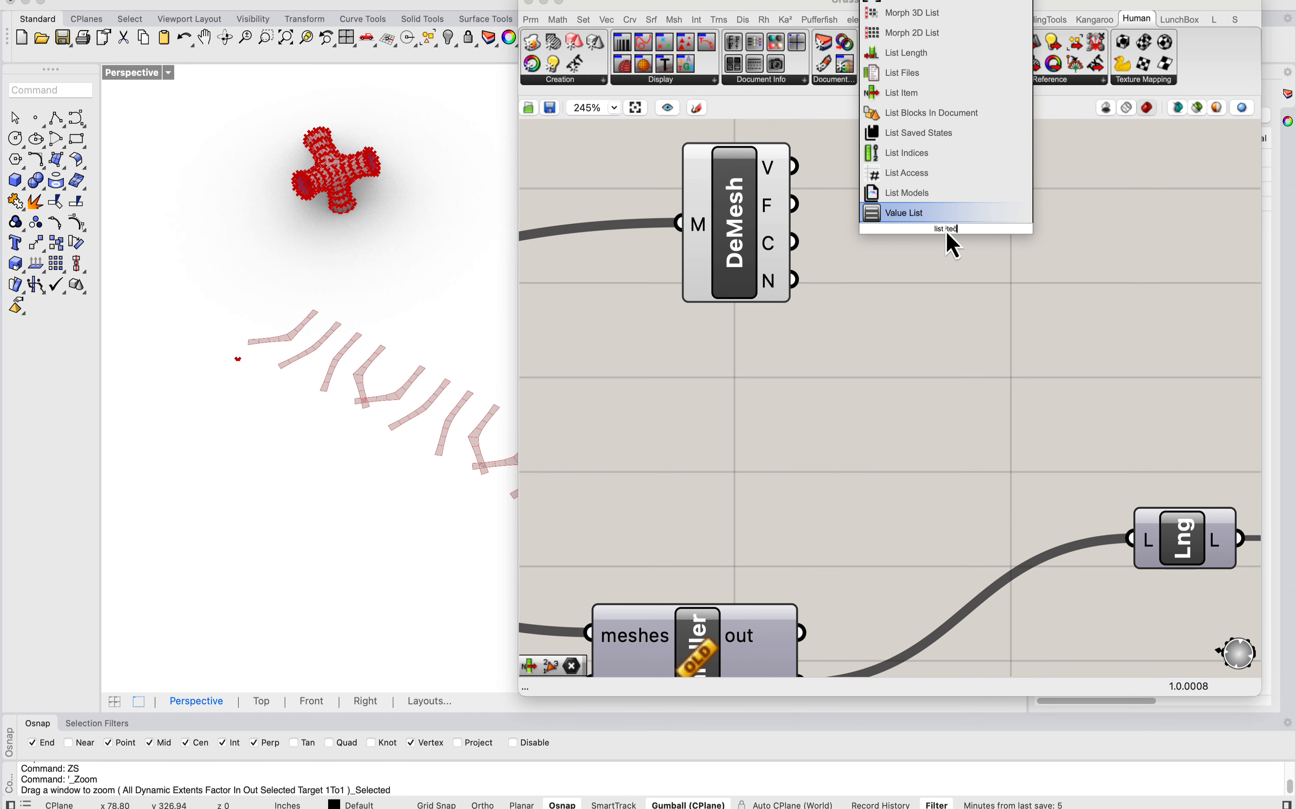
key(BackSpace)
text(m)
key(Return)
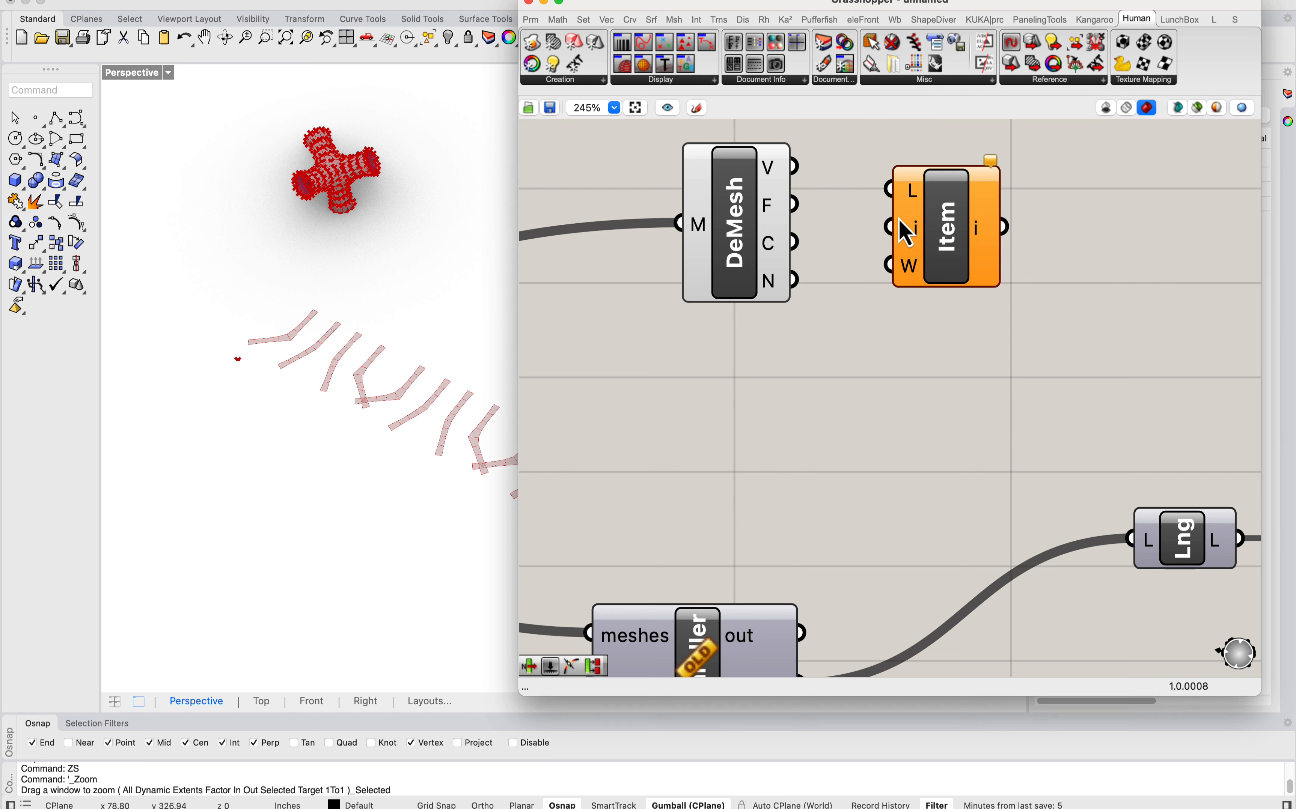
drag(795, 204, 889, 189)
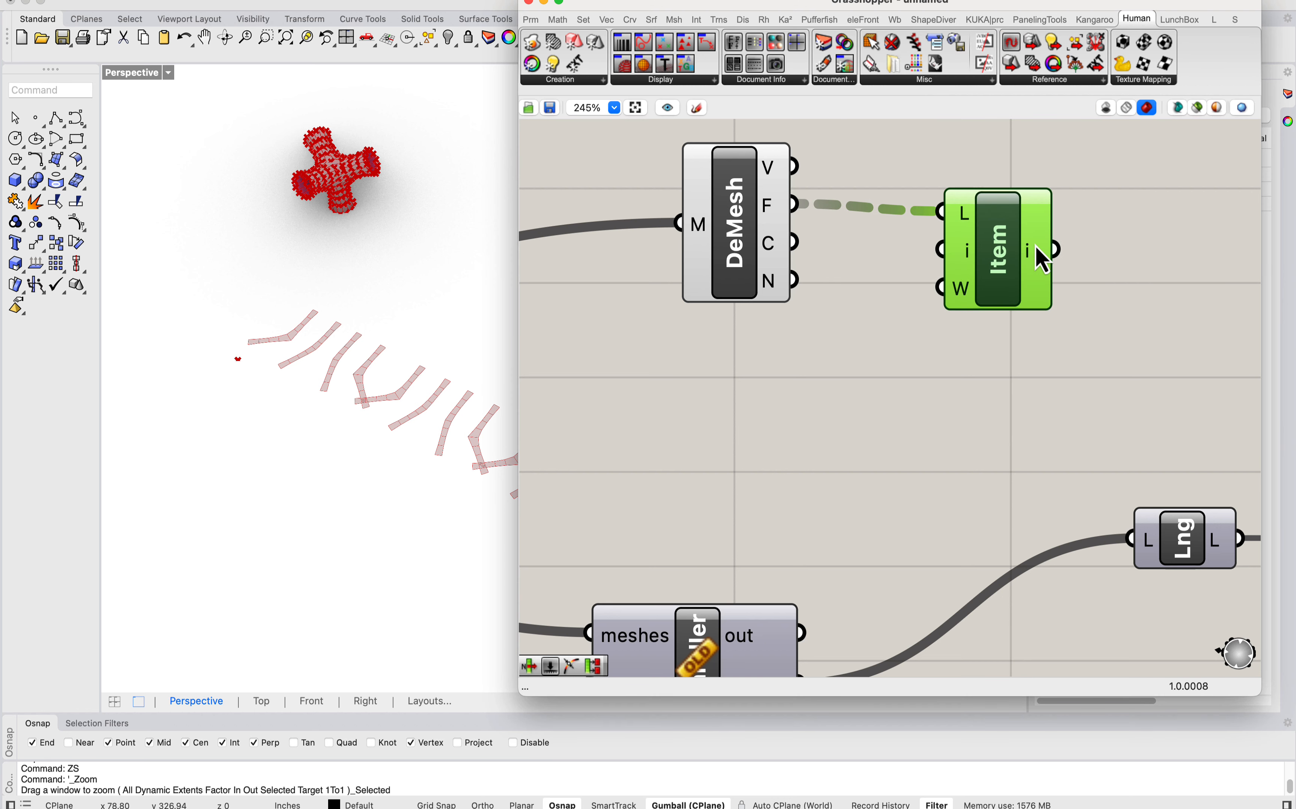
Step: Try to deconstruct the extracted face by connecting the List Item output to a copy of Deconstruct Mesh
scroll(955, 266, right, 5)
click(541, 225)
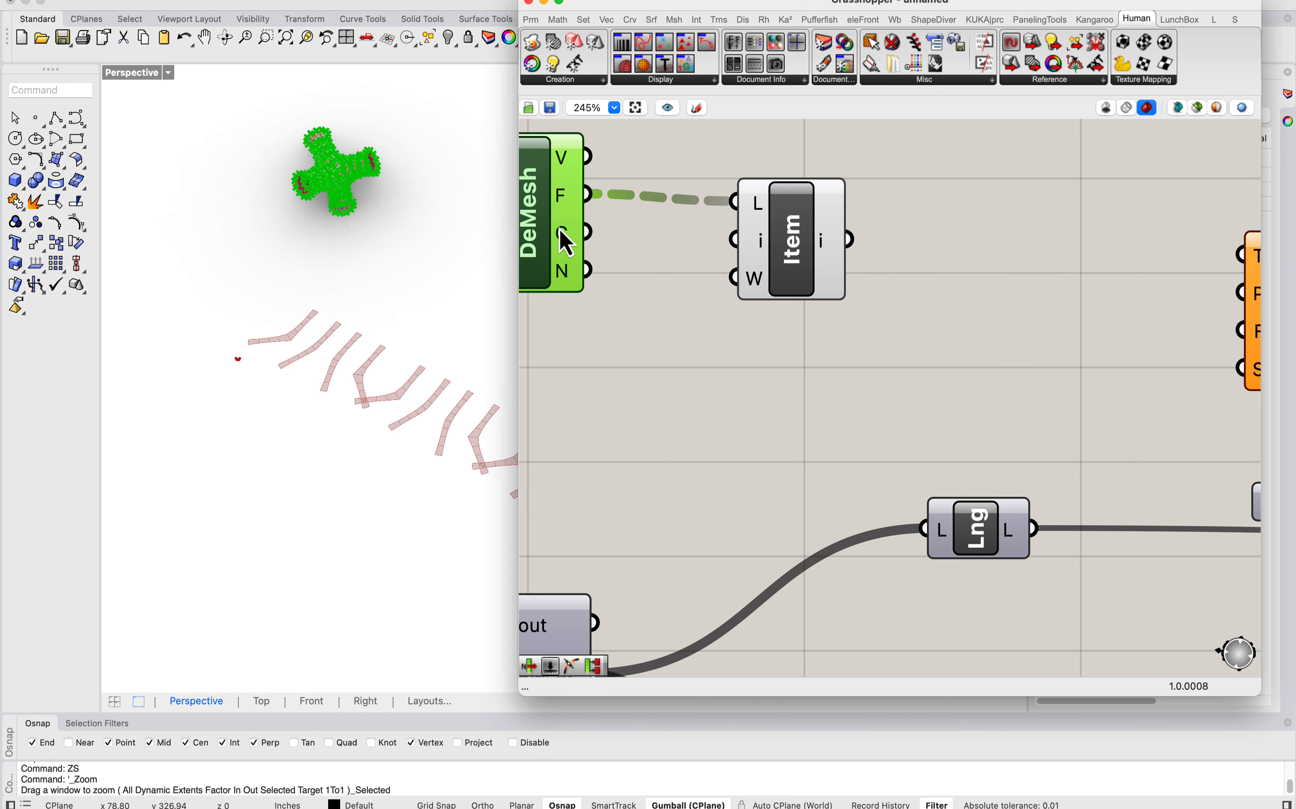
alt+drag(558, 229, 1039, 262)
drag(849, 239, 953, 247)
right_drag(1017, 239, 846, 265)
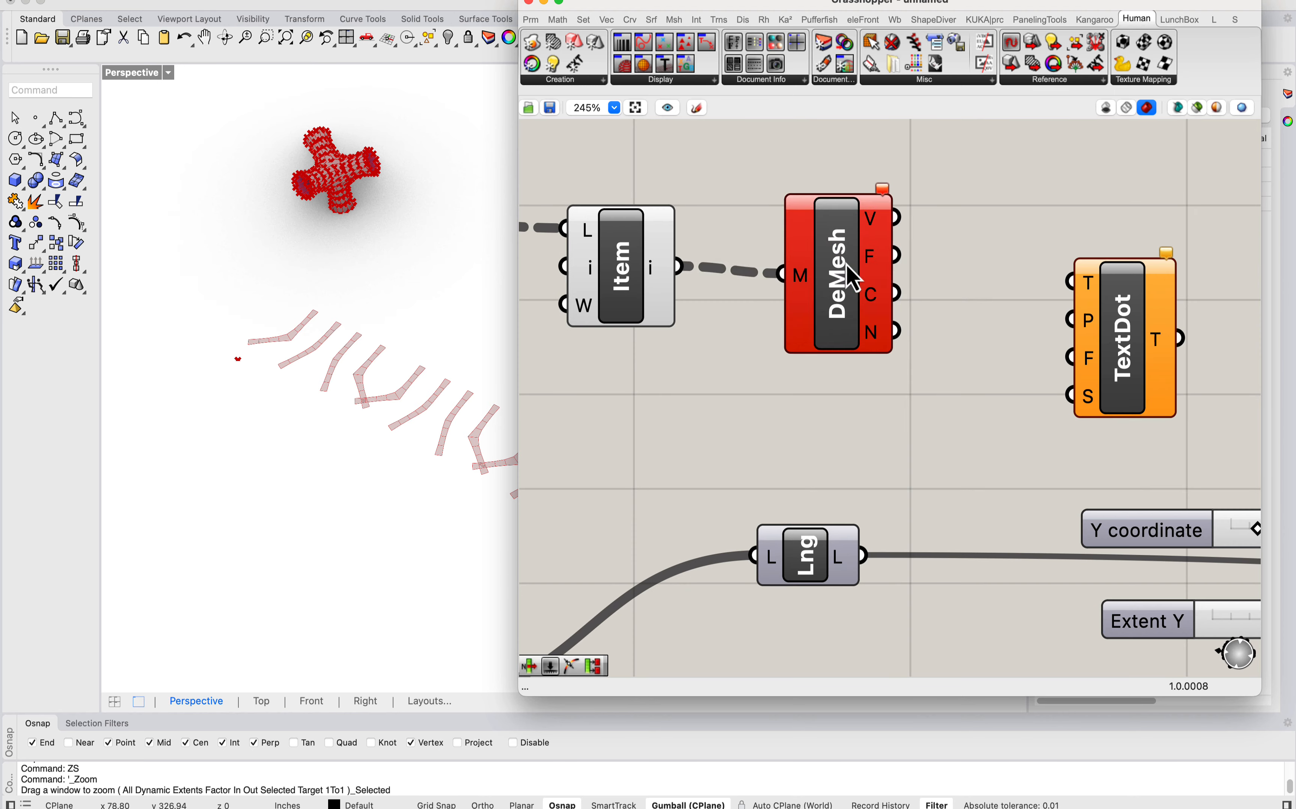
click(852, 278)
key(Delete)
Step: Replace the List Item list input with the vertices output of Deconstruct Mesh
click(650, 266)
scroll(313, 195, down, 3)
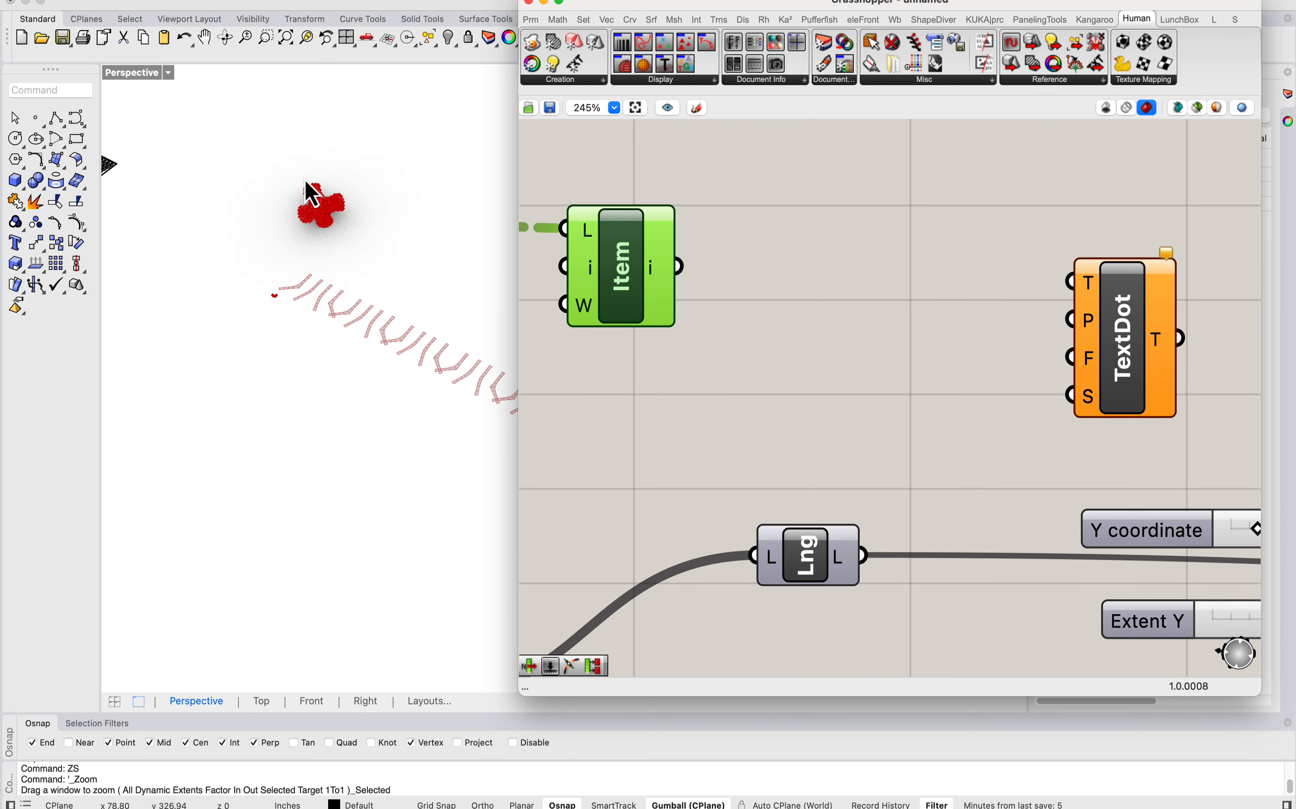
scroll(367, 333, up, 5)
scroll(861, 260, left, 5)
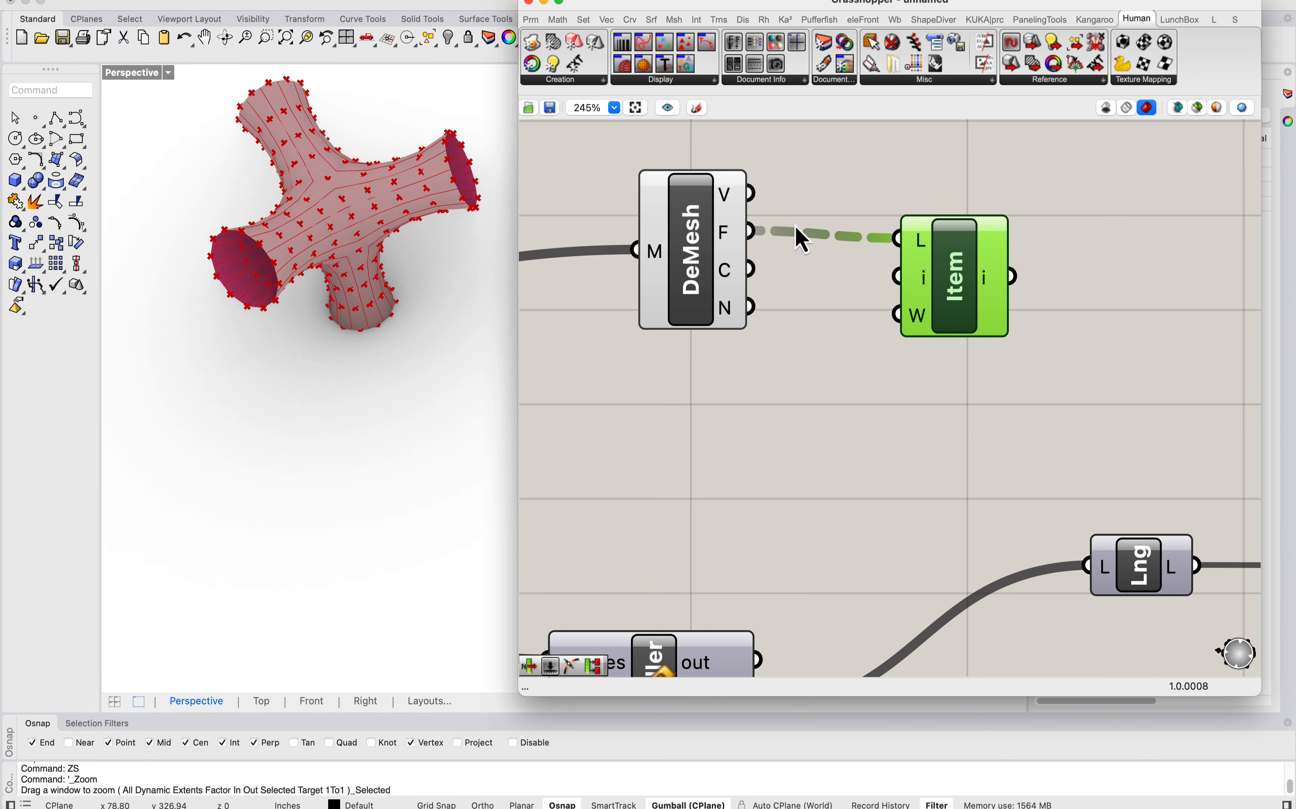
drag(752, 192, 984, 247)
Step: Inspect the picked vertices on the branching mesh and check the contents of the Mesh parameter feeding Deconstruct Mesh
scroll(385, 226, down, 2)
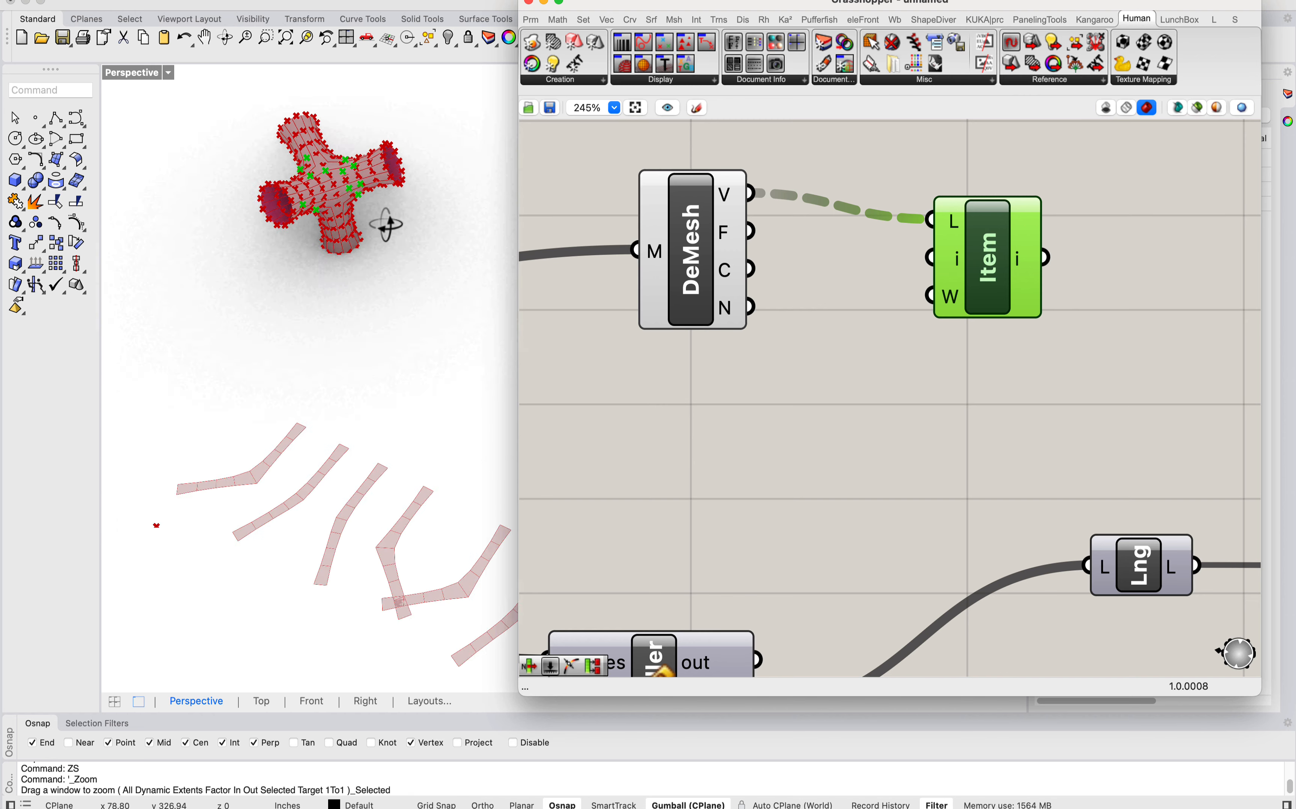
scroll(350, 122, up, 8)
right_drag(345, 122, 342, 147)
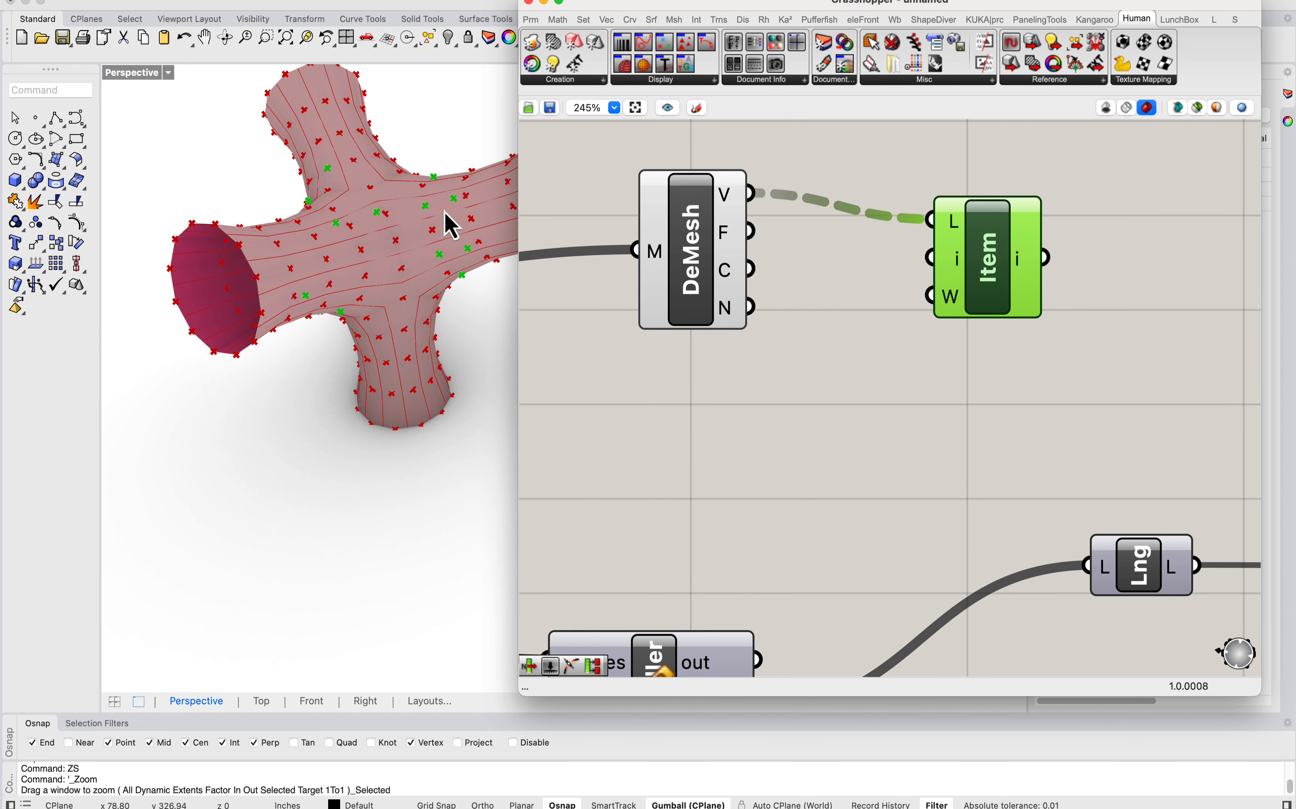
scroll(436, 215, up, 6)
scroll(257, 230, down, 6)
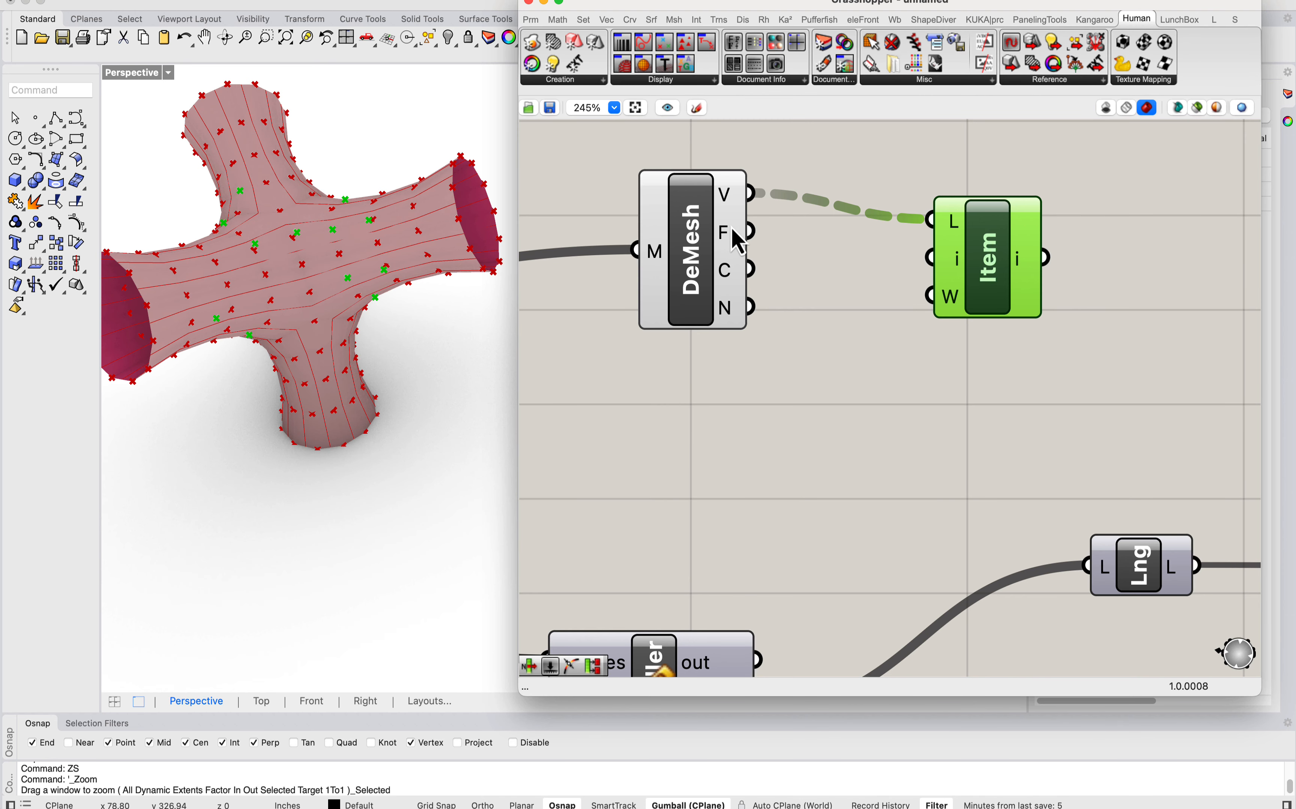
scroll(732, 244, down, 3)
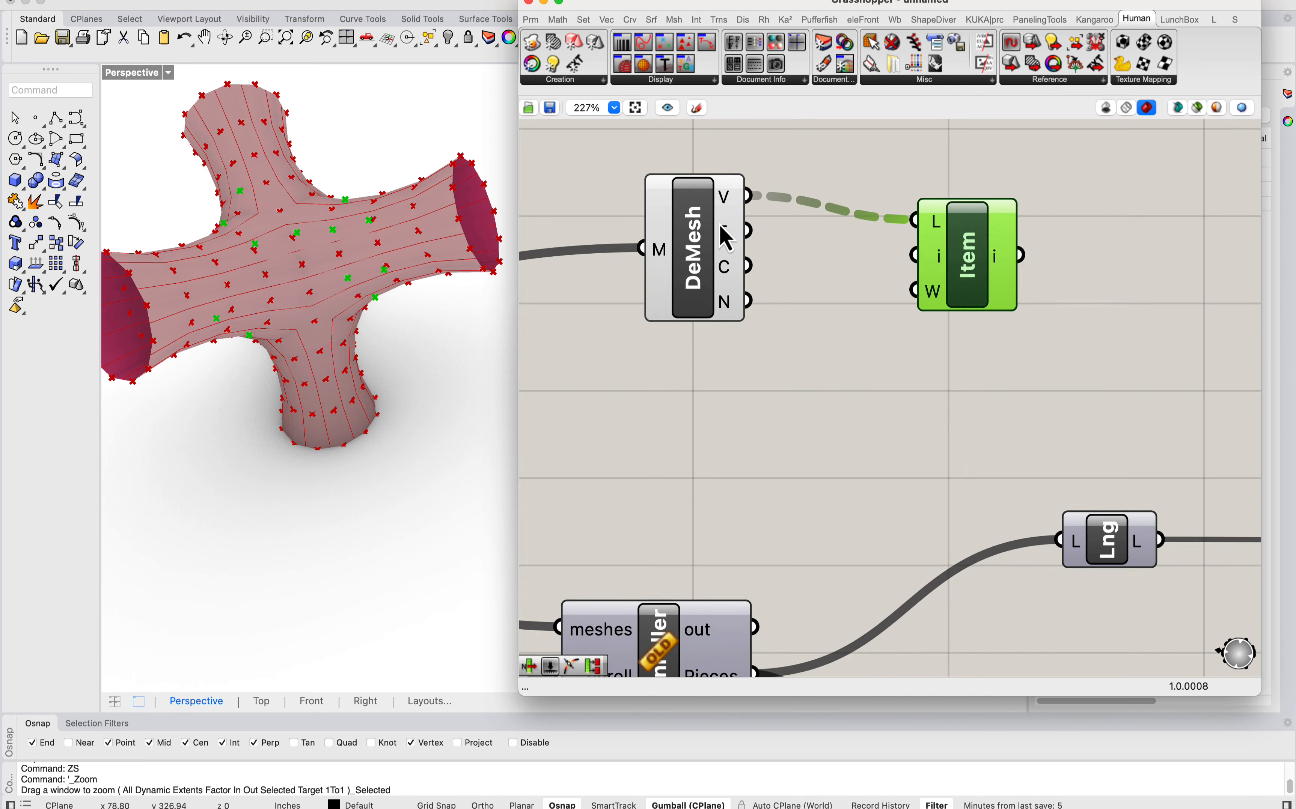
scroll(762, 266, left, 5)
mouse_move(580, 322)
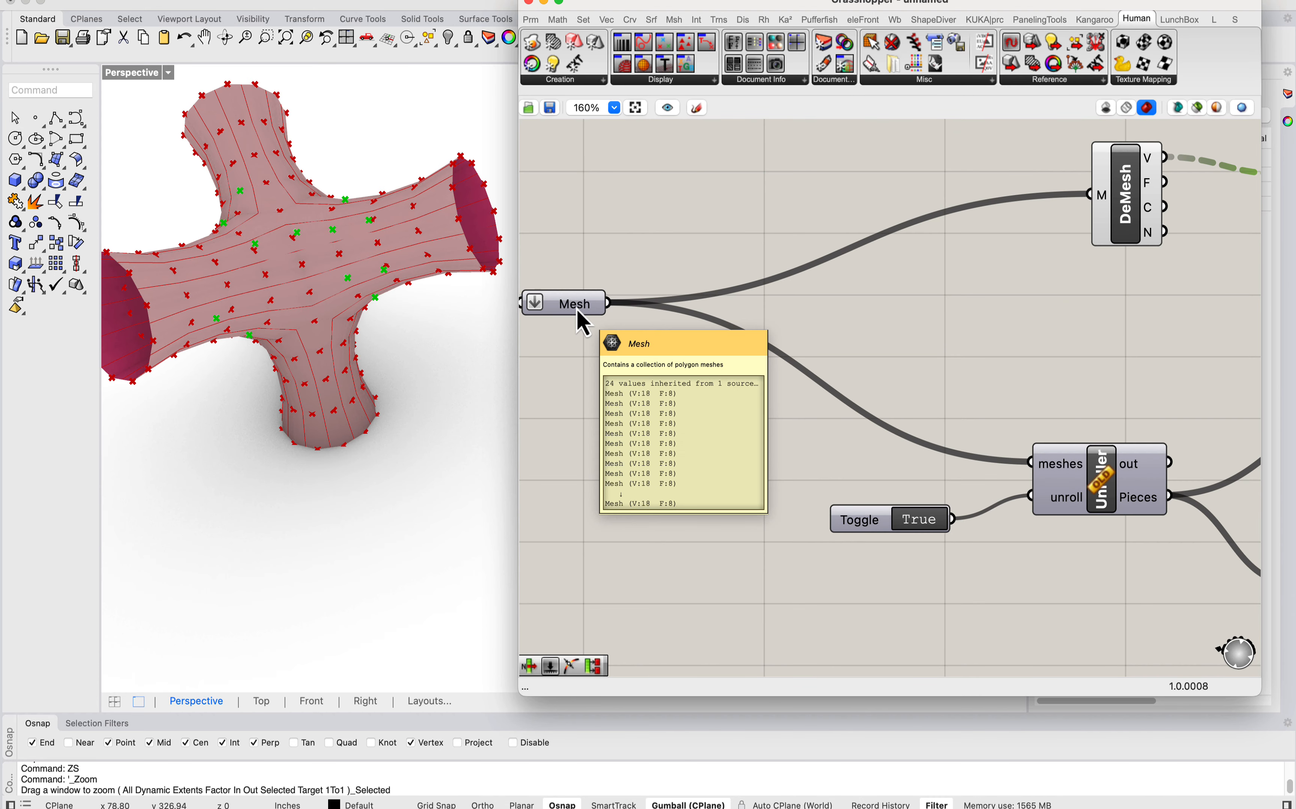
scroll(738, 310, right, 8)
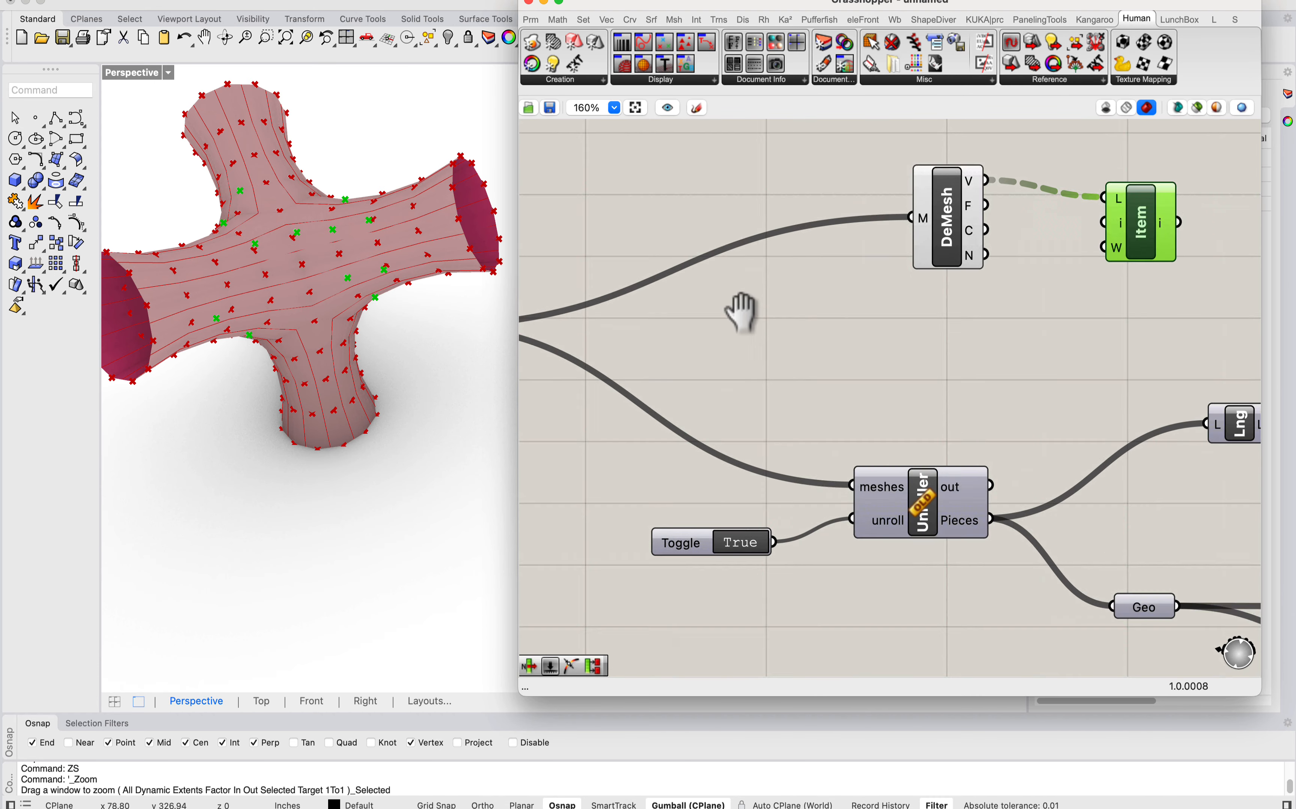
mouse_move(771, 247)
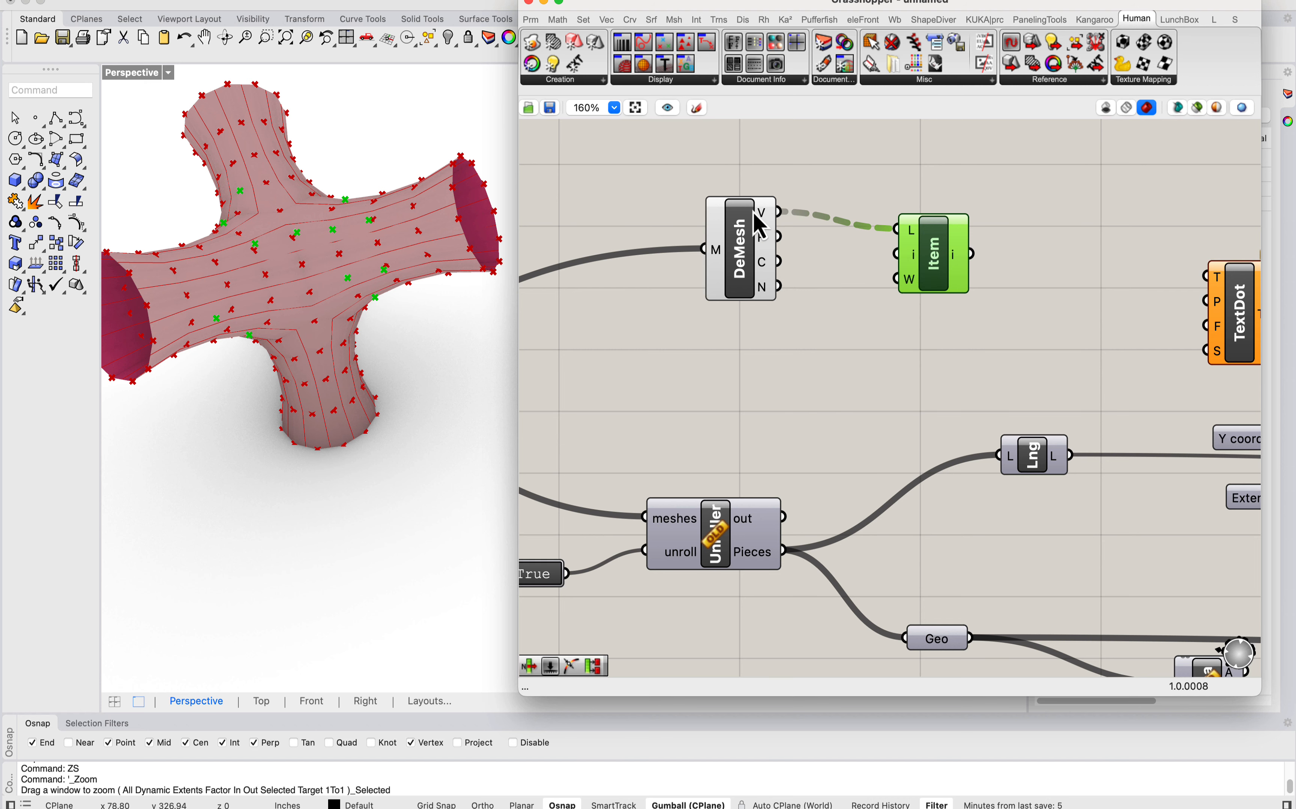
Step: Examine where the picked vertices fall along the strips from several angles and check the faces output of Deconstruct Mesh
scroll(419, 210, down, 6)
right_drag(419, 210, 392, 234)
scroll(443, 231, up, 6)
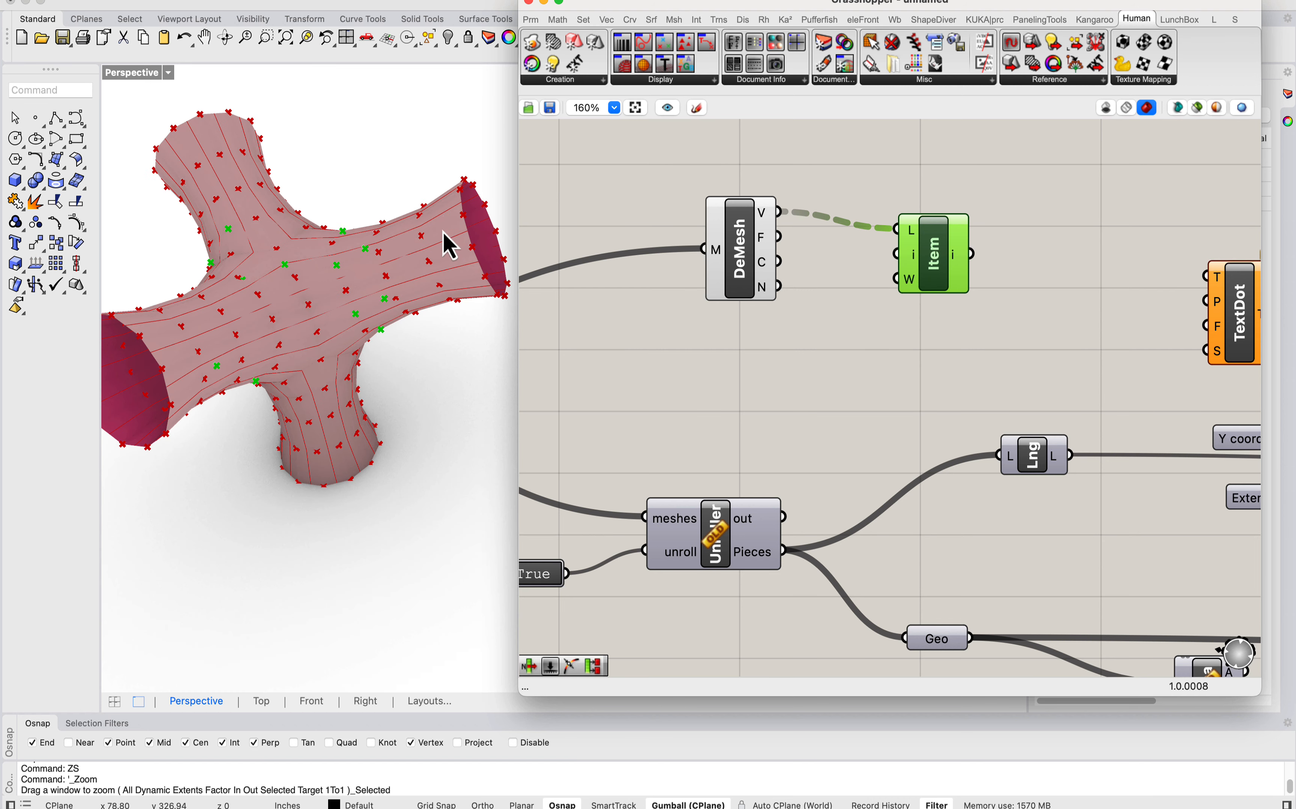
scroll(498, 313, up, 3)
scroll(498, 304, down, 6)
scroll(497, 313, up, 5)
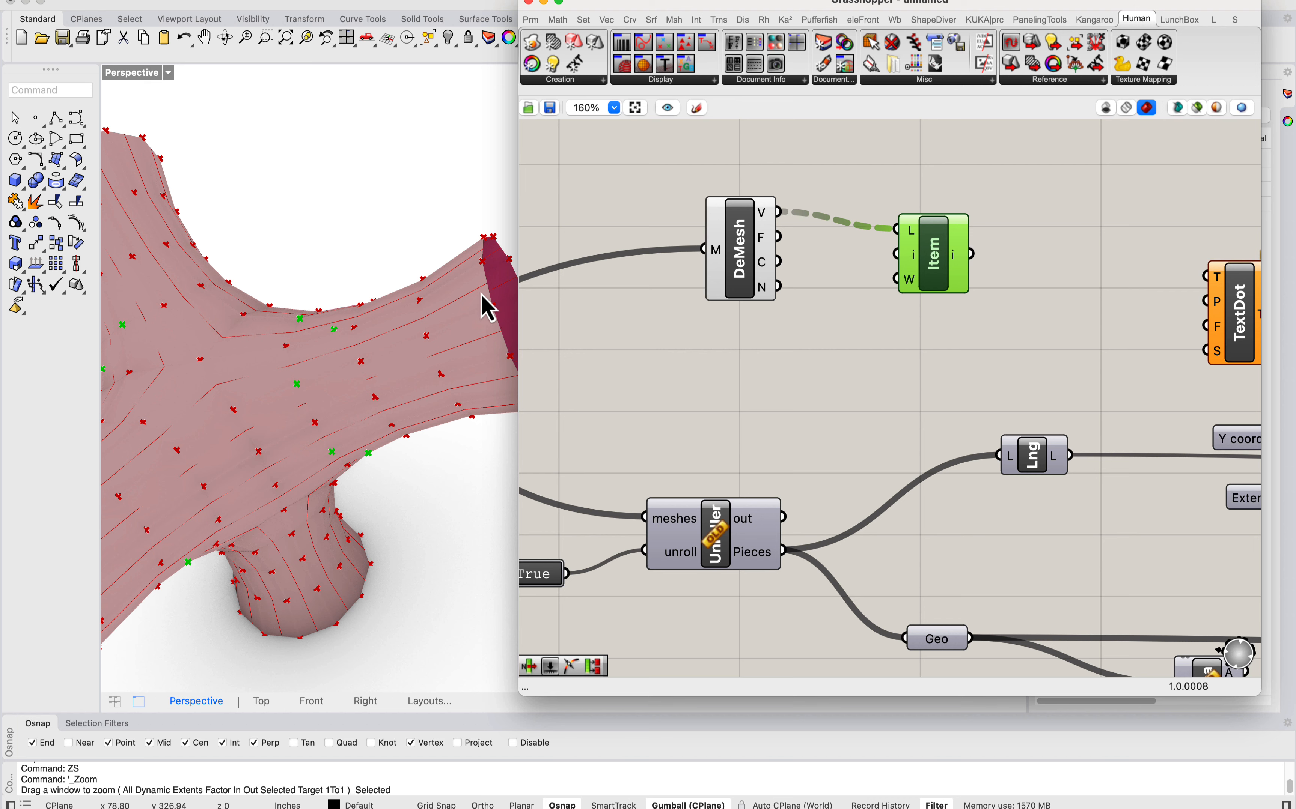
scroll(484, 308, down, 3)
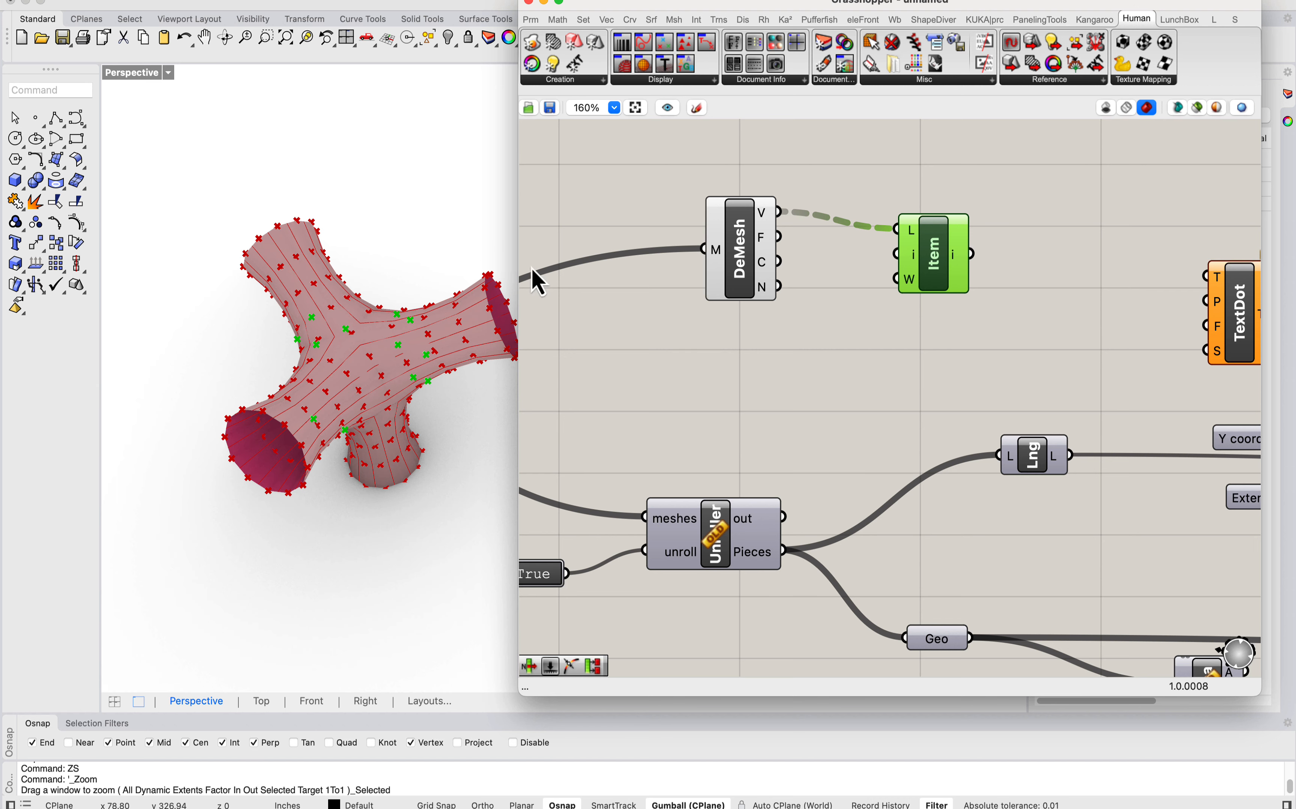
scroll(490, 314, up, 2)
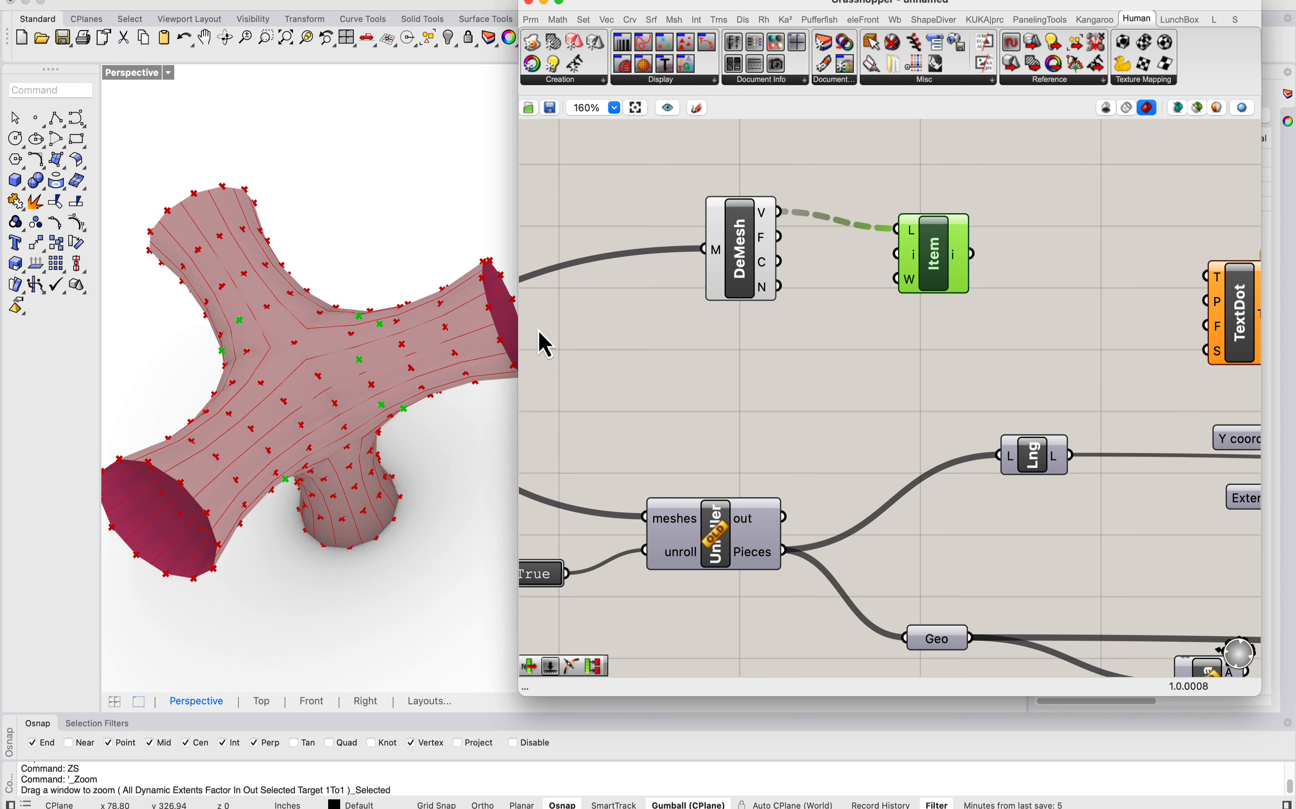
mouse_move(767, 246)
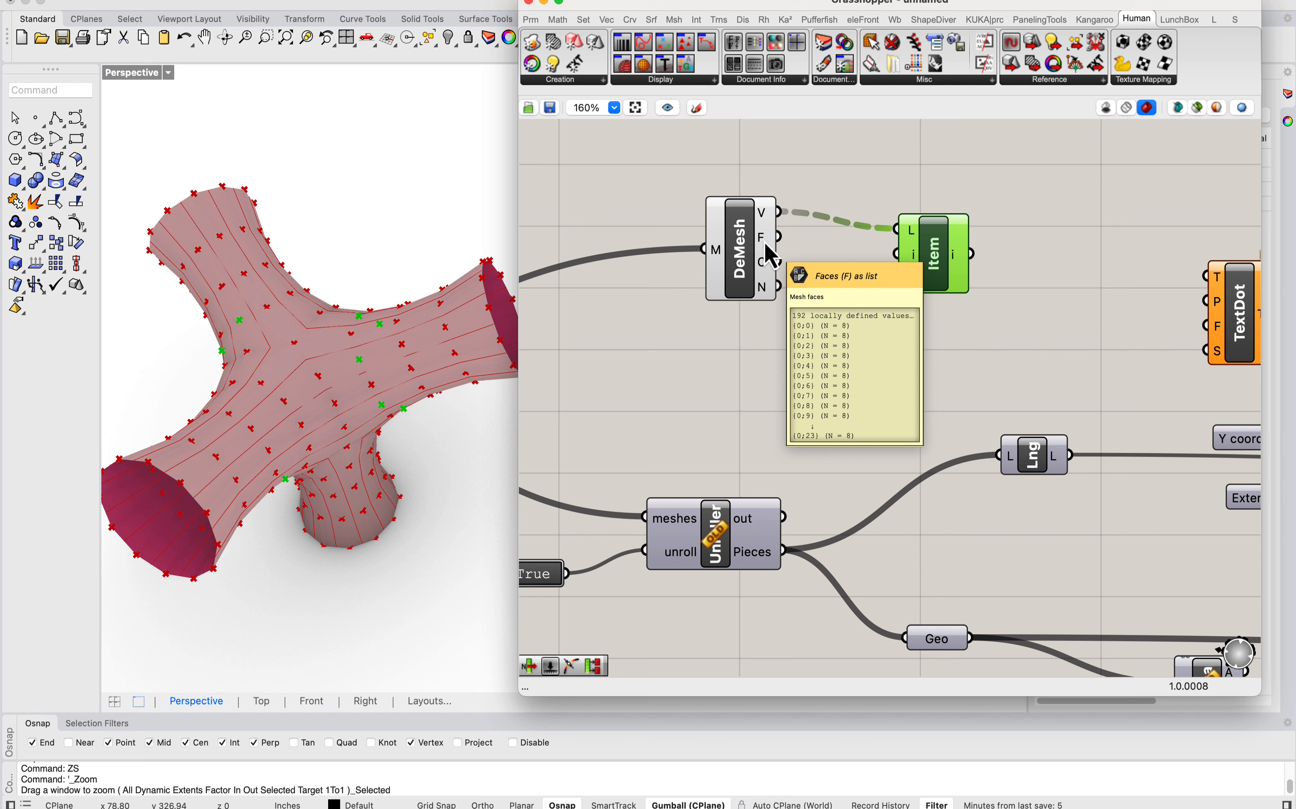
scroll(752, 343, down, 1)
right_drag(752, 347, 1122, 275)
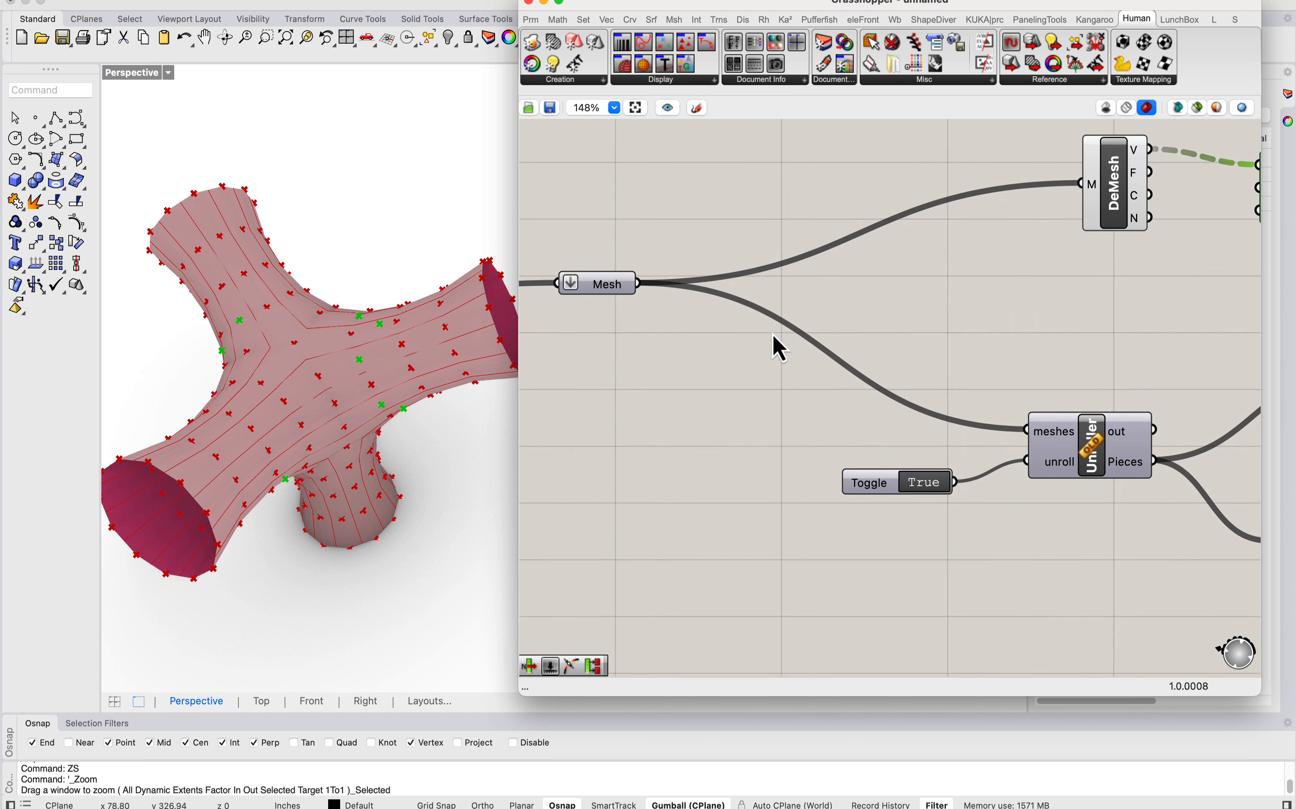
Step: Turn off the preview of the Curve parameter connected to the Topo Dir component
scroll(773, 334, down, 5)
right_drag(592, 329, 1053, 324)
scroll(795, 338, up, 2)
click(823, 324)
right_click(822, 326)
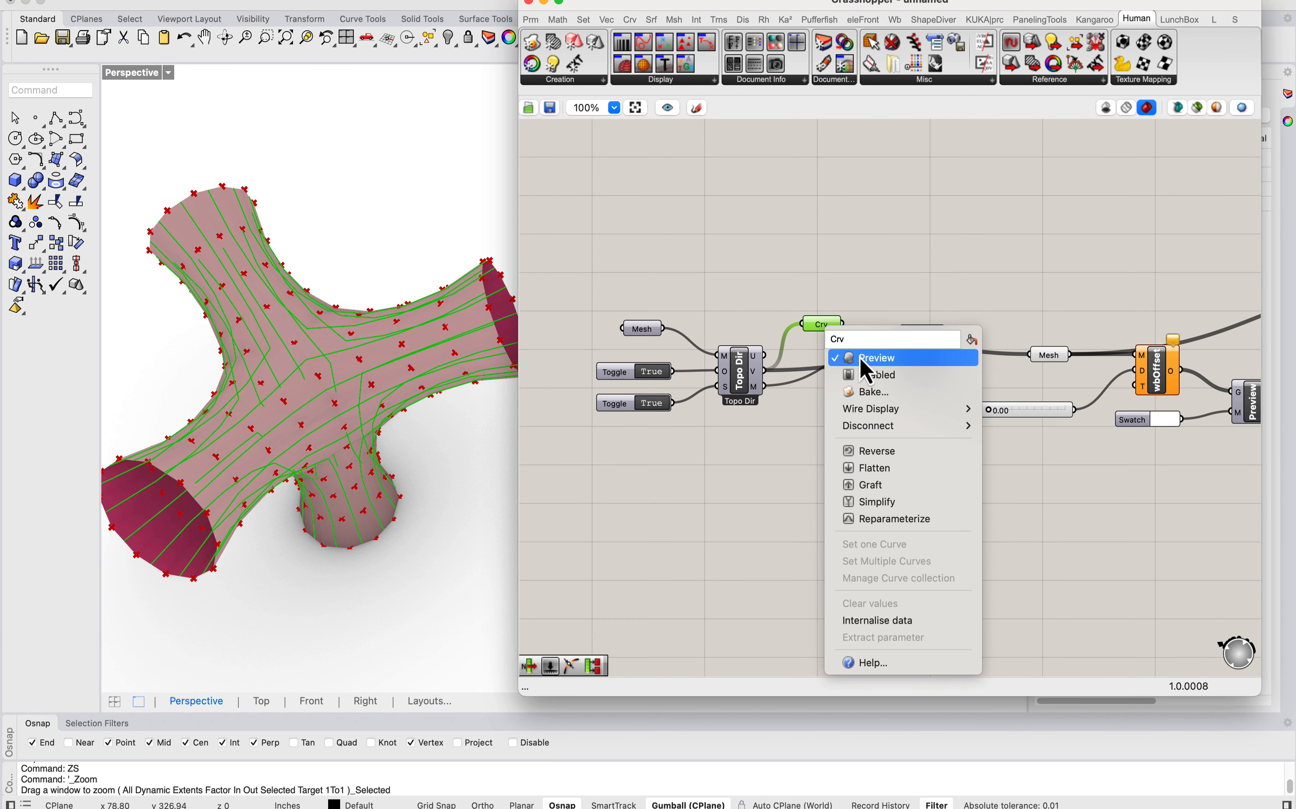
scroll(327, 343, down, 3)
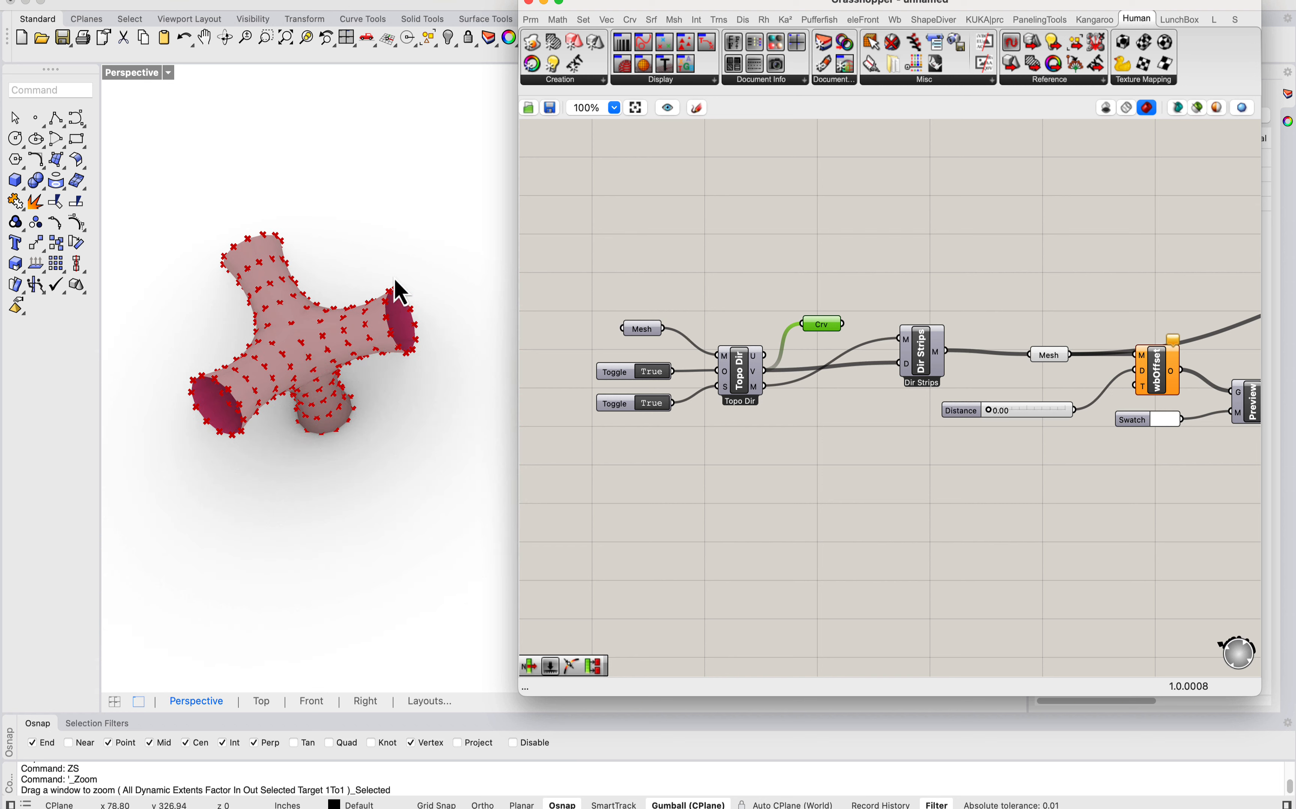
Step: Run the Show command for hidden objects in Rhino and inspect the branching mesh up close
click(409, 222)
text(show)
key(Return)
scroll(351, 351, up, 8)
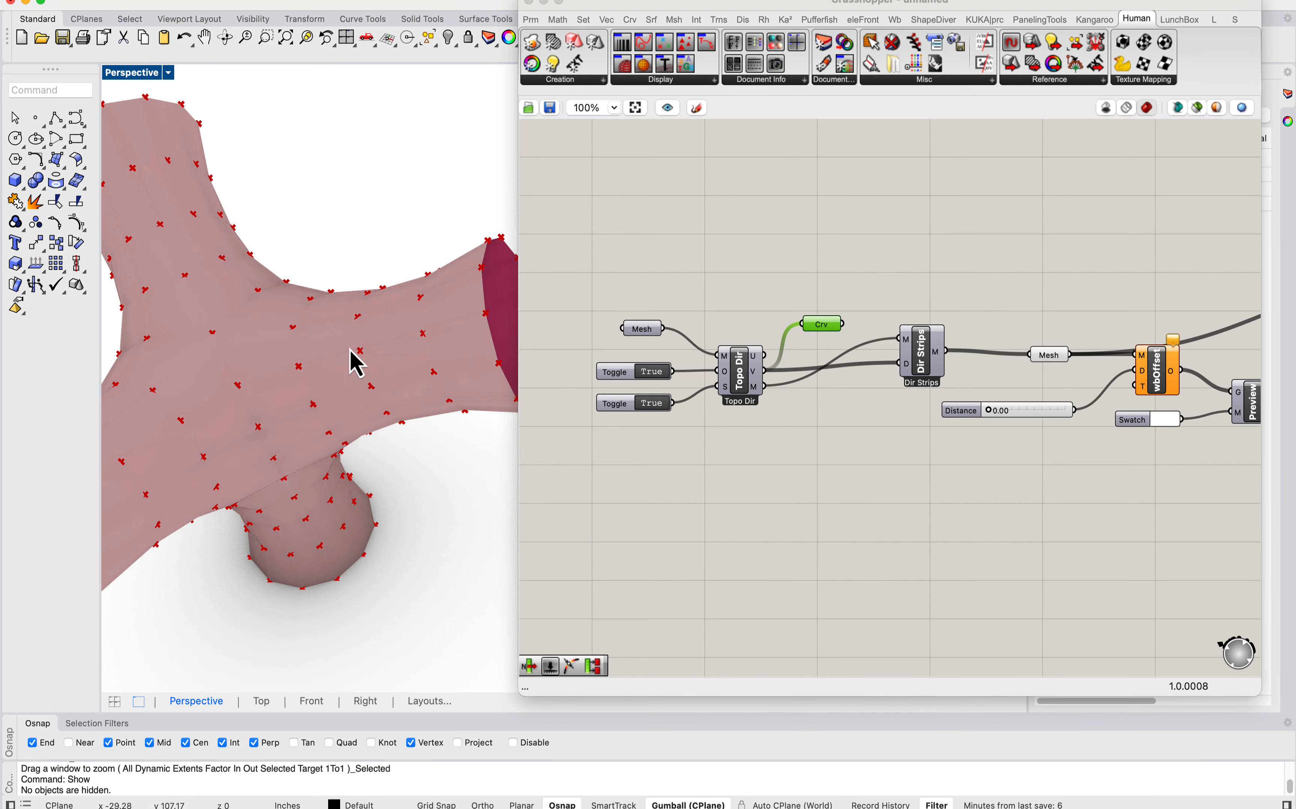
click(351, 350)
scroll(355, 344, down, 5)
right_drag(355, 344, 448, 371)
click(454, 384)
scroll(459, 303, up, 6)
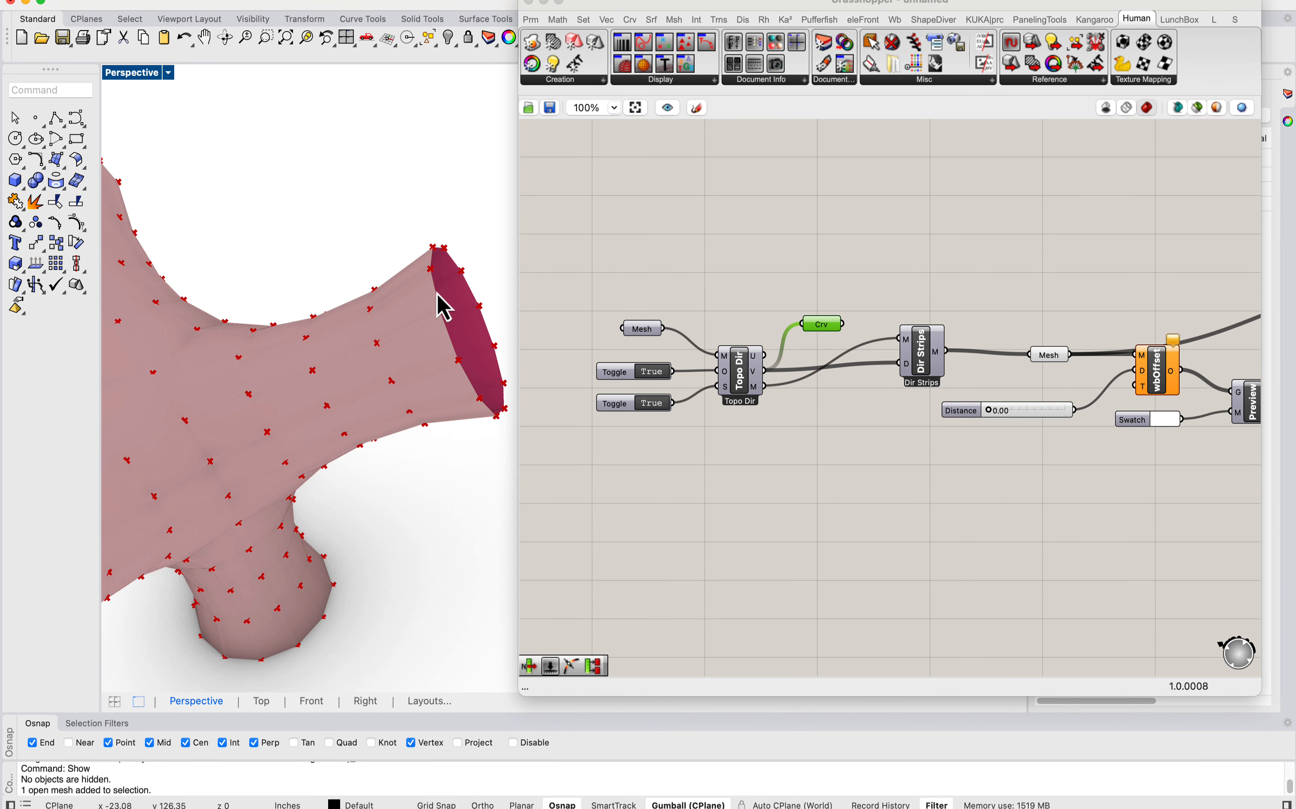
Step: Replace the List Item list input with the faces output of Deconstruct Mesh and align List Item beside it
right_drag(995, 246, 831, 272)
scroll(834, 274, down, 3)
right_drag(1097, 276, 856, 287)
right_drag(1247, 246, 866, 272)
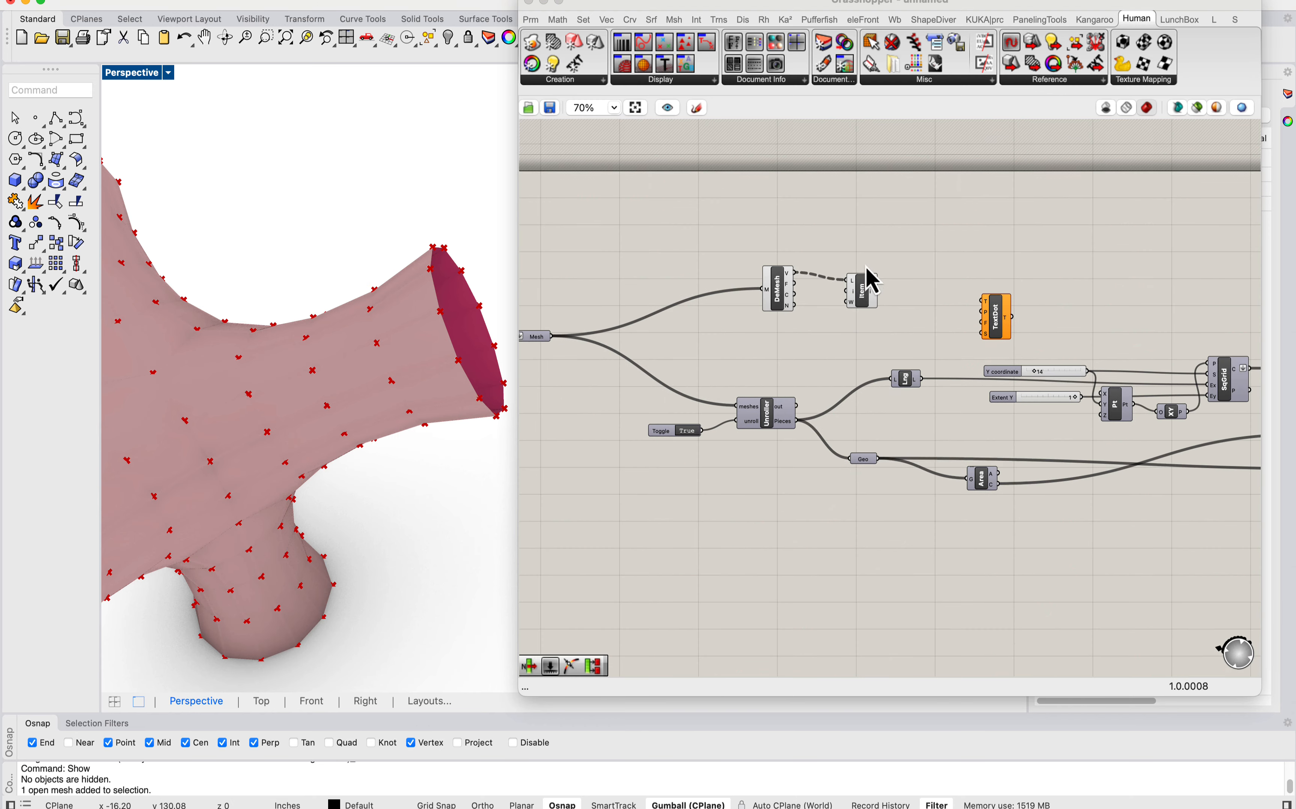
scroll(832, 286, up, 3)
scroll(784, 300, up, 3)
click(743, 273)
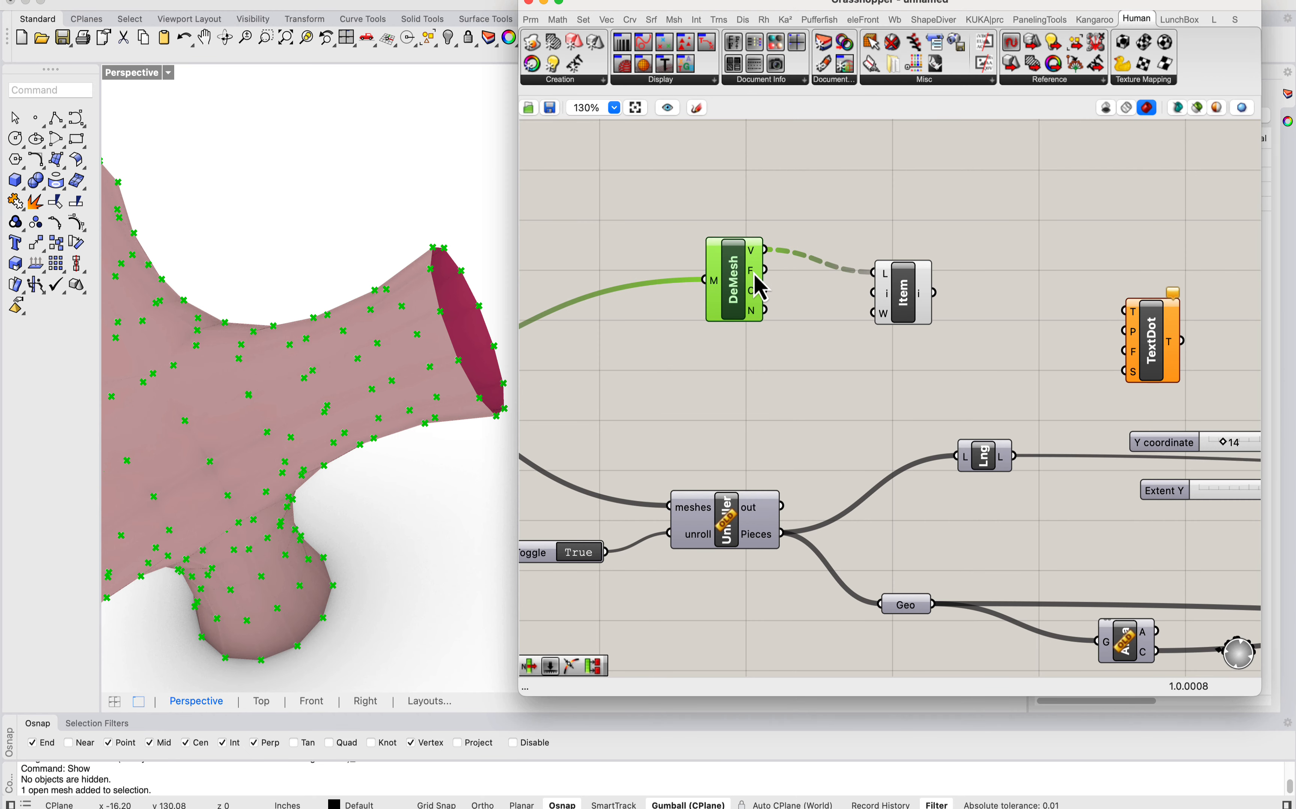
drag(901, 311, 855, 279)
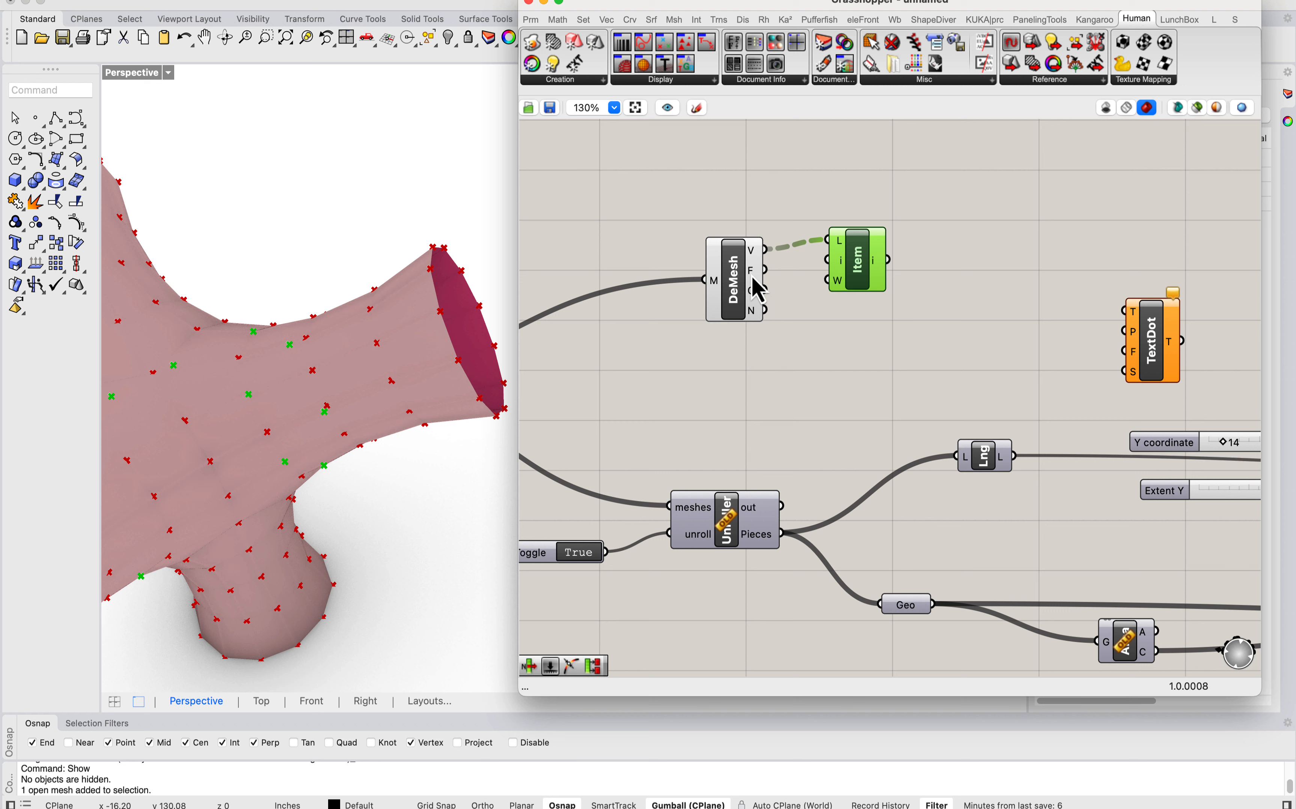
drag(766, 270, 883, 297)
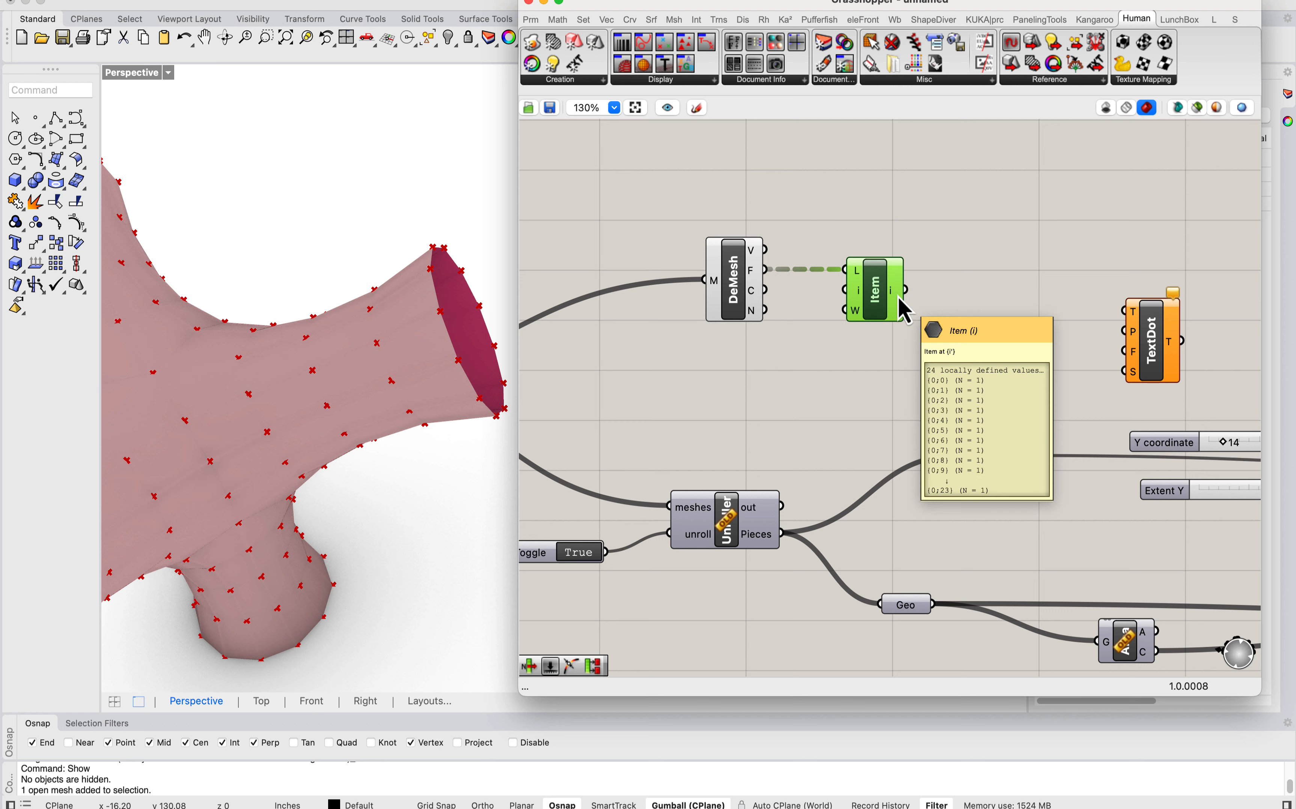
Step: Add a Deconstruct Face component and feed it with the List Item output
double_click(1006, 256)
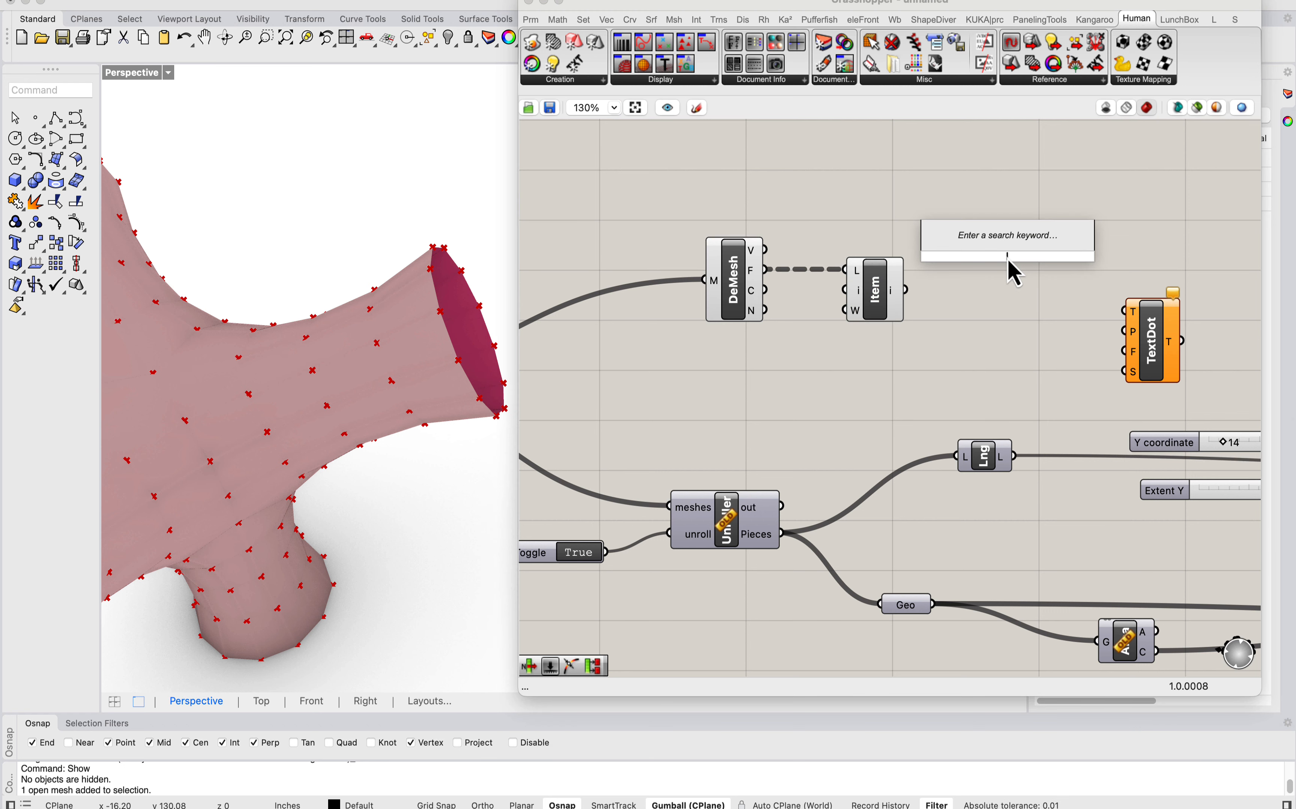
text(deconstruct mesh face)
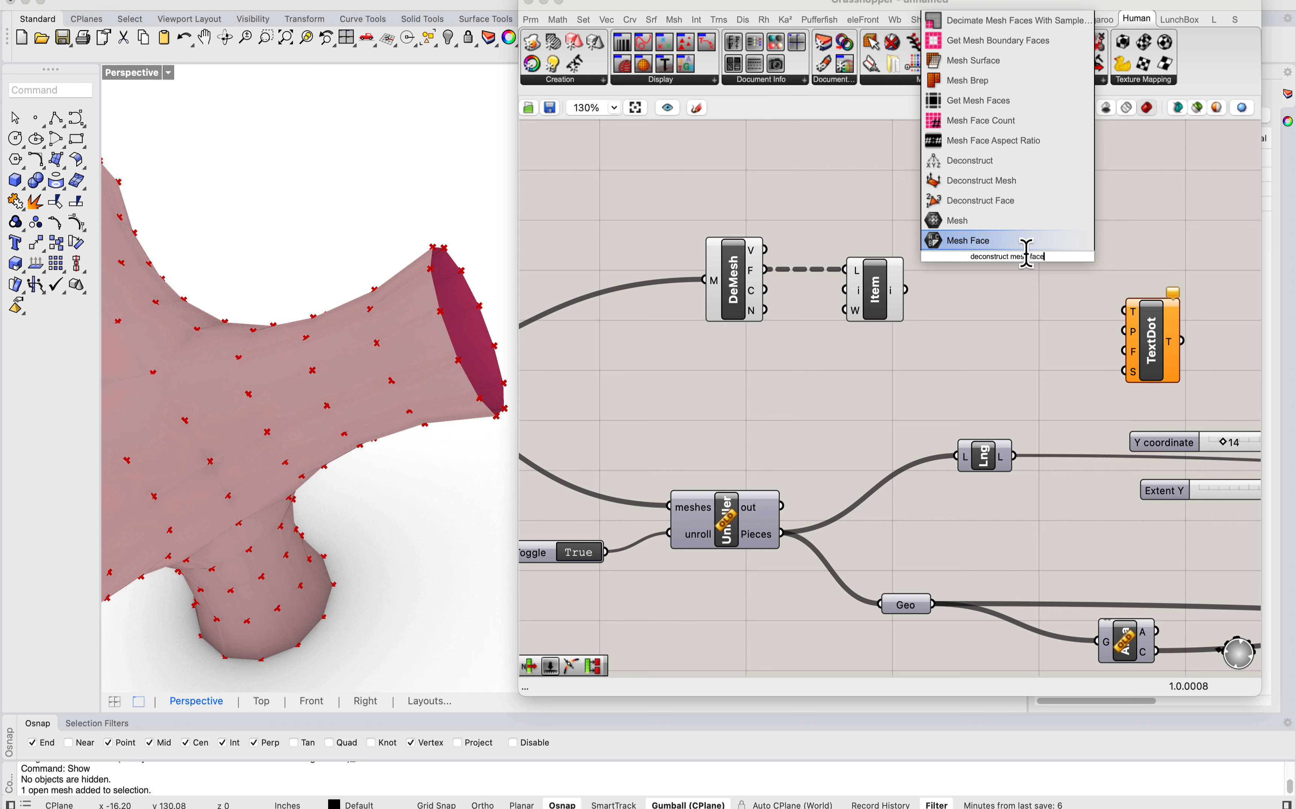
click(1001, 205)
mouse_move(925, 288)
mouse_down()
mouse_move(990, 252)
mouse_move(948, 297)
mouse_up()
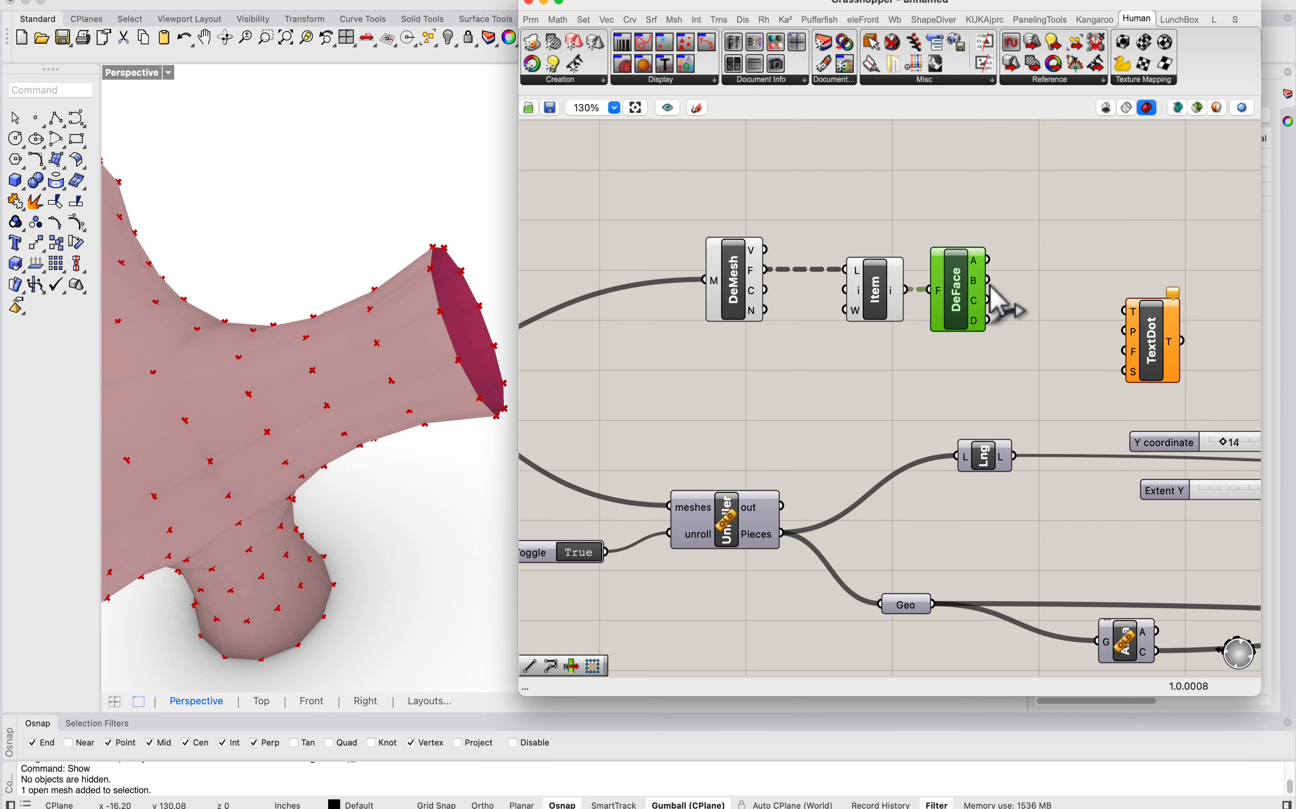
mouse_move(978, 263)
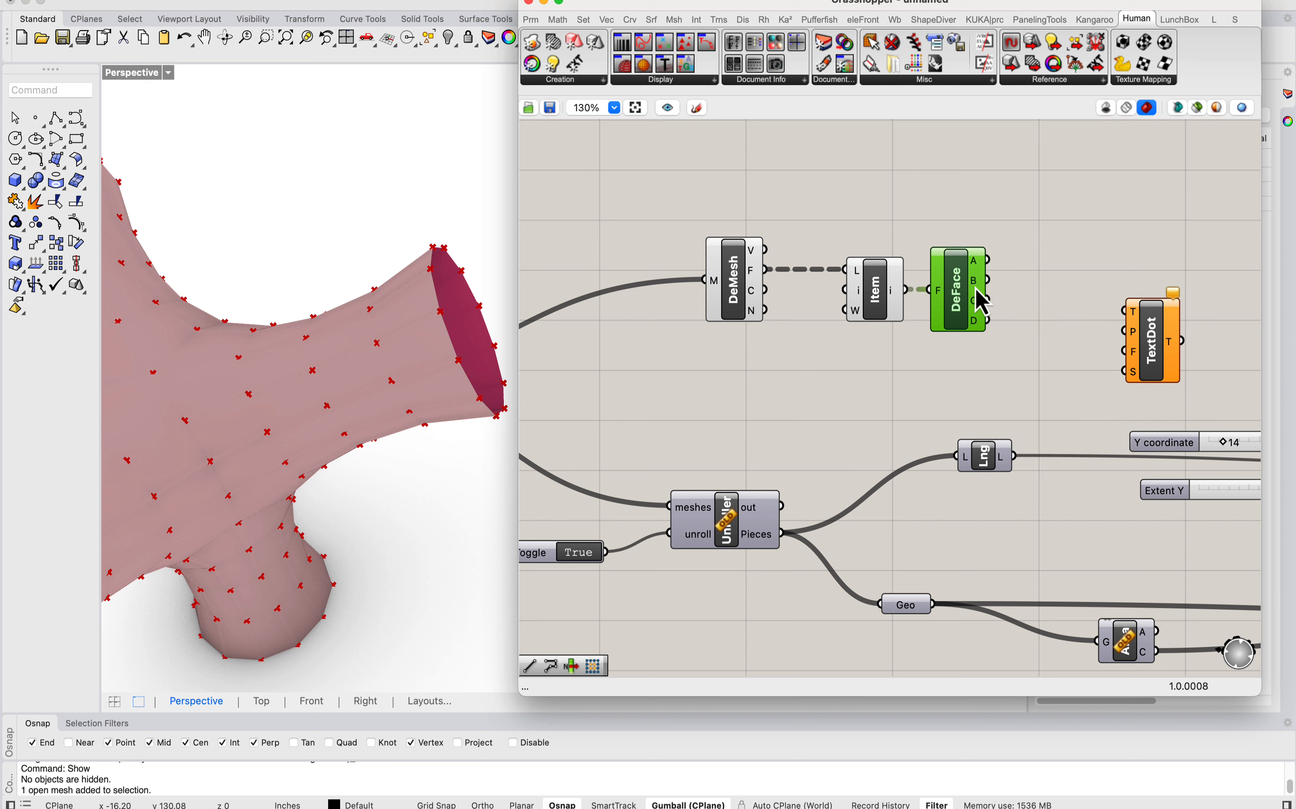
Step: Add a second List Item taking the Deconstruct Mesh vertices as list and the Deconstruct Face A output as index
double_click(1049, 214)
text(list i)
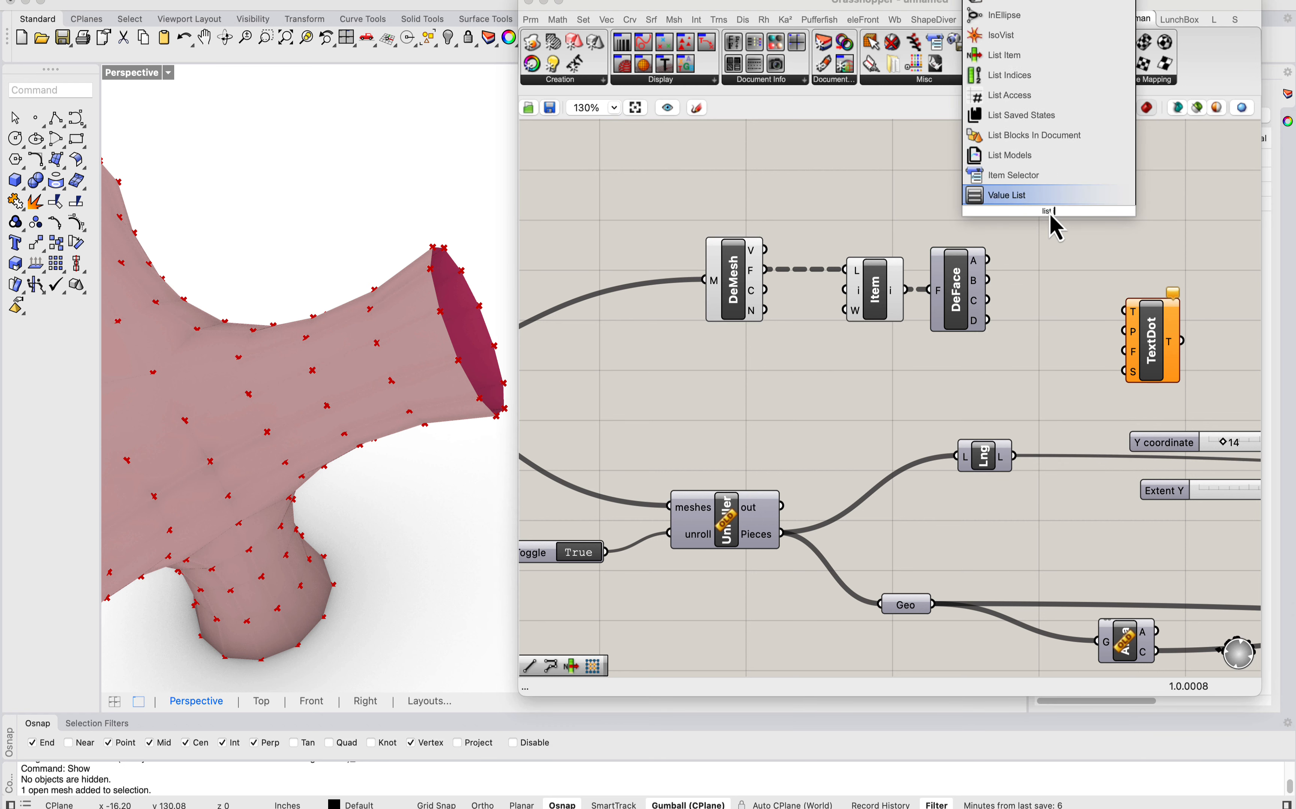
text(tem)
click(991, 202)
drag(994, 259, 1013, 220)
drag(1015, 189, 751, 256)
drag(1044, 208, 1050, 210)
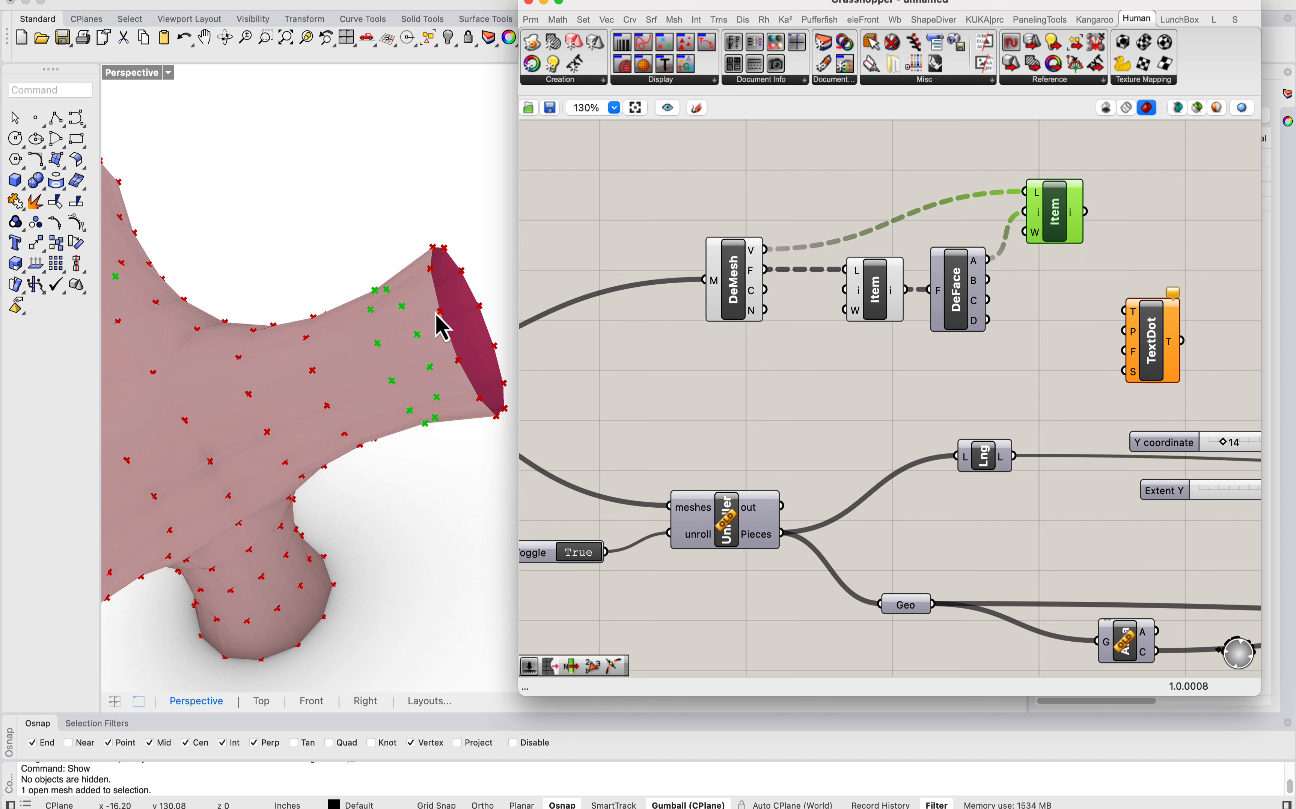
Step: Examine from several angles where the vertices picked by the second List Item fall on the branching mesh
scroll(436, 314, down, 8)
right_drag(400, 329, 364, 292)
scroll(299, 356, up, 5)
mouse_move(341, 362)
right_down()
mouse_move(323, 359)
mouse_move(333, 348)
right_up()
scroll(381, 288, down, 5)
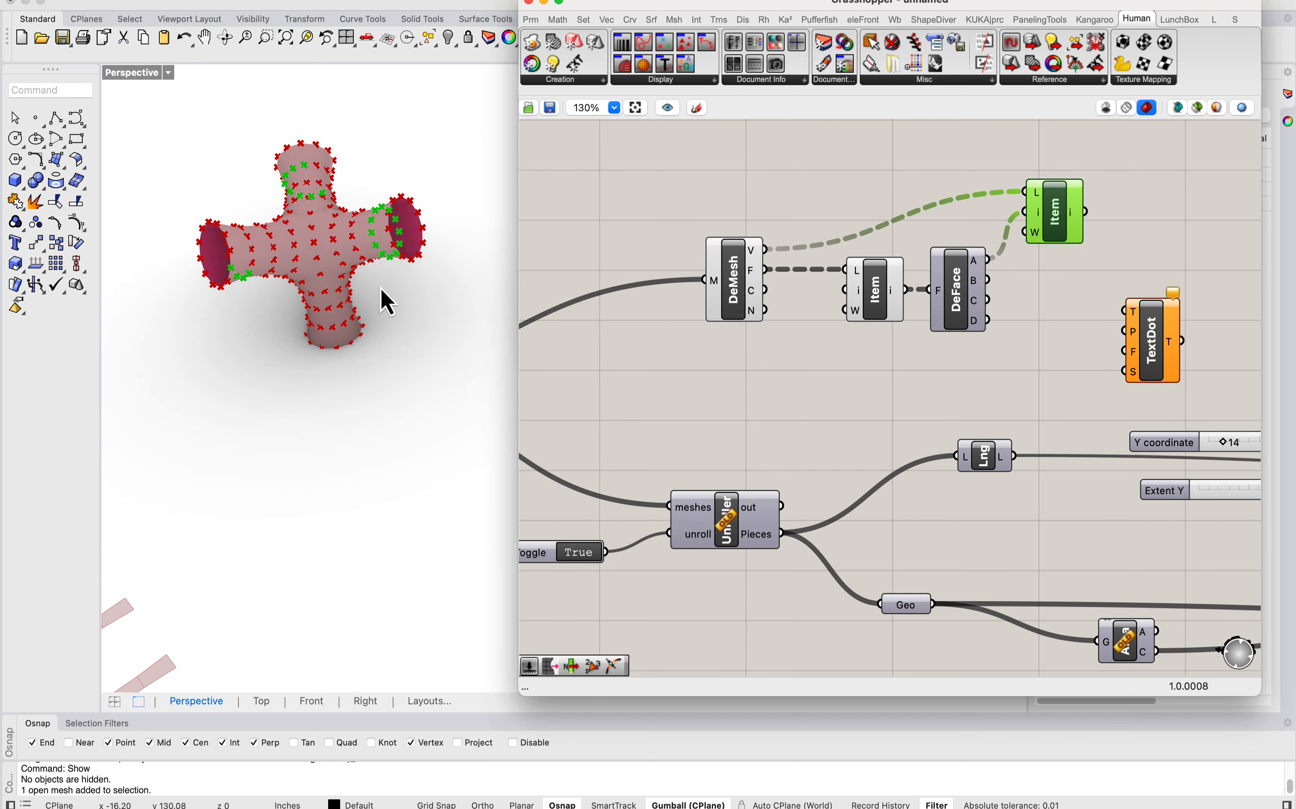
right_drag(380, 288, 343, 321)
scroll(341, 308, up, 4)
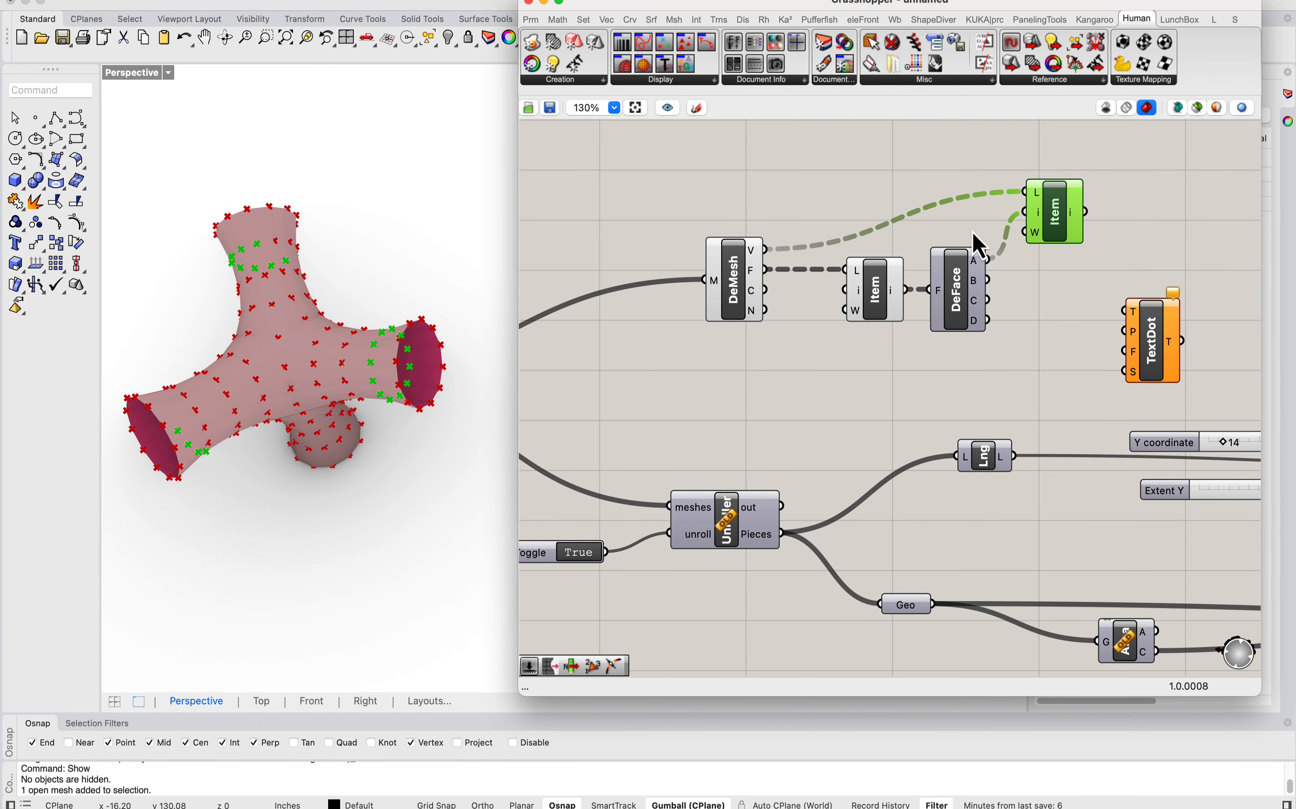
Step: Connect the second List Item output to the TextDot P input and flatten that output
right_drag(656, 290, 741, 272)
right_drag(1045, 231, 784, 255)
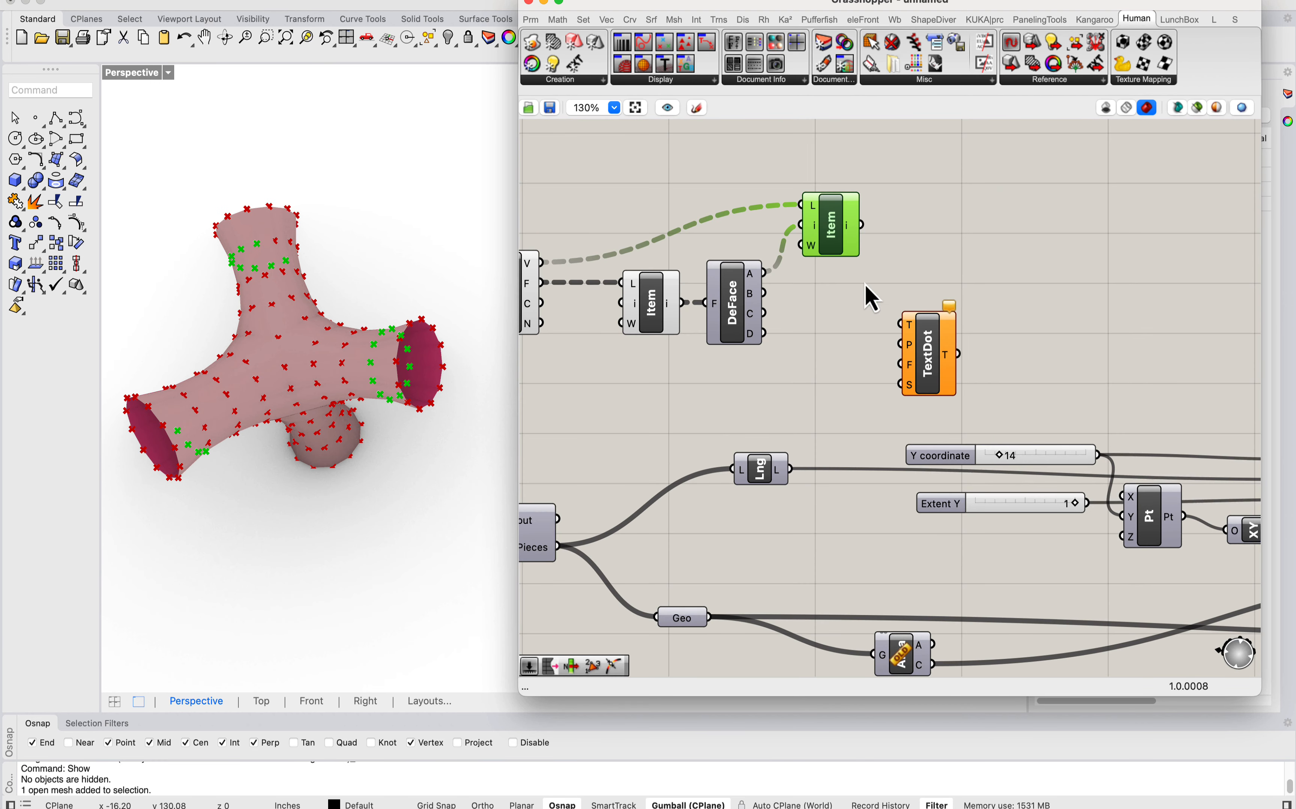
drag(845, 227, 901, 324)
drag(934, 369, 1068, 300)
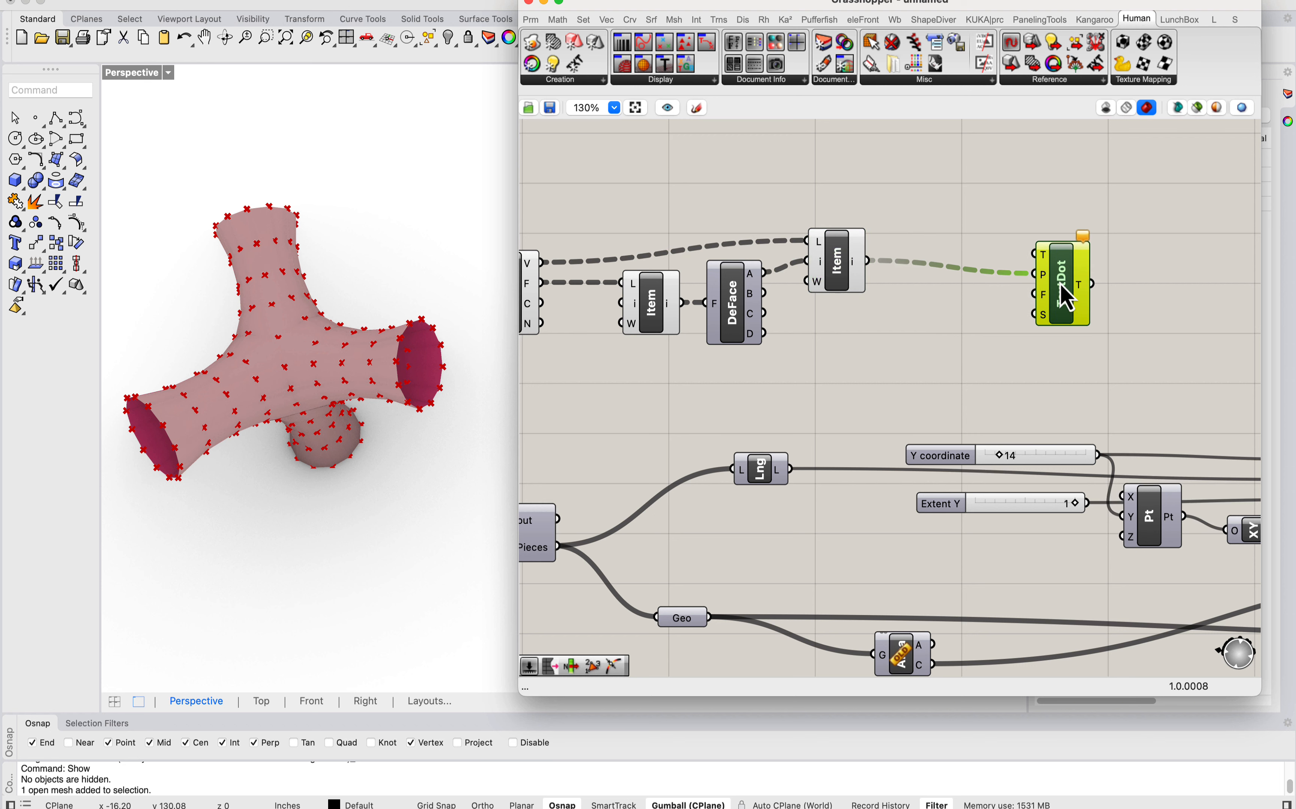
right_click(854, 263)
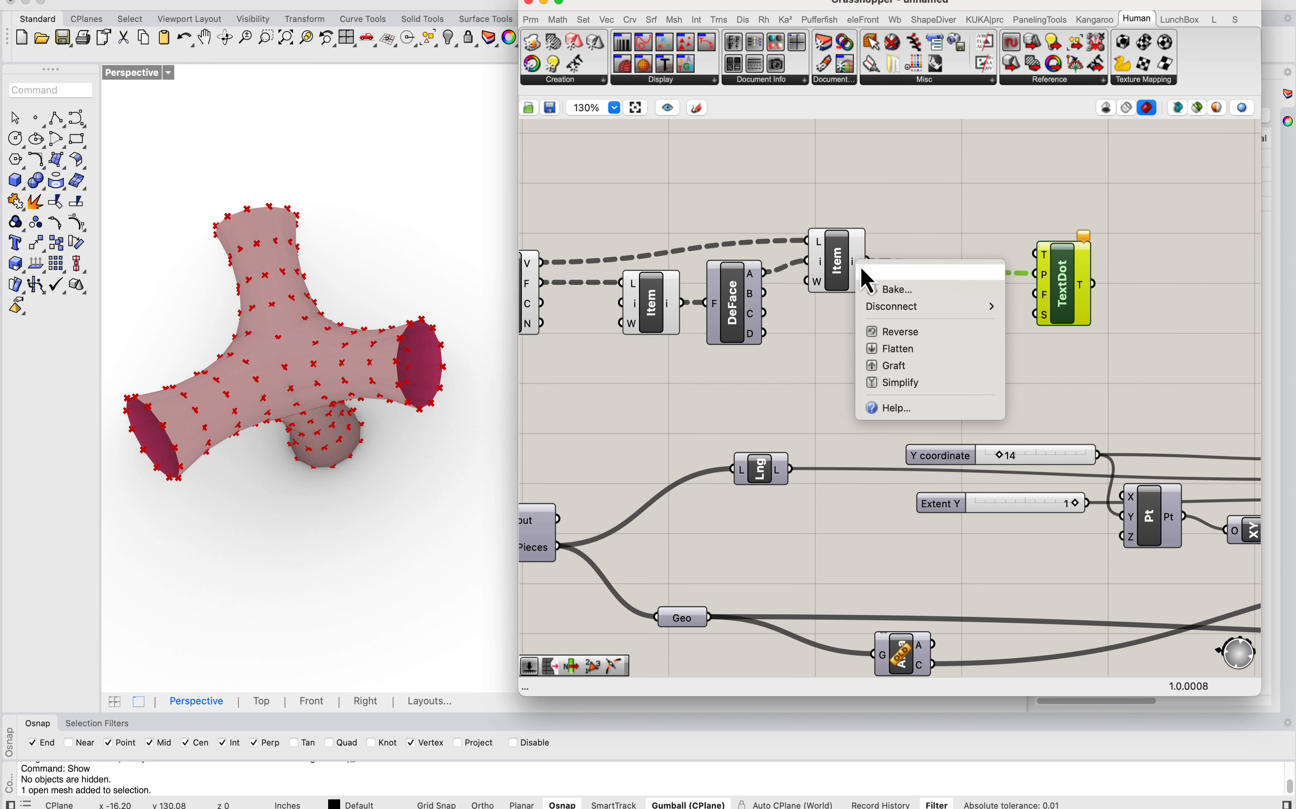
click(906, 350)
Step: Add a Series component above the wire between the second List Item and TextDot
right_drag(1099, 256, 1041, 269)
double_click(854, 217)
text(serie)
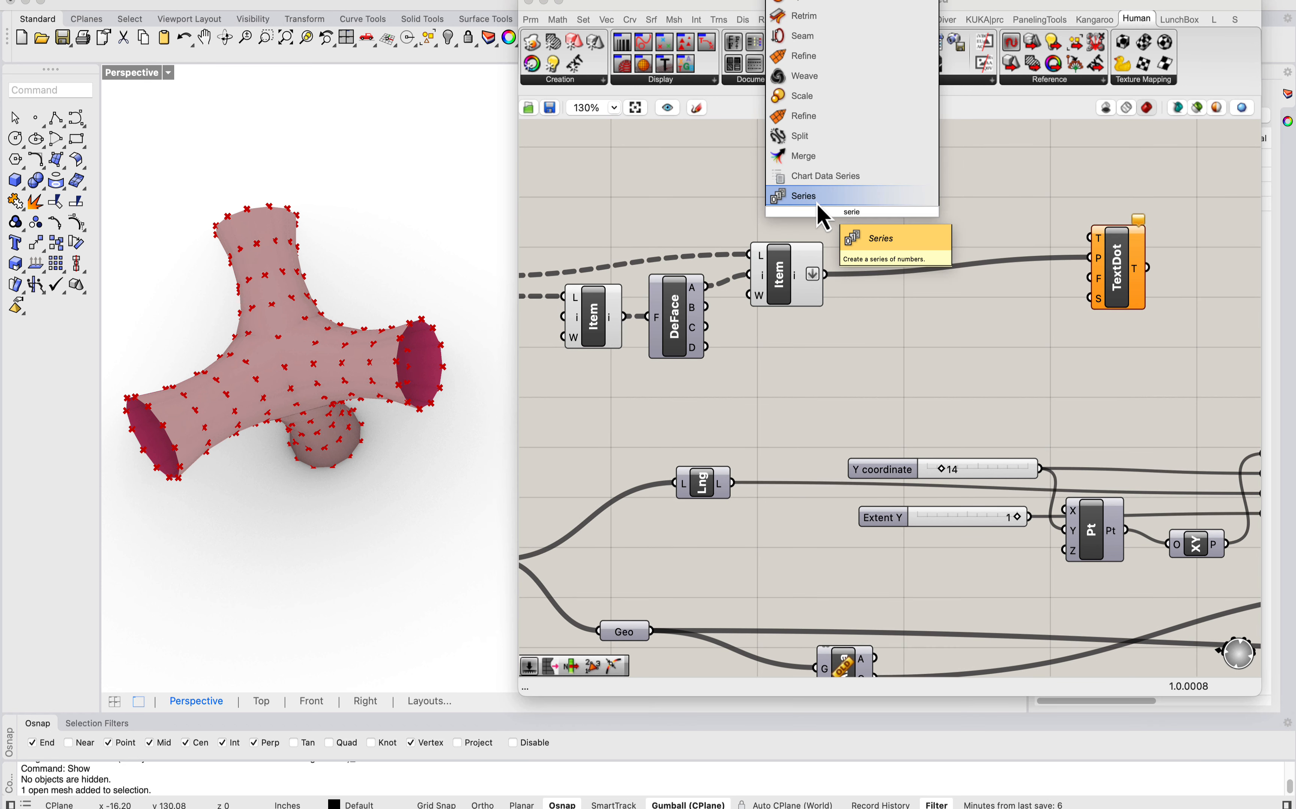
click(824, 199)
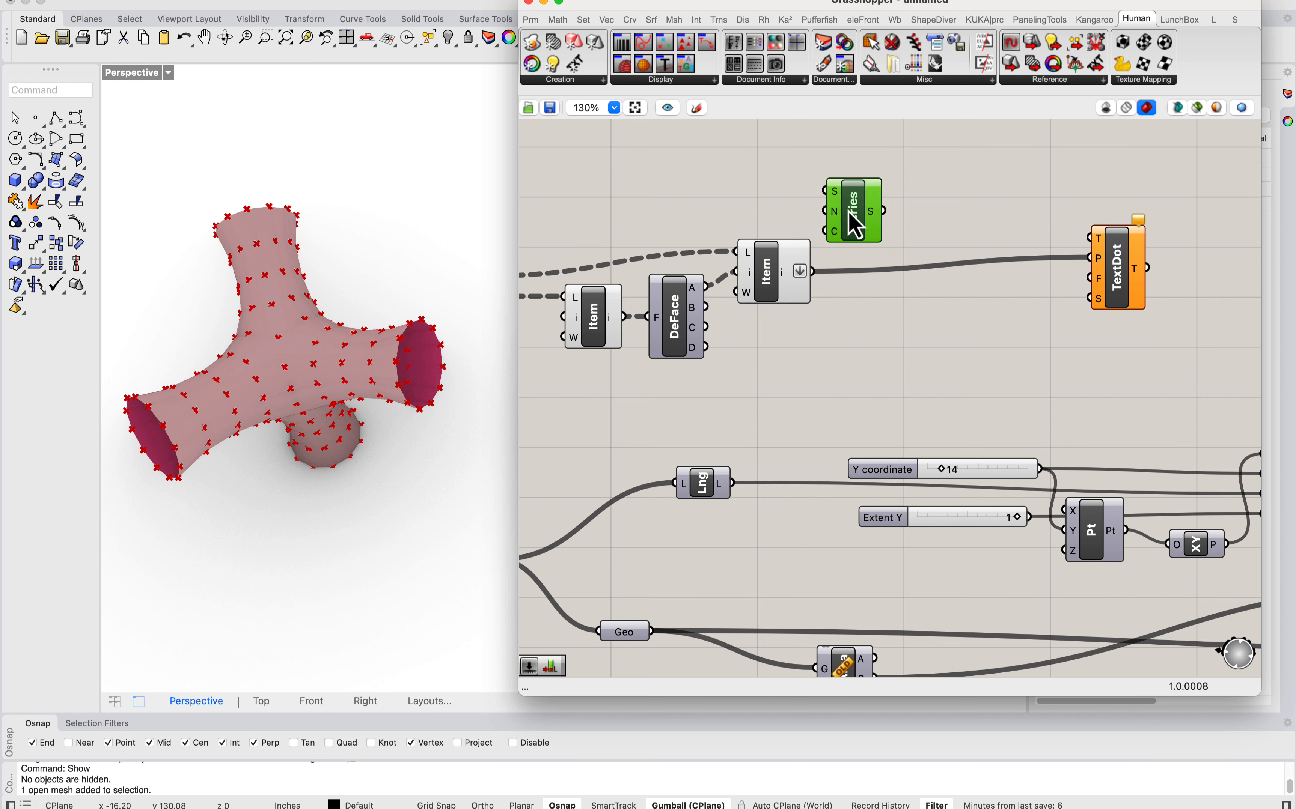
Step: Add a List Length of the flattened vertices to drive the Series count, and connect the Series output to the TextDot T input
double_click(735, 159)
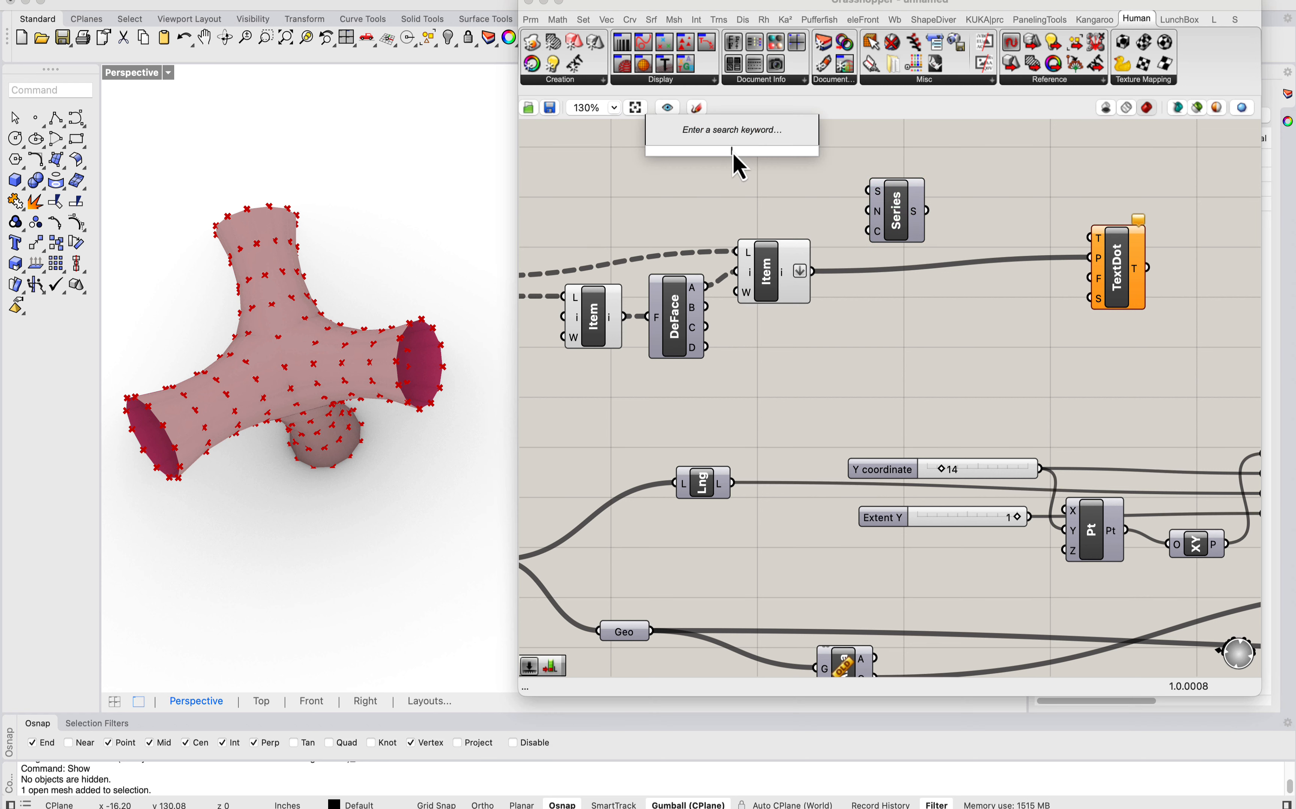
text(list)
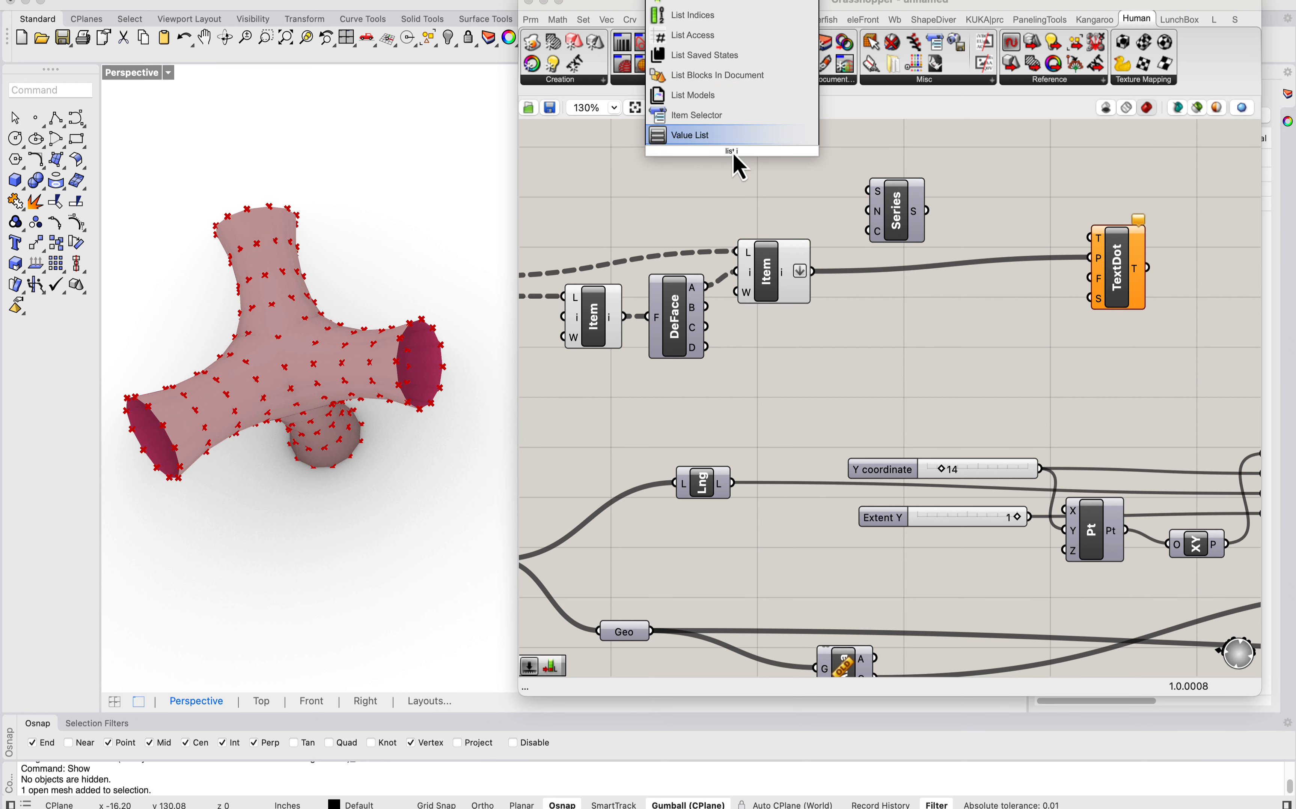
text( len)
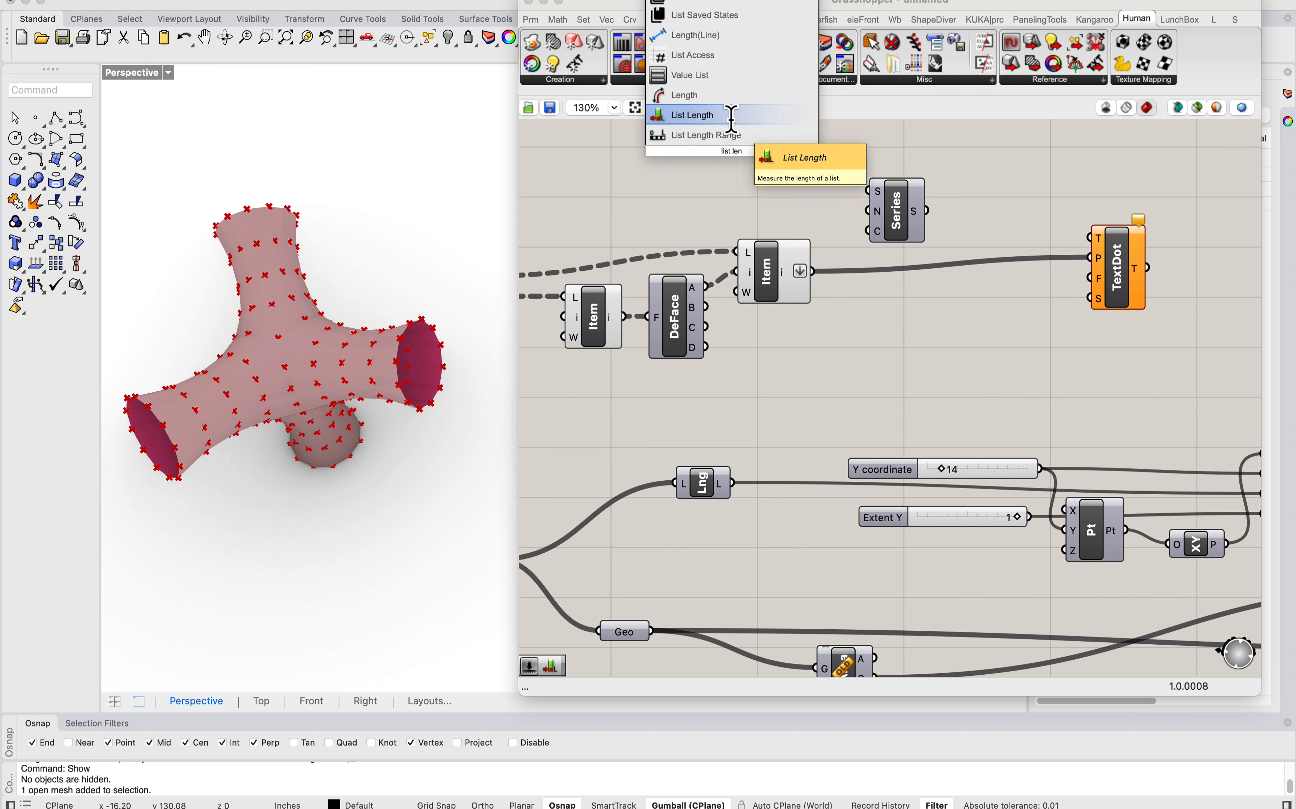
key(Return)
drag(812, 271, 869, 230)
drag(737, 158, 811, 193)
drag(908, 210, 1090, 238)
drag(982, 149, 785, 194)
drag(915, 190, 1003, 209)
click(972, 134)
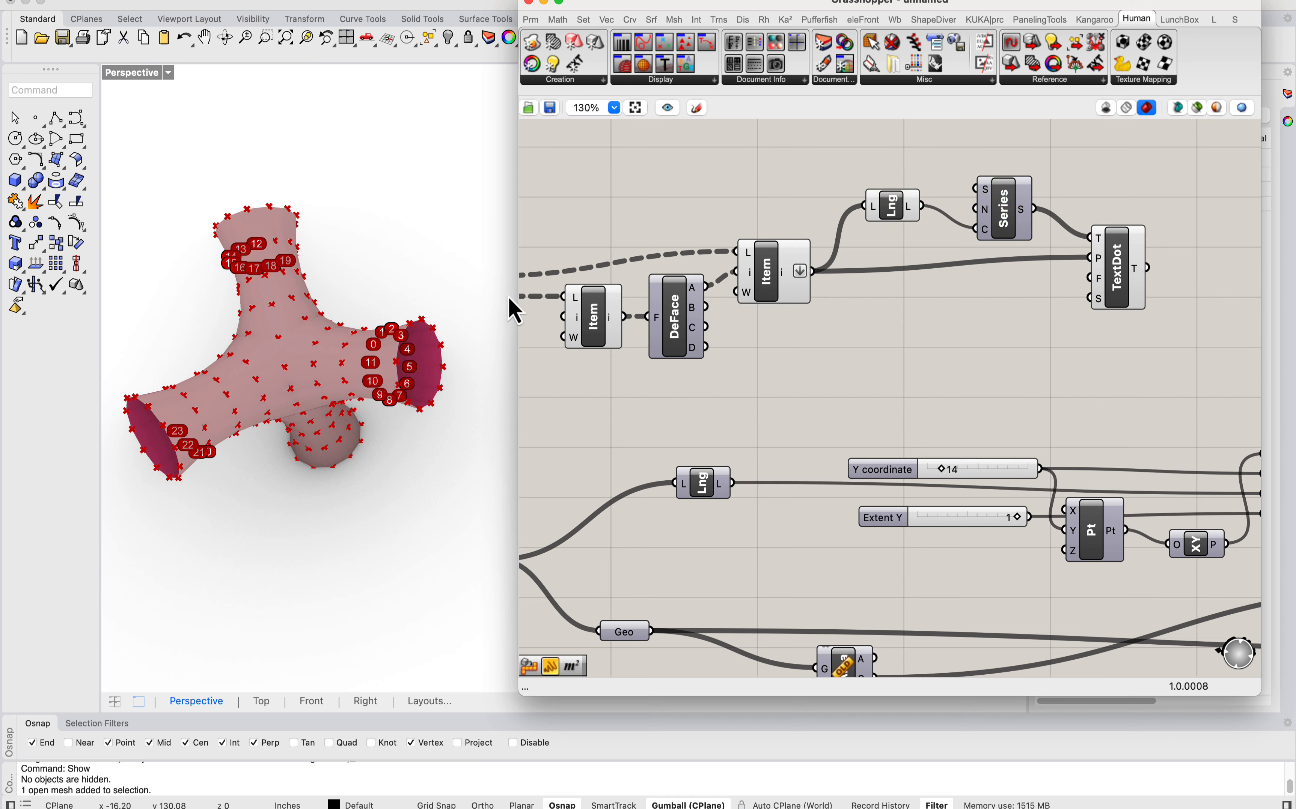
Step: Inspect the numbered text dots around the branches of the mesh from several angles
right_drag(514, 310, 316, 350)
scroll(350, 288, down, 5)
scroll(302, 354, up, 5)
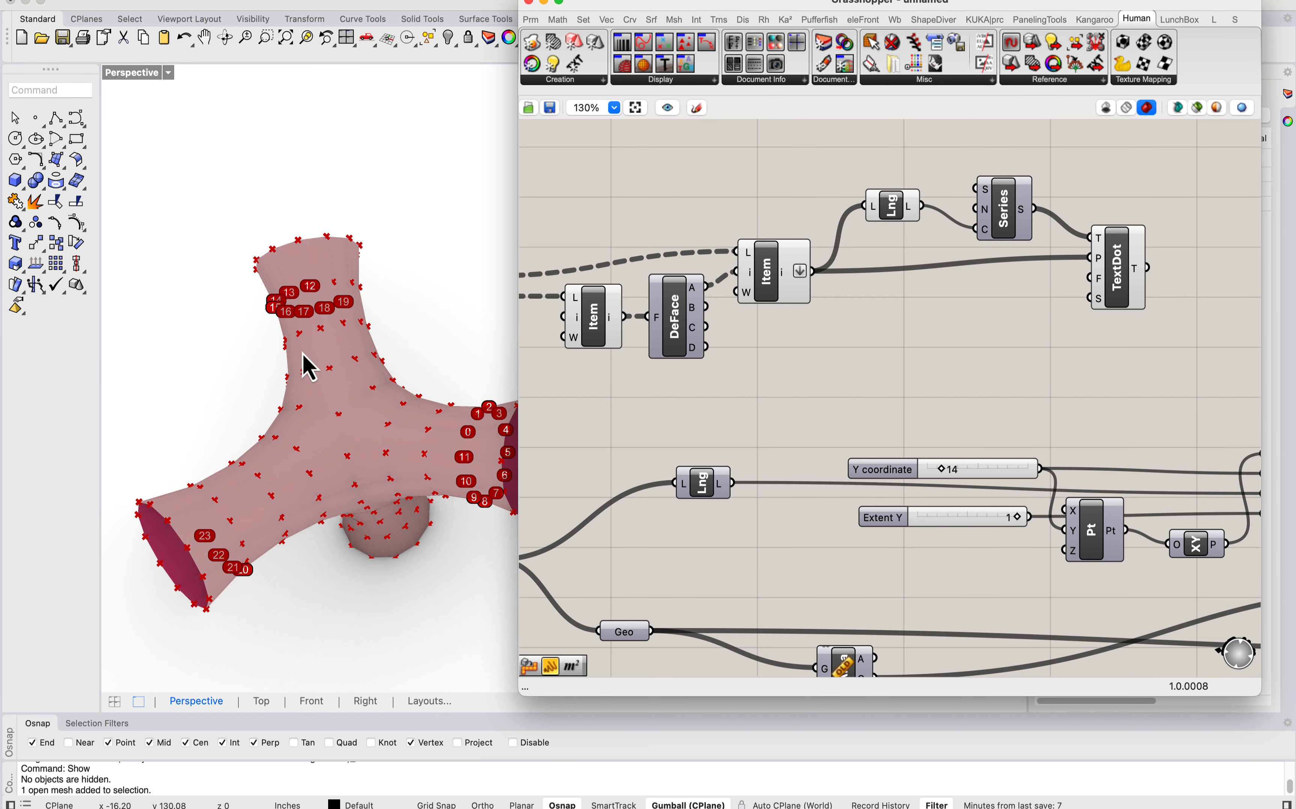
scroll(306, 280, up, 2)
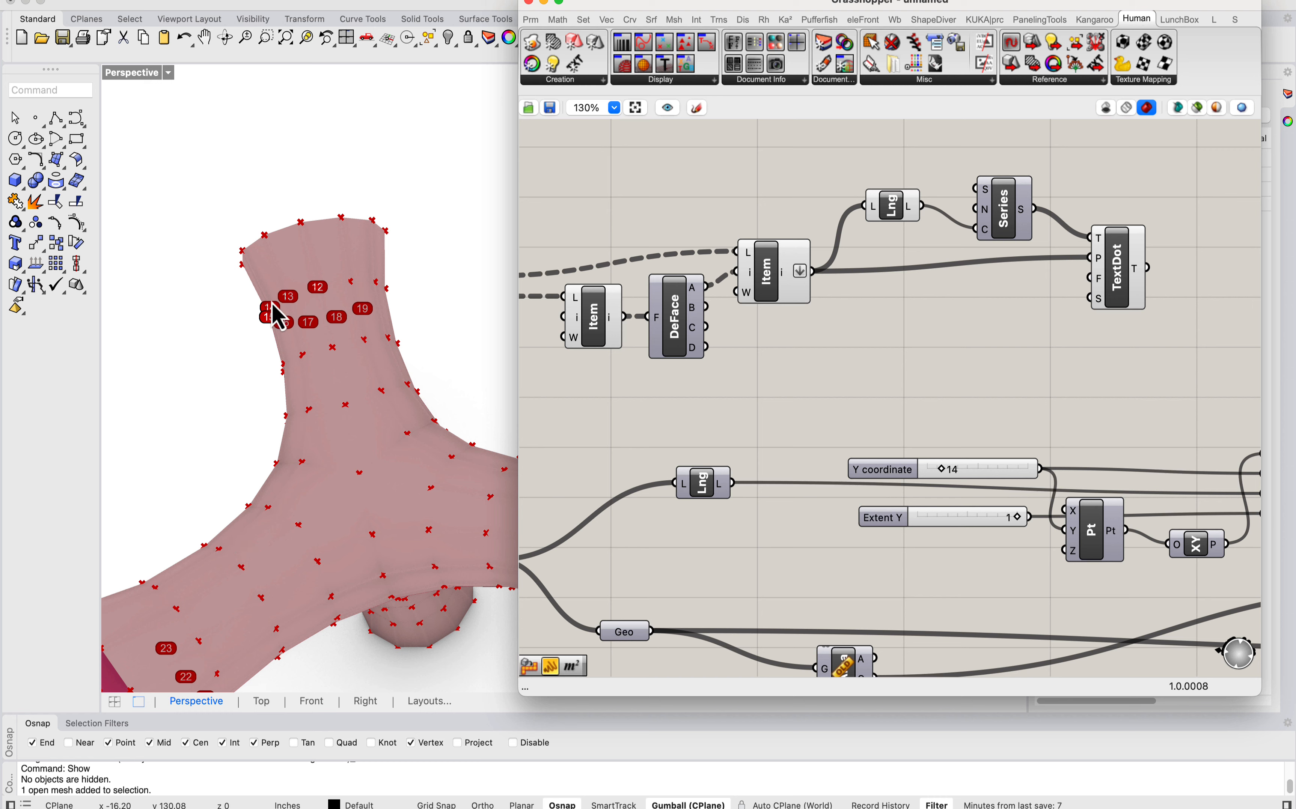
scroll(340, 399, down, 5)
scroll(330, 410, up, 5)
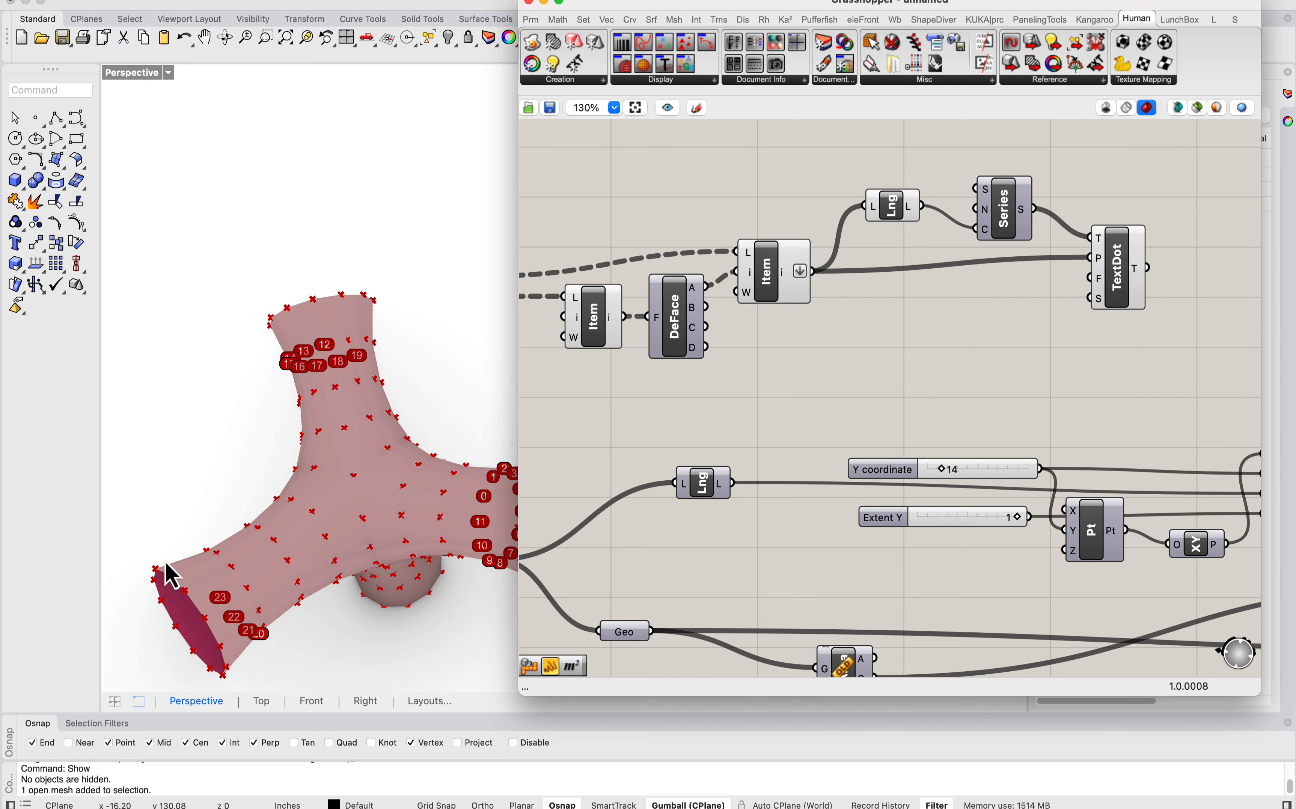
right_drag(243, 575, 296, 500)
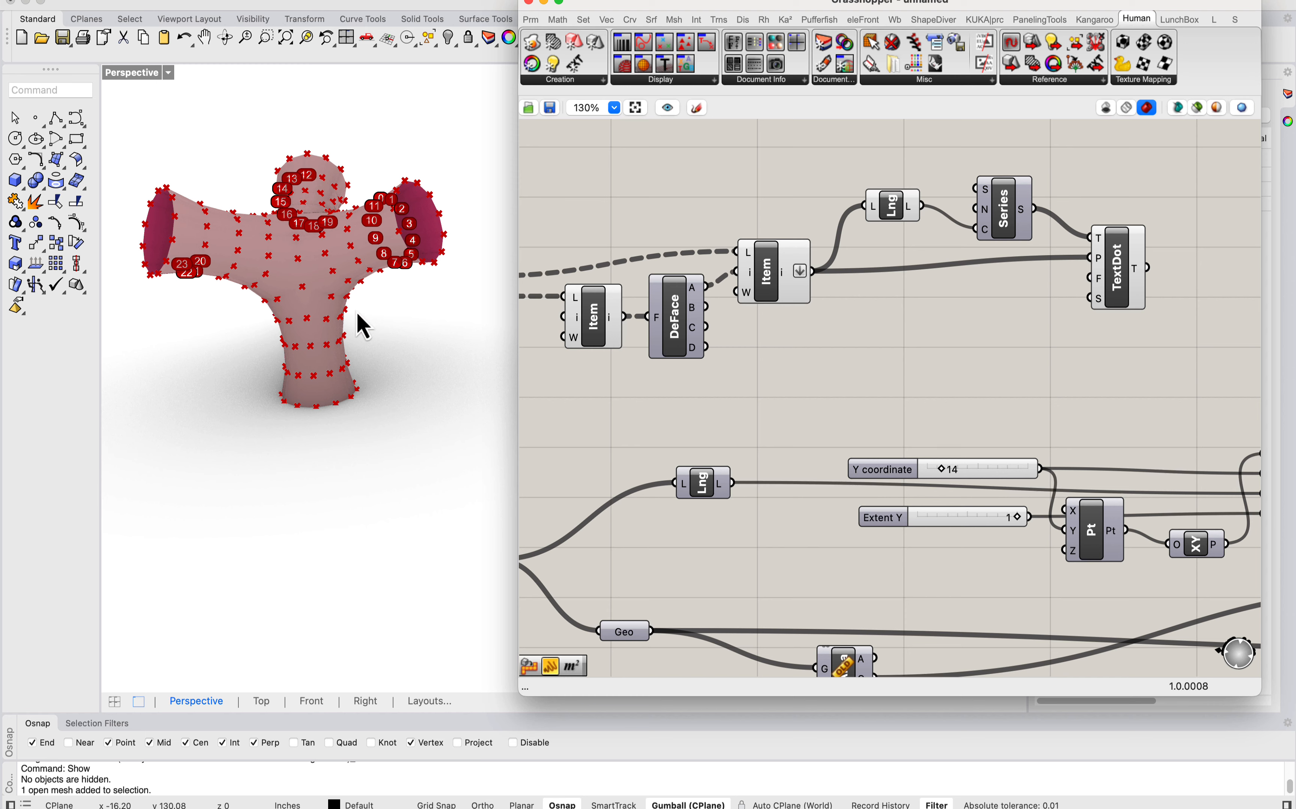
right_drag(287, 275, 305, 294)
scroll(383, 322, up, 3)
scroll(372, 327, down, 3)
scroll(268, 401, up, 3)
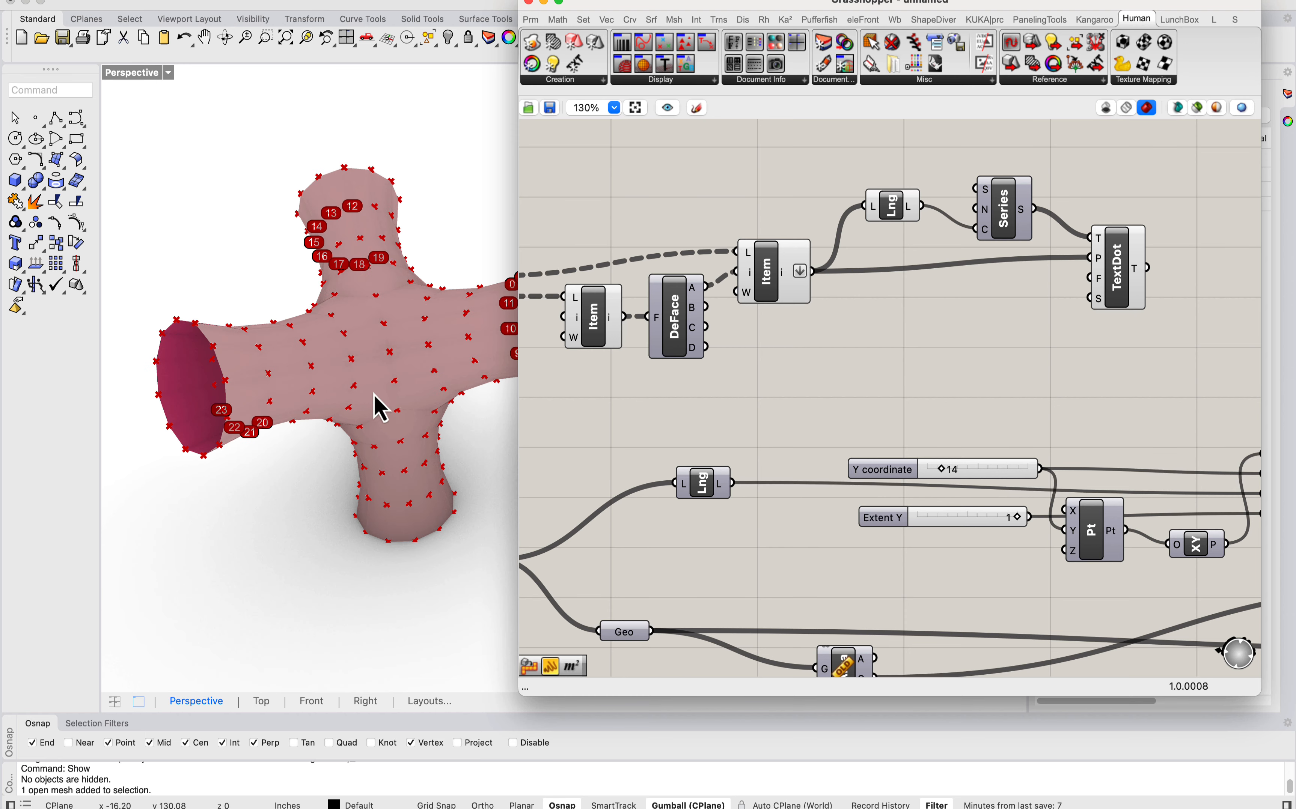
right_drag(375, 399, 307, 442)
scroll(252, 411, down, 2)
right_drag(256, 273, 283, 342)
scroll(395, 251, up, 2)
right_drag(369, 256, 310, 208)
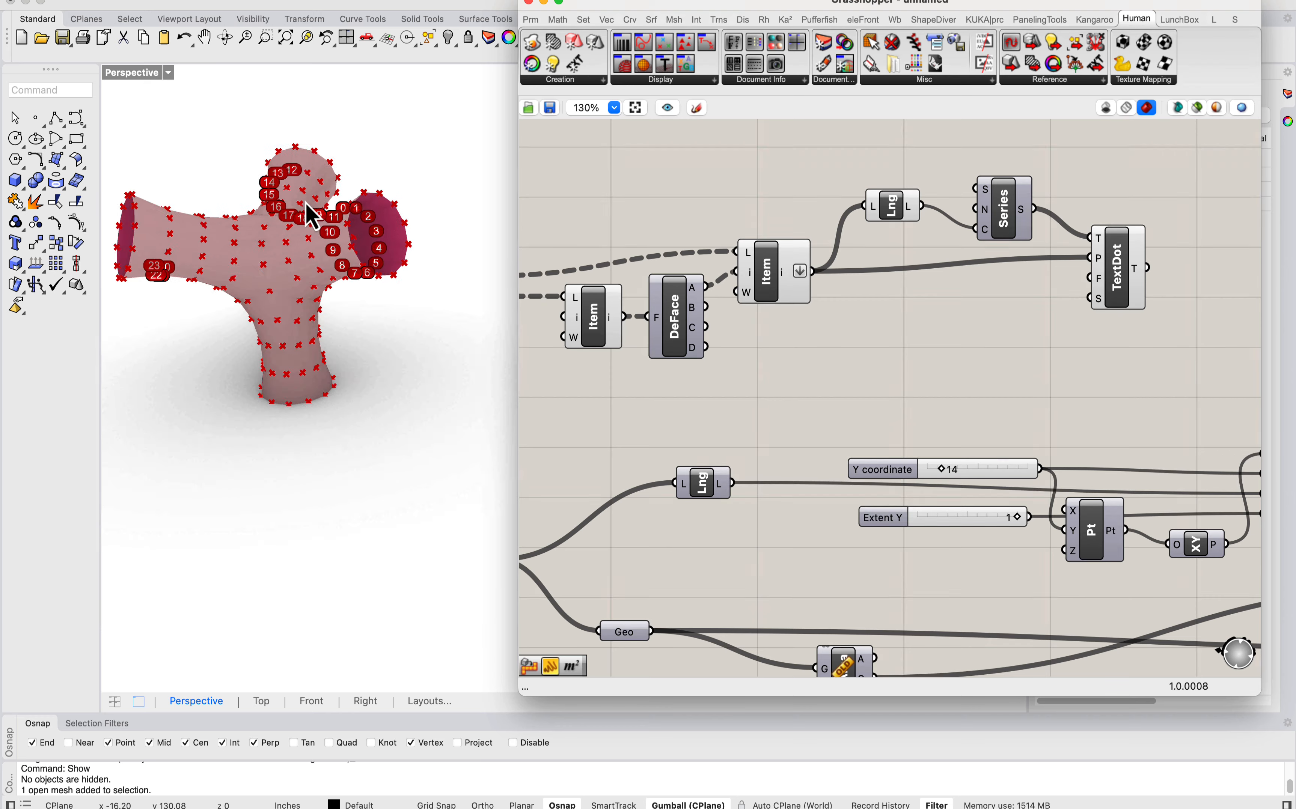
Step: Examine the unrolled strips produced by Move and check the contents of the Unroller's Pieces output
scroll(405, 309, down, 3)
scroll(862, 245, down, 4)
right_drag(1025, 331, 895, 310)
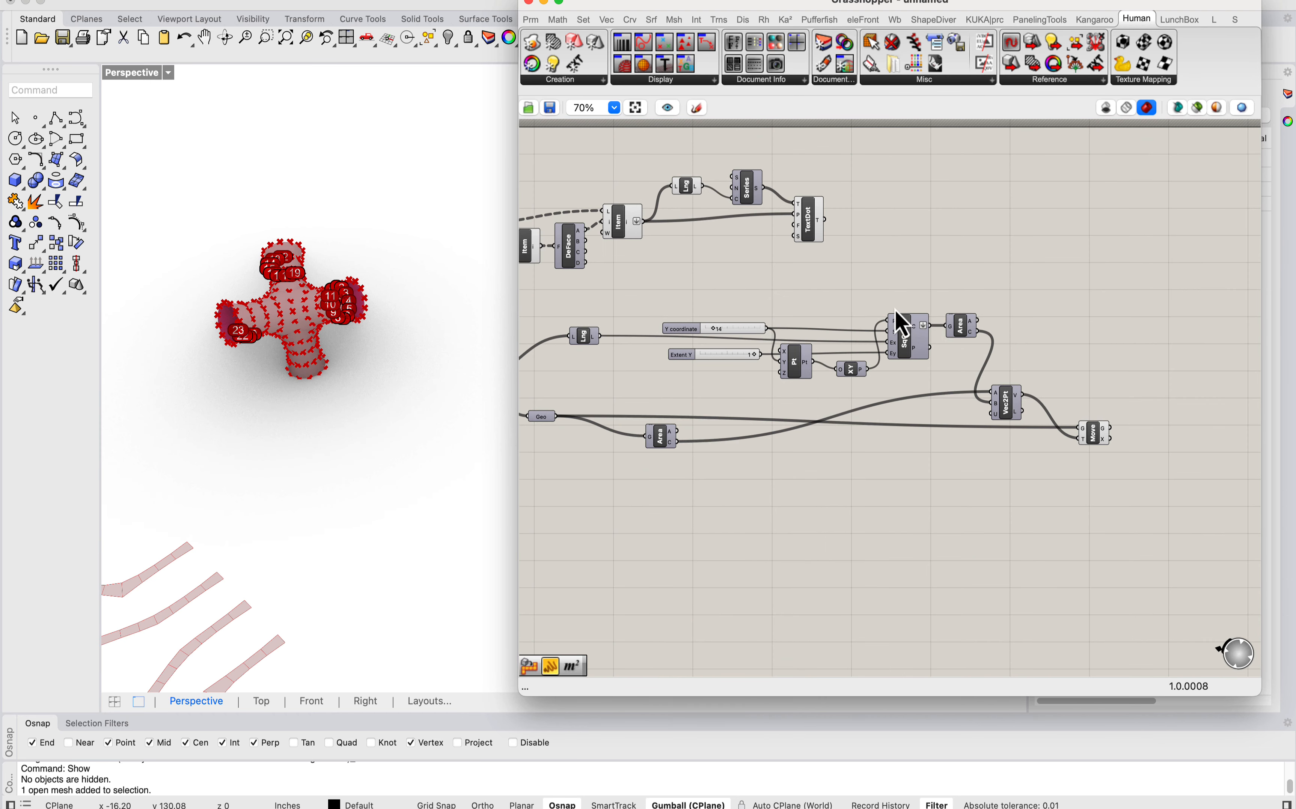
click(1094, 441)
right_drag(1161, 376, 1019, 377)
scroll(902, 432, up, 1)
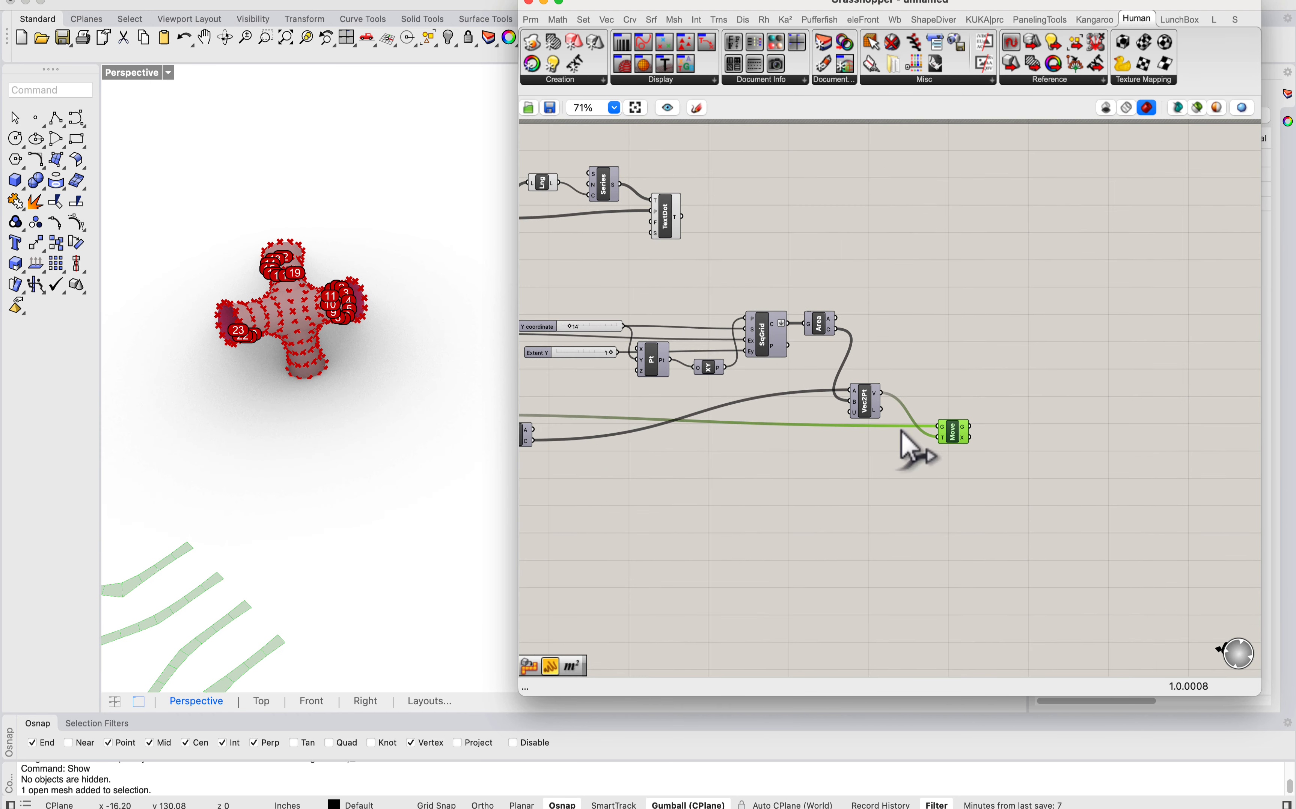
scroll(360, 317, down, 5)
right_drag(360, 317, 388, 375)
right_drag(611, 434, 988, 406)
scroll(804, 385, up, 3)
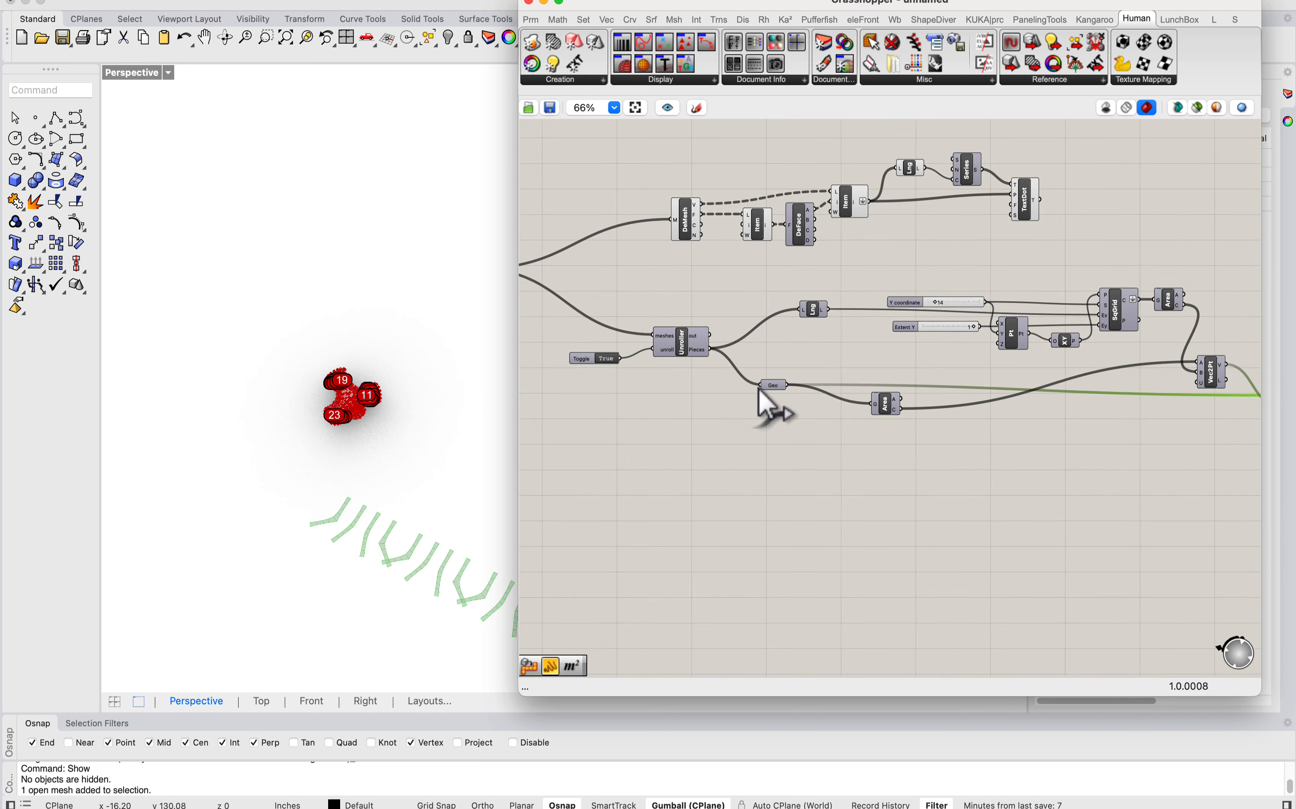
mouse_move(654, 345)
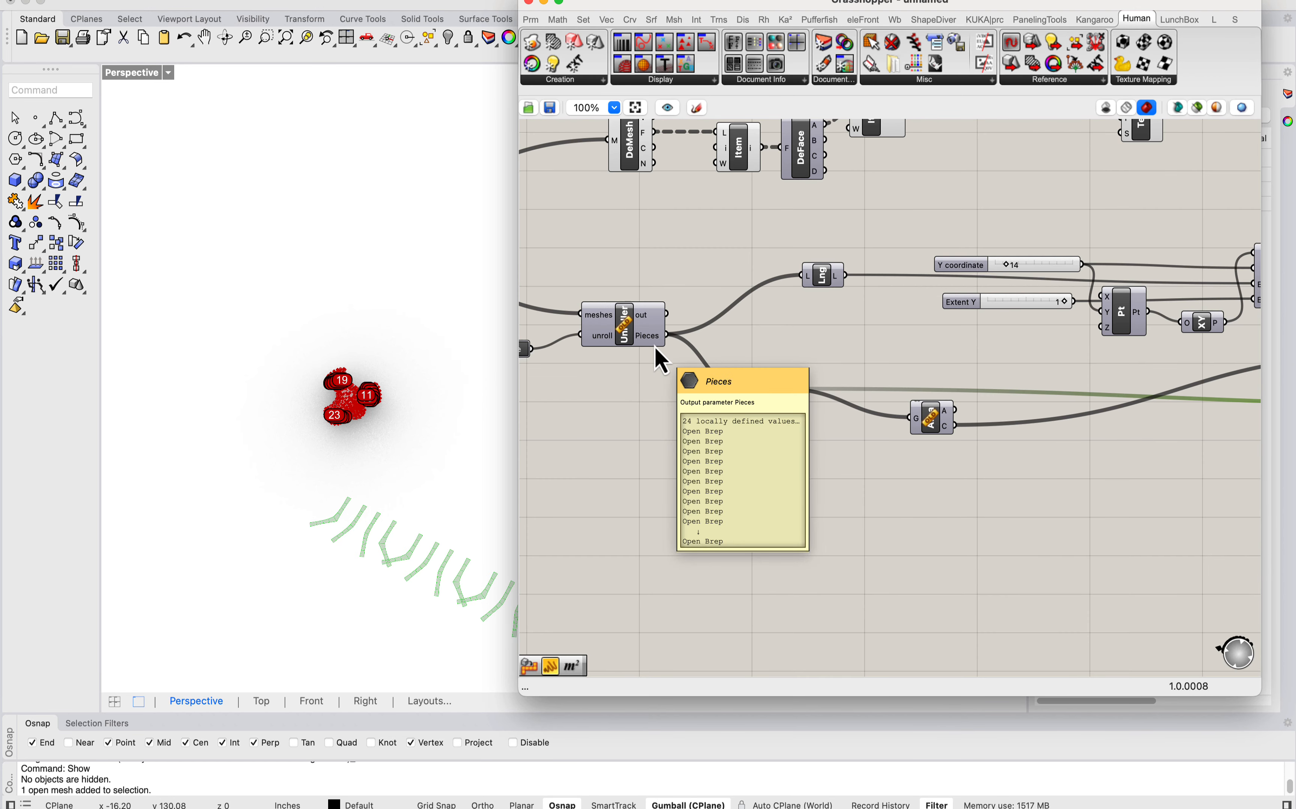
Step: Duplicate the wired TextDot component and place the copy beside the Move component
right_drag(782, 355, 207, 330)
right_drag(990, 386, 856, 382)
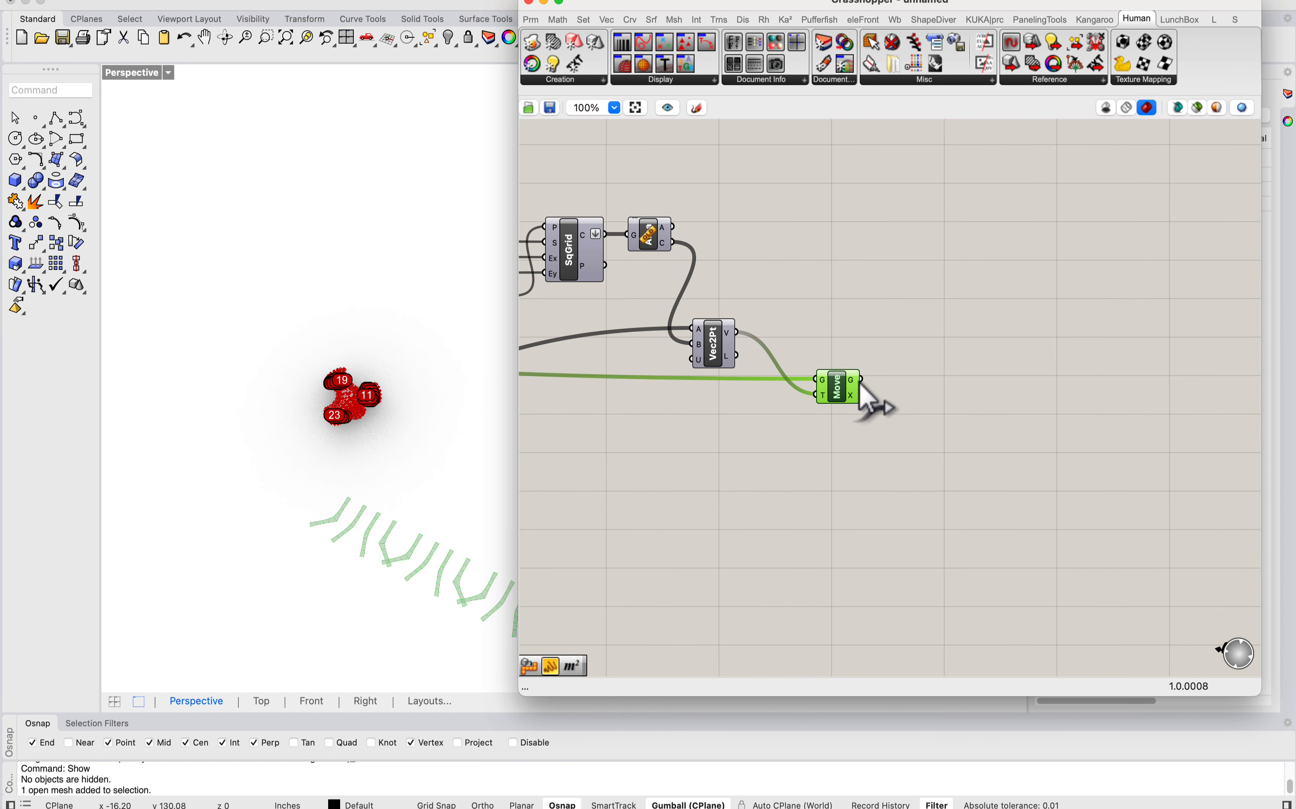
right_drag(795, 280, 902, 461)
right_drag(628, 286, 781, 351)
scroll(669, 322, down, 1)
drag(694, 321, 1152, 356)
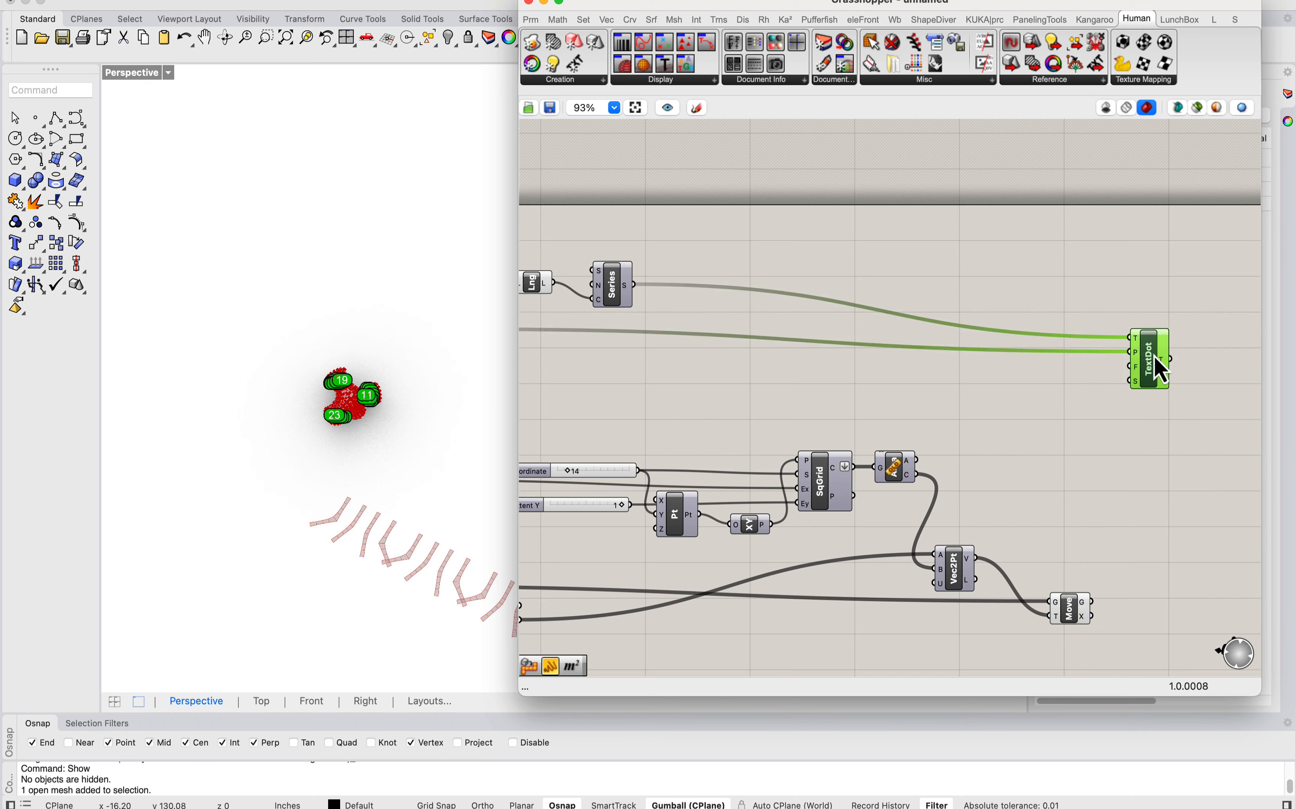
right_drag(1152, 356, 1056, 286)
alt+drag(1059, 310, 1074, 500)
right_drag(1048, 521, 968, 454)
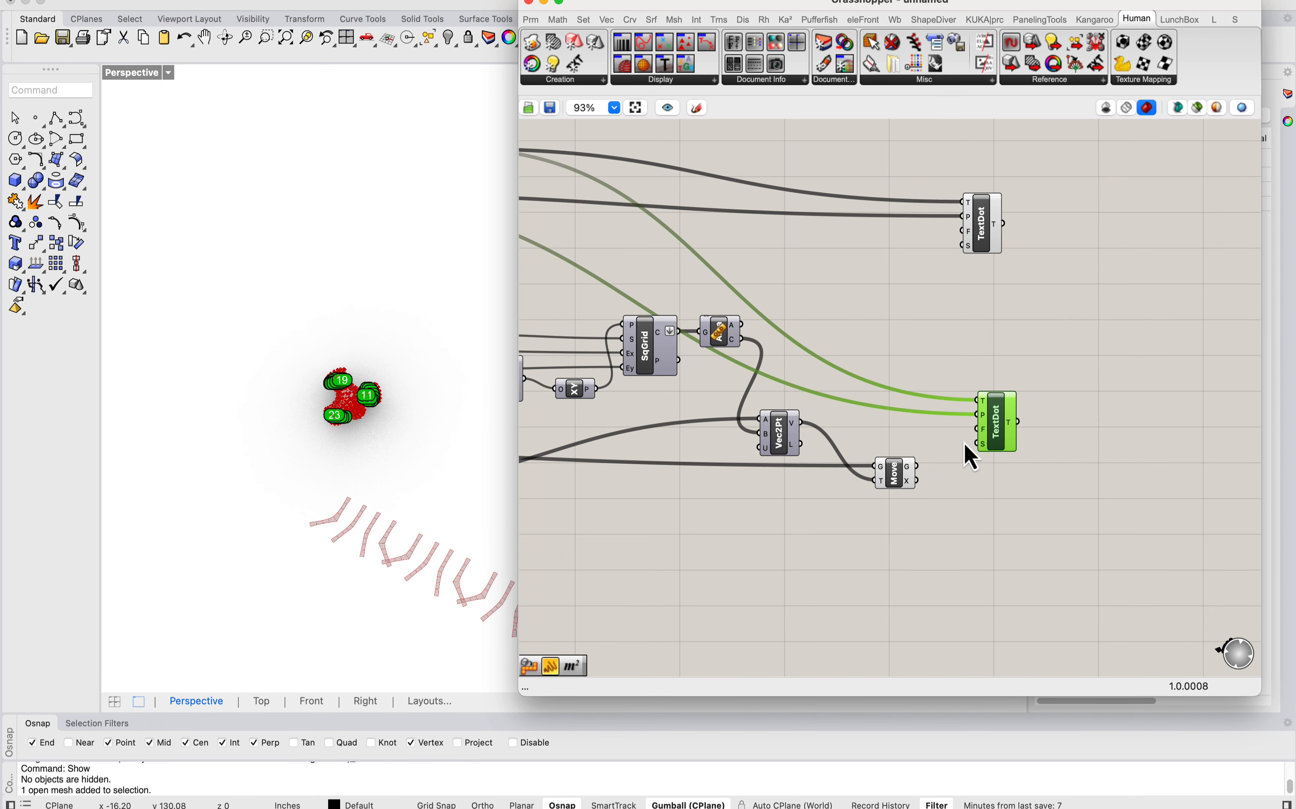
Step: Add a Deconstruct Brep component after Move and connect Move's G output to its B input
scroll(900, 464, up, 4)
drag(884, 485, 816, 486)
double_click(923, 483)
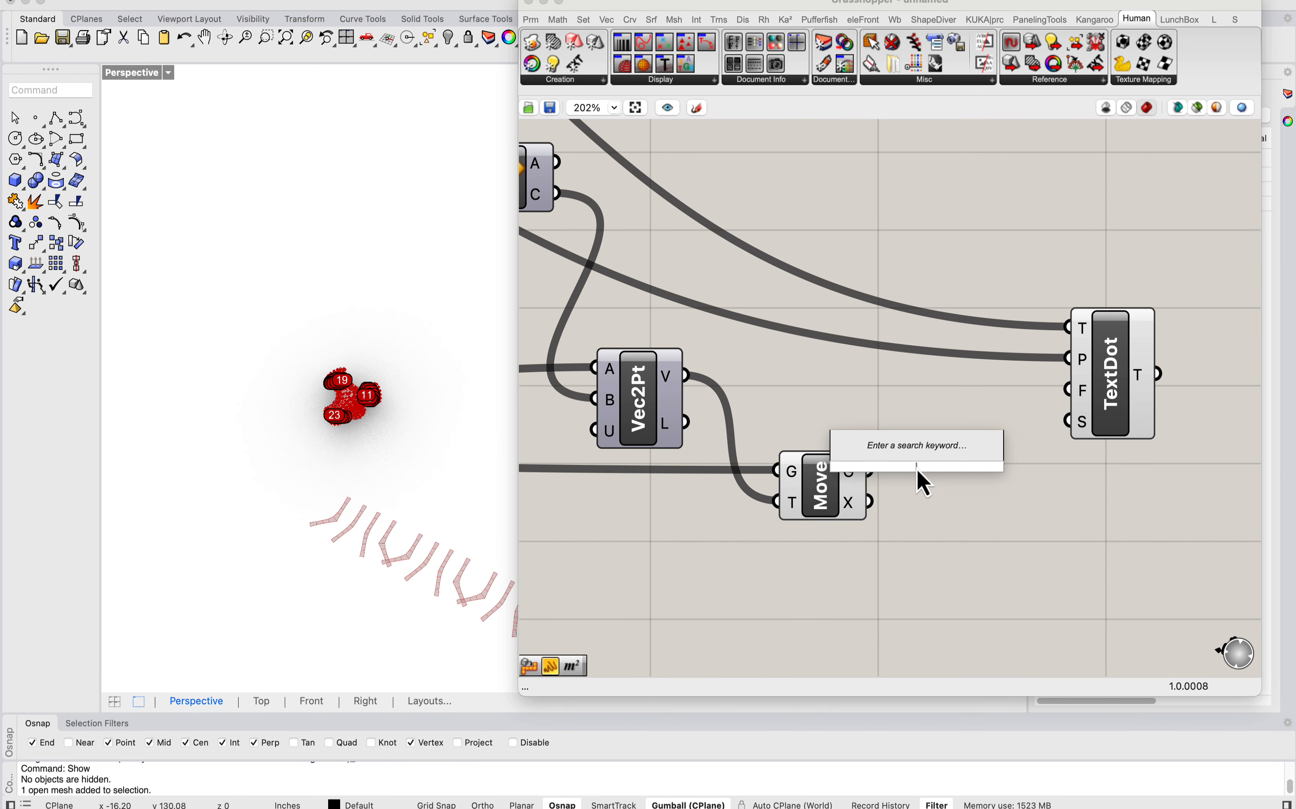
key(Escape)
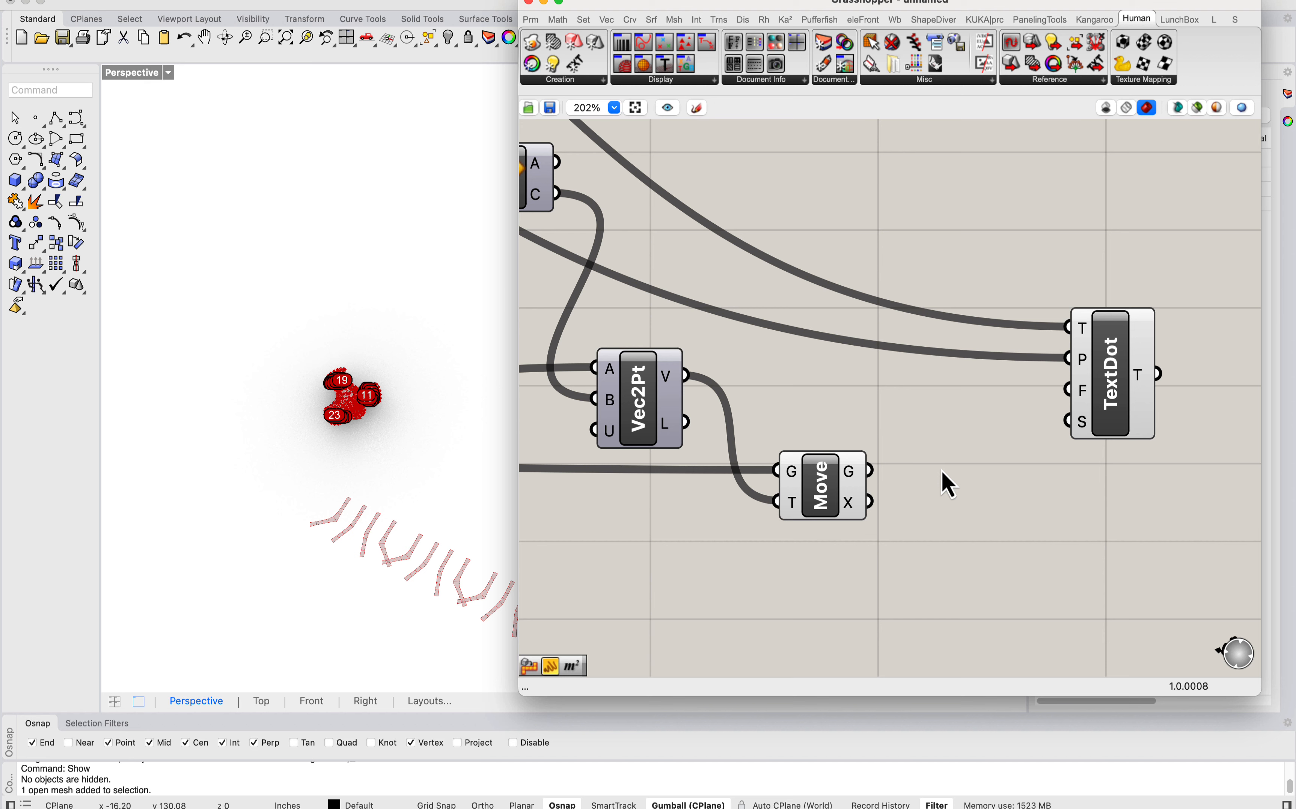
double_click(942, 470)
text(deconstruct)
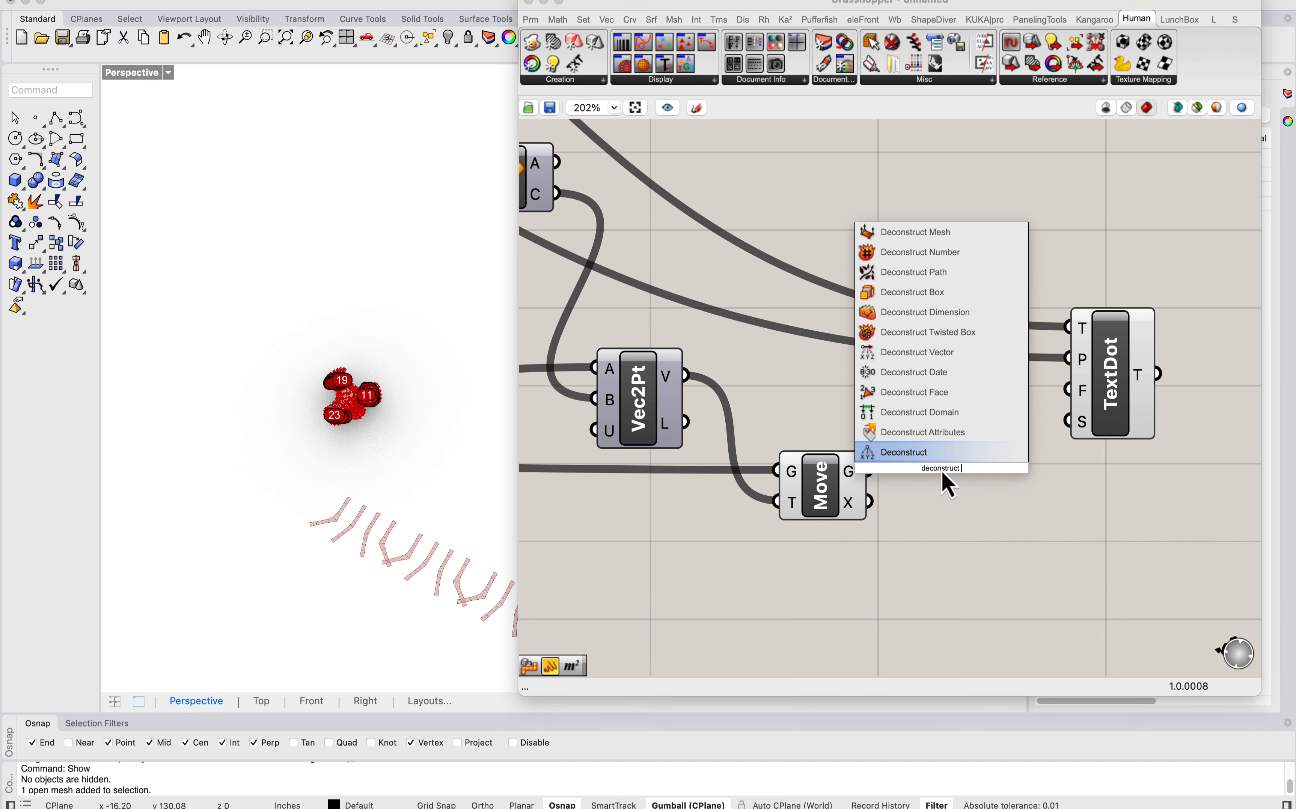
text(breop)
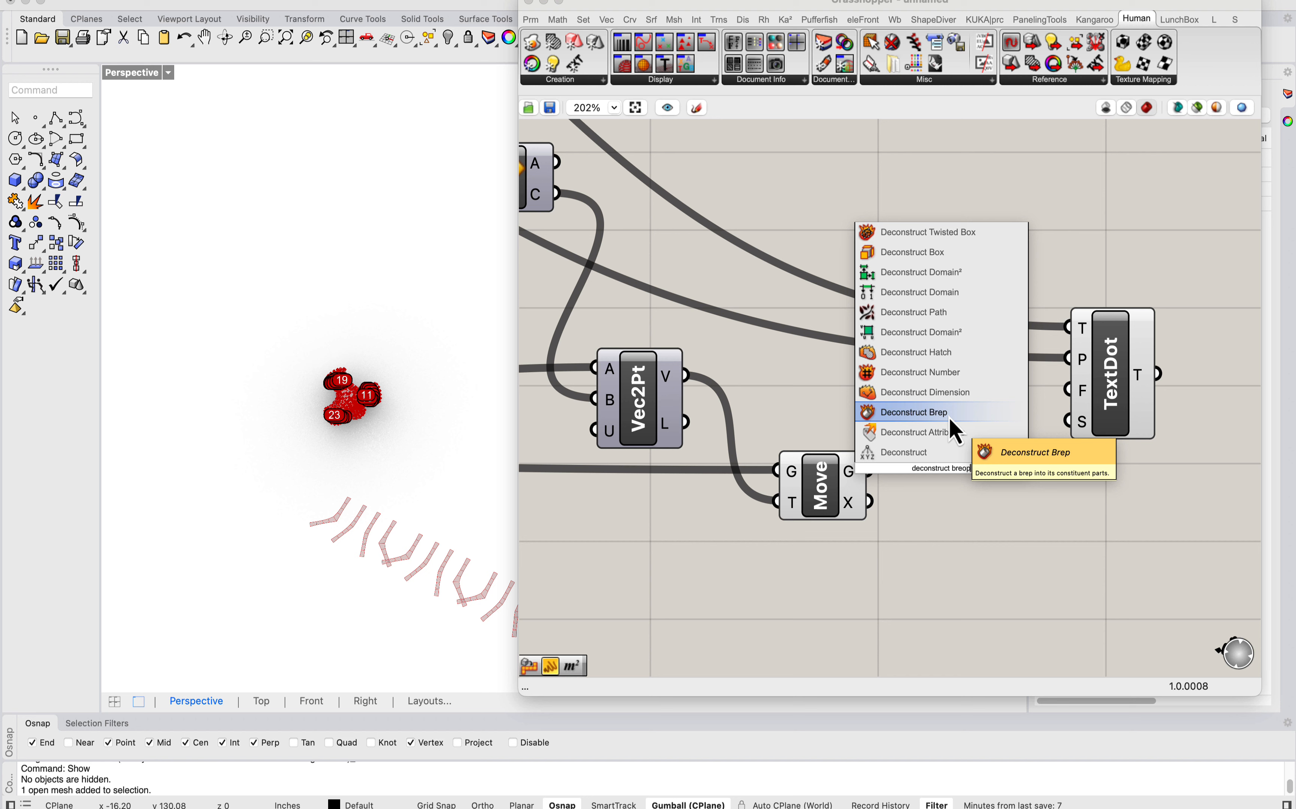
click(949, 417)
drag(870, 470, 898, 474)
drag(905, 482, 913, 481)
Step: Examine the vertices and edges of the unrolled strips in relation to the labelled mesh
mouse_move(364, 519)
right_down()
mouse_move(318, 497)
mouse_move(352, 498)
right_up()
scroll(352, 498, up, 4)
scroll(359, 511, up, 8)
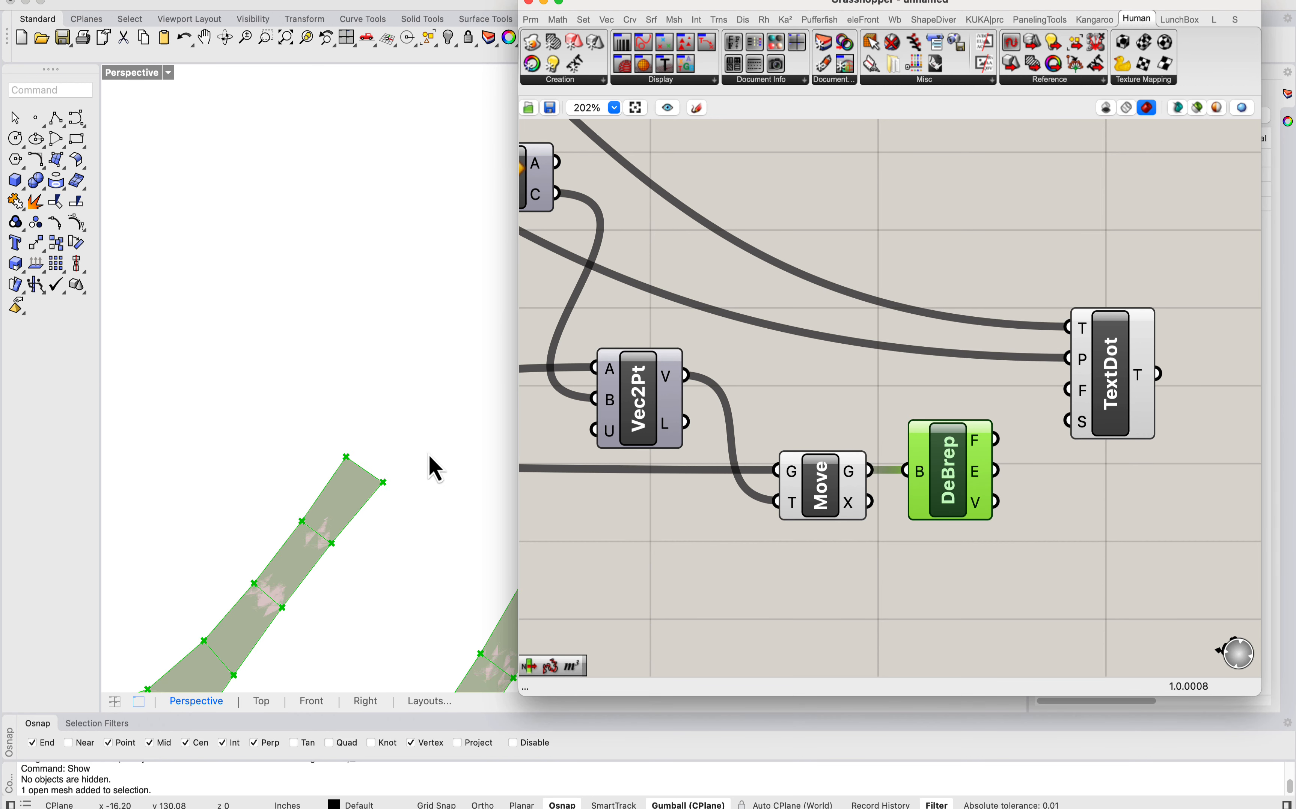
right_drag(1006, 412, 737, 383)
click(813, 359)
scroll(374, 385, down, 10)
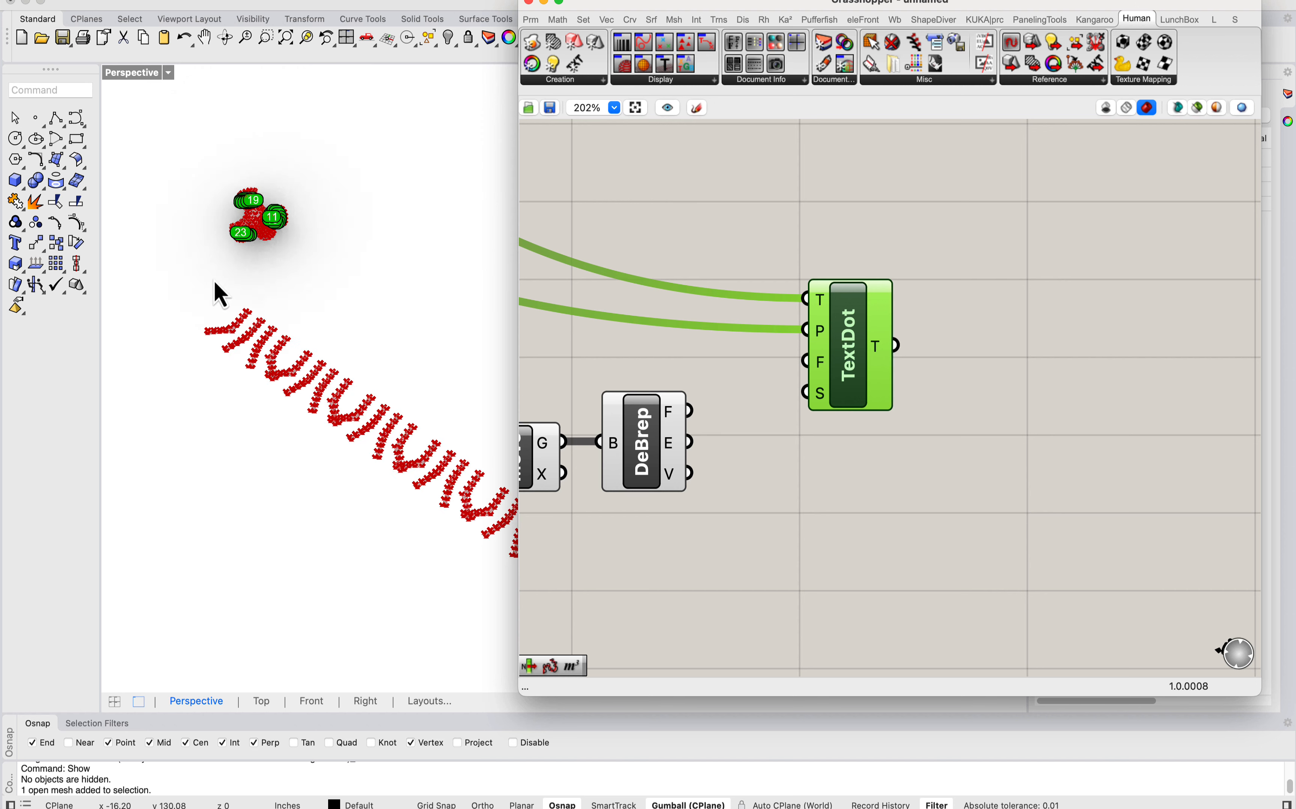
scroll(214, 282, down, 7)
scroll(268, 335, up, 5)
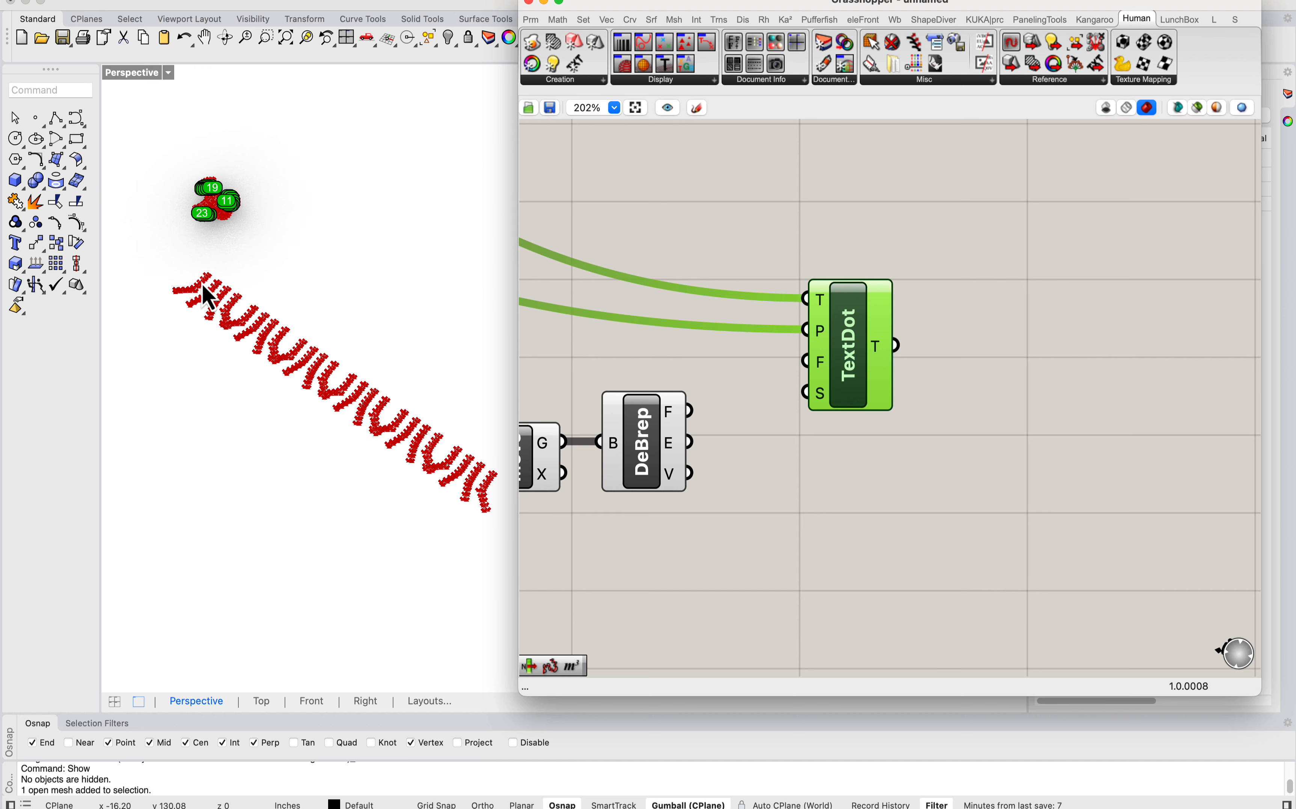
scroll(211, 292, up, 5)
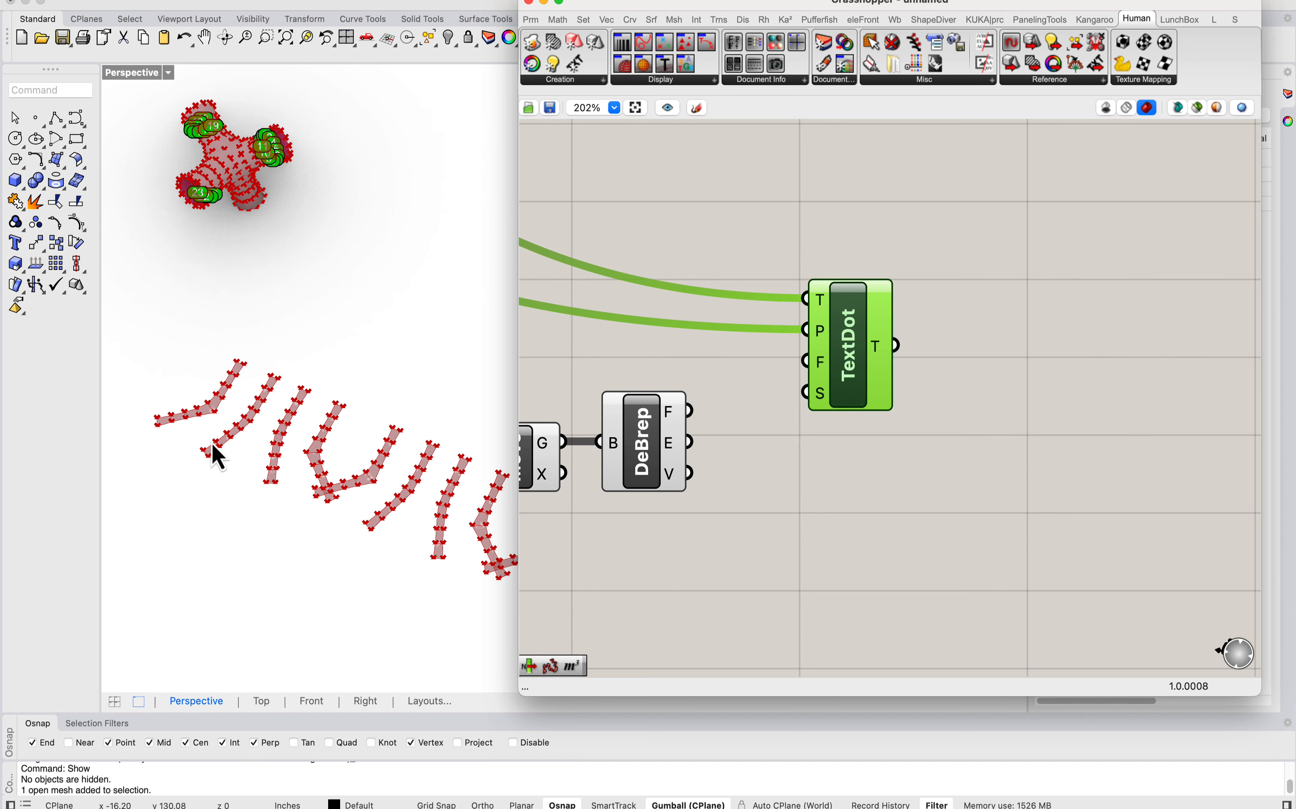
right_drag(705, 419, 859, 413)
scroll(217, 370, up, 3)
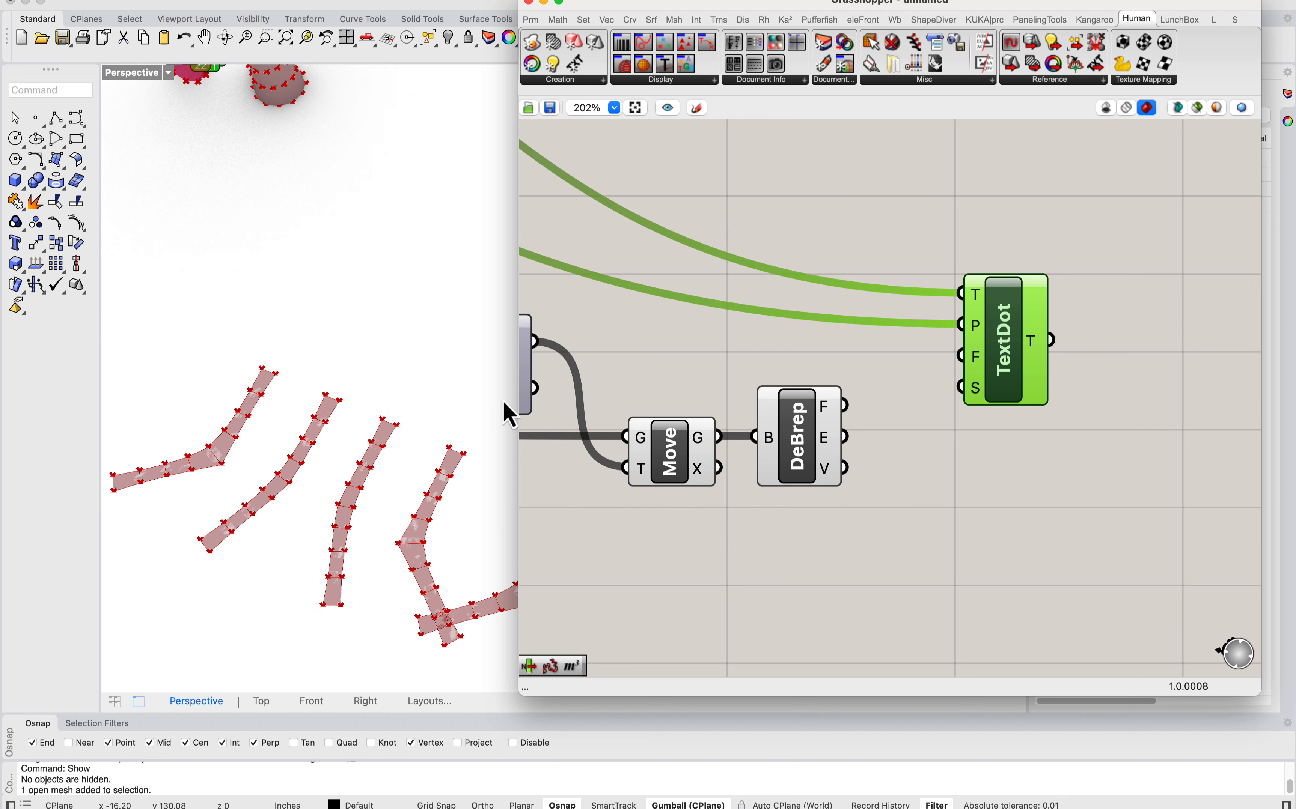
click(792, 447)
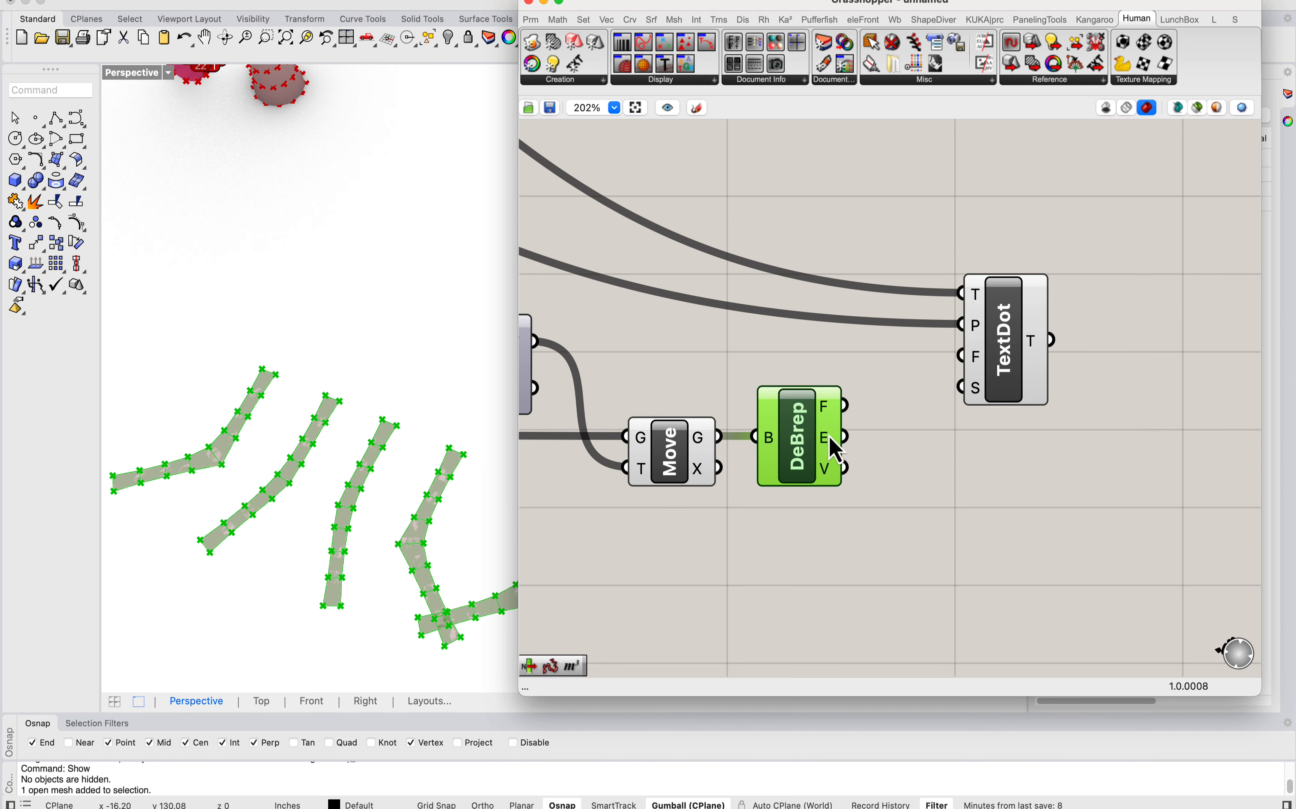
mouse_move(831, 440)
double_click(912, 508)
text(l)
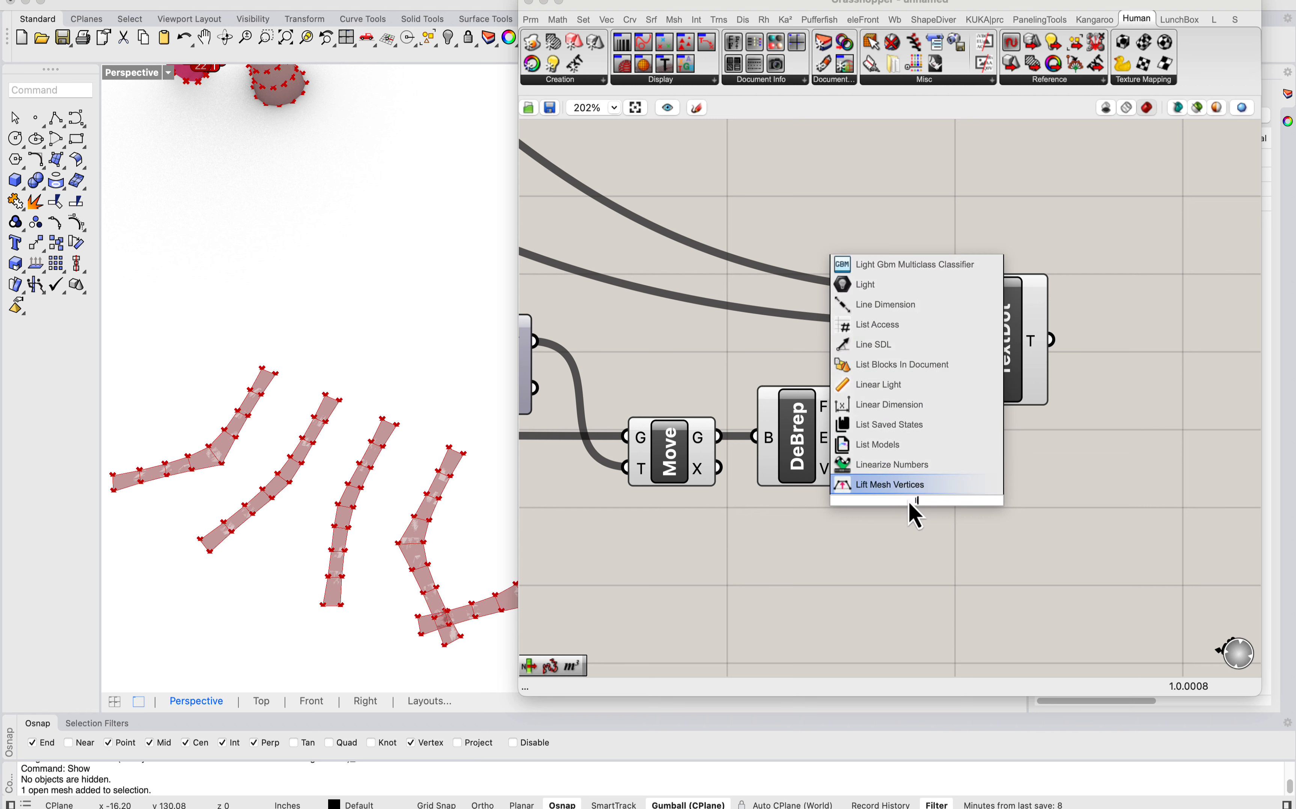
text(ist item)
click(869, 482)
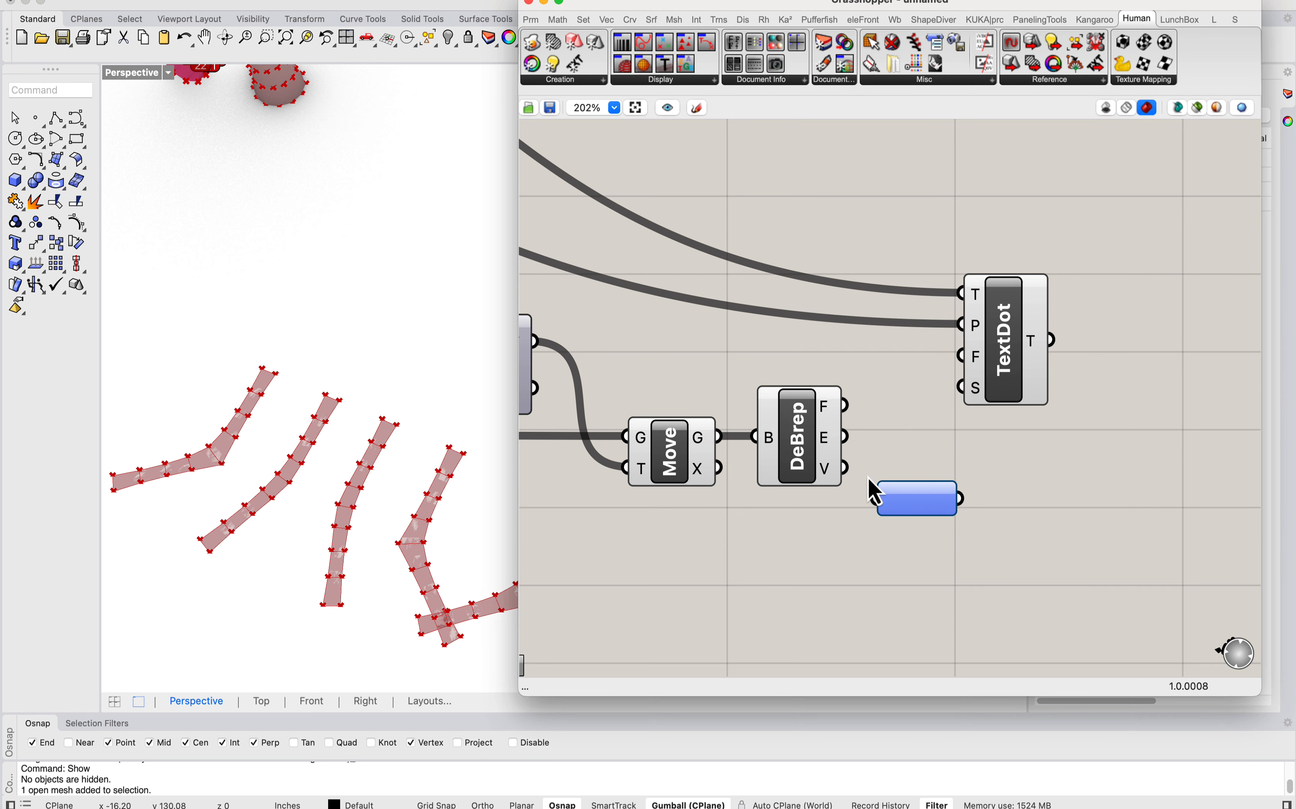
key(Delete)
Step: Add a List Item component after Deconstruct Brep, with the E output feeding its L input
right_drag(863, 513, 895, 509)
click(844, 441)
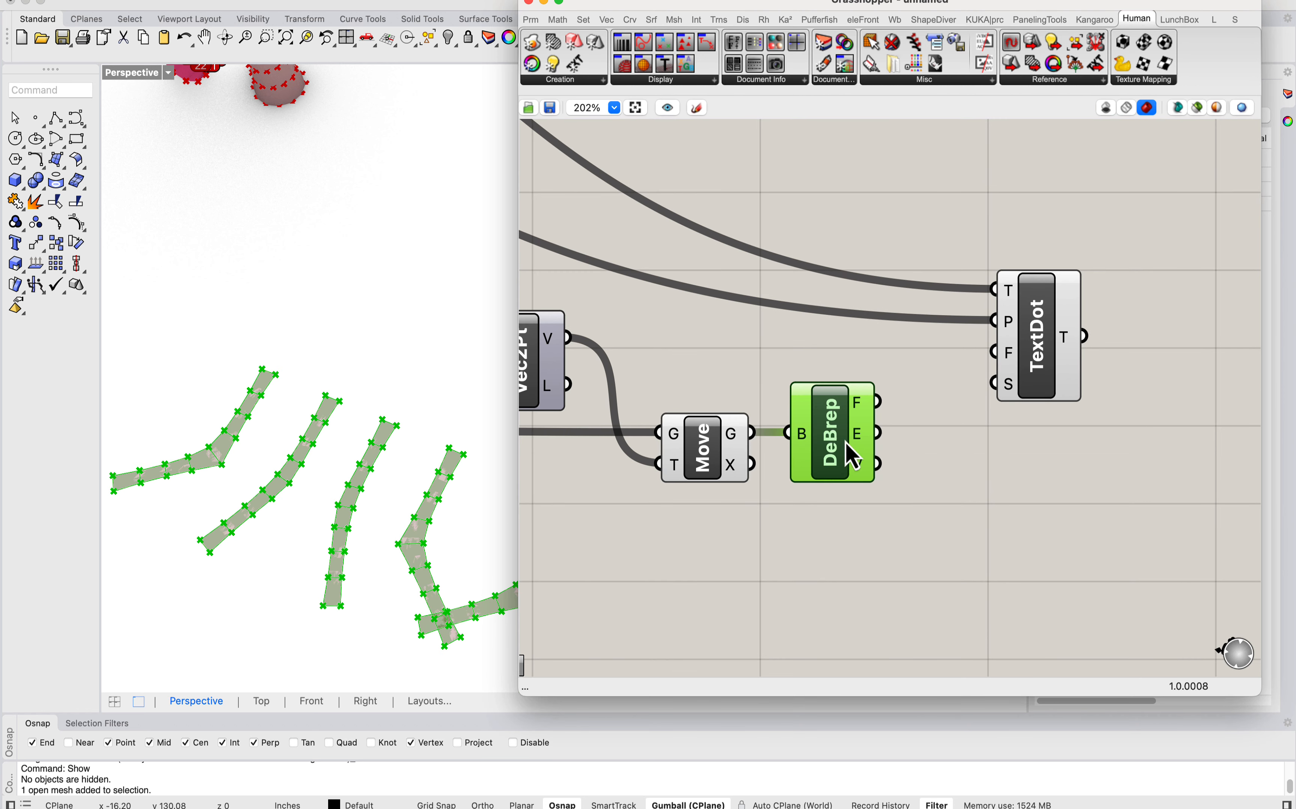
double_click(973, 492)
text(list item)
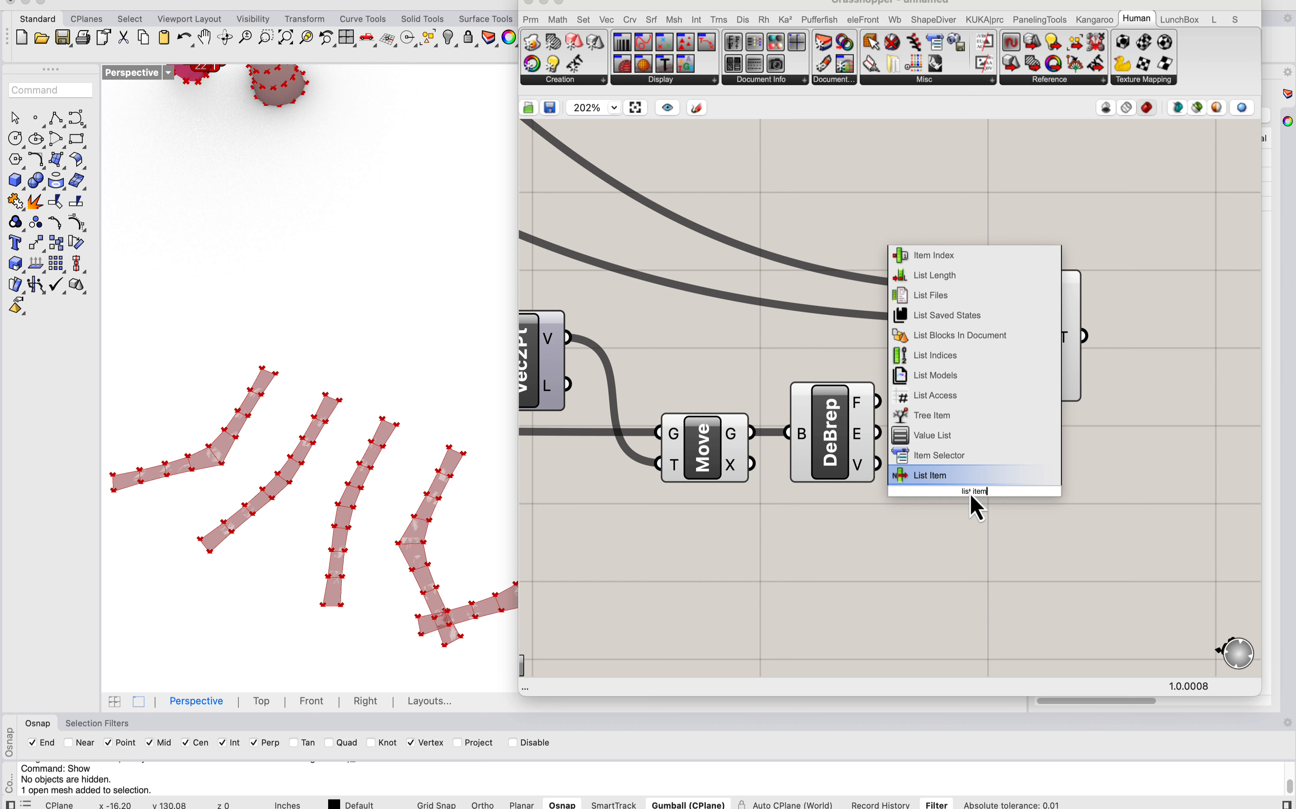
click(942, 477)
drag(958, 495, 1049, 513)
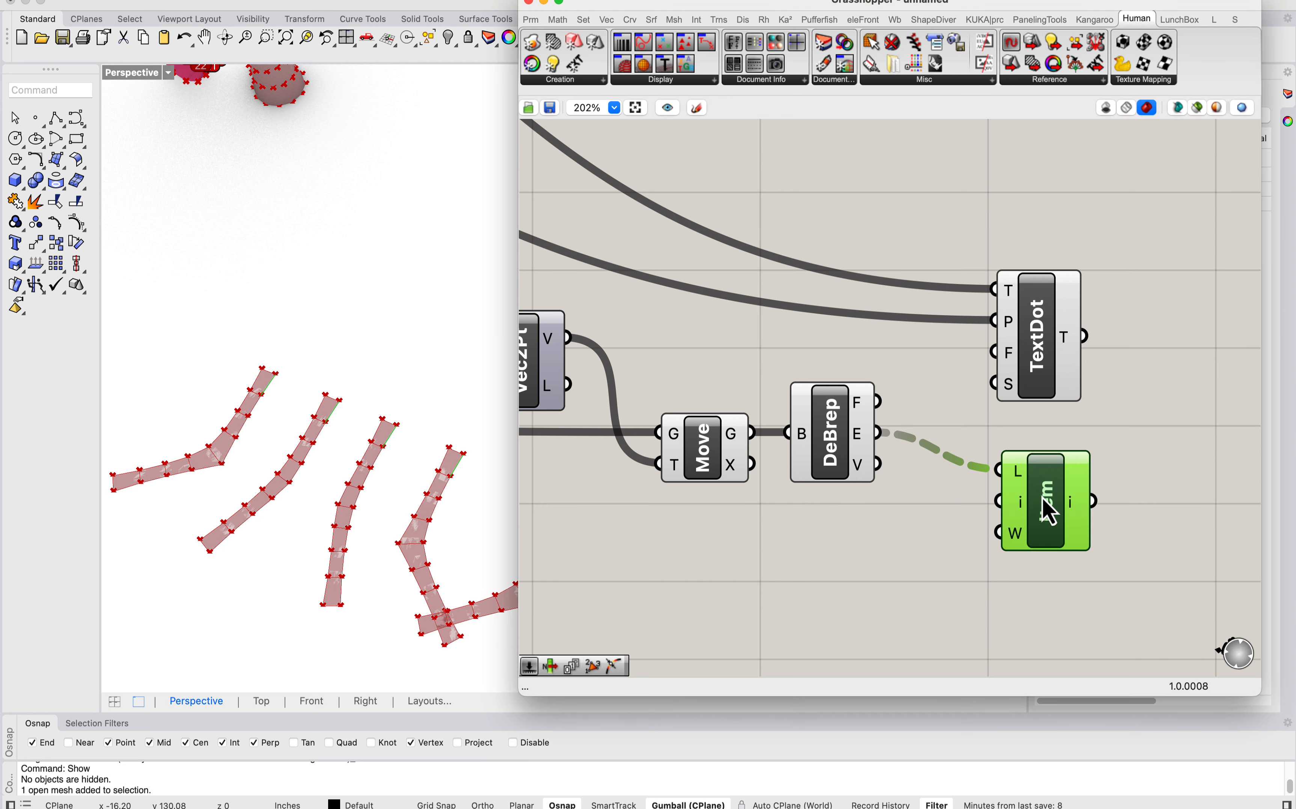
scroll(407, 441, down, 6)
scroll(242, 426, up, 9)
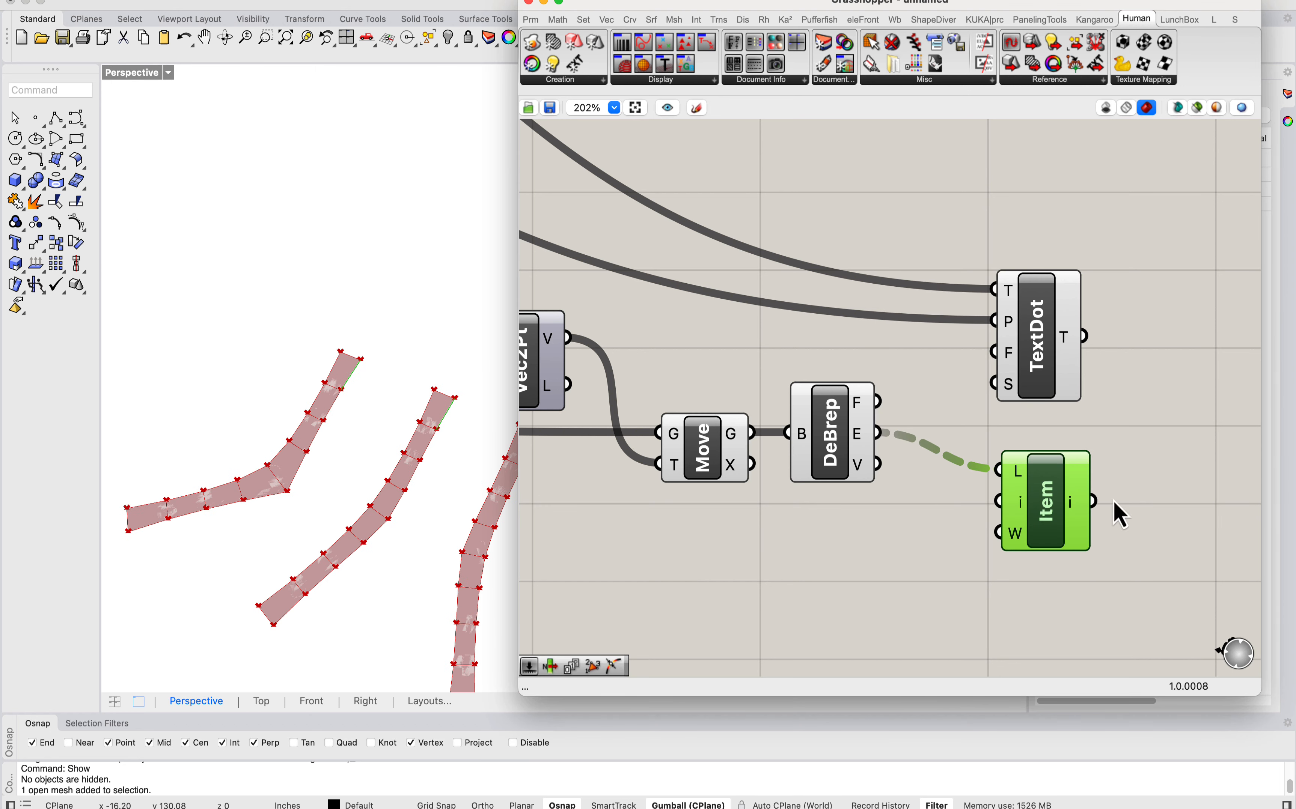
Step: Add a Point On Curve component at 0.500 and connect the List Item output to it
right_drag(1121, 514, 874, 525)
drag(819, 361, 1038, 362)
double_click(998, 508)
text(point)
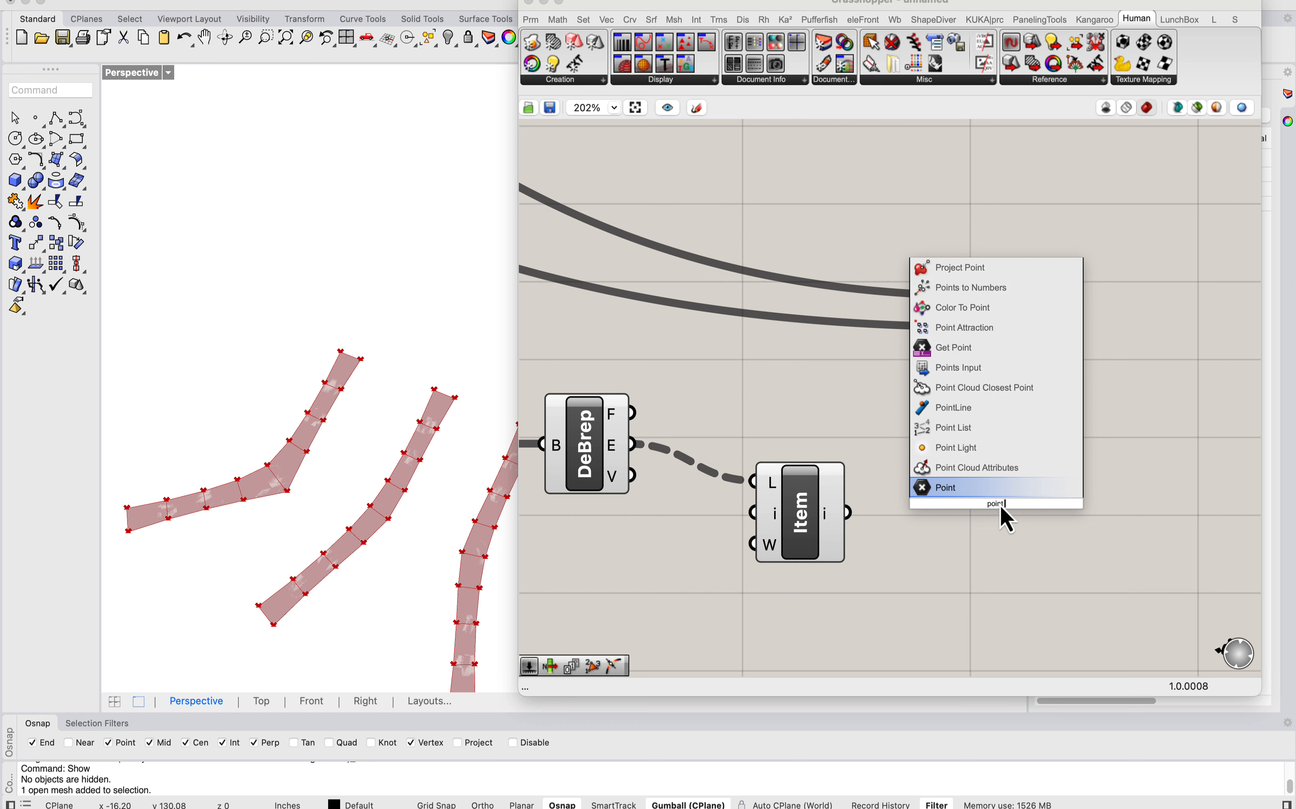
text( on curve)
key(Return)
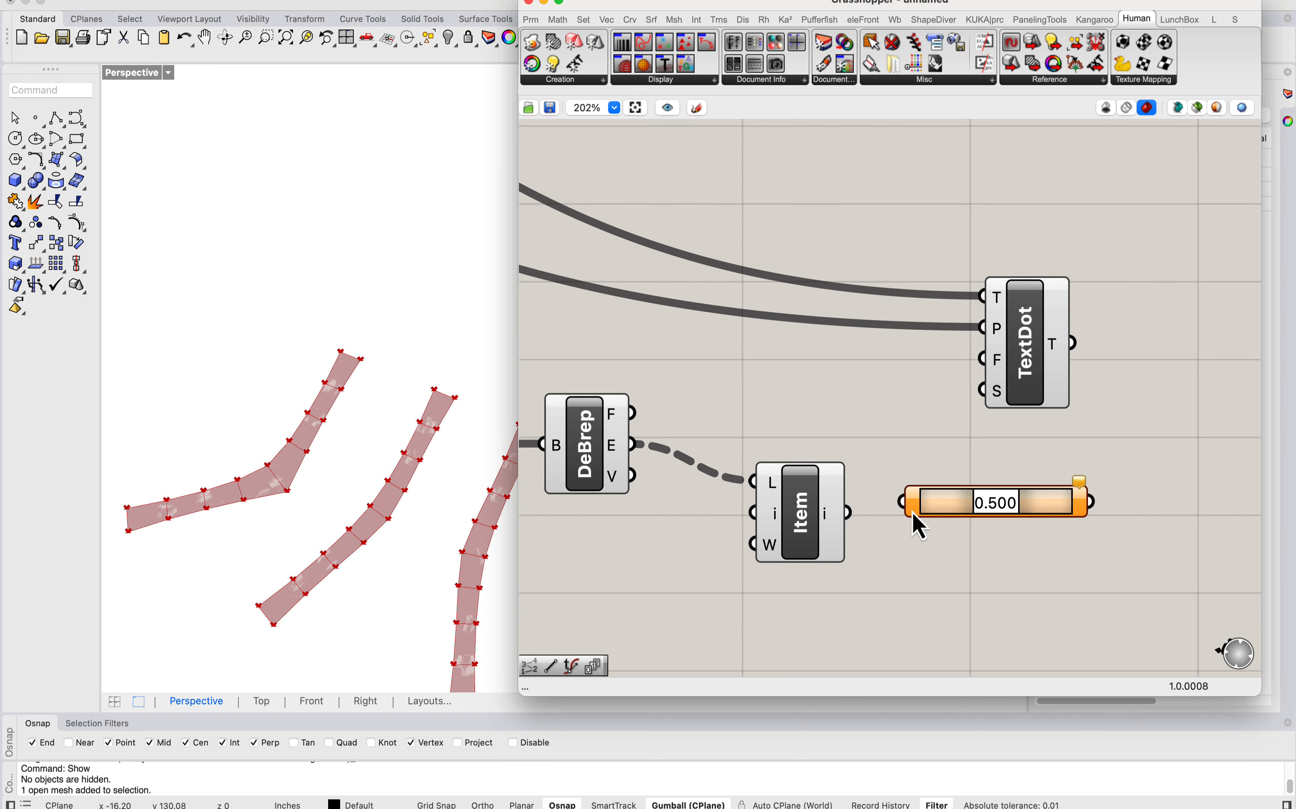
drag(848, 513, 902, 502)
Step: Connect the Point On Curve output to the duplicated TextDot's P input in place of its old source, and flatten that input
drag(1011, 396, 1177, 411)
drag(1091, 502, 1149, 341)
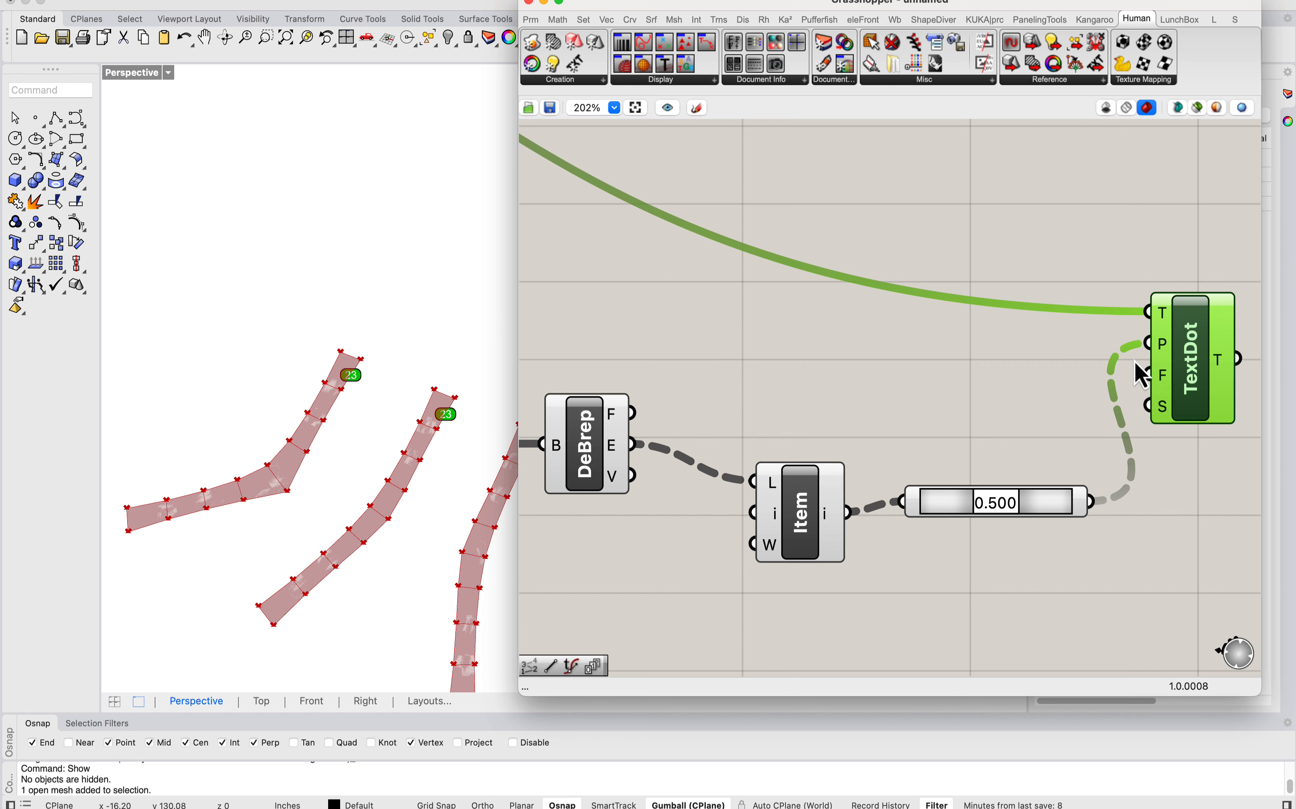
scroll(1145, 370, down, 1)
right_click(1159, 348)
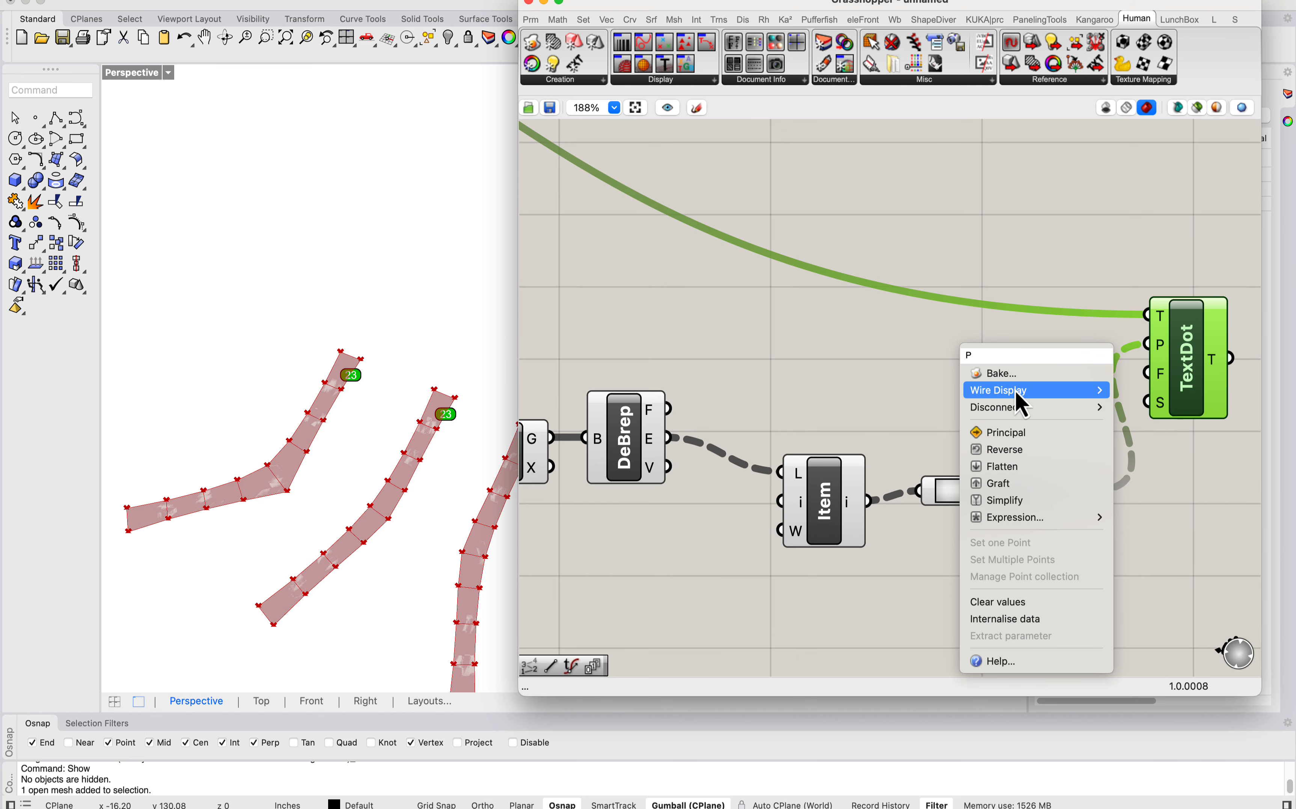
click(1006, 484)
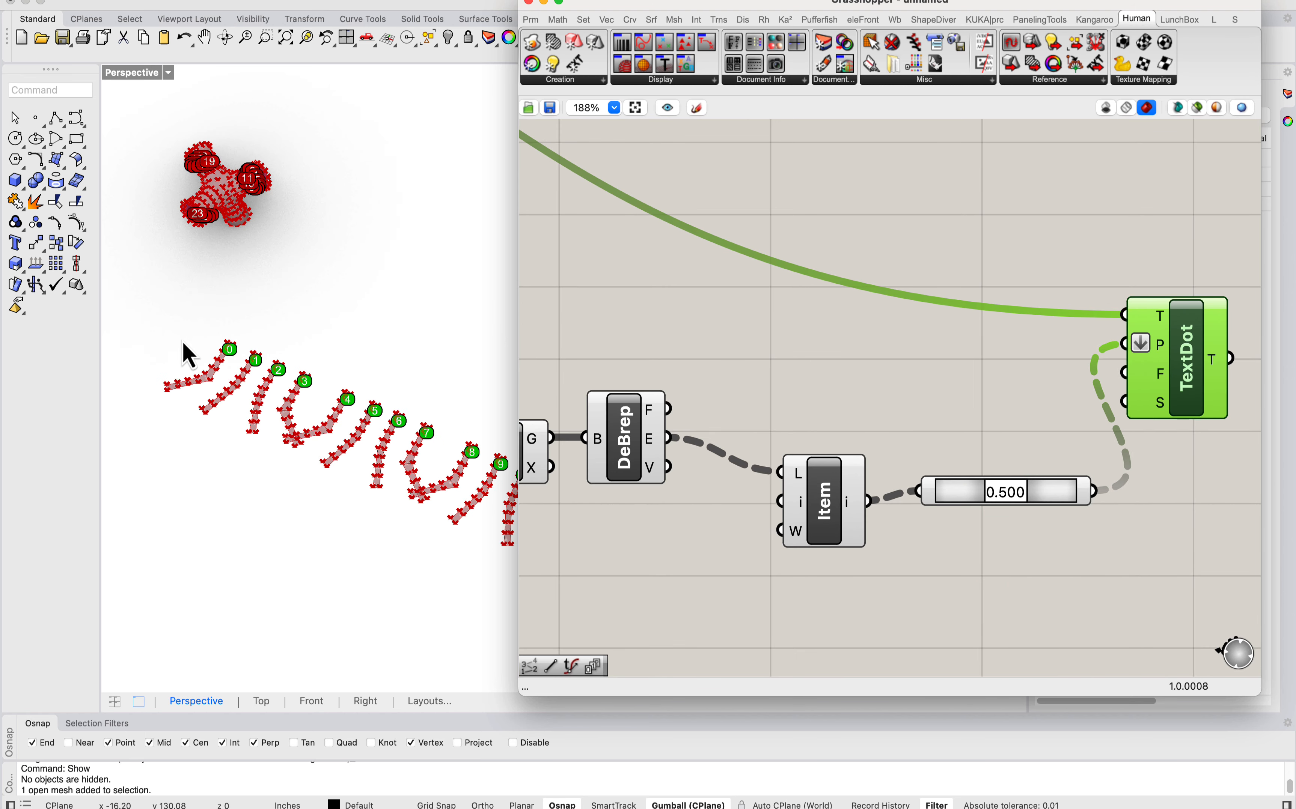
Step: Inspect the number labels on the unrolled strips and compare them with the labels on the branching mesh
right_drag(188, 356, 259, 358)
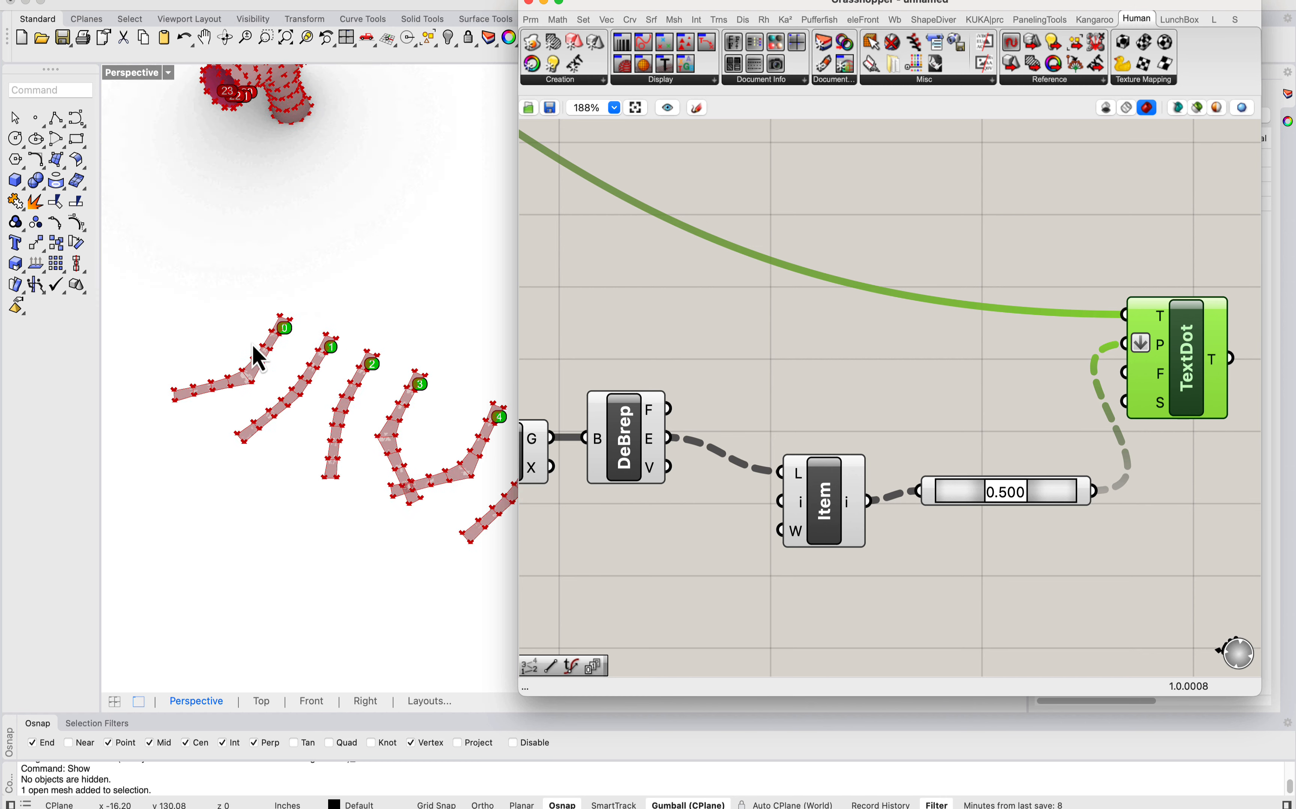
scroll(260, 358, up, 4)
click(856, 348)
scroll(856, 343, down, 3)
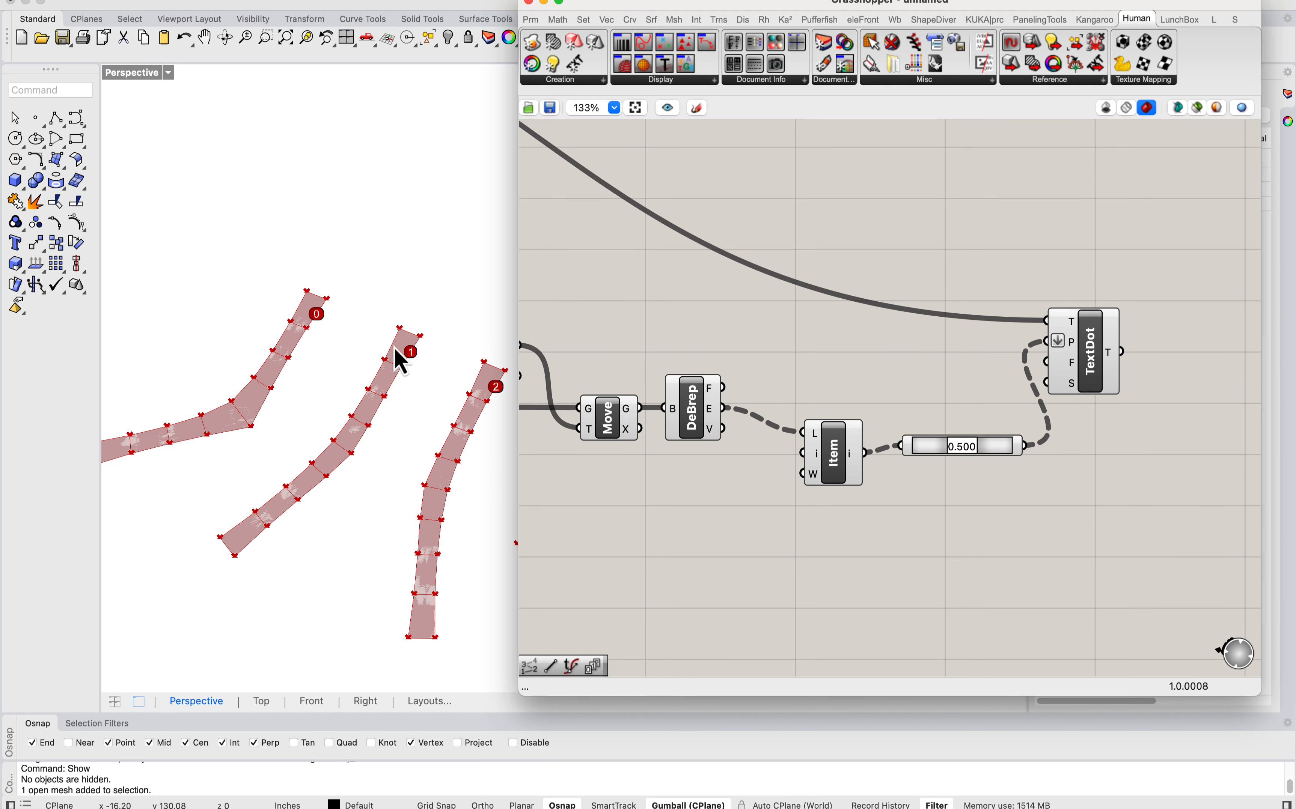
drag(1094, 368, 1125, 357)
scroll(344, 294, down, 5)
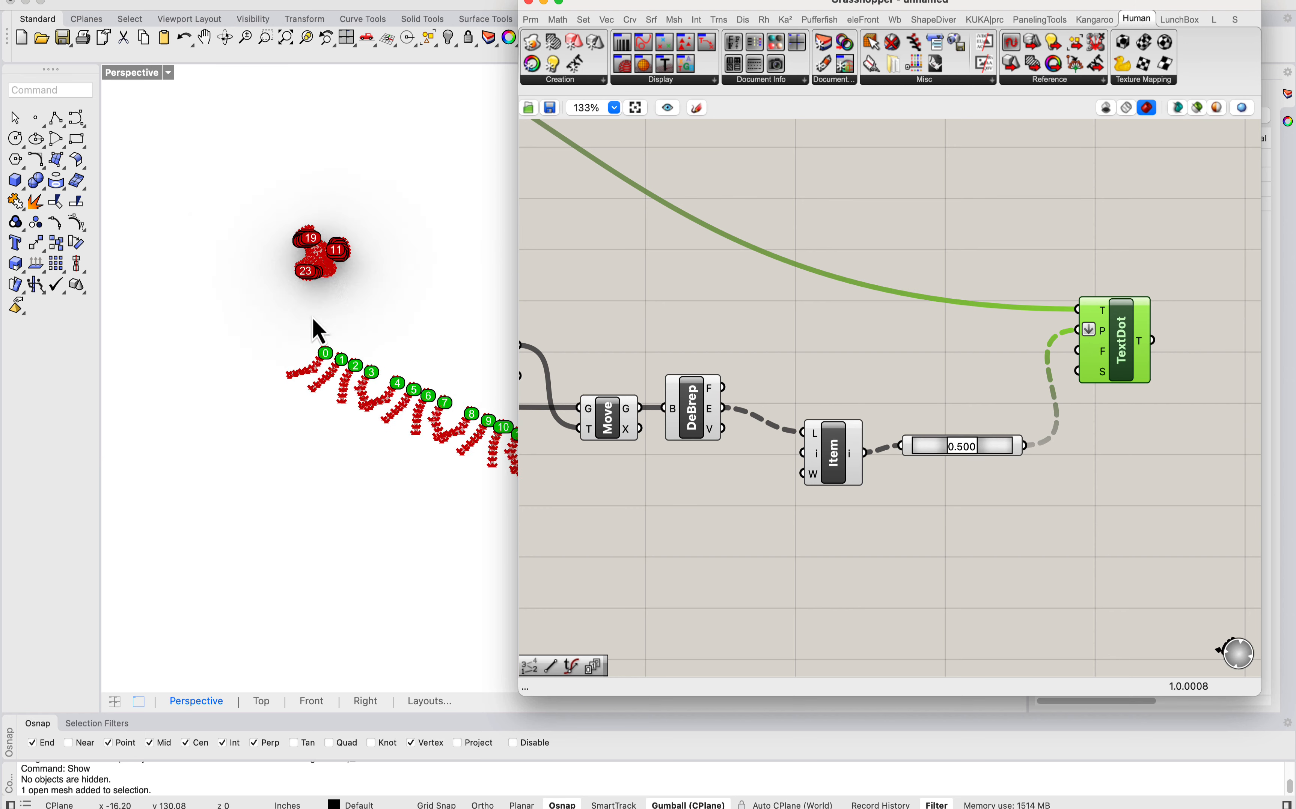
scroll(305, 338, up, 3)
right_drag(342, 369, 316, 314)
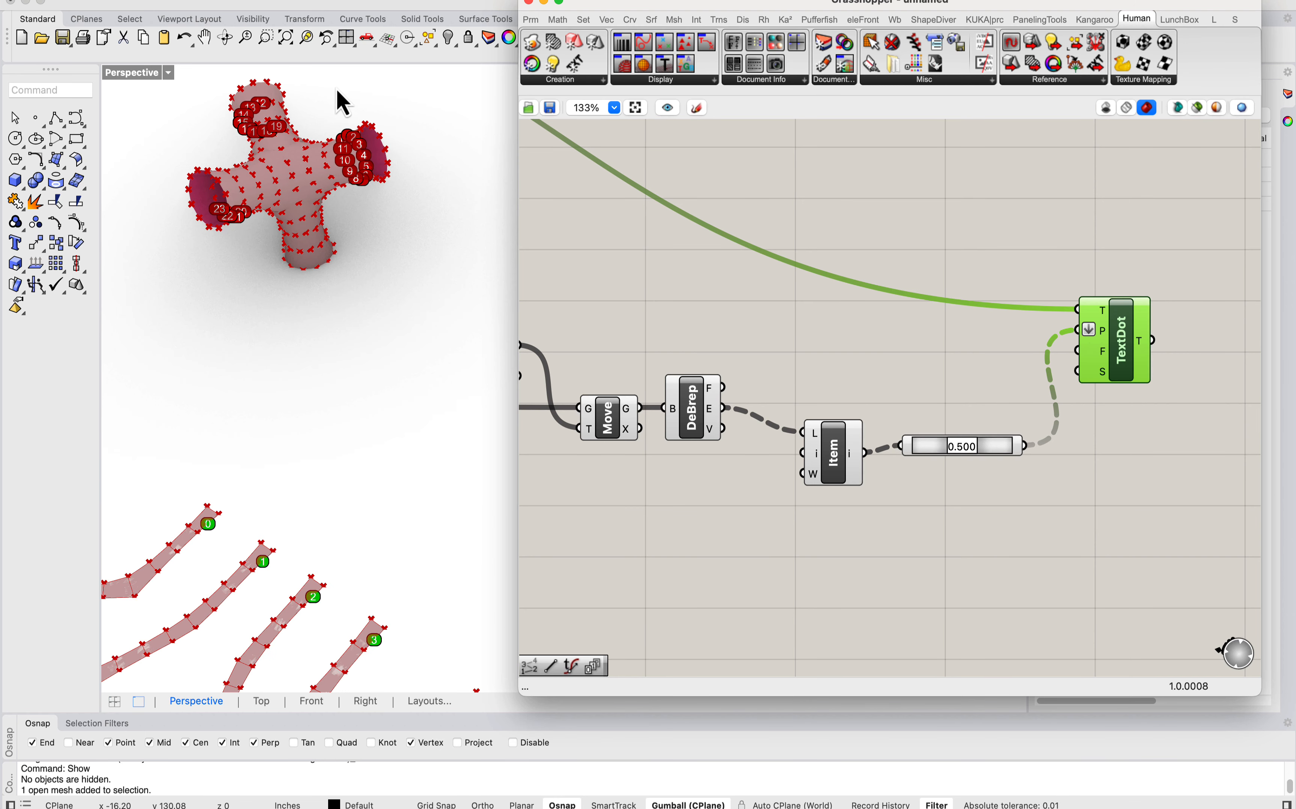
scroll(337, 90, up, 4)
scroll(350, 212, down, 4)
right_drag(349, 211, 292, 307)
scroll(240, 261, down, 3)
scroll(278, 185, down, 3)
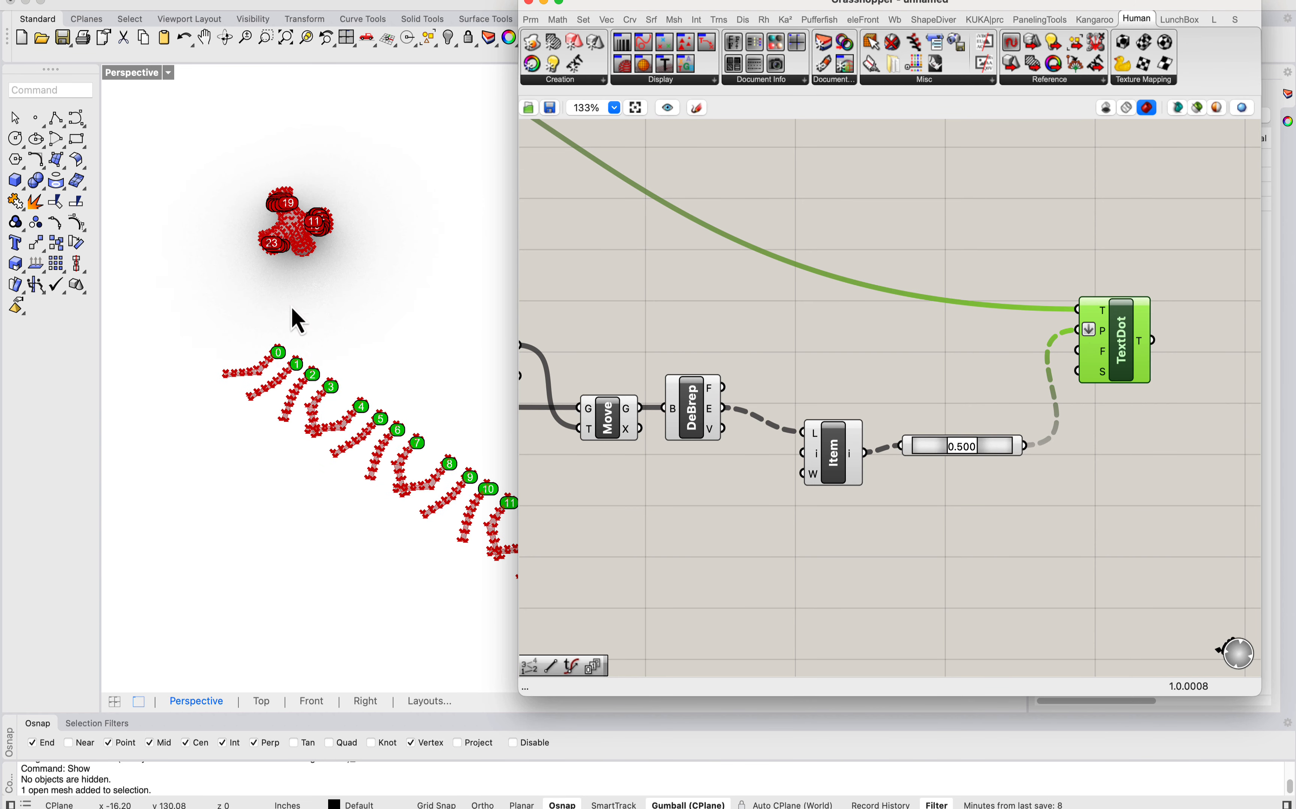
Step: Move List Item closer to Deconstruct Brep and line up Point On Curve with it
click(703, 351)
scroll(712, 358, down, 1)
drag(827, 459, 794, 429)
drag(990, 438, 988, 437)
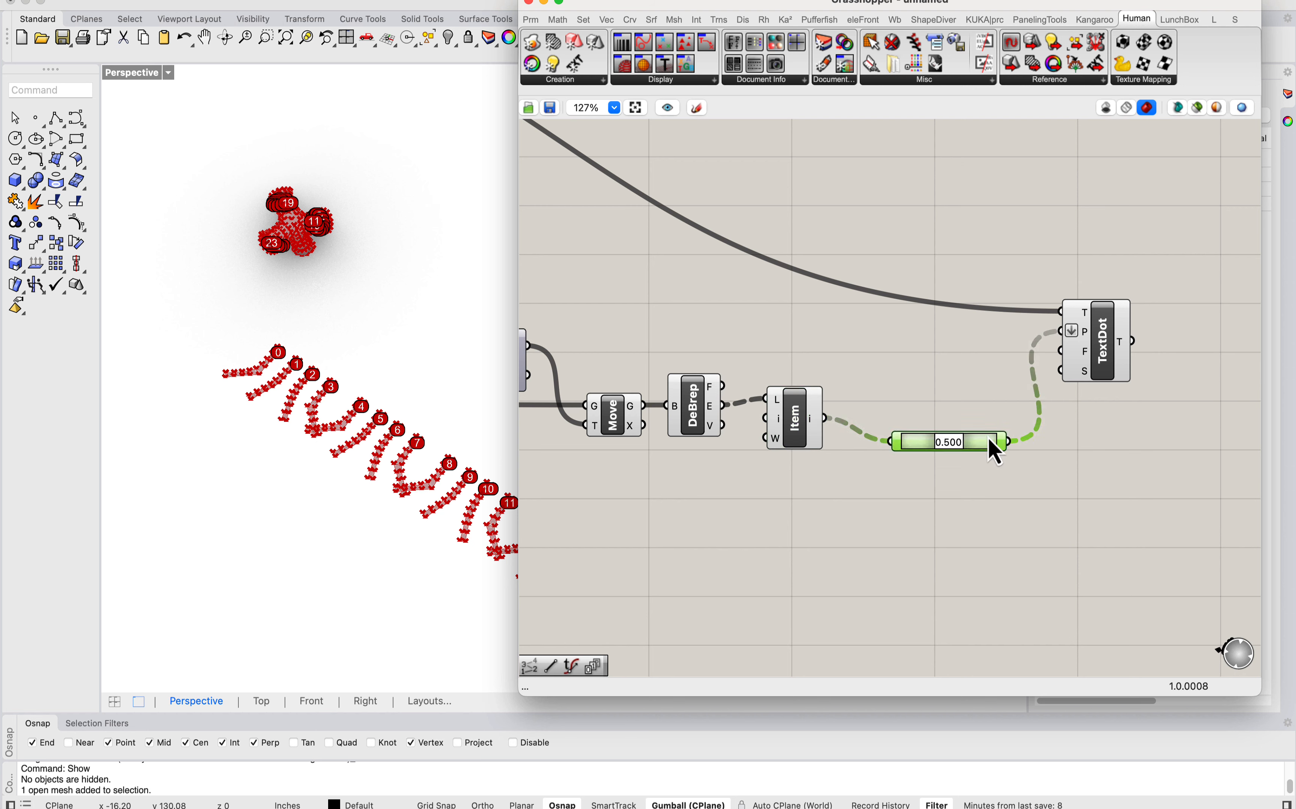
click(1127, 362)
Step: Add a Surface parameter below Deconstruct Brep and connect Move's G output to it
scroll(803, 340, left, 10)
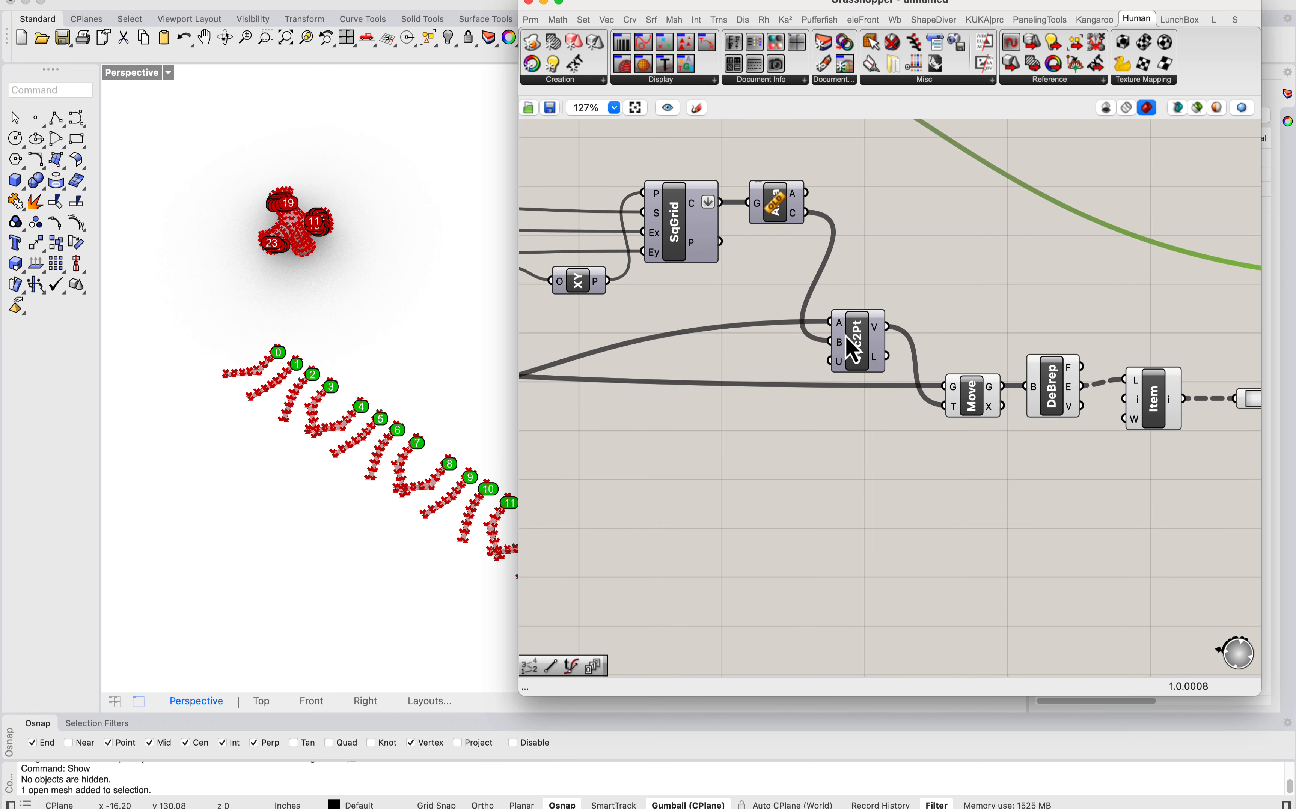
scroll(854, 348, left, 3)
scroll(723, 327, right, 10)
click(711, 408)
double_click(813, 518)
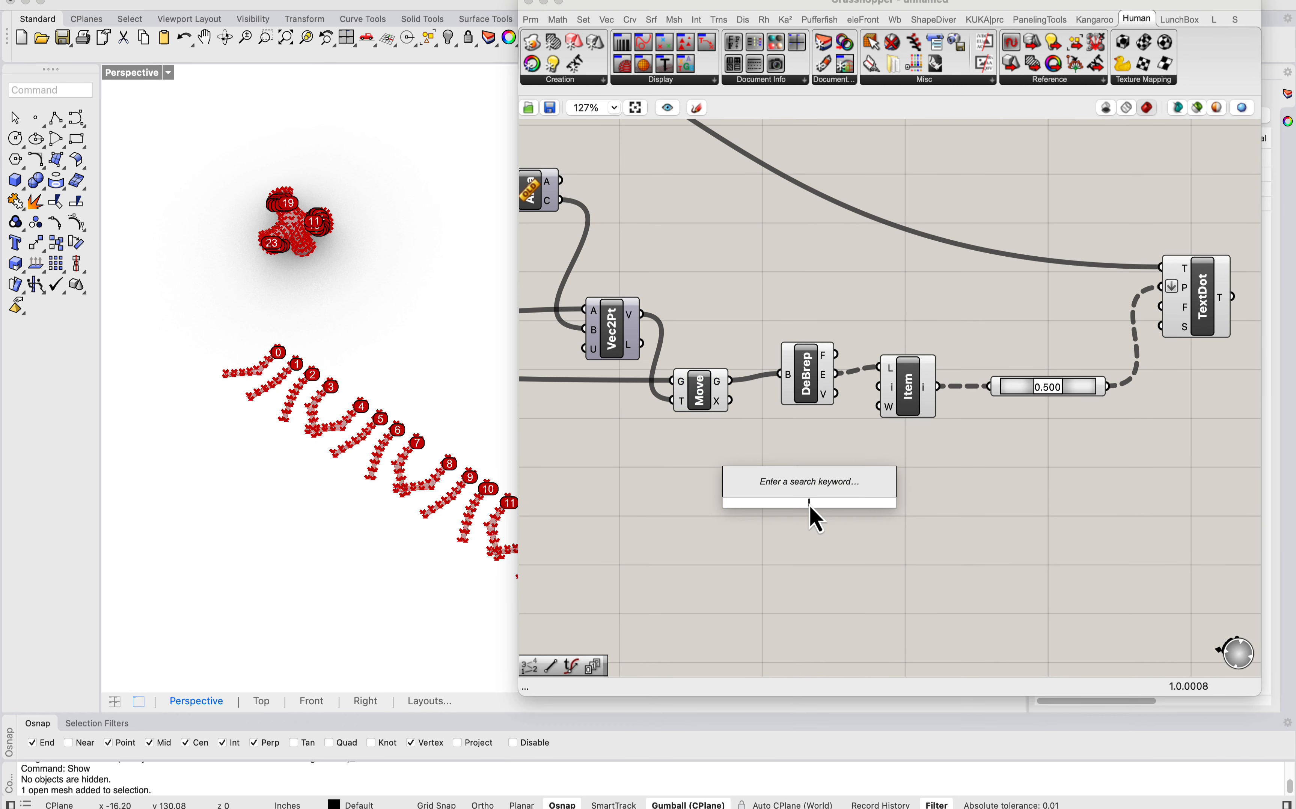
text(surface)
click(795, 440)
drag(730, 381, 824, 591)
scroll(963, 417, down, 5)
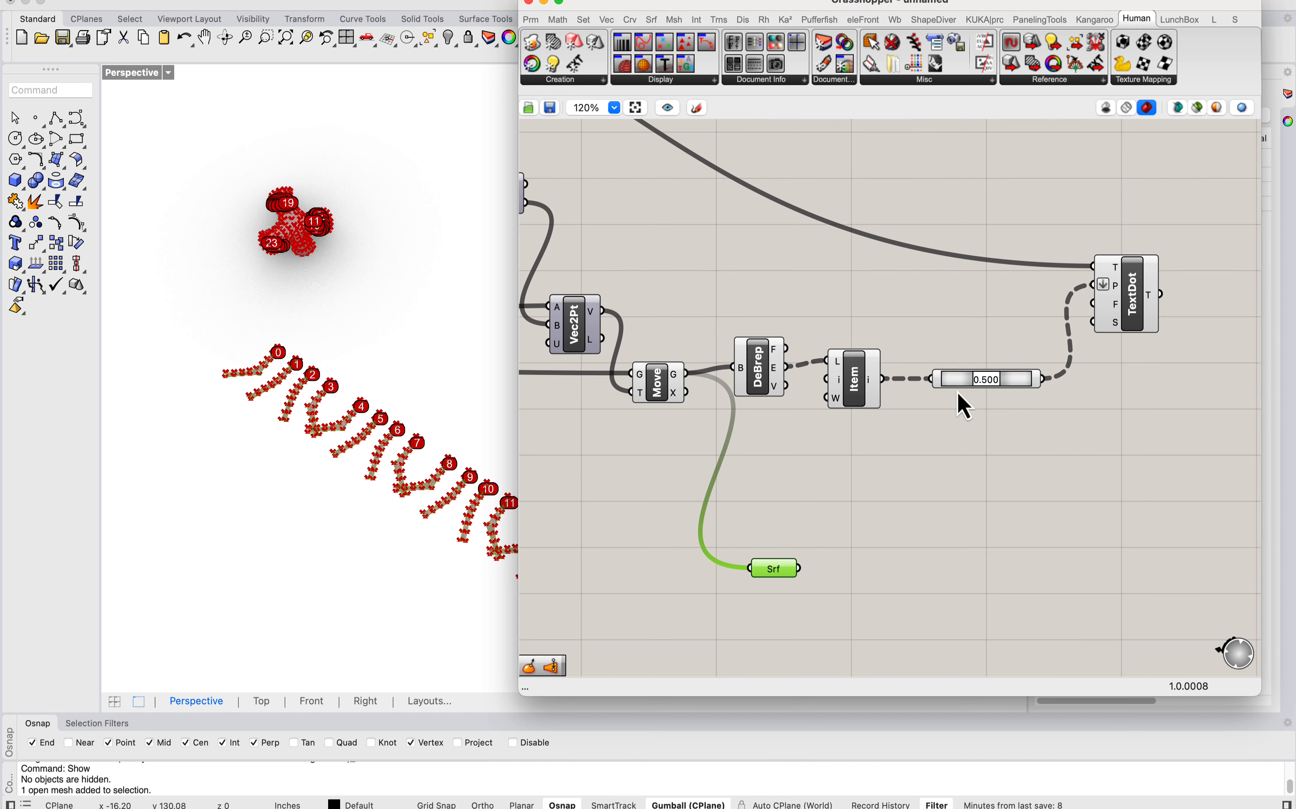
Step: Turn off the preview of the components from SqGrid through Point On Curve and both TextDots, leaving the Surface parameter's preview on
drag(1137, 431, 627, 156)
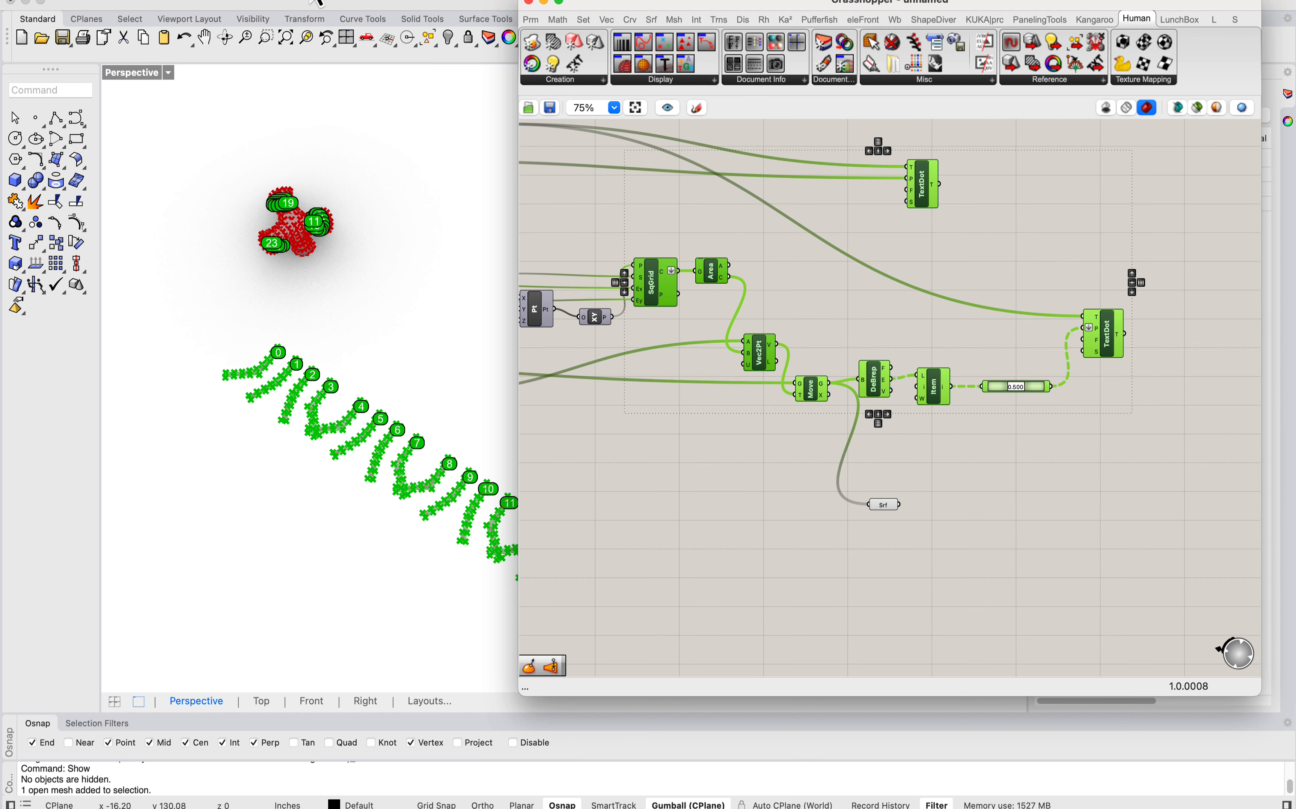
click(278, 2)
click(325, 190)
click(591, 198)
right_drag(343, 355, 334, 333)
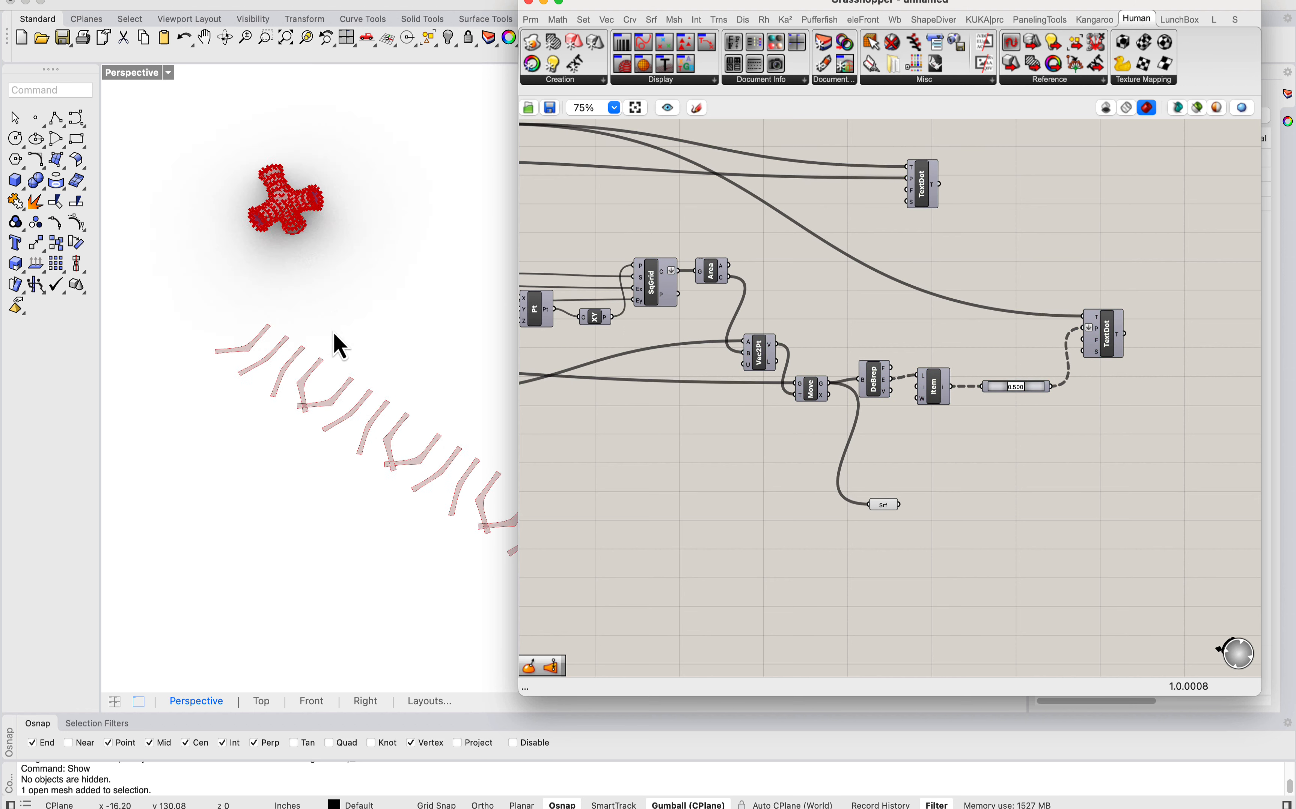
Step: Add a List Item next to the Surface parameter and connect the Surface output to its L input
scroll(334, 333, up, 5)
click(881, 505)
click(983, 511)
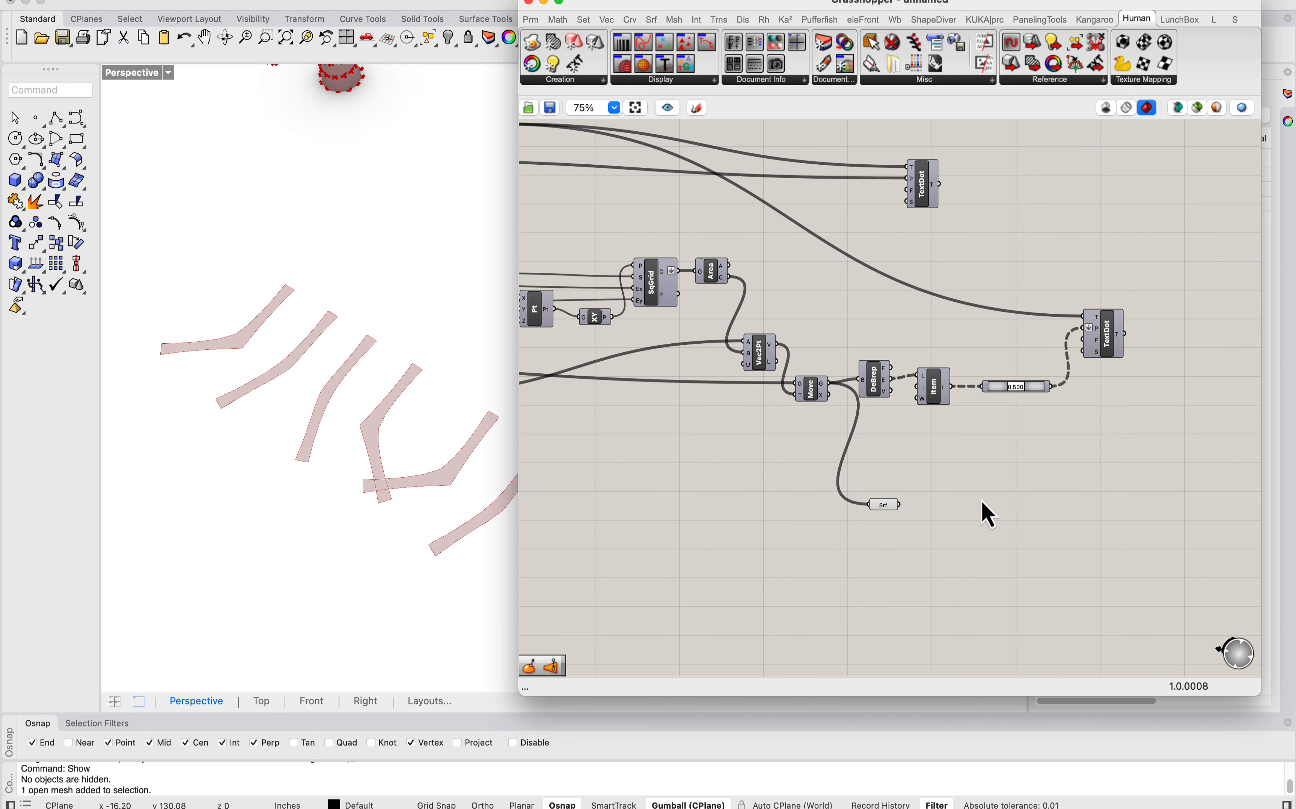
double_click(983, 511)
text(list)
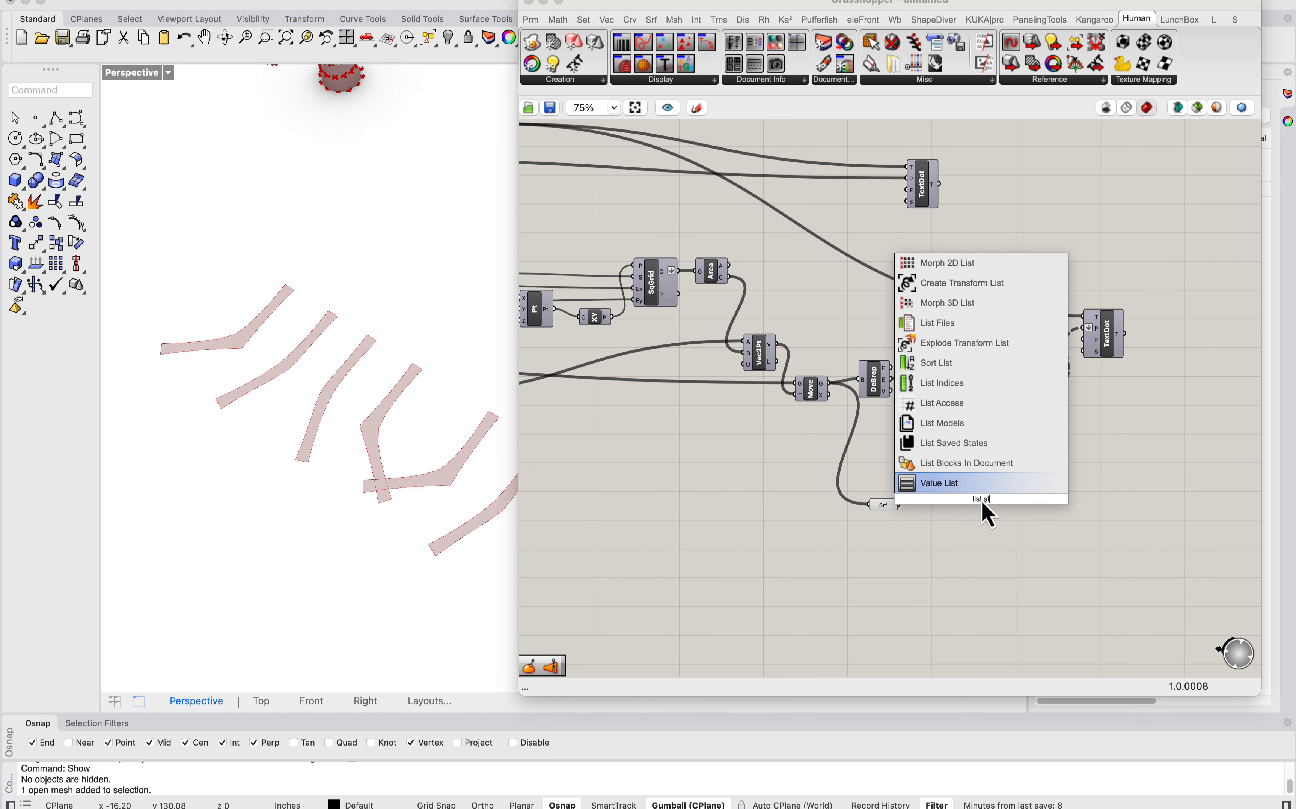
text( item)
key(Return)
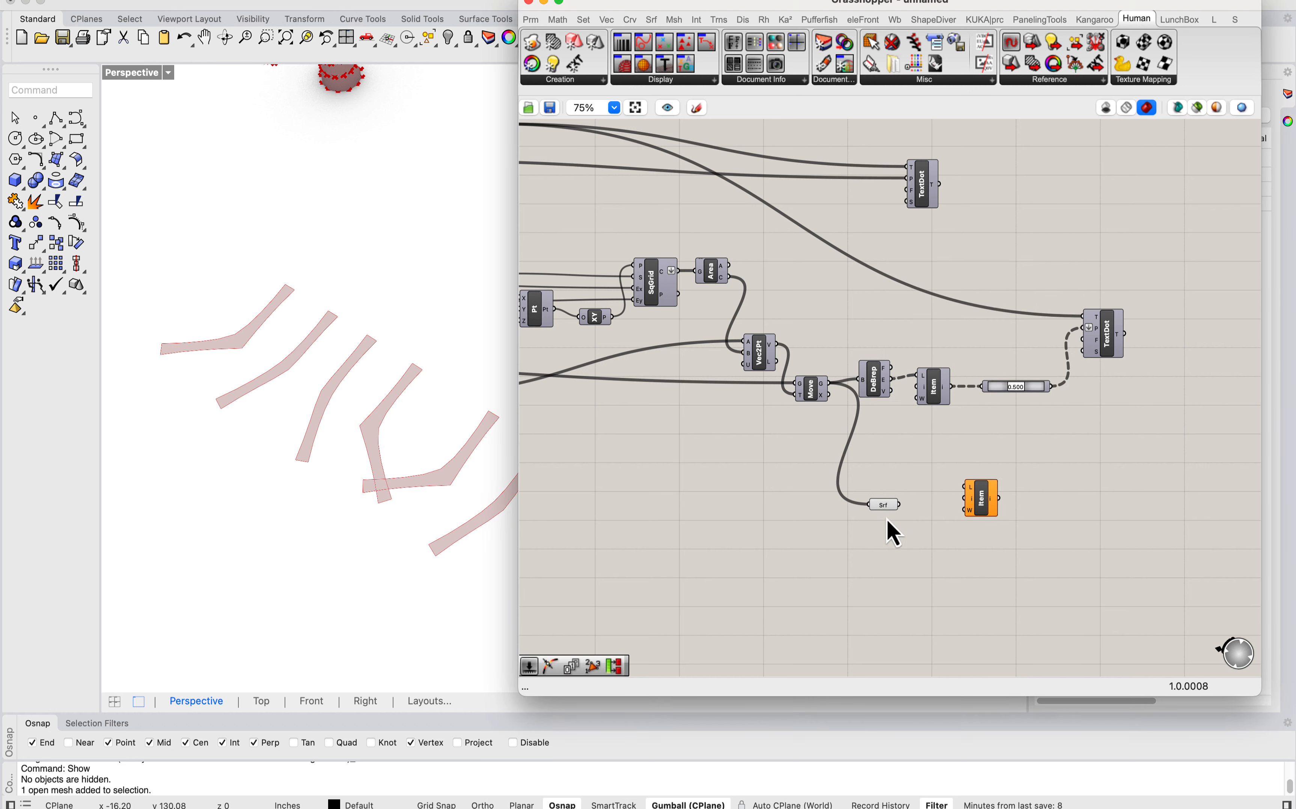
drag(901, 505, 956, 520)
Step: Switch from the Perspective to the Top viewport and move the Grasshopper window aside to uncover the strips
scroll(335, 316, down, 6)
right_drag(336, 316, 320, 424)
scroll(320, 424, up, 7)
scroll(324, 436, up, 4)
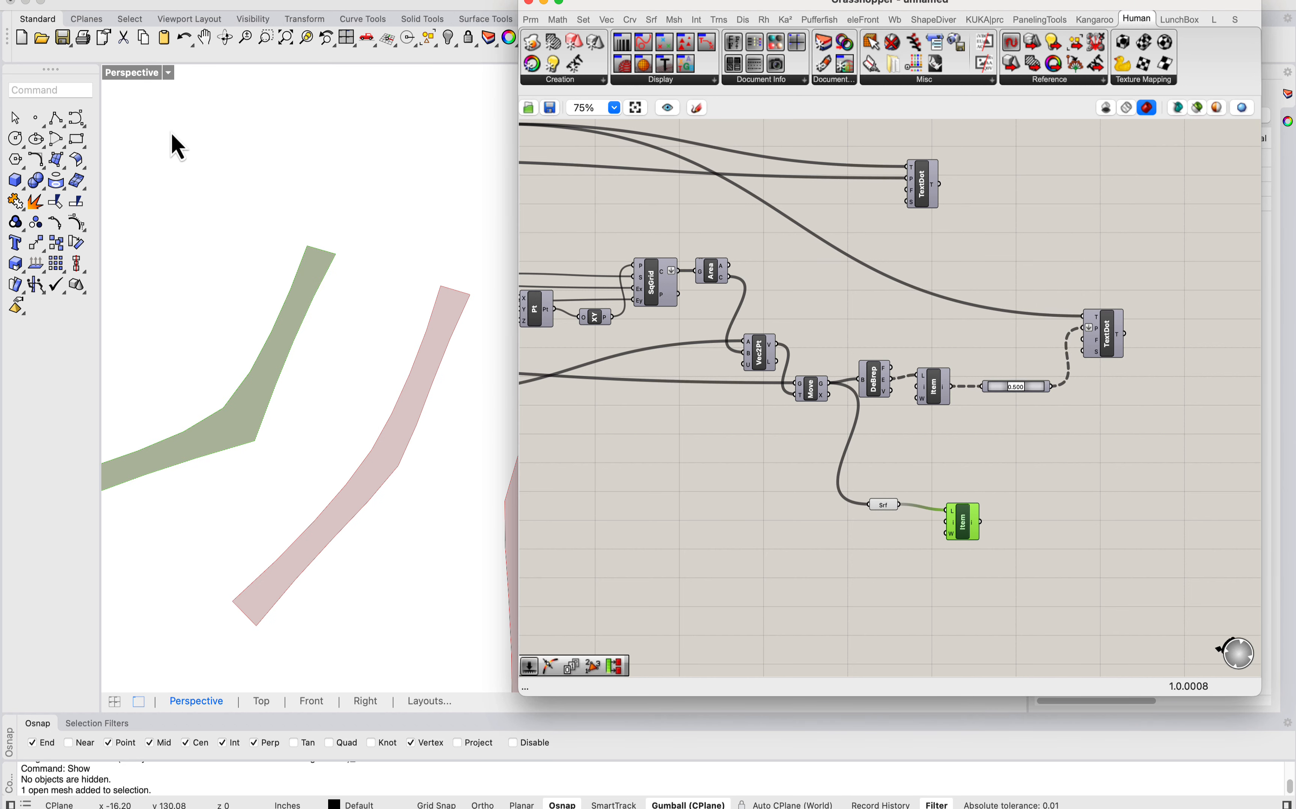
double_click(131, 81)
double_click(122, 75)
drag(621, 6, 962, 12)
scroll(493, 332, down, 5)
scroll(497, 333, up, 7)
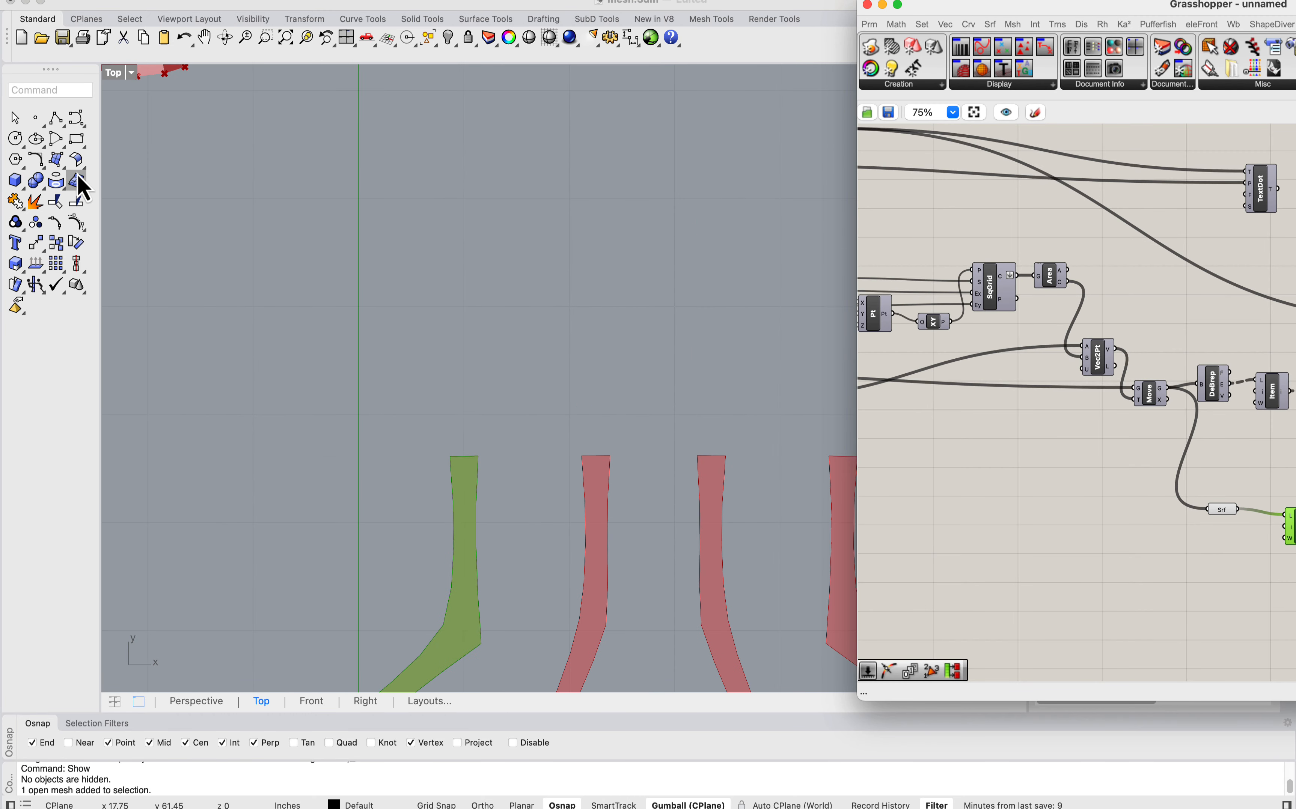
Step: Draw a single-segment vertical polyline in the empty area above the first unrolled strips
click(62, 112)
scroll(518, 297, up, 4)
click(530, 385)
shift+click(537, 154)
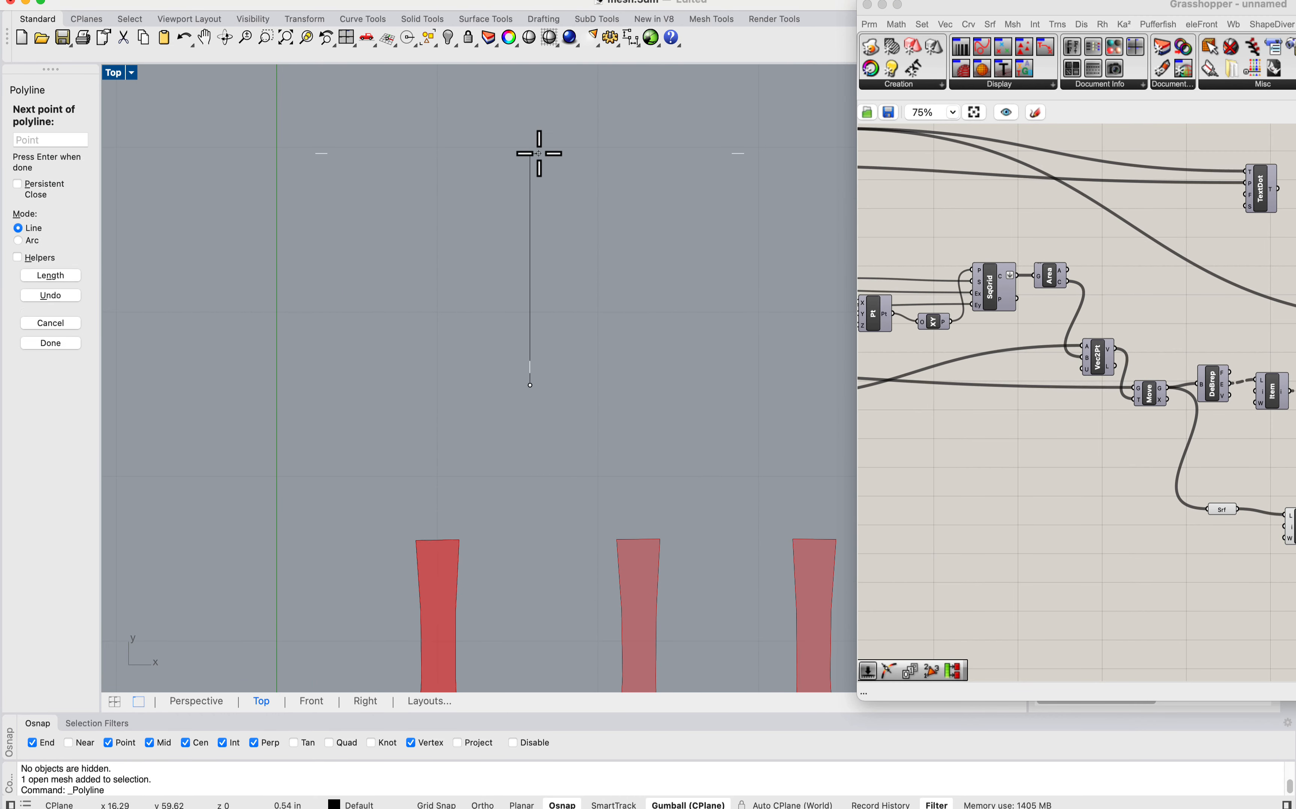
key(Return)
right_drag(563, 242, 531, 346)
scroll(534, 283, up, 6)
Step: Turn on the Near object snap, draw a small upright rectangle from a corner on the vertical line, and shift it slightly up
click(77, 140)
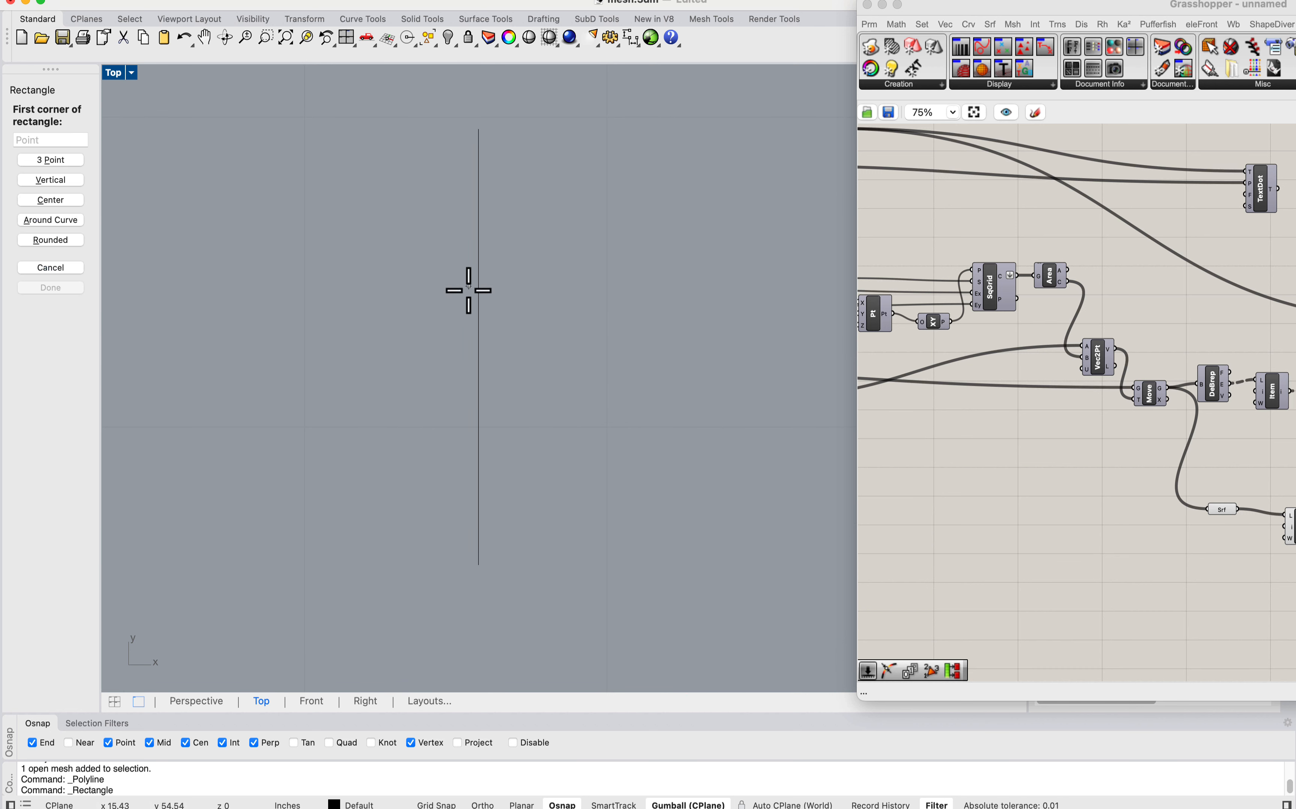
click(452, 311)
key(Escape)
key(Return)
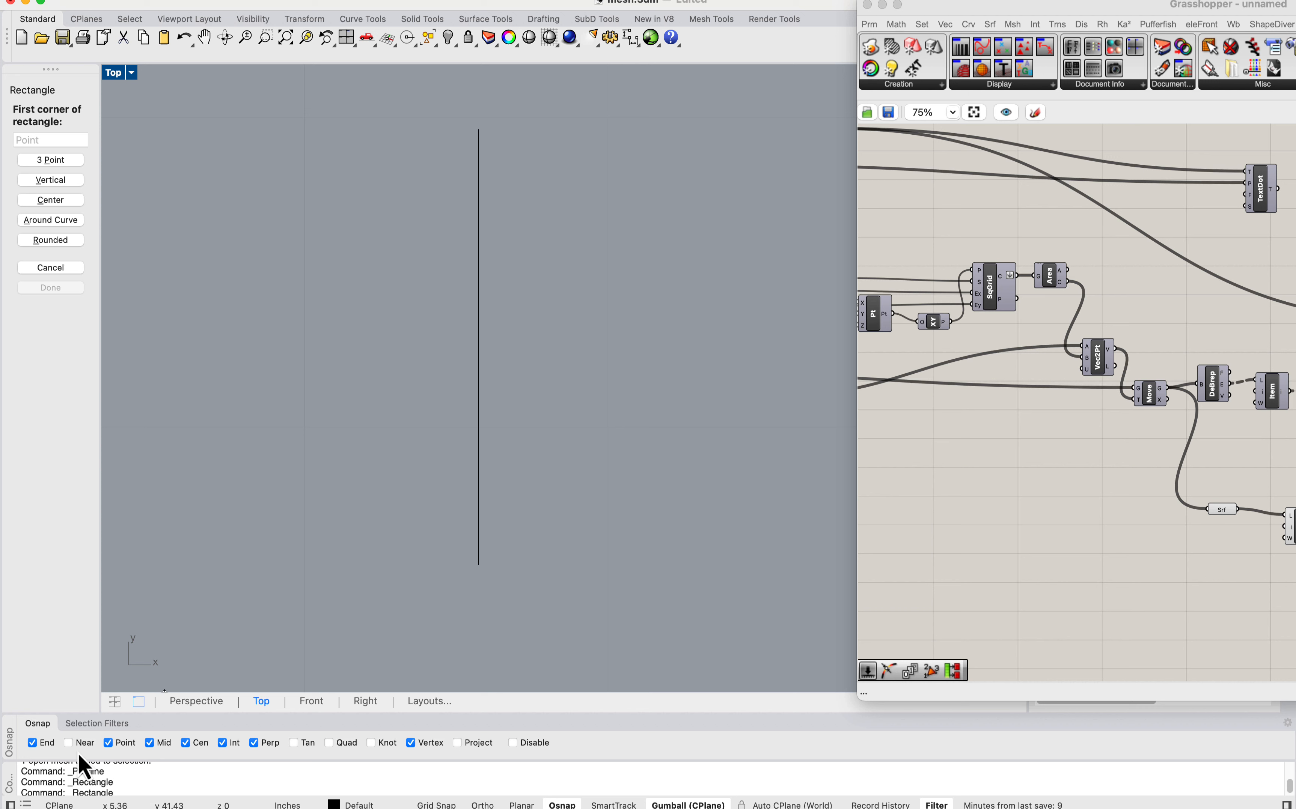
click(478, 401)
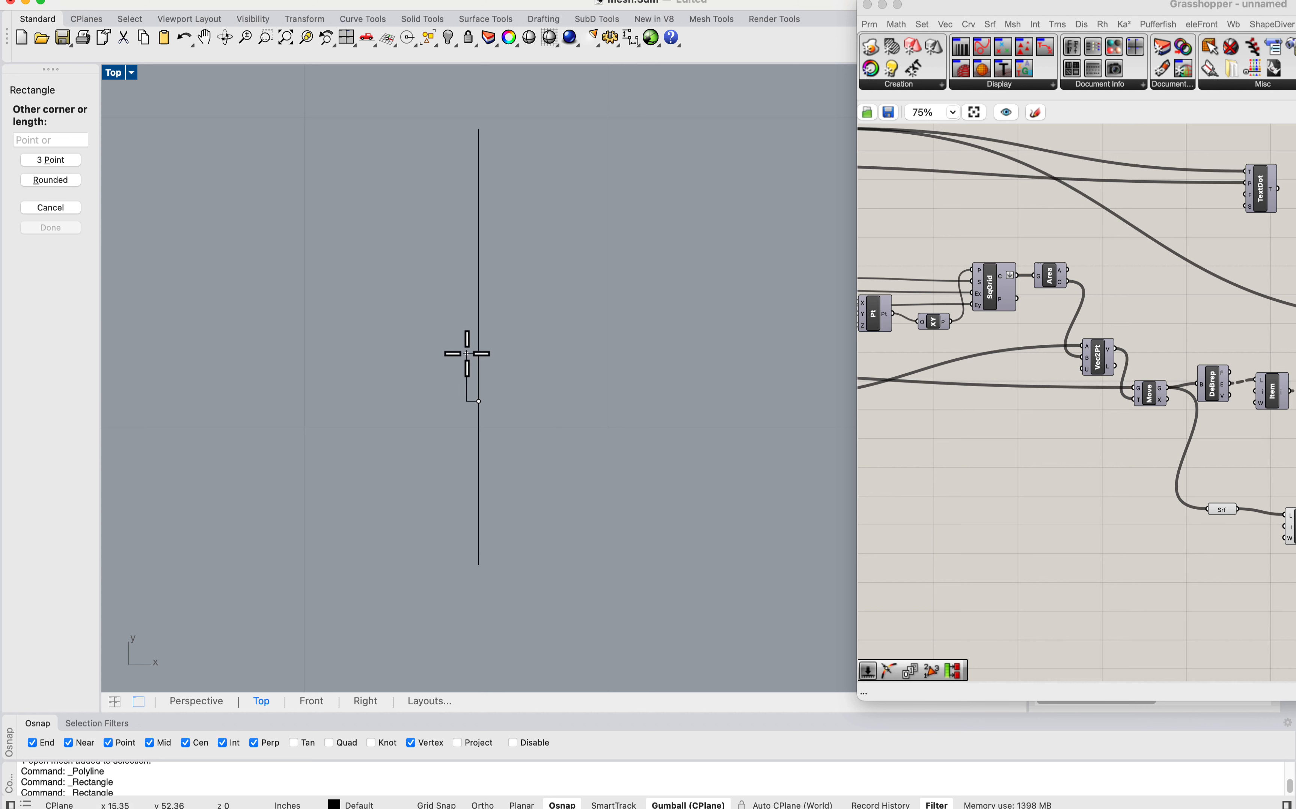
click(453, 324)
click(464, 325)
drag(466, 308, 463, 254)
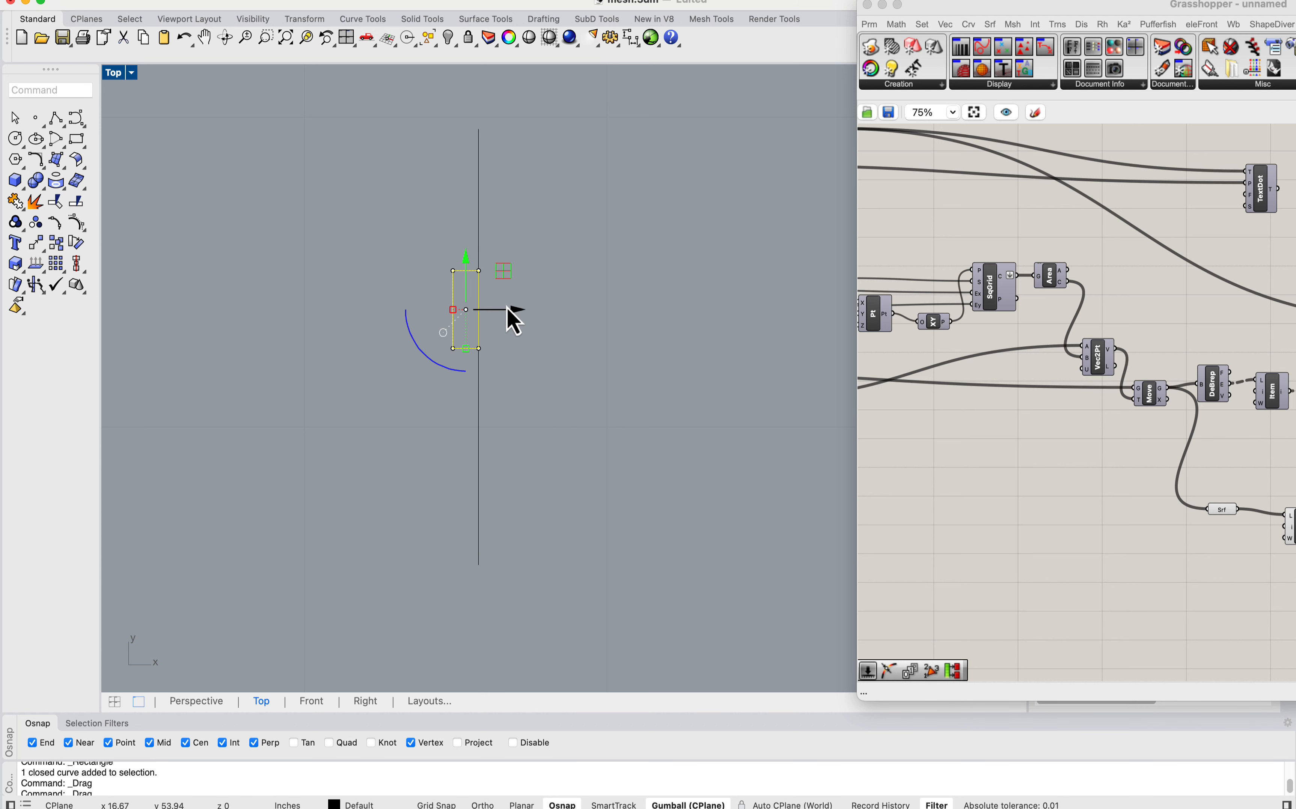
Step: Mirror the rectangle across its edge facing away from the line and delete the original, leaving a gap to the line
text(Mirror)
key(Return)
click(461, 274)
click(462, 226)
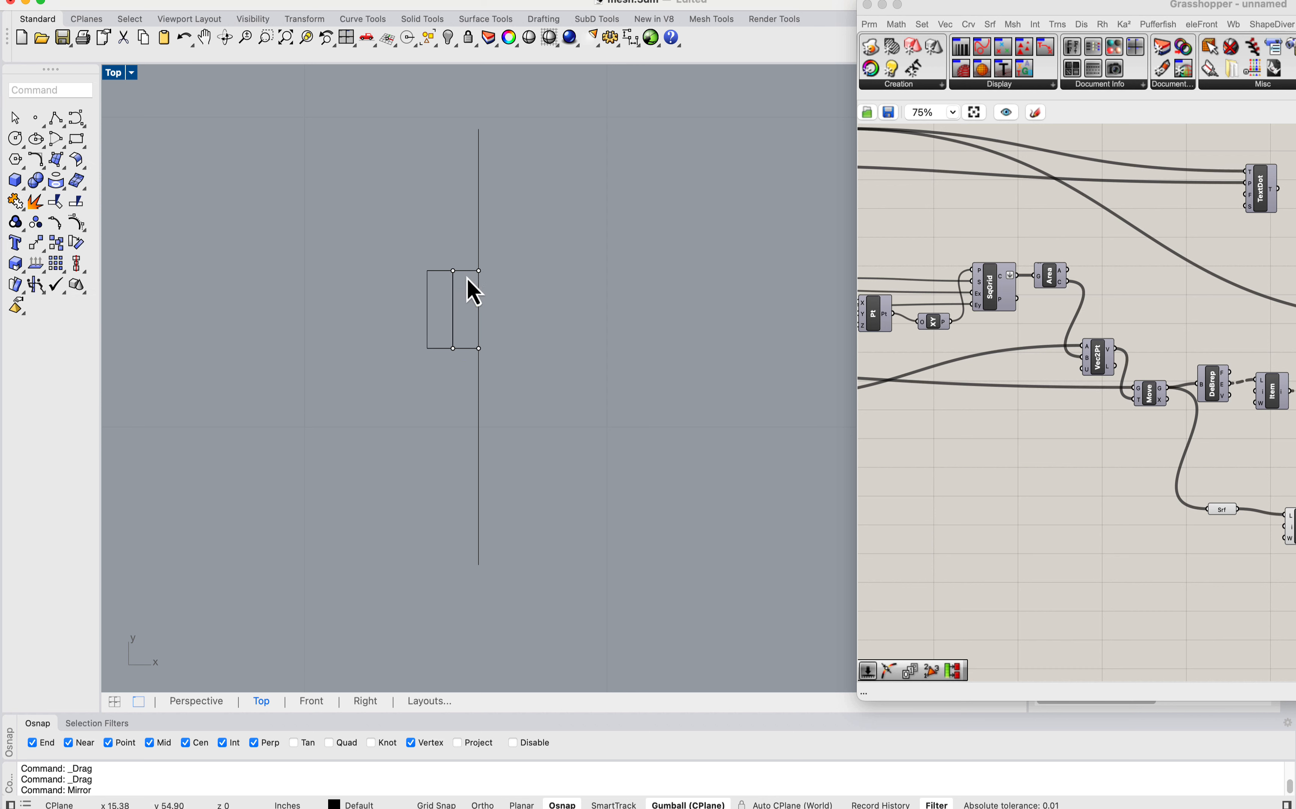
key(Delete)
Step: Mirror the vertical line and its rectangle across a vertical axis to the right of the line
scroll(472, 272, down, 8)
drag(514, 332, 404, 268)
scroll(518, 272, up, 4)
text(m)
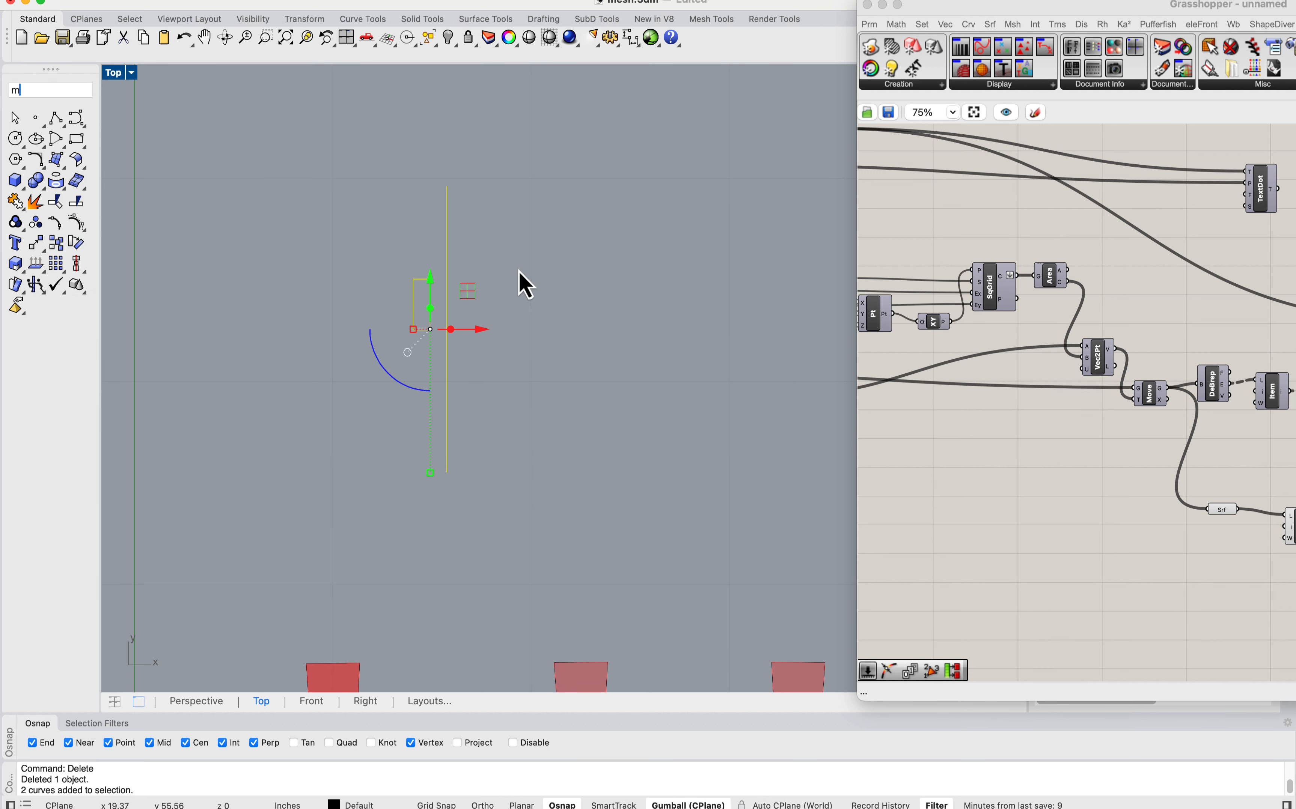
text(and: Mirror)
key(Return)
click(514, 318)
click(507, 166)
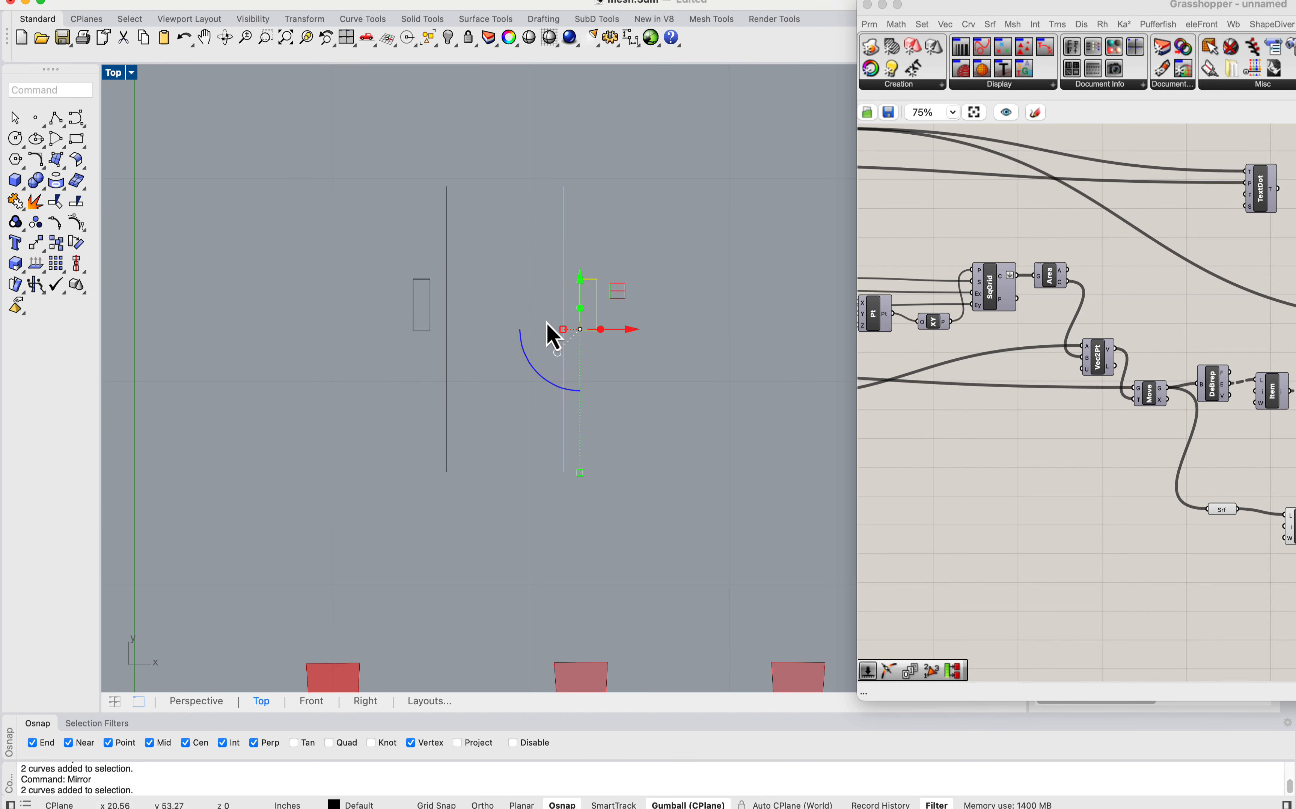
Step: Move the mirrored pair until the two lines almost touch and draw a horizontal rectangle bridging both slots
scroll(585, 313, up, 3)
drag(633, 339, 456, 342)
click(416, 305)
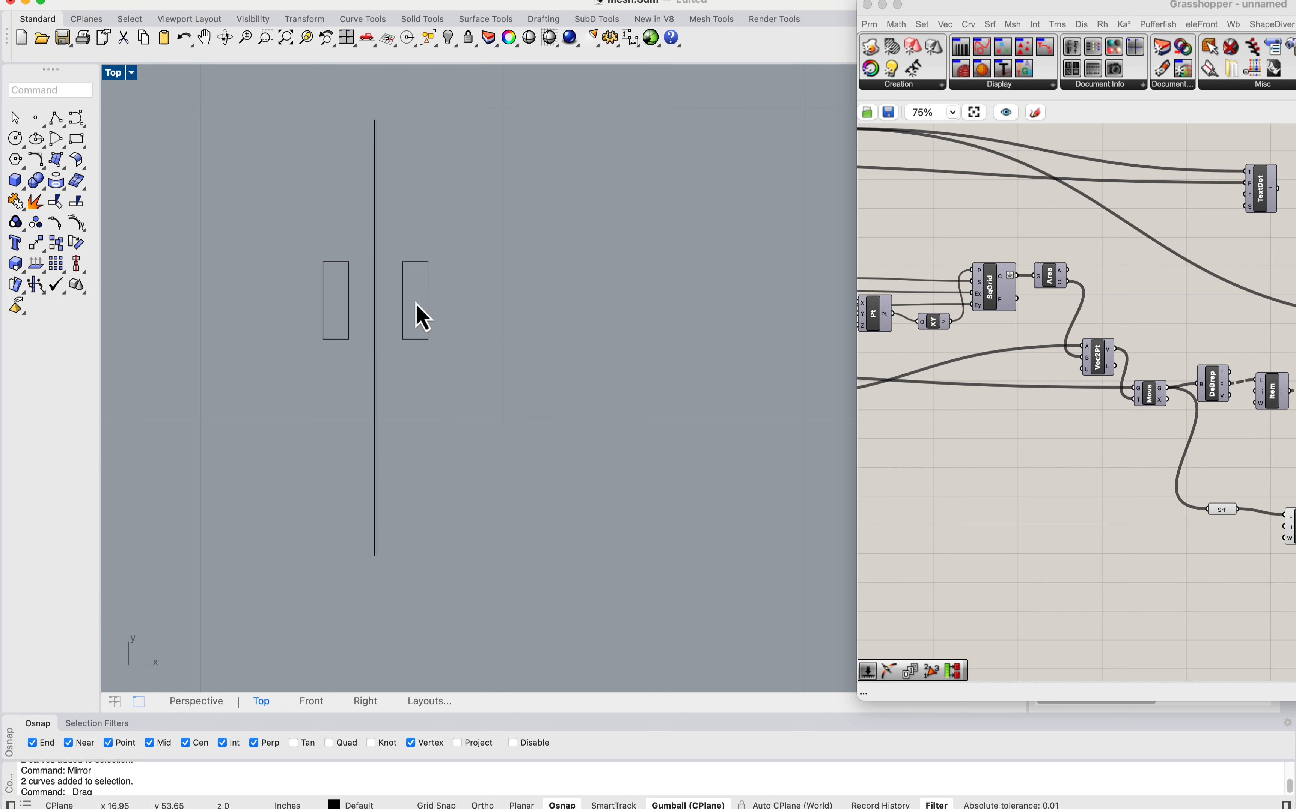
click(76, 139)
click(337, 315)
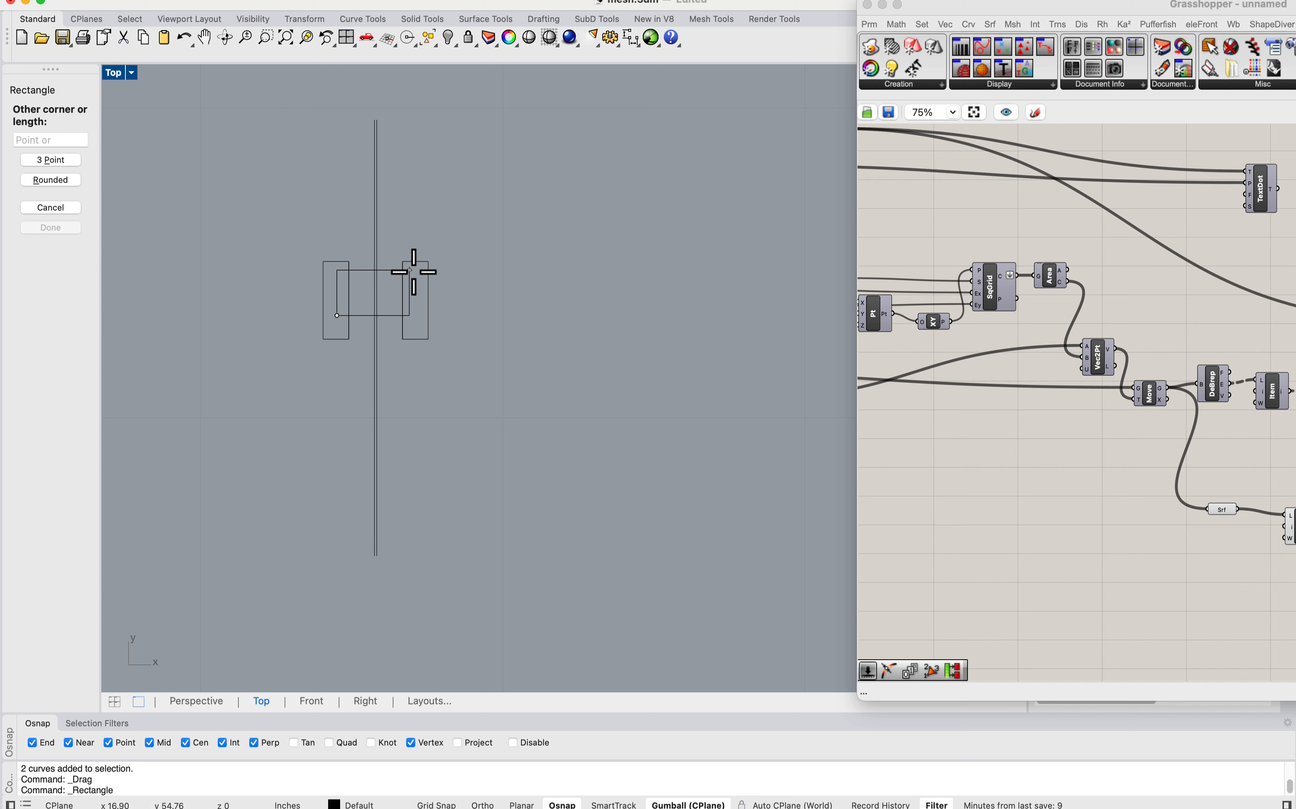
click(419, 287)
scroll(369, 292, up, 2)
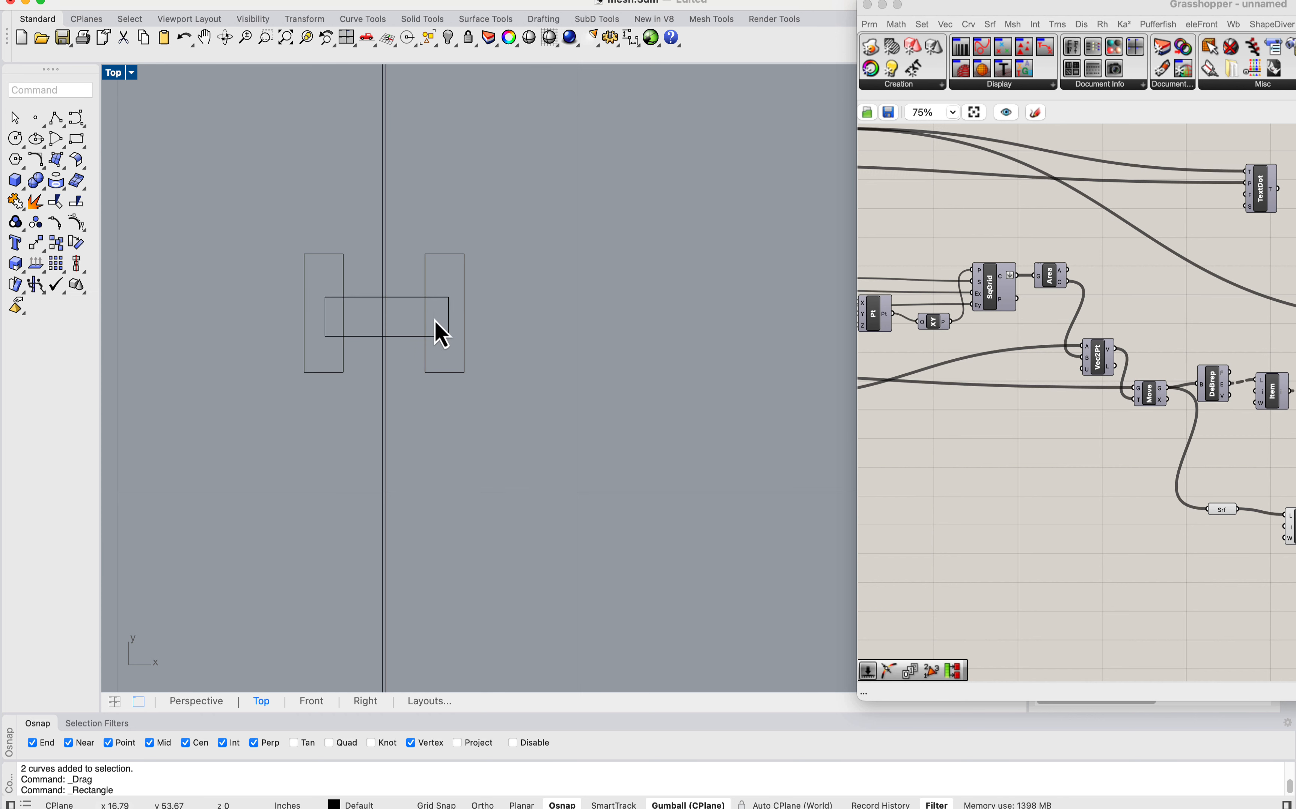
Step: Delete the horizontal rectangle that bridges the two slots
scroll(441, 334, down, 3)
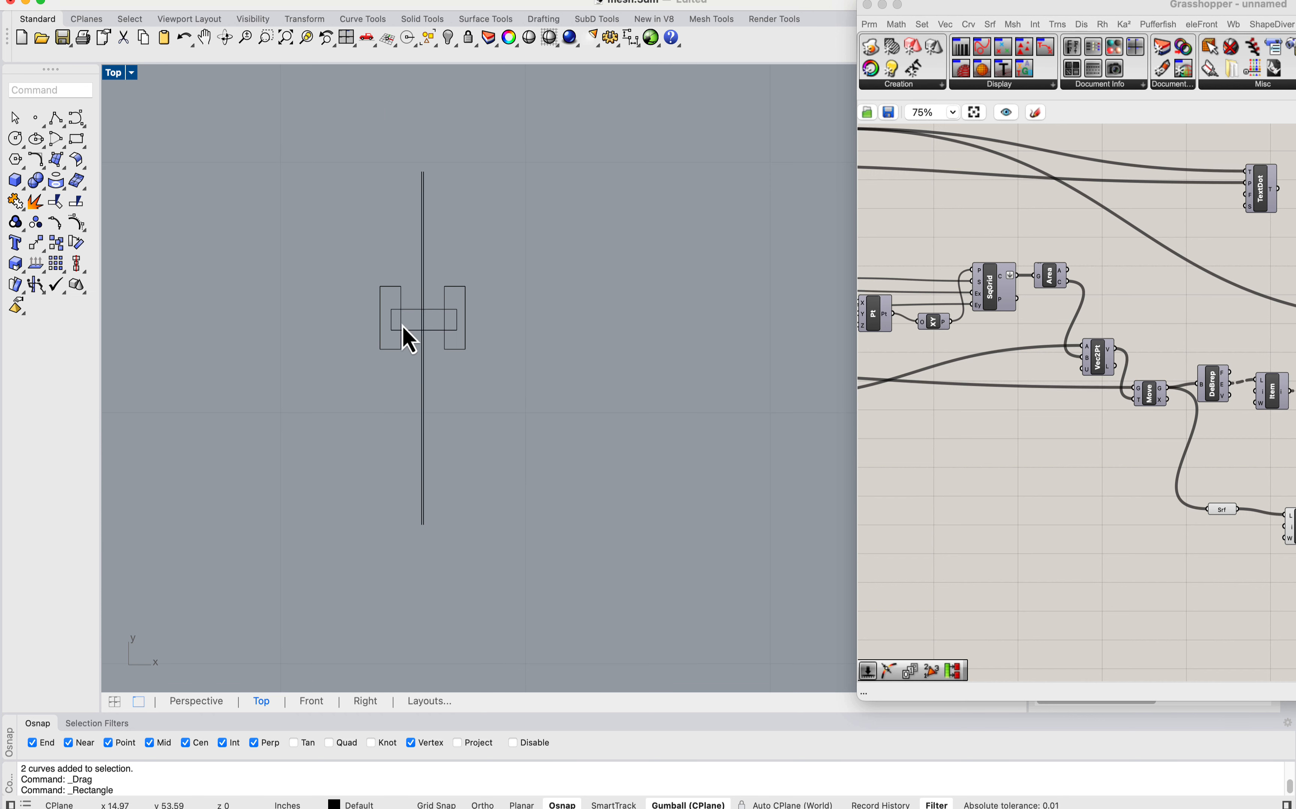
scroll(407, 318, up, 2)
scroll(454, 294, down, 1)
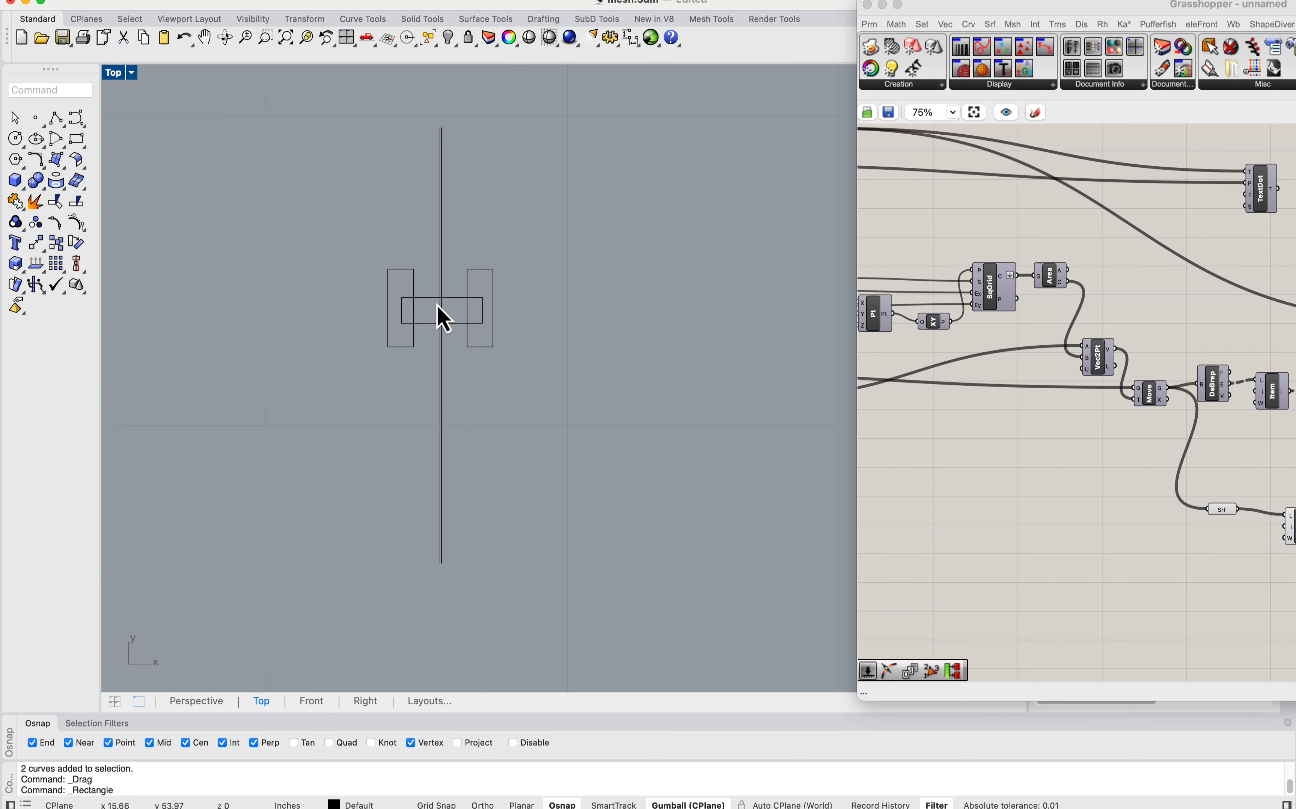
scroll(438, 310, up, 3)
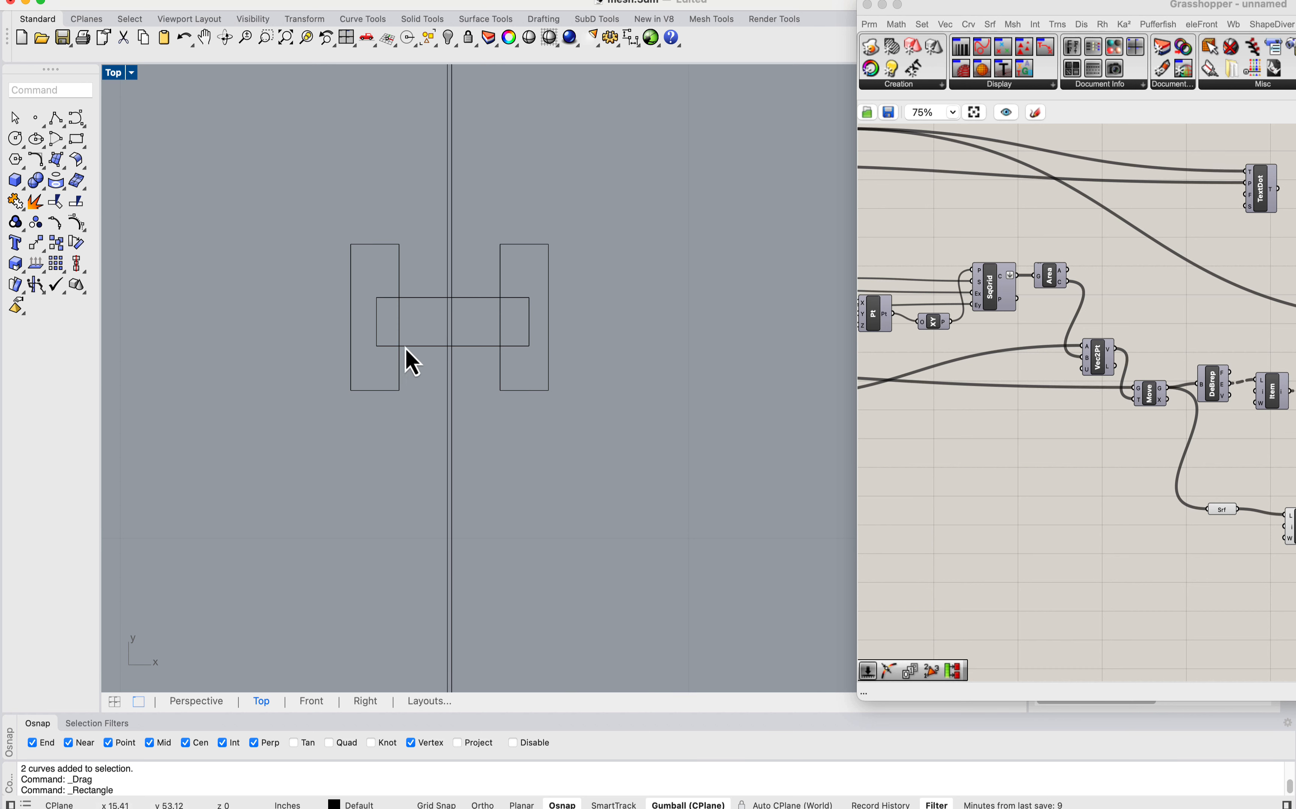
scroll(465, 299, down, 3)
scroll(456, 309, down, 2)
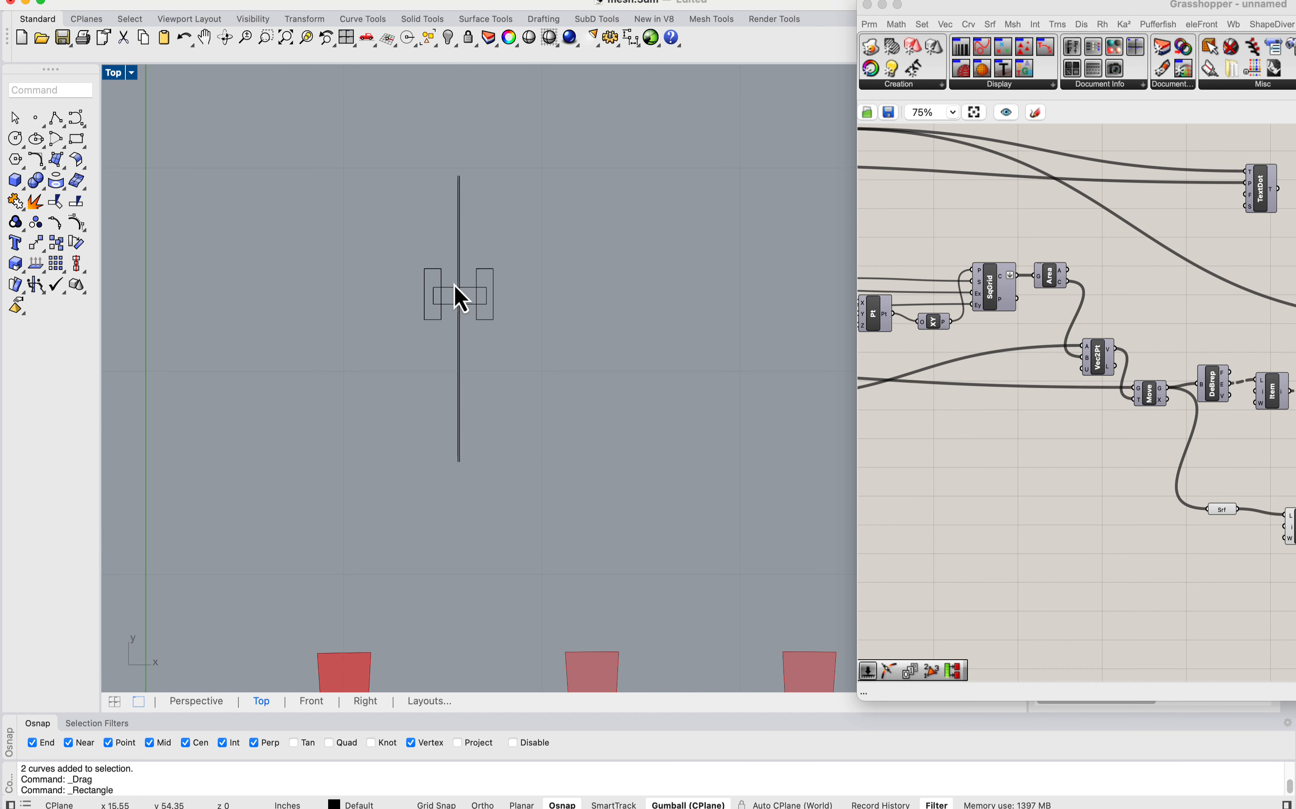
scroll(457, 295, up, 2)
scroll(436, 299, up, 2)
click(473, 320)
scroll(472, 320, up, 2)
key(Delete)
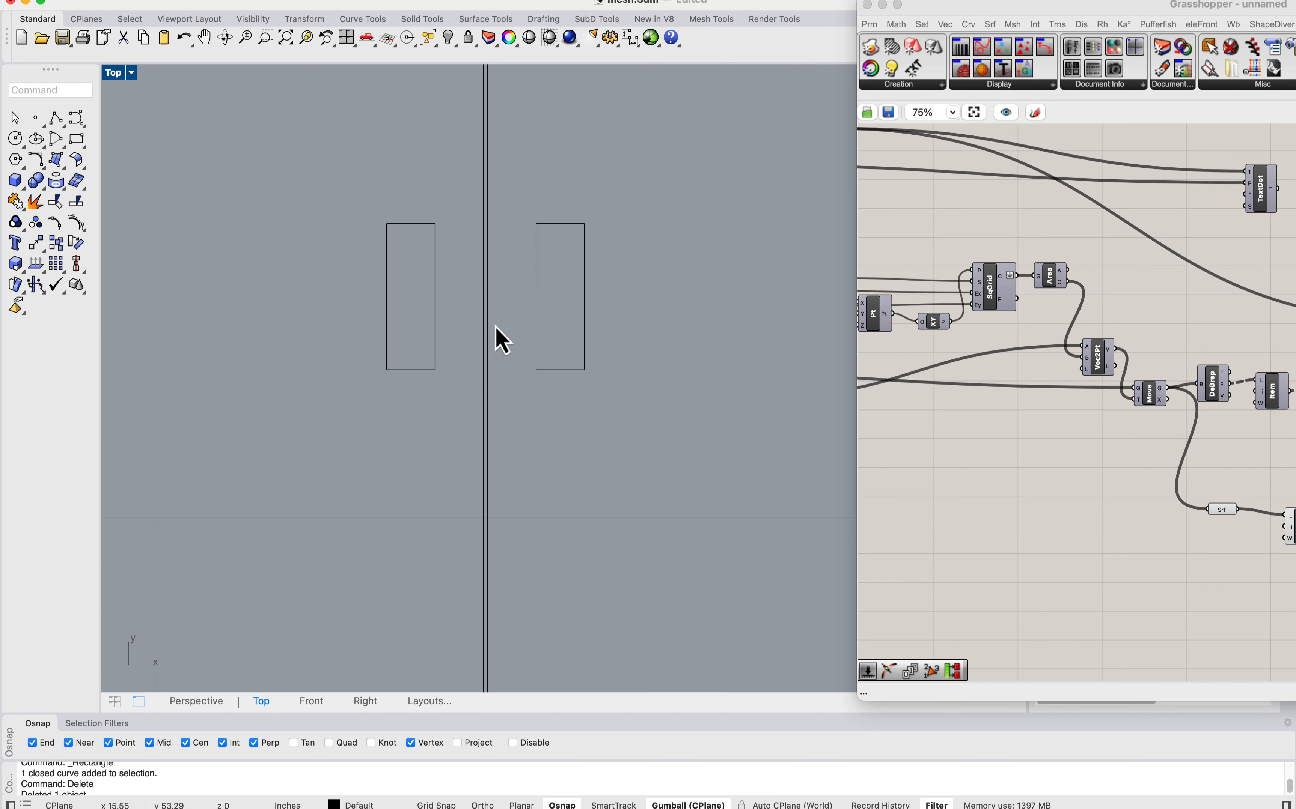
Step: Undo the bridging rectangle's deletion, its drawing and the move of the mirrored pair
scroll(515, 294, down, 2)
scroll(506, 281, up, 2)
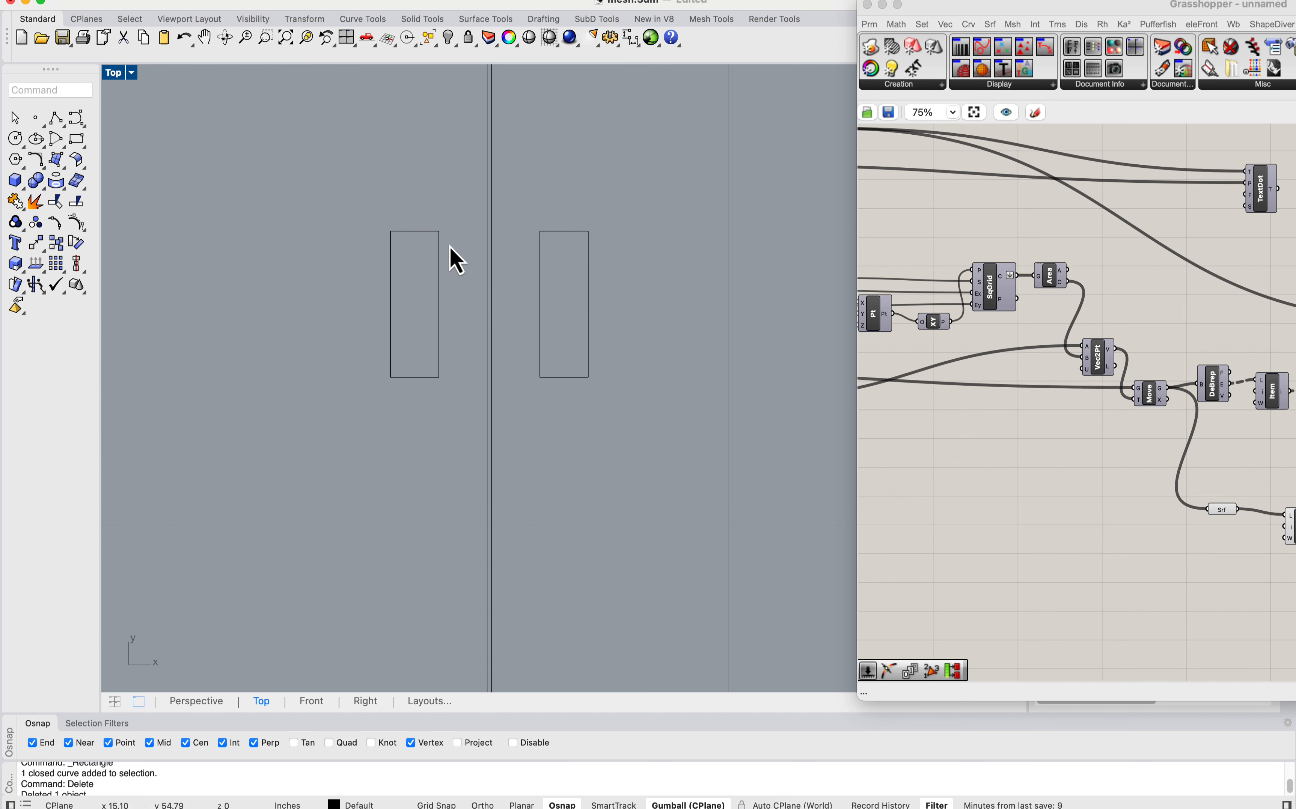
scroll(467, 263, down, 2)
scroll(492, 275, up, 2)
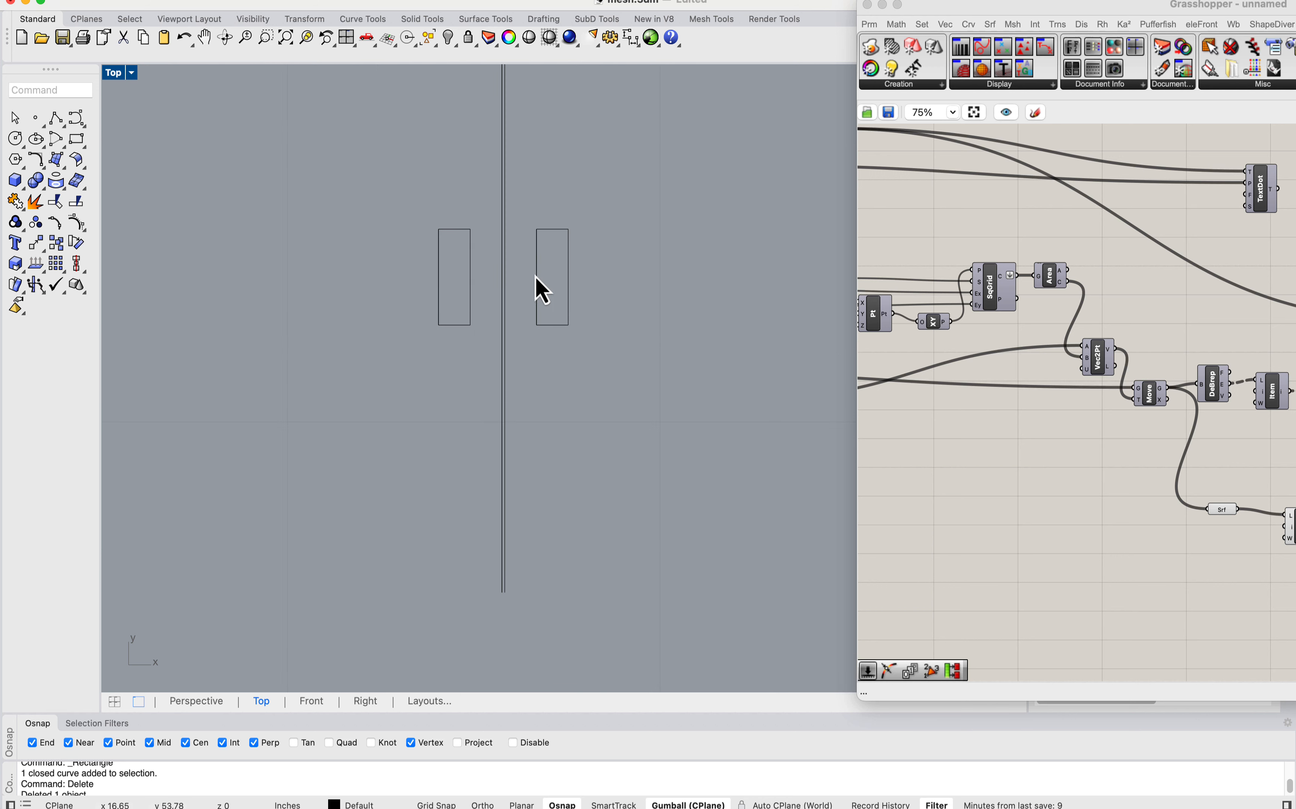
scroll(538, 286, down, 2)
key(super+z)
key(super+z)
key(super+z)
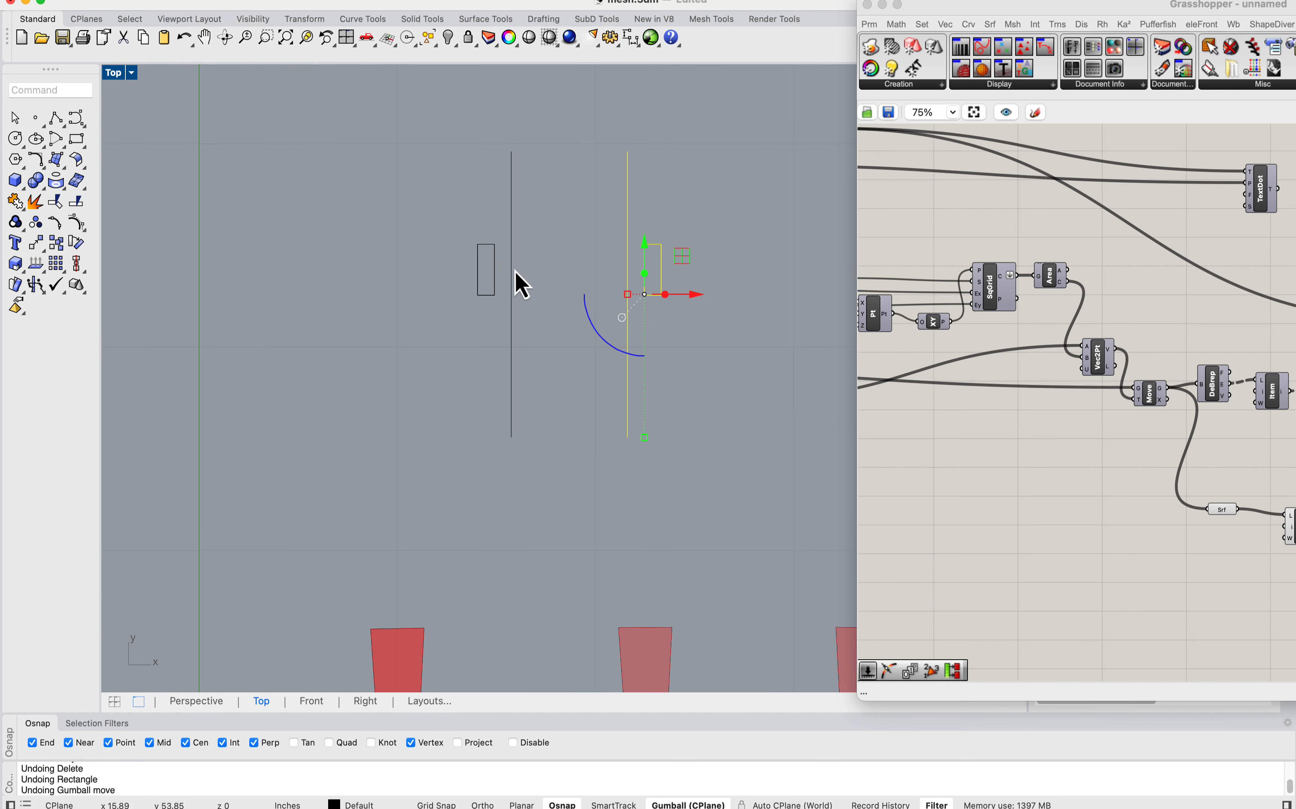
Step: Draw a third vertical polyline about 14 in long to the right of the mirrored line and rectangle
scroll(629, 293, up, 2)
drag(576, 246, 575, 246)
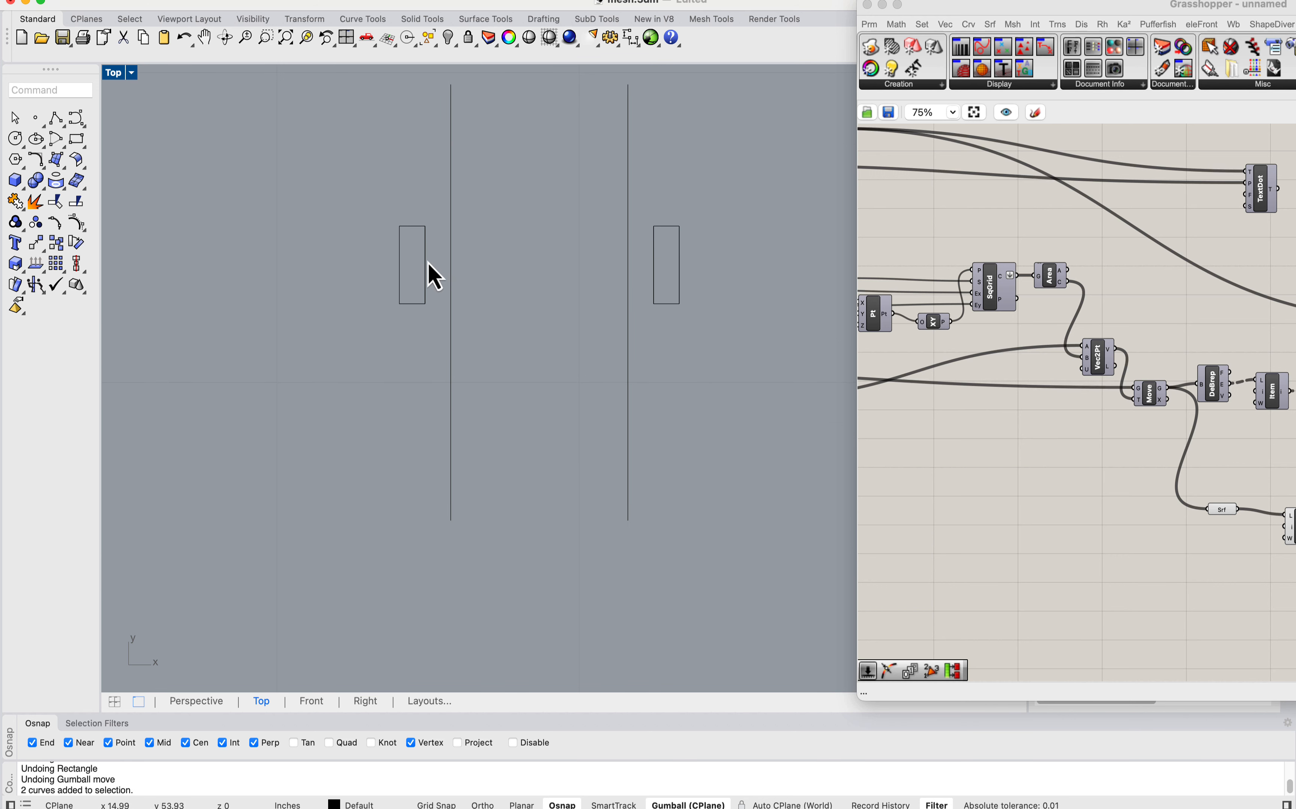
scroll(462, 260, down, 5)
right_drag(508, 255, 391, 225)
scroll(342, 249, up, 3)
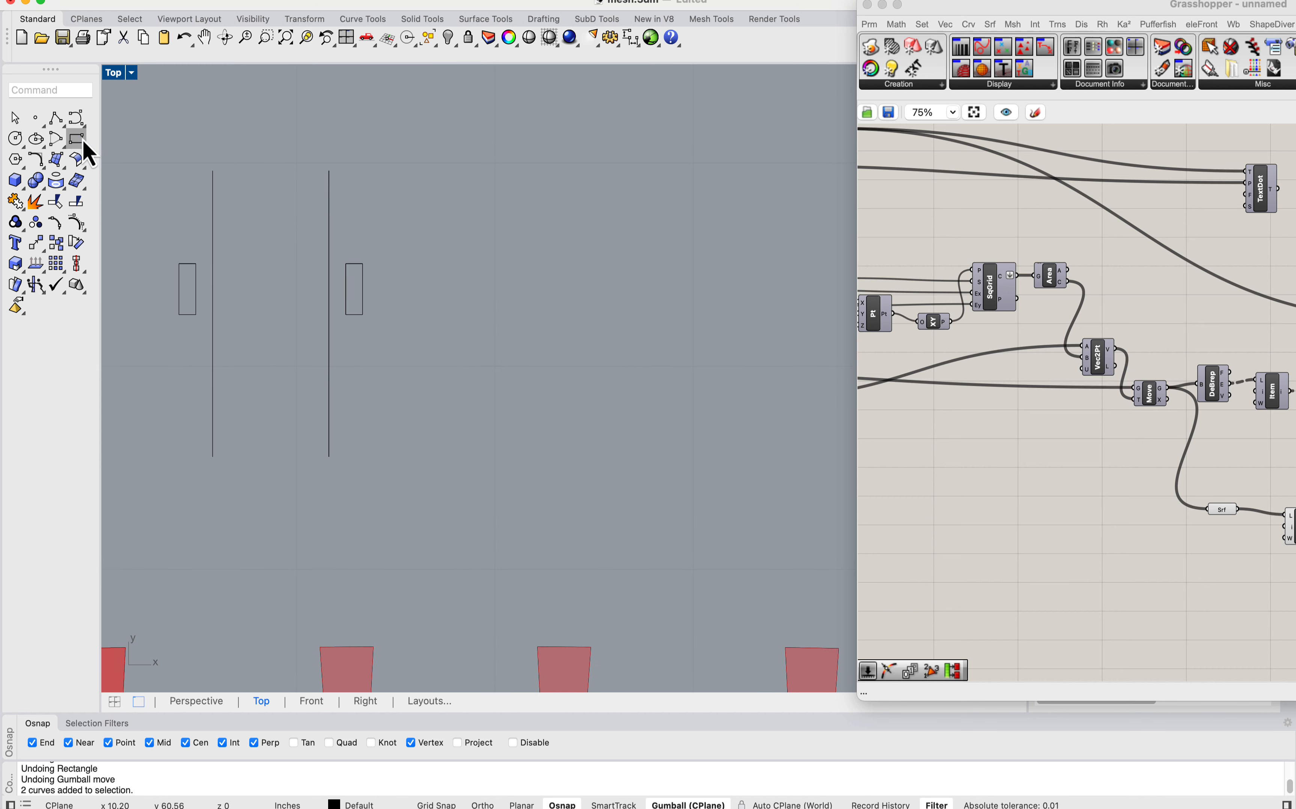
click(57, 138)
click(549, 169)
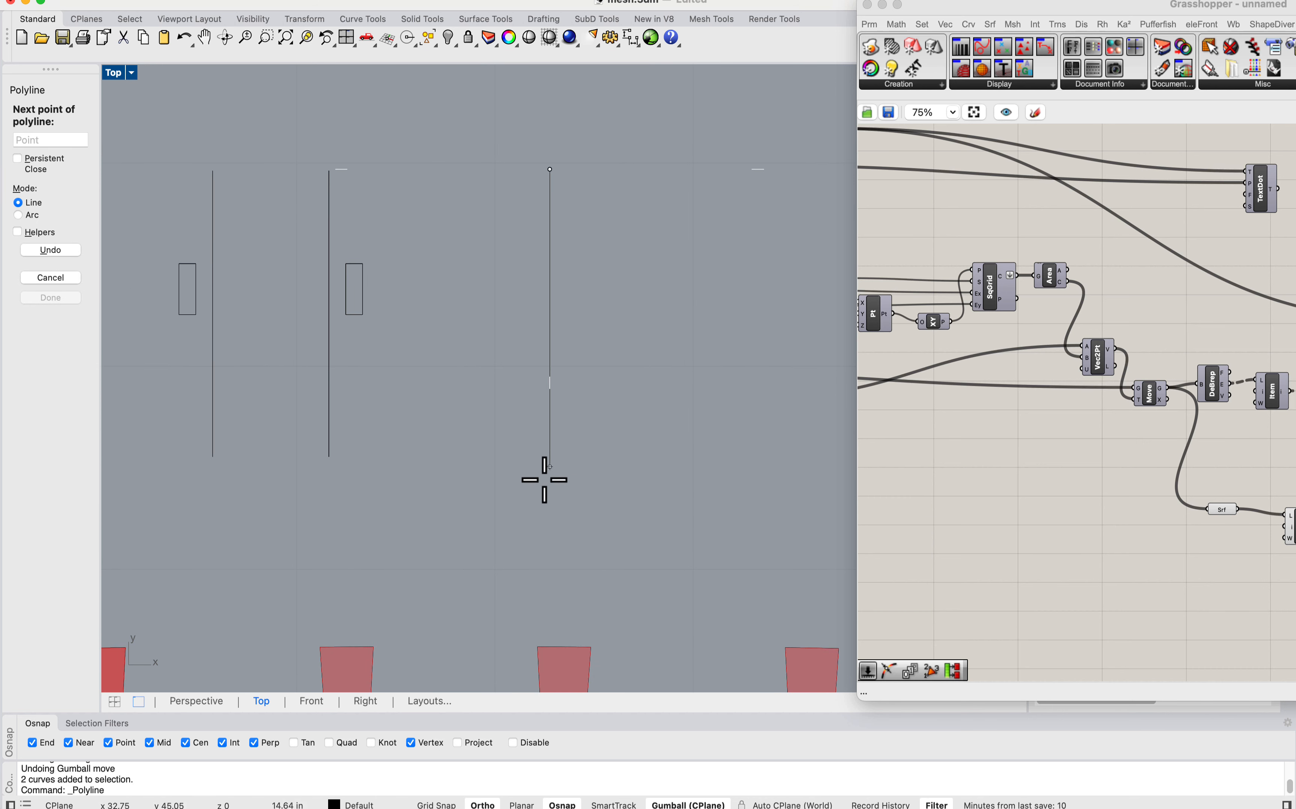
click(545, 456)
key(Return)
Step: Draw two concentric circles on the third line's midpoint, a small one about 0.54 in in radius and a much larger one
click(35, 138)
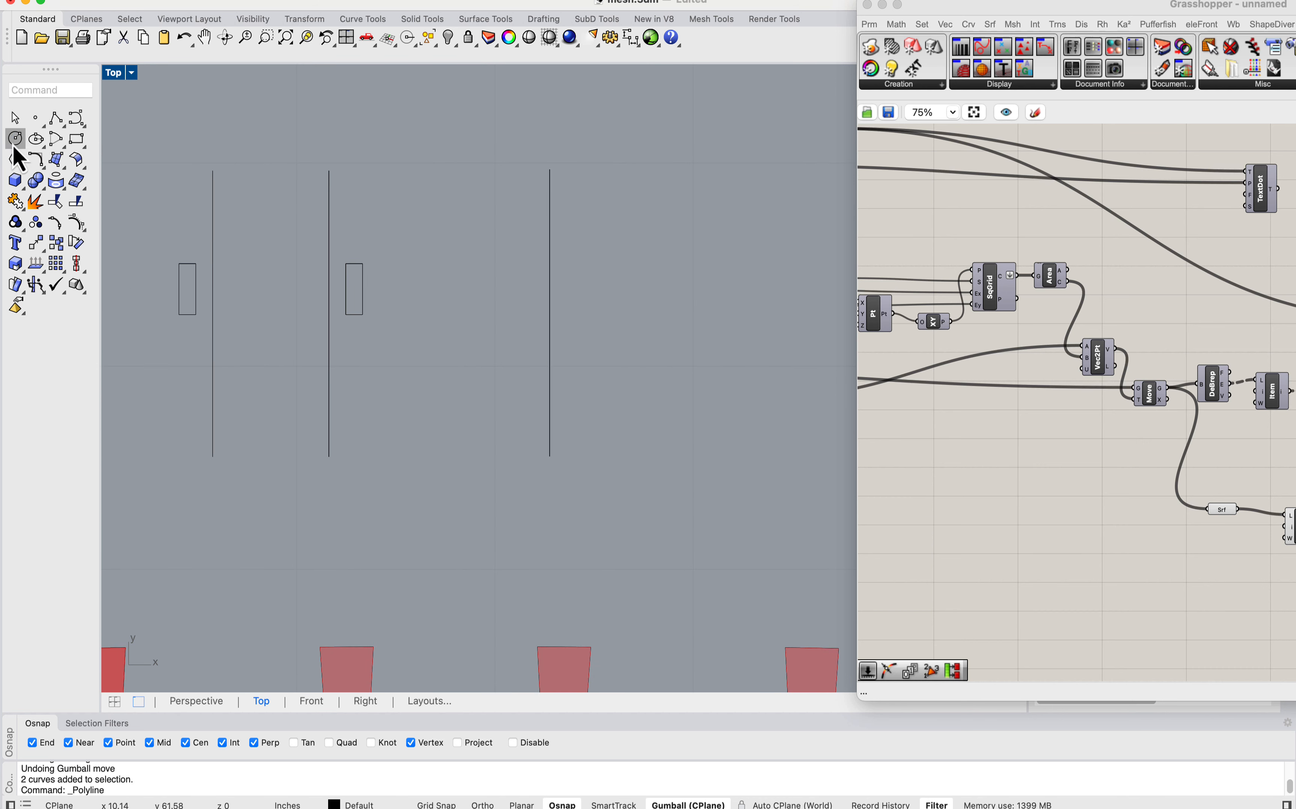
click(550, 312)
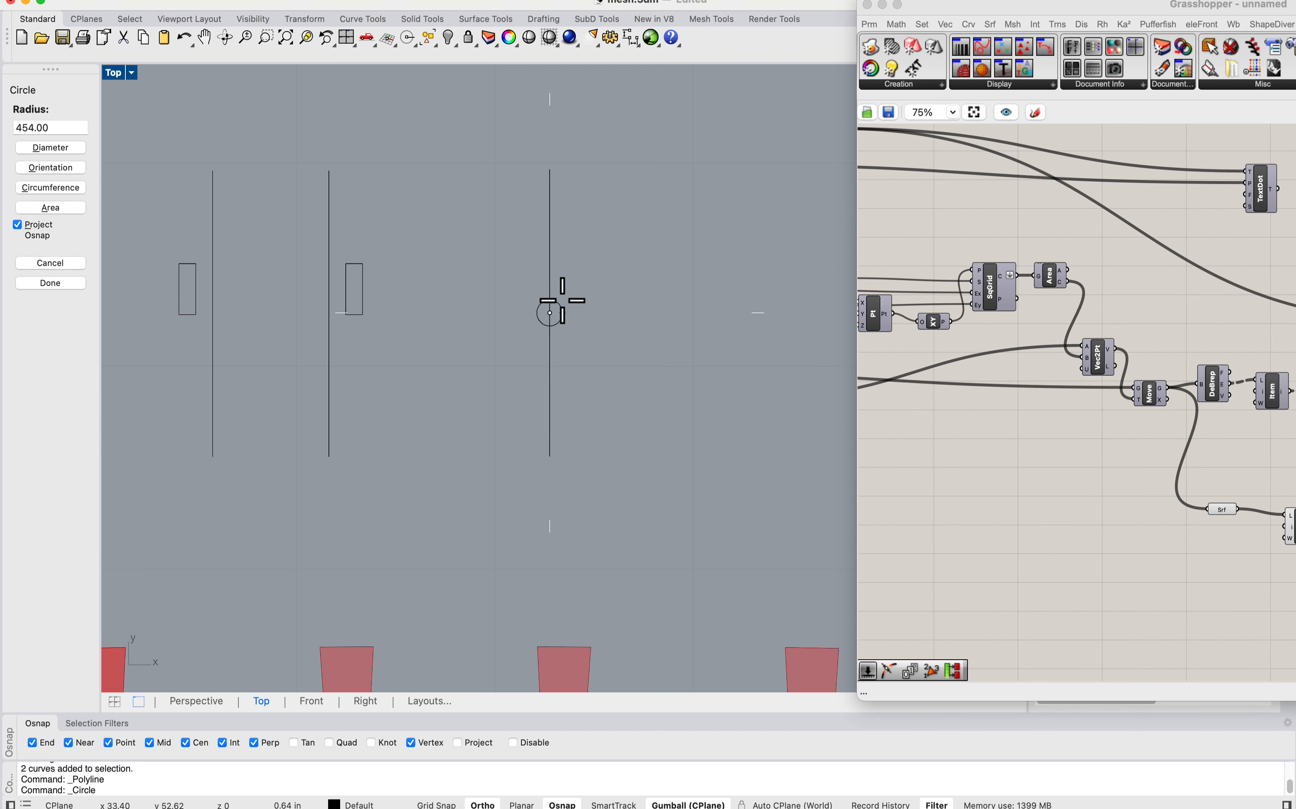
click(558, 309)
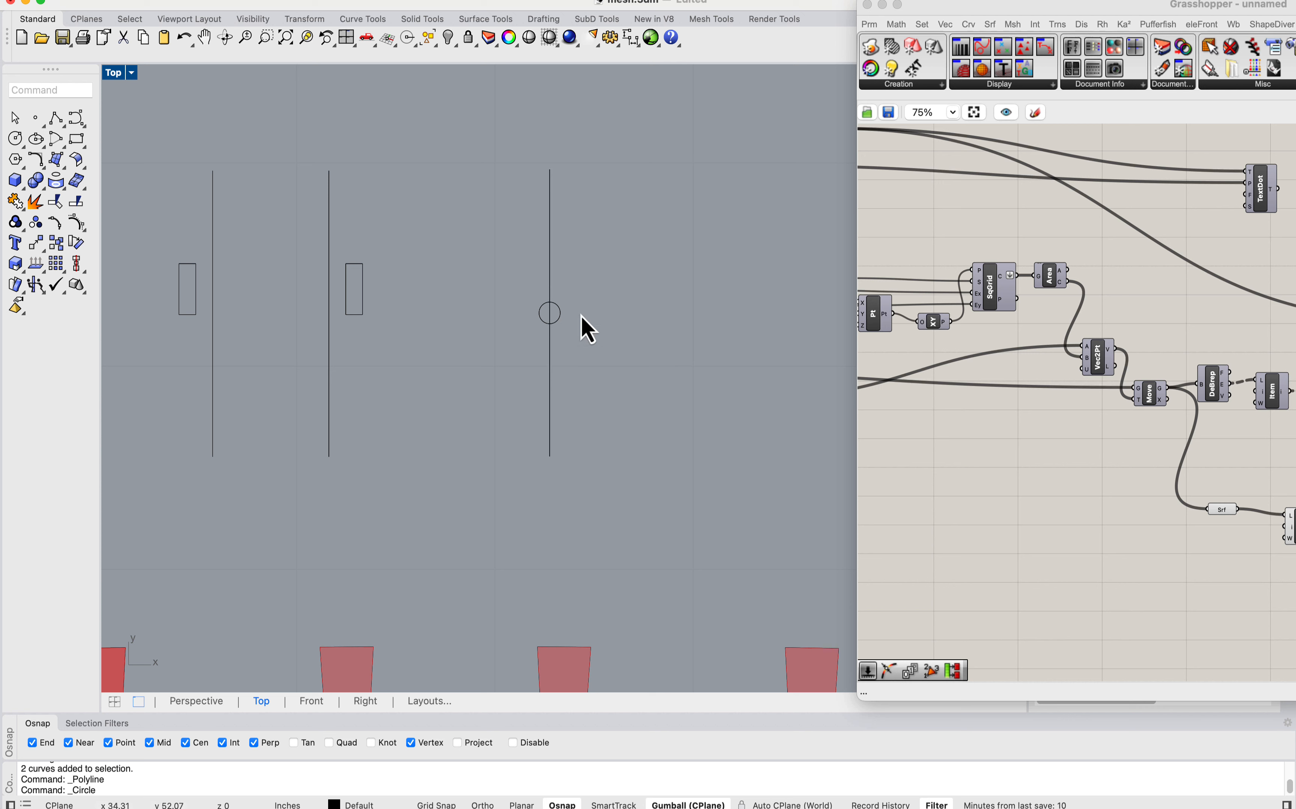
click(35, 140)
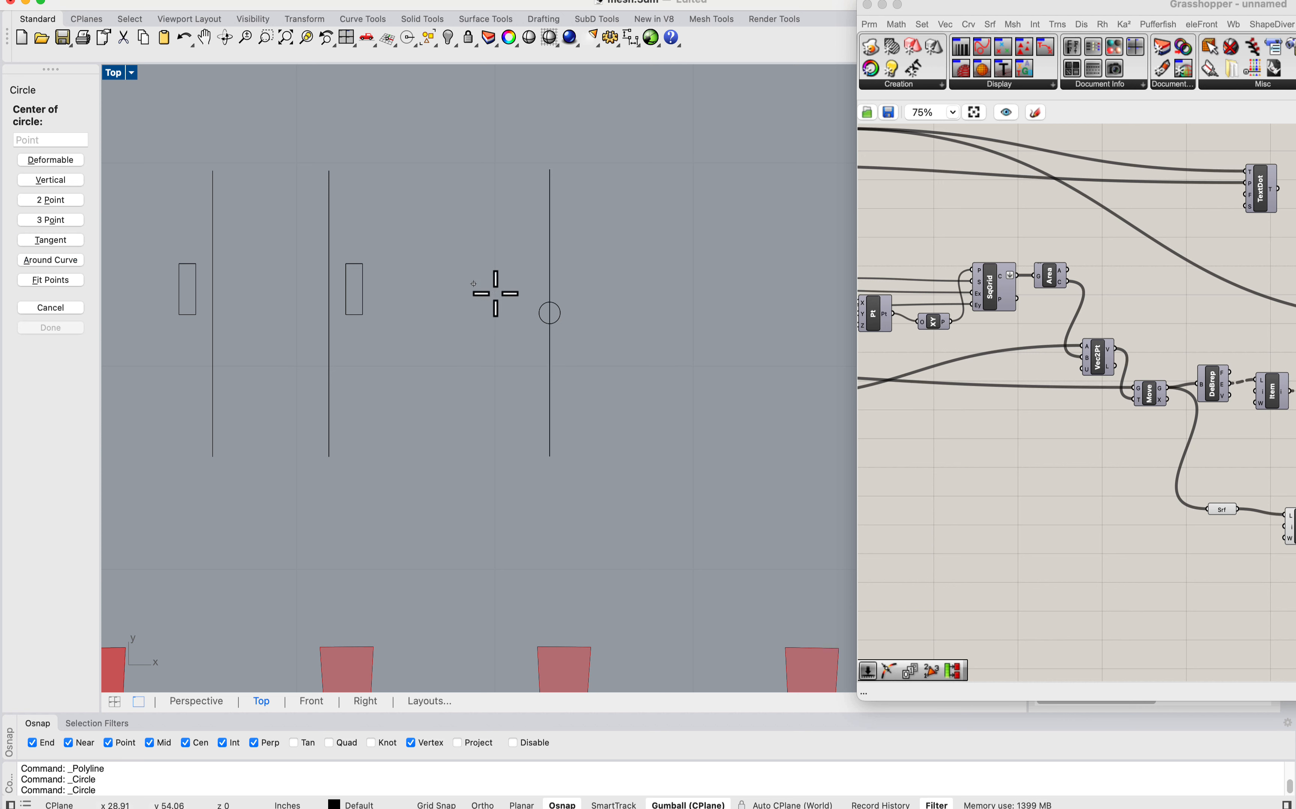
scroll(551, 316, up, 6)
click(554, 321)
scroll(594, 290, down, 3)
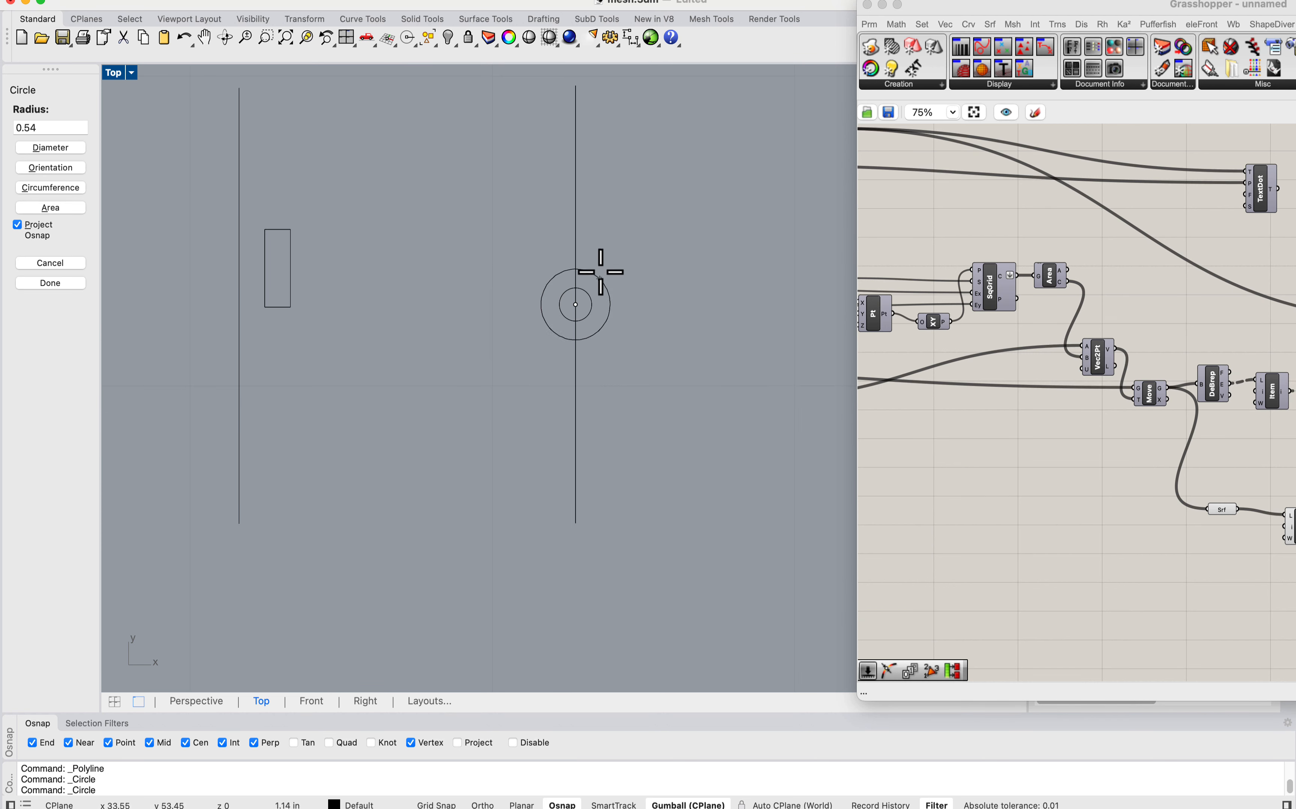
click(575, 211)
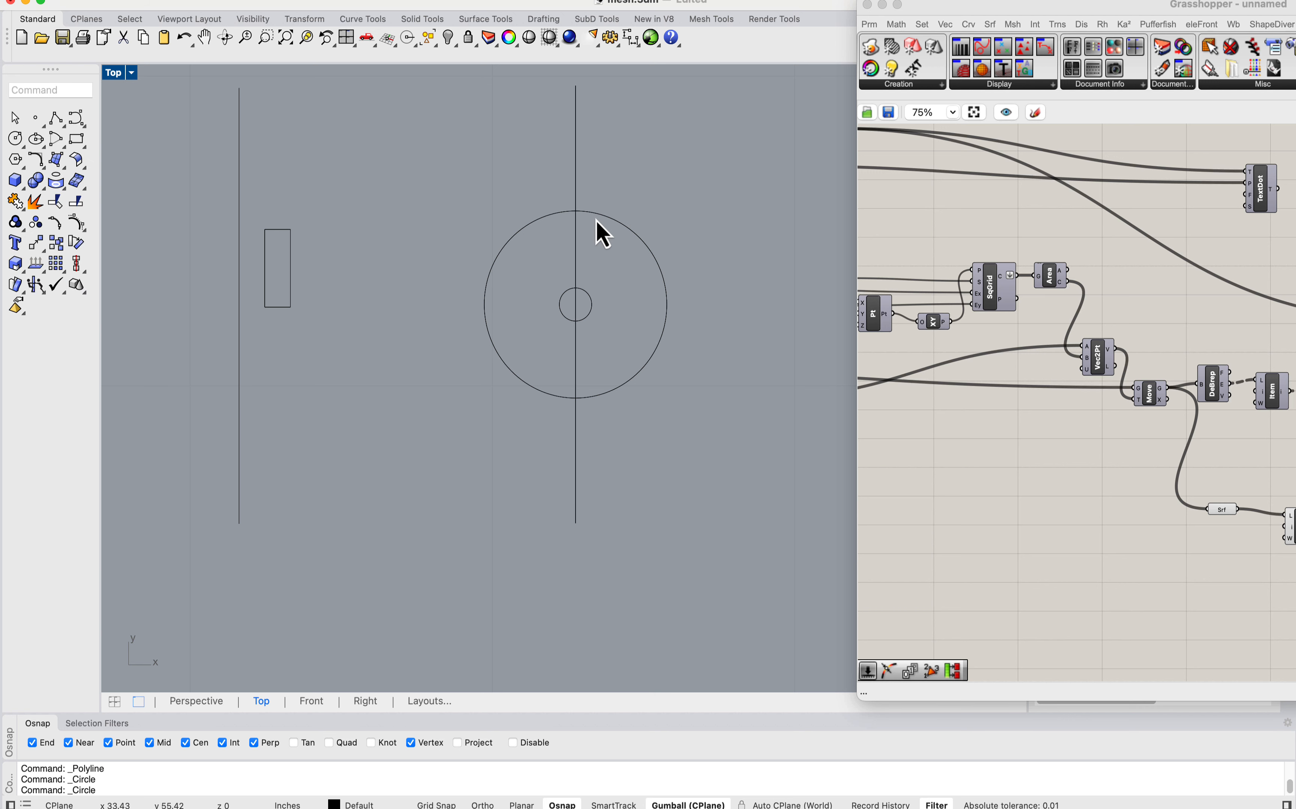
Step: Trim away the large circle's left half and the part of the third line inside it, leaving a rounded tab with a hole
text(trim)
key(Return)
drag(662, 172, 550, 308)
key(Return)
click(540, 234)
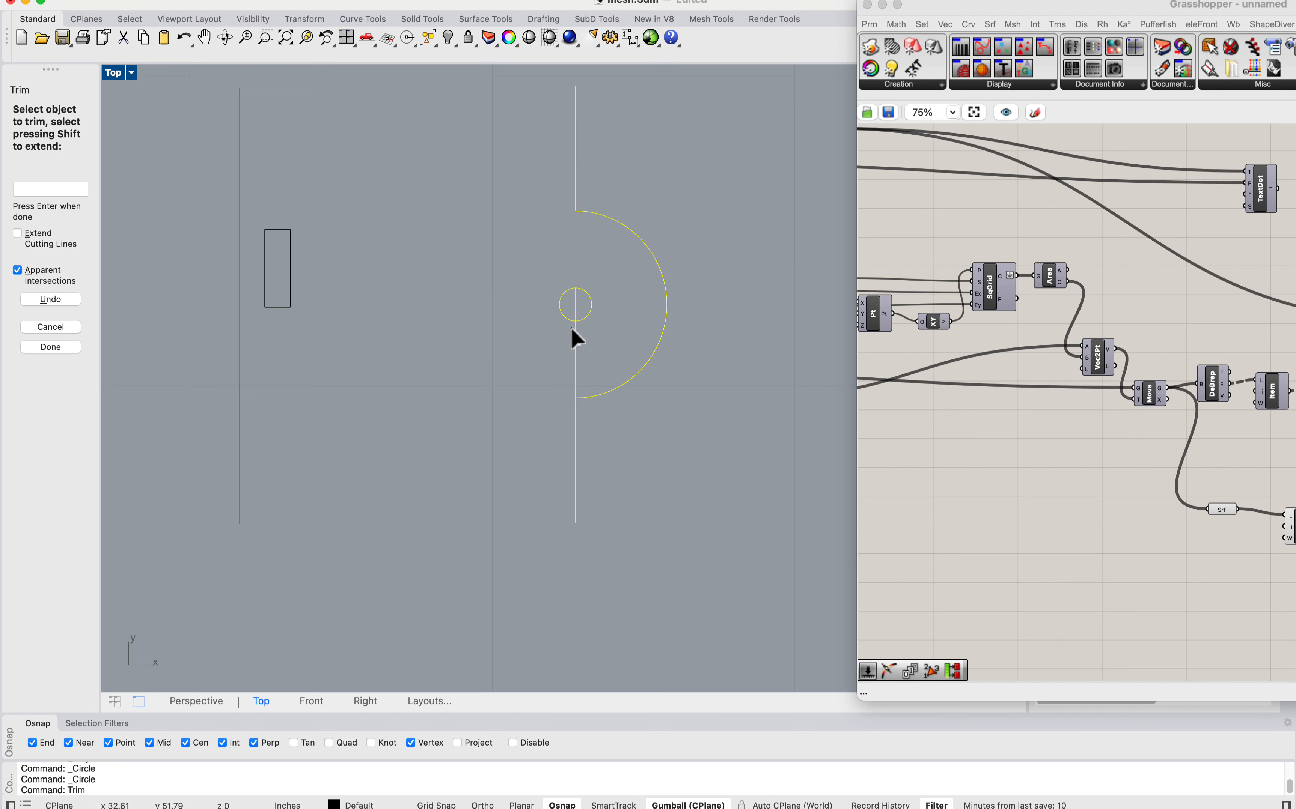
key(Return)
scroll(613, 332, down, 8)
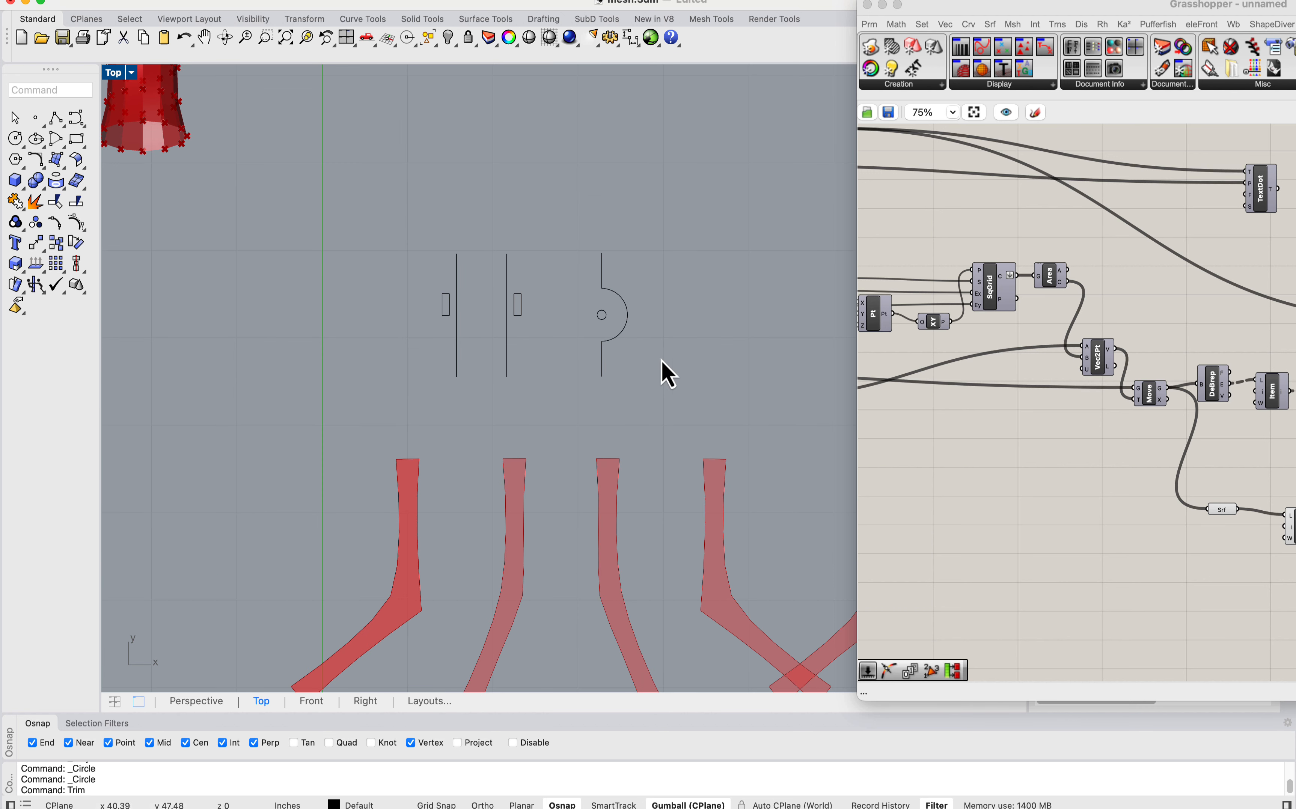
scroll(649, 306, up, 6)
drag(633, 420, 489, 233)
click(633, 344)
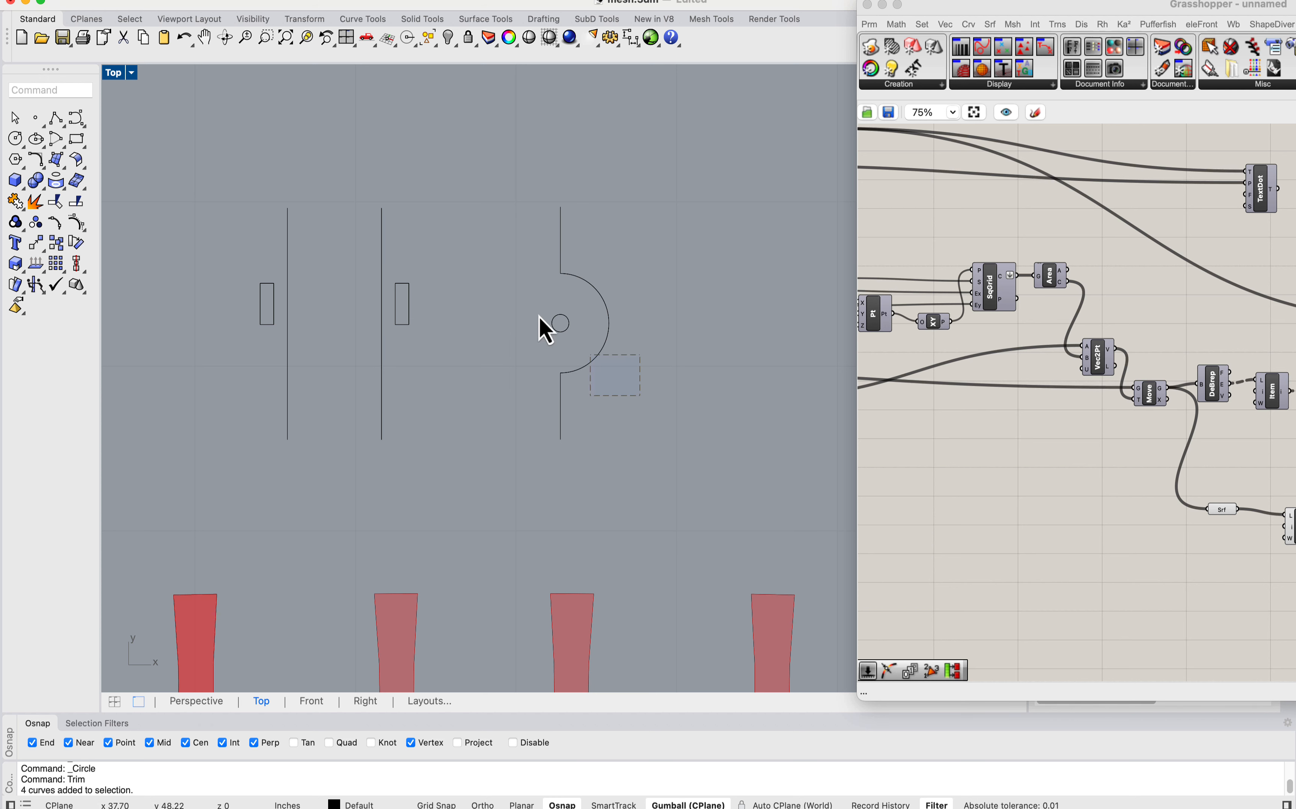
drag(538, 315, 525, 263)
click(564, 297)
scroll(565, 296, up, 2)
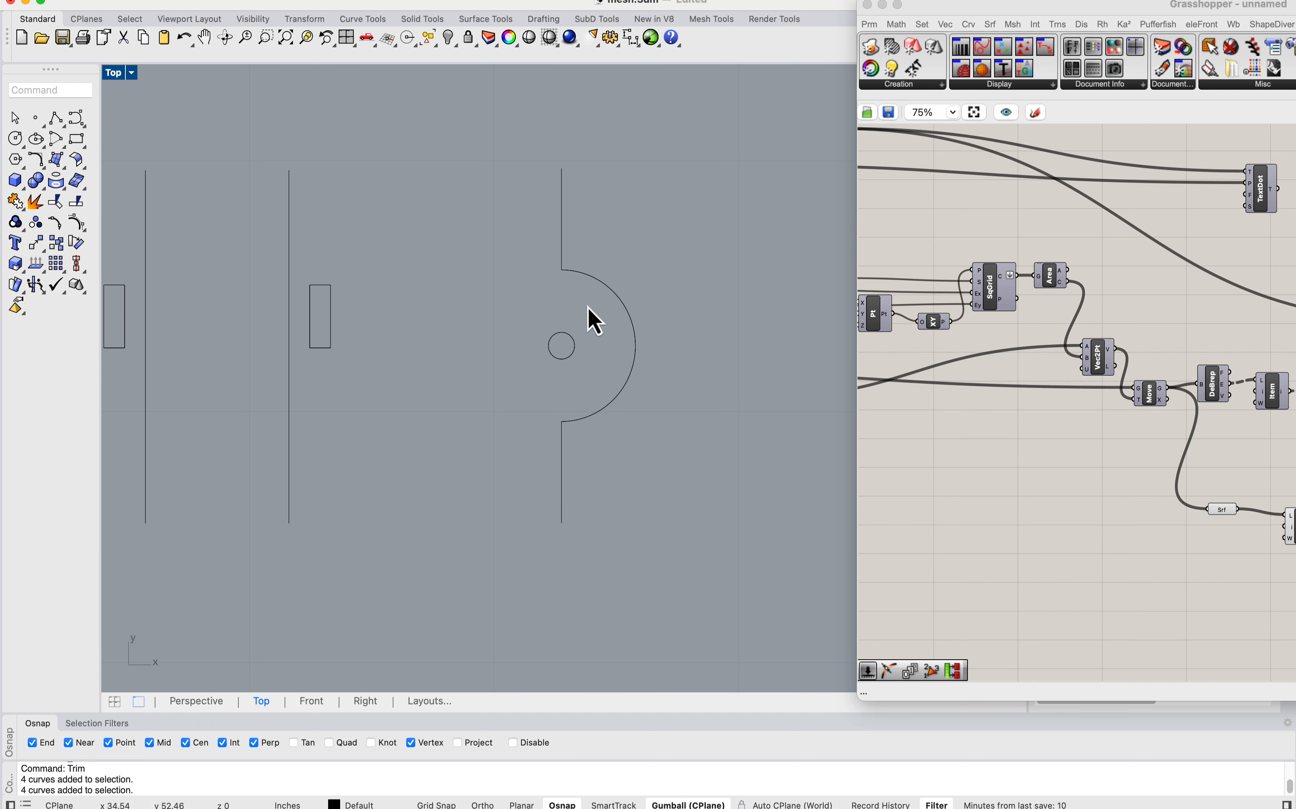
Step: Mirror the rounded tab's four curves across a vertical axis to their right, keeping the original
scroll(587, 307, down, 6)
drag(616, 367, 524, 225)
text(mi)
key(Return)
click(685, 357)
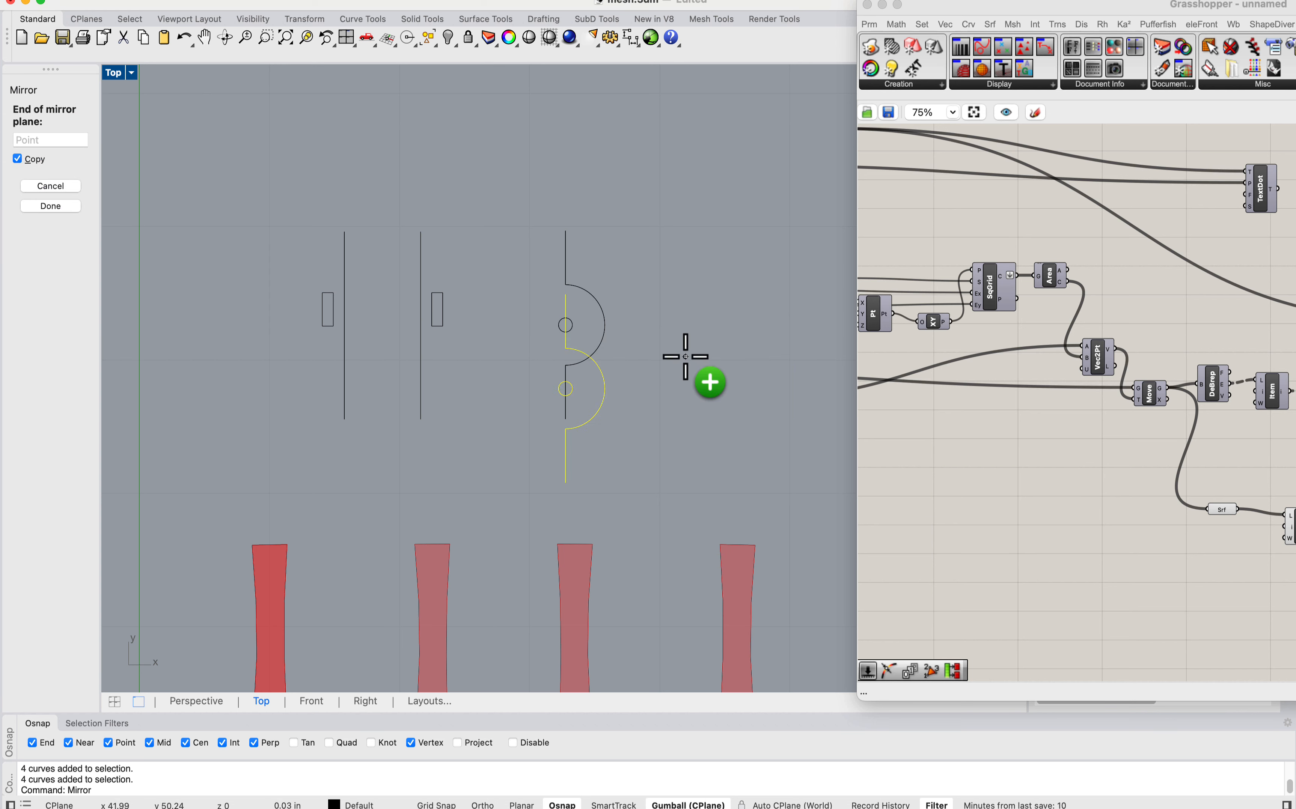
click(690, 241)
click(754, 310)
Step: Move the mirrored tab horizontally about 14 in toward the original so the two round tabs overlap
right_drag(827, 336, 752, 322)
drag(762, 364, 673, 236)
scroll(676, 276, up, 2)
text(m)
key(Return)
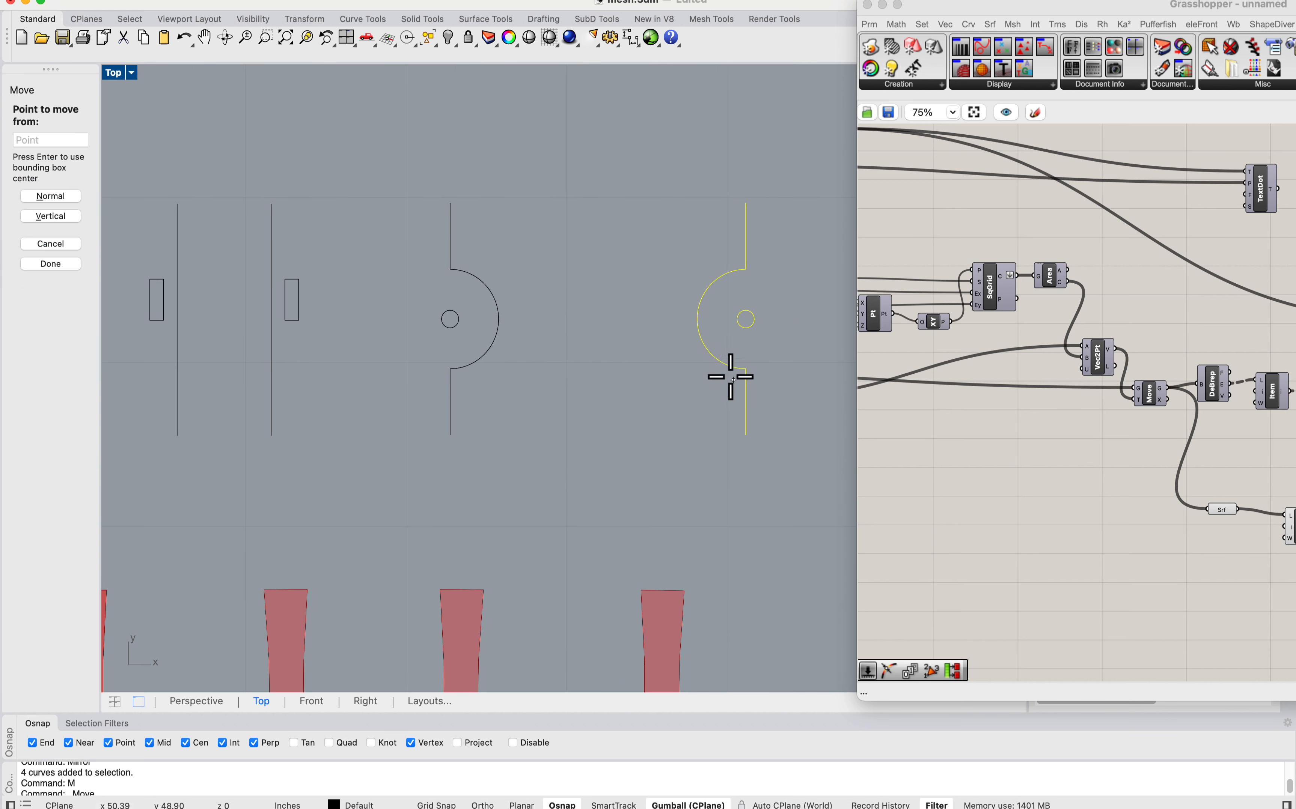
click(745, 369)
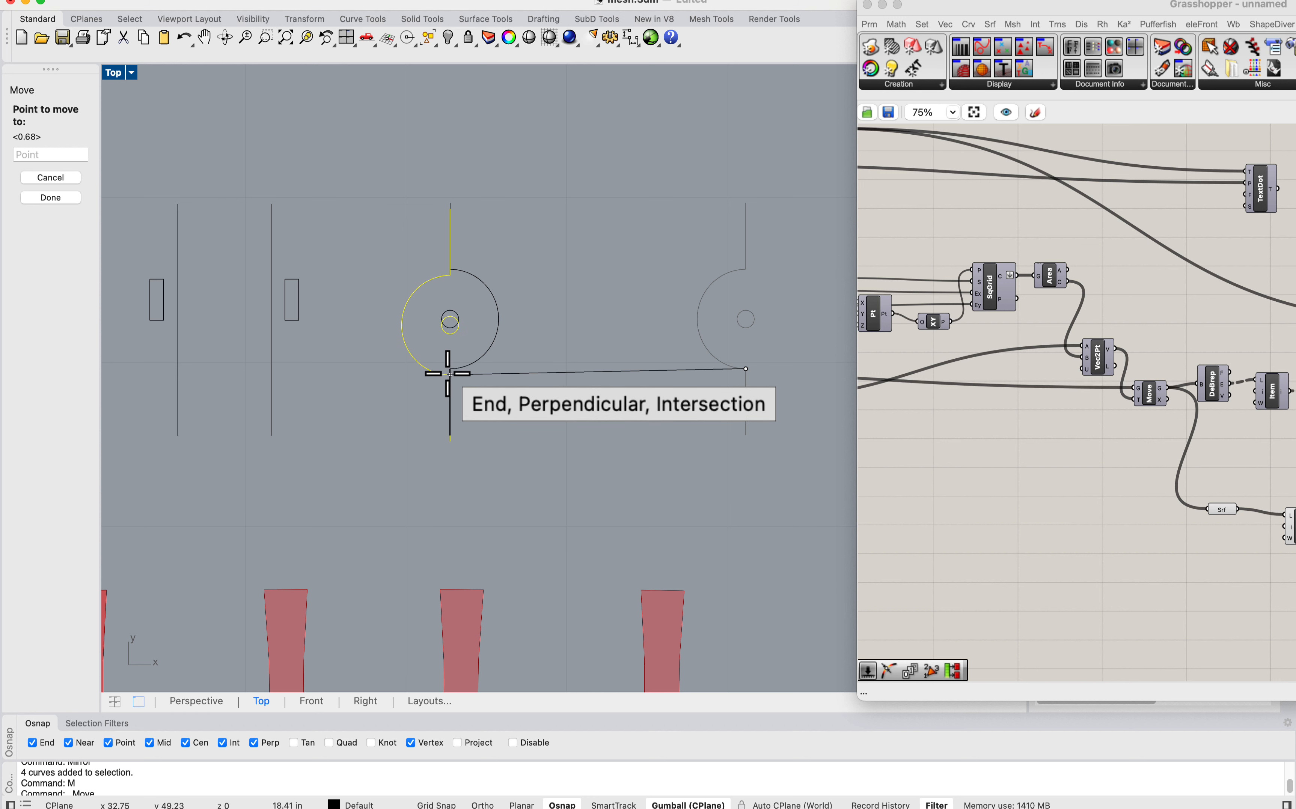
click(522, 369)
click(538, 388)
Step: Examine how the two facing round tabs overlap between their pin holes
right_drag(476, 325, 644, 319)
scroll(650, 332, up, 3)
scroll(767, 324, down, 3)
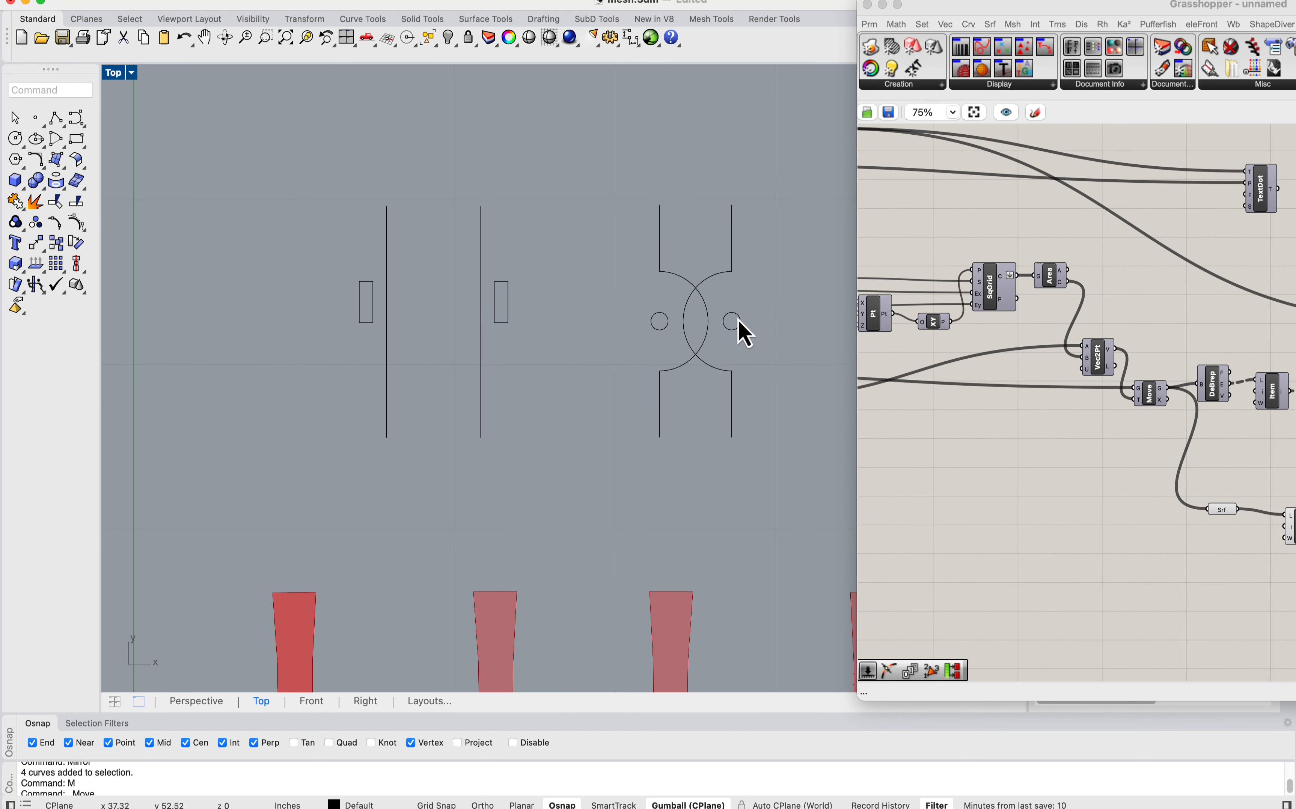
scroll(744, 330, up, 3)
scroll(722, 374, down, 3)
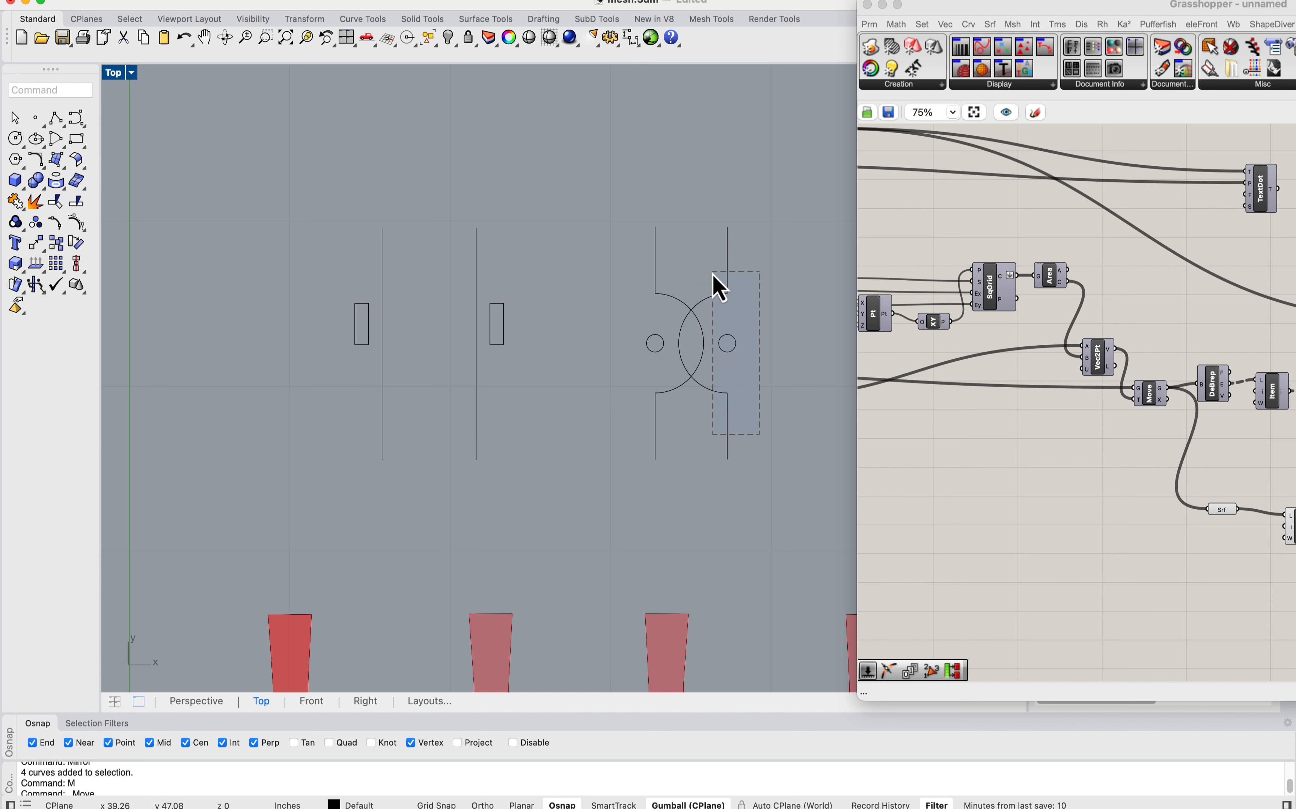
drag(714, 275, 712, 273)
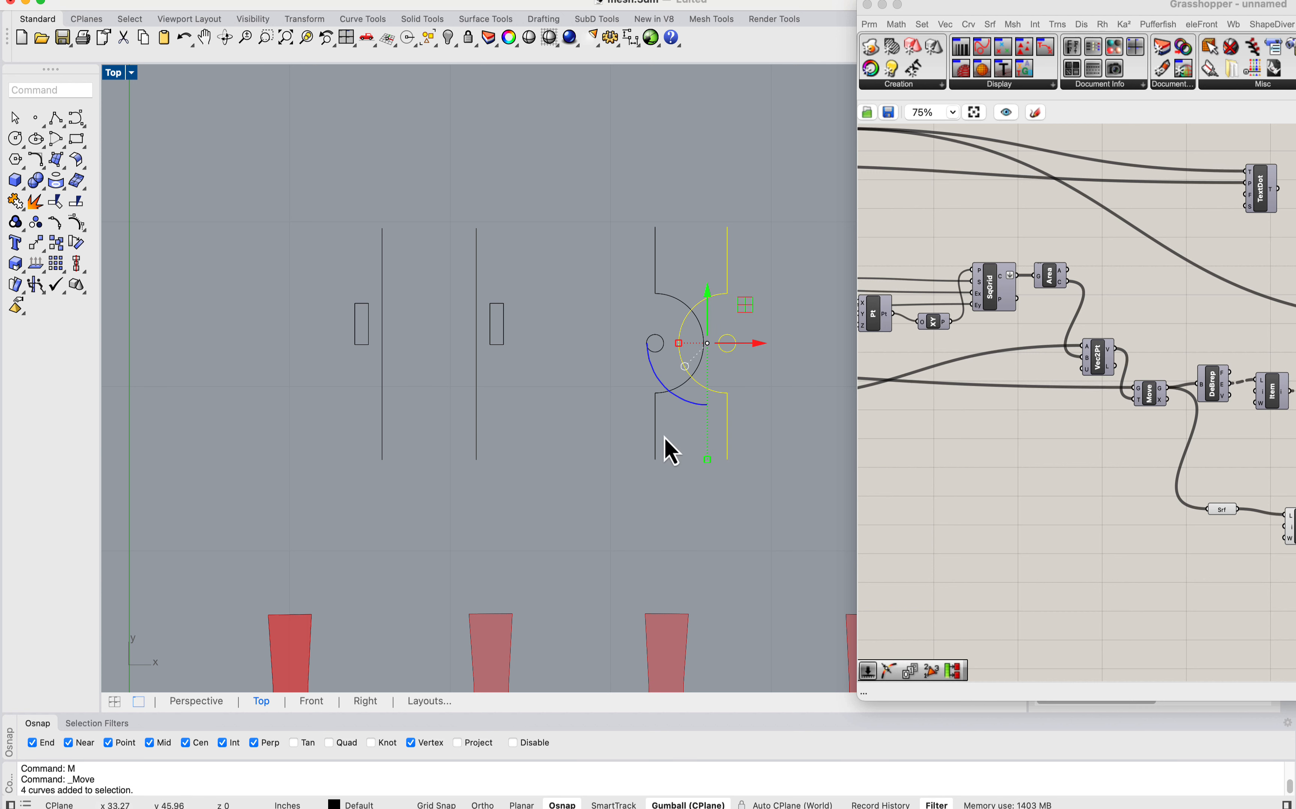
key(Escape)
scroll(535, 337, up, 3)
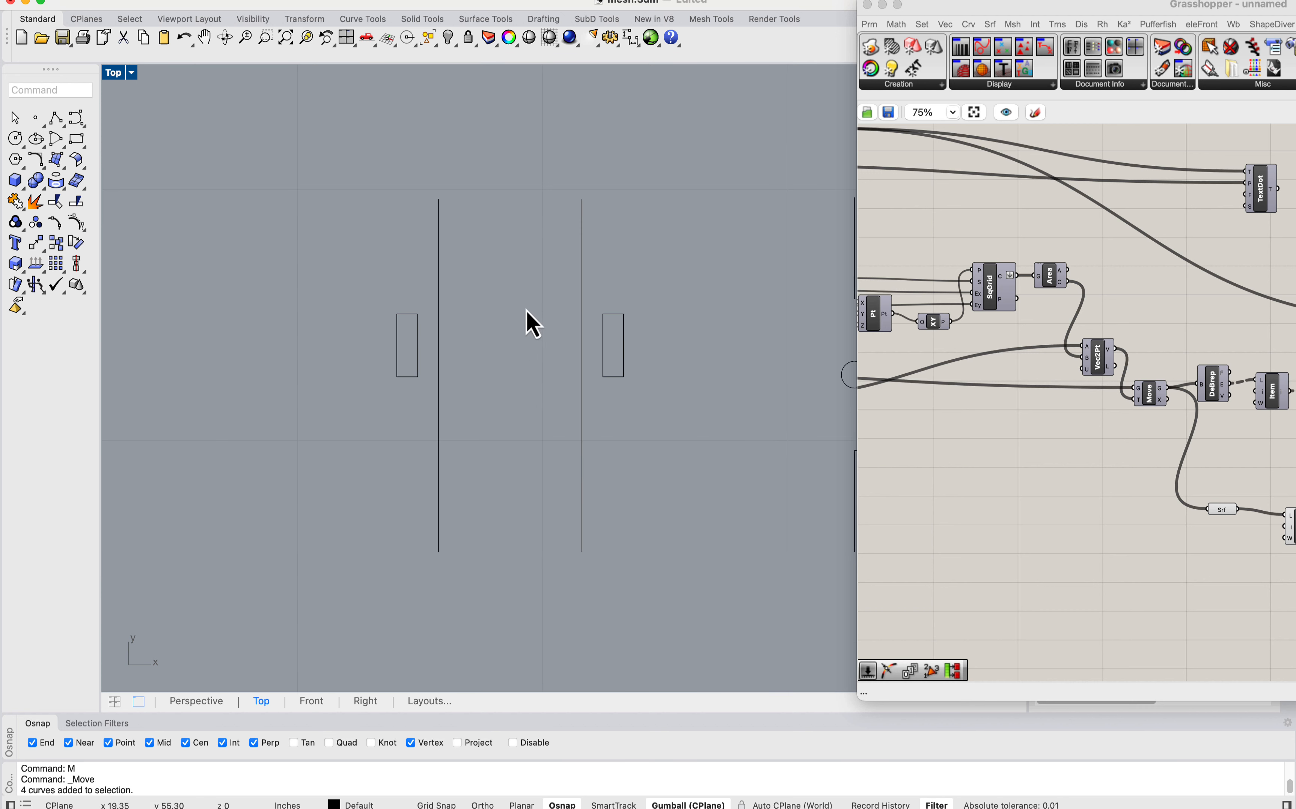
Step: Compare the pair of slotted edge lines with the overlapping round tabs beside them
drag(385, 385, 381, 390)
scroll(355, 274, up, 4)
click(522, 251)
scroll(537, 254, down, 6)
right_drag(554, 312, 449, 321)
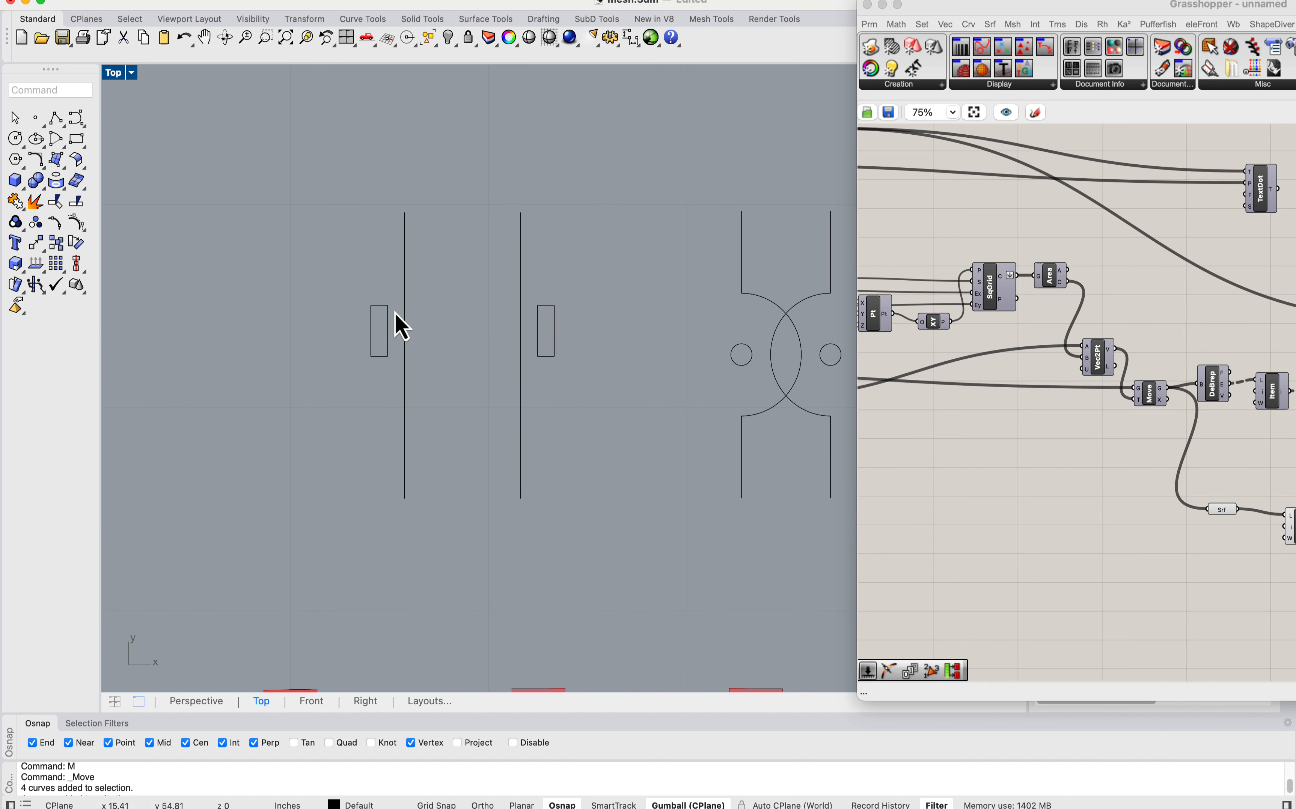
scroll(399, 313, up, 4)
scroll(381, 304, down, 10)
right_drag(642, 383, 502, 328)
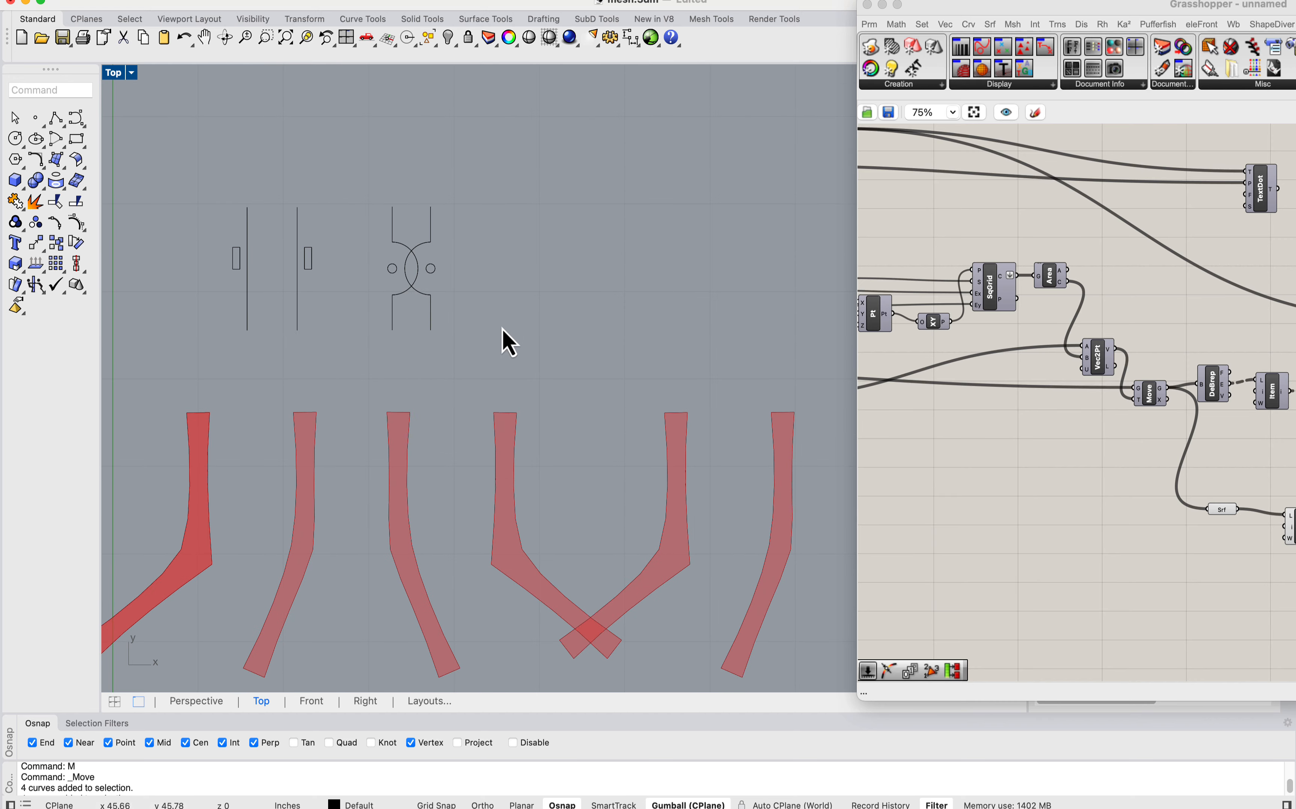
right_drag(328, 294, 497, 314)
scroll(521, 282, up, 2)
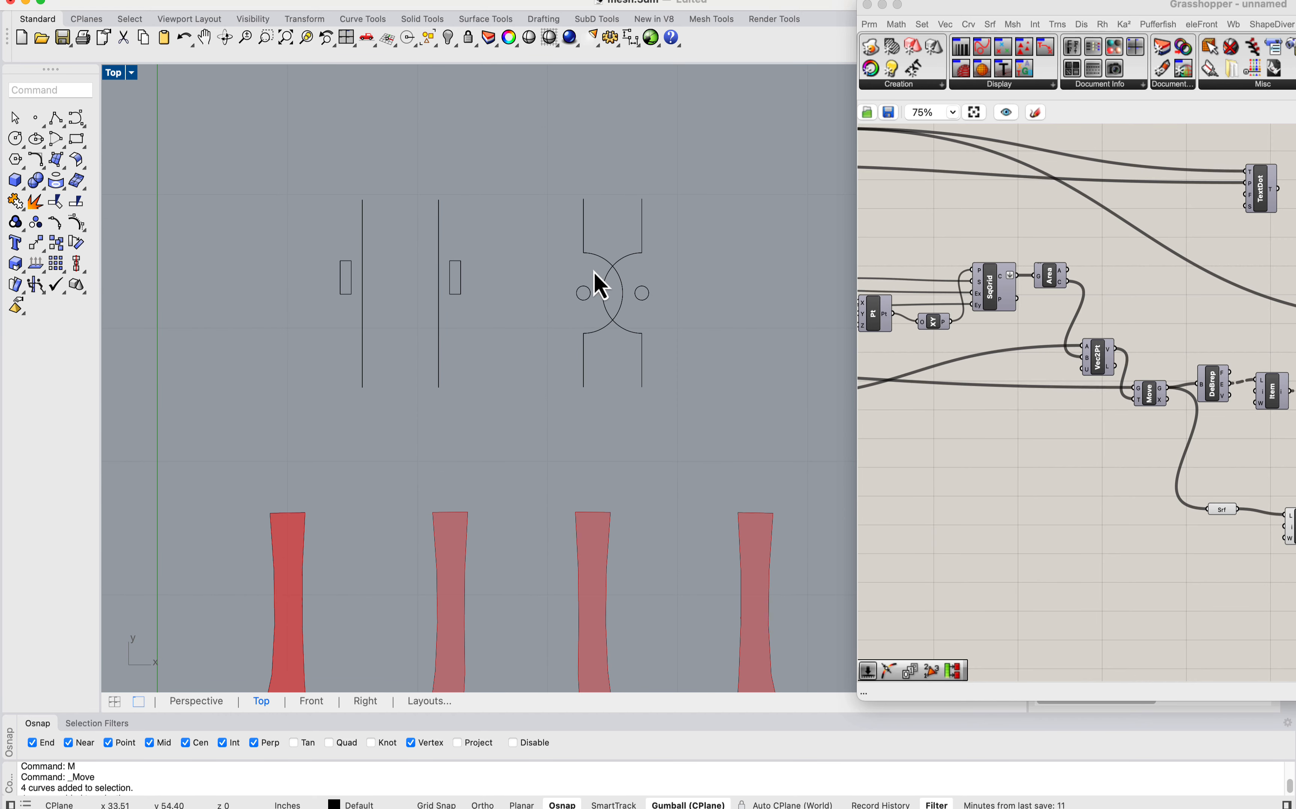
Step: Check both connection sketches against the row of unrolled strips below them
drag(706, 385, 208, 140)
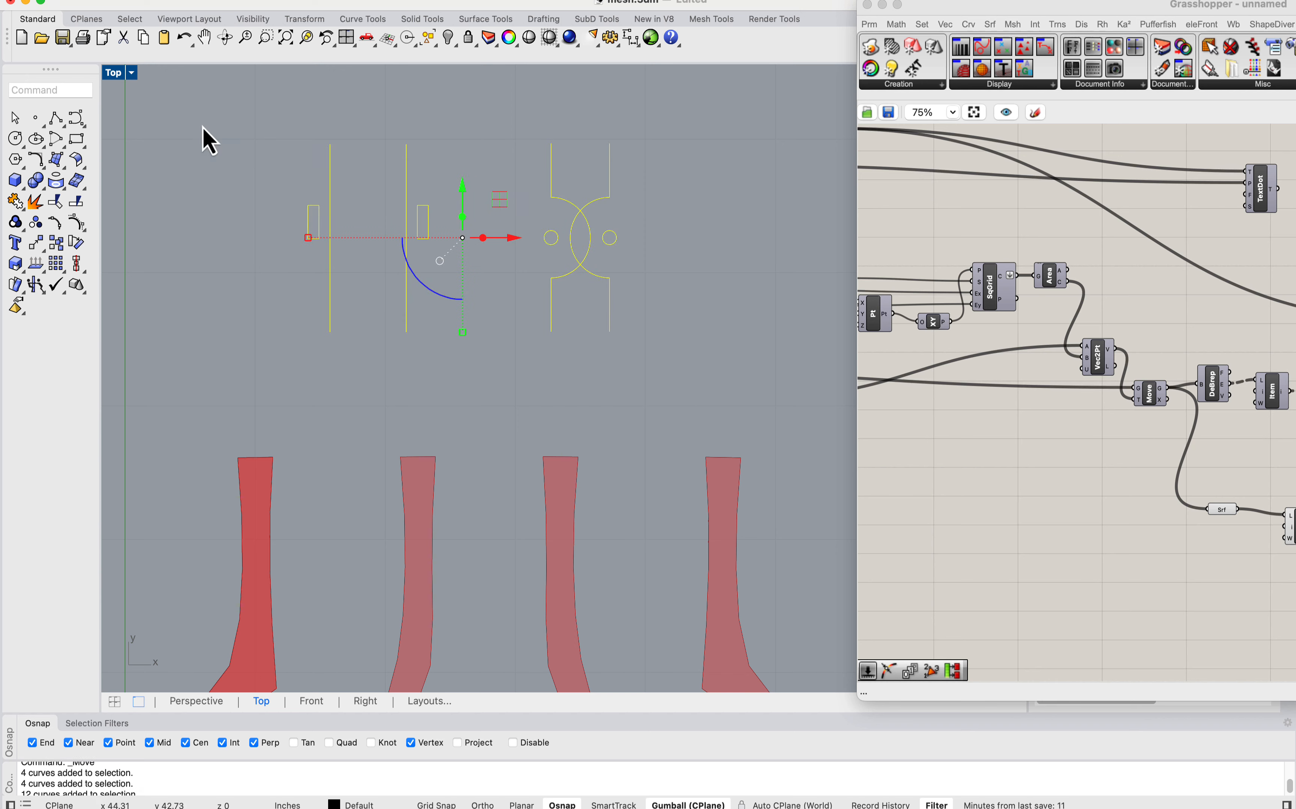
scroll(380, 199, down, 6)
click(425, 286)
scroll(355, 206, up, 6)
scroll(439, 230, down, 8)
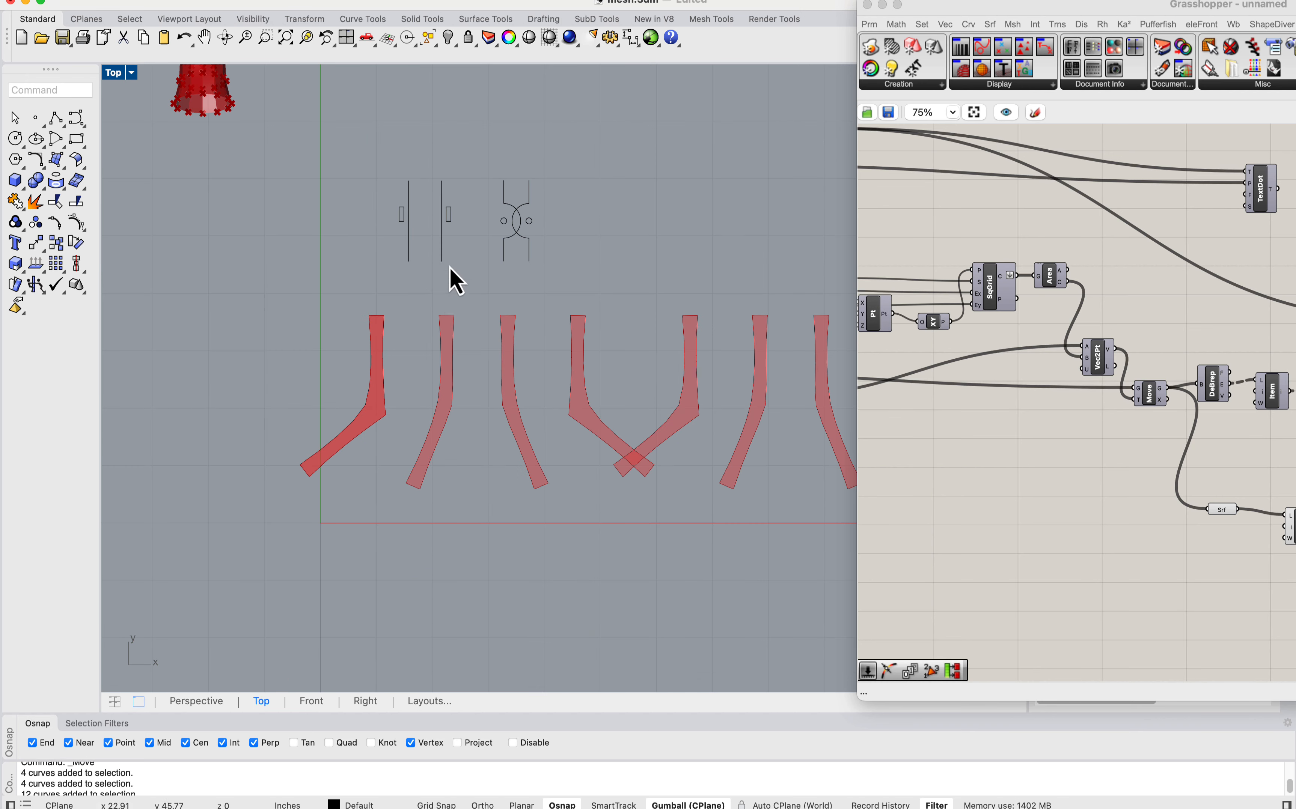
right_drag(452, 269, 547, 238)
drag(711, 253, 481, 150)
scroll(505, 160, up, 6)
click(469, 252)
scroll(465, 252, down, 4)
right_drag(469, 254, 479, 143)
scroll(463, 267, up, 6)
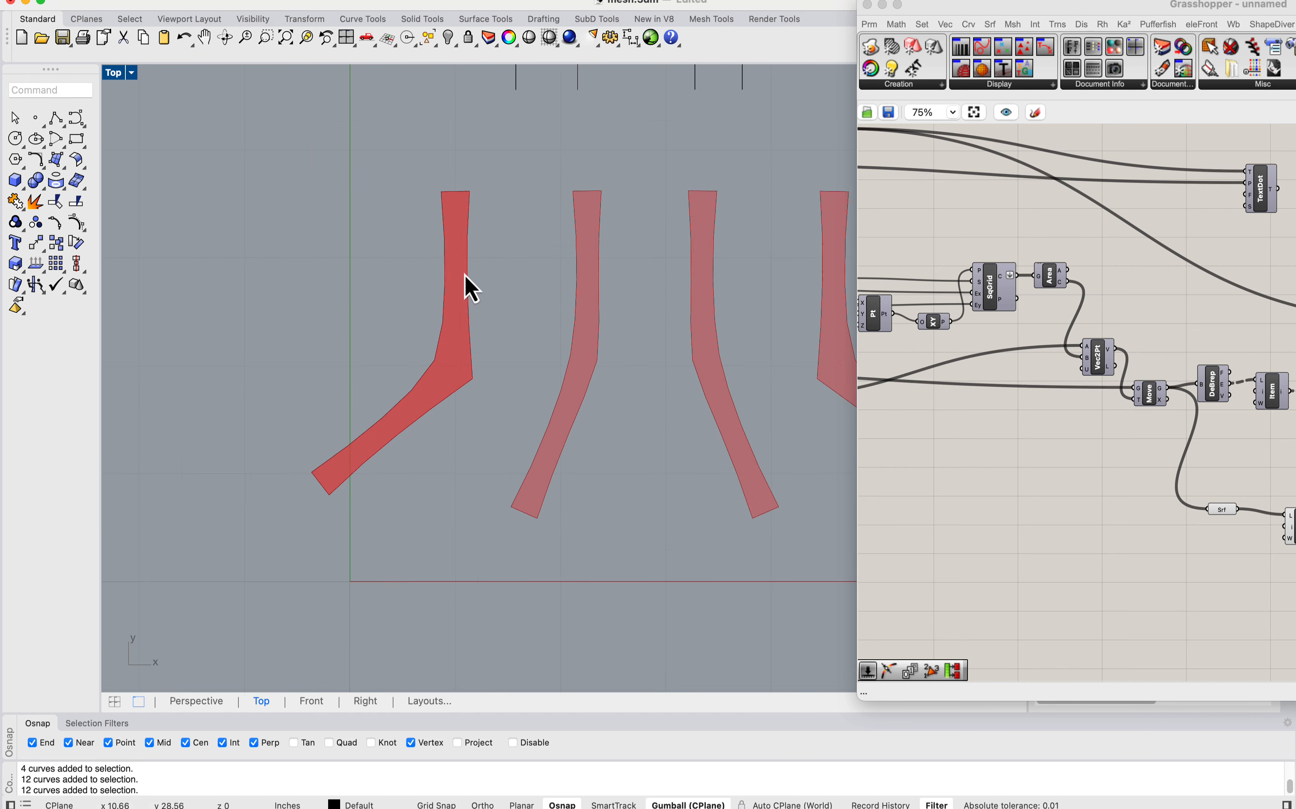
Step: Highlight the isolated first strip through its List Item component in Grasshopper and inspect its outline
right_drag(1058, 222, 951, 193)
drag(1008, 8, 881, 3)
right_drag(1094, 482, 988, 360)
click(970, 383)
scroll(899, 366, up, 3)
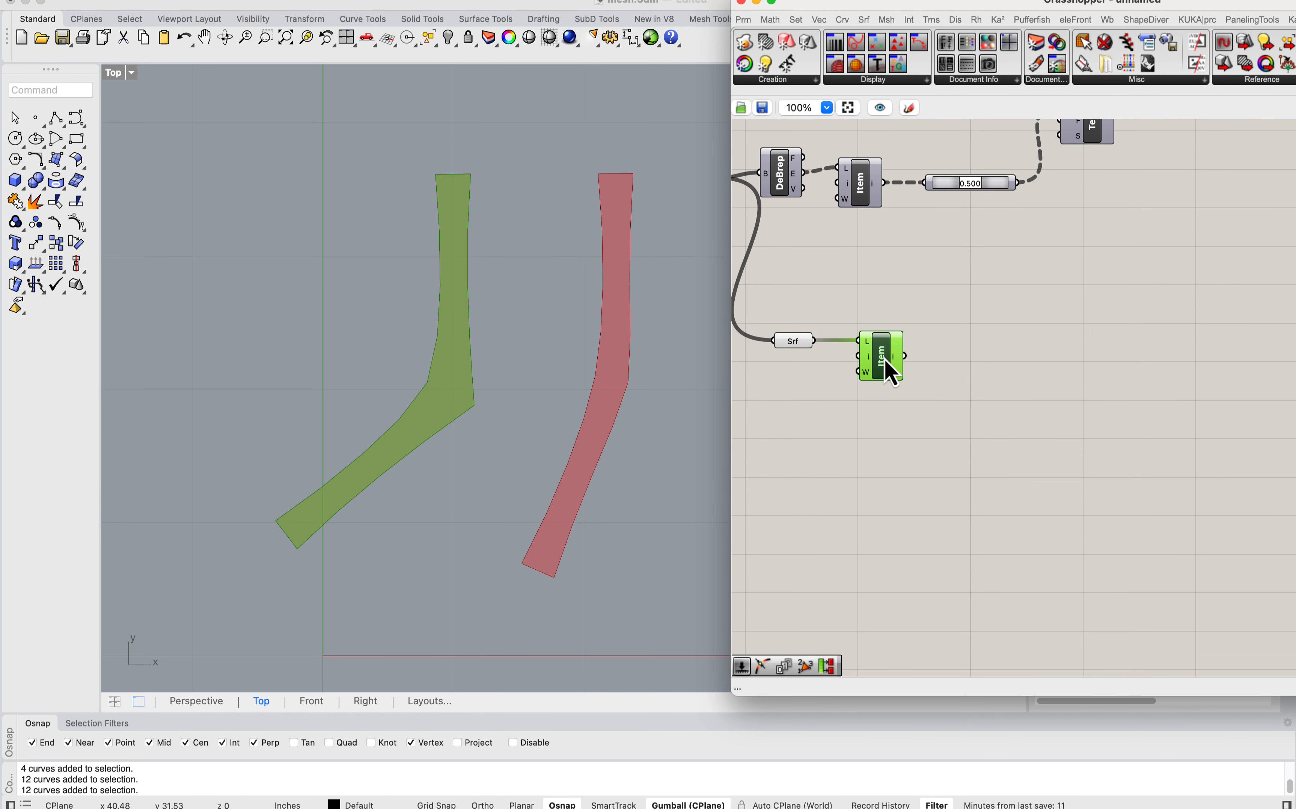
right_drag(456, 341, 488, 295)
scroll(432, 189, up, 4)
scroll(449, 198, down, 3)
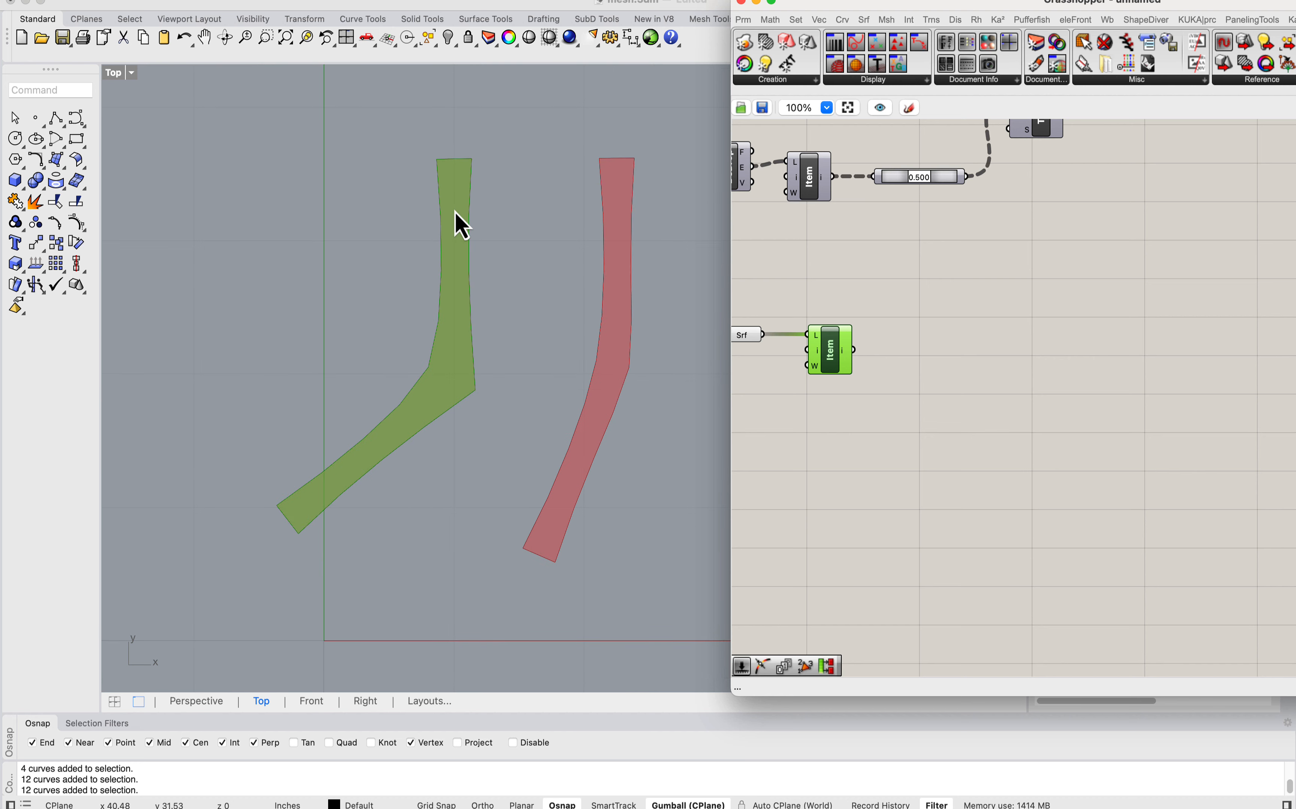
Step: Extract the isolated strip's edges by feeding the List Item output into a Brep Edges component
right_drag(895, 320, 958, 318)
drag(931, 3, 856, 2)
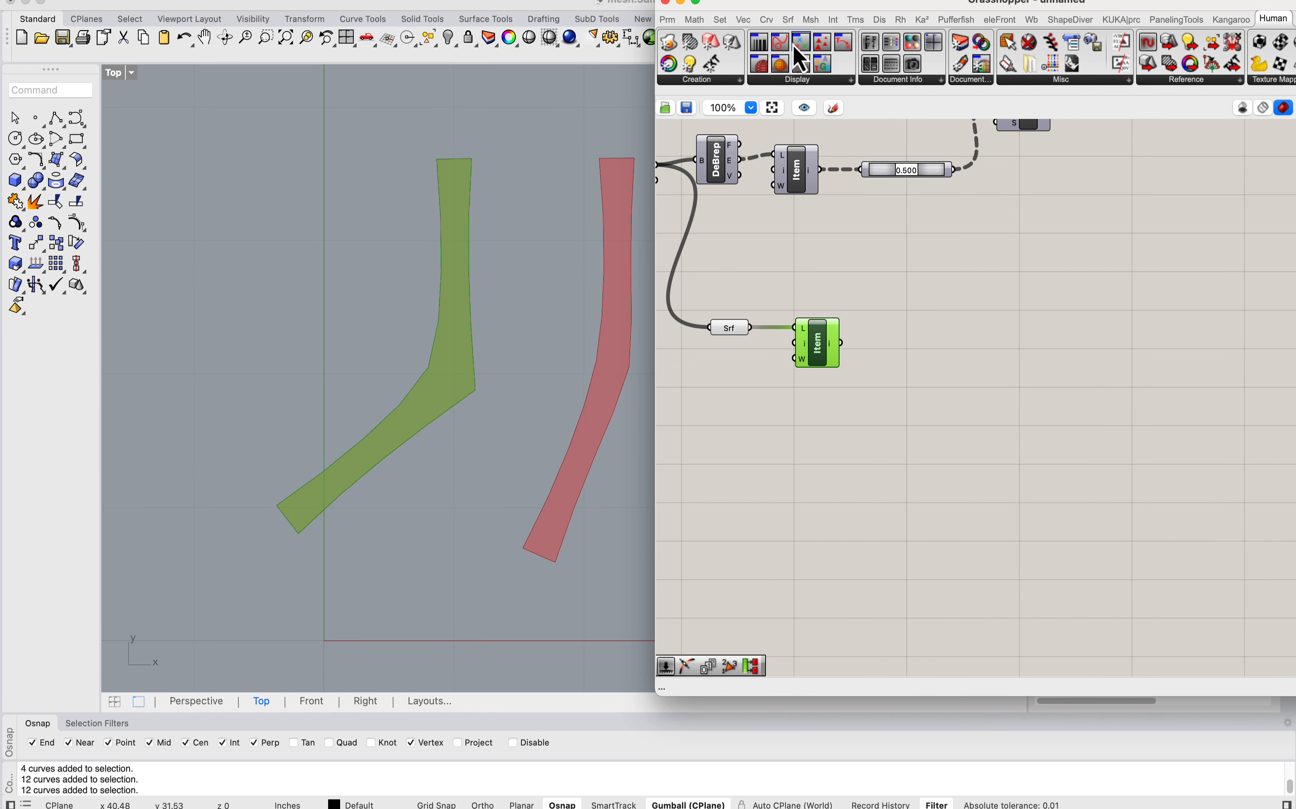
click(788, 20)
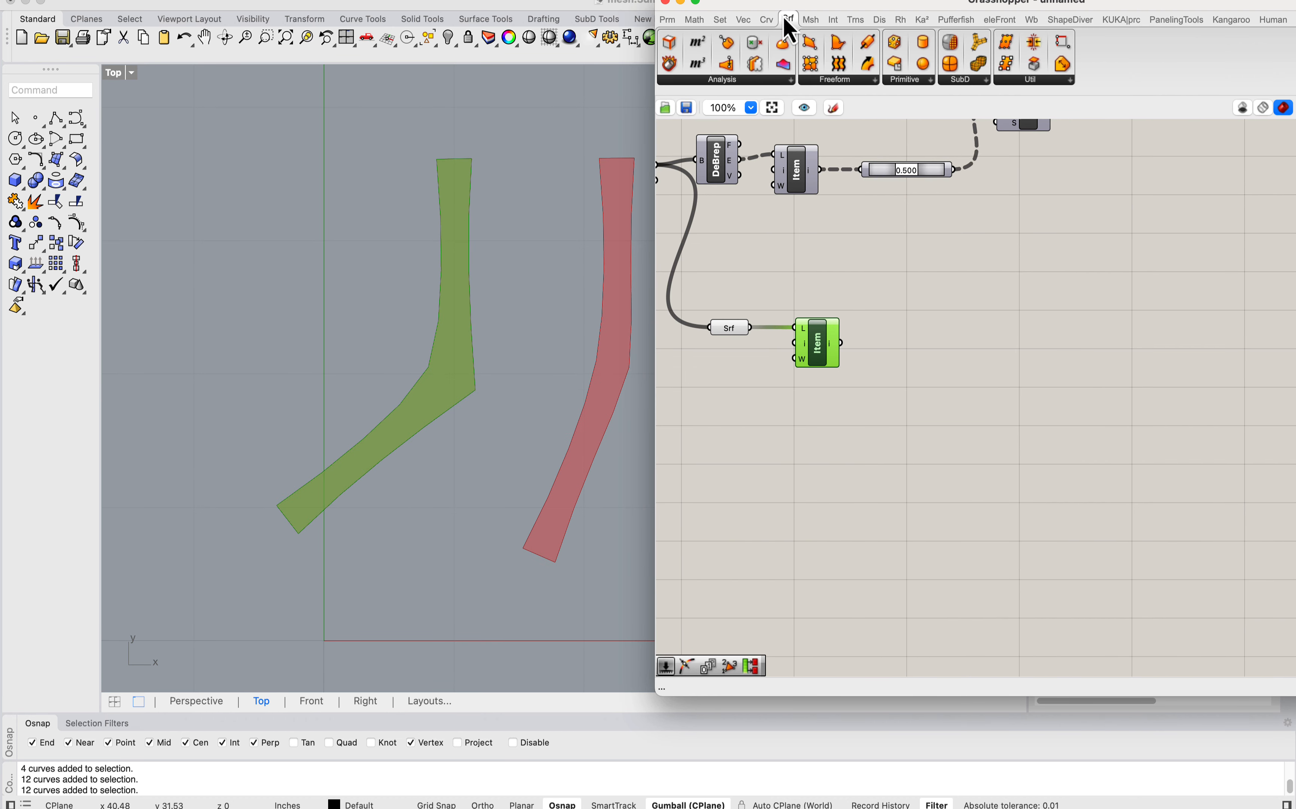
click(763, 83)
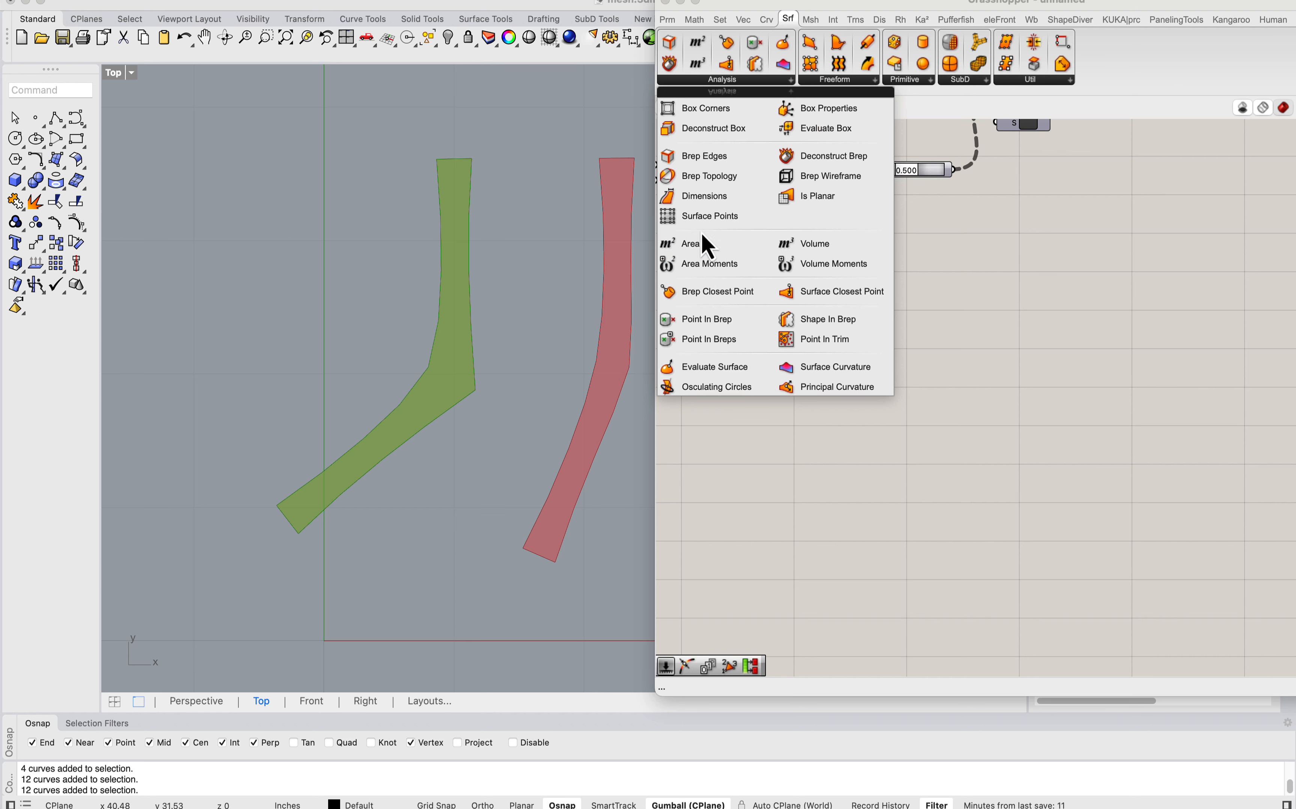
click(702, 161)
click(888, 353)
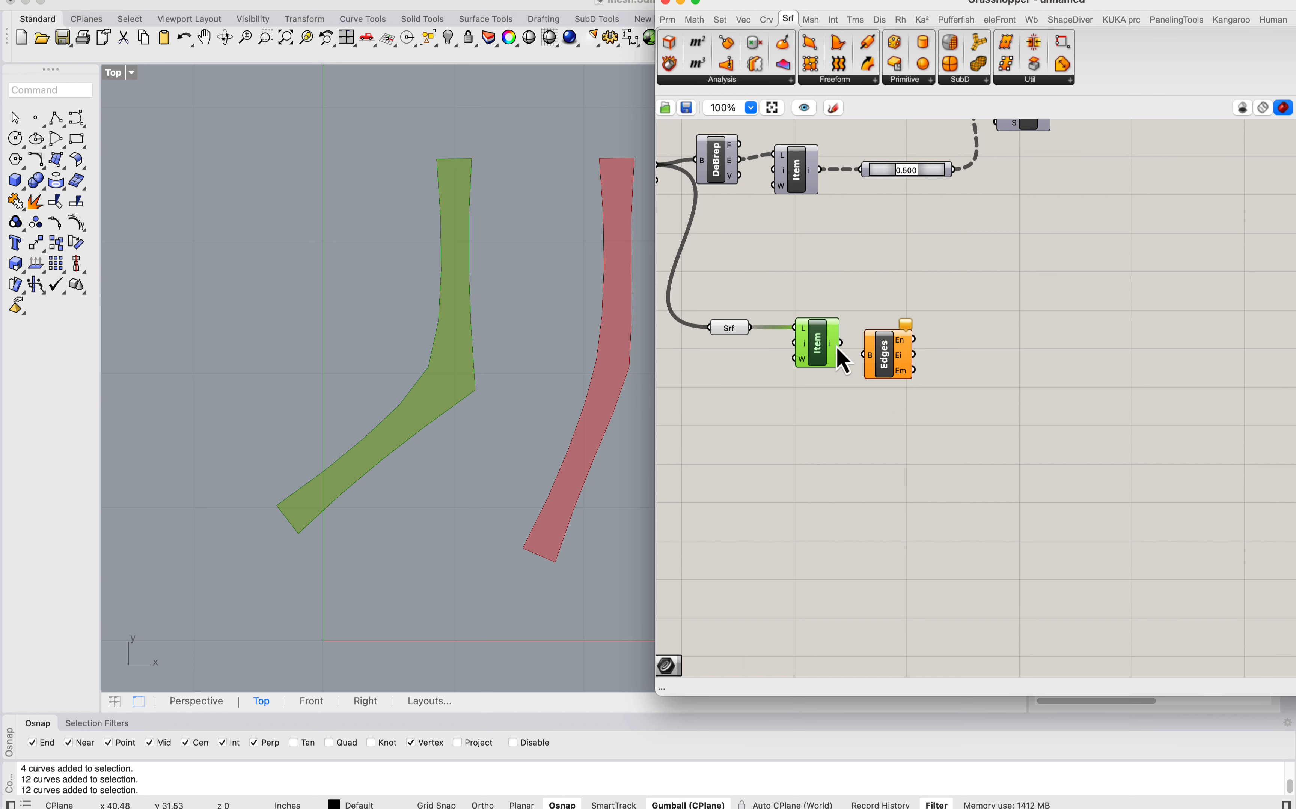
drag(839, 346, 891, 349)
right_drag(807, 309, 730, 290)
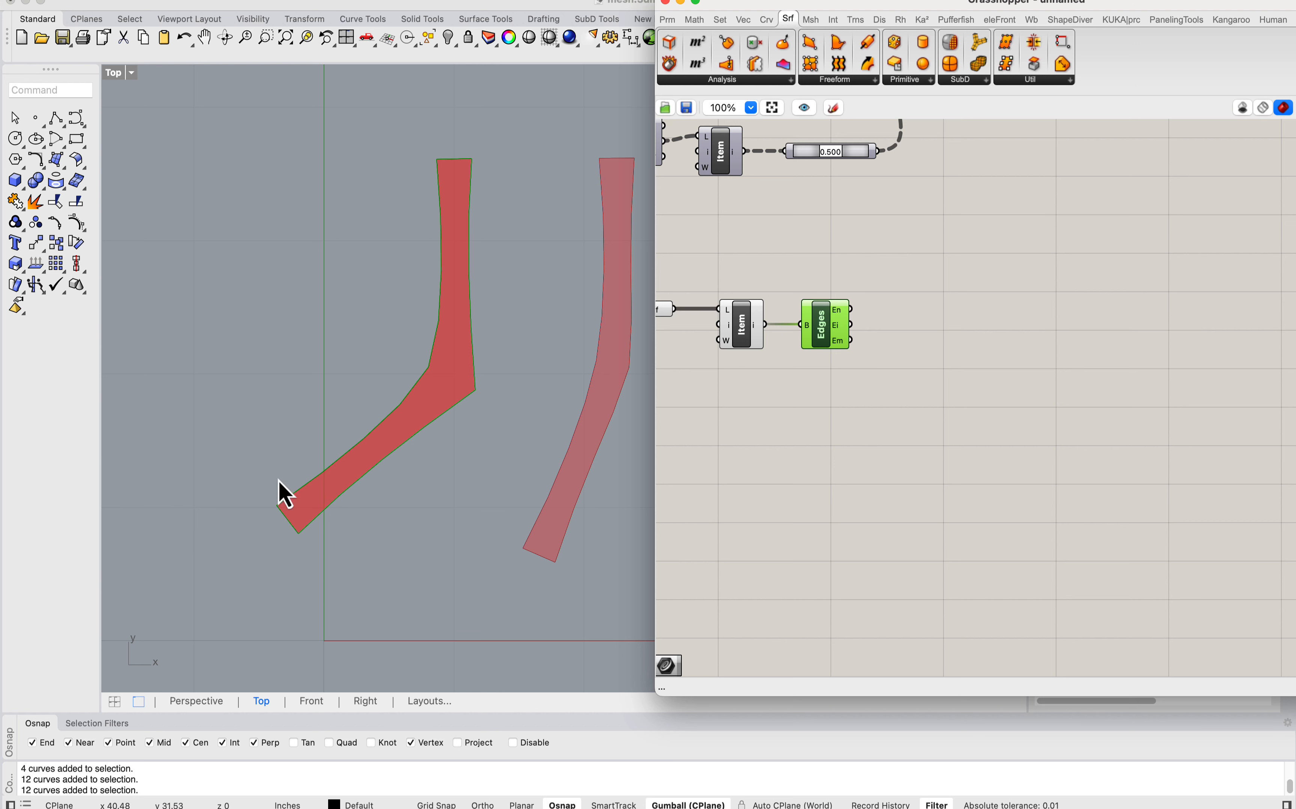
scroll(423, 278, up, 2)
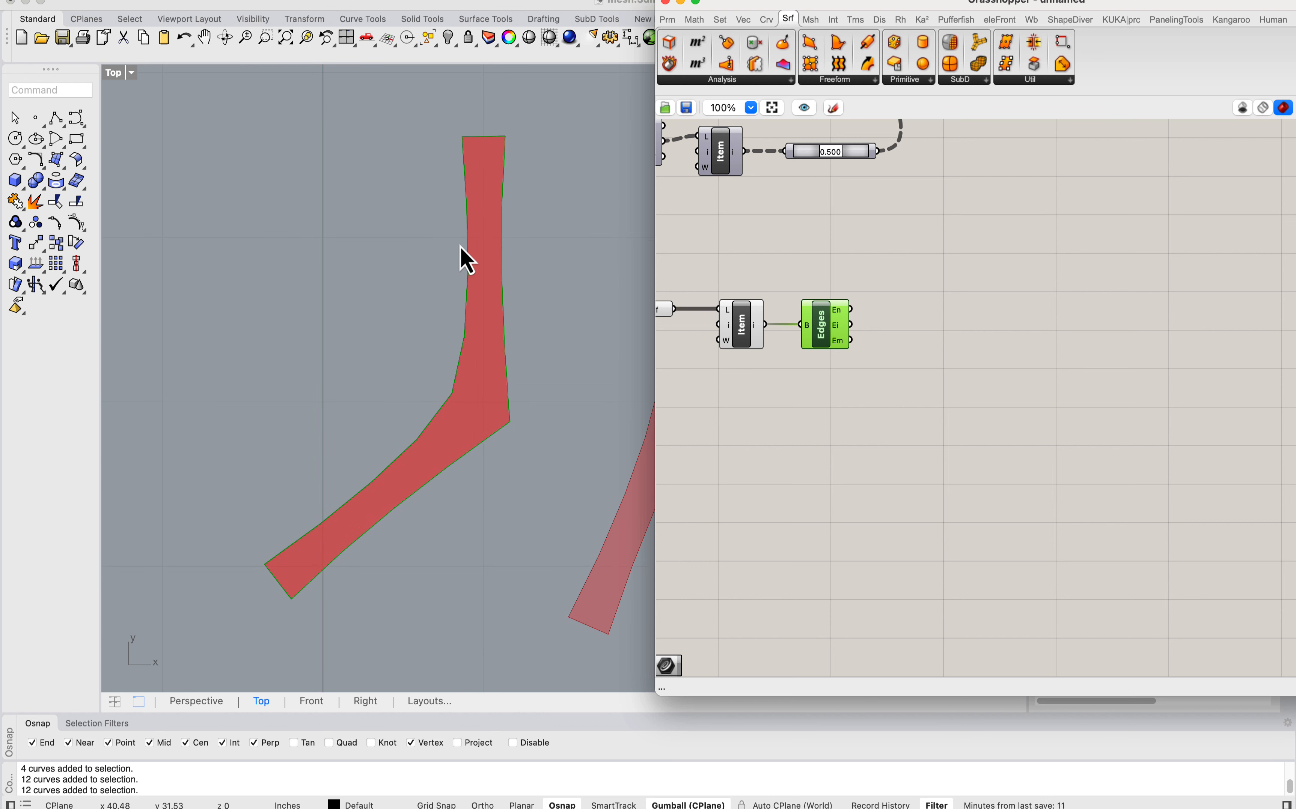
Step: Split the strip's naked edges into segments with an Explode component
double_click(912, 338)
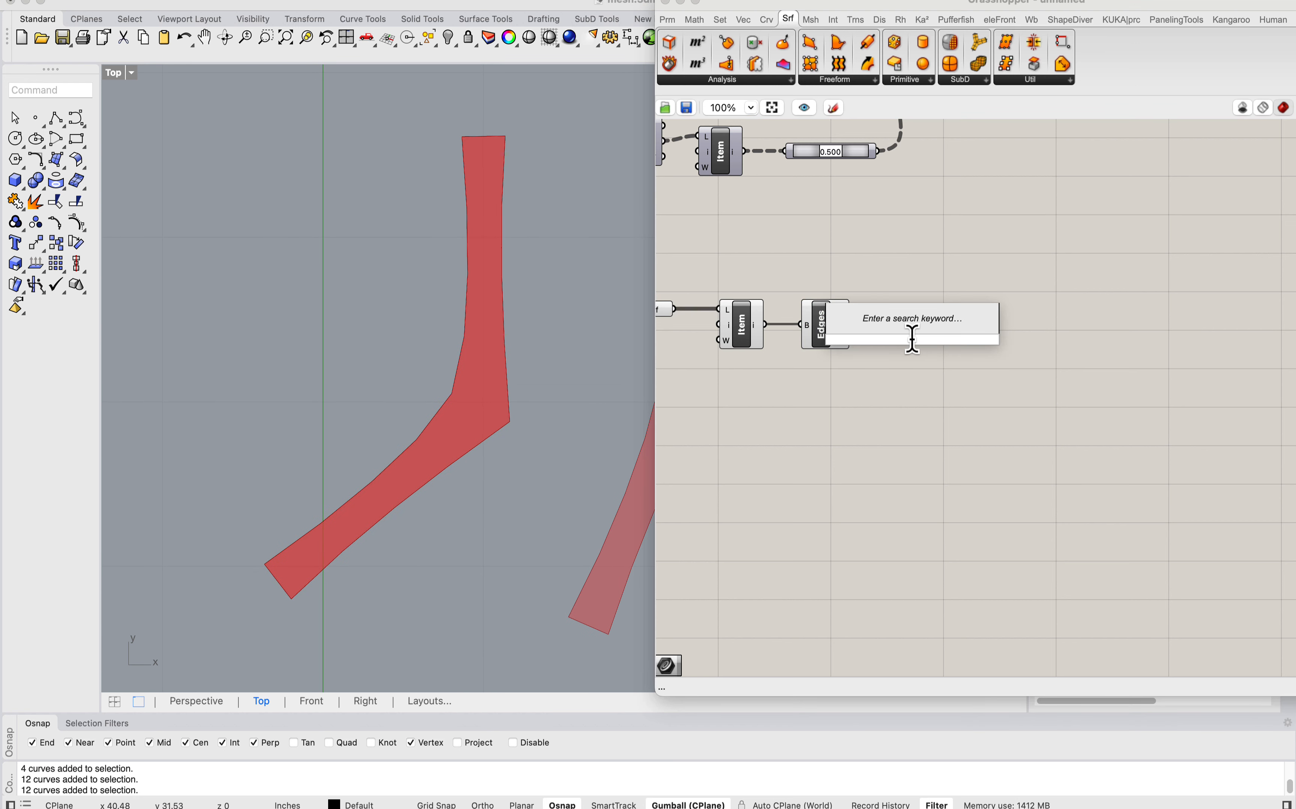
text(deconstruct)
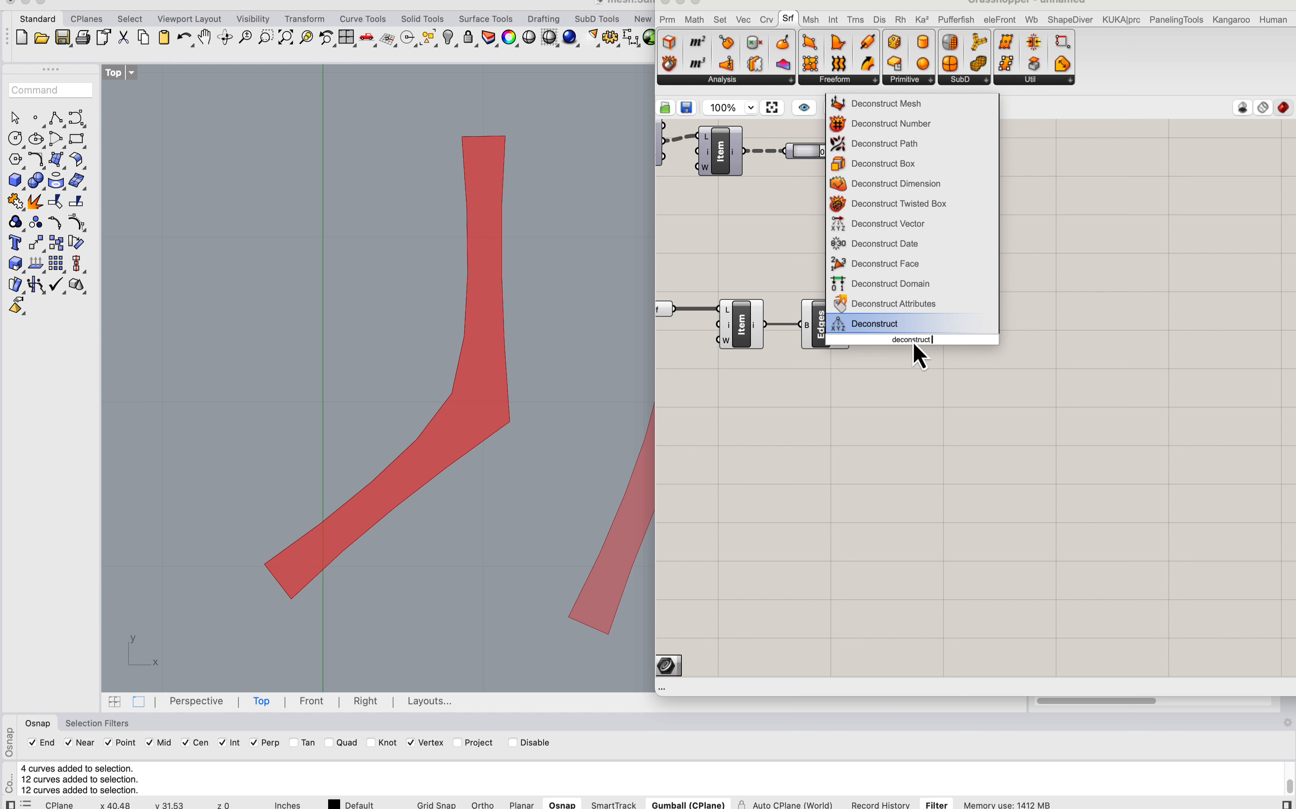
text( brep)
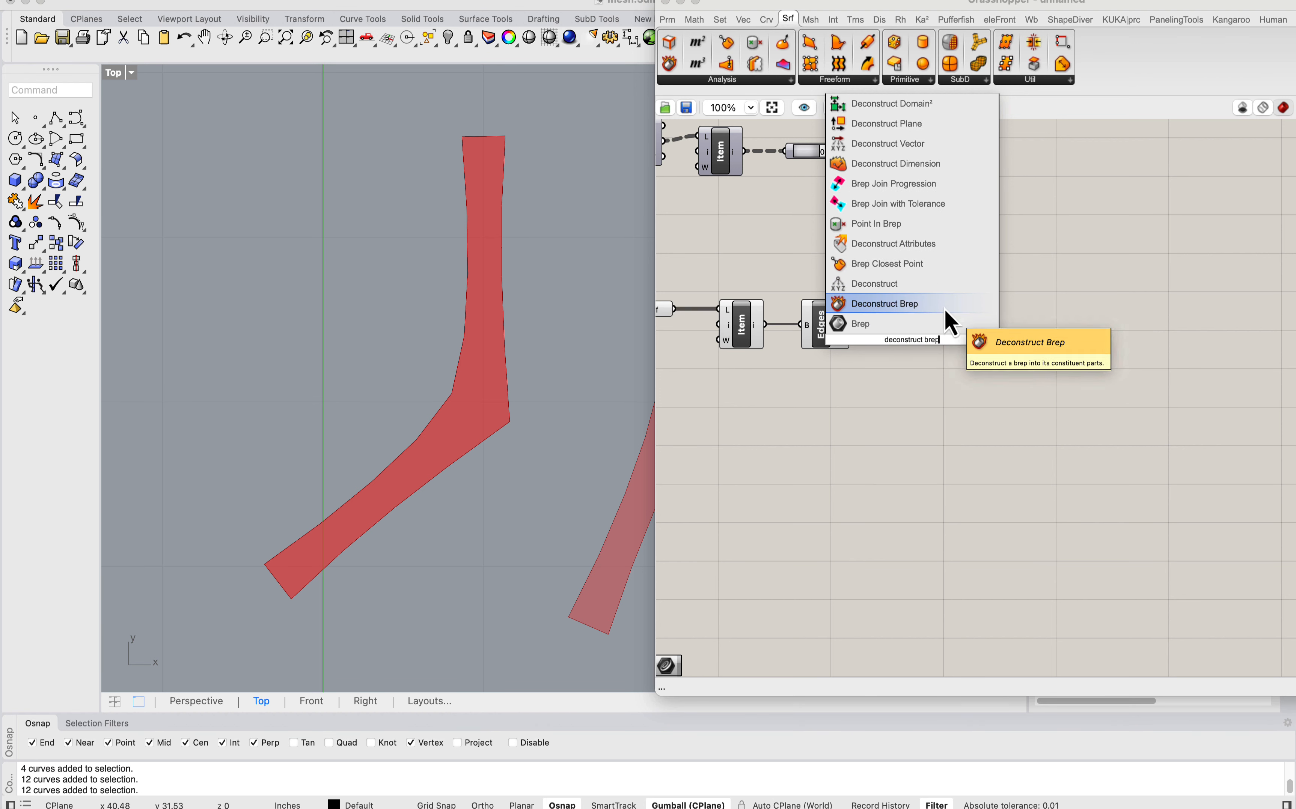
text(explod)
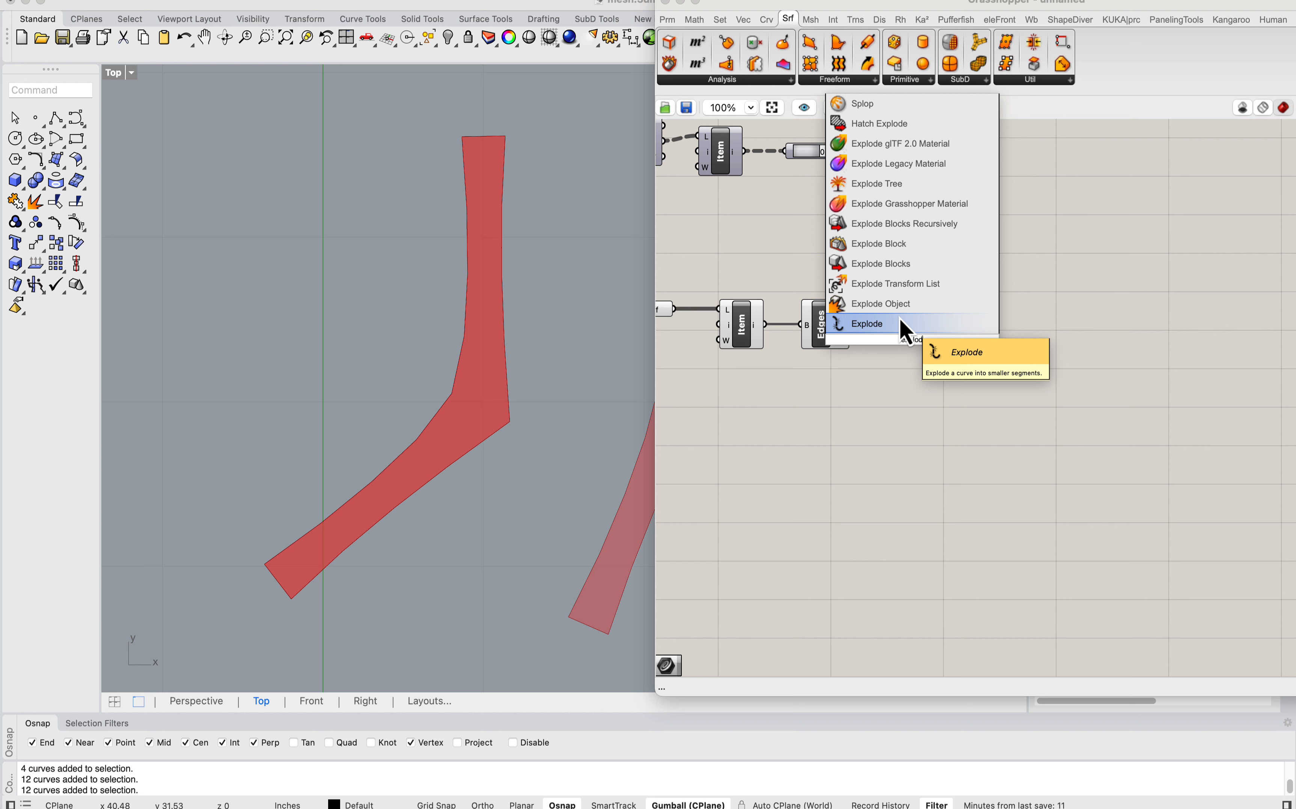
click(946, 315)
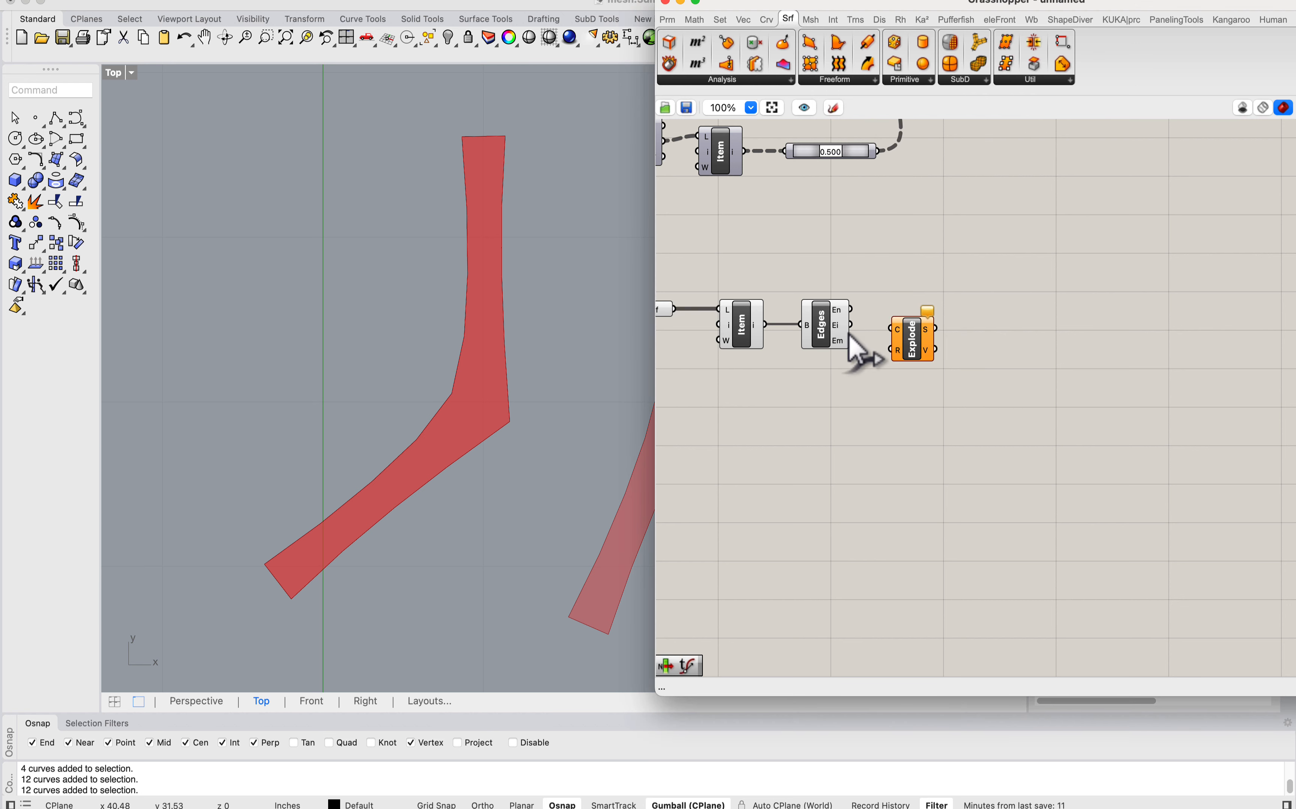
drag(850, 309, 917, 328)
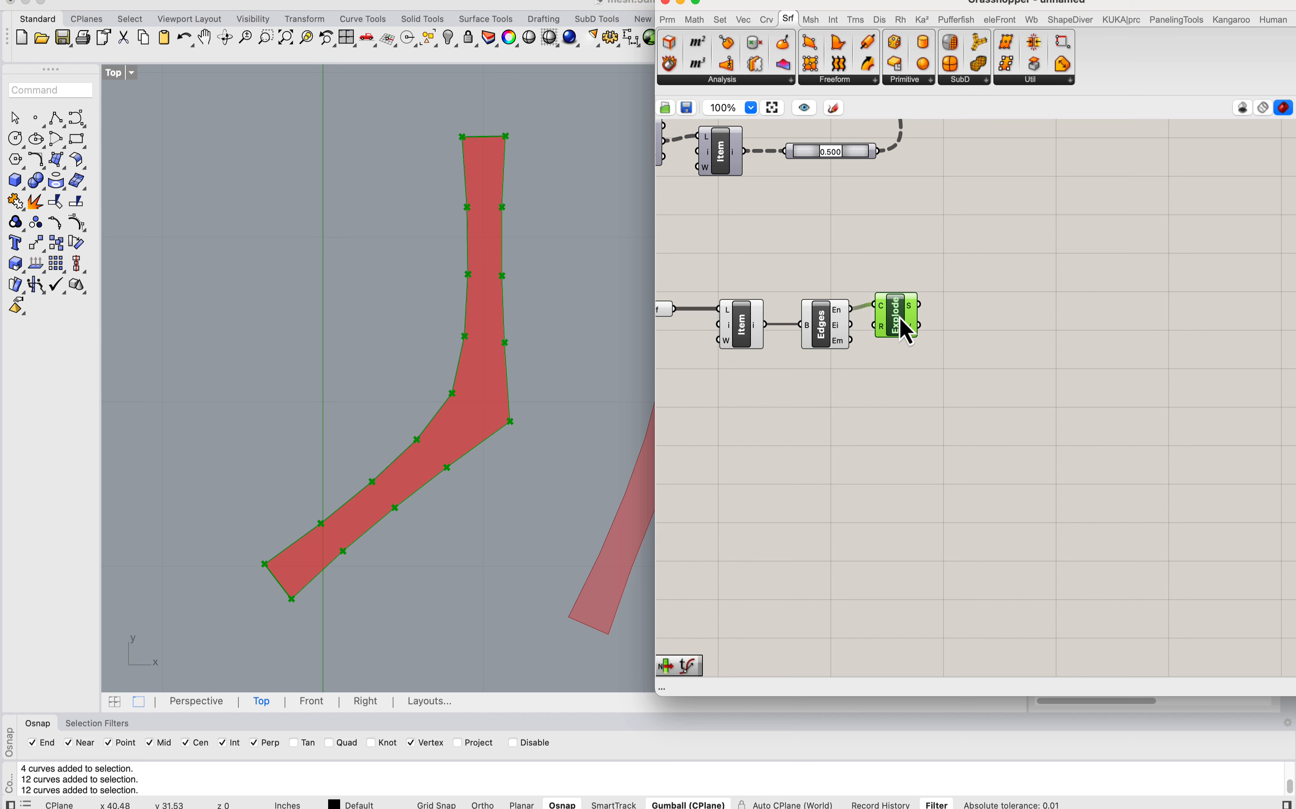
scroll(436, 350, up, 2)
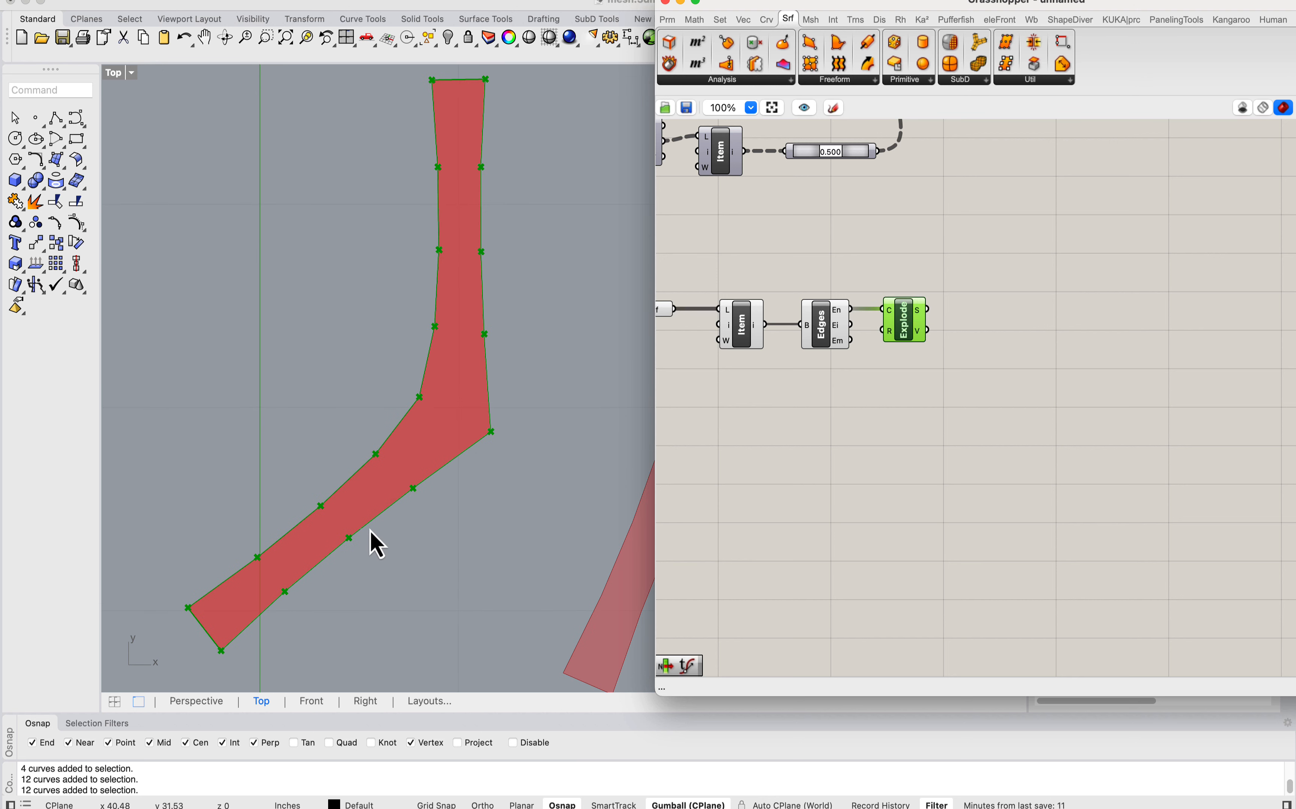
Step: Place a midpoint on each exploded segment with a Point On Curve component at 0.500
scroll(889, 365, right, 3)
double_click(889, 343)
text(p)
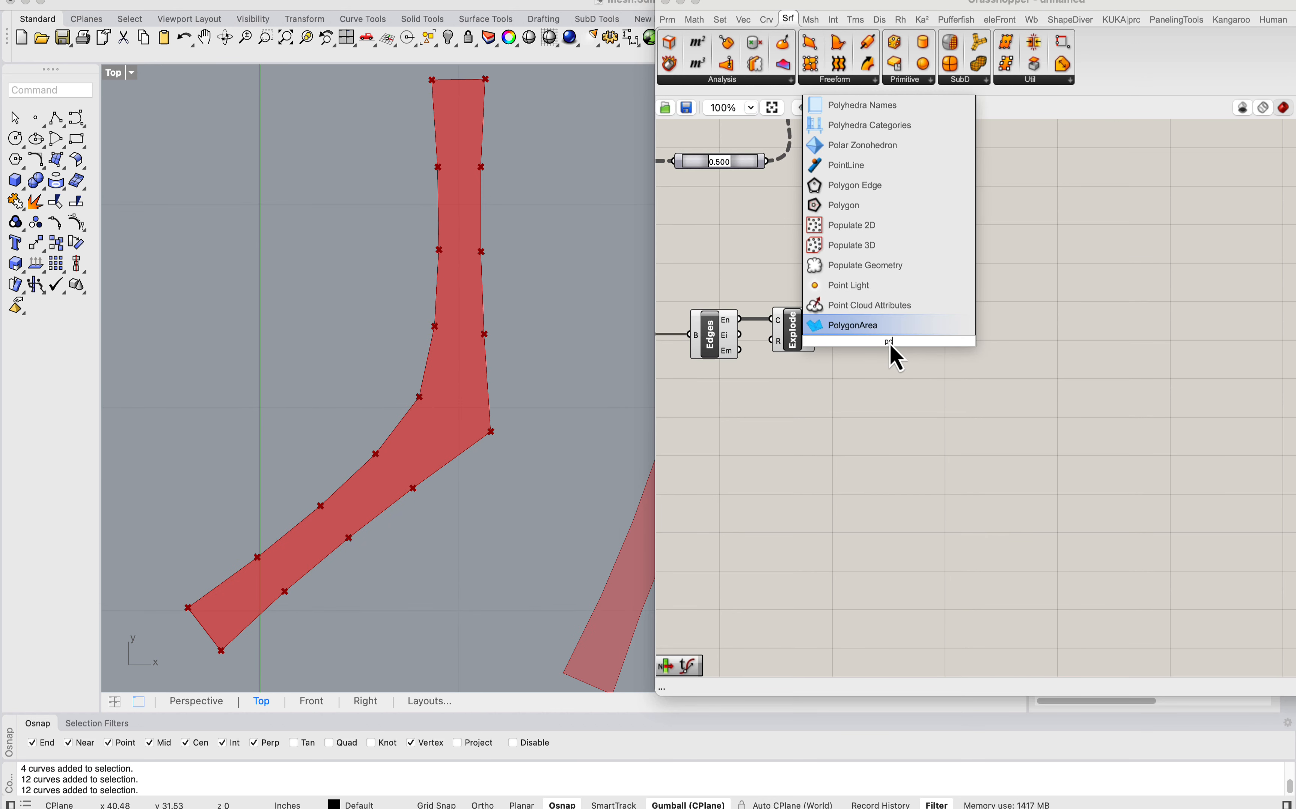
text(oint on curve)
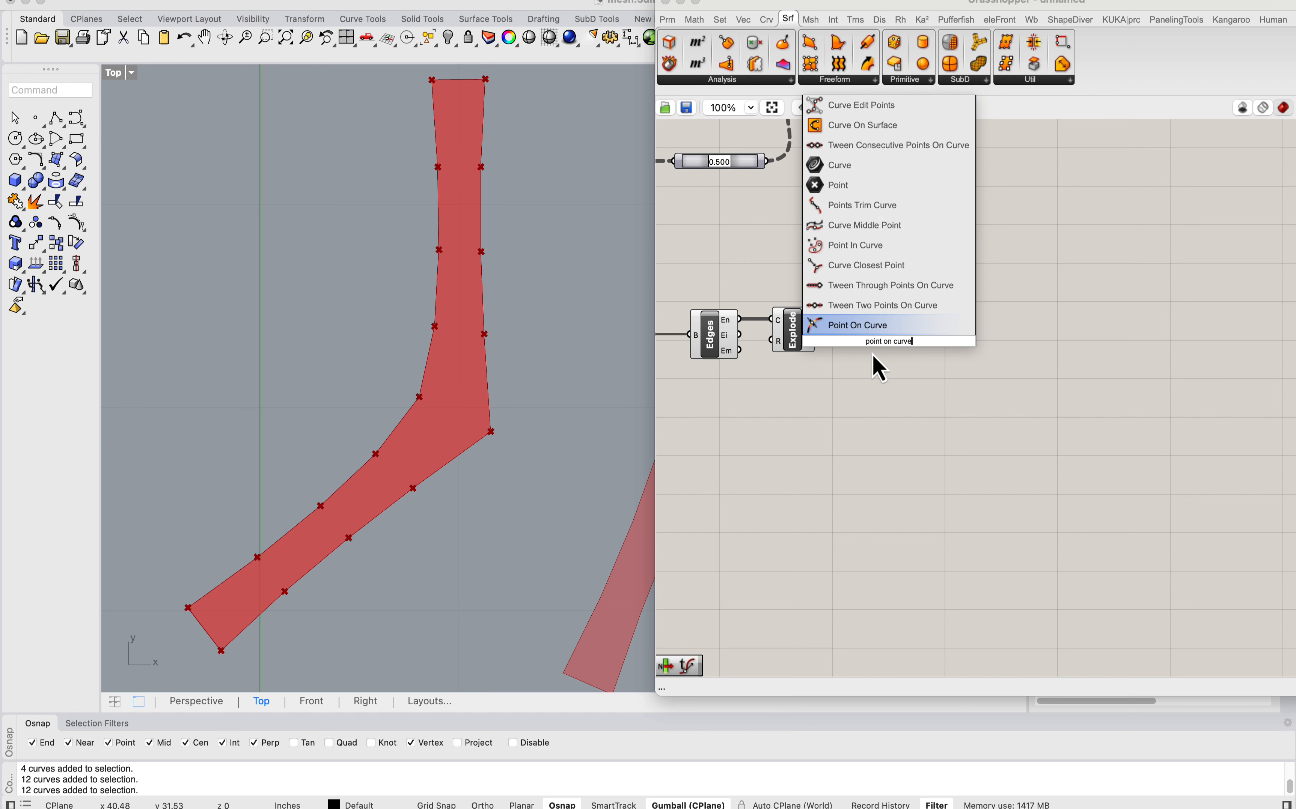
key(Return)
drag(816, 319, 852, 311)
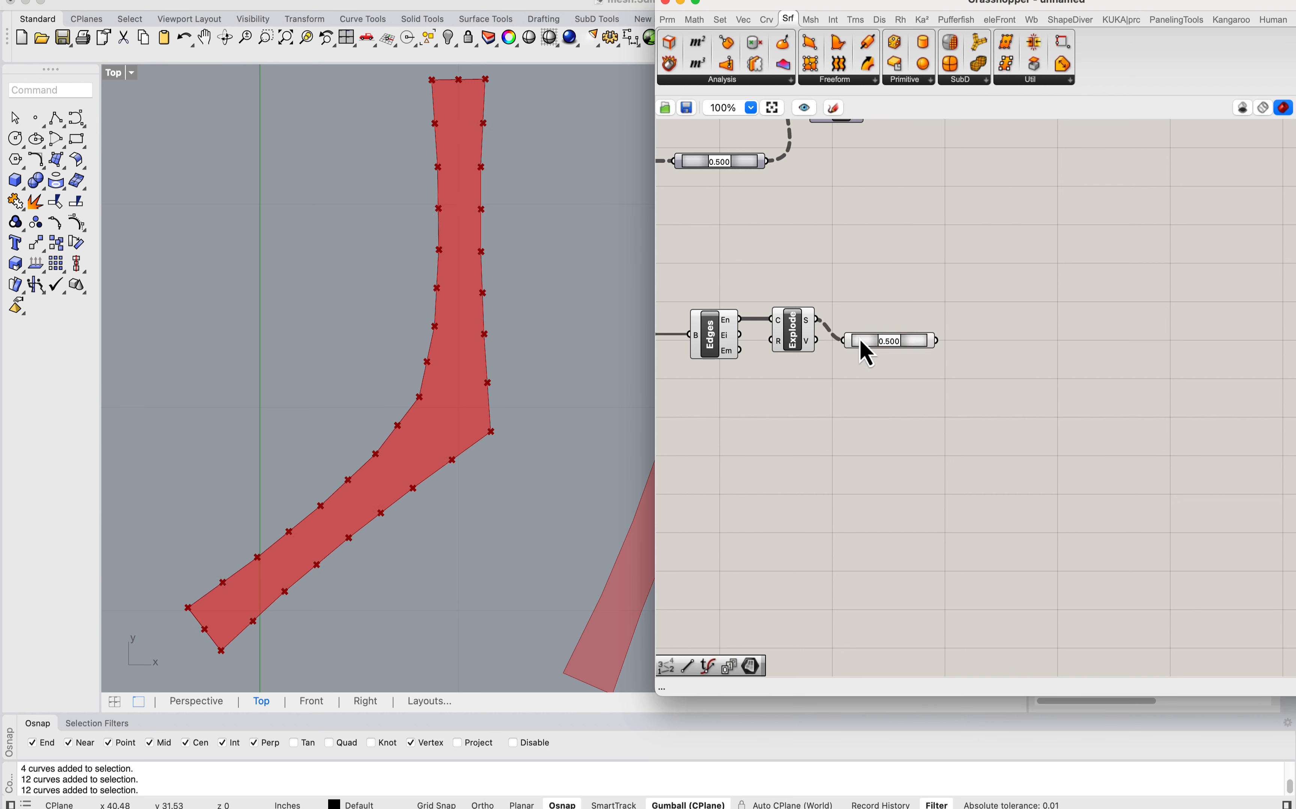
Step: Add a Point List component and feed it the midpoints from the 0.500 Point On Curve component
double_click(1004, 311)
text(point list)
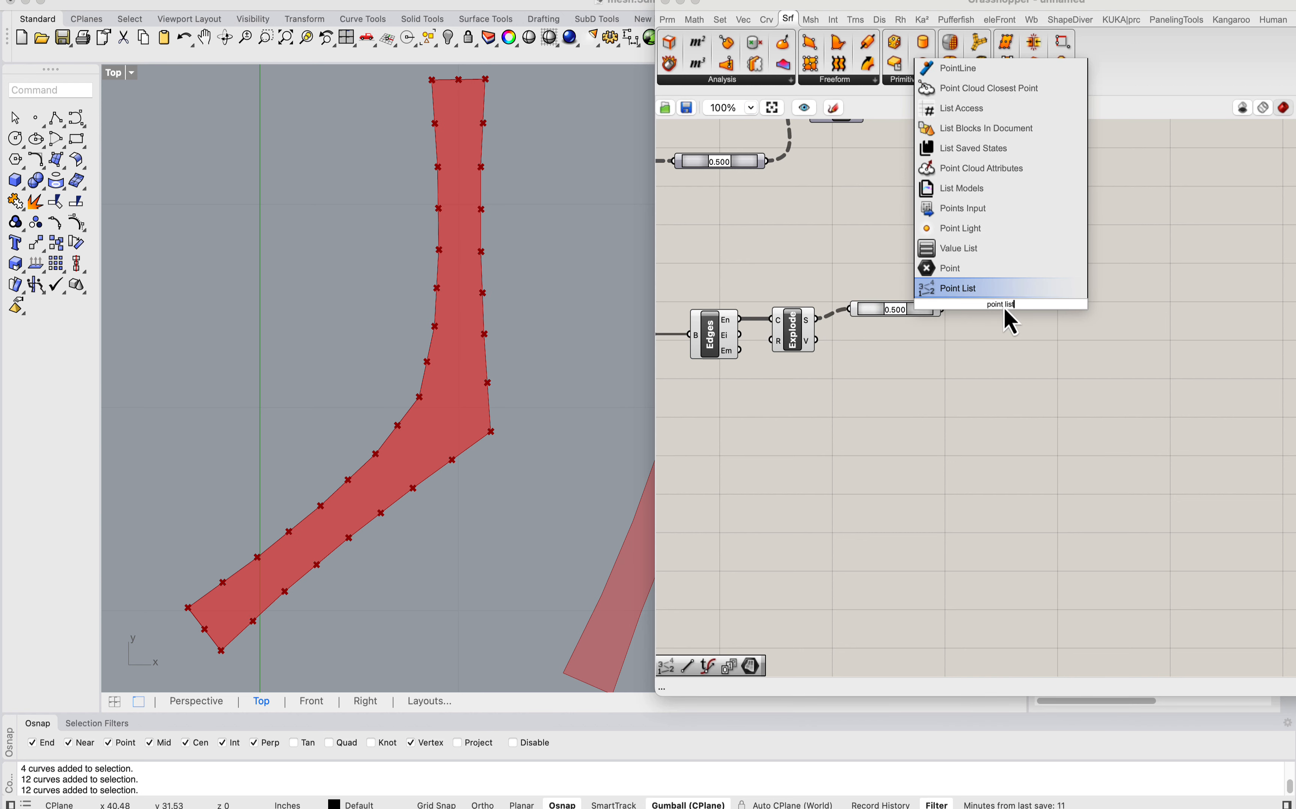
click(988, 295)
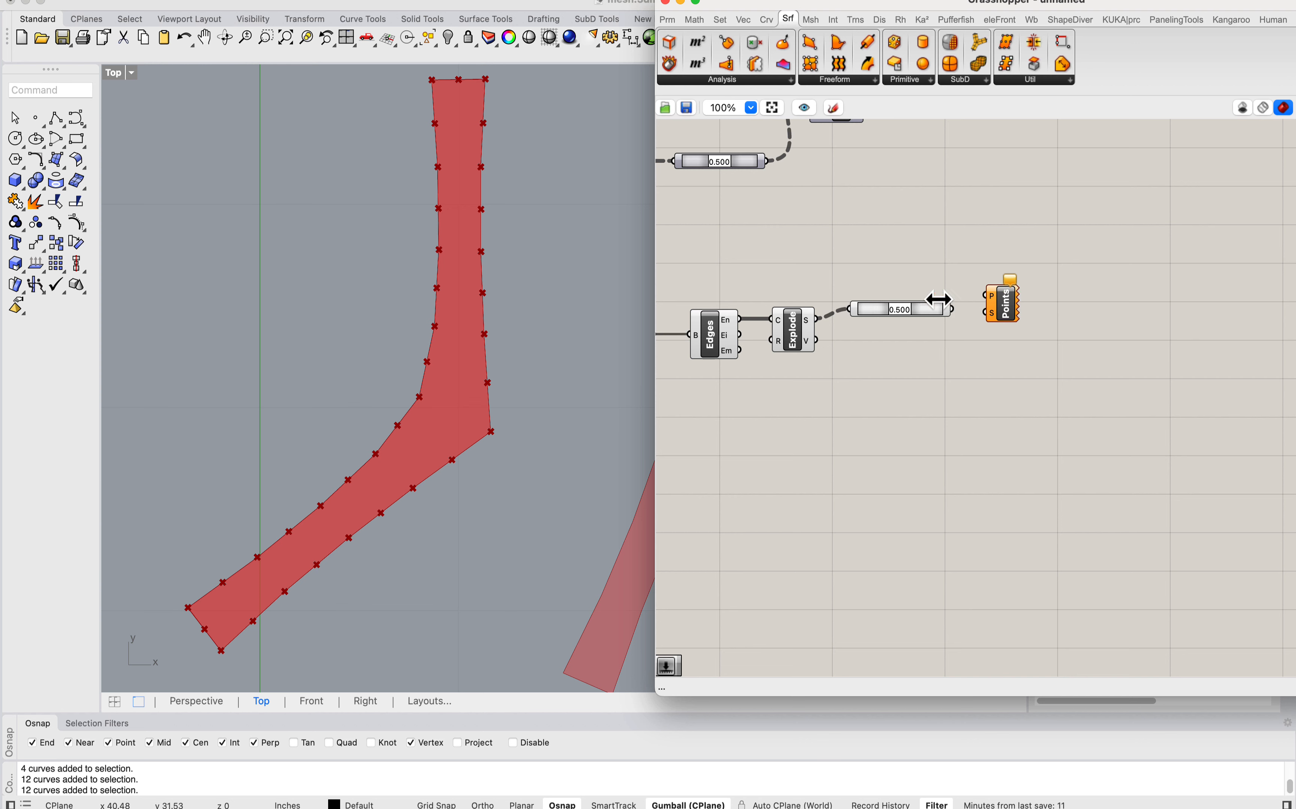
drag(930, 311, 985, 296)
Step: Flatten the points input of the Point List component
right_click(867, 317)
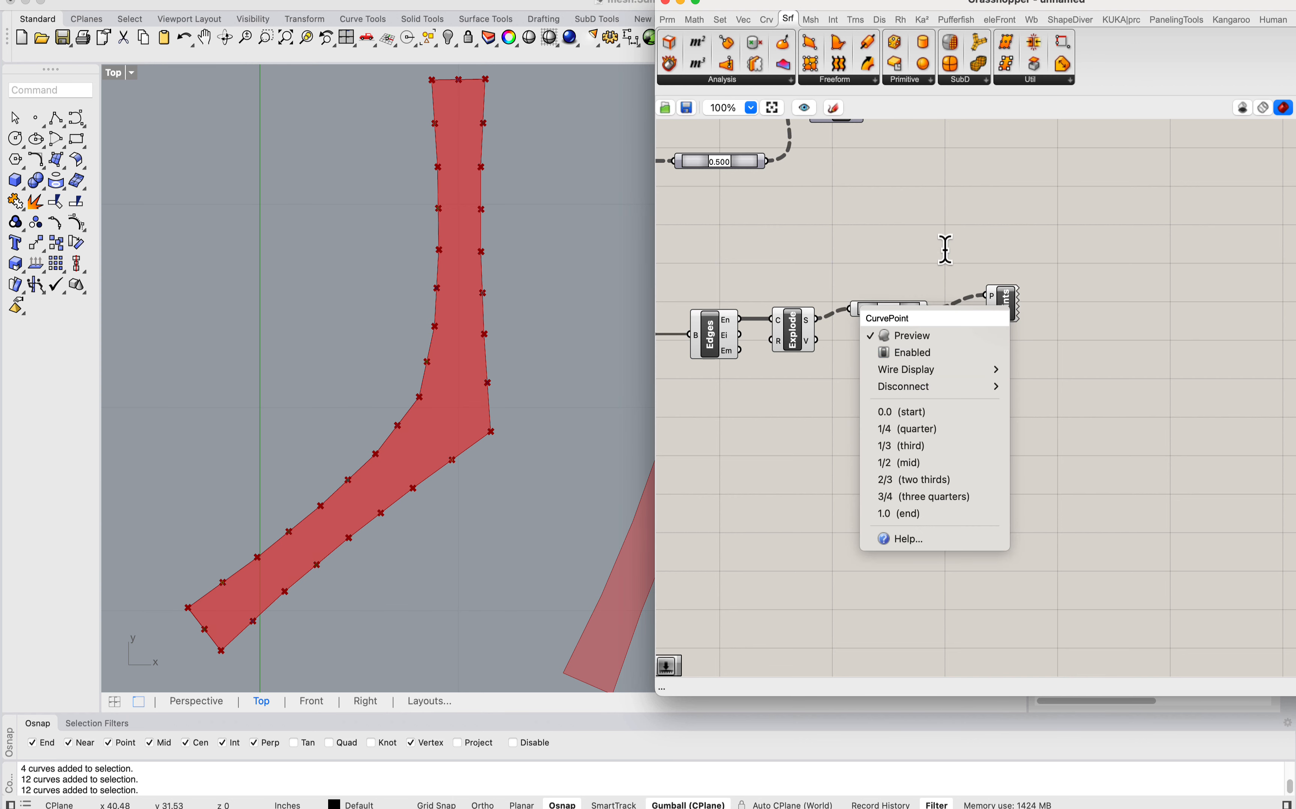
click(996, 290)
right_click(988, 298)
right_click(985, 302)
click(996, 293)
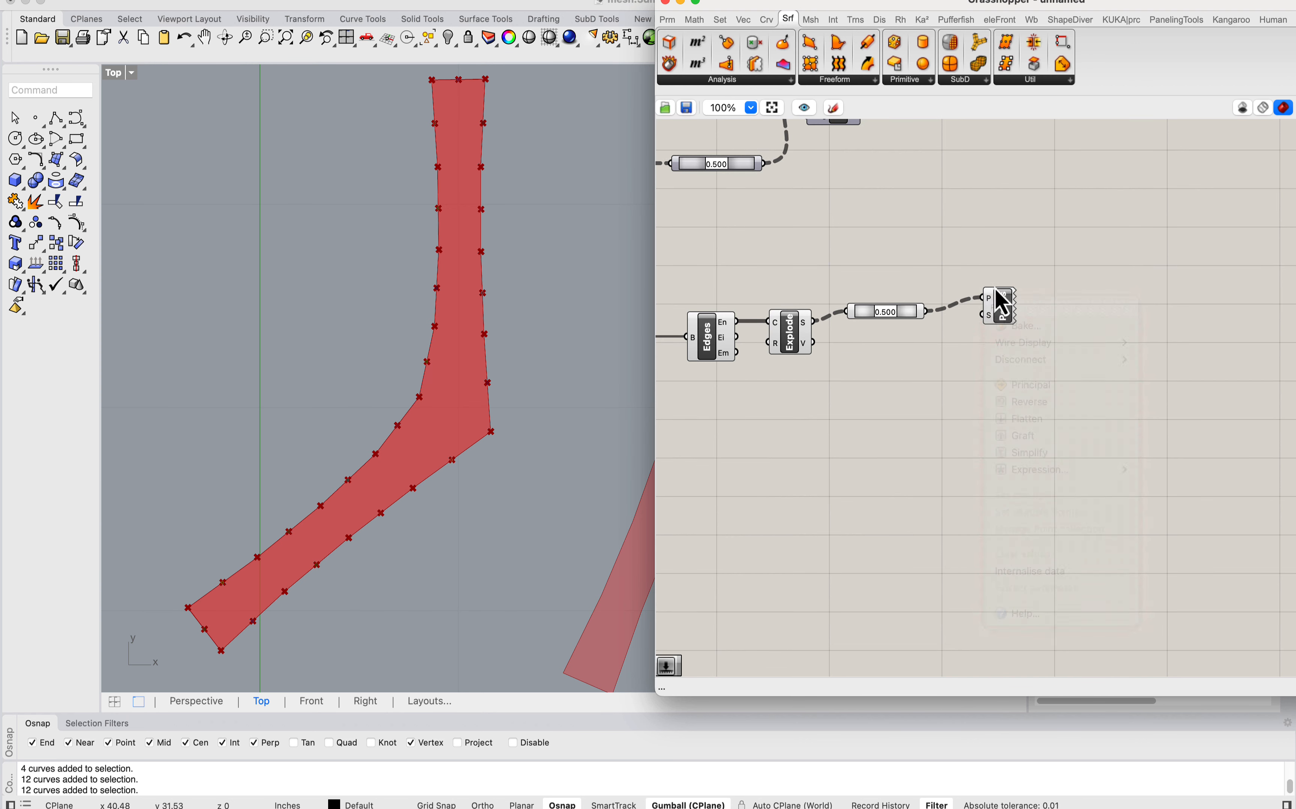
scroll(995, 297, up, 3)
right_click(1000, 327)
click(1016, 426)
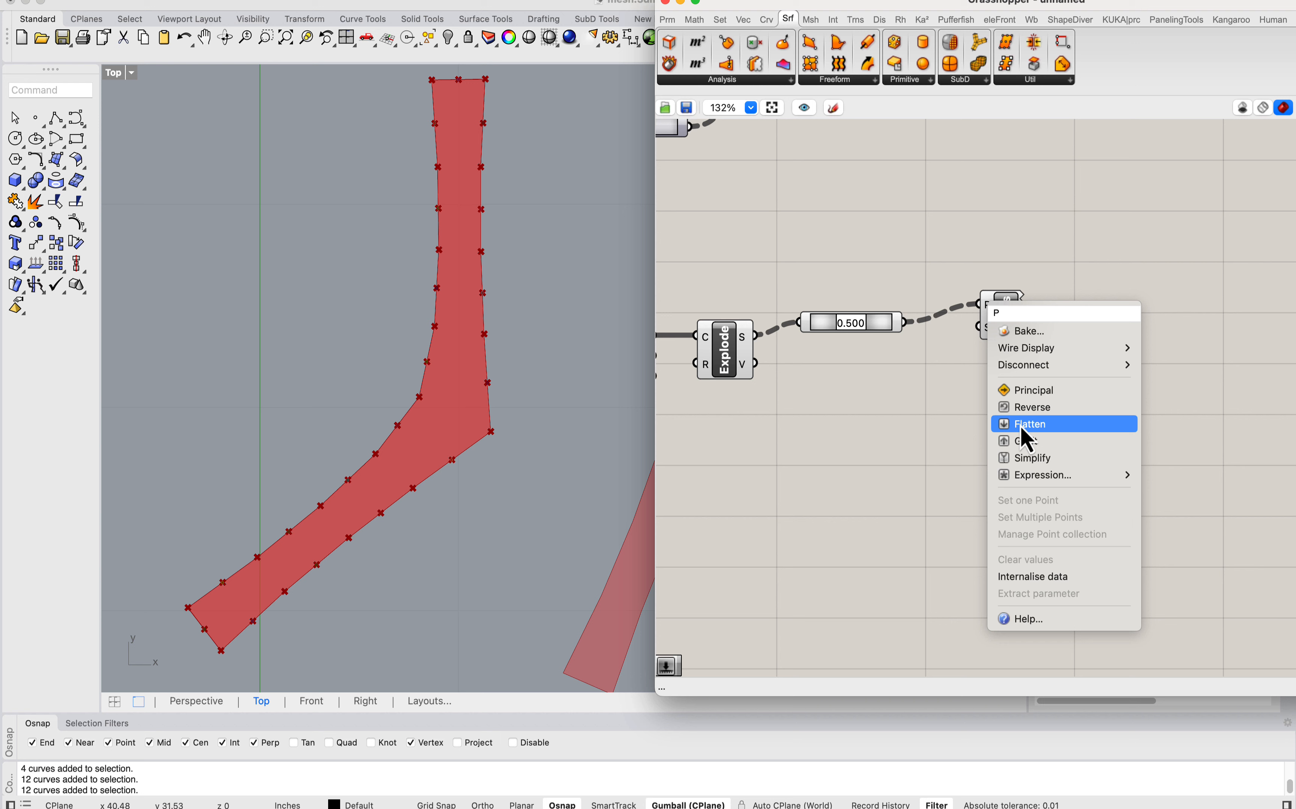
Step: Add a number slider for the Point List size and set it to 1 so the index labels are smaller
double_click(898, 436)
text(Number Slide)
key(Return)
drag(963, 326, 1053, 322)
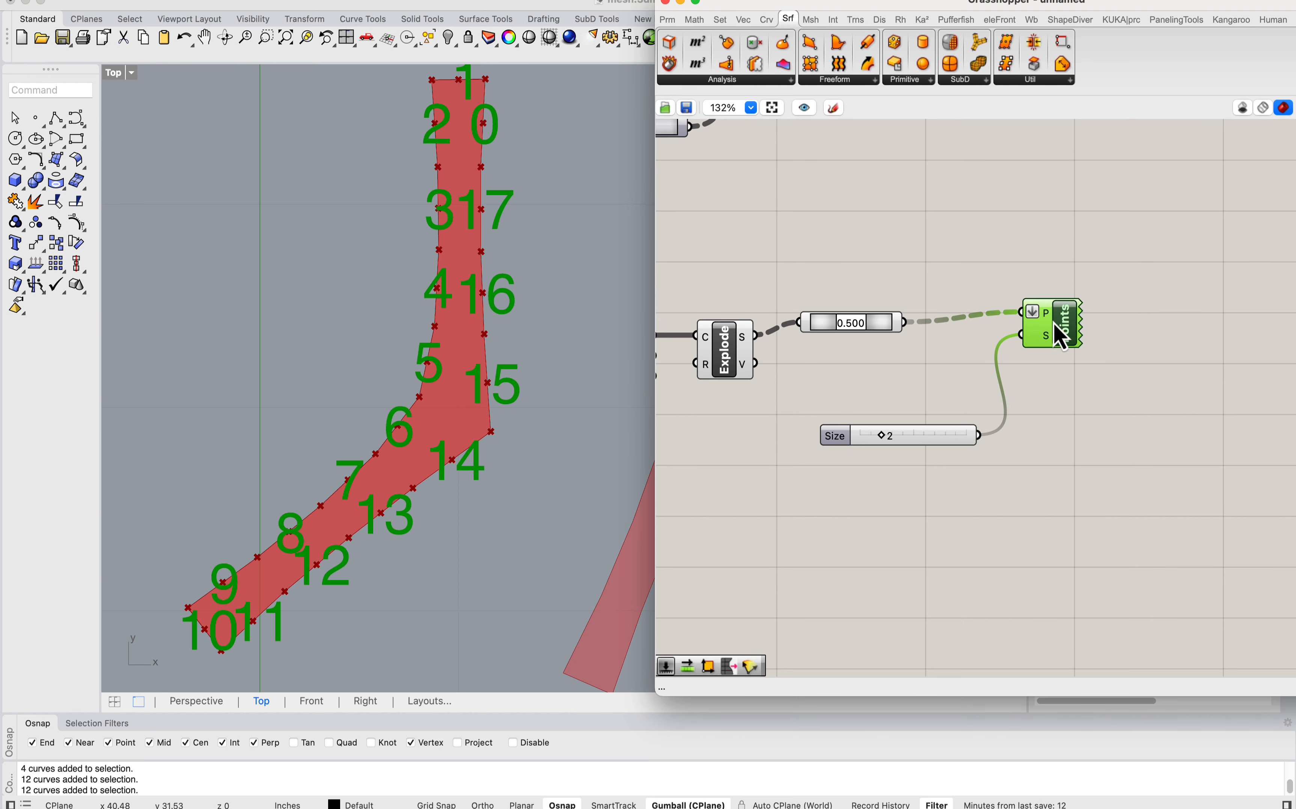
drag(885, 447, 872, 444)
scroll(399, 449, down, 3)
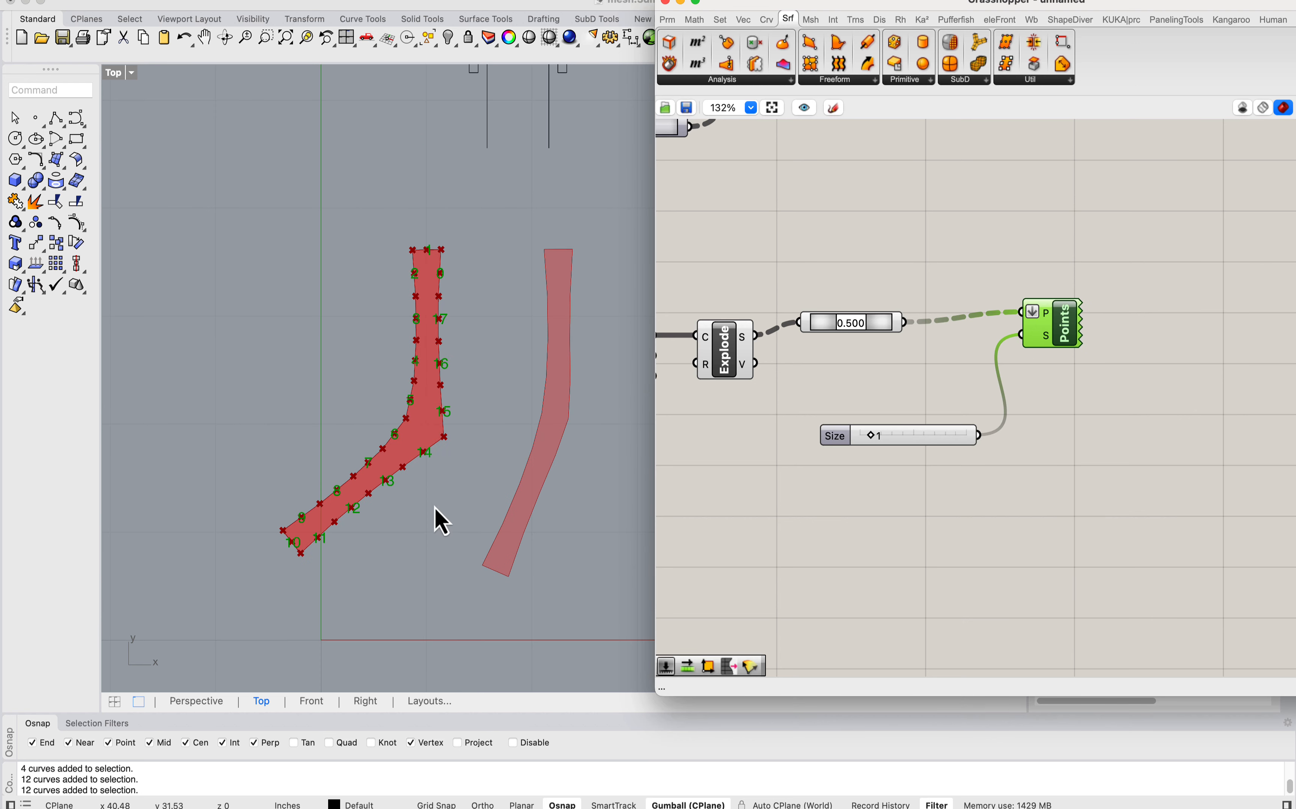
scroll(422, 388, up, 2)
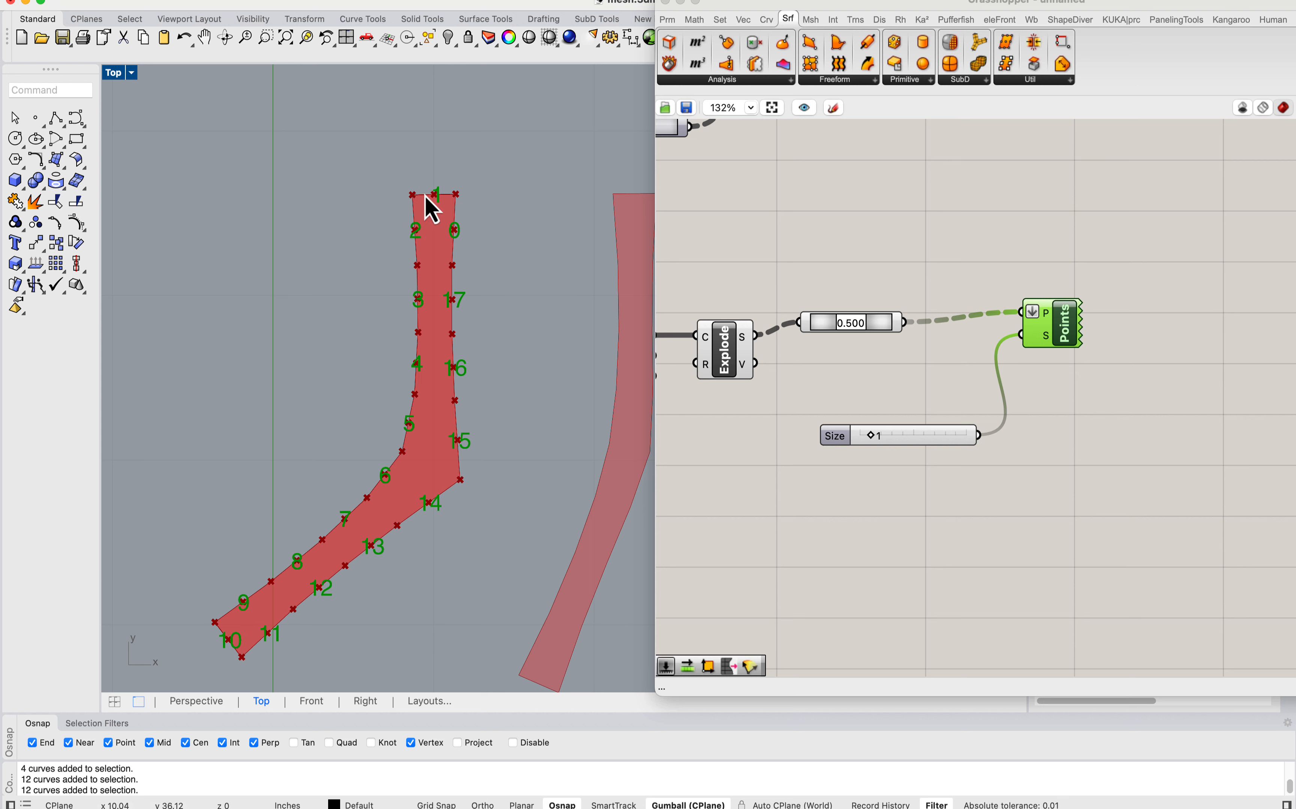
Step: Add a Shift List component beneath the curve components and feed it the exploded edge segments
double_click(919, 488)
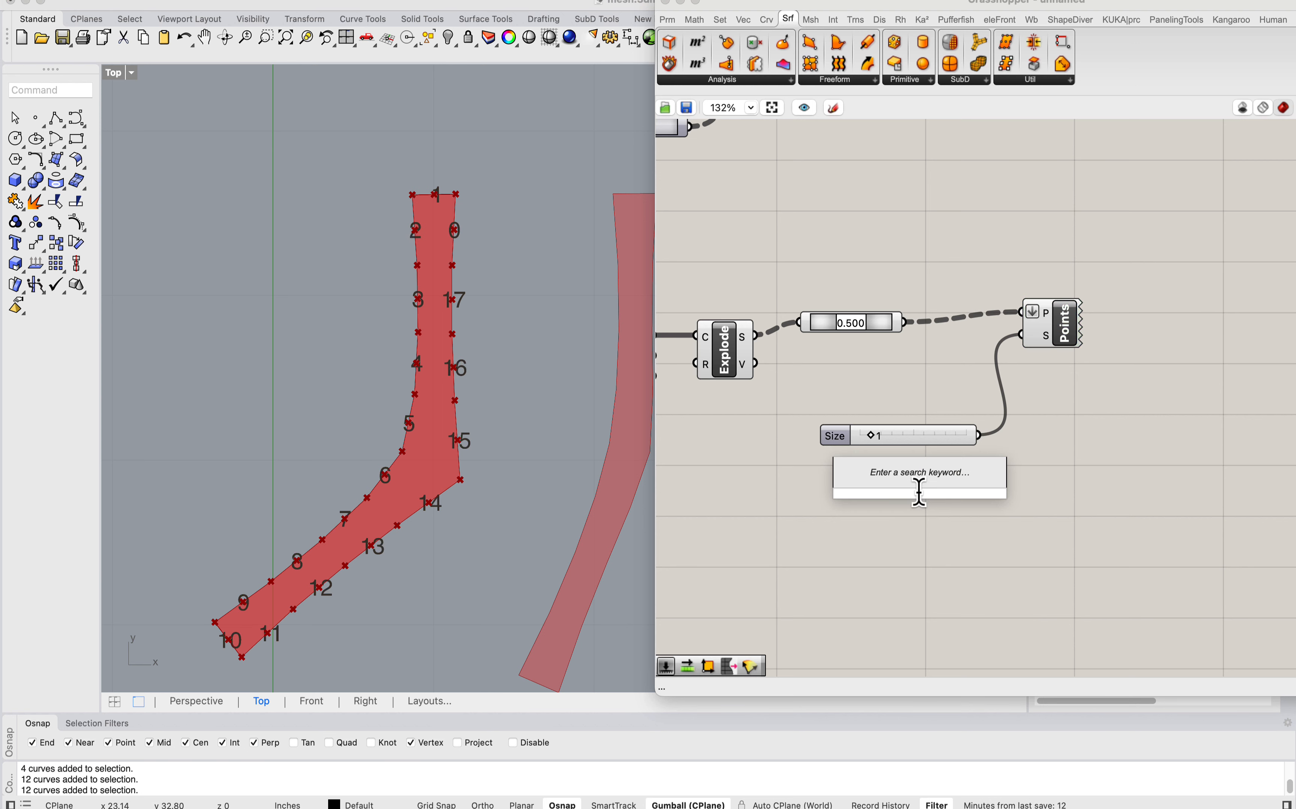
text(shift)
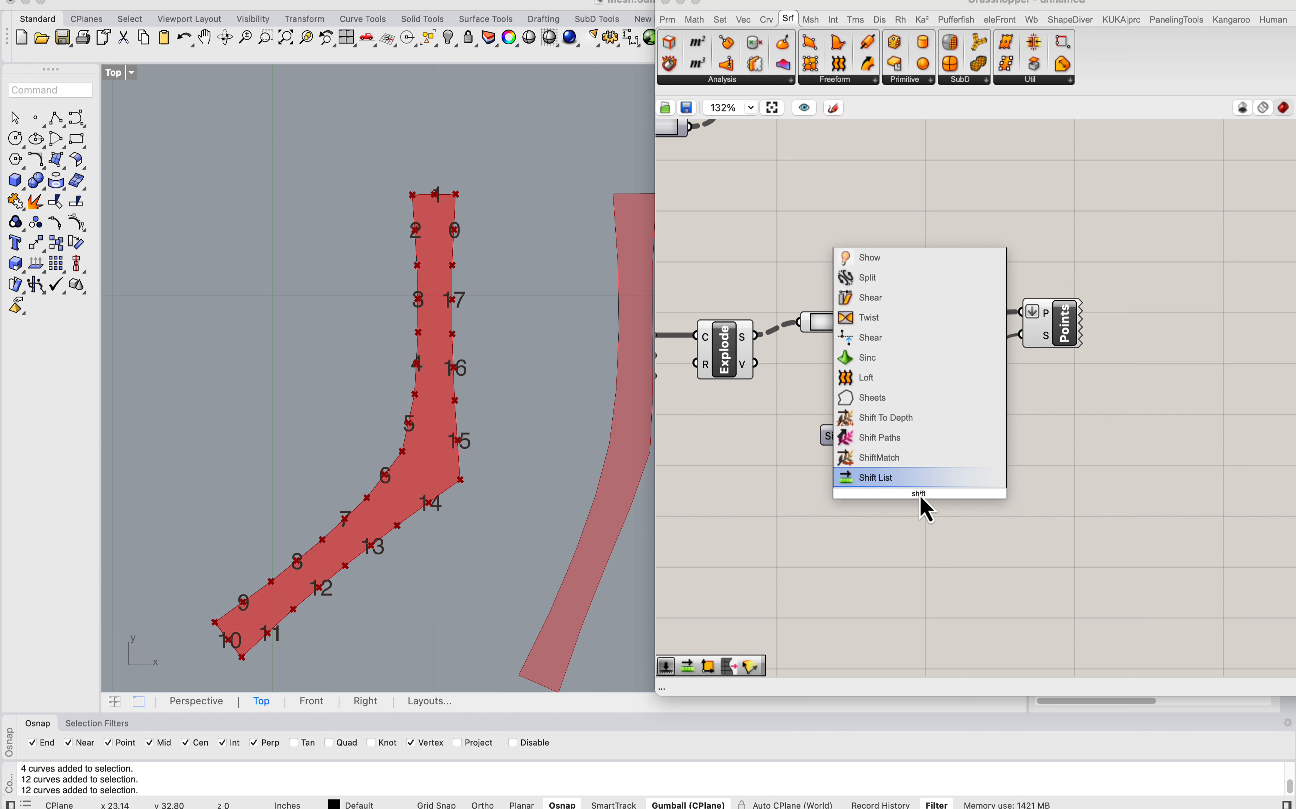
key(Return)
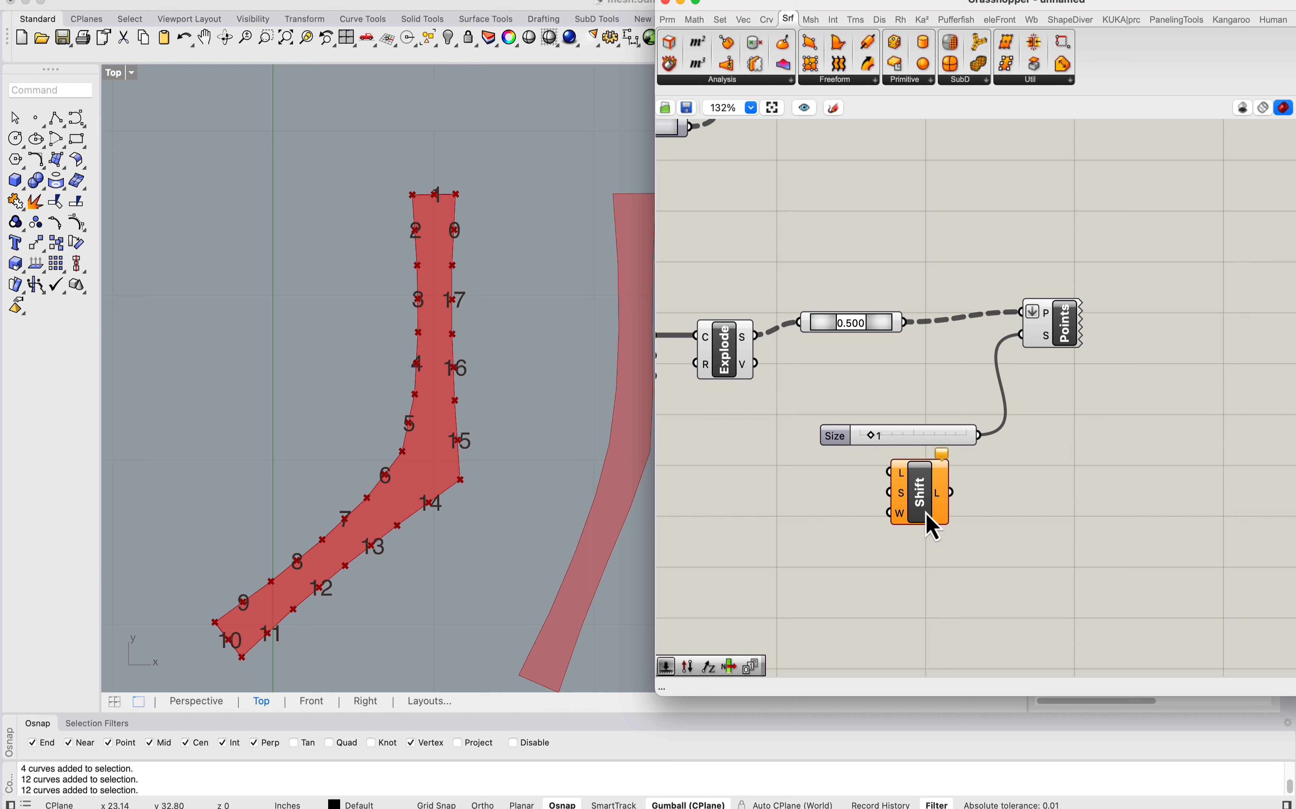
drag(931, 527, 836, 560)
drag(755, 336, 794, 504)
Step: Add a number slider with value 1 and connect it to the Shift List's shift offset
right_drag(681, 565, 785, 541)
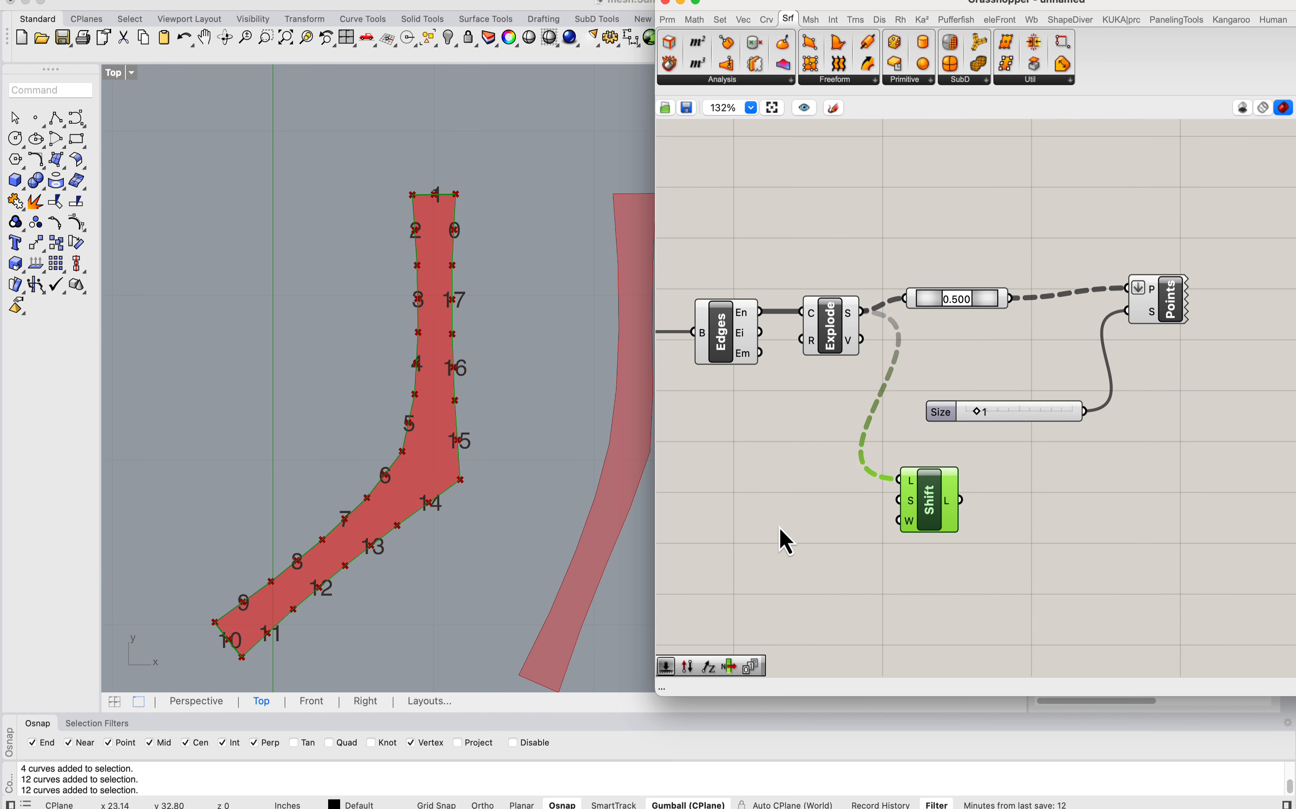
double_click(784, 540)
text(1)
key(Return)
drag(898, 500, 868, 529)
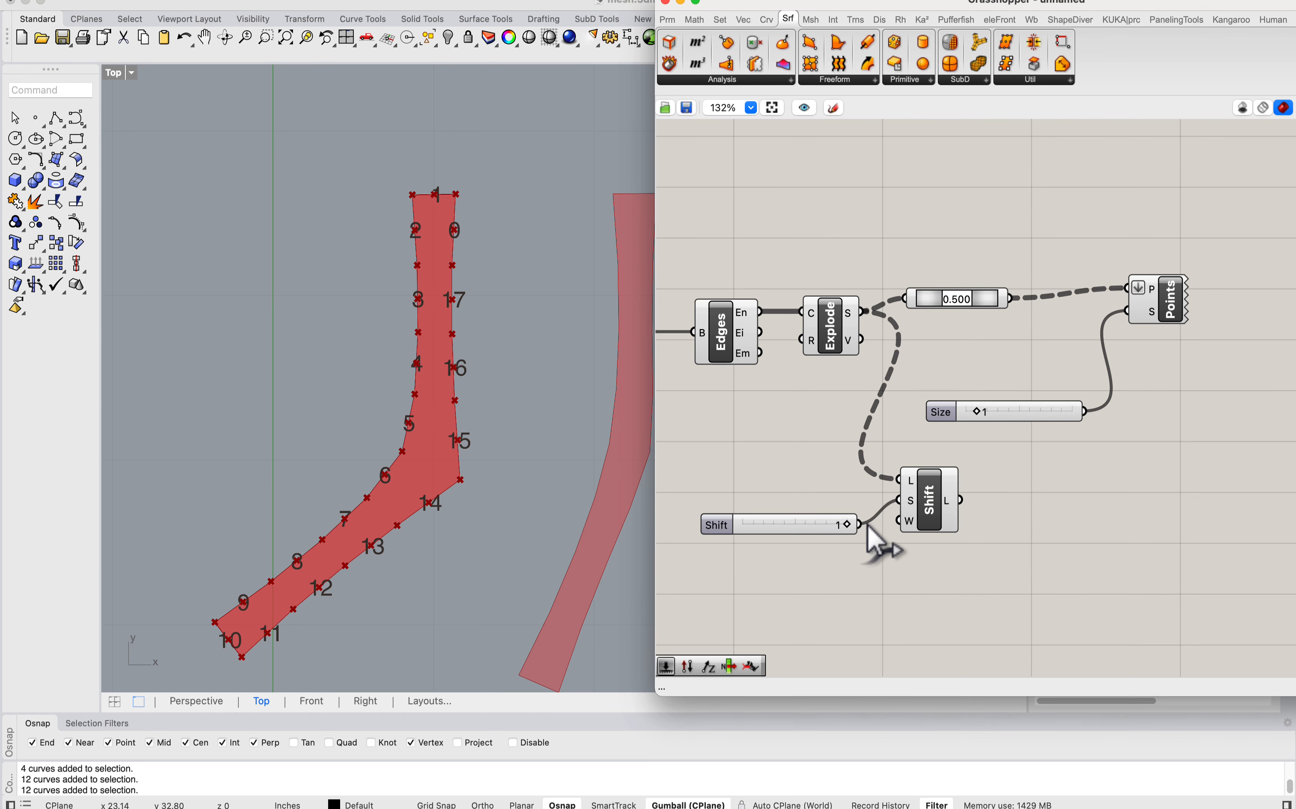
Step: Route the shifted segments into the 0.500 Point On Curve component and rearrange the downstream components to make room
drag(961, 501, 920, 296)
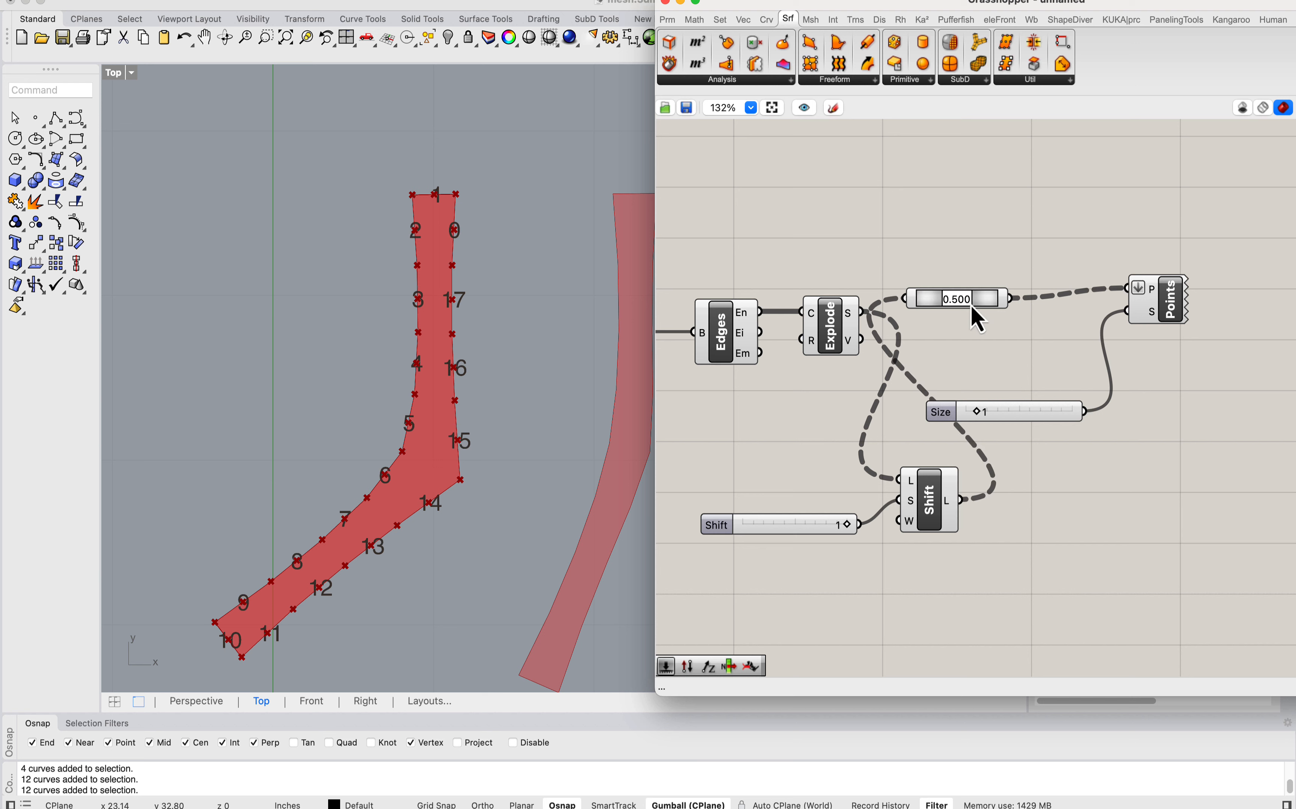
drag(1192, 451, 1136, 332)
click(1089, 256)
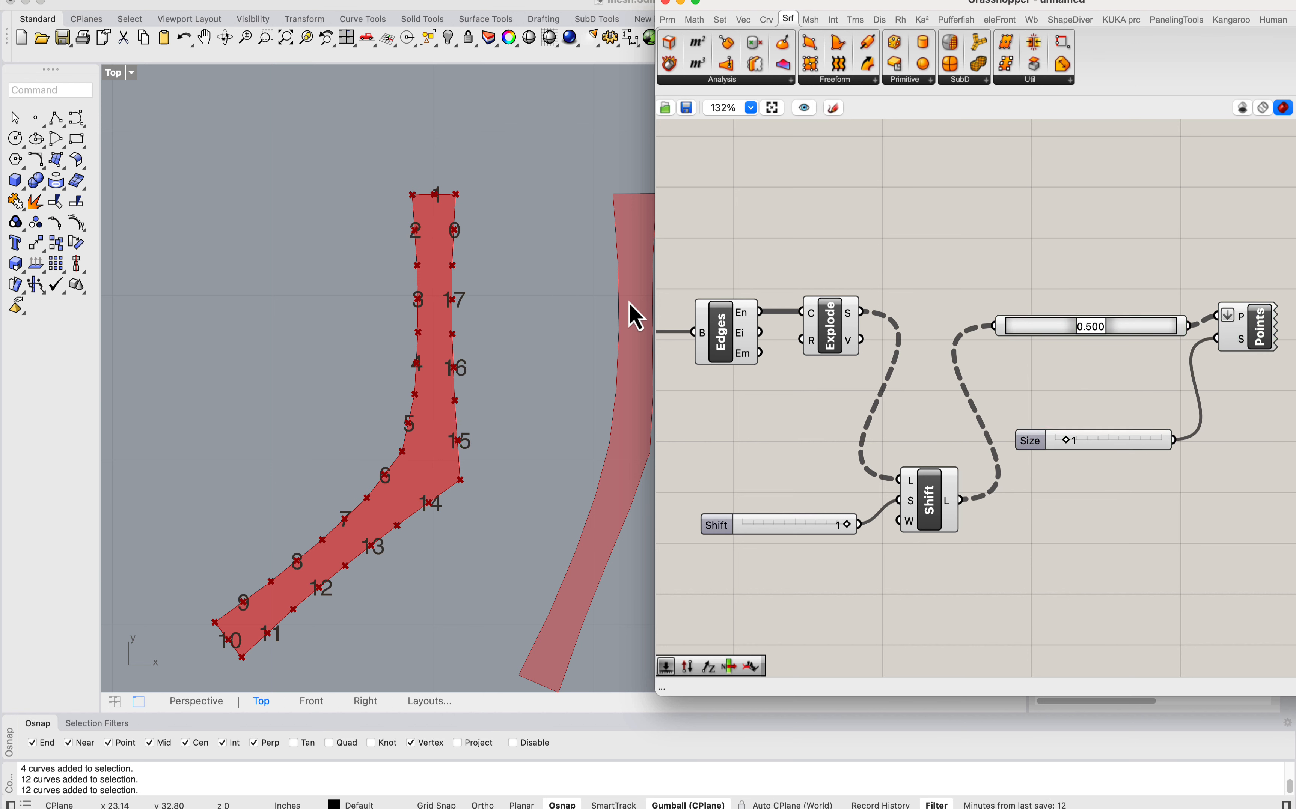
Step: Add a second number slider set to -1 and connect it as the Shift List offset in place of the first
drag(806, 527, 813, 502)
double_click(764, 545)
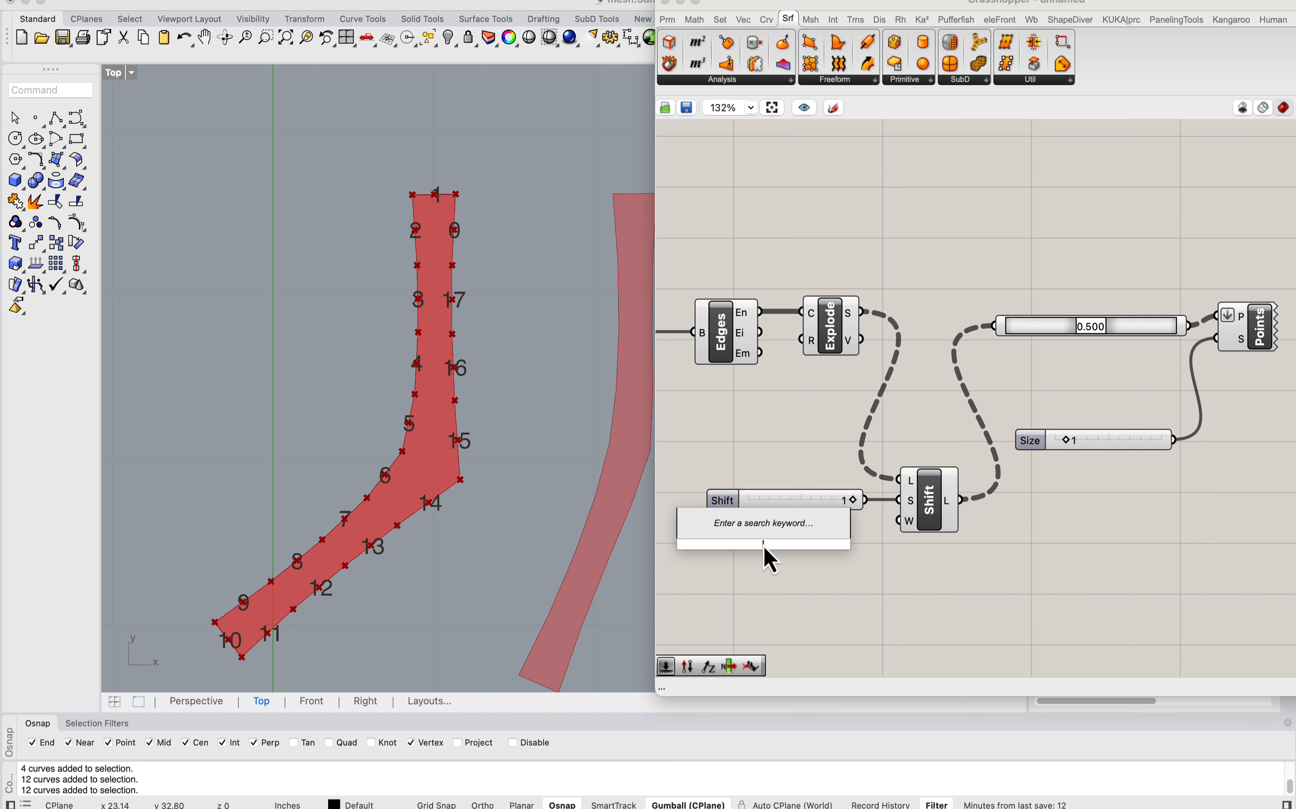
text(-1)
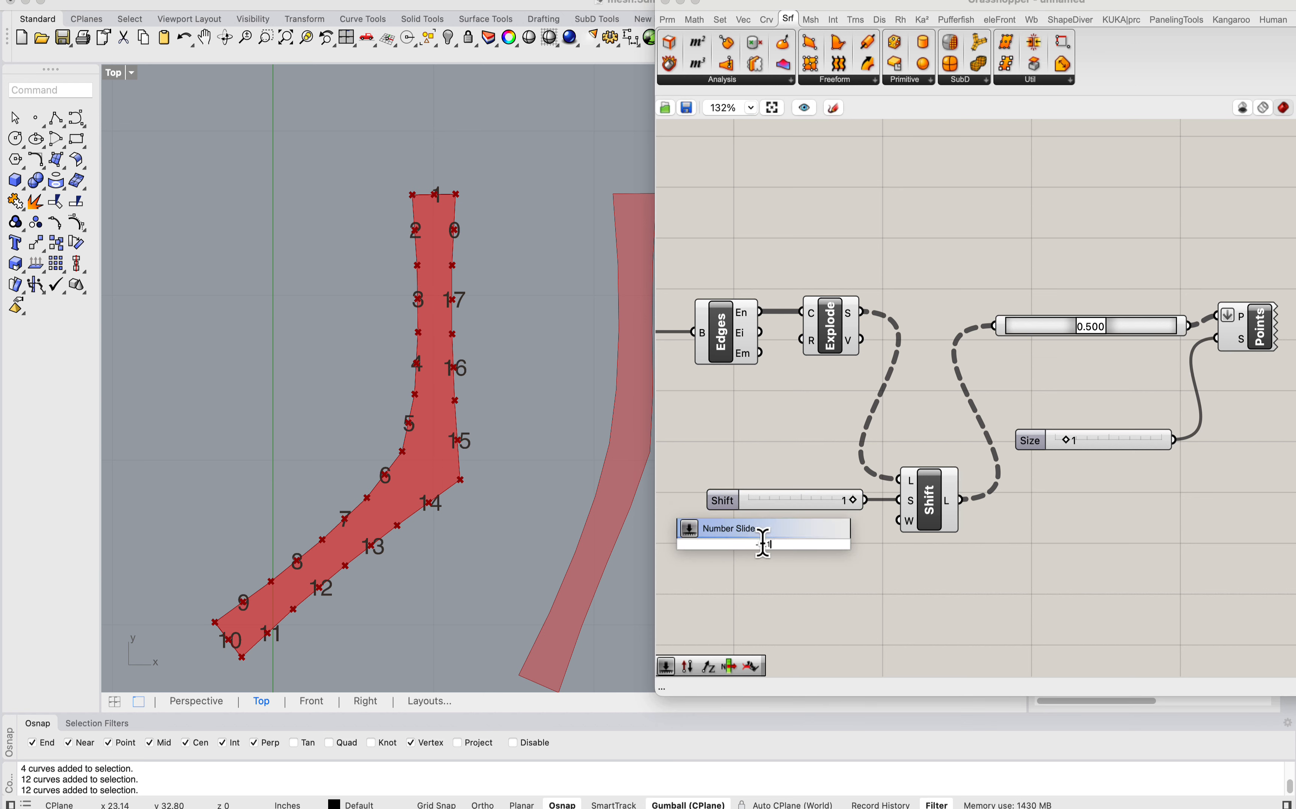
key(Return)
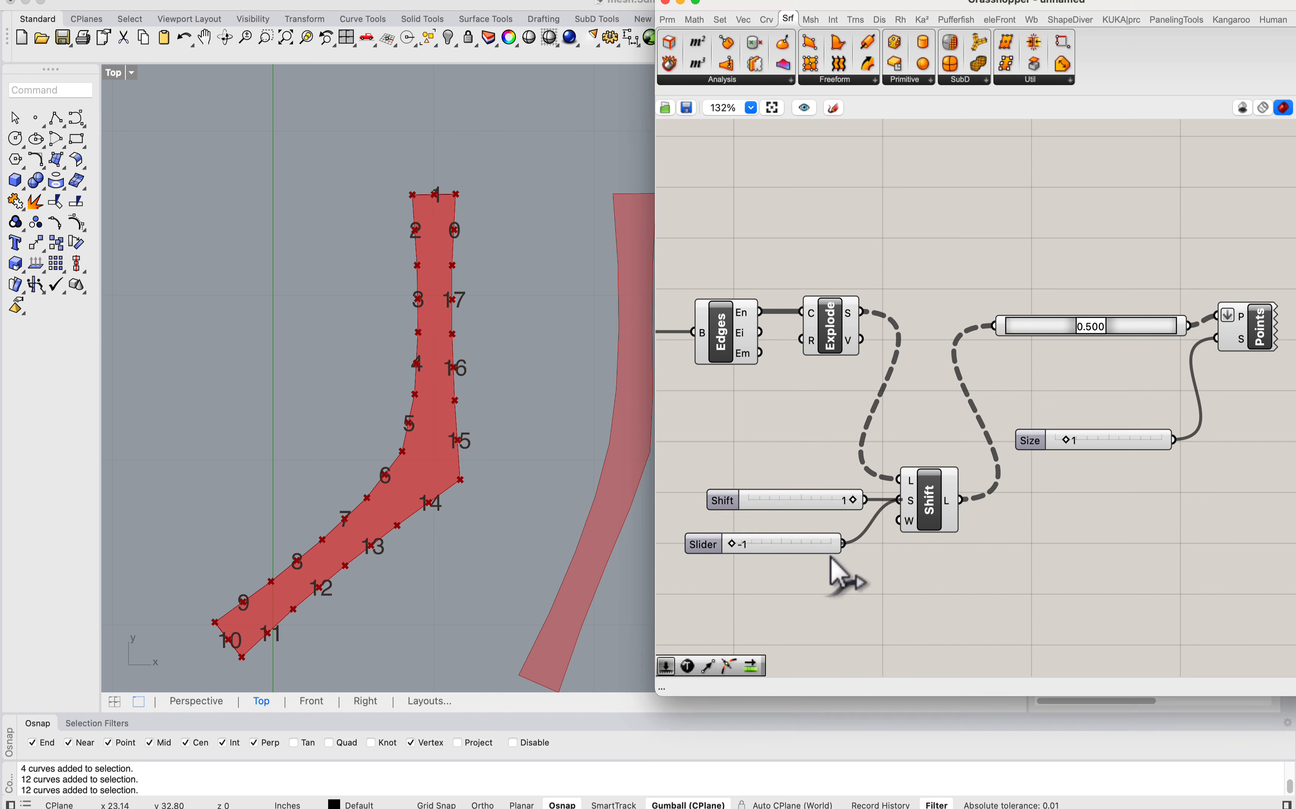
drag(843, 544, 919, 512)
Step: Flatten the Explode component's segments output and remove the flatten from the Point List's points input
right_click(851, 315)
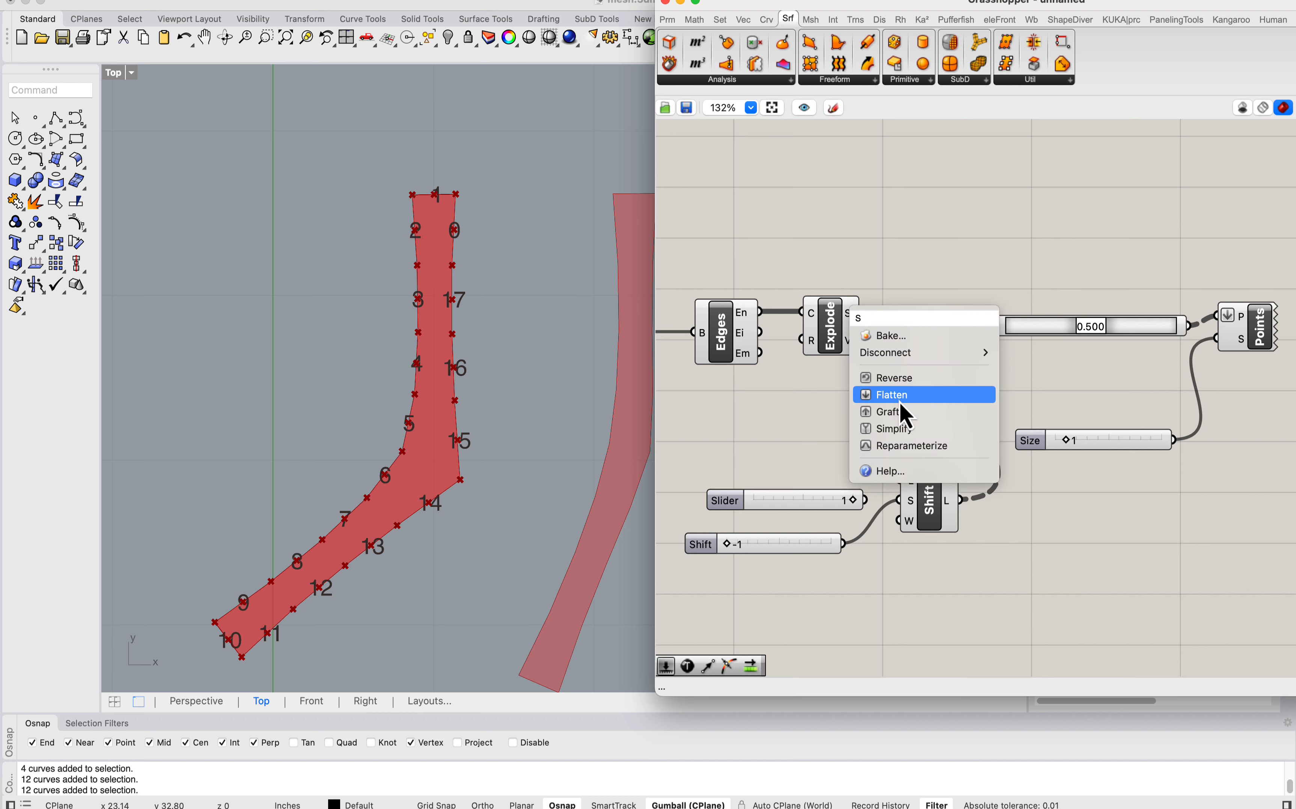
click(900, 412)
right_click(1233, 317)
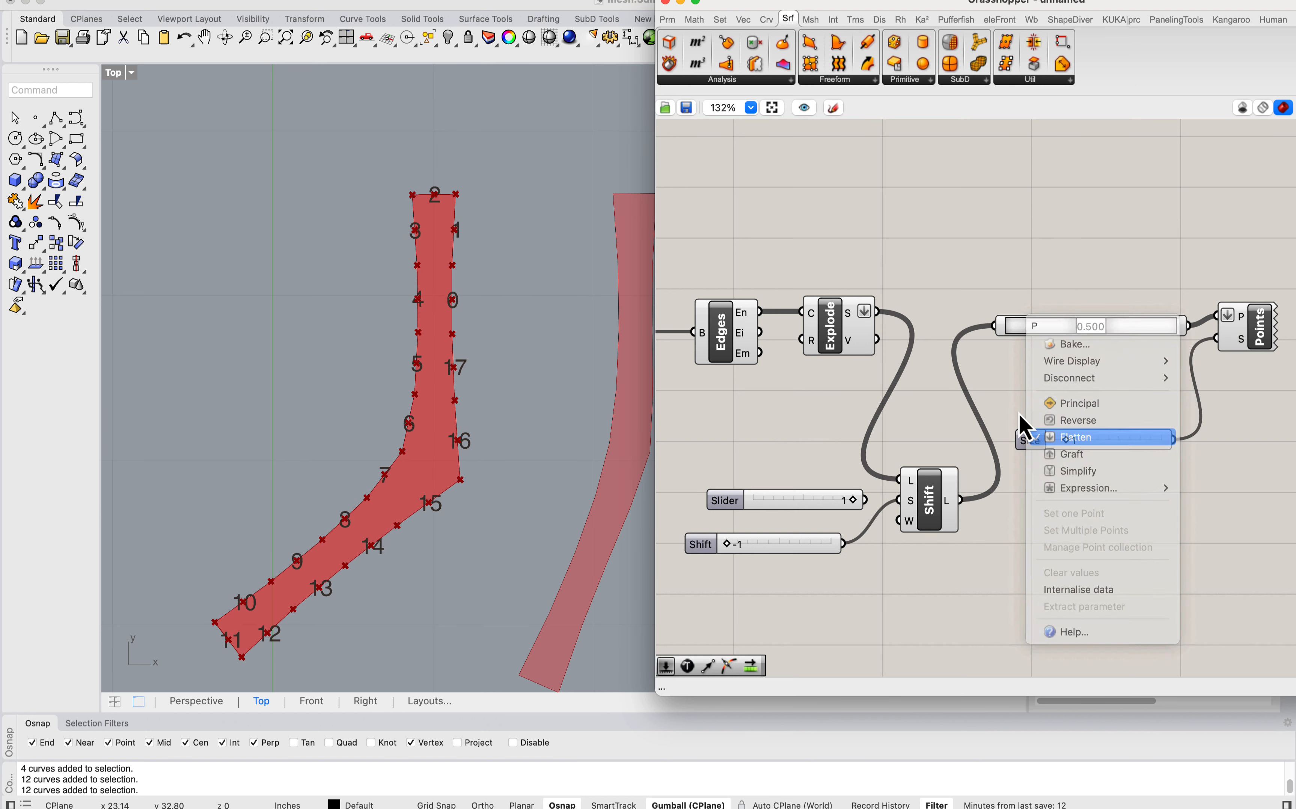
click(1067, 437)
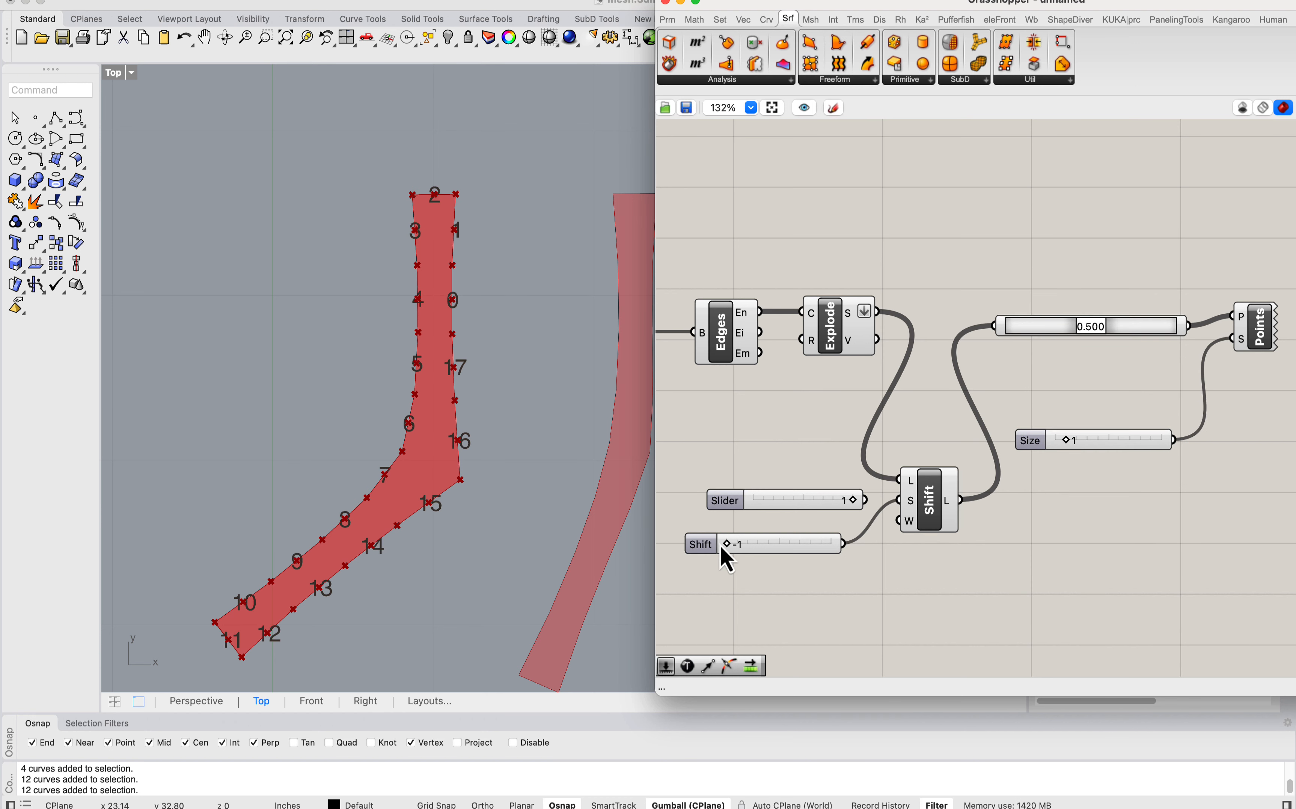
Step: Set the connected shift slider to 1 and delete the unused slider above it
drag(727, 545, 818, 508)
click(848, 499)
key(Delete)
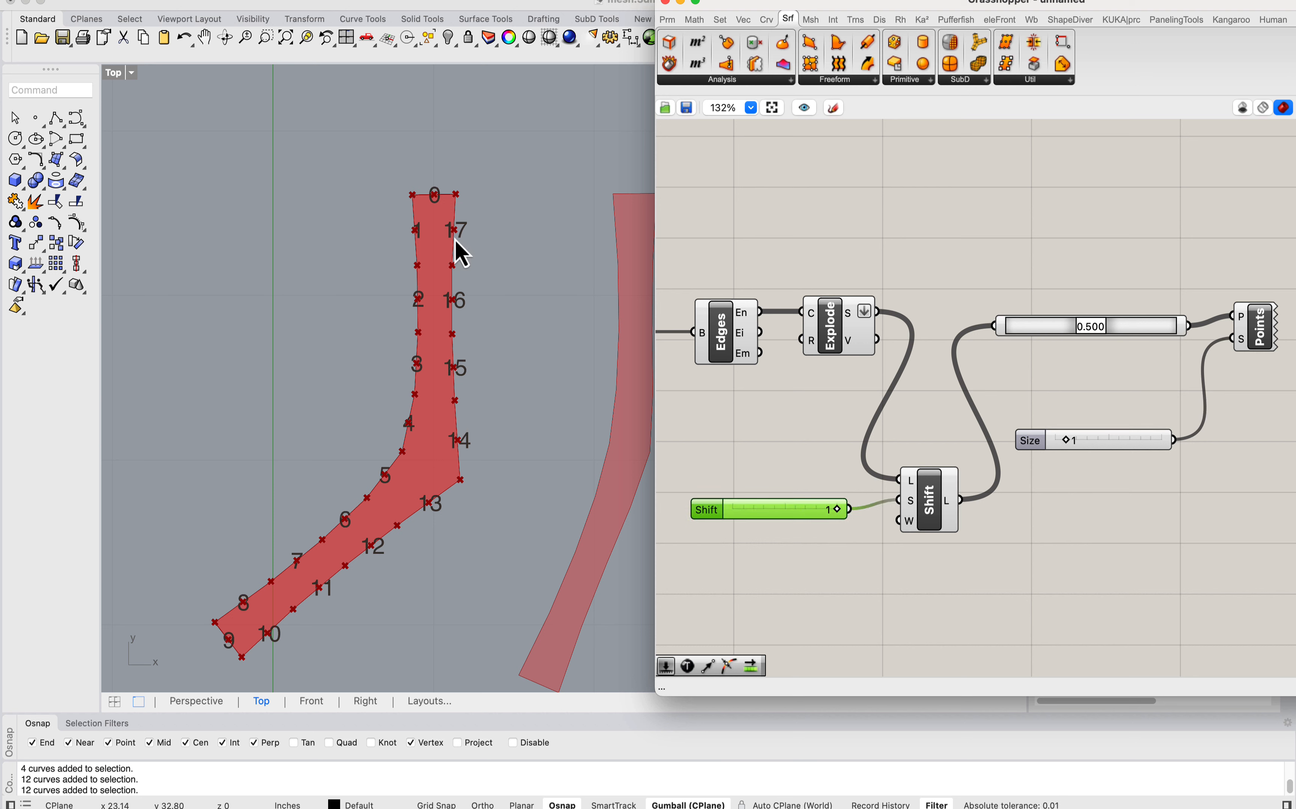
Step: Examine the open end of the branching mesh and compare it with the renumbered edge segments of the first strip
scroll(442, 454, down, 5)
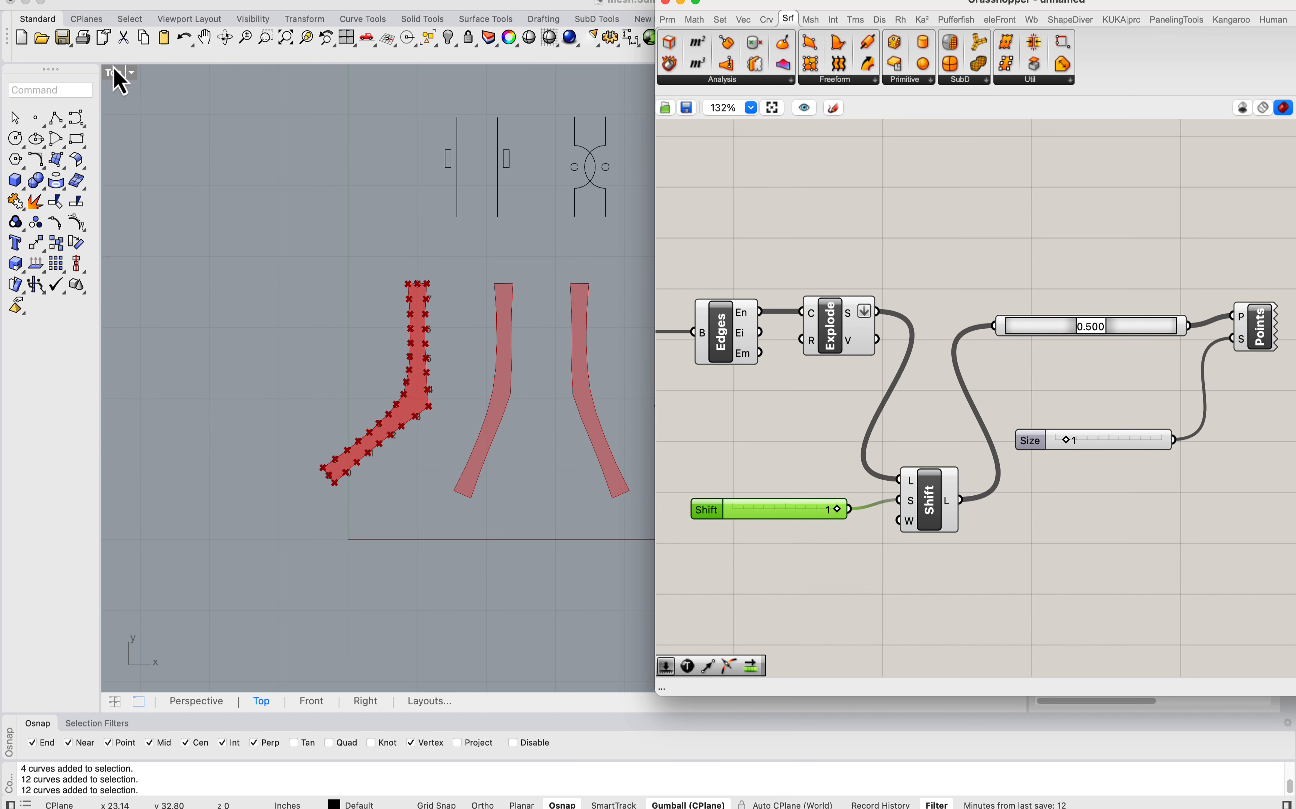
scroll(342, 332, down, 4)
scroll(318, 174, up, 8)
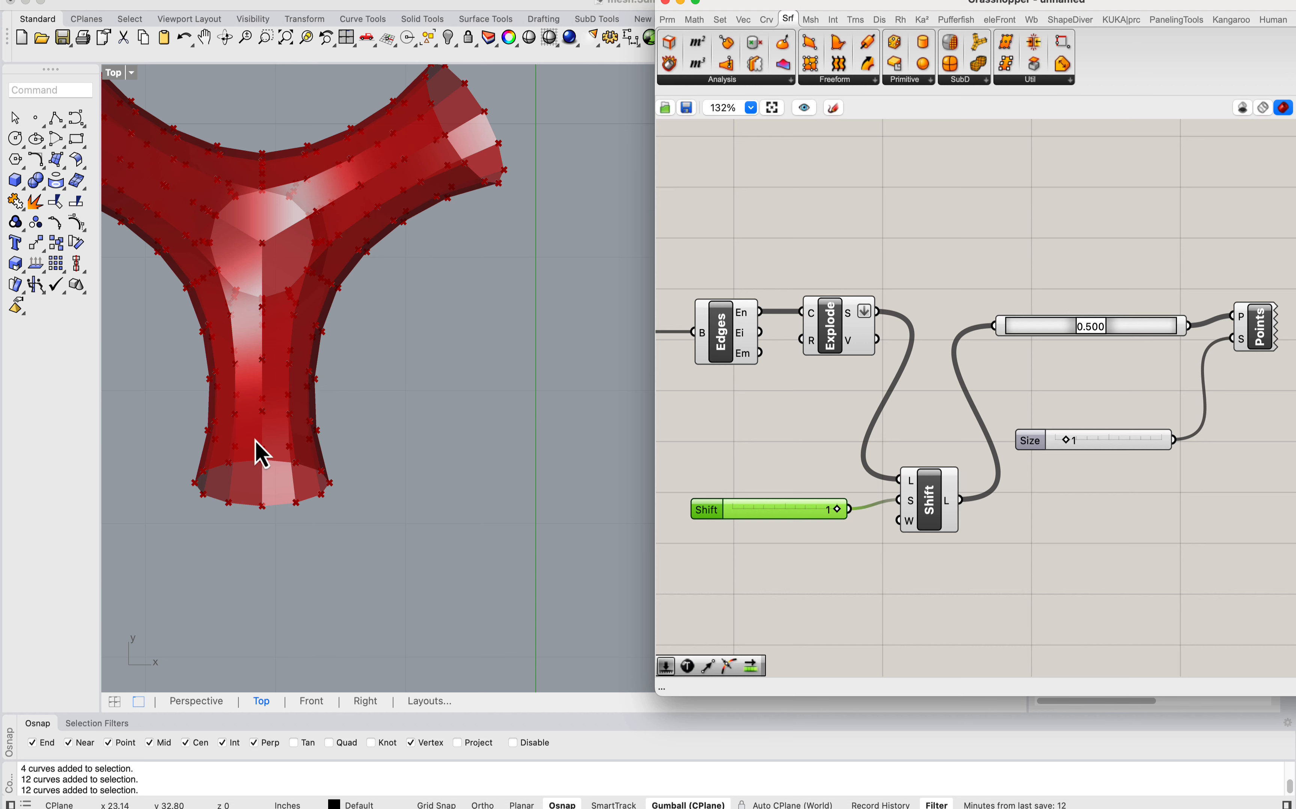
scroll(273, 450, up, 3)
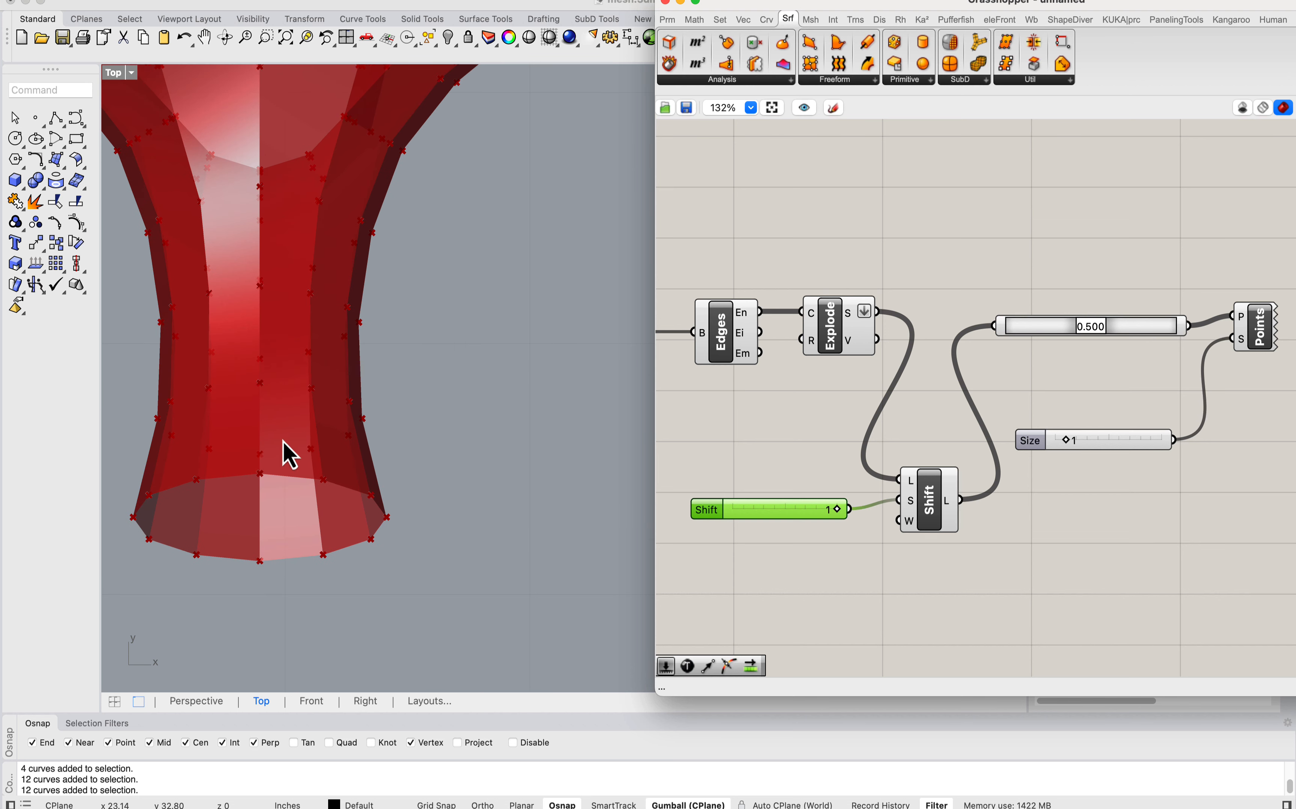
scroll(289, 455, down, 5)
scroll(280, 463, up, 3)
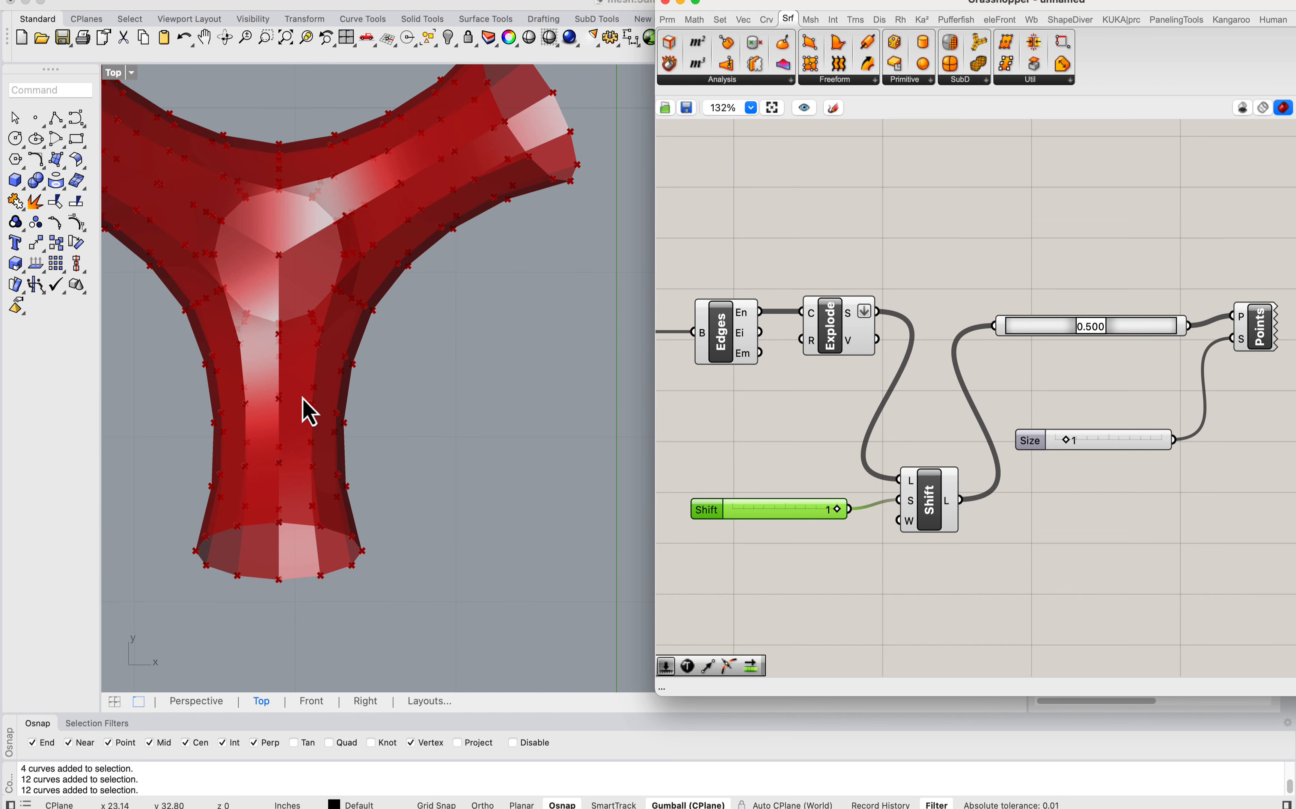
scroll(298, 519, up, 2)
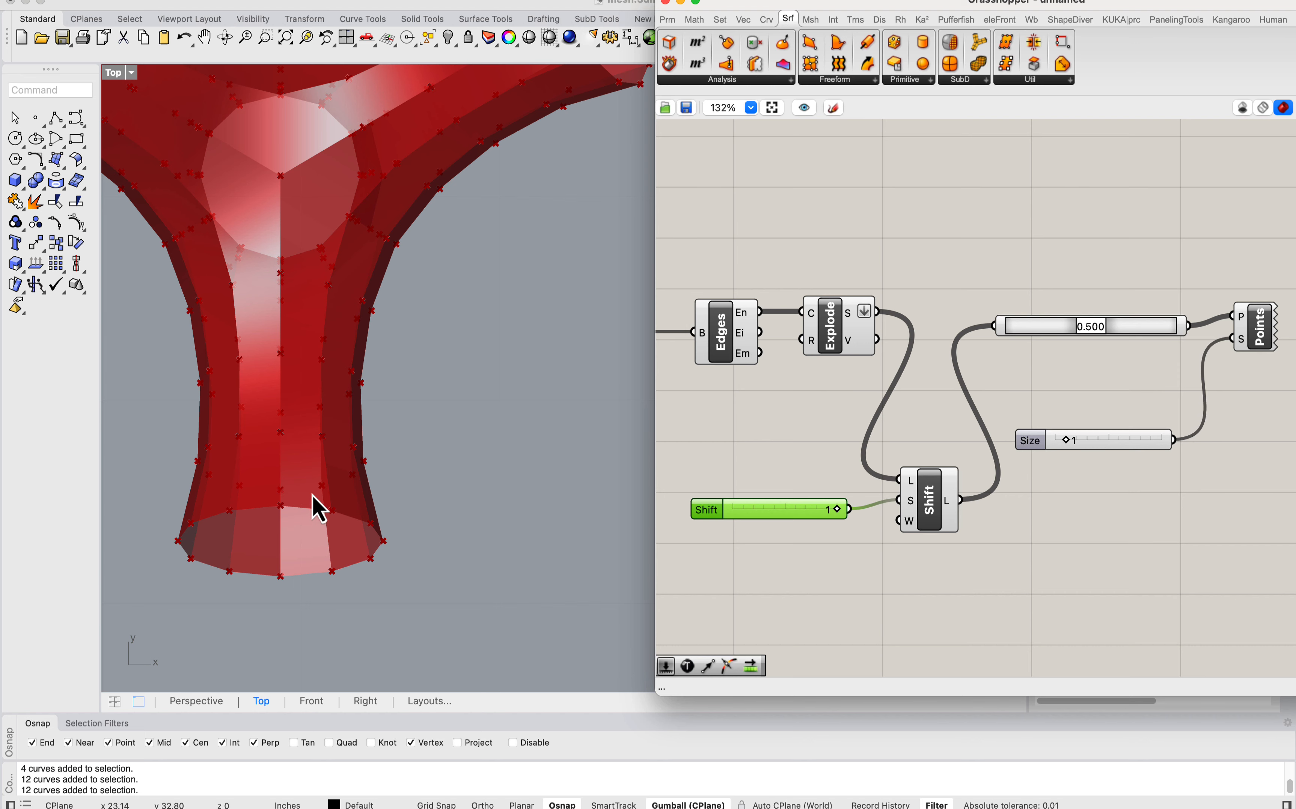
scroll(254, 382, down, 8)
scroll(333, 535, up, 8)
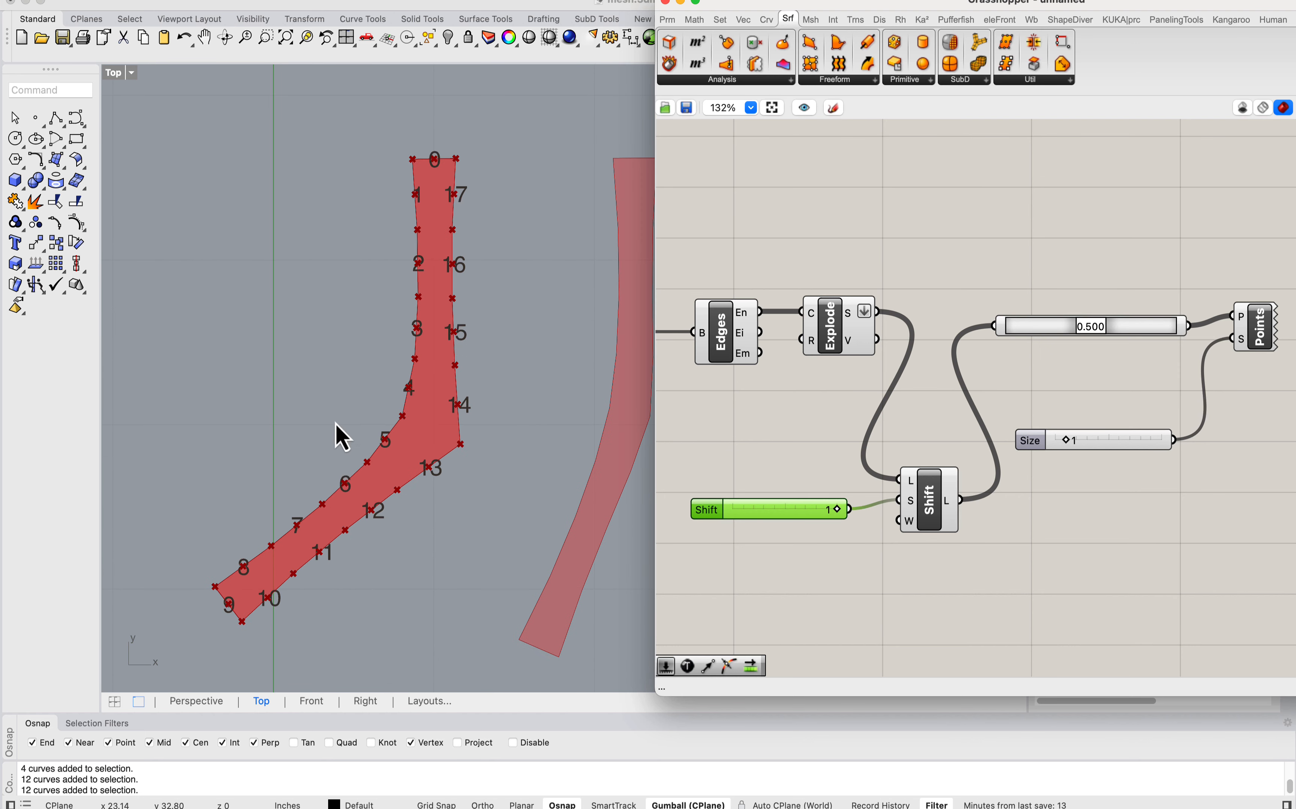
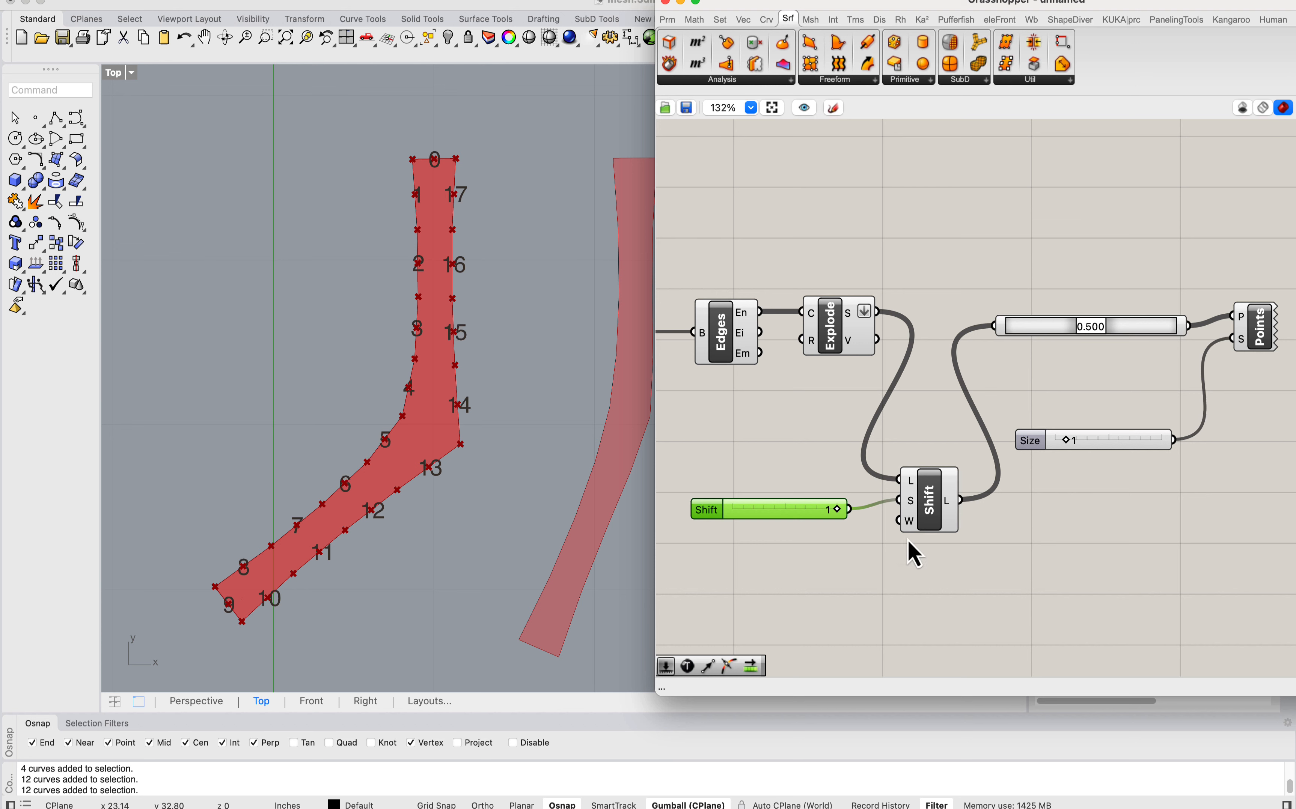
Step: Add a Partition List component and connect the shifted edge segments to its list input
drag(814, 518, 829, 511)
right_drag(1053, 484, 946, 455)
scroll(1004, 362, down, 1)
right_drag(1102, 419, 1044, 397)
drag(1102, 420, 900, 287)
double_click(917, 506)
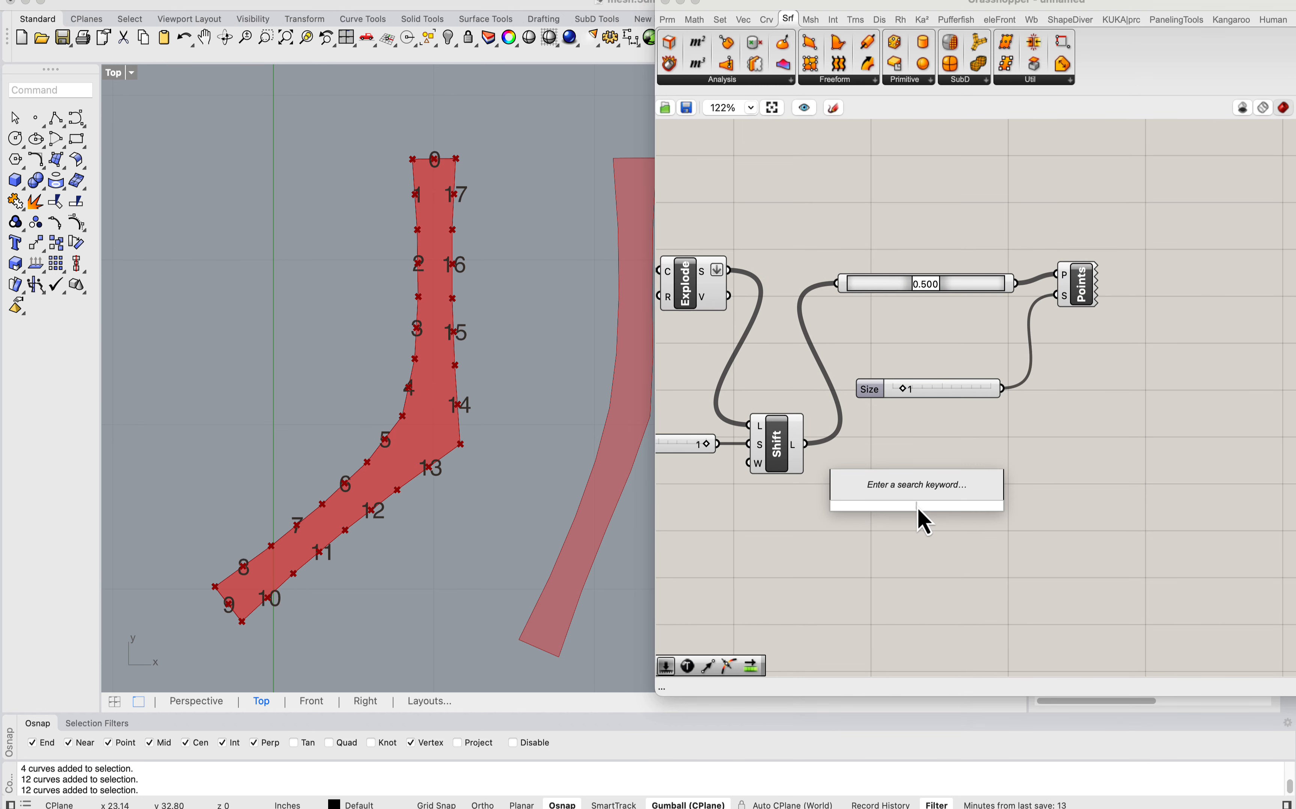
text(parti)
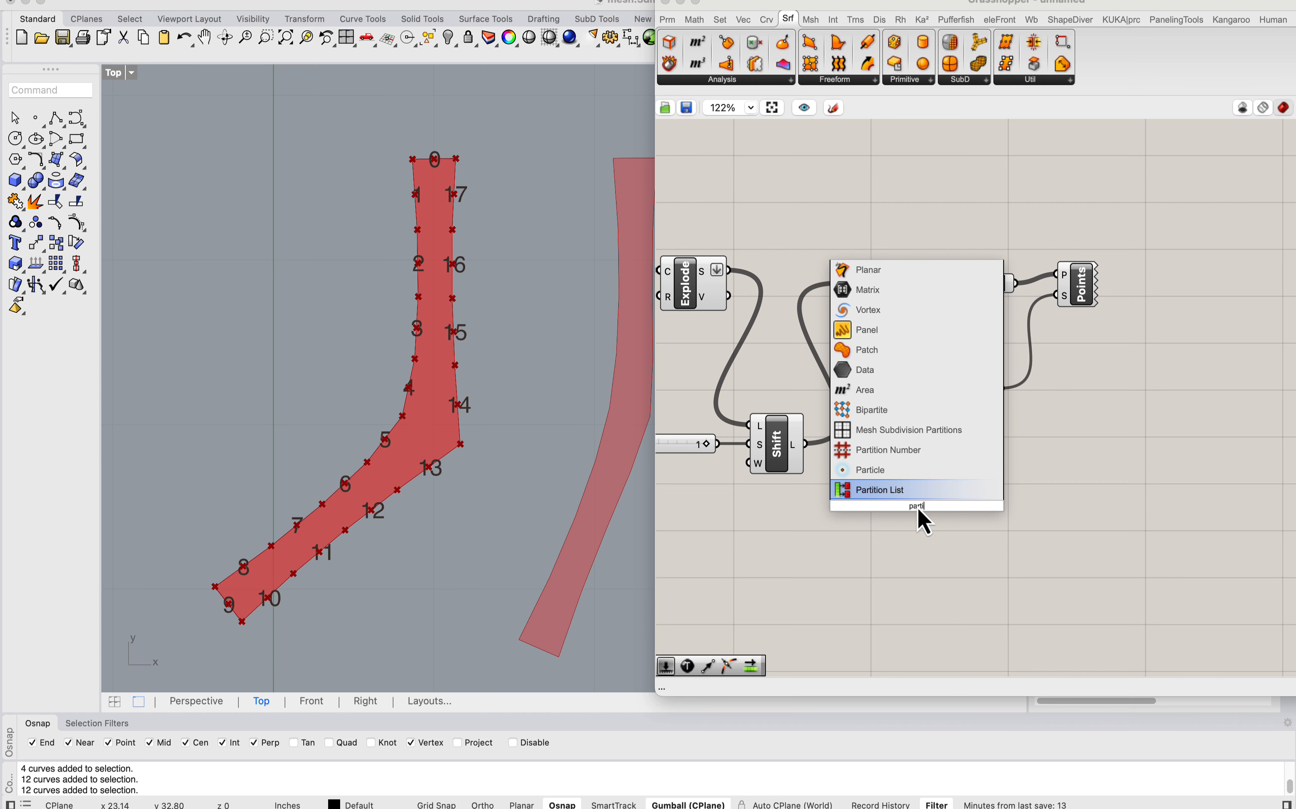
click(899, 492)
drag(805, 445, 890, 491)
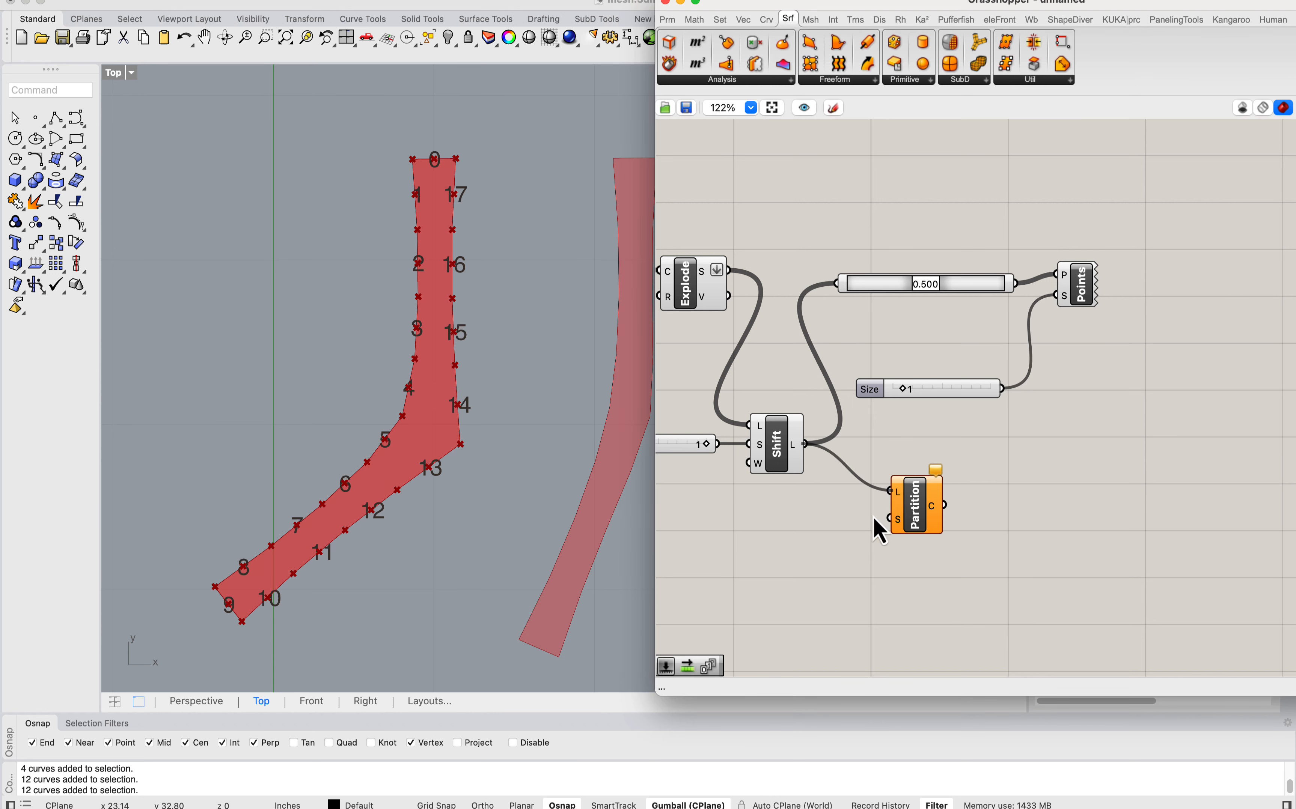
Step: Connect a number slider set to 9 as the Partition List size and check the resulting chunks
right_drag(753, 555, 829, 538)
double_click(850, 529)
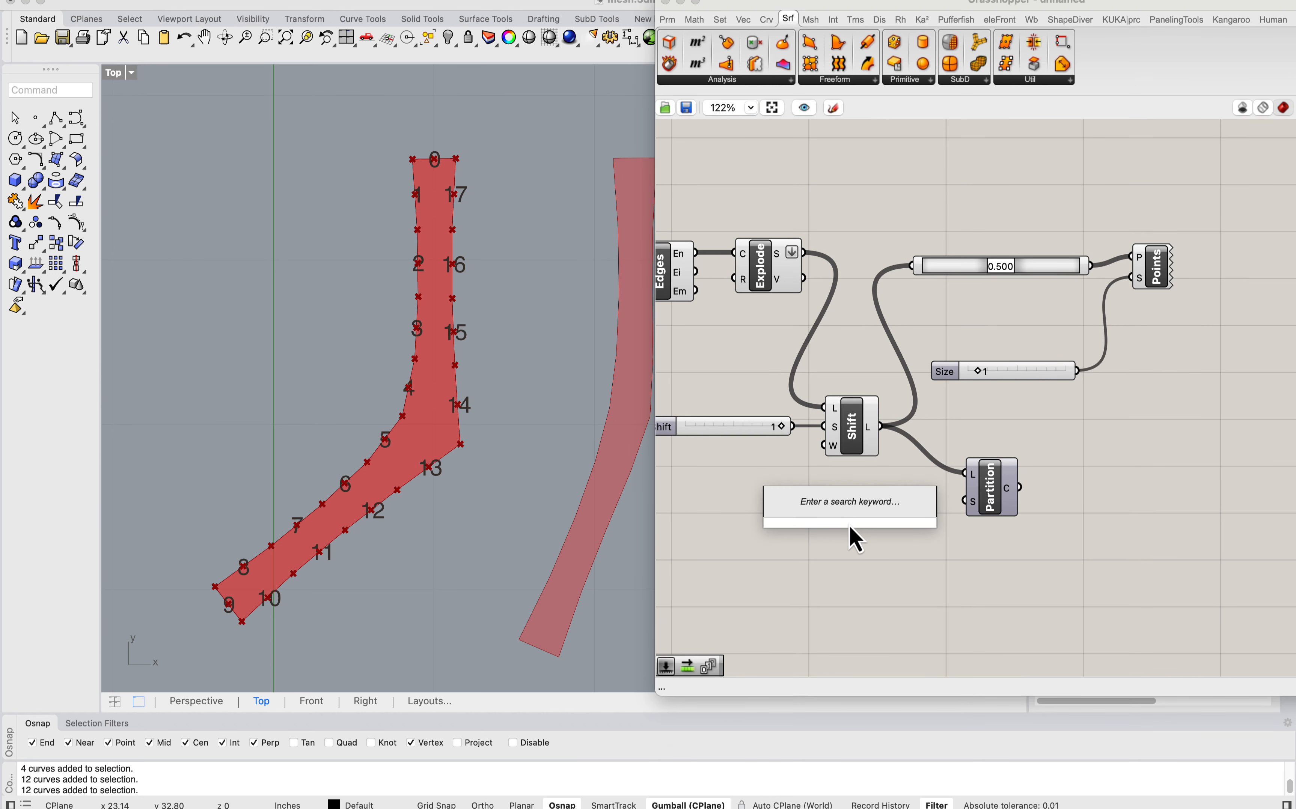
text(9)
key(Return)
drag(962, 506, 925, 518)
click(894, 510)
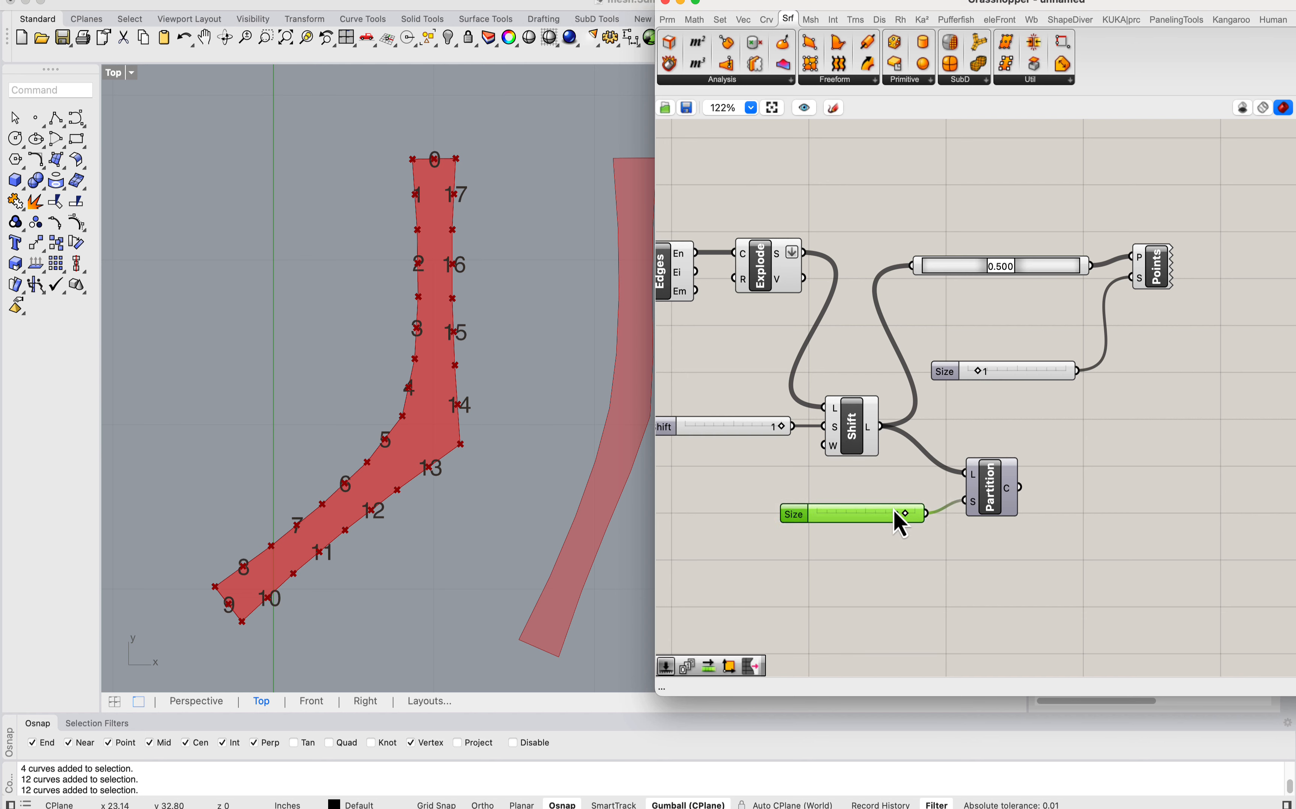
right_drag(901, 524, 838, 507)
mouse_move(949, 484)
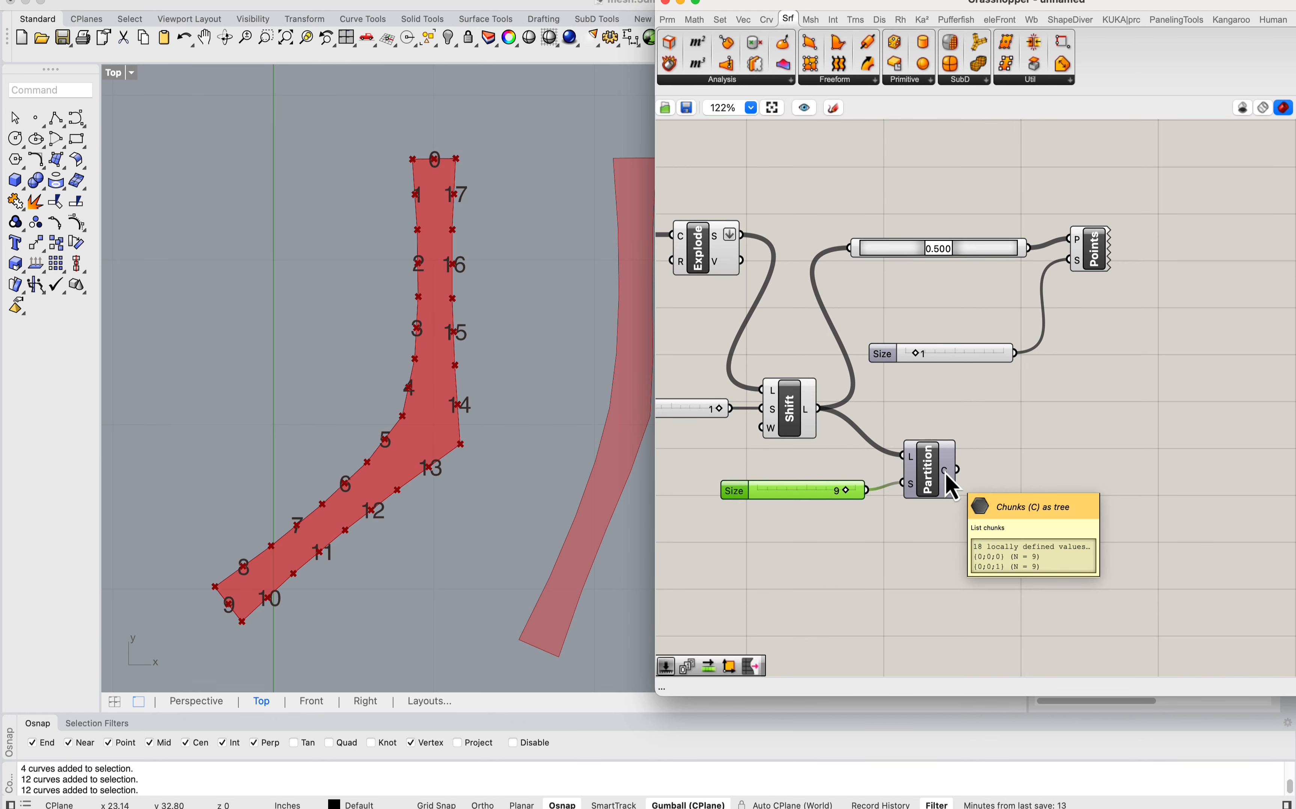
Step: Add a second Shift List component and feed it the chunks from the Partition List
click(1039, 465)
drag(808, 455, 672, 378)
click(1041, 484)
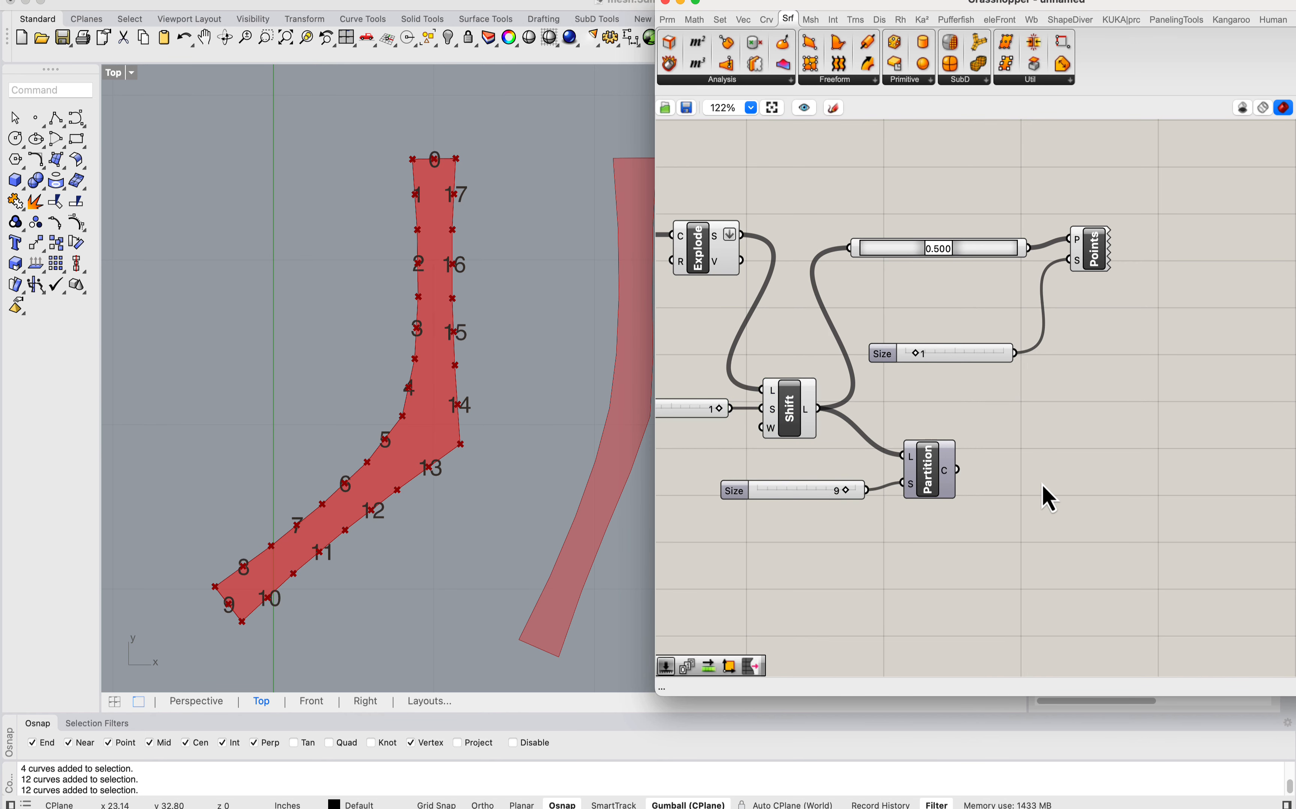
double_click(1042, 486)
text(shift list)
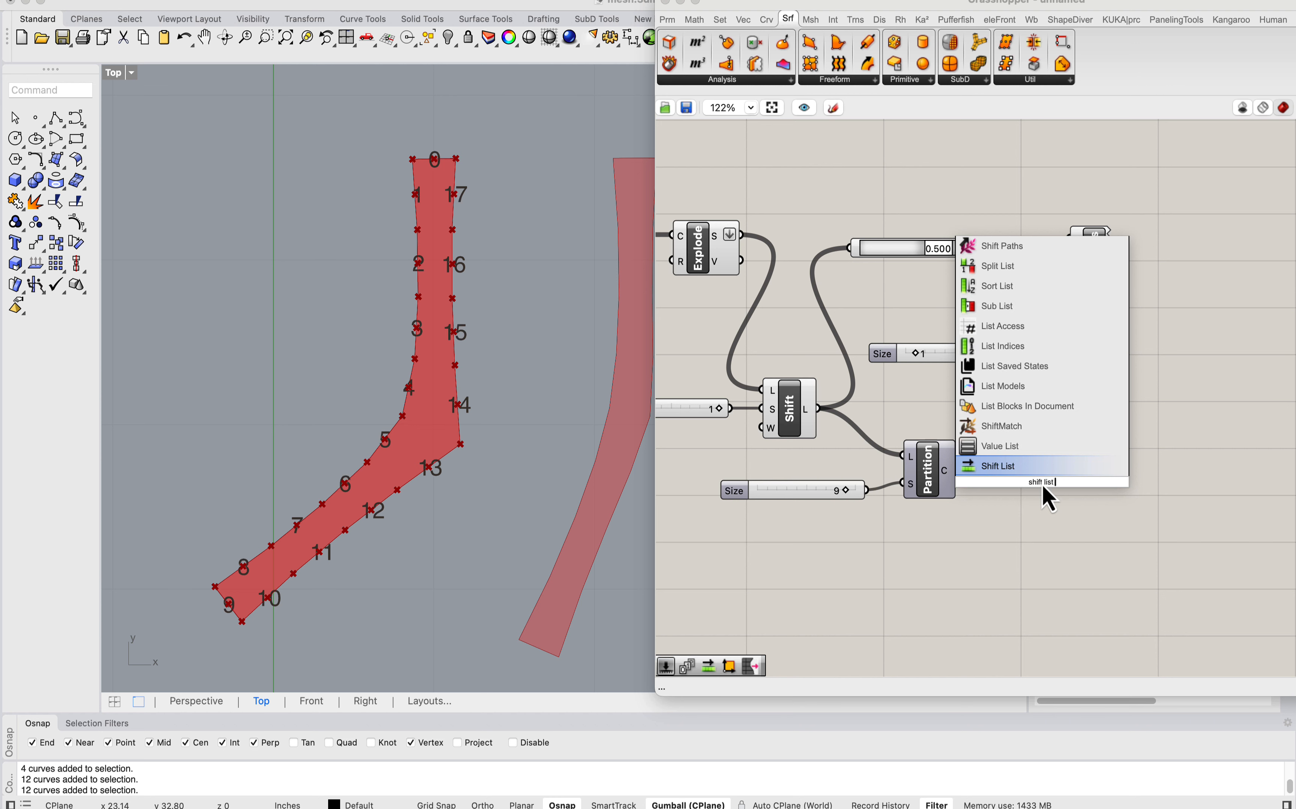
click(1027, 470)
Step: Connect a number slider as the second Shift List's offset and set it to 1
double_click(901, 564)
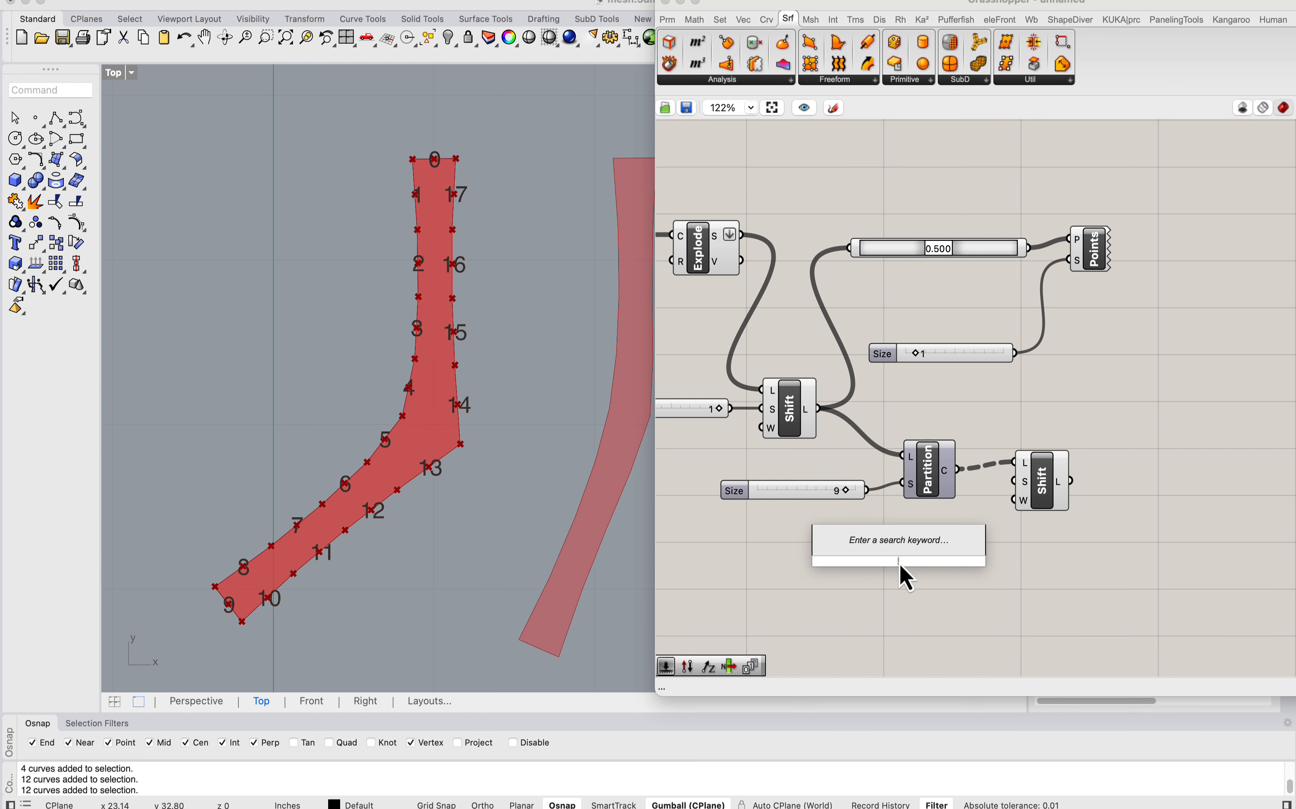
text(-)
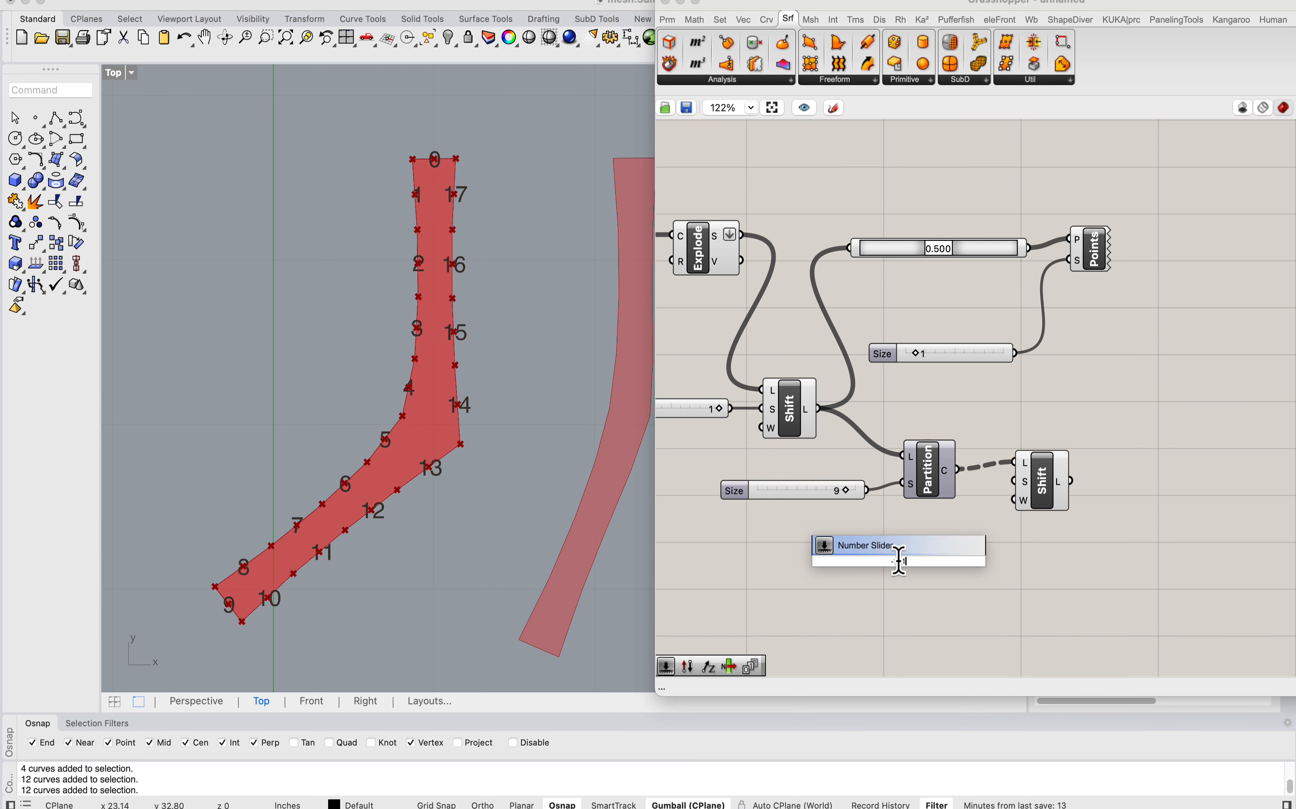
text(1)
key(Return)
drag(1014, 482, 935, 537)
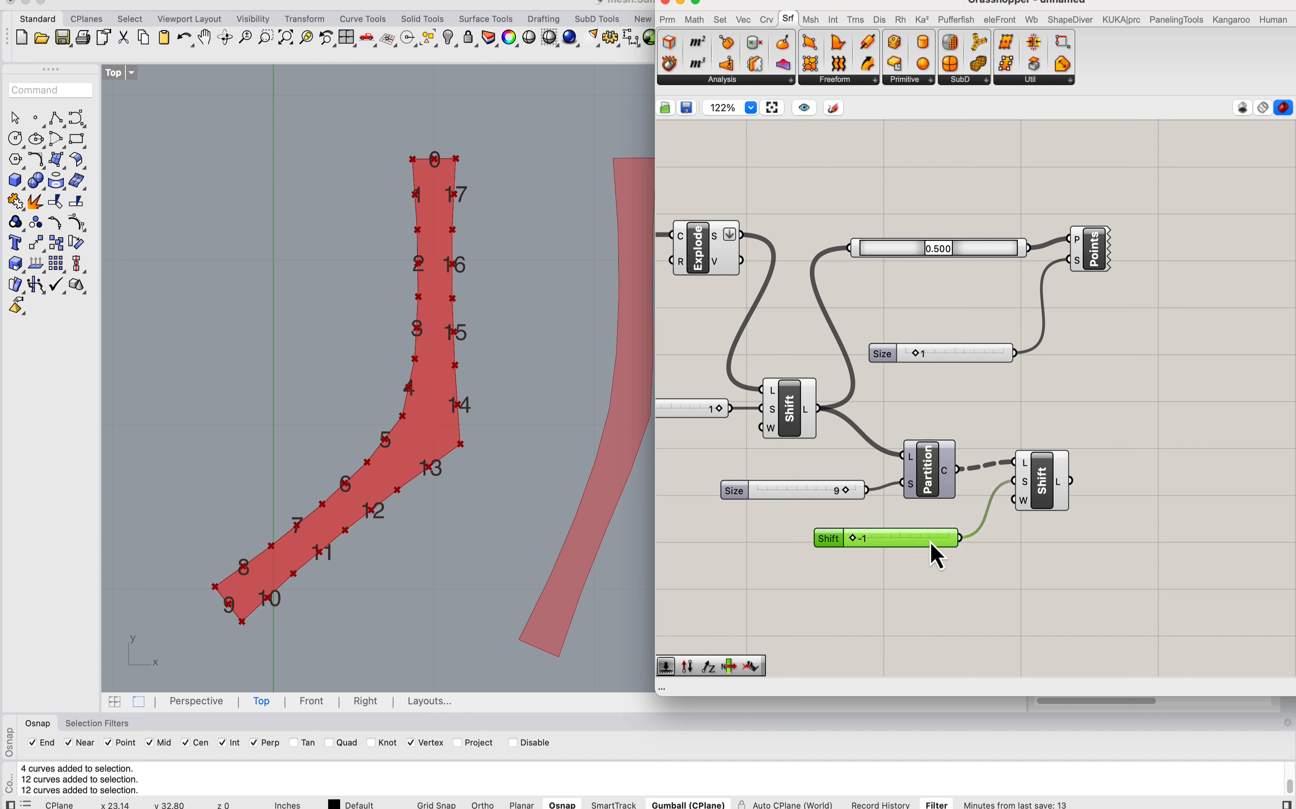
drag(855, 540, 955, 531)
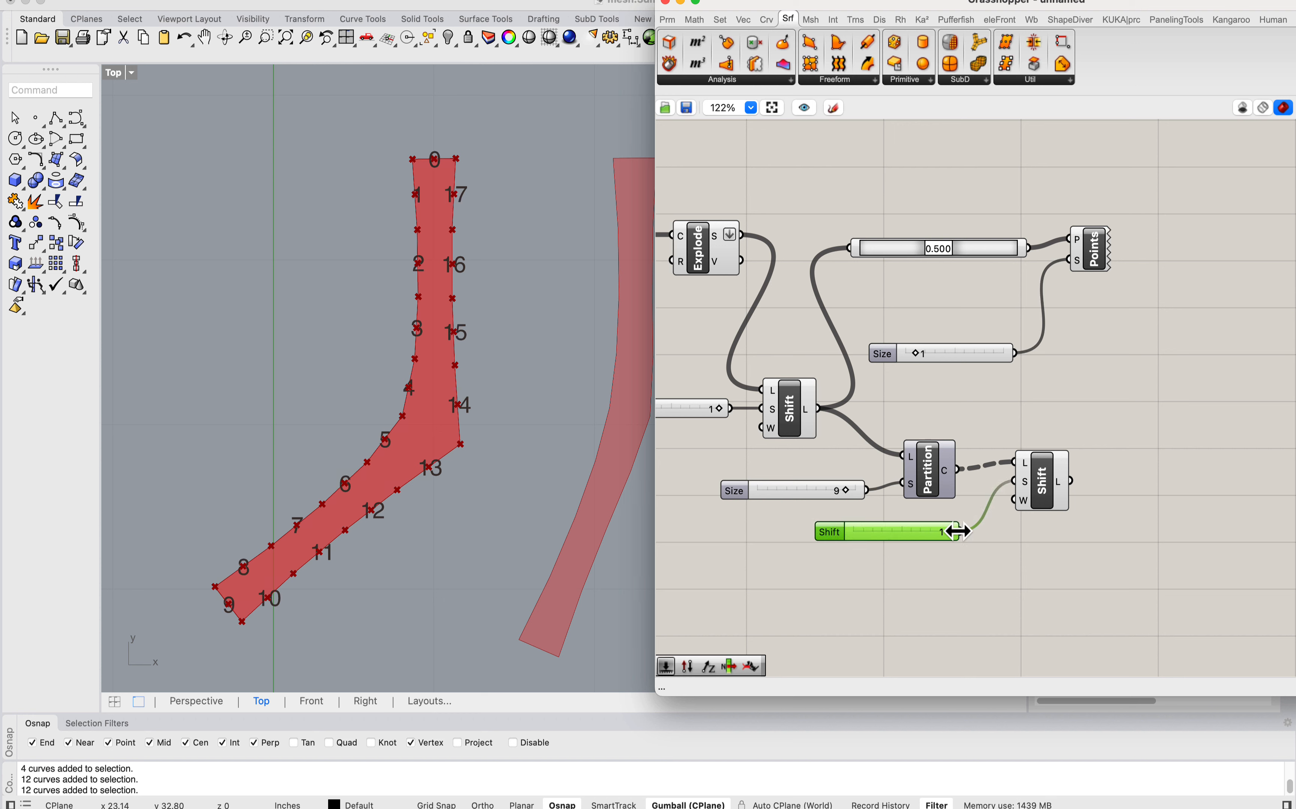
Step: Connect a Boolean Toggle set to False as the second Shift List's wrap and feed its output to the 0.500 Point On Curve
drag(1030, 503, 1028, 530)
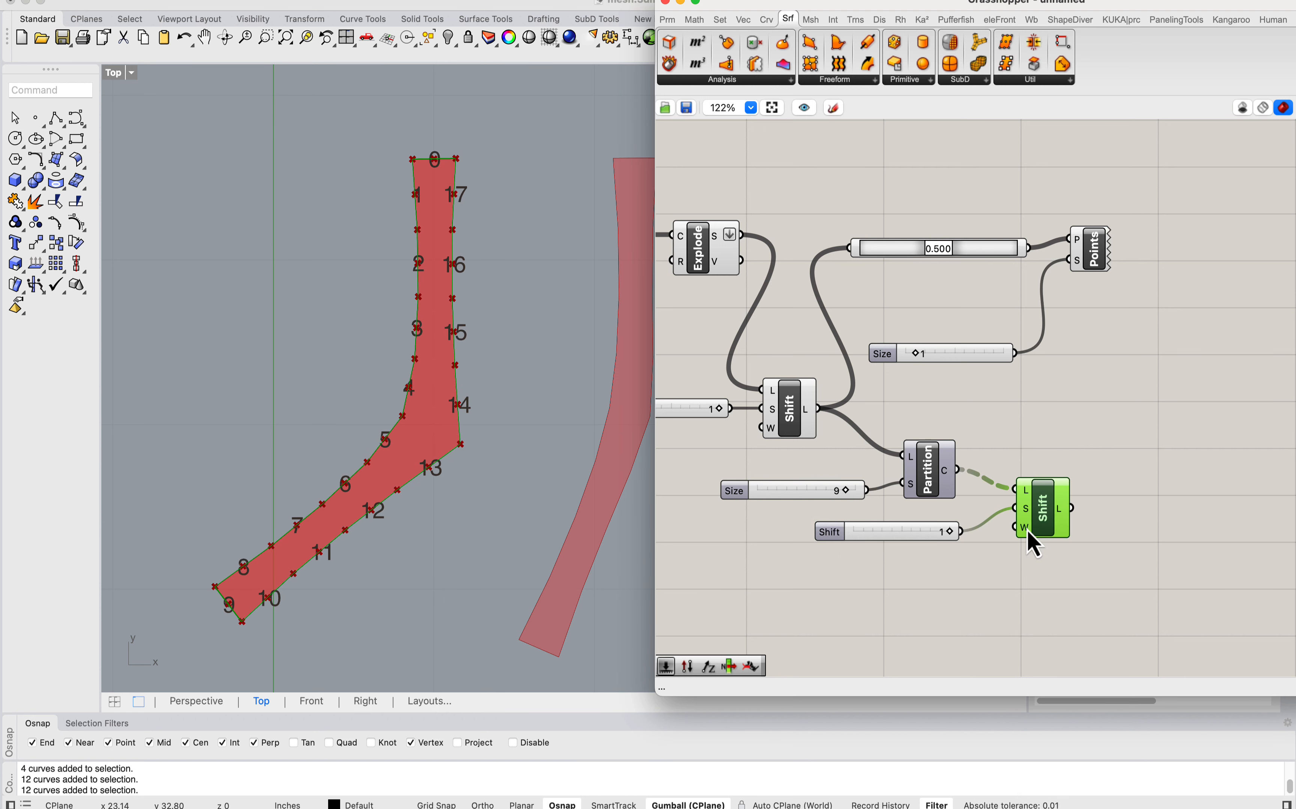
right_click(1024, 528)
mouse_move(1145, 686)
click(969, 602)
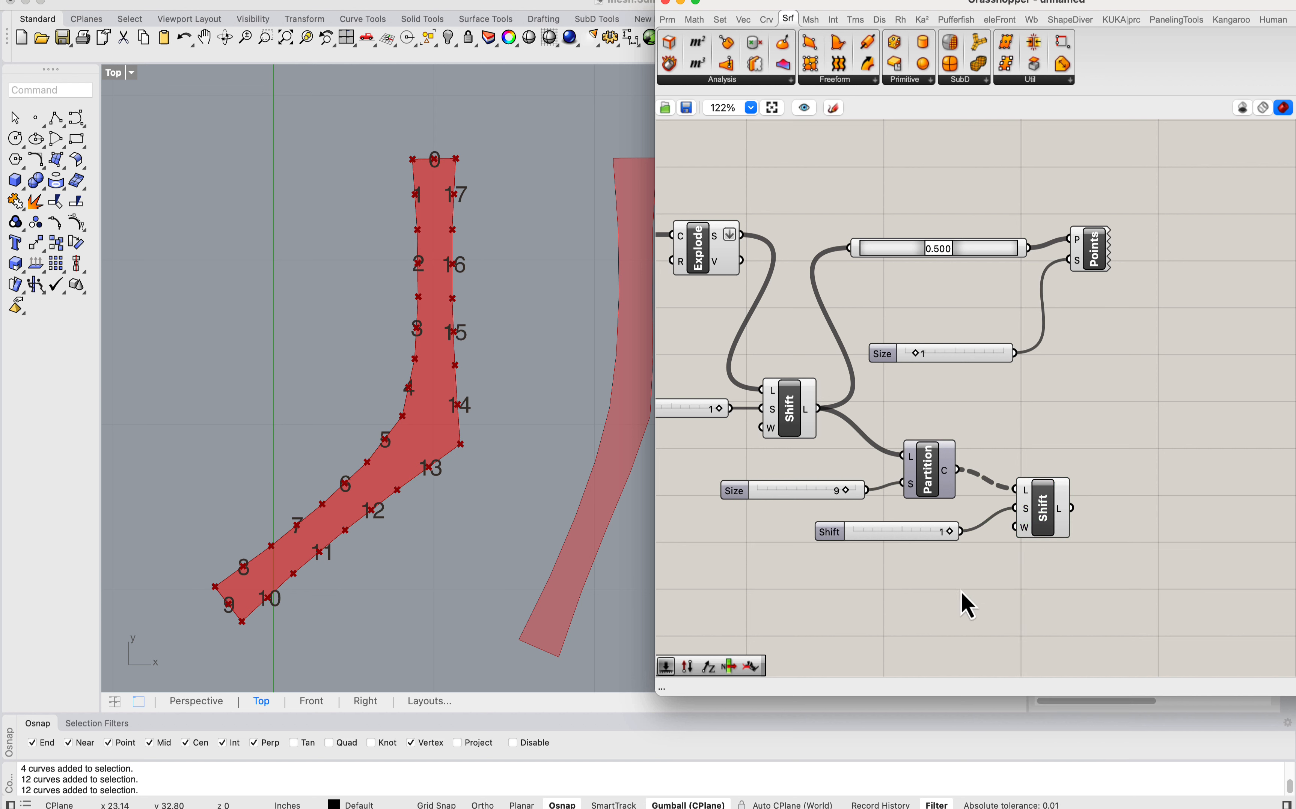
double_click(964, 600)
text(boo)
key(Up)
key(Return)
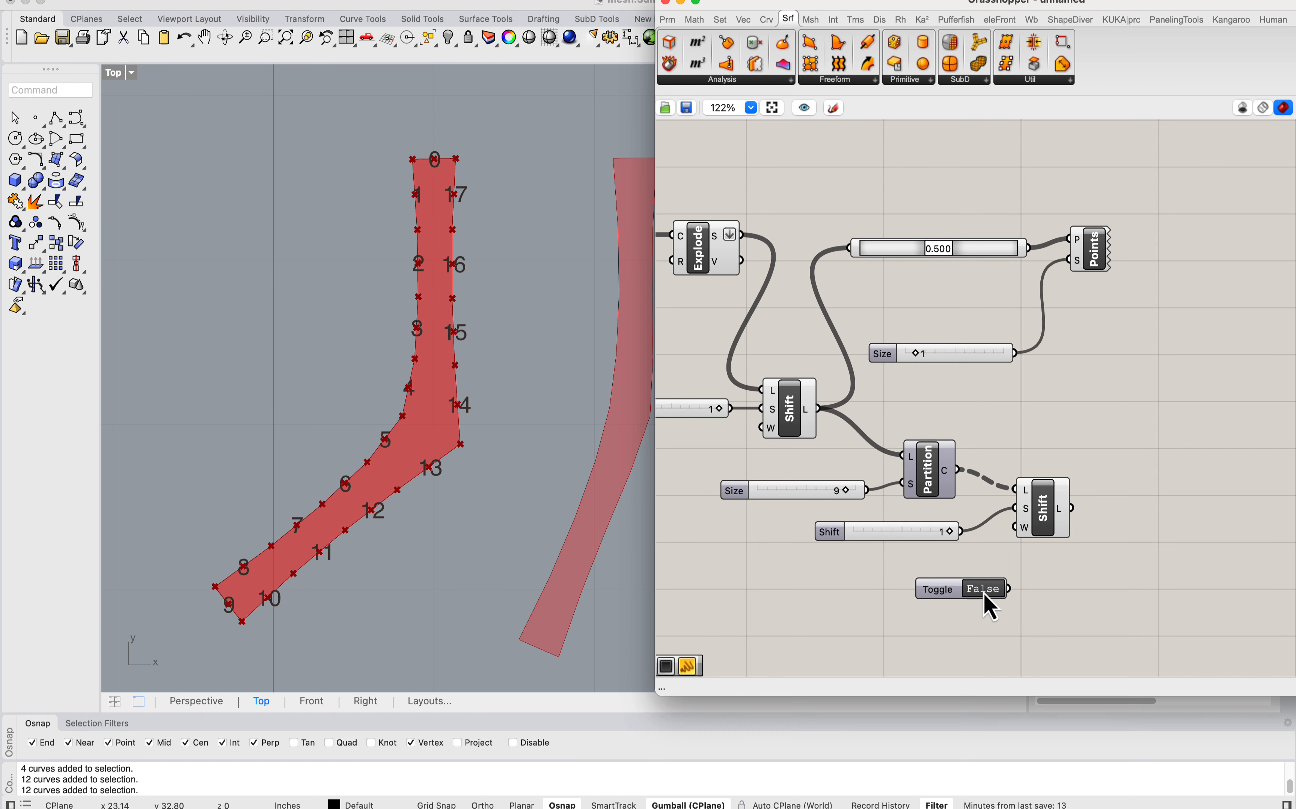
drag(1009, 589, 851, 248)
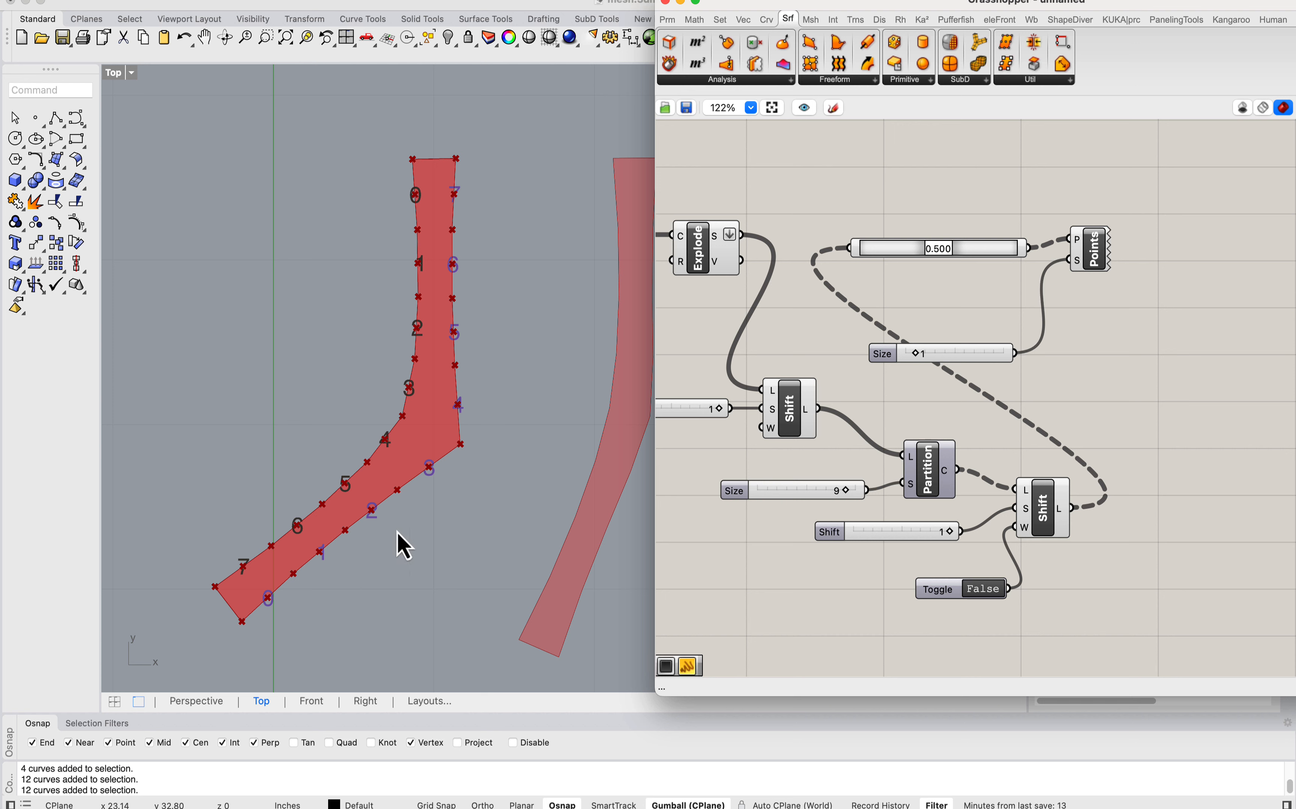
Step: Move the Point On Curve, Point List and Size slider clear of the second Shift List, and compare the numbering on both strip sides
right_drag(1175, 449, 1043, 430)
drag(1041, 378, 706, 168)
drag(838, 232, 1147, 281)
scroll(297, 482, up, 2)
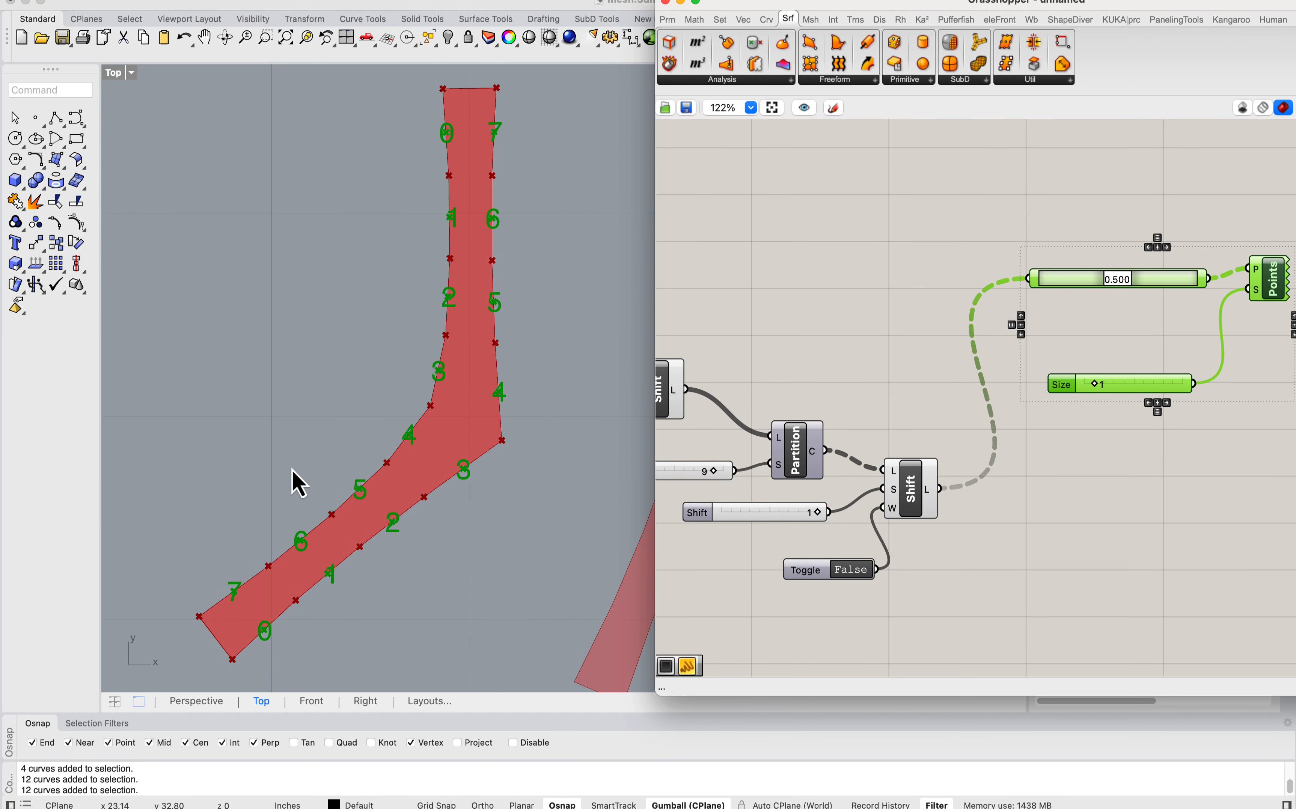
scroll(385, 549, down, 2)
scroll(261, 614, up, 2)
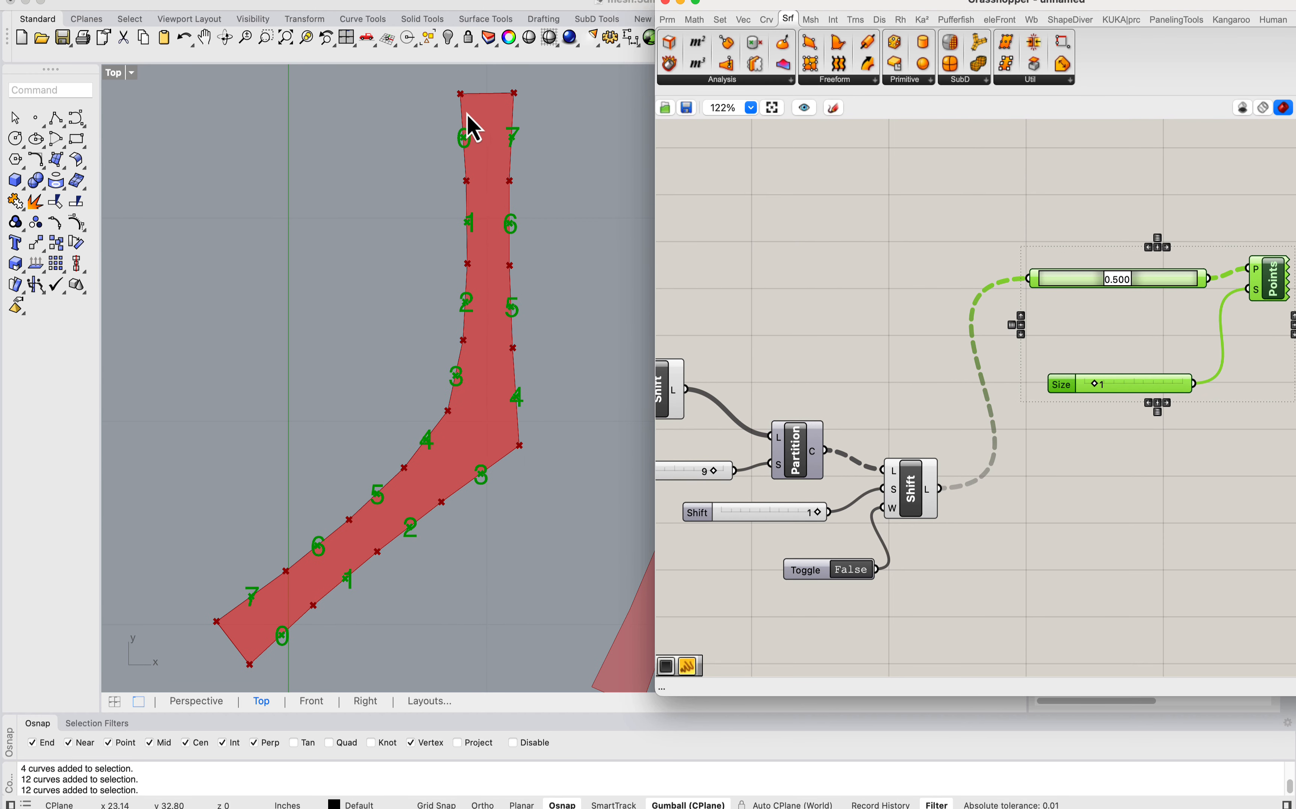
Step: Tidy the layout by moving the Boolean Toggle and the second Shift List farther apart
right_drag(1094, 369, 1006, 333)
click(897, 517)
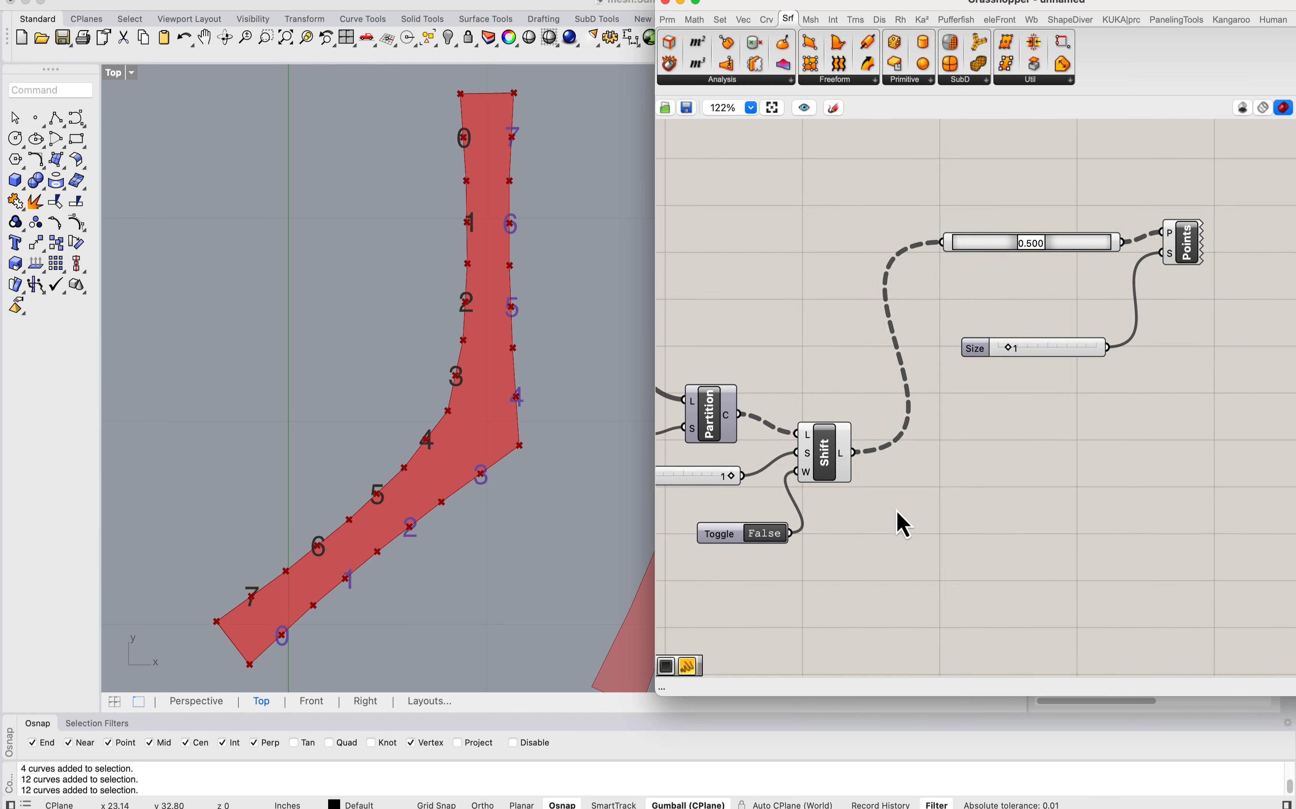
right_drag(840, 586, 1046, 582)
drag(1041, 586, 791, 369)
click(983, 343)
right_drag(983, 343, 755, 274)
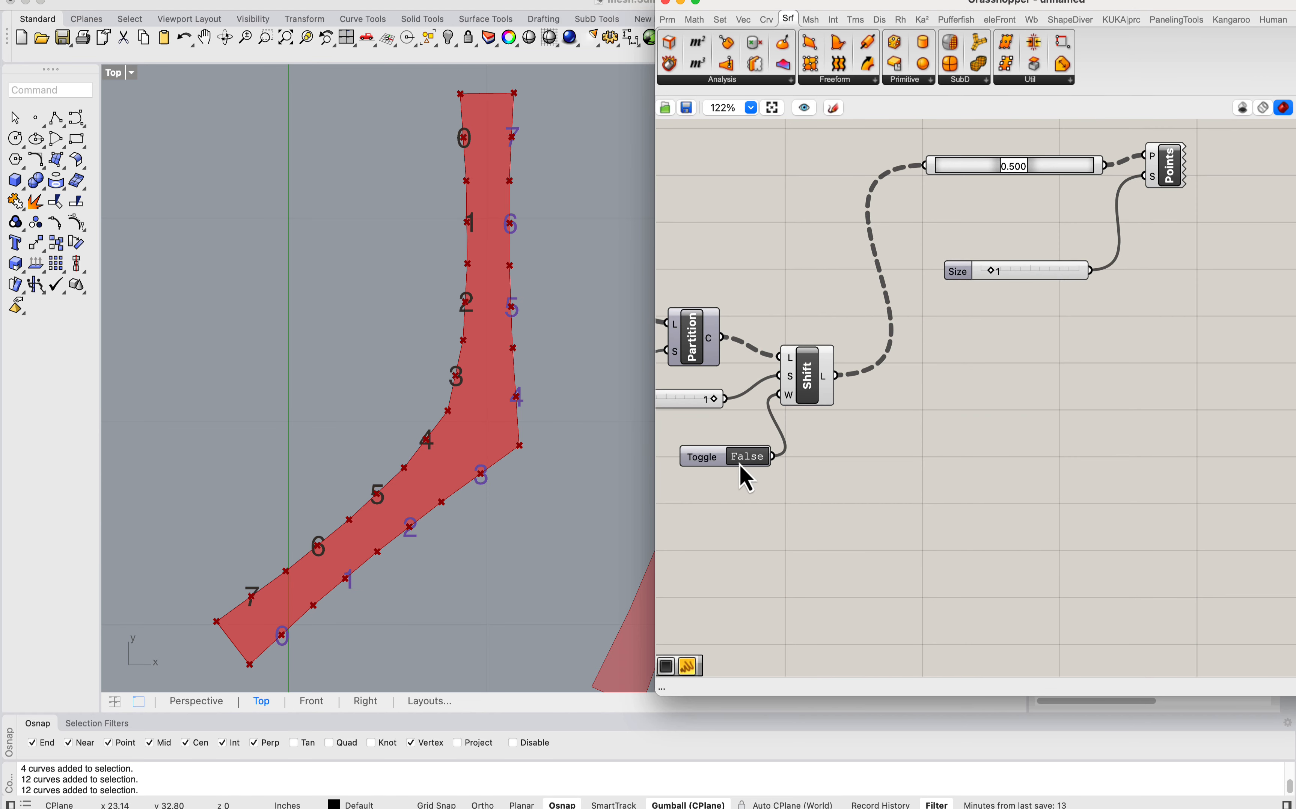
drag(698, 457, 684, 440)
drag(815, 374, 847, 384)
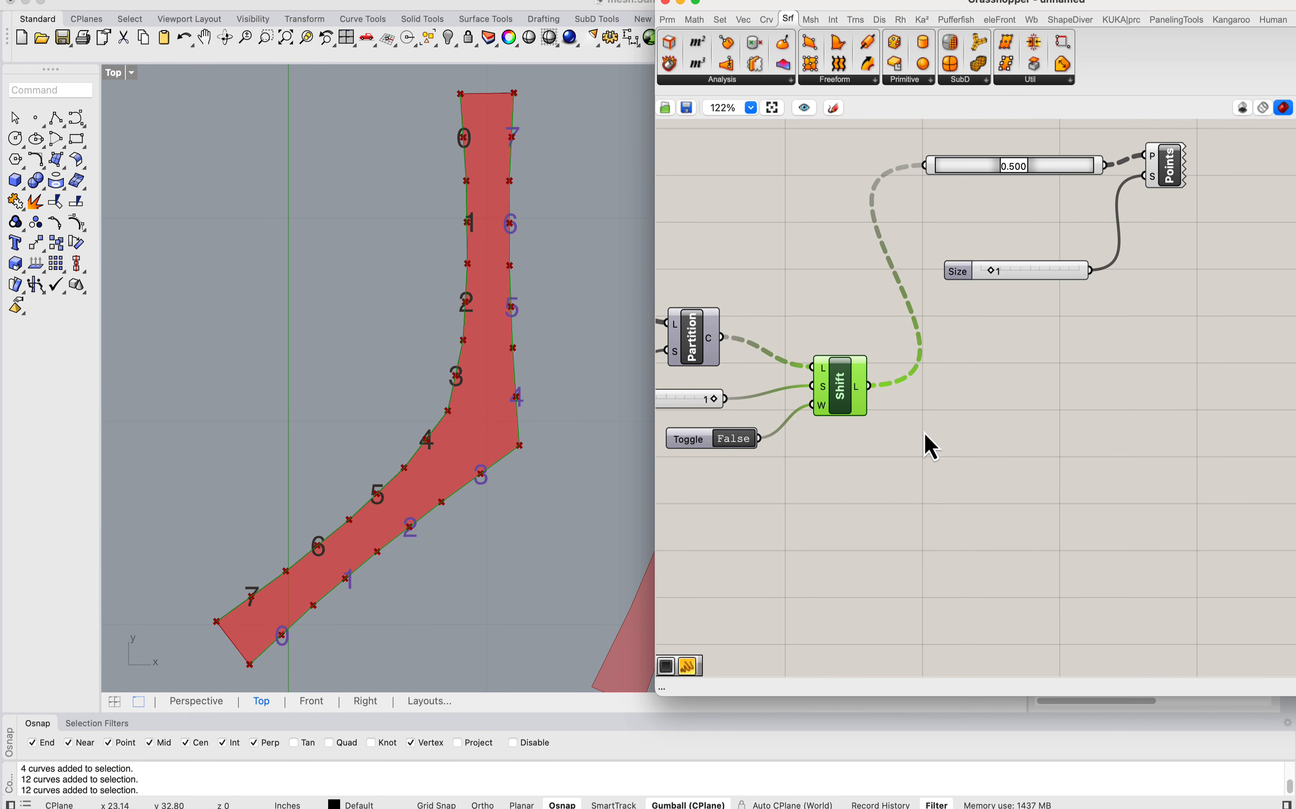
Step: Add a List Item component fed by the second Shift List and flatten its list input
double_click(954, 449)
text(list item)
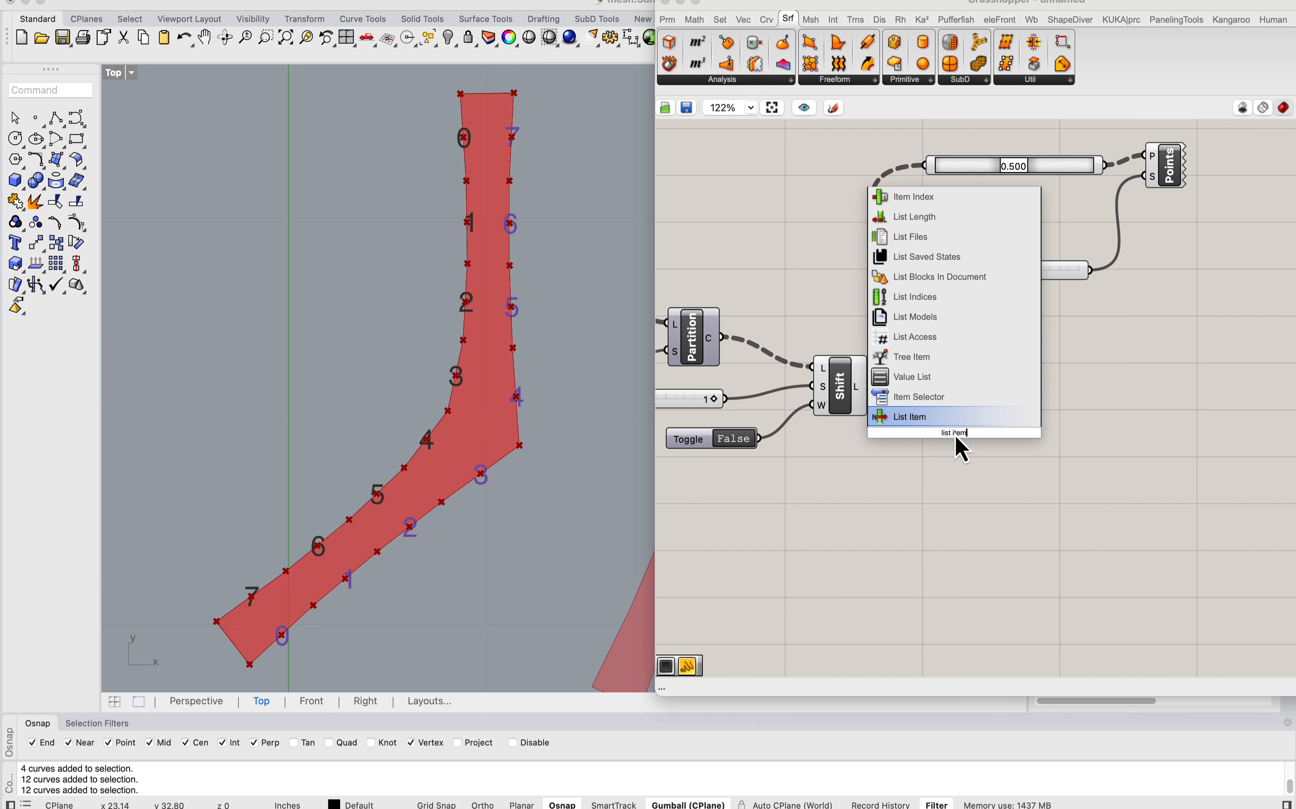
key(Return)
drag(869, 385, 964, 447)
right_click(953, 440)
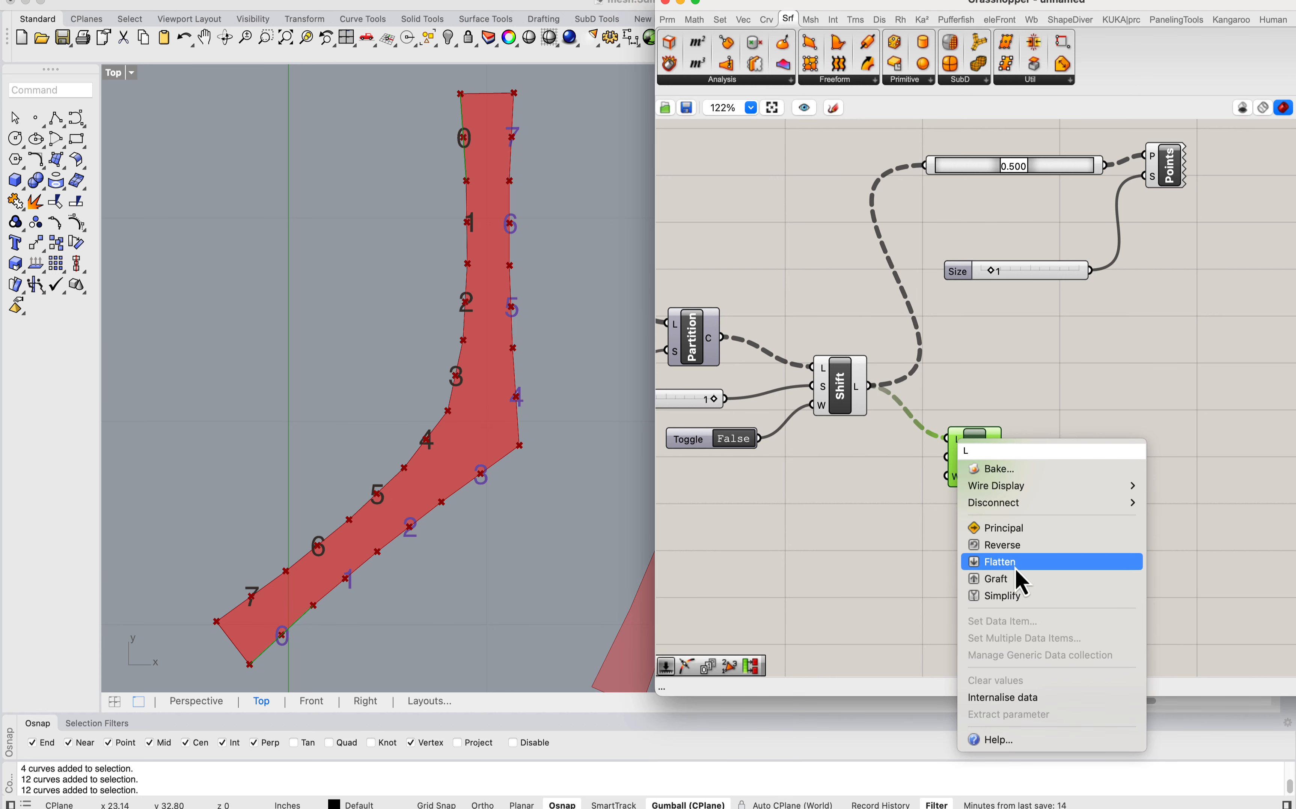
click(1014, 563)
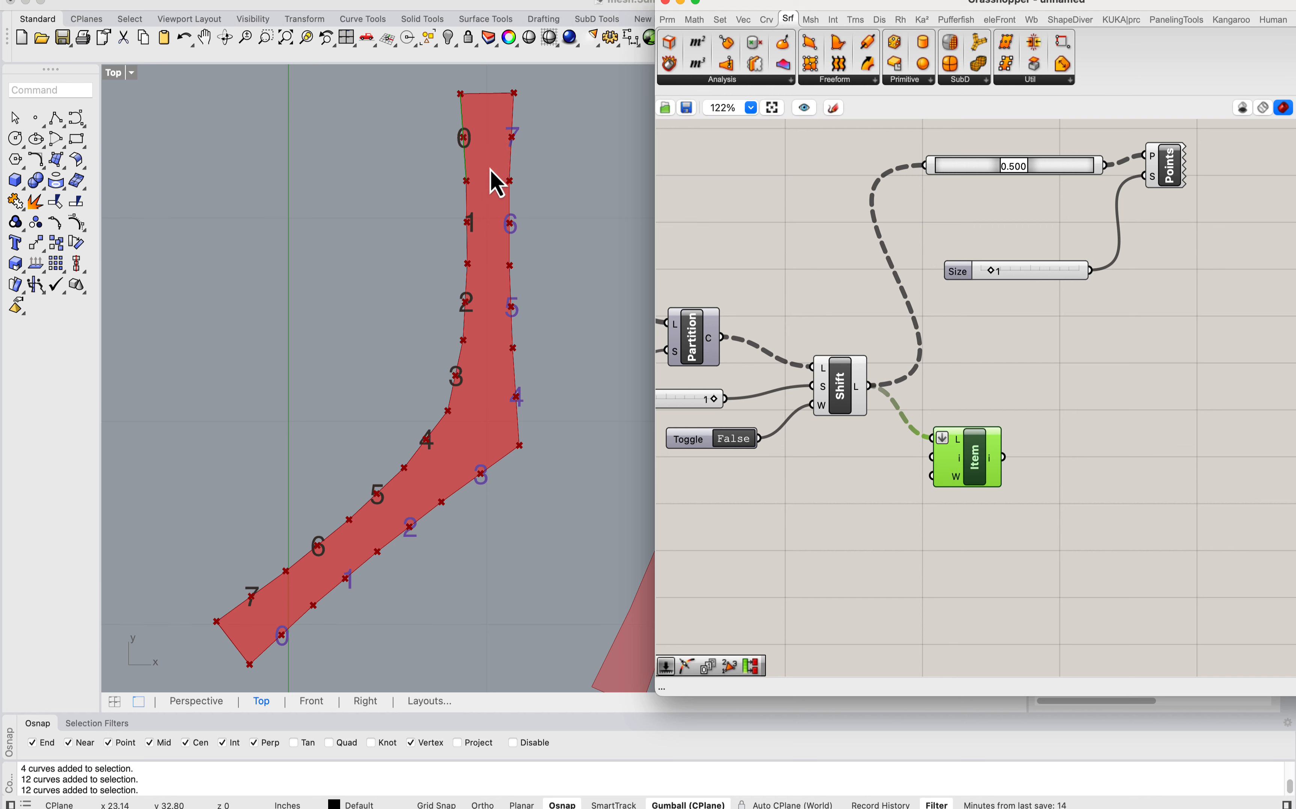
Step: Add an Evaluate Curve component and connect the List Item output to its curve input
scroll(455, 197, down, 10)
right_drag(470, 81, 459, 226)
scroll(463, 238, up, 5)
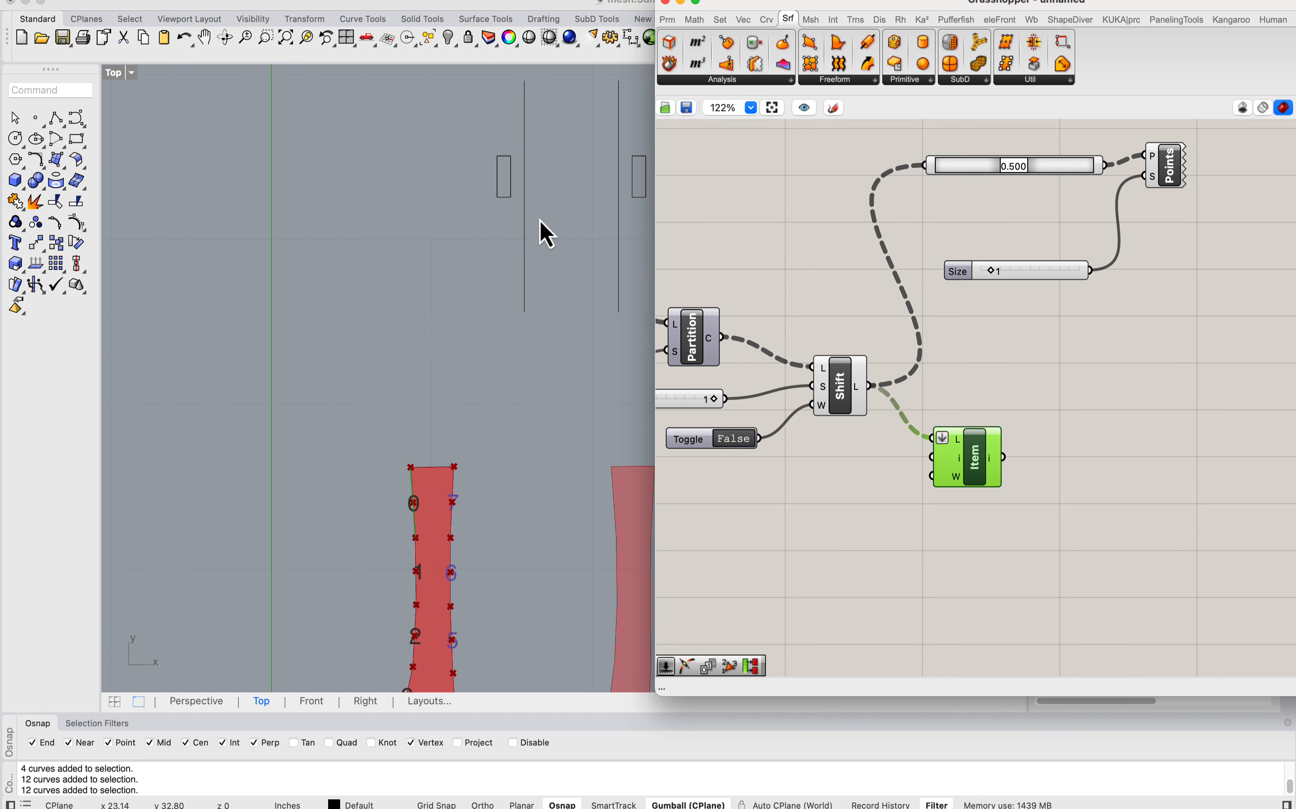
right_drag(417, 512, 400, 437)
scroll(416, 400, up, 10)
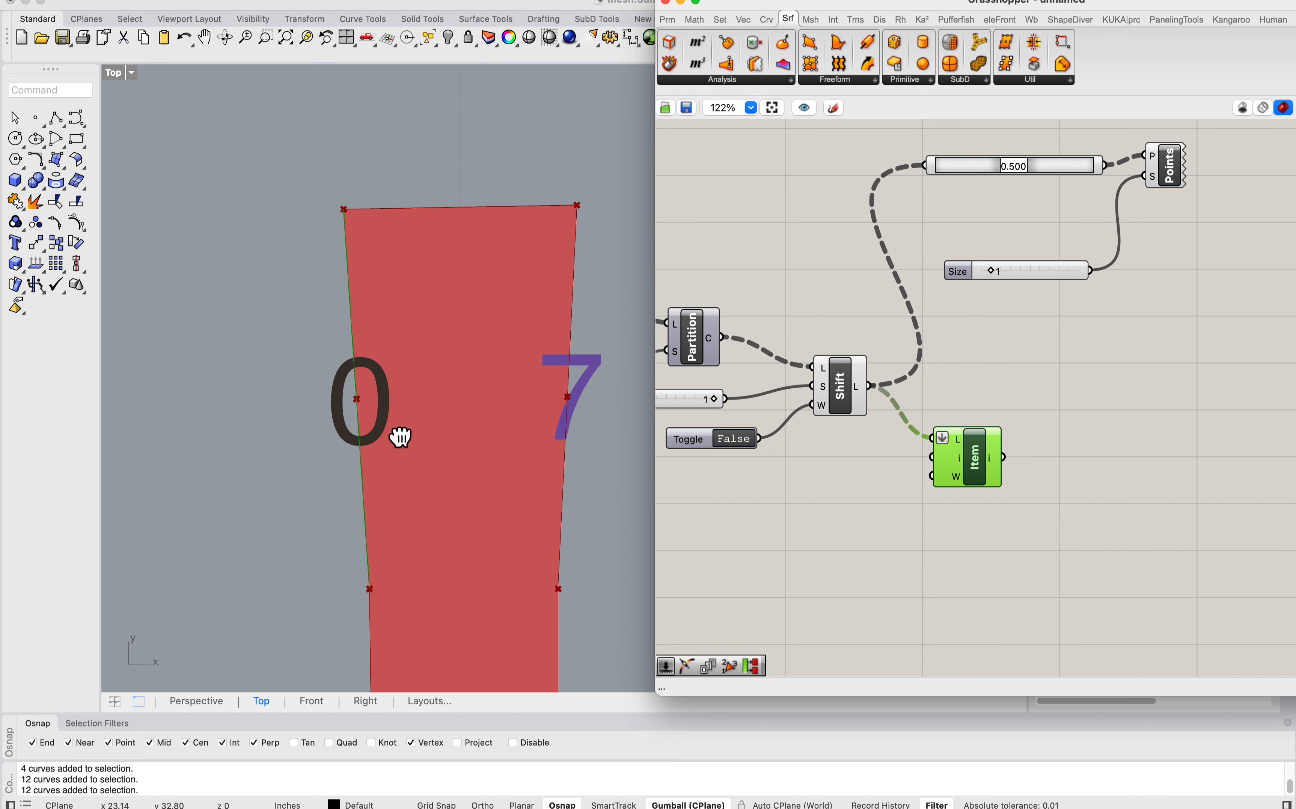
scroll(824, 461, right, 5)
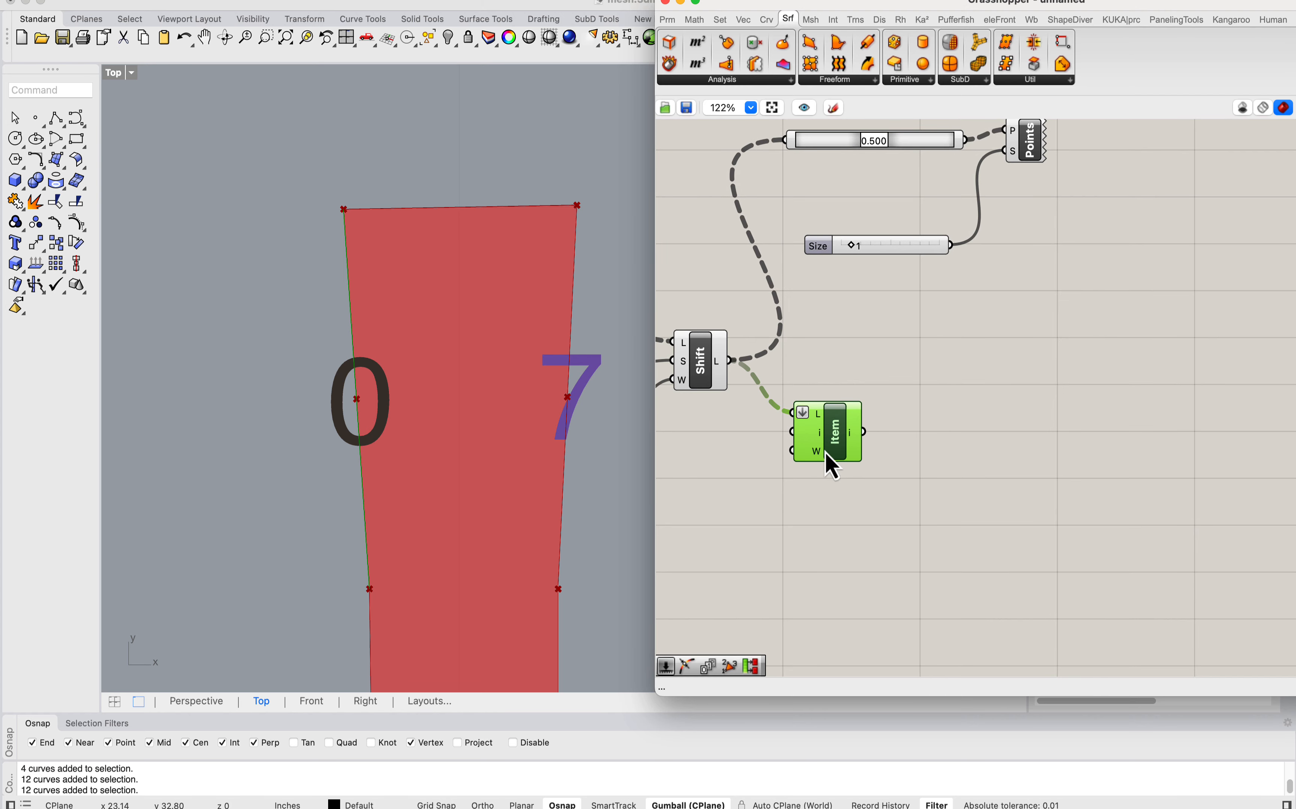
double_click(1016, 460)
text(poi)
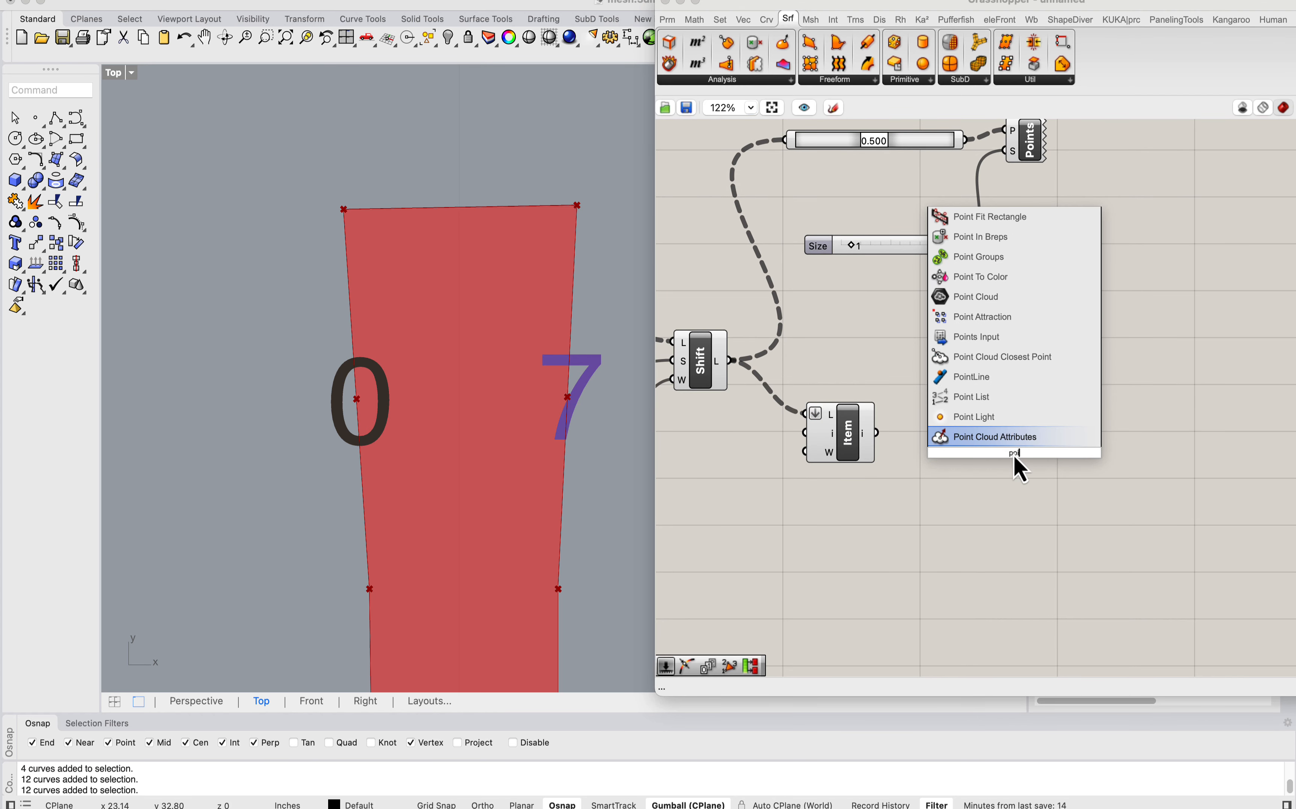
text(nt a)
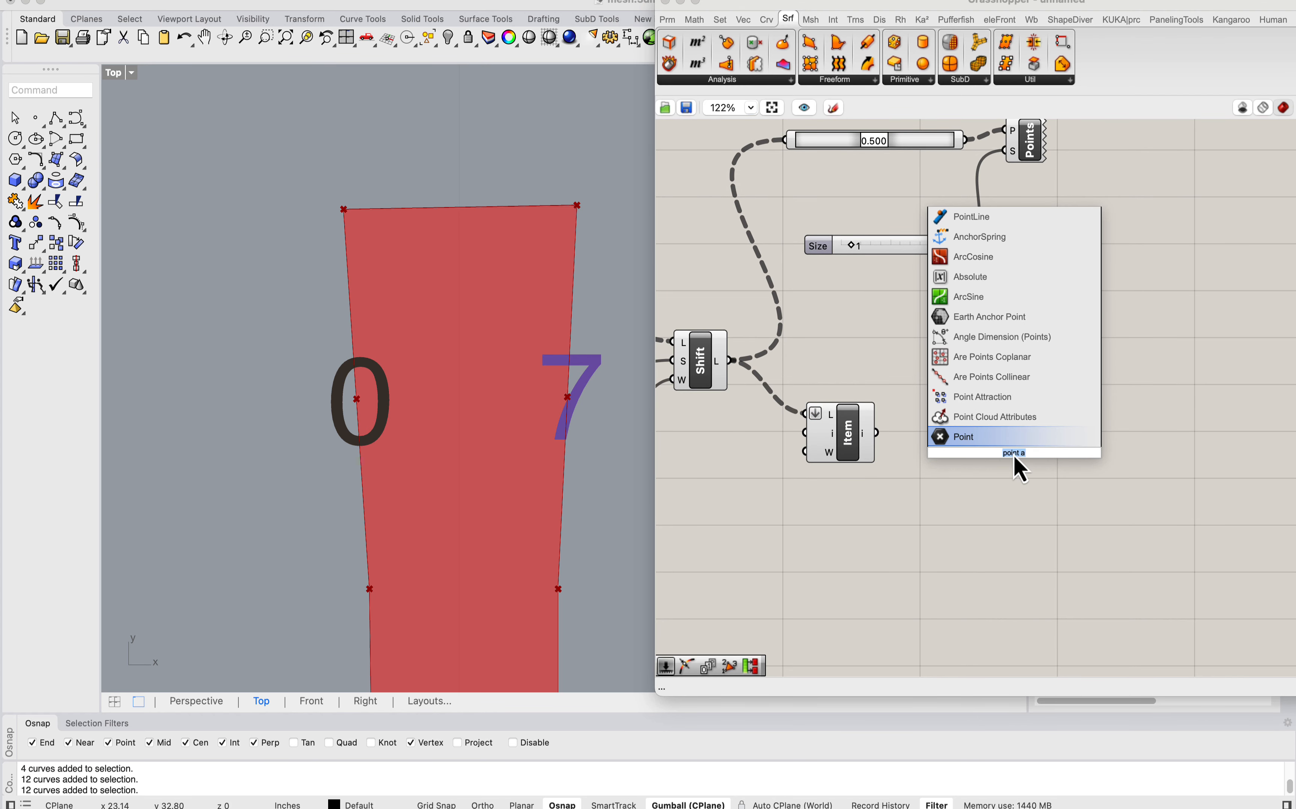
text(evaluate)
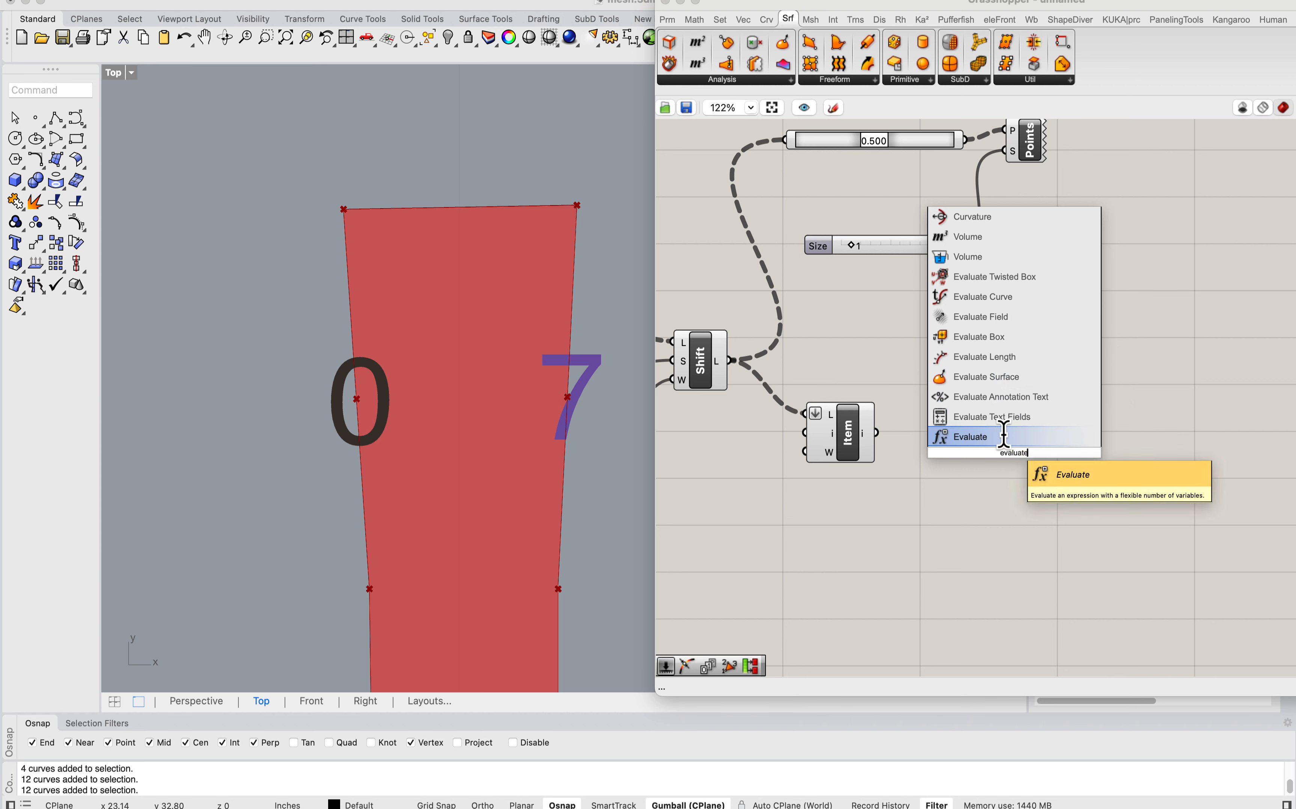
click(990, 297)
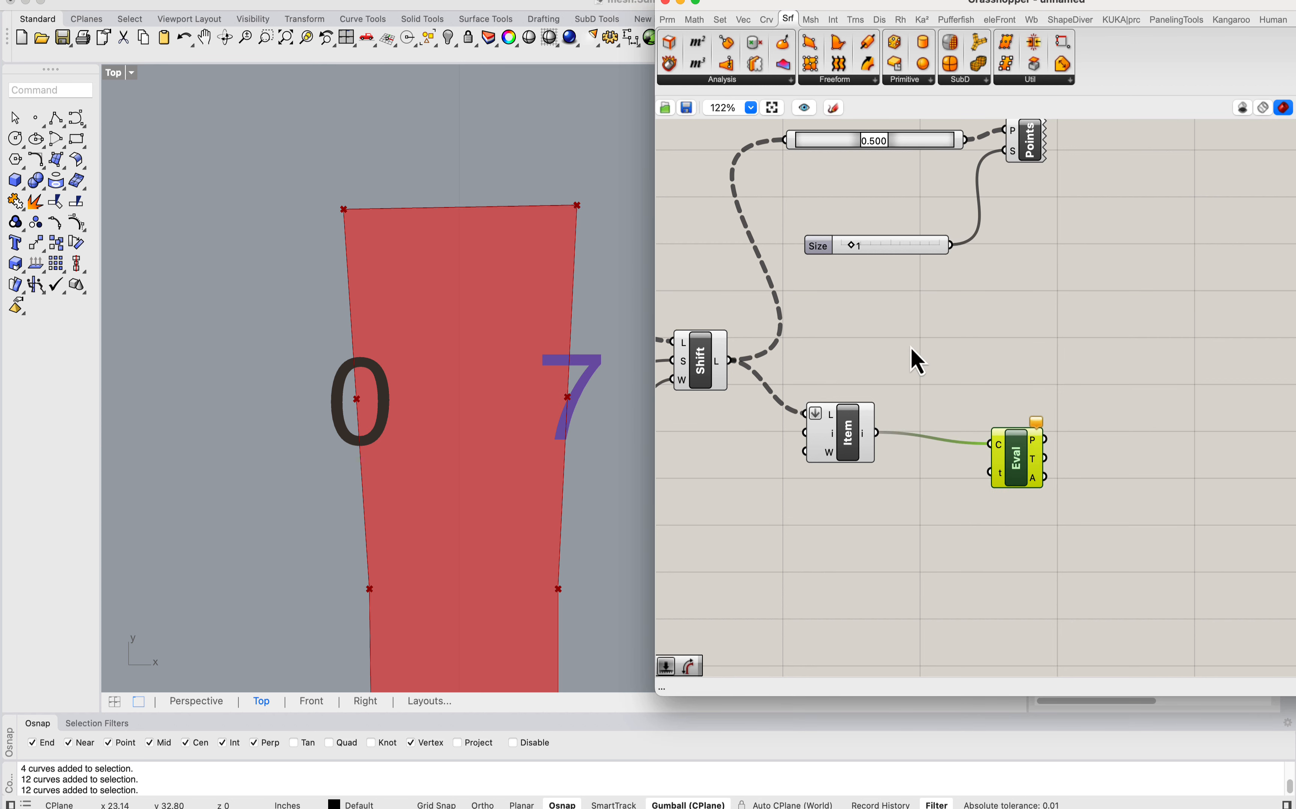
Step: Turn off the preview of the Point List component
scroll(917, 362, down, 5)
click(972, 239)
right_click(972, 239)
click(1006, 270)
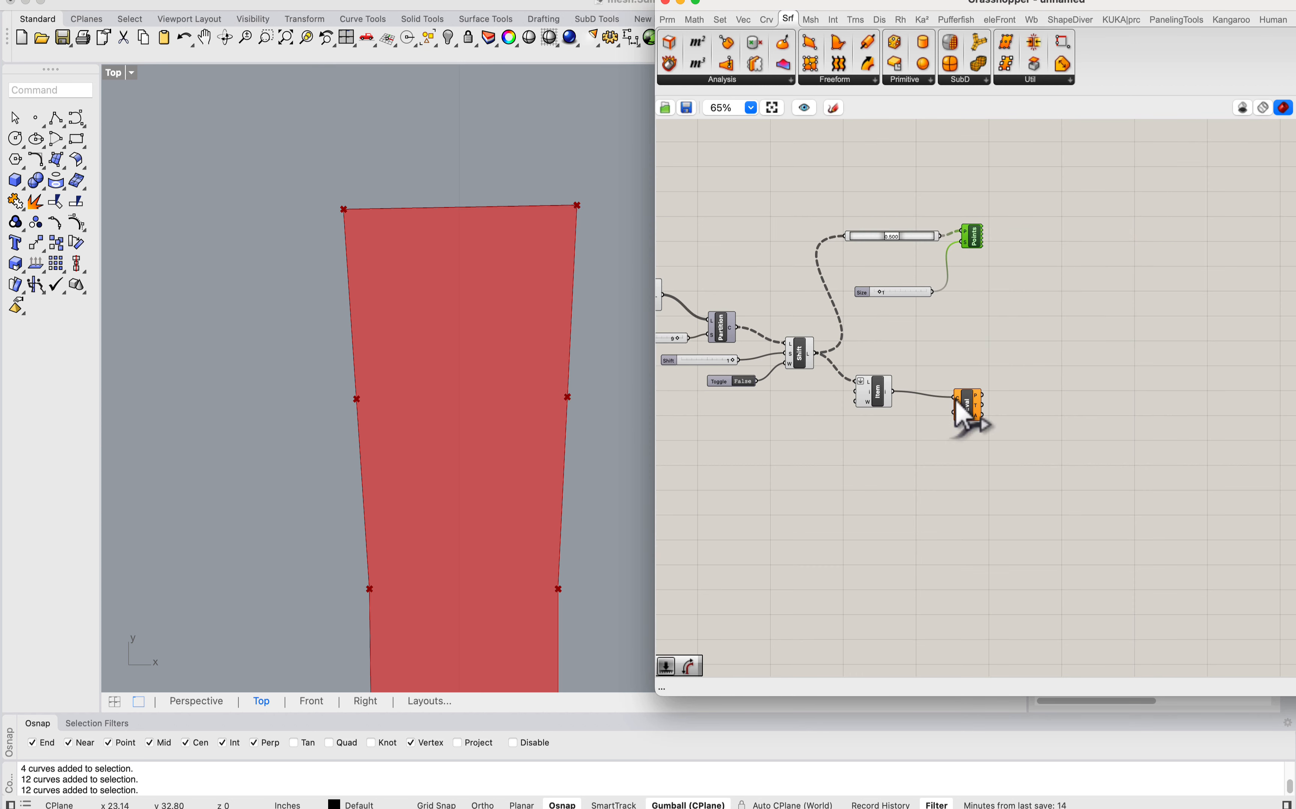
Step: Reparameterize the Evaluate Curve's curve input and connect a number slider set to 0.5 as its parameter
scroll(957, 407, up, 5)
right_click(965, 374)
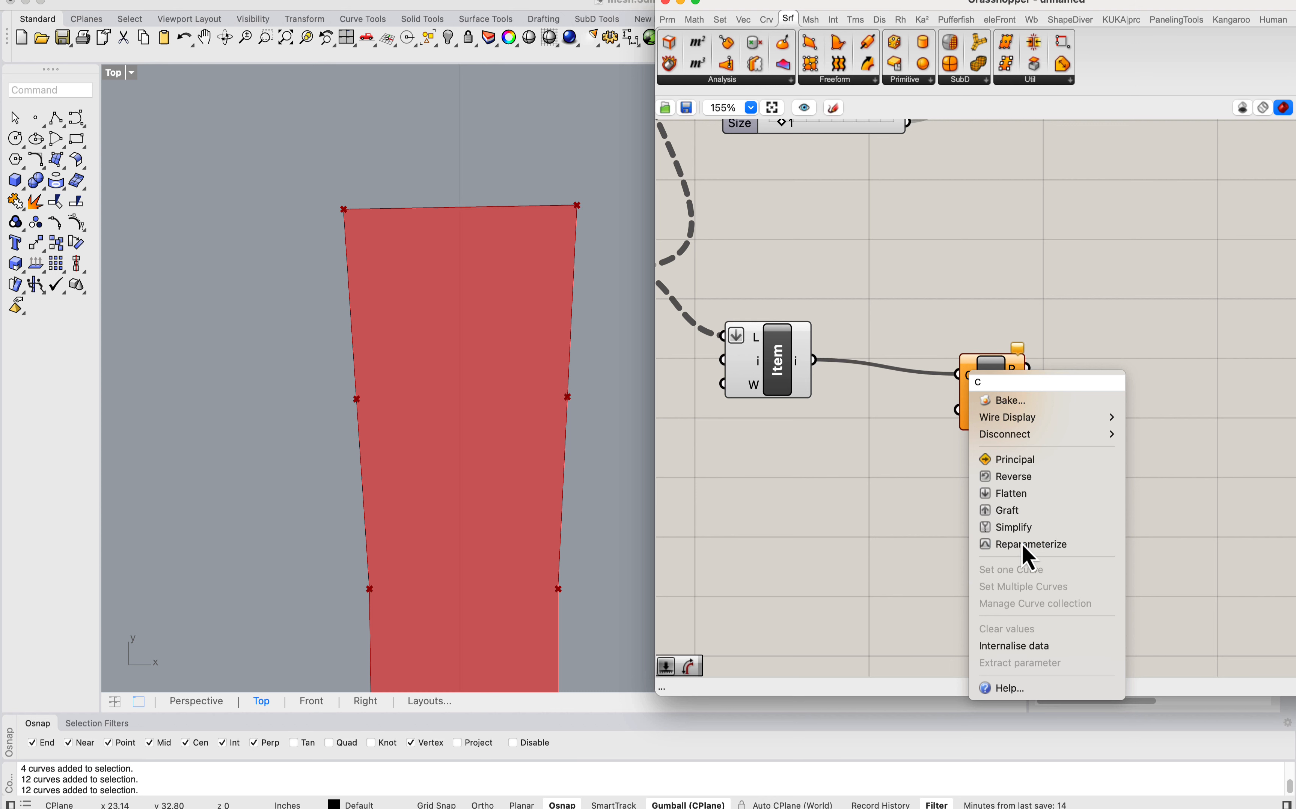
click(1021, 544)
double_click(817, 491)
key(Return)
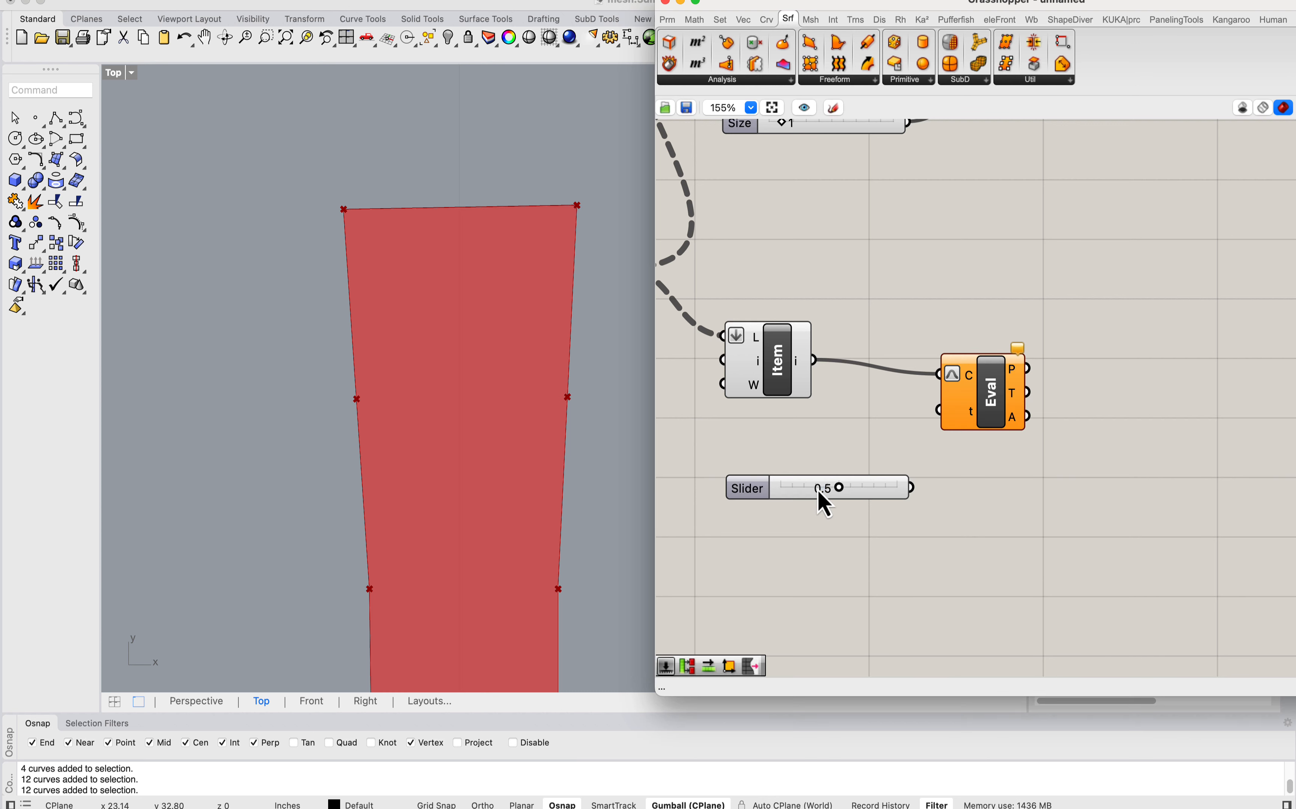
drag(939, 410, 937, 488)
drag(974, 399, 1042, 398)
drag(897, 497, 882, 478)
drag(1016, 423, 992, 431)
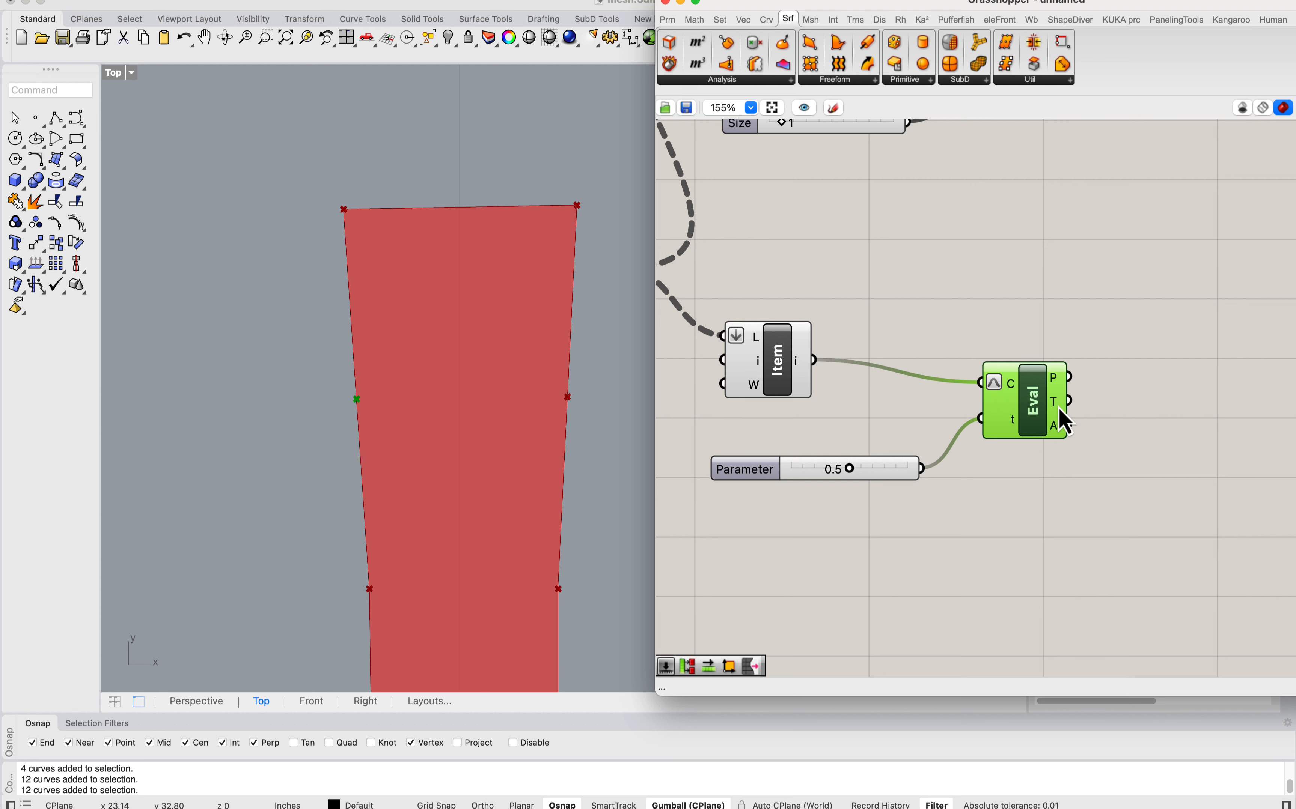
mouse_move(1058, 408)
scroll(1058, 408, right, 5)
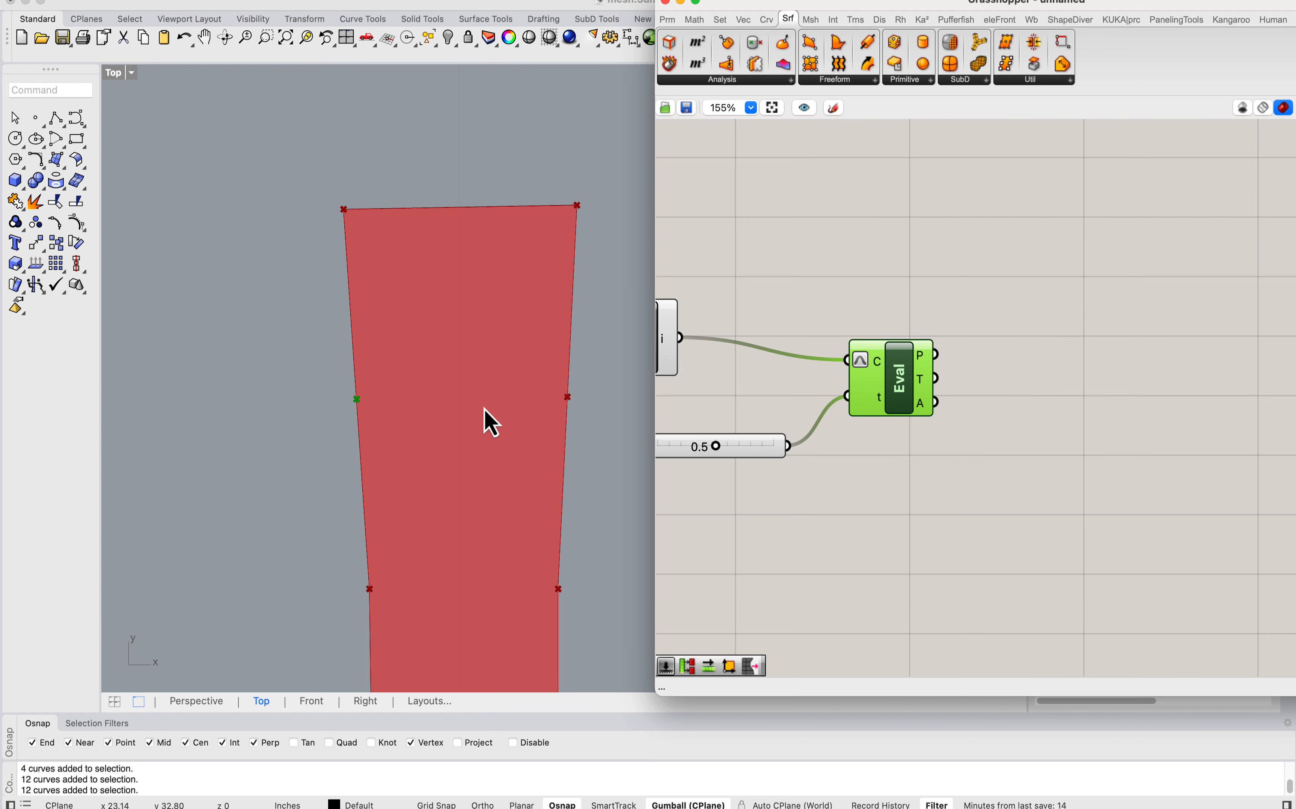
scroll(357, 405, up, 3)
scroll(394, 426, down, 3)
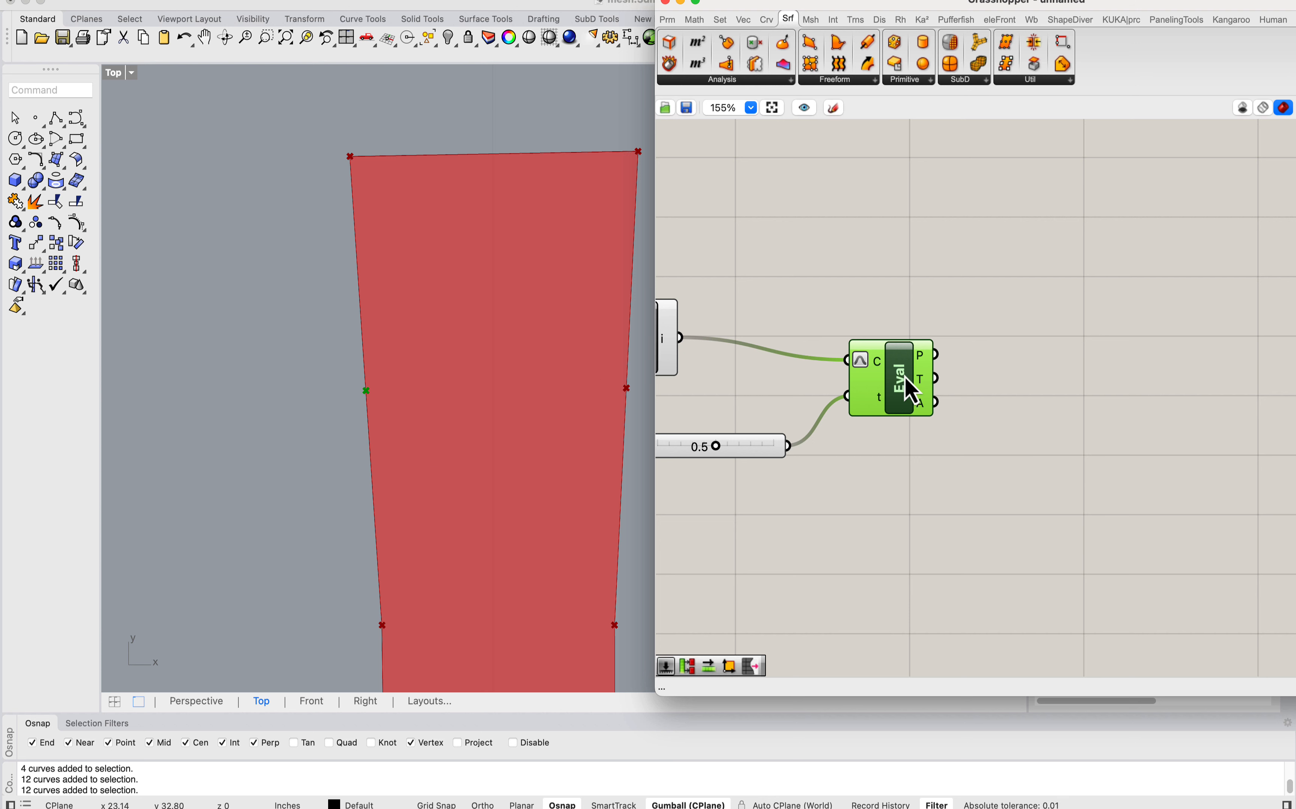
scroll(423, 345, down, 3)
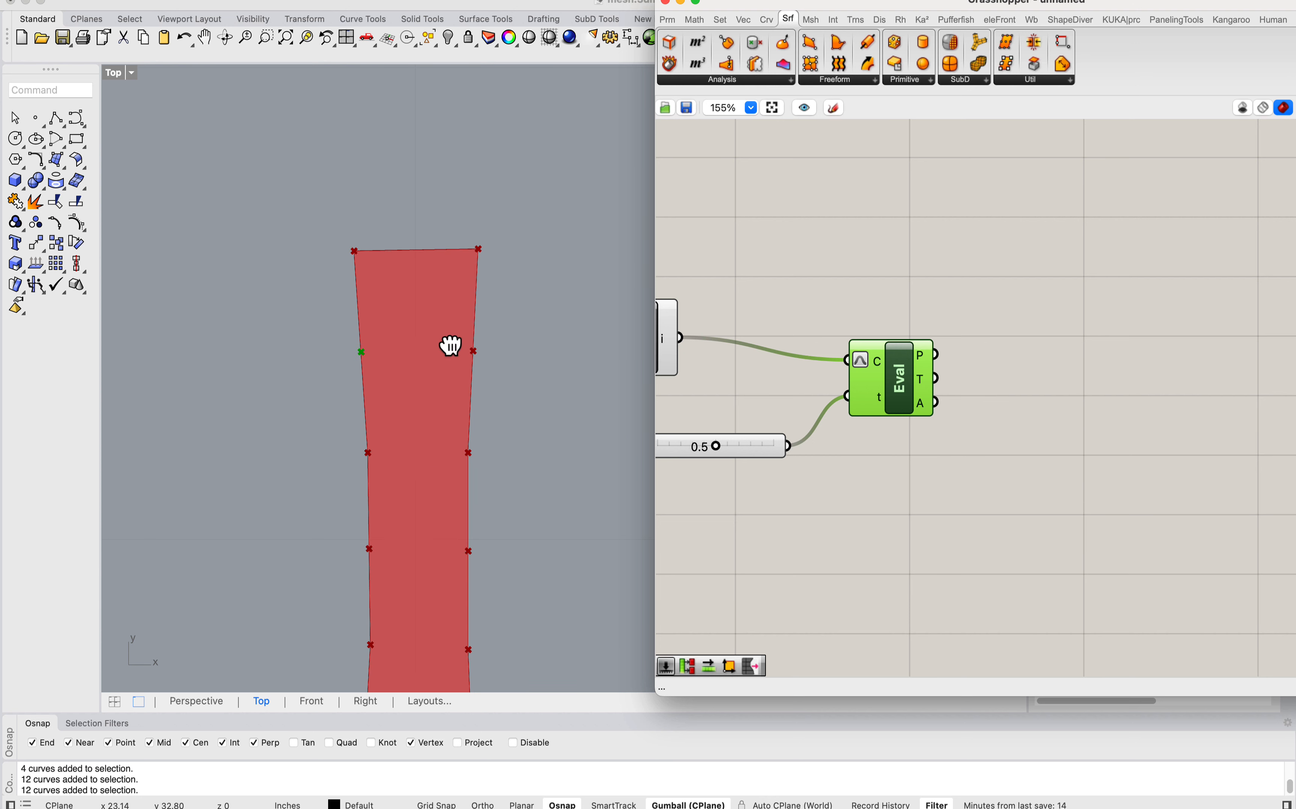
click(44, 112)
key(Escape)
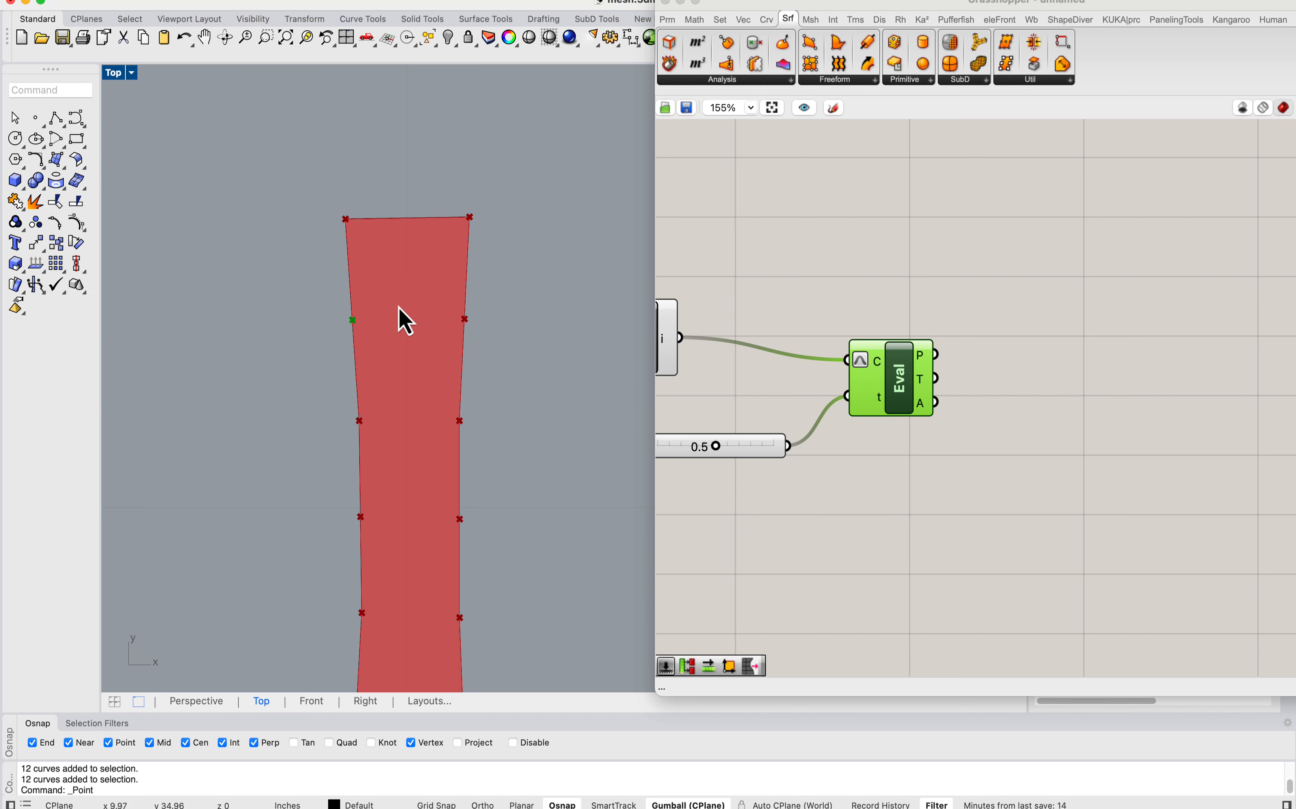
scroll(395, 327, down, 15)
right_drag(370, 316, 443, 504)
click(52, 119)
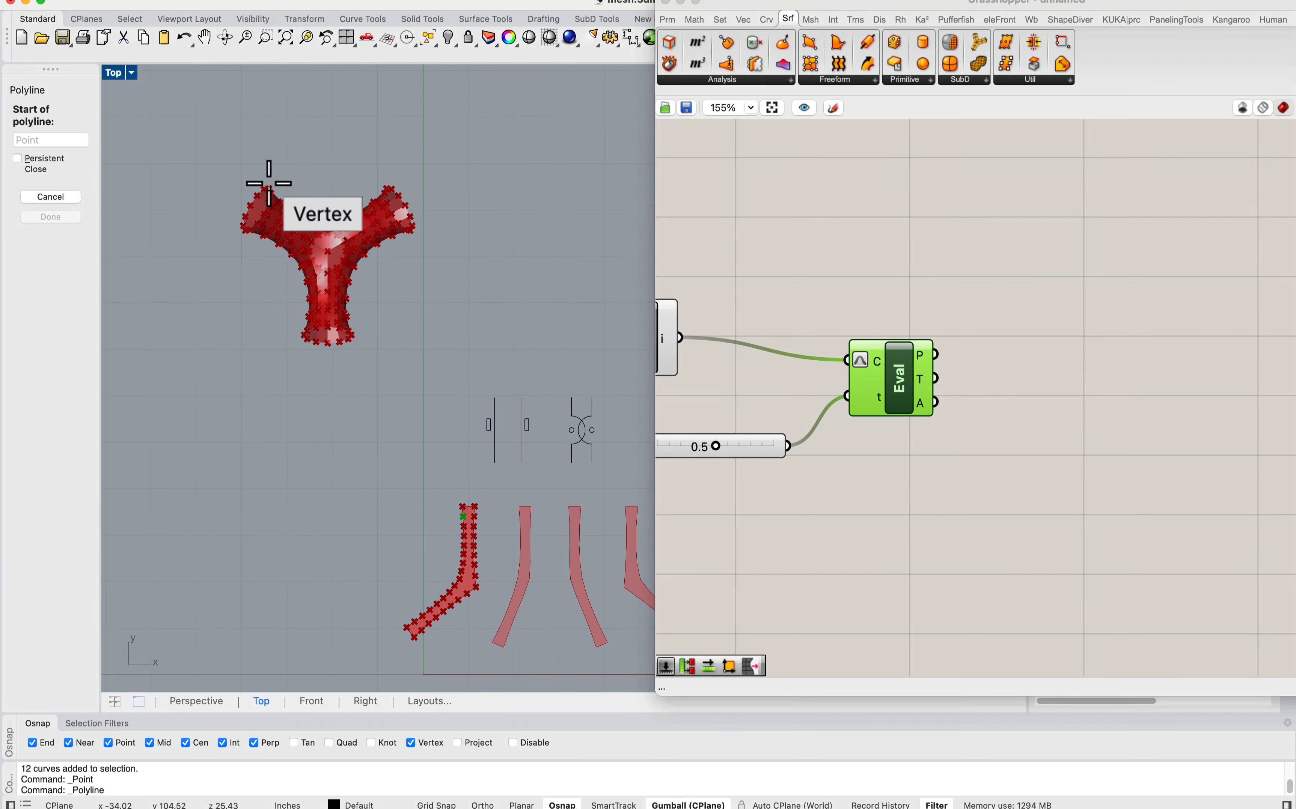
click(238, 181)
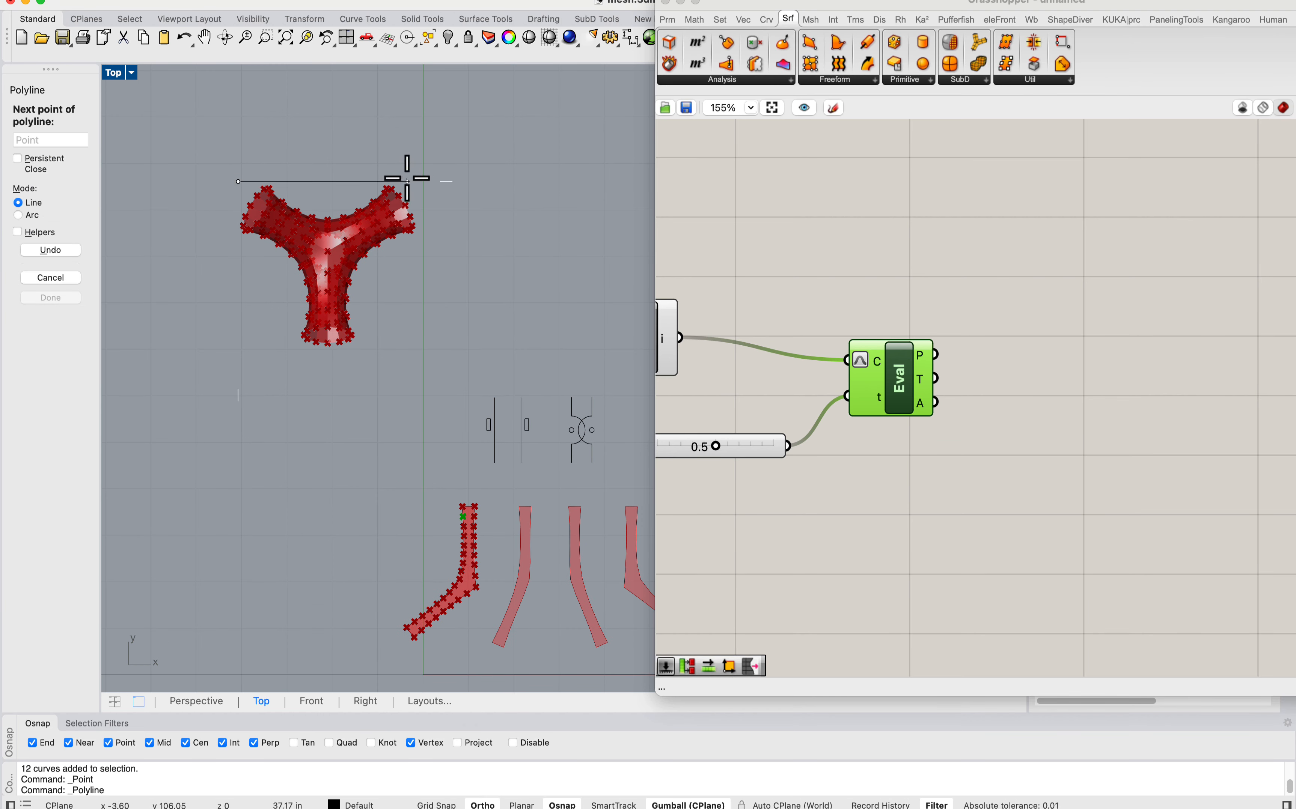
key(Escape)
Step: Draw a polyline along the short upper edge of the first unrolled strip, from corner point to corner point
right_drag(471, 358, 425, 258)
scroll(446, 458, up, 4)
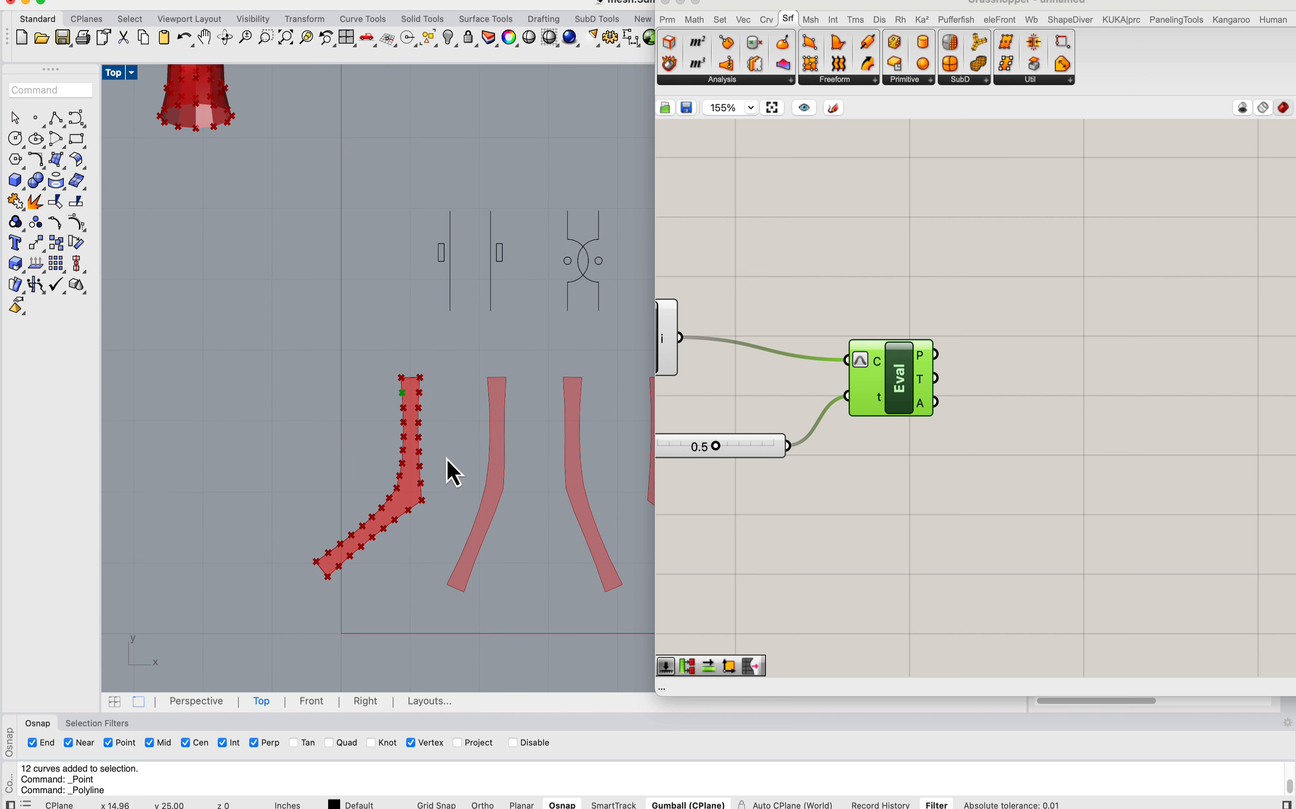
right_drag(482, 472, 458, 453)
scroll(402, 356, up, 5)
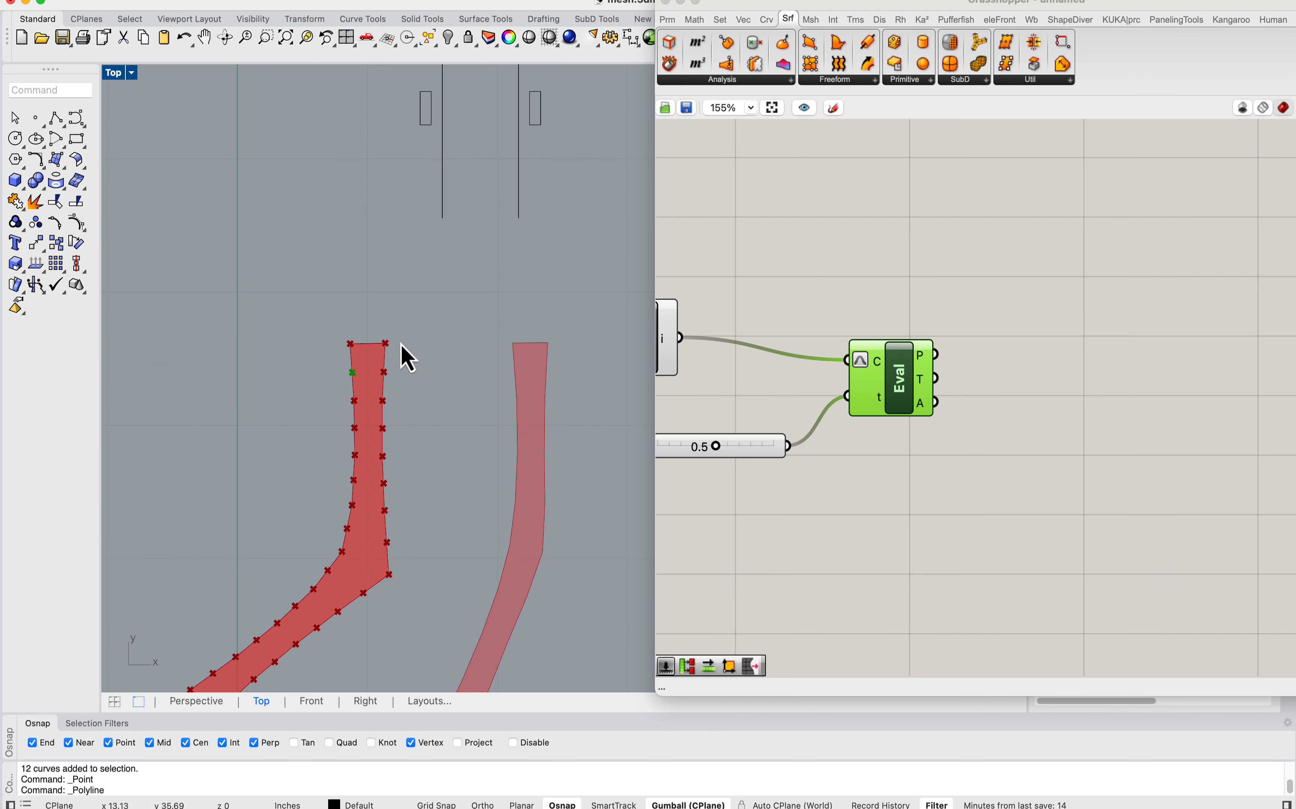
click(56, 118)
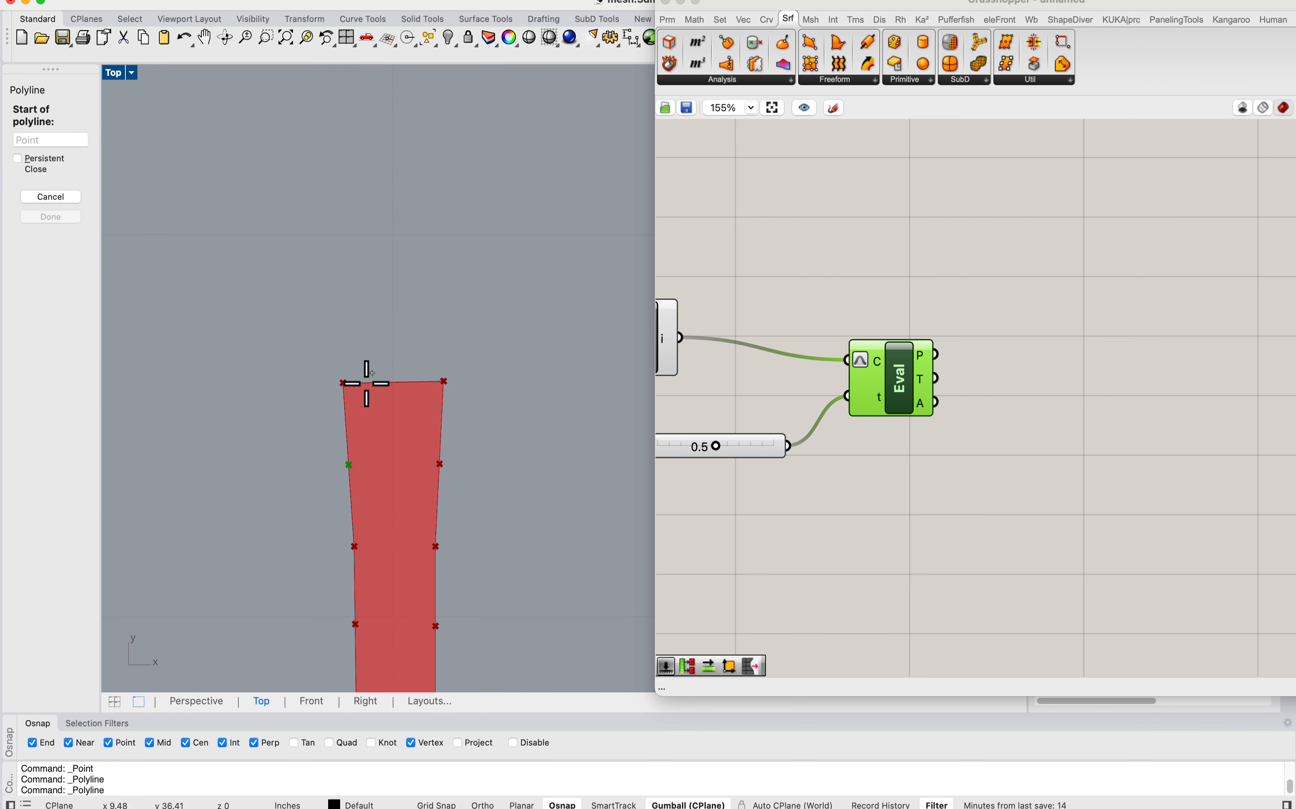
click(343, 383)
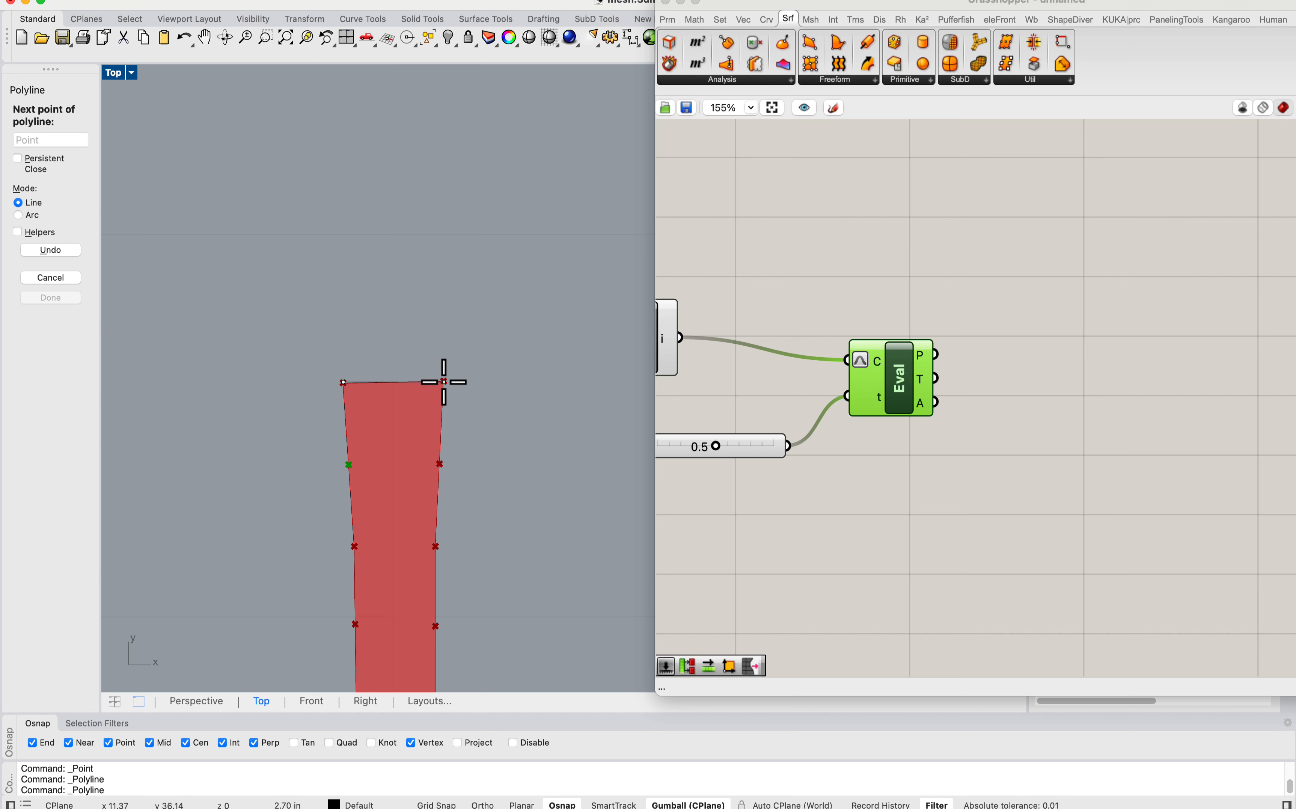
click(444, 382)
key(Return)
scroll(417, 369, down, 8)
scroll(392, 417, up, 4)
key(Return)
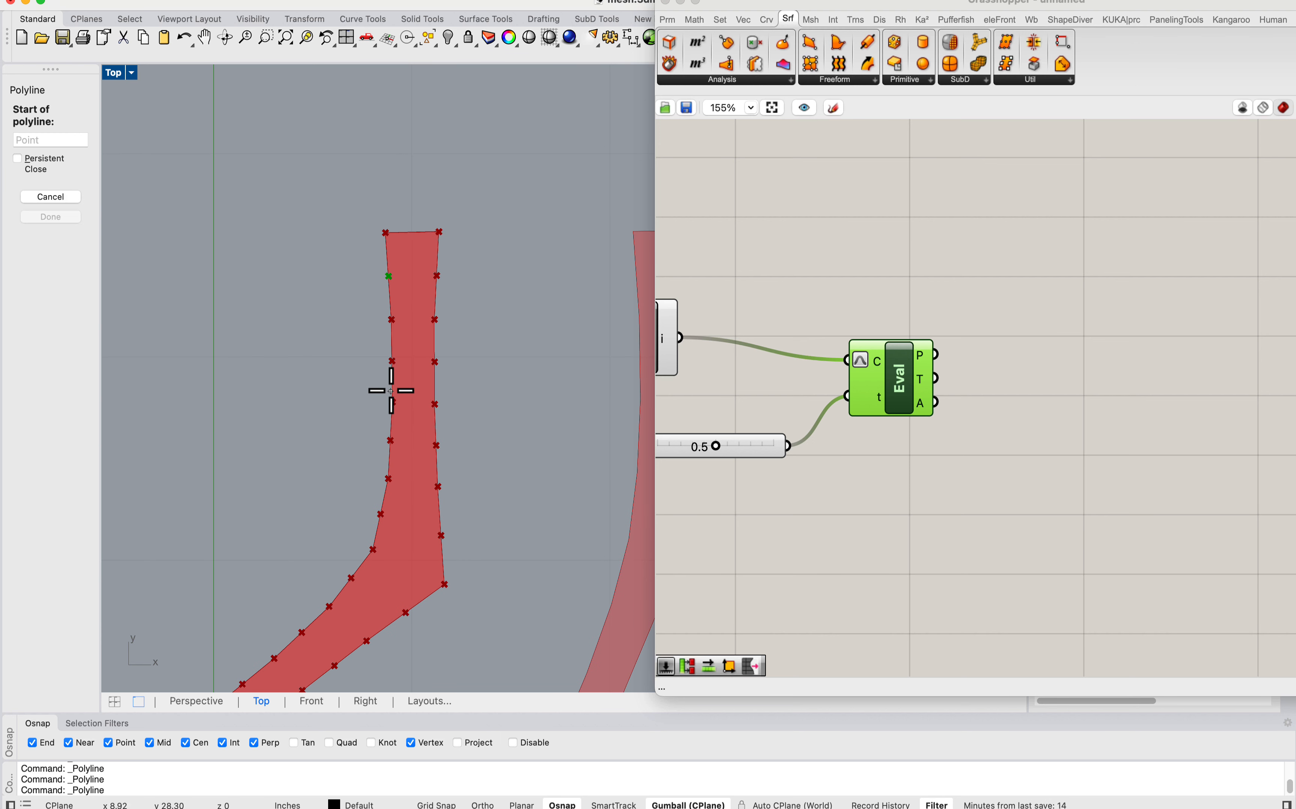
click(391, 390)
key(Escape)
Step: Examine the points along the first unrolled strip's edges and the evaluated midpoint near its upper end
scroll(428, 405, up, 2)
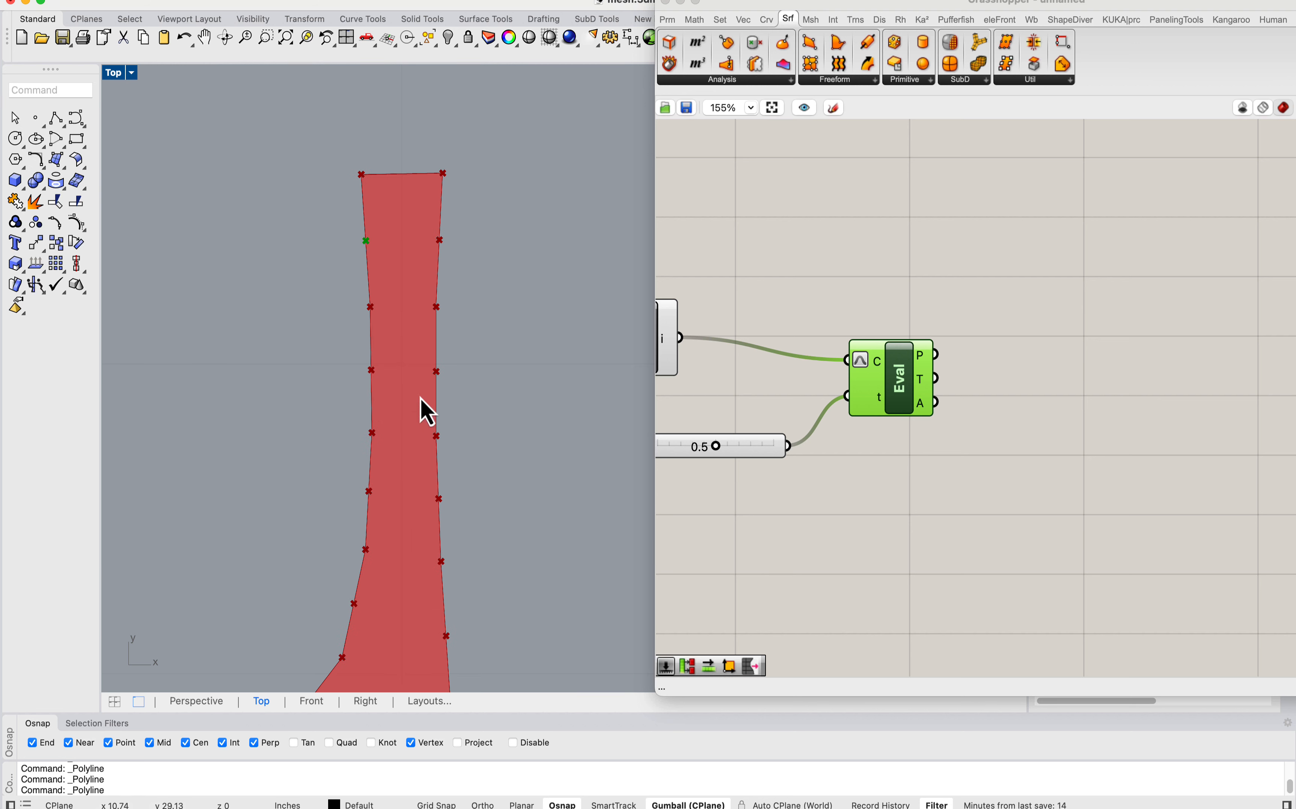
scroll(405, 347, down, 4)
scroll(428, 303, up, 2)
scroll(367, 524, up, 1)
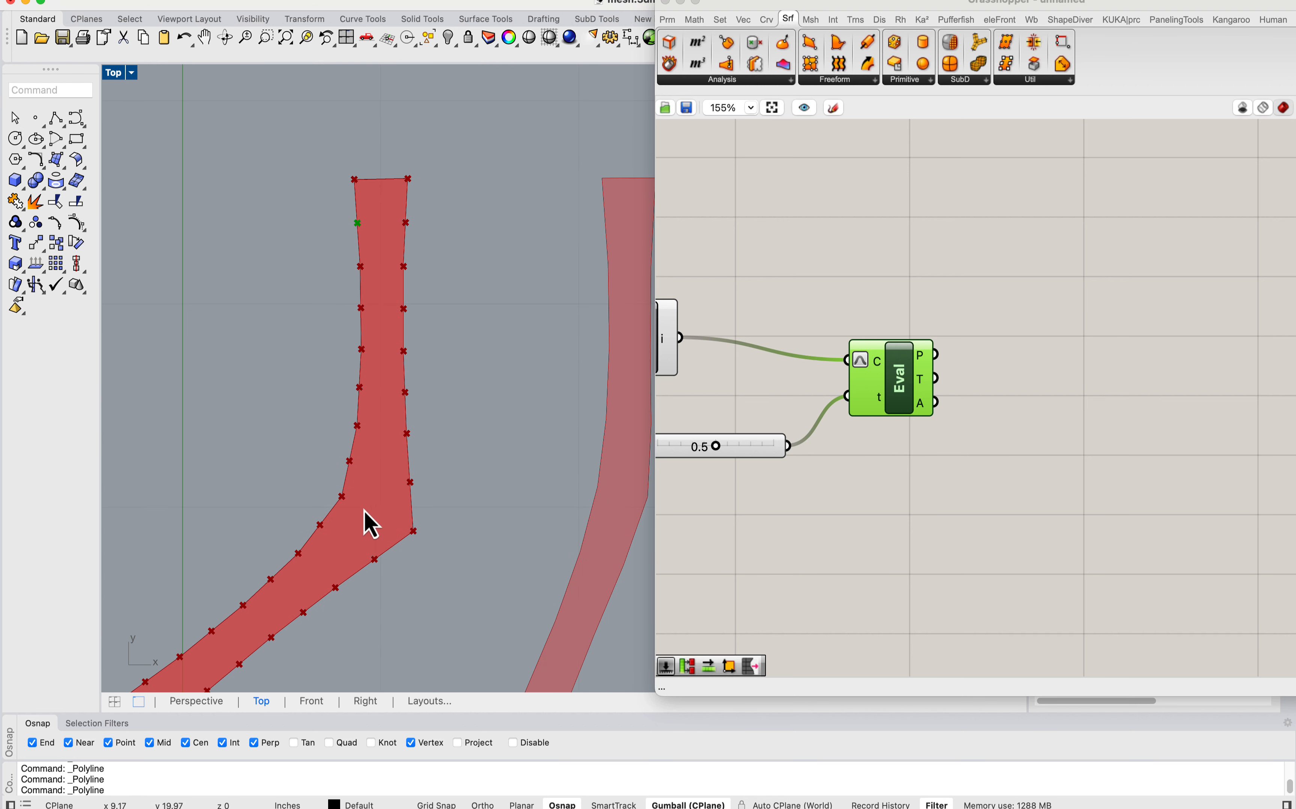
scroll(386, 403, down, 4)
scroll(393, 265, up, 10)
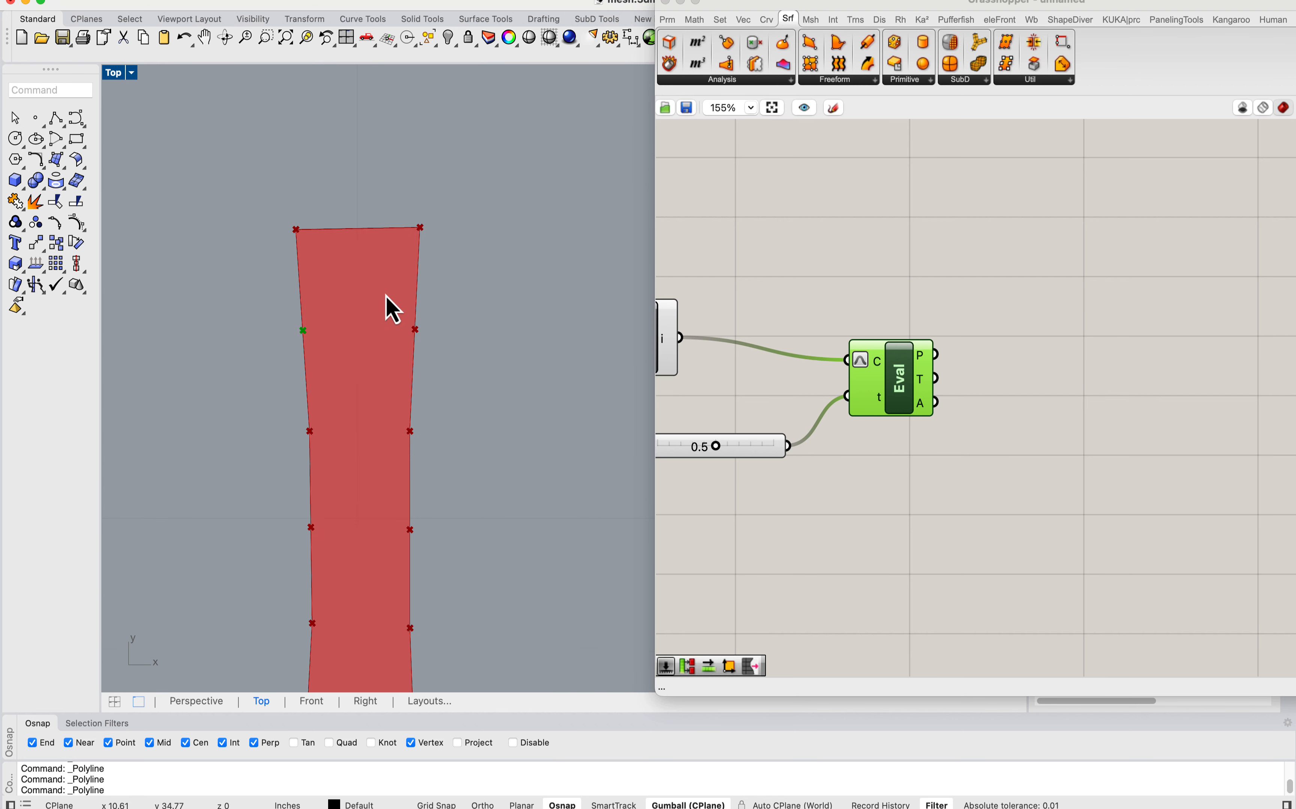
scroll(337, 261, up, 4)
scroll(296, 313, down, 2)
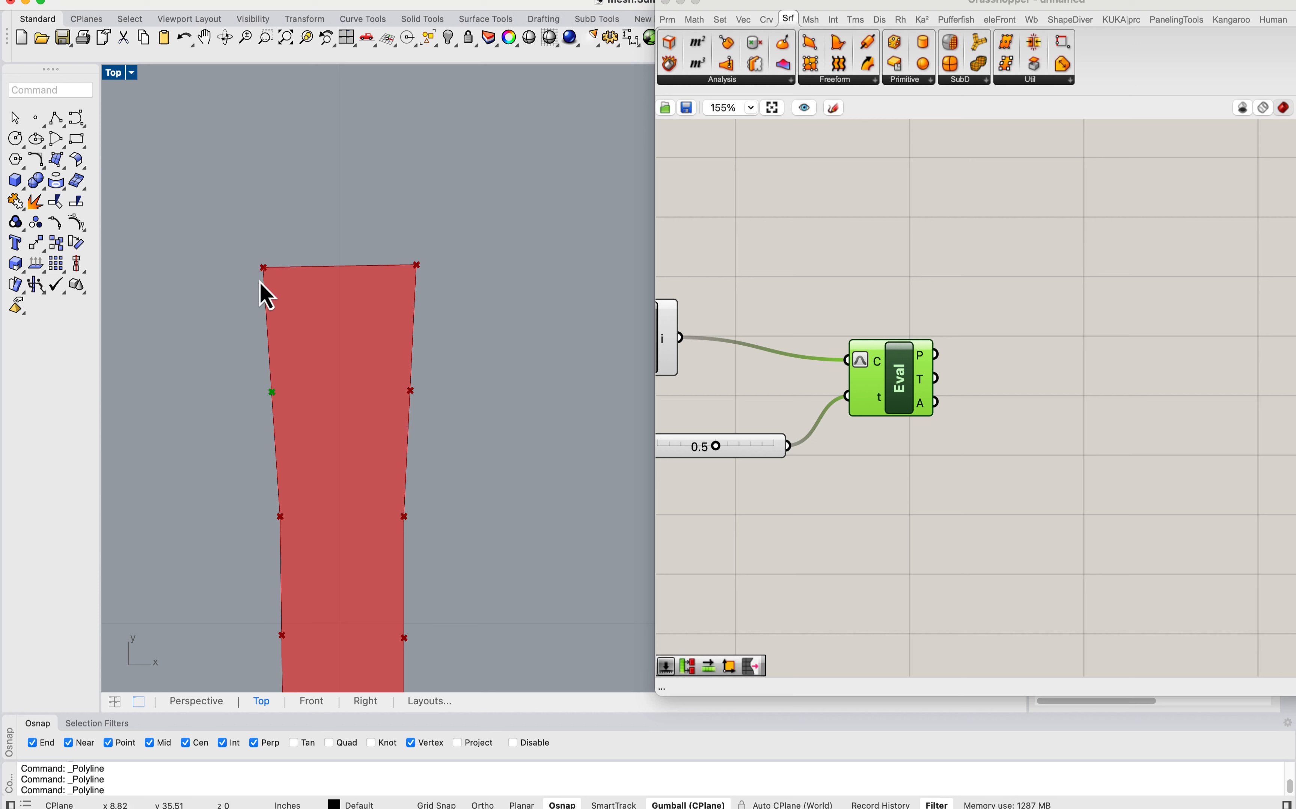
scroll(279, 377, up, 3)
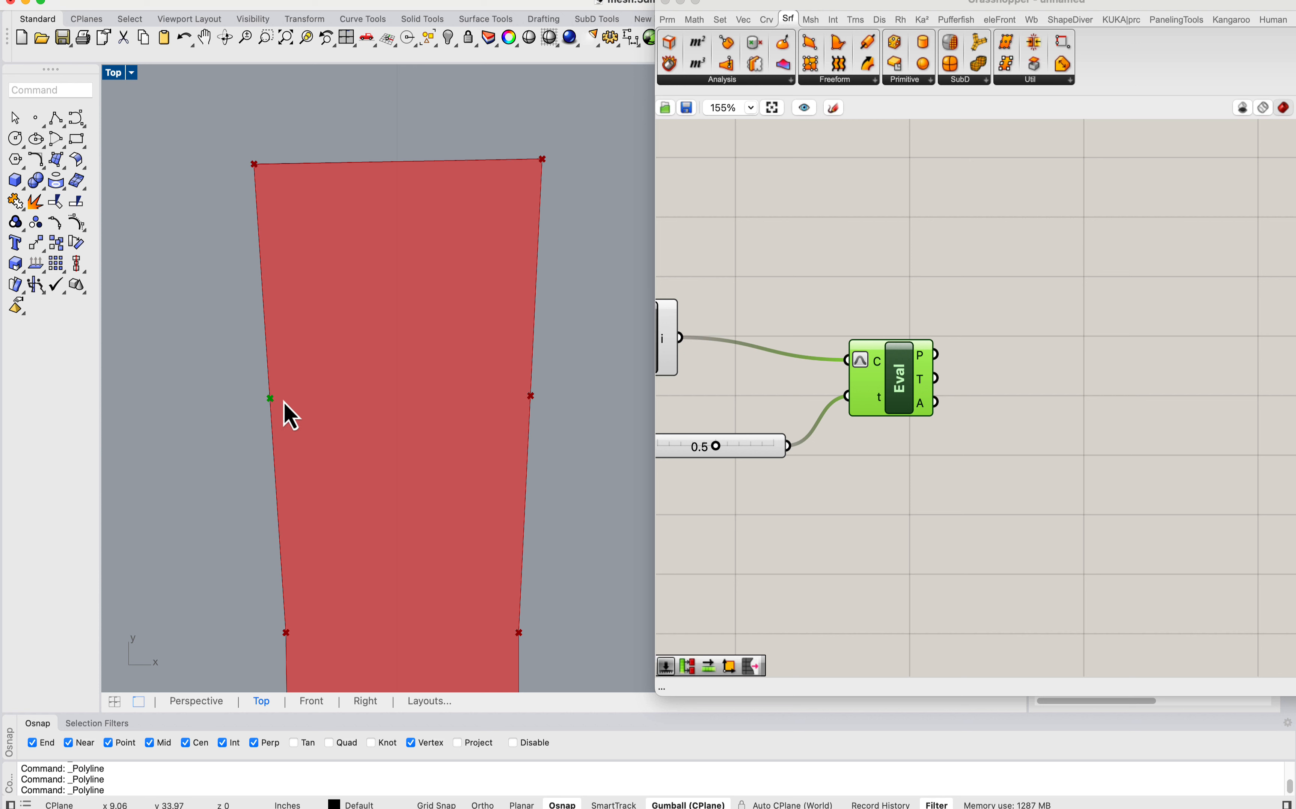
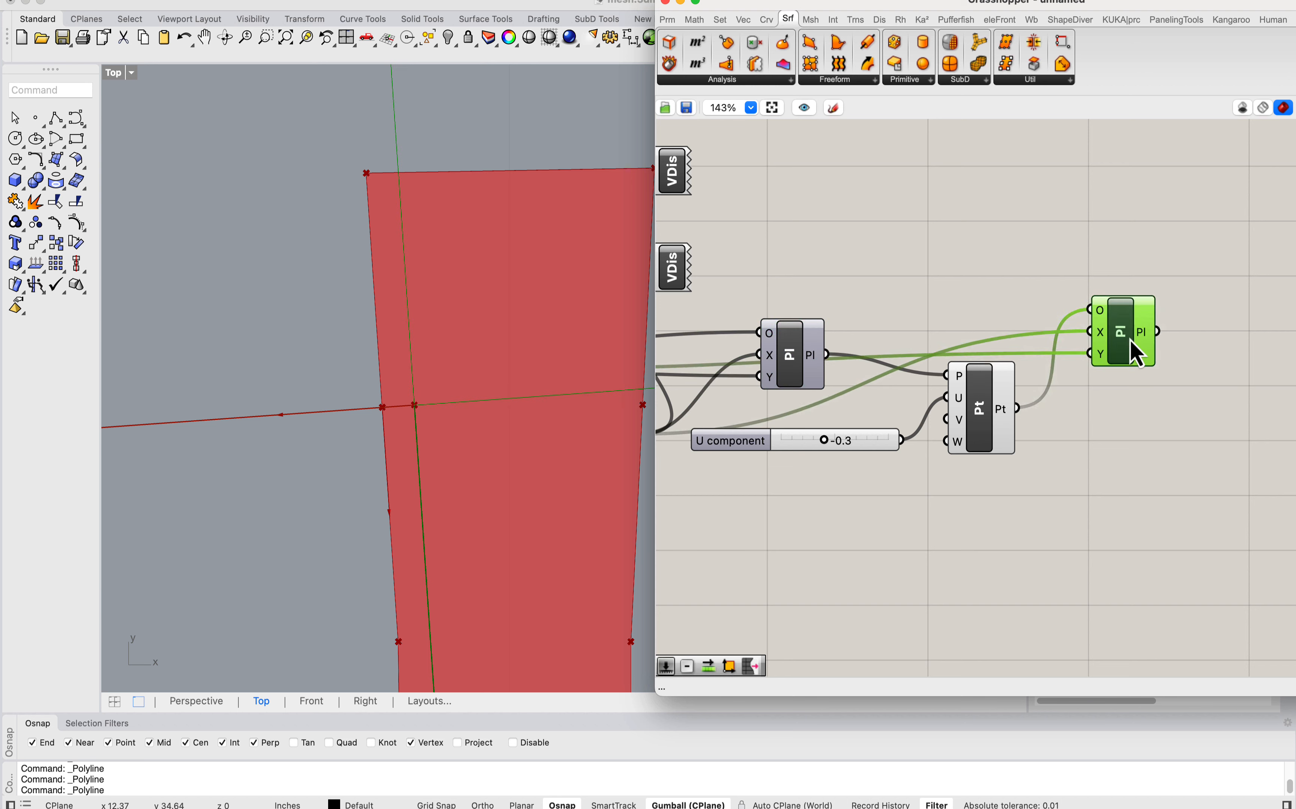
Step: Add a Rectangle component and connect the second offset plane to its plane input
scroll(1009, 379, right, 5)
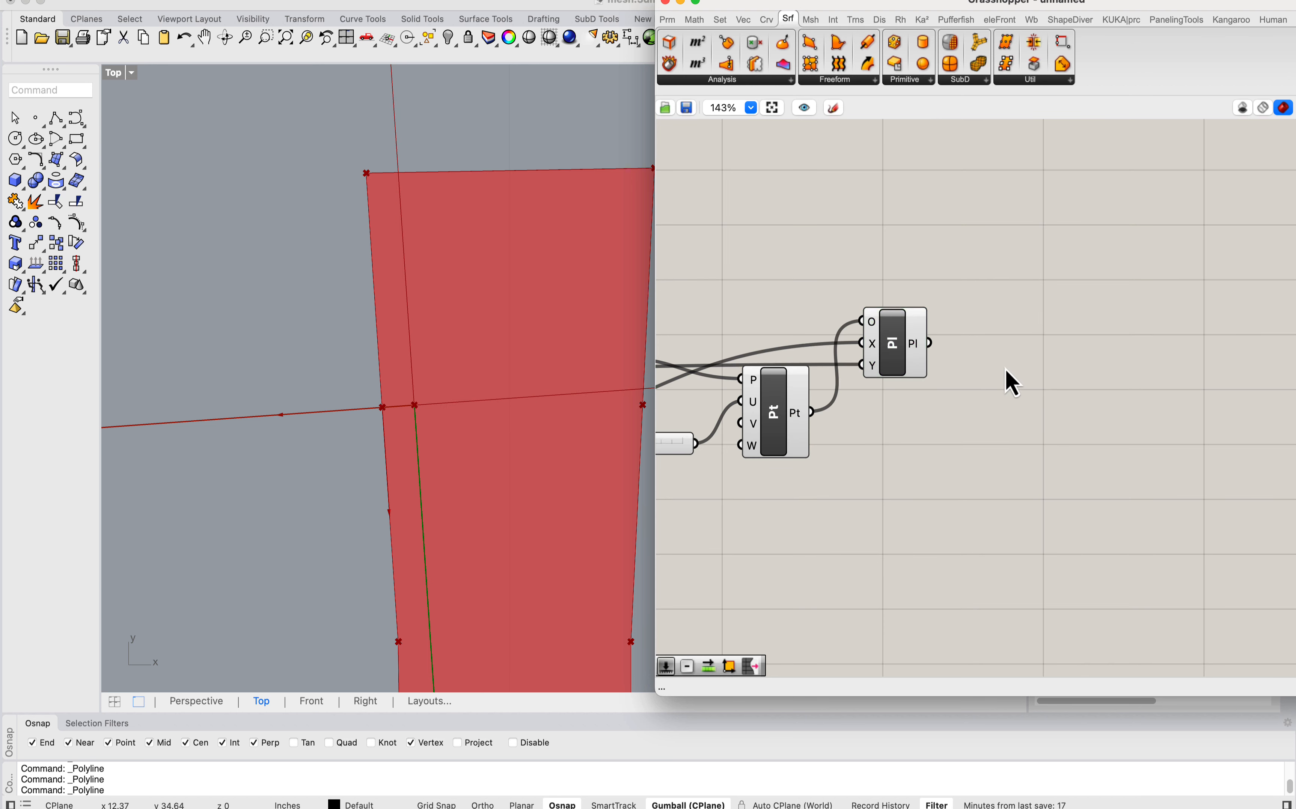
double_click(1009, 380)
text(rectang)
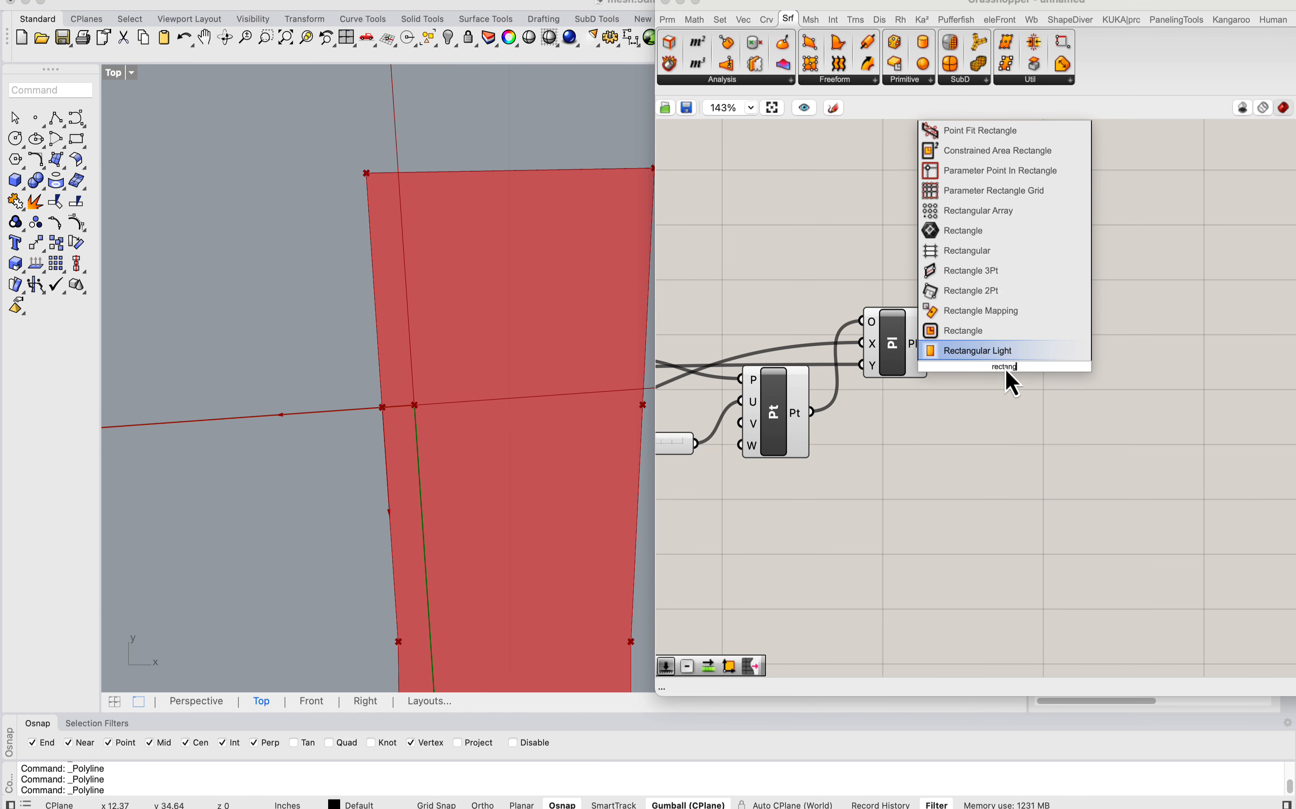
click(979, 331)
drag(937, 352, 1196, 365)
Step: Add a Construct Domain component and connect a number slider set to 0.2 to both its start and end inputs
double_click(1058, 422)
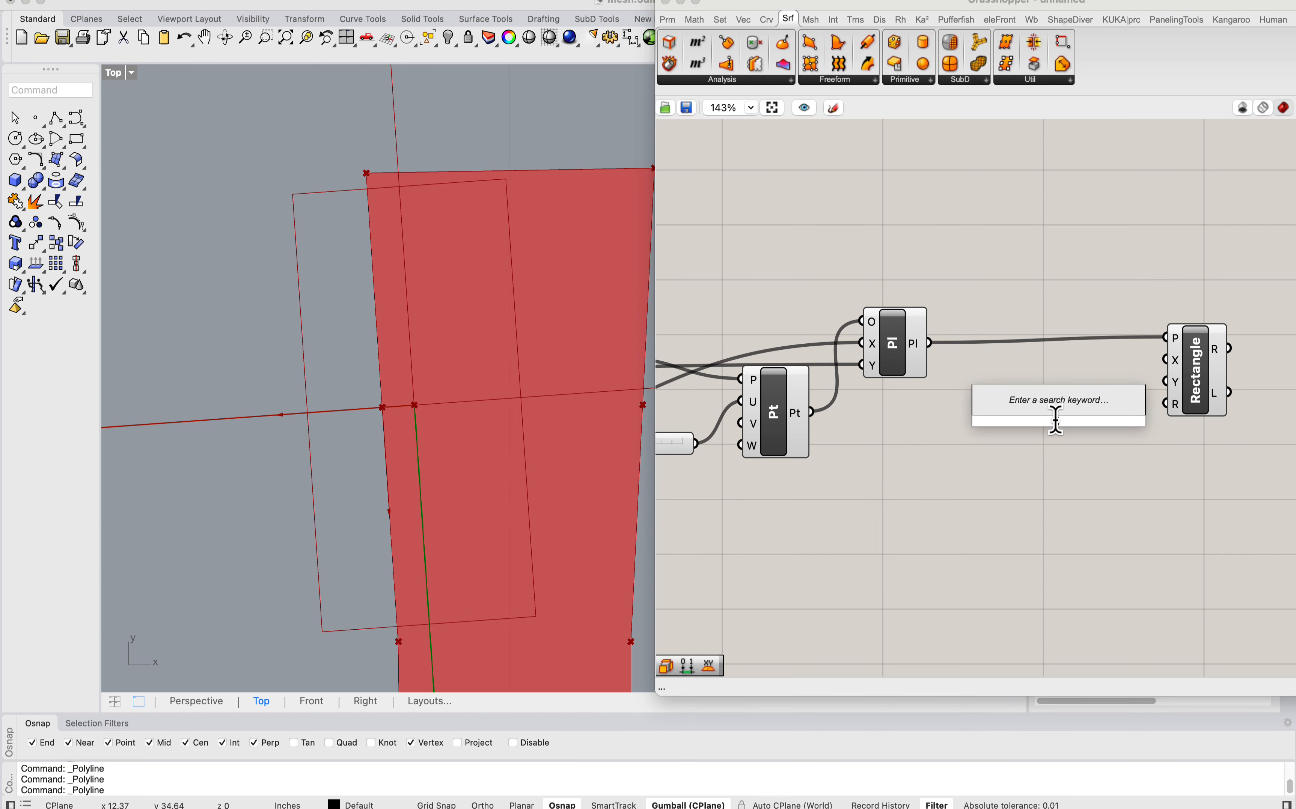
text(construct doma)
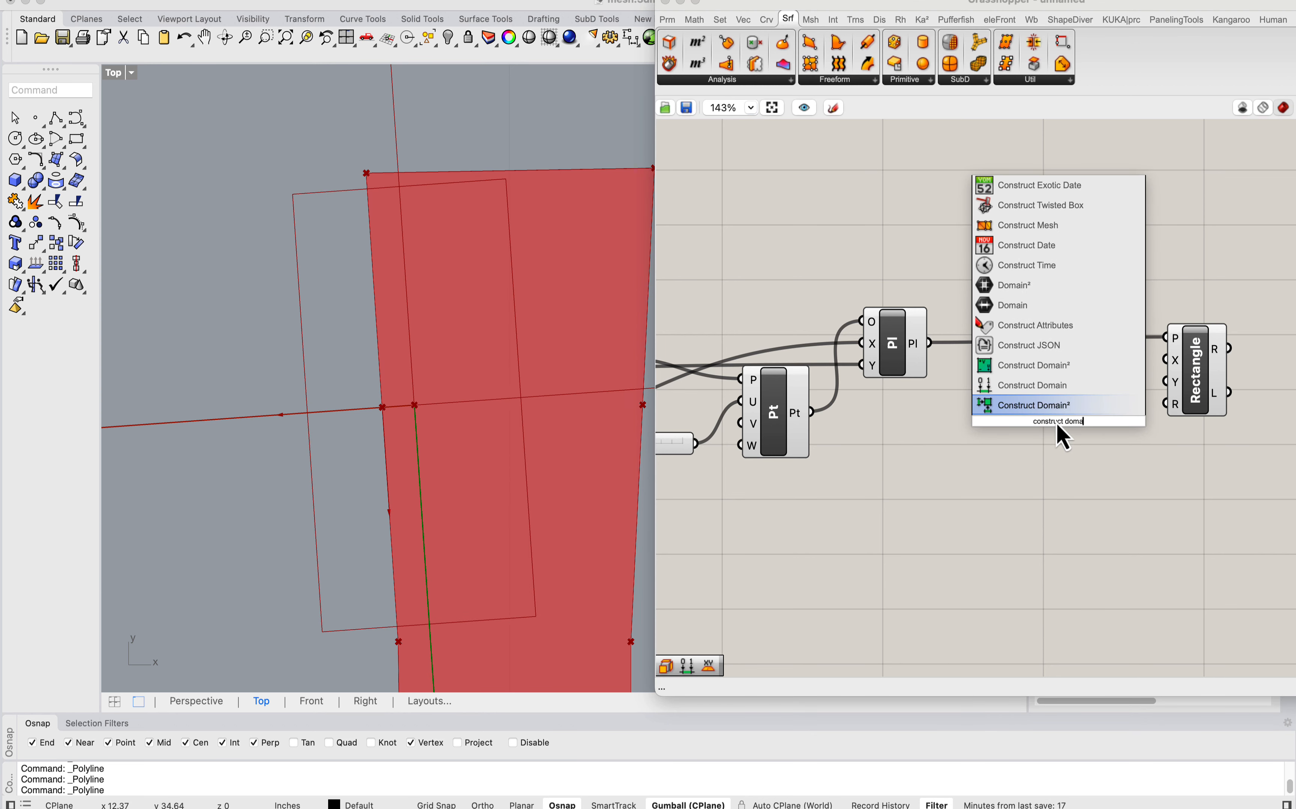
click(1051, 387)
double_click(940, 453)
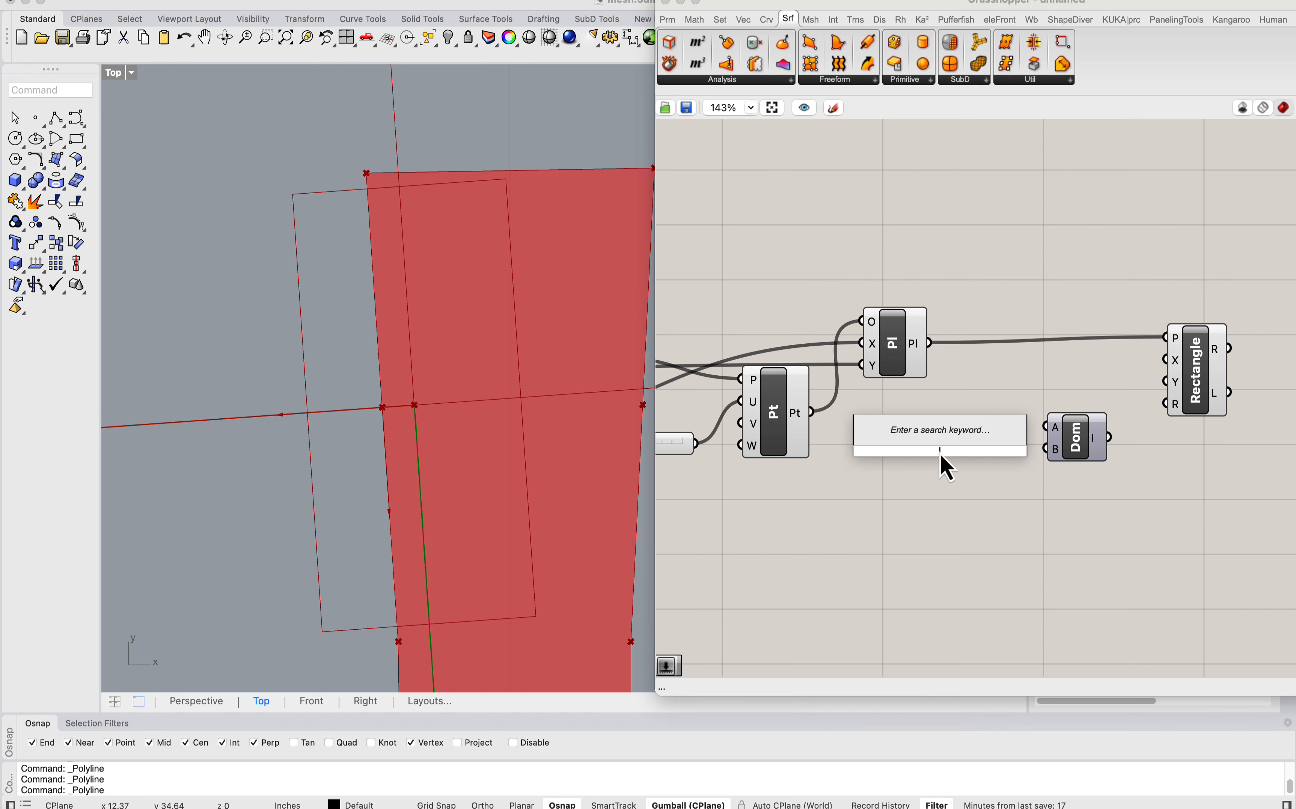
text(0.2)
key(Return)
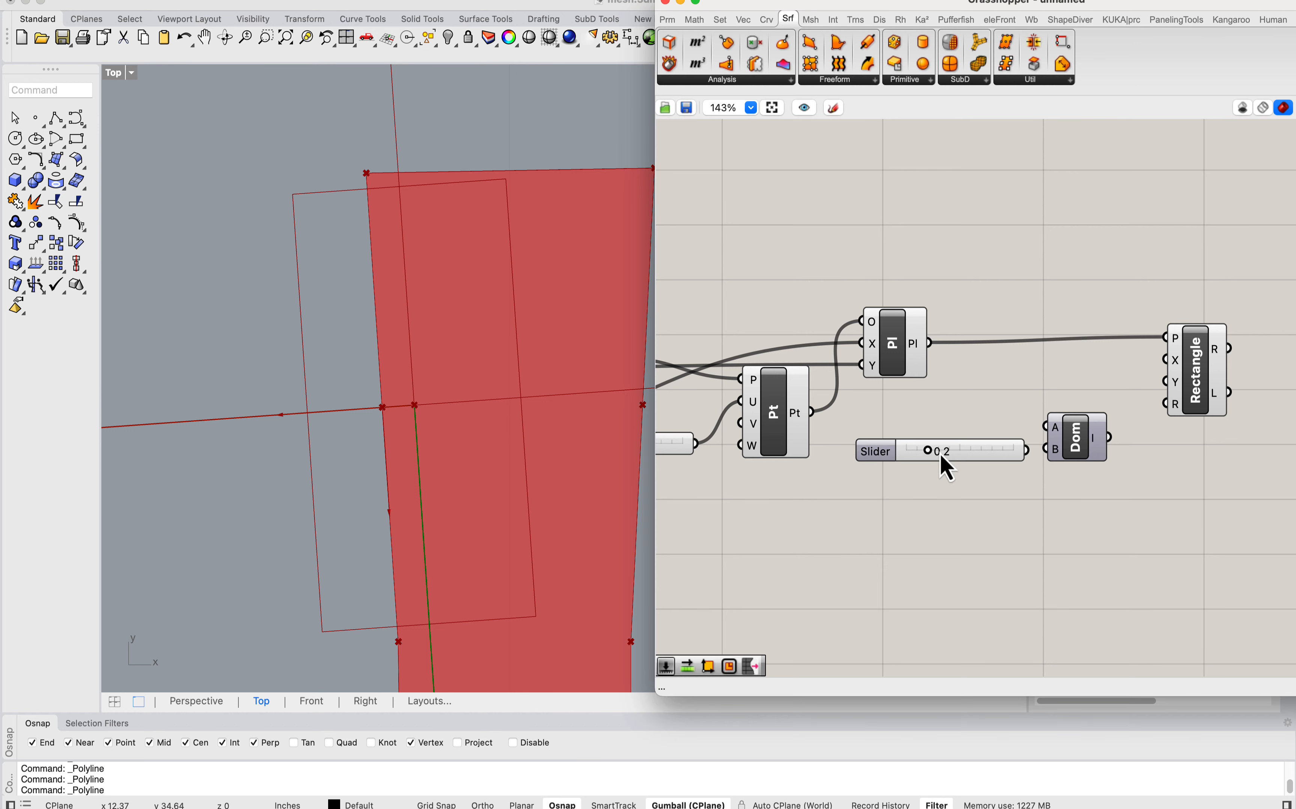
right_drag(1104, 442, 1023, 437)
drag(931, 452, 916, 426)
drag(1022, 427, 997, 412)
Step: Apply the expression -x to the domain's start input and connect the resulting domain to the Rectangle's X size
scroll(1000, 410, up, 5)
right_click(987, 395)
mouse_move(1129, 544)
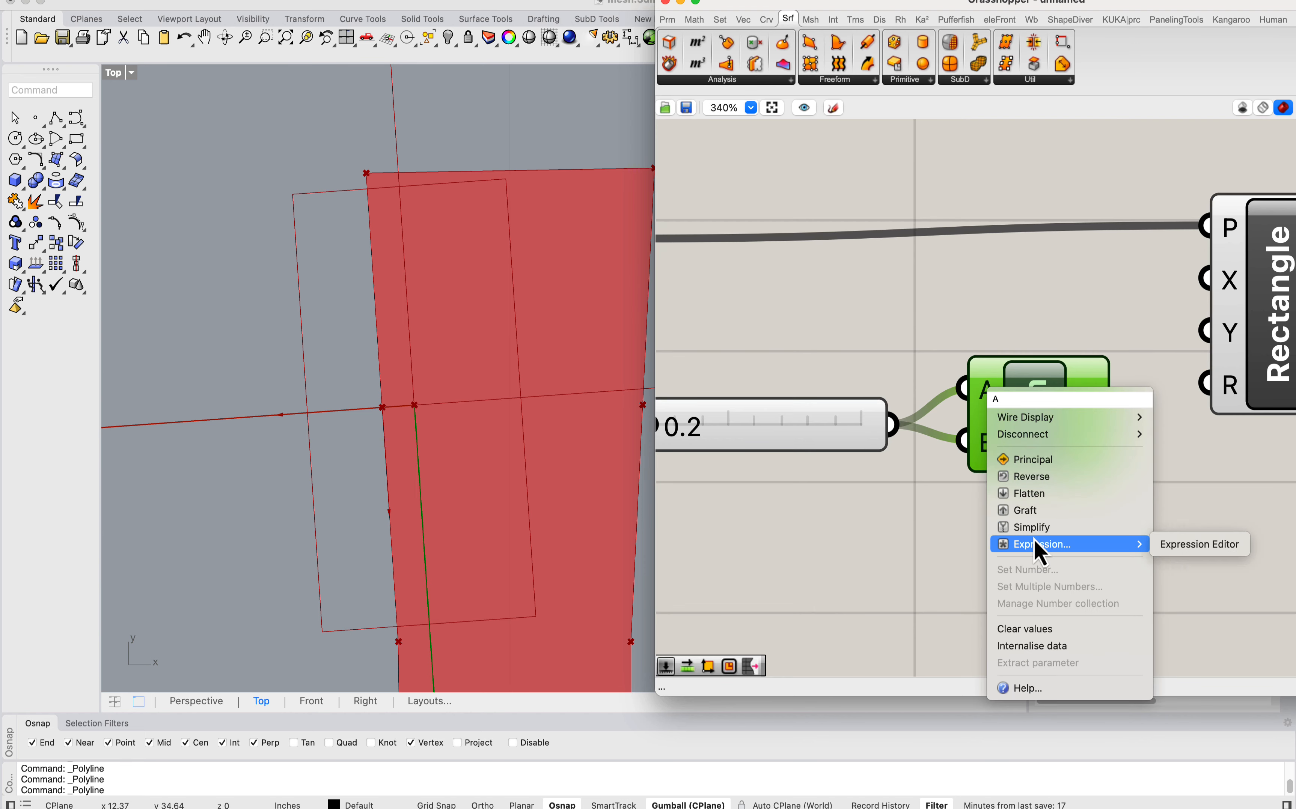
click(1199, 544)
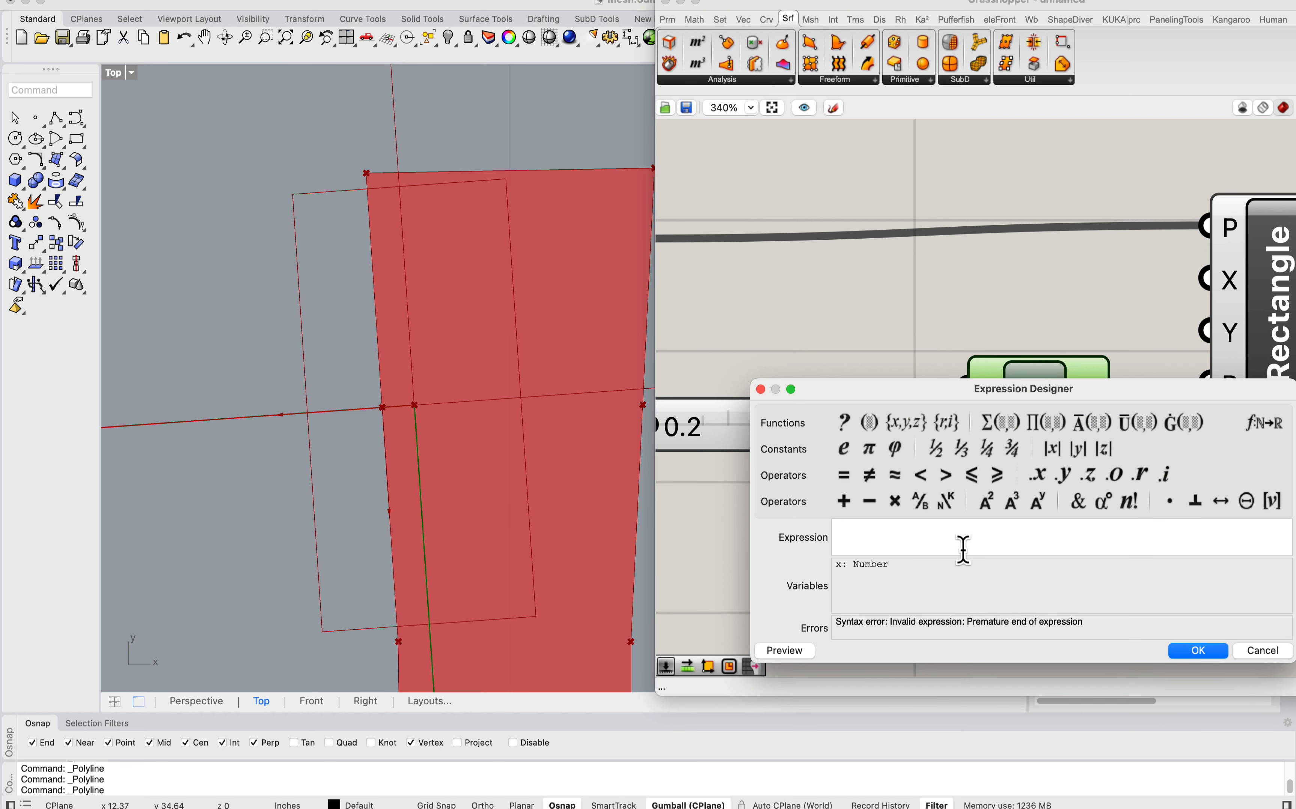
text(-x)
click(1205, 654)
scroll(1009, 405, up, 3)
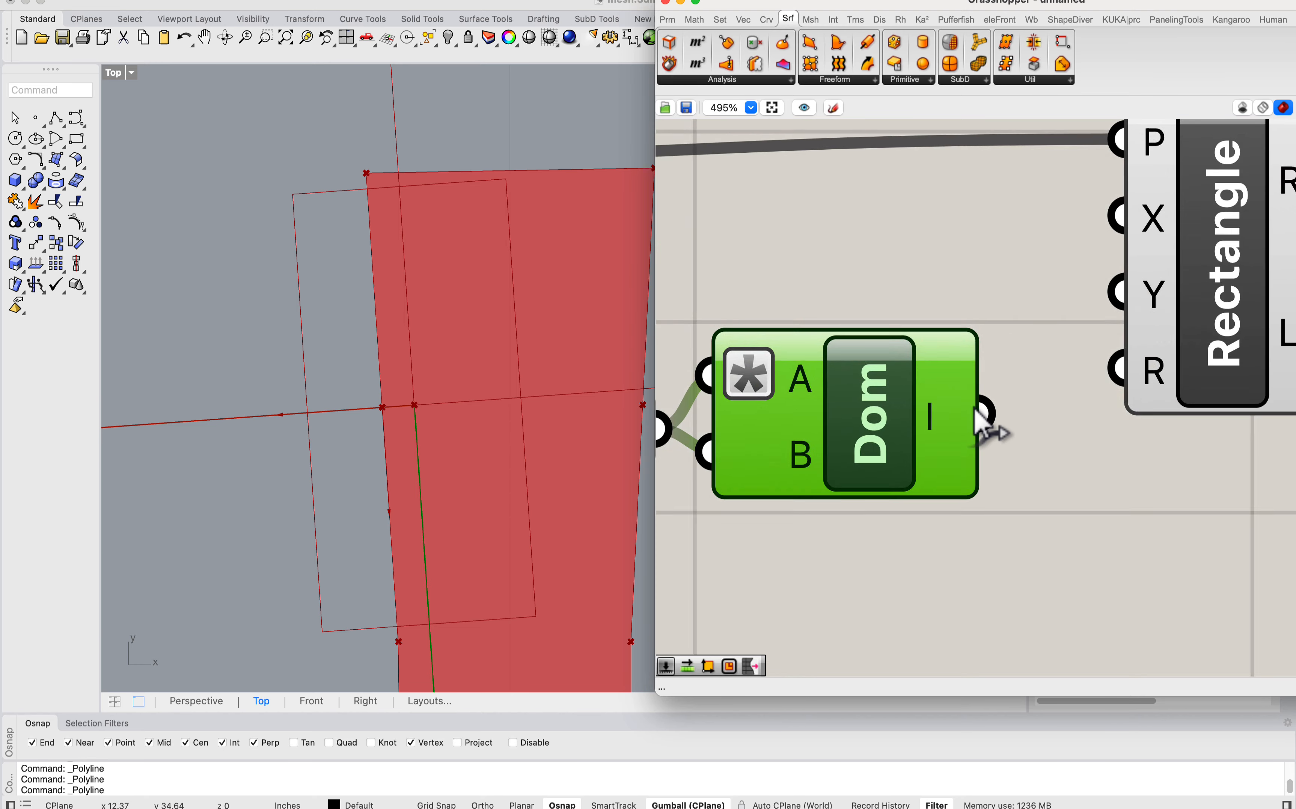
scroll(983, 428, down, 2)
drag(985, 418, 1168, 287)
scroll(824, 415, down, 3)
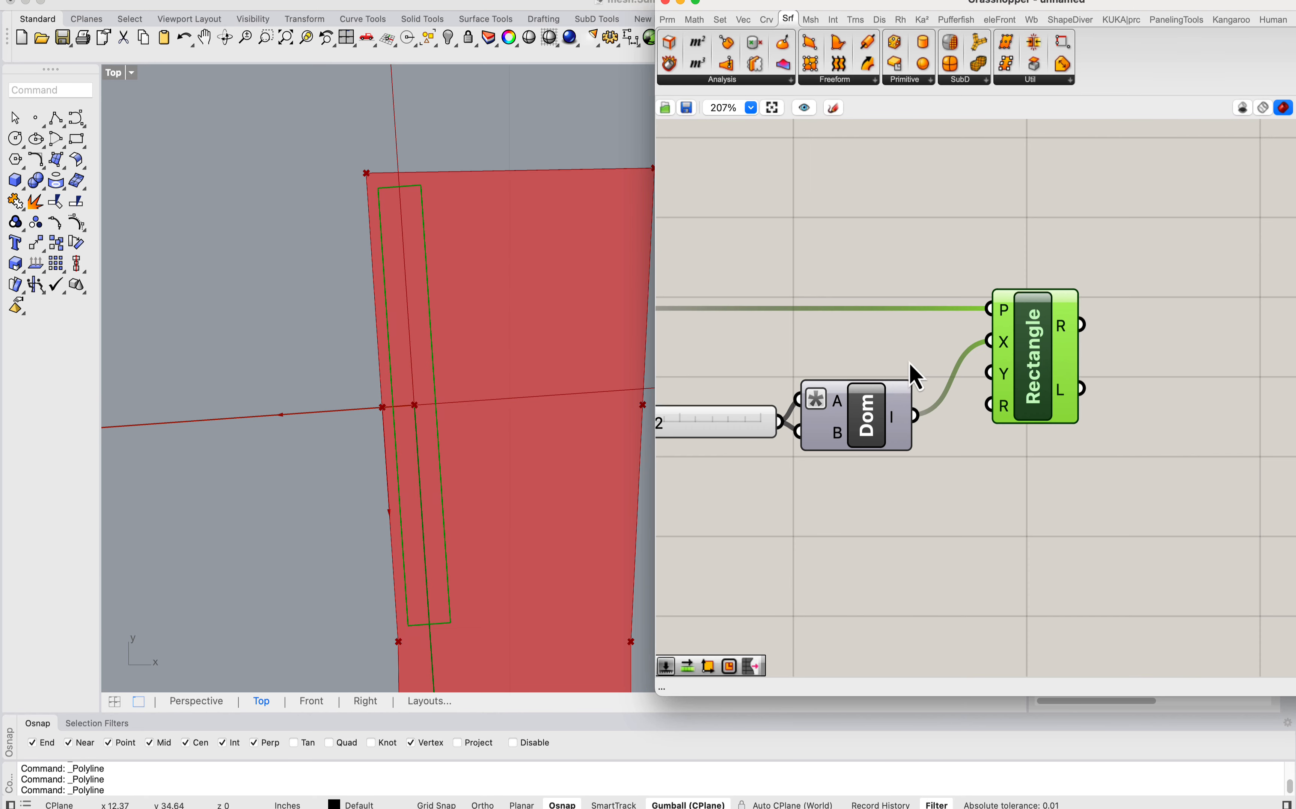
Step: Duplicate the slider and domain pair and connect the copied domain to the Rectangle's Y size
right_drag(911, 368, 1067, 359)
drag(1010, 501, 841, 389)
alt+drag(1005, 408, 1202, 391)
click(1081, 464)
right_drag(847, 522, 912, 476)
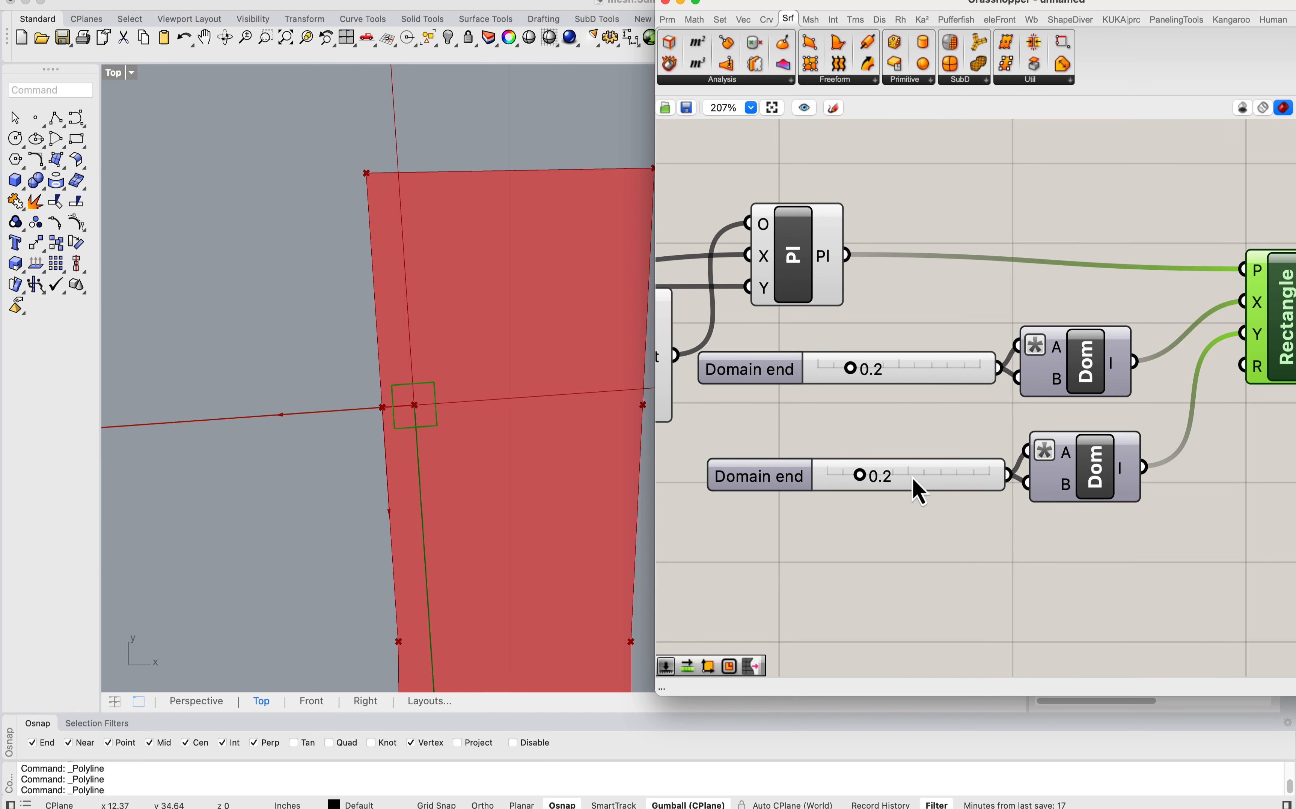
Step: Set the slider of the Rectangle's X domain to 0.1
mouse_move(865, 481)
mouse_down()
mouse_move(842, 481)
mouse_move(872, 481)
mouse_move(859, 478)
mouse_up()
drag(851, 368, 835, 368)
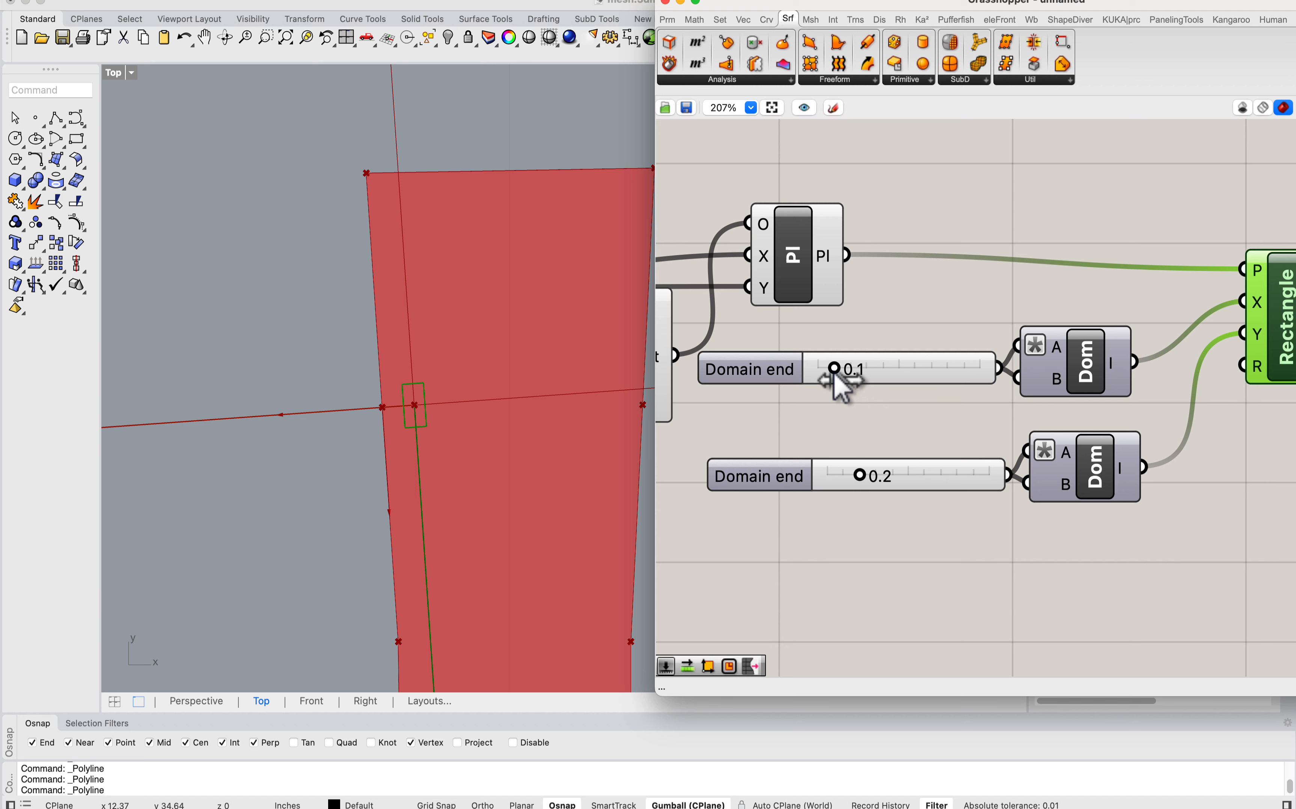
scroll(443, 391, down, 3)
scroll(456, 394, up, 5)
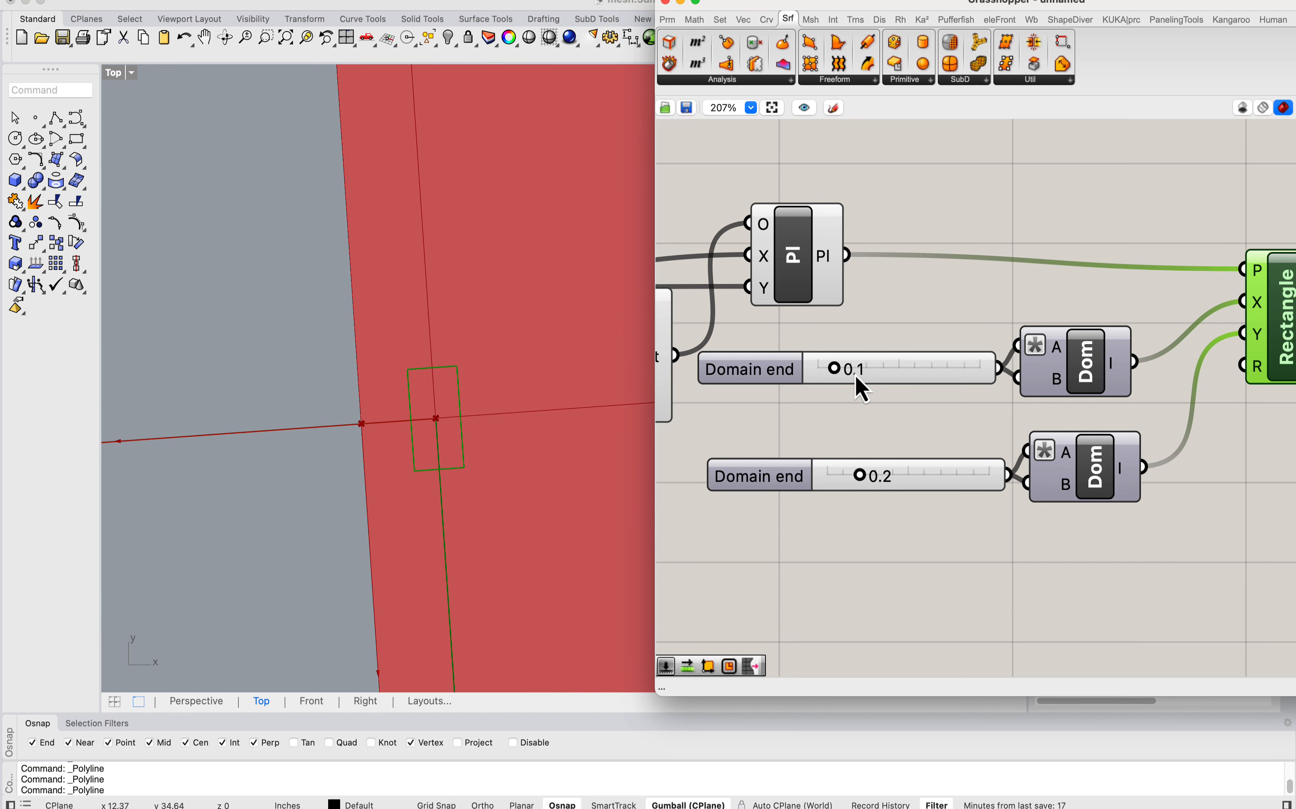
click(56, 118)
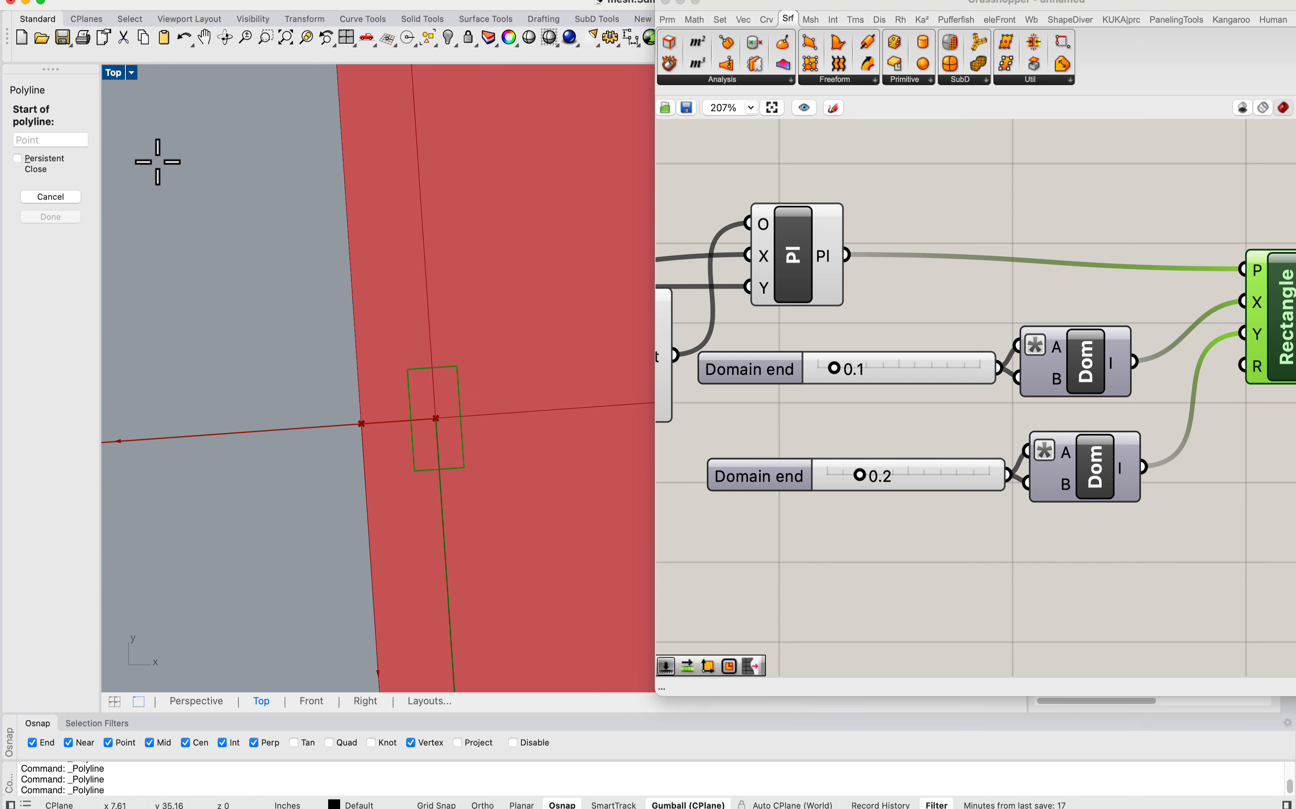
click(408, 371)
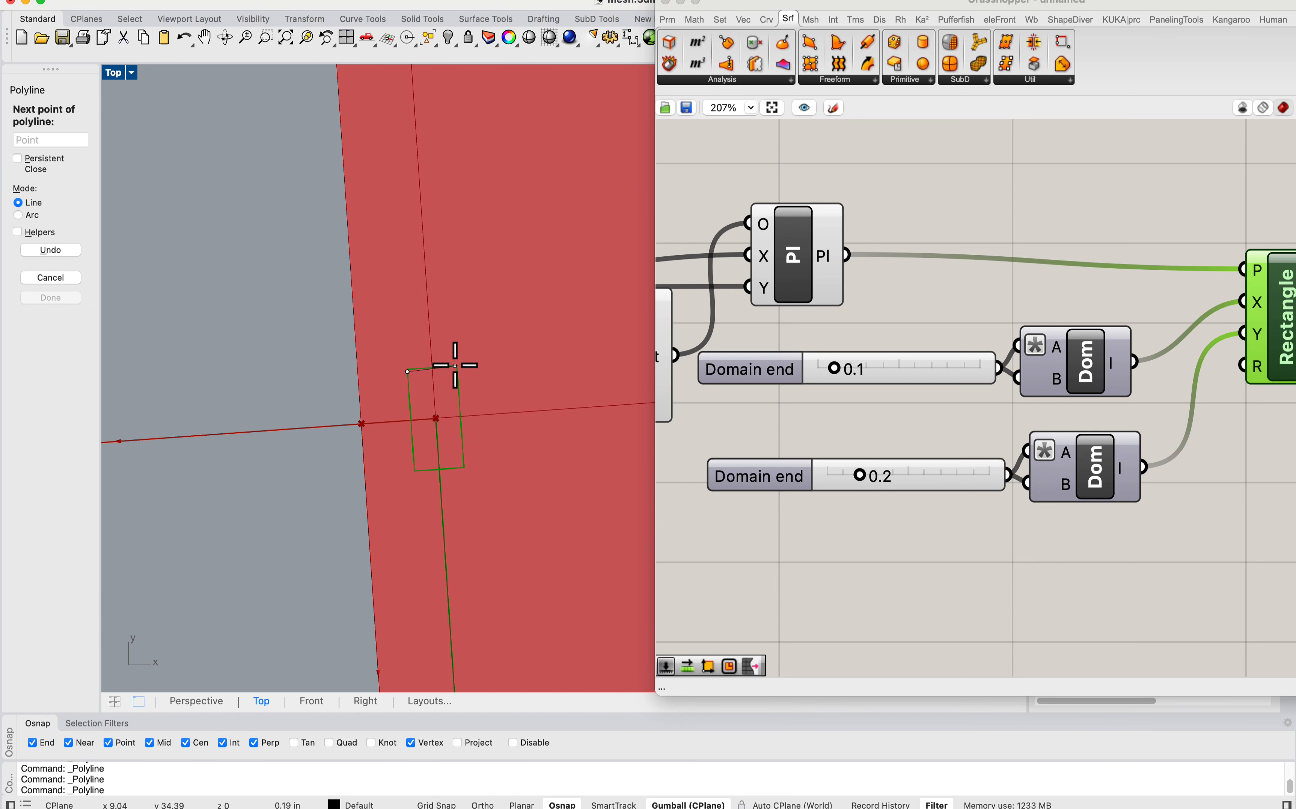
key(Escape)
right_drag(409, 376, 411, 376)
right_click(410, 372)
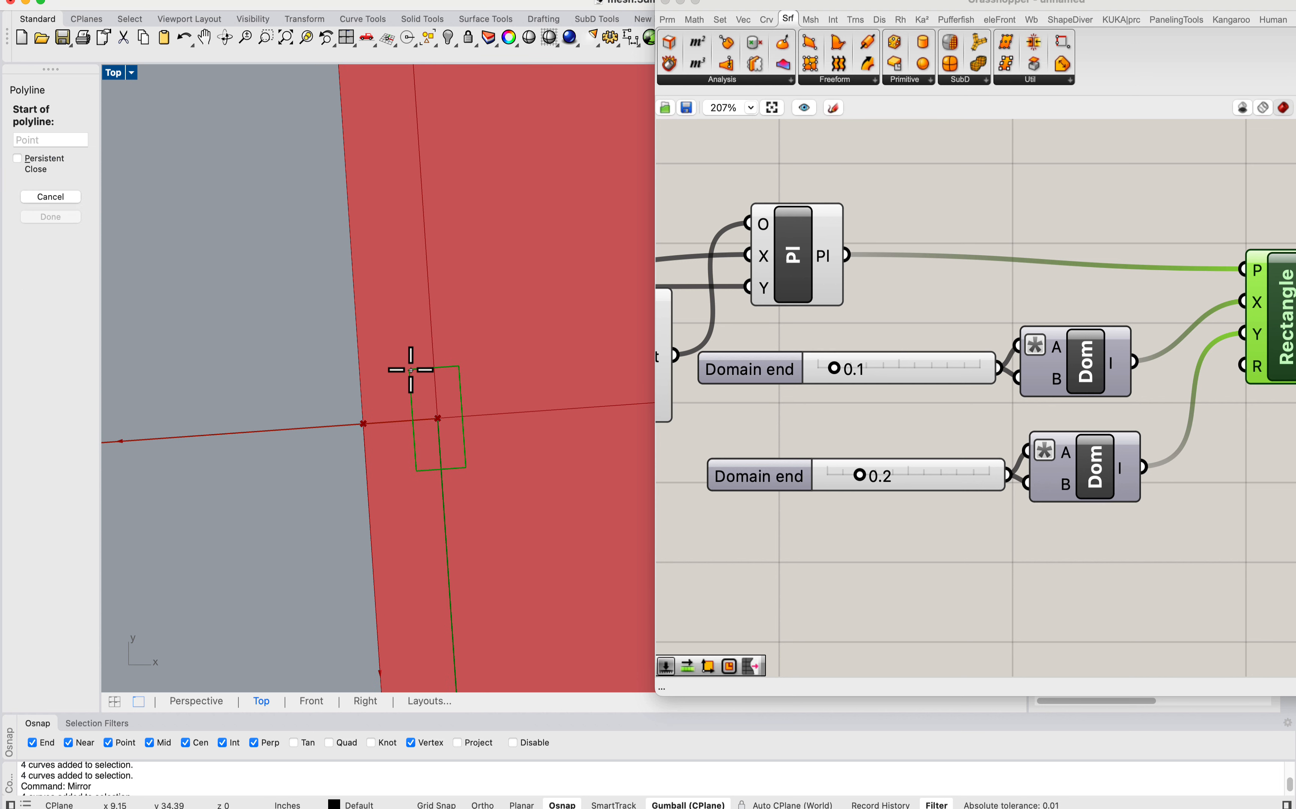
click(410, 370)
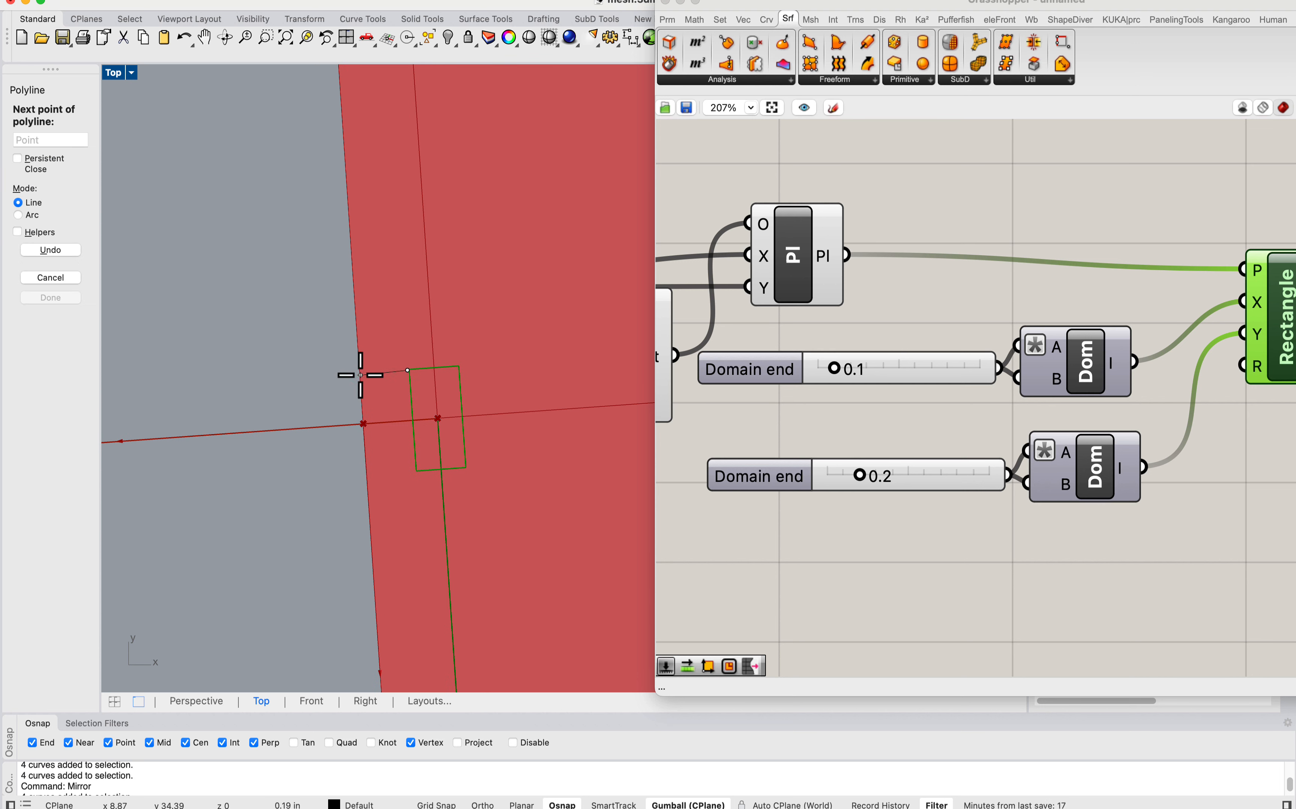
key(Escape)
scroll(379, 368, down, 5)
scroll(375, 386, up, 3)
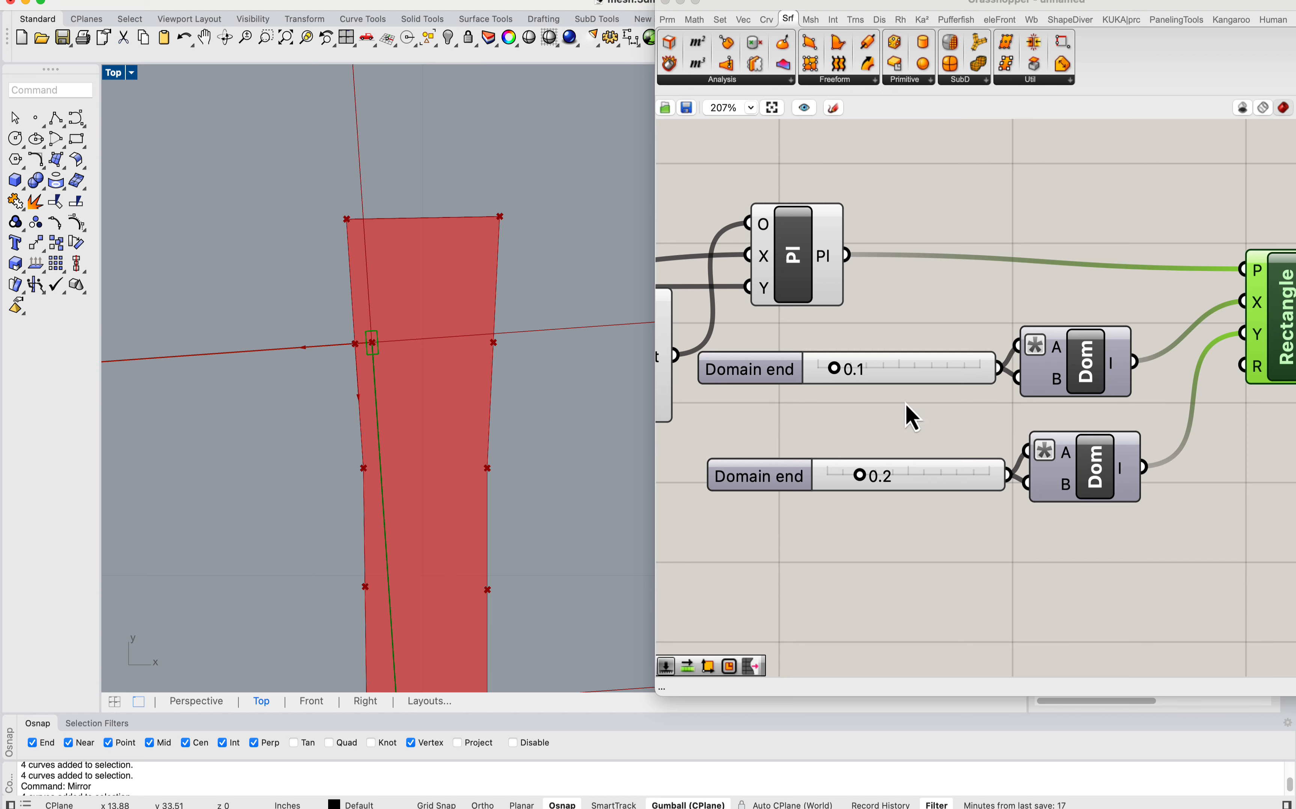
Step: Turn off the preview of the plane component that feeds the Rectangle
scroll(909, 417, down, 3)
click(945, 458)
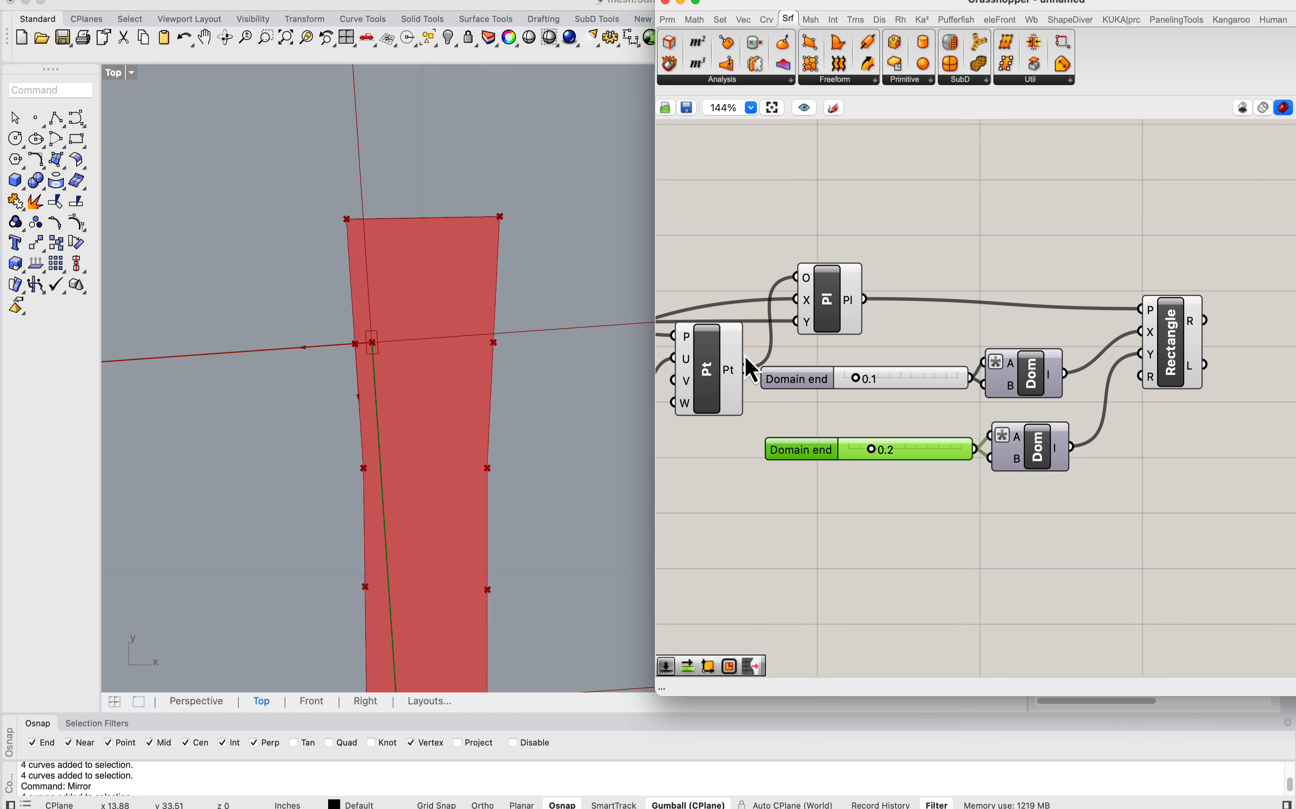
right_drag(745, 356, 794, 349)
drag(882, 290, 893, 287)
right_click(893, 285)
click(910, 311)
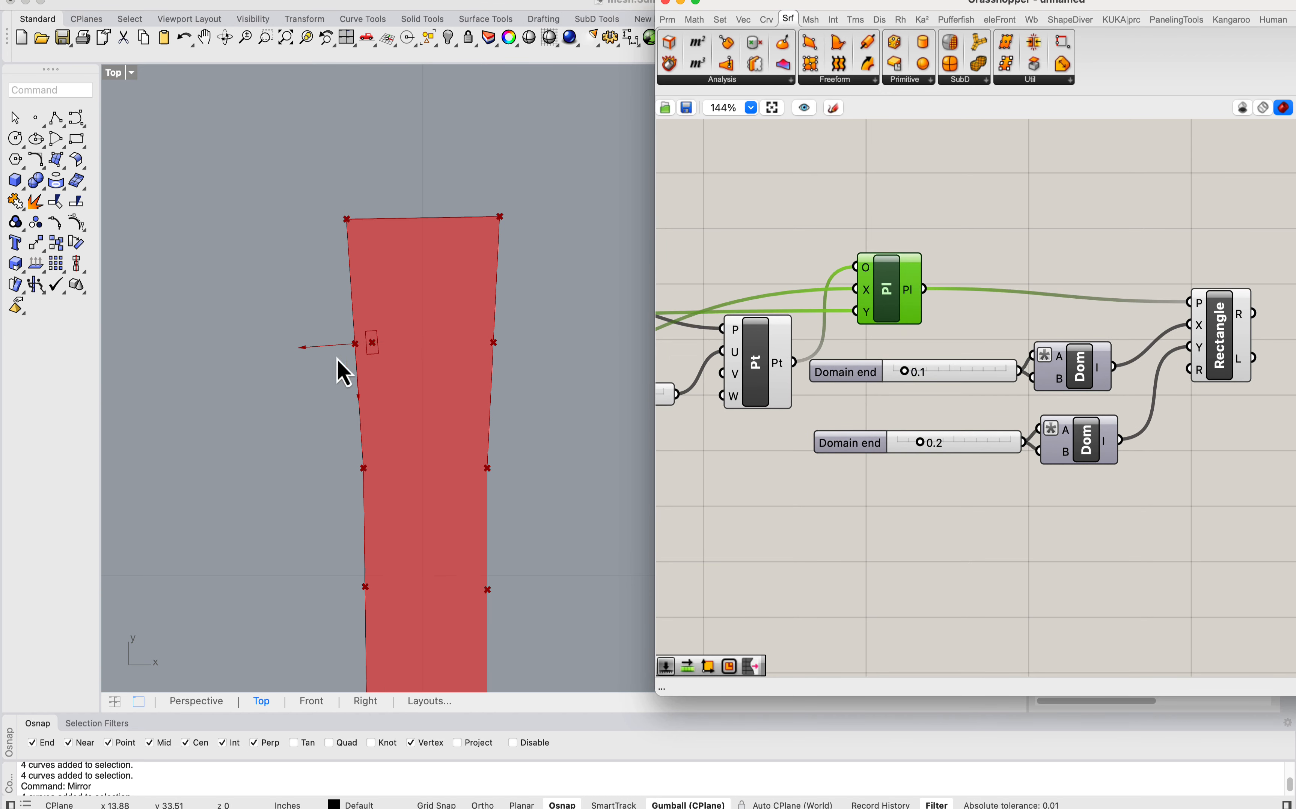
Step: Connect the second Shift List's output directly to Evaluate Curve's curve input, bypassing the List Item component
scroll(444, 324, down, 5)
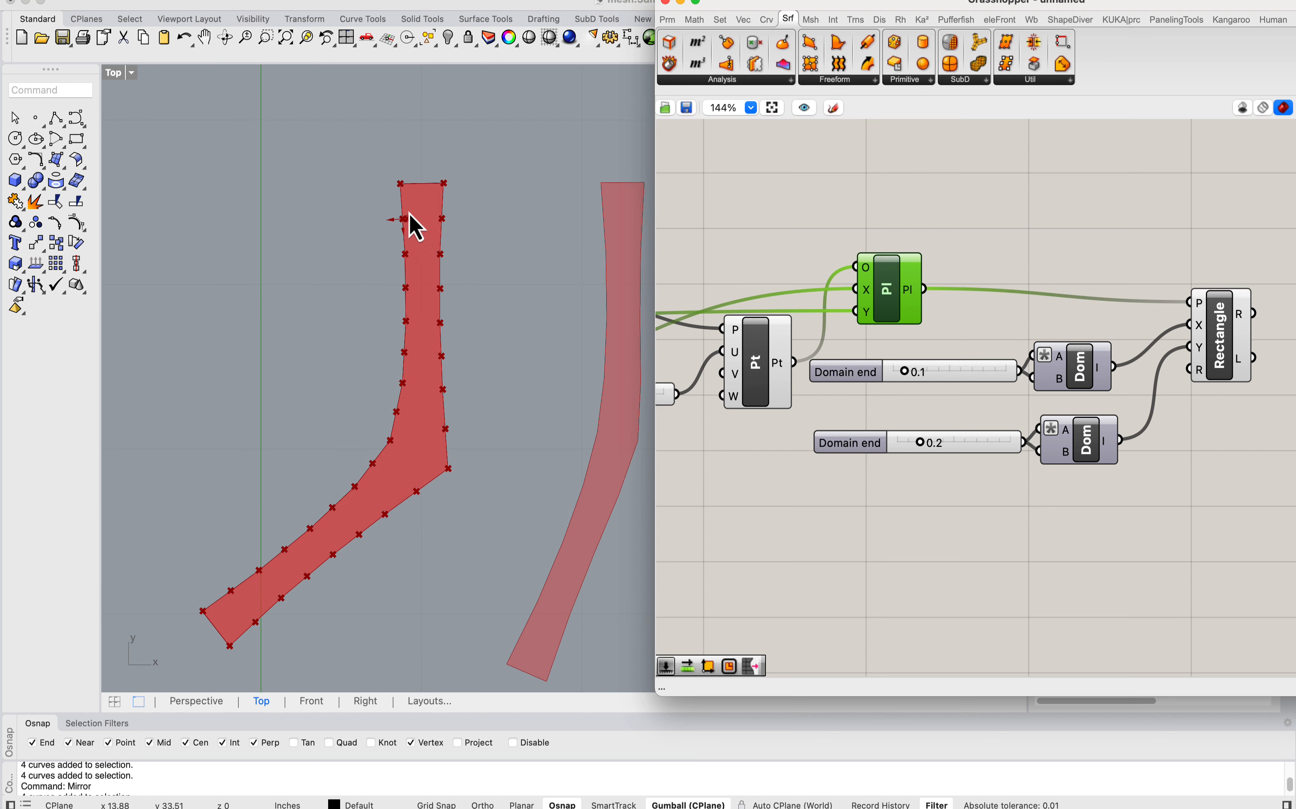
click(842, 246)
scroll(780, 307, down, 6)
right_drag(732, 287, 998, 286)
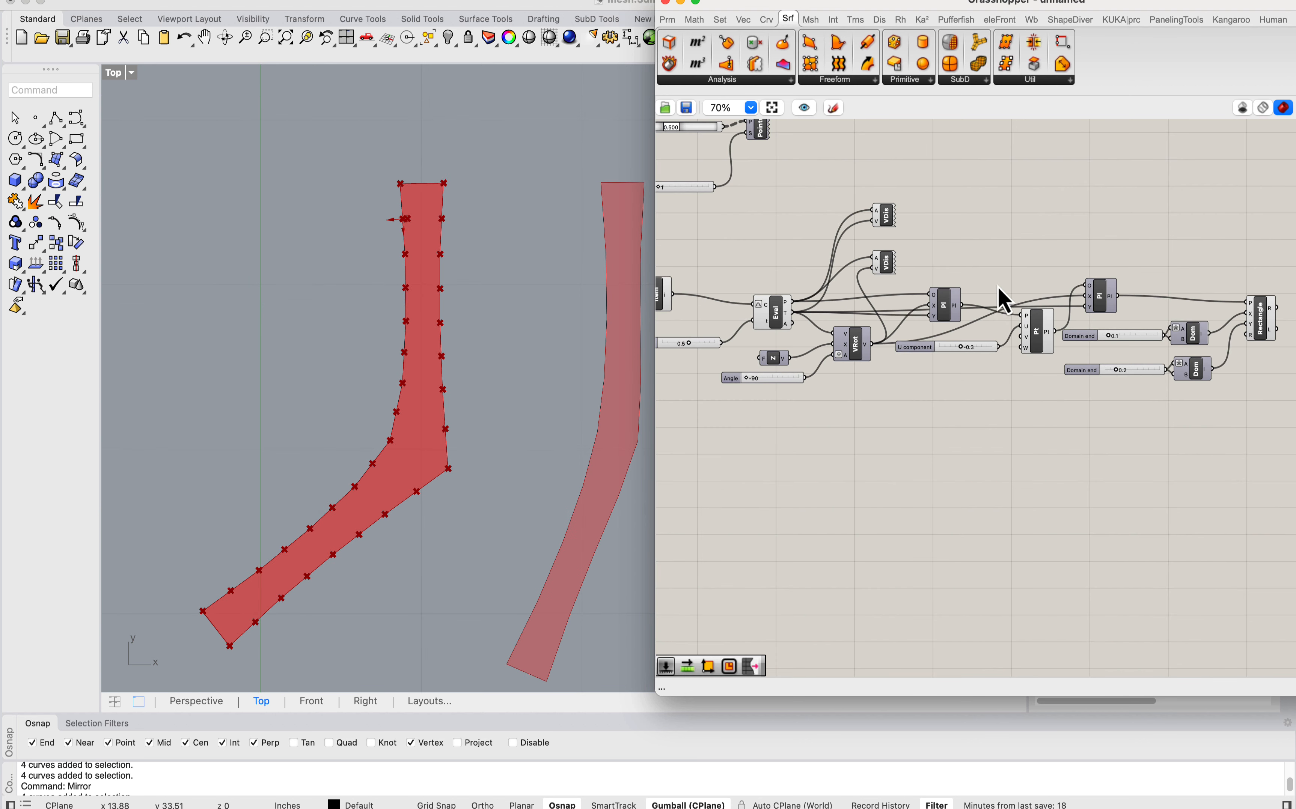
drag(1034, 335, 1030, 325)
right_drag(677, 290, 961, 341)
scroll(866, 294, up, 3)
scroll(877, 297, down, 1)
mouse_move(904, 353)
mouse_down()
mouse_move(917, 319)
mouse_move(920, 343)
mouse_up()
scroll(434, 202, up, 2)
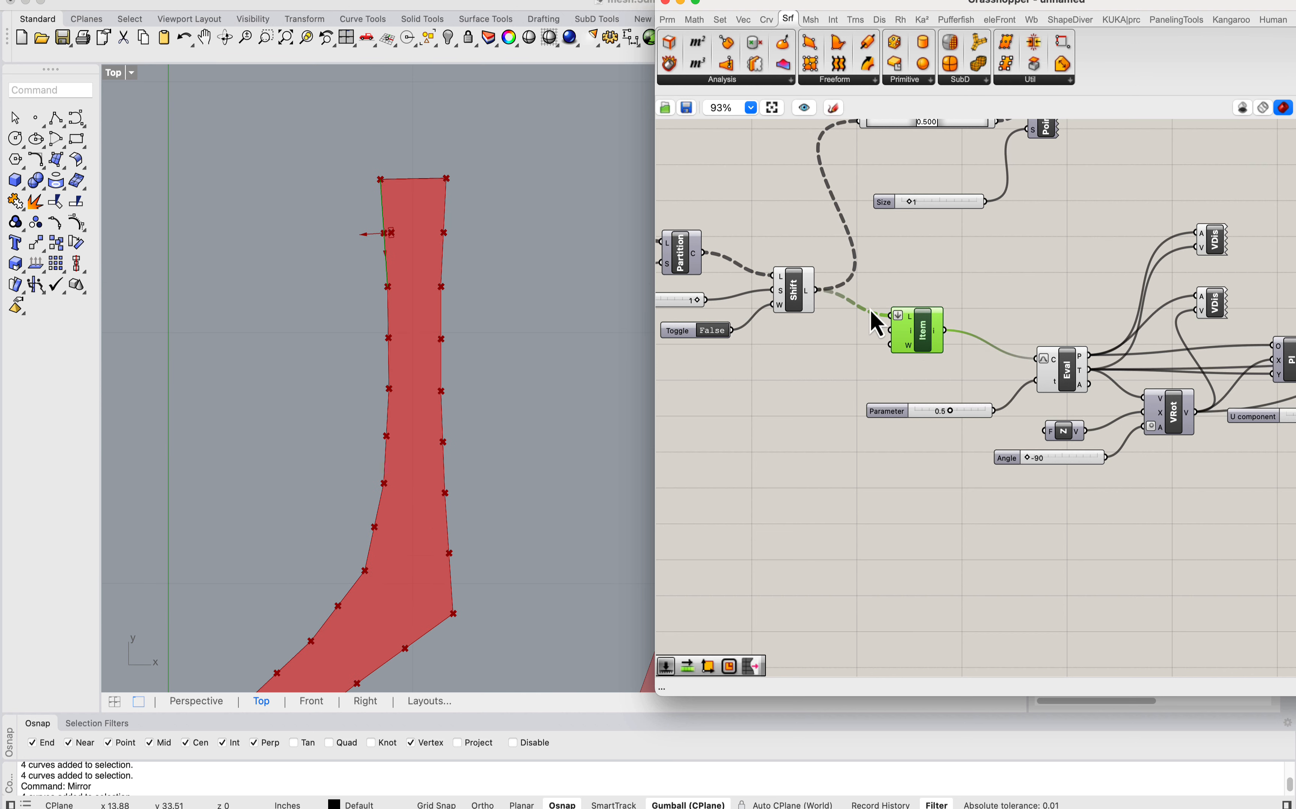
right_drag(869, 309, 850, 258)
drag(796, 240, 1015, 310)
Step: Examine the rectangles and vectors along both long edges of the first unrolled strip
scroll(486, 507, down, 3)
scroll(477, 434, up, 4)
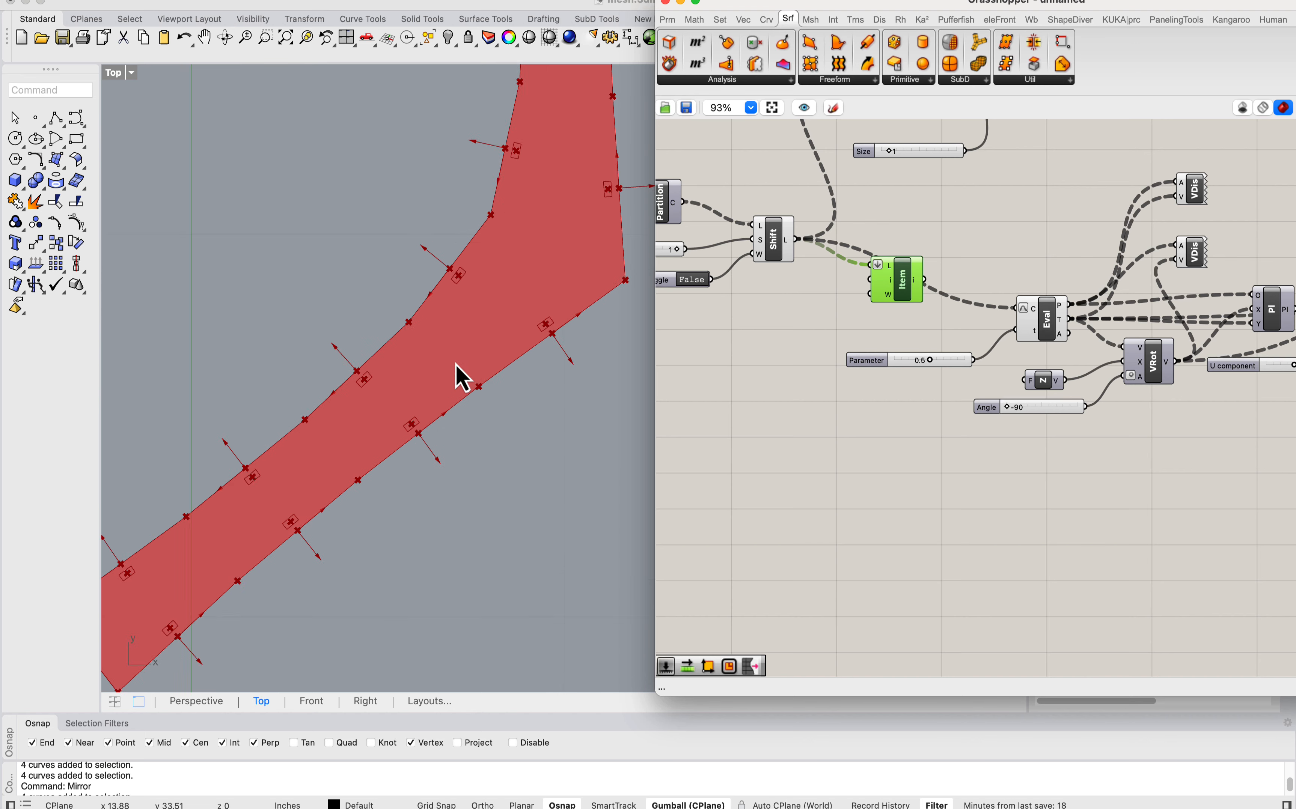
scroll(456, 367, down, 5)
right_drag(492, 360, 489, 464)
scroll(437, 281, up, 8)
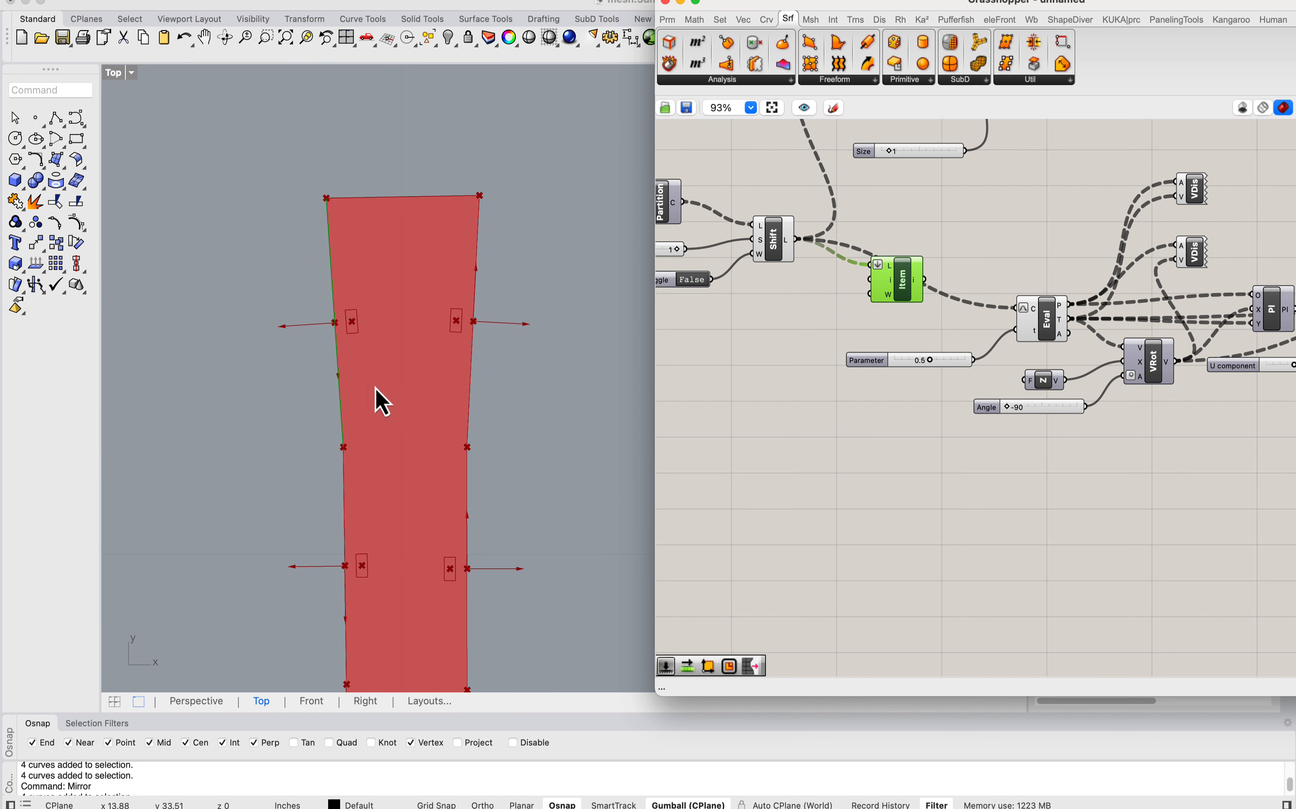
scroll(452, 293, down, 5)
Step: Turn off the preview of the group from Evaluate Curve to the oriented point, including the vector displays, vector rotation and first plane
scroll(882, 264, down, 5)
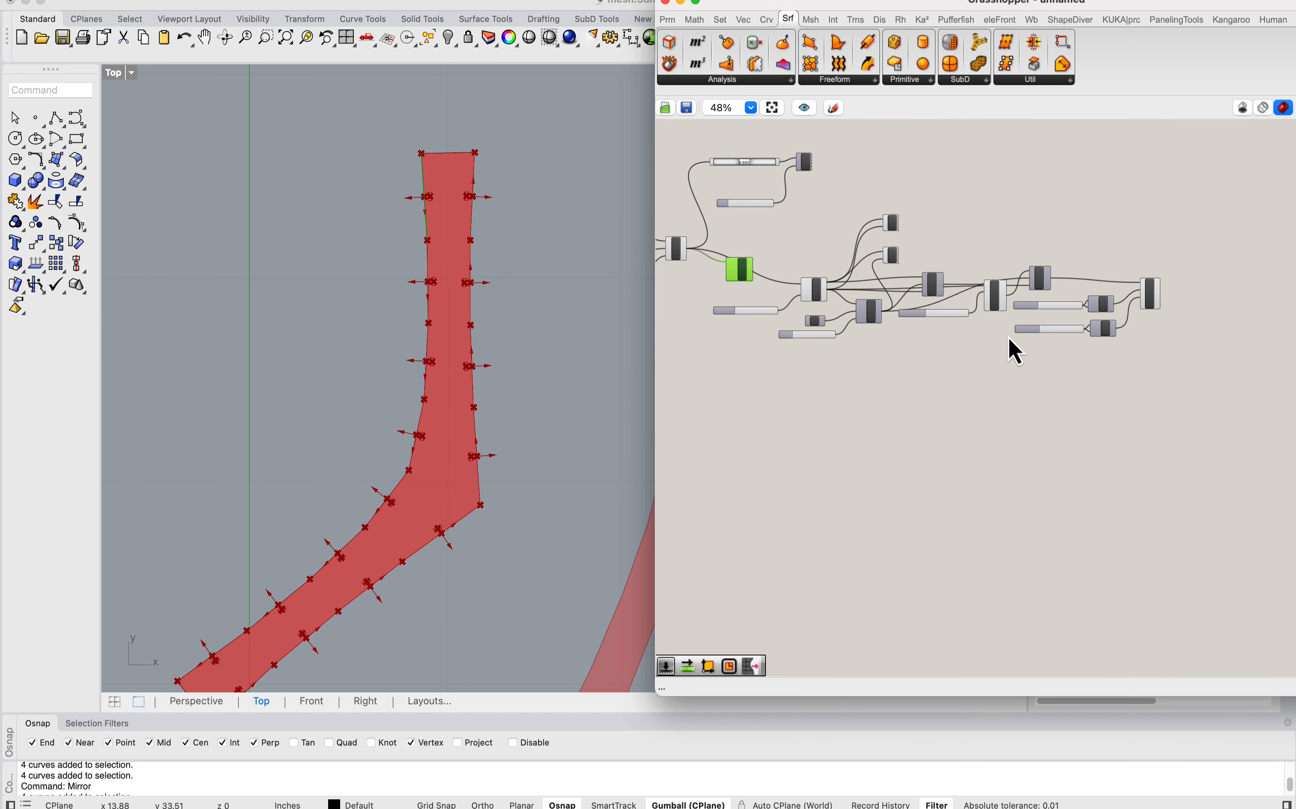
drag(1017, 365, 777, 215)
click(321, 0)
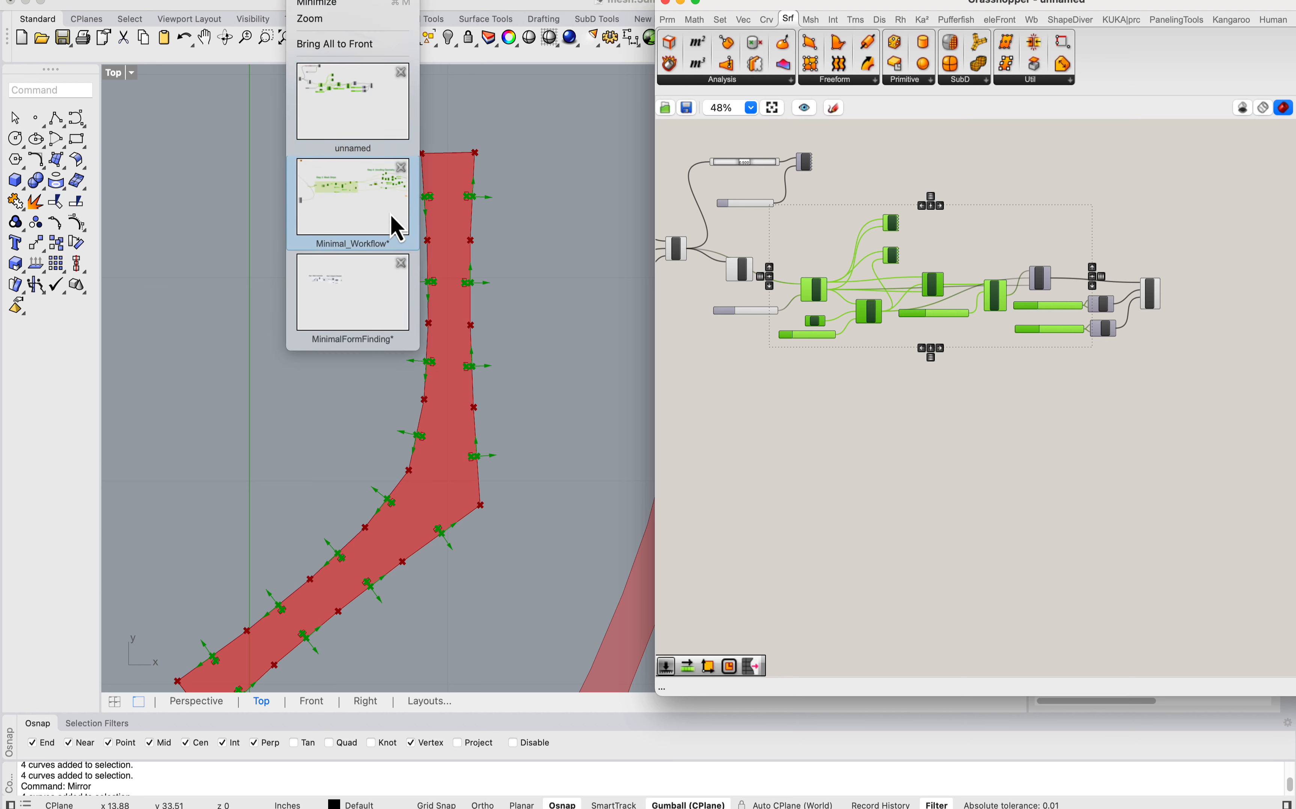
click(873, 165)
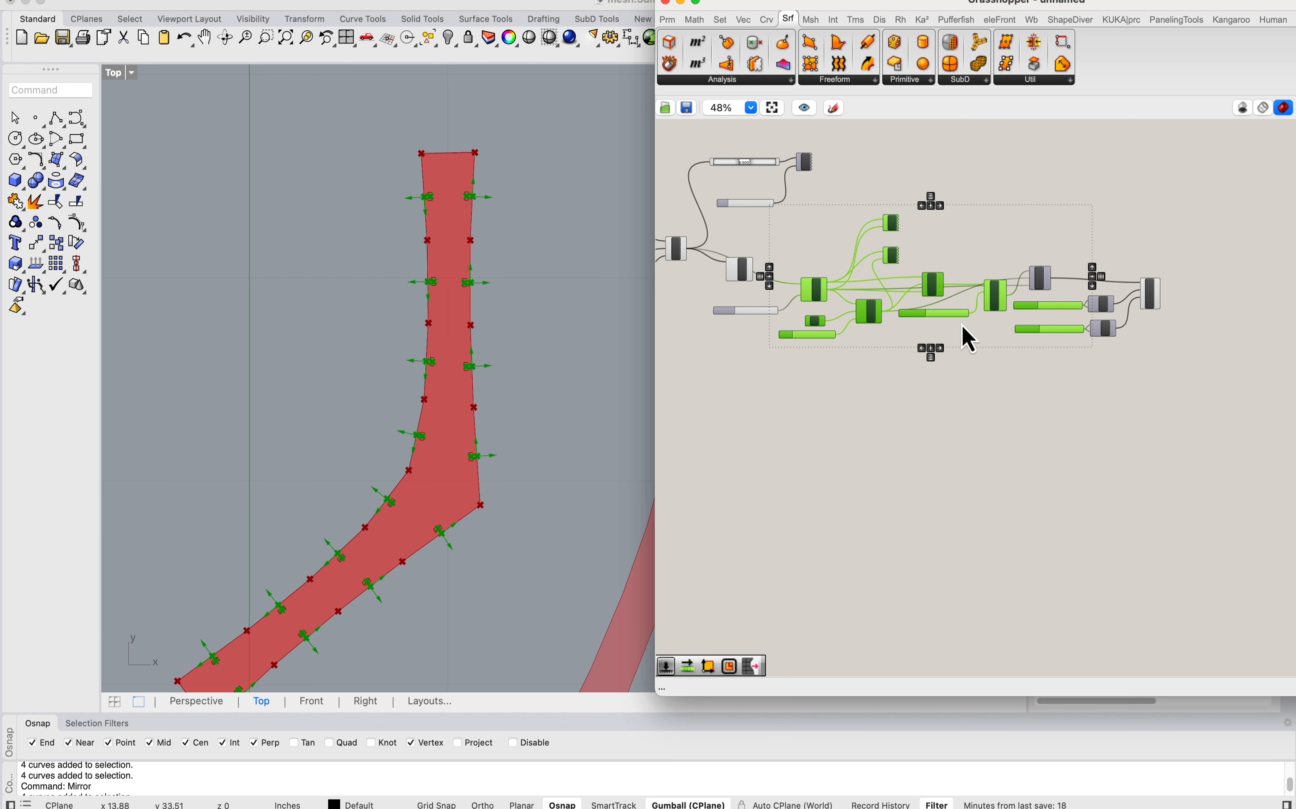
click(274, 1)
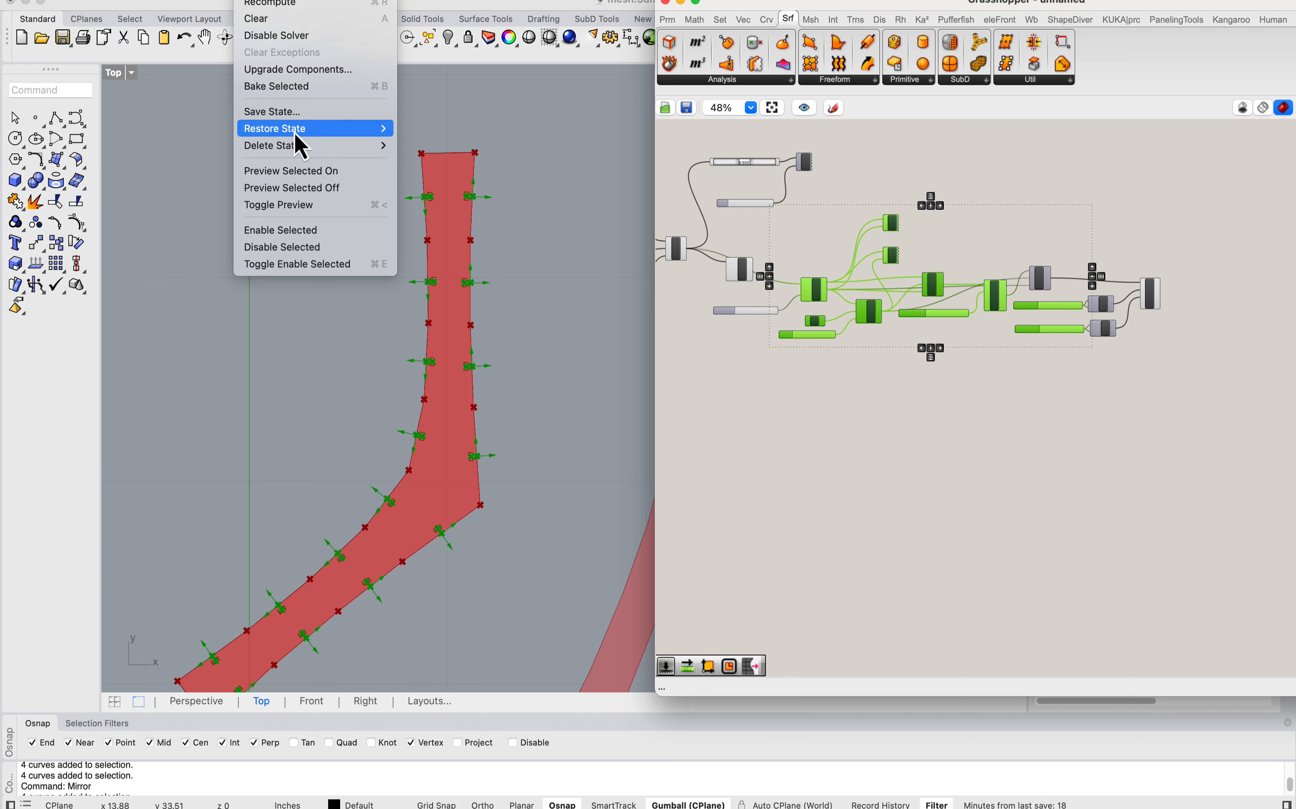
click(308, 249)
click(275, 3)
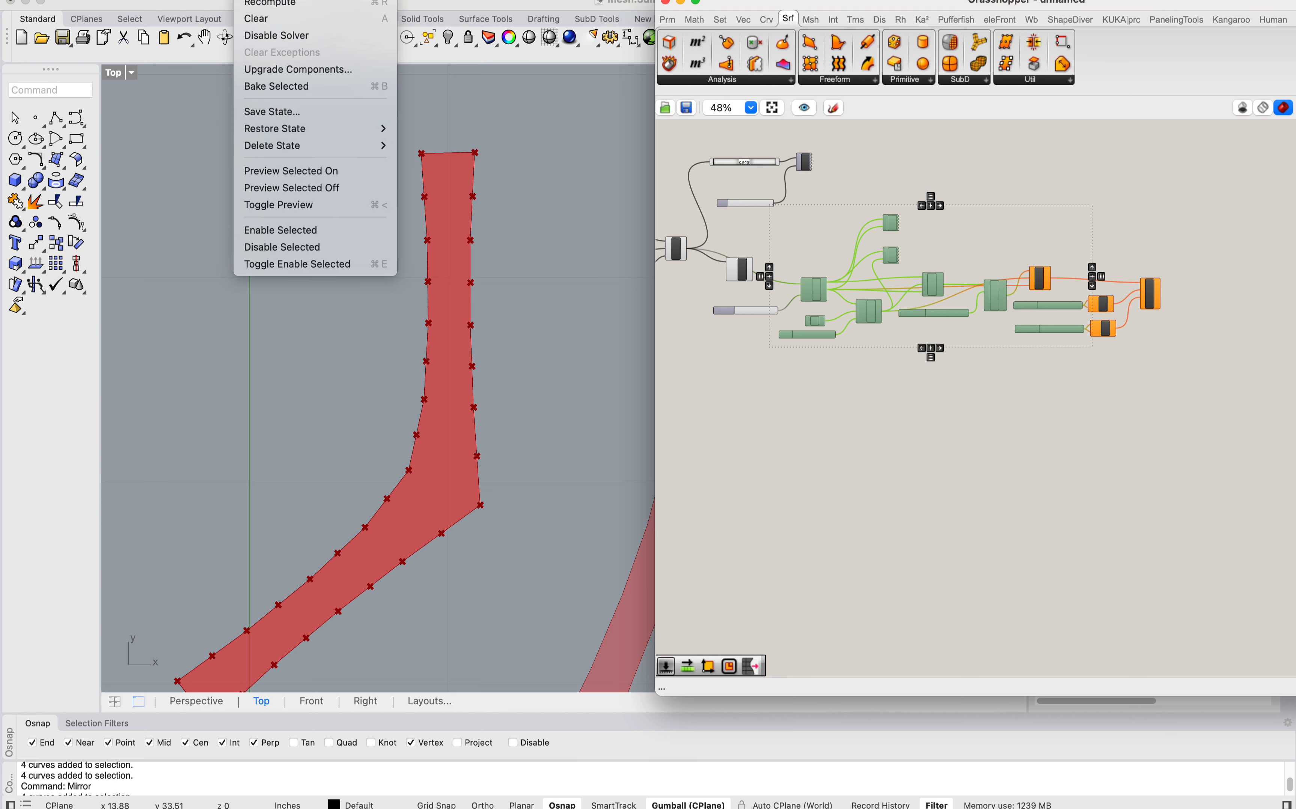
click(288, 236)
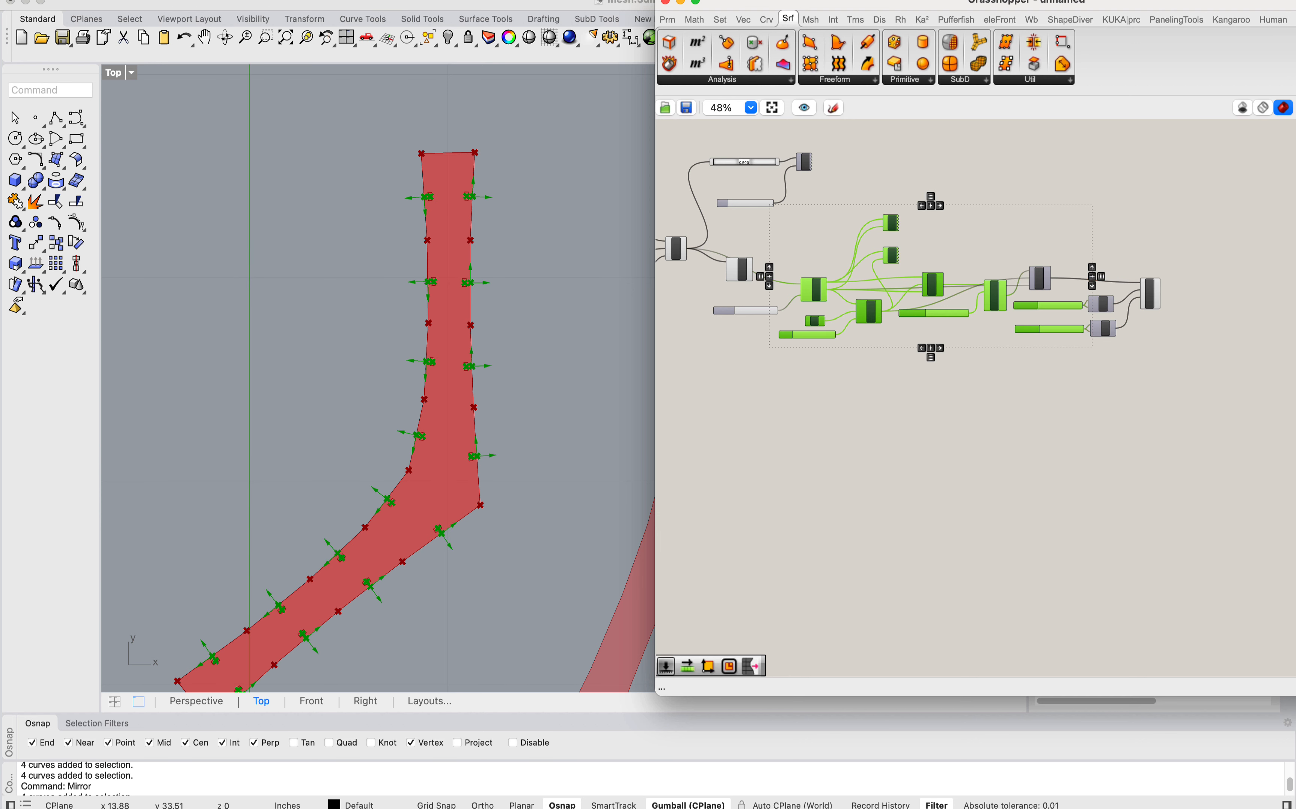
click(275, 3)
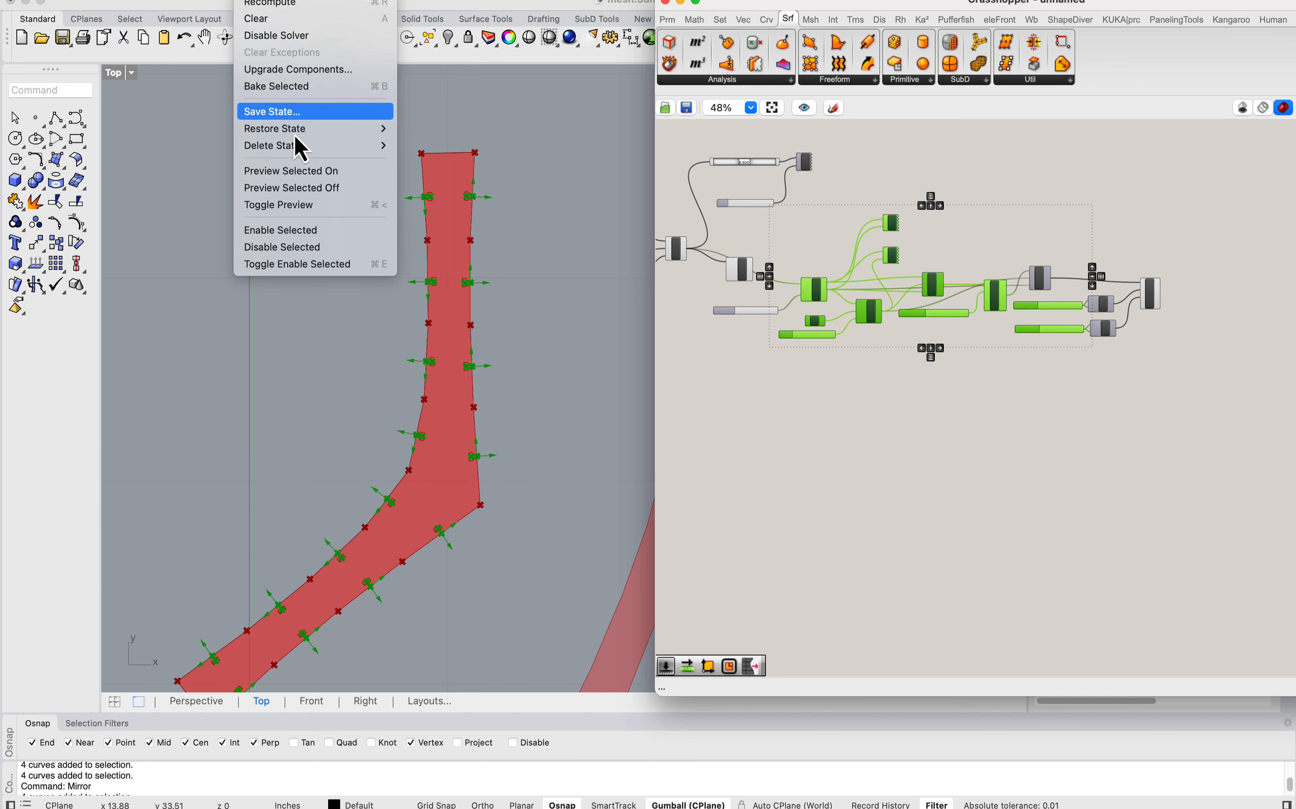
click(302, 188)
Step: Delete the unused List Item component between the second Shift List and Evaluate Curve
right_drag(744, 274, 1078, 358)
scroll(826, 274, up, 12)
click(1081, 362)
key(Delete)
Step: Turn off the preview of the second Shift List component
right_drag(866, 301, 1033, 357)
scroll(1032, 357, down, 5)
click(1015, 341)
right_click(1014, 339)
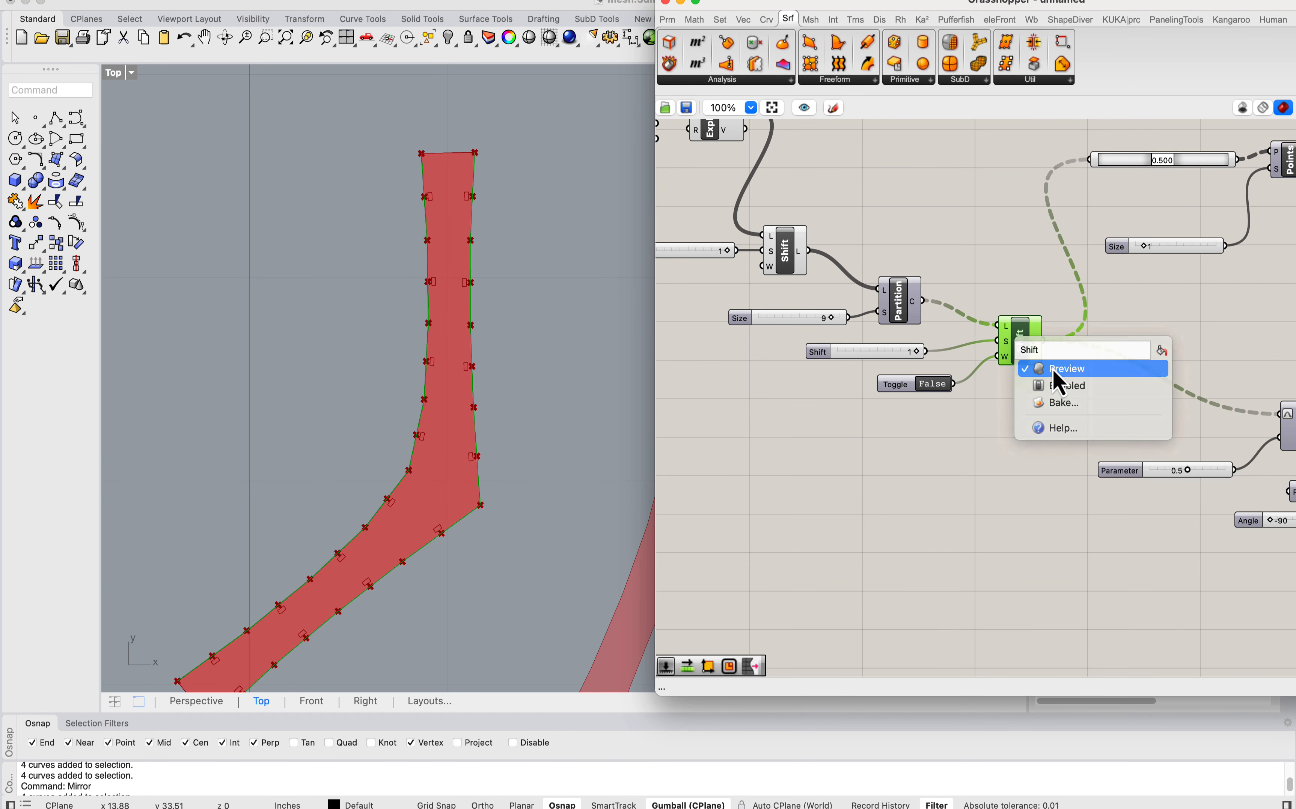
click(1052, 371)
Step: Turn off the preview of the components from the Surface parameter through List Item, Edges and Explode to the first Shift List
click(1026, 402)
right_drag(837, 374, 1047, 440)
scroll(1043, 362, down, 2)
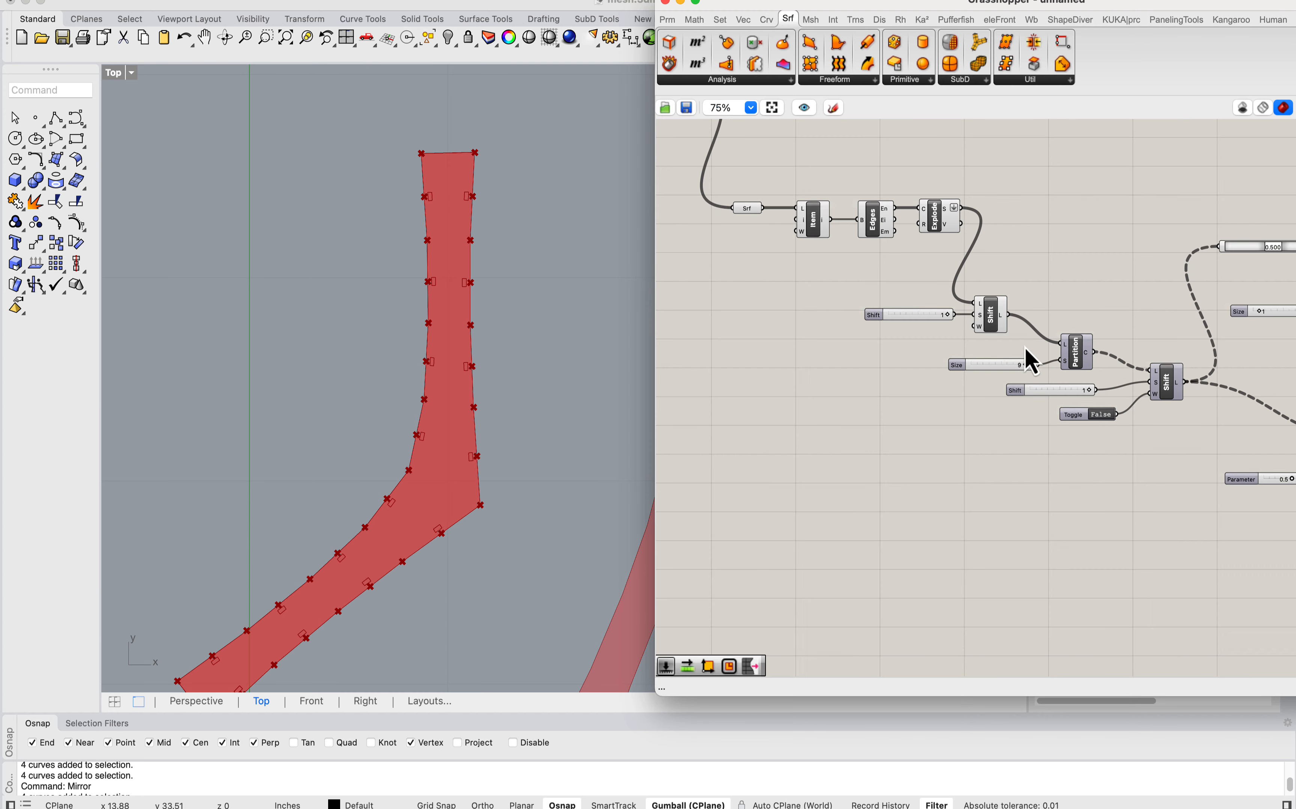
drag(1027, 342, 721, 177)
click(272, 6)
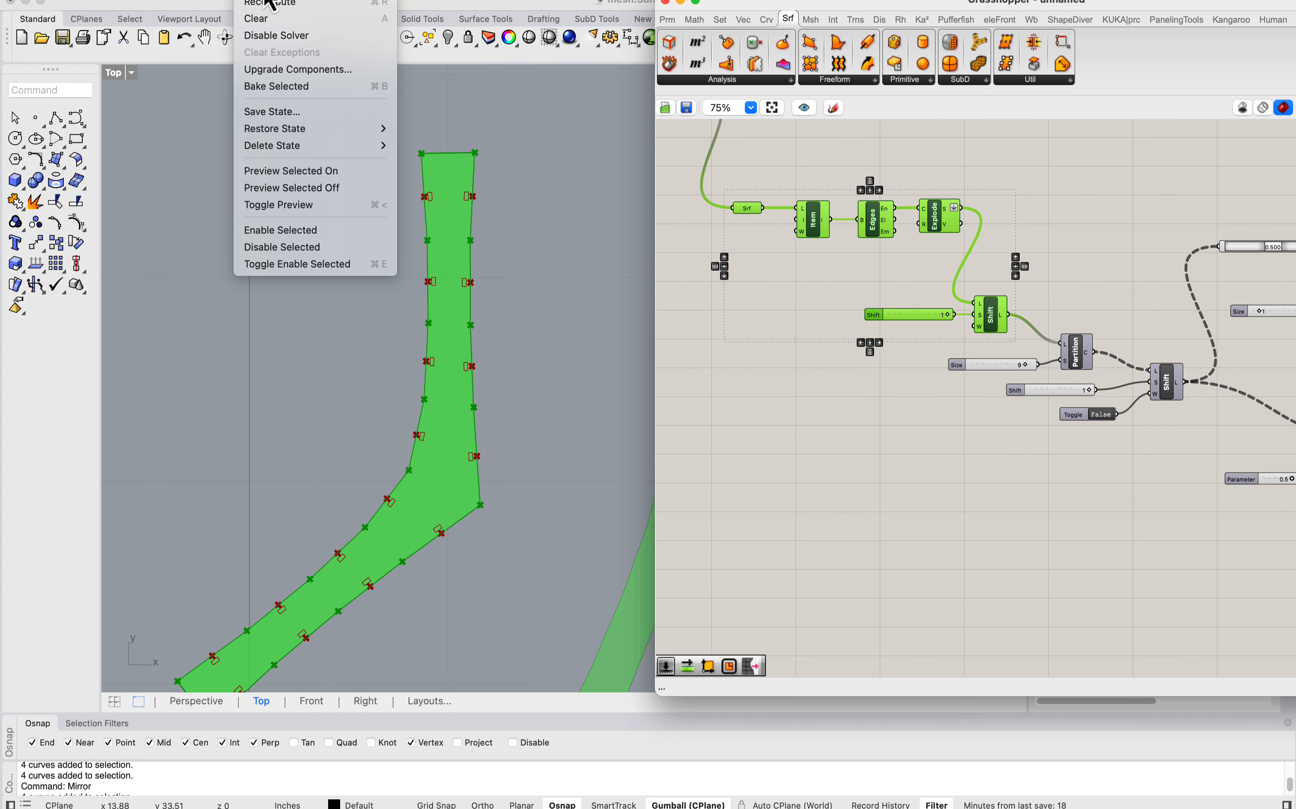
click(304, 201)
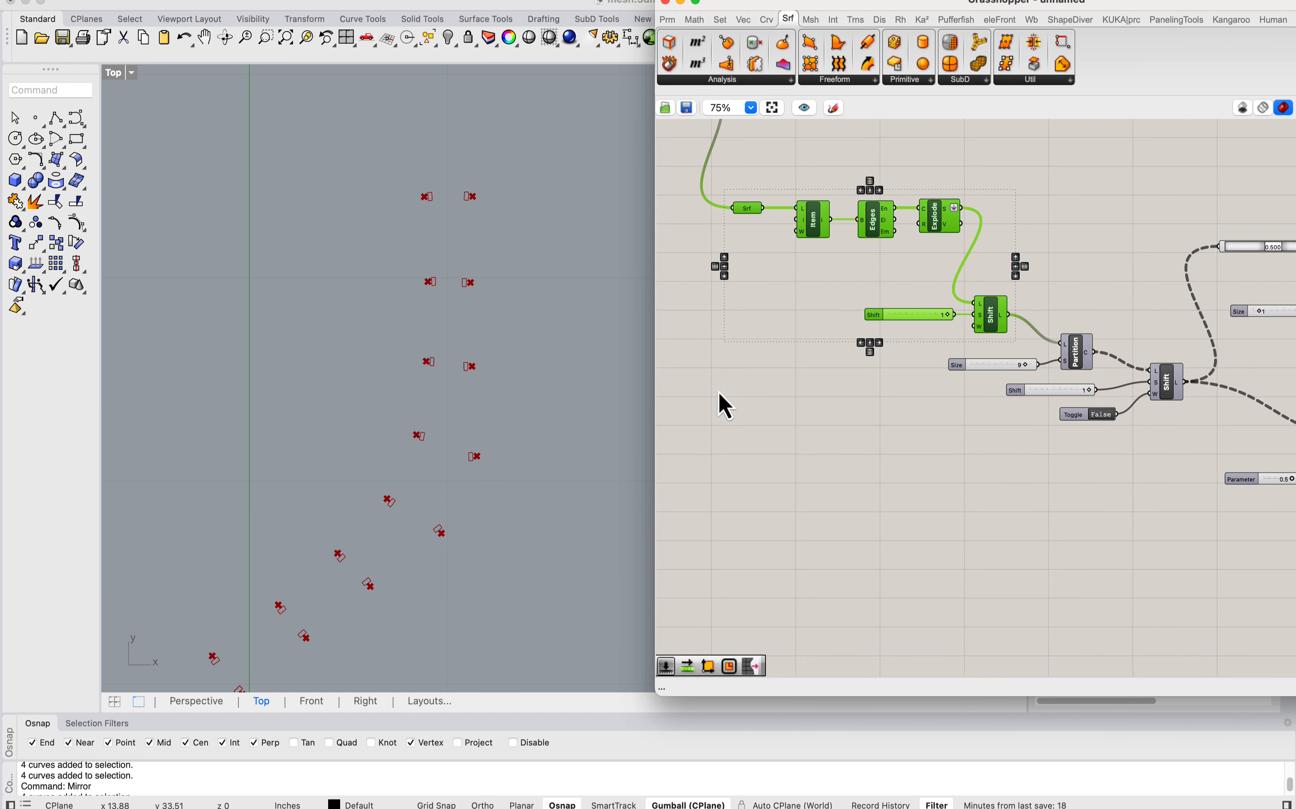
Step: Turn the preview of the Edges component back on
click(850, 303)
right_click(877, 235)
click(900, 258)
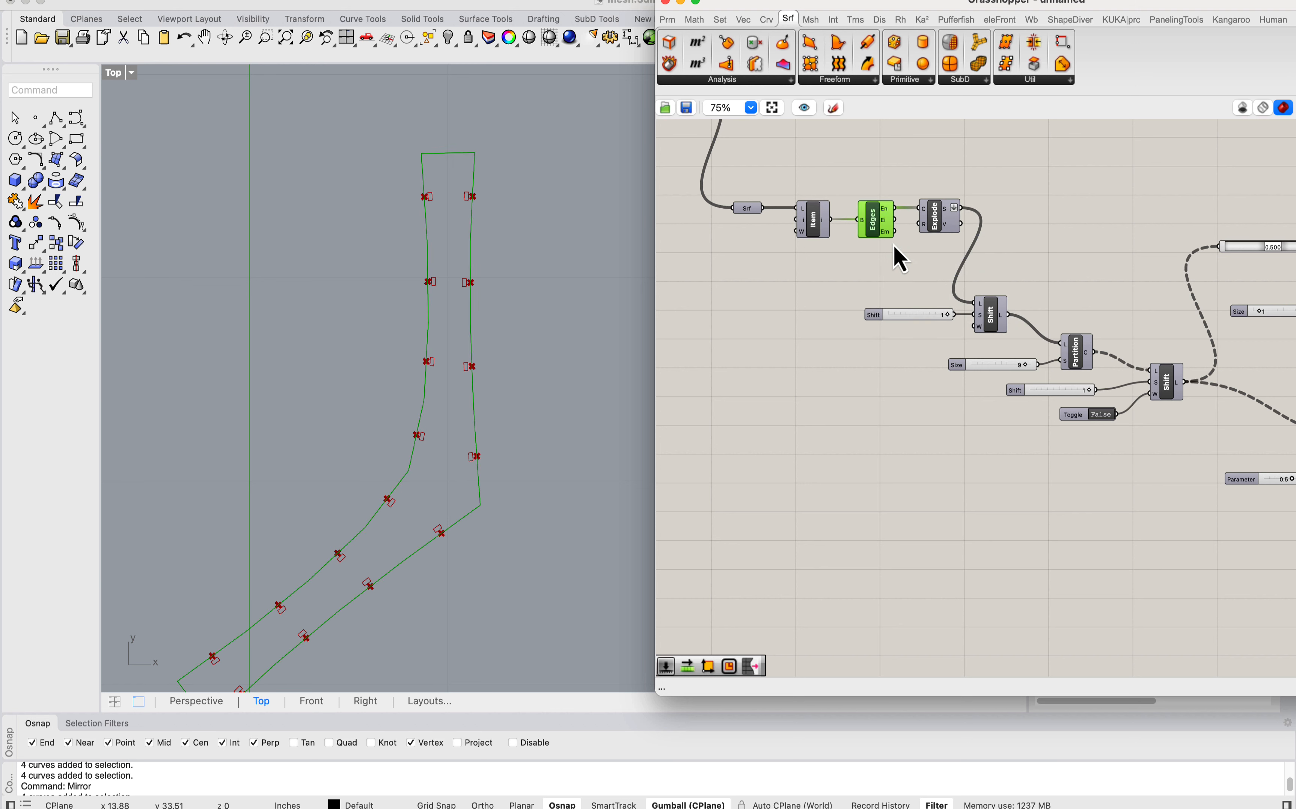
Step: Add a Curve parameter fed by the En output of Edges and place it beyond the Rectangle component at the end of the definition
scroll(498, 273, down, 2)
scroll(846, 235, up, 3)
double_click(877, 232)
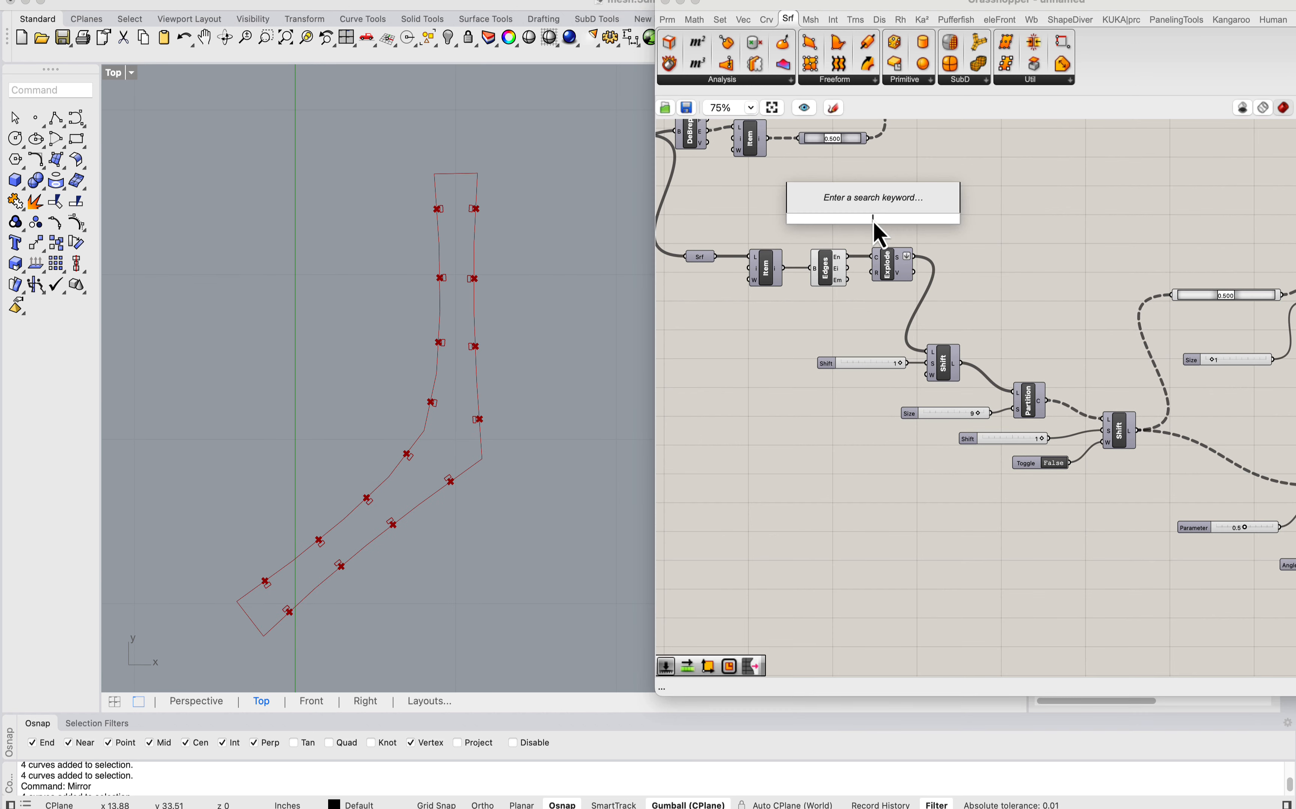
text(crv)
key(Return)
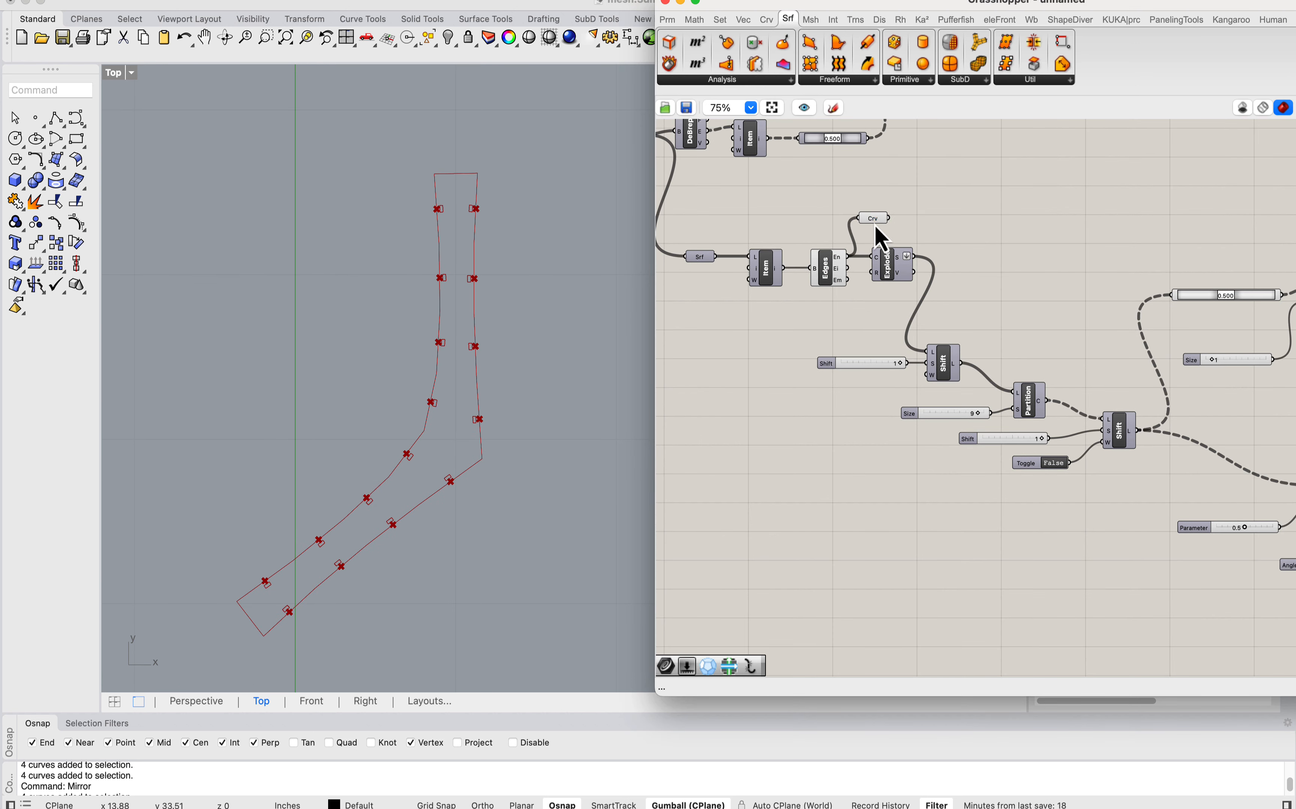
scroll(823, 285, down, 8)
drag(824, 283, 1043, 243)
scroll(1062, 338, up, 8)
scroll(417, 492, up, 5)
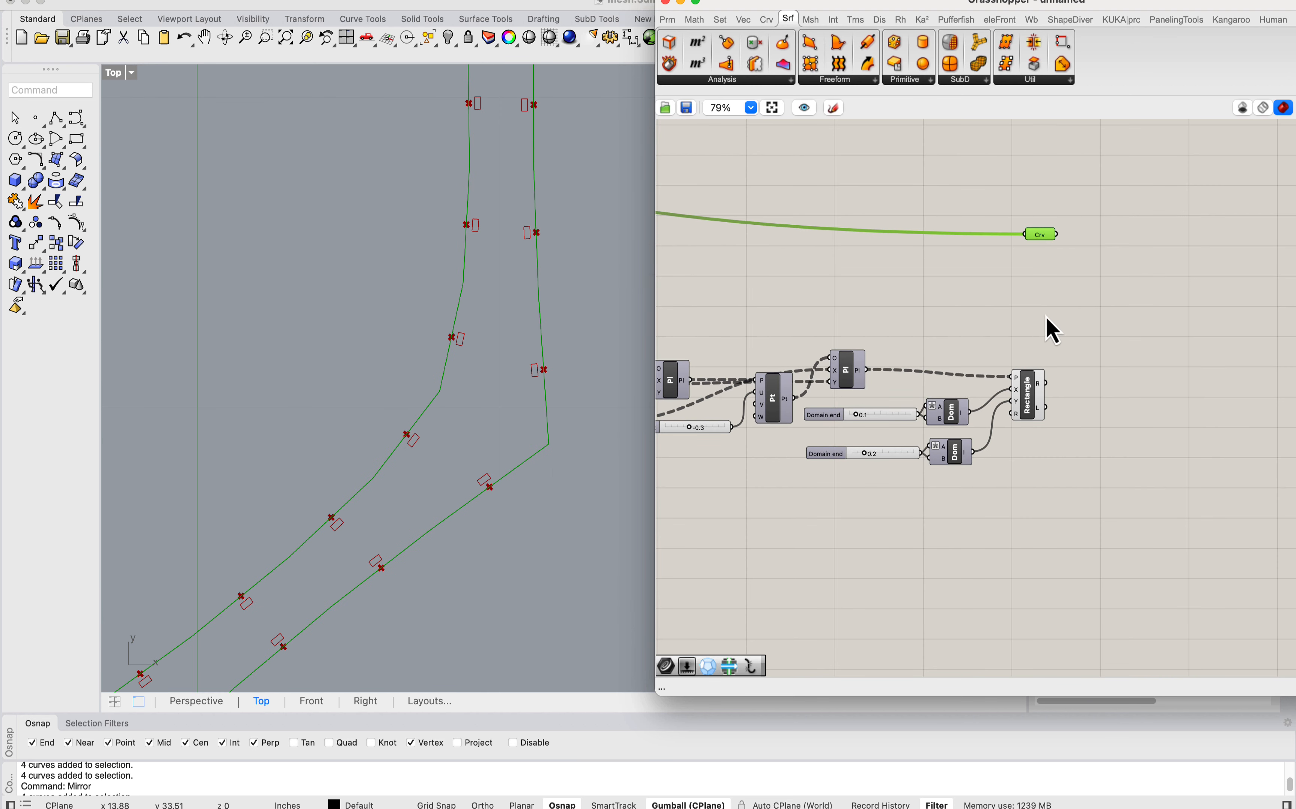
Step: Connect the Rectangle component's R output as an additional source of the Curve parameter, keeping the strip outline connection
right_drag(1052, 329, 944, 379)
click(937, 436)
drag(944, 434, 1028, 340)
scroll(385, 345, down, 4)
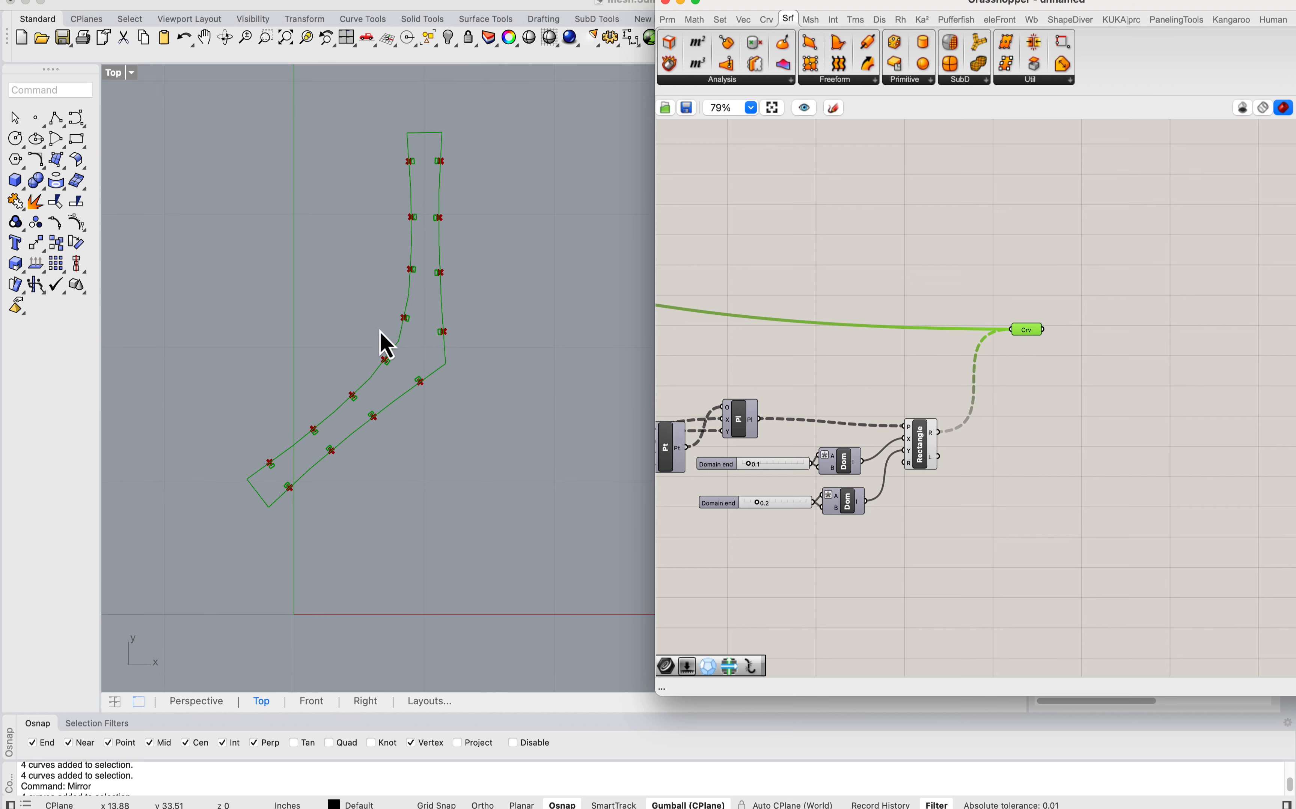
scroll(448, 327, up, 3)
right_drag(448, 326, 500, 399)
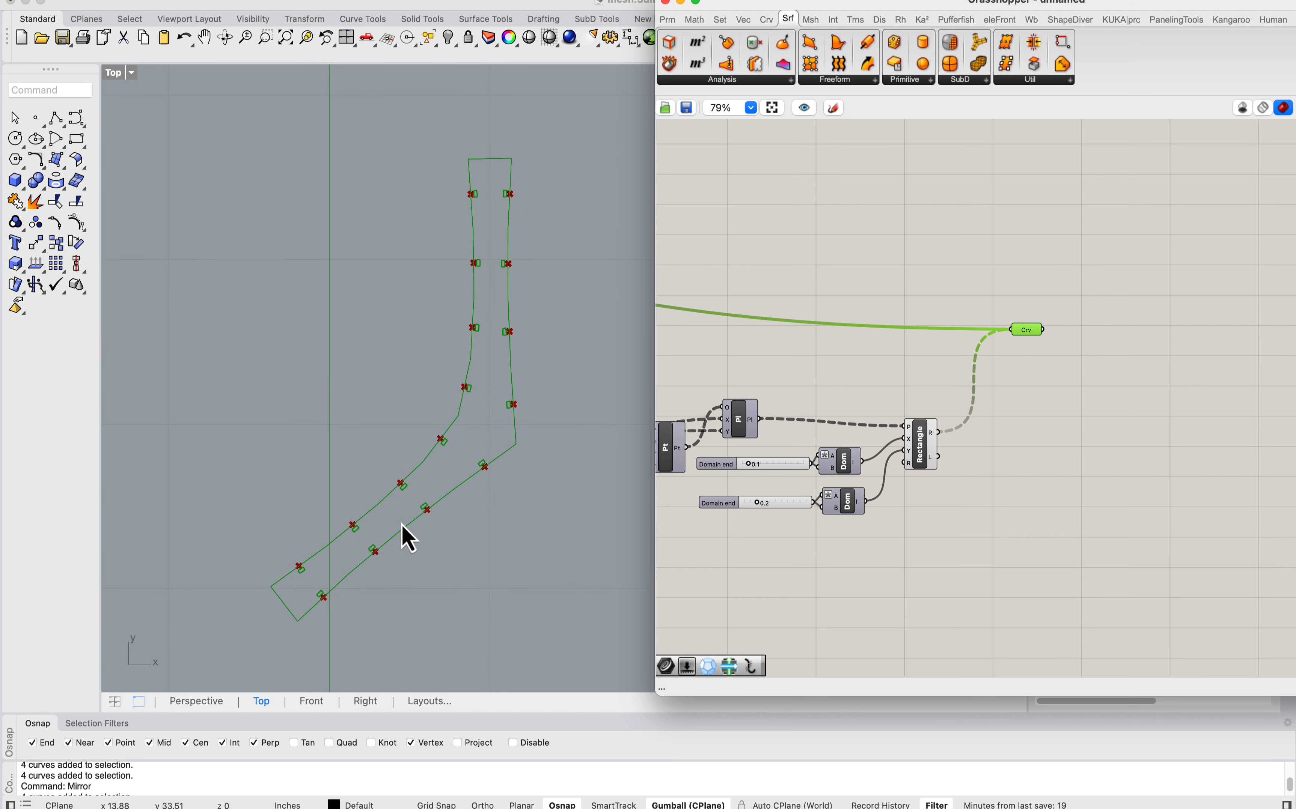
Step: Turn off the preview of the curve midpoint component between the second Shift List and the Points component
right_drag(931, 373, 1138, 364)
right_drag(871, 430, 1173, 427)
scroll(813, 339, down, 1)
right_drag(813, 336, 1071, 402)
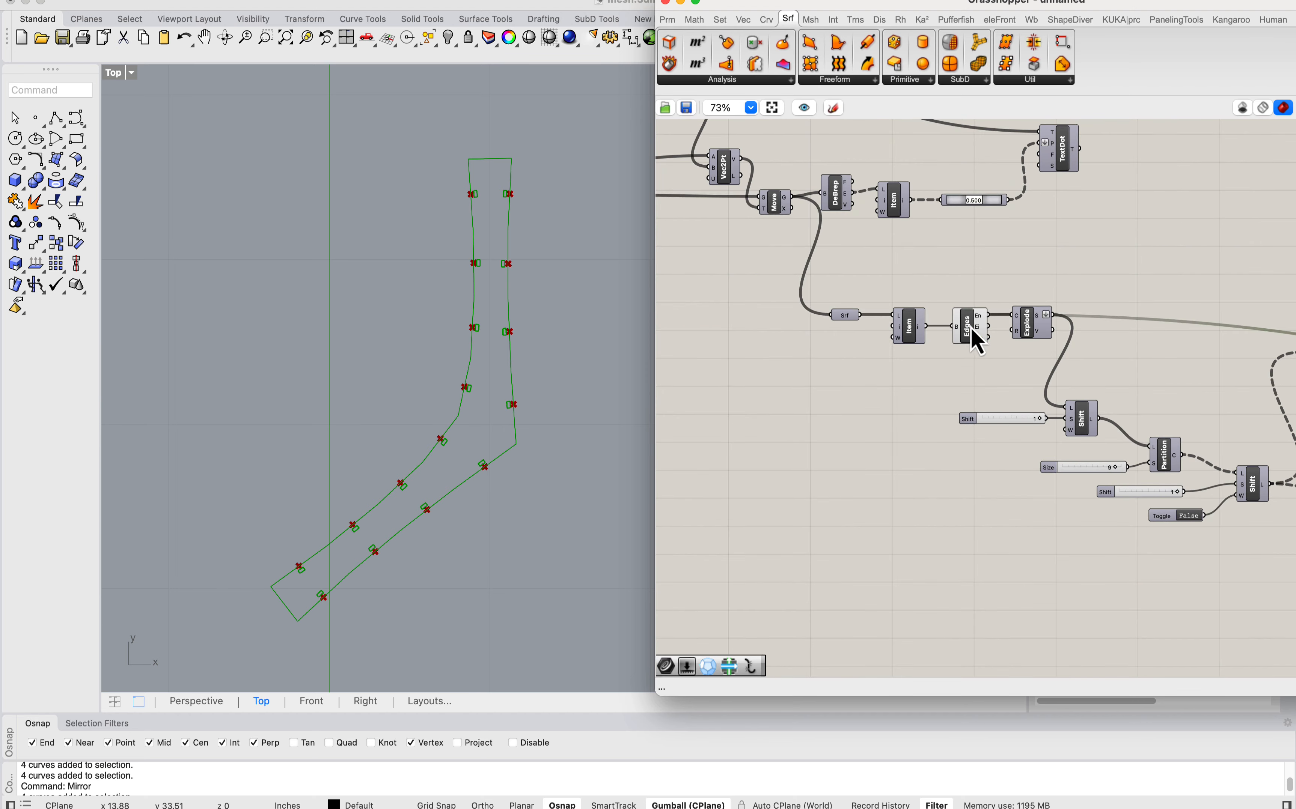
click(971, 327)
right_drag(1173, 401, 844, 361)
scroll(1023, 416, down, 2)
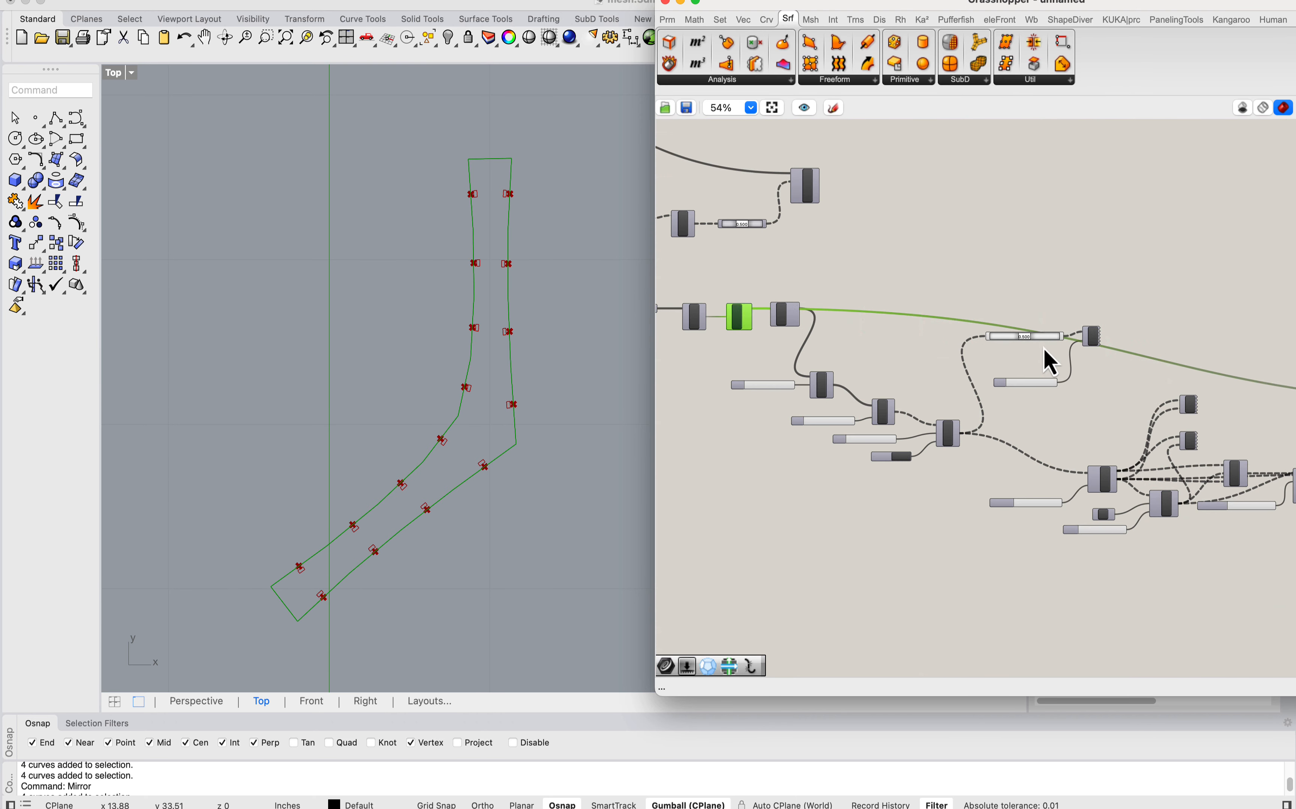
click(1045, 337)
right_click(1045, 337)
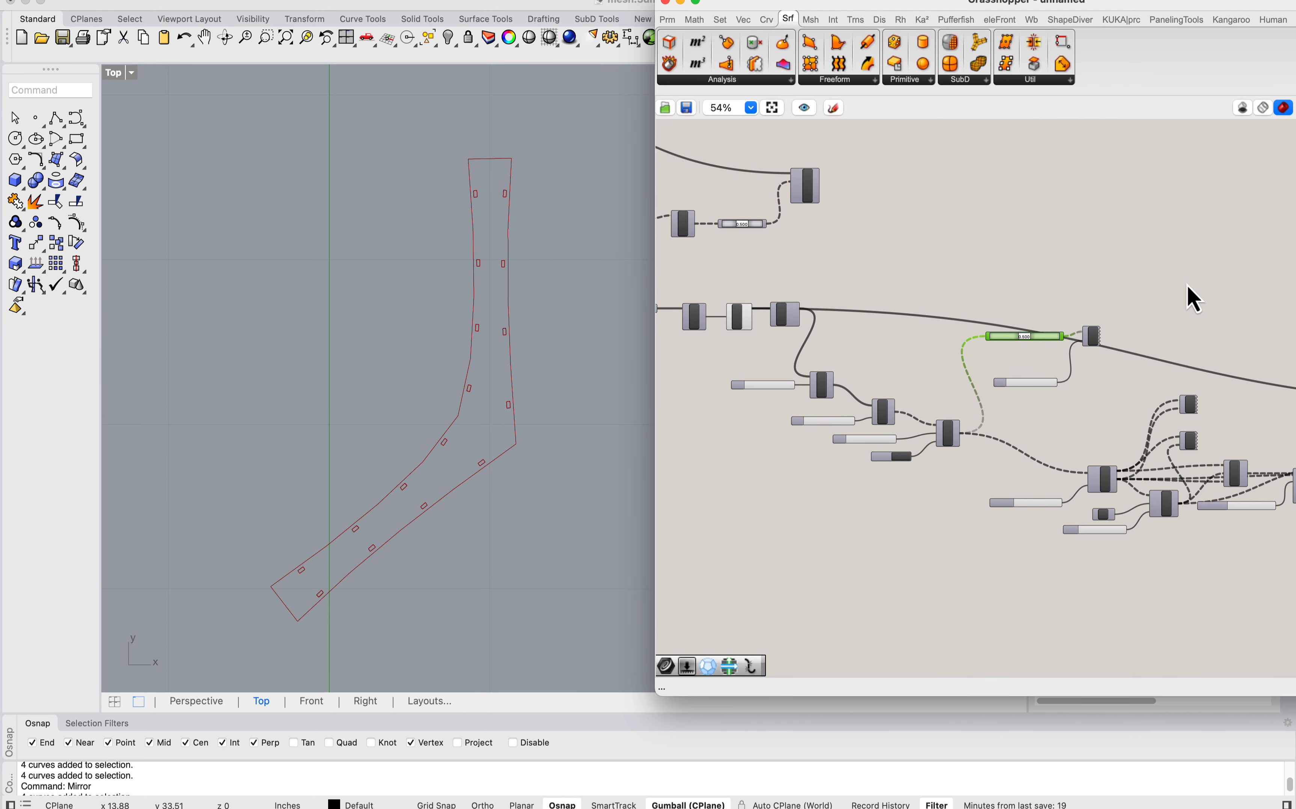
Step: Examine the outline of the first unrolled strip and the slot rectangles along both of its long edges
right_drag(1187, 285, 992, 269)
scroll(430, 352, down, 4)
scroll(504, 329, up, 4)
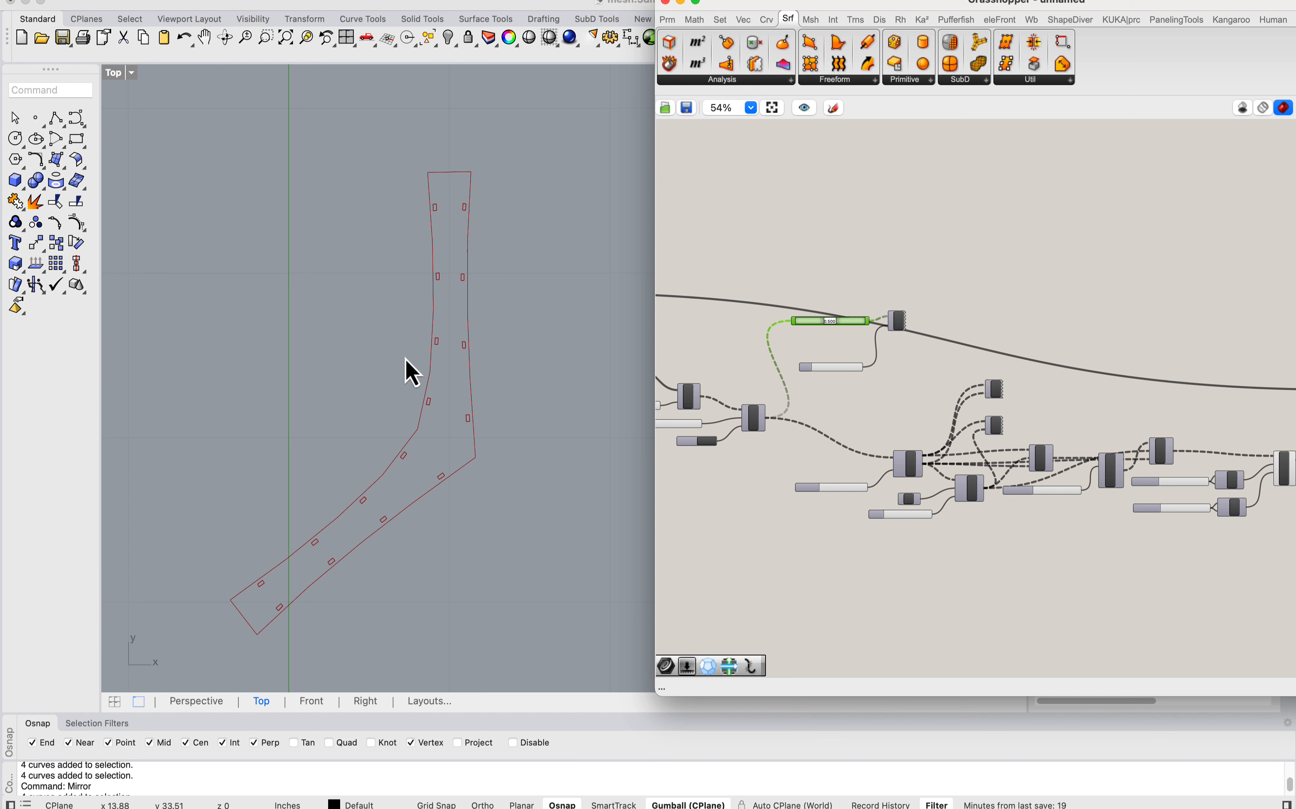
right_drag(405, 359, 479, 366)
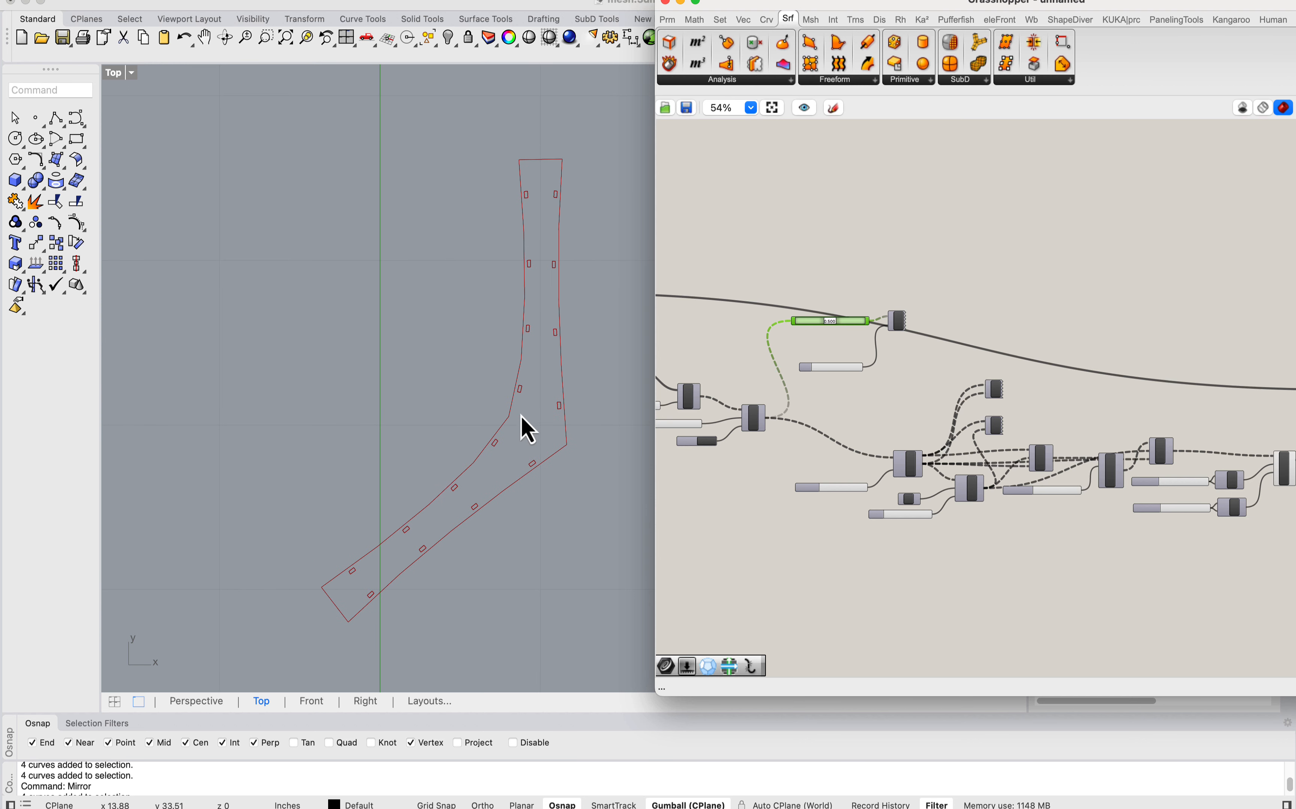
right_drag(527, 430, 435, 486)
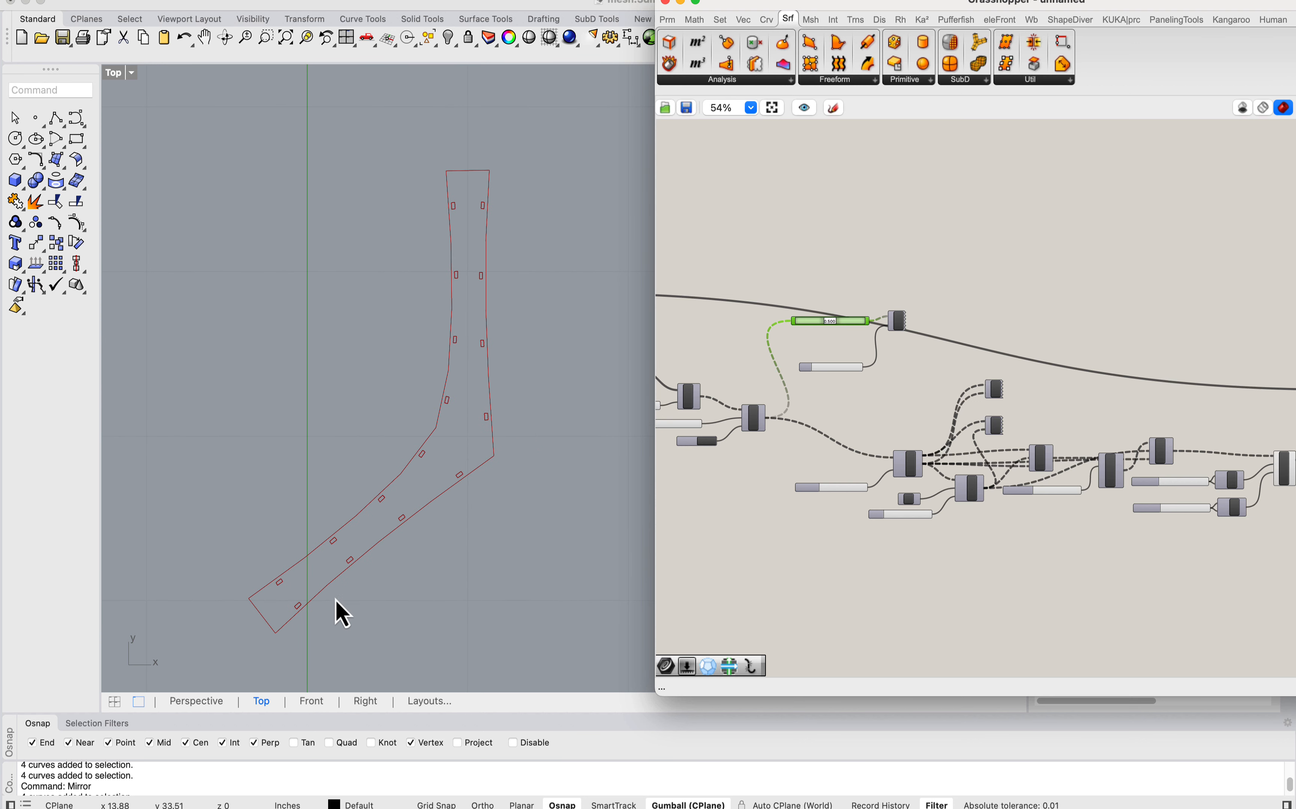
scroll(319, 615, down, 5)
right_drag(207, 457, 446, 419)
scroll(505, 412, up, 6)
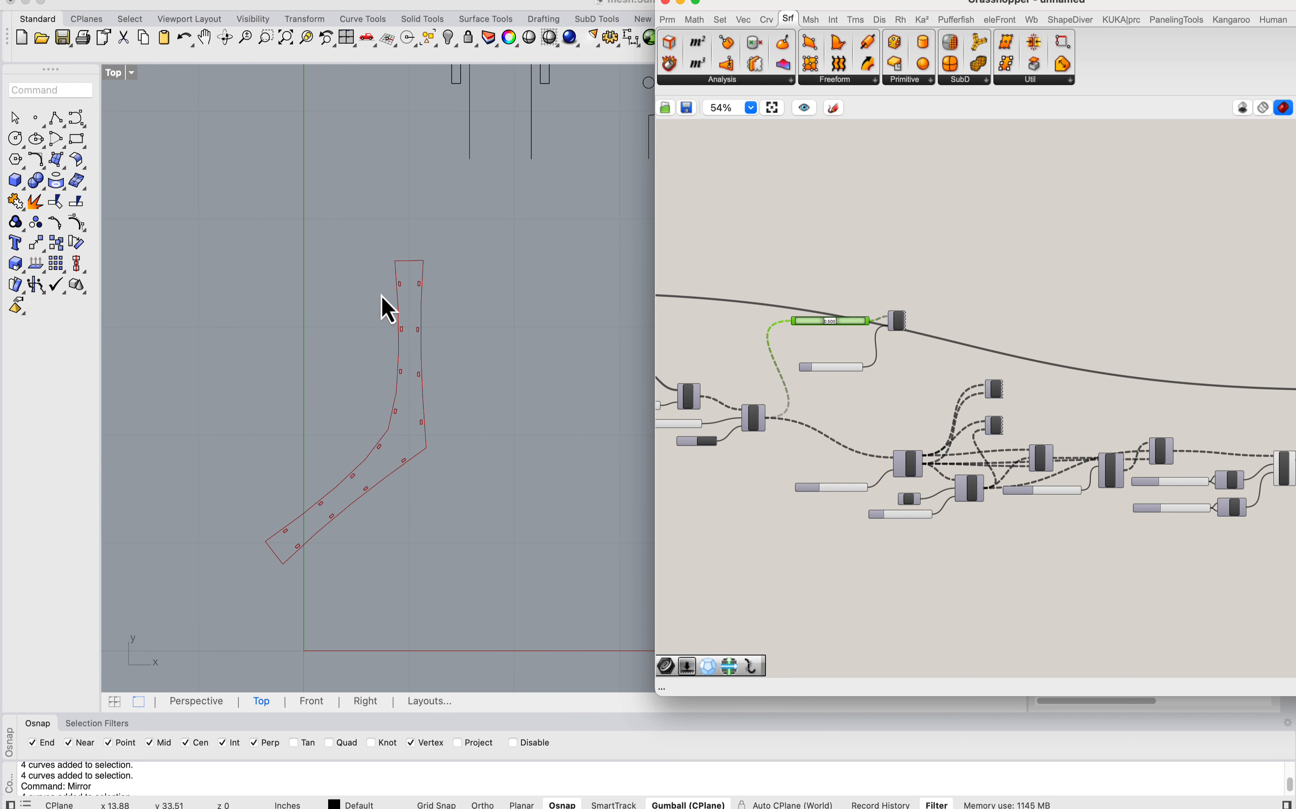
scroll(381, 459, up, 4)
right_drag(362, 461, 413, 429)
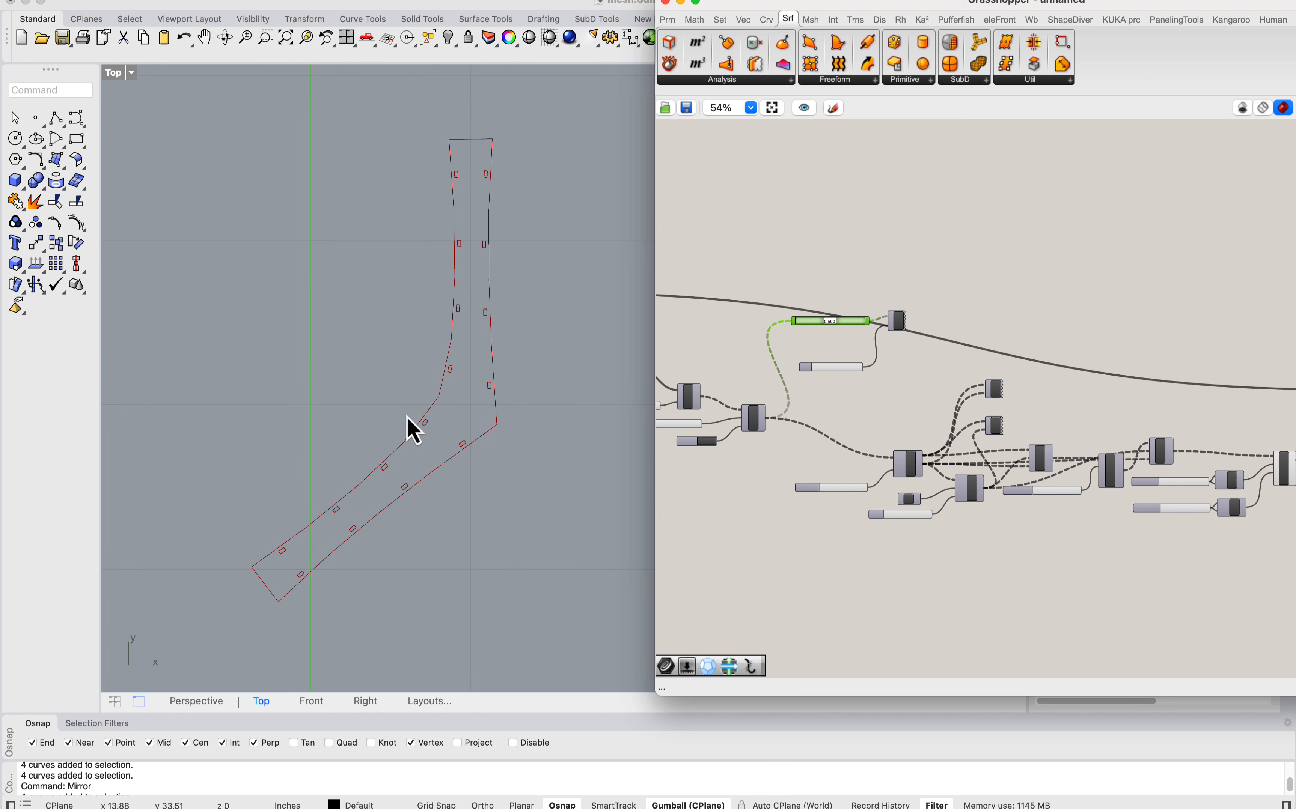
scroll(795, 328, down, 4)
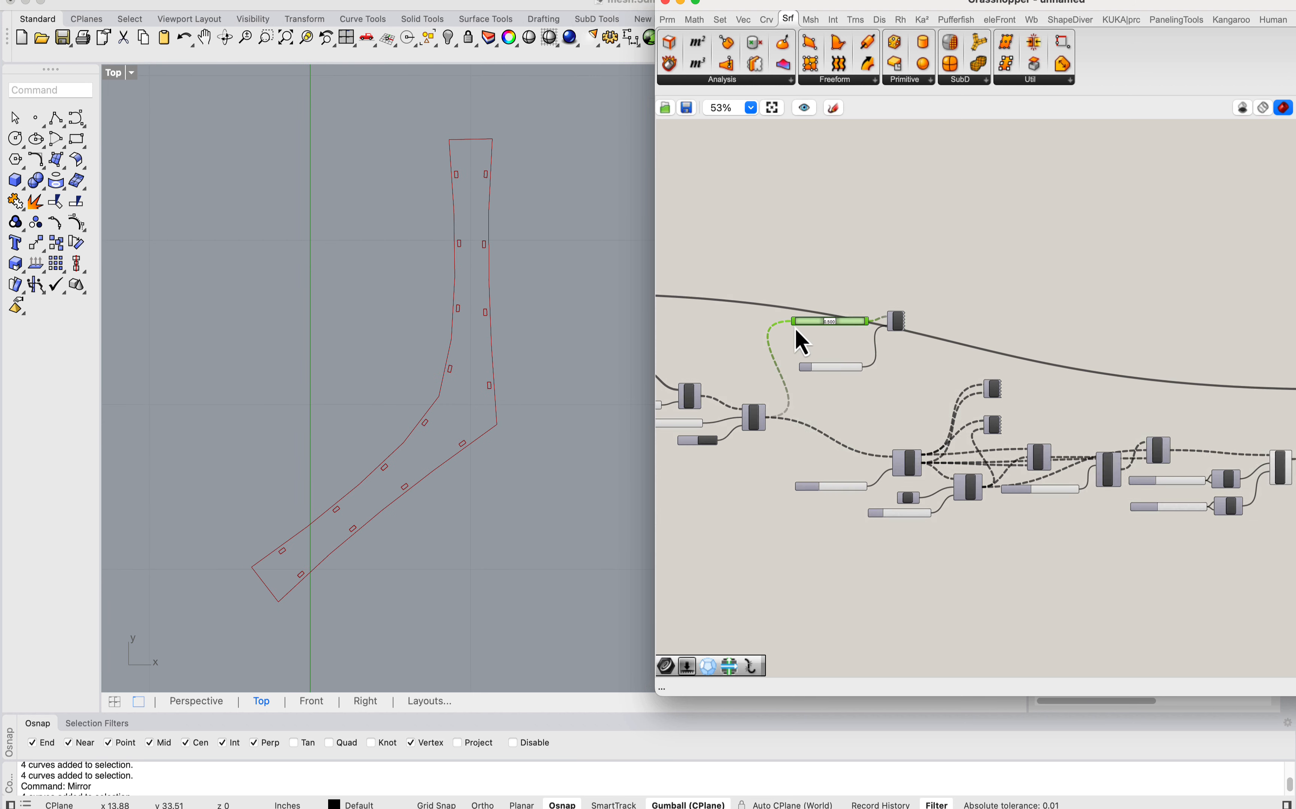
Step: Rearrange the Surface parameter, List Item and Edges components, moving the Surface parameter and Edges upward to separate them
click(780, 274)
right_drag(846, 345, 1006, 343)
right_drag(783, 307, 918, 348)
scroll(919, 348, up, 8)
scroll(919, 348, up, 2)
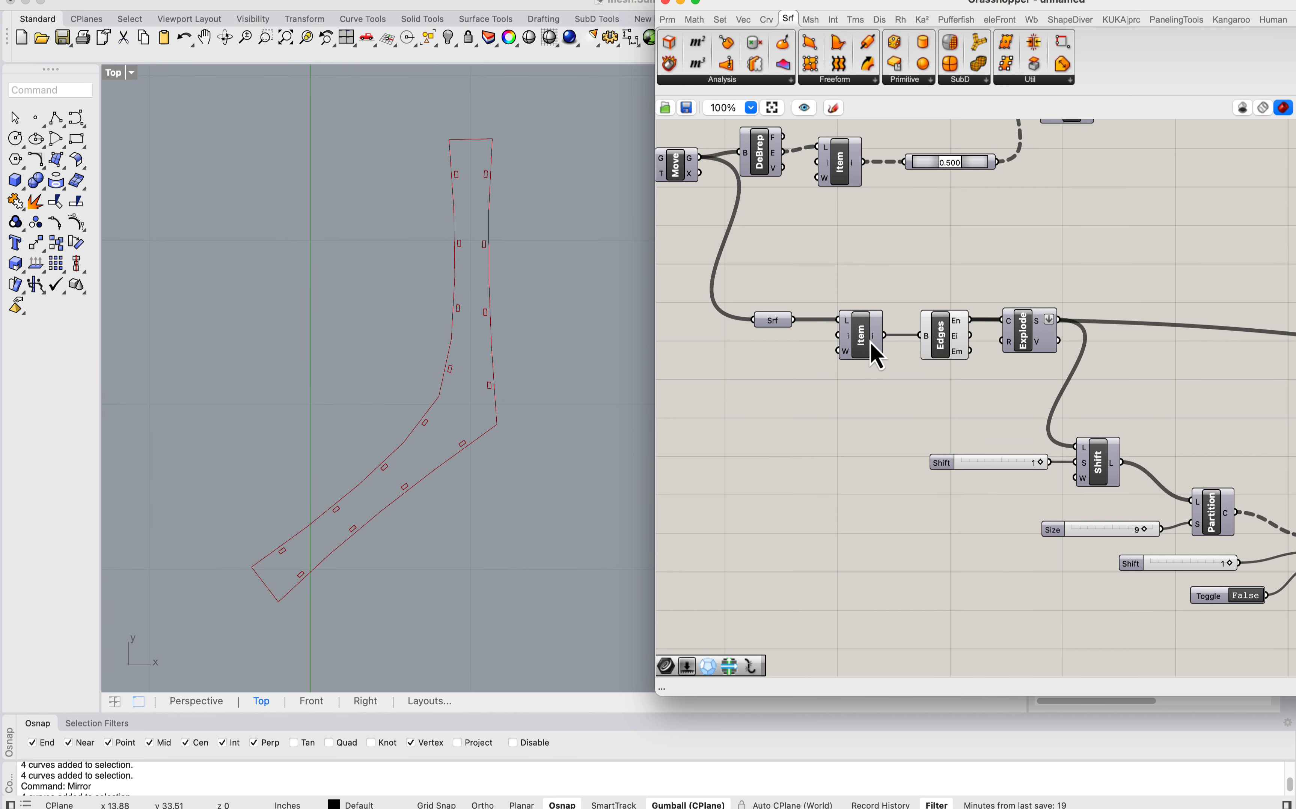
drag(942, 351, 942, 303)
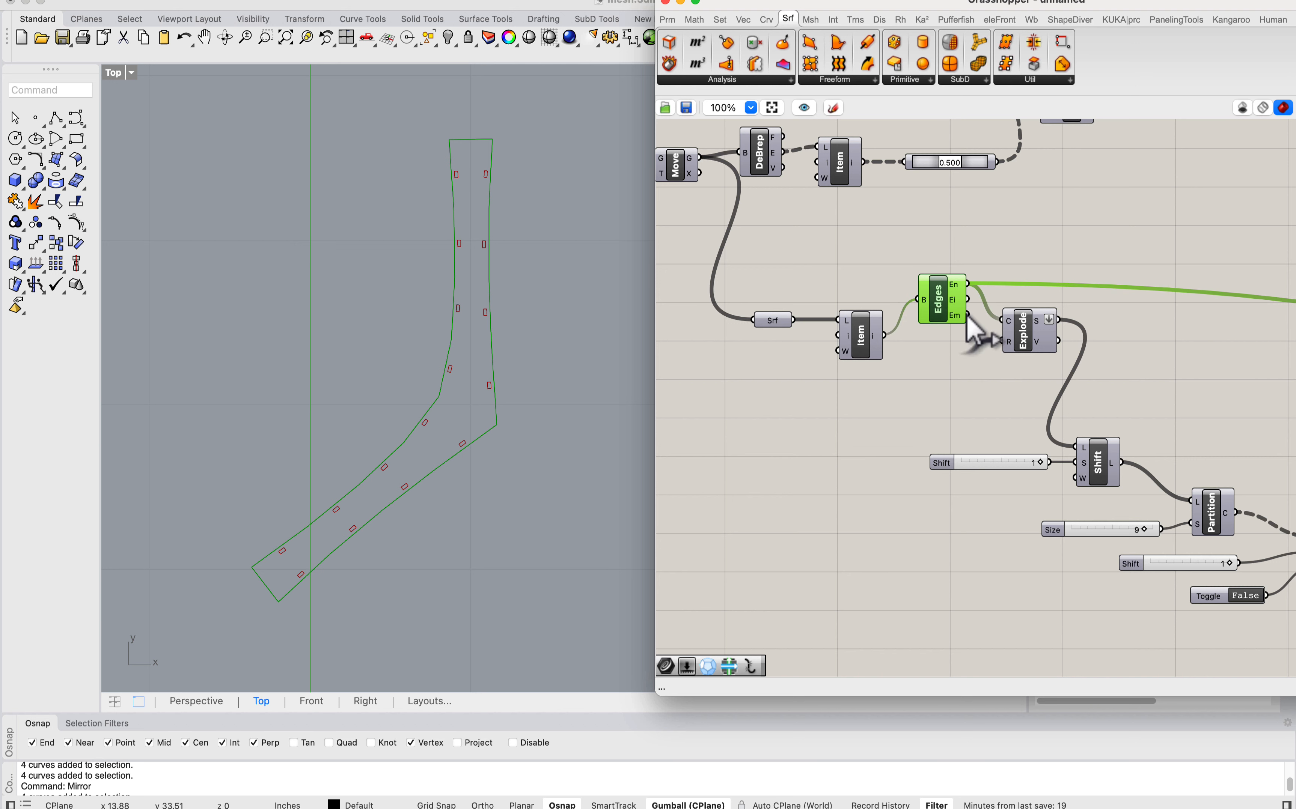
right_drag(946, 289, 951, 463)
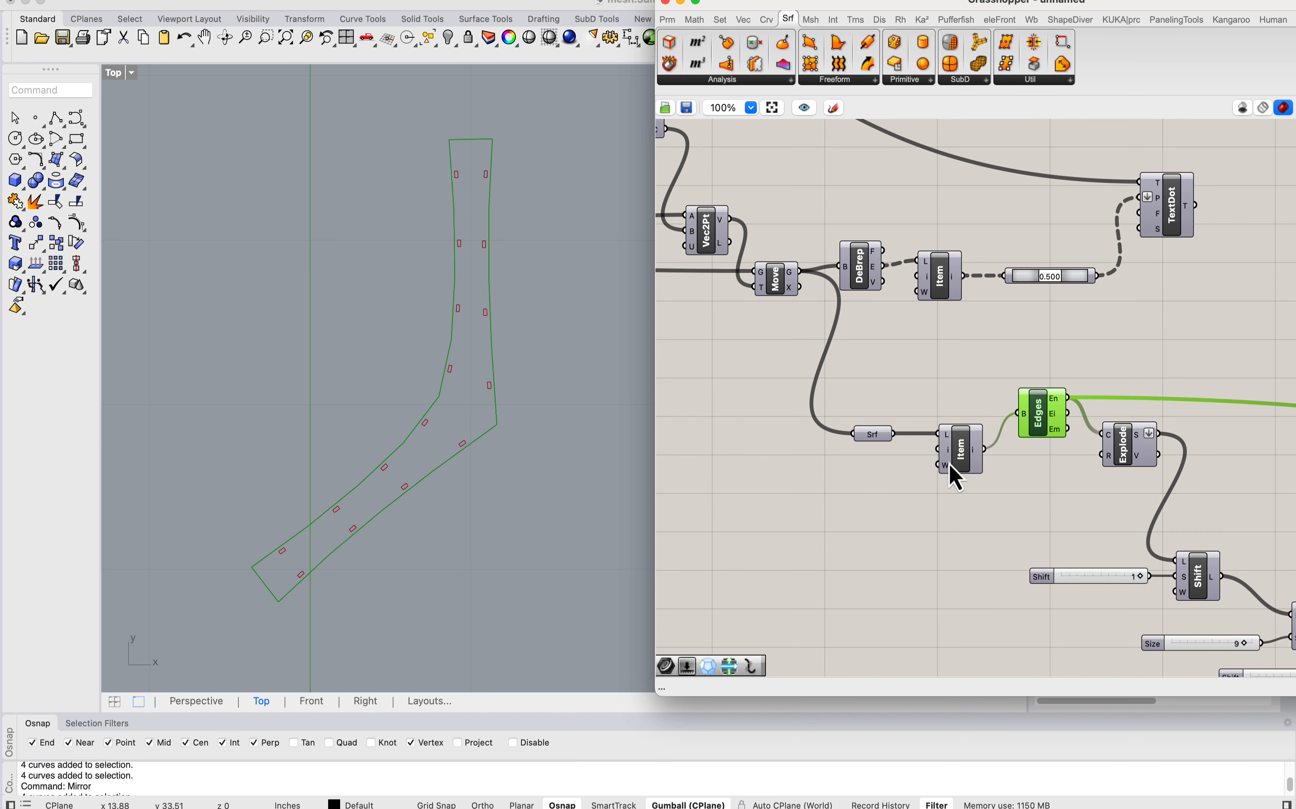
click(950, 453)
drag(878, 435, 875, 373)
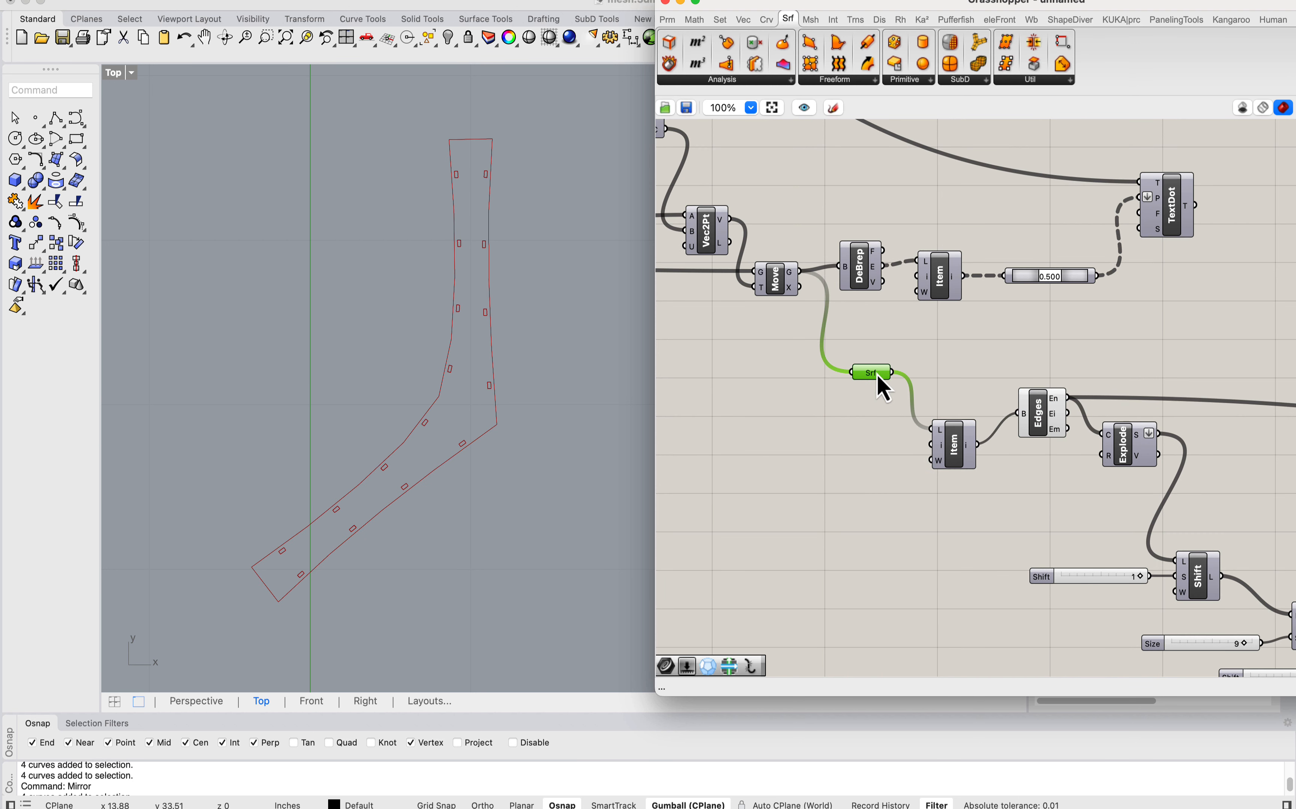
Step: Turn on the preview of the Surface parameter to display all unrolled strips
right_click(871, 373)
scroll(289, 353, down, 5)
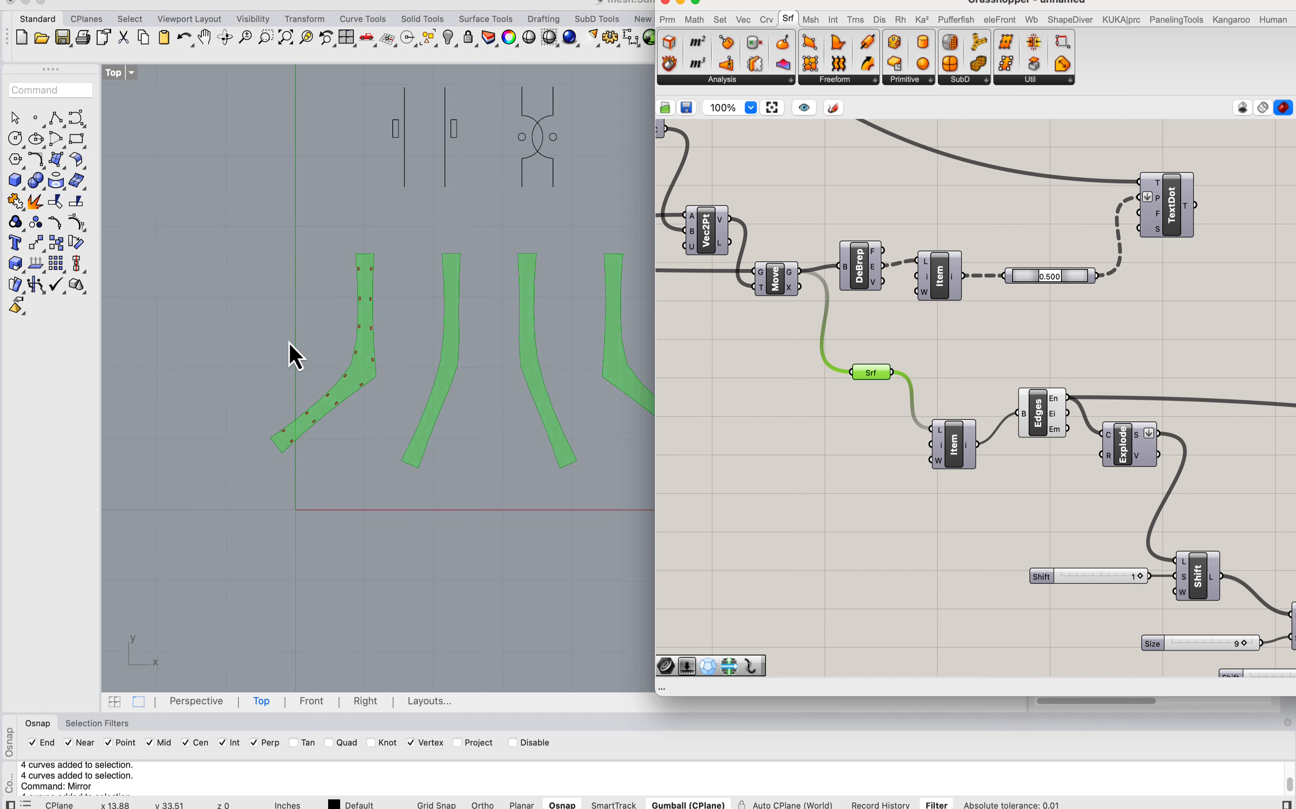
scroll(399, 338, up, 4)
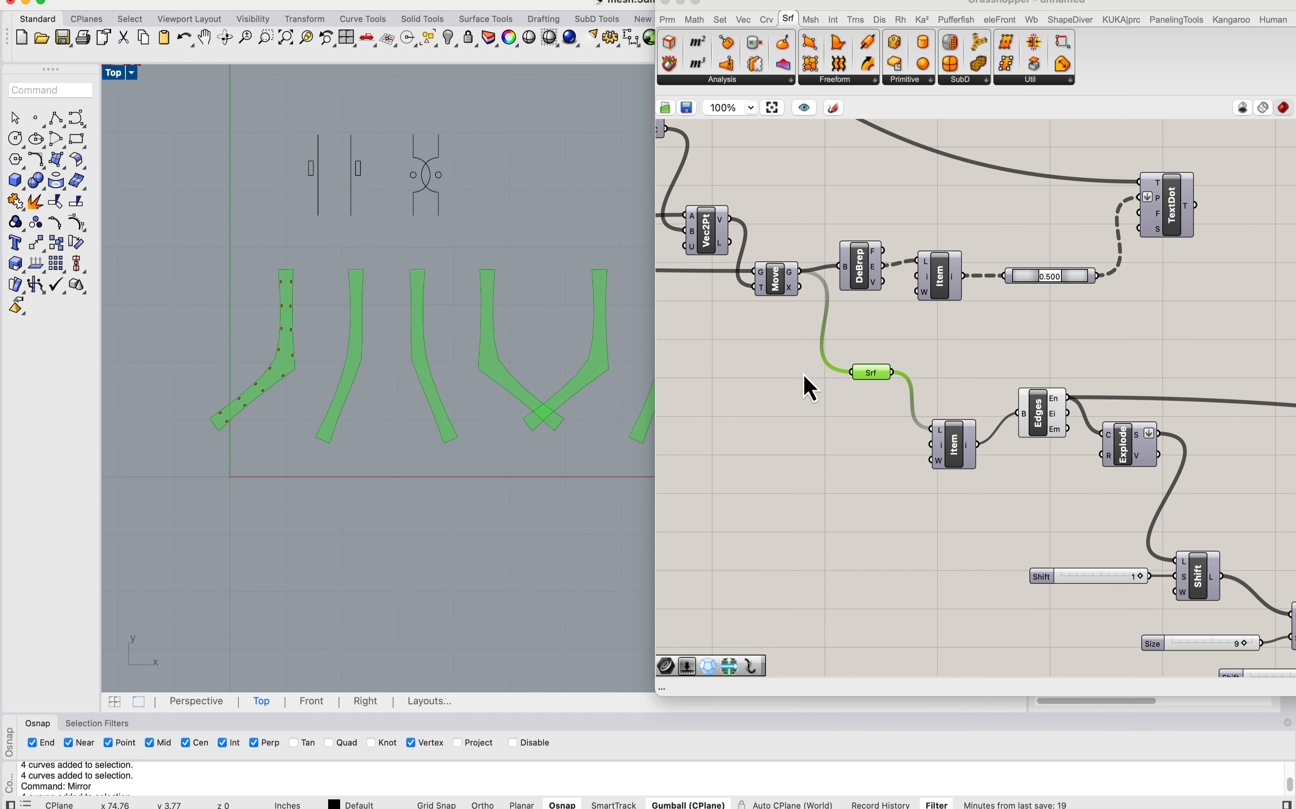
Step: Set the Y coordinate slider feeding the square grid size to 24 to space the unrolled strips farther apart
right_drag(804, 375, 998, 500)
right_drag(733, 346, 1012, 379)
scroll(794, 368, down, 1)
right_drag(766, 284, 801, 300)
scroll(802, 303, up, 3)
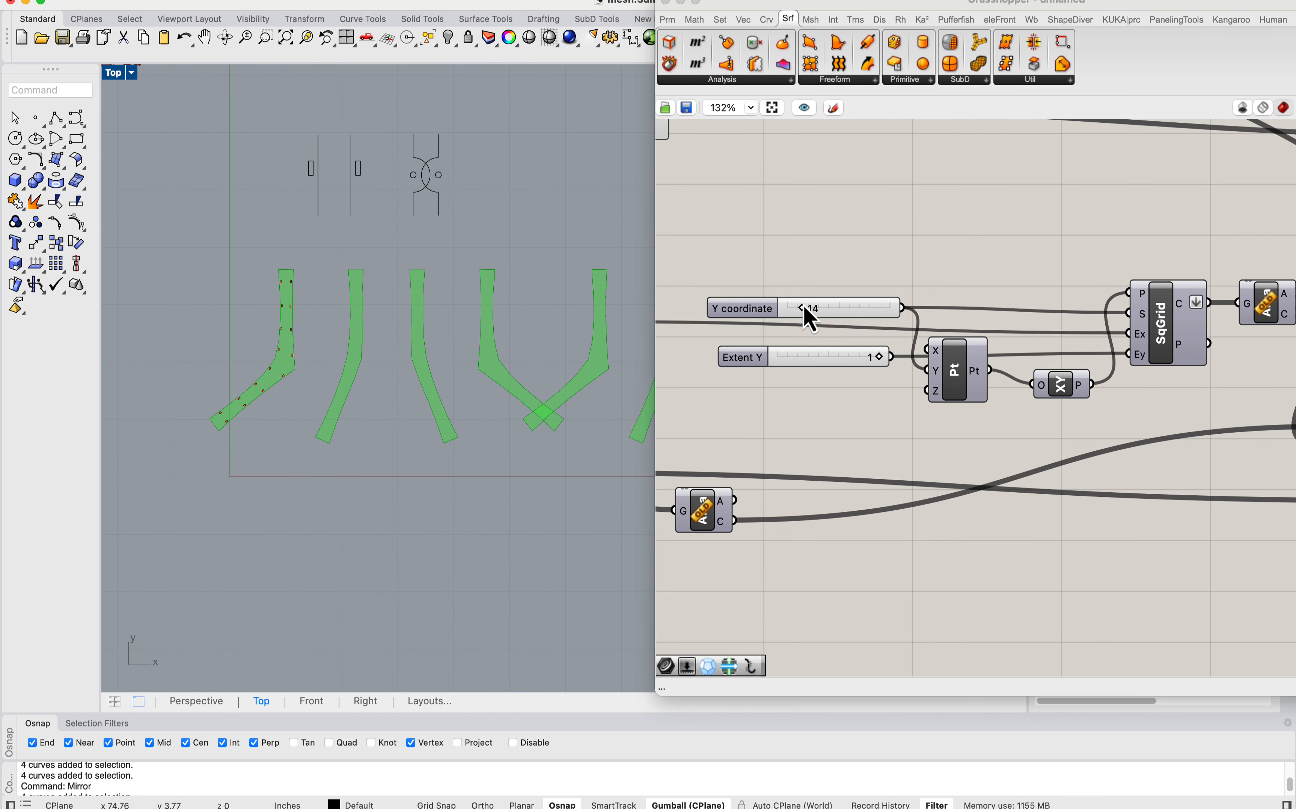
drag(810, 322, 822, 322)
scroll(426, 313, down, 3)
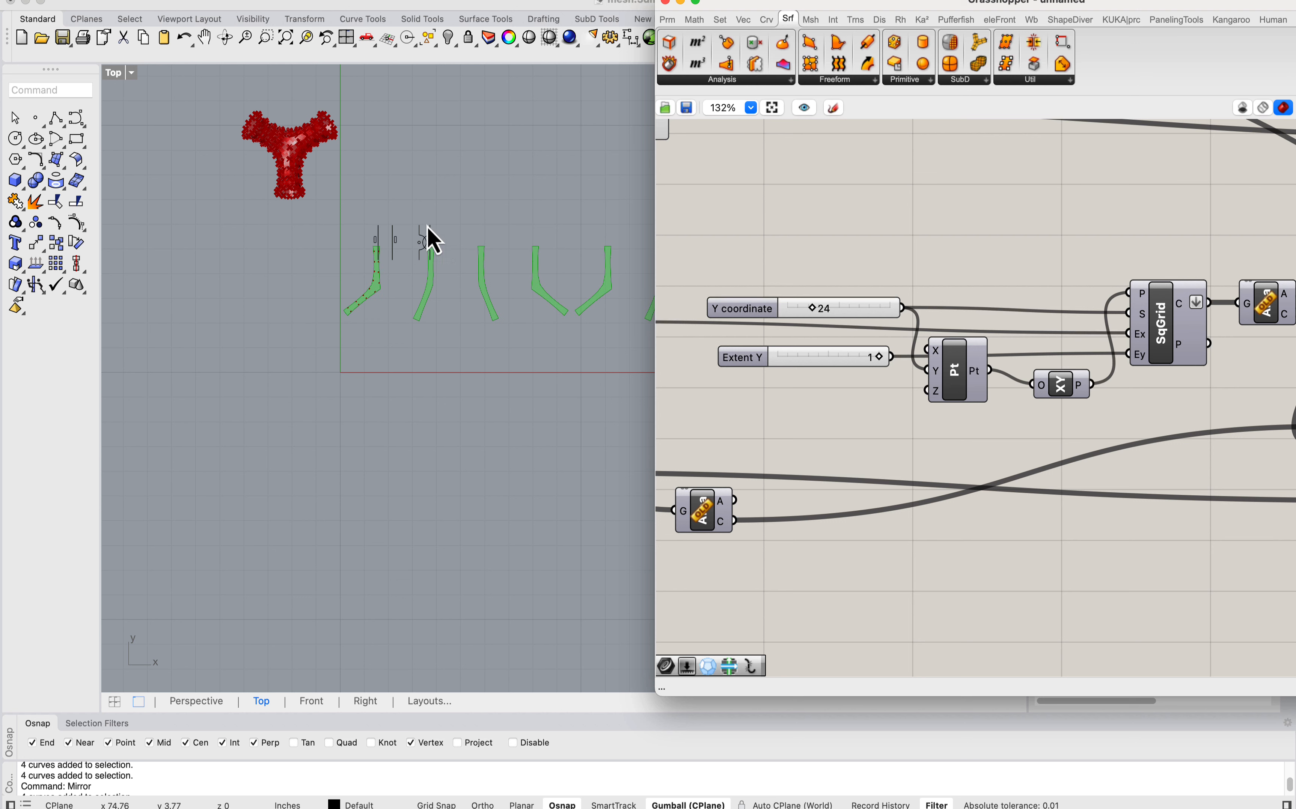
Step: Move the connection detail sketch curves up, clear of the row of unrolled strips
drag(357, 194, 450, 290)
drag(401, 200, 402, 129)
click(434, 198)
Step: Examine the spacing of the row of unrolled strips and compare the first slotted strip with its neighbours
right_drag(498, 311, 289, 298)
scroll(365, 293, up, 7)
right_drag(575, 332, 378, 294)
scroll(392, 294, down, 11)
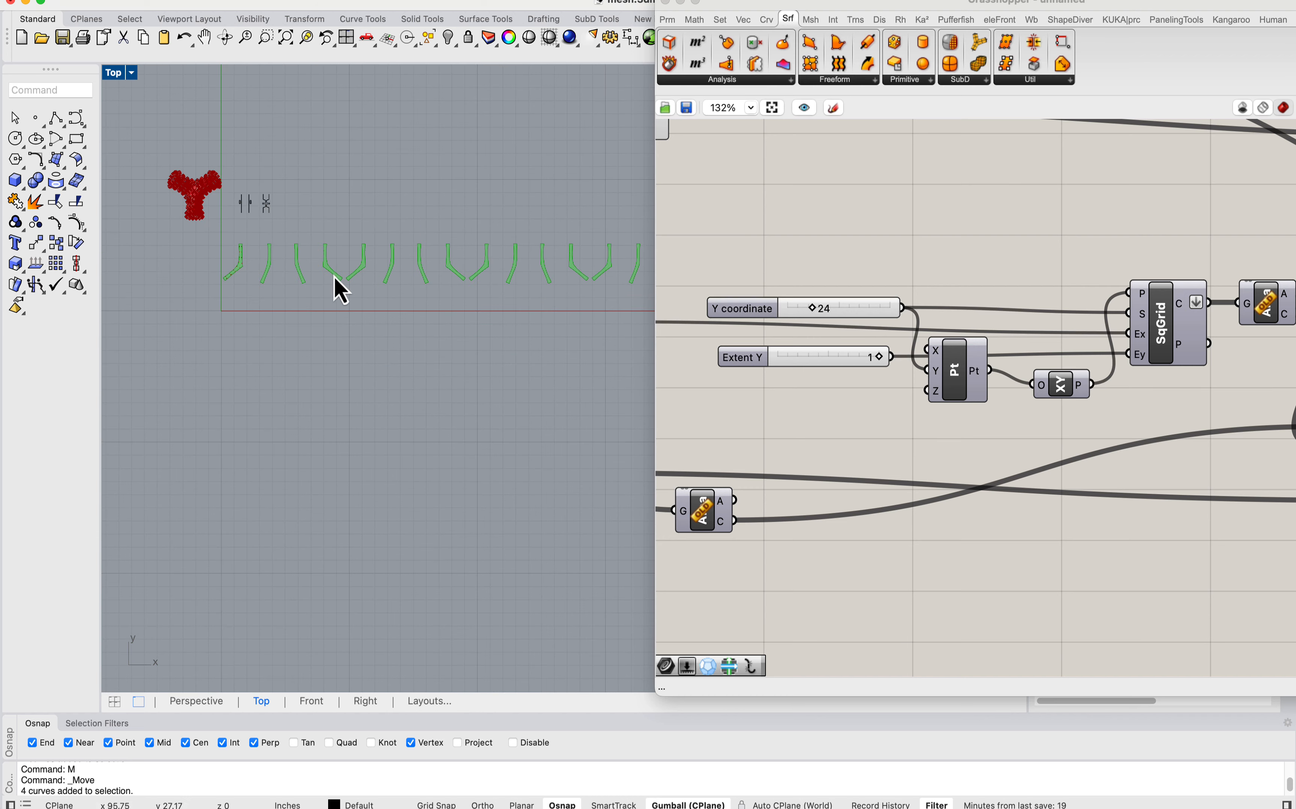
right_drag(281, 264, 423, 313)
scroll(369, 302, down, 8)
scroll(375, 290, up, 15)
scroll(402, 310, up, 8)
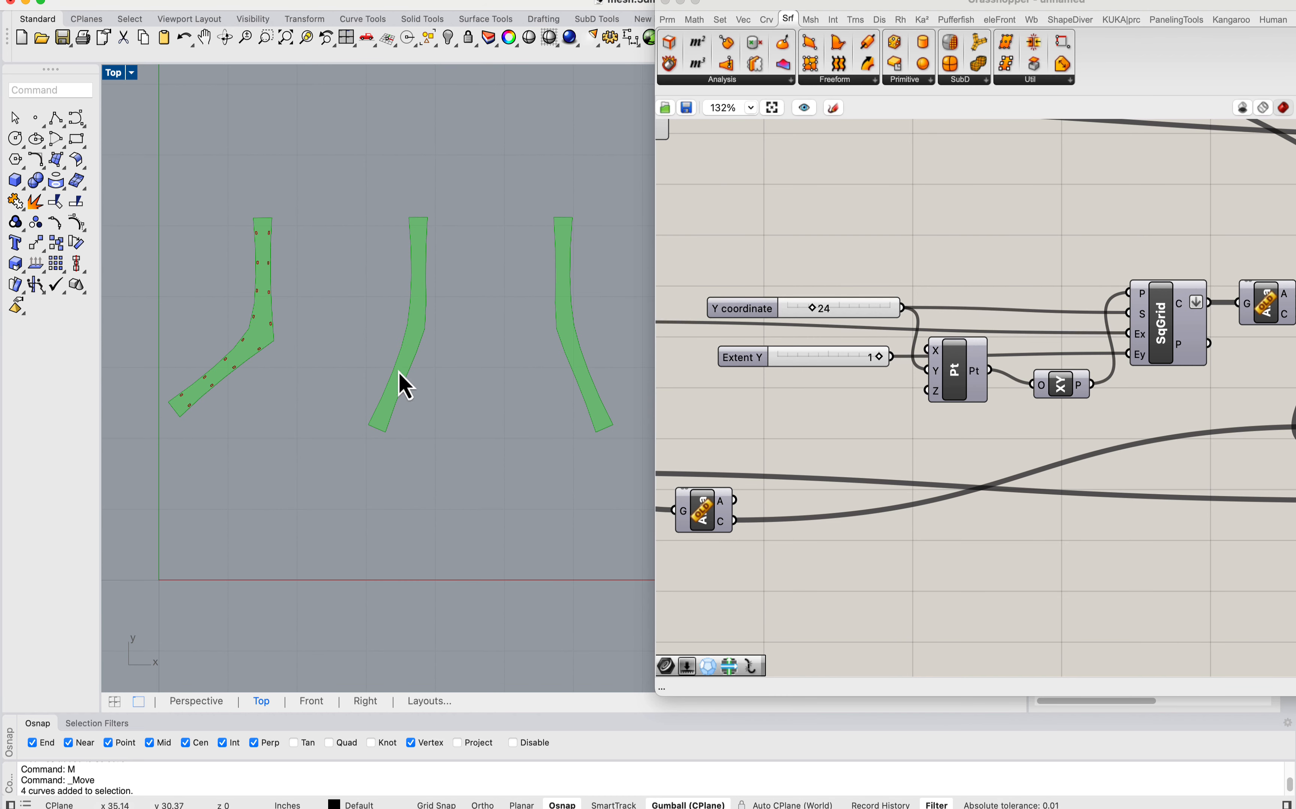
scroll(277, 311, down, 10)
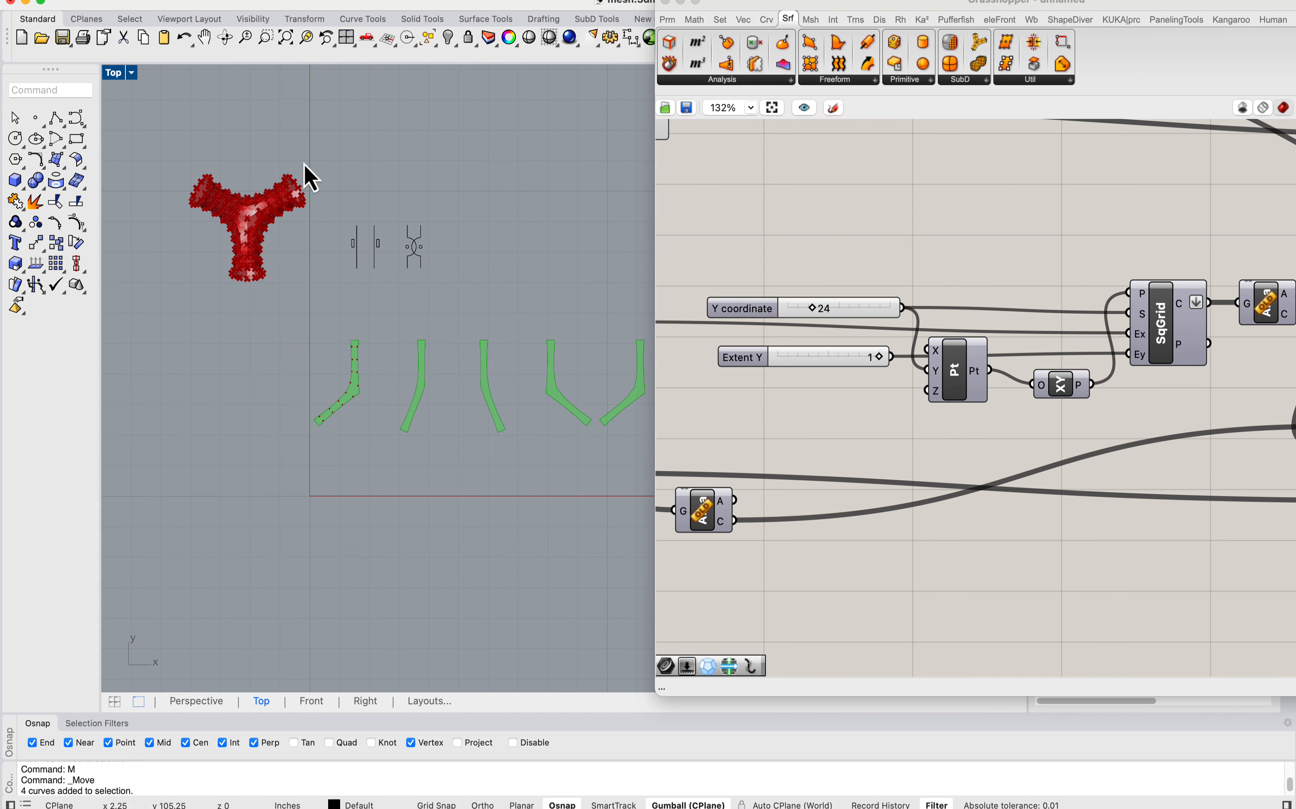
right_drag(470, 434, 414, 408)
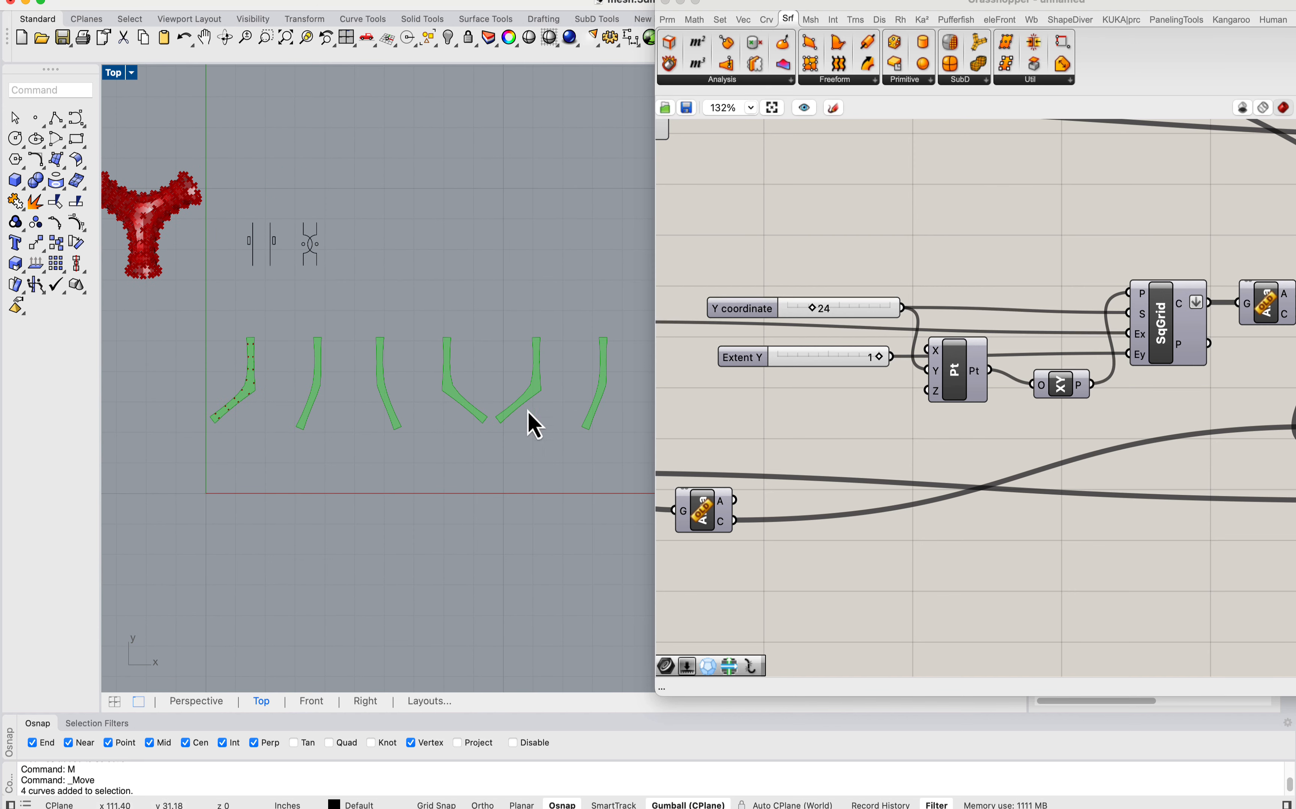
right_drag(319, 366, 322, 373)
right_drag(495, 371, 409, 364)
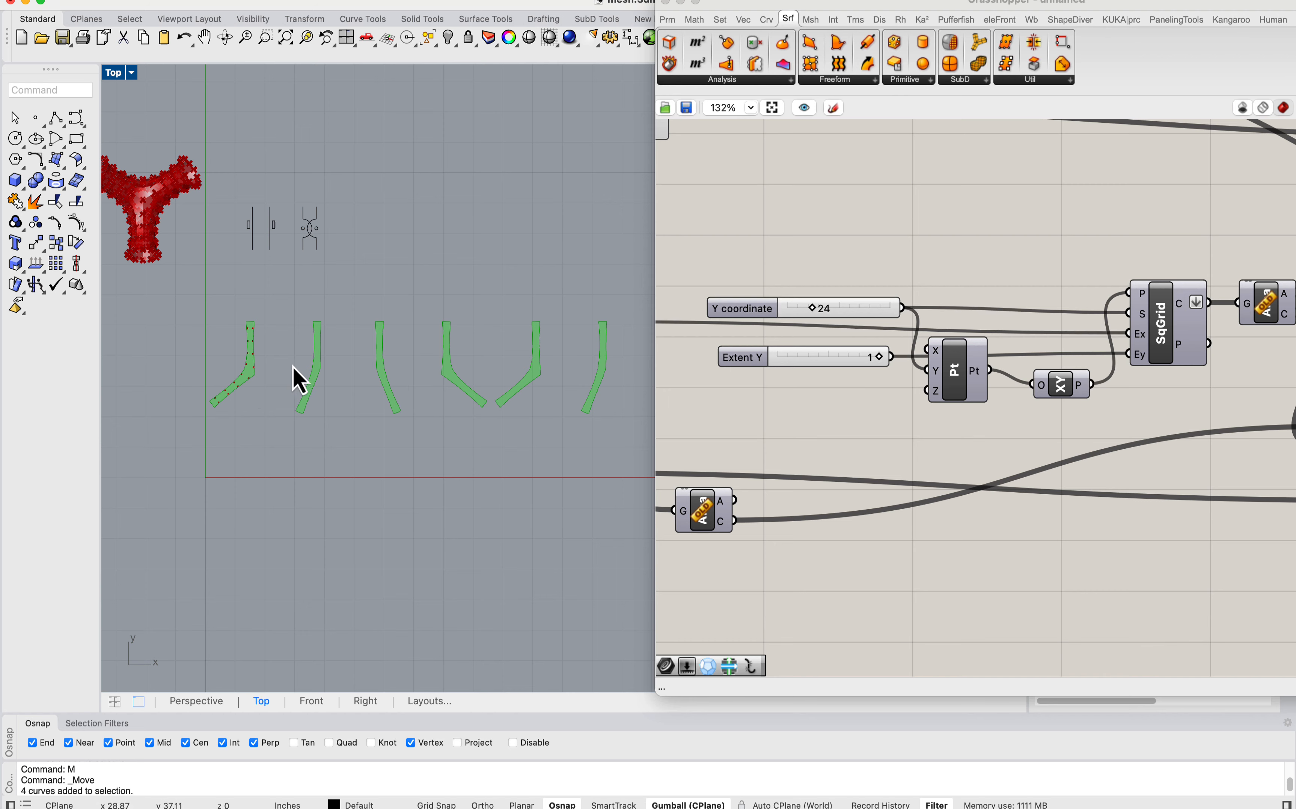
scroll(268, 358, up, 5)
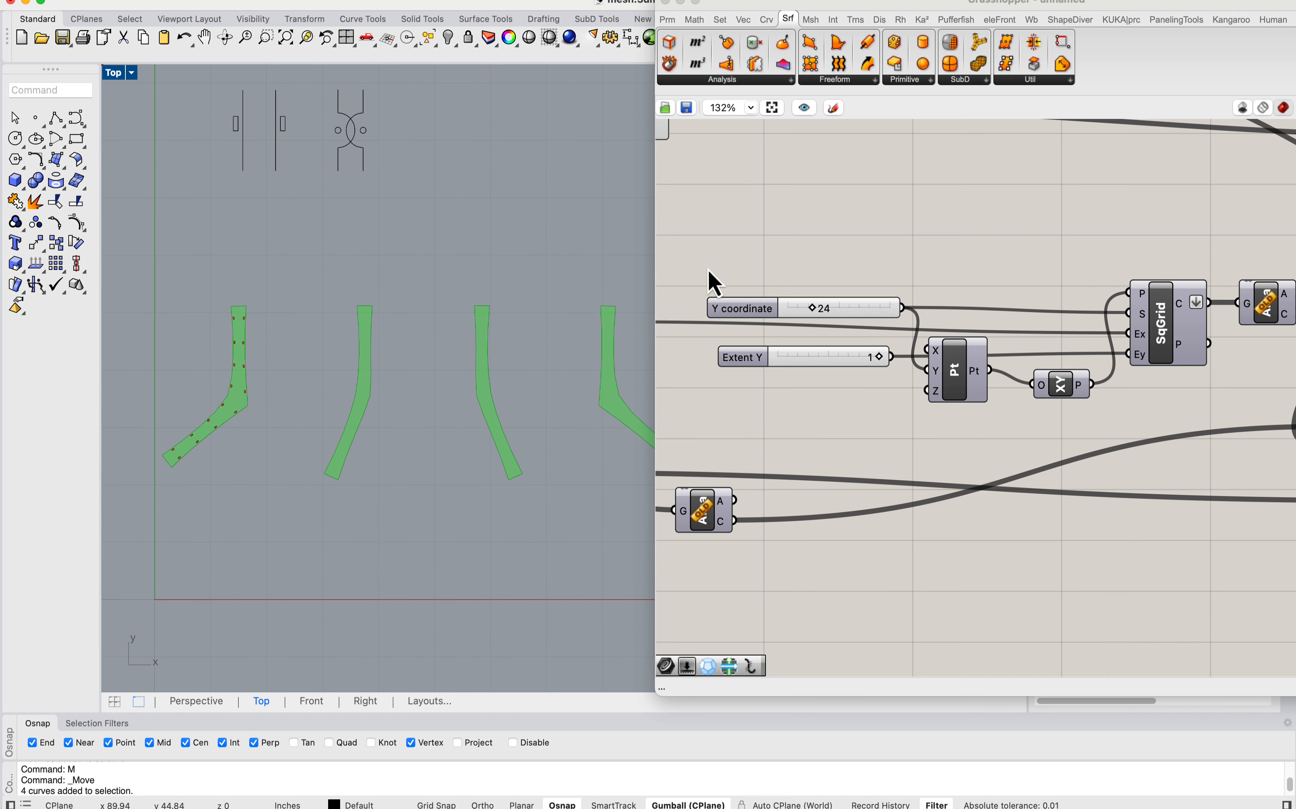
Step: Inspect the list of surfaces held by the Surface parameter that feeds List Item
right_drag(919, 252, 819, 243)
scroll(820, 243, down, 5)
right_drag(1023, 309, 769, 257)
click(891, 443)
right_drag(976, 365, 809, 298)
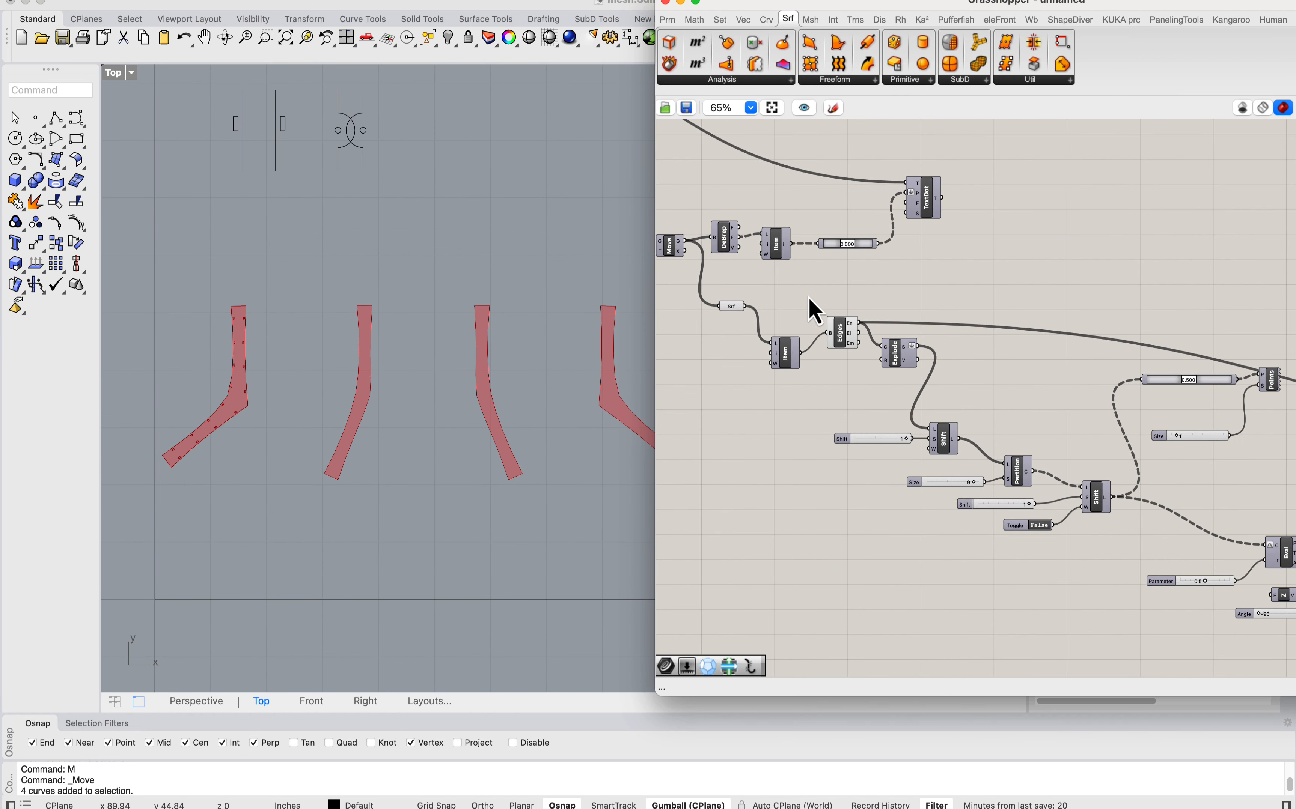
scroll(754, 309, up, 3)
click(727, 305)
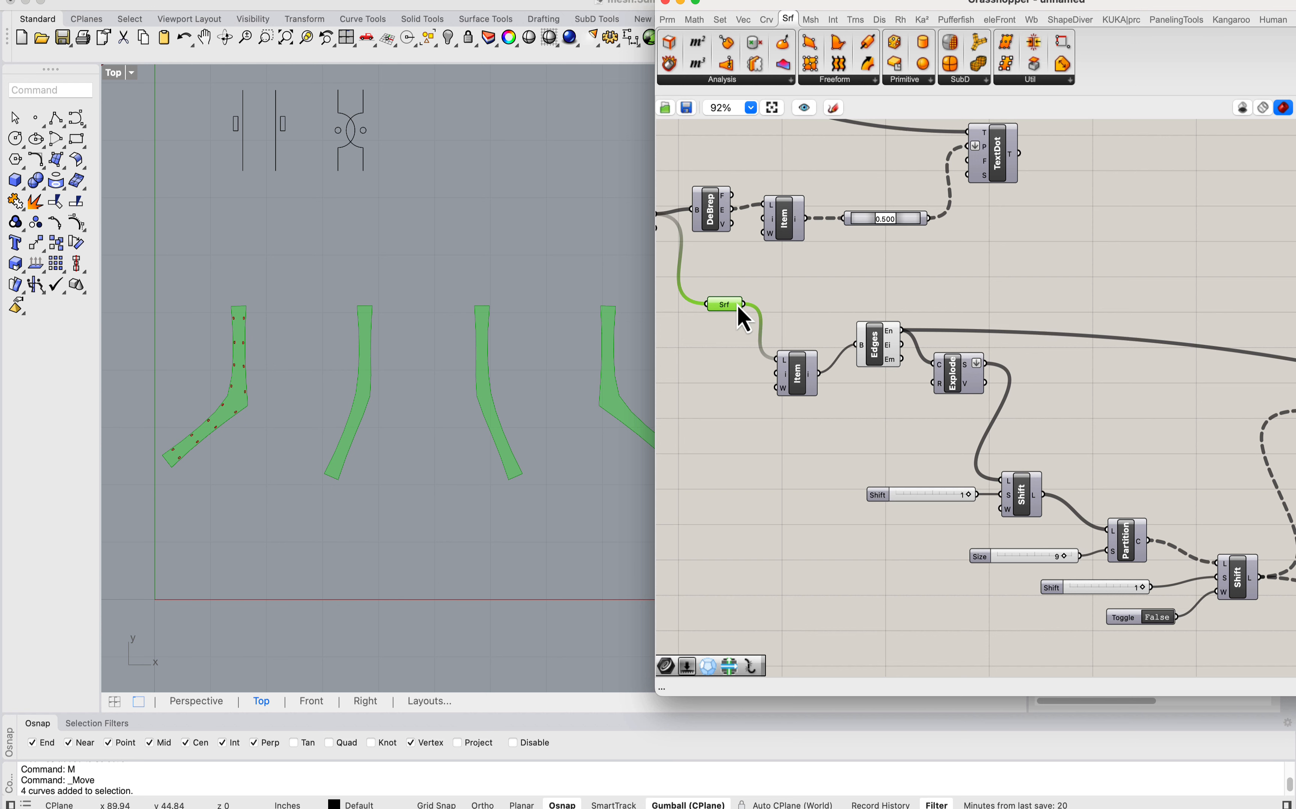
mouse_move(741, 318)
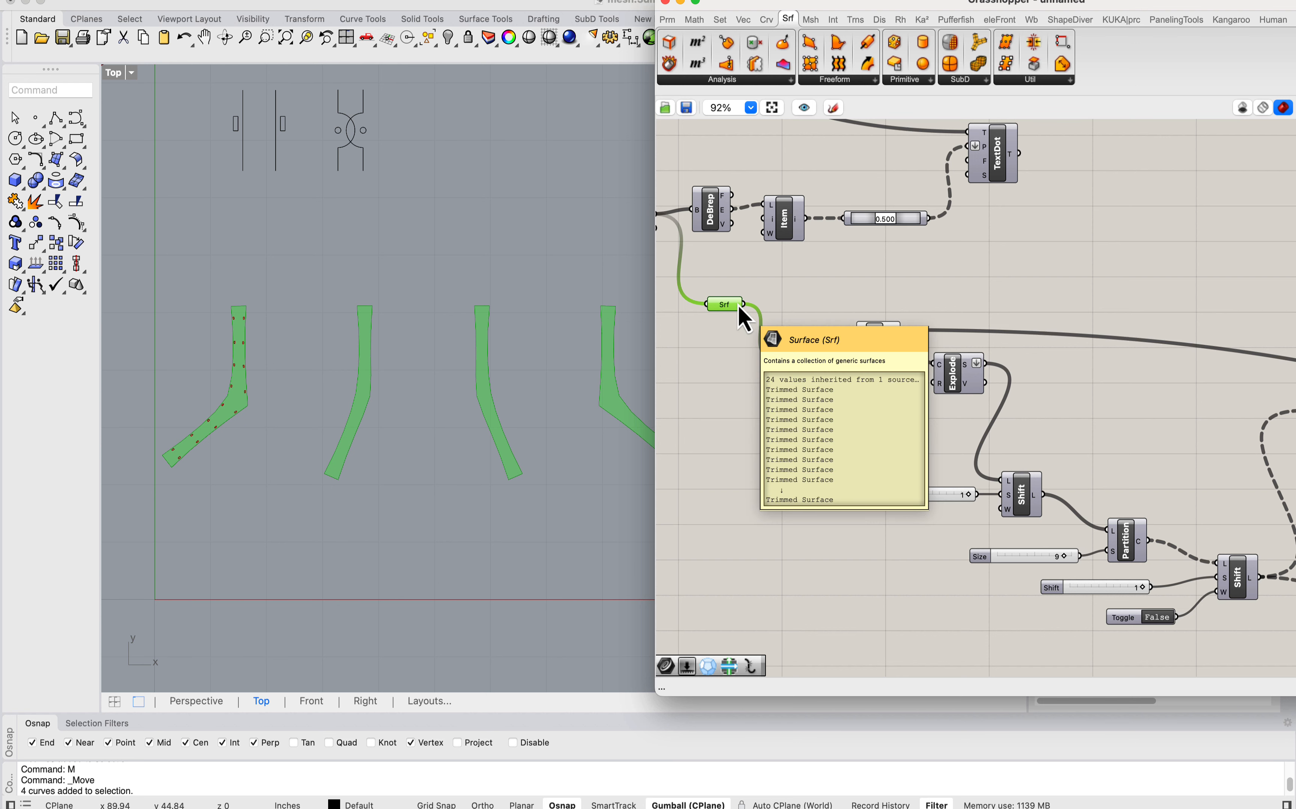
Step: Wire the Surface parameter directly into Brep Edges in place of List Item, and inspect Explode's segments output
right_drag(880, 373, 836, 347)
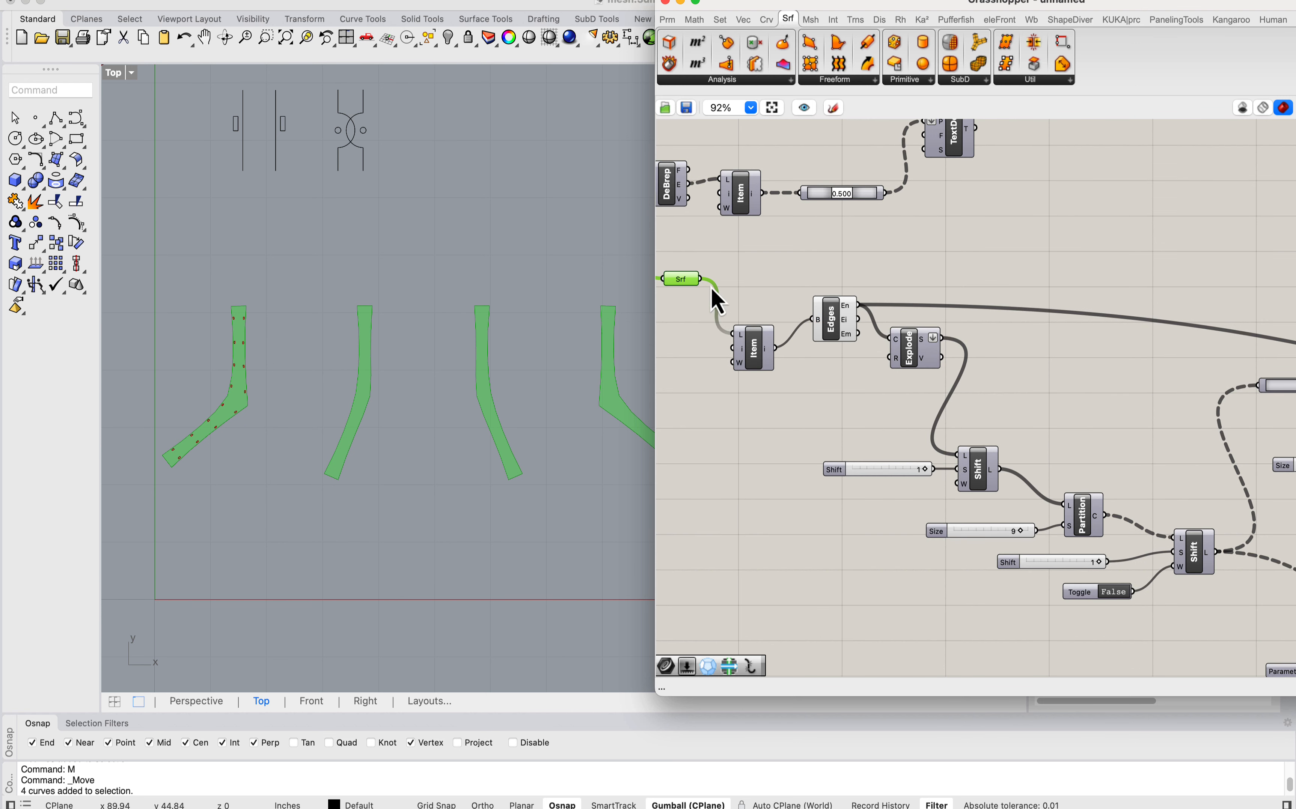
drag(702, 281, 812, 323)
right_drag(851, 315, 749, 267)
scroll(936, 337, down, 1)
right_drag(838, 305, 764, 282)
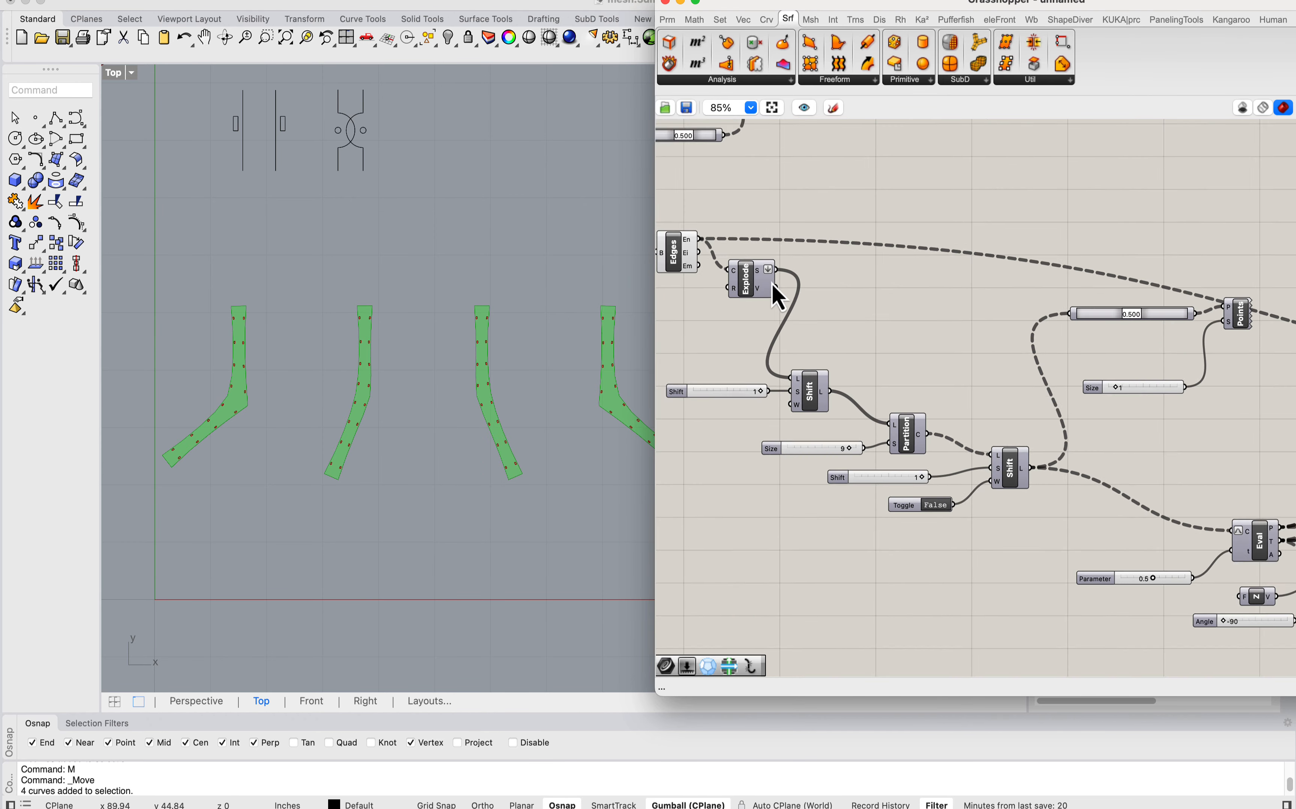
scroll(762, 281, up, 2)
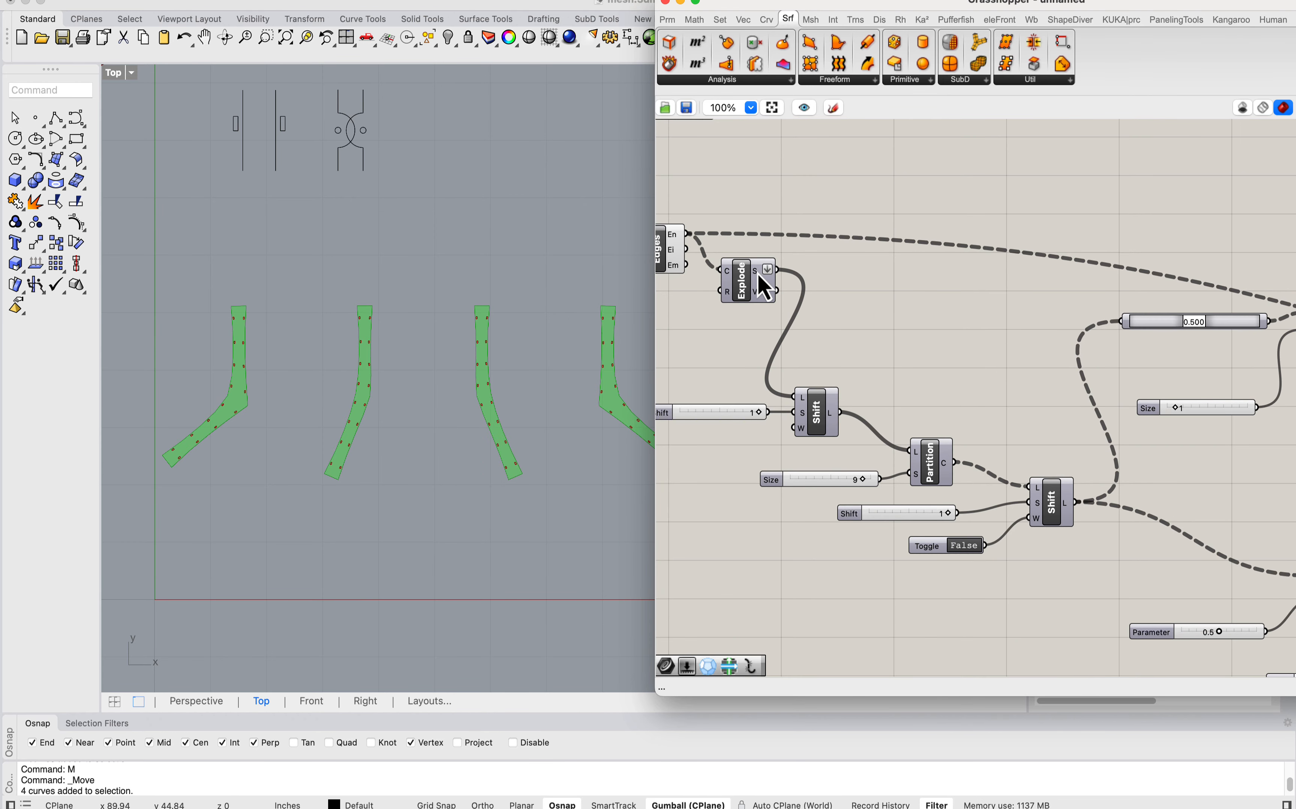
mouse_move(759, 272)
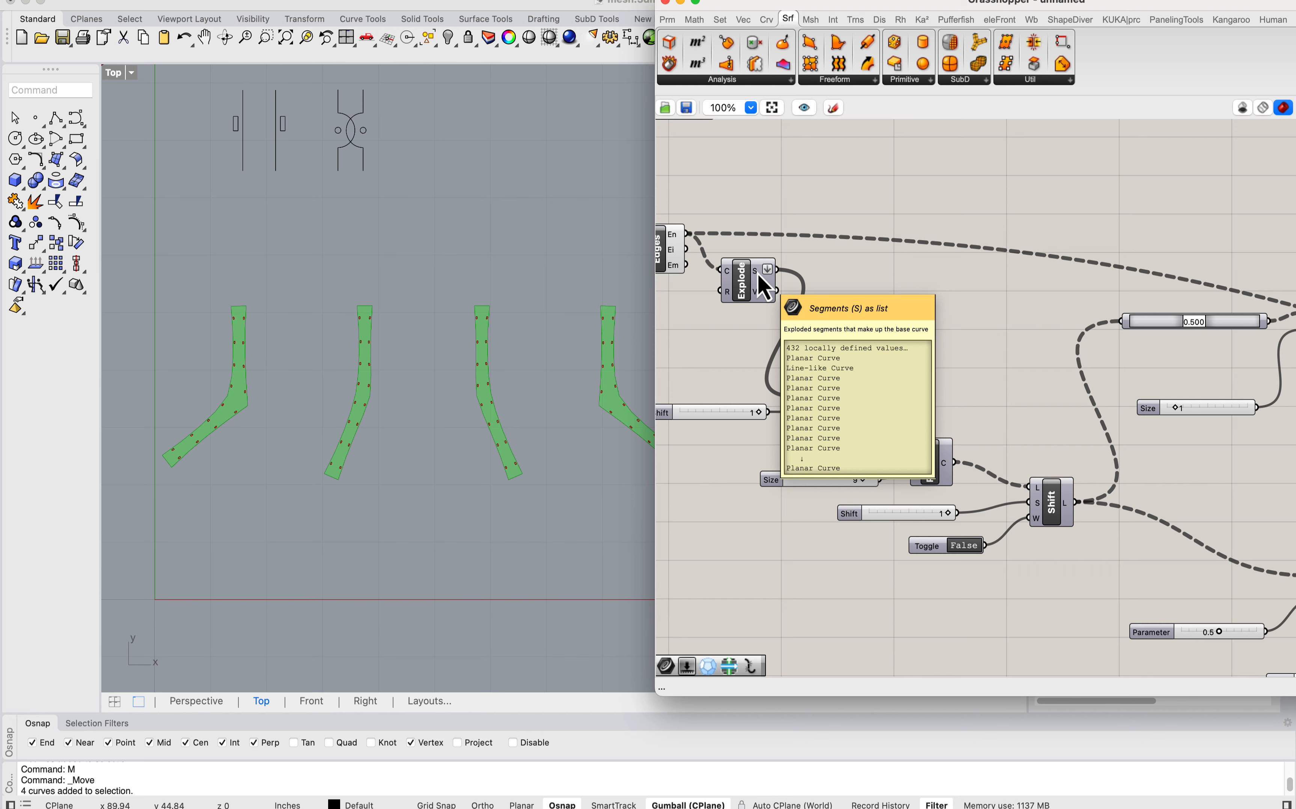
Step: Preview the Point List numbering along the strips to check it, and hide that preview again
scroll(503, 310, down, 6)
right_drag(594, 318, 497, 327)
scroll(498, 329, up, 9)
right_drag(988, 331, 785, 308)
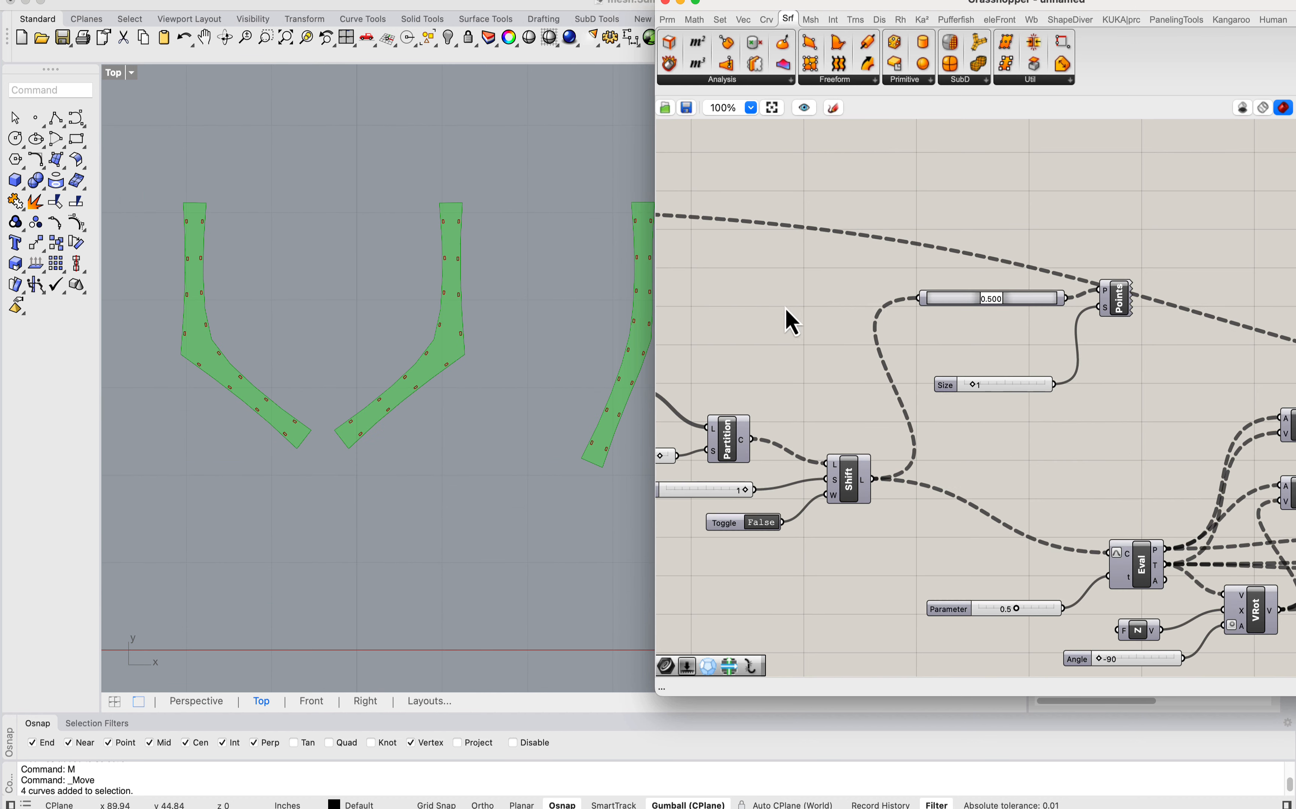
scroll(774, 293, down, 2)
scroll(1002, 291, up, 2)
click(1011, 292)
right_click(1010, 290)
click(1028, 320)
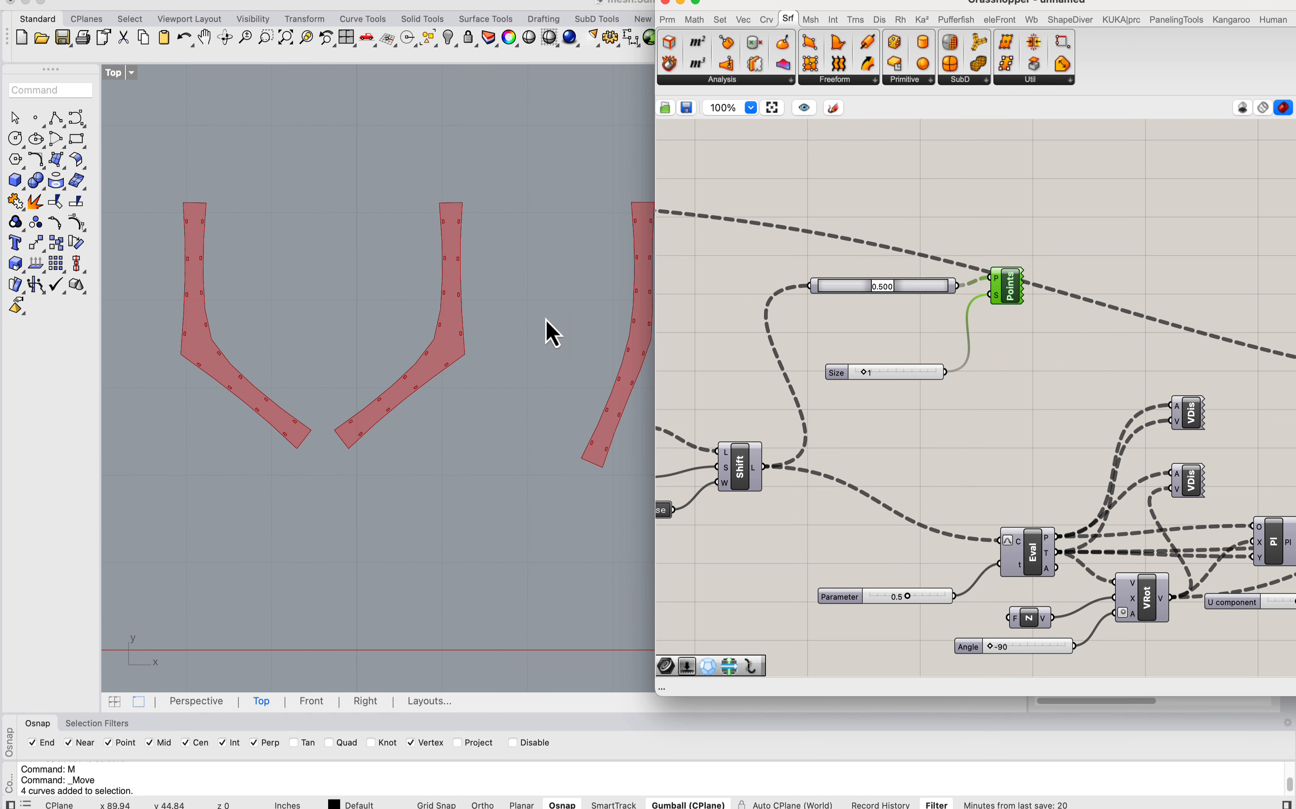
scroll(375, 437, up, 2)
scroll(512, 277, down, 4)
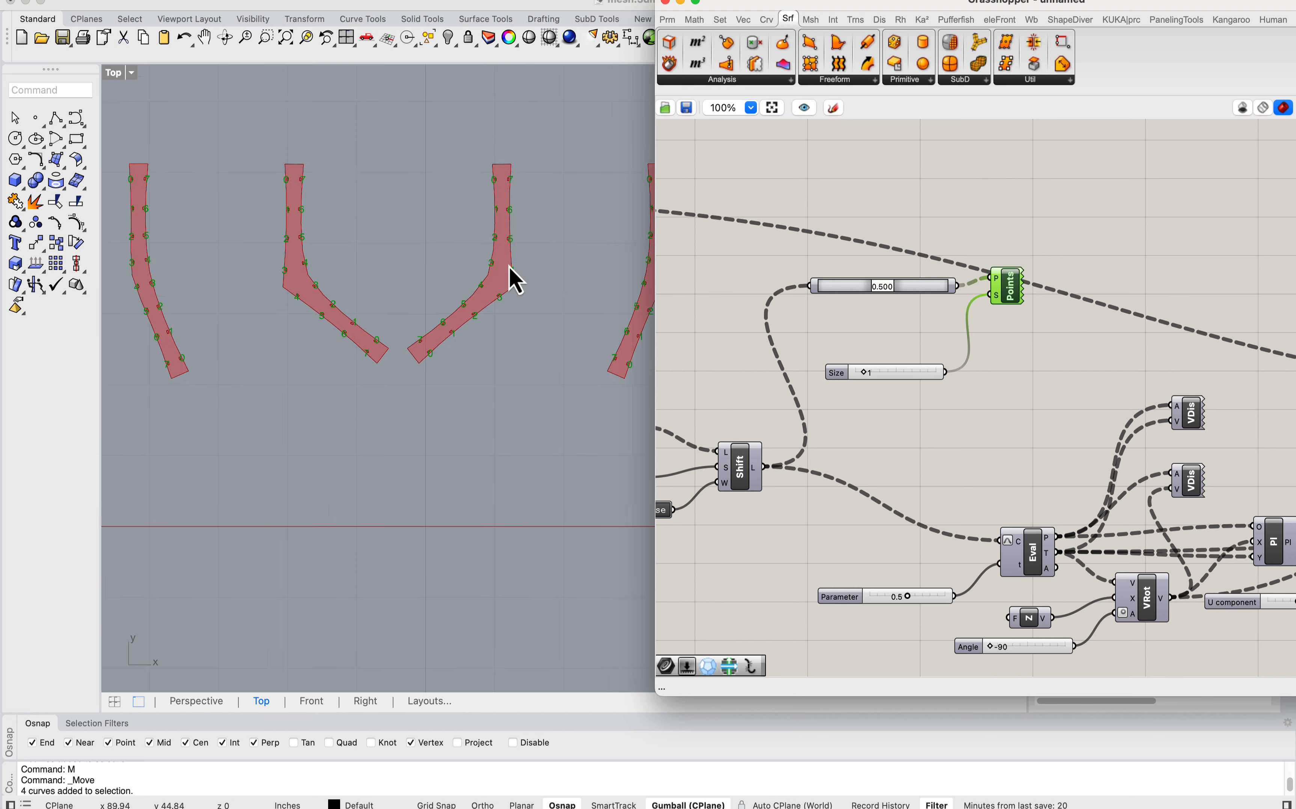
right_click(1006, 293)
click(1027, 322)
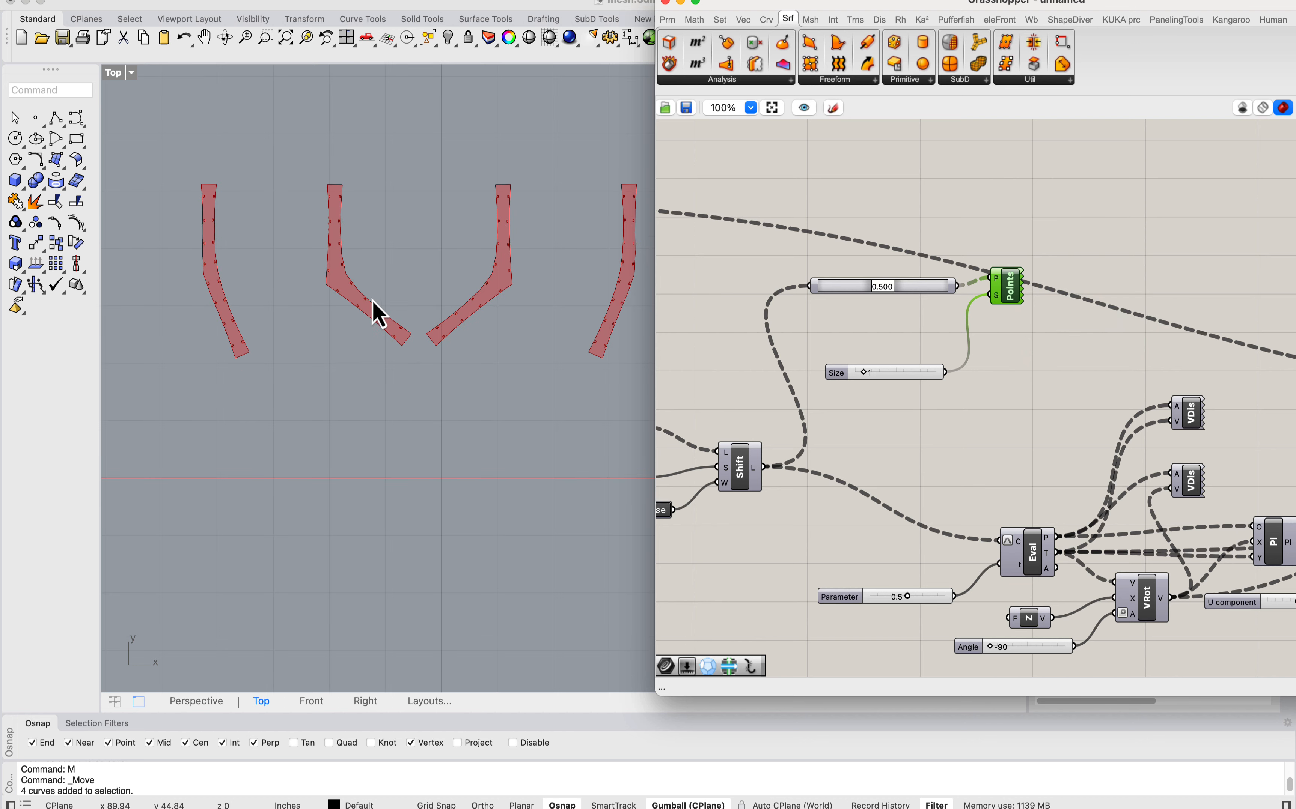
Step: Turn off the preview of the Surface parameter that feeds Brep Edges
scroll(373, 301, down, 7)
right_drag(547, 321, 276, 304)
right_drag(889, 375, 1220, 370)
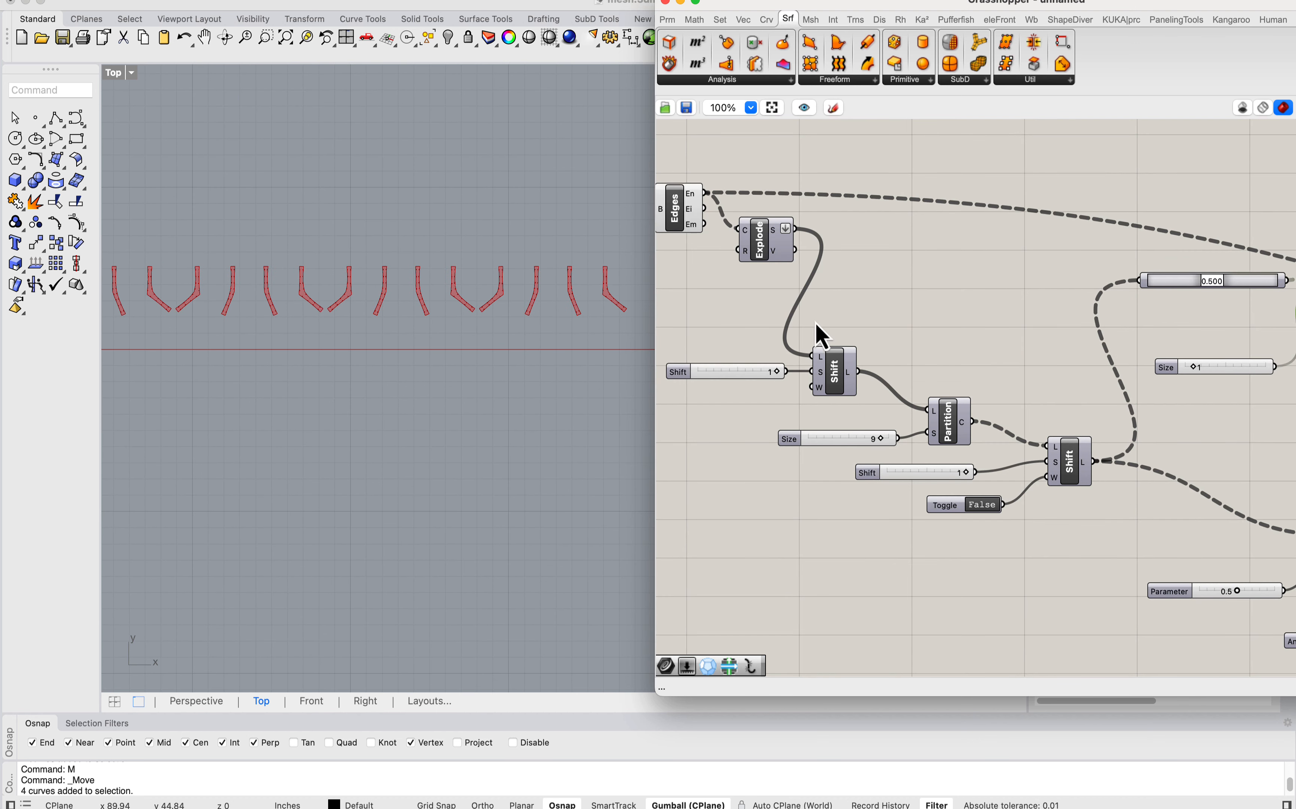
scroll(915, 294, down, 1)
right_drag(815, 260, 1052, 331)
drag(919, 292, 924, 268)
click(776, 243)
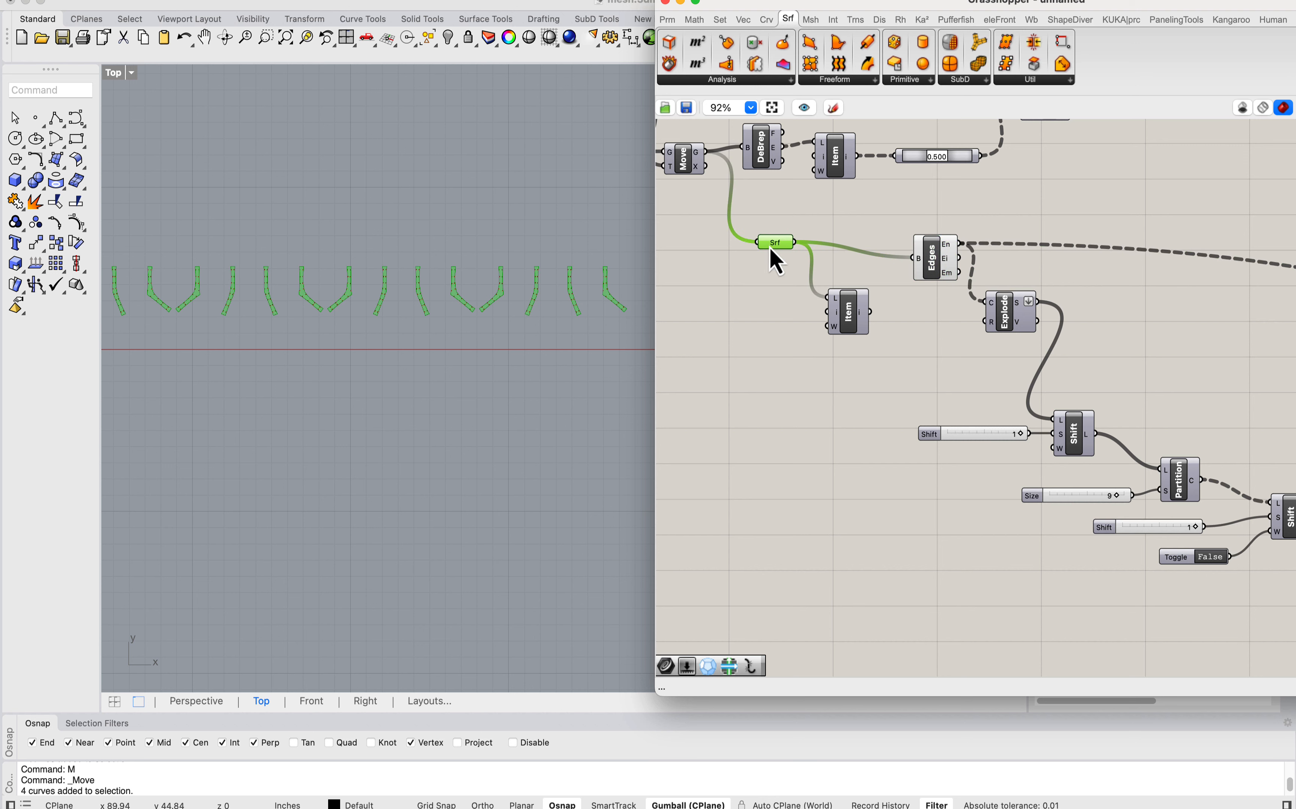
right_click(775, 243)
click(721, 348)
Step: Examine the slots along the row of outlined strips and compare them with the connection detail sketches above
right_drag(450, 302, 427, 338)
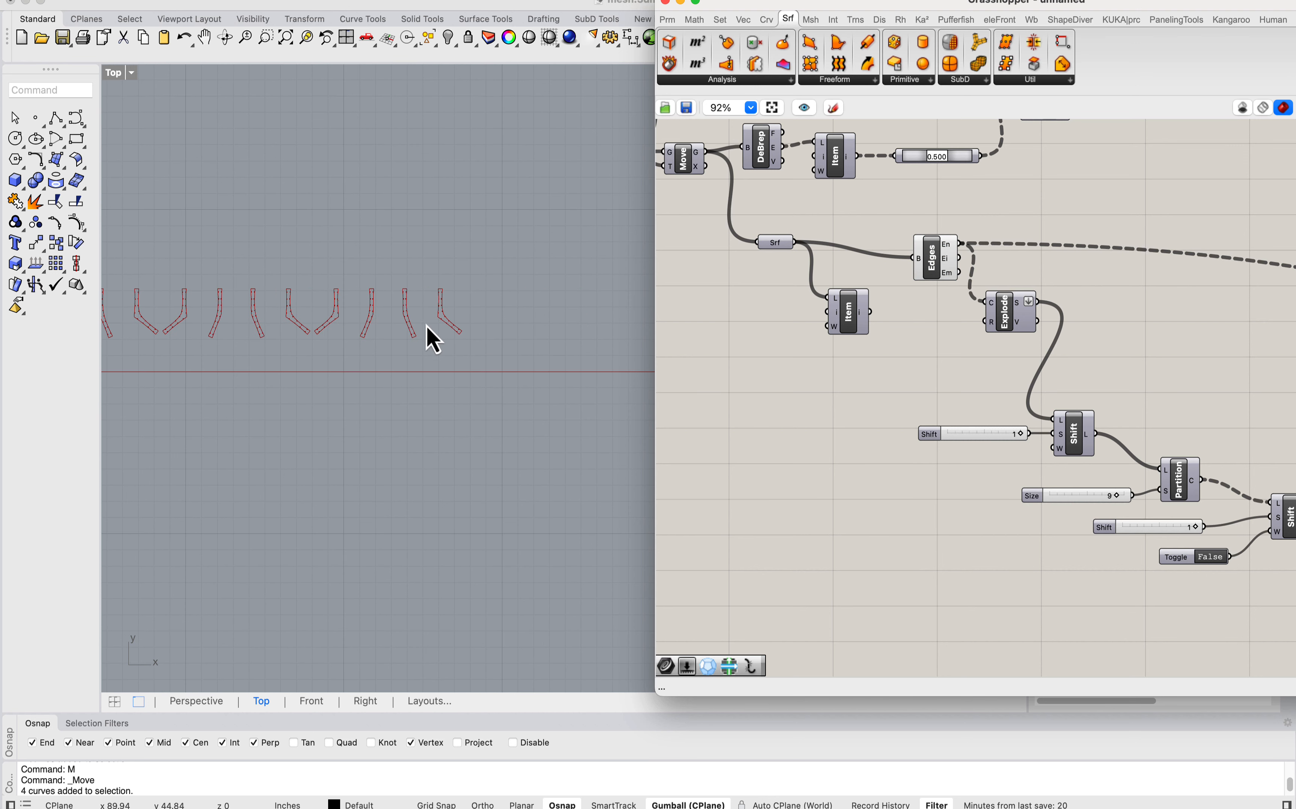
scroll(488, 313, up, 5)
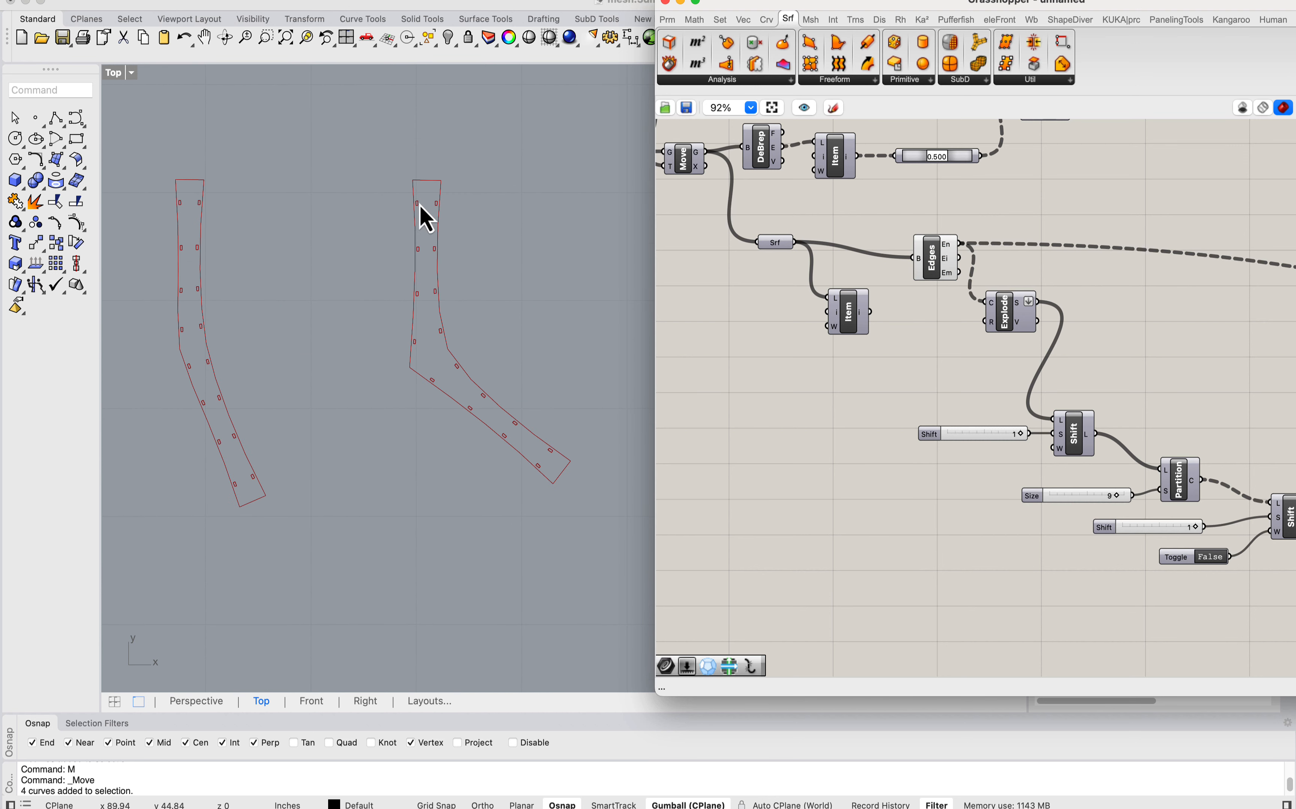
scroll(419, 205, up, 6)
scroll(312, 208, down, 6)
right_drag(314, 215, 414, 240)
scroll(289, 226, up, 2)
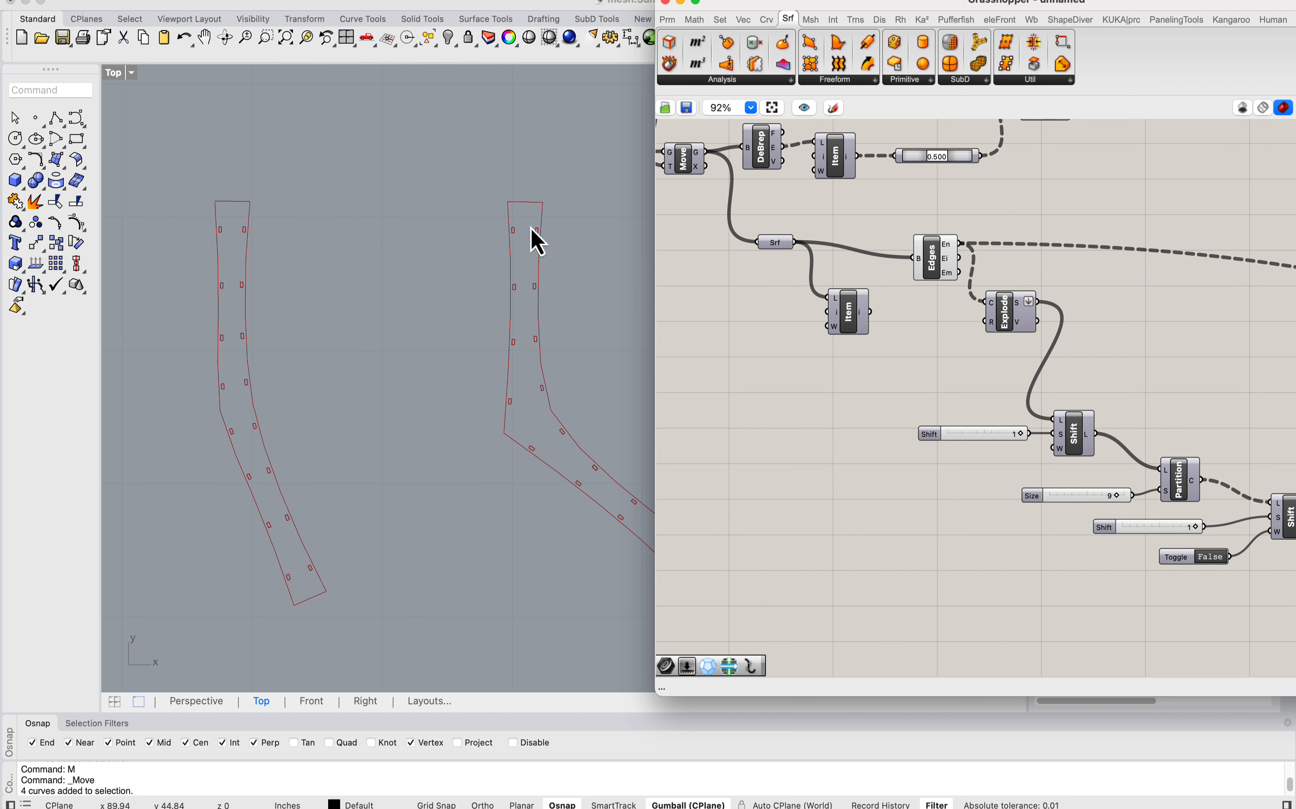
scroll(535, 241, up, 3)
scroll(449, 250, down, 15)
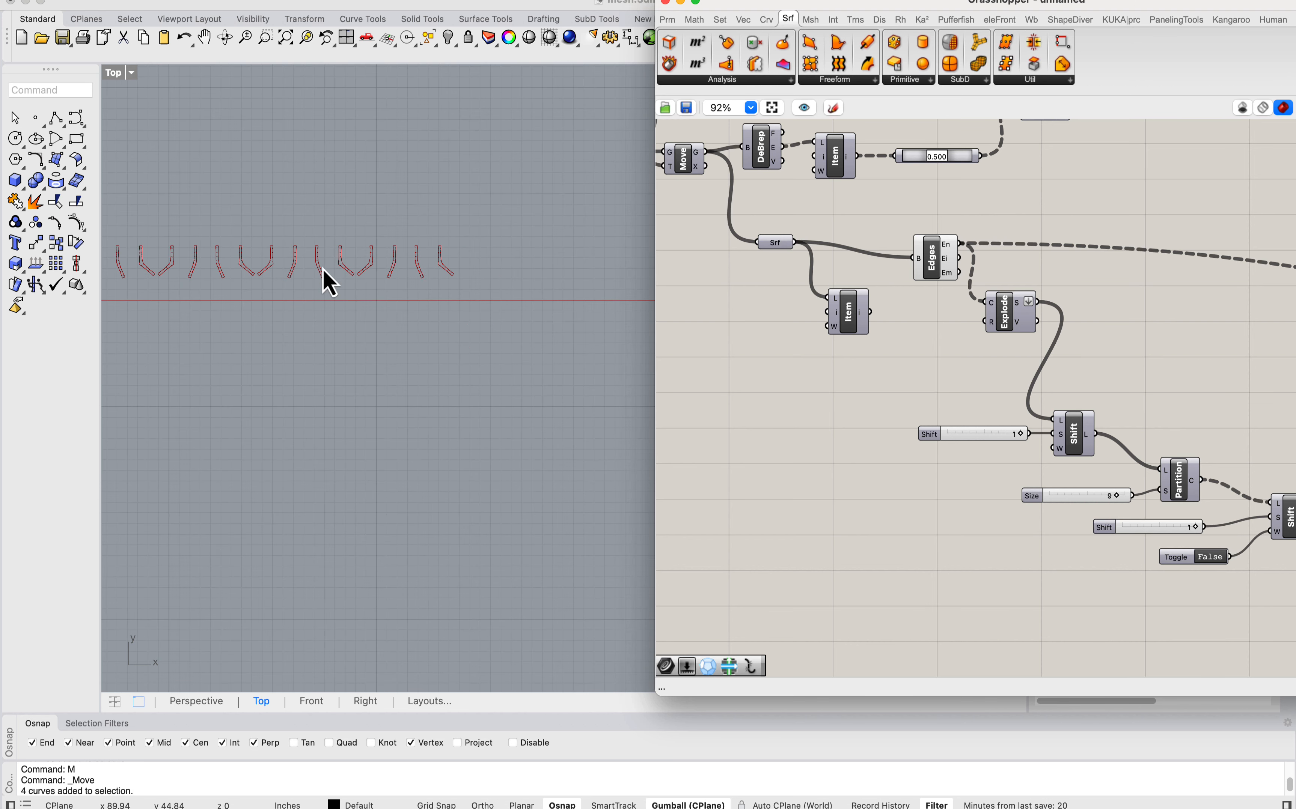
right_drag(324, 270, 572, 284)
scroll(351, 287, up, 5)
right_drag(205, 257, 364, 305)
scroll(348, 286, up, 4)
scroll(488, 320, up, 4)
scroll(850, 359, down, 3)
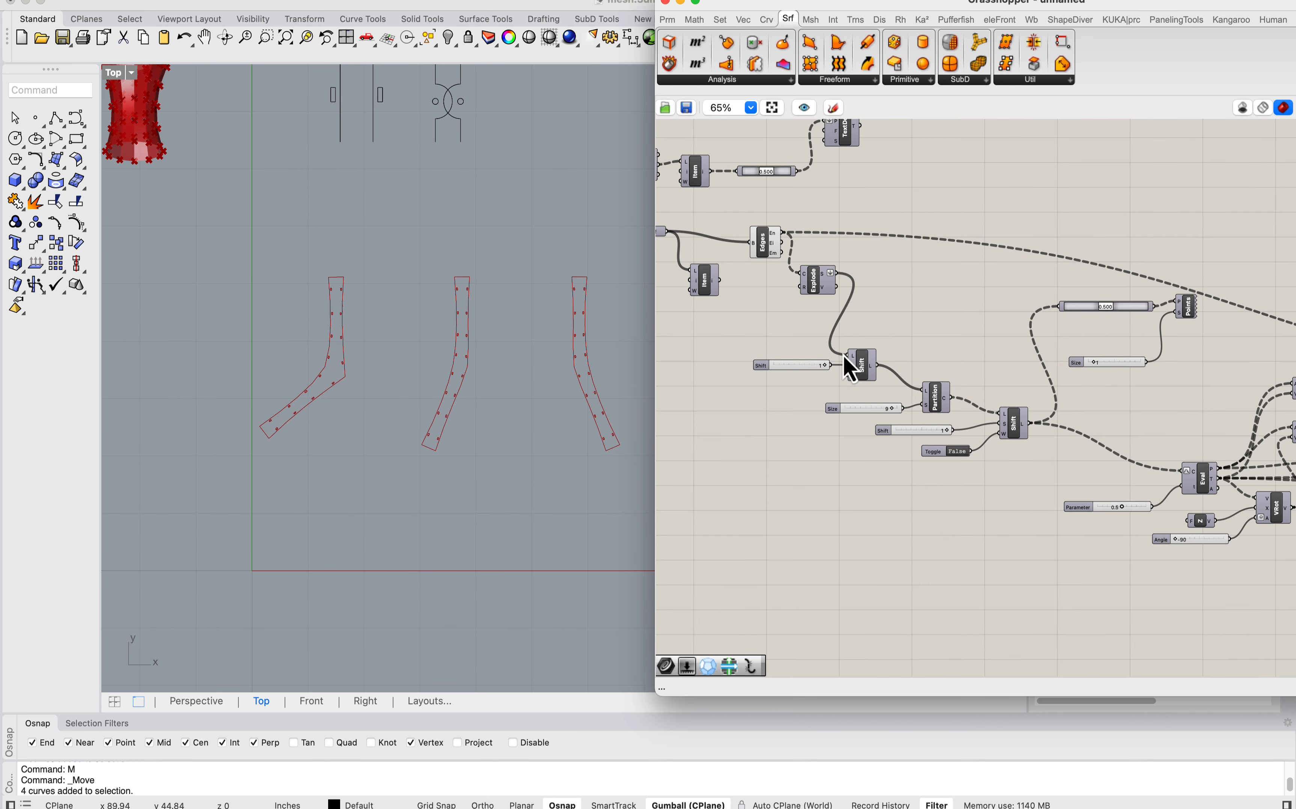
right_drag(385, 122, 409, 217)
scroll(506, 182, up, 7)
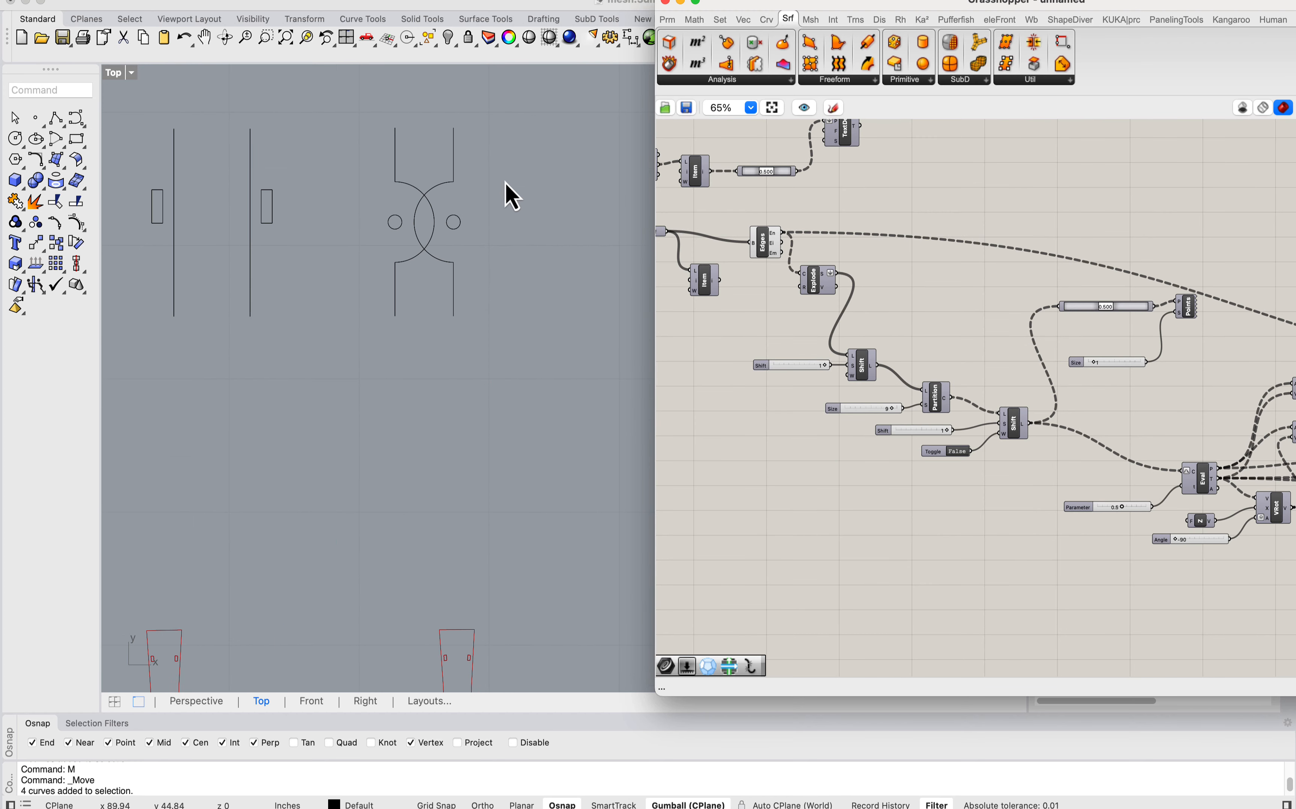
Step: Move the Surface parameter beside Brep Edges, delete the unused List Item, and align Brep Edges with the parameter
scroll(824, 235, down, 3)
right_drag(871, 233, 813, 249)
scroll(813, 249, up, 4)
drag(842, 233, 808, 275)
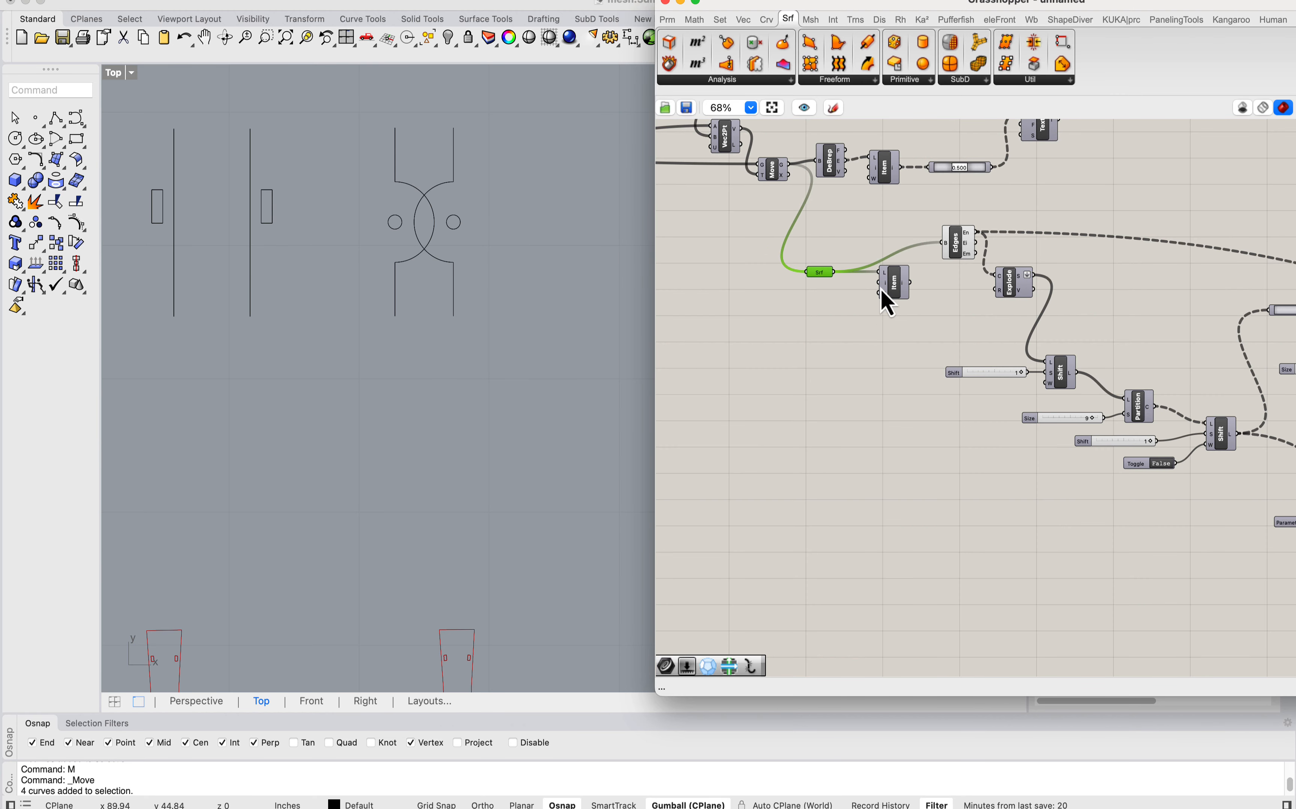
key(Delete)
scroll(842, 271, down, 2)
right_drag(944, 307, 840, 309)
scroll(848, 299, up, 3)
drag(923, 241, 844, 276)
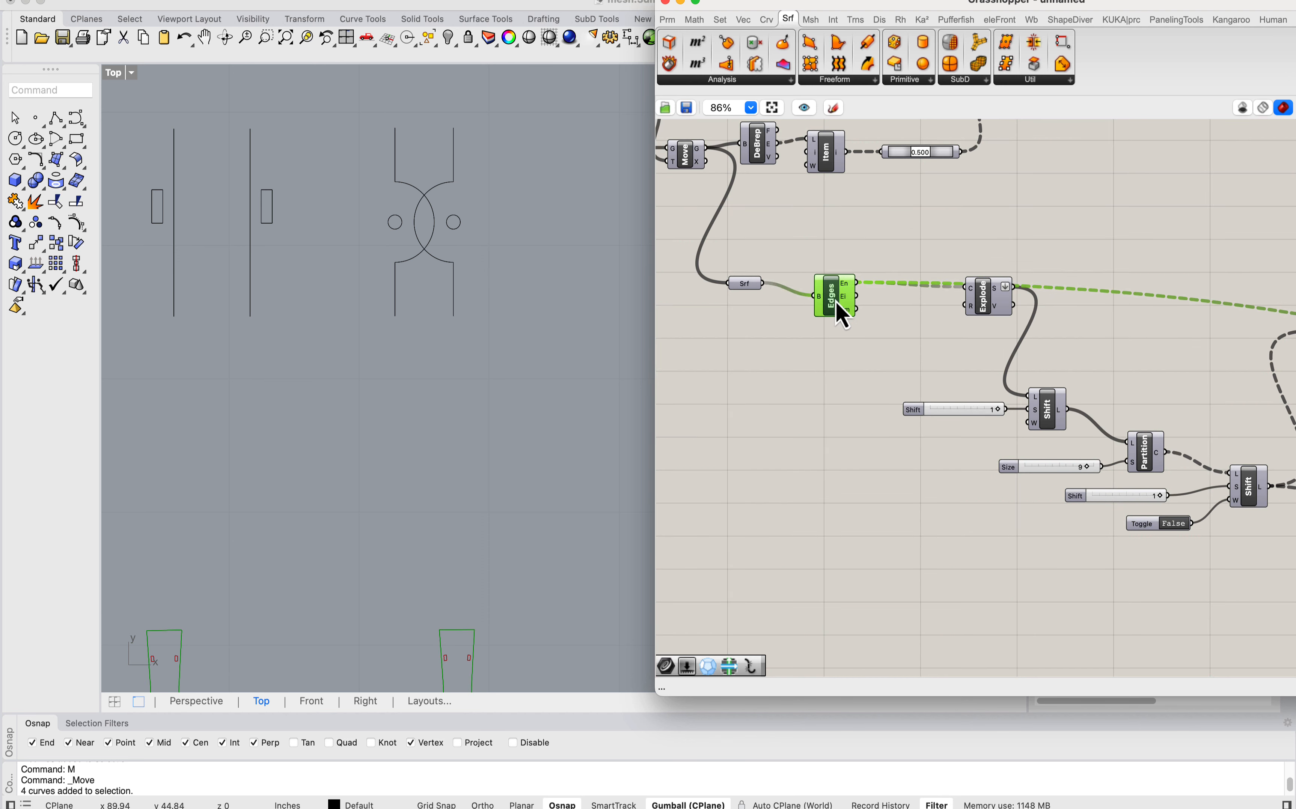
Step: Place a copy of Brep Edges, still fed by the Surface parameter, below the definition and hide the original's preview
scroll(856, 348, down, 8)
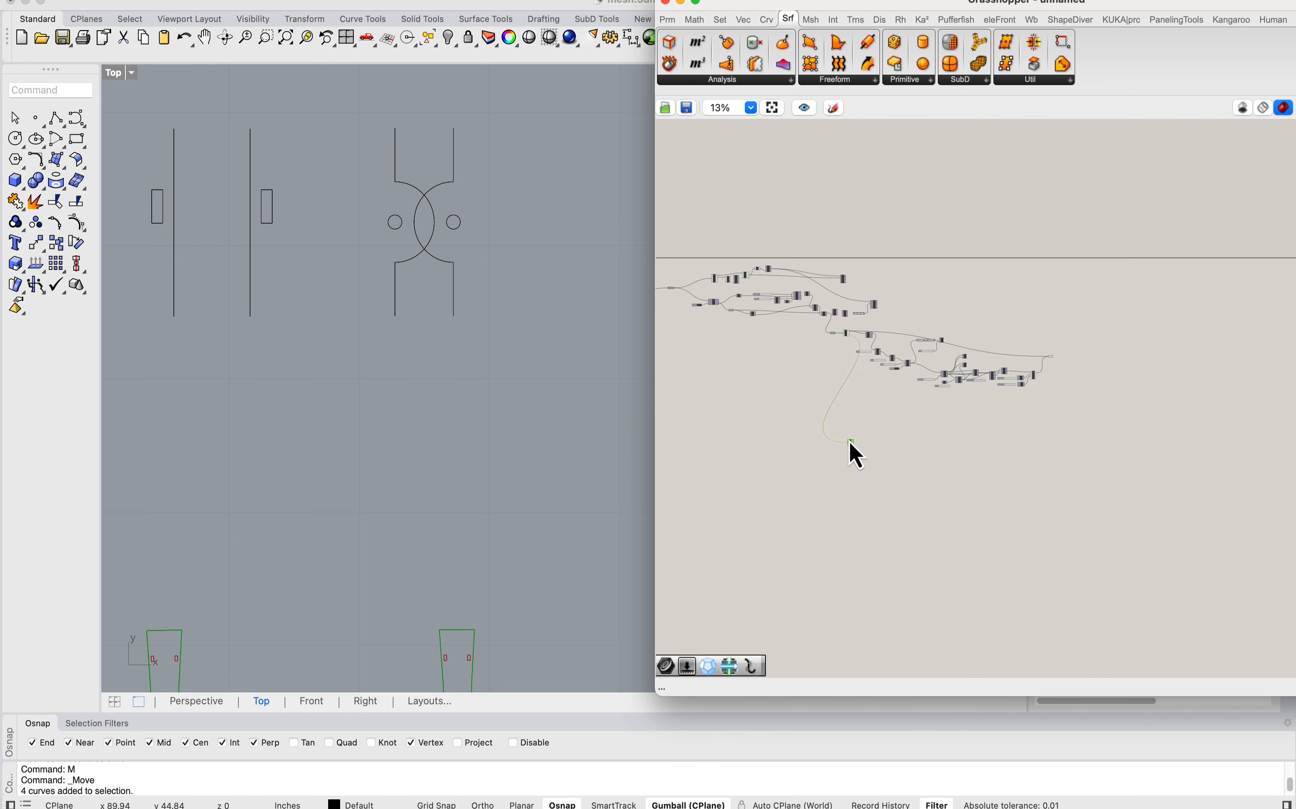
scroll(850, 342, up, 9)
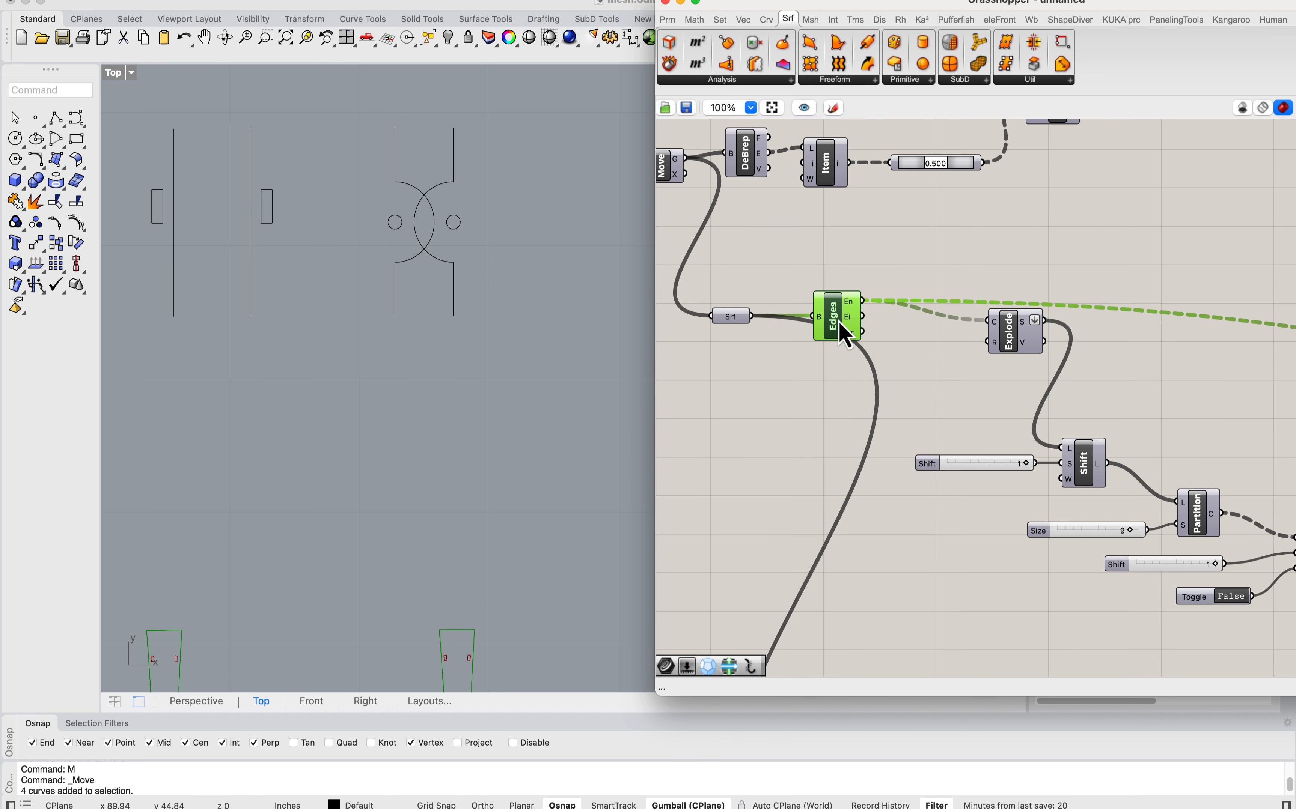
right_click(839, 322)
click(870, 347)
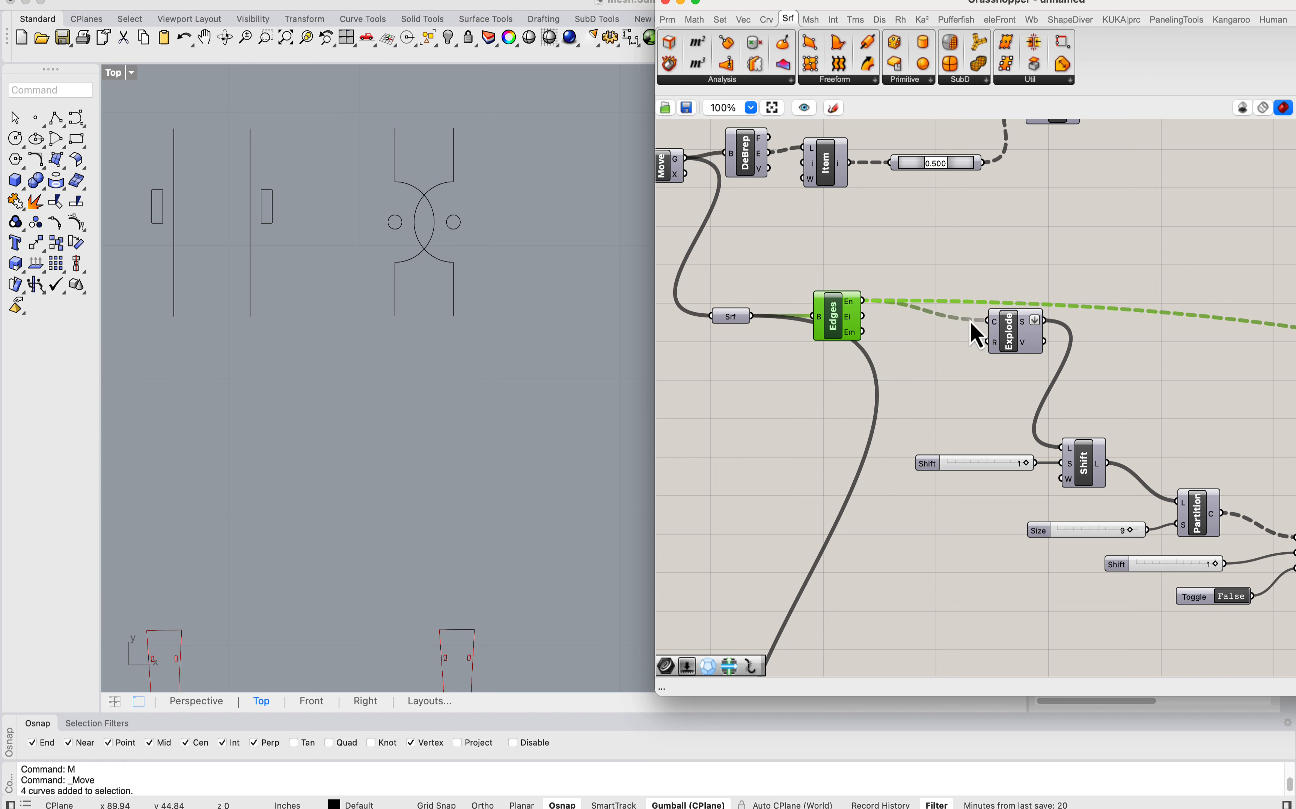
Step: Disable the Explode component fed by the original Brep Edges, and check the remaining strip outlines
right_click(1000, 328)
click(1040, 373)
scroll(562, 281, down, 12)
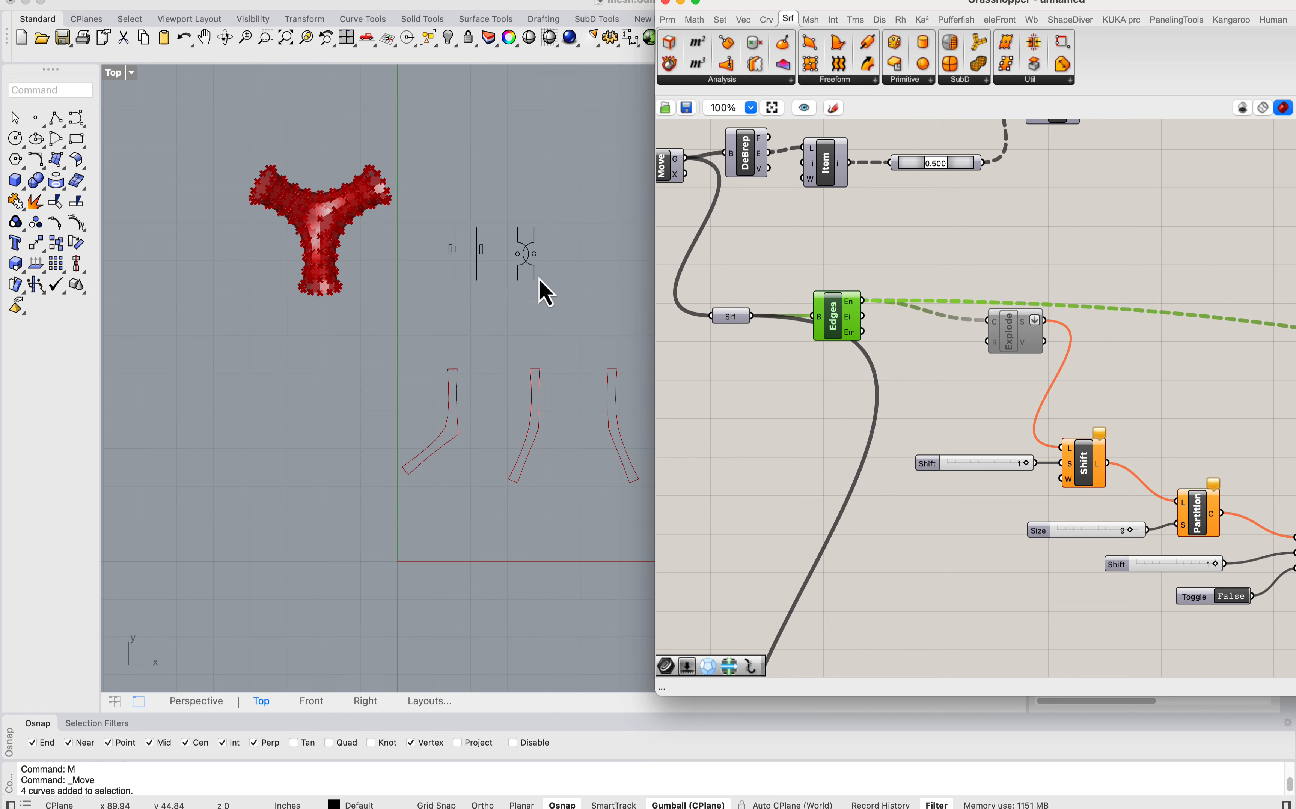
scroll(470, 380, up, 8)
Step: Add a List Item component beside the copied Brep Edges
right_drag(915, 663, 873, 434)
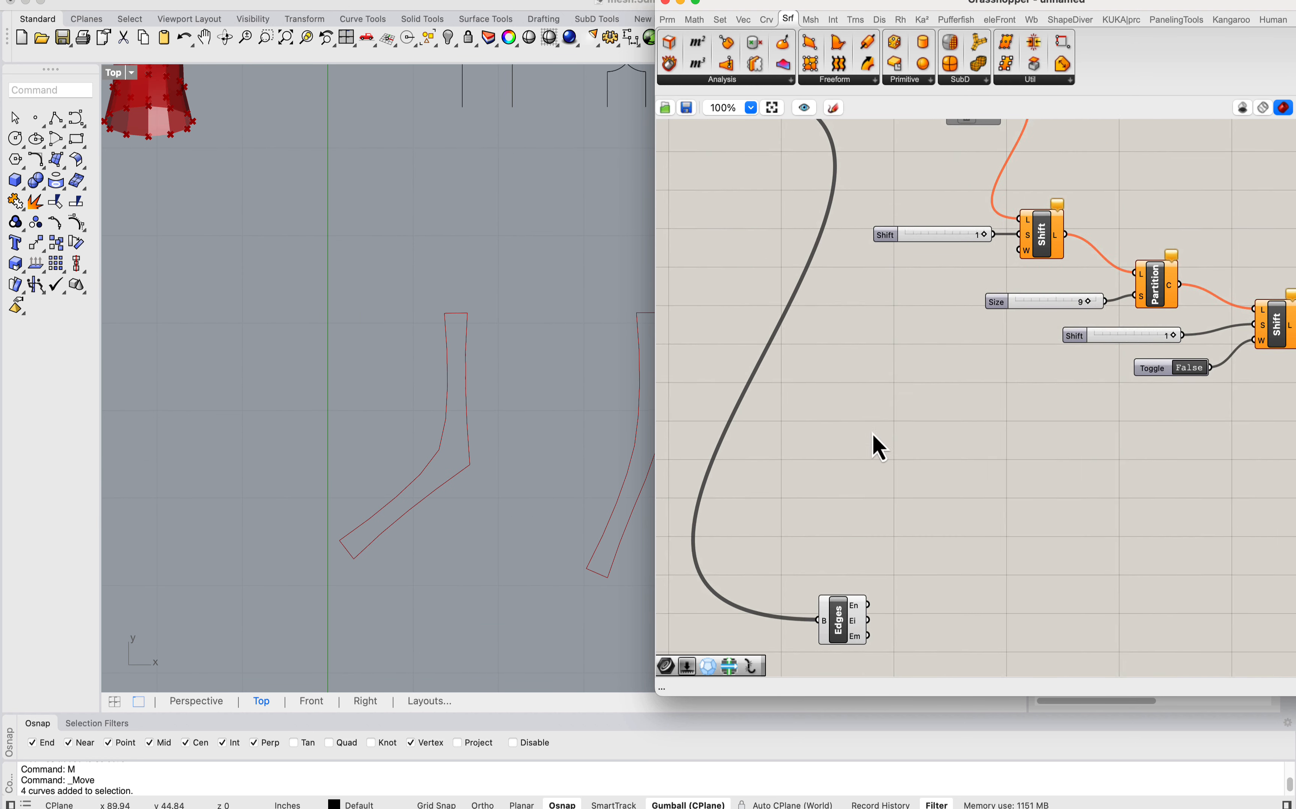
double_click(957, 476)
text(list item)
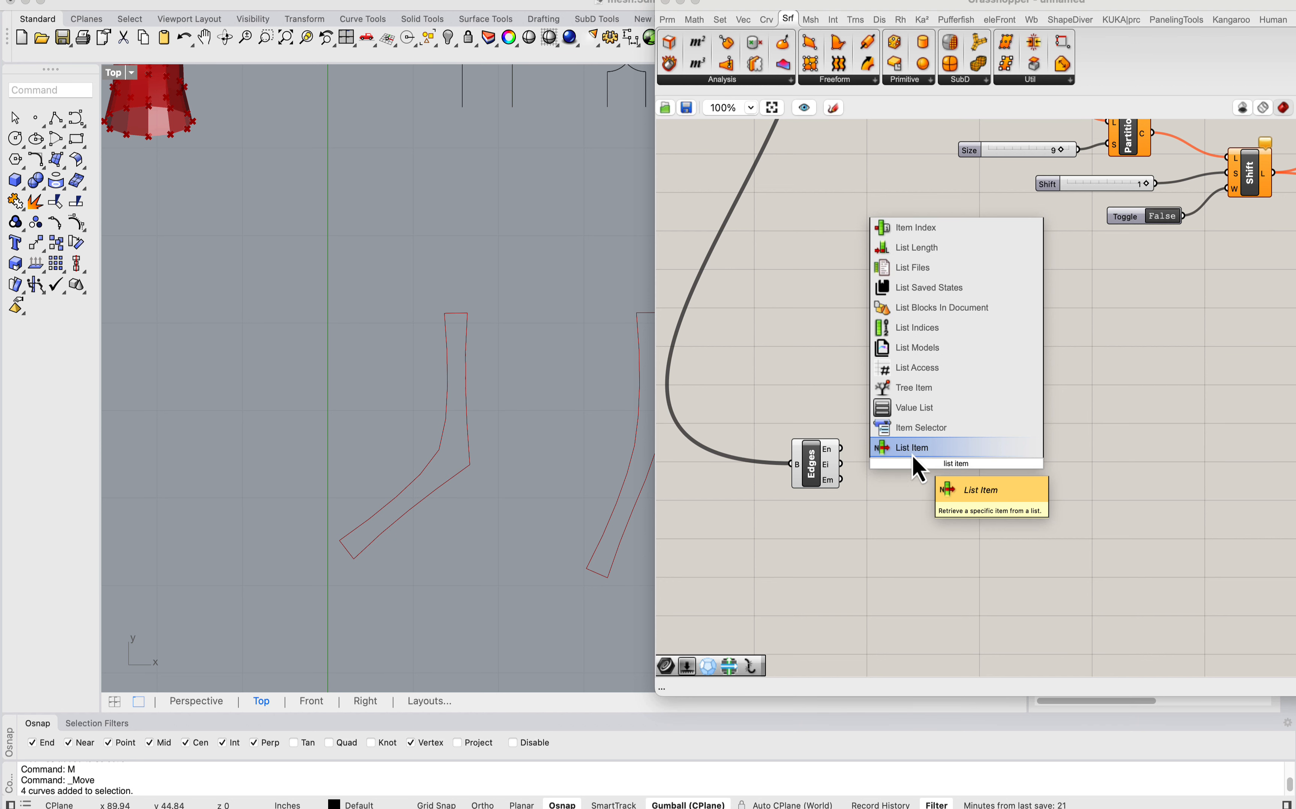
click(913, 455)
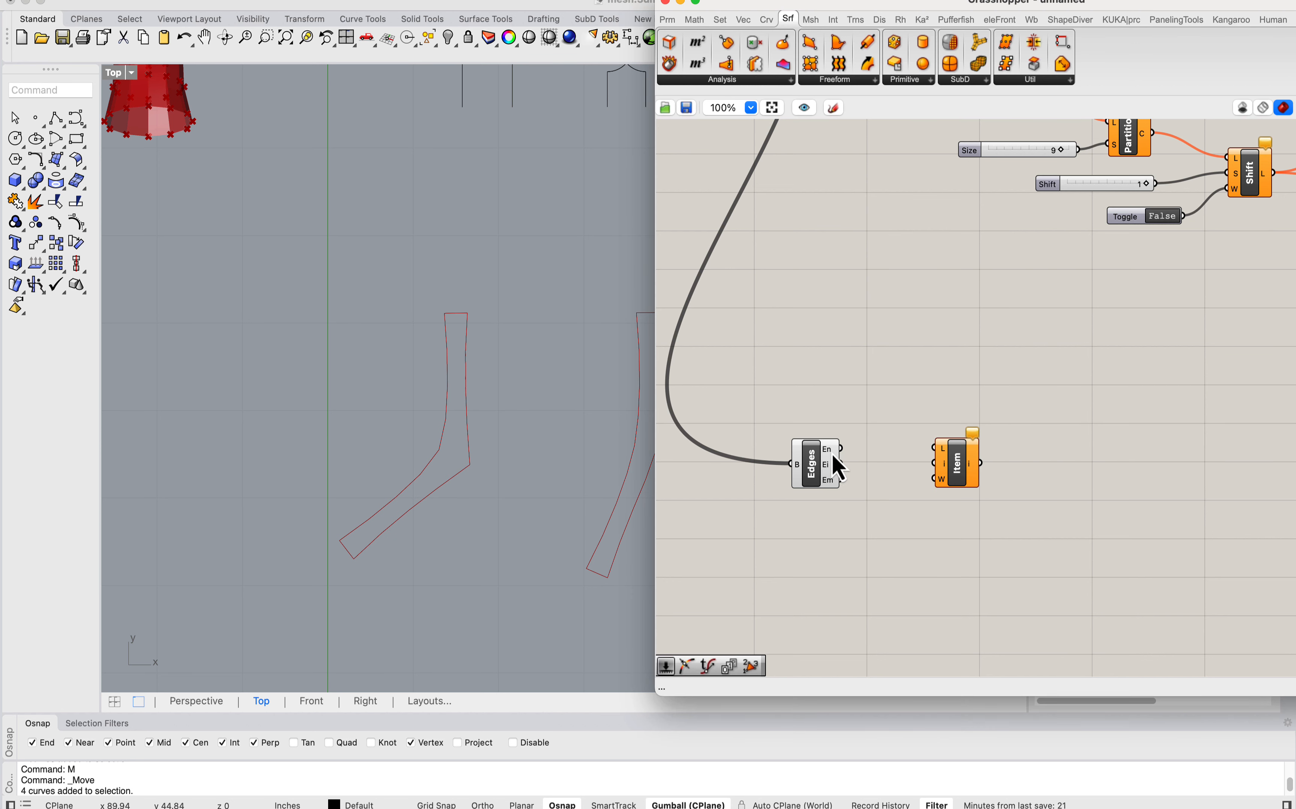
click(838, 451)
Step: Move the disabled Explode closer to the original Brep Edges and shift that Brep Edges slightly up
right_drag(843, 395, 848, 525)
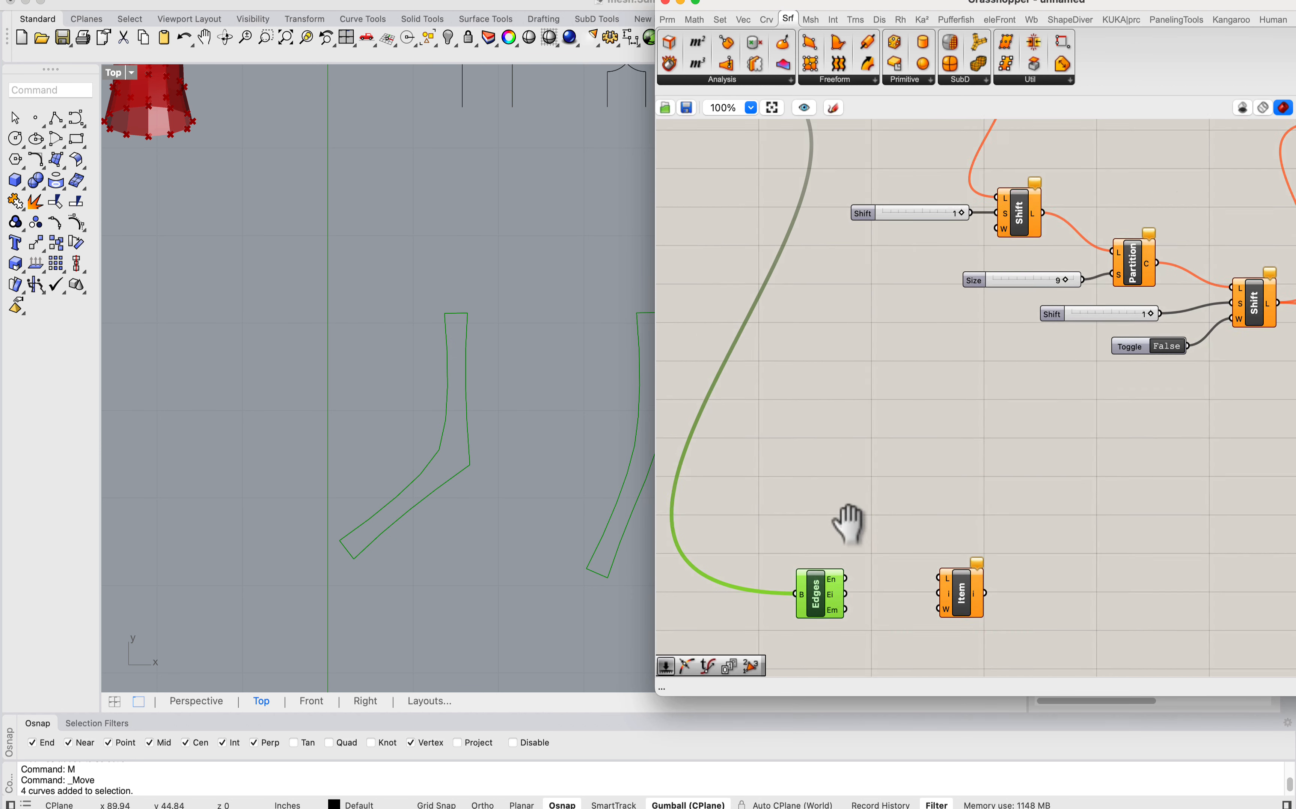
scroll(856, 385, down, 3)
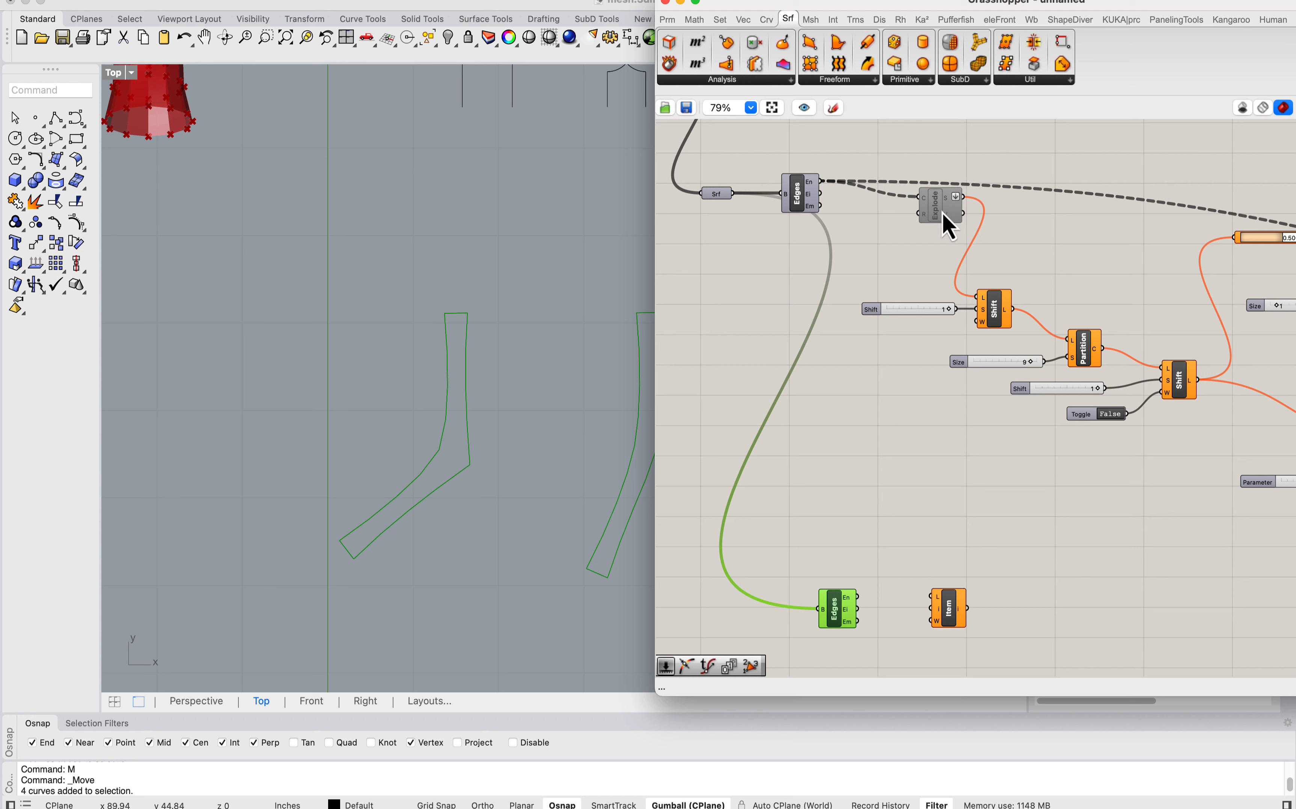
drag(943, 212, 912, 222)
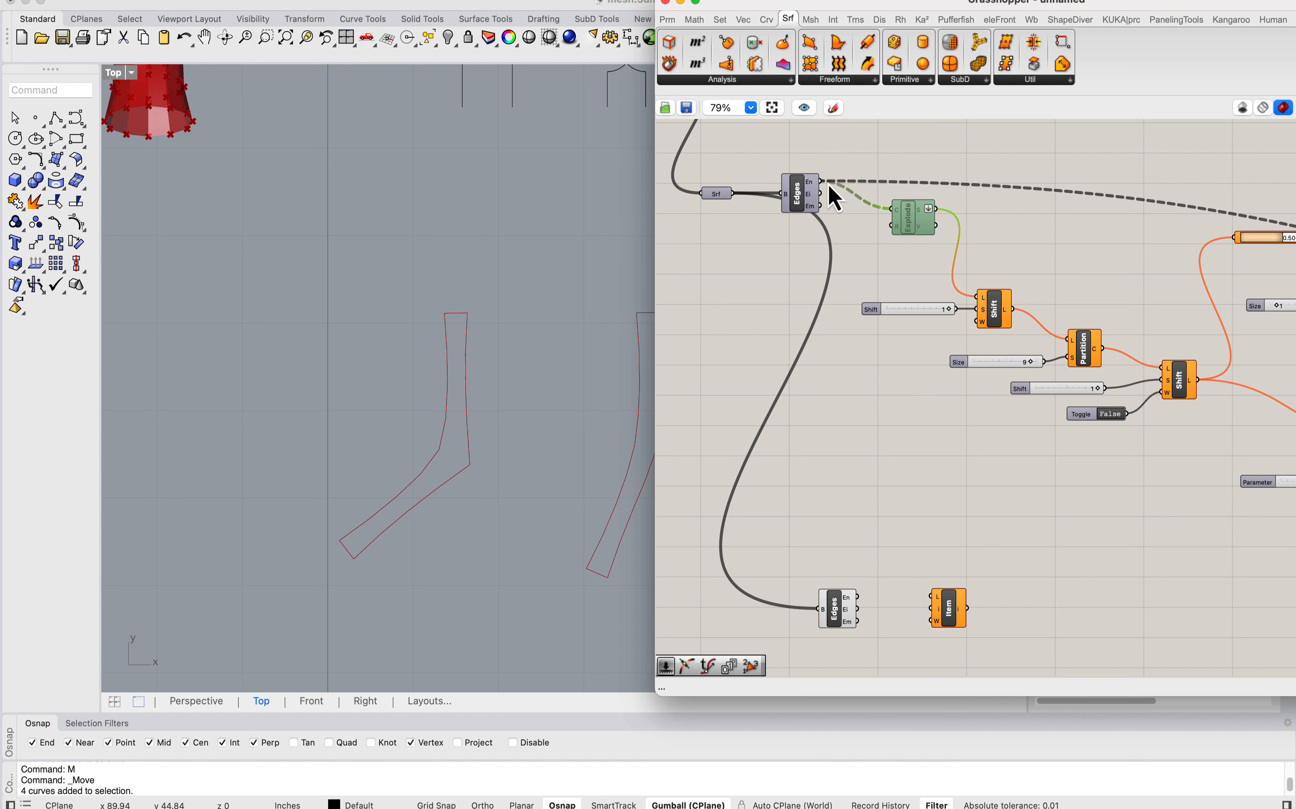
mouse_move(812, 182)
drag(798, 197, 801, 184)
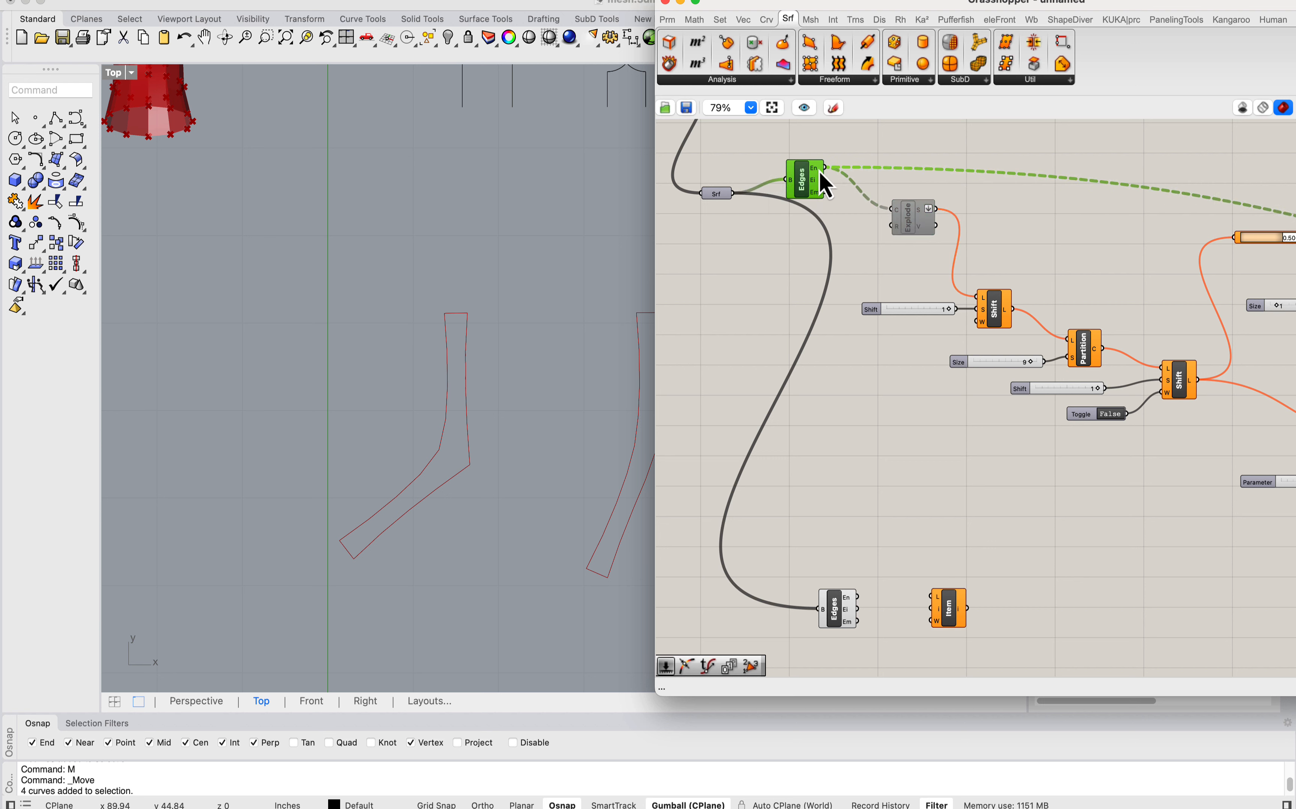
click(911, 227)
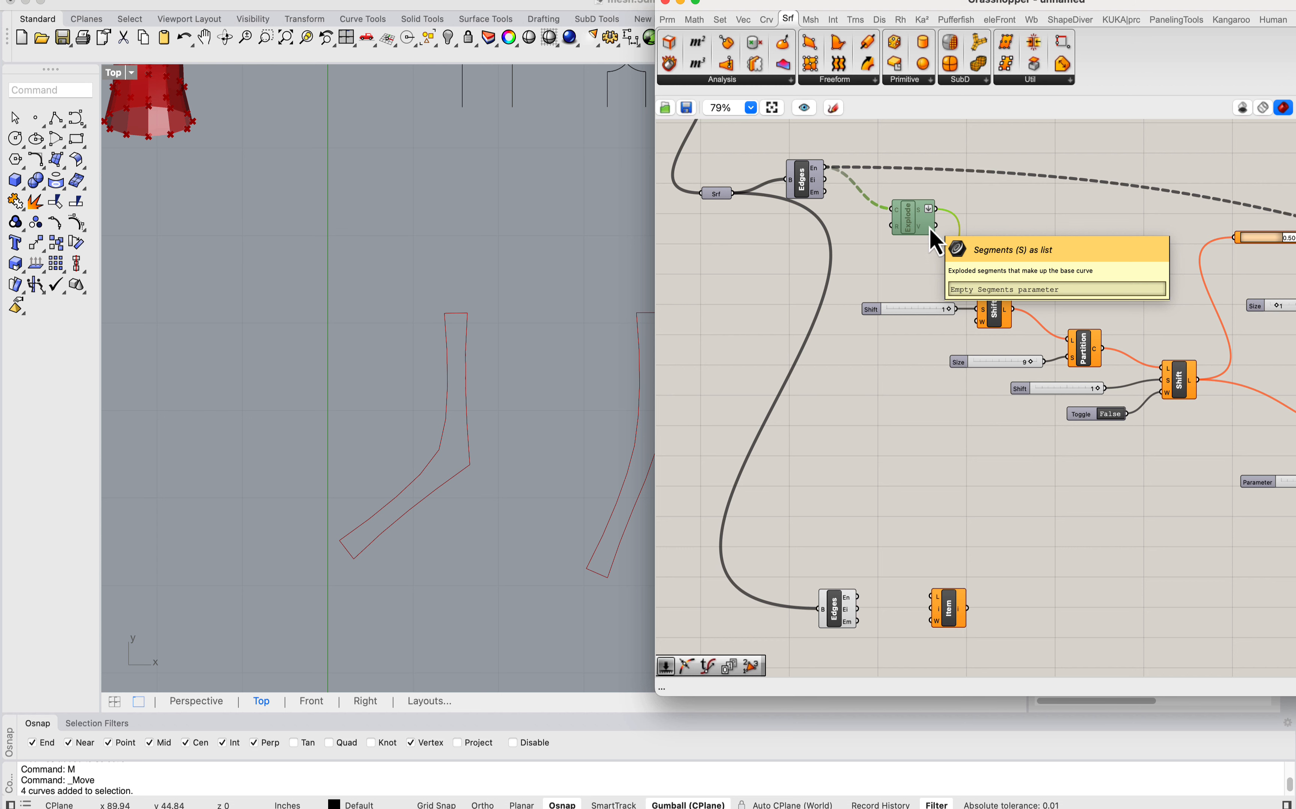
drag(935, 209, 975, 298)
right_drag(881, 491, 859, 298)
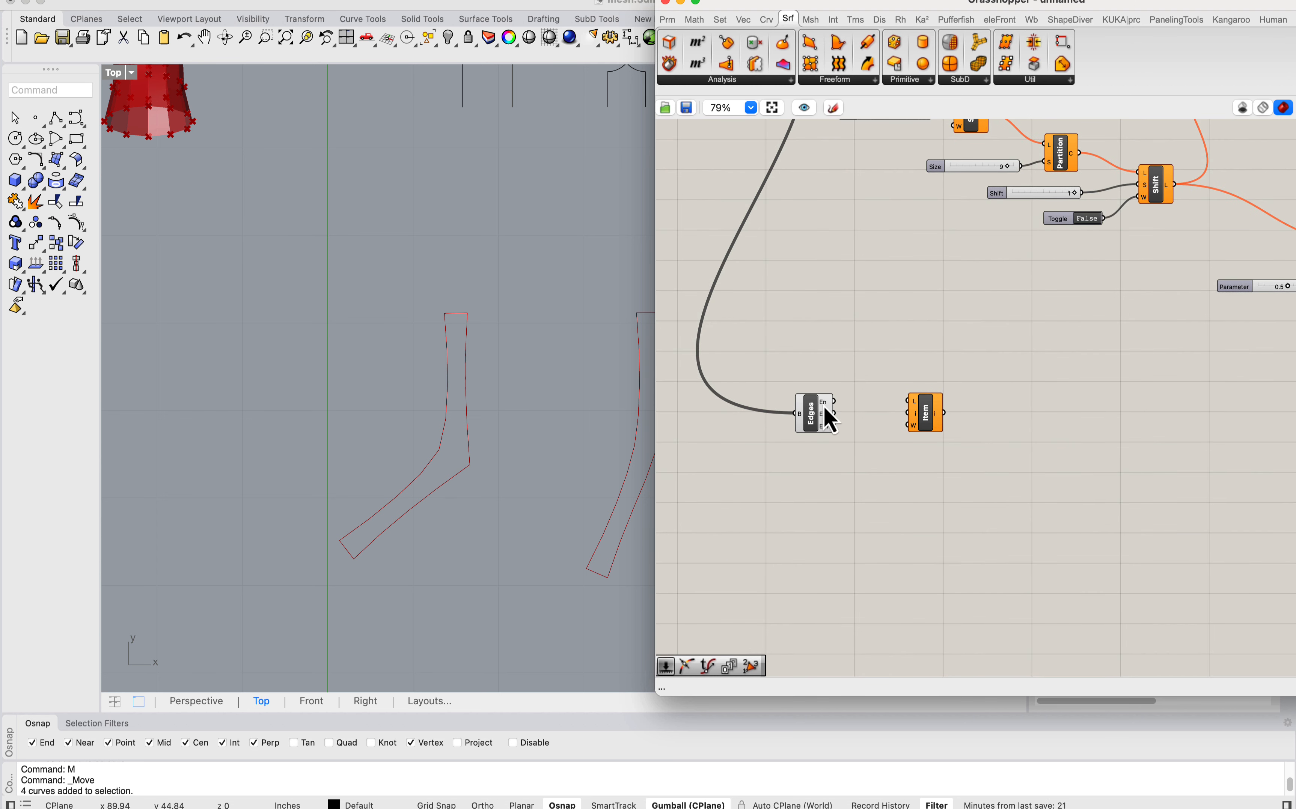
Step: Add a second List Item fed by the Surface parameter and wire its output into the copied Brep Edges
right_drag(822, 405, 882, 528)
right_drag(845, 378, 872, 426)
click(791, 376)
double_click(792, 376)
text(list item)
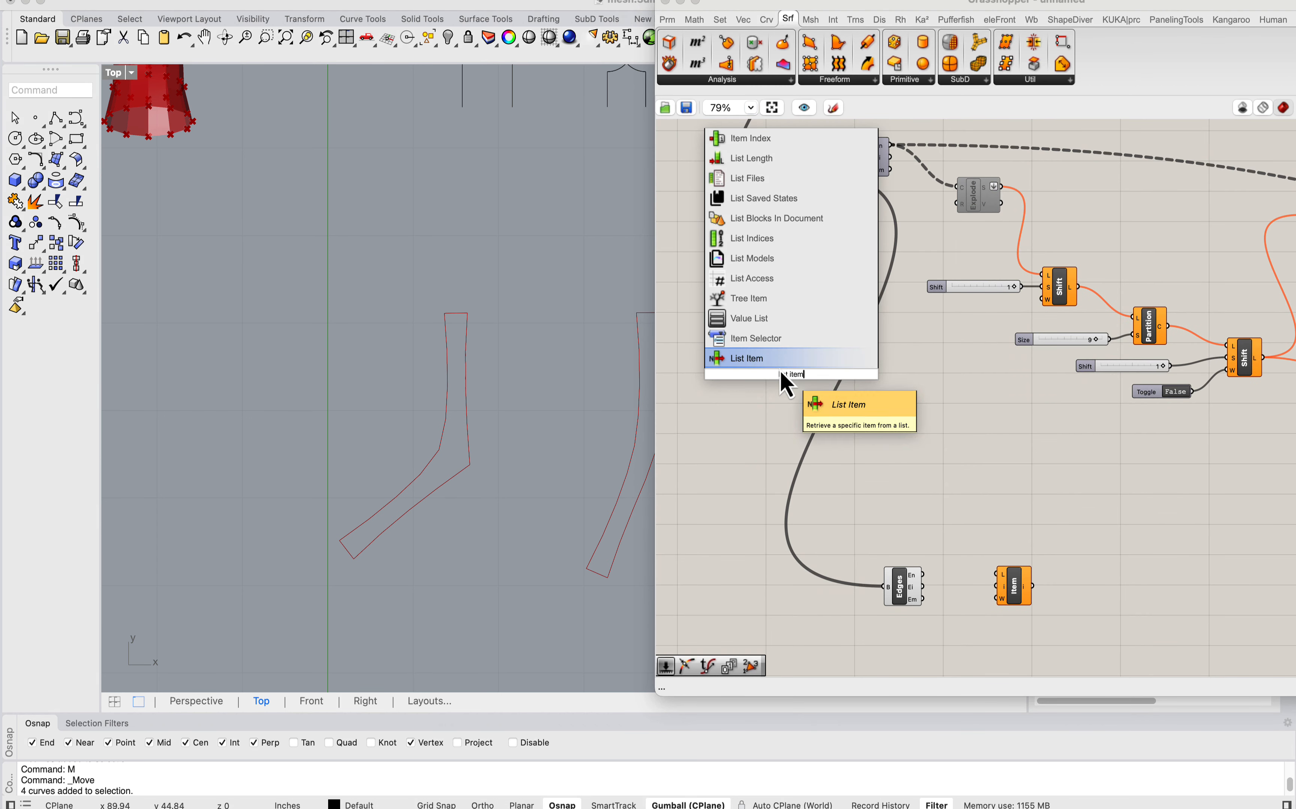
key(Return)
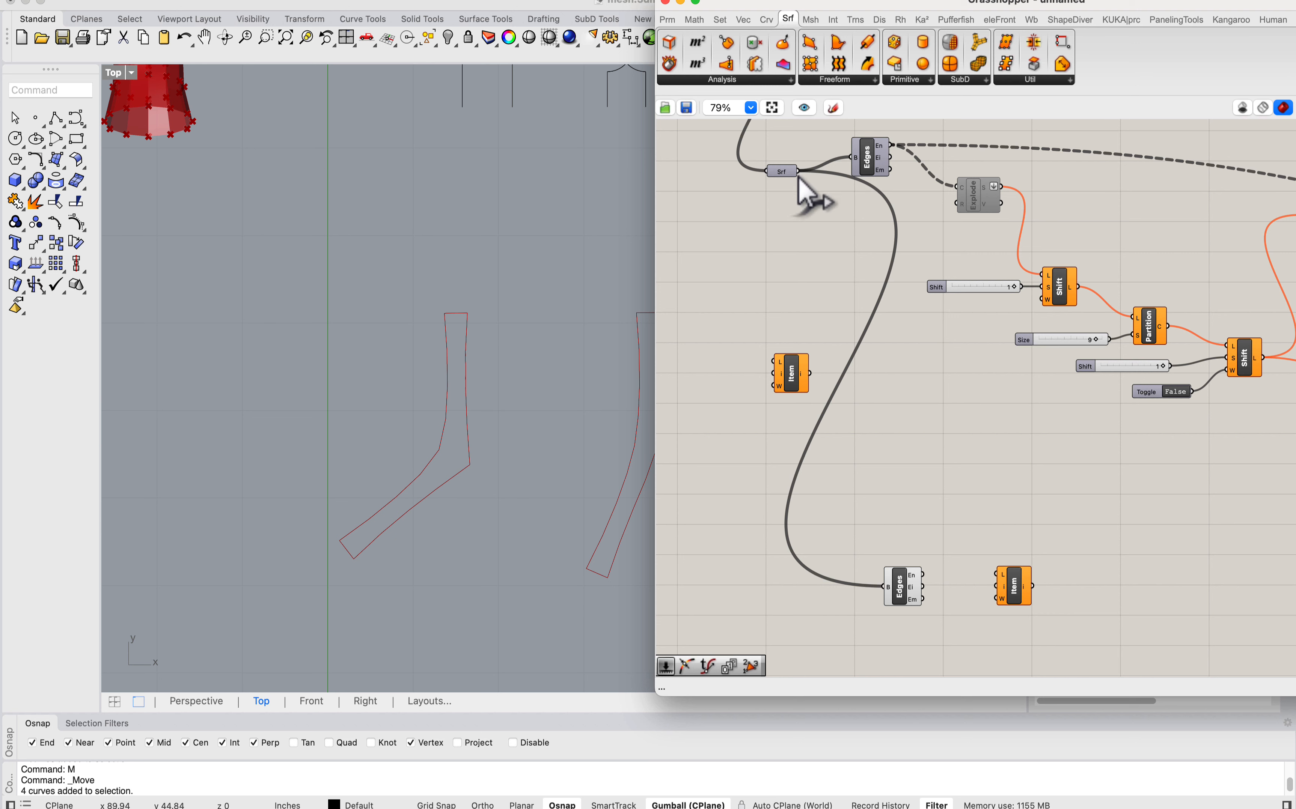
drag(797, 171, 833, 589)
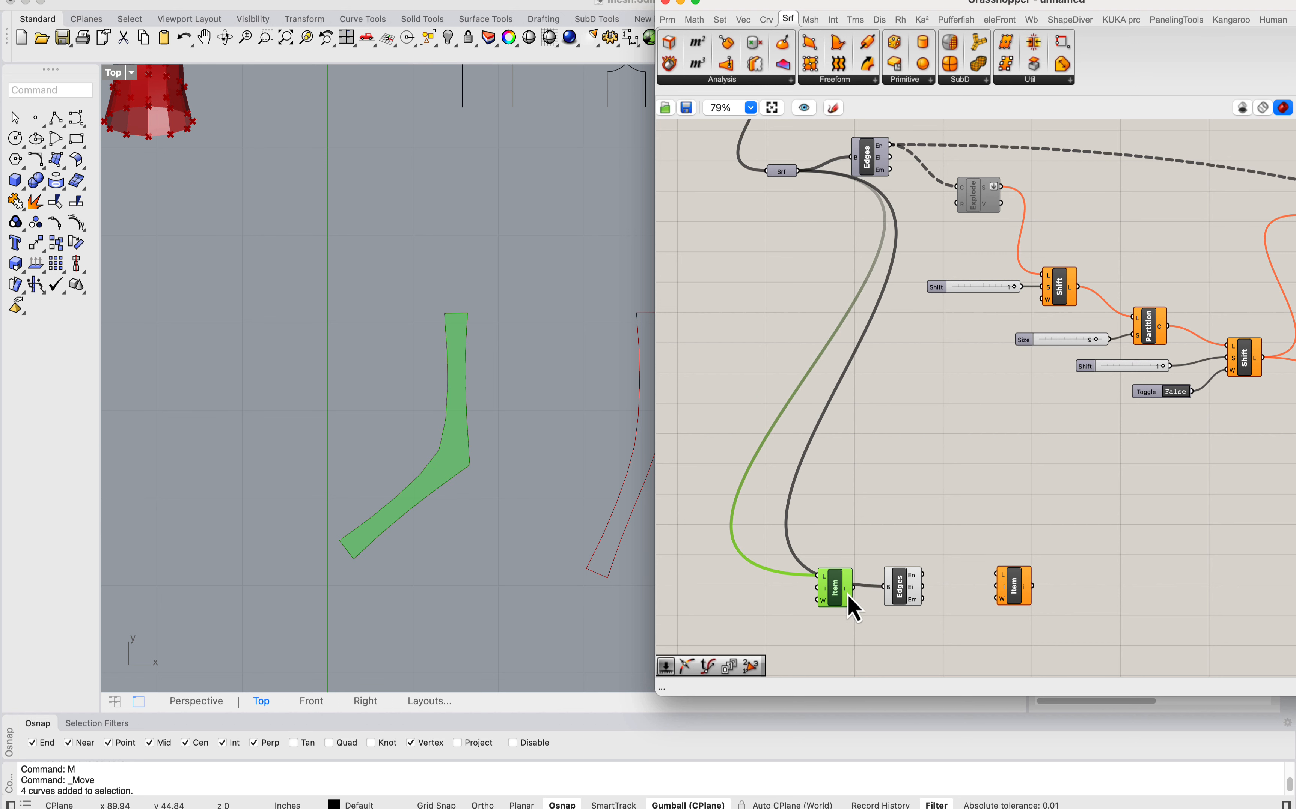
click(898, 605)
scroll(847, 457, up, 5)
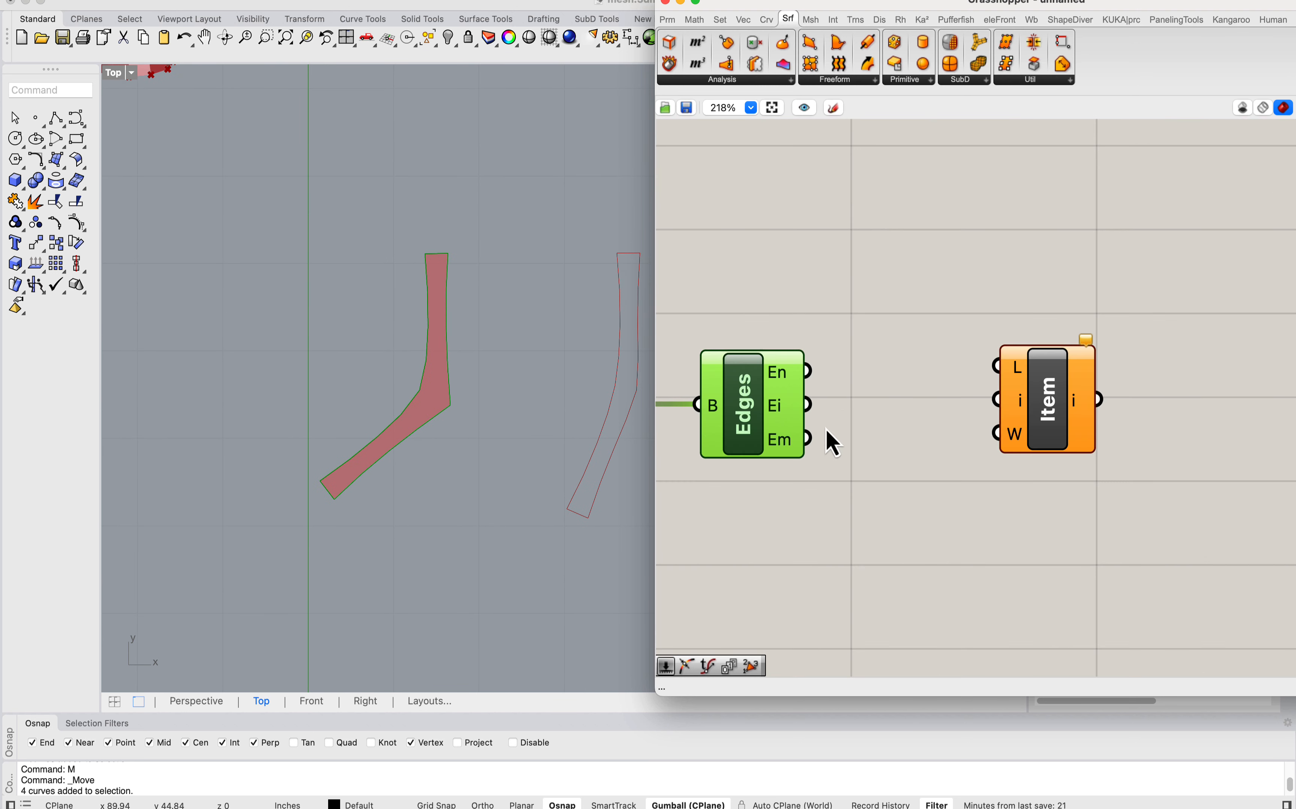
Step: Delete the unconnected List Item component beside the copied Brep Edges
scroll(816, 360, down, 6)
right_drag(936, 357, 835, 520)
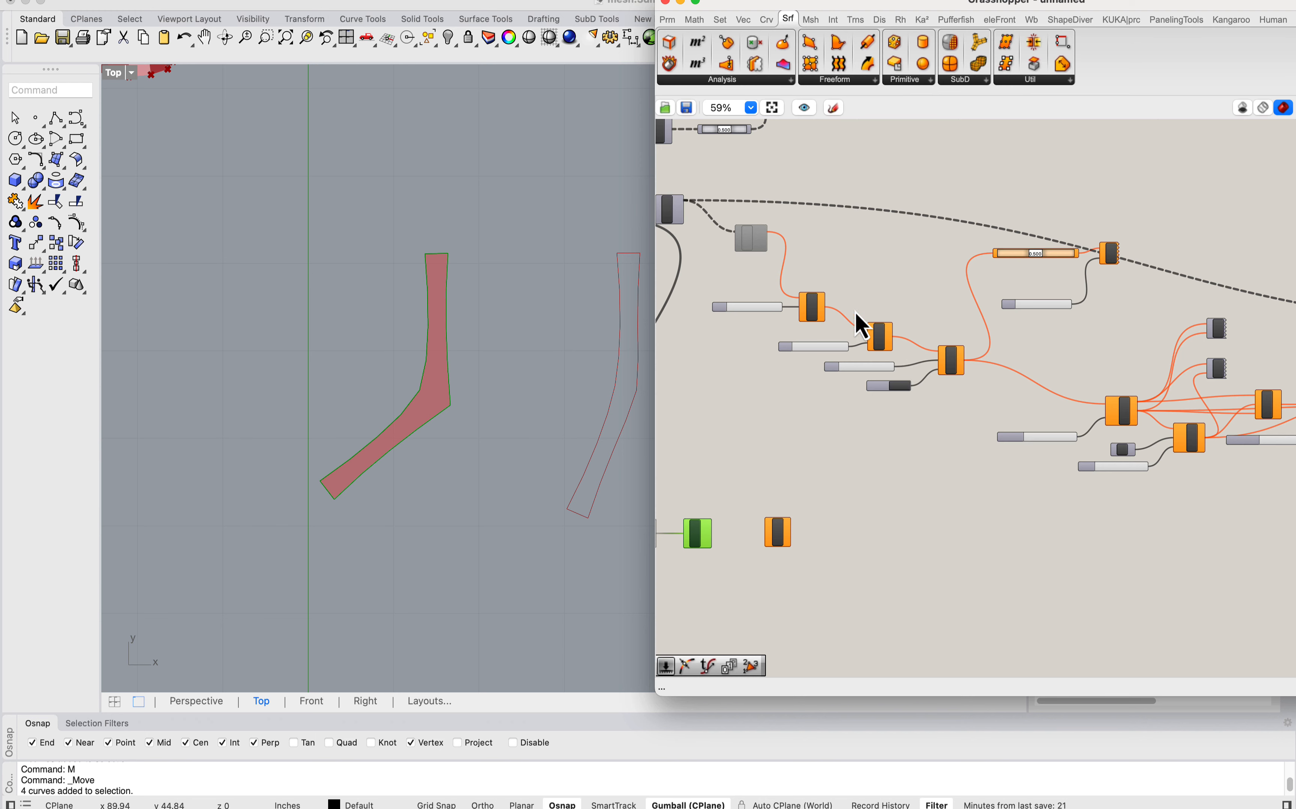
scroll(856, 314, up, 2)
right_drag(758, 629, 799, 516)
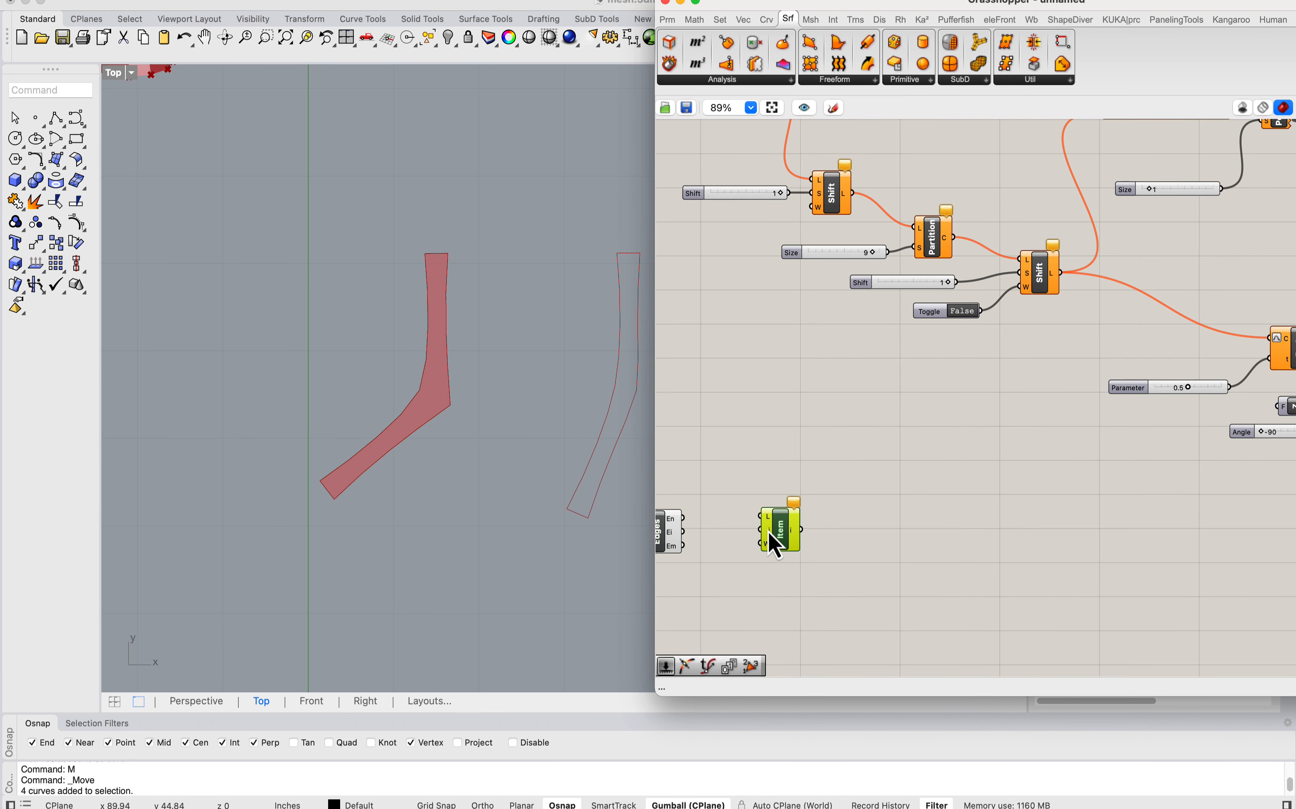
key(Delete)
Step: Duplicate the Explode, Shift List, Partition List and second Shift List chain with its sliders and toggle beside the copied Brep Edges
scroll(1007, 383, down, 2)
right_drag(1093, 405, 980, 465)
right_drag(1128, 390, 1160, 404)
right_drag(958, 390, 1083, 420)
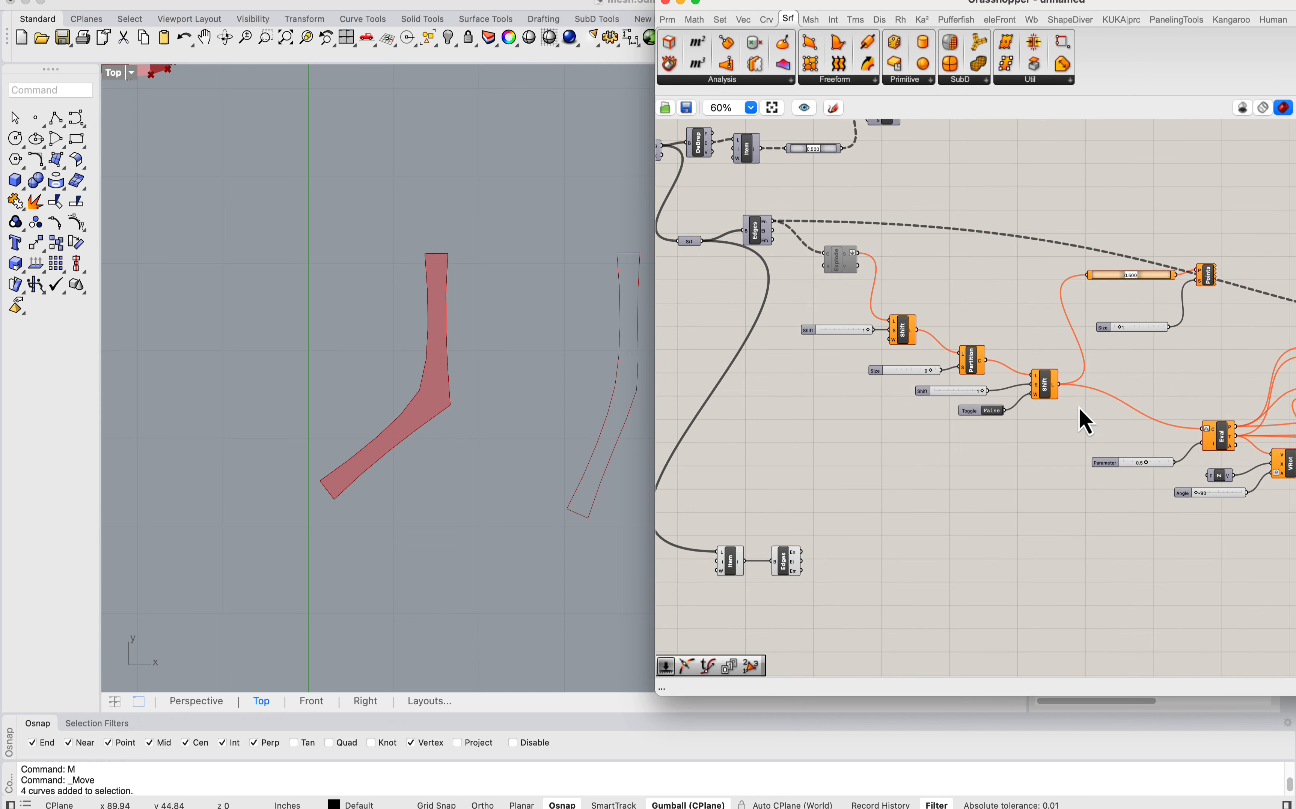
drag(1067, 423, 866, 577)
right_drag(855, 508, 816, 345)
click(822, 358)
Step: Wire the copied Brep Edges' En output into the copied Explode in place of its old source and enable that Explode
scroll(765, 417, up, 2)
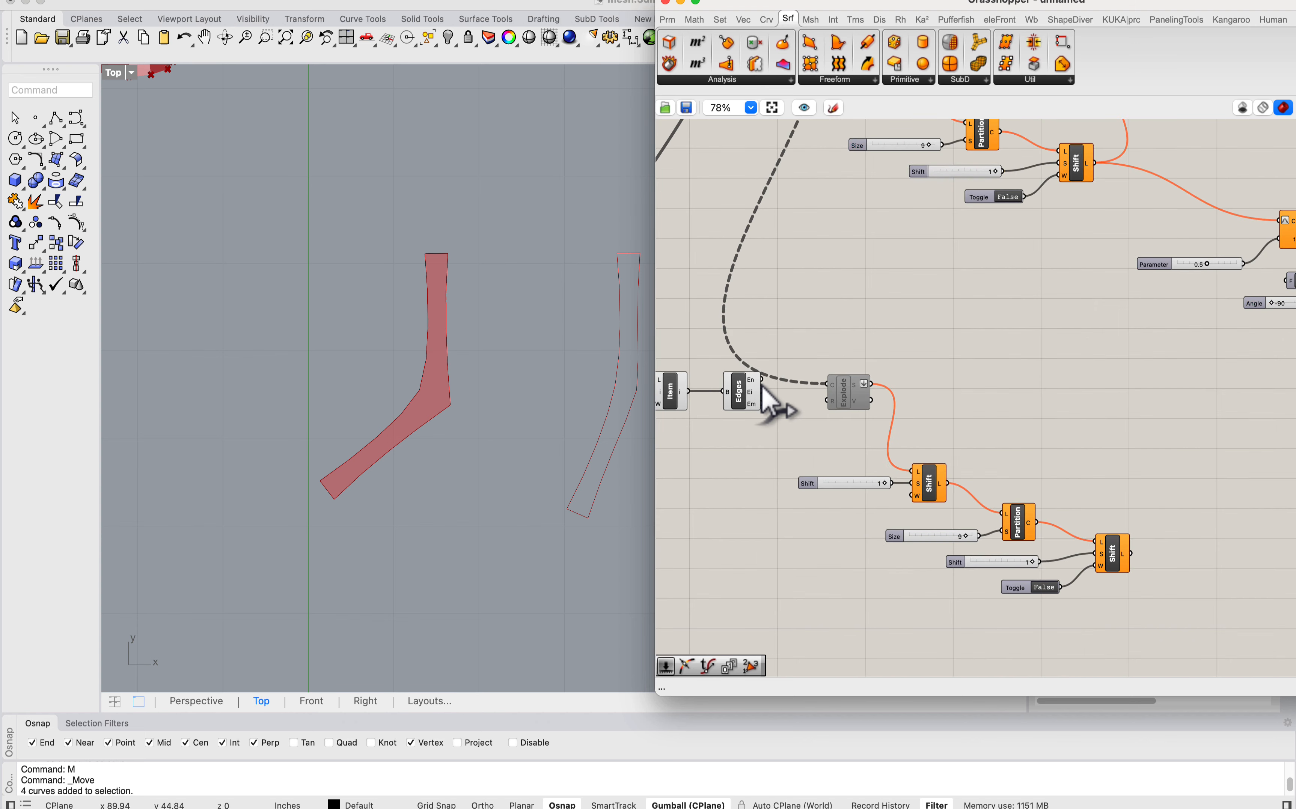
drag(762, 380, 847, 398)
right_click(846, 404)
click(880, 434)
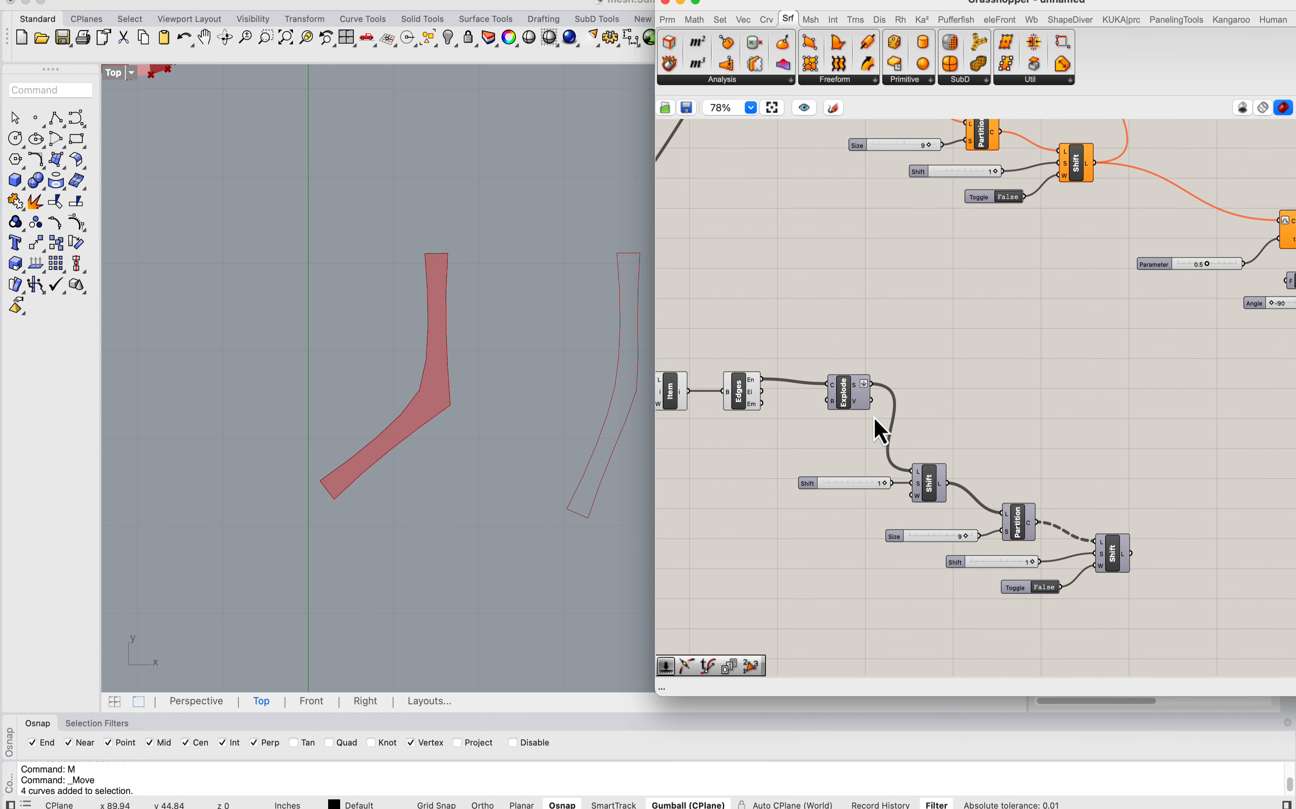
Step: Turn on the preview of the last copied Shift List and inspect its edges on the first strip
right_drag(1123, 582, 1001, 498)
right_click(994, 470)
click(1019, 500)
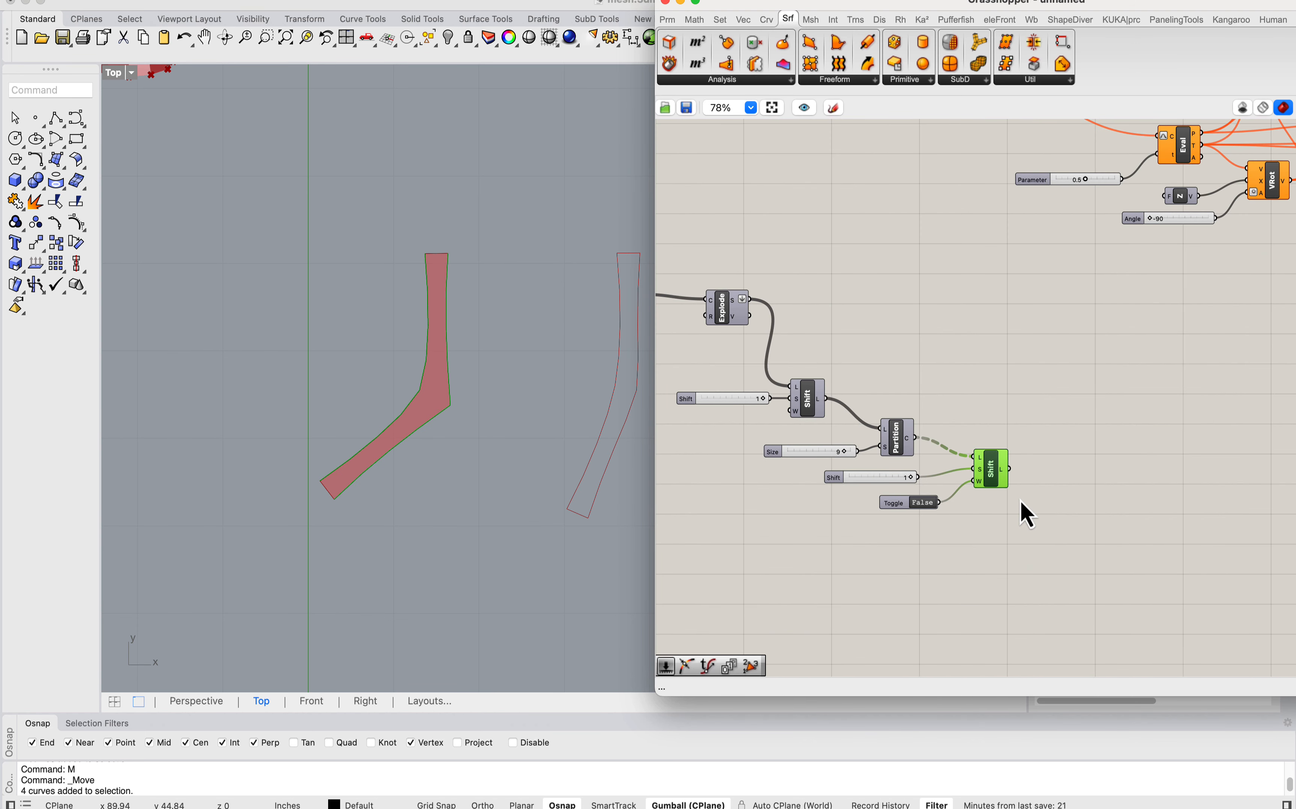
scroll(453, 376, up, 6)
right_drag(477, 275, 556, 254)
right_drag(1071, 479, 1001, 458)
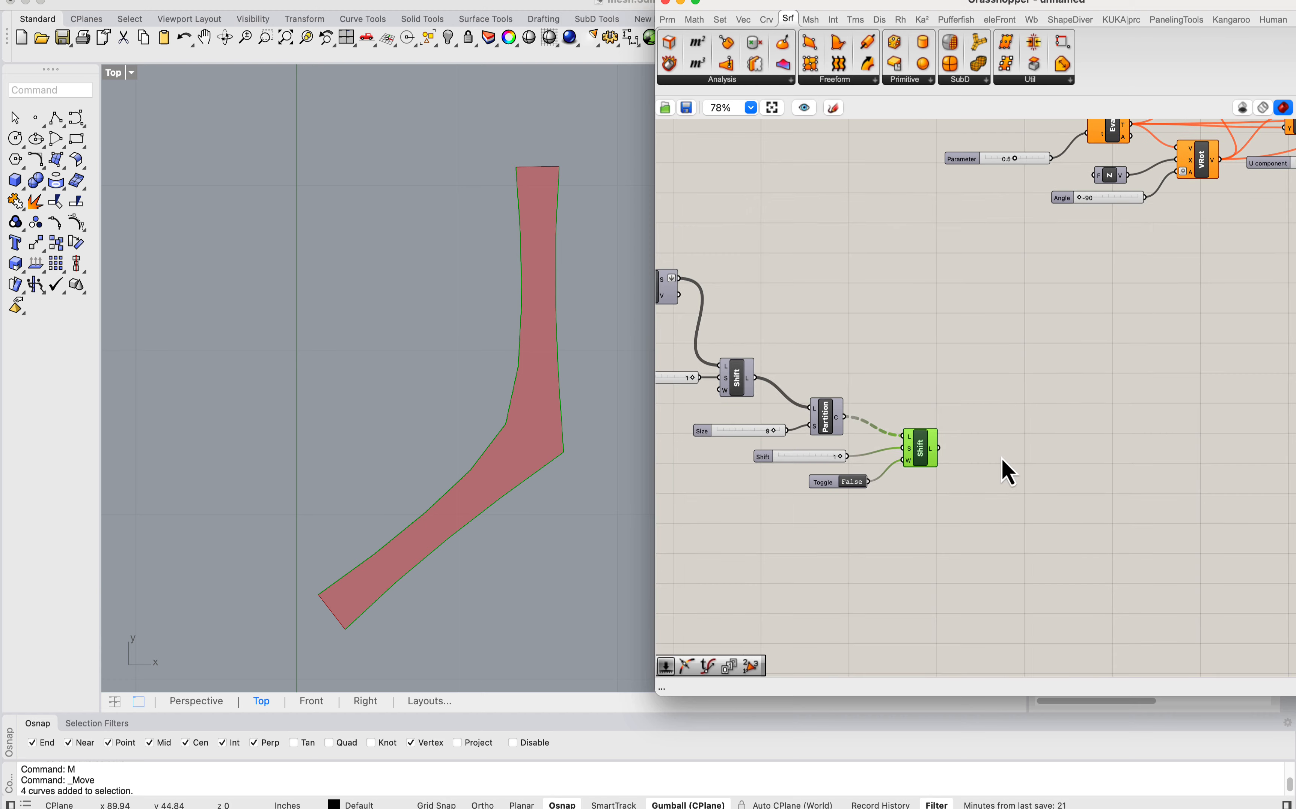
Step: Add a List Item component fed by the last copied Shift List and inspect the selected segments on the strip
double_click(1001, 458)
text(list item)
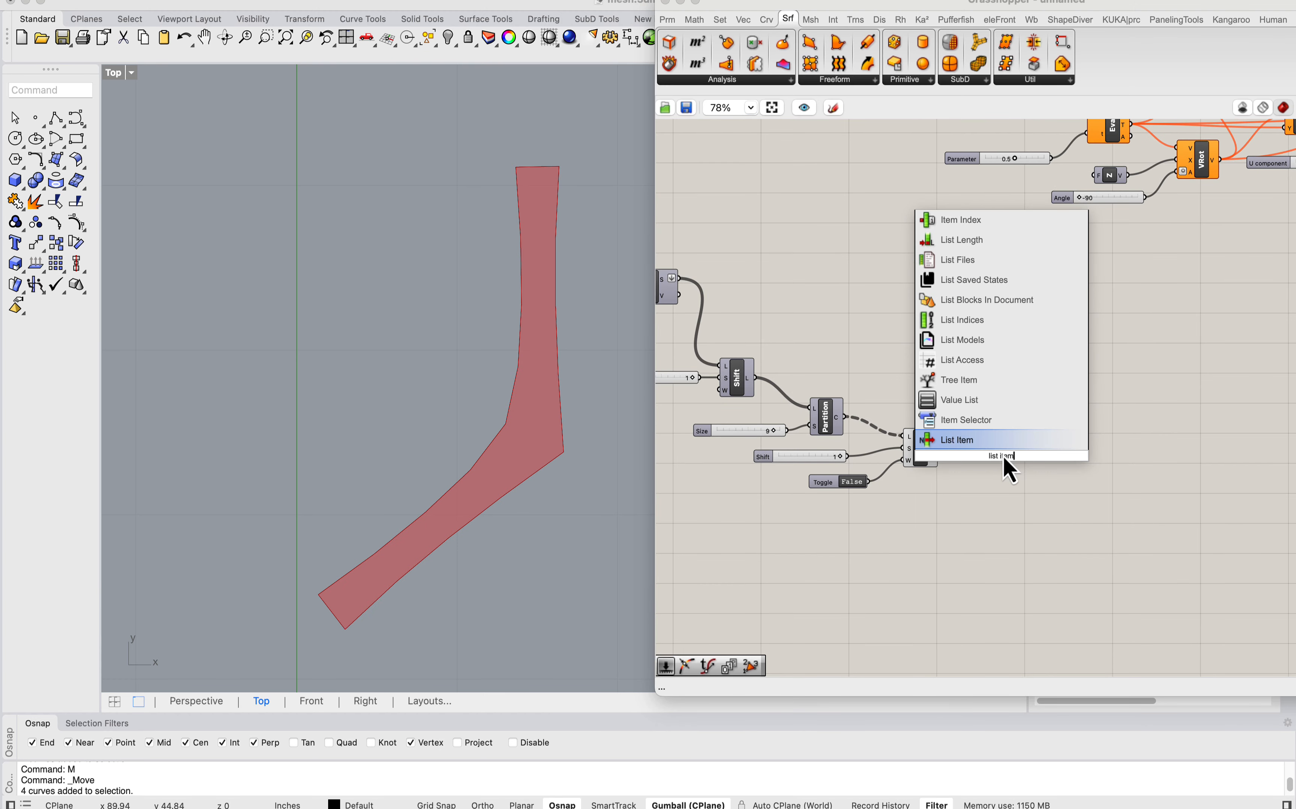
click(963, 443)
drag(926, 459, 991, 480)
scroll(538, 284, up, 3)
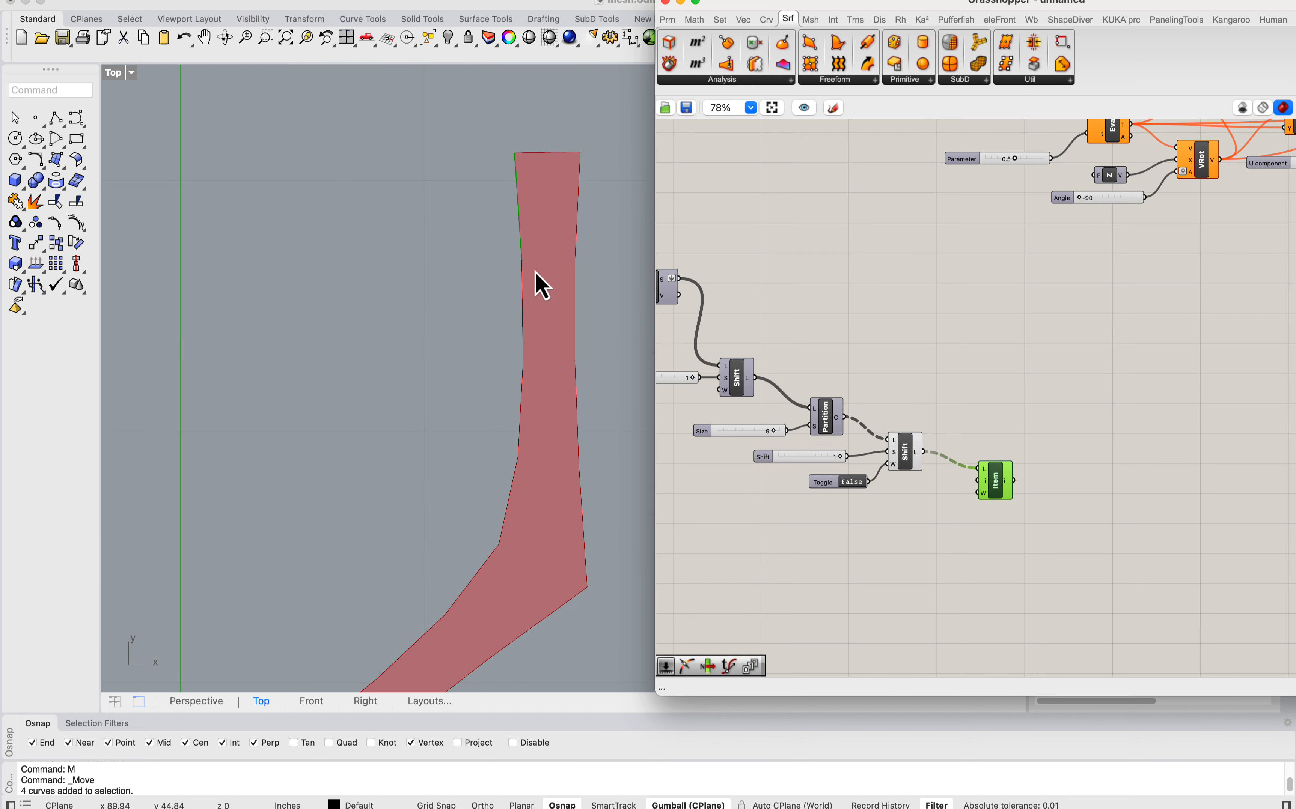
Step: Feed the new List Item from the copied Explode's segments output instead and move it up beside Explode
scroll(544, 239, down, 3)
right_drag(926, 440, 1057, 458)
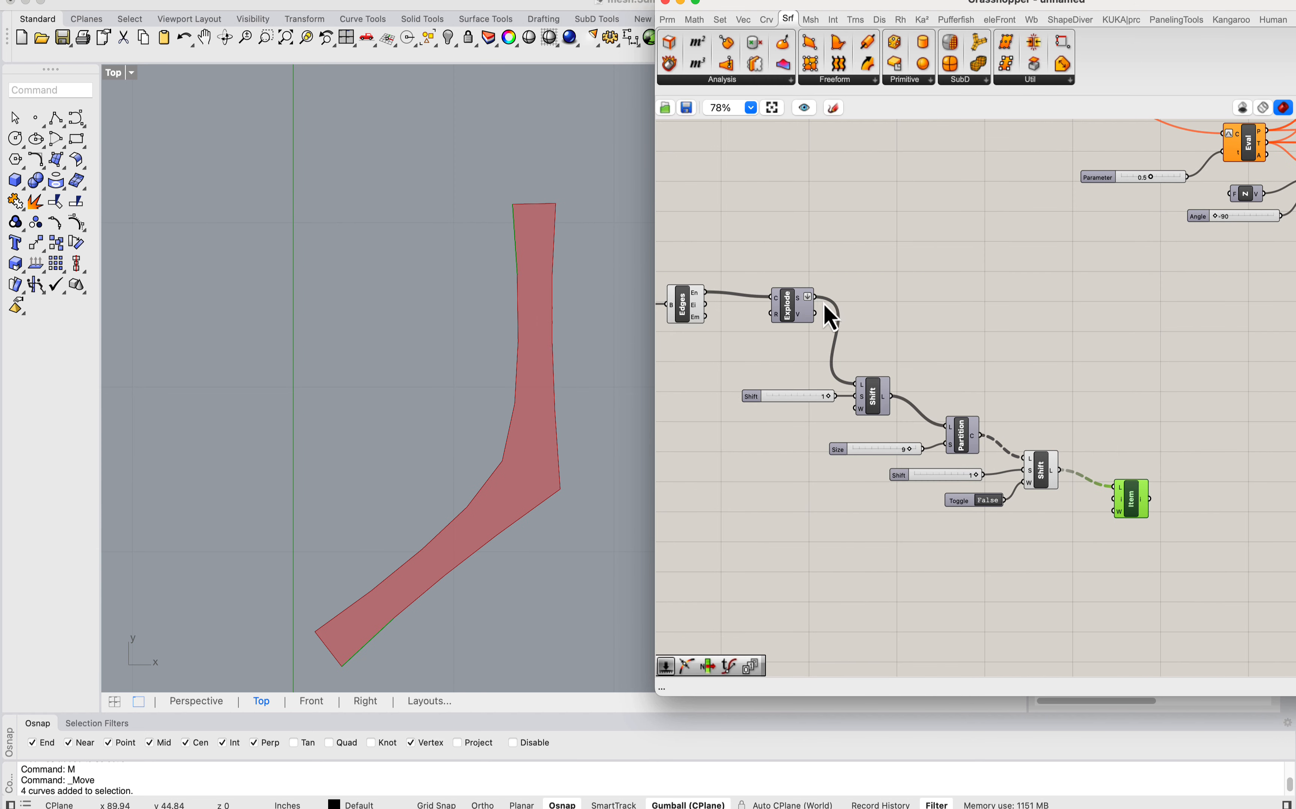
shift+drag(814, 297, 1023, 458)
drag(1131, 514, 1000, 335)
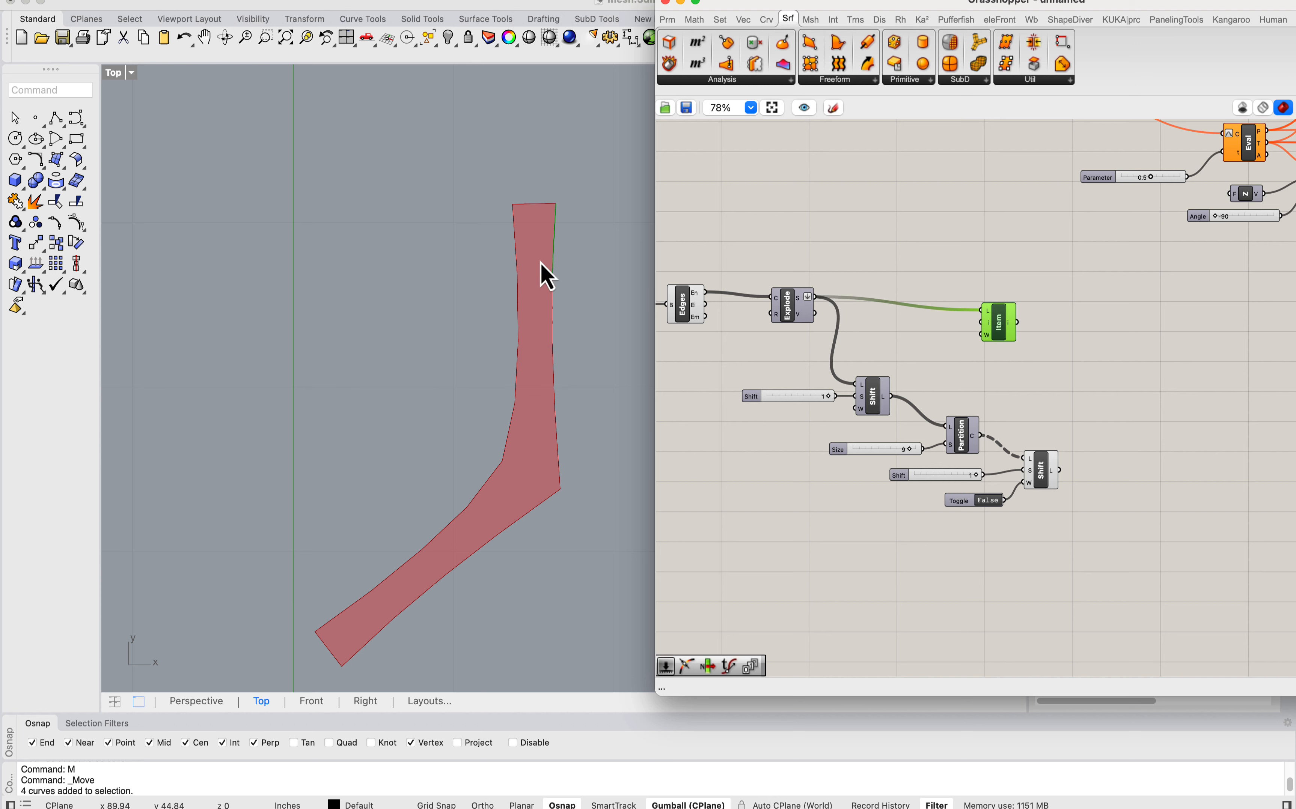
Step: Inspect the selected edge segment on the strip and add a Point On Curve component beside the List Item
scroll(562, 244, up, 4)
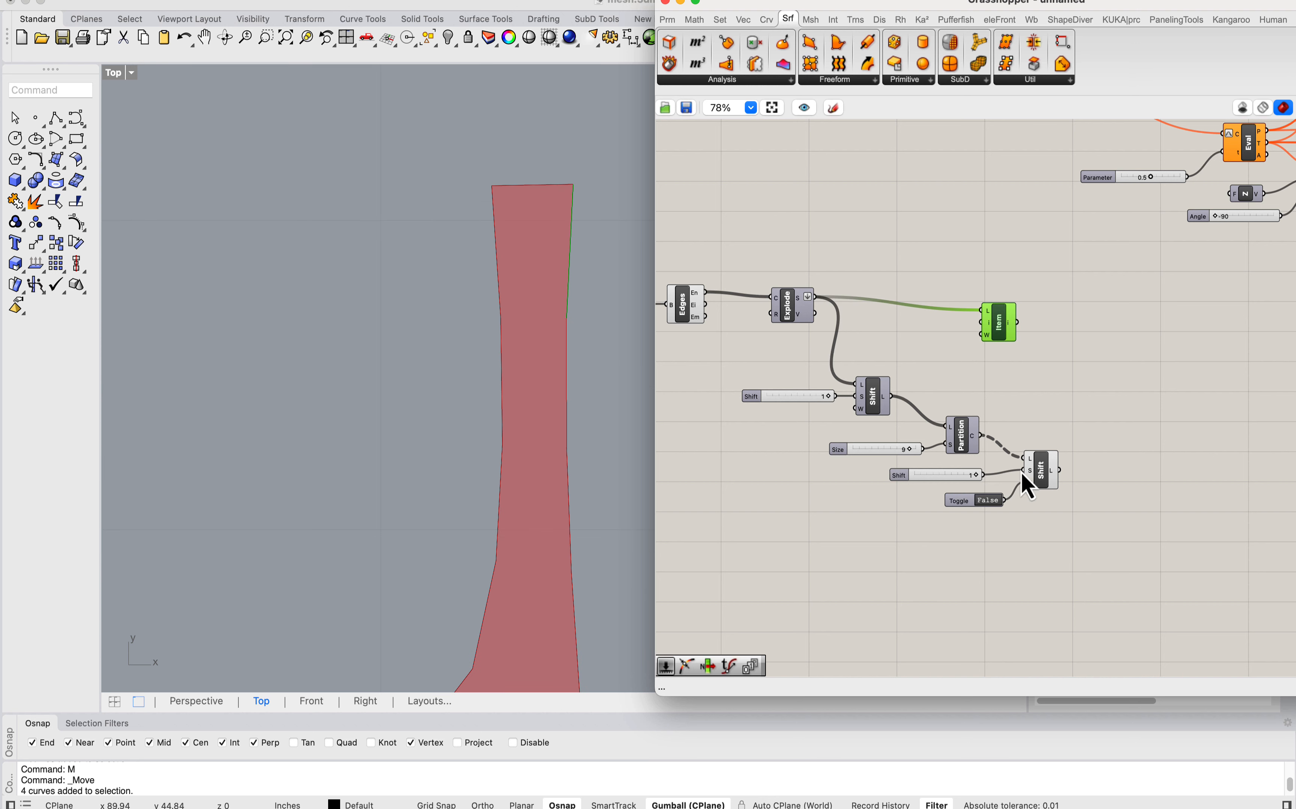
right_drag(543, 255, 448, 238)
scroll(460, 227, down, 5)
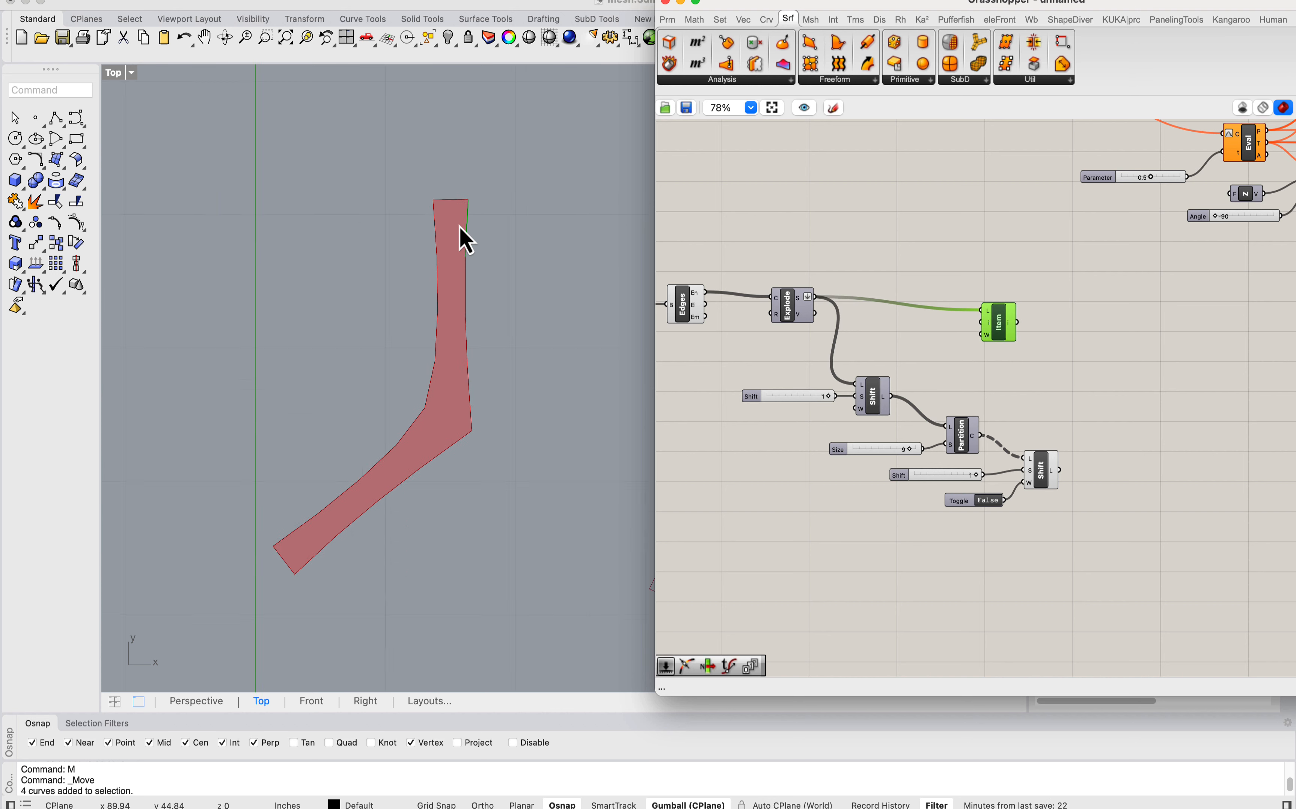
scroll(470, 192, up, 8)
scroll(966, 331, right, 3)
double_click(966, 330)
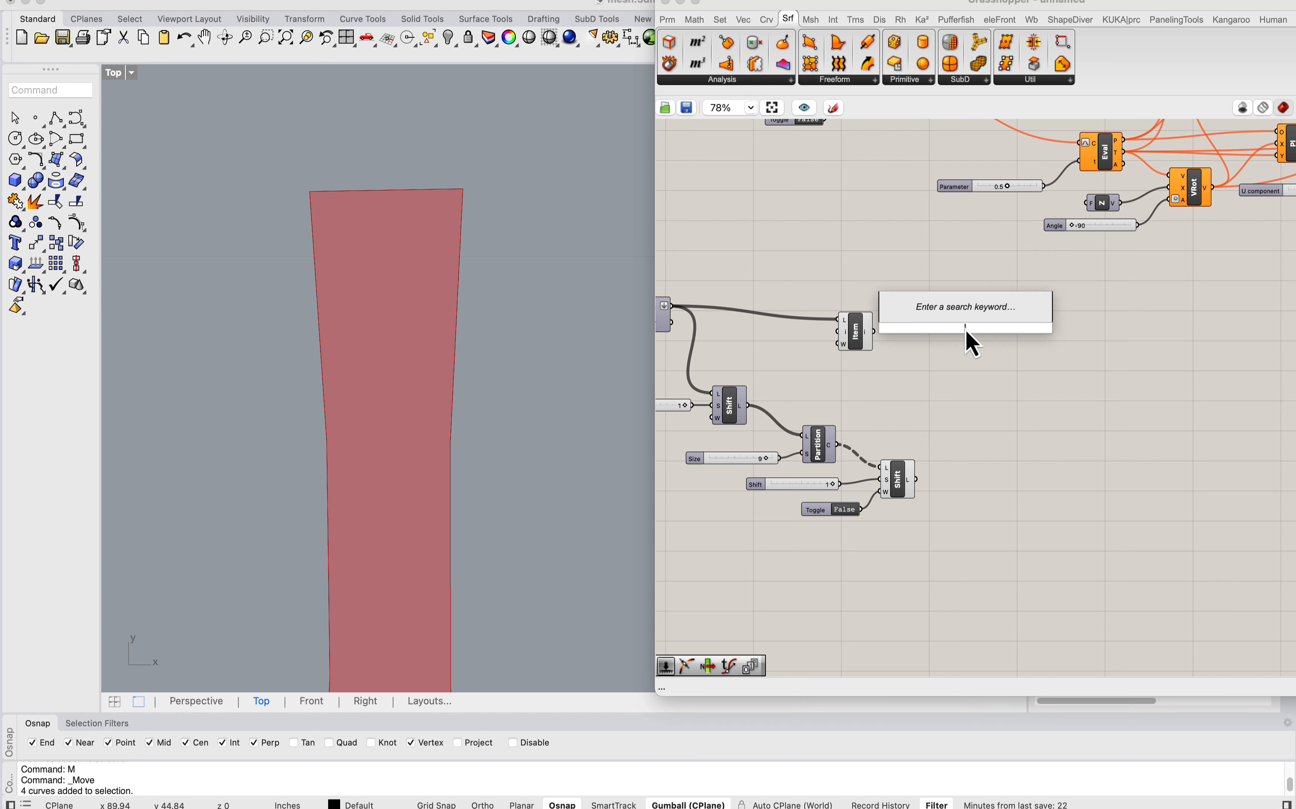
text(point)
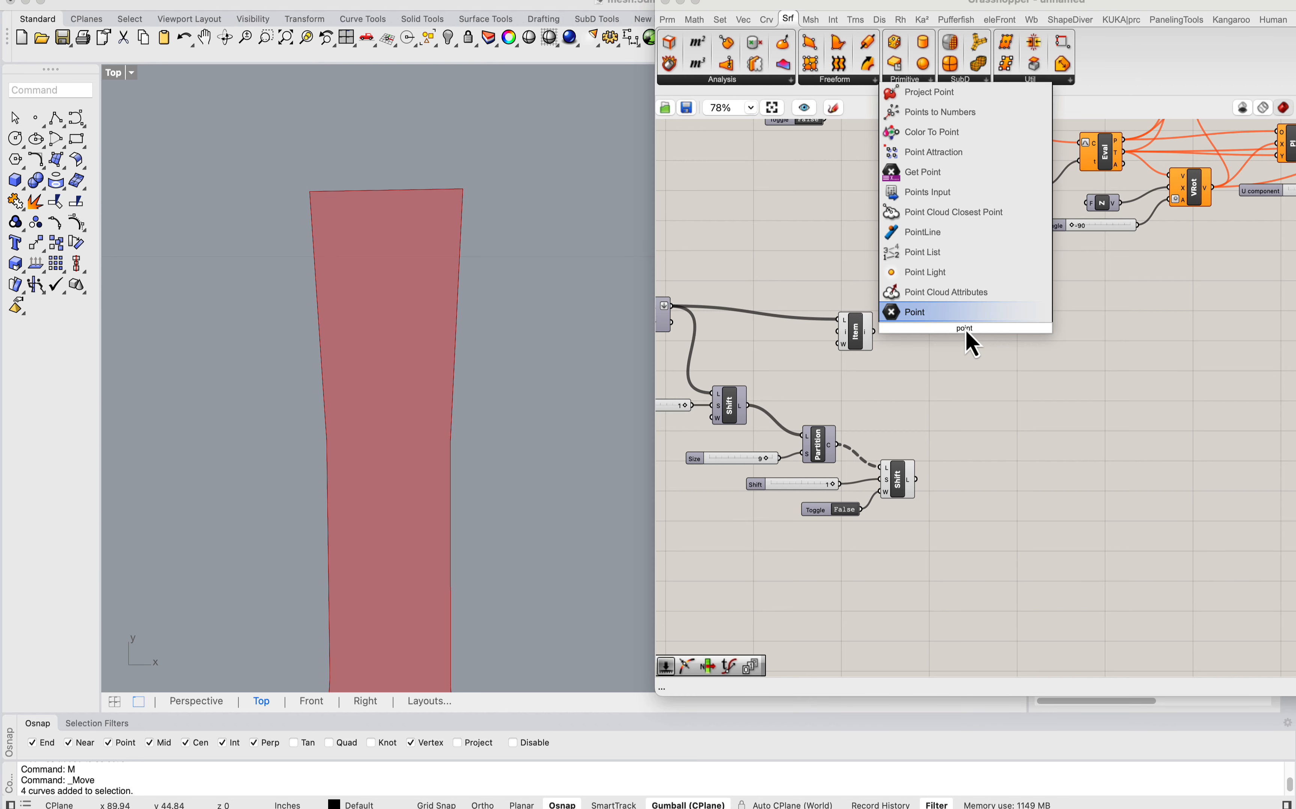
text( on curve)
click(920, 310)
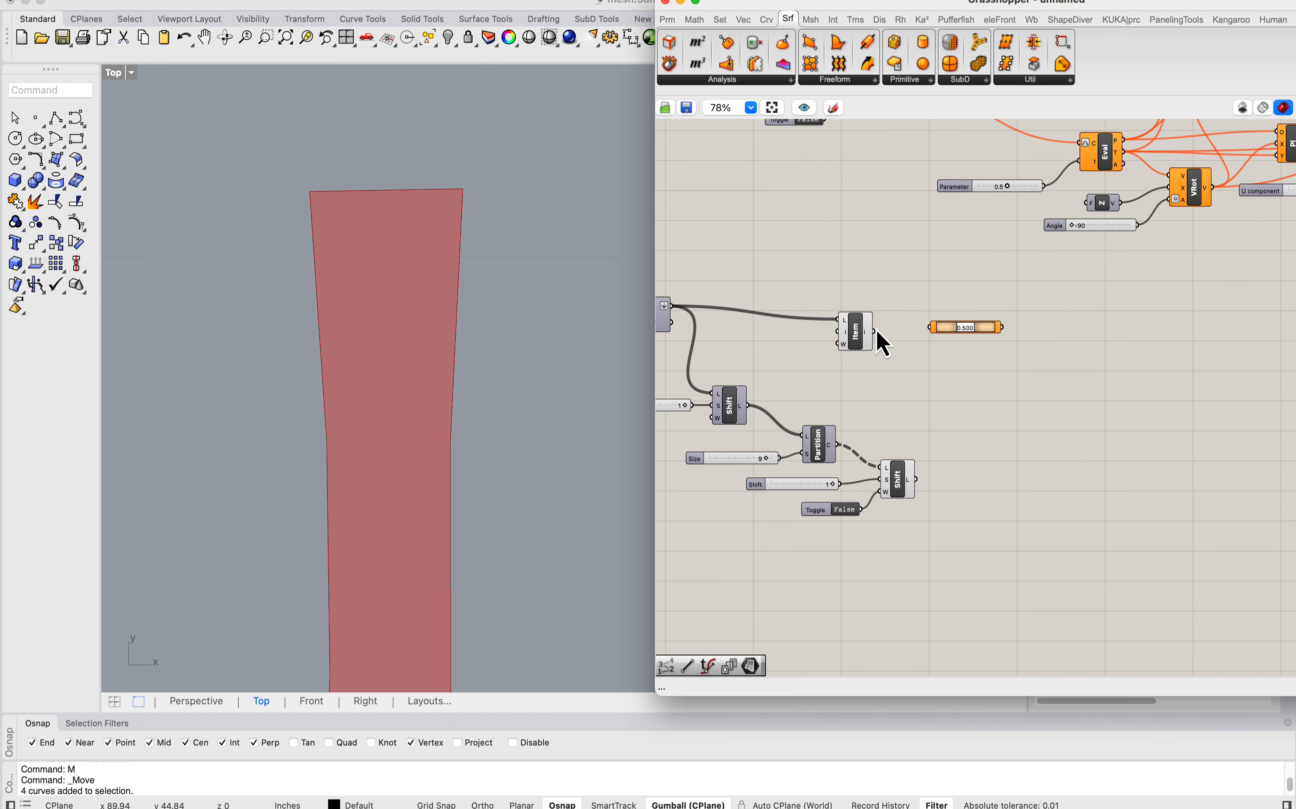
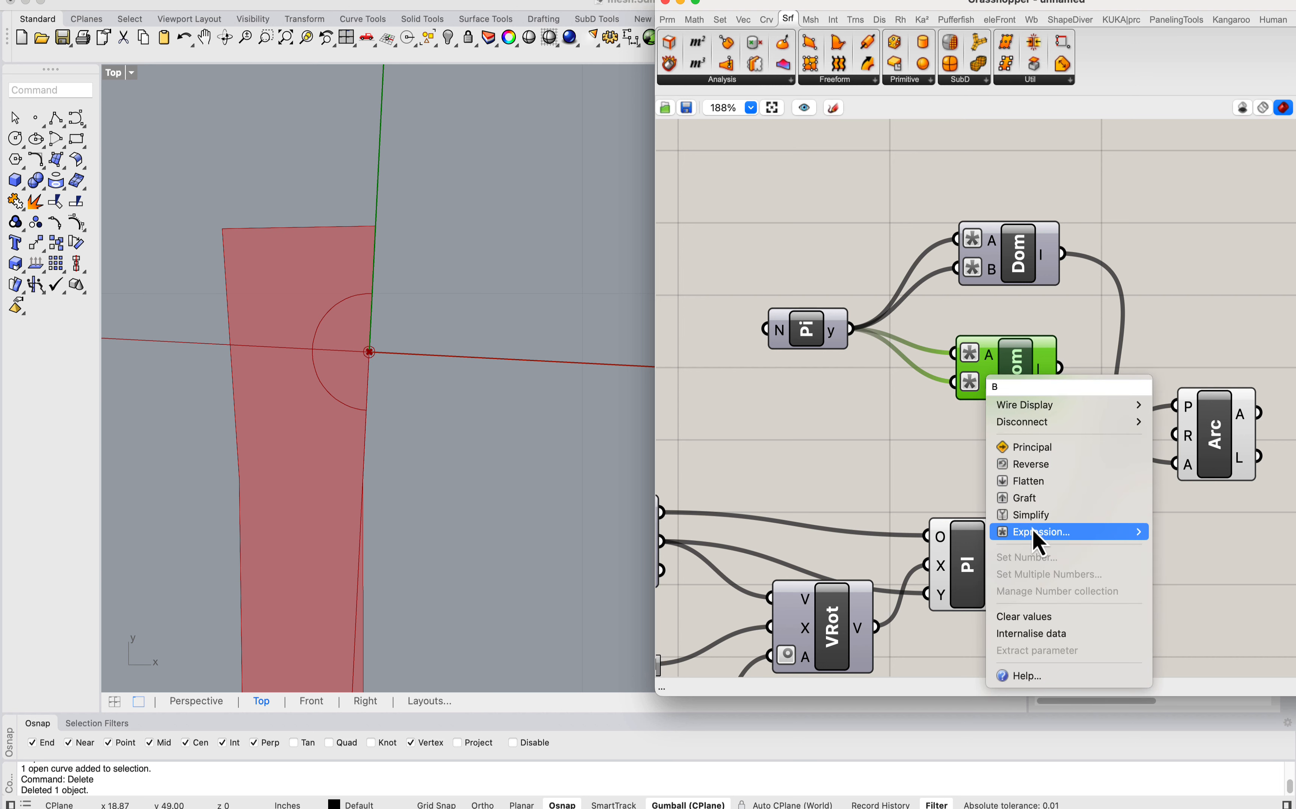
Step: Try driving the Arc's angle with the copied Construct Domain after editing its B expression
mouse_move(1028, 533)
click(1172, 534)
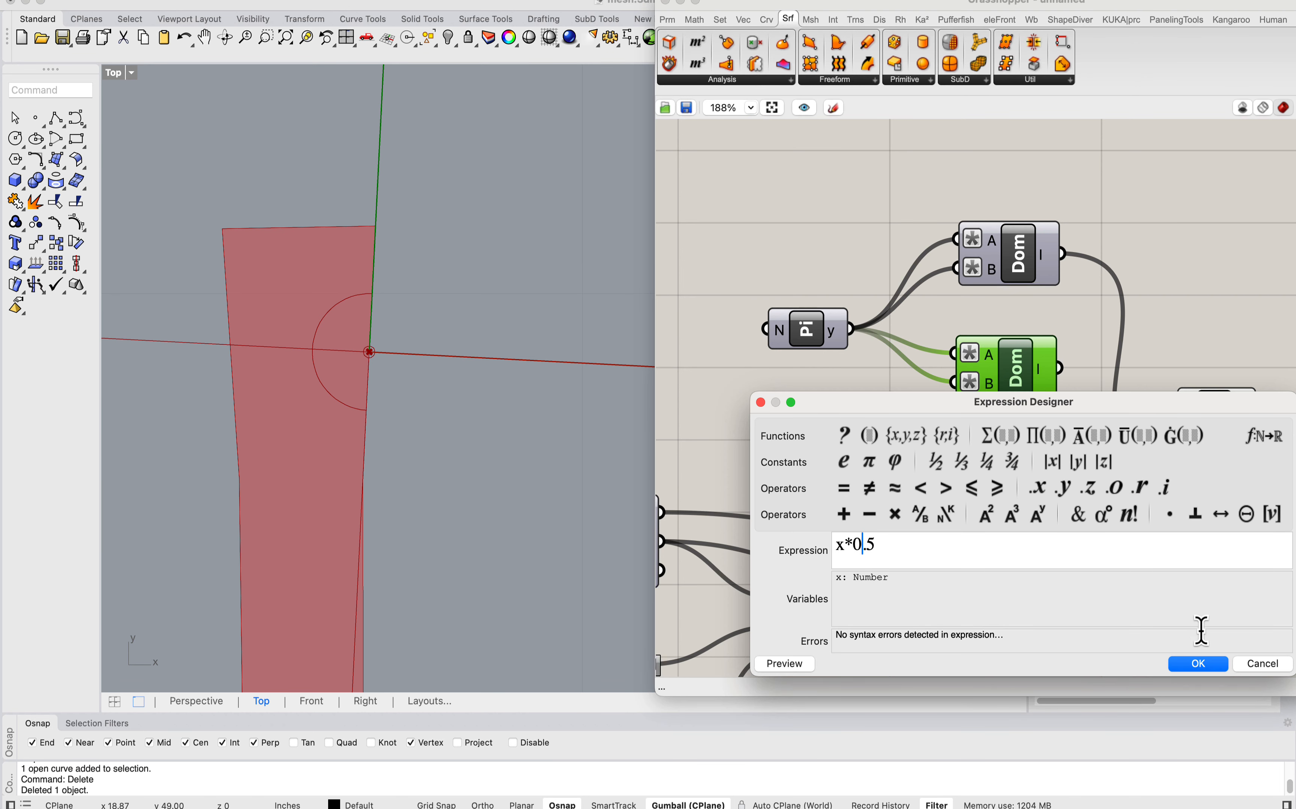
click(1198, 664)
drag(1059, 368, 1175, 464)
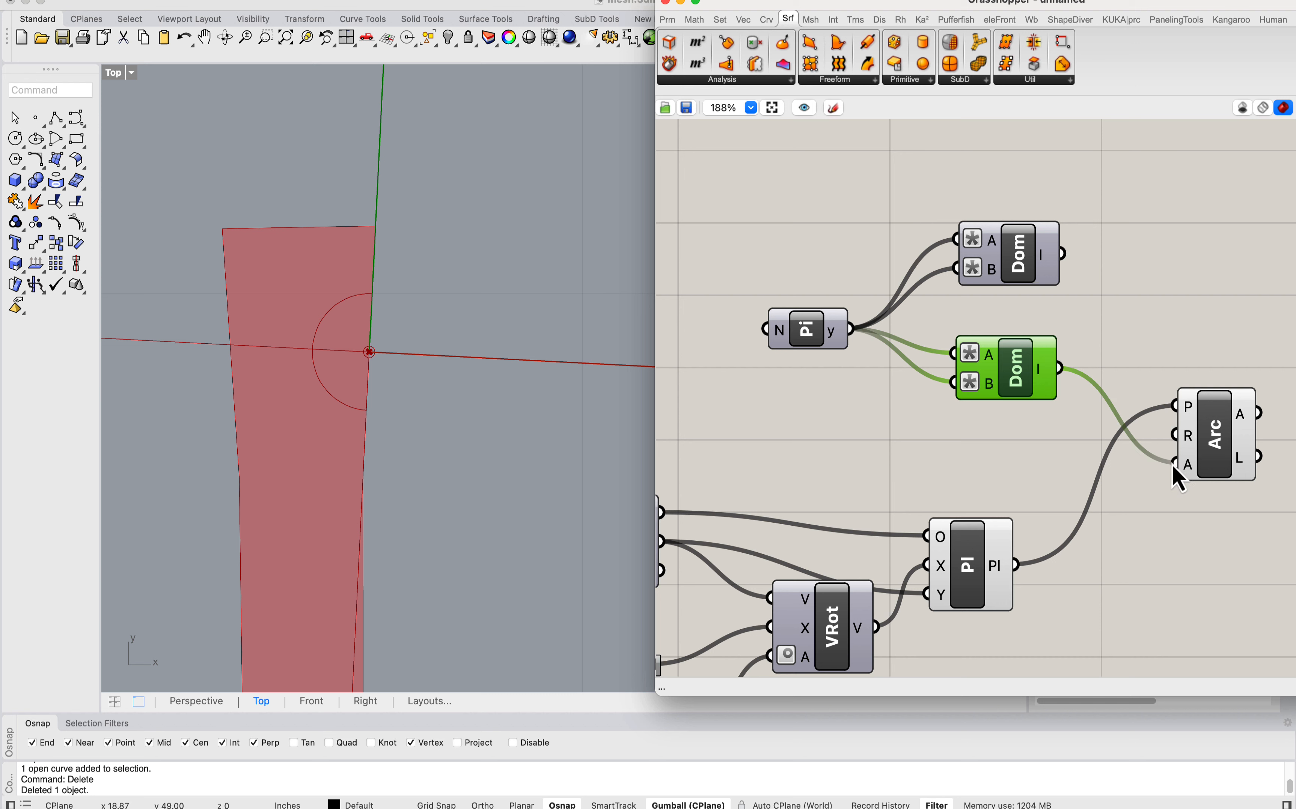
drag(1011, 375, 1018, 375)
Step: Inspect the arc on the strip edge and delete the copied Construct Domain component
mouse_move(1056, 378)
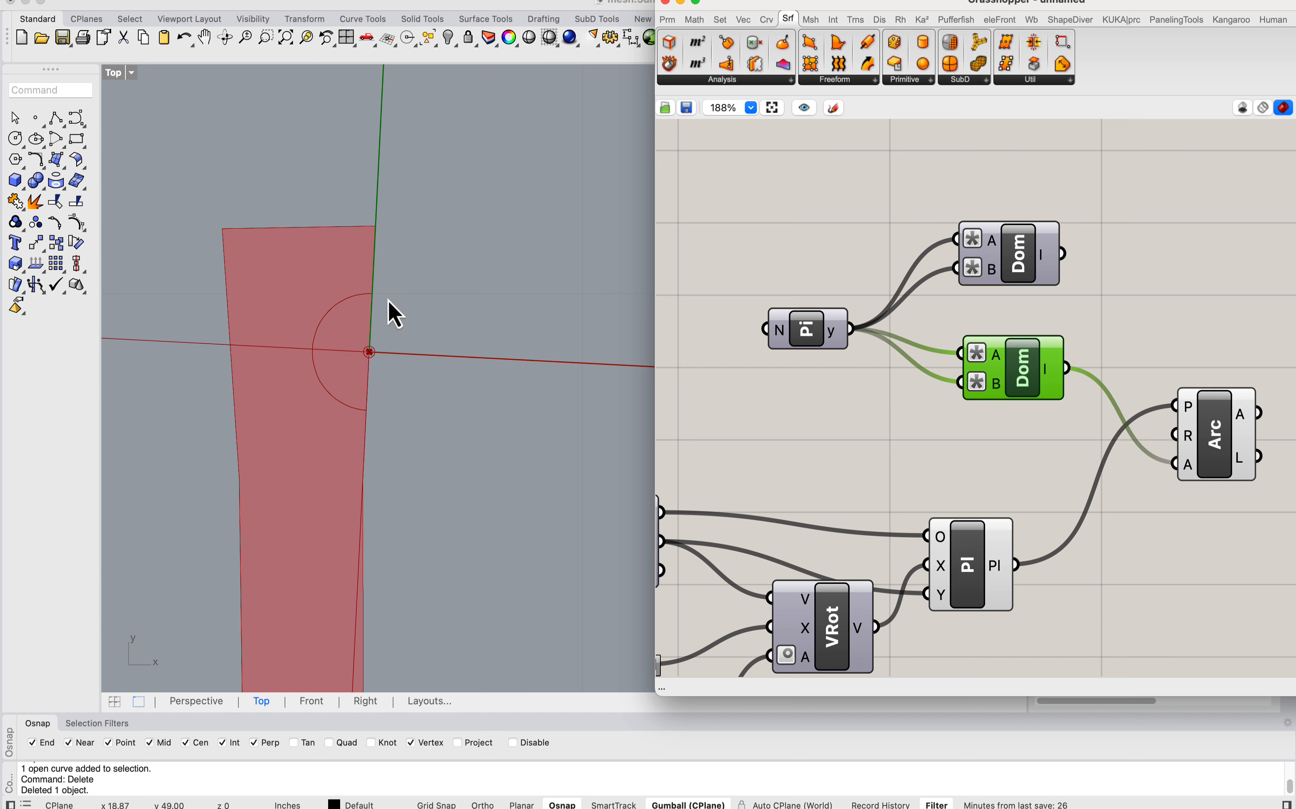
scroll(962, 392, right, 5)
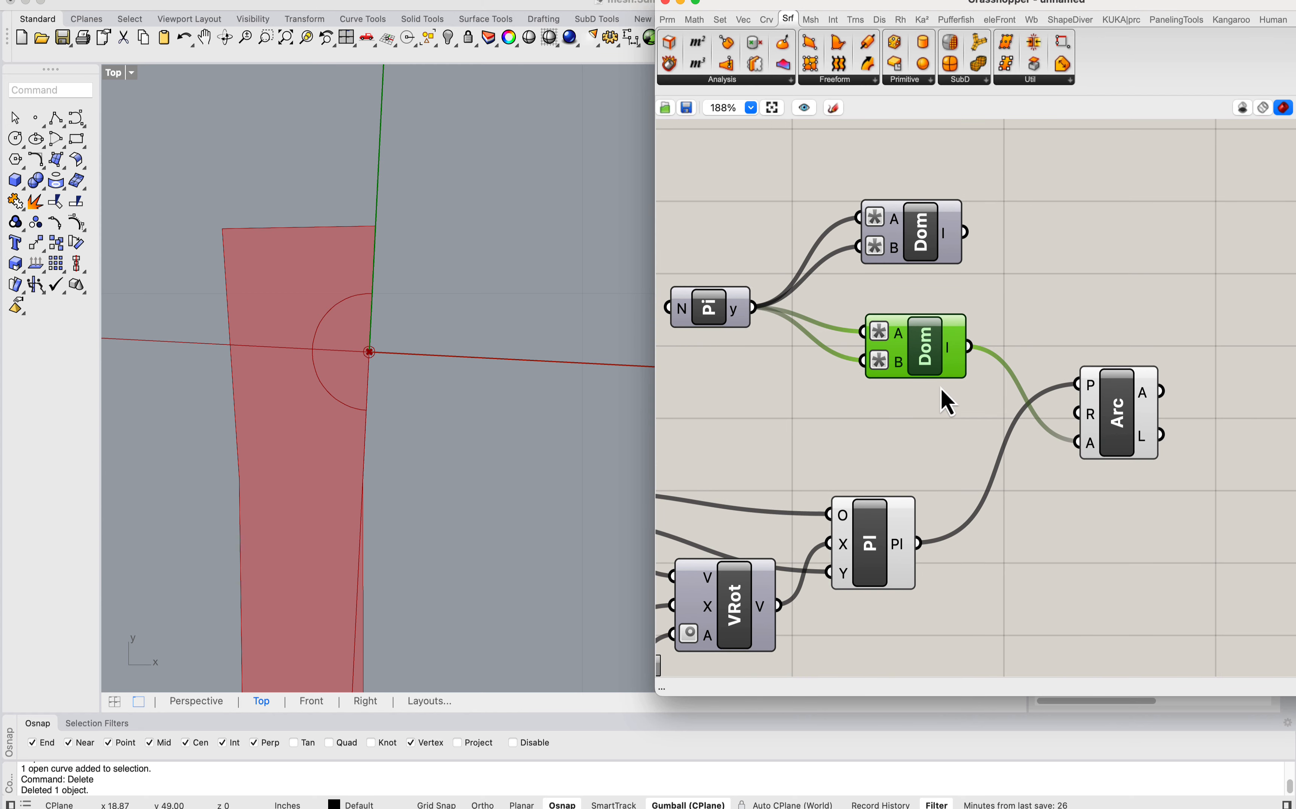
key(Delete)
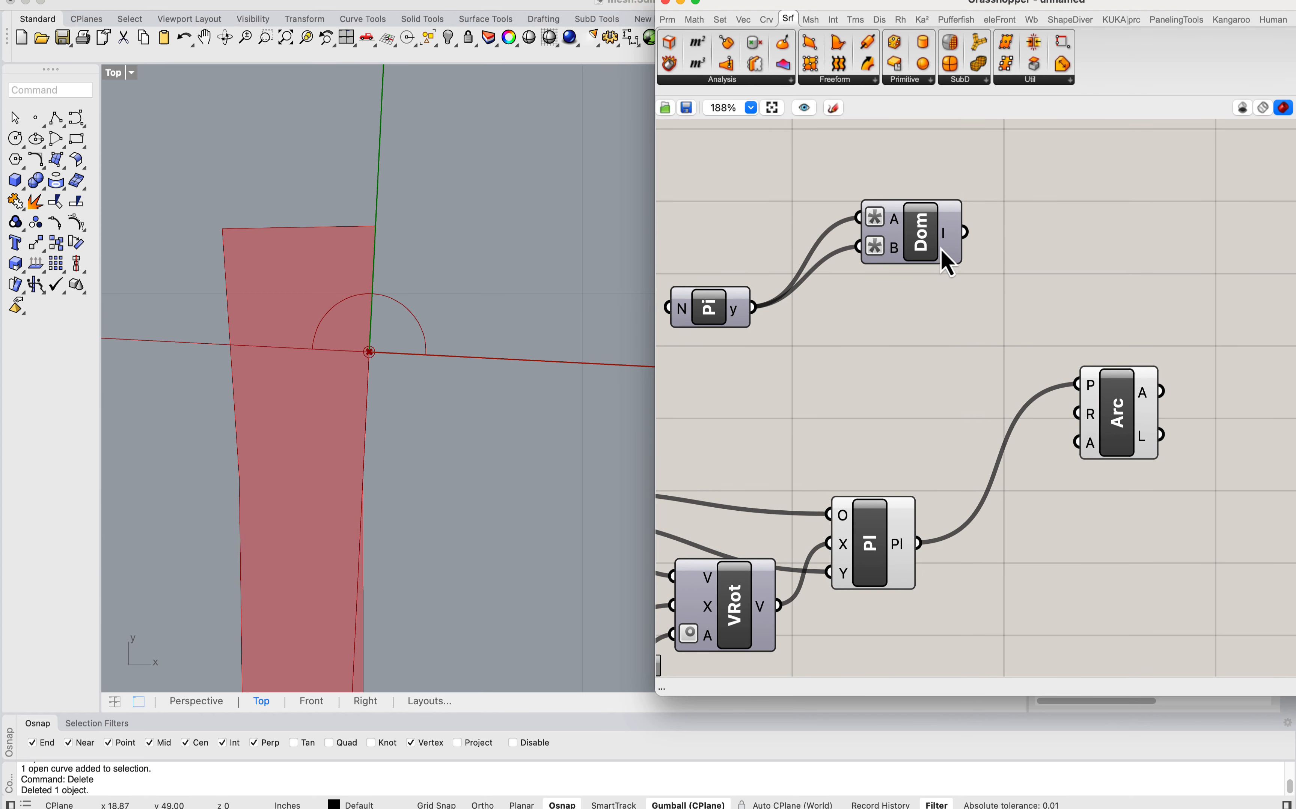
Step: Set the expression on the remaining Construct Domain's A input to -x/2
mouse_move(1094, 448)
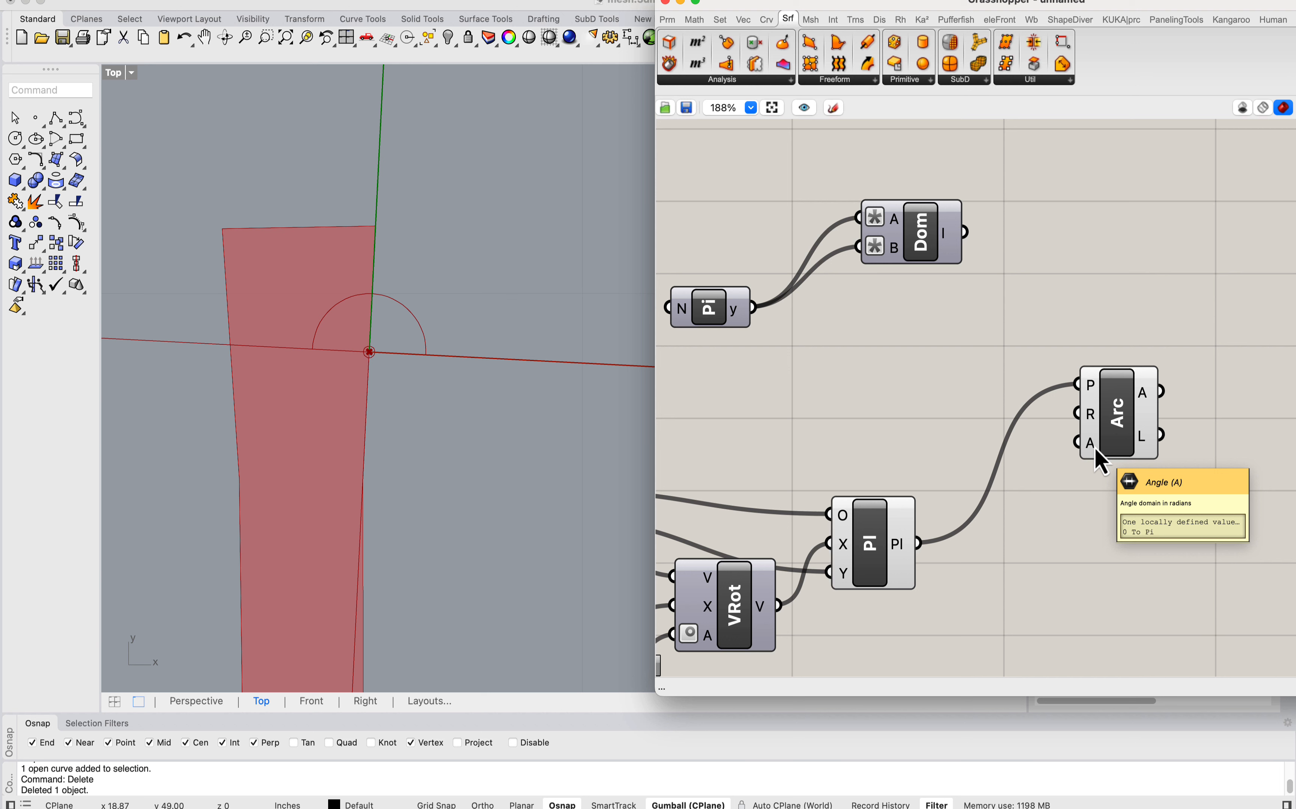
right_click(893, 222)
mouse_move(963, 372)
click(1102, 374)
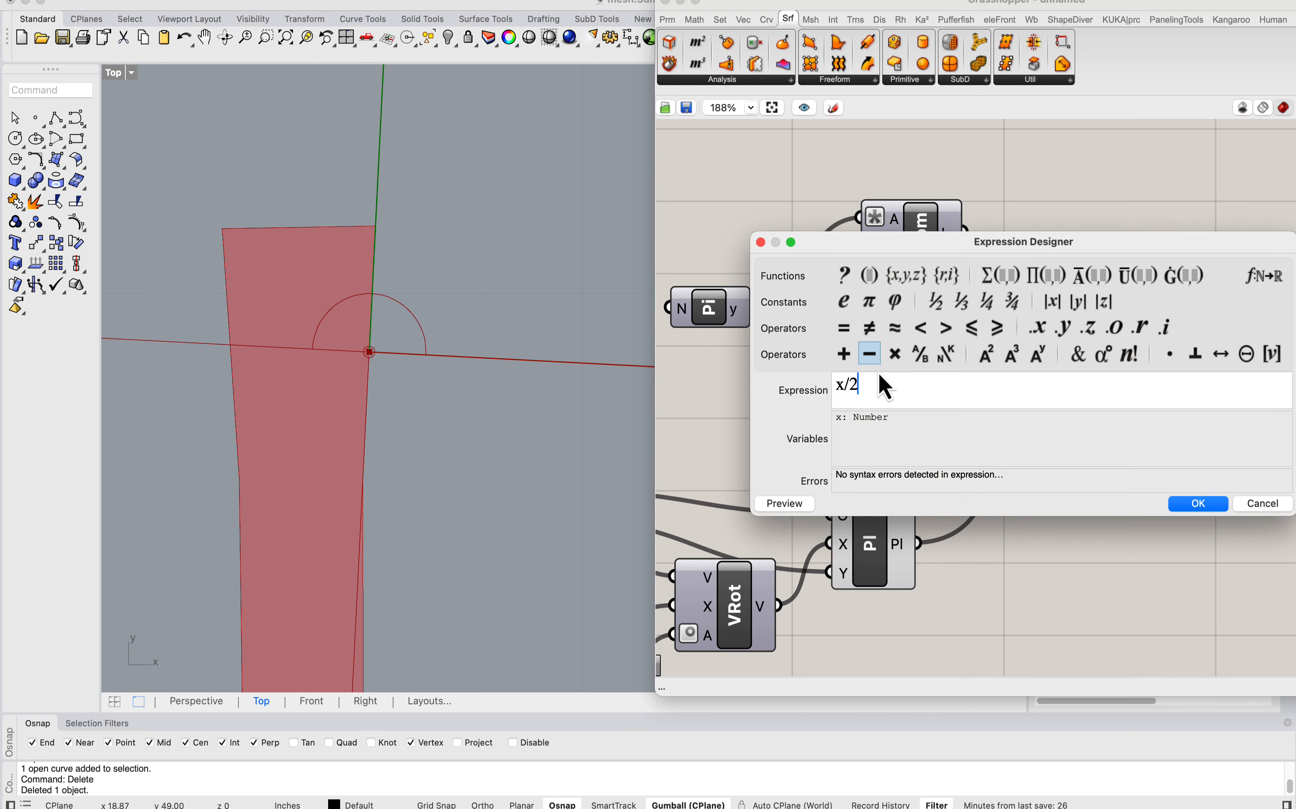
text(-x/2)
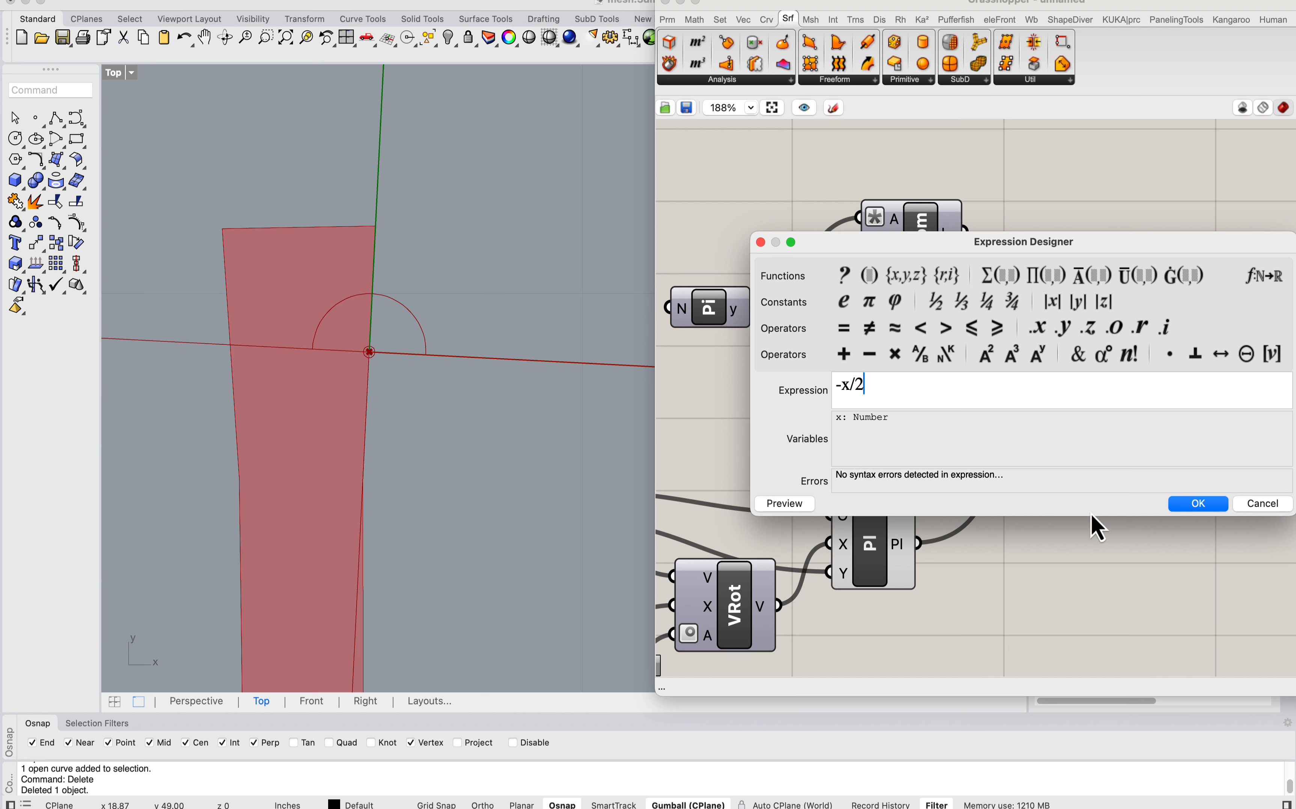
click(1198, 503)
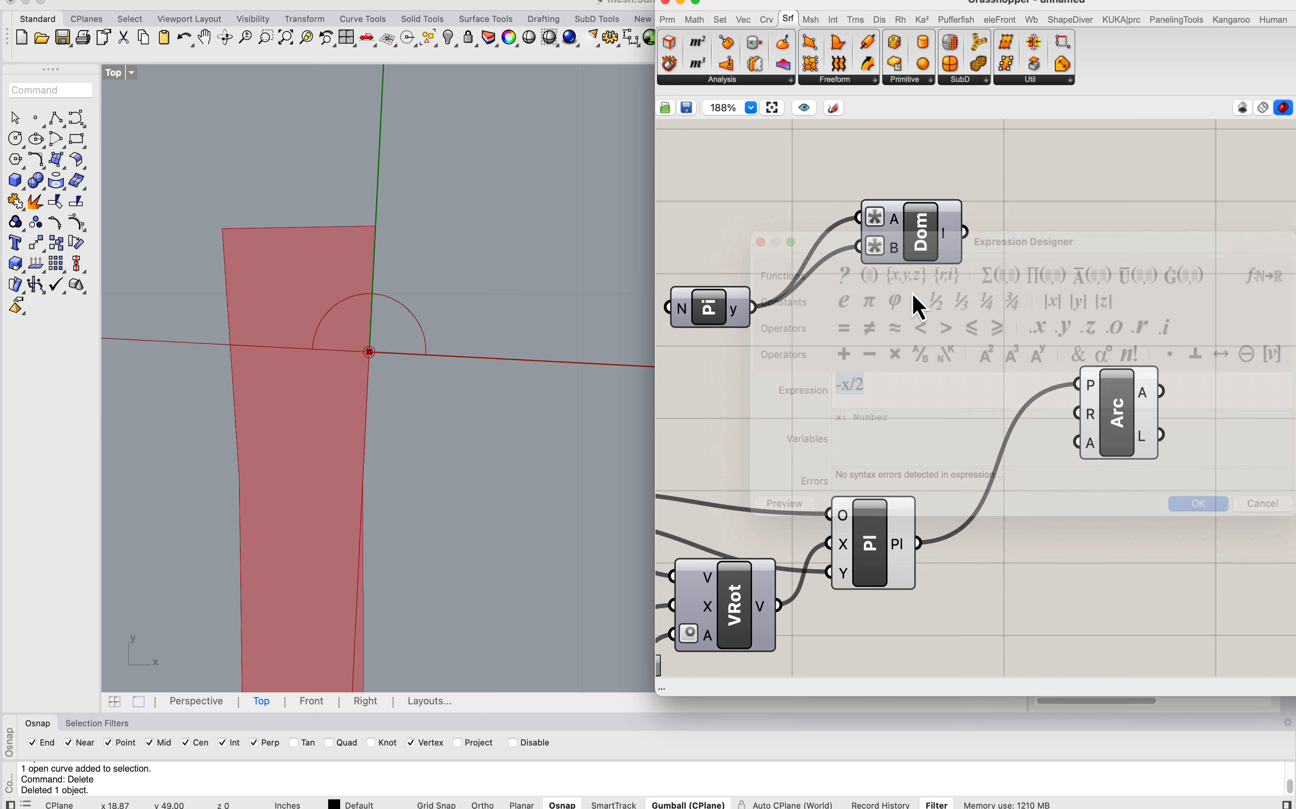
Step: Set the expression on Construct Domain's B input to x/2 and feed the domain into the Arc's angle input
right_click(888, 248)
click(995, 403)
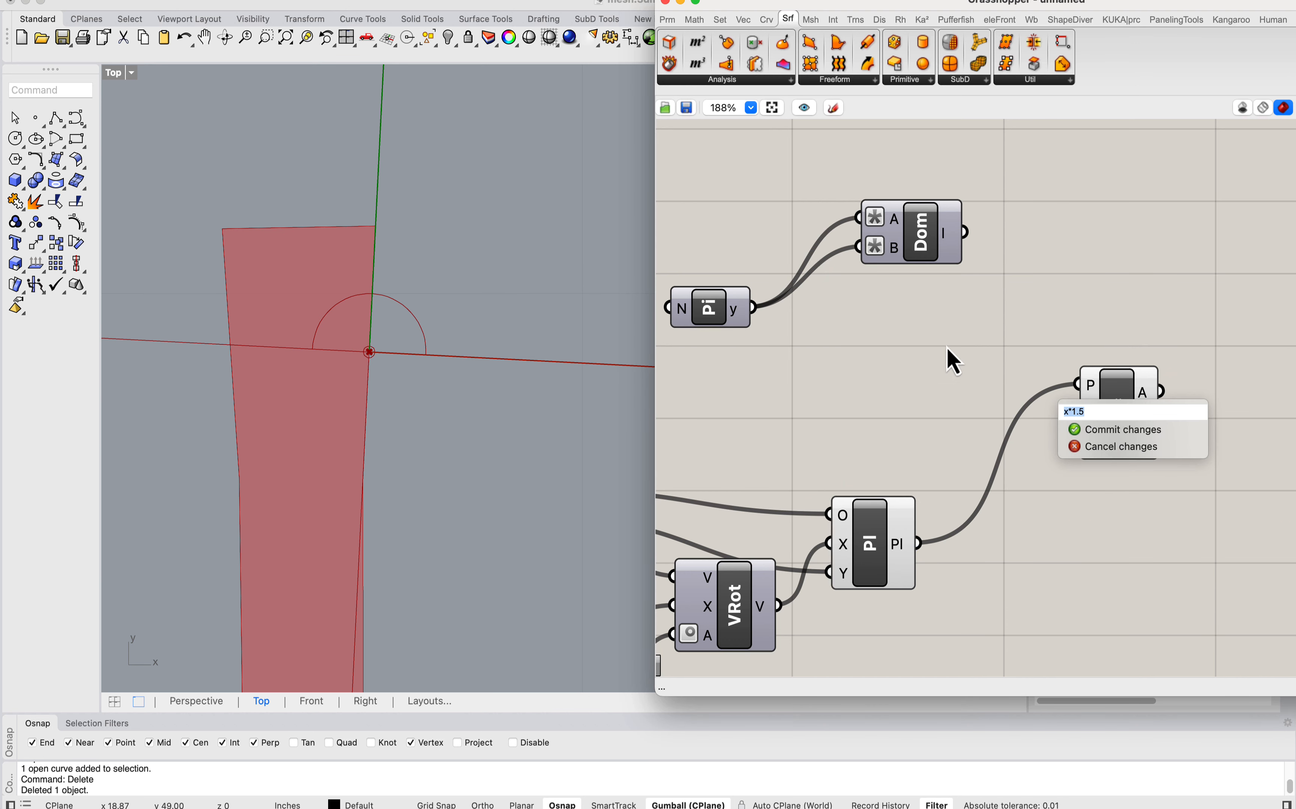
right_click(895, 254)
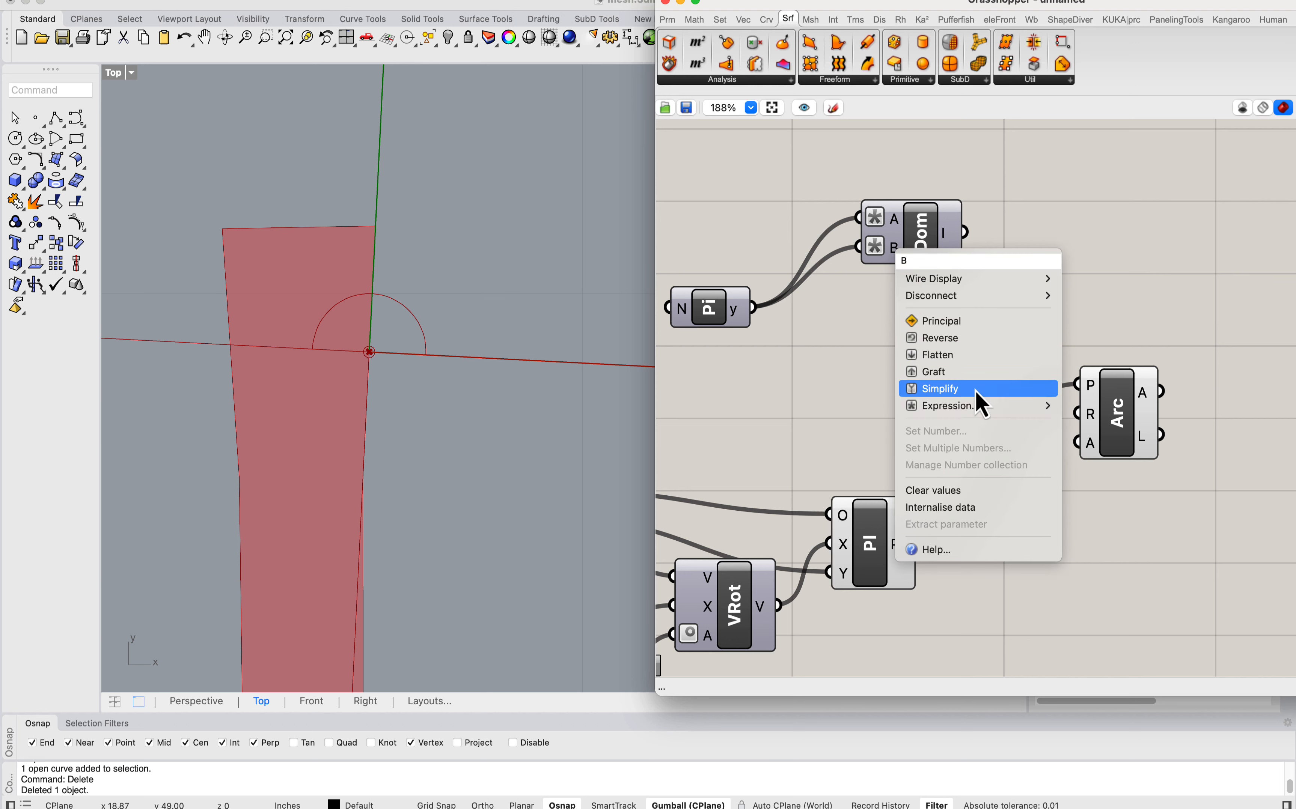
mouse_move(1016, 407)
click(1113, 407)
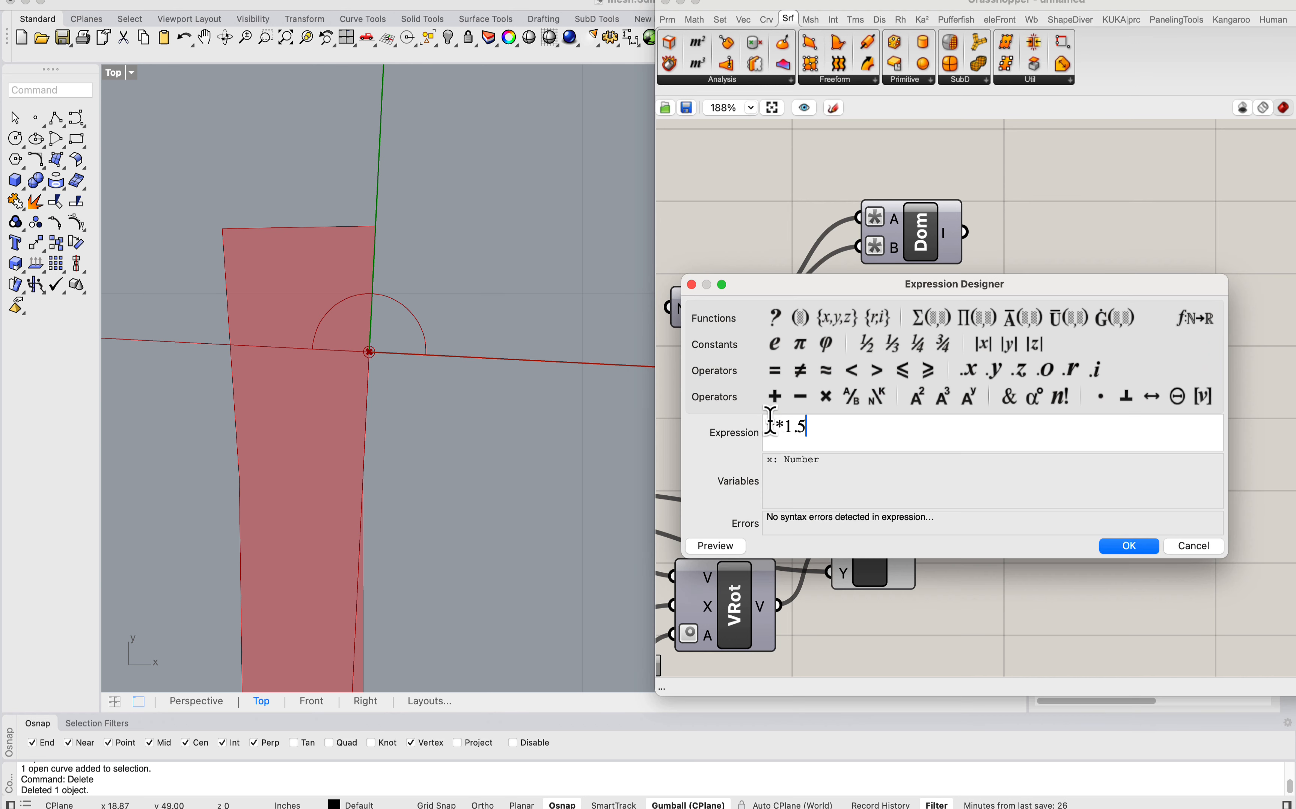
text(x/2)
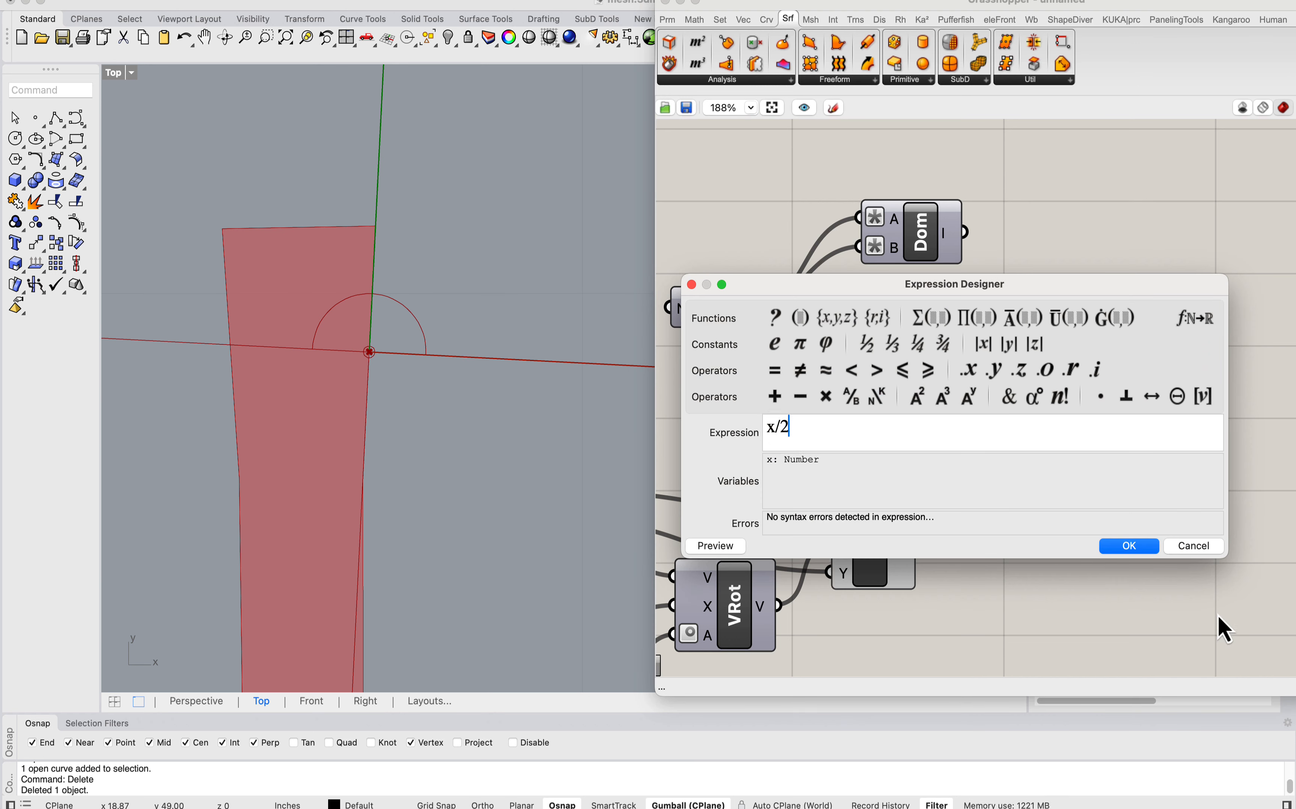
click(1129, 547)
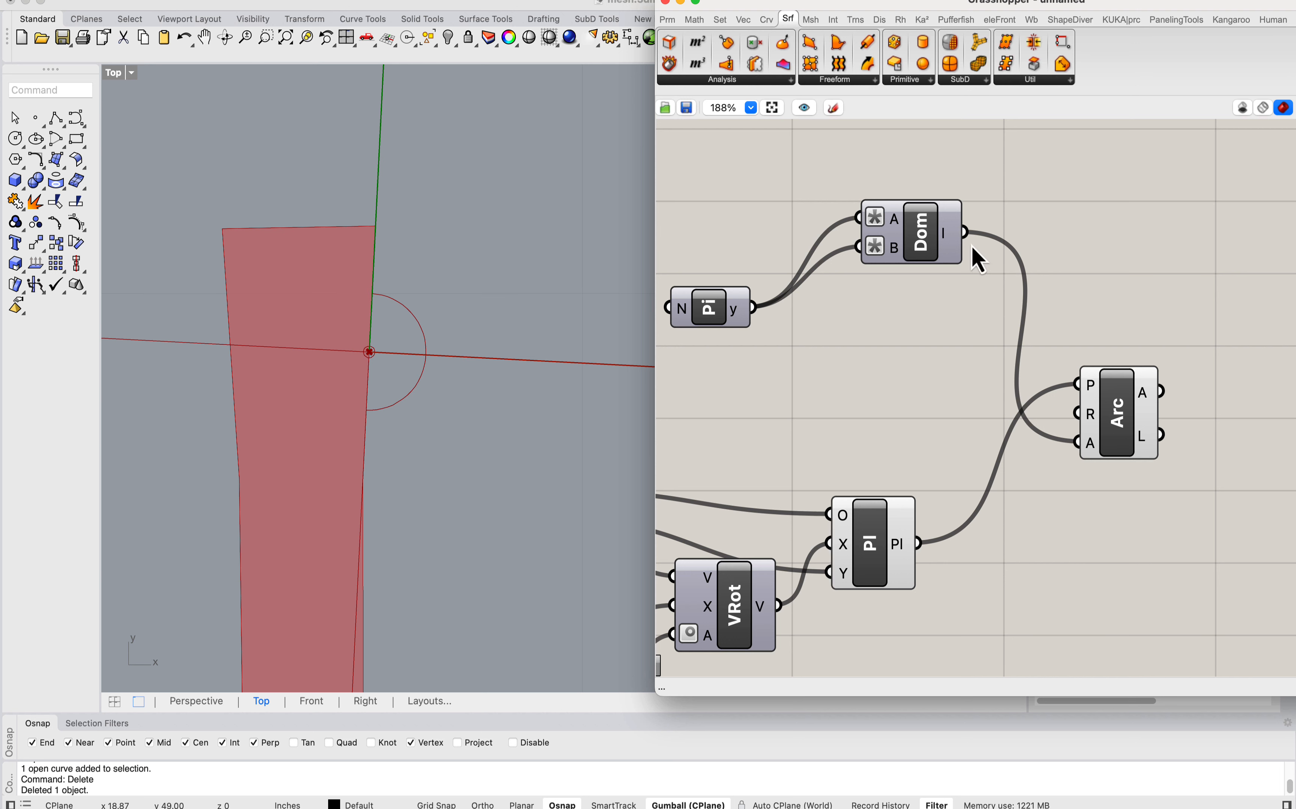
Step: Move Construct Domain down beside the Pi component and inspect the arc on the strip's edge
drag(912, 262, 893, 328)
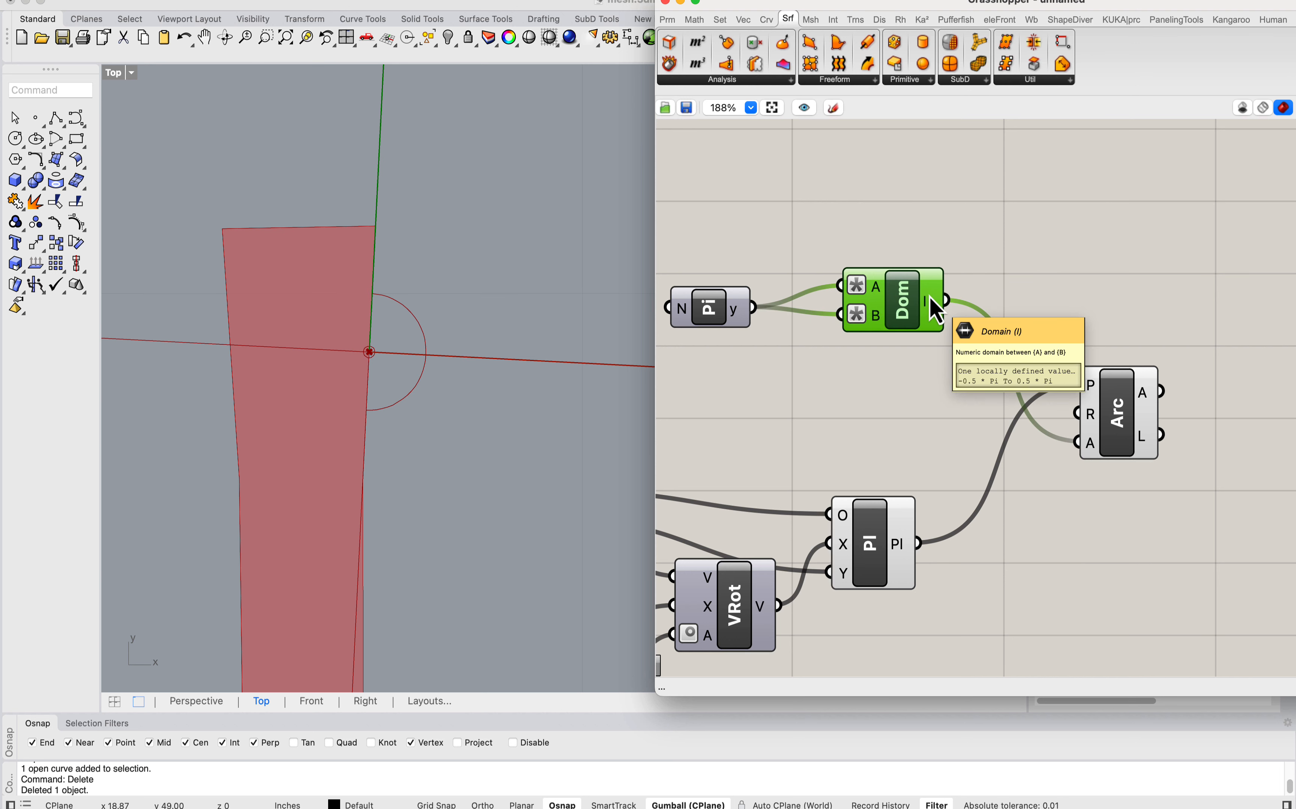
click(1117, 413)
scroll(439, 332, down, 2)
scroll(403, 315, up, 2)
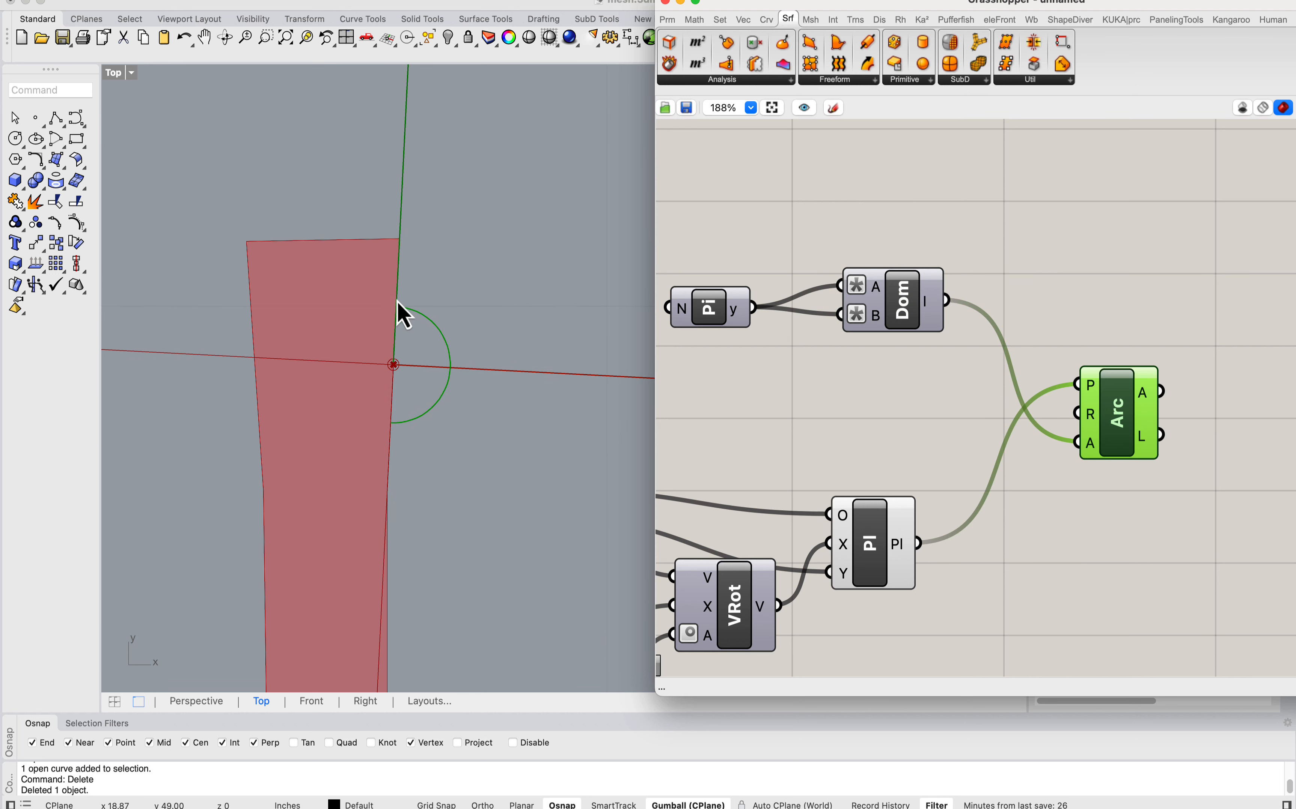
Step: Add a 0.5 number slider, feed it into the Arc's radius input, and inspect the arc against the strip's edge
right_drag(999, 392, 1038, 369)
double_click(885, 376)
text(0.5)
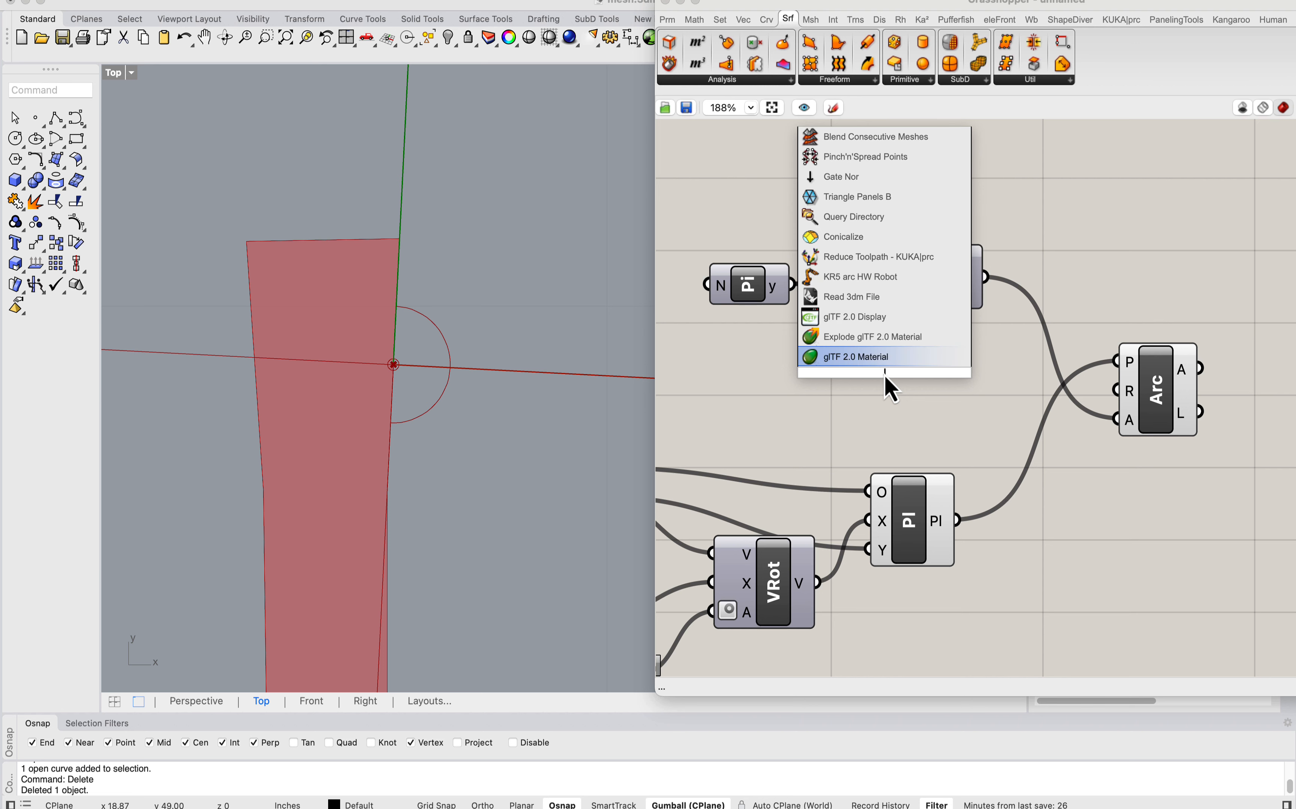
key(Return)
drag(1114, 392, 847, 398)
click(1160, 395)
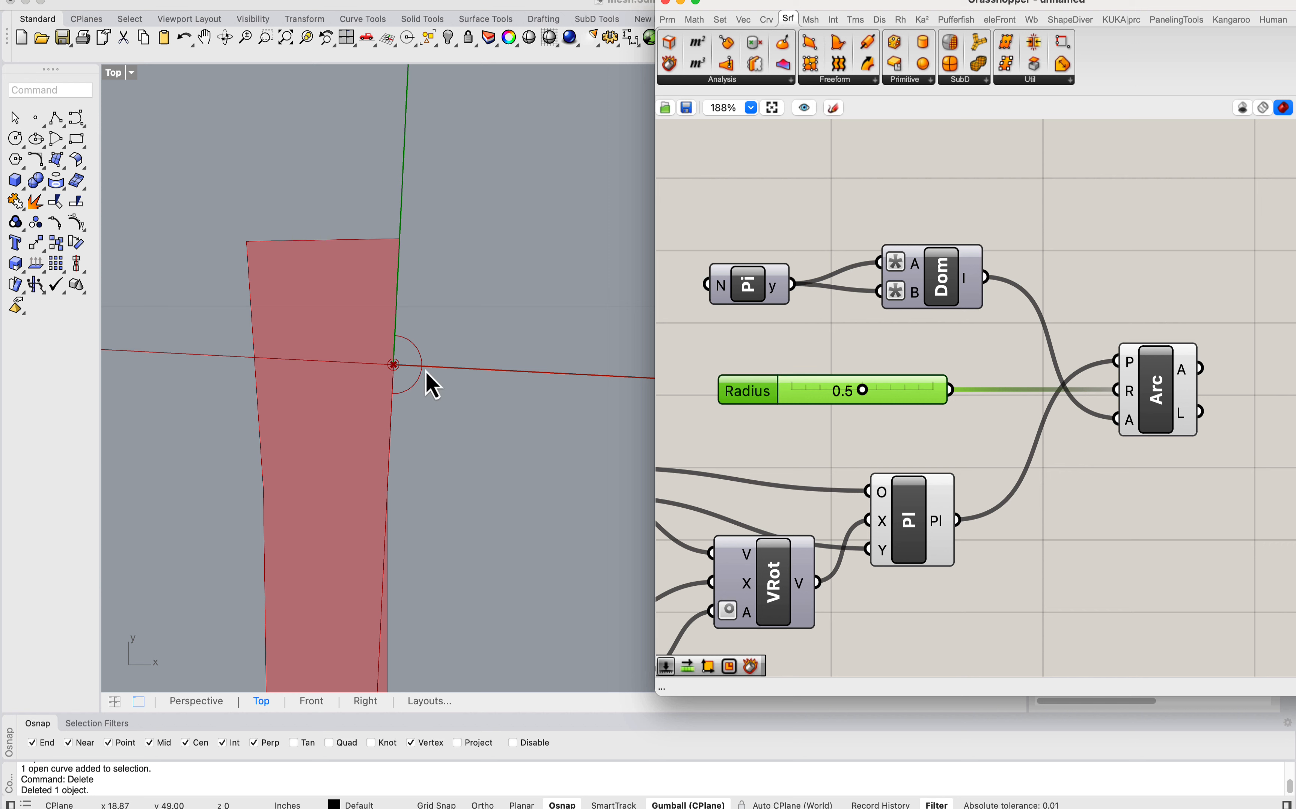
scroll(407, 290, up, 3)
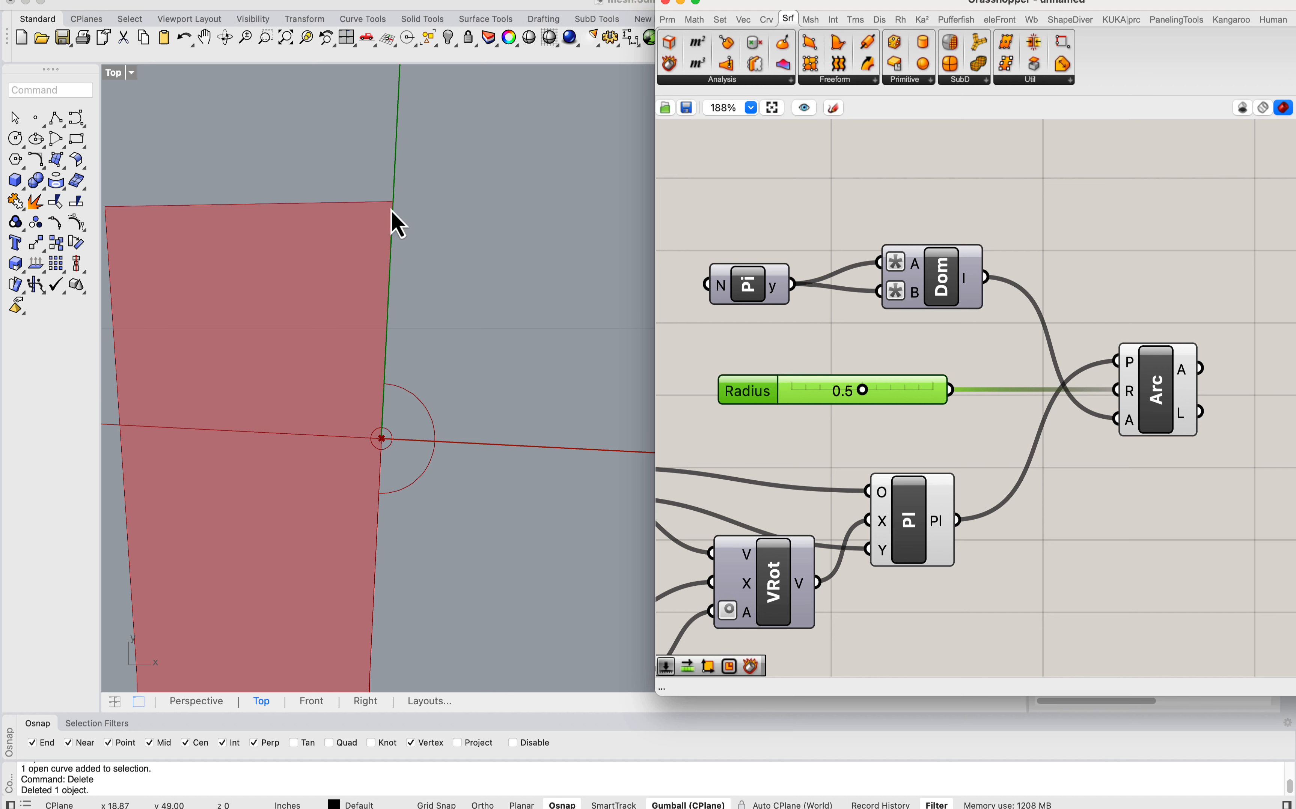
scroll(872, 250, up, 10)
scroll(884, 284, down, 13)
Step: Add an End Points component below the Circle component and feed it the edge segment from the List Item
right_drag(854, 324, 1011, 280)
right_drag(952, 410, 1059, 467)
scroll(804, 382, down, 1)
click(752, 391)
right_drag(889, 299, 857, 352)
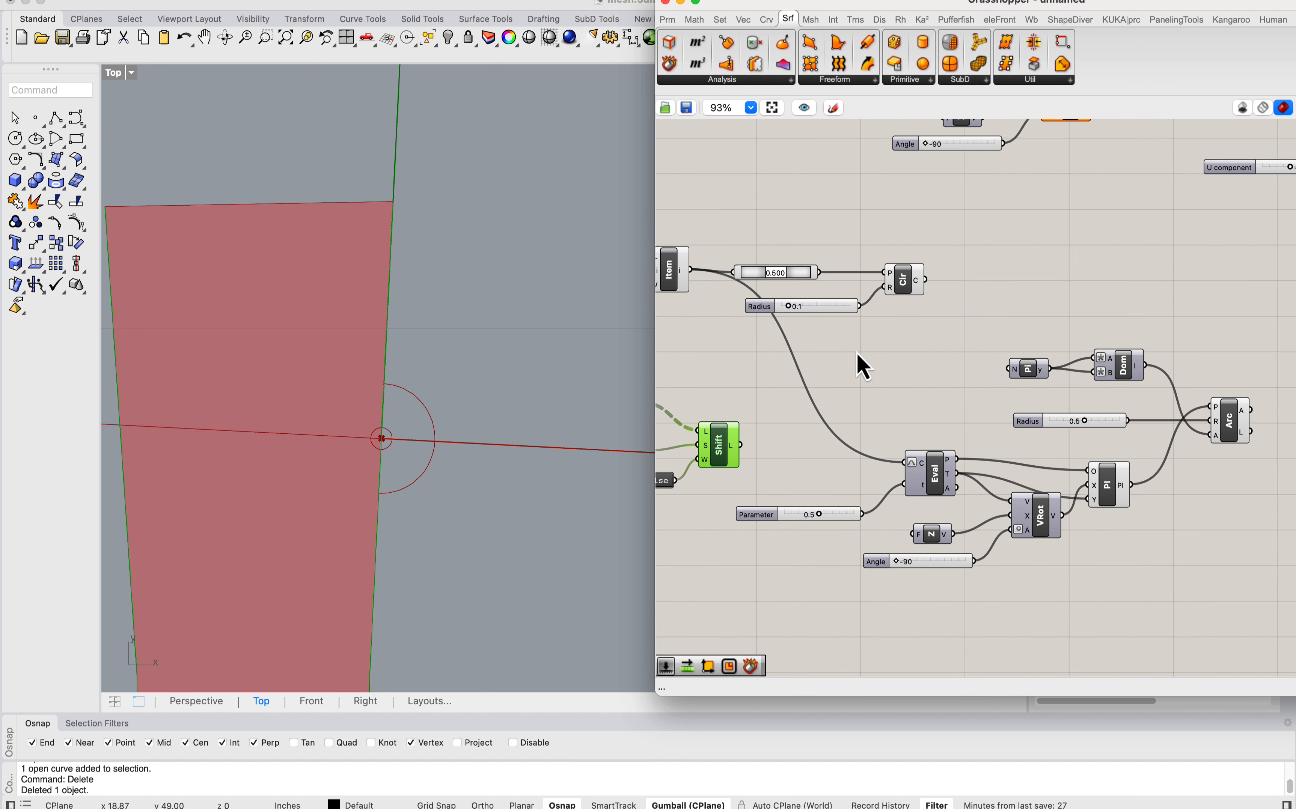
double_click(856, 352)
text(Number Sliderend po)
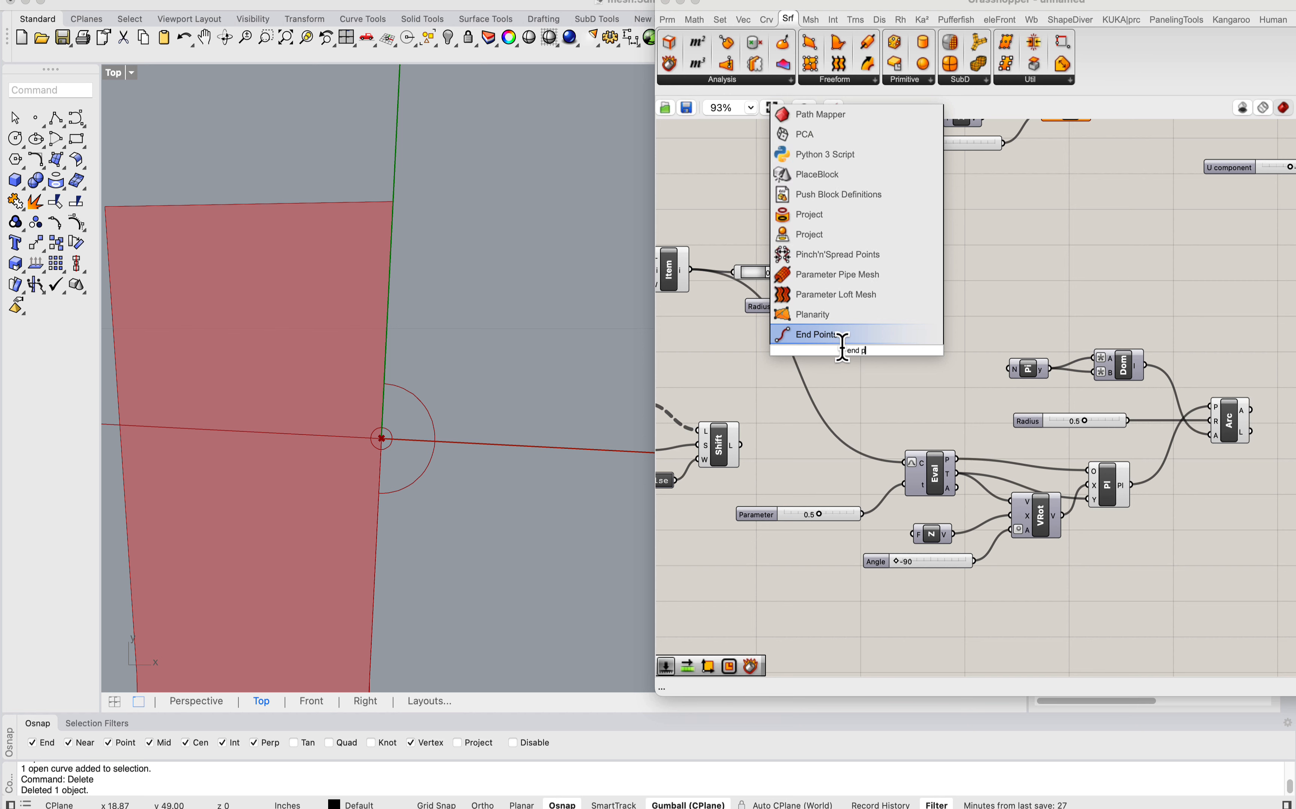
key(Return)
right_drag(816, 328, 874, 338)
click(735, 277)
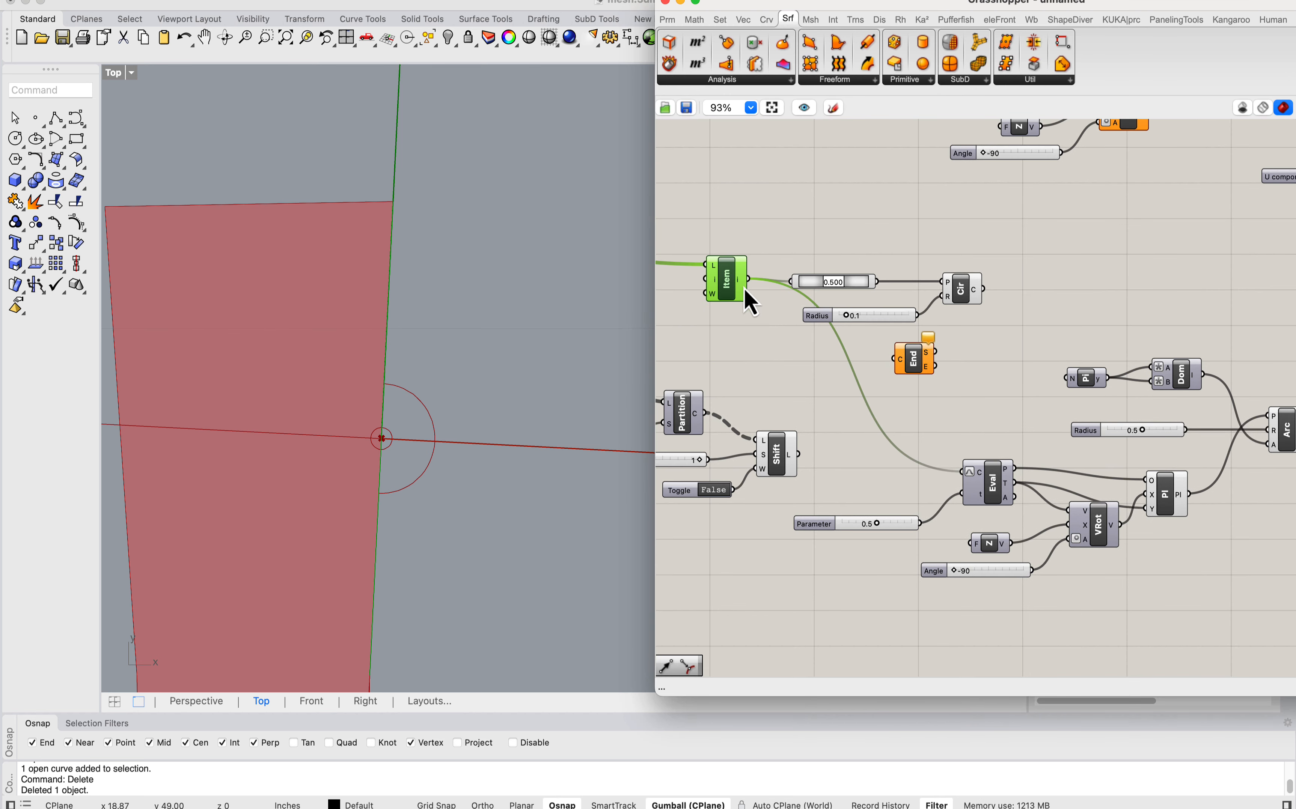
drag(749, 279, 892, 359)
Step: Move End Points below the Arc component and place a copy beside the Arc, fed by the Arc's curve output
drag(922, 371, 1080, 337)
scroll(837, 321, down, 5)
scroll(1096, 405, up, 3)
scroll(1049, 360, up, 5)
drag(1114, 351, 1153, 318)
Step: Add a Line between the arc's and edge segment's start points, and a copy of it between their end points
right_drag(1213, 382, 1141, 375)
double_click(1142, 376)
text(lin)
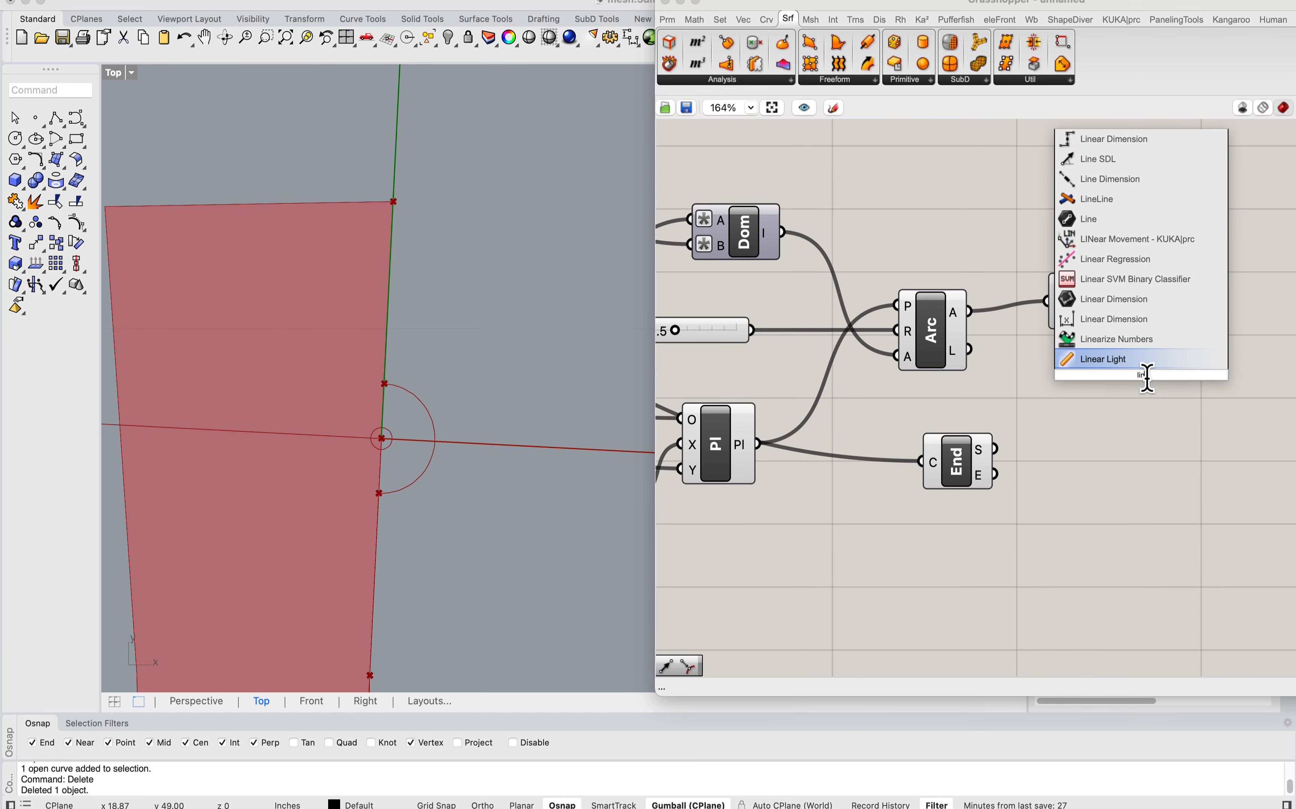
text(e)
click(1116, 341)
drag(1098, 301, 1069, 304)
drag(1090, 292, 1108, 356)
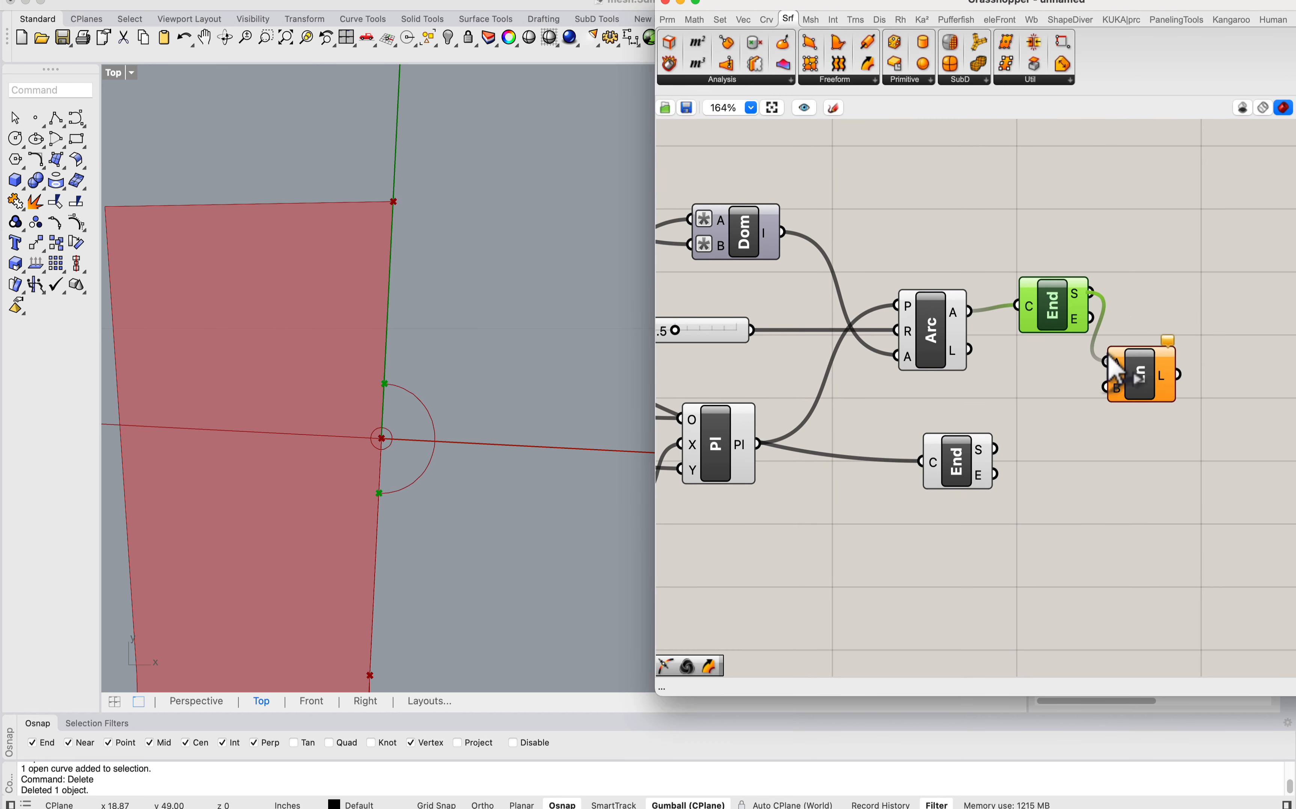
drag(997, 449, 1192, 322)
right_drag(1193, 322, 1111, 298)
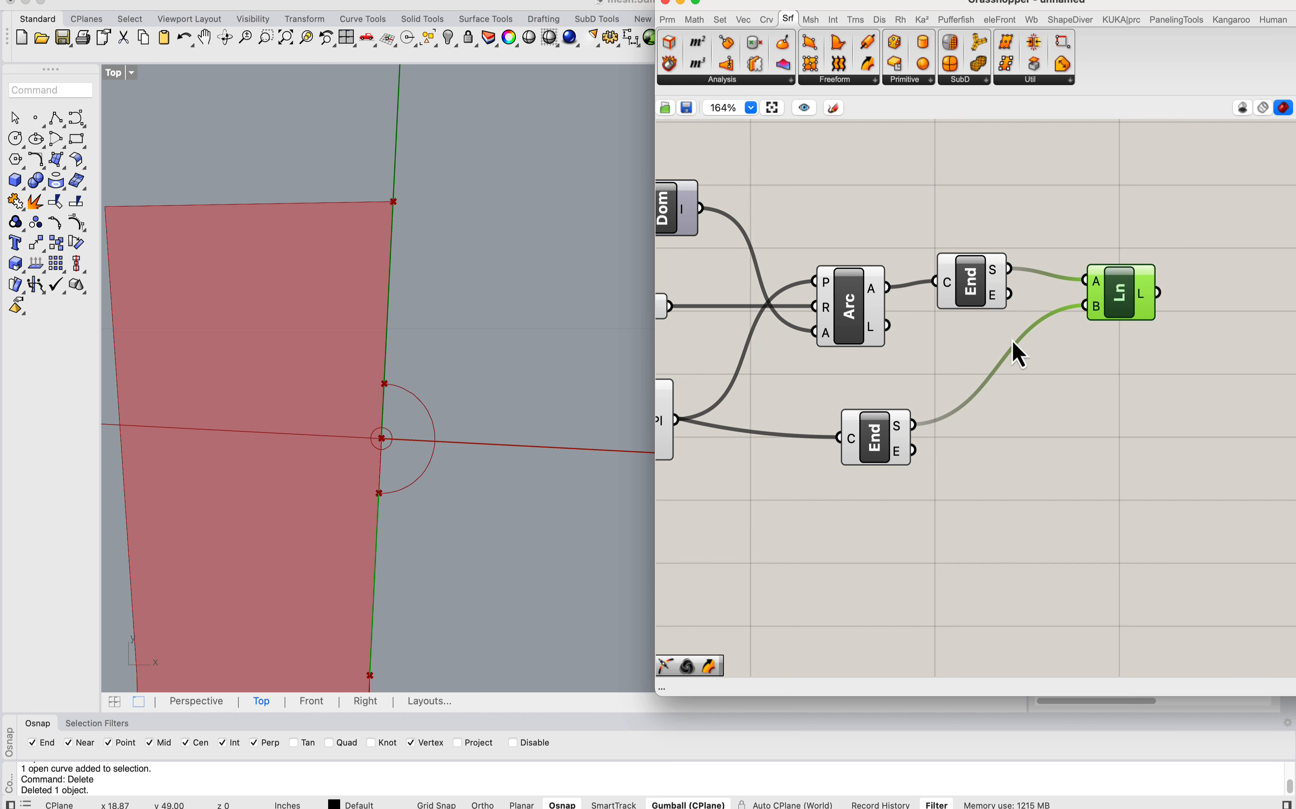
alt+drag(1130, 307, 916, 451)
right_drag(1202, 348, 1079, 373)
Step: Add a Curve parameter collecting both lines and the arc, and place it above the Line components
double_click(1126, 336)
text(crv)
click(1125, 326)
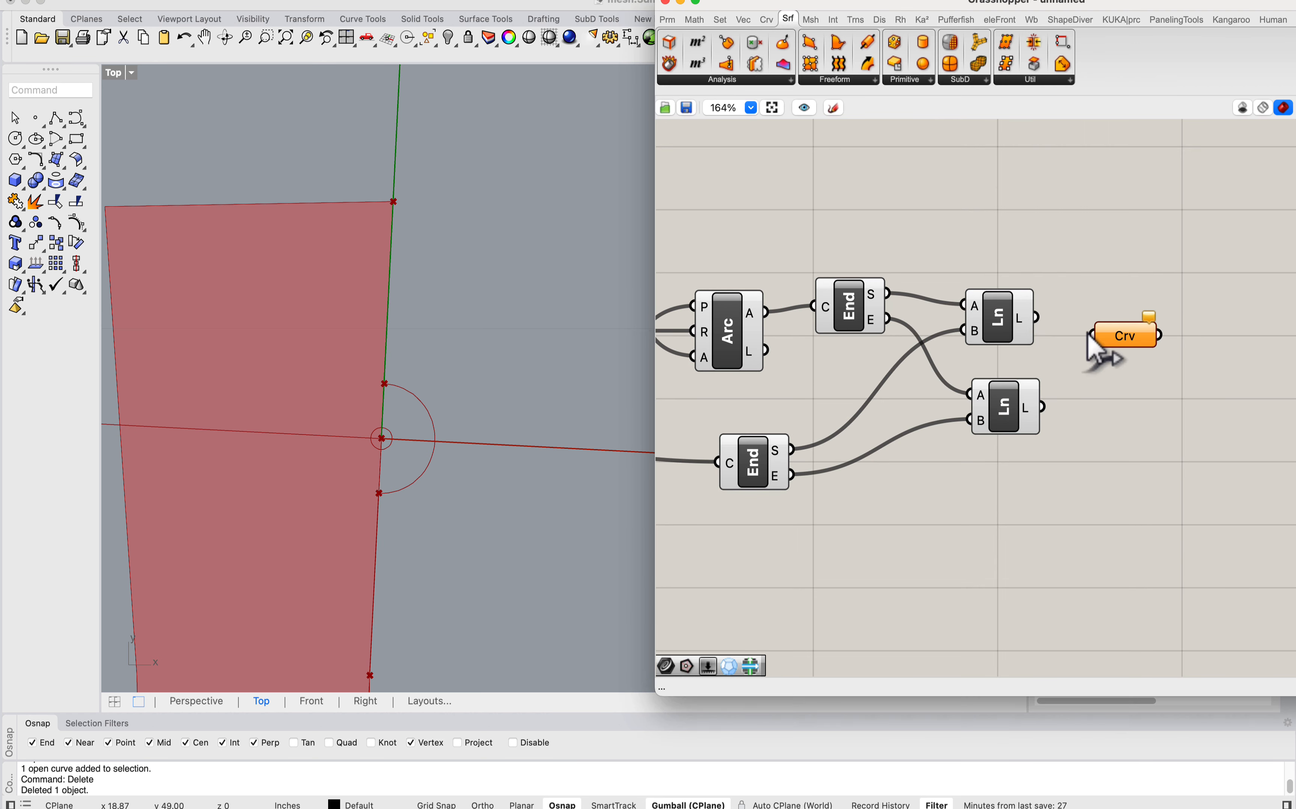
drag(1088, 341, 1089, 341)
shift+drag(1088, 341, 1024, 416)
shift+drag(776, 319, 1079, 329)
drag(1106, 325, 1100, 217)
scroll(482, 309, down, 6)
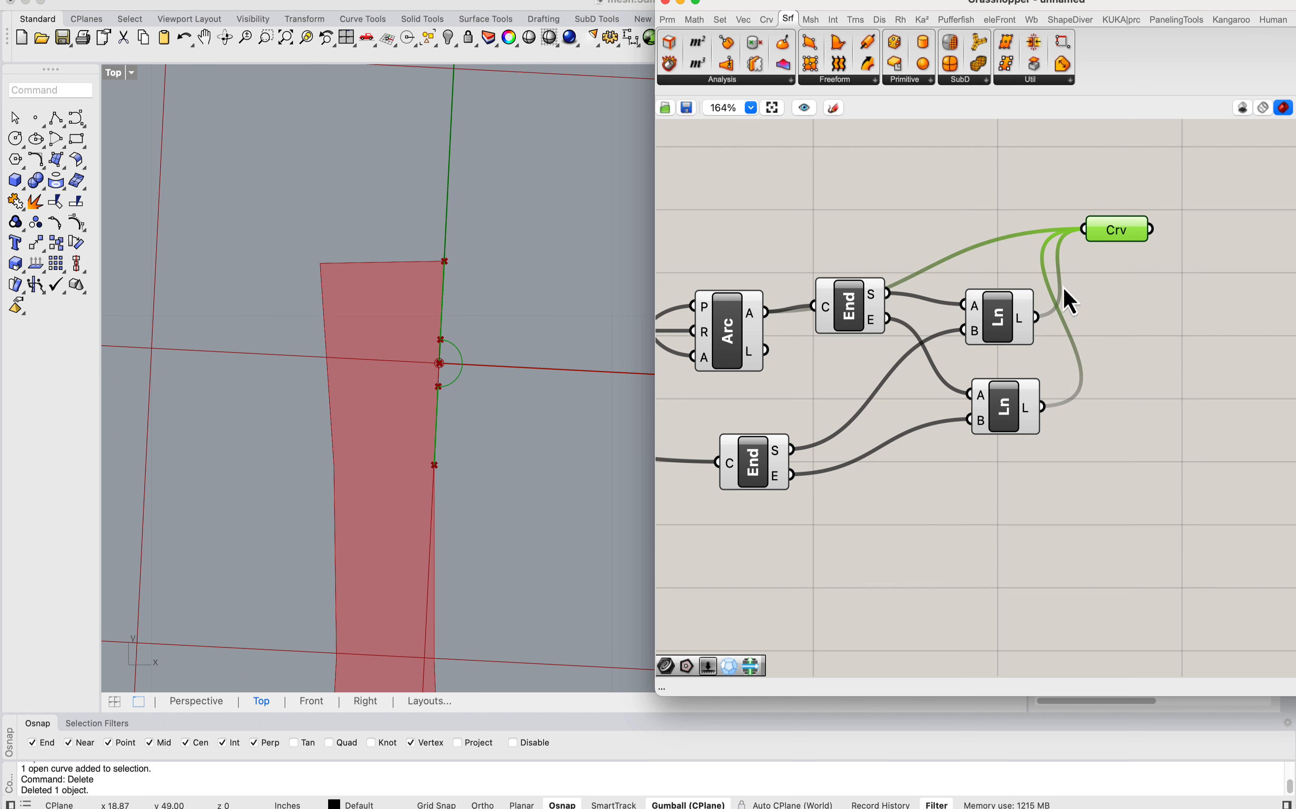
Step: Add a Join Curves component and feed it from the Curve parameter
right_drag(1249, 264, 1064, 264)
double_click(1064, 262)
text(joi)
click(1041, 243)
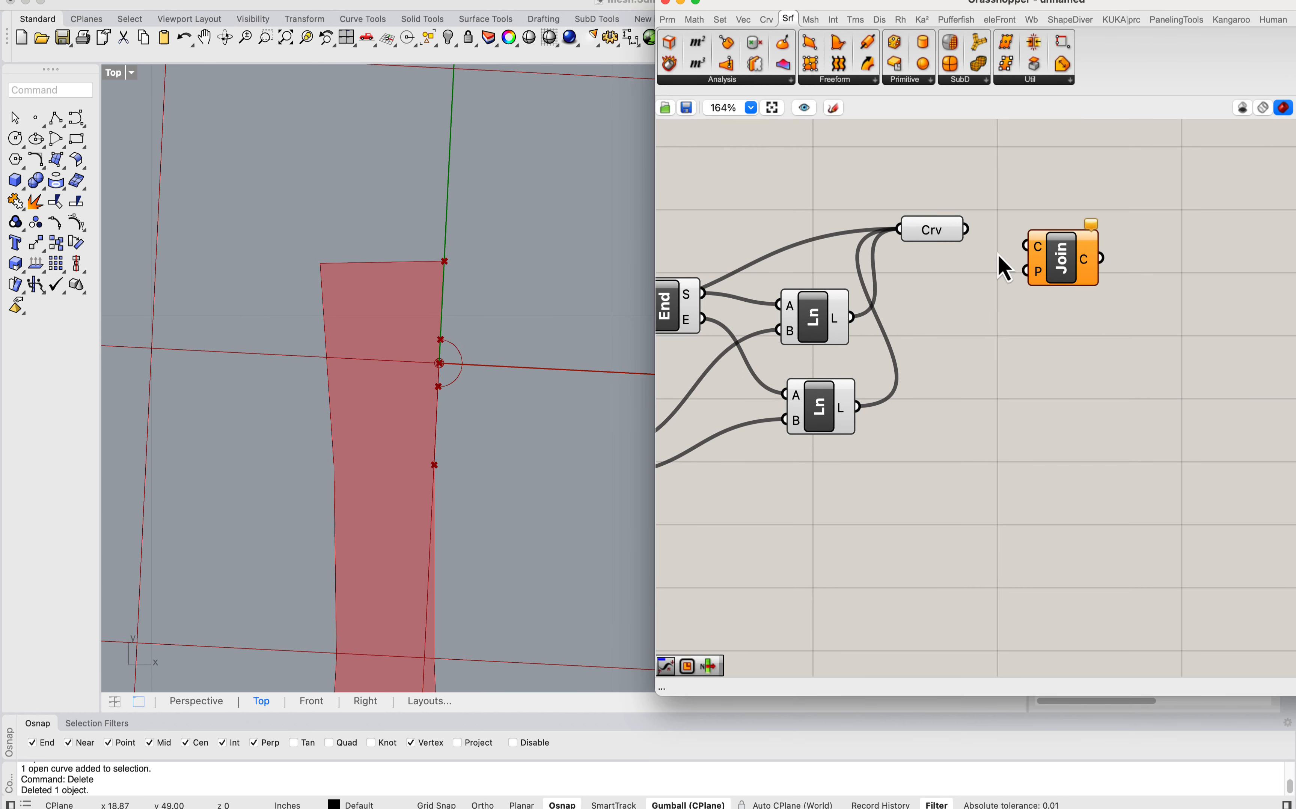
drag(973, 242, 1025, 246)
Step: Select all components of the new branch and turn off their preview
scroll(877, 289, down, 7)
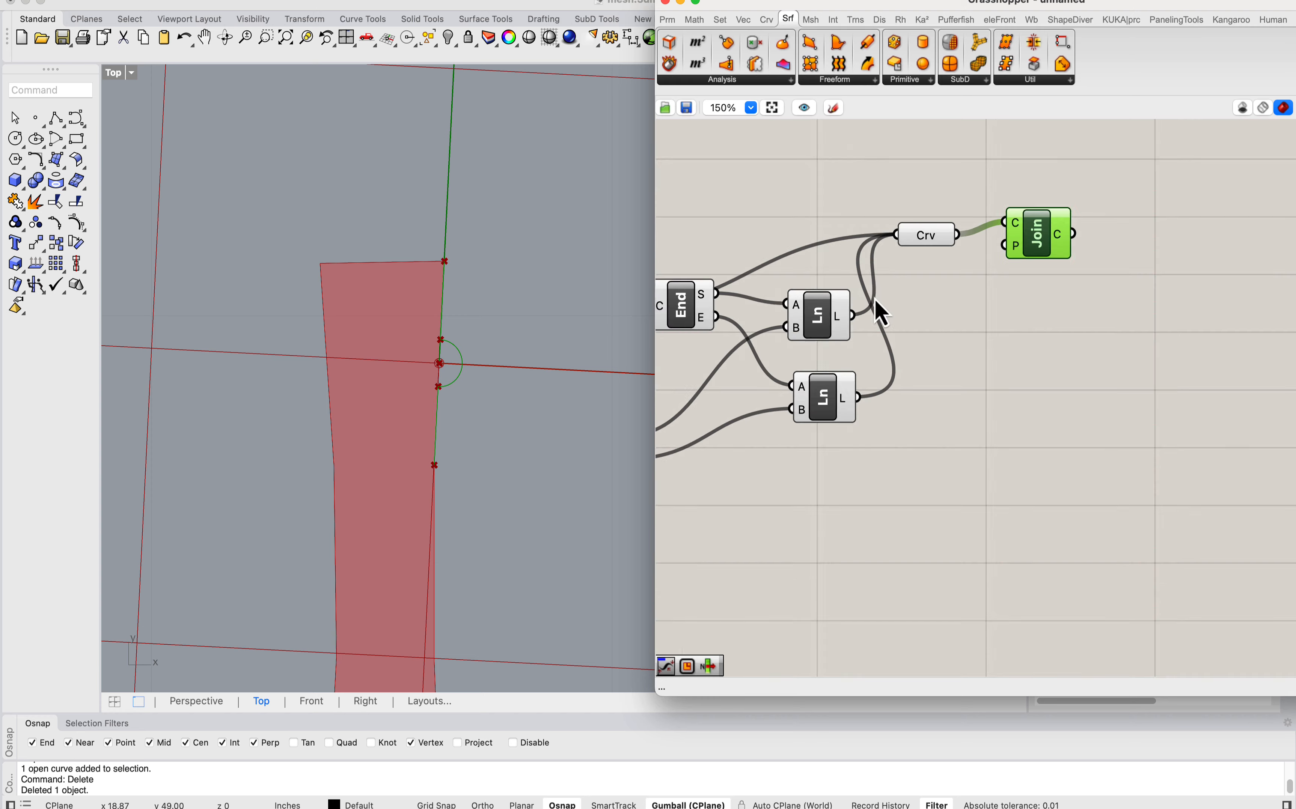
drag(1126, 378, 760, 250)
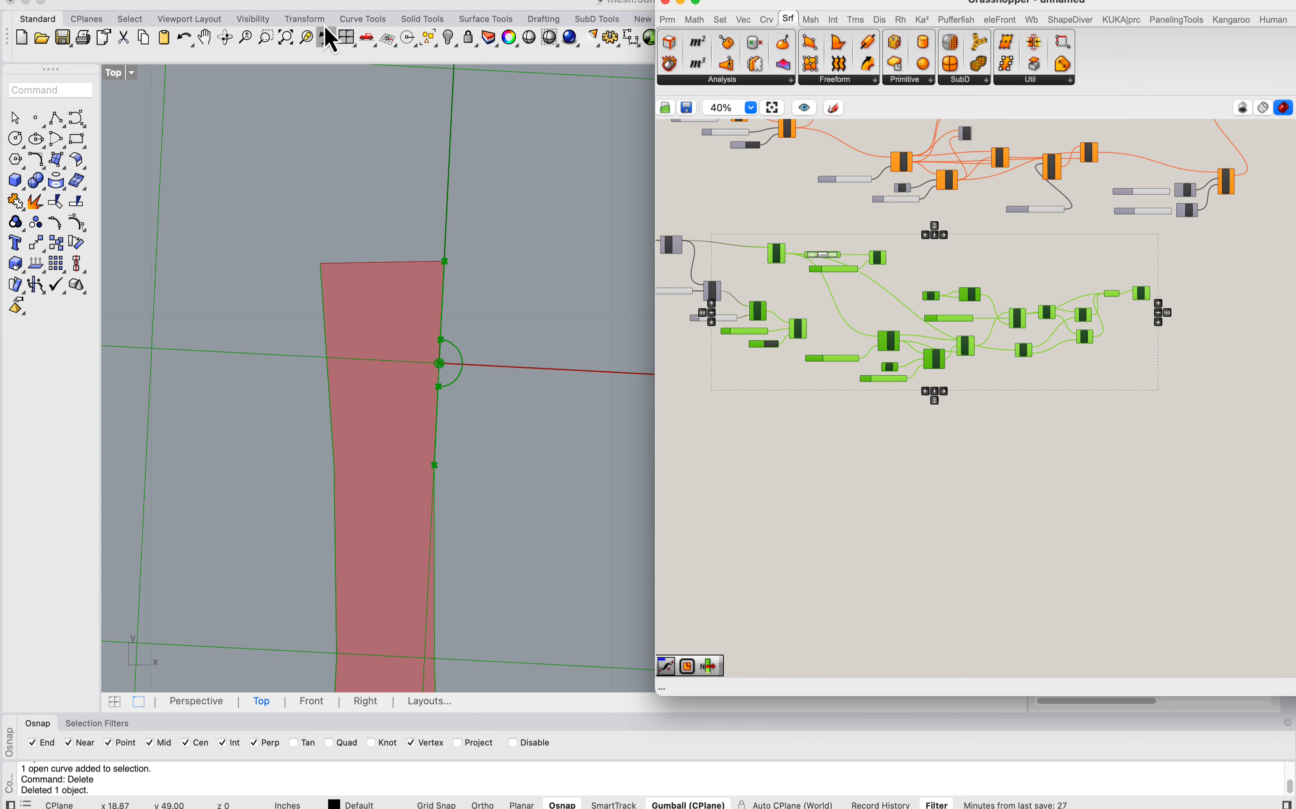
click(269, 2)
click(300, 190)
scroll(989, 401, right, 3)
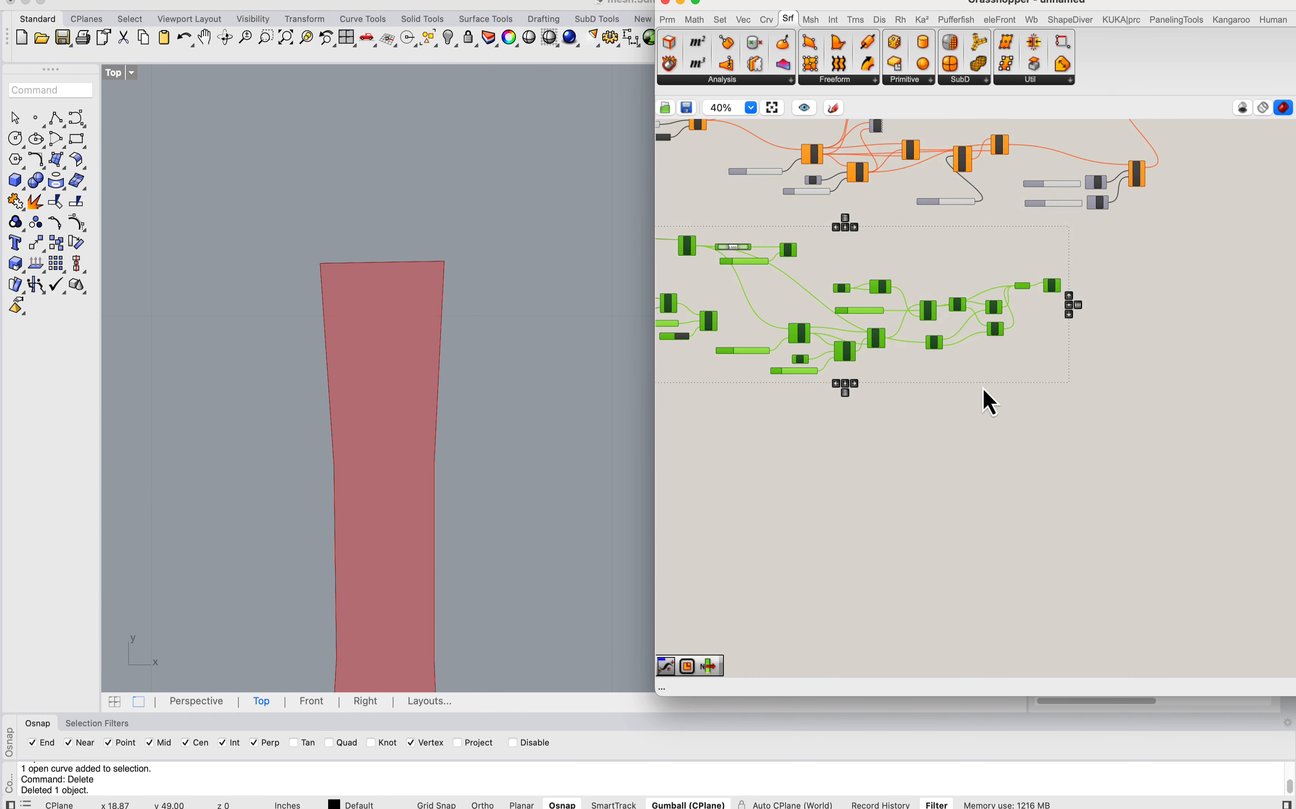
Step: Turn on the preview of the Join Curves component and inspect the joined outline on the strip
scroll(1058, 337, up, 4)
click(1037, 245)
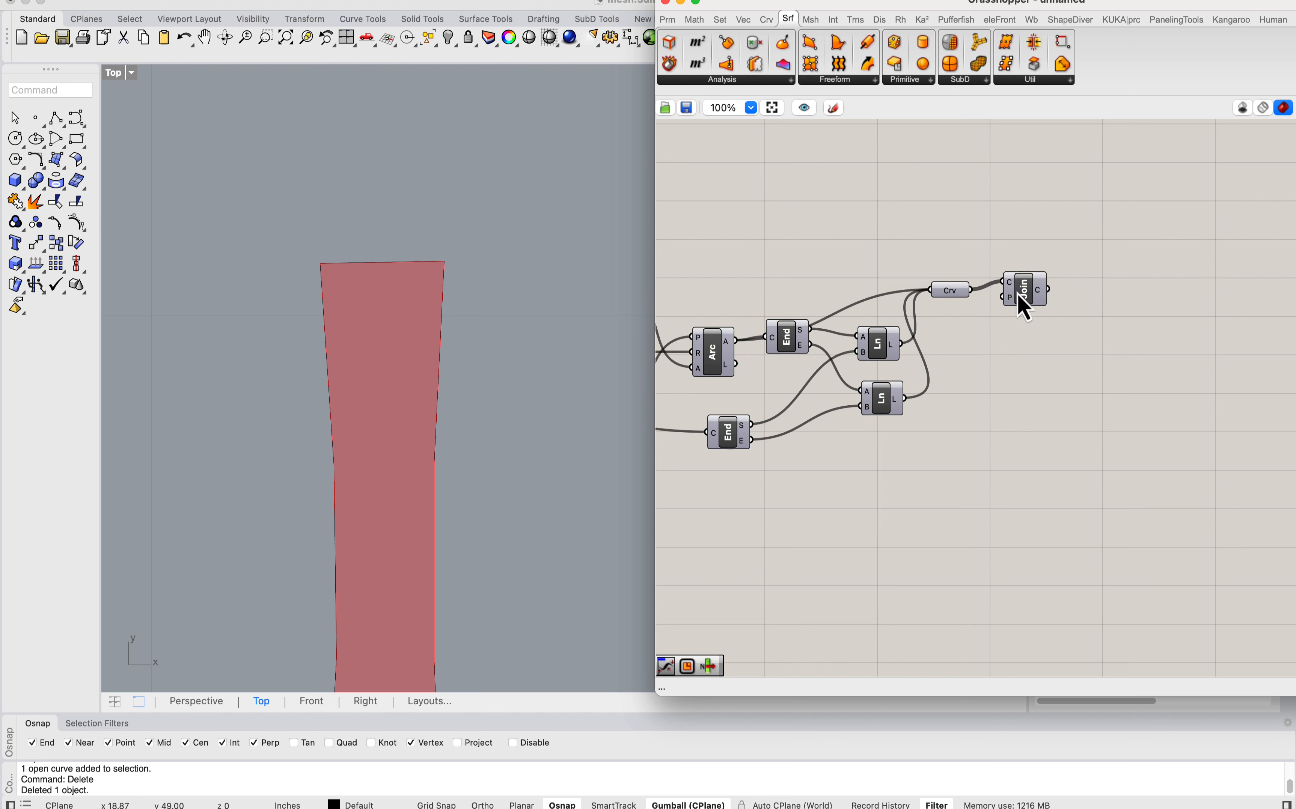
right_click(1019, 297)
click(1056, 315)
click(1036, 229)
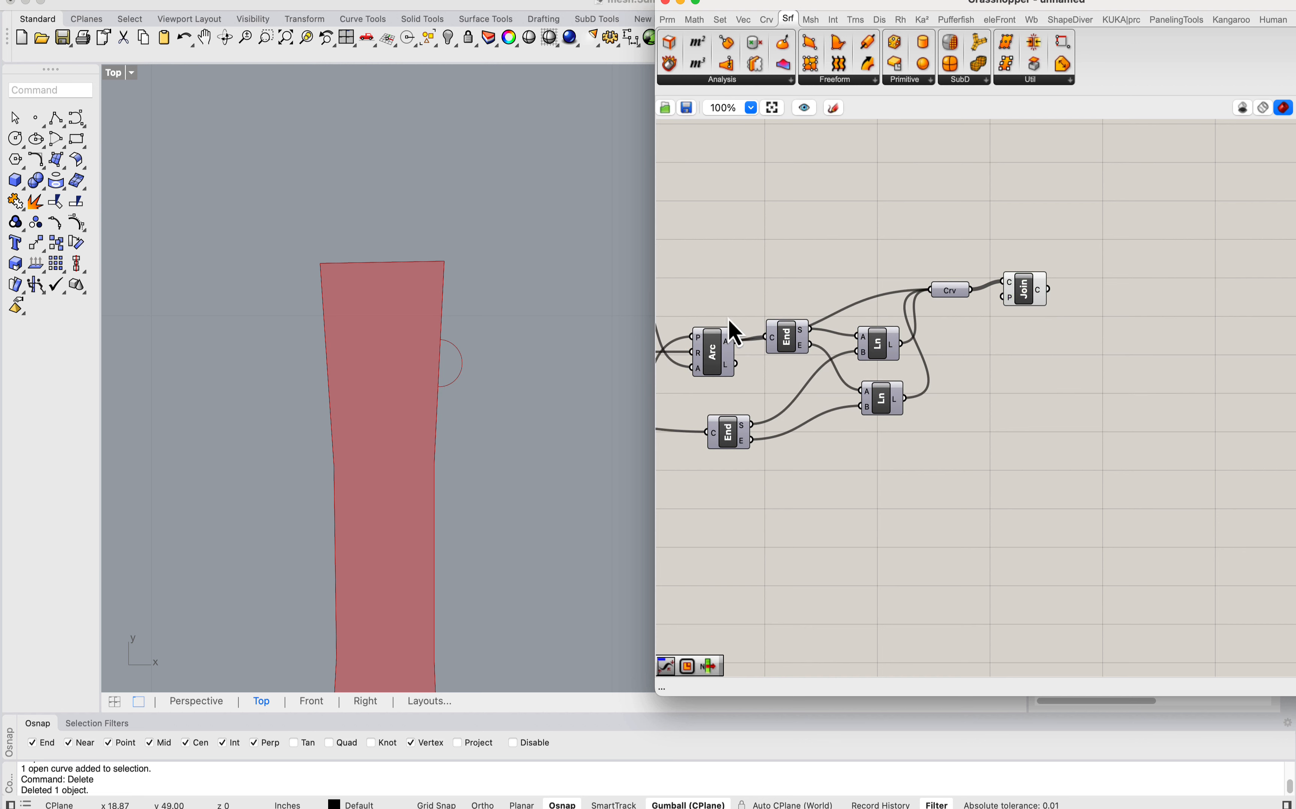
click(1023, 300)
Step: Turn on the preview of the Circle component and place it with its Radius slider above the Join Curves component
right_drag(761, 253, 1011, 258)
scroll(944, 274, down, 4)
scroll(813, 253, up, 2)
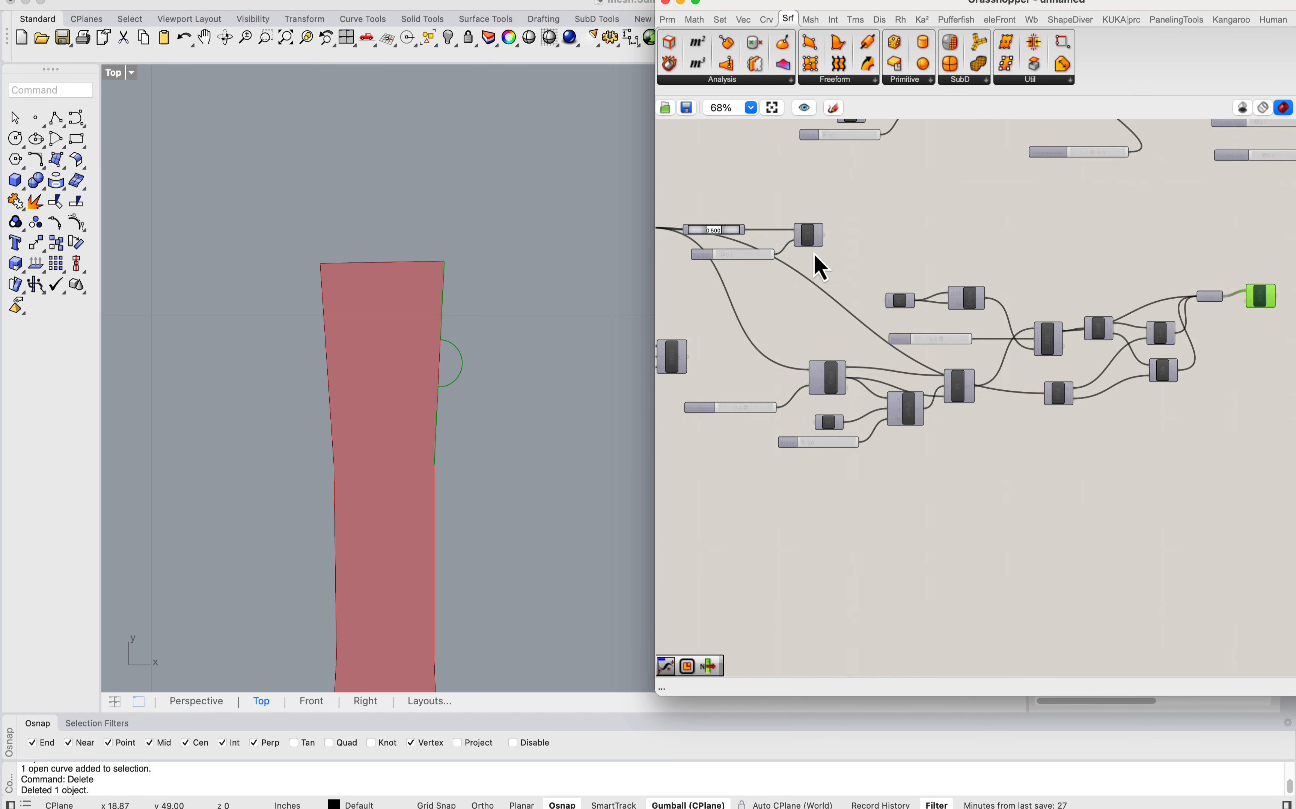
click(808, 239)
right_click(808, 244)
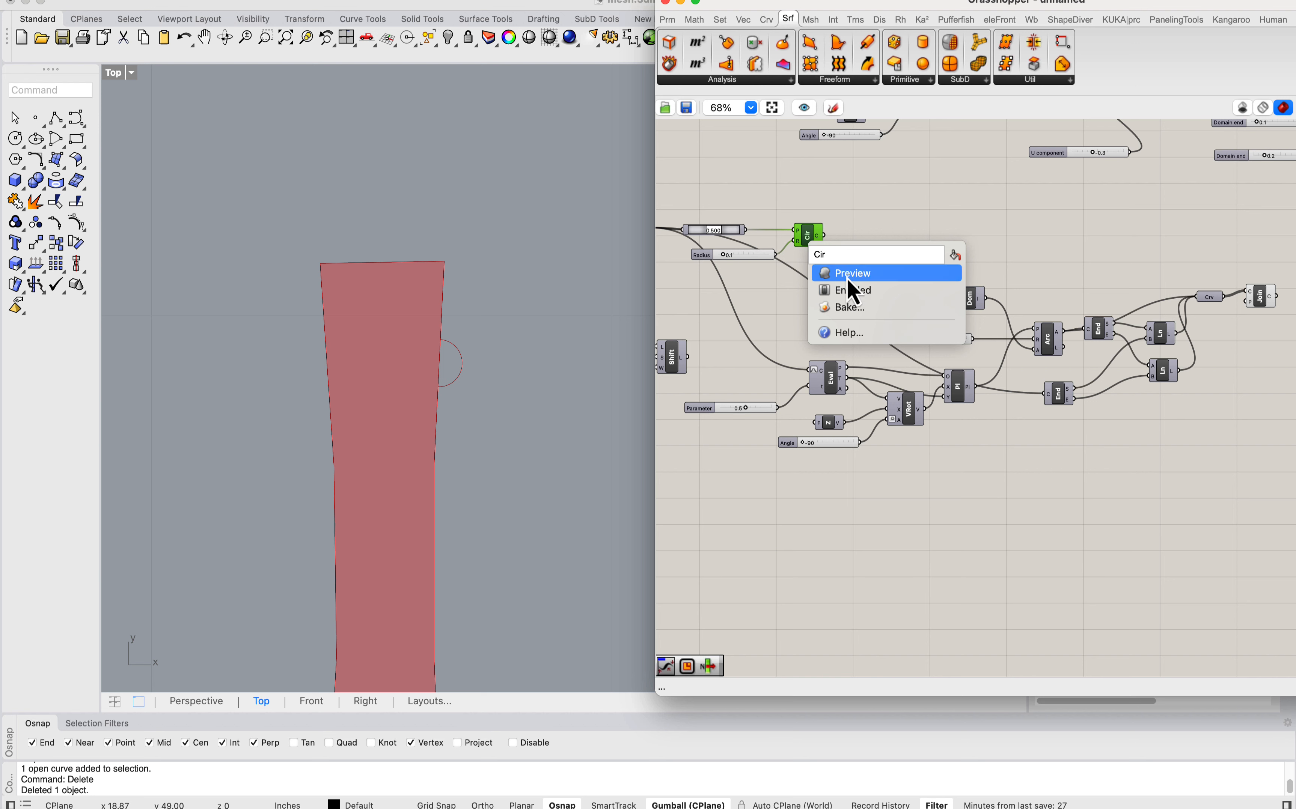
click(846, 277)
drag(815, 270, 1236, 249)
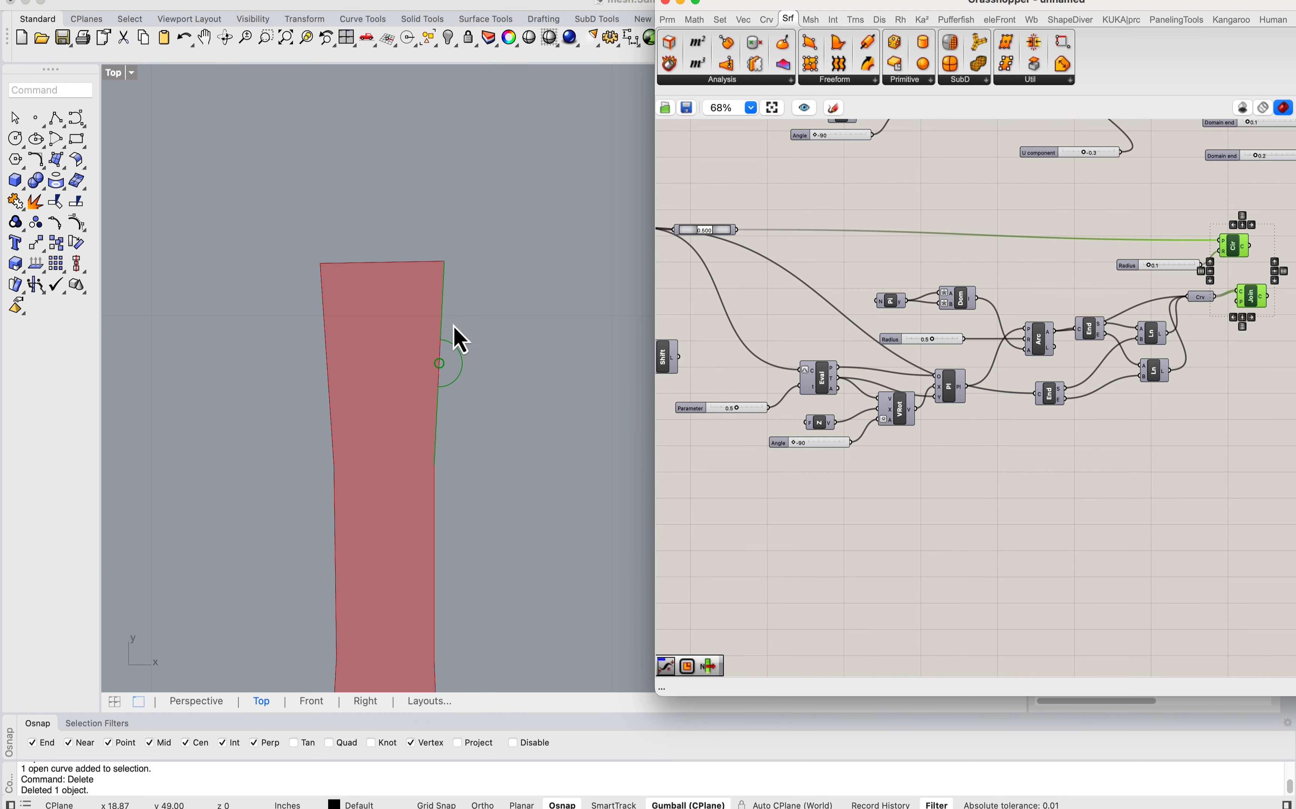
click(785, 291)
Step: Trace the new branch from its List Item and edge components to the output of the second Shift List
right_drag(737, 293, 1036, 362)
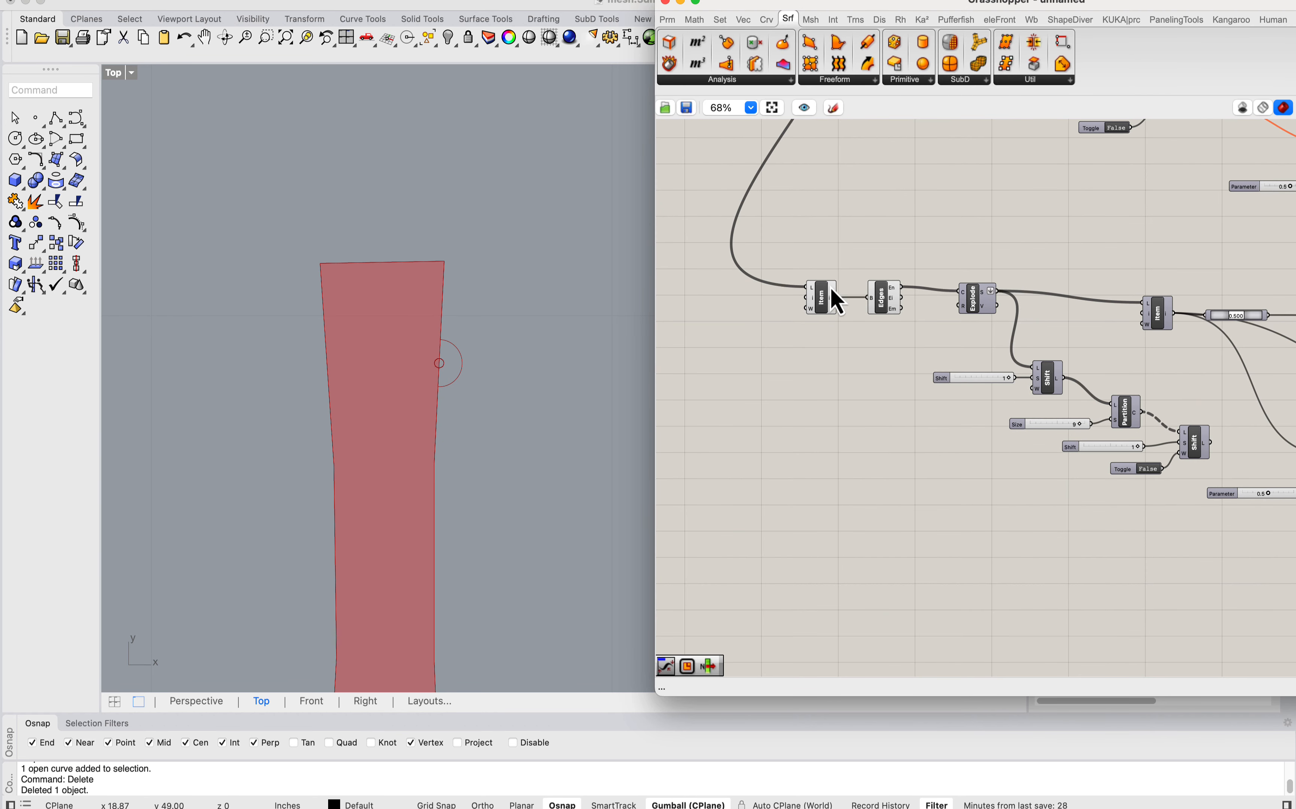
right_drag(831, 289, 829, 467)
right_drag(822, 261, 839, 348)
drag(804, 201, 882, 565)
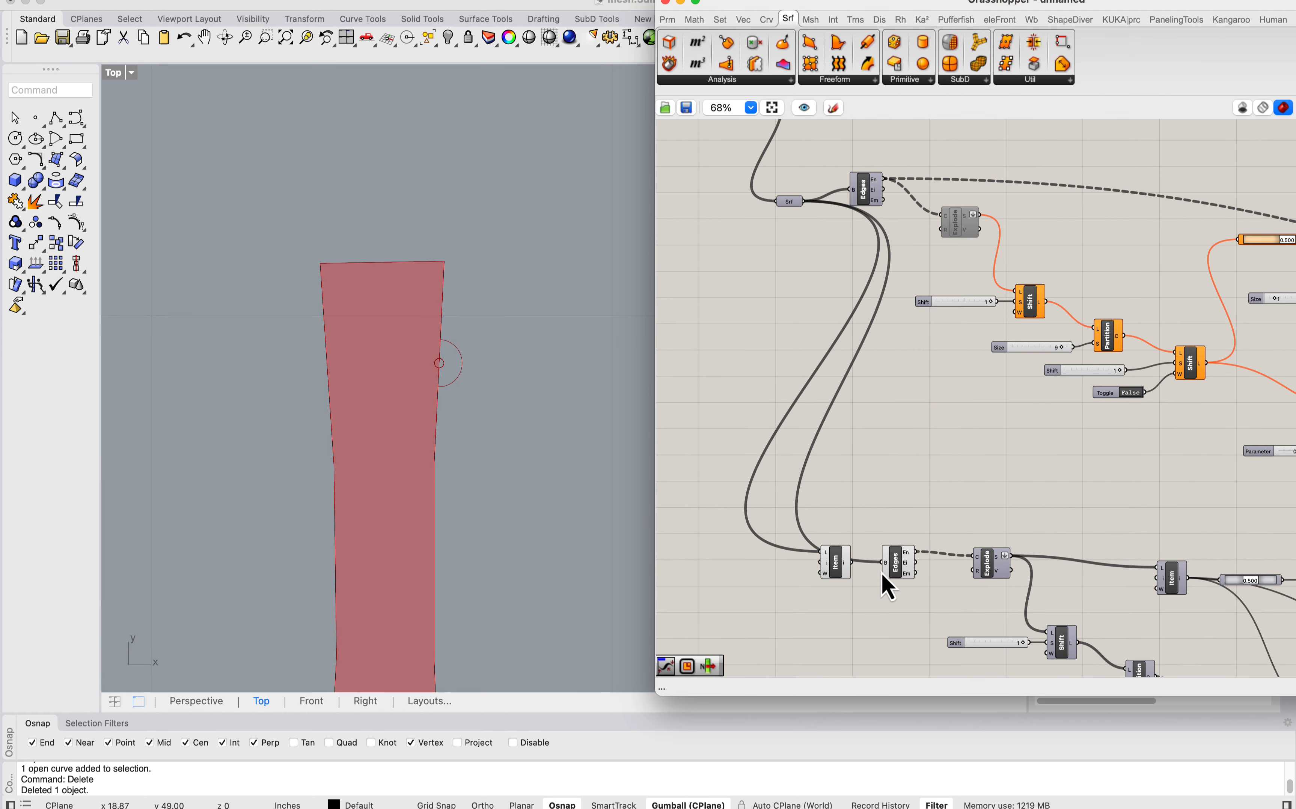
scroll(387, 343, down, 4)
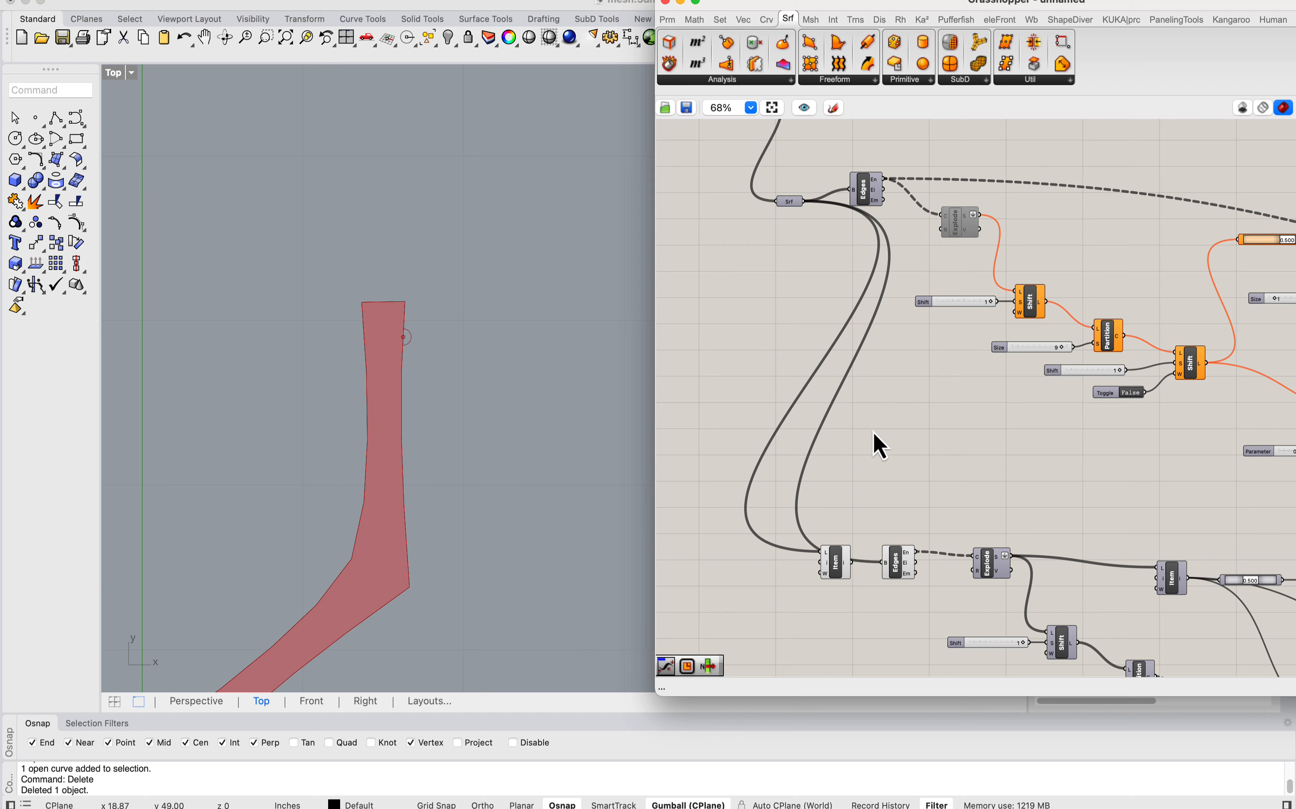
right_drag(879, 446, 843, 373)
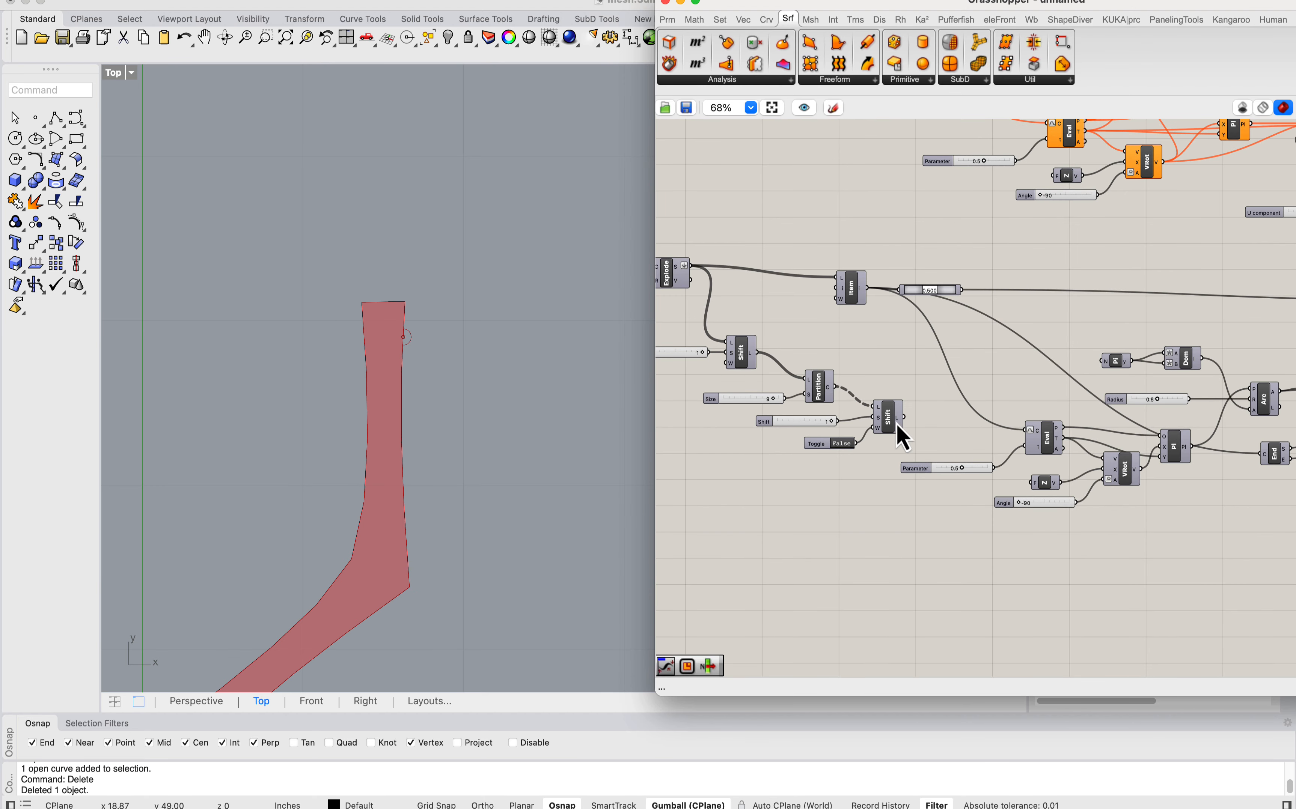
scroll(896, 424, up, 2)
mouse_move(978, 441)
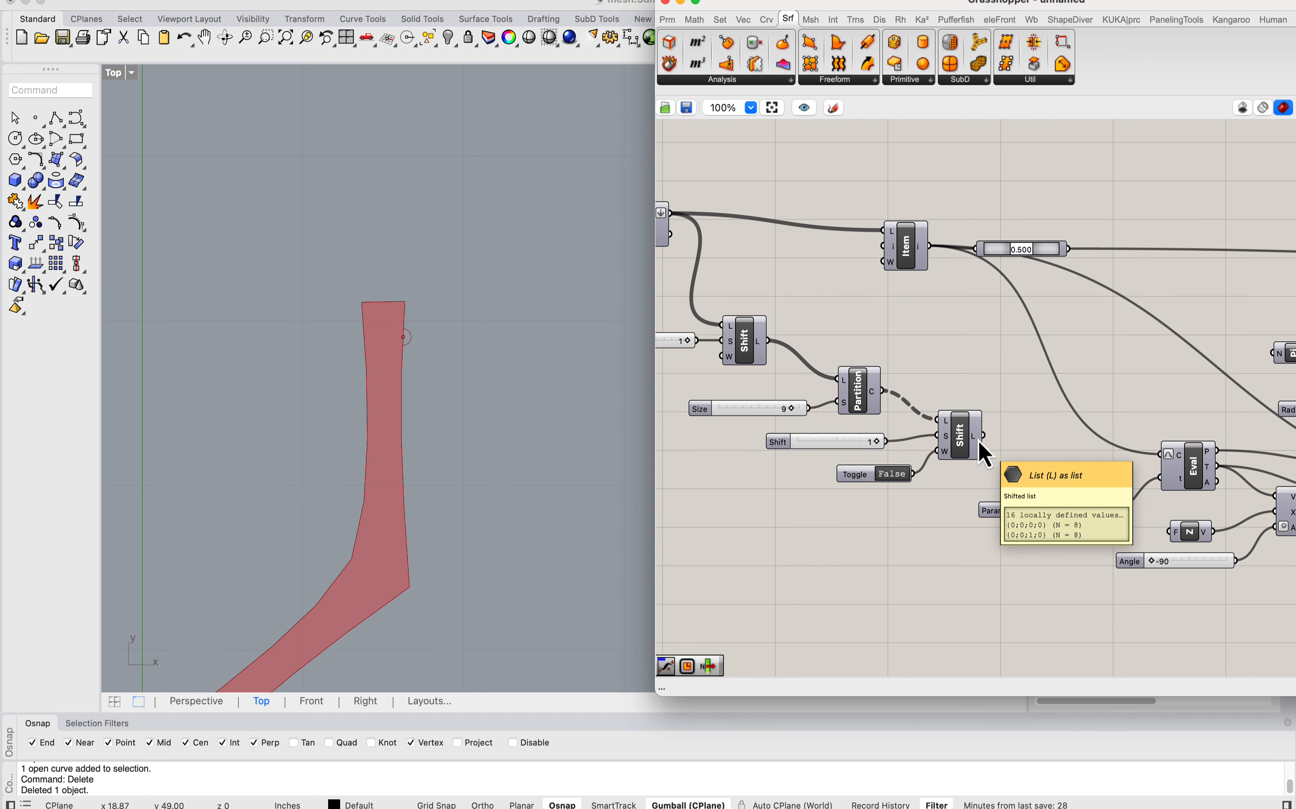
Step: Move the Shift List and Partition List group closer to the Explode component and shift the List Item down to match
right_drag(977, 441, 1020, 441)
drag(1030, 494, 676, 334)
drag(1010, 434, 952, 403)
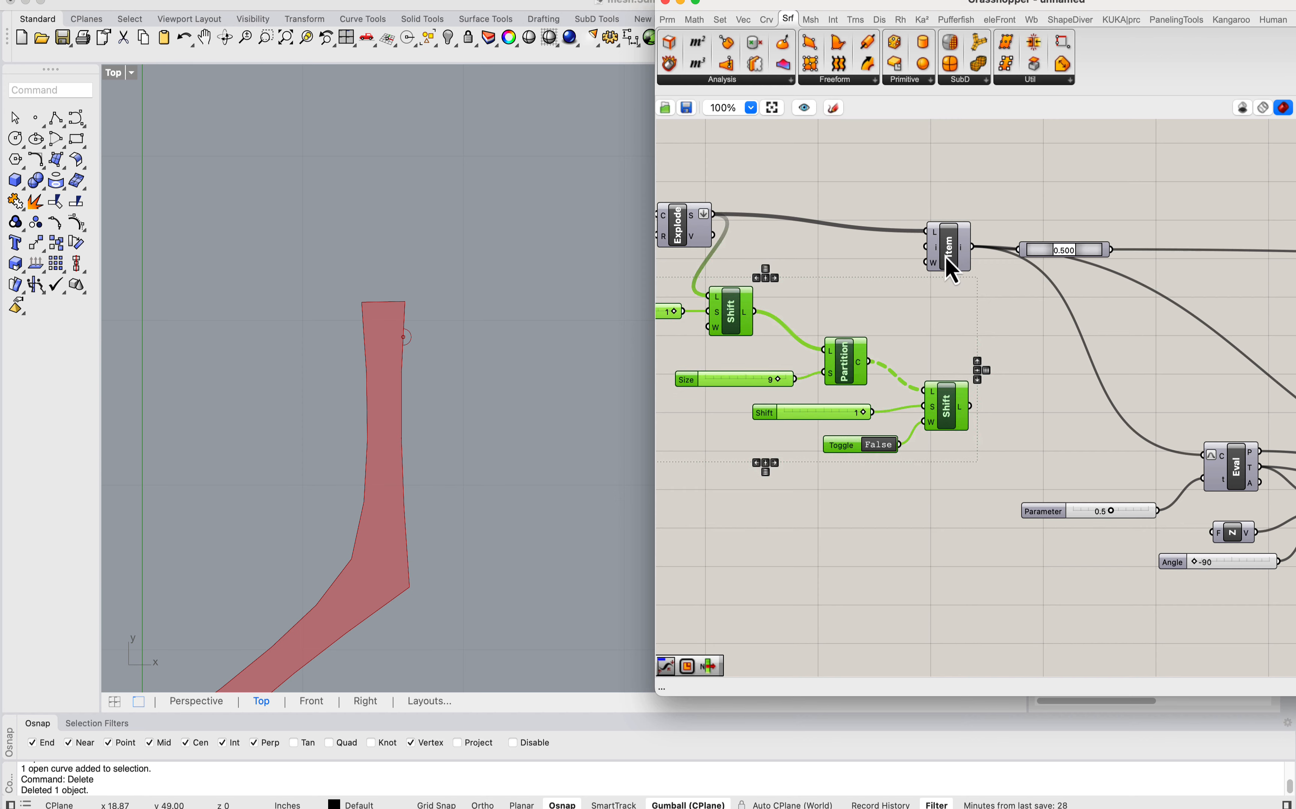
drag(944, 256, 910, 302)
right_drag(1019, 380, 868, 351)
Step: Add a Curve parameter fed by the second Shift List and let it replace the List Item as source of the downstream components
scroll(865, 355, down, 1)
double_click(859, 361)
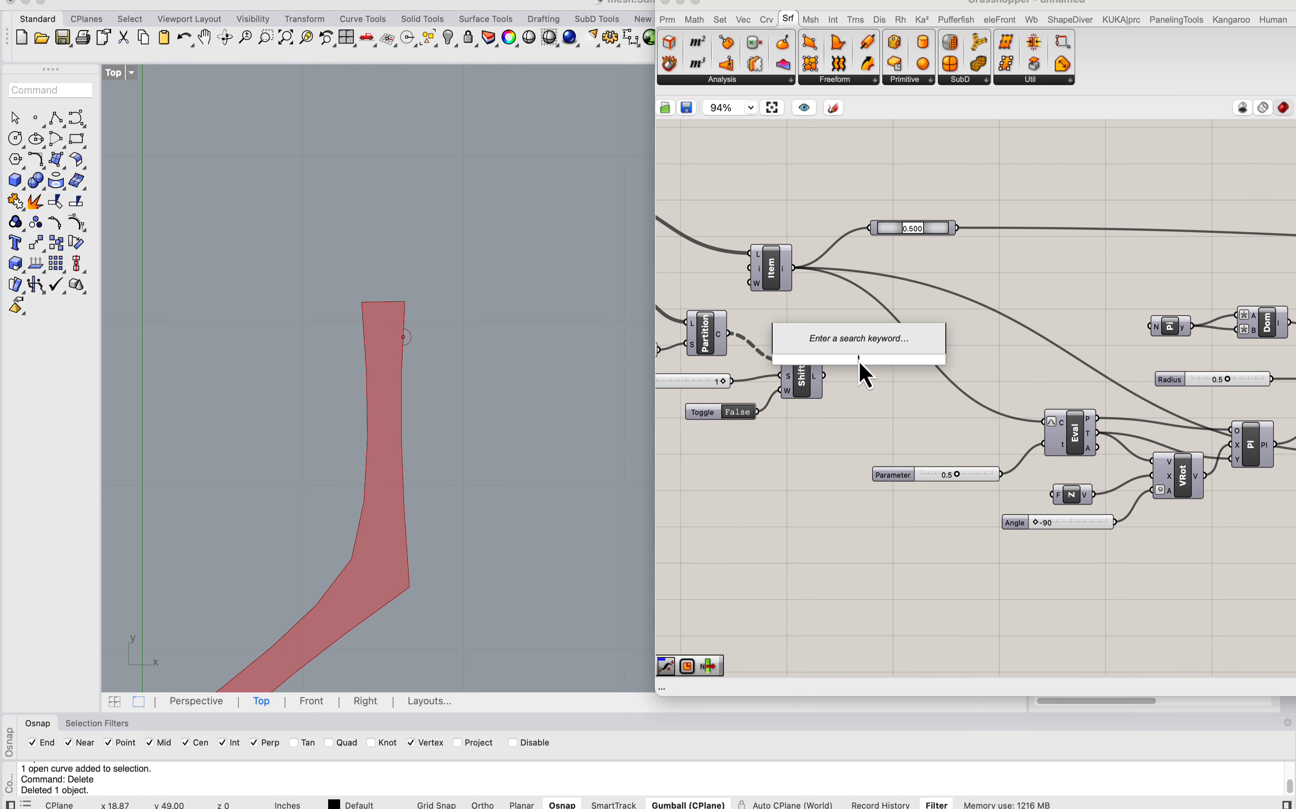
text(curve)
click(839, 342)
drag(793, 268, 1054, 420)
drag(878, 360, 875, 232)
right_drag(893, 374, 787, 358)
drag(774, 344, 1259, 441)
right_drag(836, 343, 1000, 375)
mouse_move(902, 377)
mouse_down()
mouse_move(940, 378)
mouse_move(927, 378)
mouse_up()
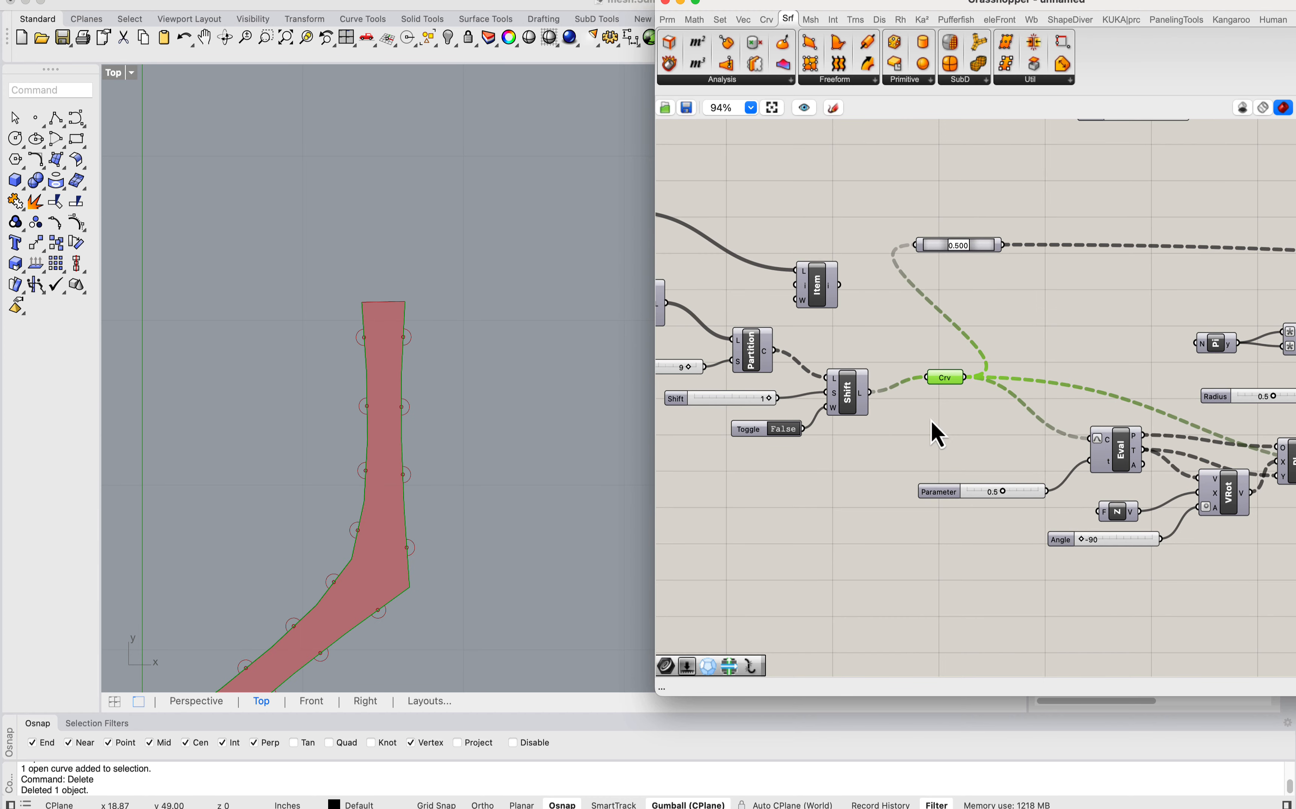
Step: Check the tabs along the strip and delete the disconnected List Item component
scroll(399, 487, down, 5)
scroll(434, 457, up, 6)
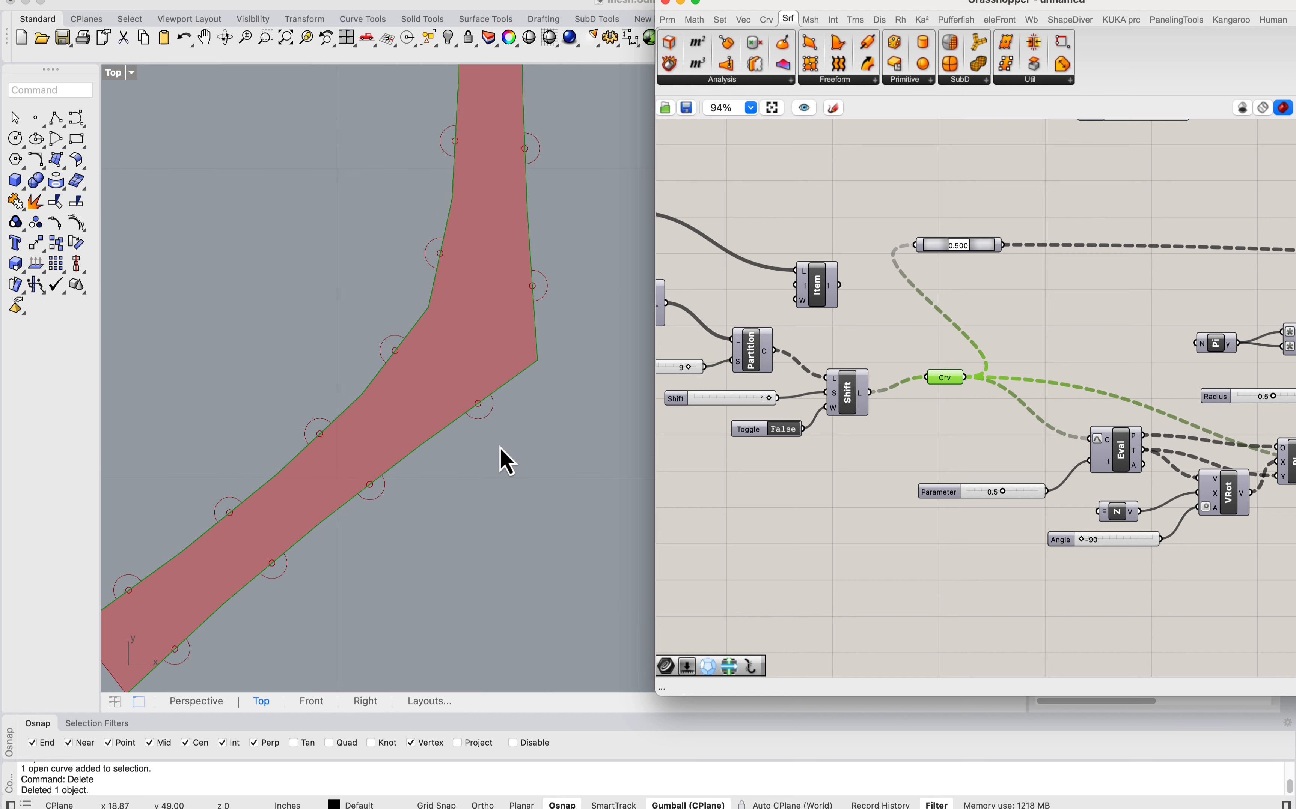
scroll(491, 418, down, 2)
scroll(510, 291, up, 3)
click(819, 295)
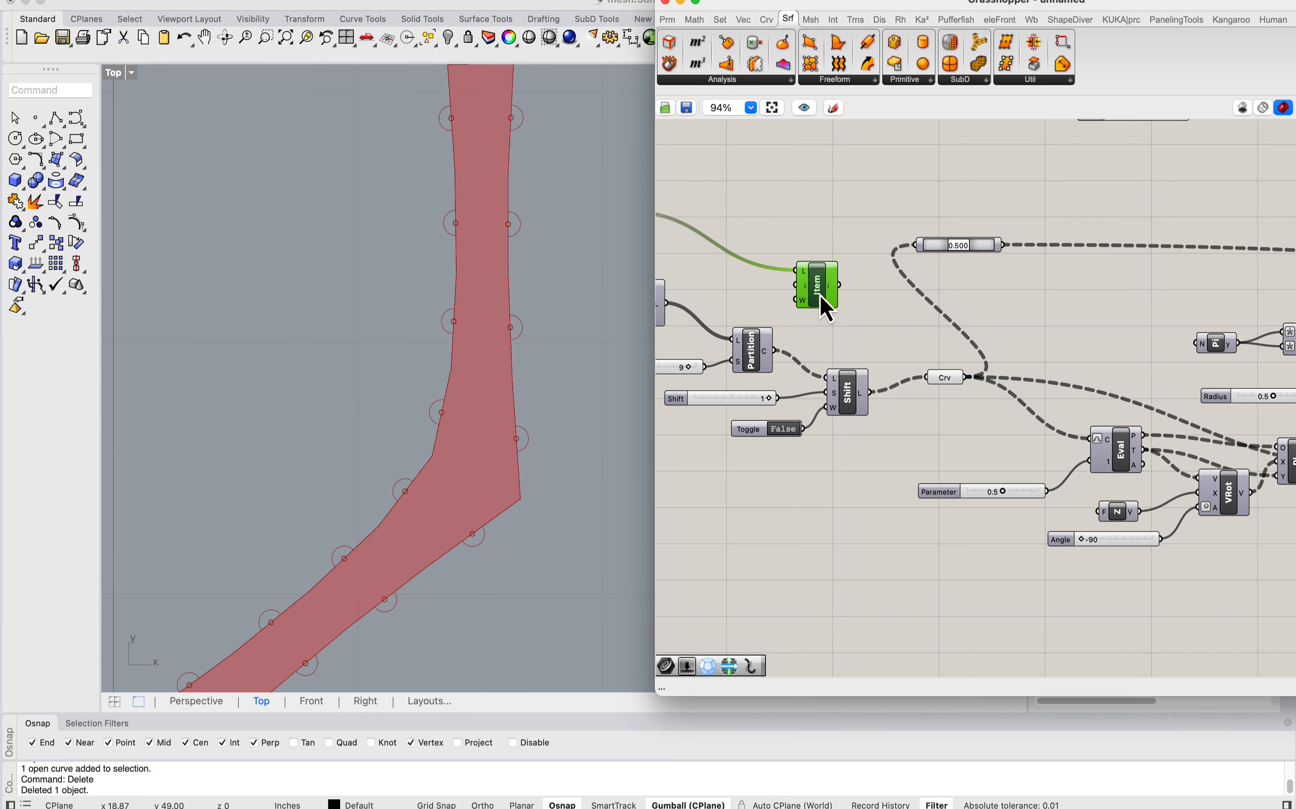
key(Delete)
Step: Select the Circle and Join Curves components and inspect their tabs and holes along the whole strip
scroll(827, 286, down, 1)
scroll(810, 273, down, 3)
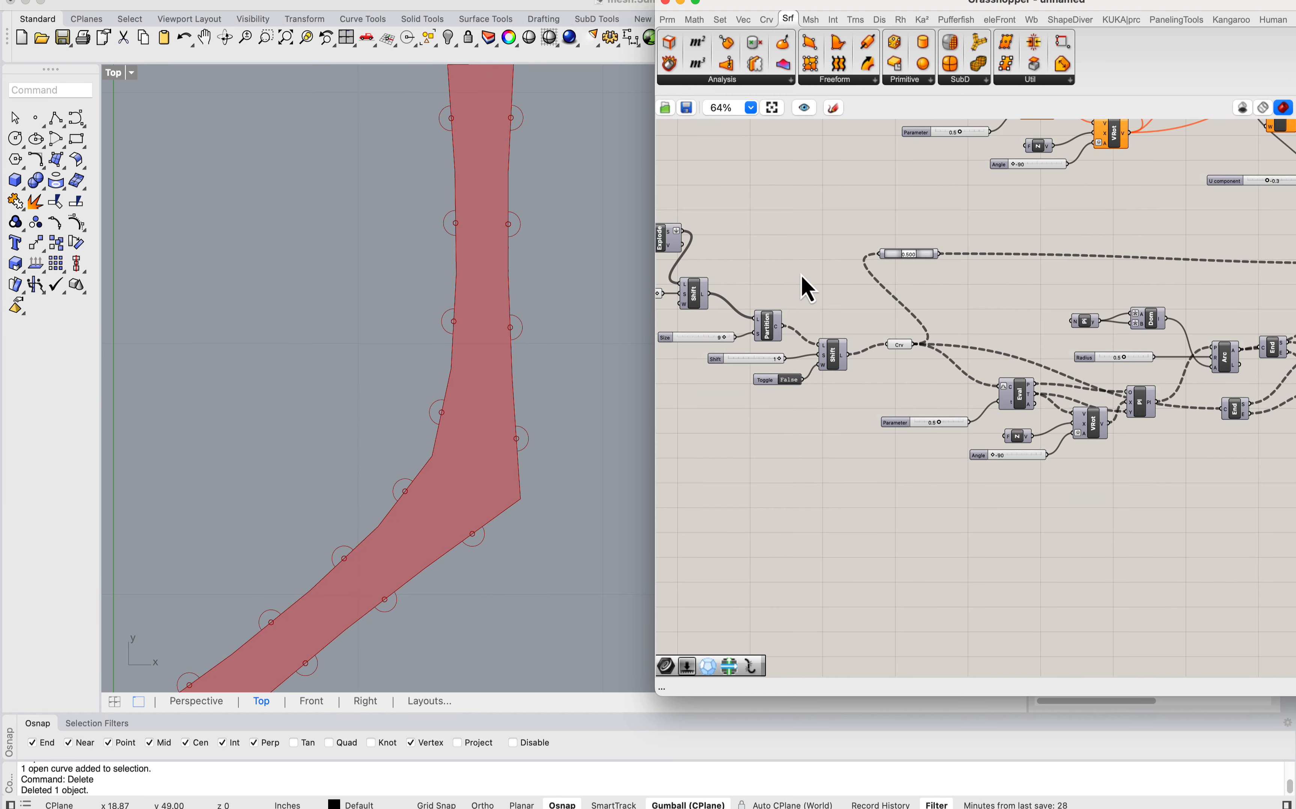
right_drag(1292, 332, 999, 315)
drag(1087, 333, 1017, 229)
scroll(517, 268, down, 4)
scroll(518, 214, up, 3)
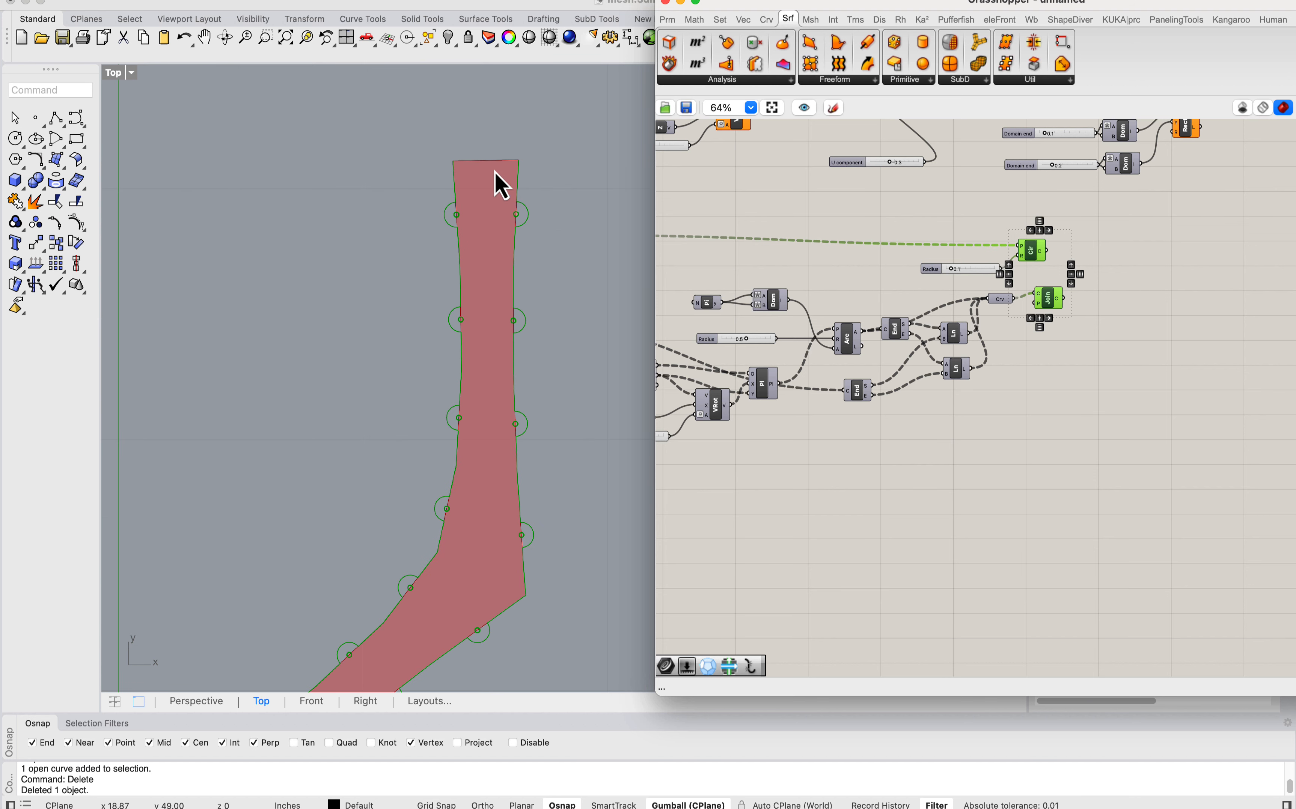
scroll(454, 172, down, 9)
right_drag(508, 207, 528, 286)
scroll(433, 352, up, 5)
click(1033, 279)
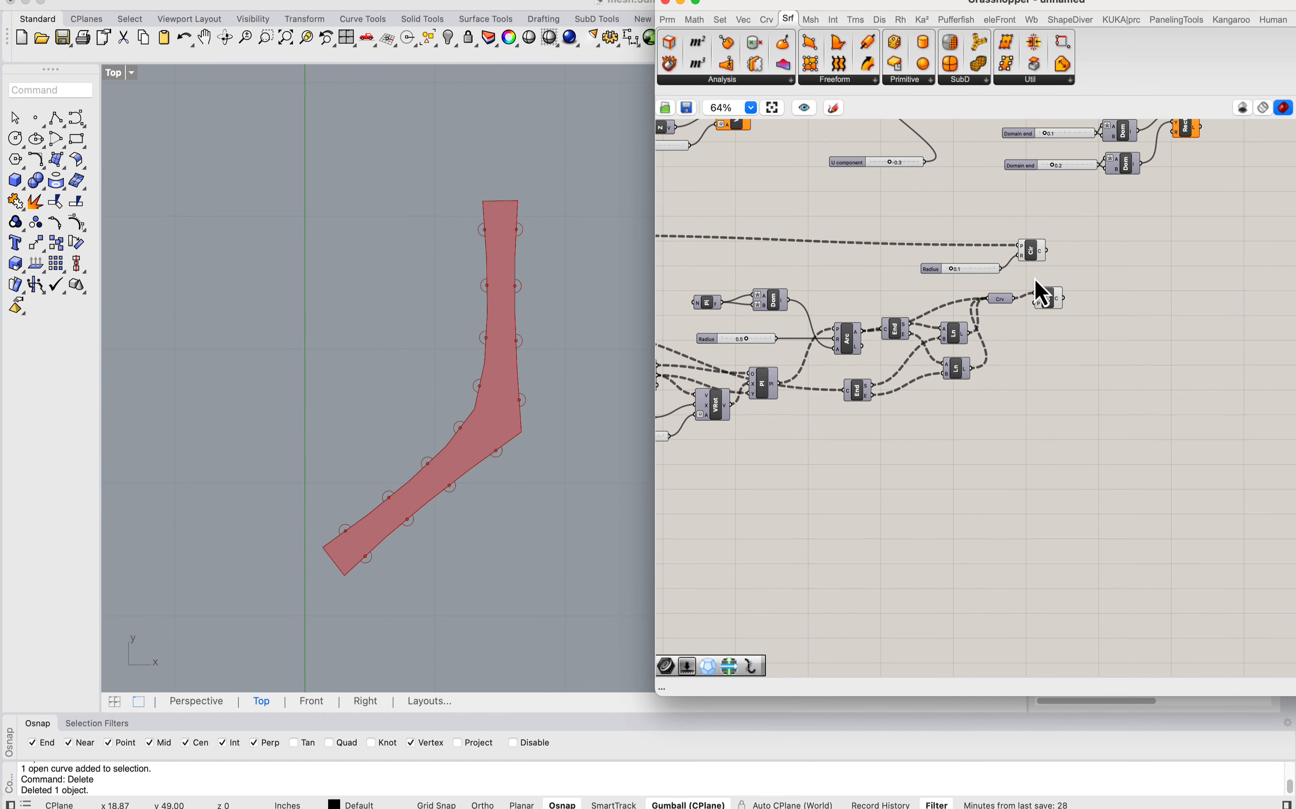
Step: Add a List Item component and feed its list input from the Partition List output
mouse_move(1028, 256)
mouse_down()
mouse_move(1043, 259)
mouse_move(1004, 261)
mouse_up()
right_drag(746, 289, 1074, 318)
right_drag(696, 368, 813, 370)
scroll(809, 368, up, 8)
scroll(919, 336, down, 2)
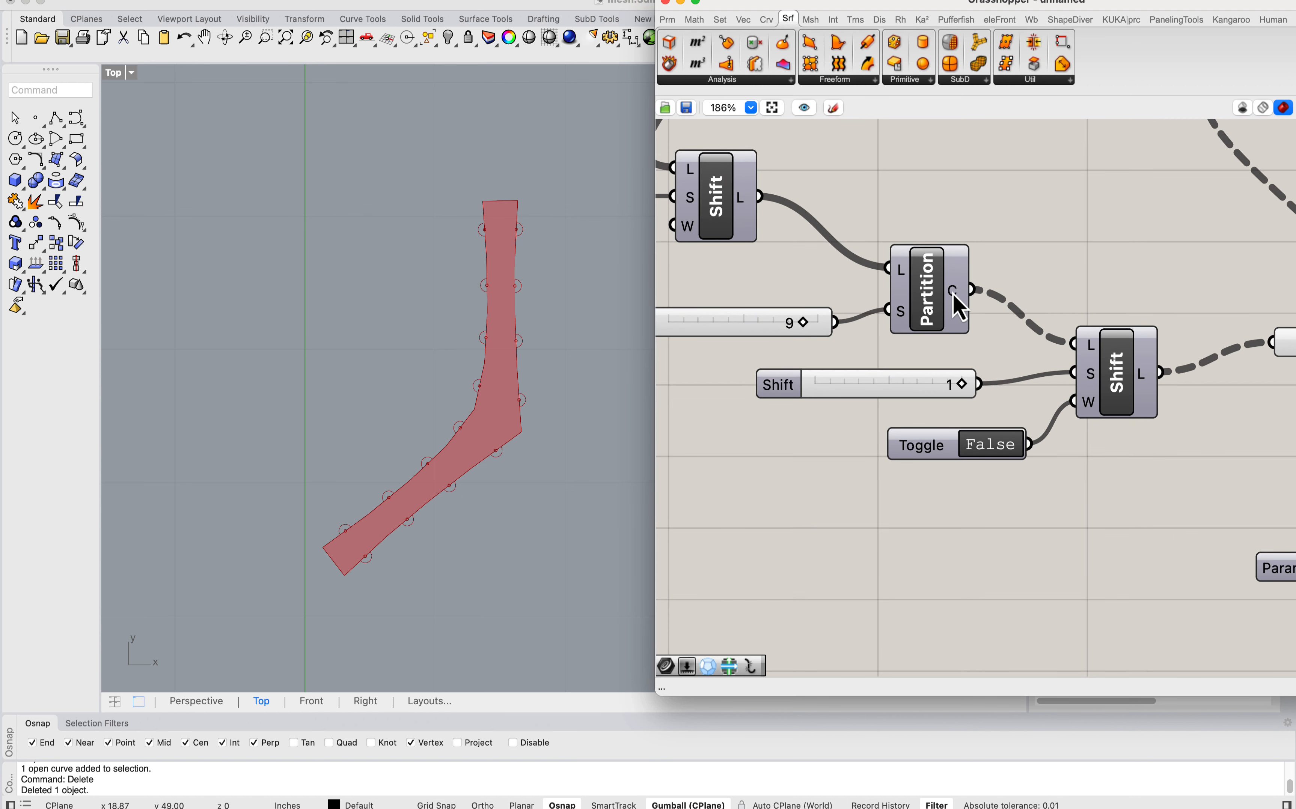
double_click(987, 530)
text(list item)
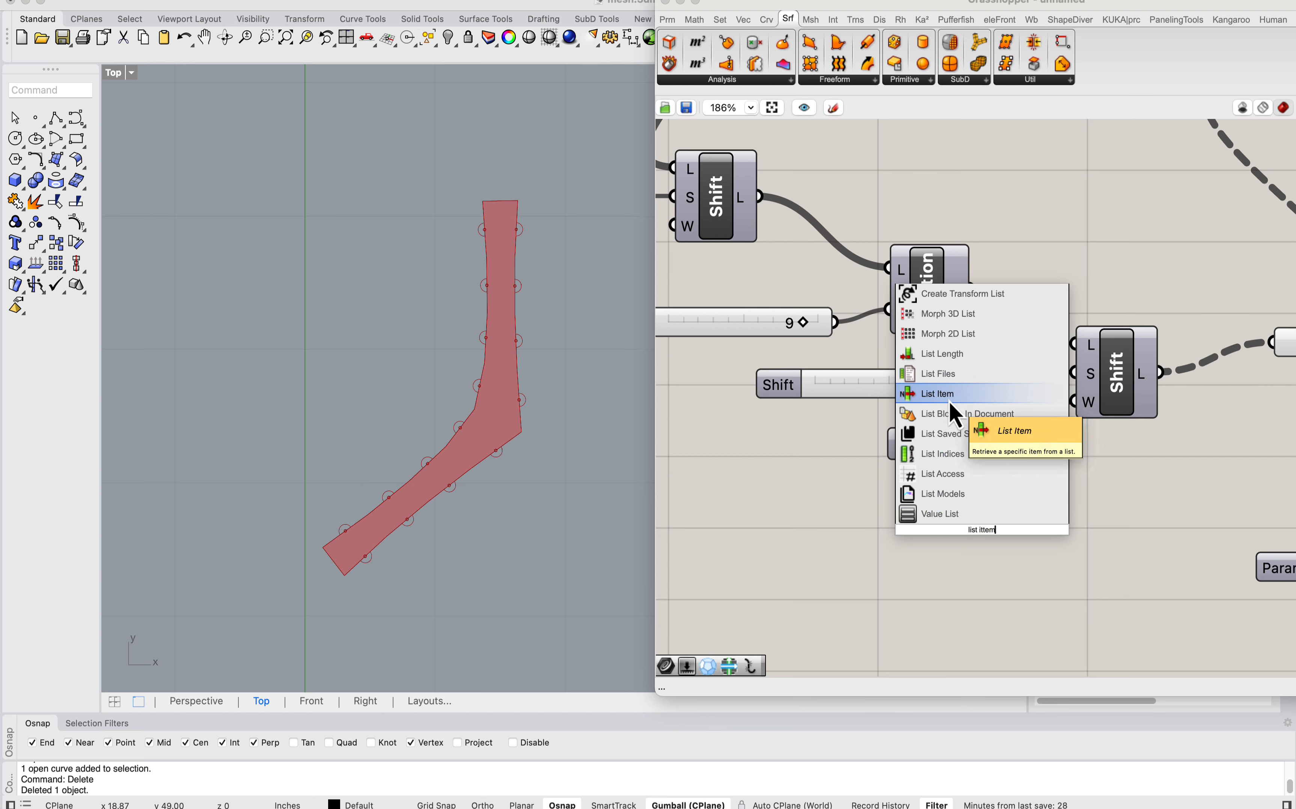
click(949, 399)
drag(974, 290, 1228, 419)
Step: Bring the new List Item next to the Join Curves component and move Join Curves aside to make room
scroll(858, 475, down, 10)
scroll(840, 460, up, 5)
scroll(868, 430, down, 8)
right_drag(1228, 419, 907, 422)
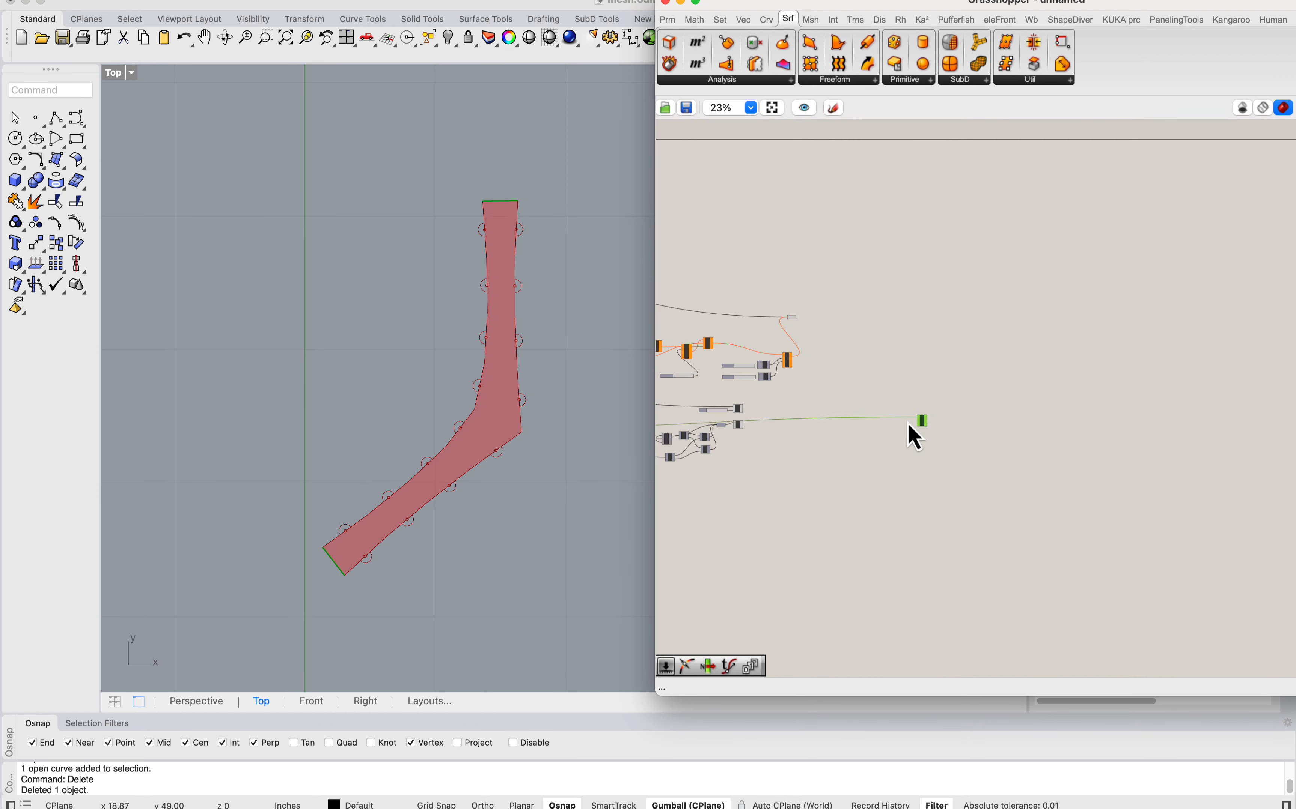
scroll(716, 451, up, 8)
drag(907, 423, 760, 400)
middle_click(760, 401)
click(956, 361)
right_drag(827, 375, 976, 408)
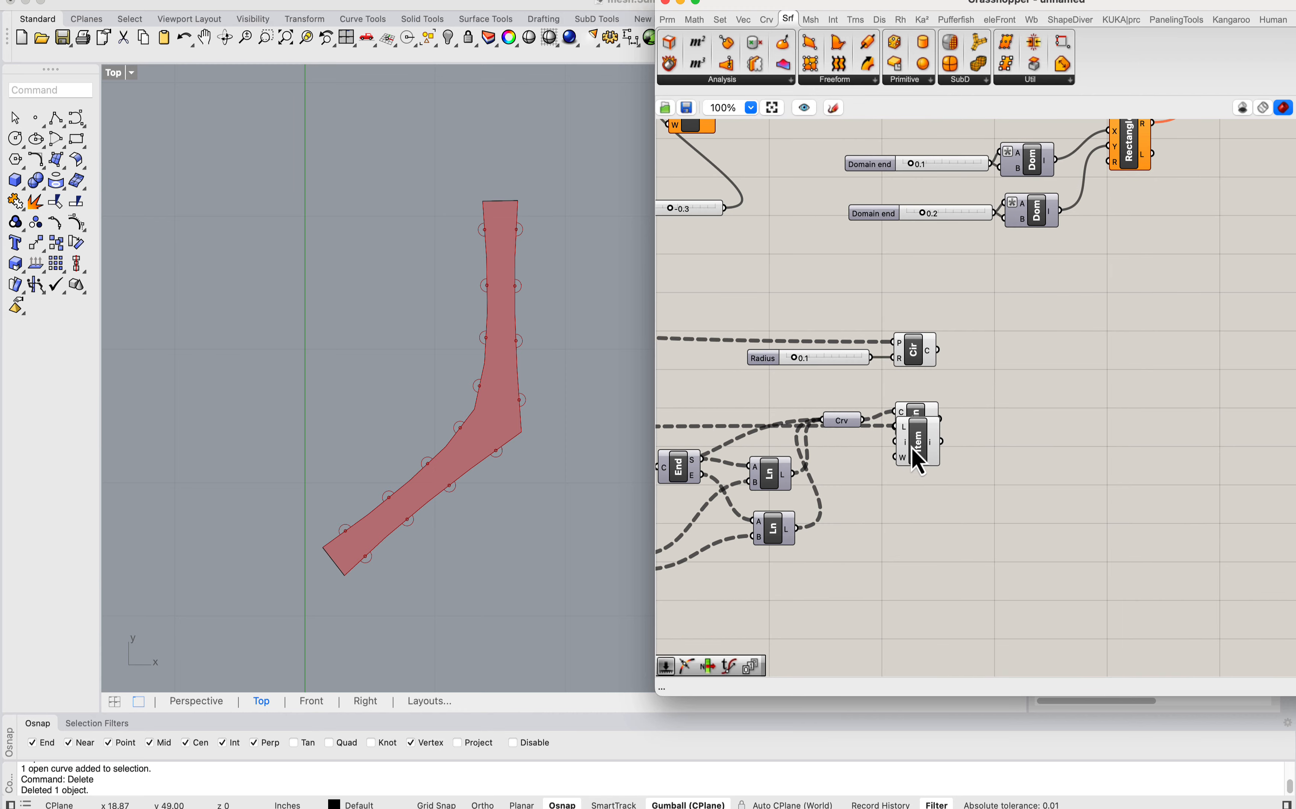
drag(908, 434, 964, 395)
Step: Wire the List Item output additionally into the original Join Curves input and delete the duplicated Join Curves component
key(super+c)
key(super+v)
drag(920, 485, 961, 384)
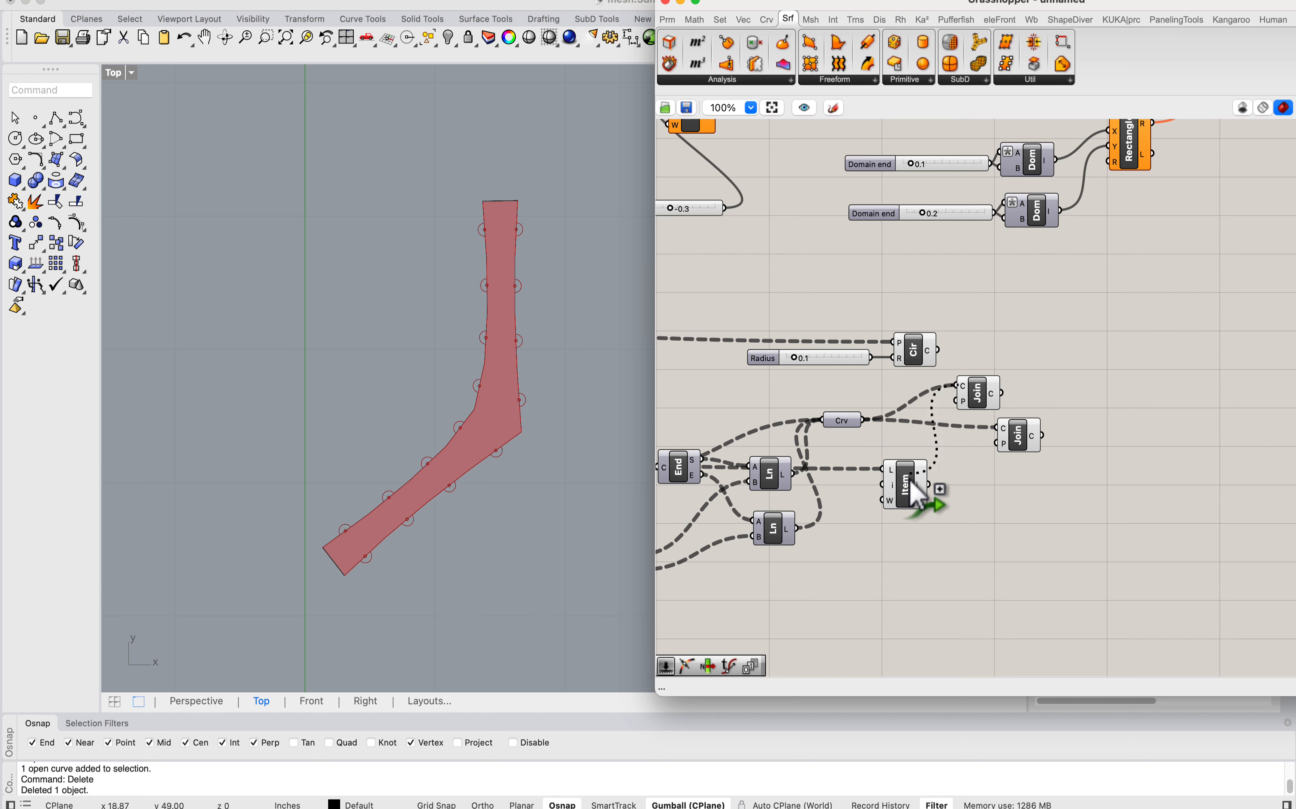
shift+drag(911, 478, 920, 483)
click(976, 402)
click(1014, 429)
key(Delete)
mouse_move(984, 404)
mouse_down()
mouse_move(1009, 450)
mouse_move(1009, 397)
mouse_up()
Step: Spread out the Curve parameter, Join Curves and List Item, and add a Merge component between them
scroll(988, 437, up, 5)
mouse_move(996, 443)
right_drag(863, 433, 987, 418)
drag(920, 537, 872, 546)
double_click(1019, 542)
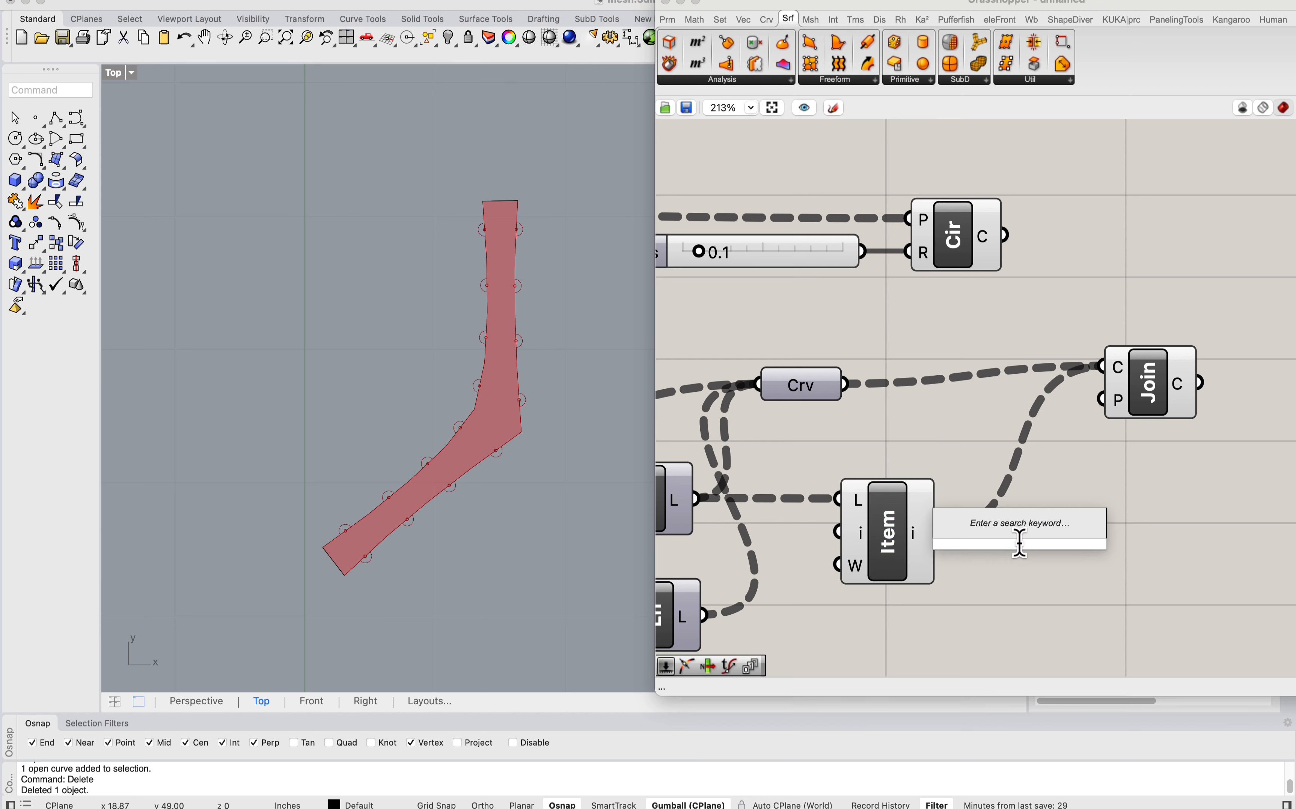
text(merge)
click(1019, 540)
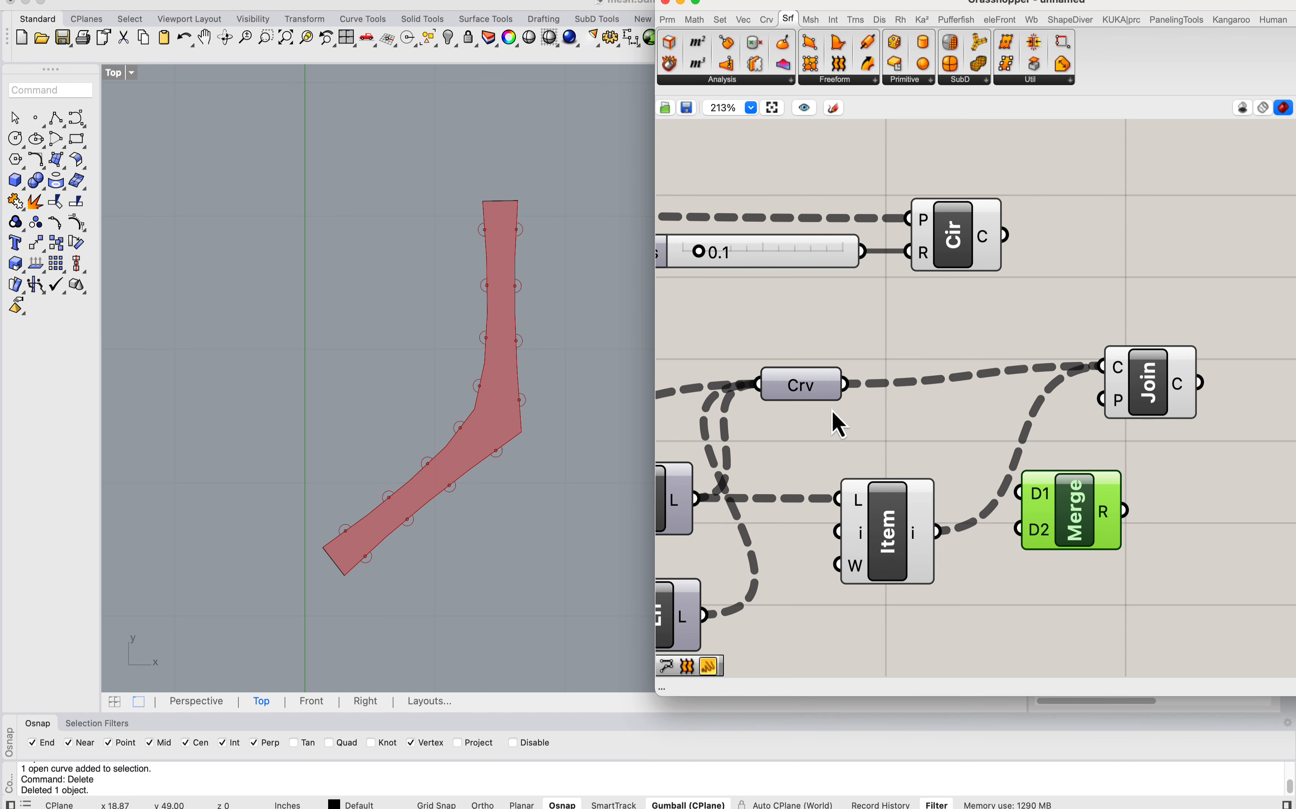
Step: Simplify the data trees of the Curve parameter and of the List Item's output
scroll(831, 410, down, 1)
scroll(421, 388, down, 7)
right_drag(489, 384, 428, 395)
scroll(403, 393, up, 4)
right_drag(851, 389, 879, 361)
drag(846, 352, 918, 351)
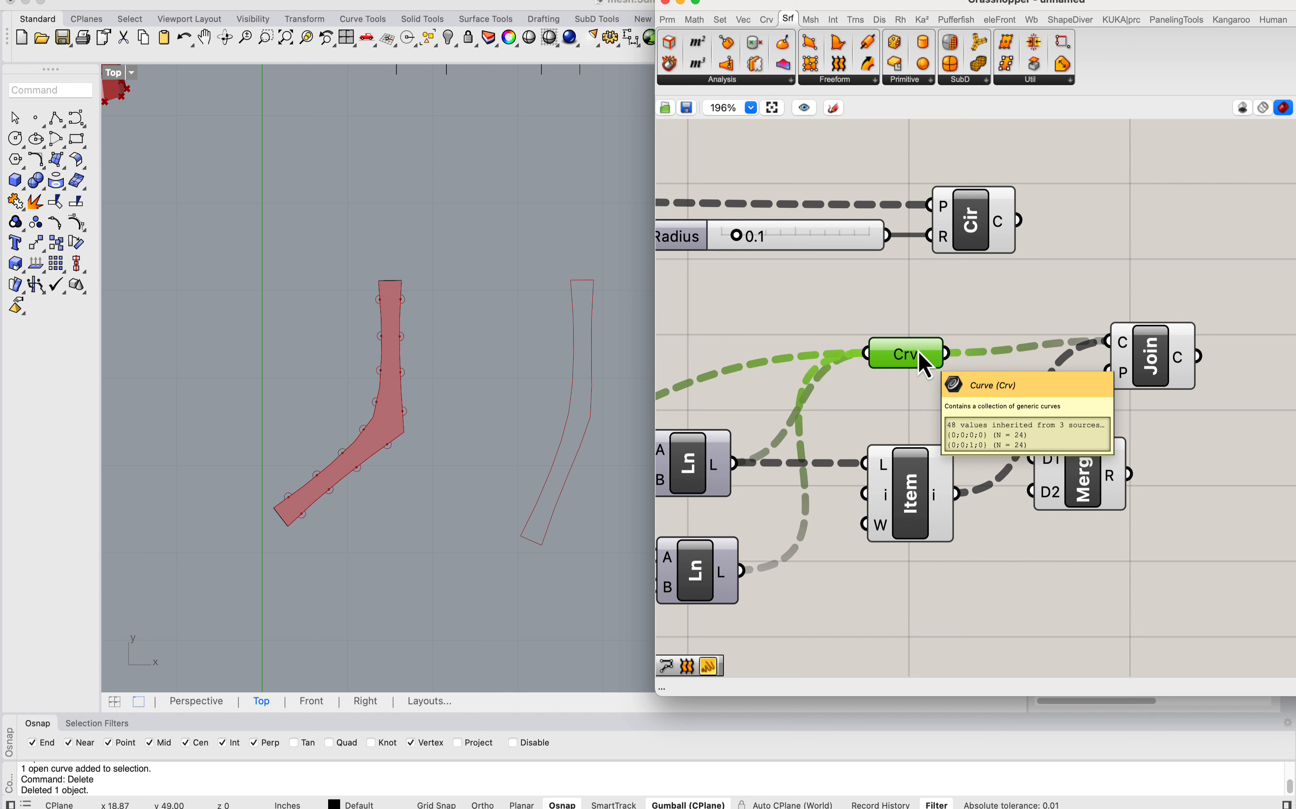
right_click(918, 350)
click(954, 515)
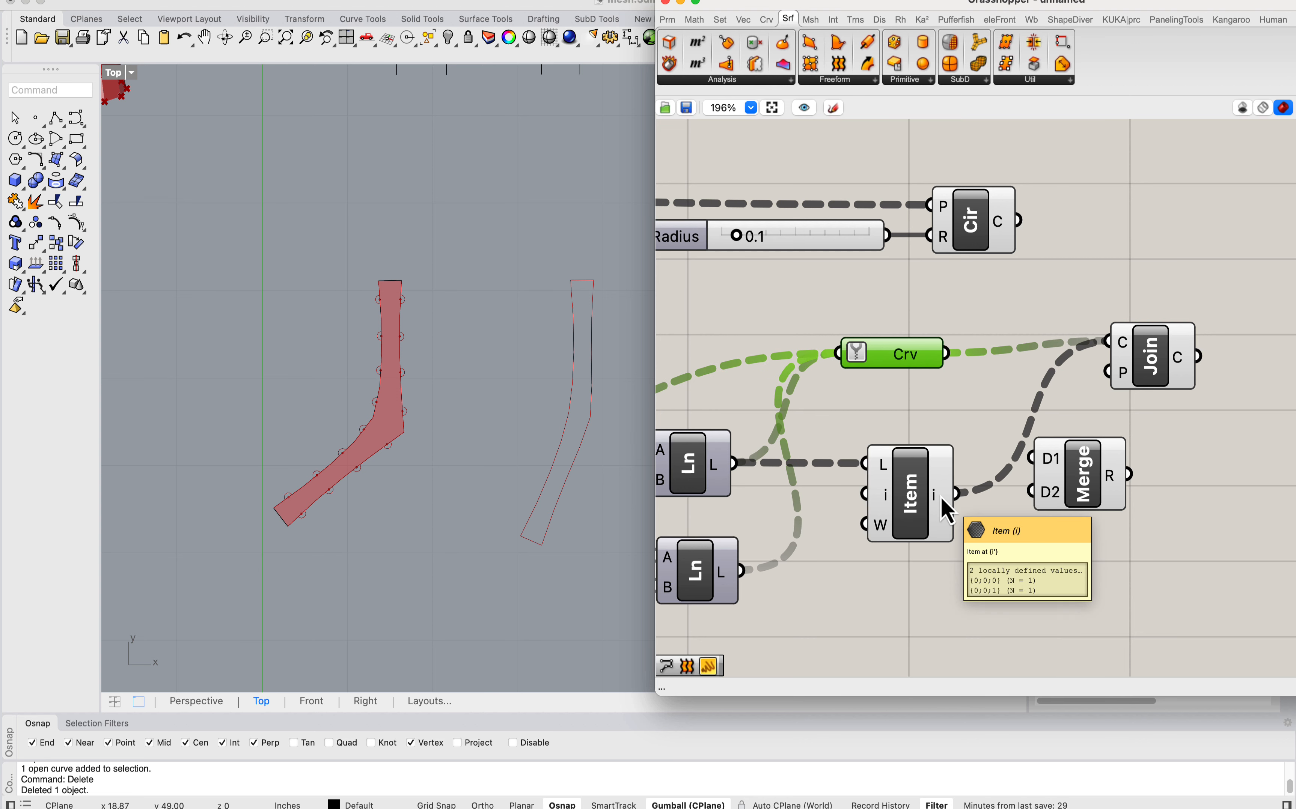
right_click(944, 496)
click(979, 614)
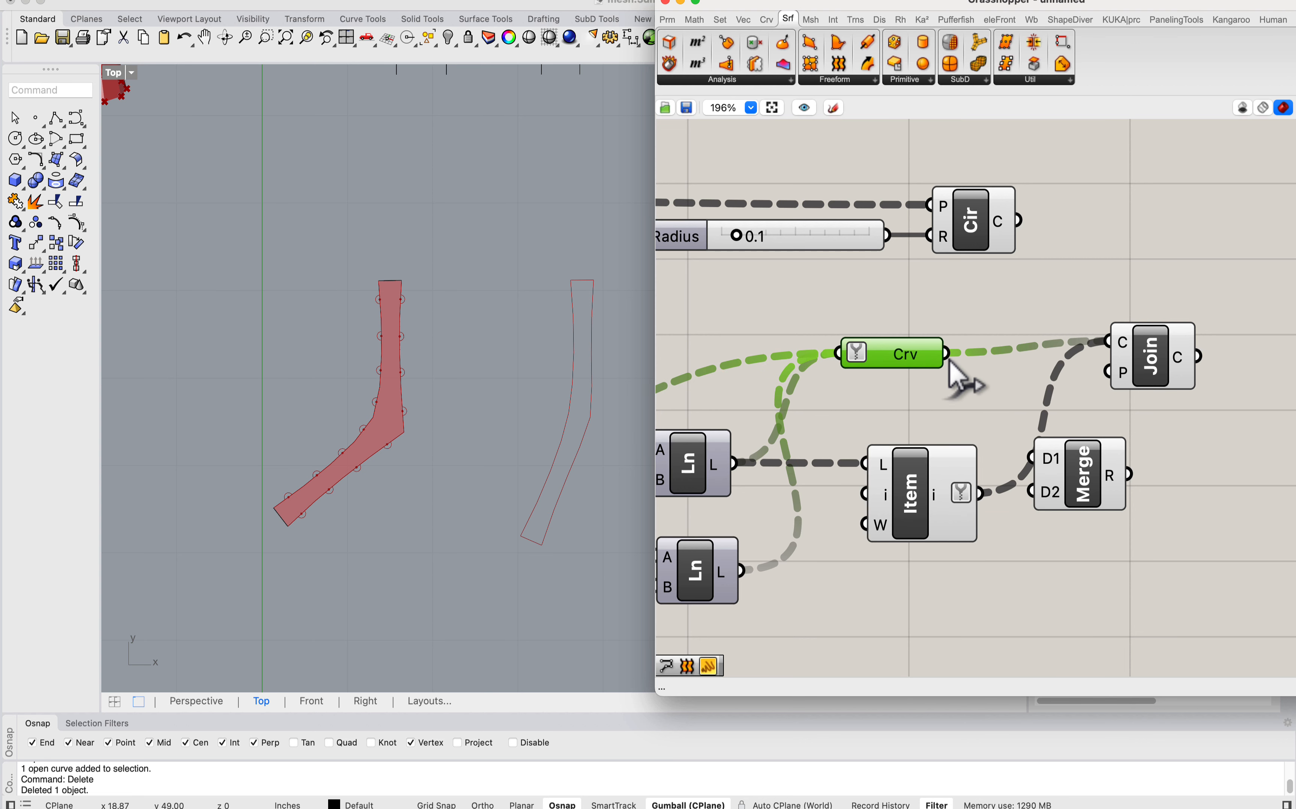
Step: Merge the Curve parameter as D1 and the List Item output as D2, and make the merged result the only Join Curves input
drag(946, 357, 981, 495)
drag(1065, 478, 1075, 460)
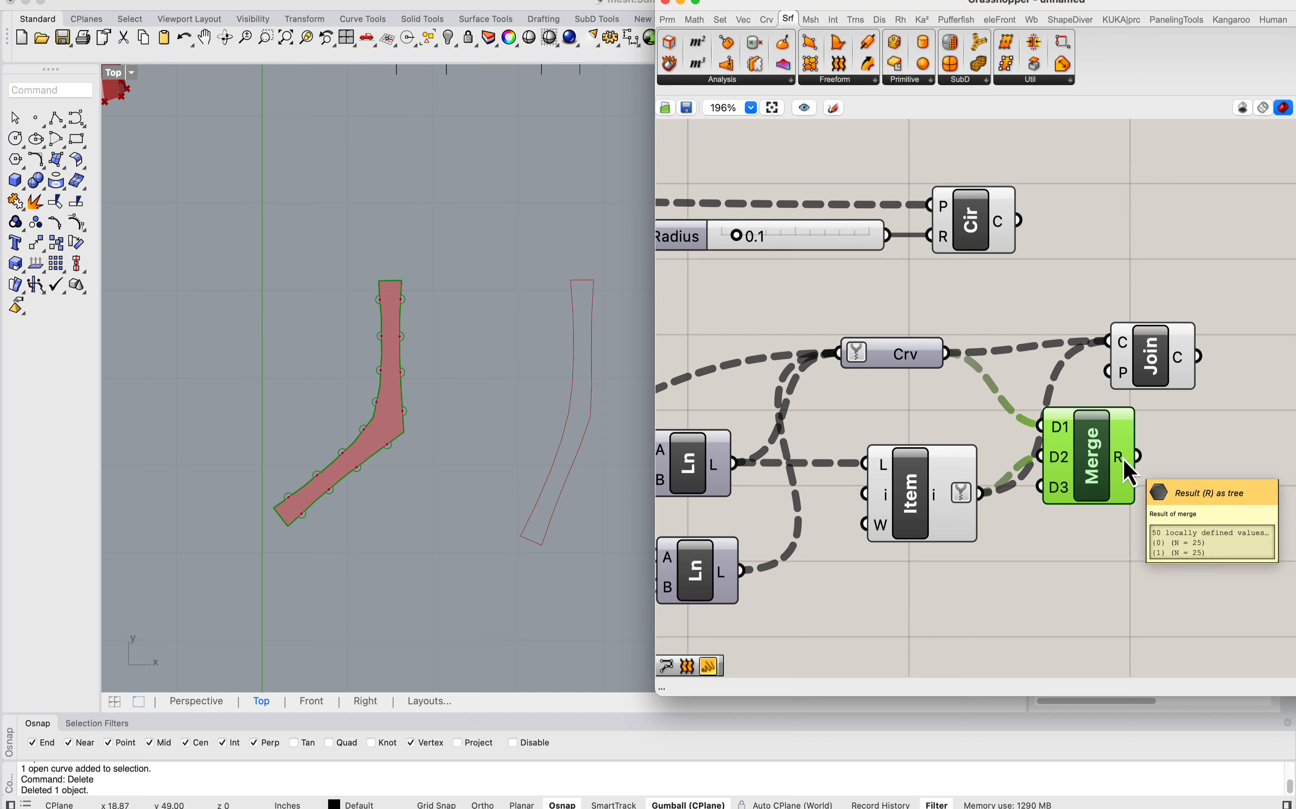
right_drag(1178, 465, 1078, 430)
drag(1071, 319, 1108, 331)
drag(1040, 422, 1104, 327)
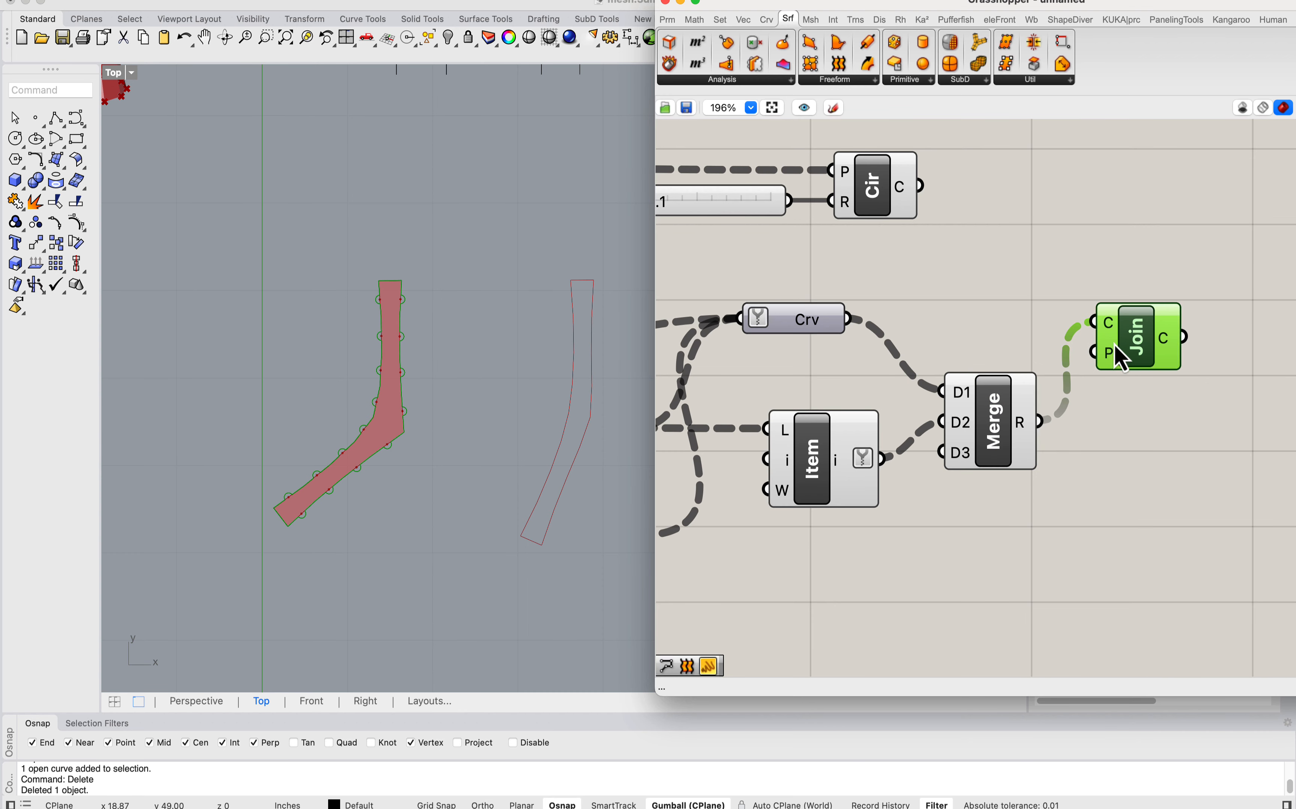
mouse_move(1172, 348)
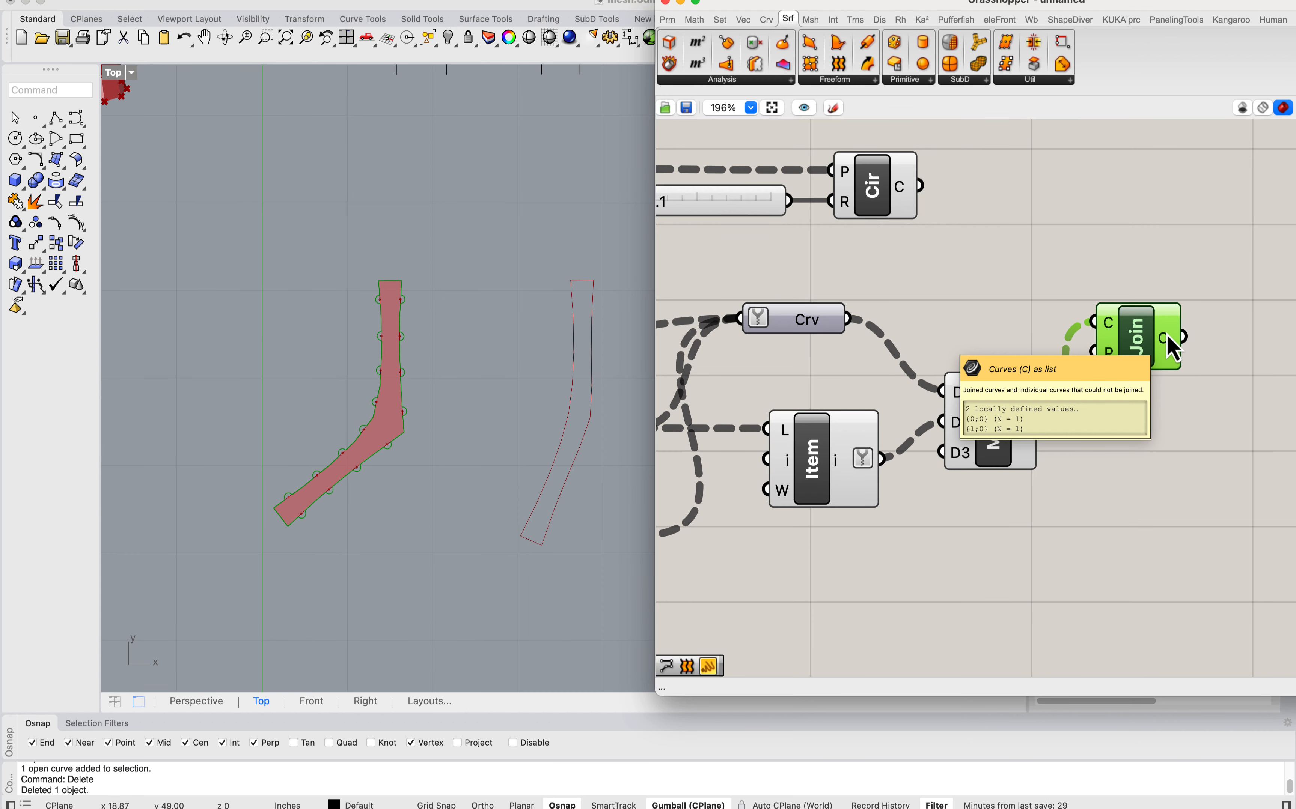
Step: Bake the Join Curves result onto the Default layer to test the joined outlines
right_click(1124, 369)
click(1128, 343)
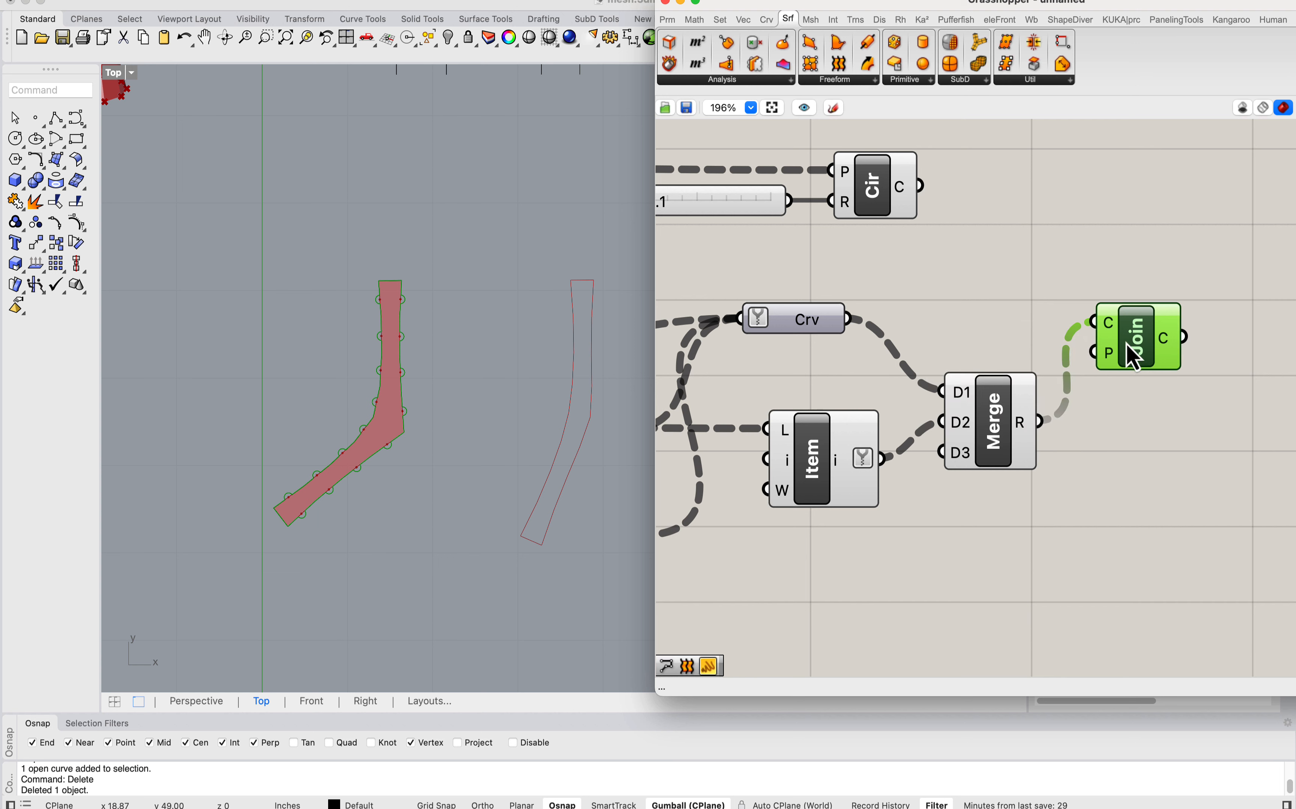
right_click(1133, 357)
click(1056, 404)
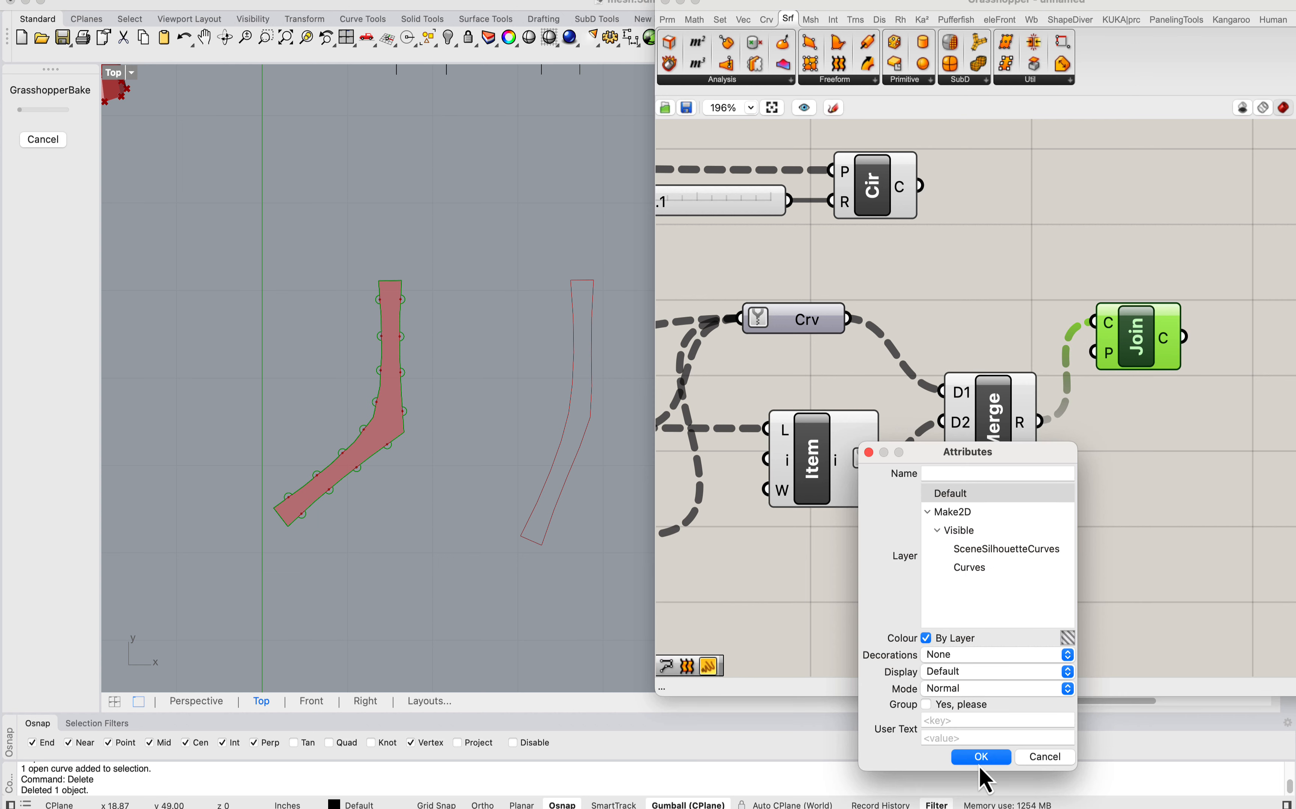
click(981, 758)
Step: Move the baked outline beside the strip, inspect it and delete the baked test curves
drag(463, 516, 232, 248)
scroll(231, 249, left, 5)
drag(586, 404, 375, 396)
click(464, 411)
scroll(357, 430, up, 4)
scroll(259, 394, down, 6)
drag(374, 495, 203, 265)
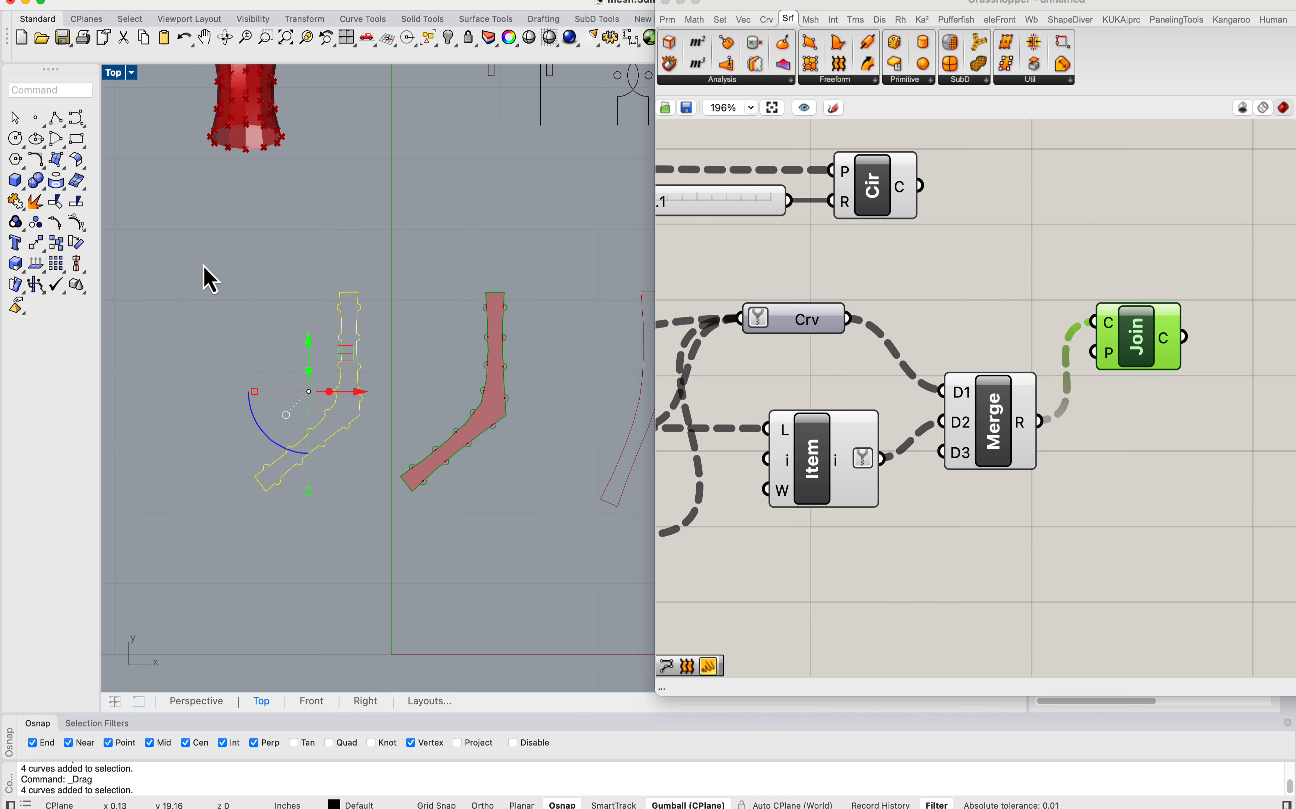
key(Delete)
Step: Bake the hole circles from the Circle component onto the Default layer
click(758, 255)
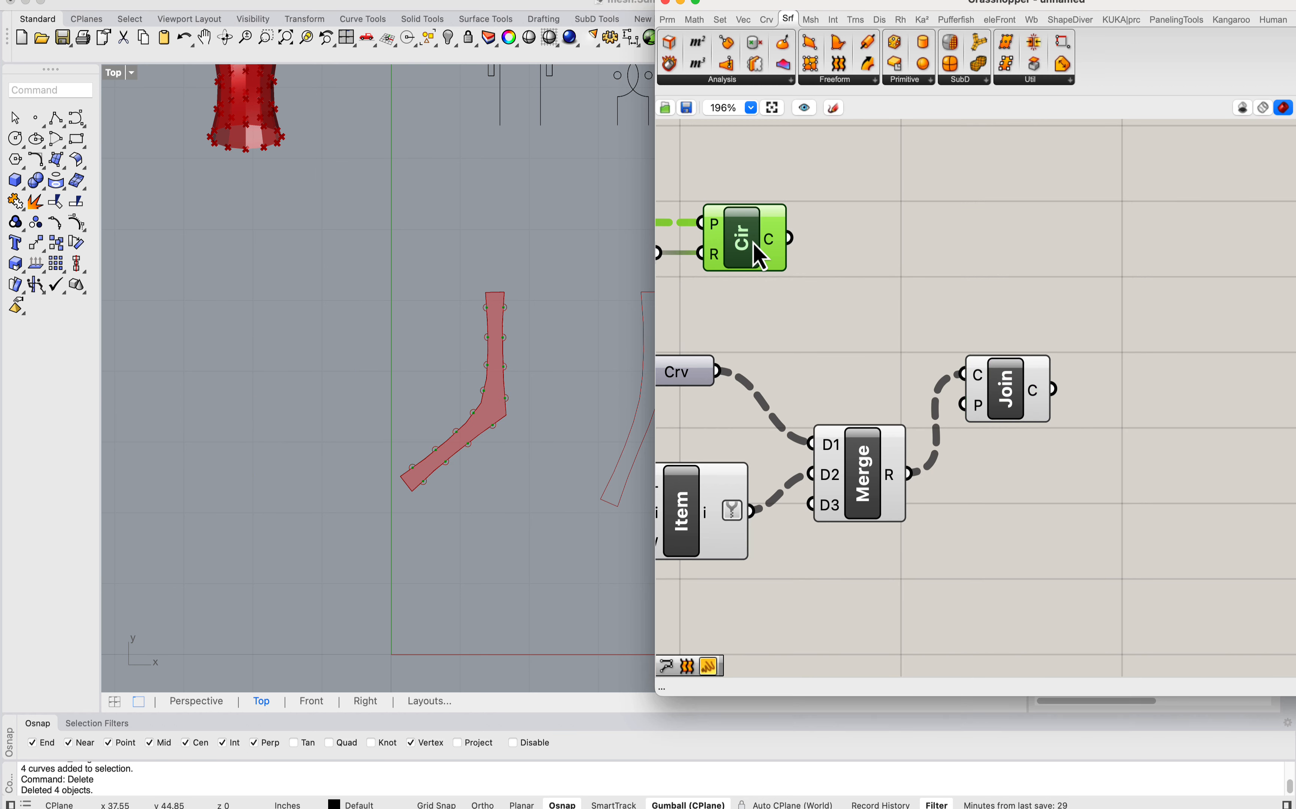
right_click(758, 251)
click(816, 308)
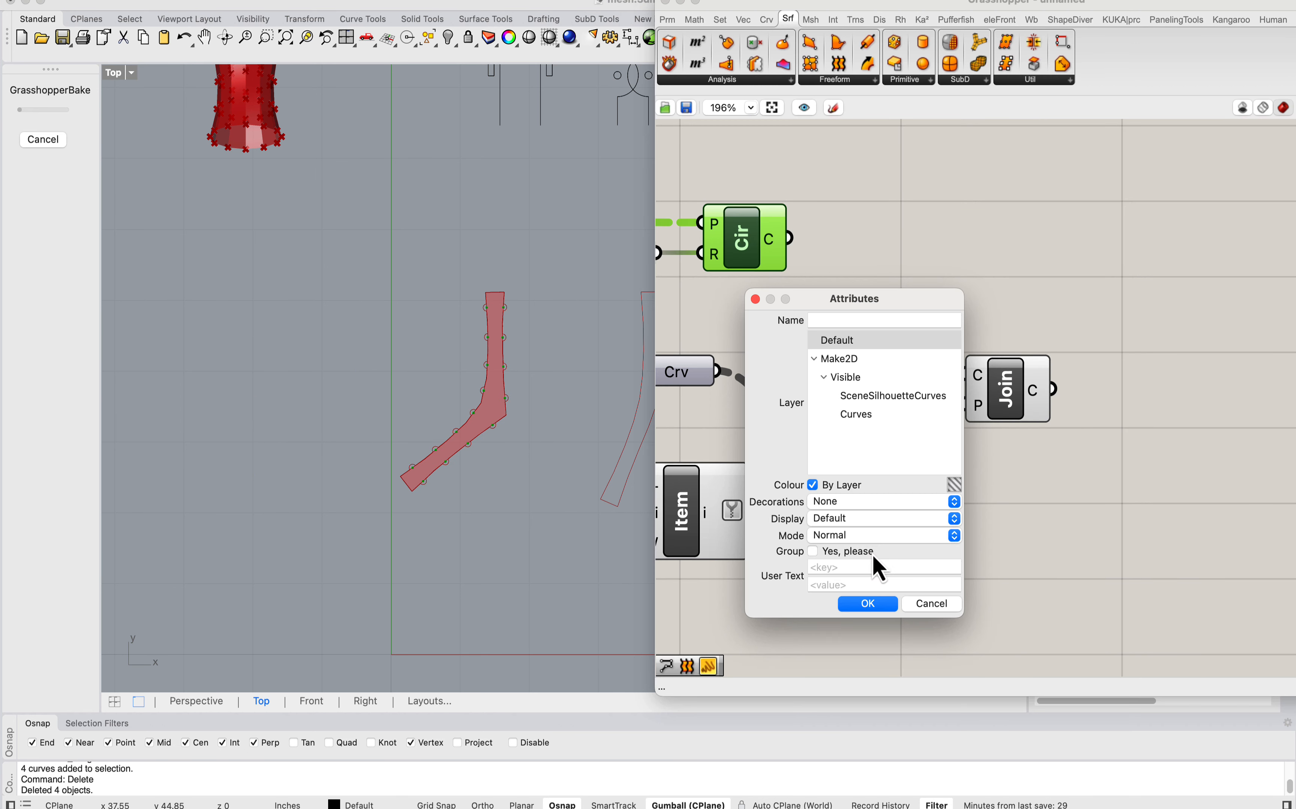
click(868, 604)
Step: Bake the joined strip outline from the Join Curves component onto the Default layer
click(1012, 401)
right_click(1013, 405)
click(1034, 474)
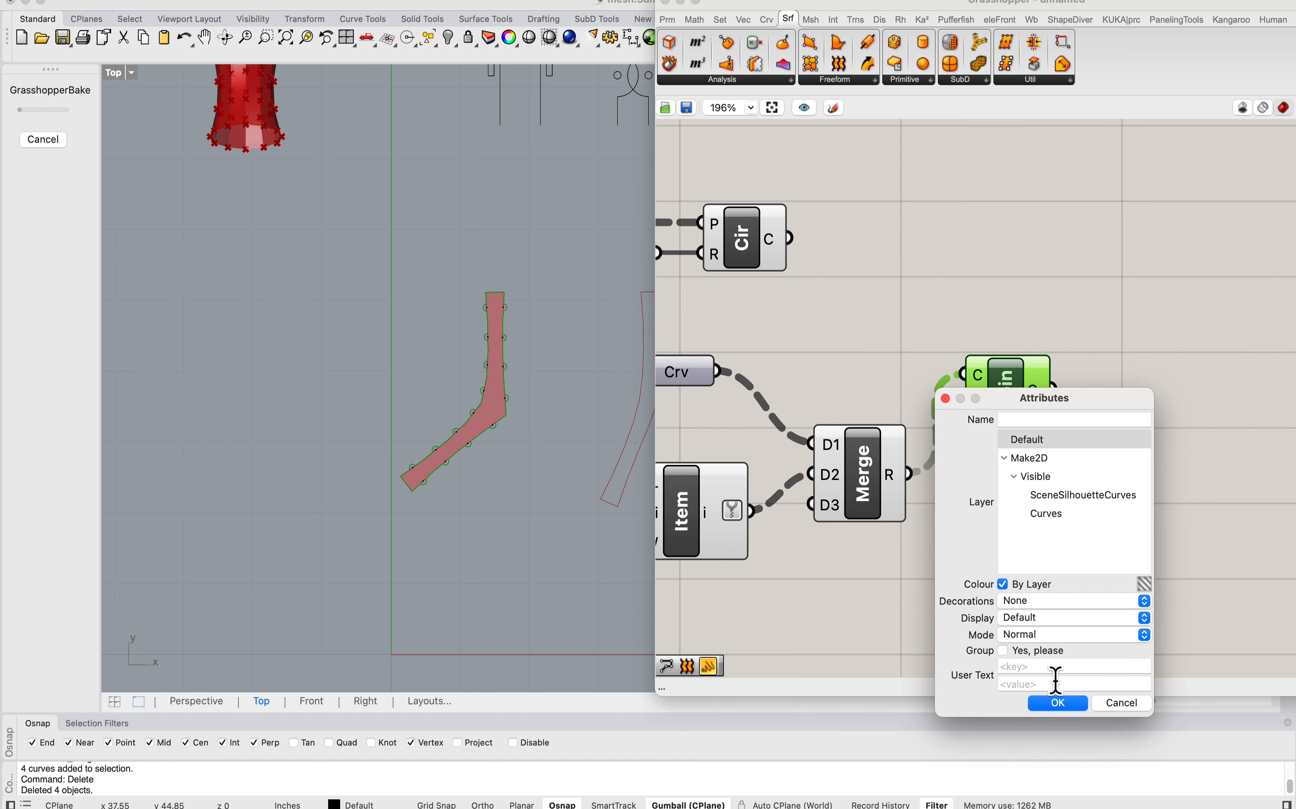
click(1058, 703)
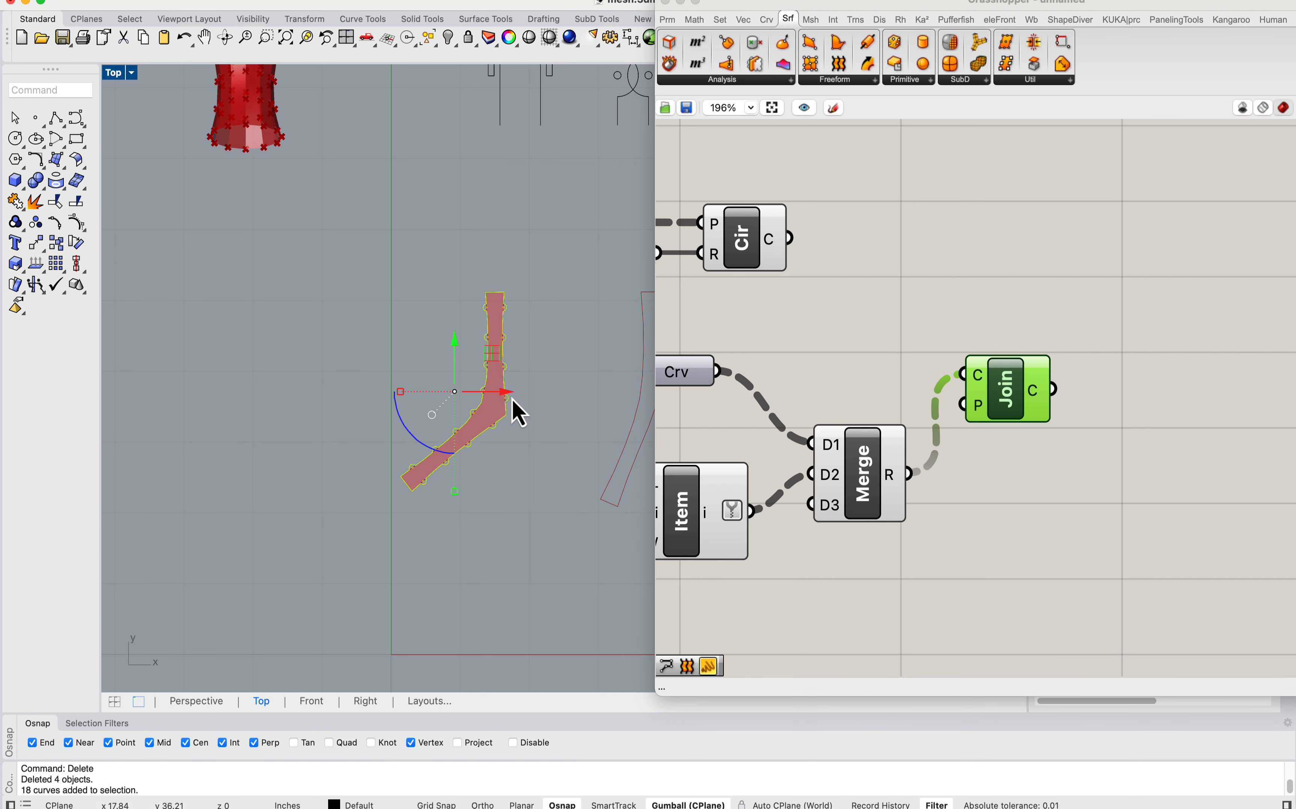
Step: Move the baked outline and hole circles clear of the preview strip and inspect the tabs and holes along its edges
drag(518, 413, 396, 400)
scroll(299, 399, up, 5)
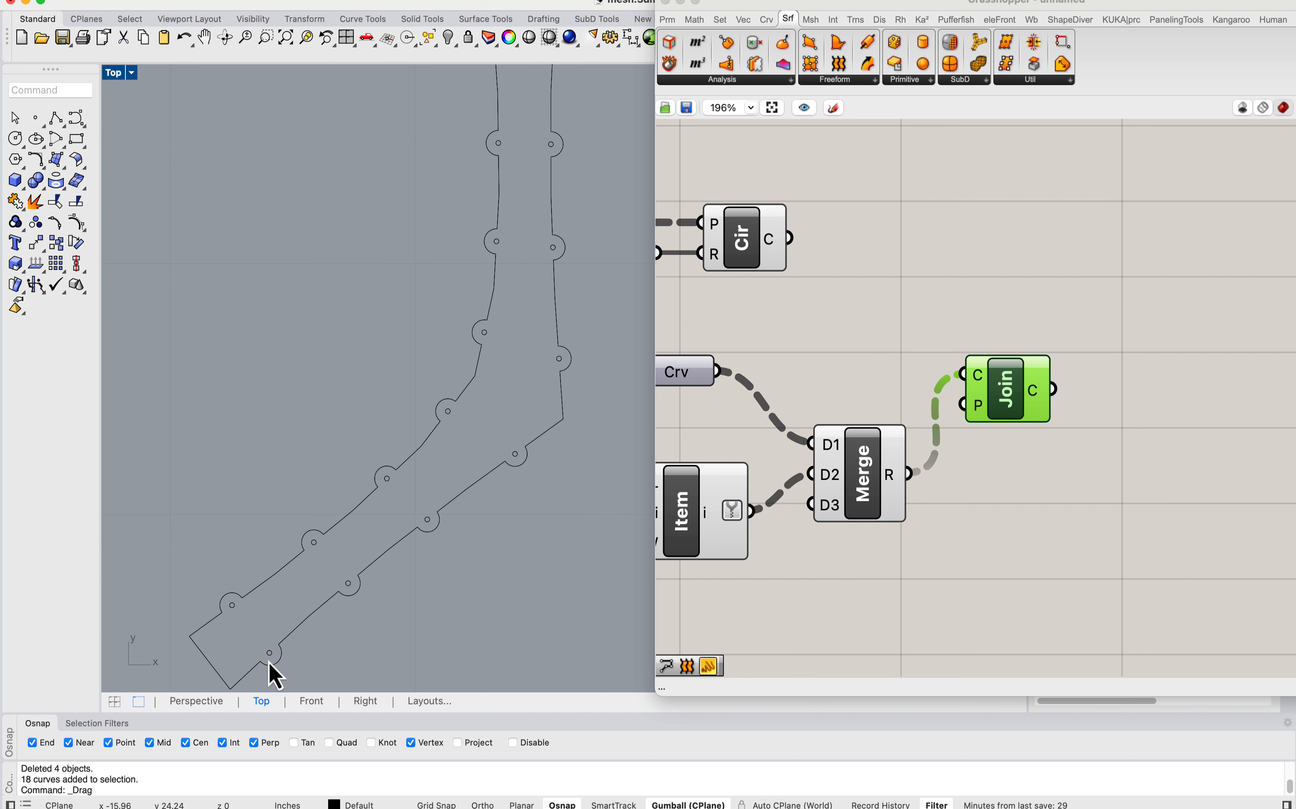
scroll(270, 662, up, 3)
scroll(228, 596, down, 4)
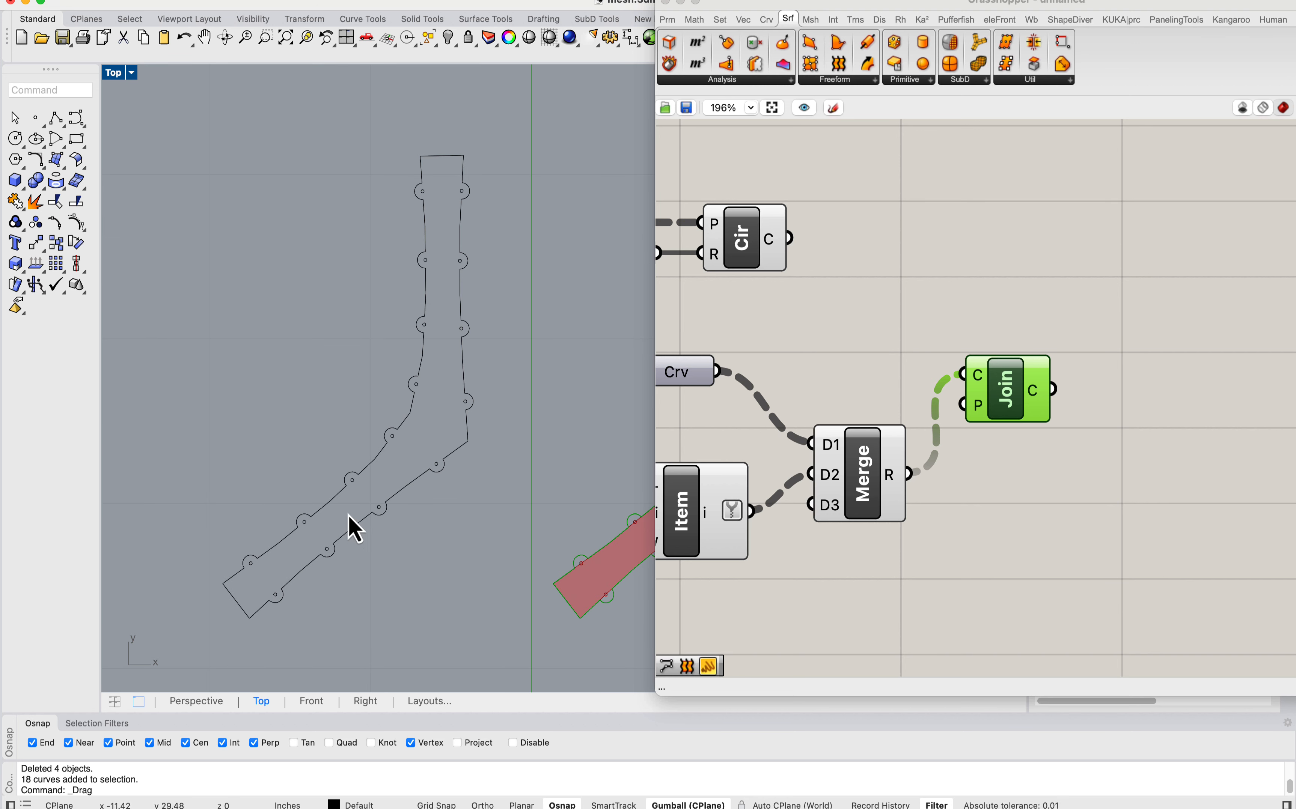
scroll(425, 203, up, 6)
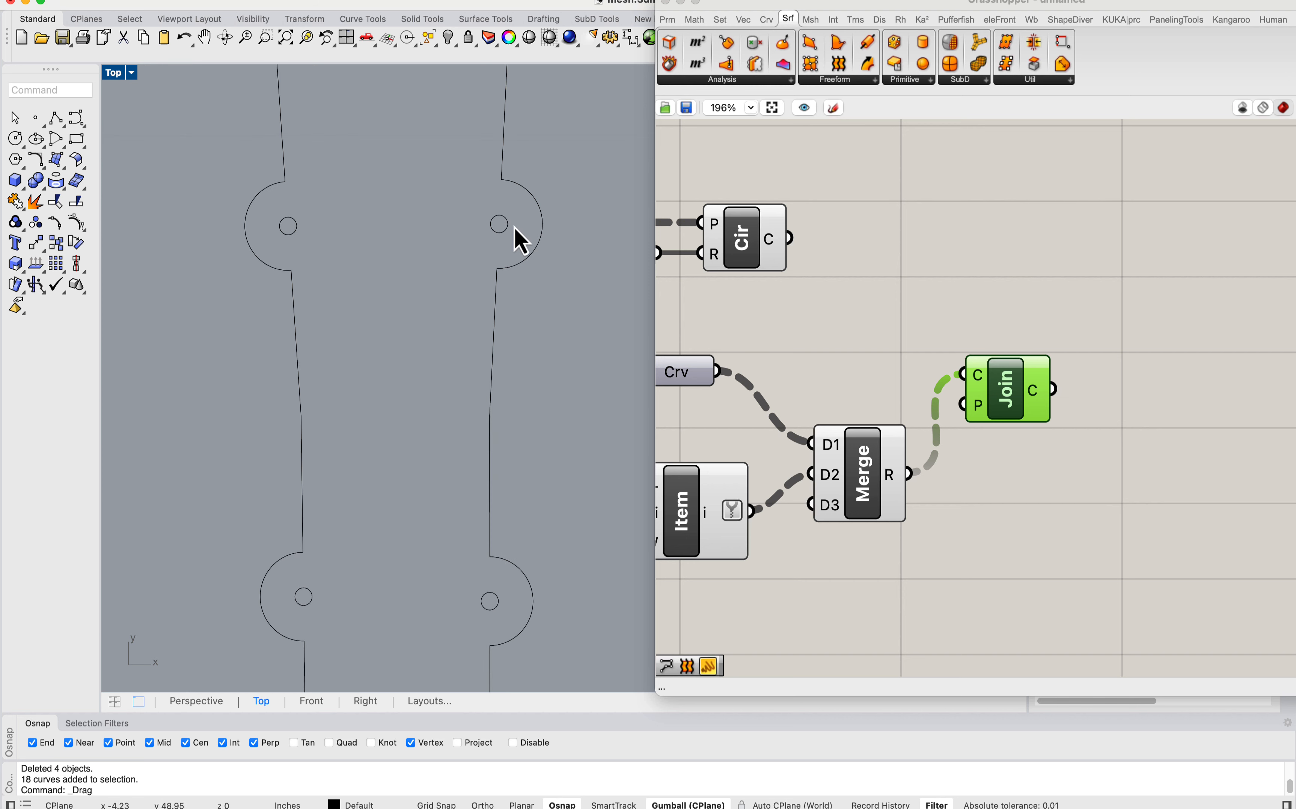
scroll(485, 264, down, 5)
scroll(466, 477, up, 2)
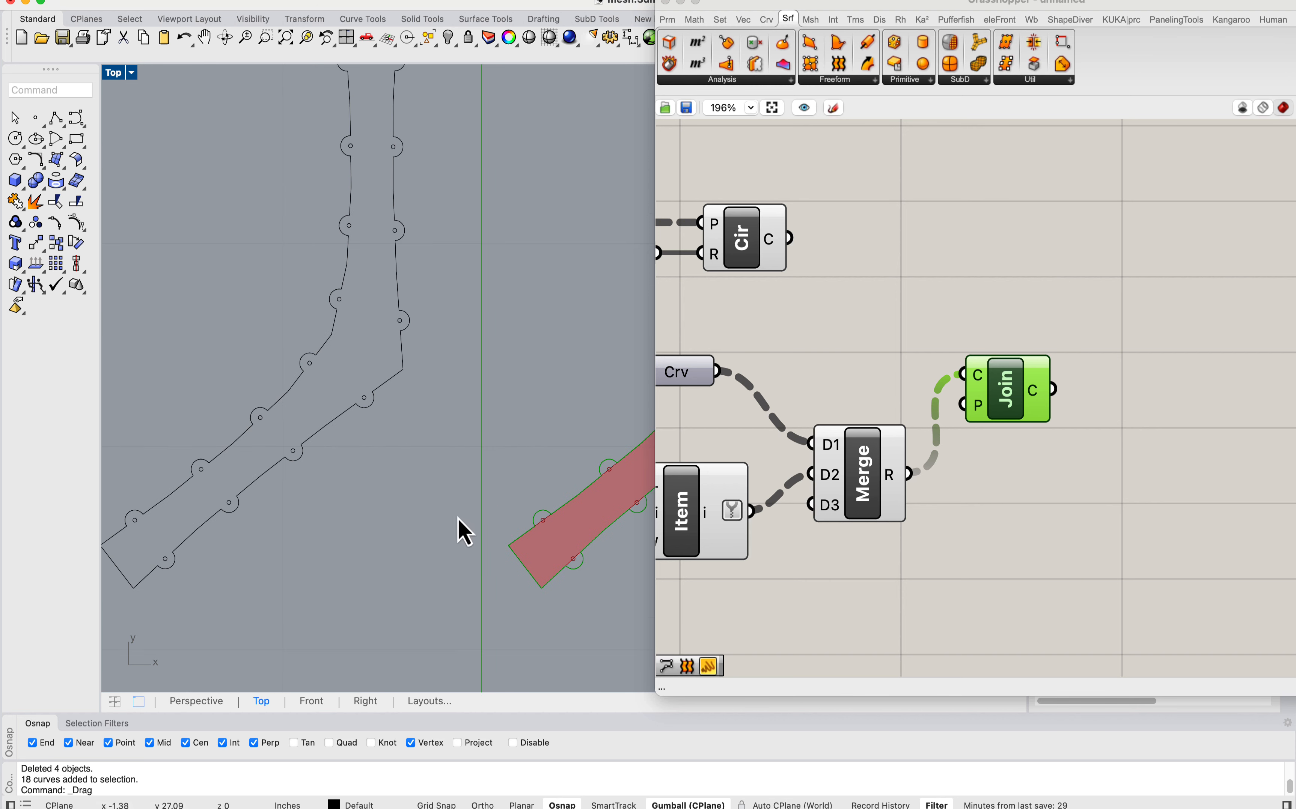
scroll(465, 551, down, 2)
scroll(399, 463, up, 8)
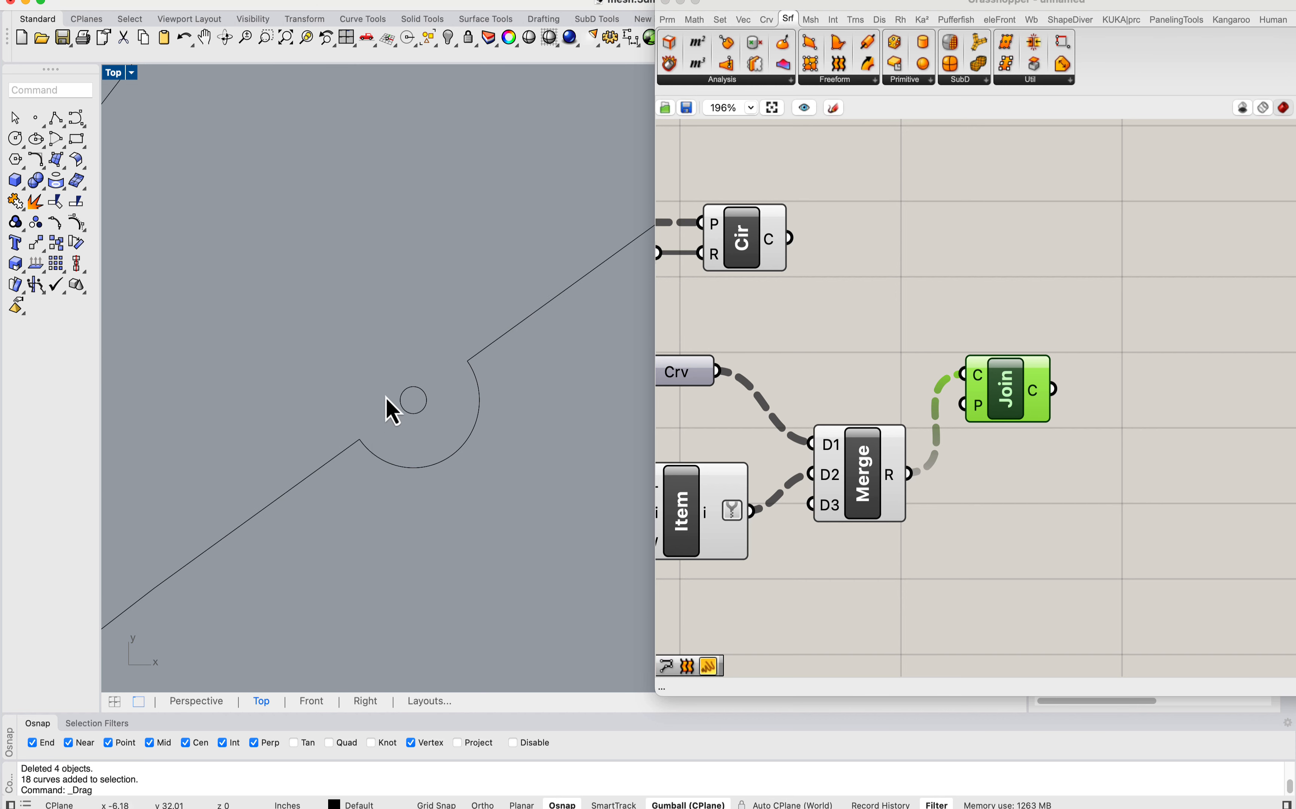
scroll(445, 351, down, 8)
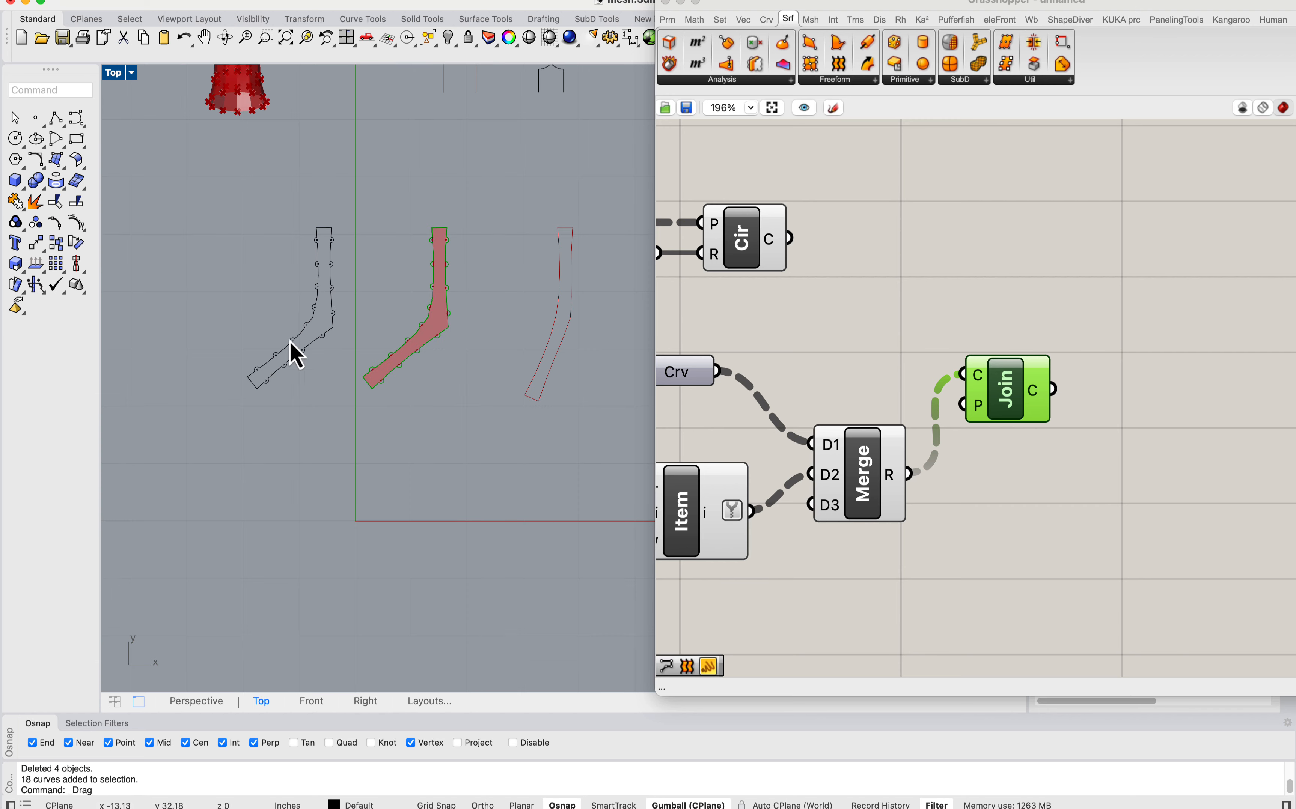
Step: Wire the Surface parameter directly into the lower branch's brep edges component and delete the List Item that picks a single strip
click(887, 379)
scroll(887, 372, down, 8)
right_drag(819, 387, 1070, 388)
right_drag(844, 380, 1073, 395)
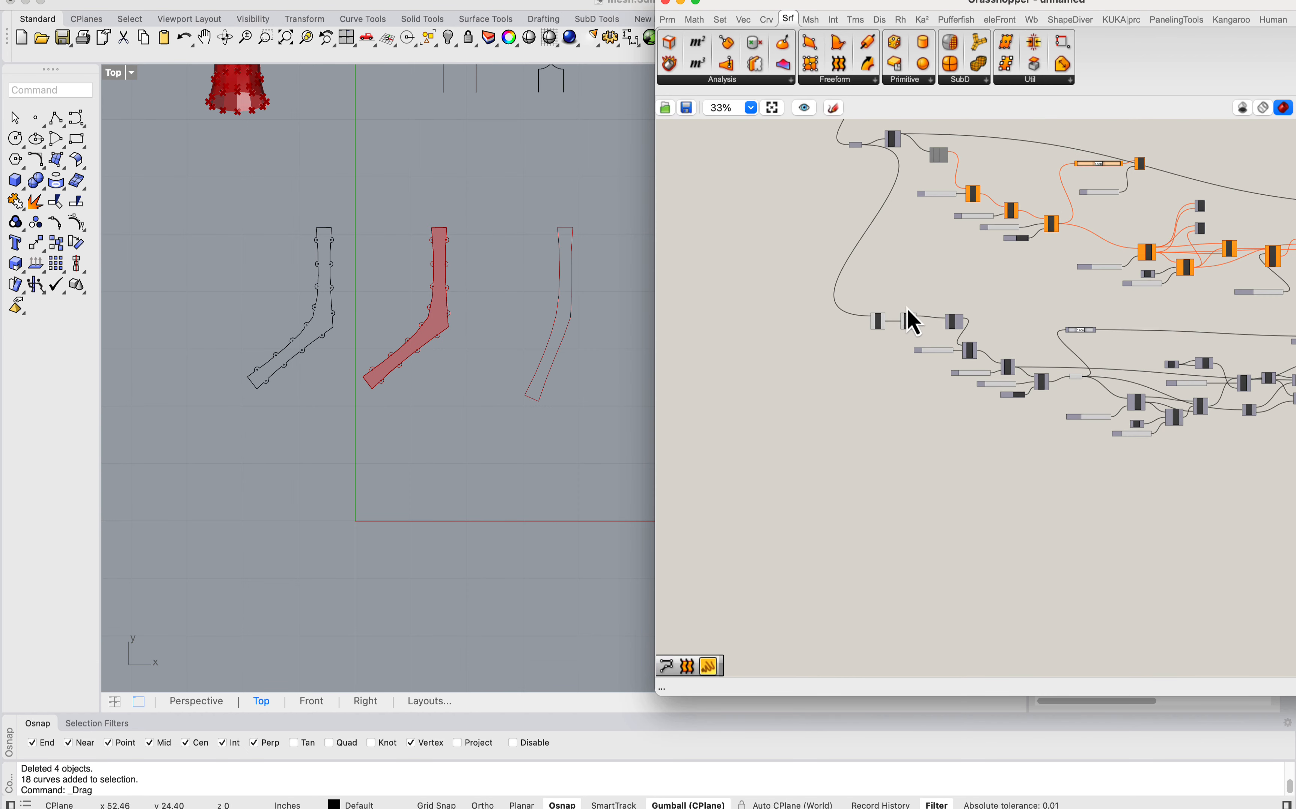
scroll(908, 315, up, 10)
scroll(836, 481, down, 8)
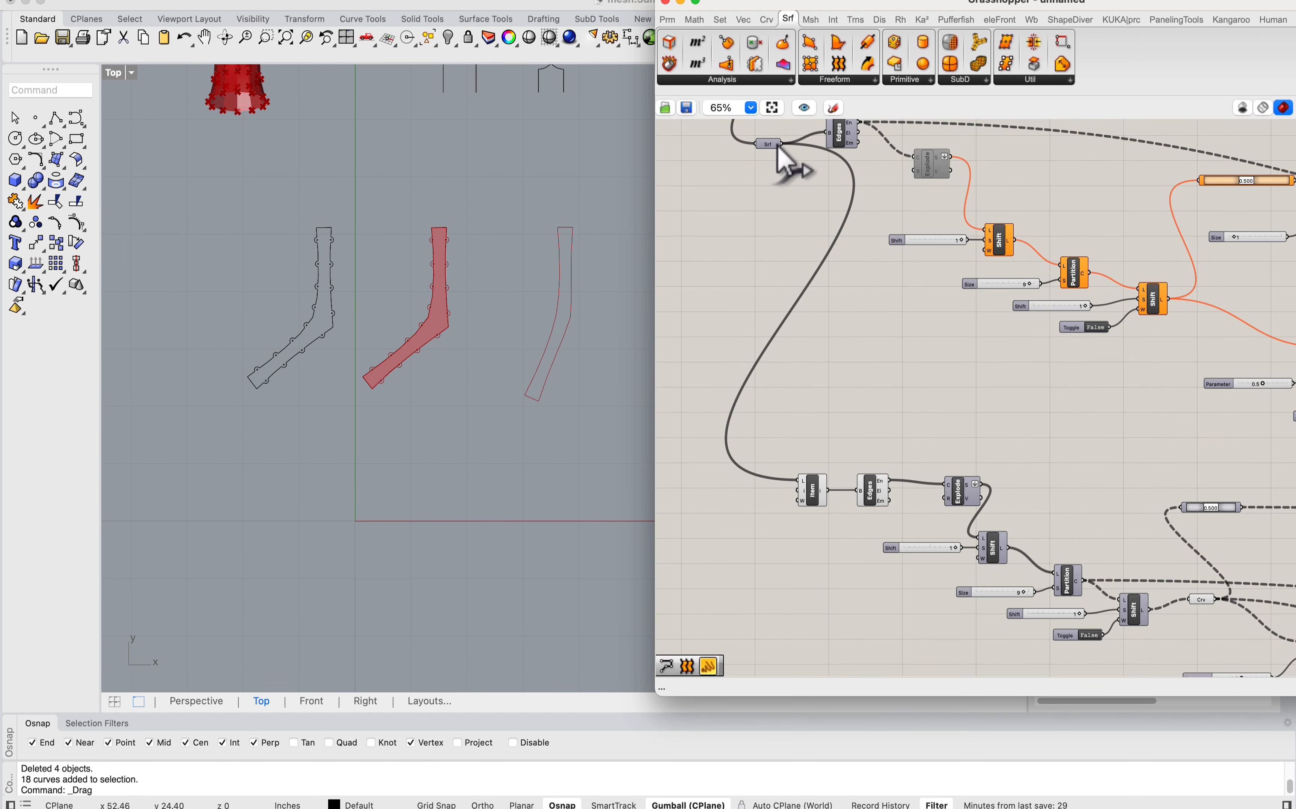
shift+drag(780, 144, 859, 490)
click(814, 491)
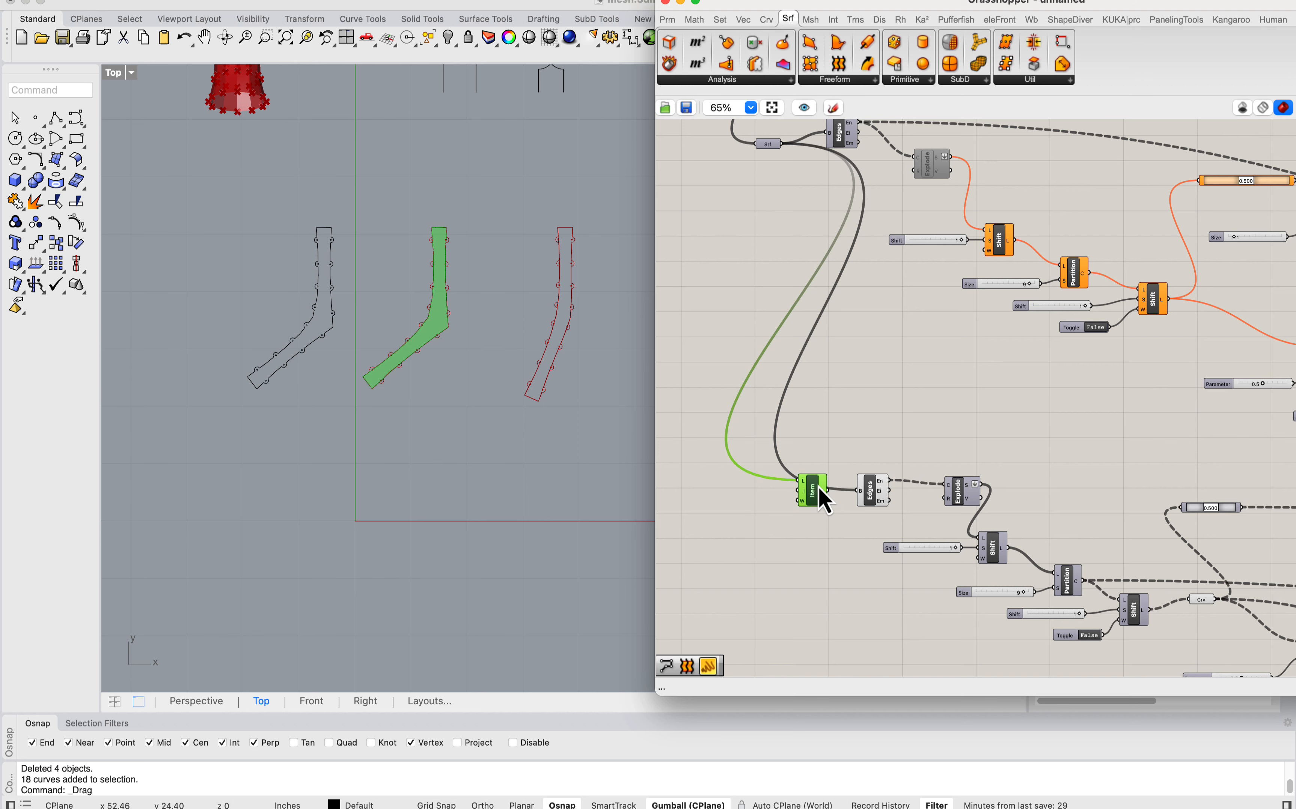
key(Delete)
Step: Bake the joined outlines of all strips from the Join Curves component
right_drag(541, 339, 359, 361)
scroll(930, 414, down, 5)
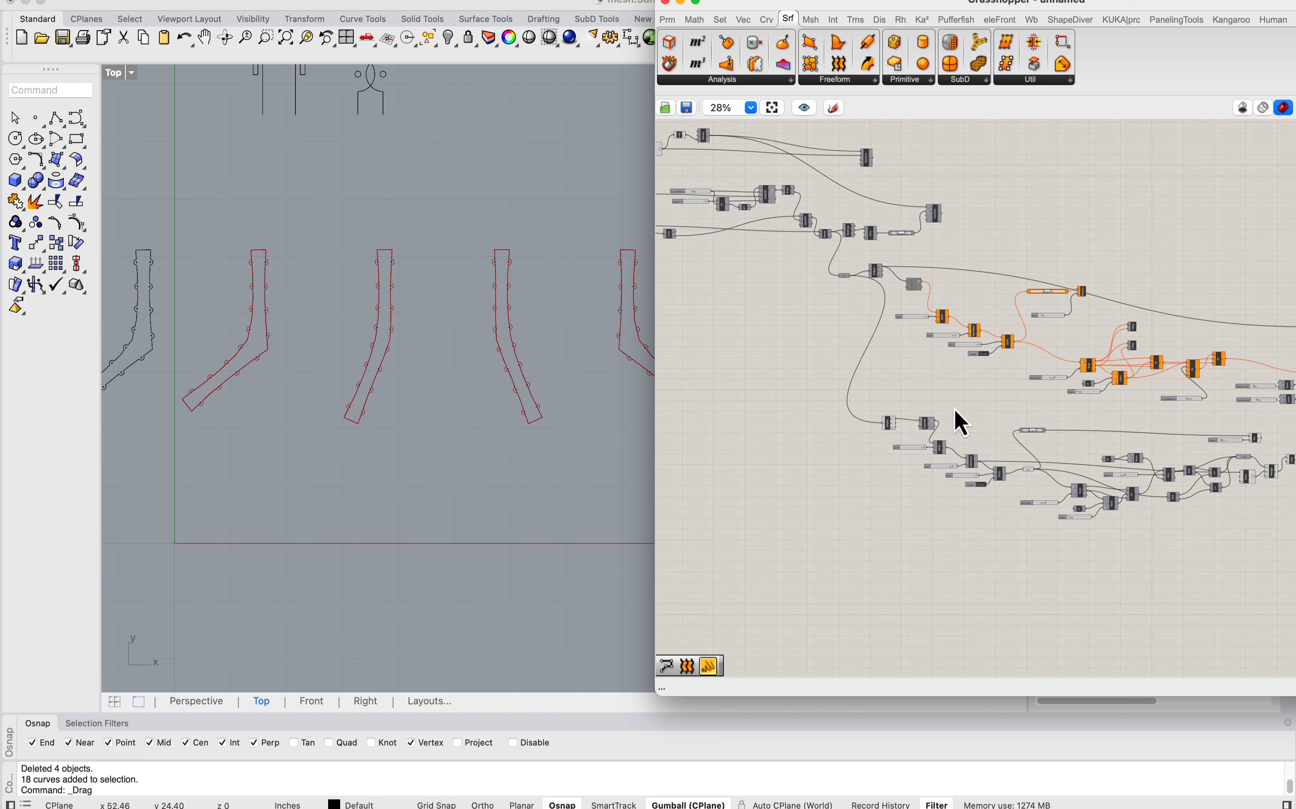
right_drag(954, 409, 736, 390)
scroll(1089, 426, up, 7)
right_click(1028, 482)
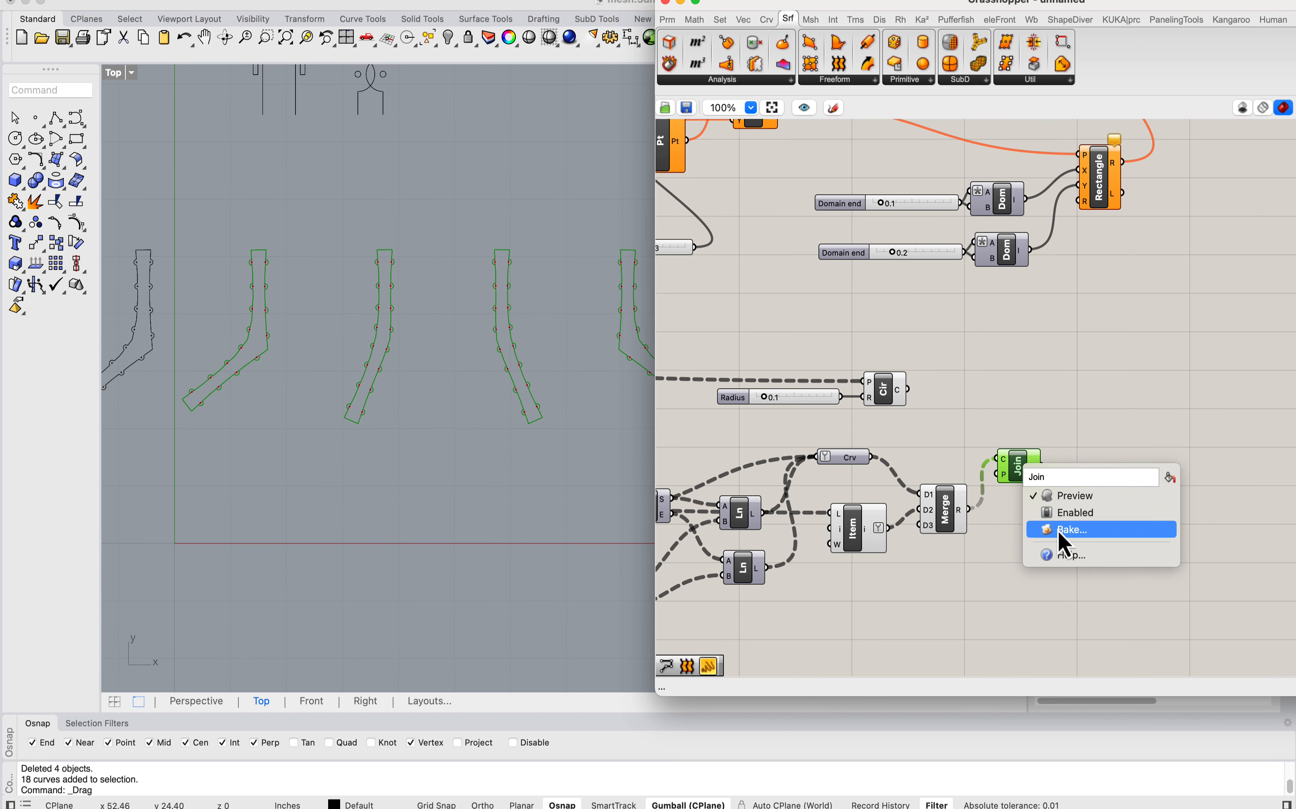
click(1062, 531)
click(1086, 791)
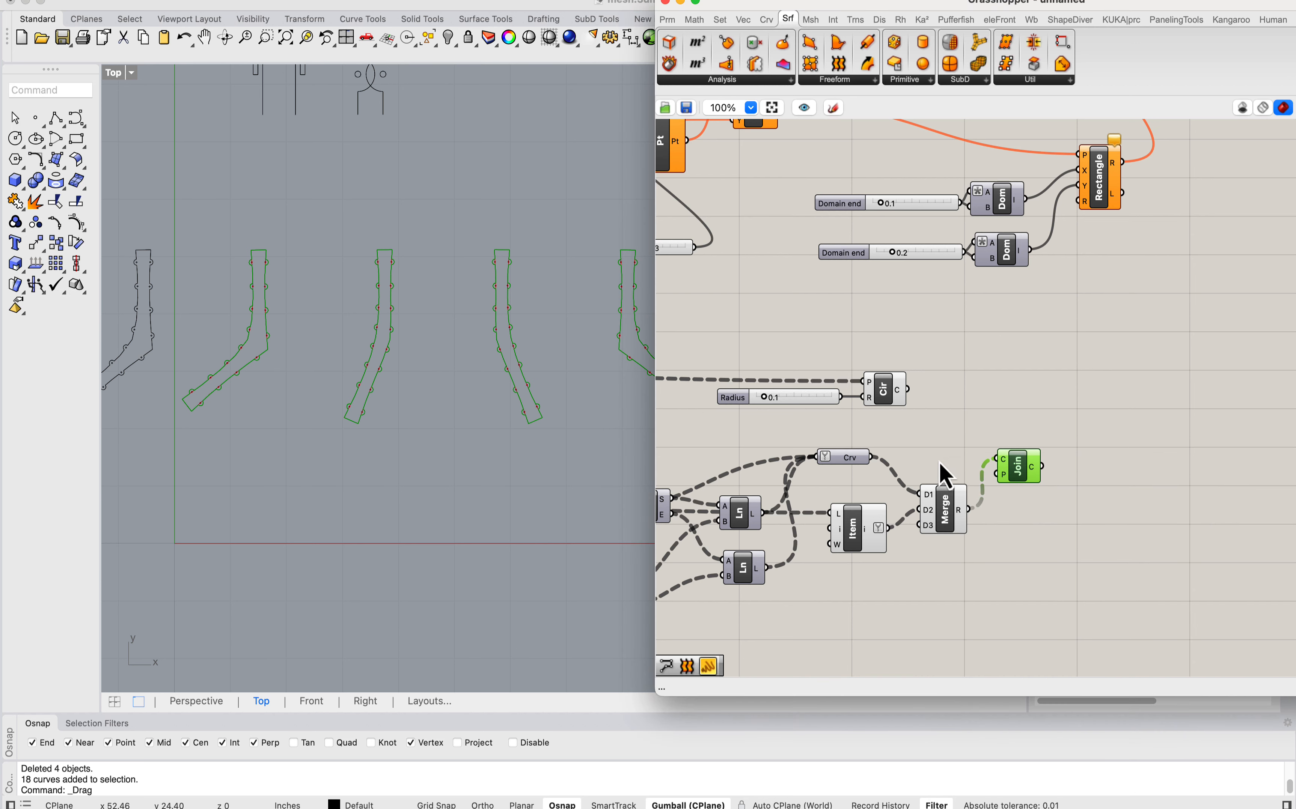
Step: Bake the hole circles of all strips from the Circle component onto the Default layer
click(887, 403)
right_click(886, 399)
click(941, 459)
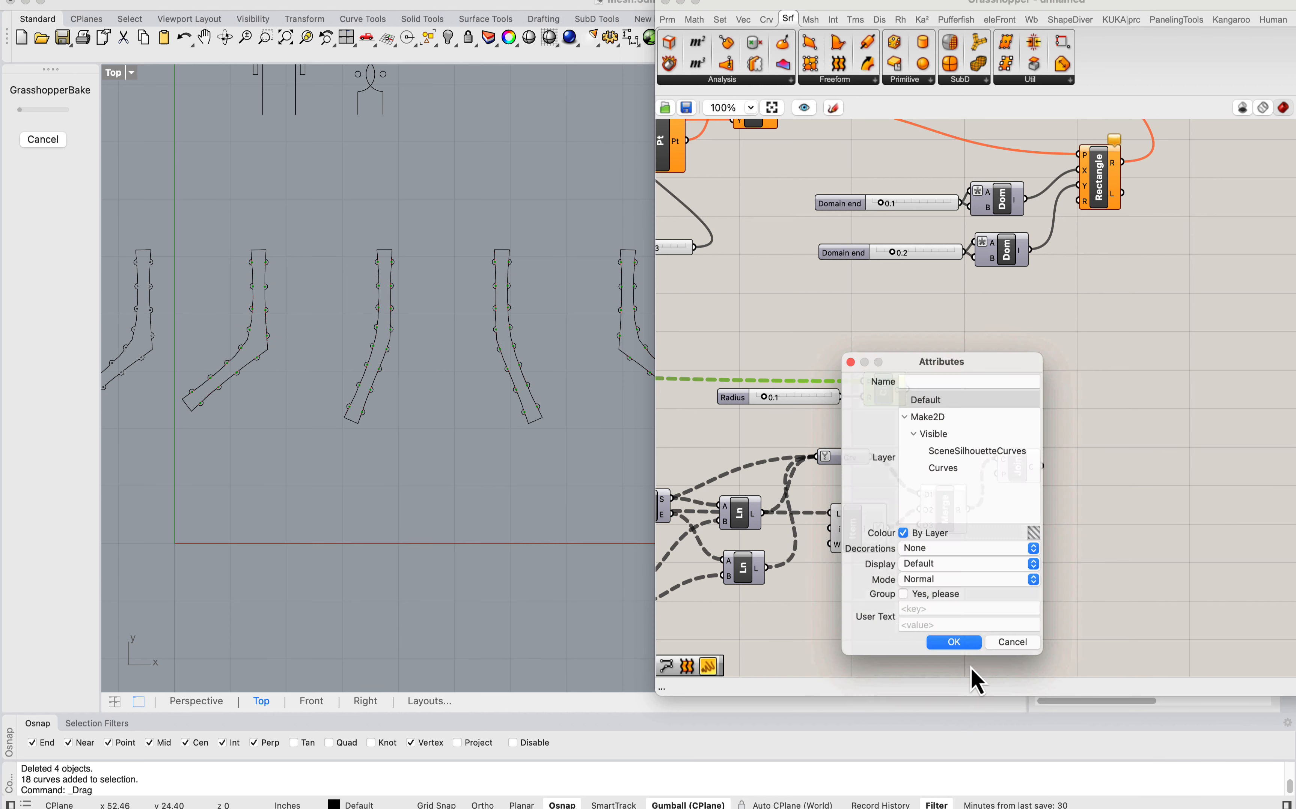
click(956, 656)
Step: Select the second strip shape's baked outline and holes and move them next to the separated first strip
right_drag(318, 422, 376, 391)
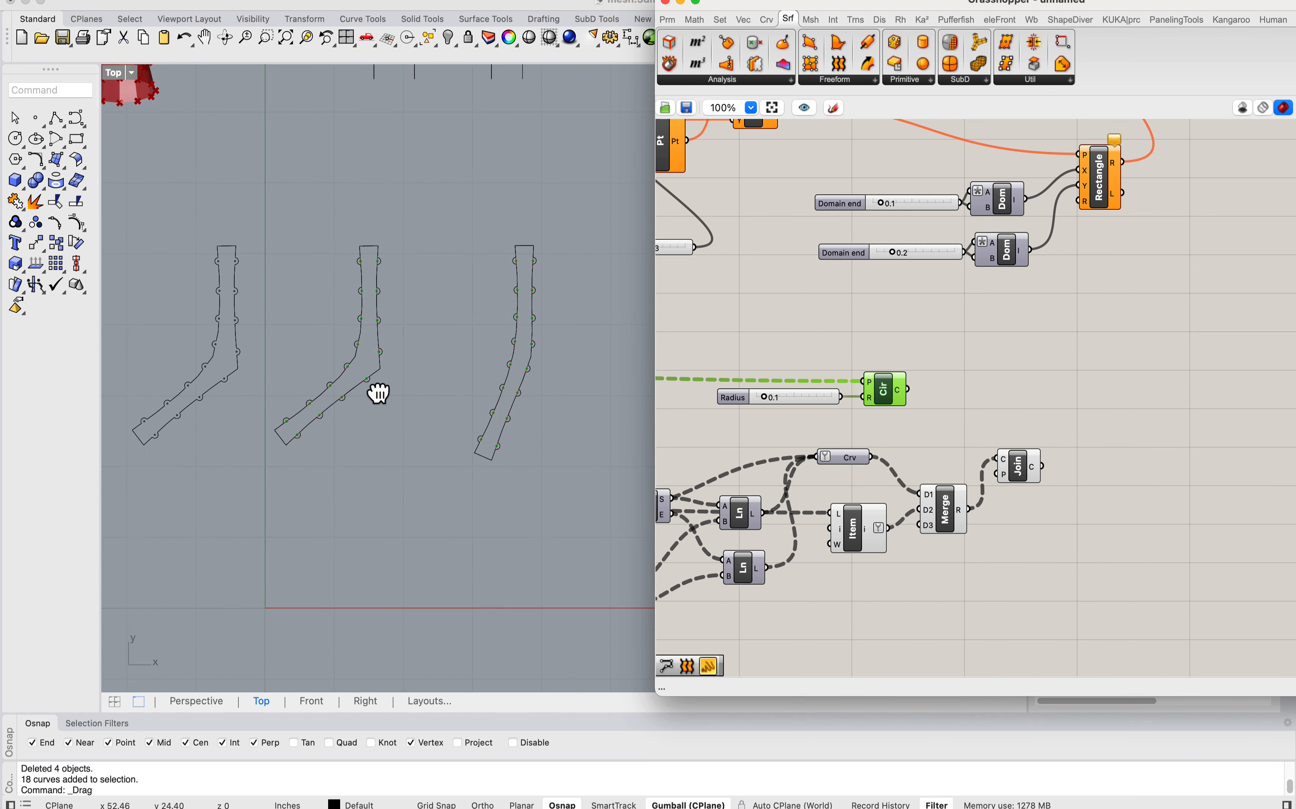
drag(577, 525, 443, 234)
scroll(436, 222, down, 3)
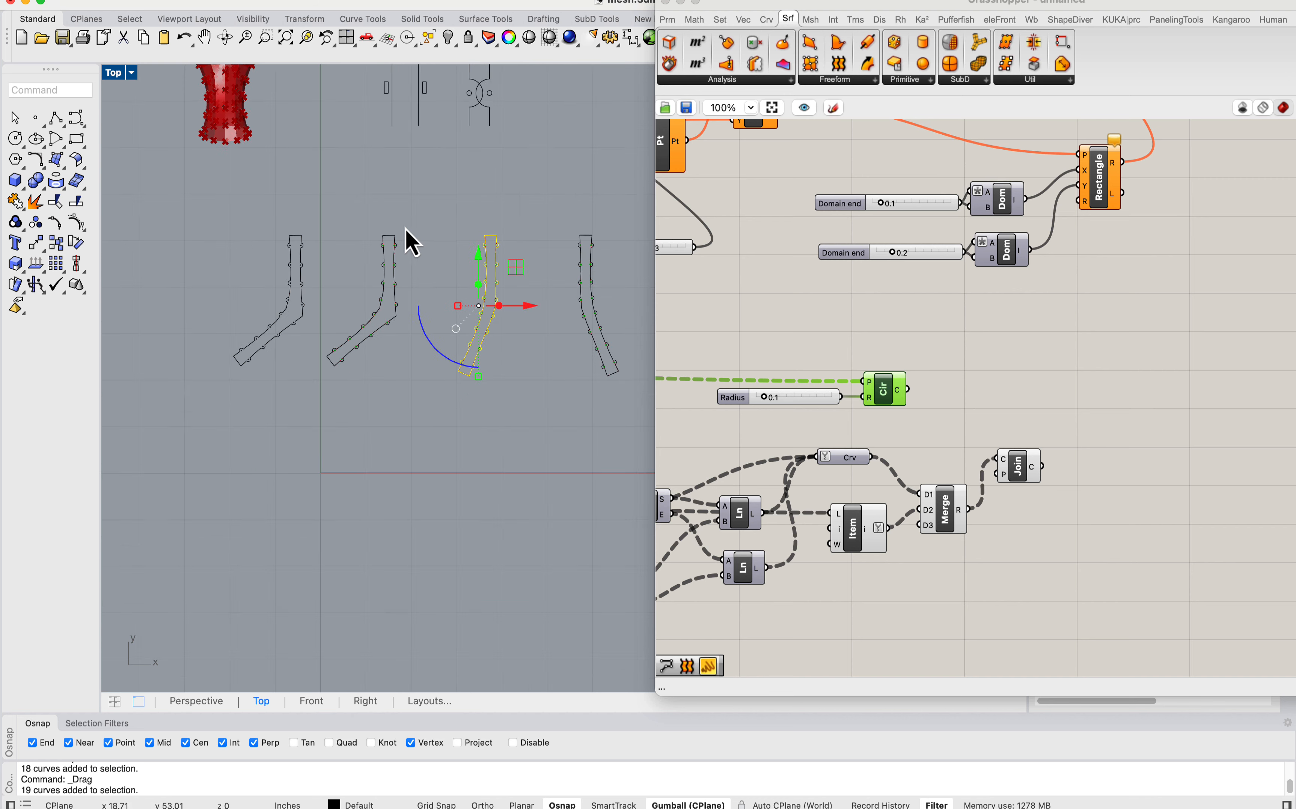
scroll(404, 227, up, 3)
text(m)
key(Return)
click(529, 271)
right_drag(304, 298, 510, 308)
scroll(476, 275, up, 4)
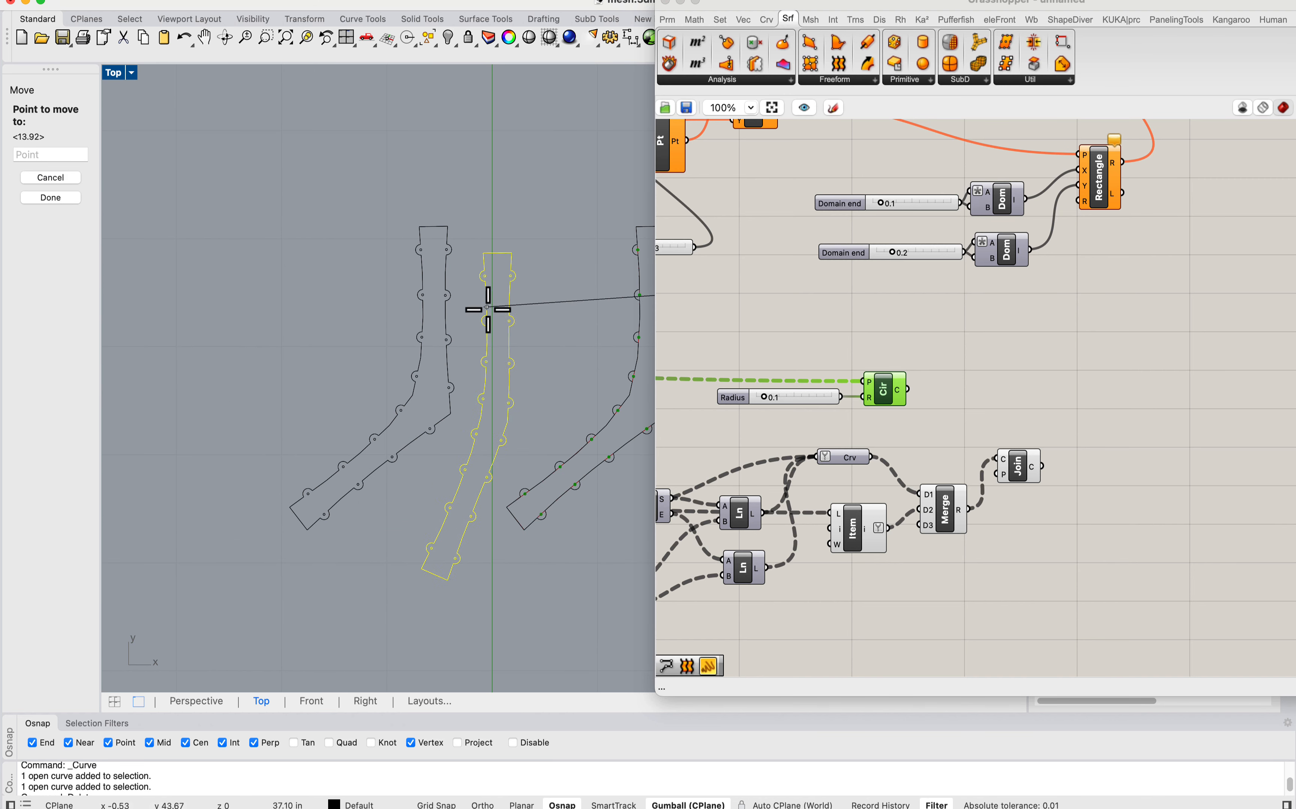
click(479, 290)
Step: Examine the two baked strips side by side, comparing the tabs and holes on their facing edges
click(523, 460)
right_drag(506, 427, 536, 417)
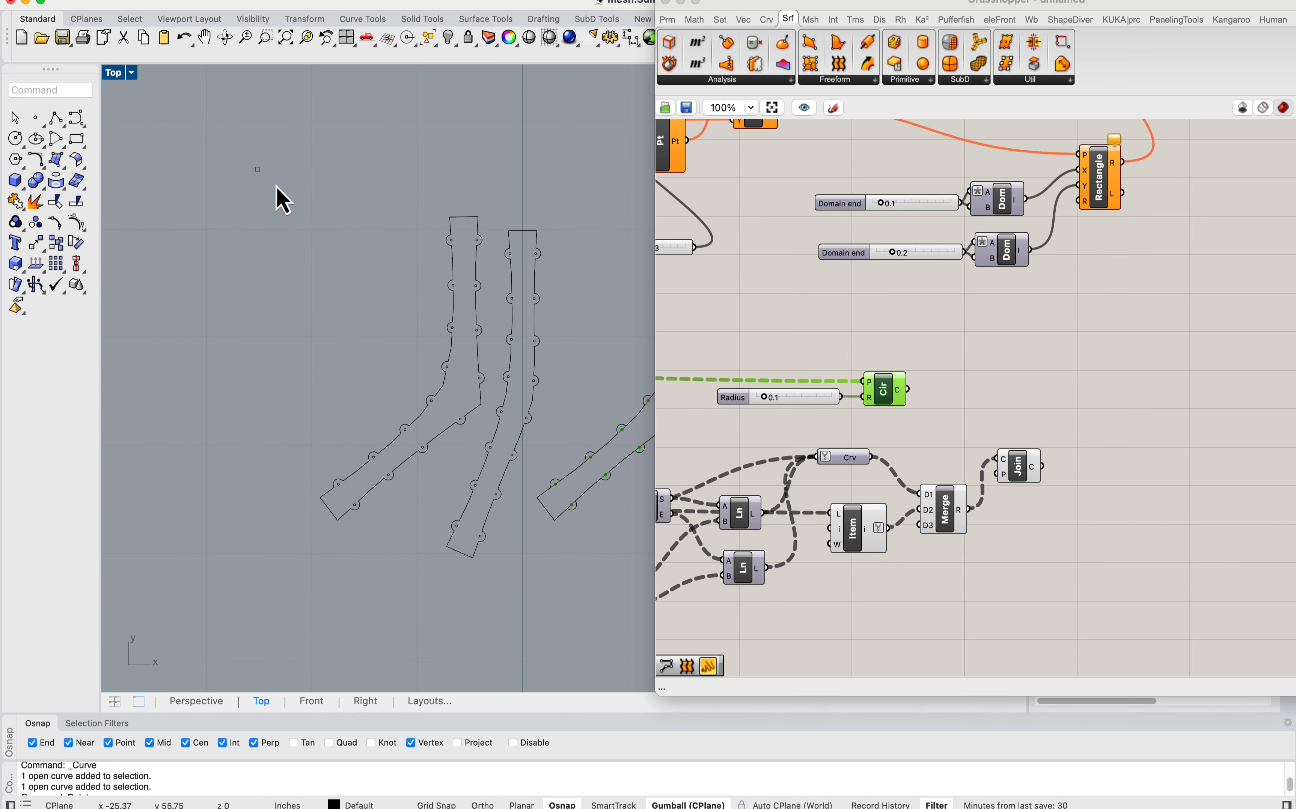
drag(568, 637, 550, 631)
scroll(551, 466, down, 5)
drag(541, 422, 465, 412)
click(436, 391)
scroll(442, 402, up, 4)
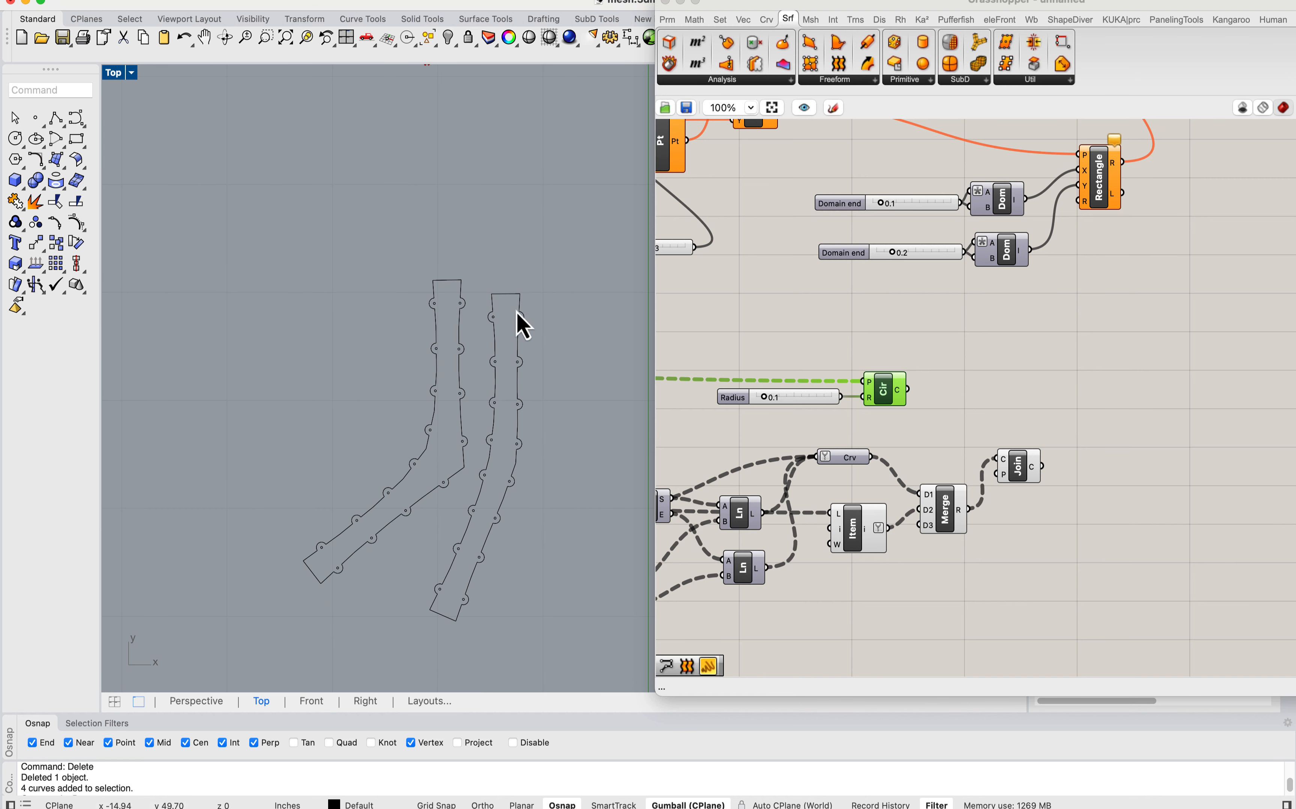
scroll(492, 475, up, 5)
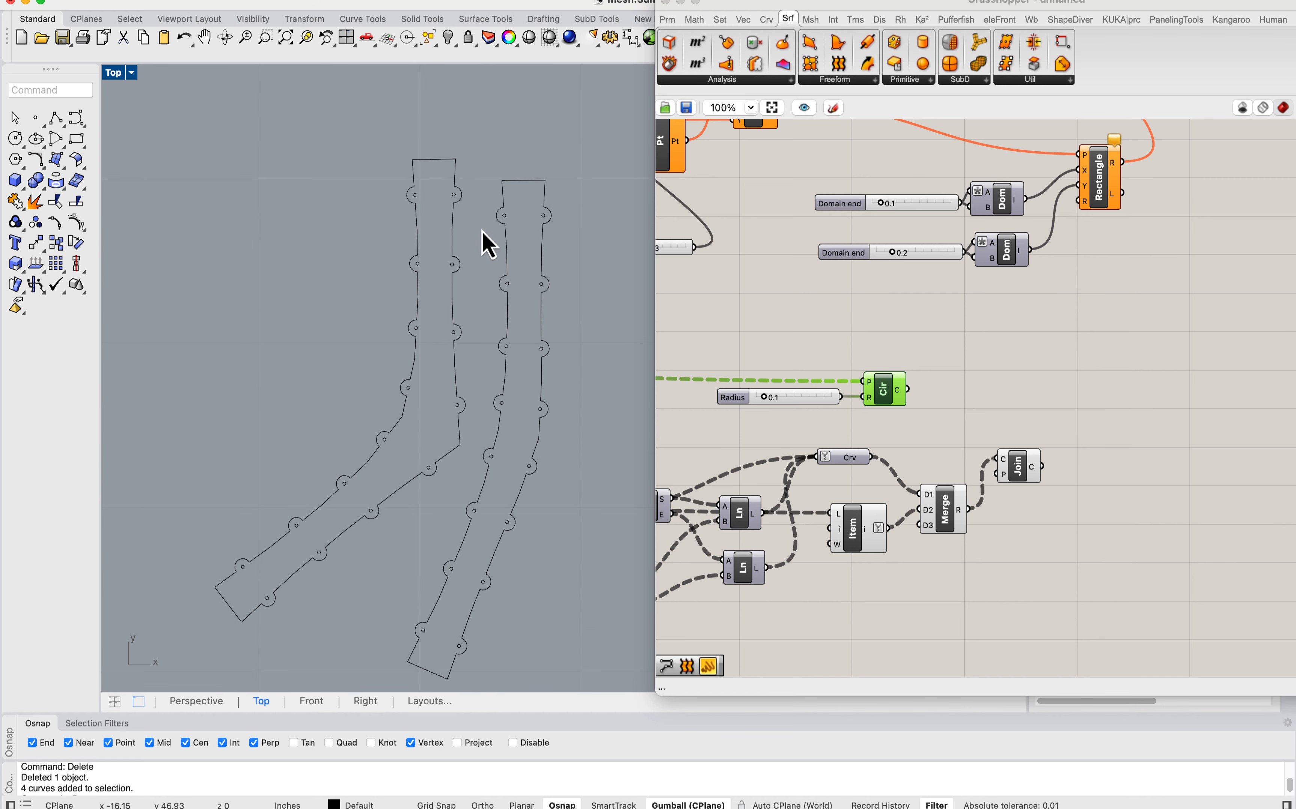
right_drag(466, 251, 476, 218)
scroll(484, 177, up, 4)
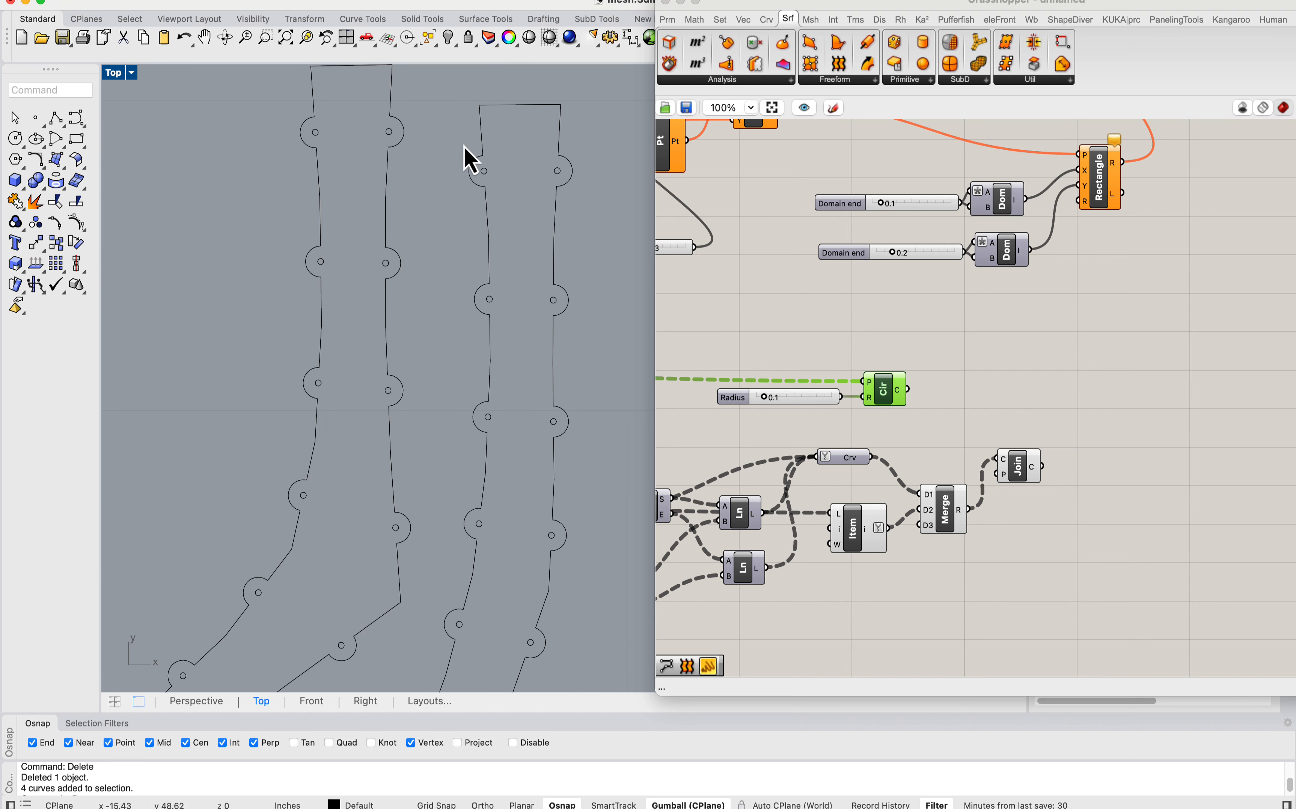
scroll(513, 217, down, 5)
Step: Select the second strip's outline and hole circles and group them
drag(518, 603, 418, 478)
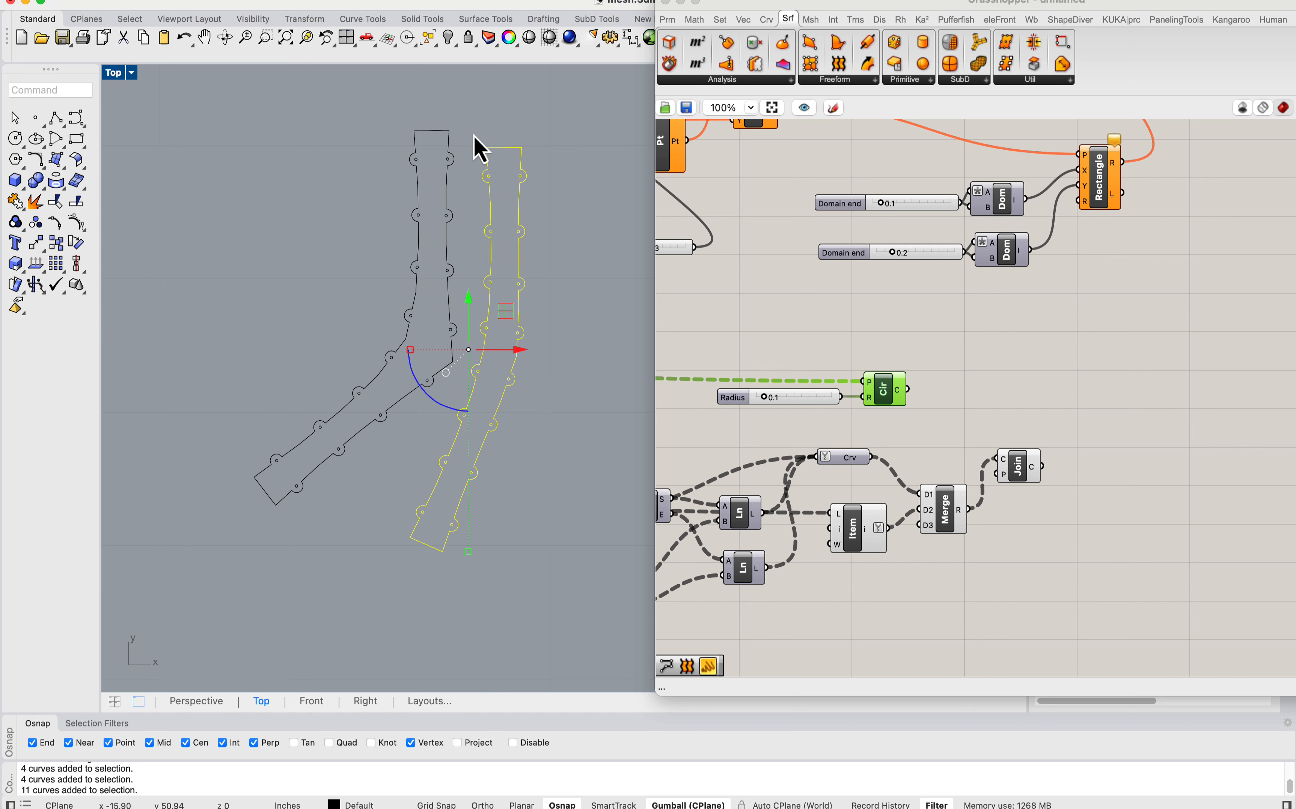
text(gro)
key(Return)
scroll(444, 157, up, 5)
text(m)
key(Return)
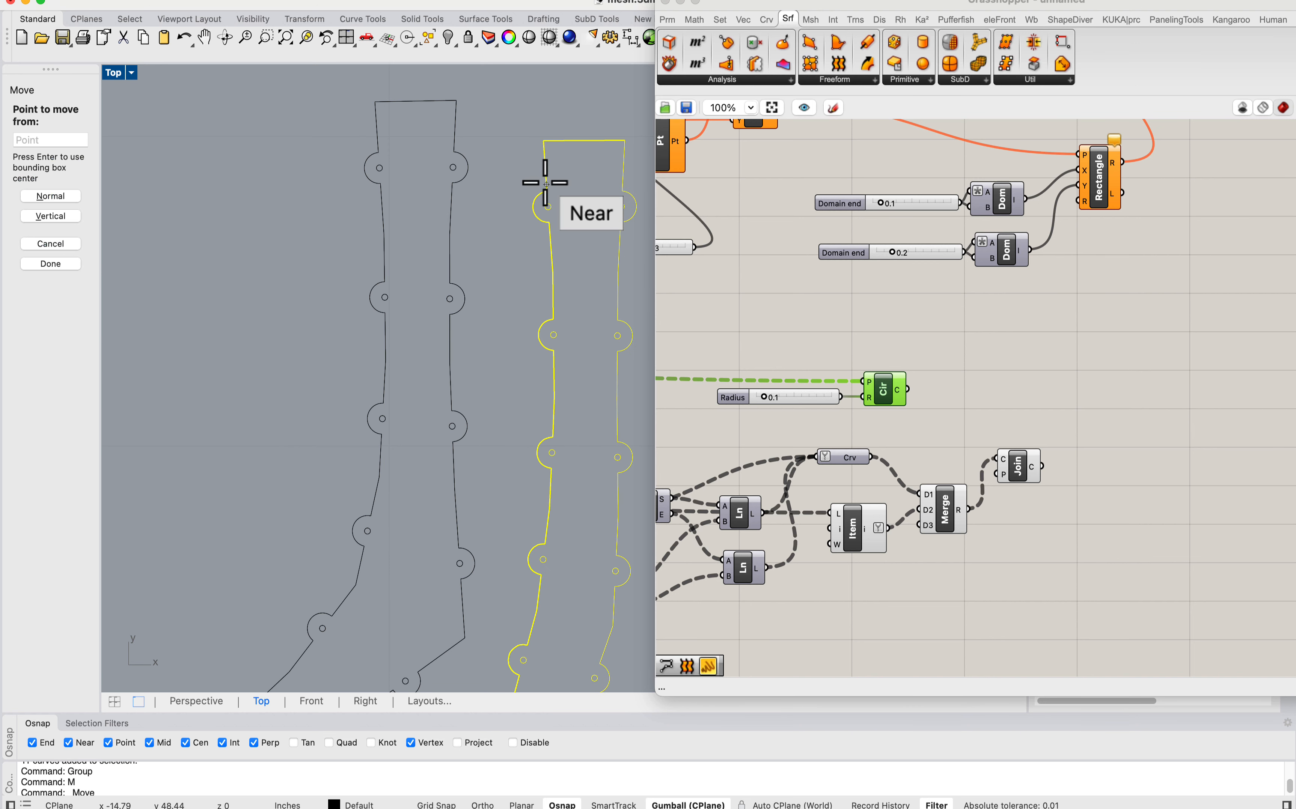
scroll(557, 220, up, 8)
scroll(551, 251, up, 6)
click(519, 290)
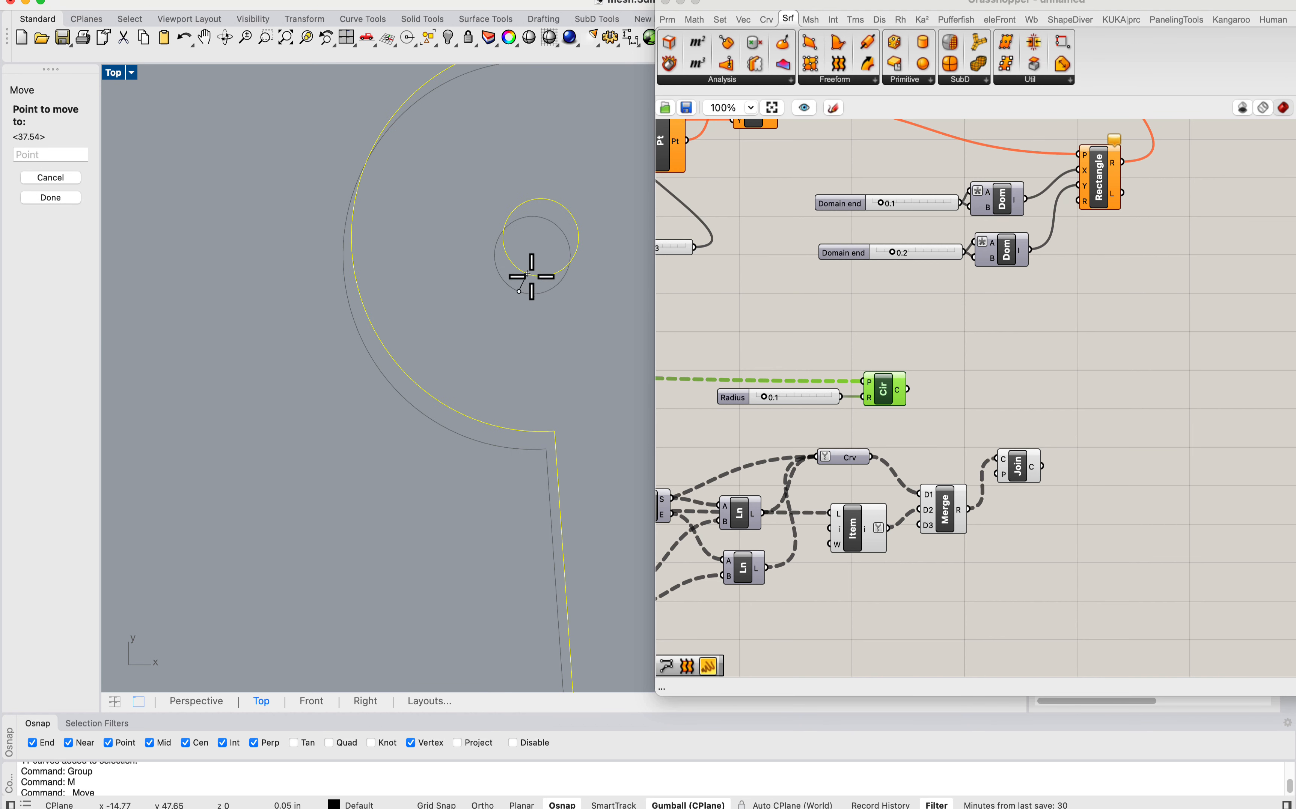
key(Escape)
Step: Move the grouped strip from its upper-left hole onto the center of the first strip's upper-right hole
text(m)
key(Return)
click(519, 286)
scroll(535, 266, down, 8)
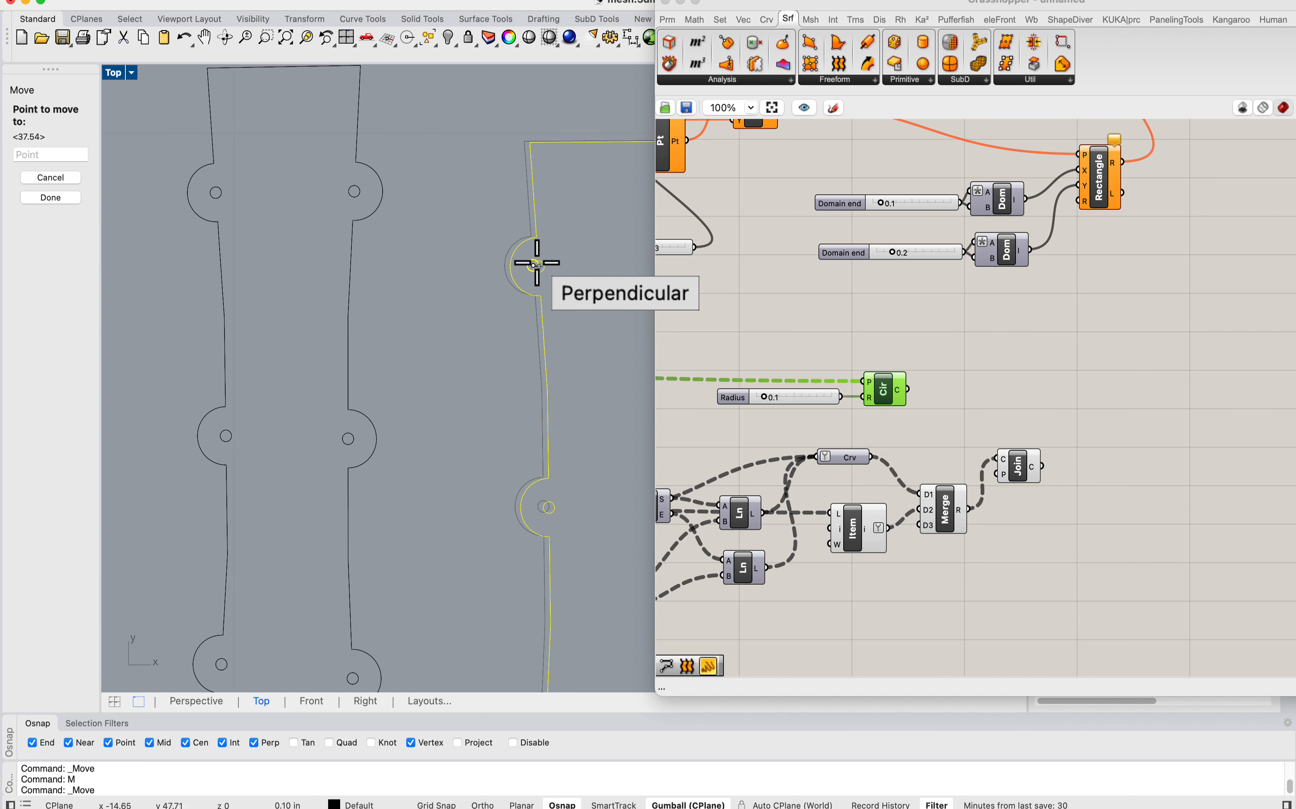
scroll(342, 188, up, 8)
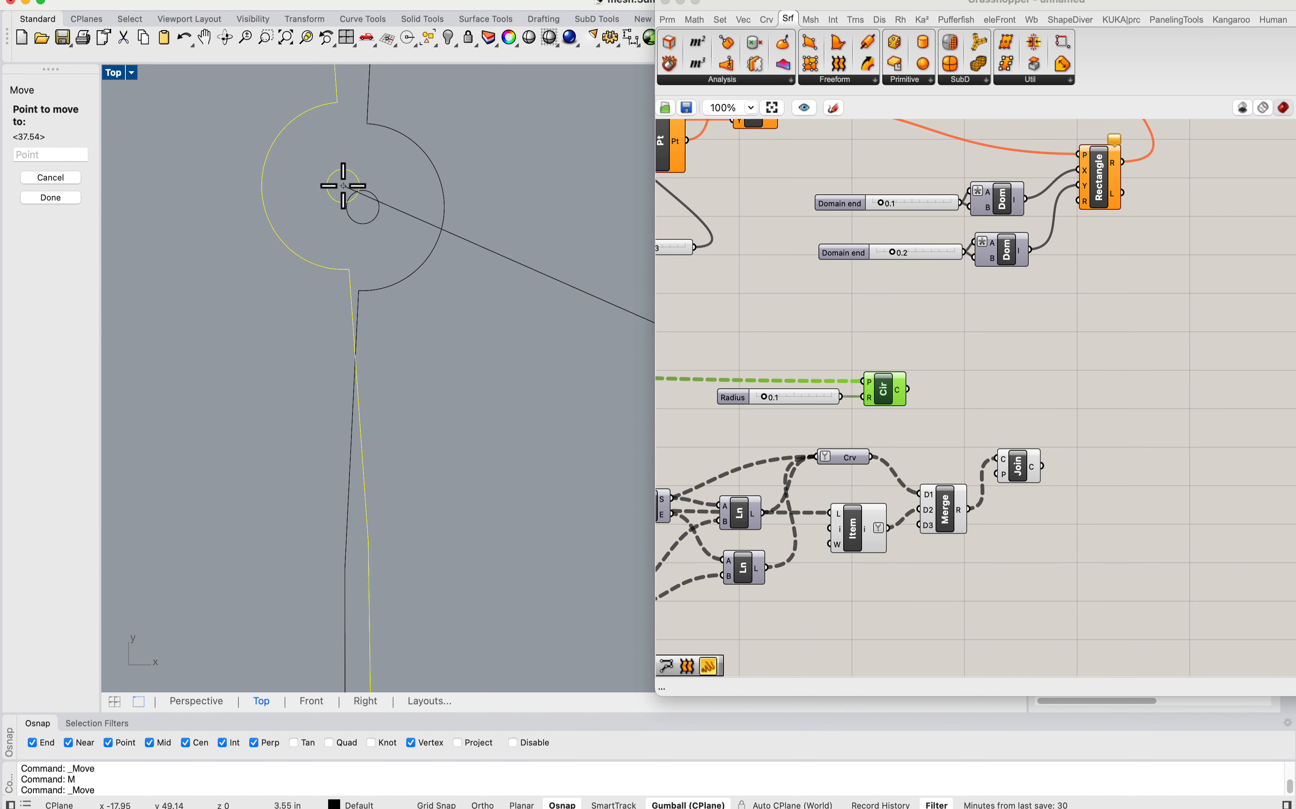
click(359, 211)
Step: Rotate the grouped strip about the shared hole center until its upper-left corner meets the first strip's upper-right corner
scroll(377, 198, down, 7)
text(r)
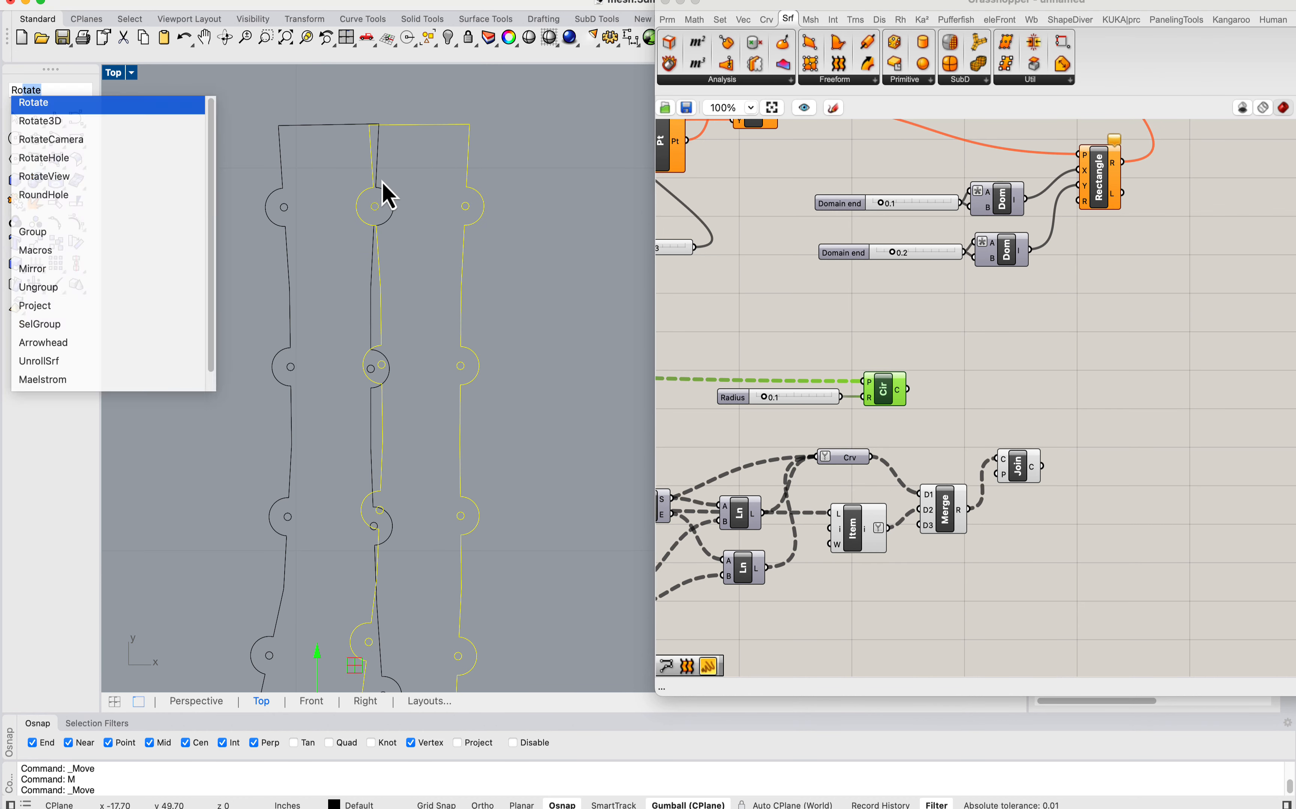
key(Return)
scroll(378, 214, up, 5)
click(378, 341)
scroll(376, 300, down, 5)
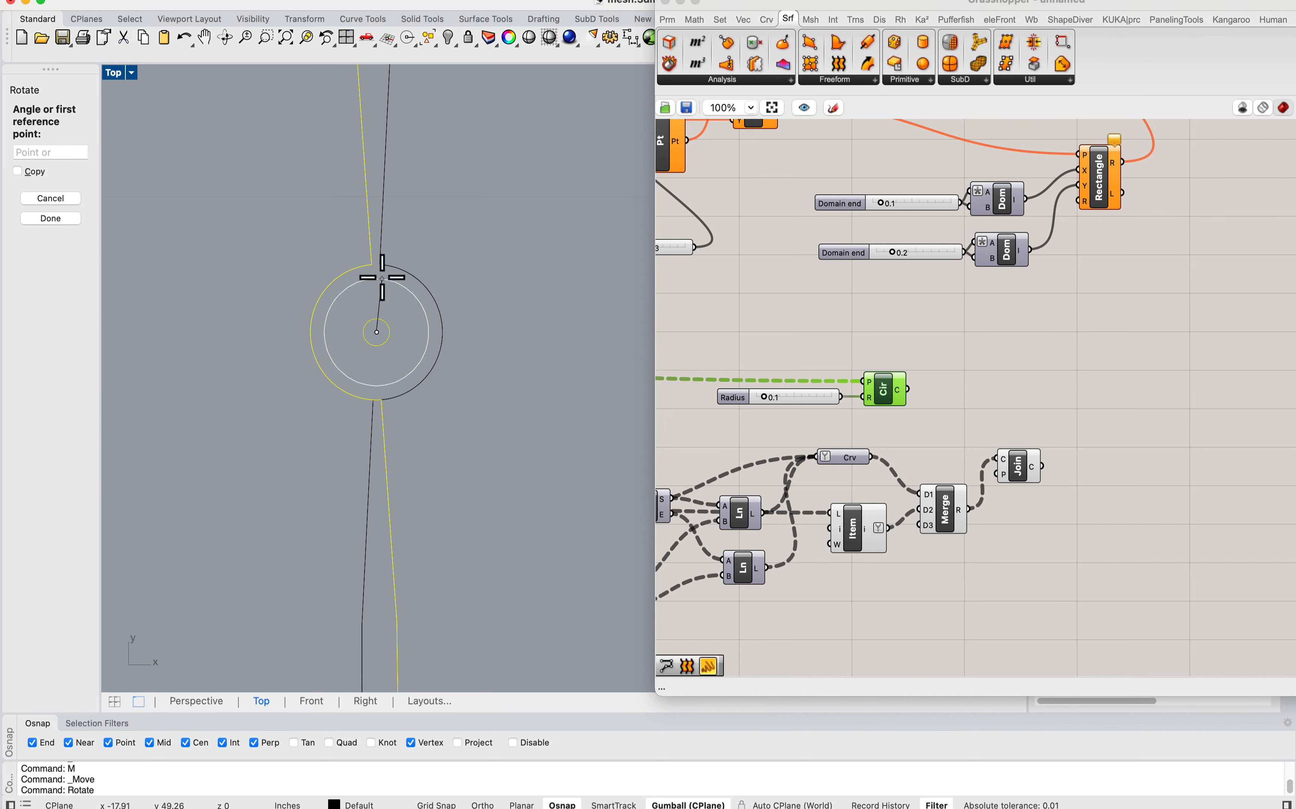
click(366, 154)
click(385, 154)
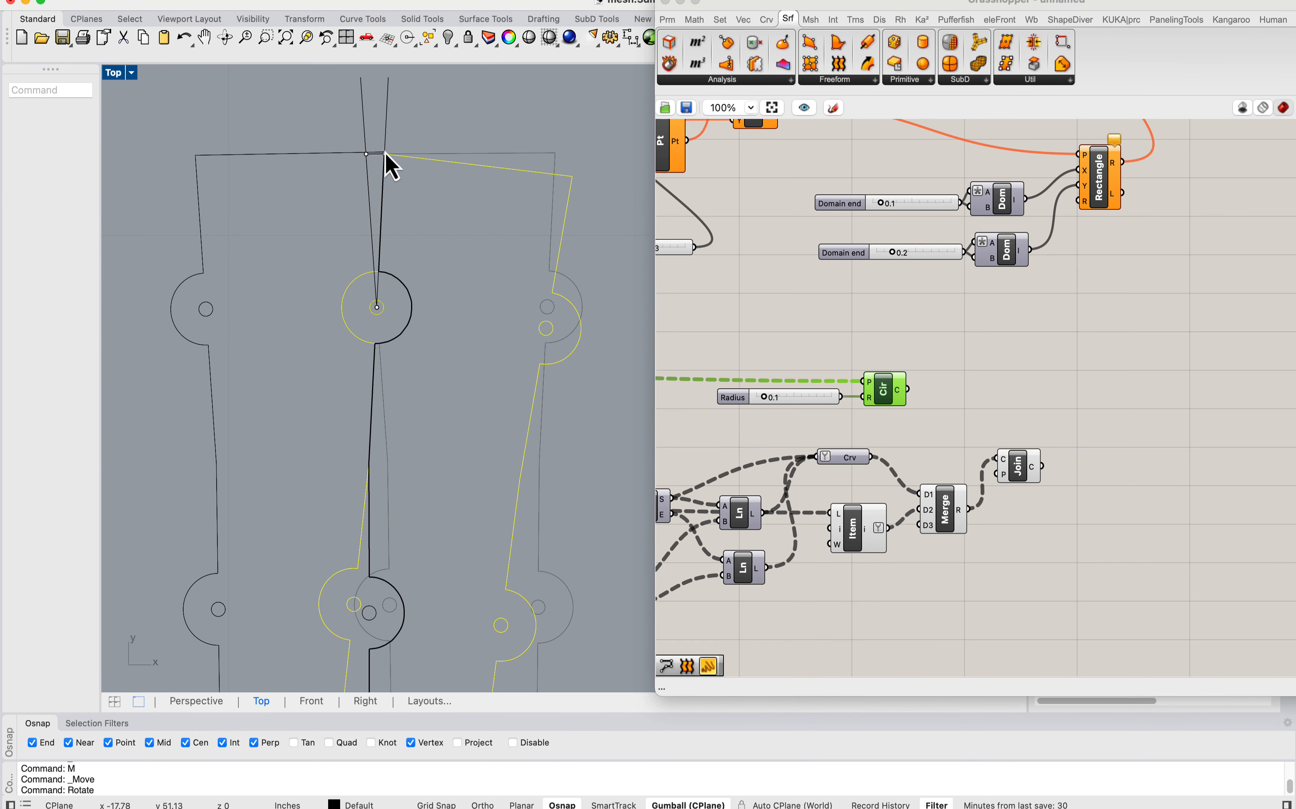
scroll(385, 307, down, 8)
Step: Examine how the tabs and holes of the two overlapping strips line up along the shared edge
right_drag(390, 372, 492, 178)
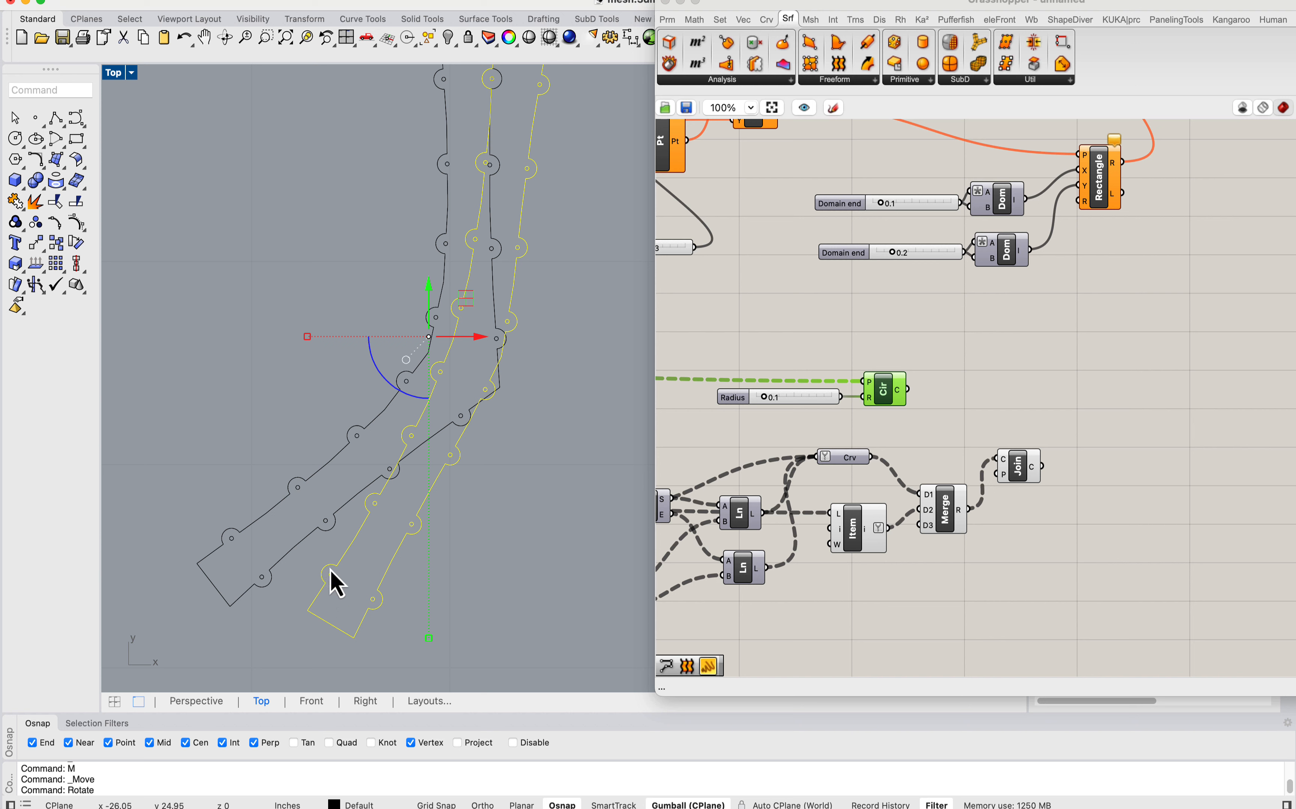
scroll(265, 580, up, 5)
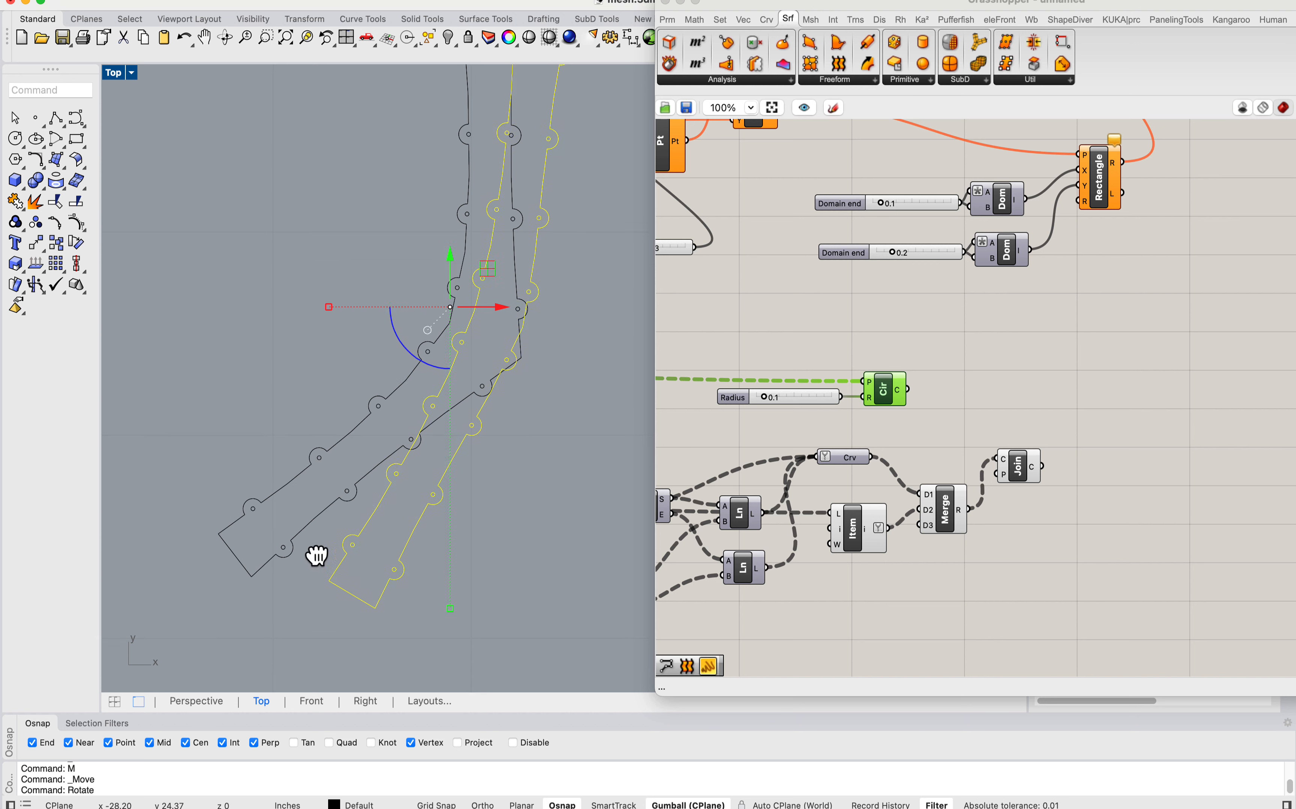
scroll(313, 556, down, 5)
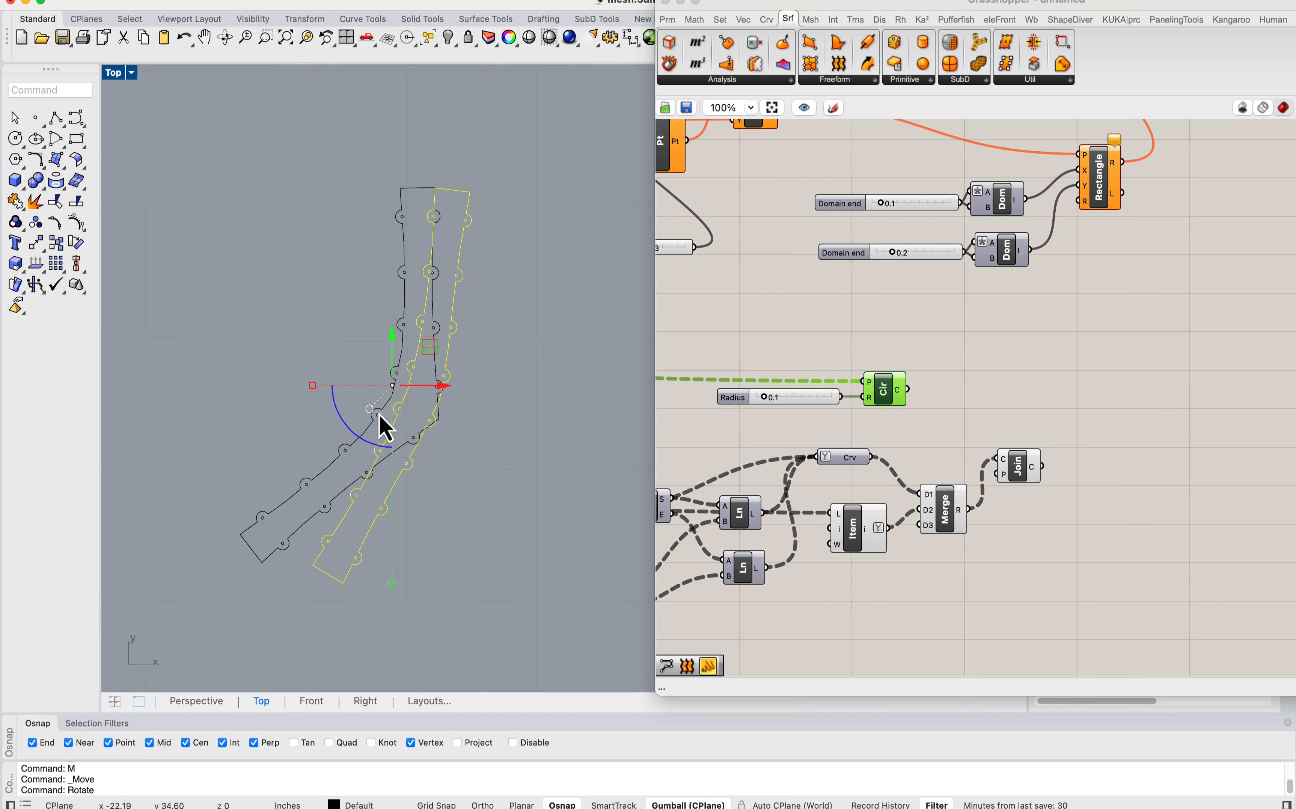
scroll(386, 428, down, 5)
scroll(419, 150, up, 7)
scroll(370, 520, down, 7)
scroll(381, 325, up, 1)
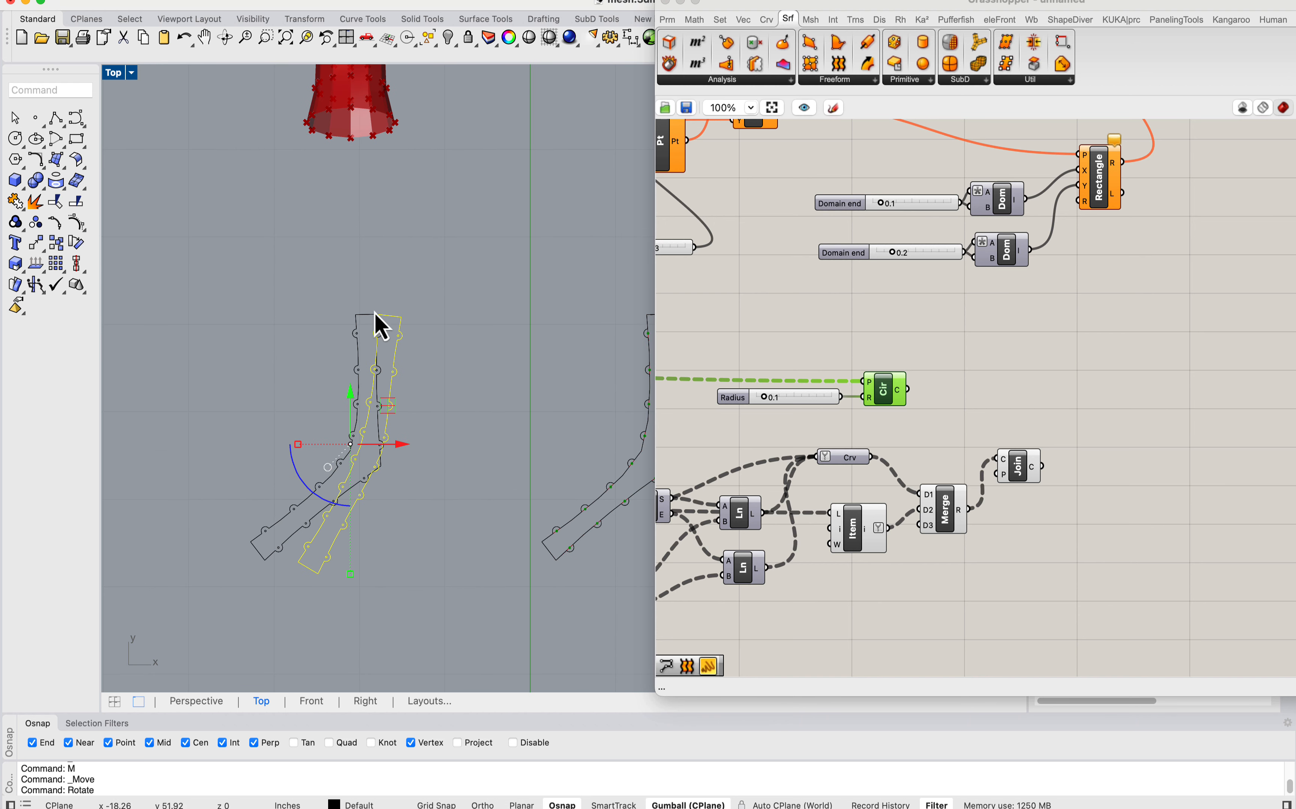
right_drag(338, 382, 393, 391)
scroll(423, 464, up, 4)
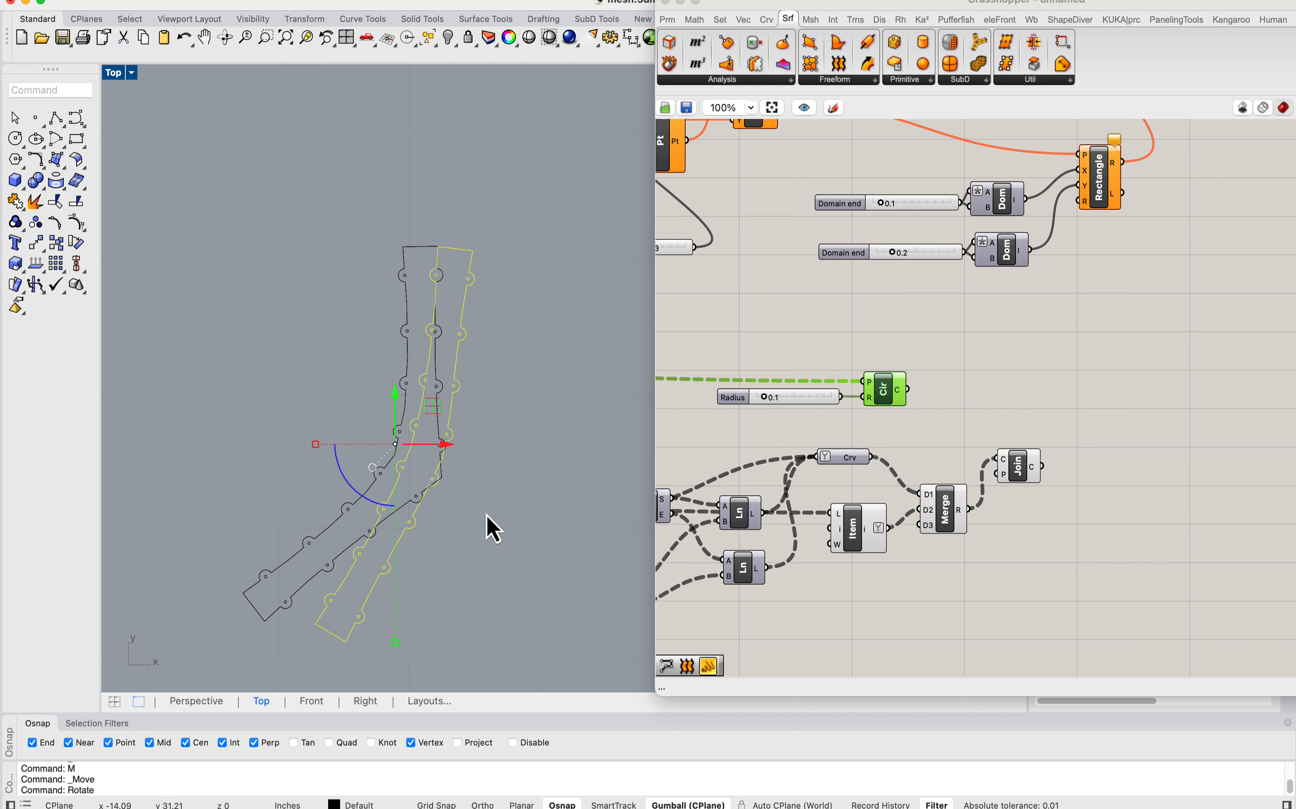
Step: Move the second strip sideways off the first so the two baked strips stand close together without overlapping
scroll(445, 387, down, 5)
drag(467, 402, 551, 401)
click(425, 273)
scroll(513, 390, up, 4)
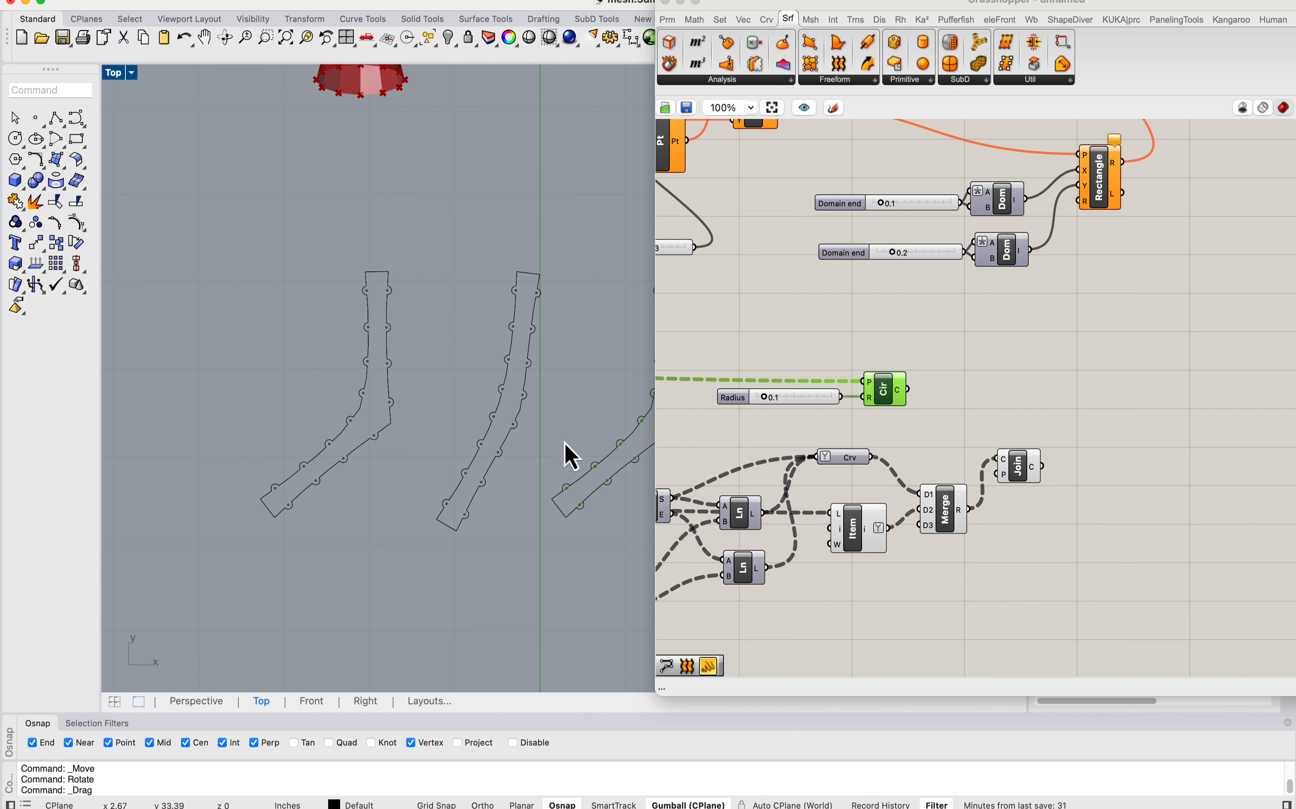
drag(363, 249, 411, 207)
drag(537, 401, 477, 401)
scroll(415, 407, down, 3)
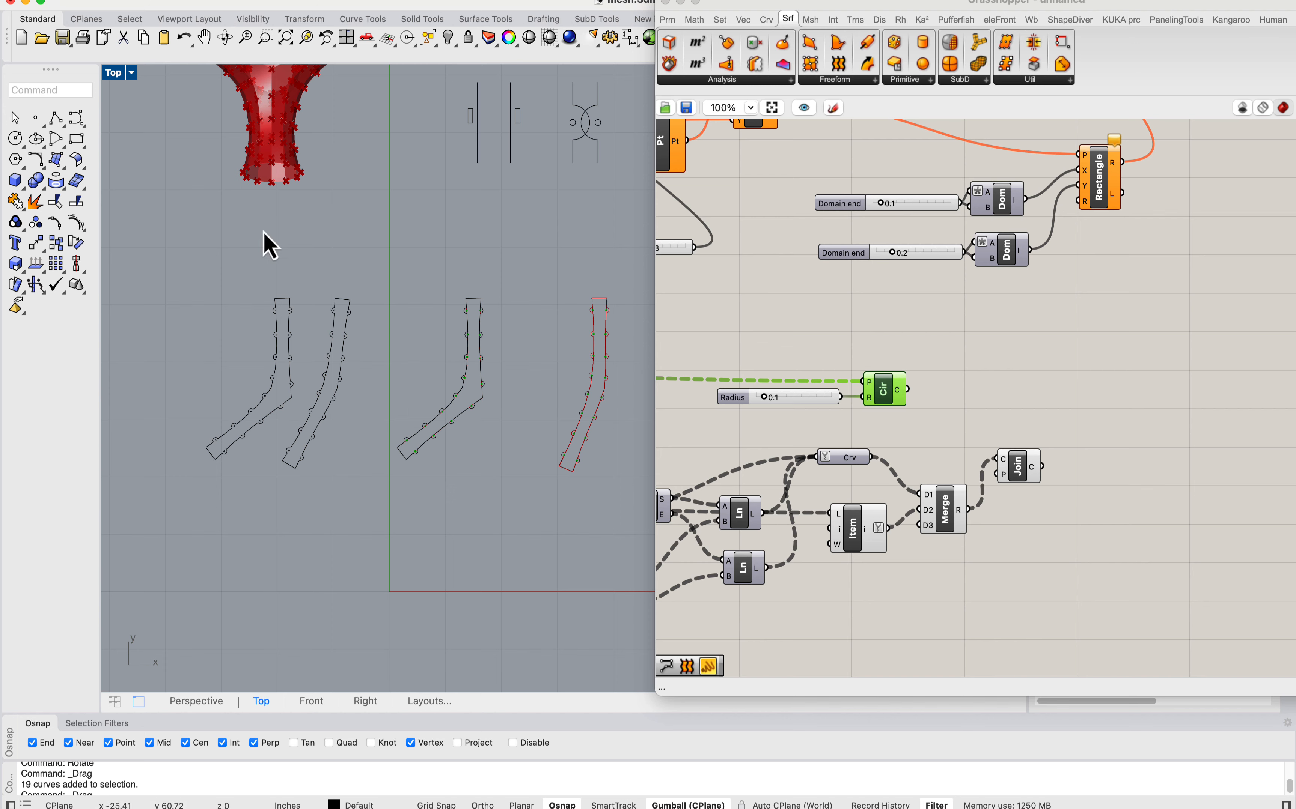
Step: Examine the two baked strips beside the remaining row of strips, the source mesh and the tab diagrams
right_drag(282, 199, 309, 343)
drag(761, 2, 804, 2)
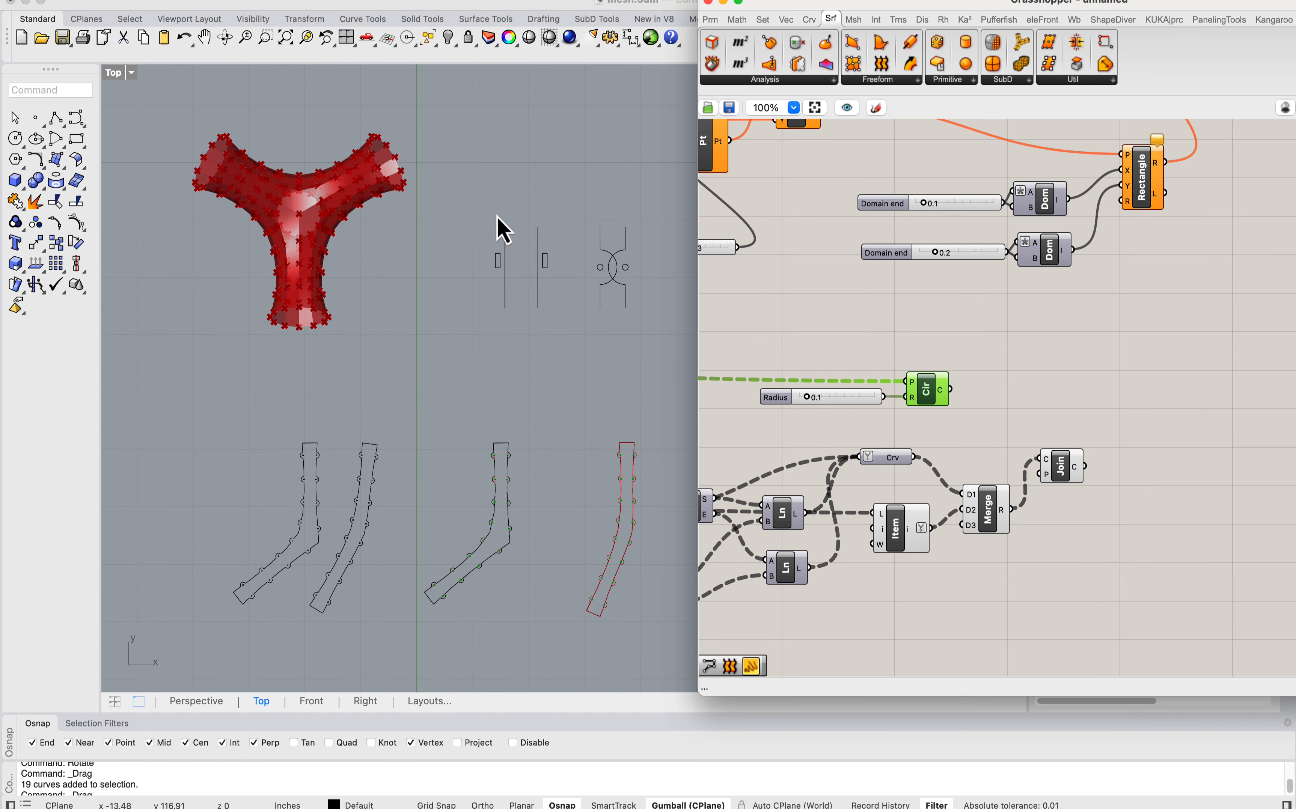
scroll(508, 321, down, 5)
right_drag(548, 394, 323, 367)
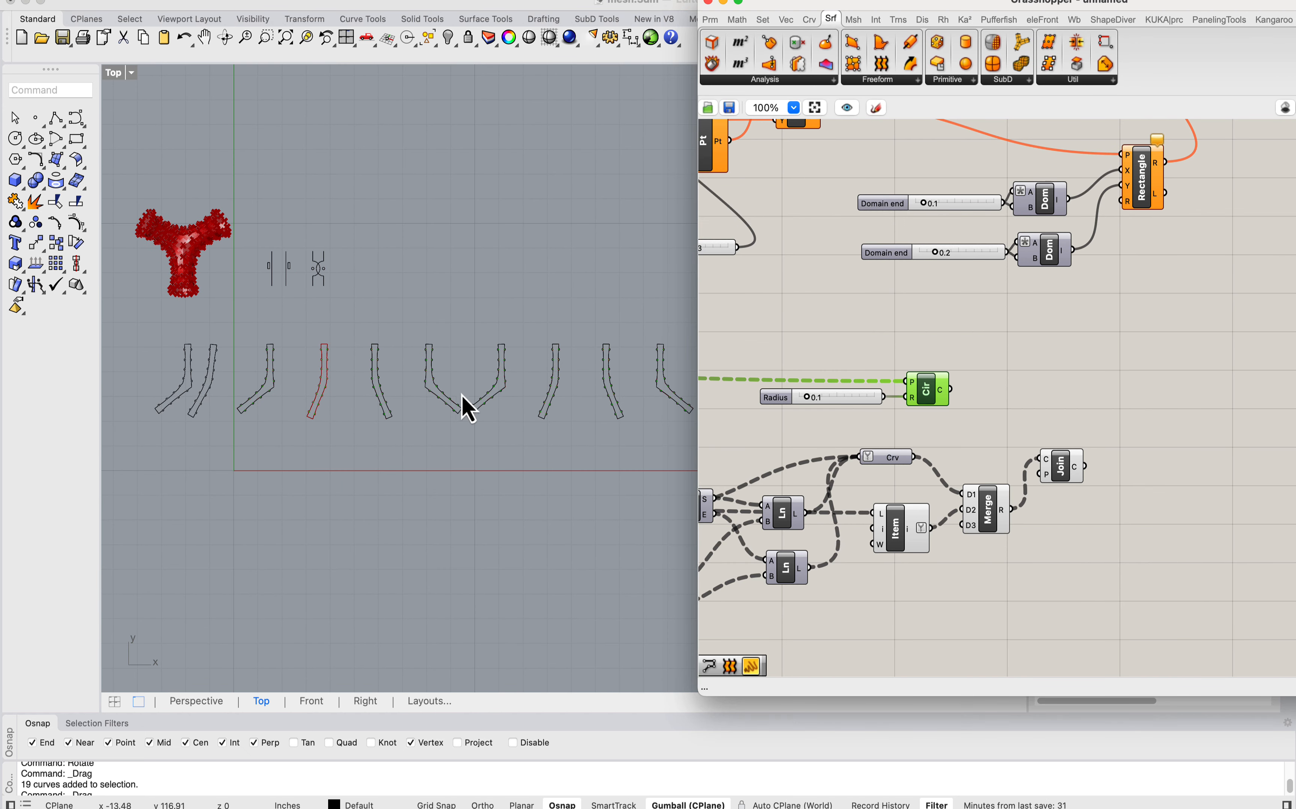
right_drag(461, 395, 375, 401)
scroll(422, 348, up, 4)
right_drag(254, 330, 636, 393)
scroll(454, 483, up, 4)
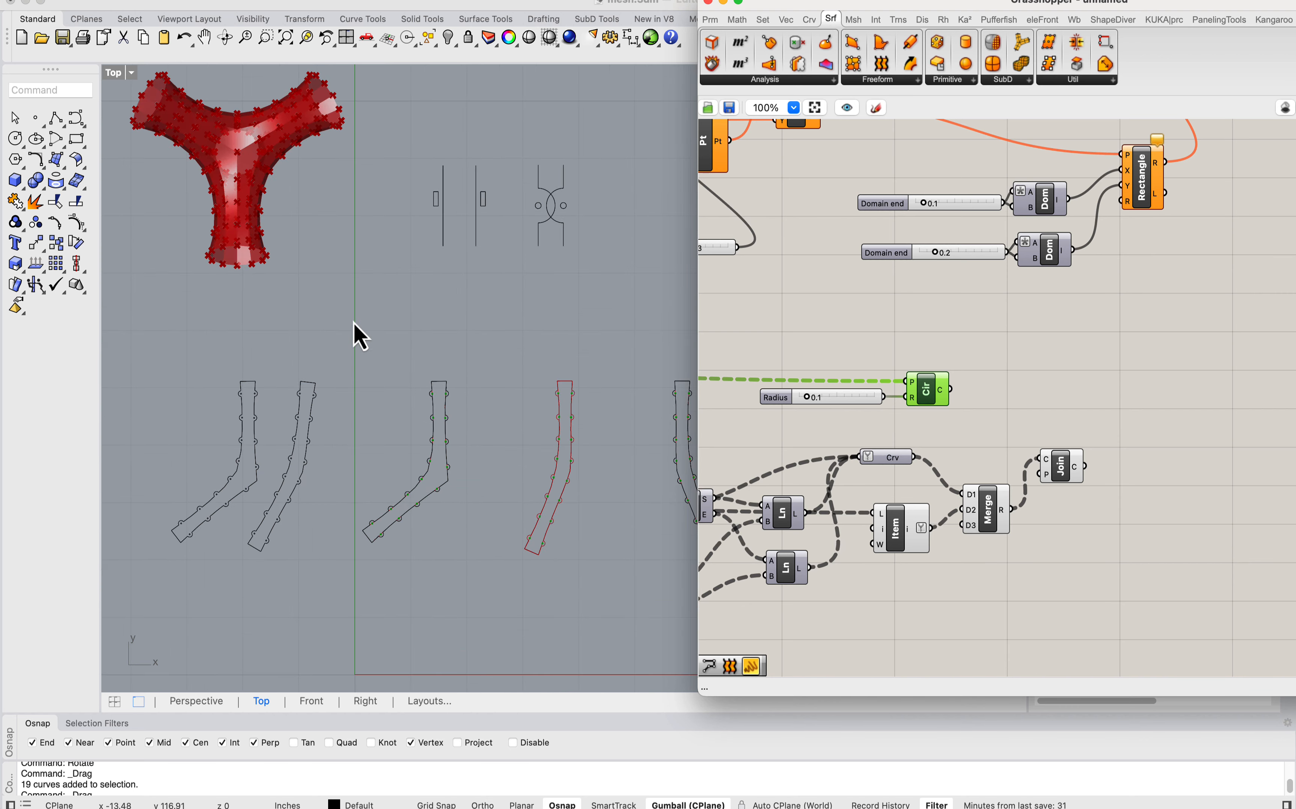
scroll(345, 311, down, 5)
right_drag(522, 368, 436, 381)
scroll(273, 380, up, 5)
right_drag(181, 372, 245, 389)
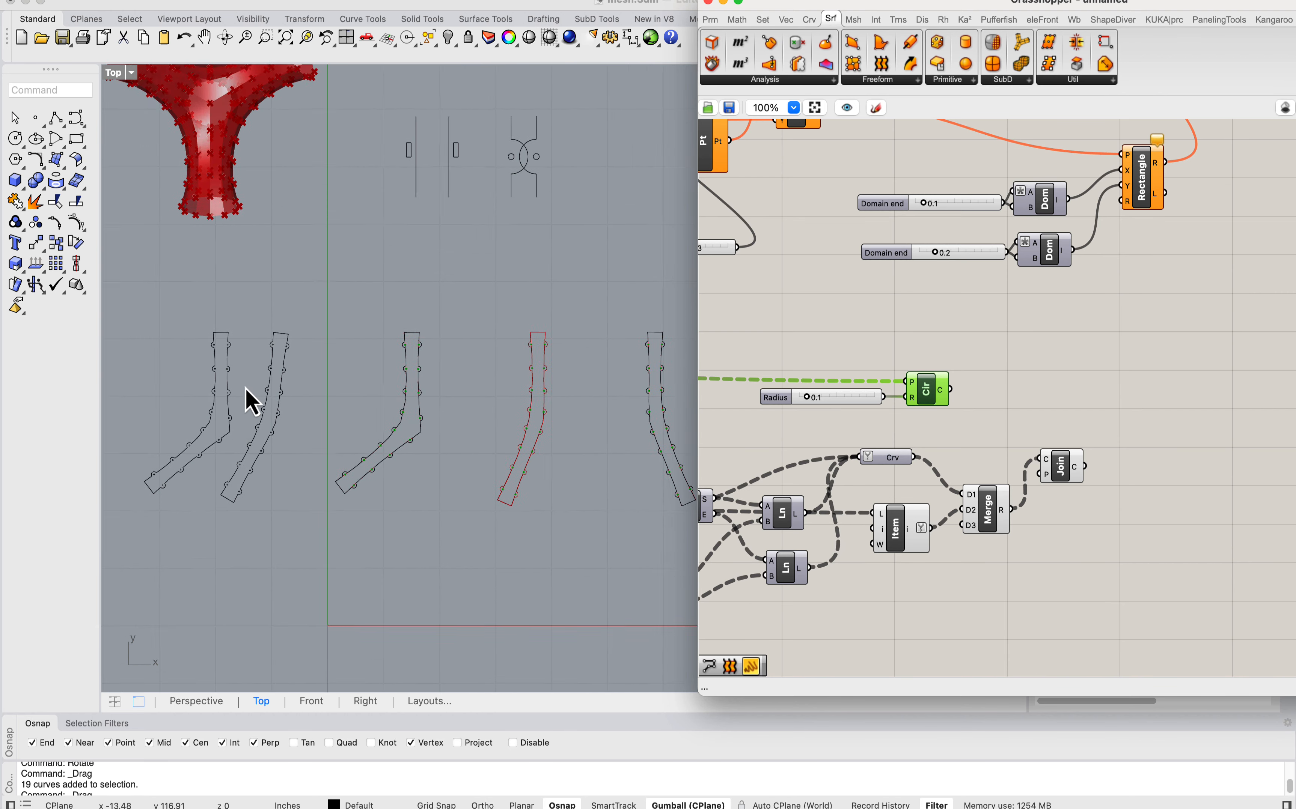
scroll(245, 388, up, 6)
scroll(317, 343, down, 8)
scroll(292, 338, up, 6)
right_drag(312, 200, 310, 296)
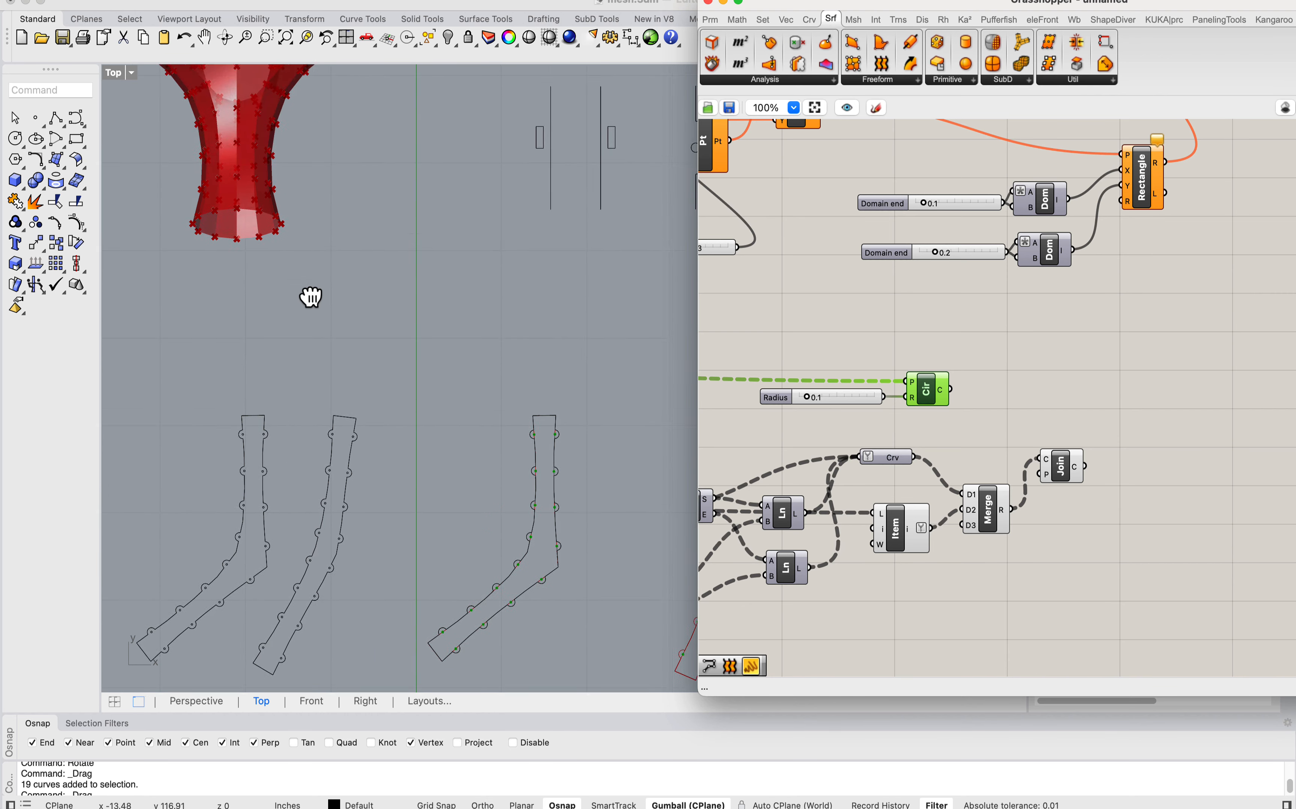
scroll(312, 301, down, 4)
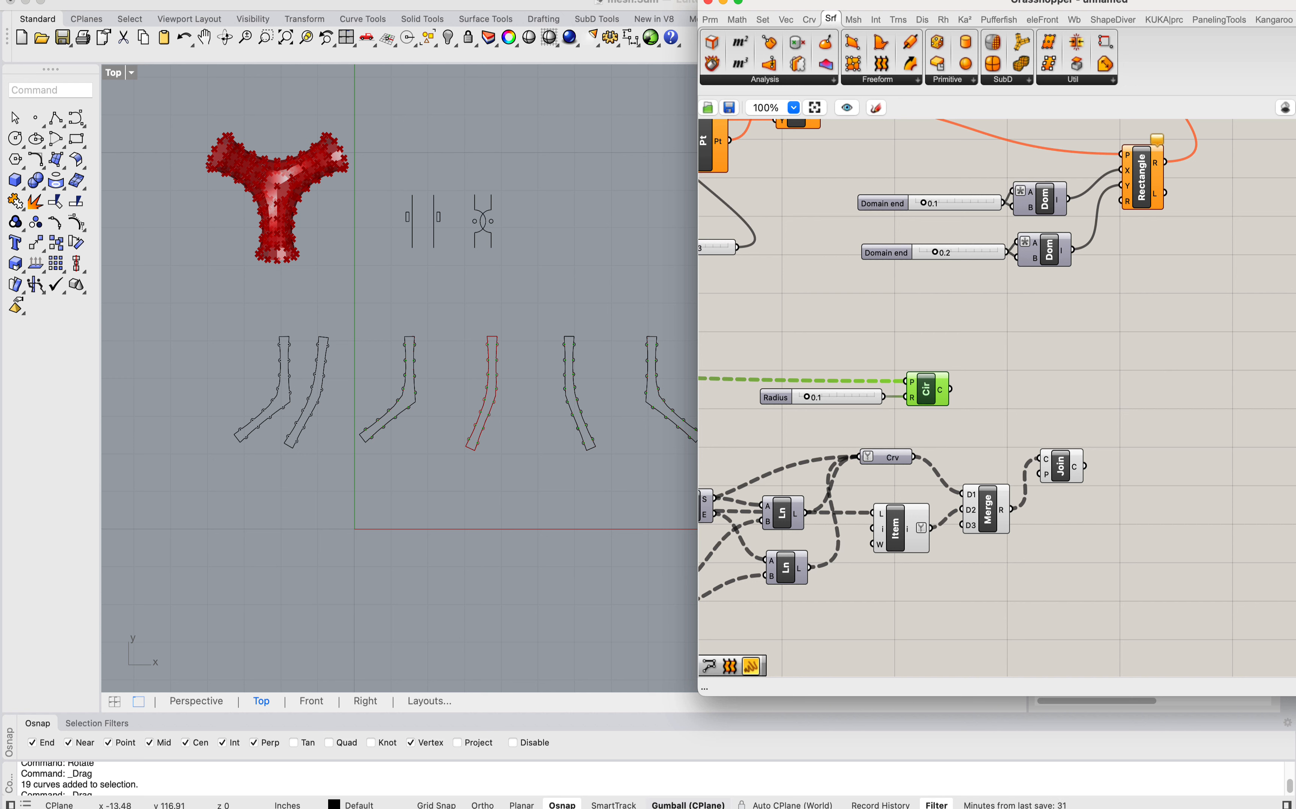
Step: Switch to the symmetric.3dm document and survey its labelled sheets of minimal surface models
mouse_move(548, 801)
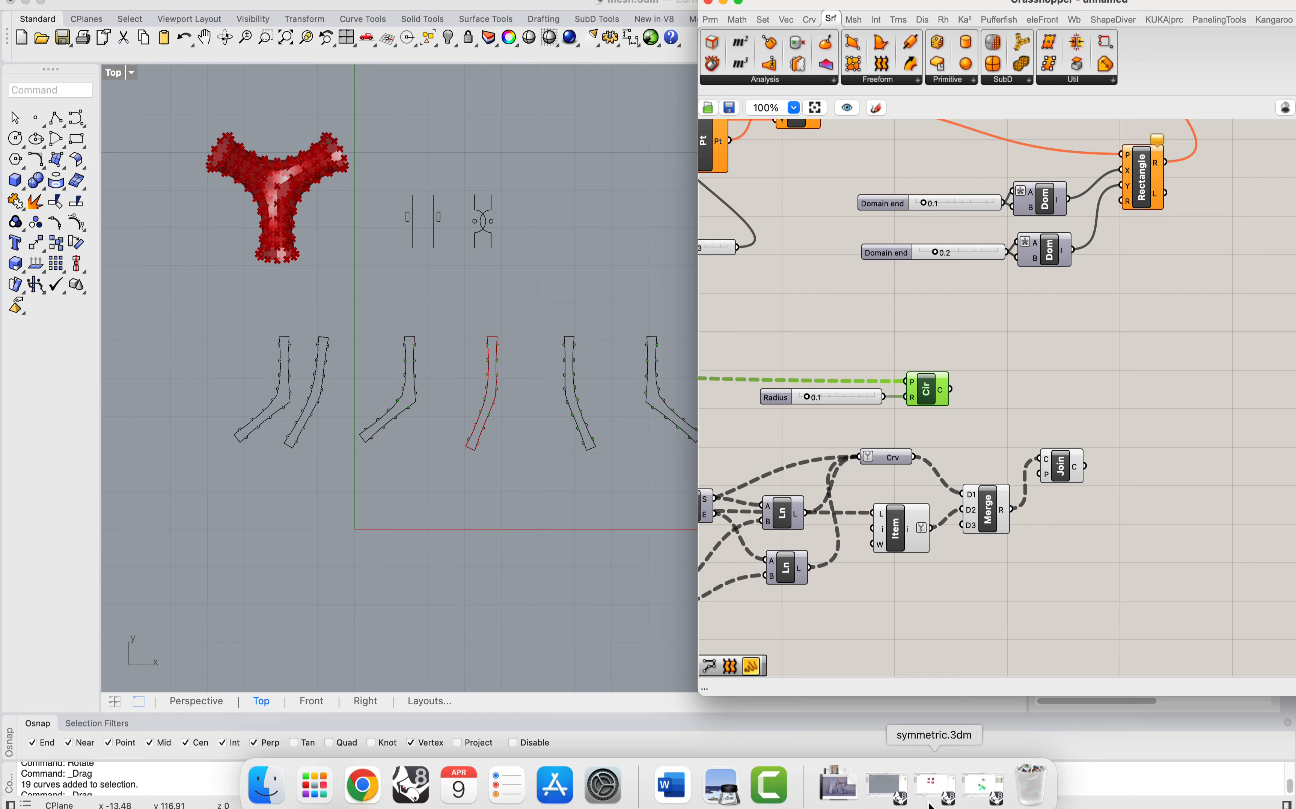
click(933, 787)
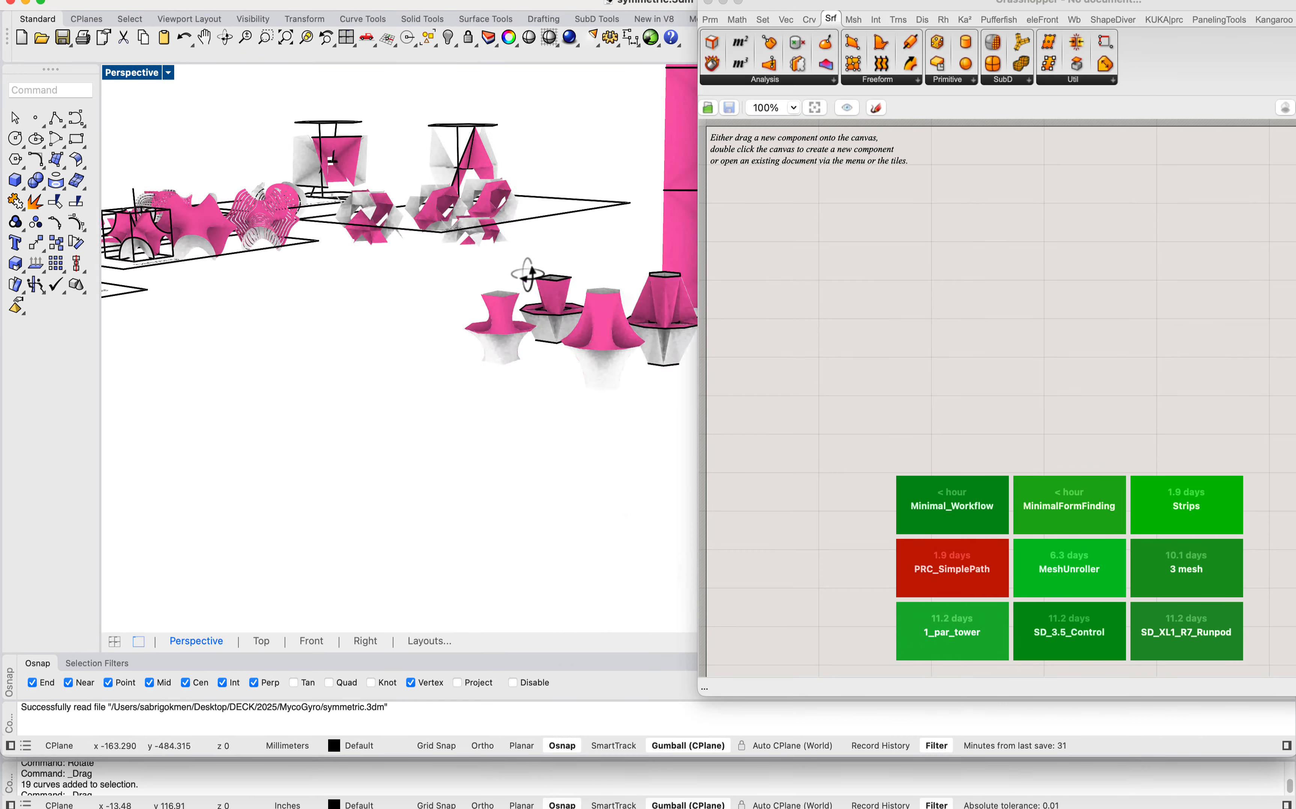
scroll(549, 336, down, 10)
right_drag(564, 330, 345, 244)
scroll(443, 177, up, 10)
scroll(342, 243, up, 4)
scroll(345, 256, up, 3)
click(313, 334)
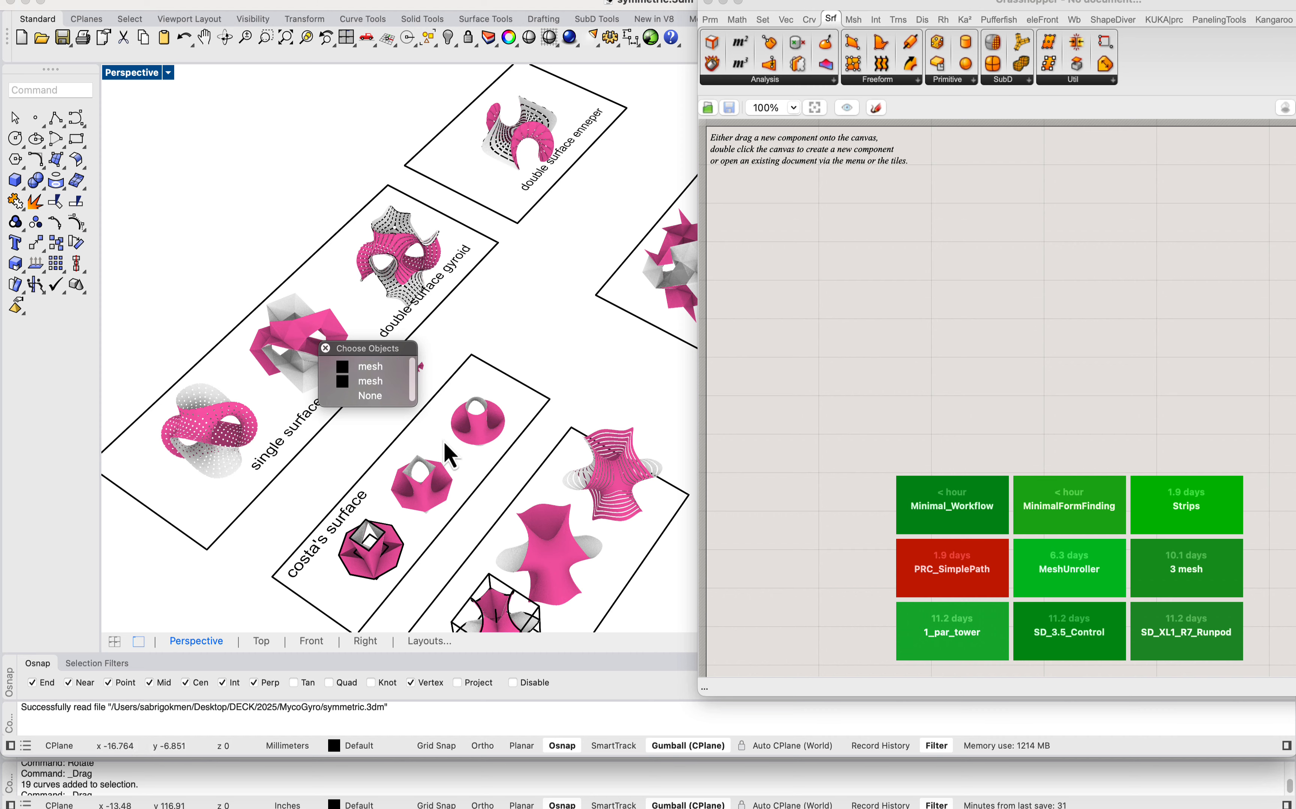
right_drag(444, 441, 537, 383)
scroll(412, 319, down, 6)
right_drag(604, 352, 441, 277)
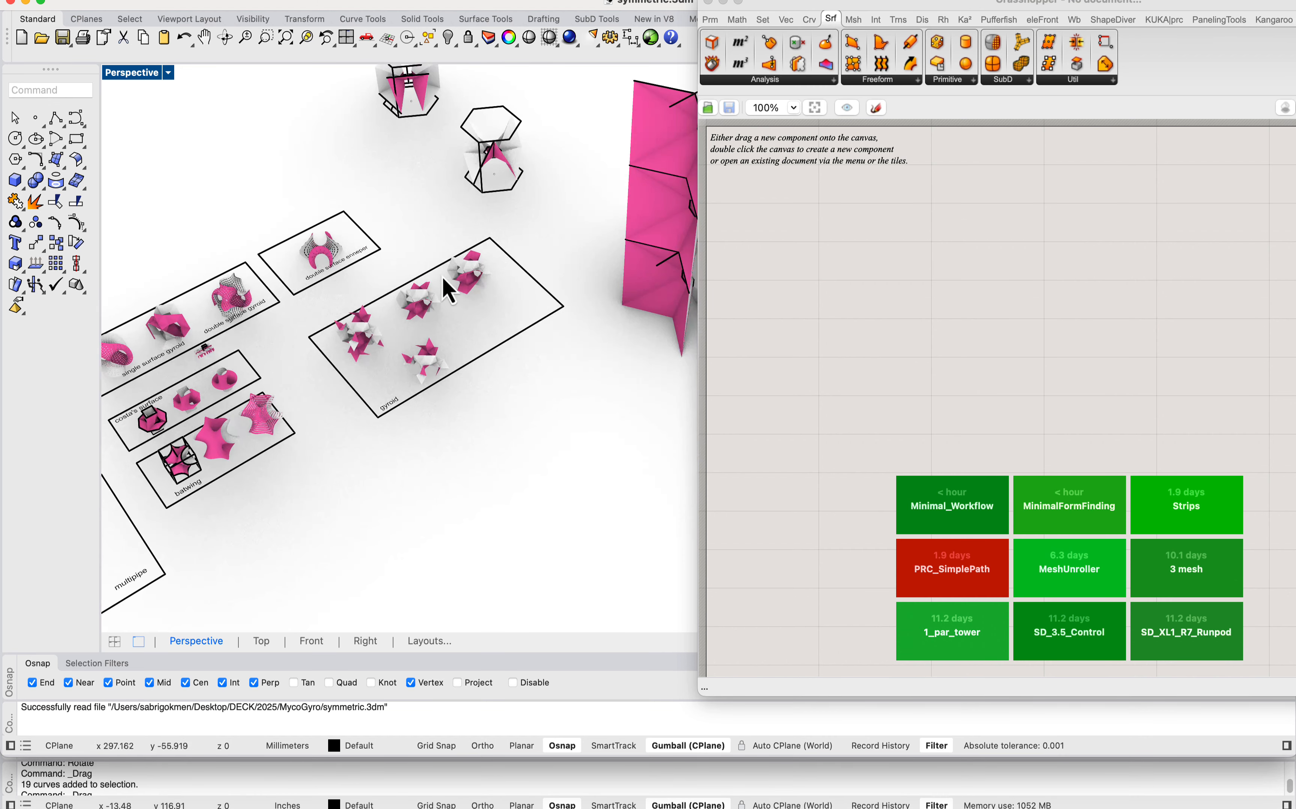
Step: Select the gyroid model at the far corner of its sheet and zoom in on it for inspection
scroll(442, 277, up, 3)
click(475, 288)
click(478, 285)
click(523, 252)
shift+right_drag(492, 325, 459, 437)
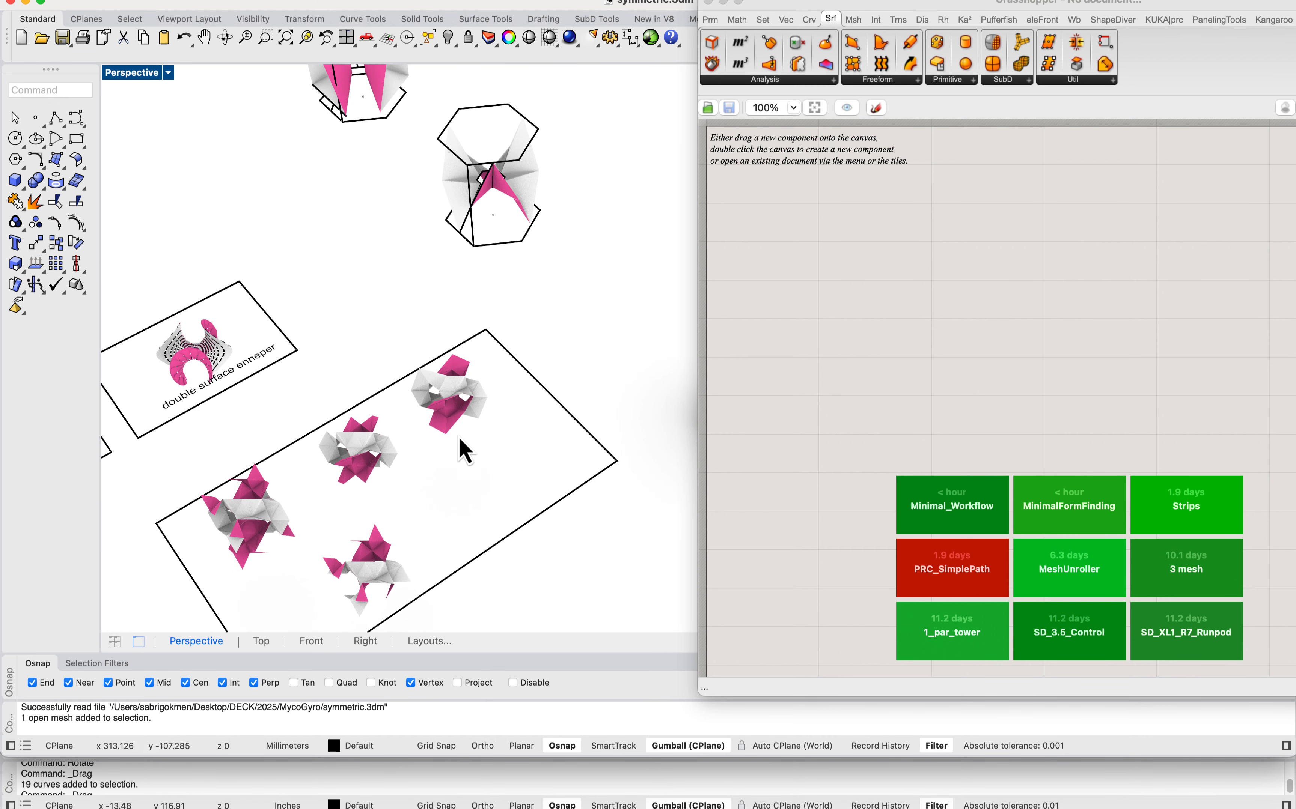
drag(395, 314, 488, 470)
text(zs)
key(Return)
click(480, 453)
scroll(479, 452, down, 4)
right_drag(564, 399, 460, 371)
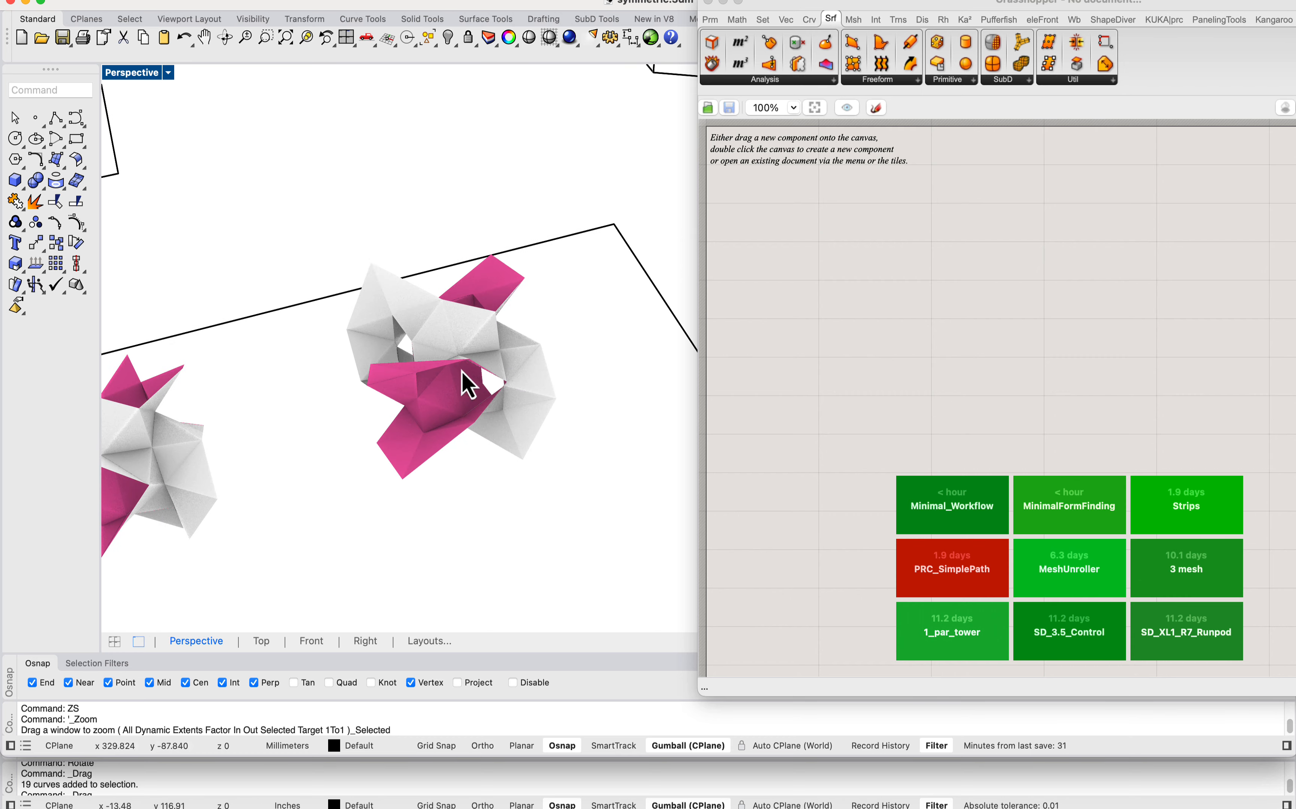
Step: Select the gyroid model's mesh pieces to check how it is divided, and go on to the batwing models
drag(362, 249, 573, 559)
scroll(465, 327, down, 6)
scroll(462, 338, up, 5)
click(500, 429)
right_drag(500, 429, 445, 455)
drag(364, 120, 583, 471)
scroll(556, 337, down, 7)
right_drag(557, 332, 582, 323)
scroll(569, 262, down, 6)
scroll(492, 341, up, 8)
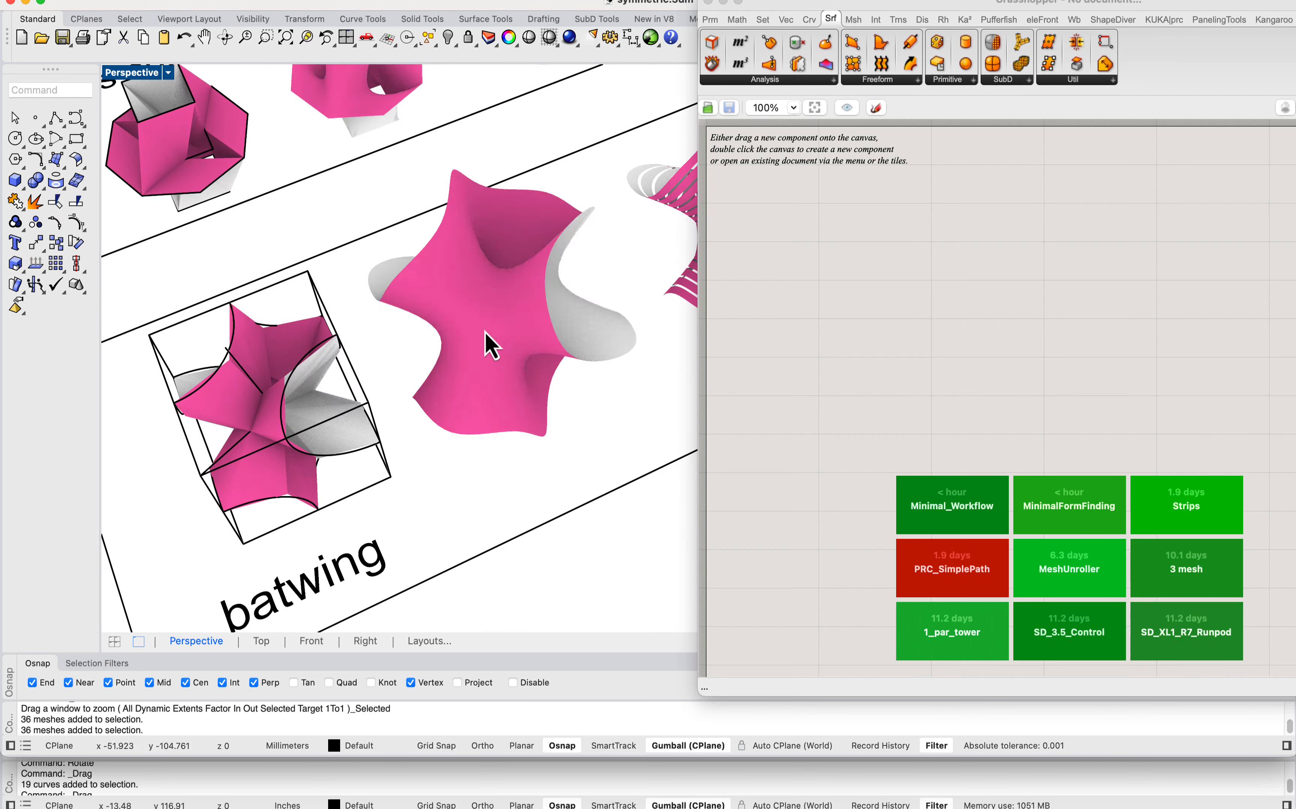
Step: Check the smooth batwing mesh as a candidate, clear the selection and survey the other model sheets
click(494, 337)
key(Escape)
scroll(494, 311, down, 8)
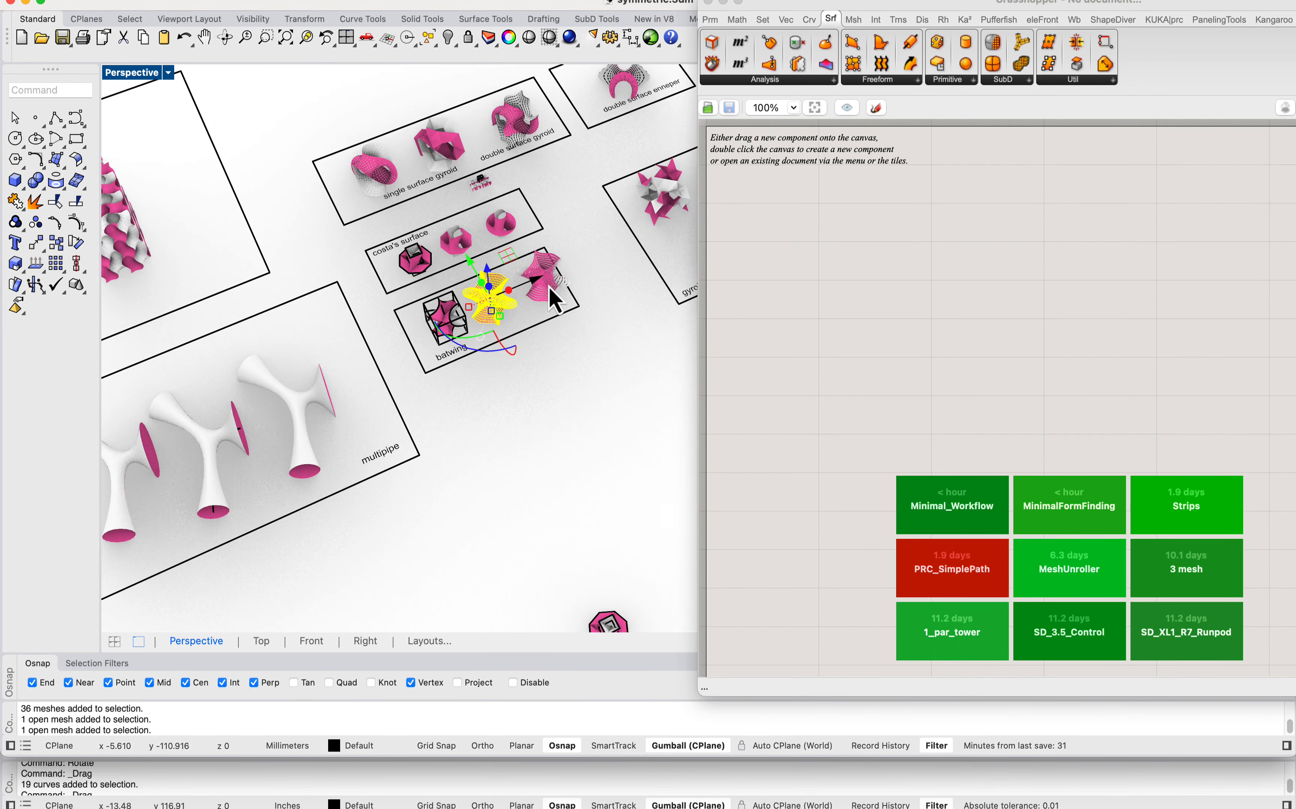
scroll(548, 290, up, 9)
key(Escape)
scroll(547, 293, down, 9)
scroll(547, 294, down, 5)
shift+right_drag(297, 279, 326, 266)
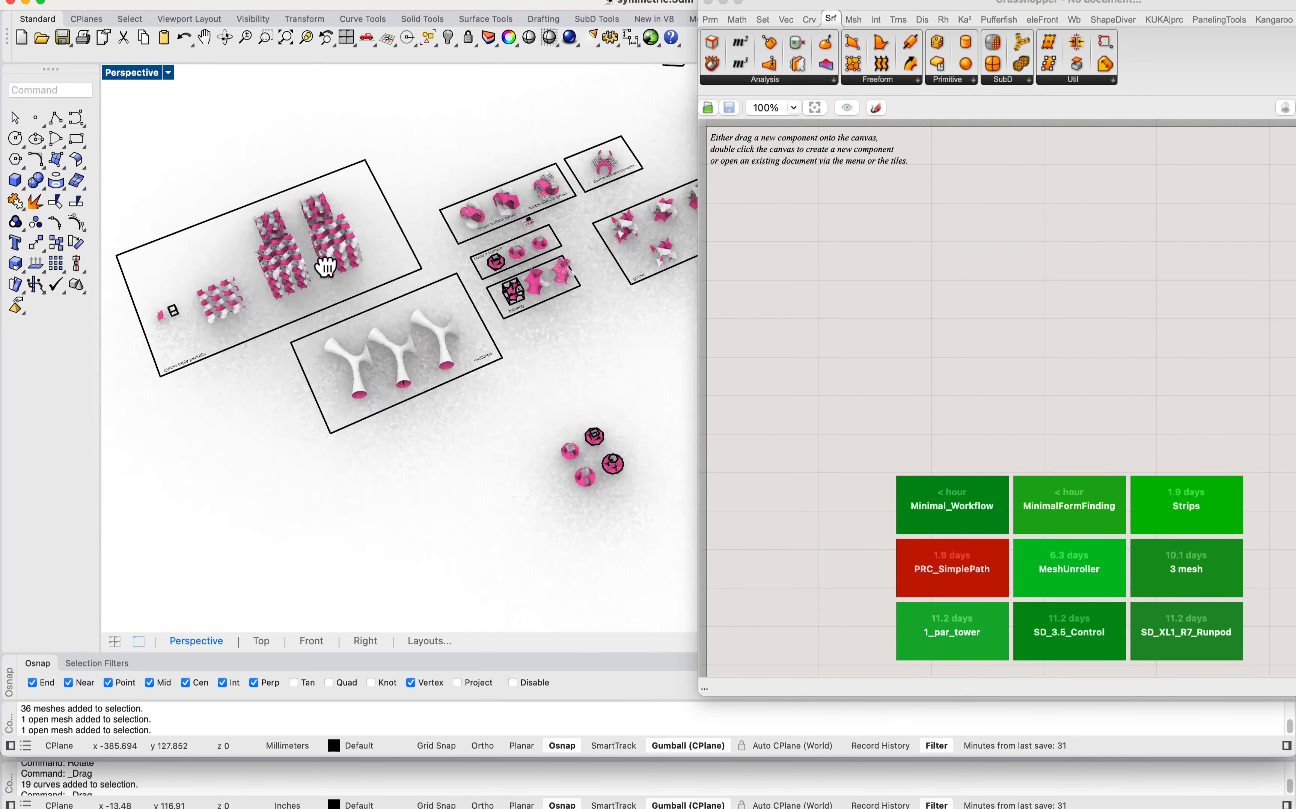
Step: Copy the smooth round Costa's surface mesh from symmetric.3dm and paste it into the mesh.3dm document
scroll(527, 260, up, 10)
click(528, 265)
scroll(522, 263, up, 3)
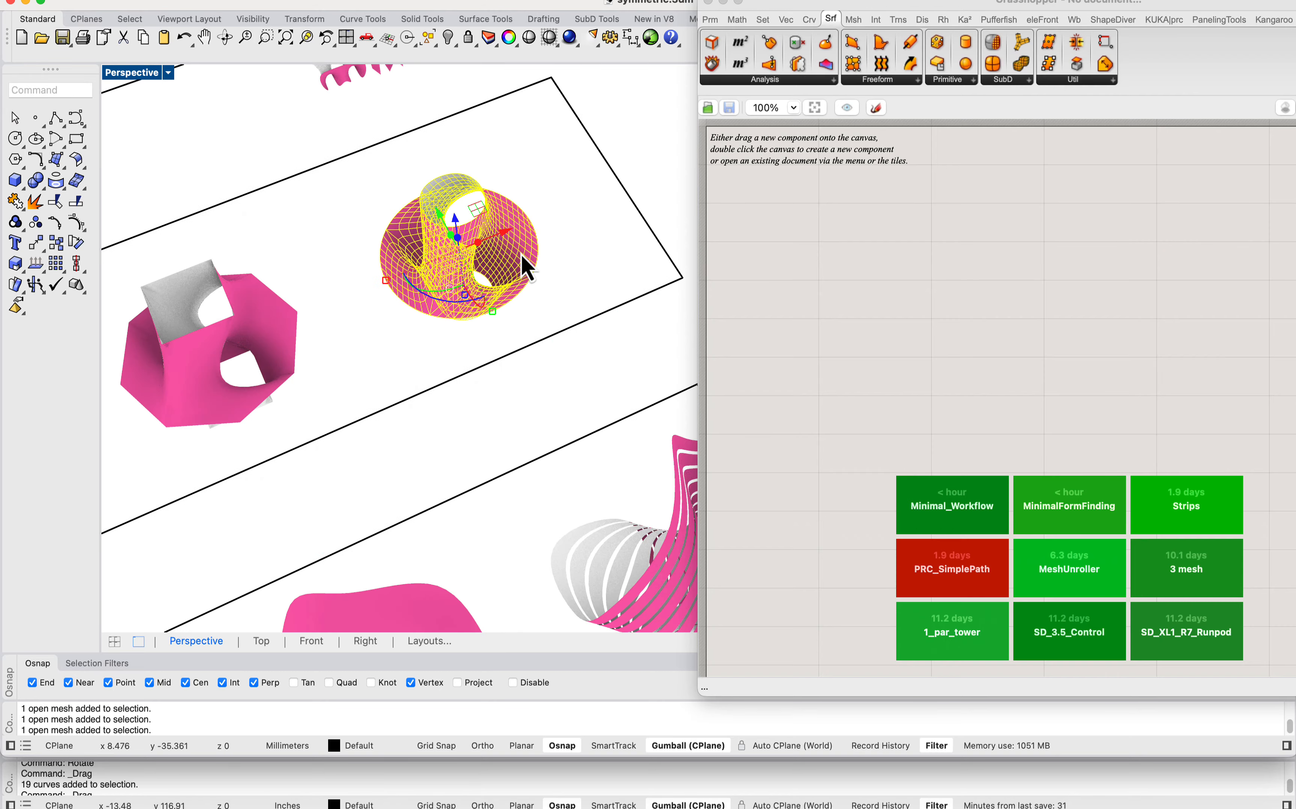
key(super+c)
drag(228, 5, 580, 204)
click(185, 278)
scroll(412, 260, down, 11)
key(super+v)
scroll(411, 338, up, 16)
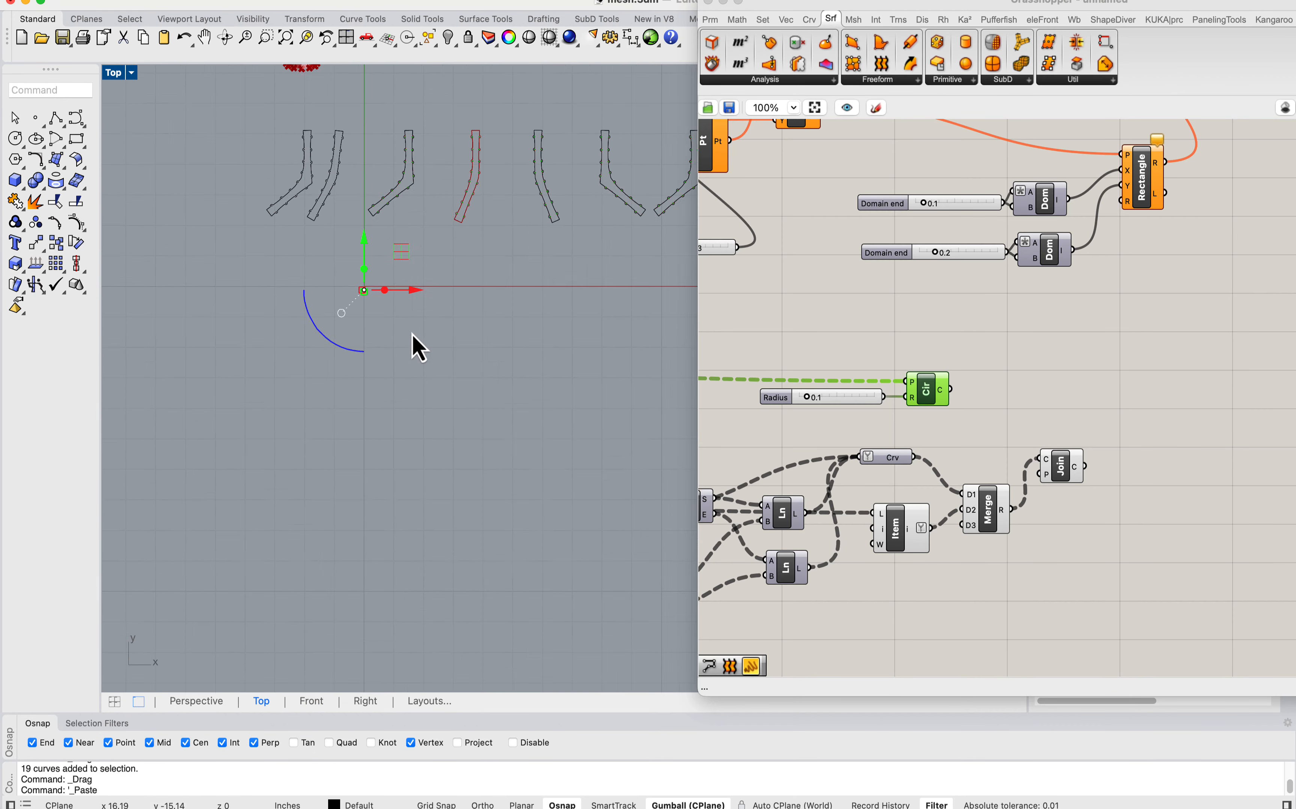
Step: Scale the pasted mesh by reference so its full extent in the Top view becomes 36 inches
text(s)
key(Return)
scroll(363, 365, up, 3)
click(397, 359)
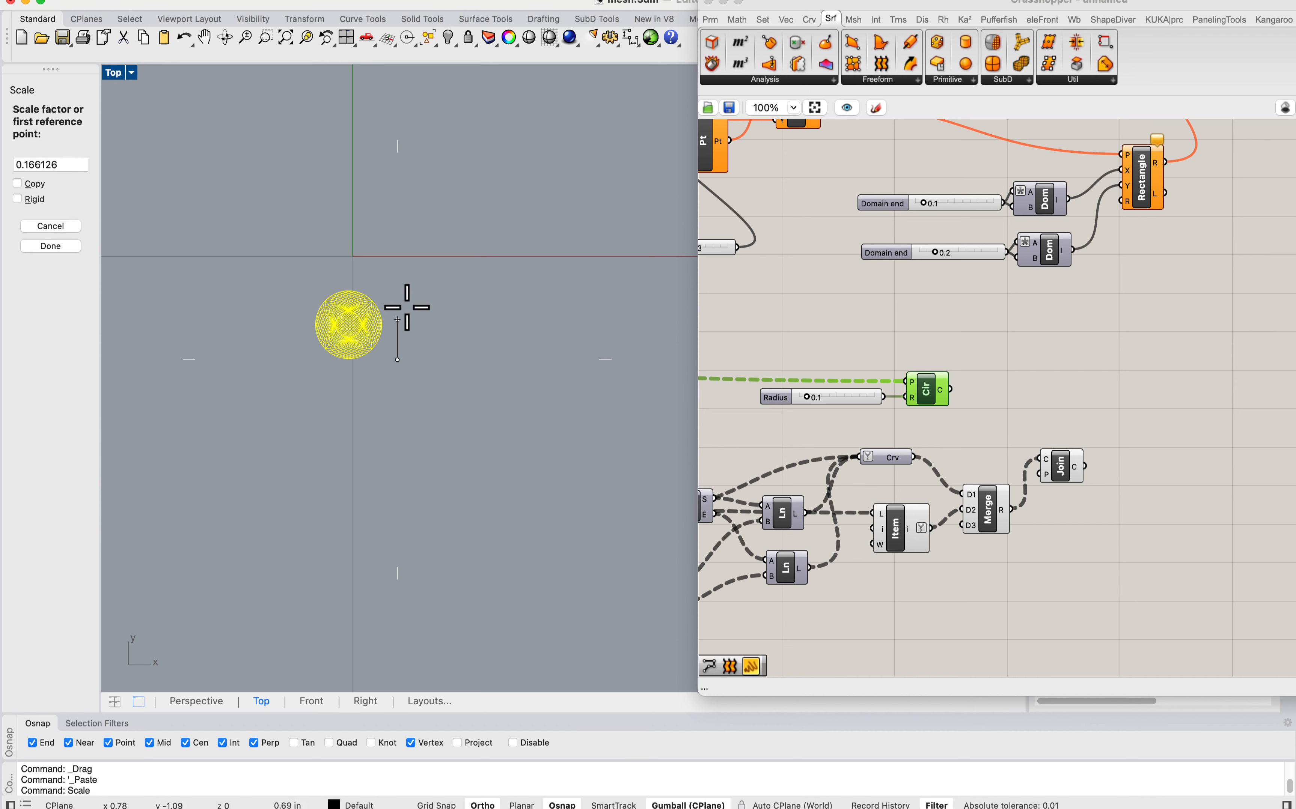
click(398, 290)
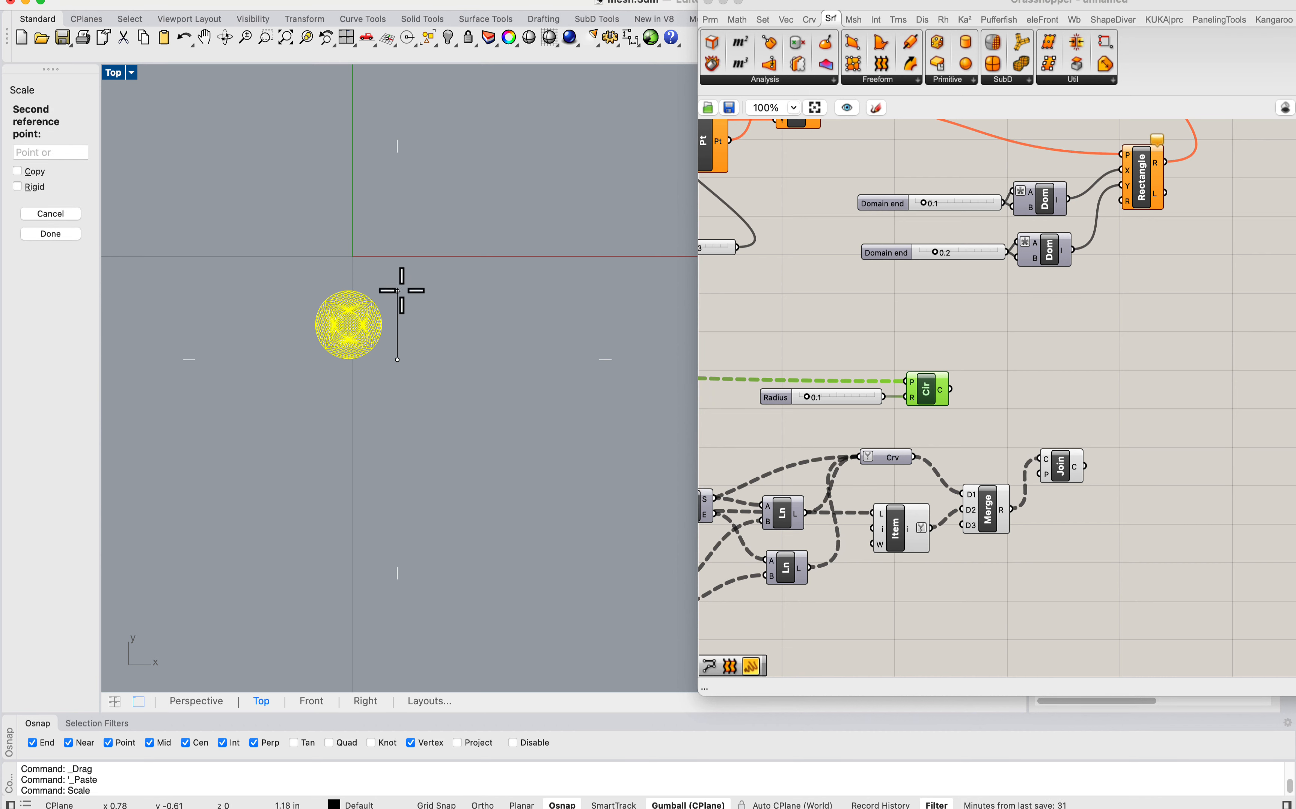
text(36)
key(Return)
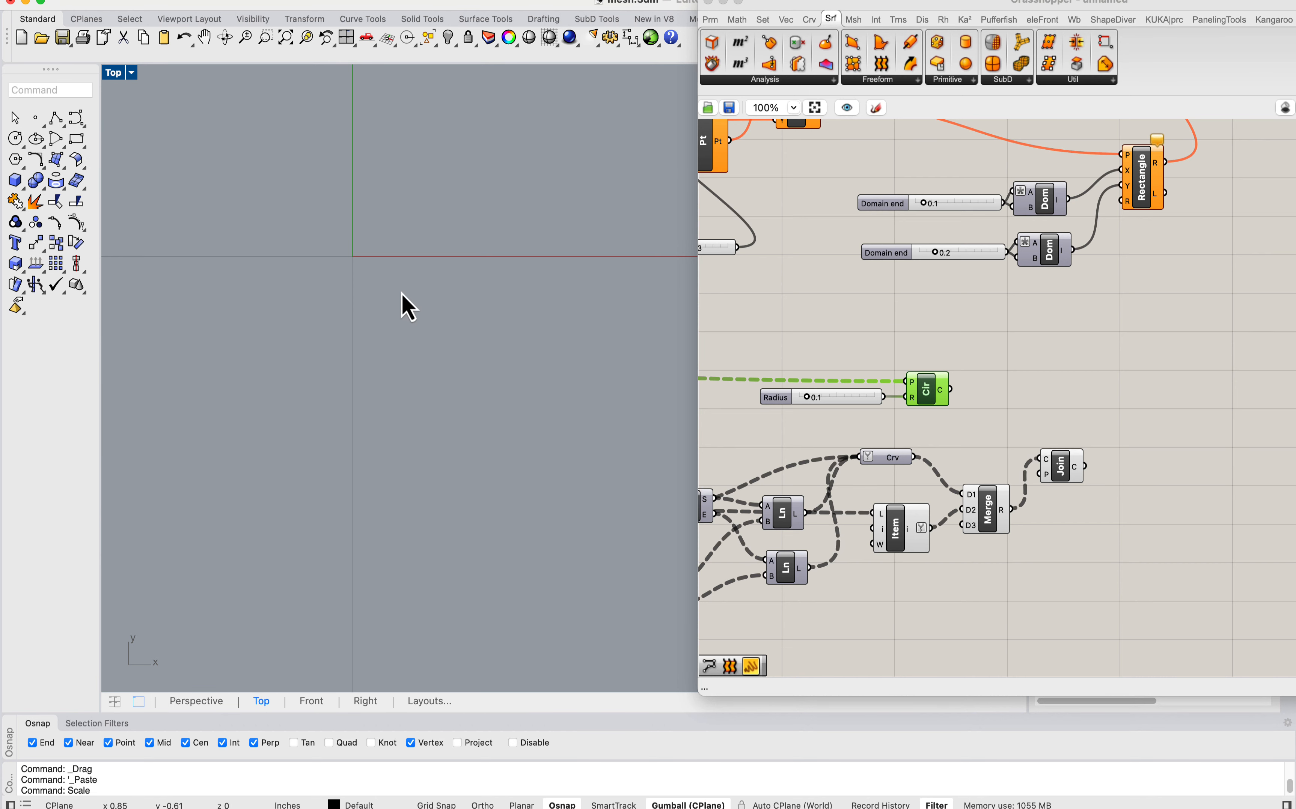
Step: Move the scaled Costa's surface mesh down into the empty area below the row of strips
scroll(483, 381, down, 18)
text(m)
key(Return)
click(480, 483)
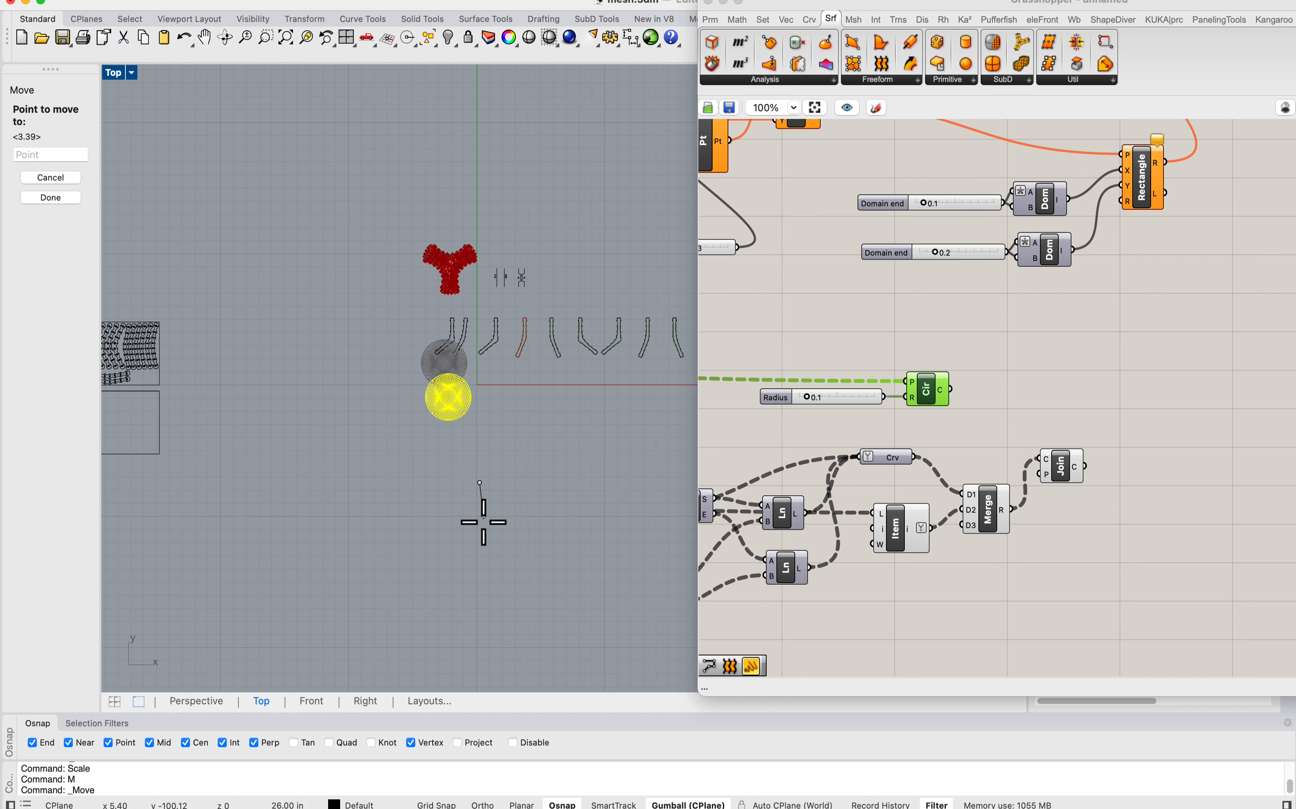
click(477, 551)
scroll(455, 442, up, 6)
scroll(399, 412, down, 5)
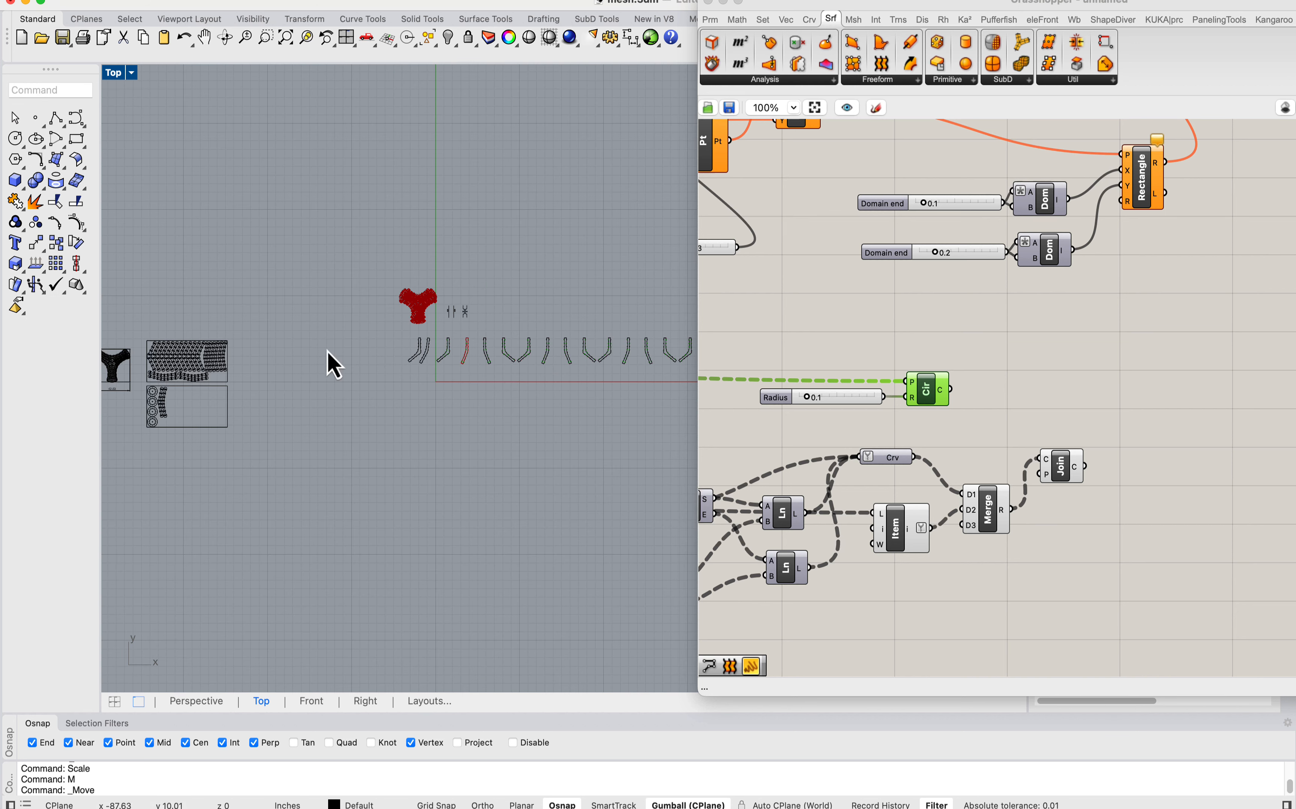
Step: Change to the Perspective view and zoom to the Costa's surface mesh to inspect it
double_click(120, 74)
double_click(598, 72)
scroll(578, 159, down, 5)
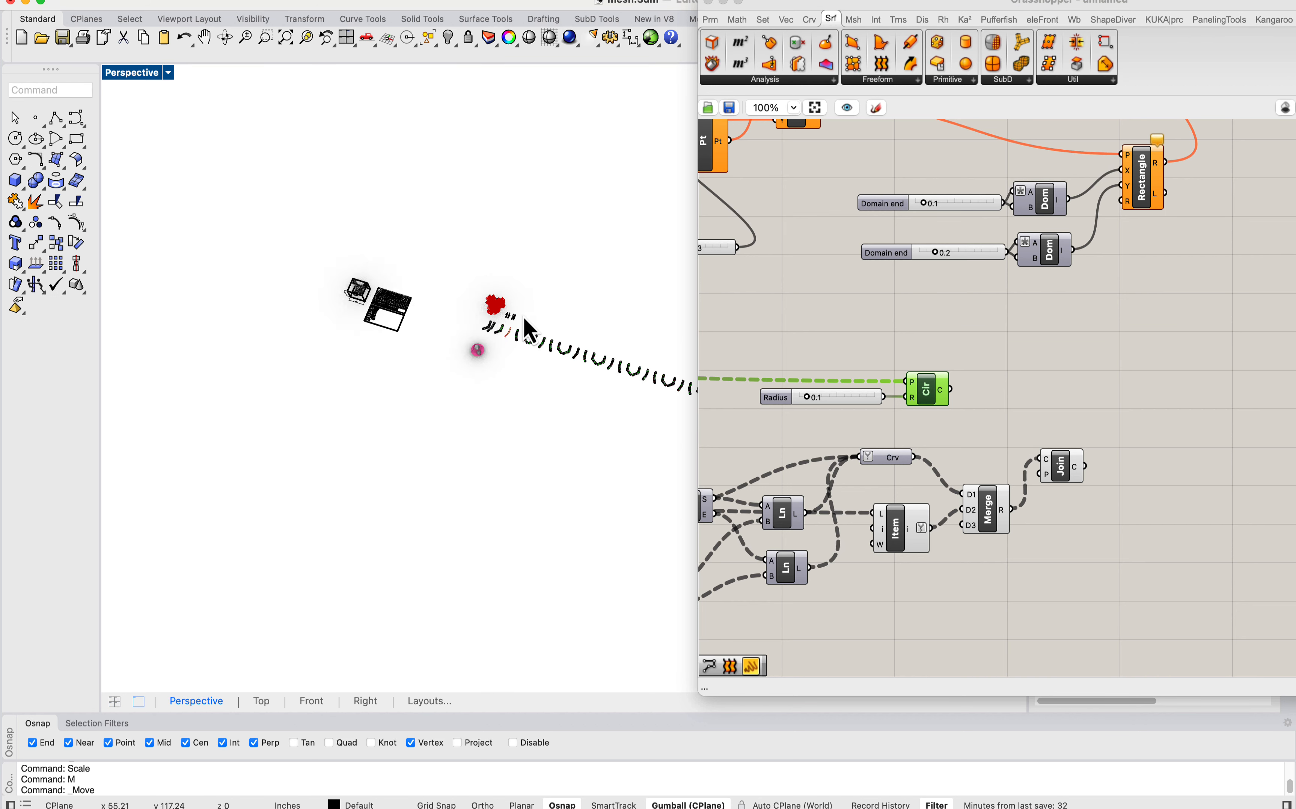
scroll(523, 327, up, 3)
click(481, 362)
text(zs)
key(Return)
key(Escape)
right_drag(556, 446, 438, 397)
Step: Locate the Mesh parameter that feeds the Topo Dir component at the start of the Grasshopper definition
scroll(438, 397, down, 8)
scroll(920, 341, down, 6)
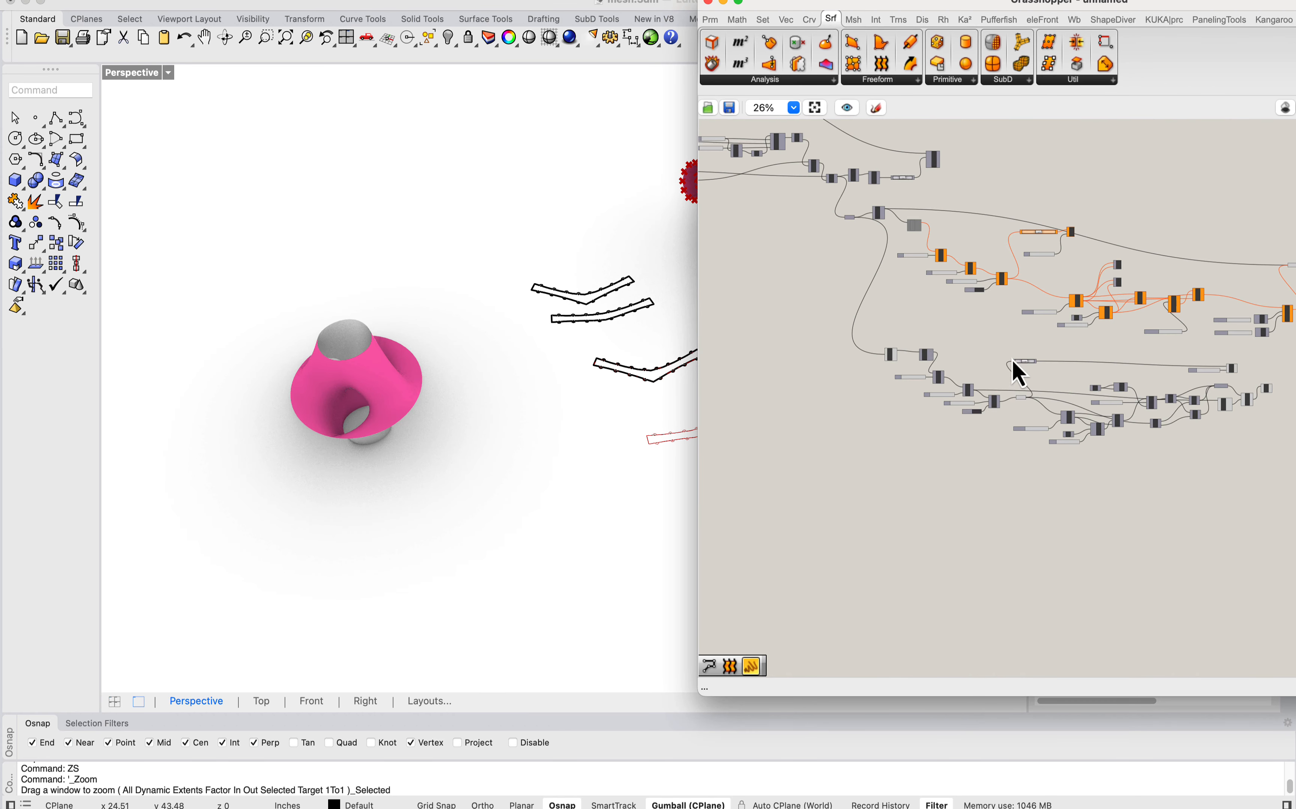
right_drag(1018, 371, 830, 281)
scroll(830, 289, up, 6)
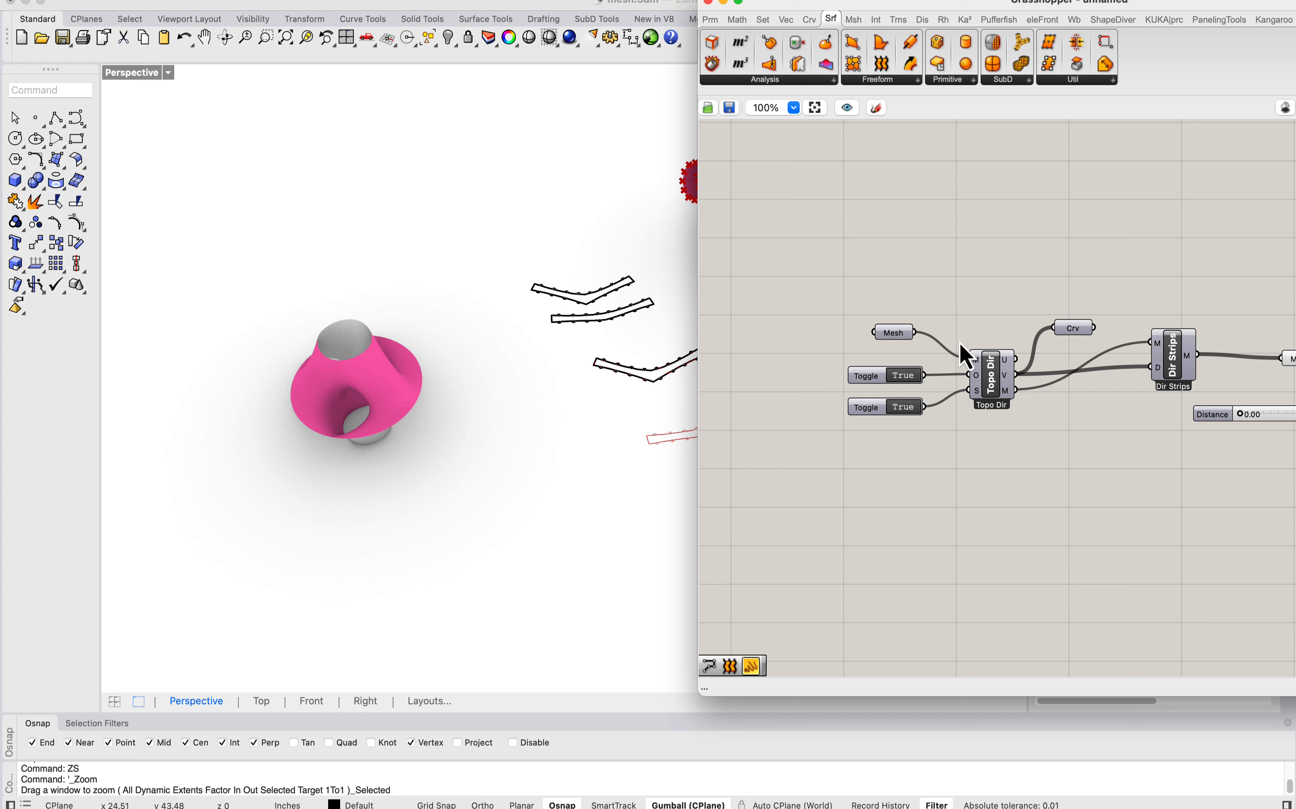
right_drag(896, 355, 826, 342)
Step: Drag all the baked strip curves clear of the Grasshopper preview and delete them
right_drag(298, 265, 515, 621)
drag(515, 623, 431, 158)
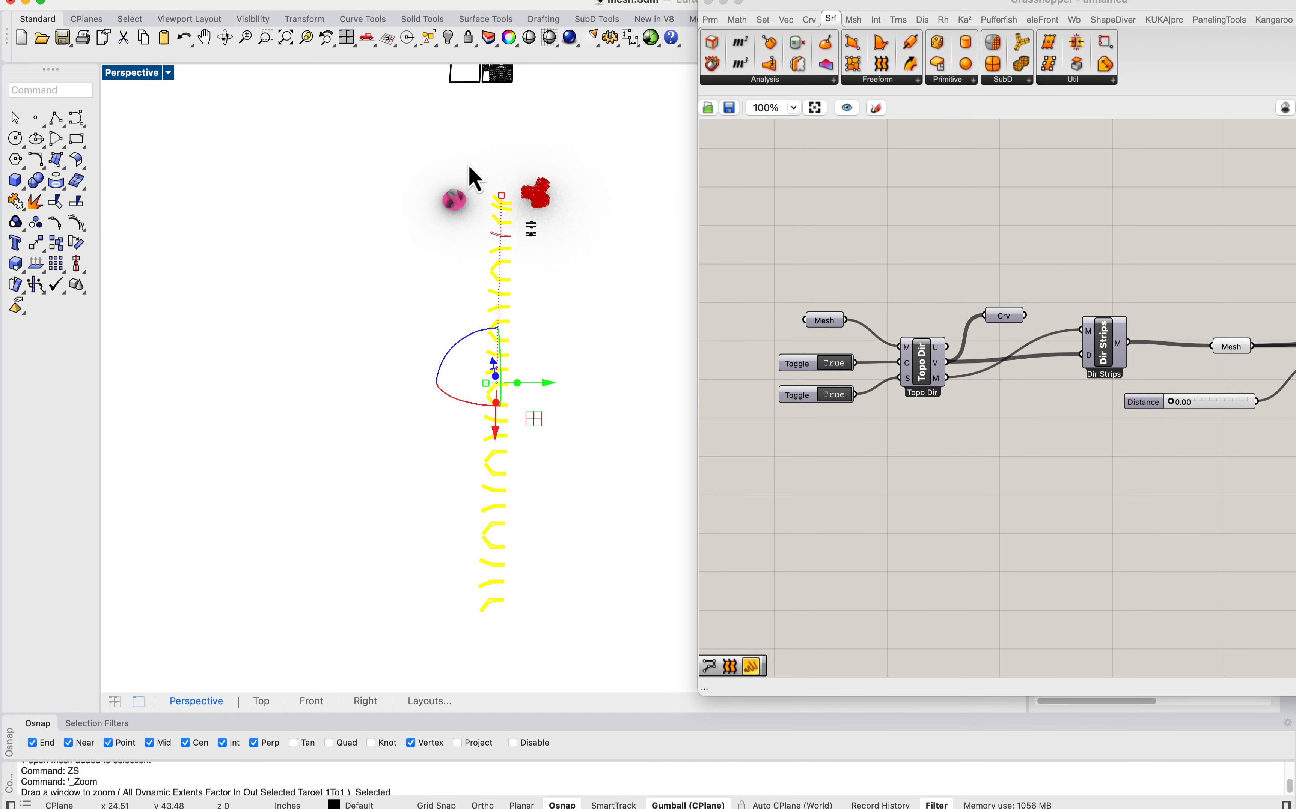
drag(546, 382, 655, 379)
text(d)
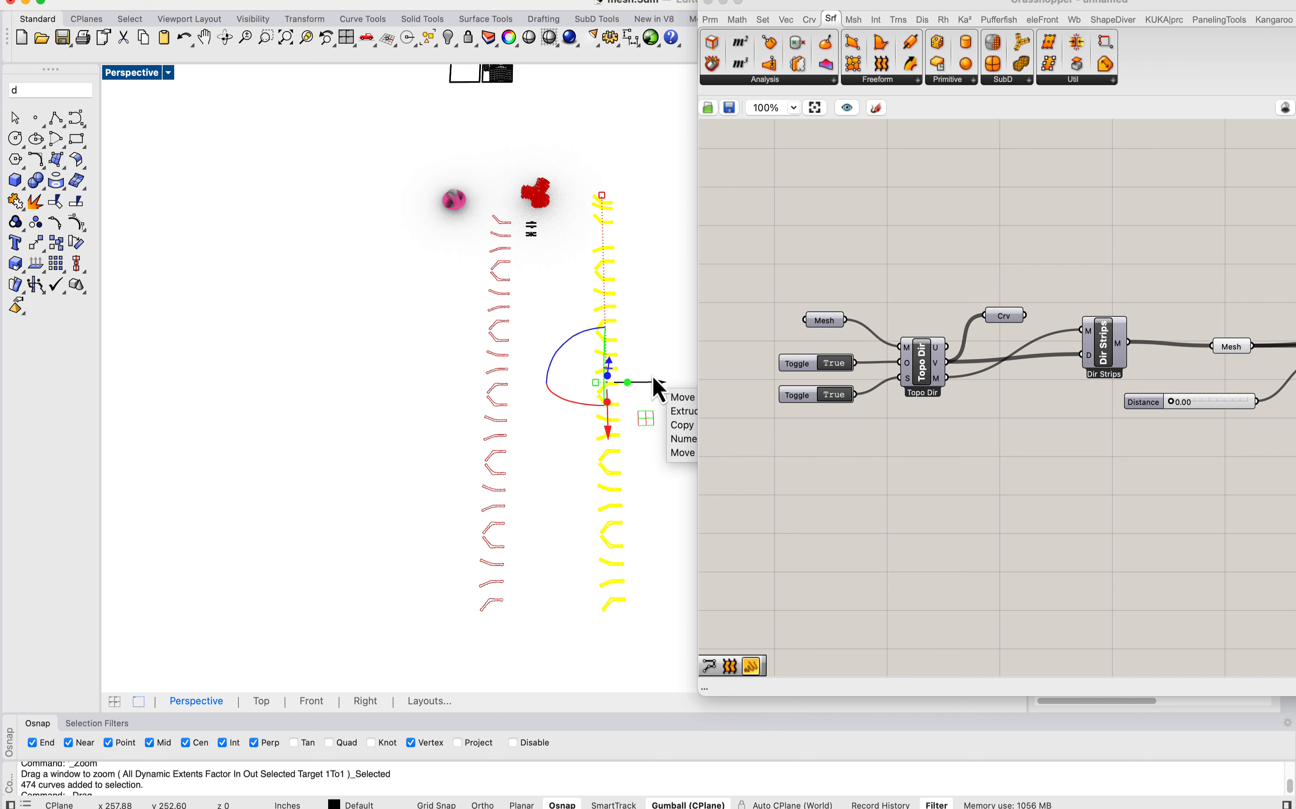
text(: Delete)
key(Return)
Step: Reference the Costa's surface mesh in the Mesh parameter that feeds the Topo Dir component
right_drag(405, 310, 444, 401)
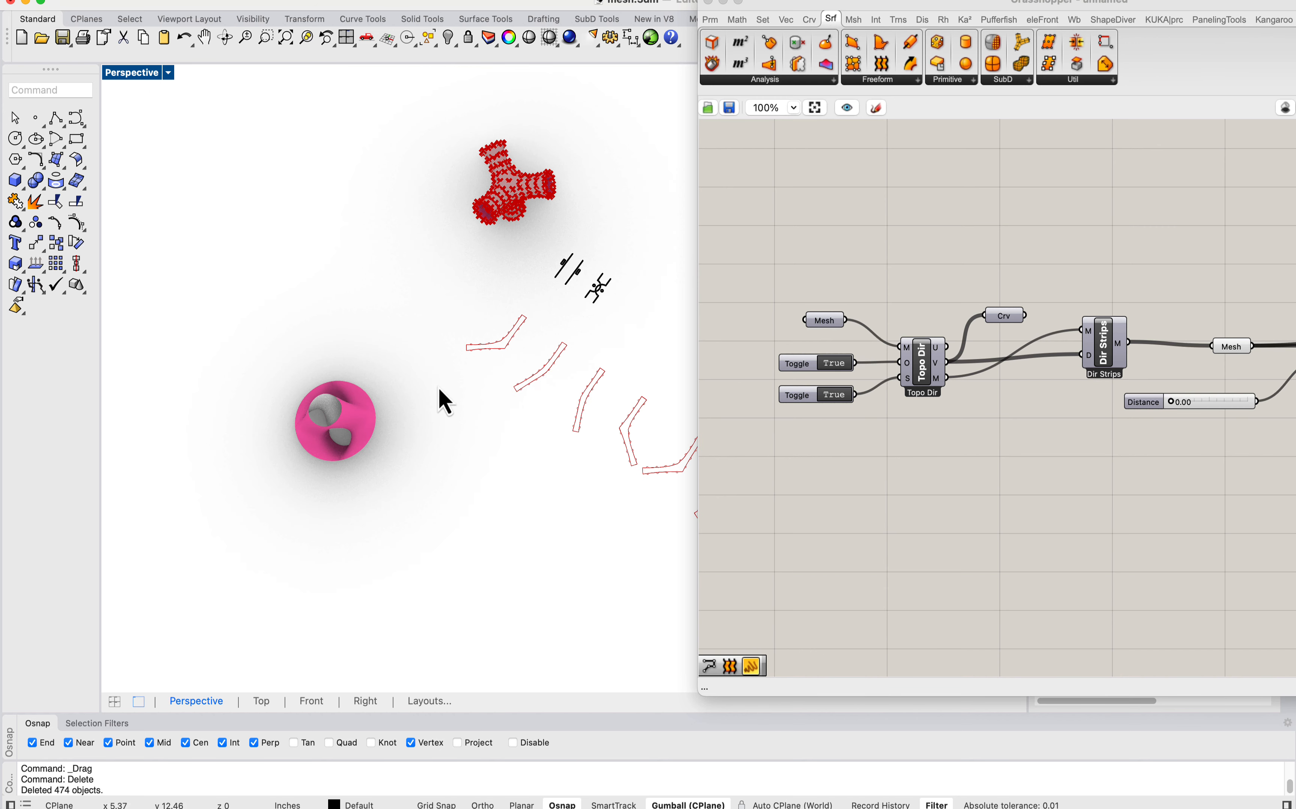
right_click(825, 324)
click(846, 520)
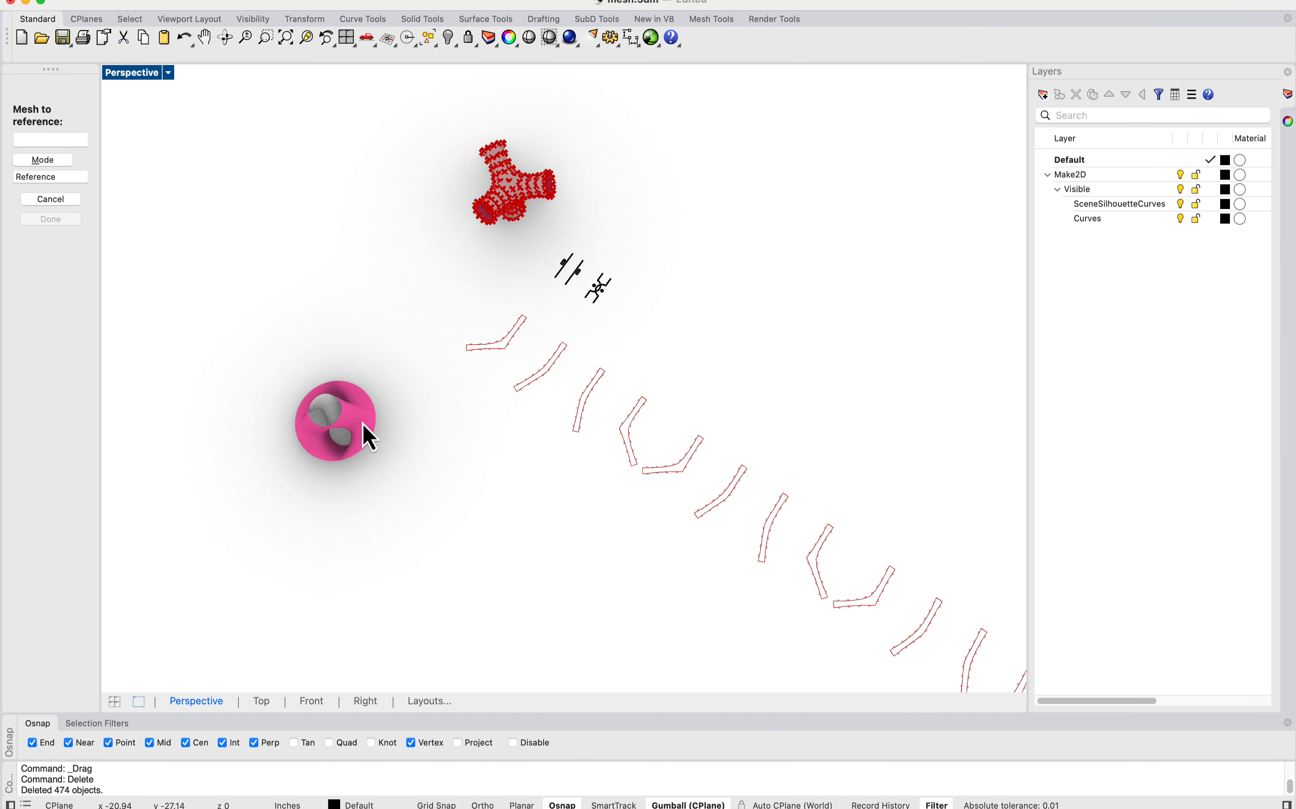
click(351, 430)
Step: Examine the tabs and holes on the regenerated unrolled strips and the tab points on the Costa's surface mesh
scroll(349, 428, down, 6)
scroll(348, 428, up, 3)
right_drag(349, 428, 474, 432)
scroll(475, 433, up, 10)
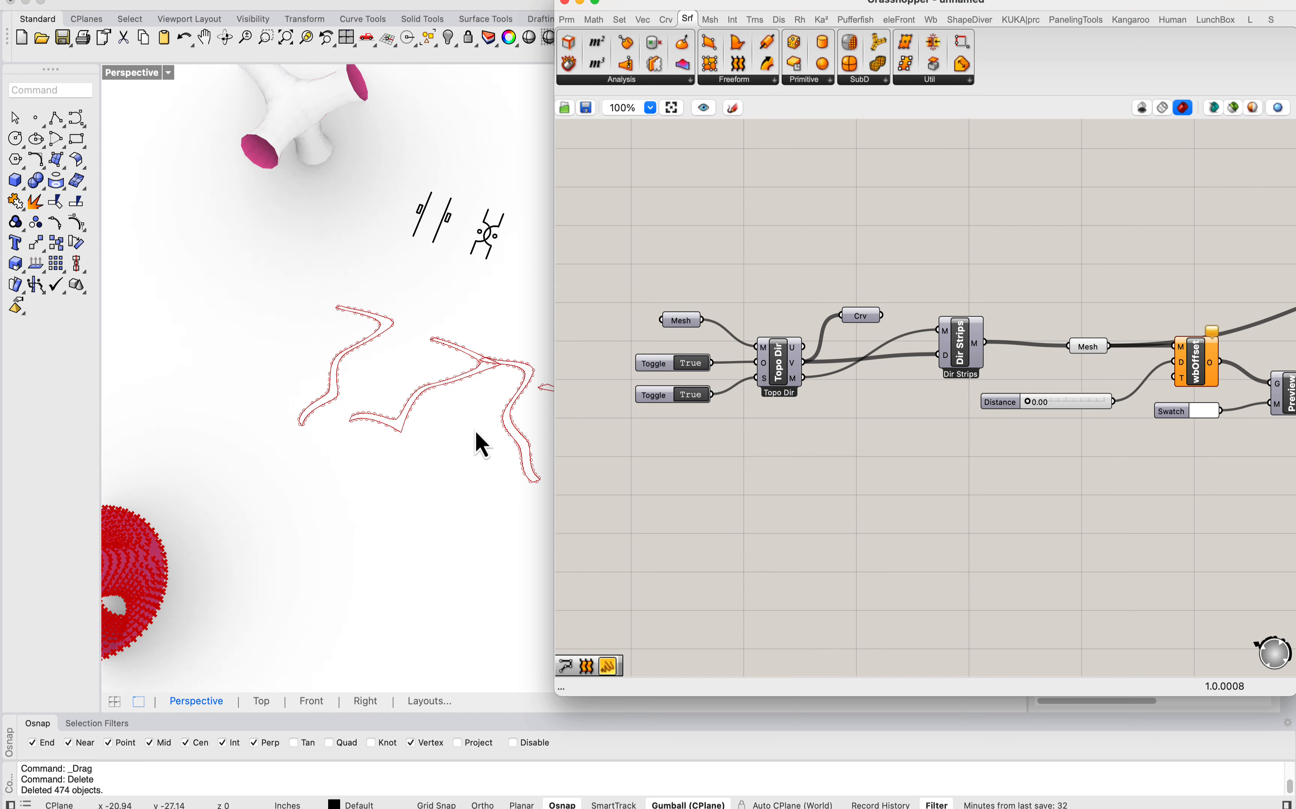
scroll(318, 445, up, 10)
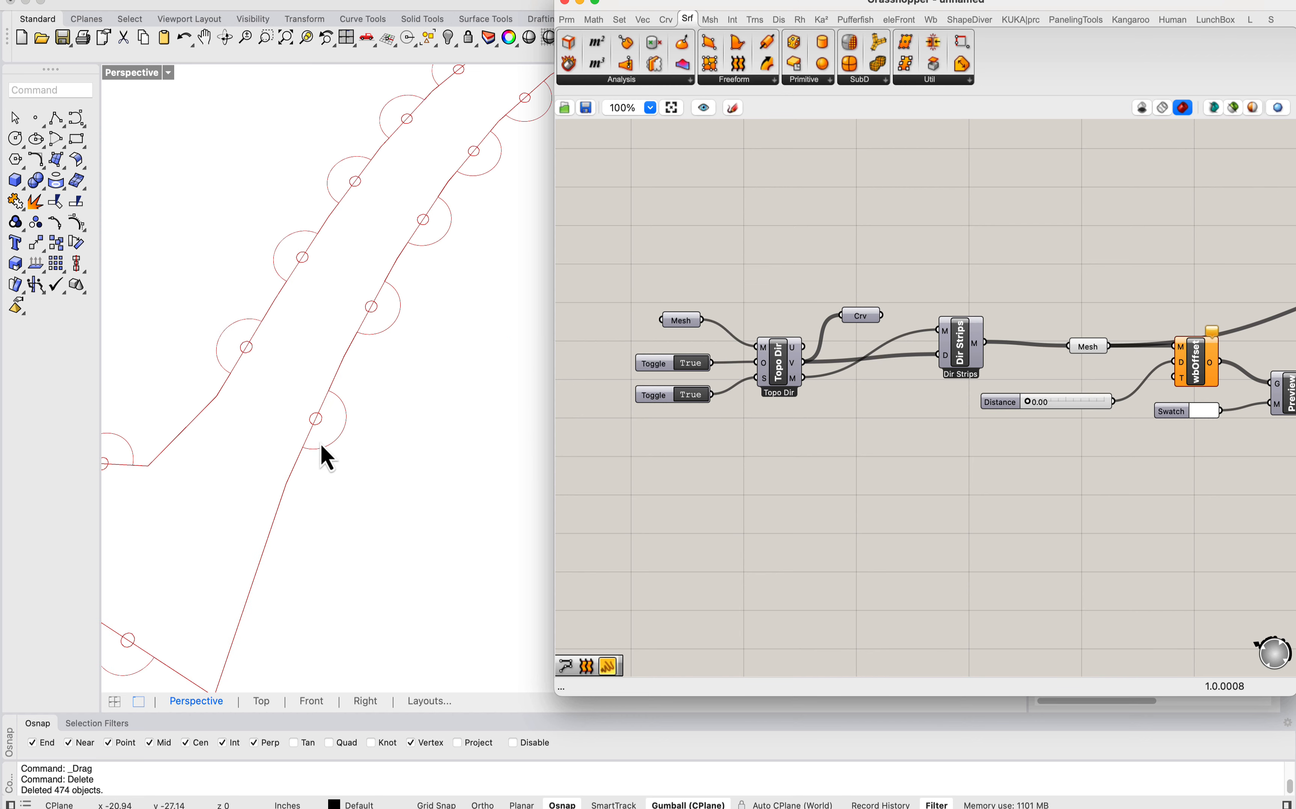
scroll(226, 337, down, 15)
shift+right_drag(529, 409, 322, 350)
scroll(313, 357, up, 5)
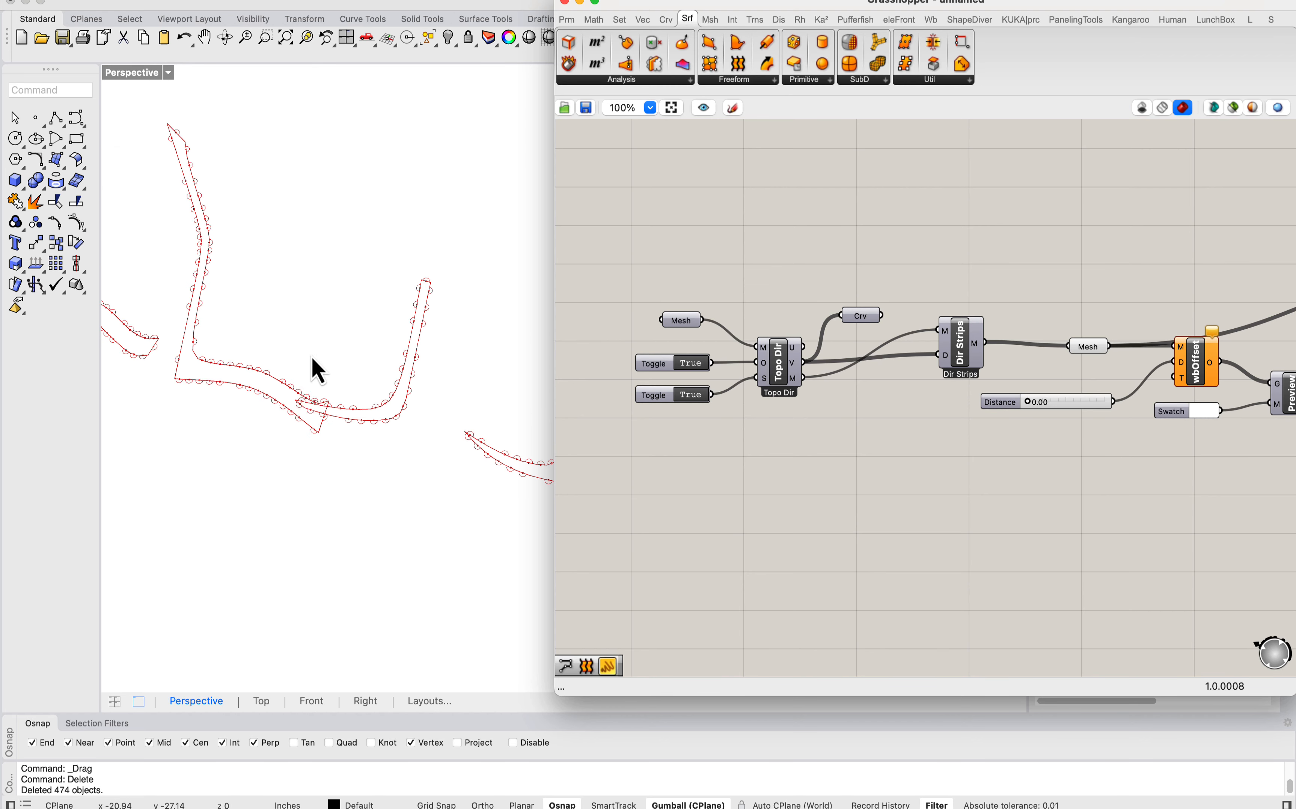
scroll(311, 357, down, 10)
shift+right_drag(236, 351, 464, 353)
scroll(185, 383, up, 10)
scroll(327, 362, down, 6)
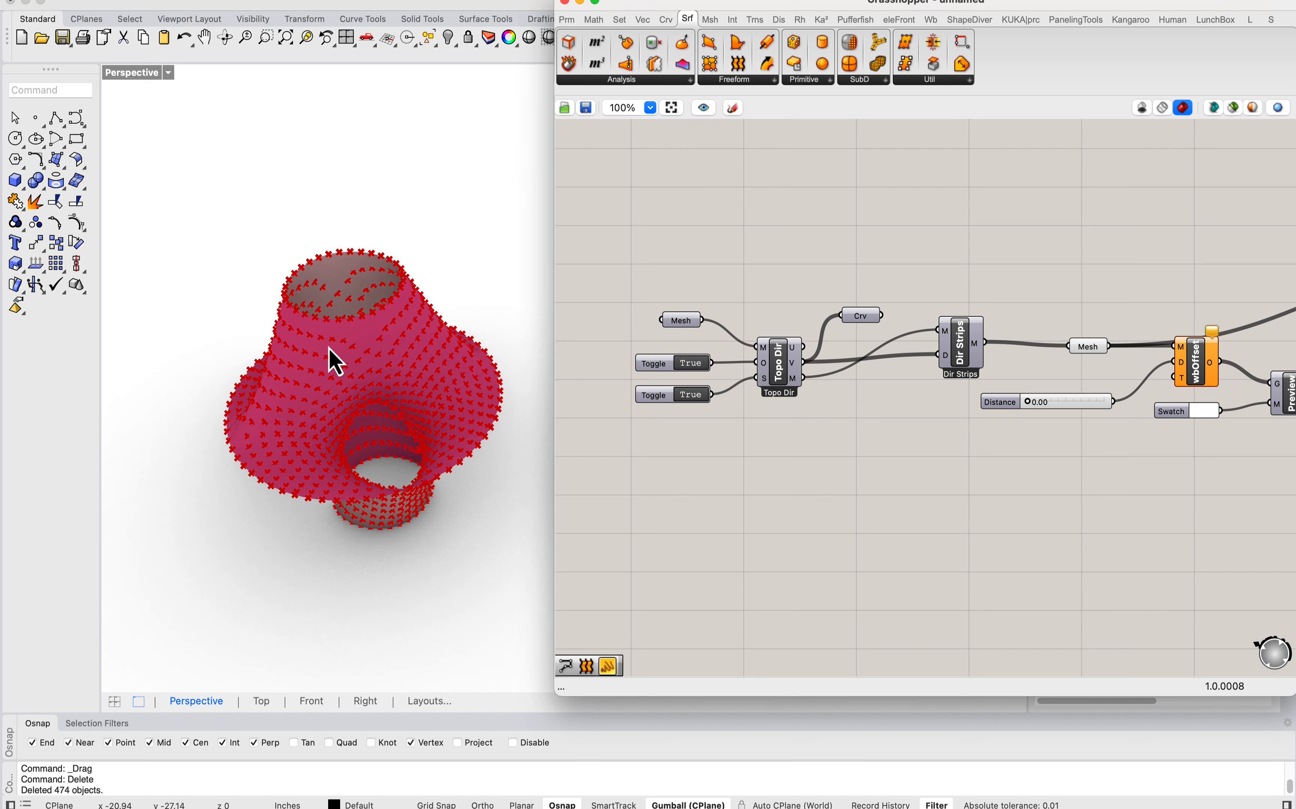
Step: Hide the original Costa's surface mesh and set the perspective viewport to Shaded display
click(318, 324)
key(super+h)
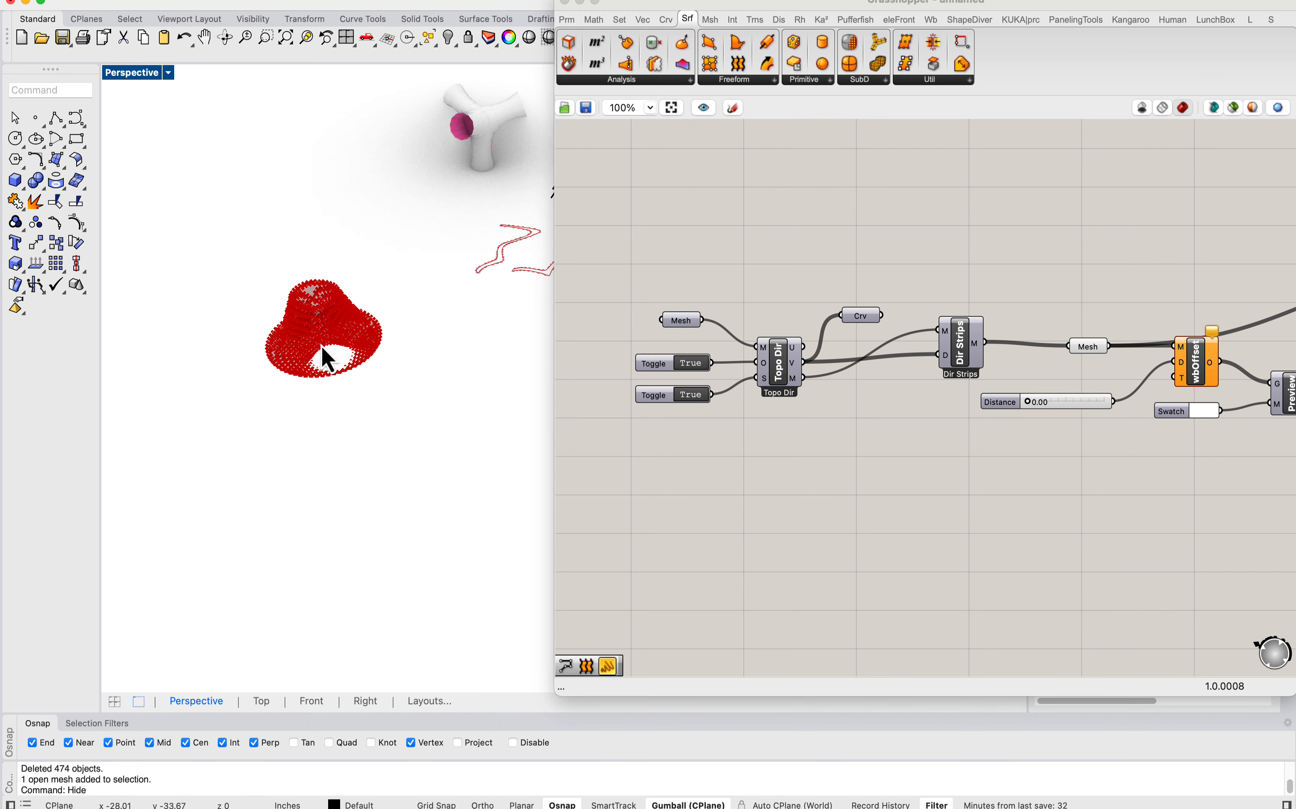
scroll(327, 360, up, 3)
click(131, 72)
click(168, 140)
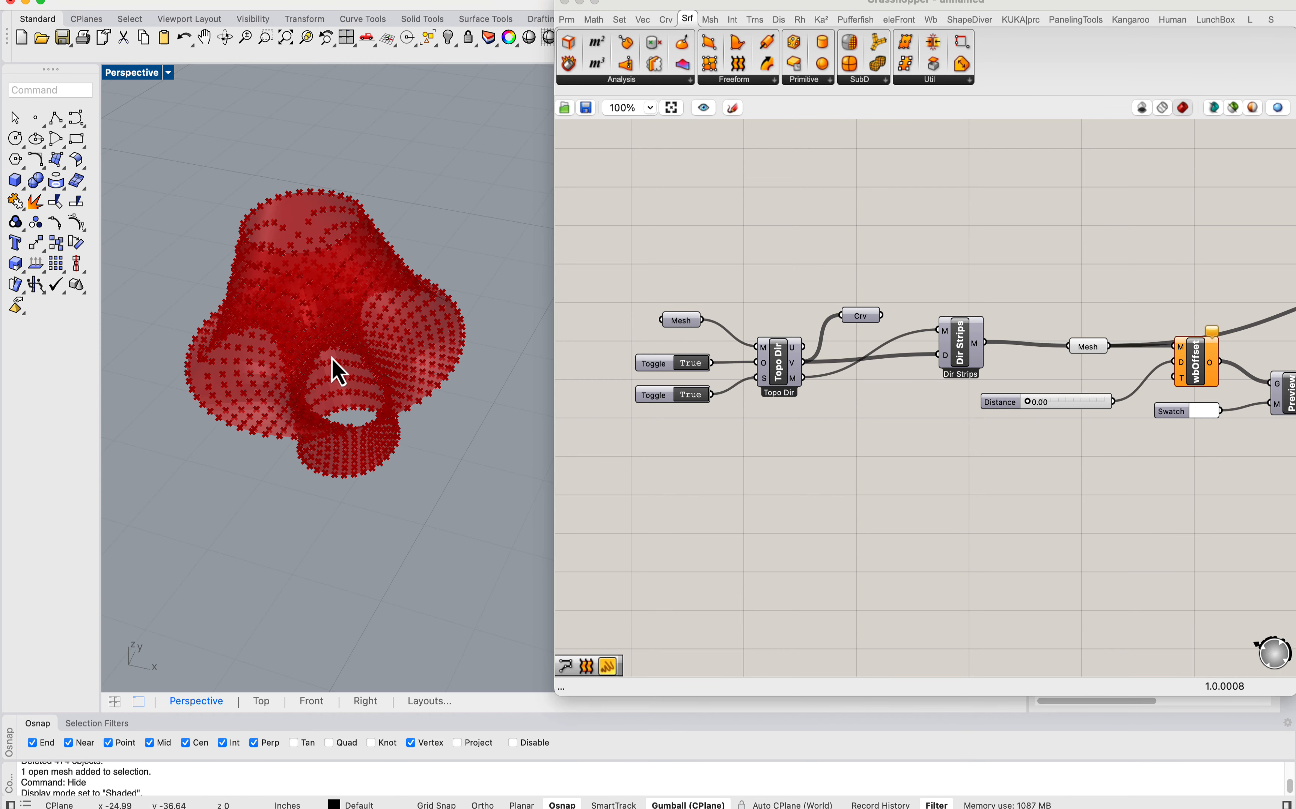
mouse_move(383, 430)
right_down()
mouse_move(376, 397)
mouse_move(387, 414)
right_up()
scroll(797, 288, down, 5)
Step: Locate the Mesh parameters between Dir Strips and the unroller, and move the one after Dir Strips above the wbOffset component
right_drag(796, 289, 619, 275)
right_drag(839, 307, 626, 317)
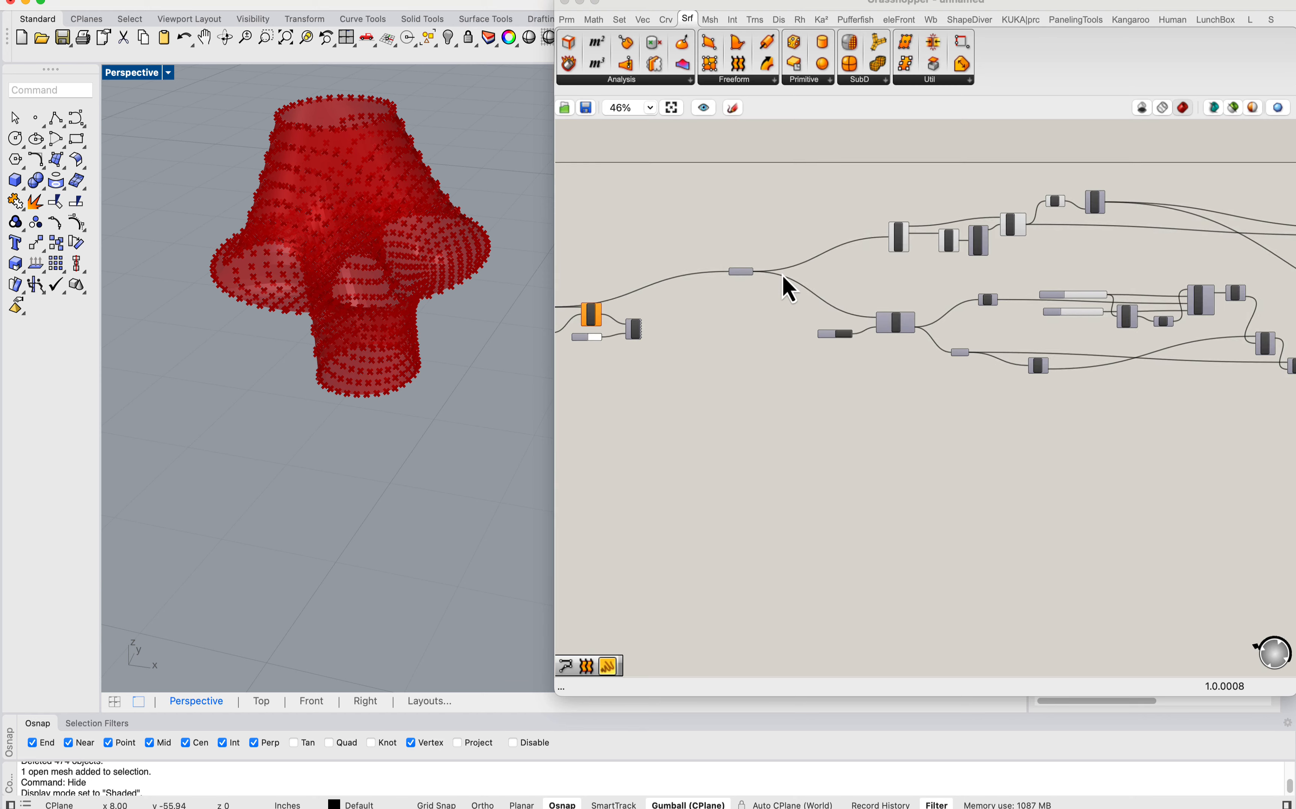
scroll(737, 275, up, 5)
drag(742, 271, 745, 260)
right_click(745, 260)
click(686, 372)
scroll(698, 348, down, 5)
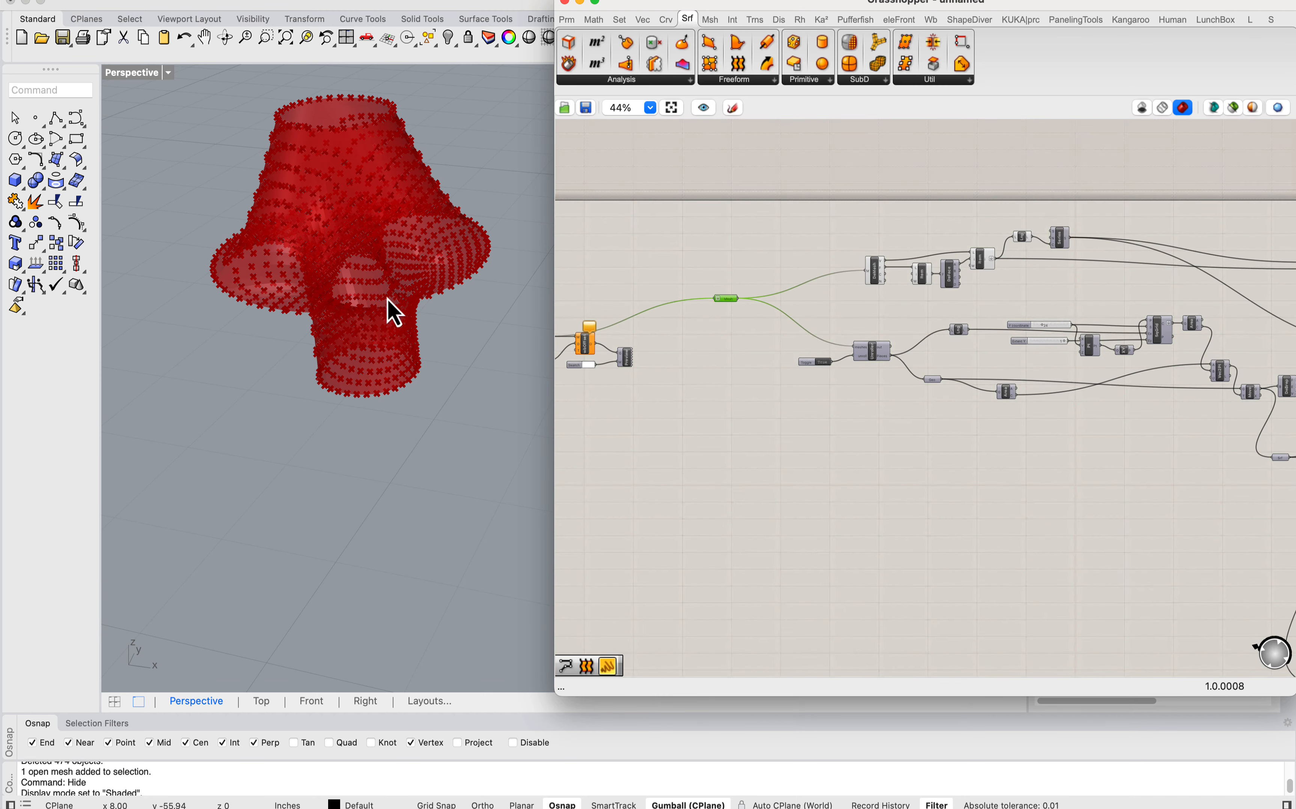
right_drag(388, 300, 386, 343)
right_drag(716, 295, 900, 319)
scroll(763, 361, up, 2)
click(706, 361)
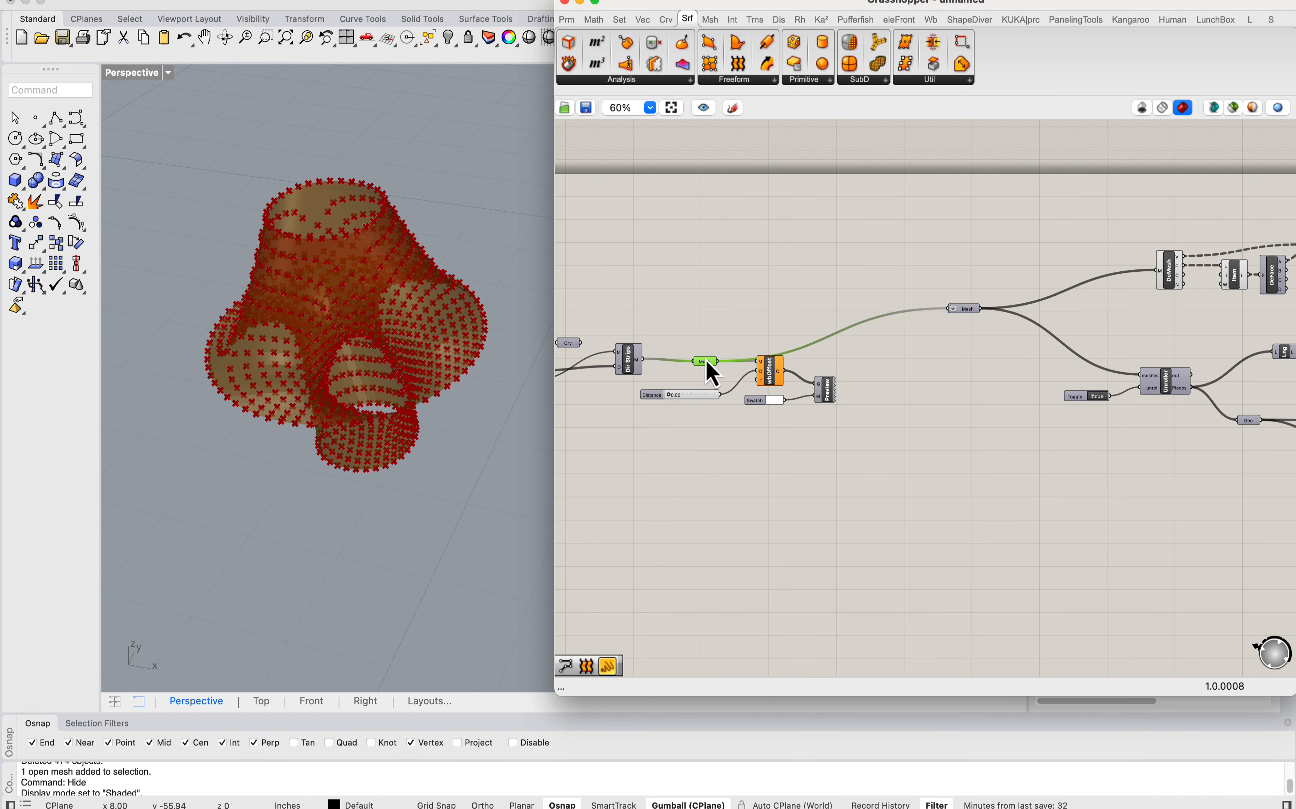
right_click(701, 327)
click(751, 316)
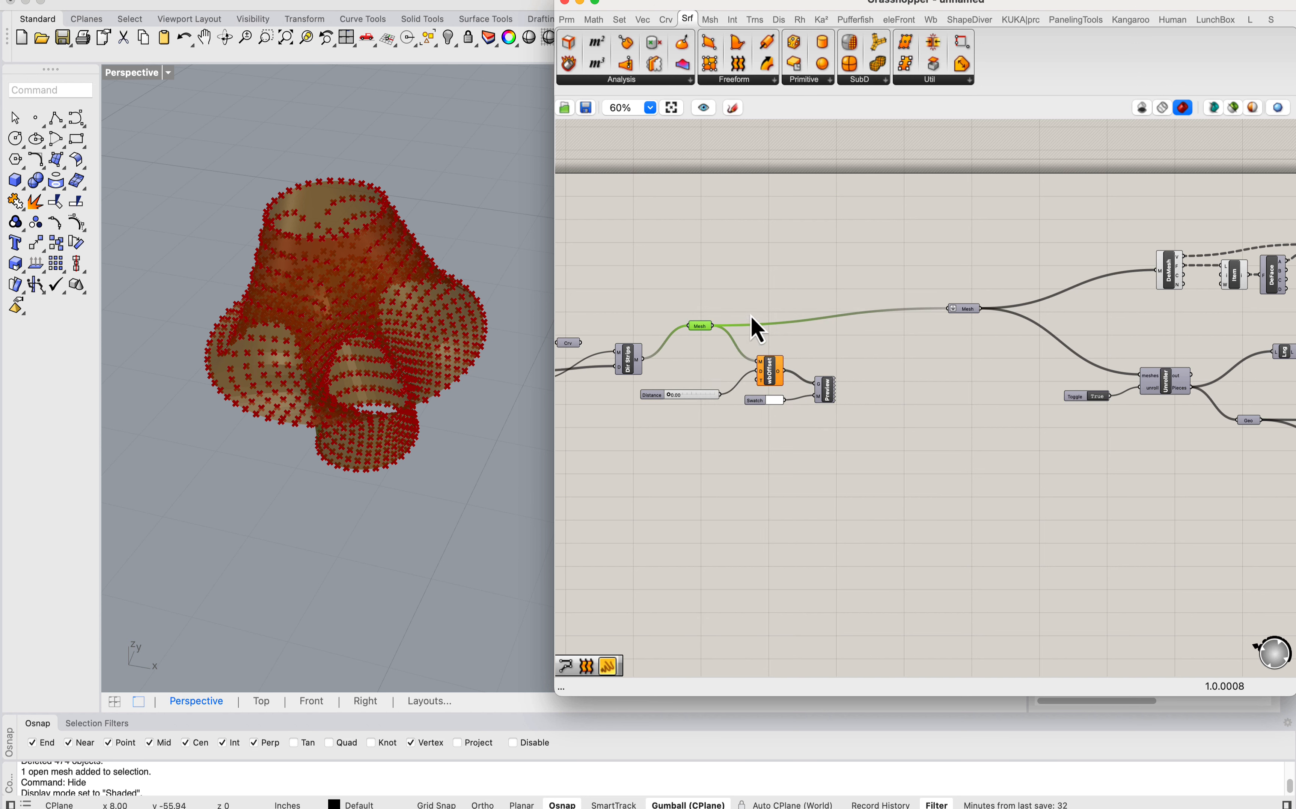
Step: Turn on the Custom Preview component's display and feed its geometry input from the Mesh parameter after Dir Strips
click(828, 401)
right_click(832, 403)
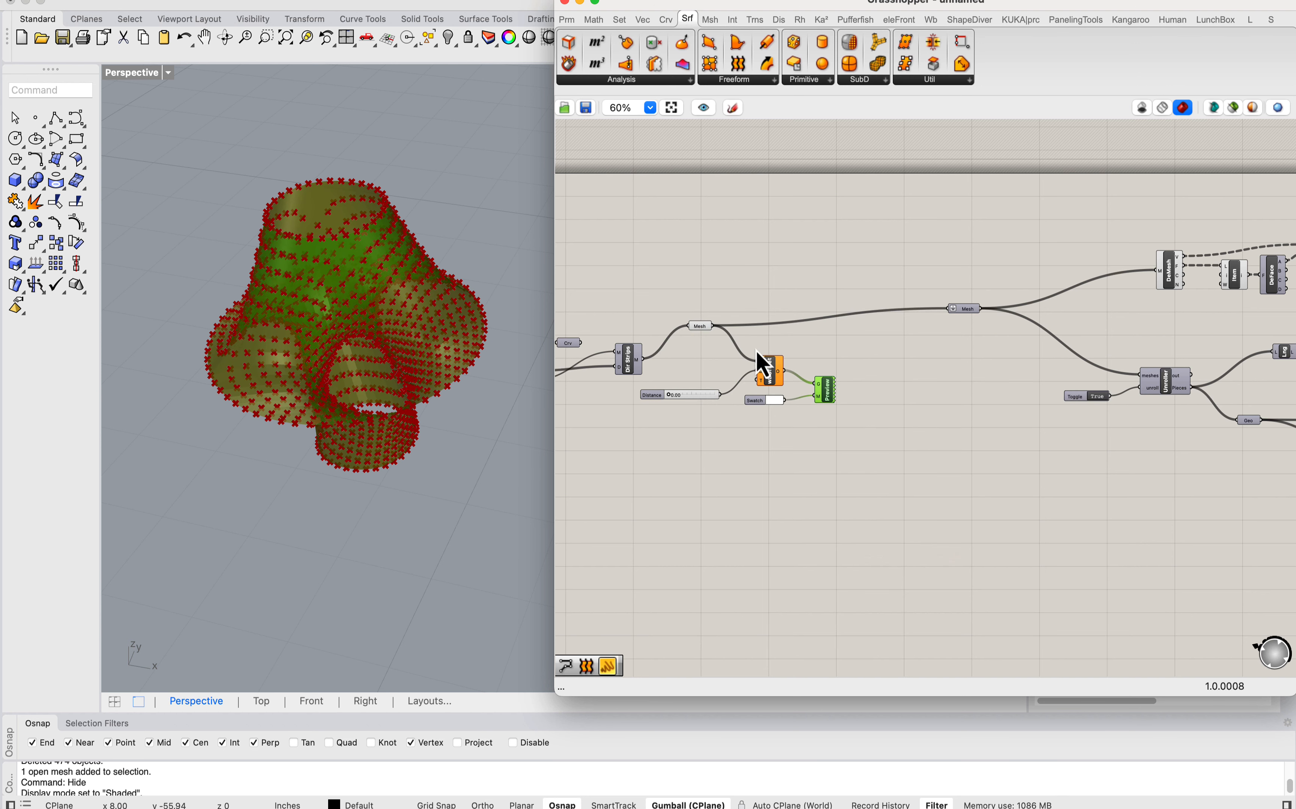
drag(714, 327, 713, 326)
click(821, 412)
drag(823, 398, 838, 383)
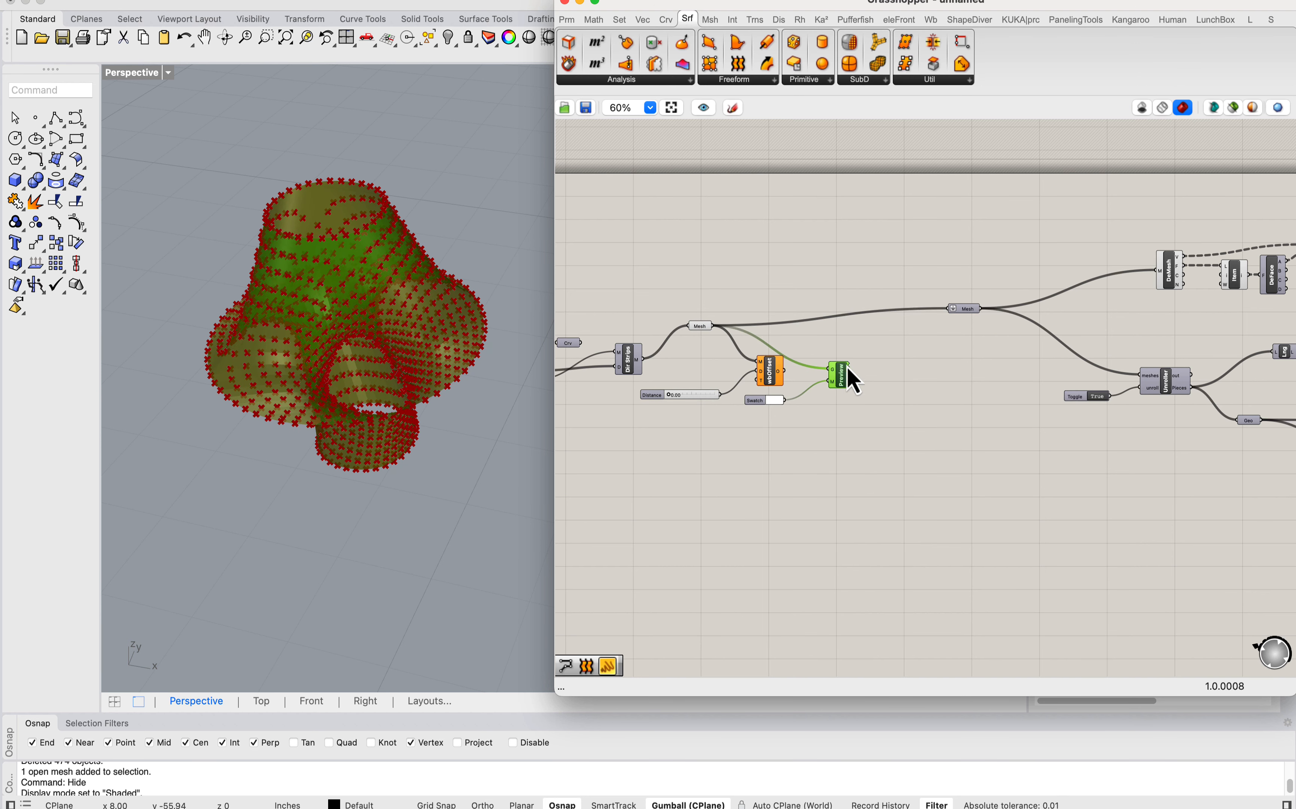
click(855, 341)
right_drag(775, 372, 860, 355)
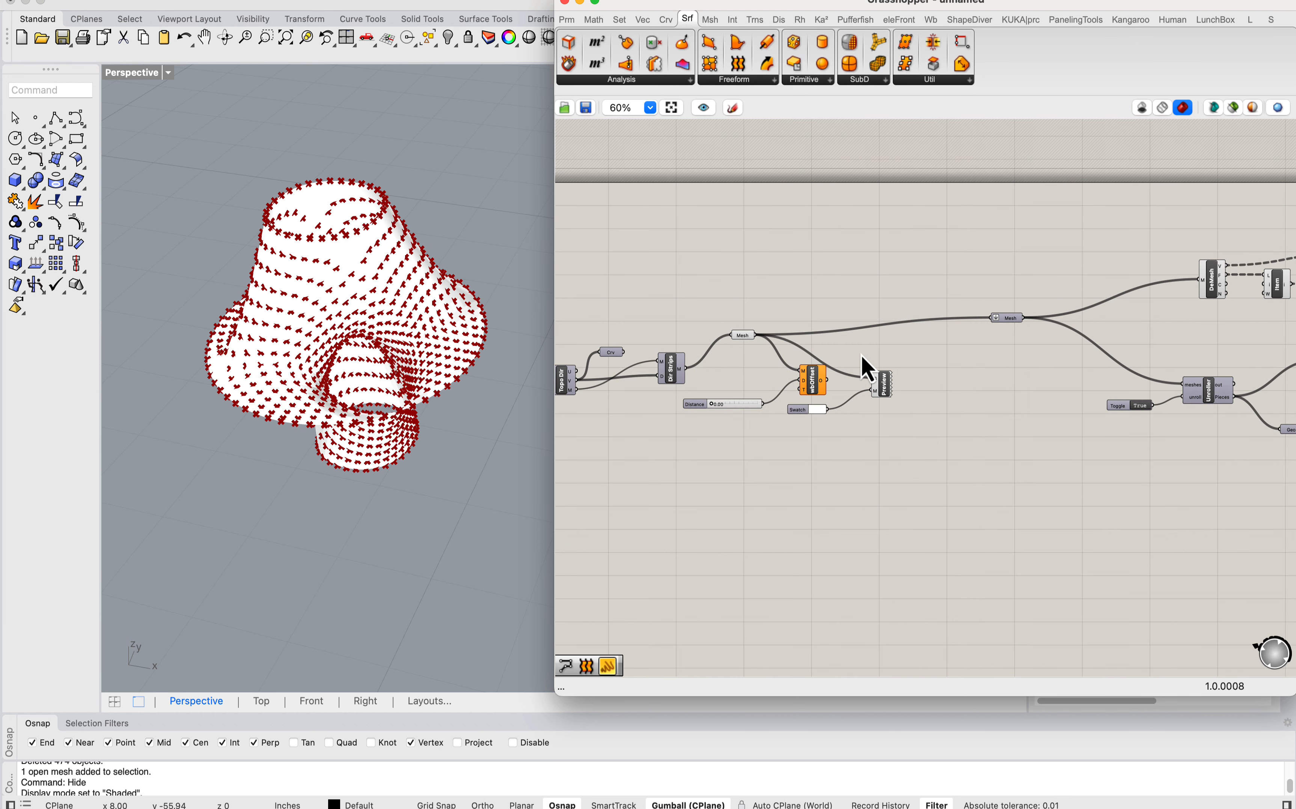
Step: Add a Face Boundaries component and connect the strip Mesh parameter to its mesh input
click(711, 20)
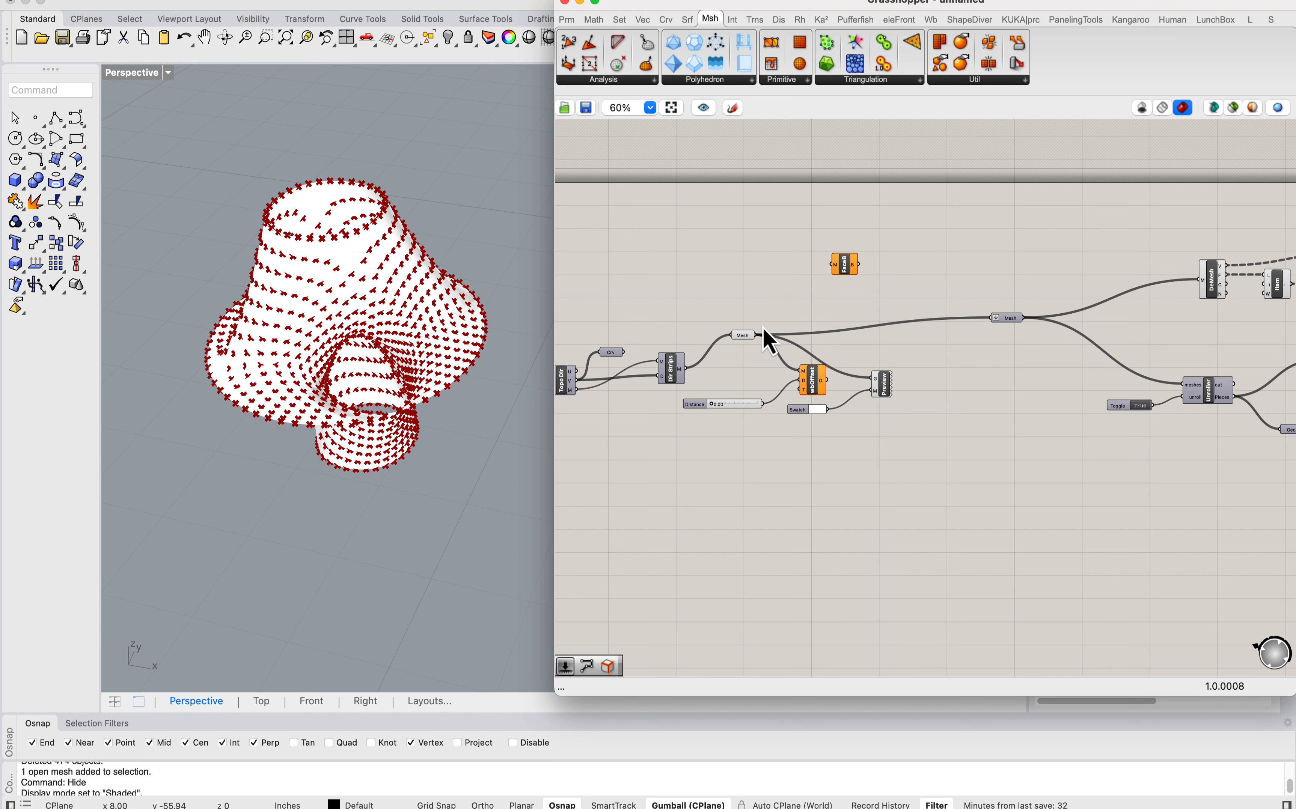
drag(793, 288, 846, 272)
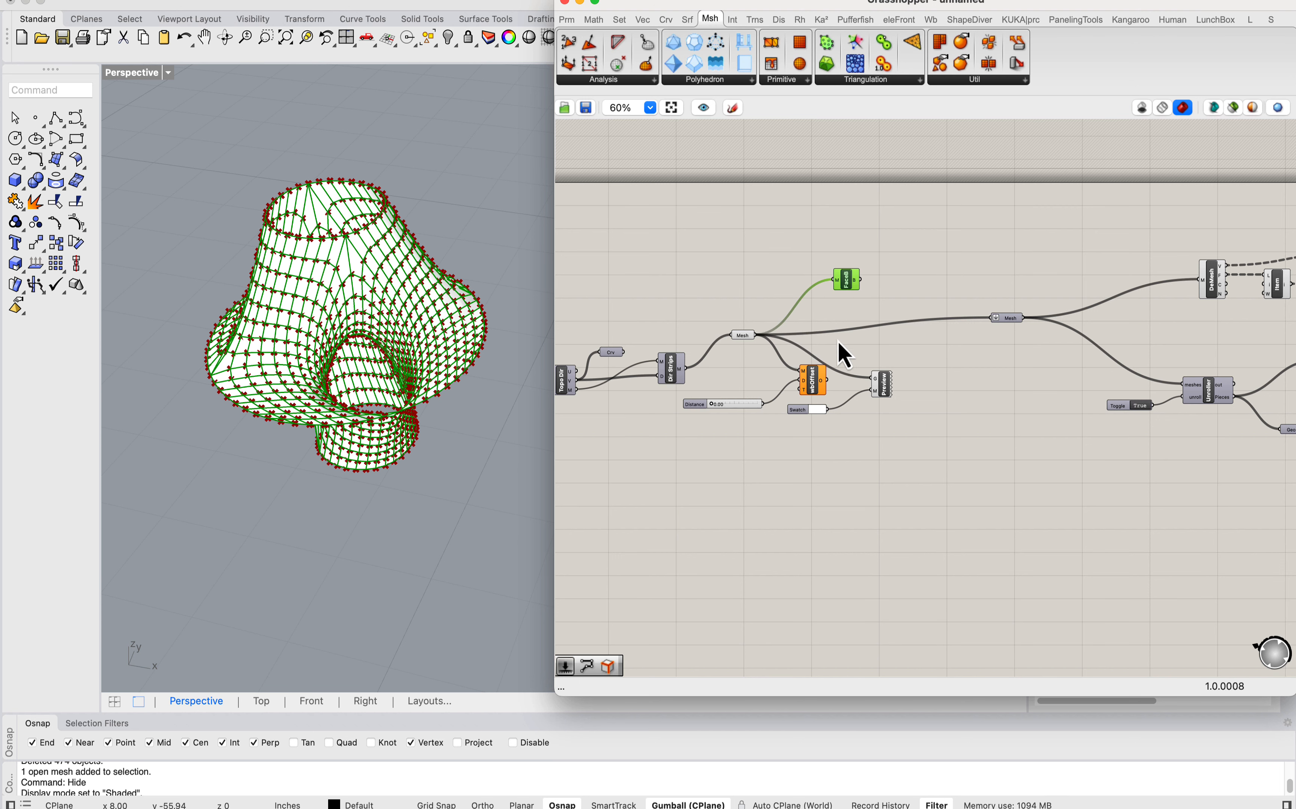
scroll(878, 360, up, 3)
Step: Bake the strip meshes from the Mesh parameter after Dir Strips onto the Default layer
click(888, 405)
right_click(883, 401)
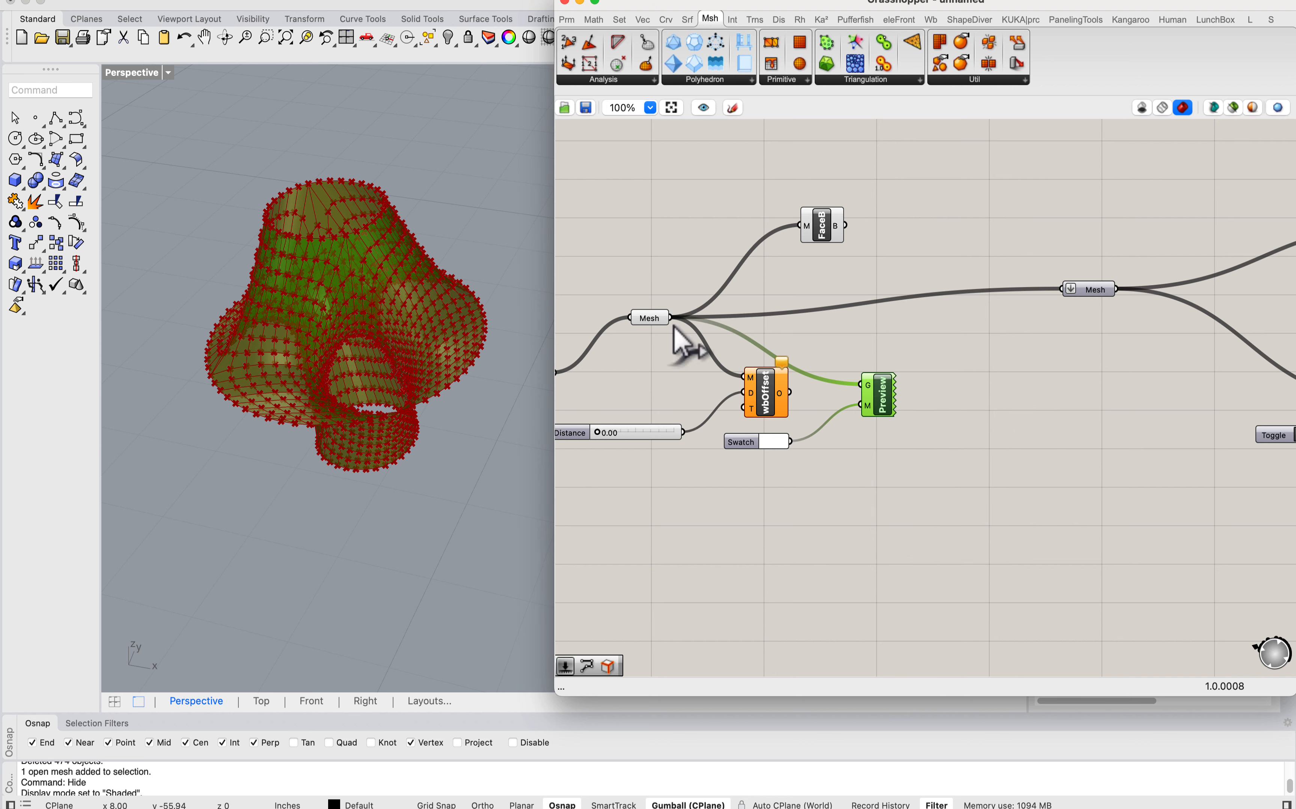
right_click(648, 320)
click(694, 392)
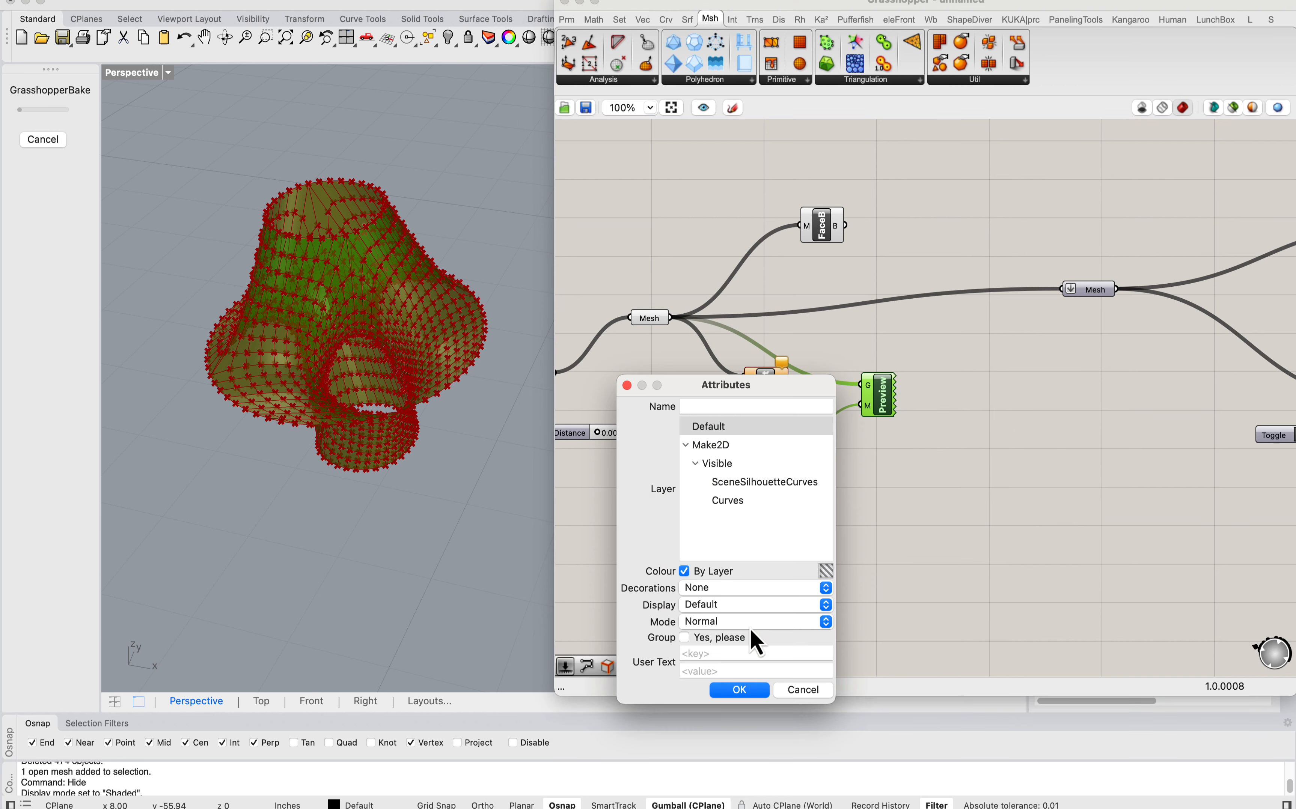
click(748, 691)
Step: Select individual baked mesh strips one by one to examine the path each follows around the Costa's surface
click(310, 274)
scroll(315, 269, up, 8)
click(330, 239)
scroll(328, 262, down, 8)
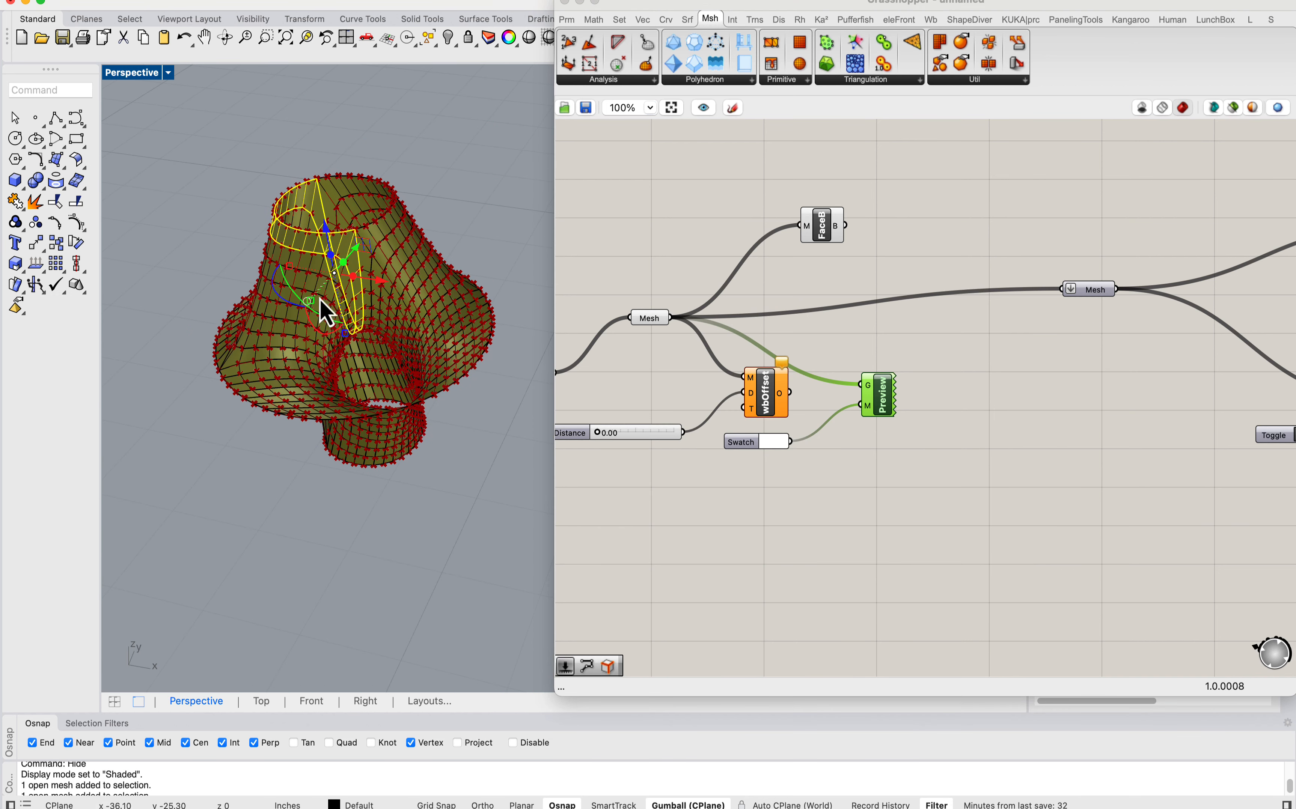
click(288, 351)
scroll(288, 351, up, 8)
click(250, 395)
click(213, 374)
scroll(272, 413, down, 5)
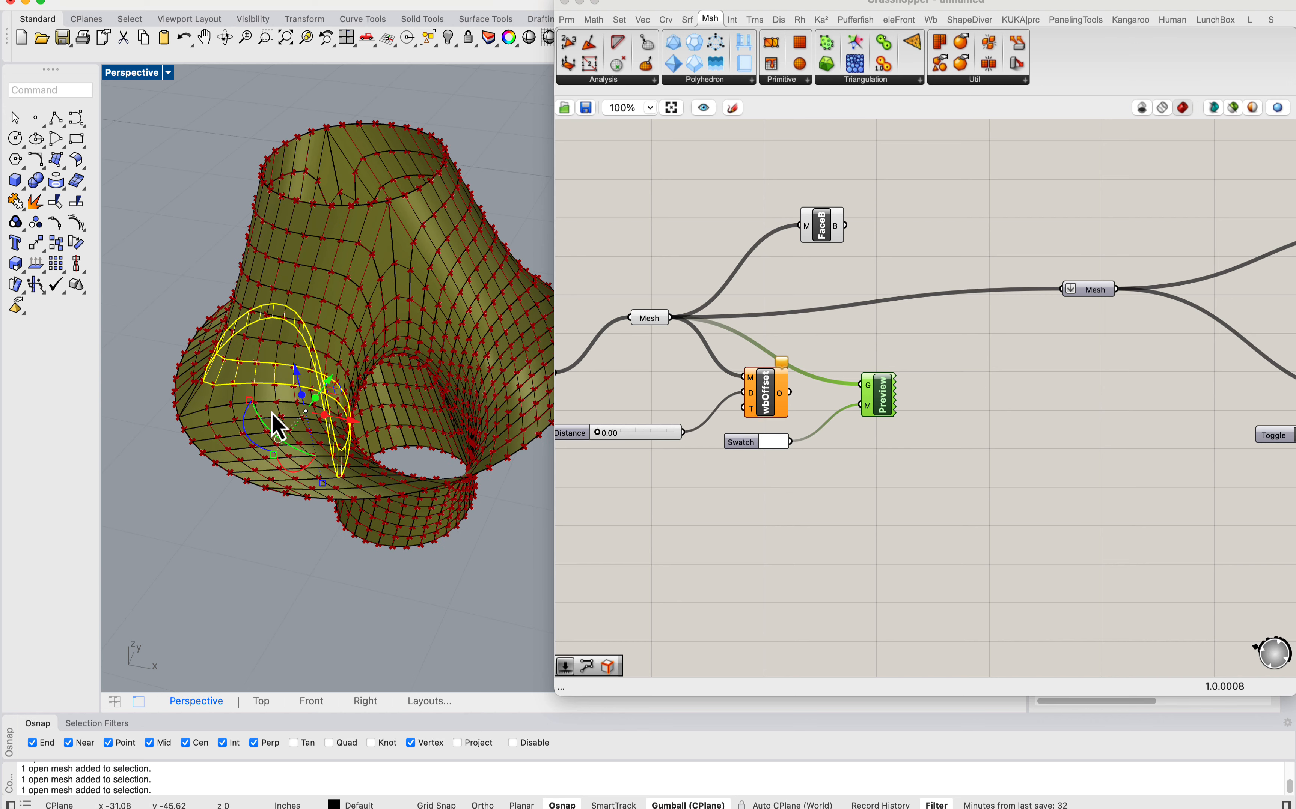
click(215, 420)
click(208, 444)
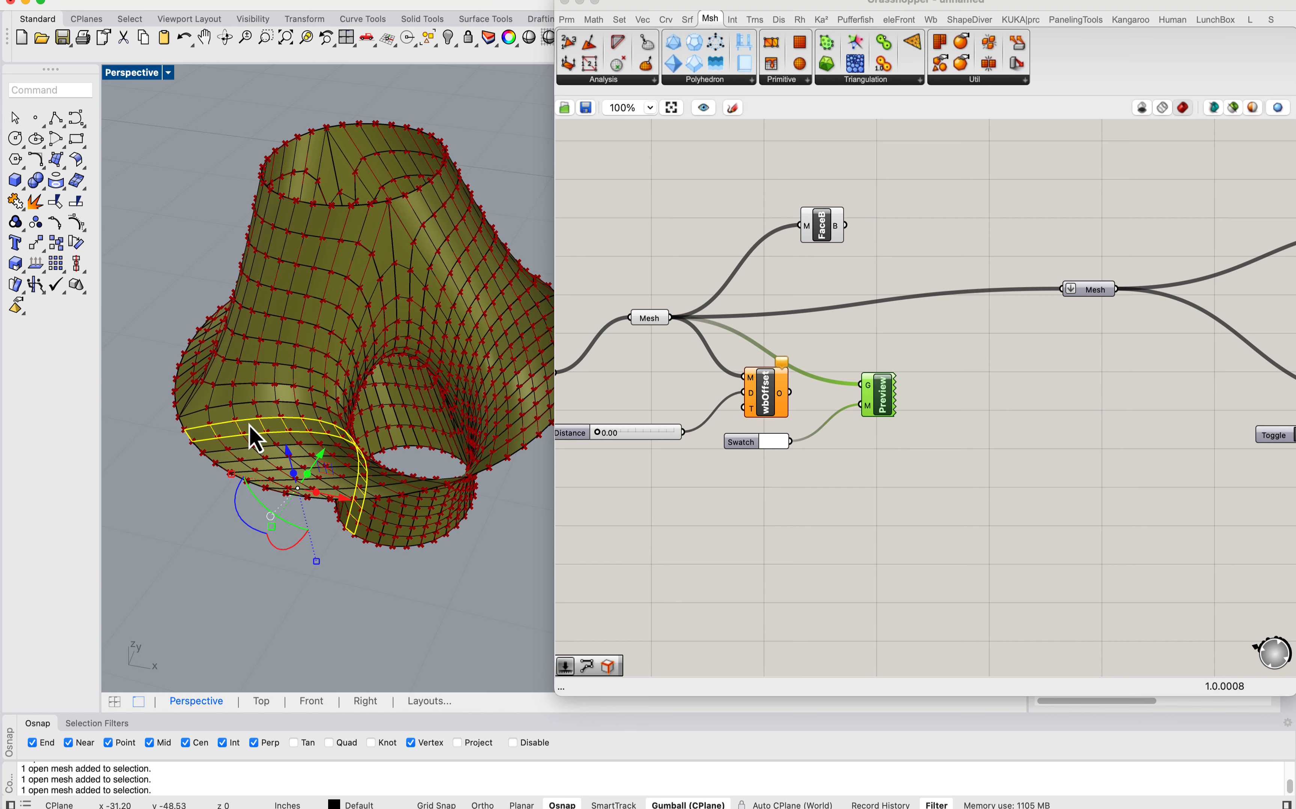
Step: Clear the selection, select all the baked strip meshes and delete them
key(Escape)
scroll(335, 442, down, 8)
drag(383, 432, 208, 250)
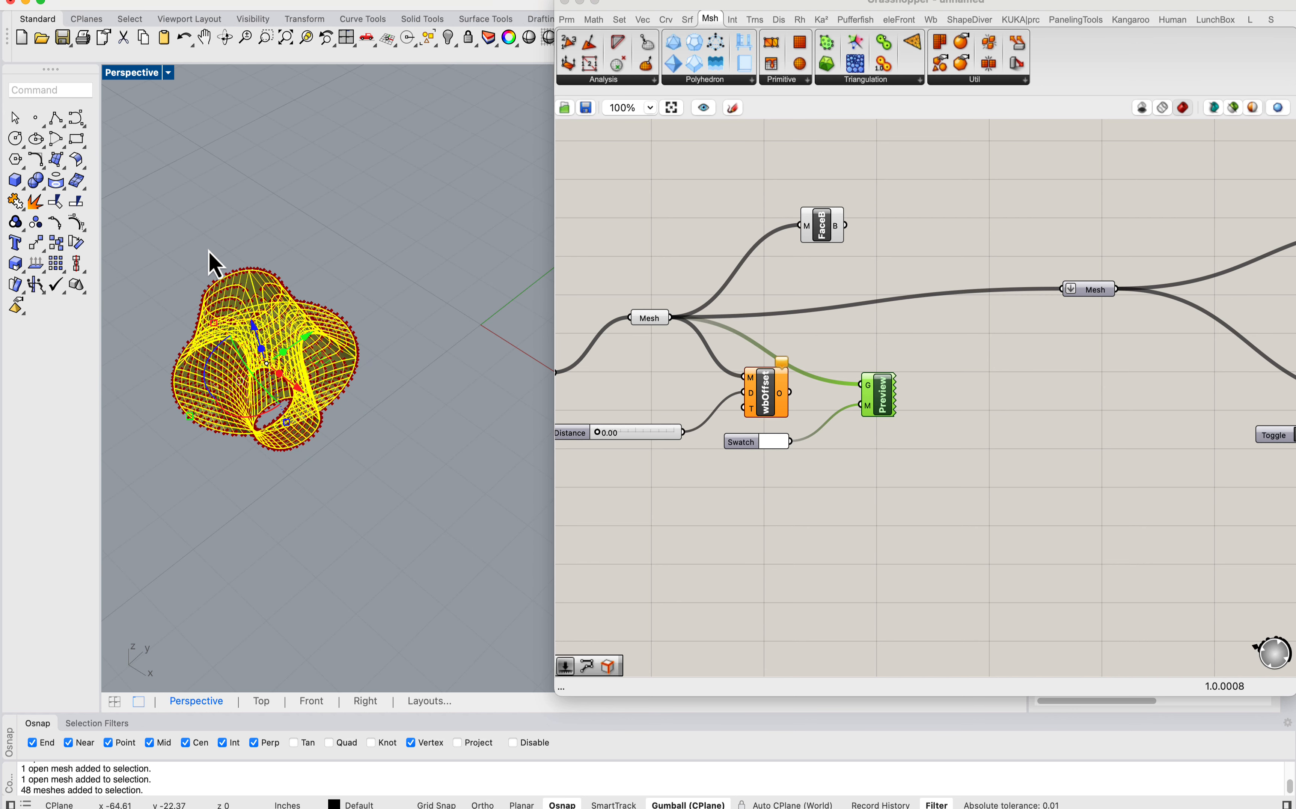
text(d: Del)
key(Return)
shift+right_drag(311, 367, 399, 408)
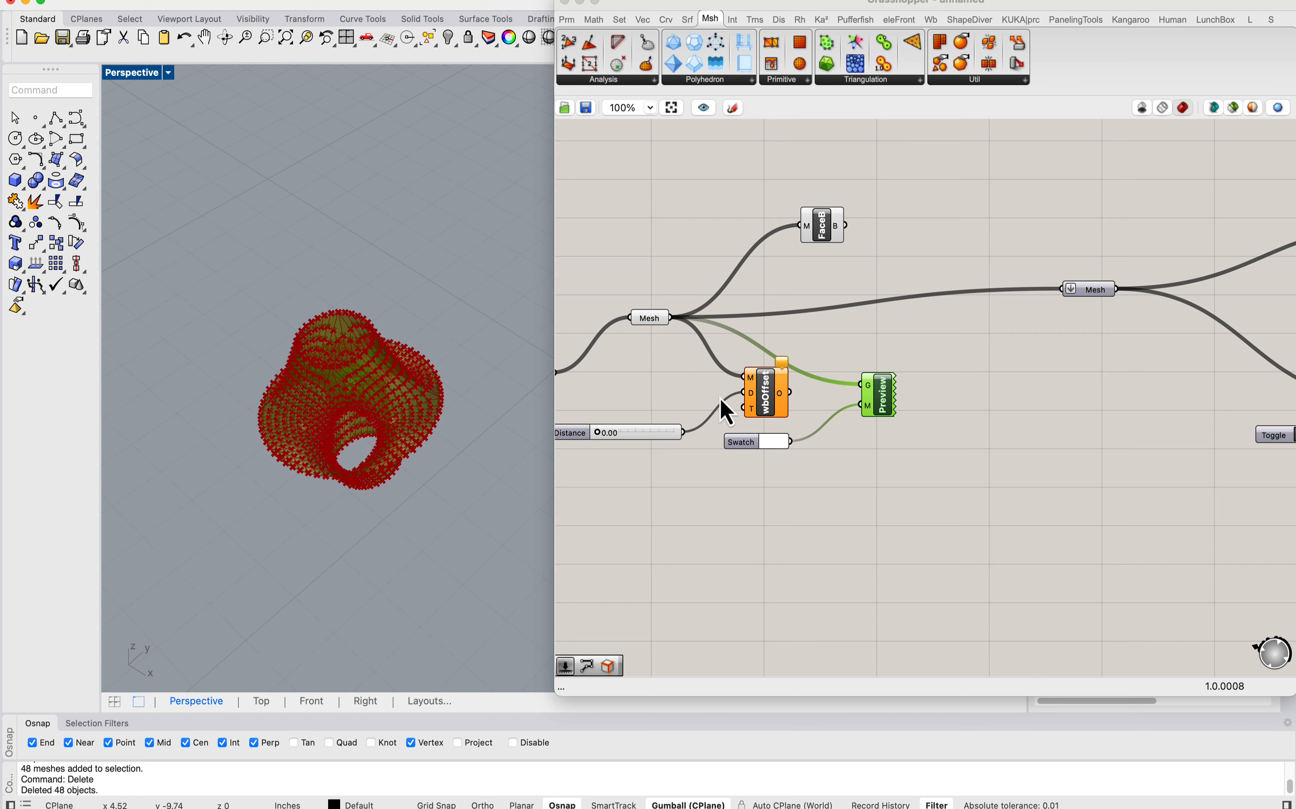
Step: Try setting the Boolean toggle on Topo Dir's O input to False
right_drag(720, 401, 1102, 411)
scroll(929, 319, down, 1)
click(931, 332)
scroll(720, 356, up, 5)
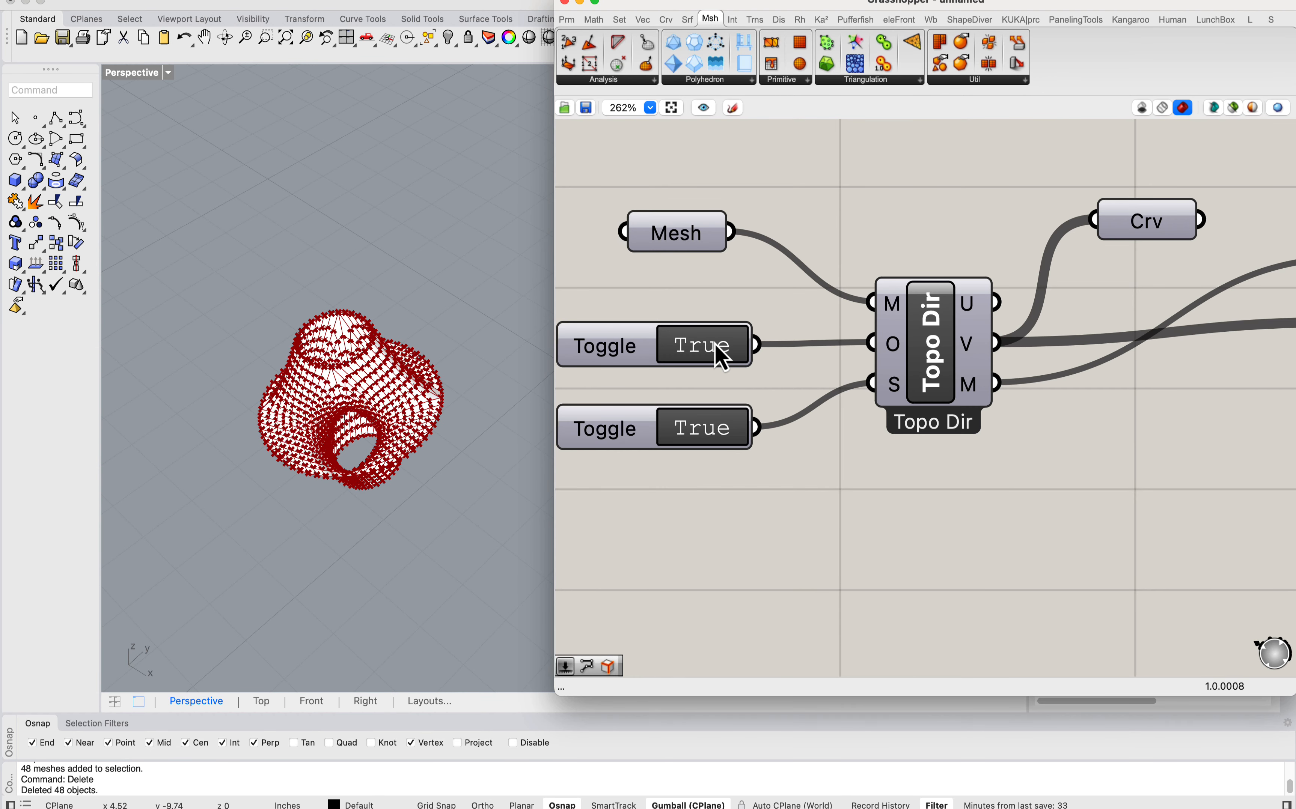
click(727, 364)
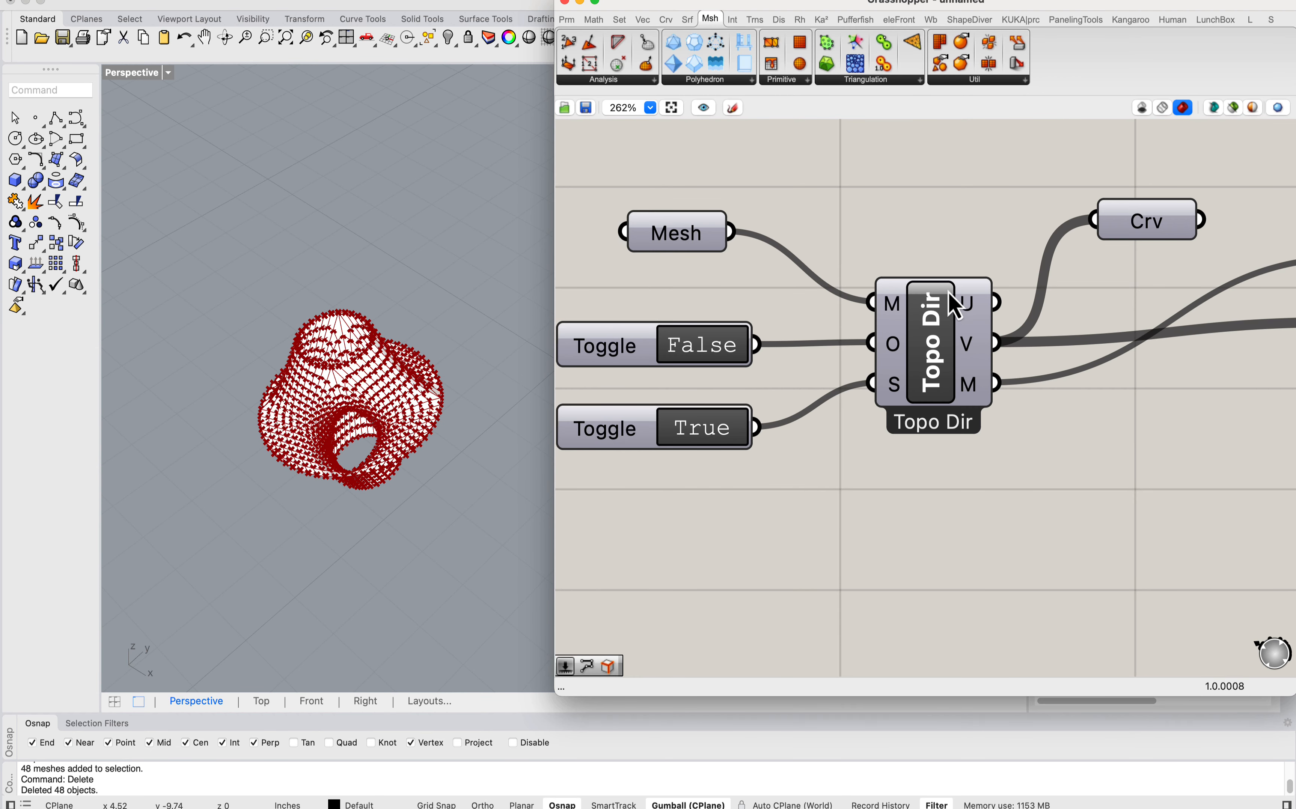
Step: Route Topo Dir's U output through the Crv parameter into Dir Strips' D input in place of V, with both toggles True
scroll(1000, 297, down, 1)
scroll(950, 278, down, 4)
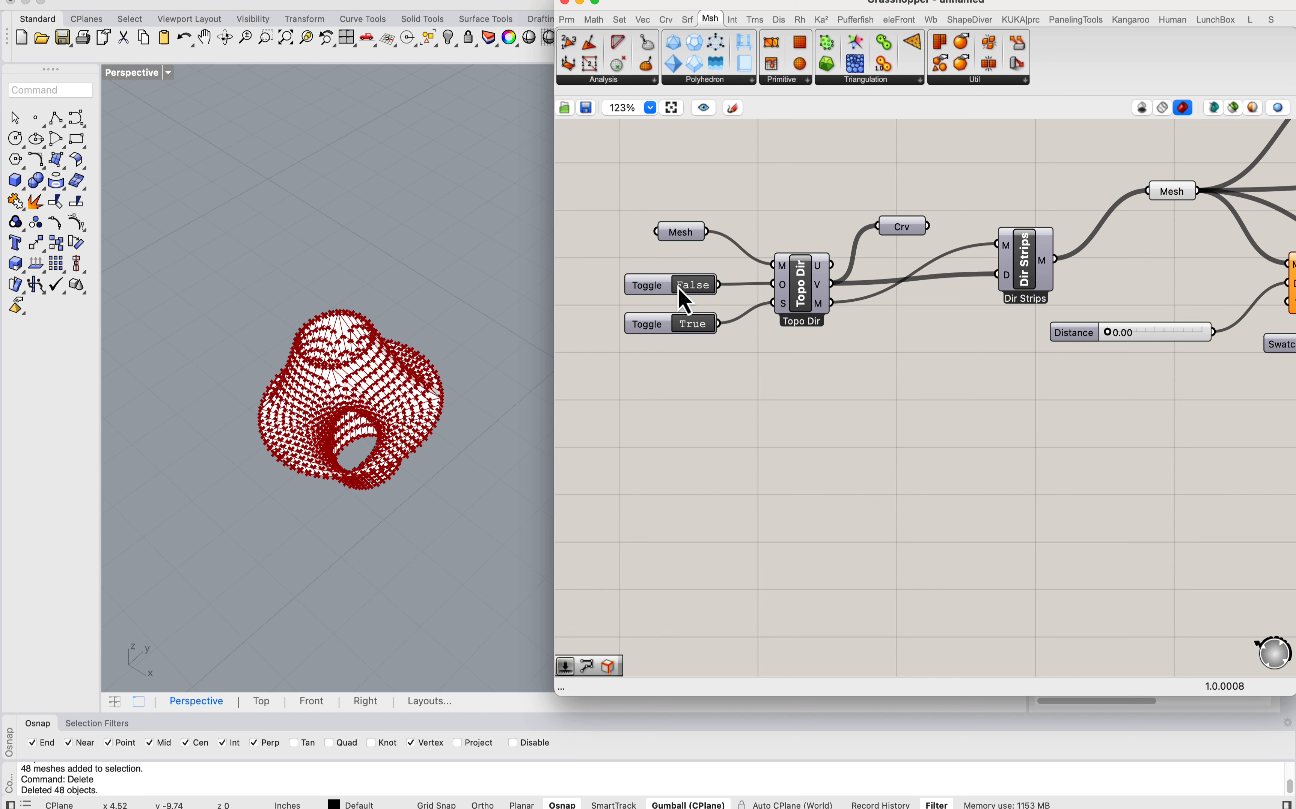
drag(835, 264, 995, 300)
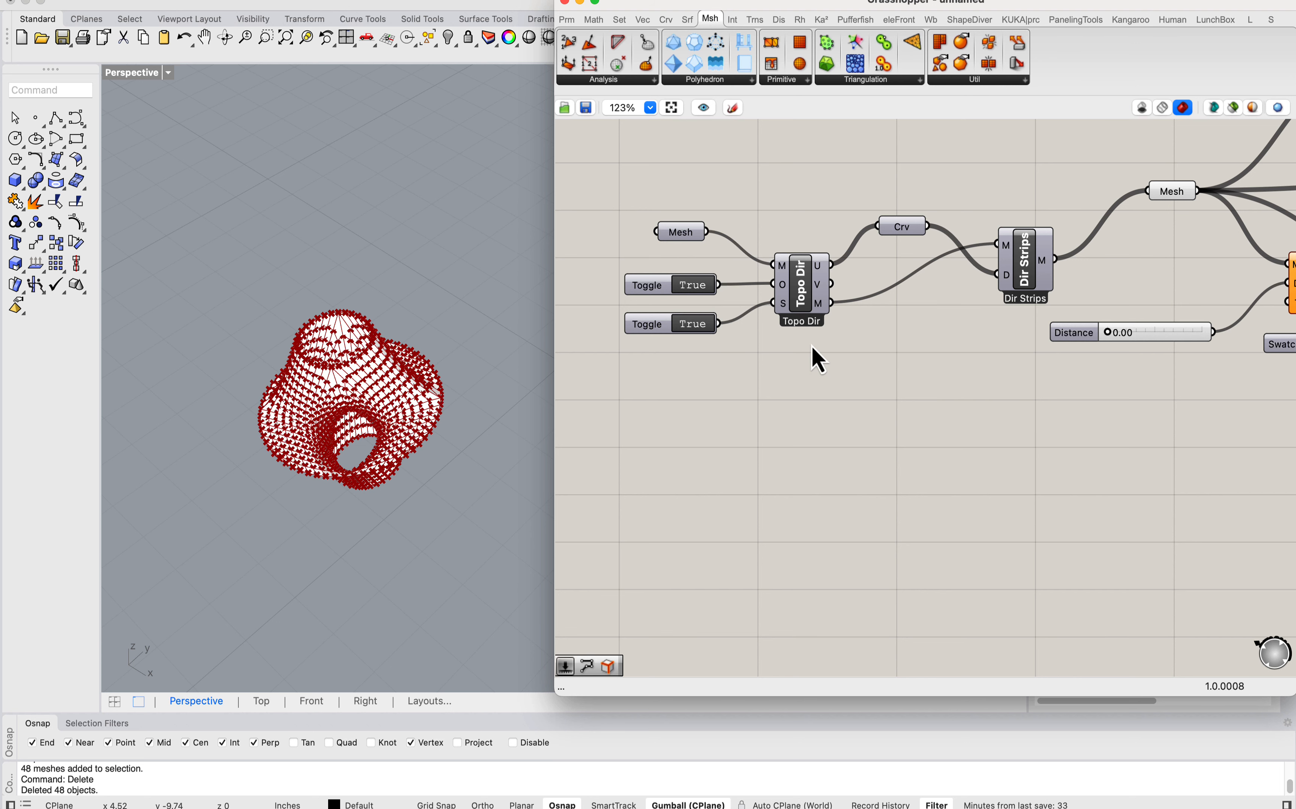
Step: Bake the U-direction strip meshes from the Mesh parameter after Dir Strips
scroll(362, 390, up, 3)
scroll(599, 343, up, 1)
right_drag(1097, 336, 778, 327)
scroll(803, 329, down, 3)
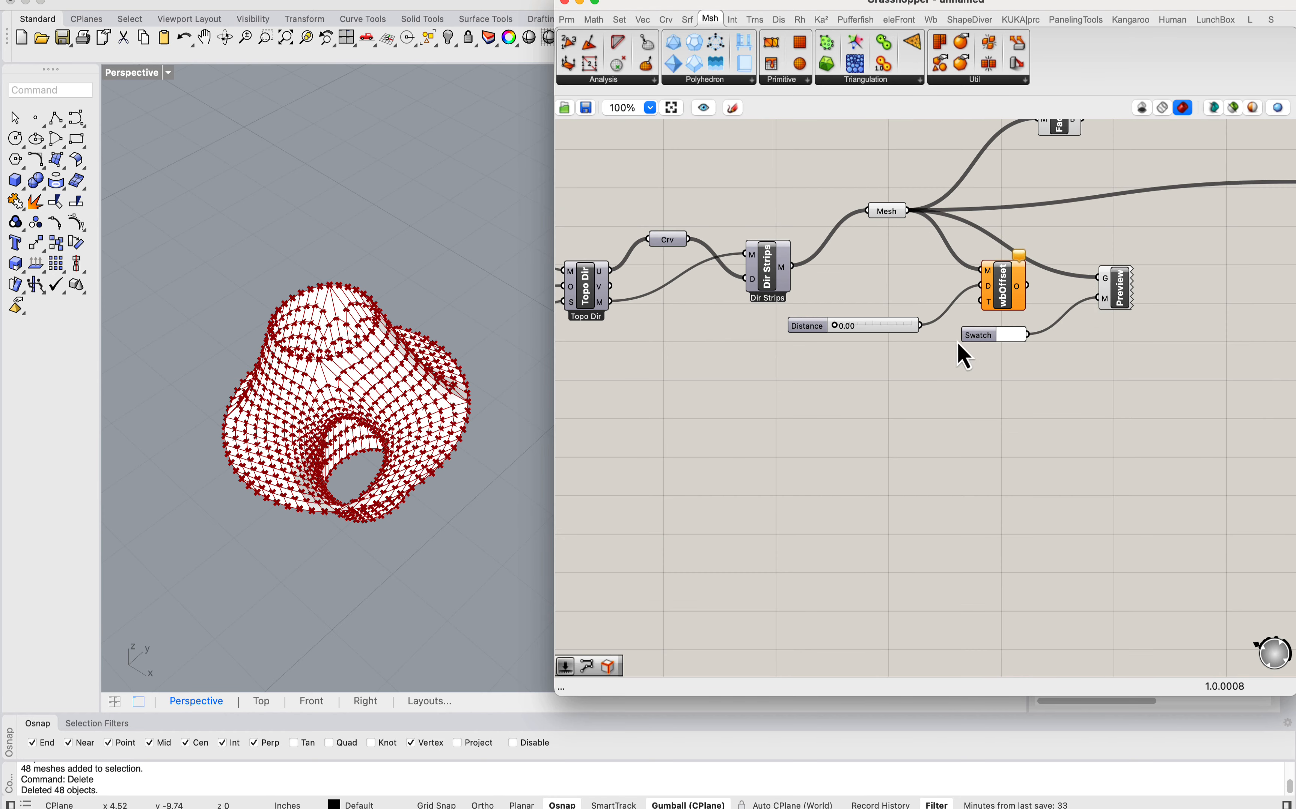
right_drag(1092, 289, 1028, 361)
right_click(824, 291)
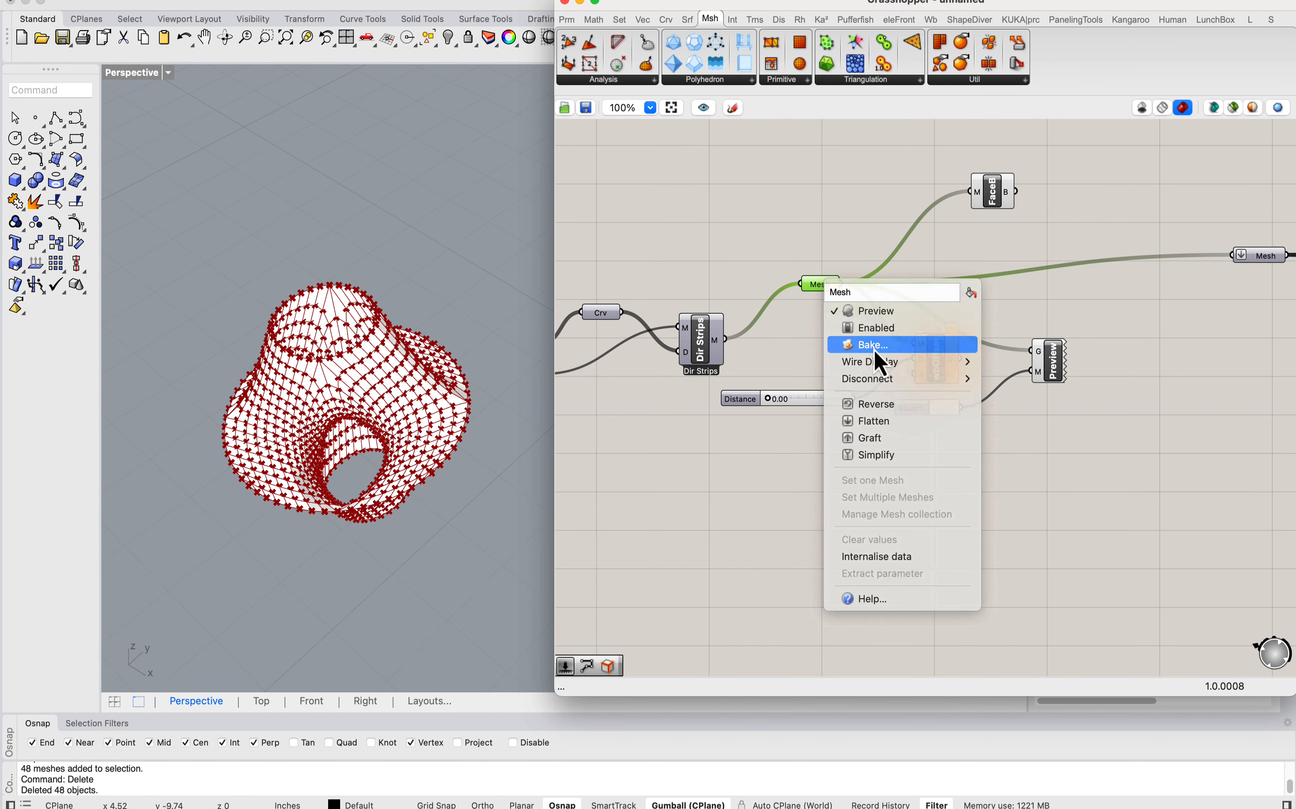
click(873, 350)
click(888, 541)
Step: Select individual baked U-direction strips on the upper and lower parts of the surface to examine their shapes
click(347, 368)
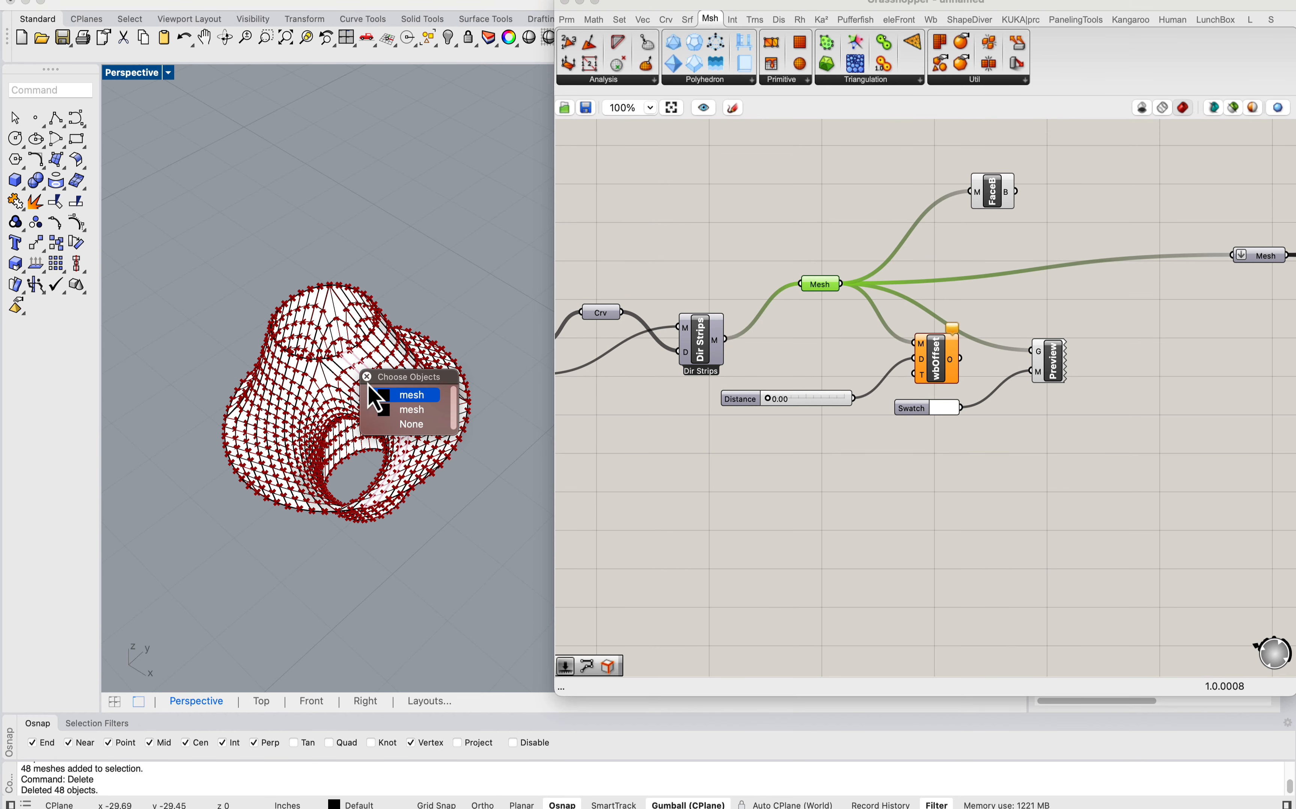
click(411, 398)
scroll(423, 396, down, 5)
right_drag(448, 394, 428, 361)
scroll(376, 192, up, 7)
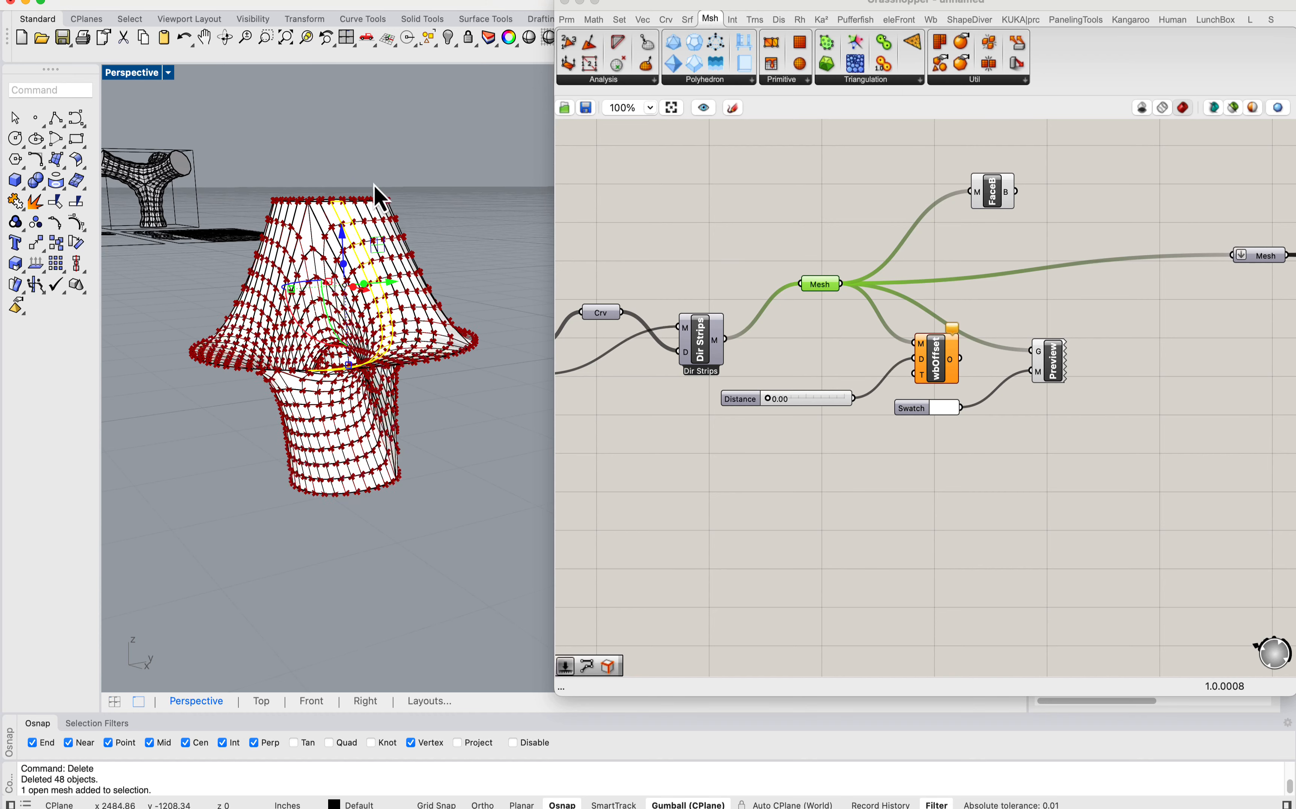
click(359, 174)
click(359, 216)
click(305, 237)
click(323, 240)
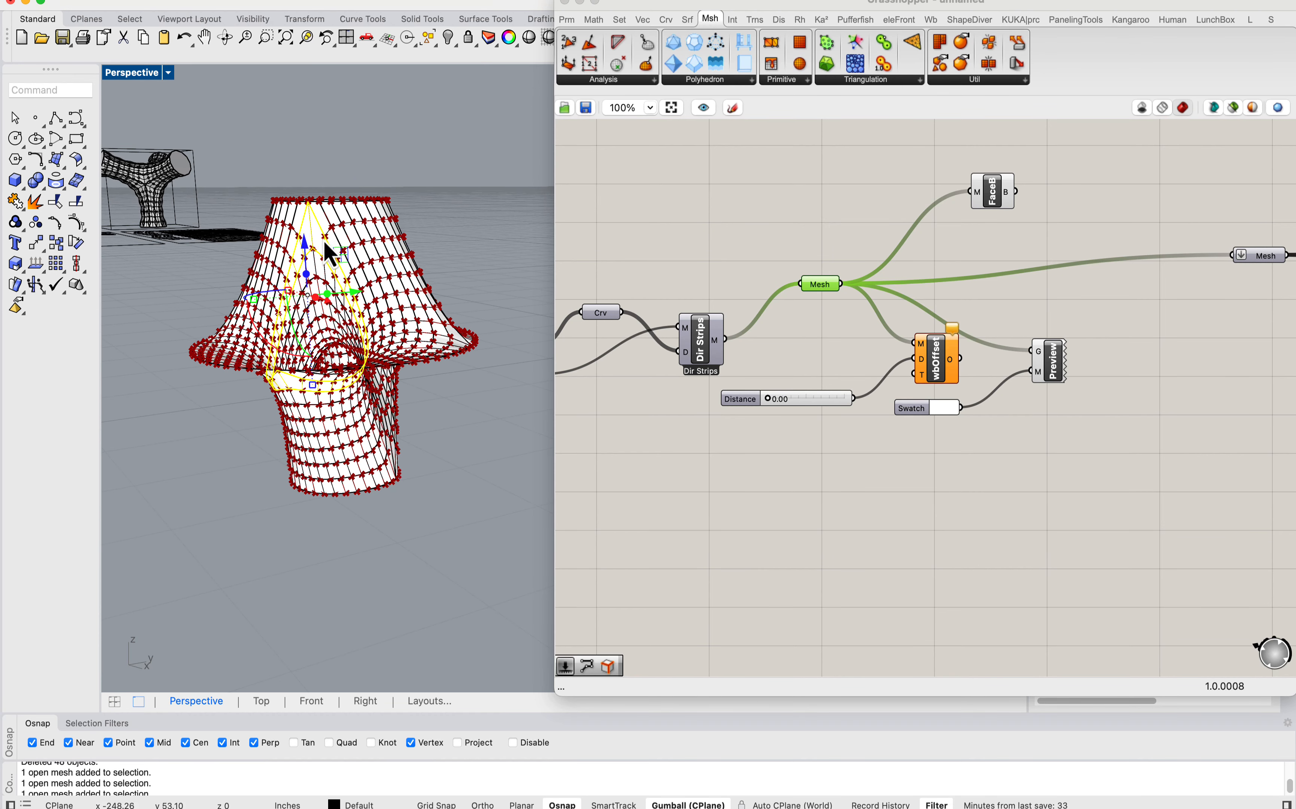
click(308, 447)
click(338, 506)
click(343, 450)
click(383, 494)
scroll(353, 414, down, 8)
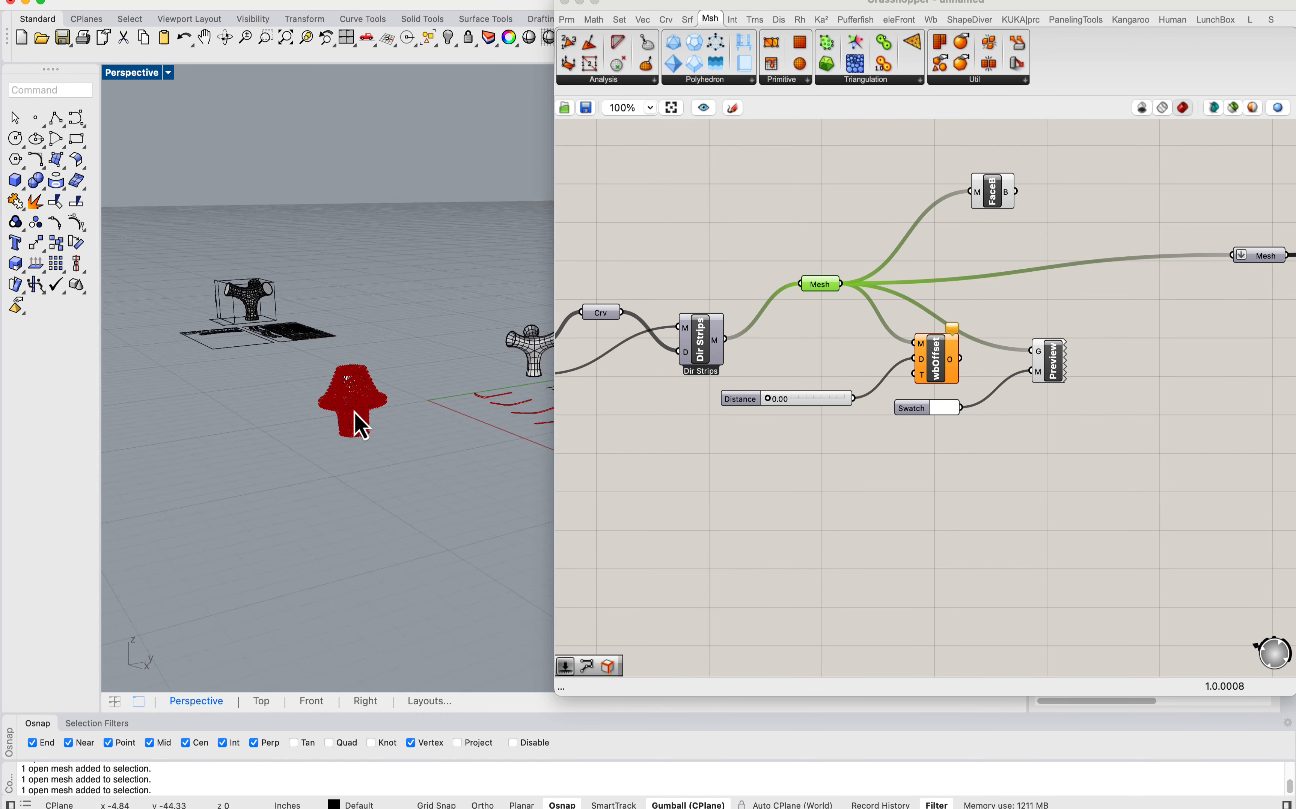
Step: Examine the full row of regenerated unrolled strips for their shapes and any overlaps between neighbours
right_drag(363, 414, 382, 527)
scroll(414, 613, up, 5)
scroll(347, 365, down, 5)
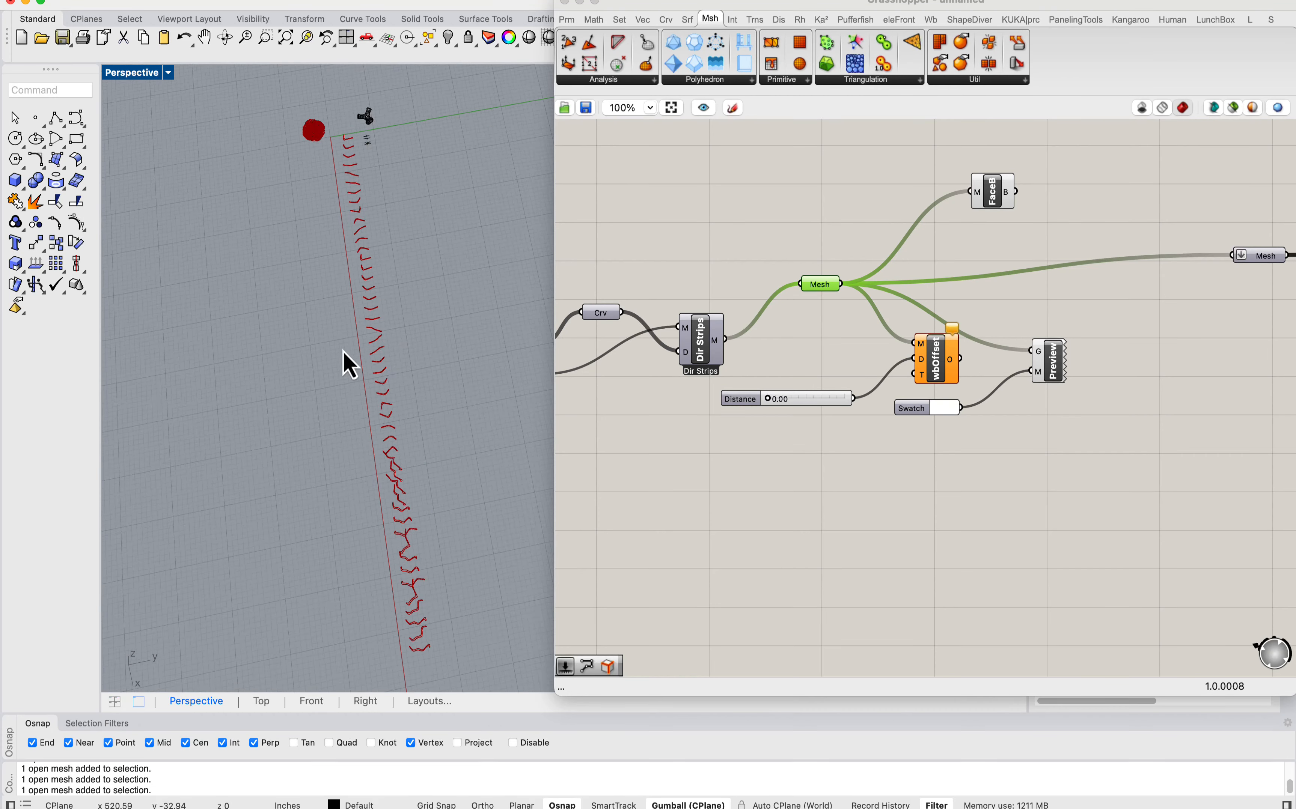
scroll(407, 570, up, 8)
scroll(370, 309, up, 3)
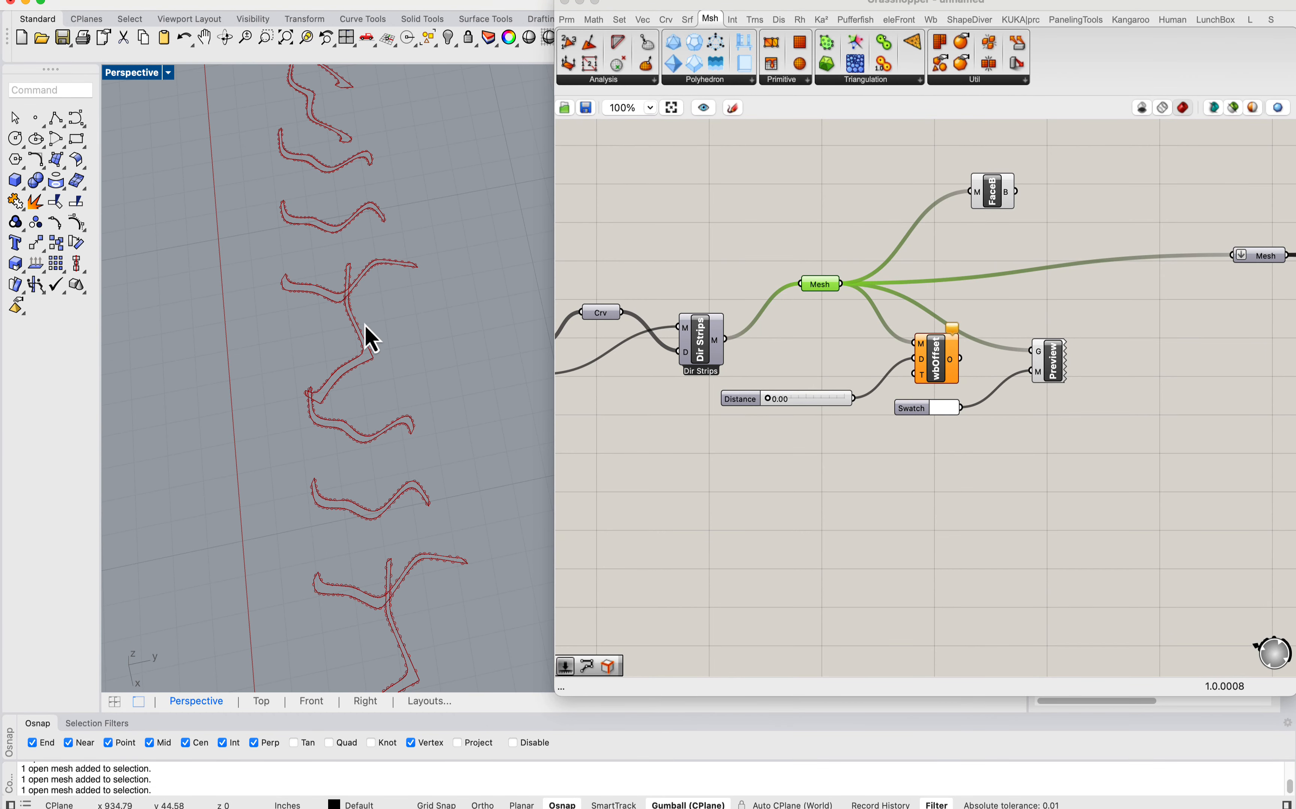
right_drag(368, 269, 427, 316)
scroll(440, 309, down, 6)
scroll(289, 307, down, 5)
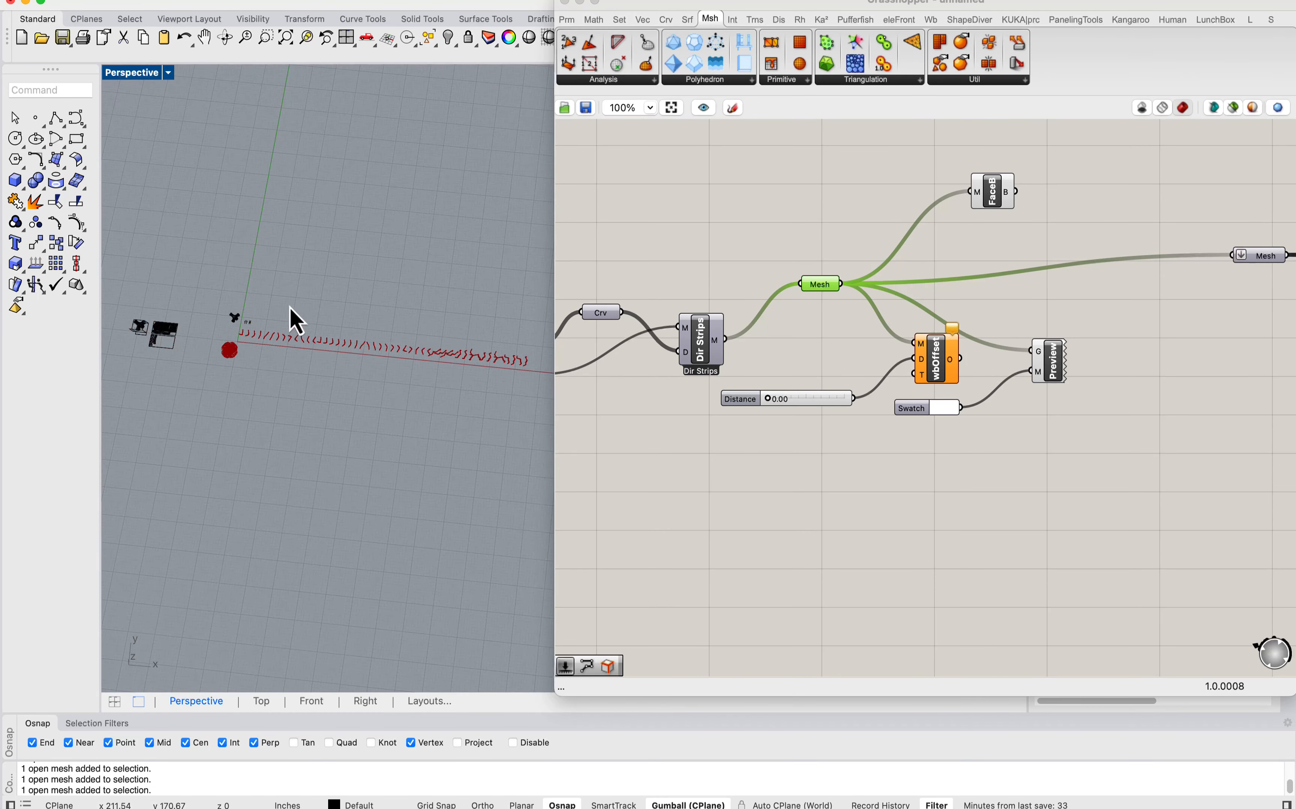
scroll(279, 353, up, 4)
scroll(364, 369, down, 3)
Step: Move the Grasshopper window aside to widen the viewport and examine the tabs and holes on the first unrolled strips
drag(634, 7, 743, 11)
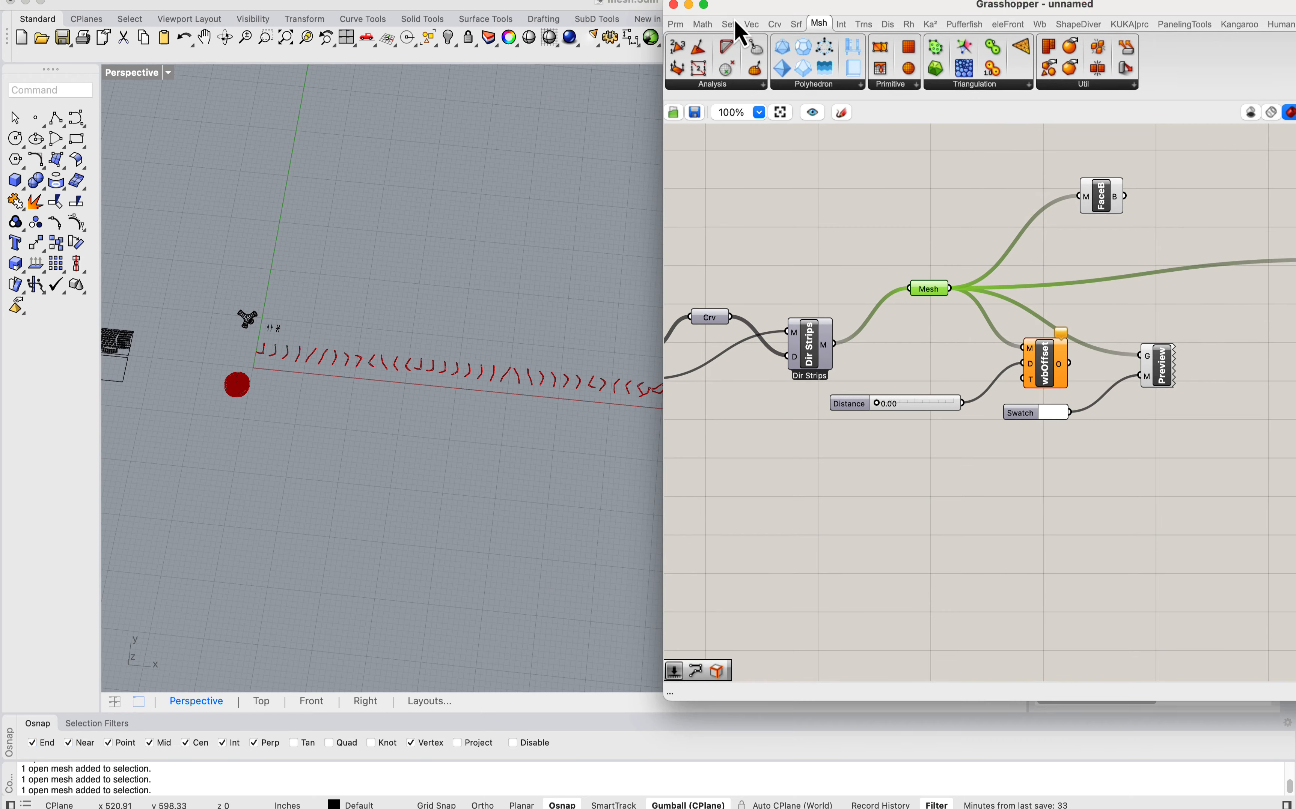
scroll(266, 382, up, 8)
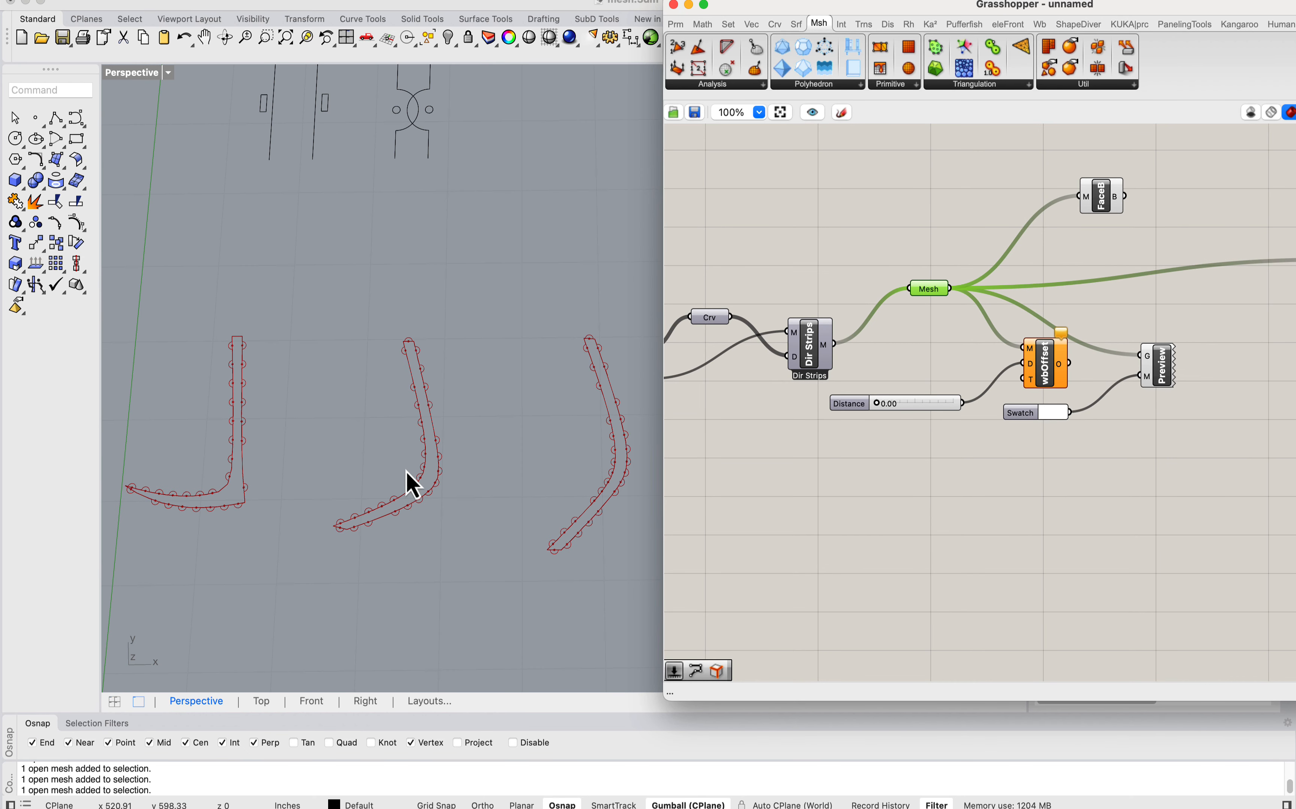
scroll(423, 498, up, 5)
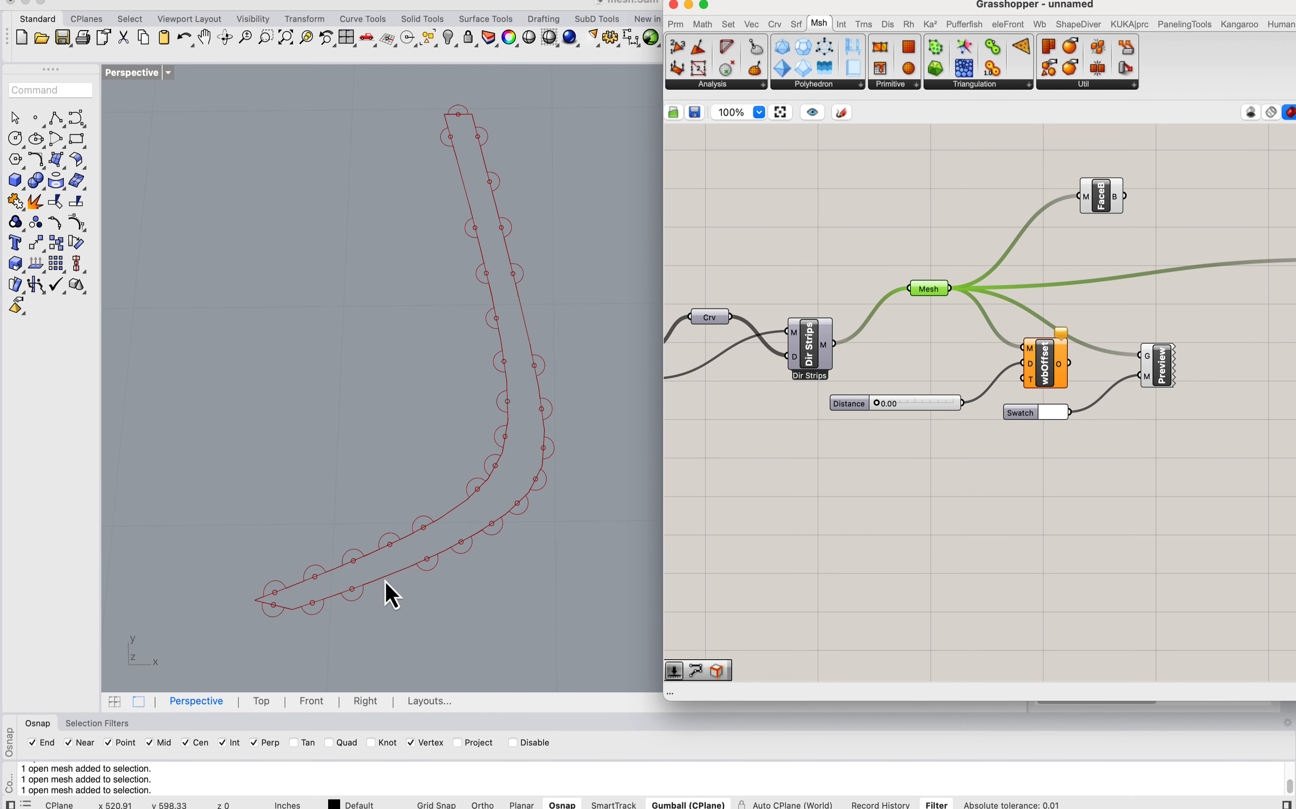
scroll(432, 552, down, 8)
scroll(396, 530, up, 8)
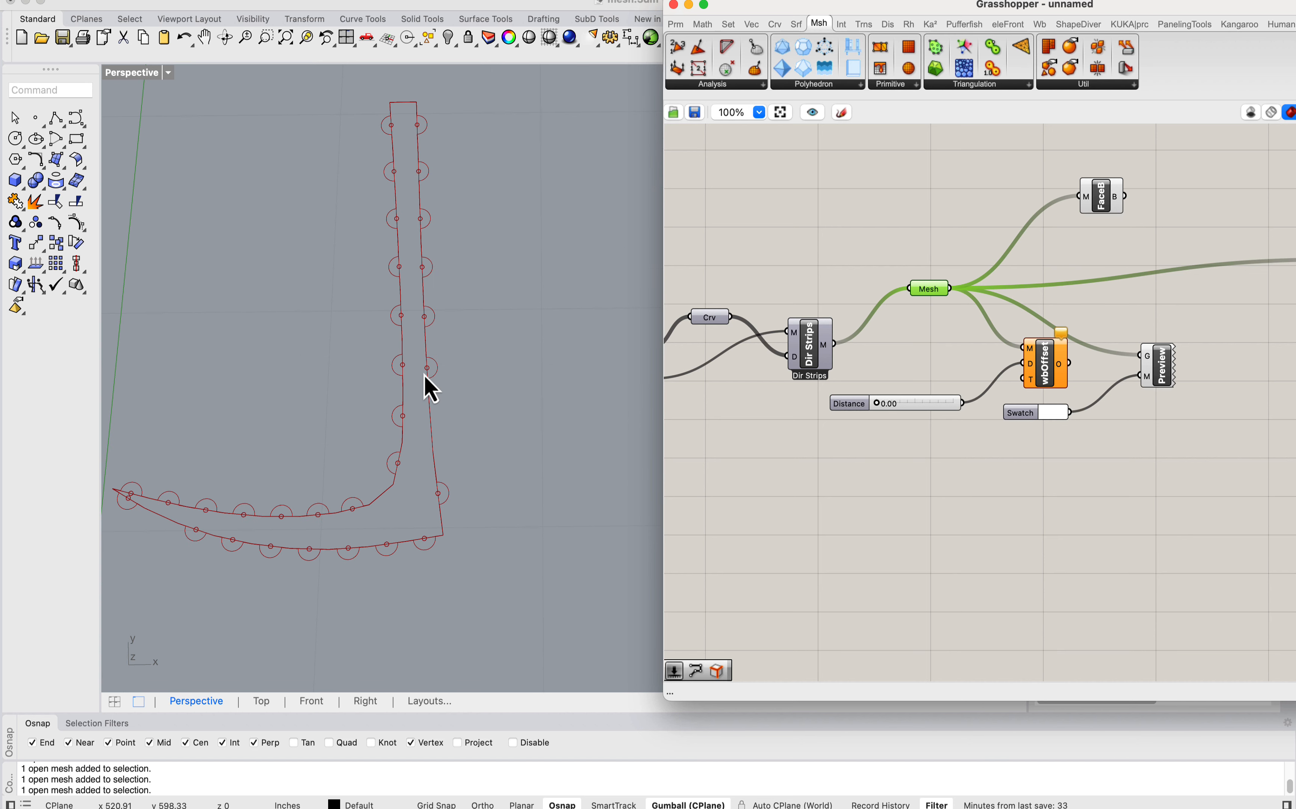
Step: Trace the definition from the Dir Strips mesh to the lower Edges and Explode components and inspect Explode's curve input data
shift+right_drag(421, 442, 435, 476)
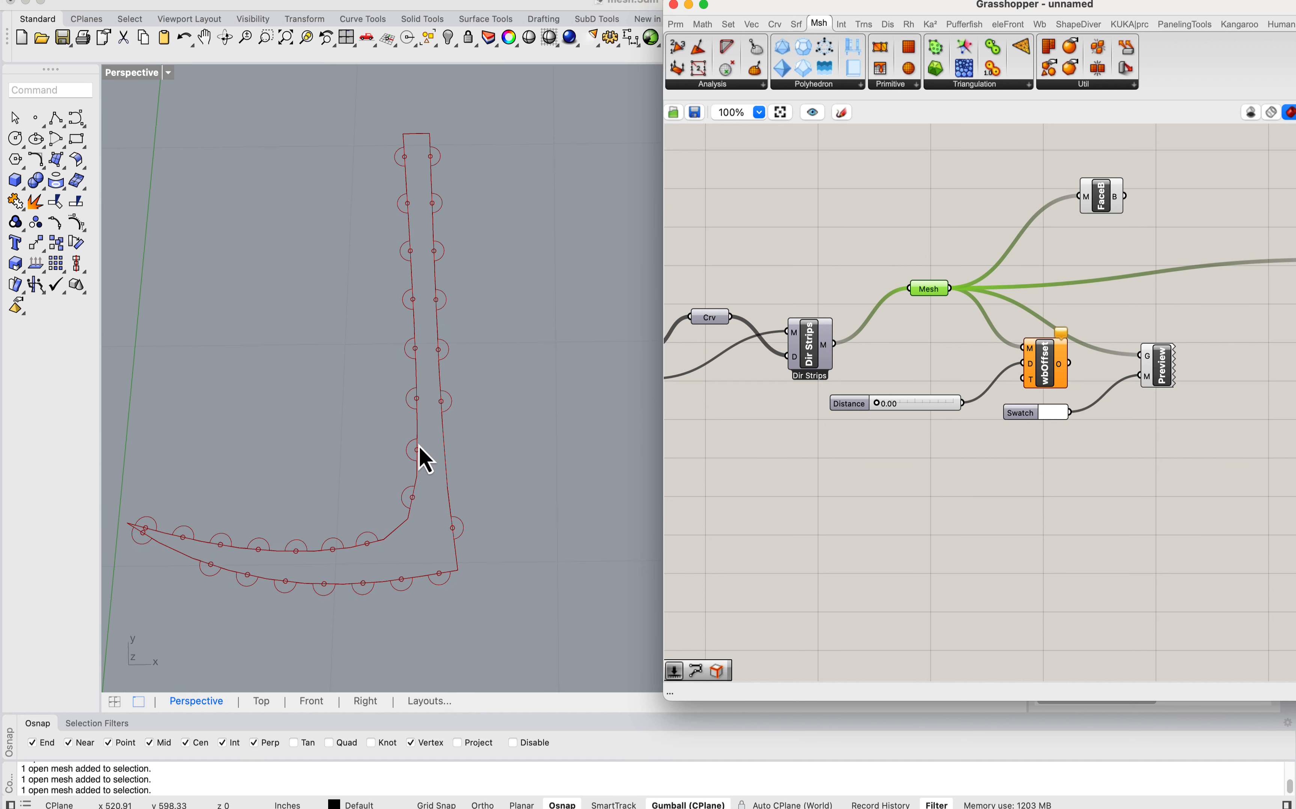
right_drag(926, 470, 857, 447)
scroll(857, 447, down, 3)
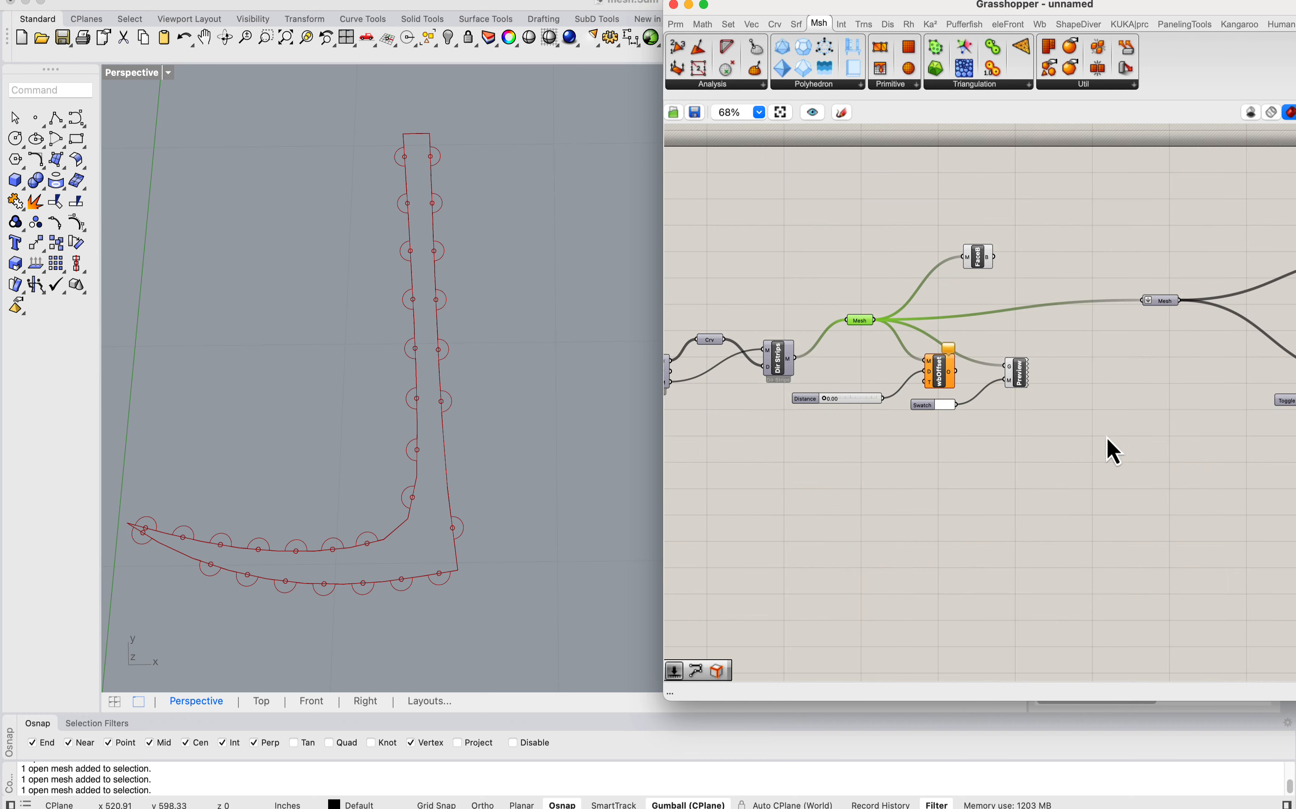
right_drag(1123, 439, 810, 394)
scroll(810, 394, down, 3)
right_drag(1150, 412, 749, 359)
scroll(749, 359, down, 3)
scroll(923, 405, up, 4)
right_drag(924, 405, 926, 283)
right_drag(863, 392, 972, 440)
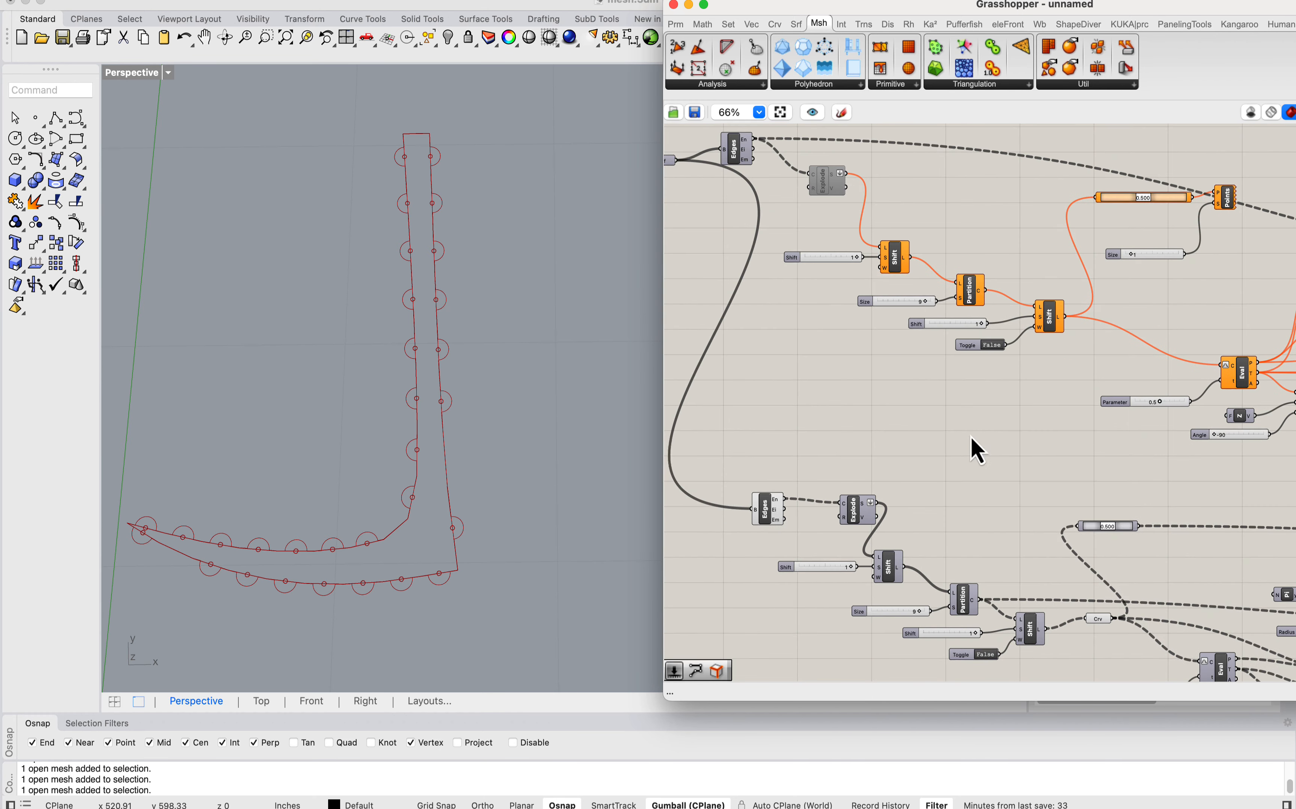
right_drag(960, 663, 963, 512)
right_drag(886, 390, 937, 351)
scroll(938, 351, up, 2)
drag(890, 294, 884, 294)
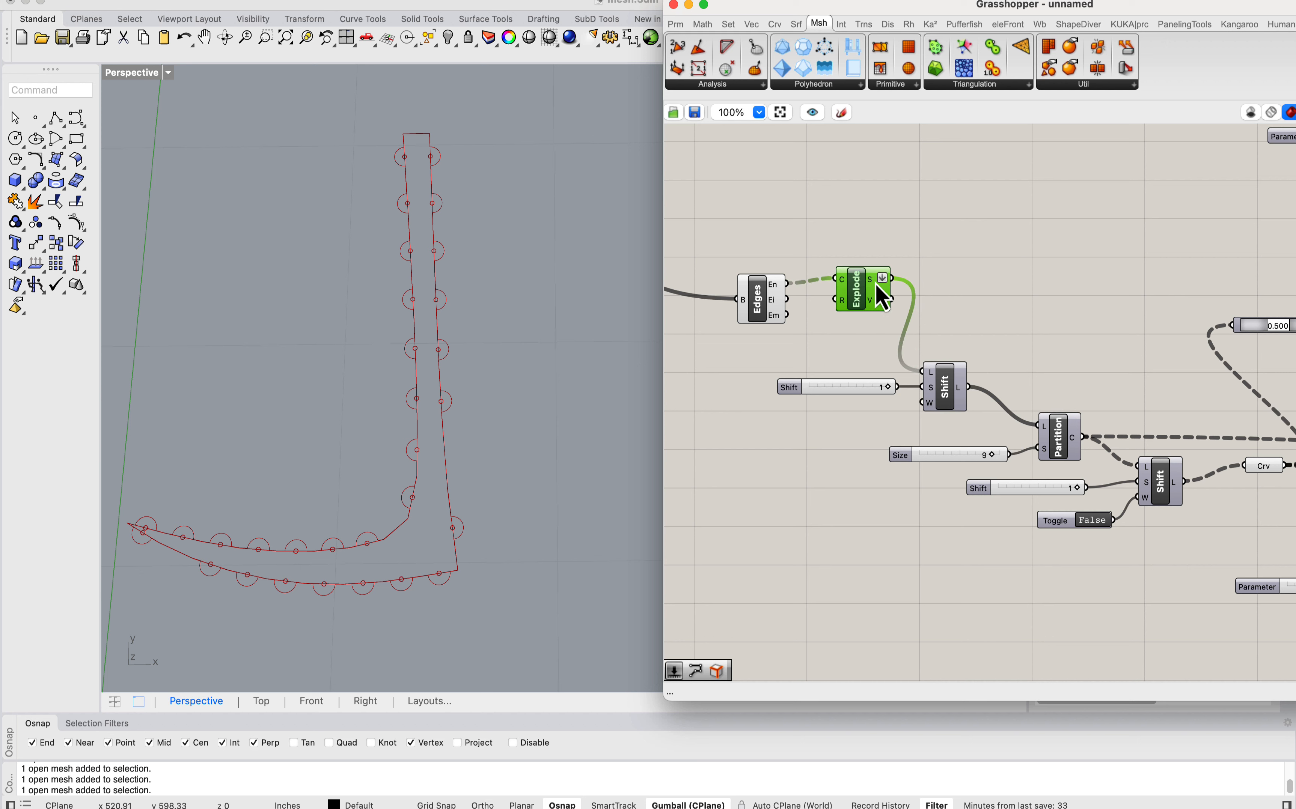
mouse_move(872, 279)
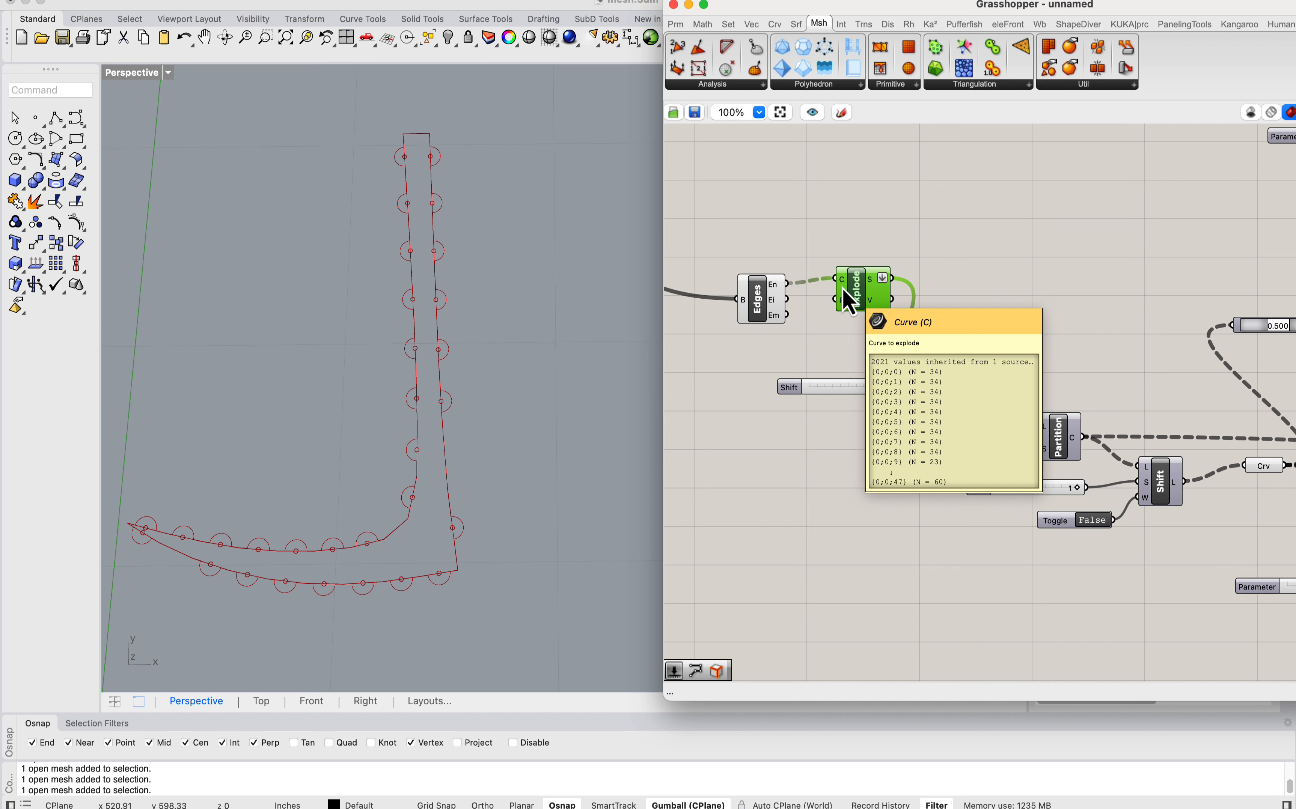
Step: Move the lower Edges and Explode components together away from the following Shift component to free up canvas space
right_drag(925, 345, 1003, 309)
drag(940, 306, 850, 235)
drag(928, 254, 786, 279)
click(764, 217)
Step: Examine the edge segments, tabs and end shapes of the first two unrolled strips
scroll(439, 300, down, 20)
scroll(525, 290, up, 10)
right_drag(521, 291, 530, 316)
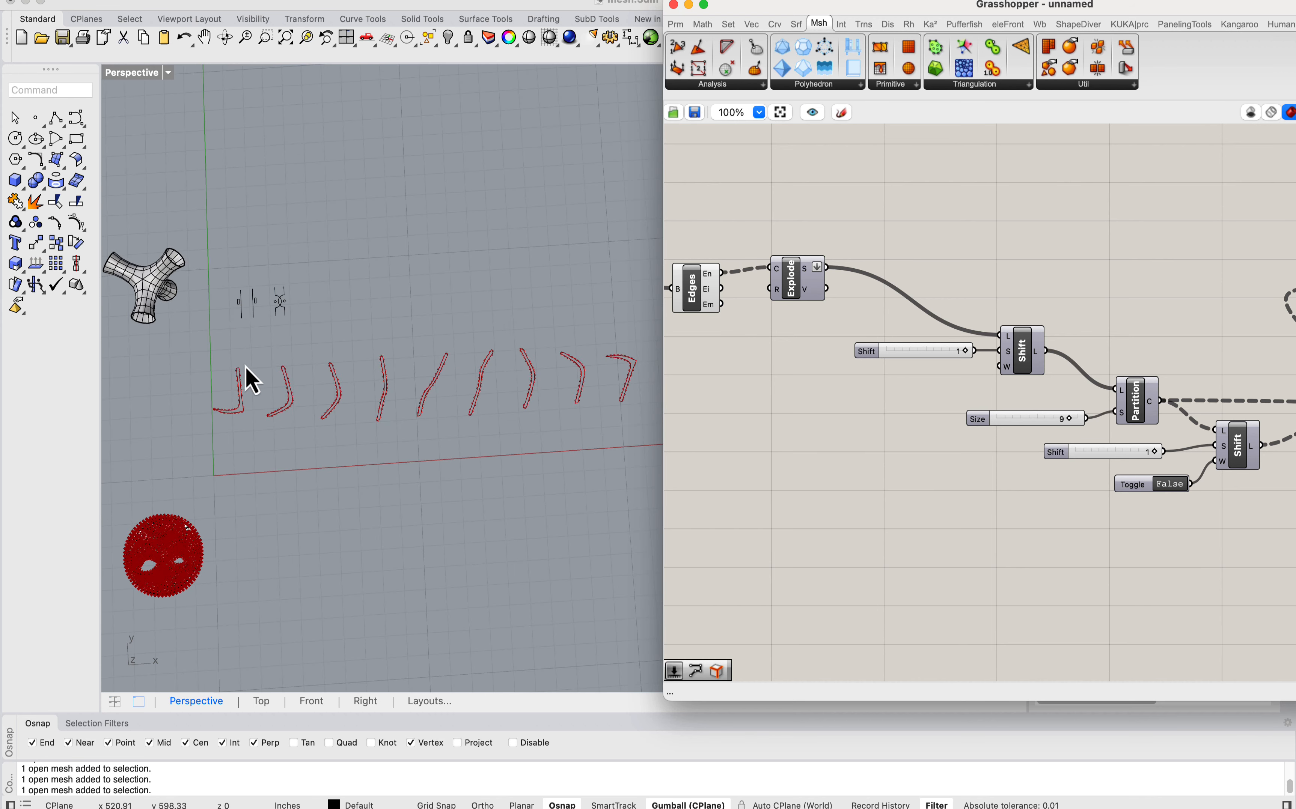
scroll(251, 380, up, 5)
scroll(376, 434, down, 3)
scroll(415, 367, up, 5)
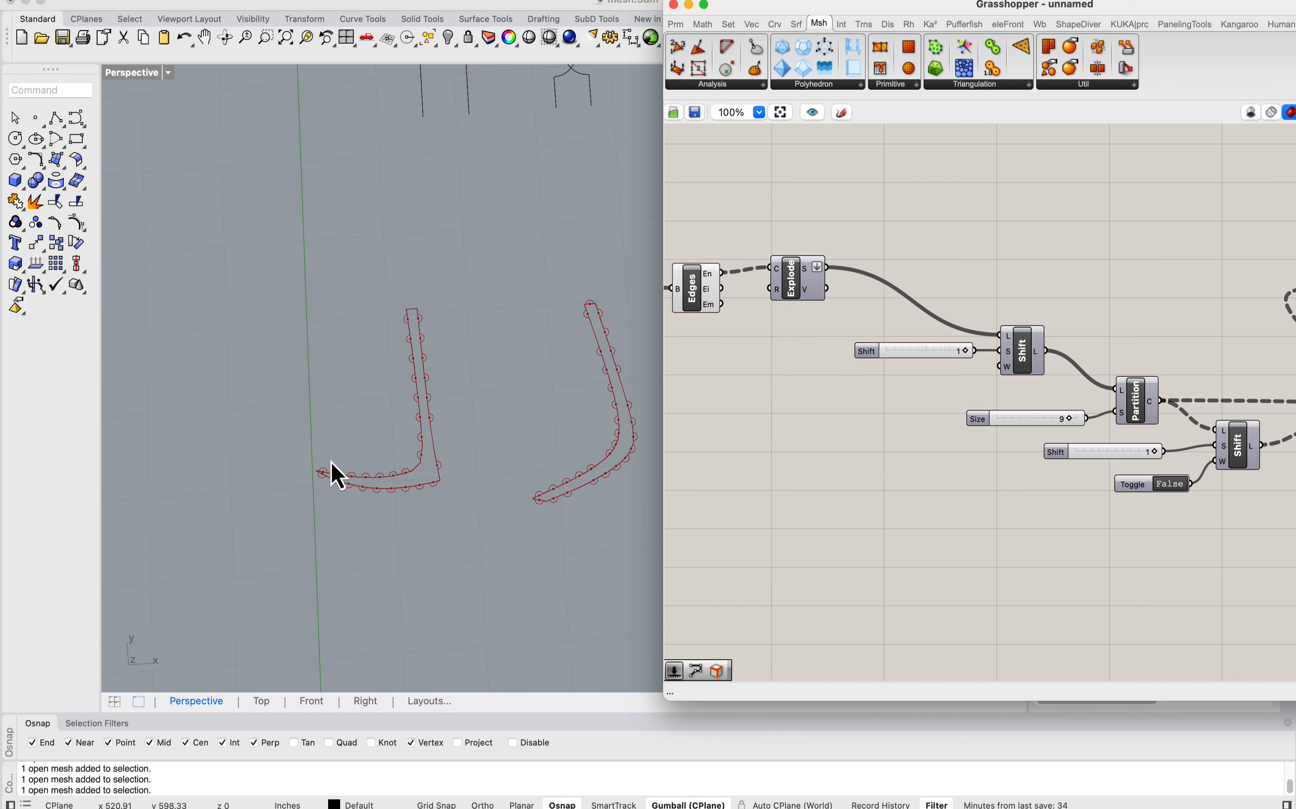
Step: Reposition Explode and move the lower Edges component away from it to leave a gap between the two
drag(813, 286, 780, 286)
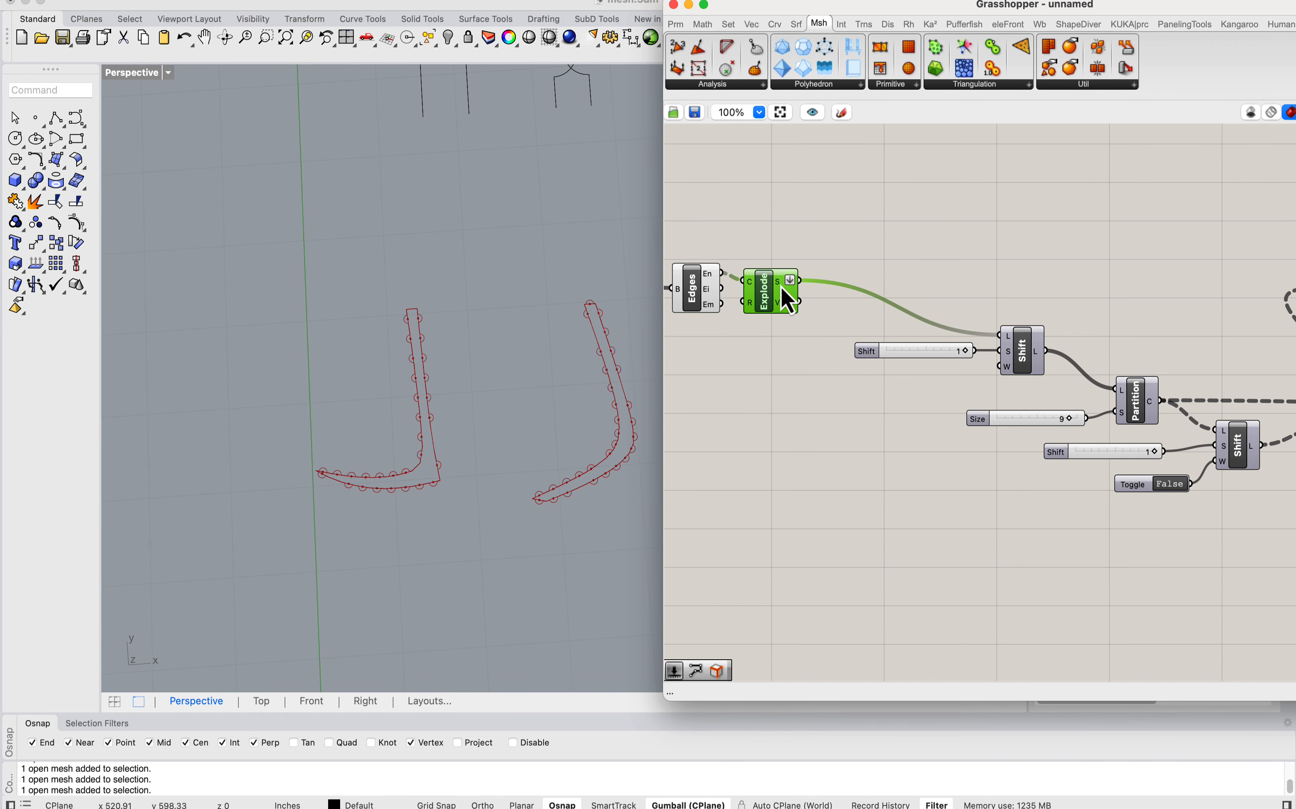
right_drag(781, 287, 963, 296)
scroll(892, 312, down, 4)
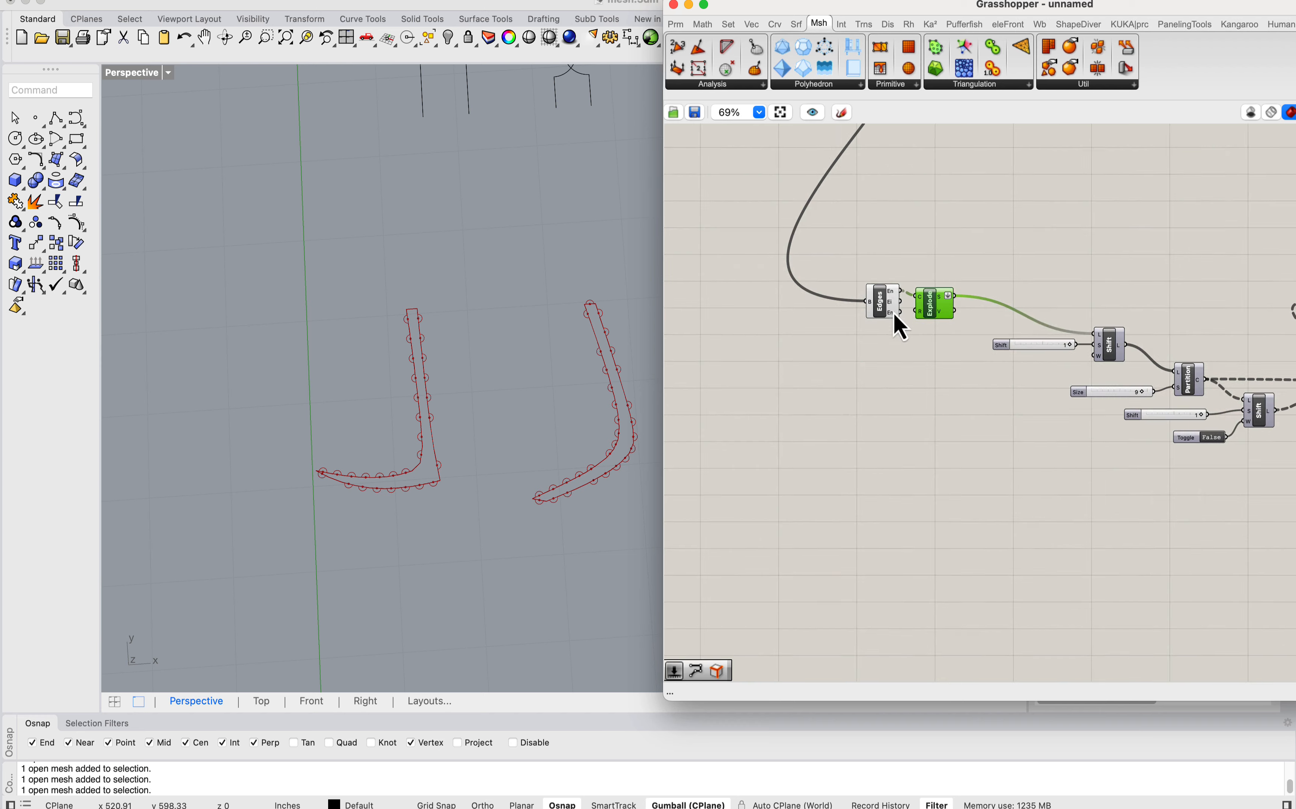
right_drag(895, 262, 908, 469)
drag(894, 506, 812, 523)
scroll(842, 558, up, 5)
Step: Add a List Length component below Edges and feed it from the En output
double_click(852, 560)
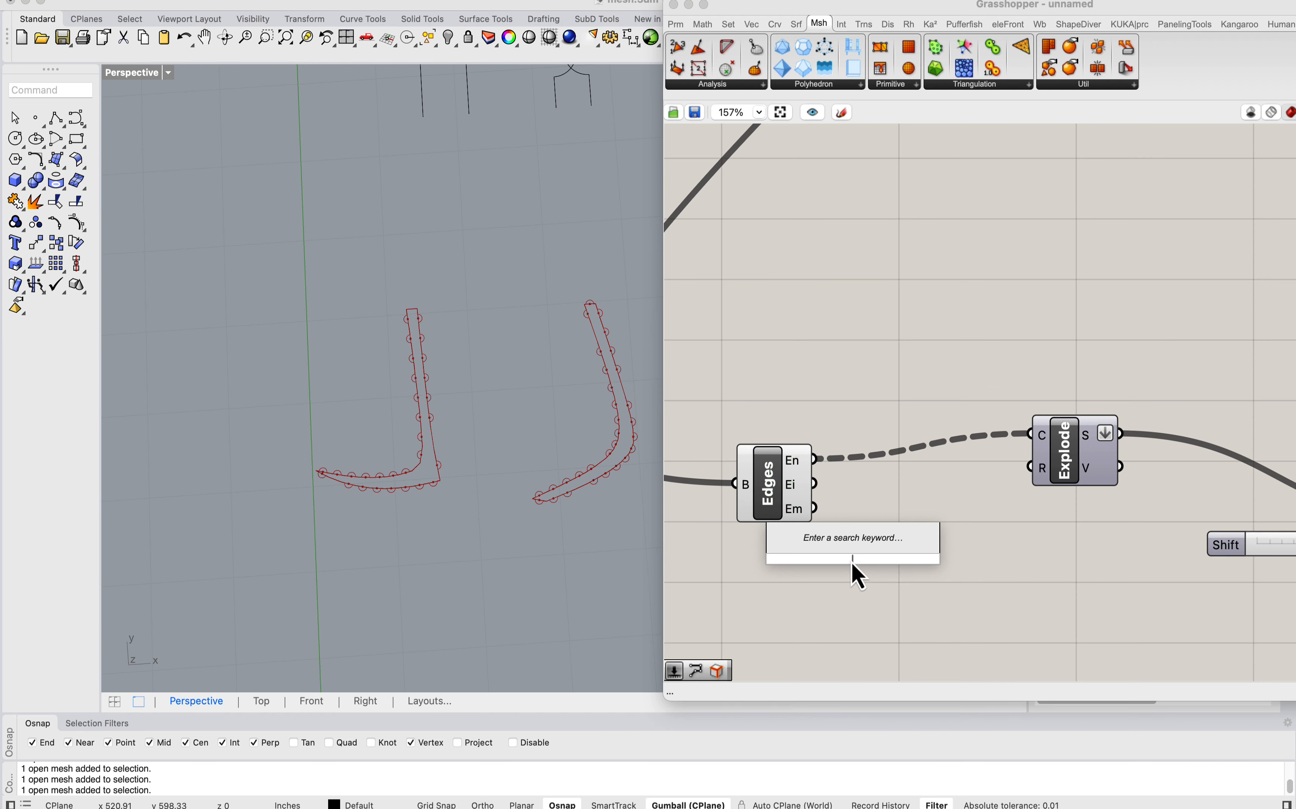
text(list leng)
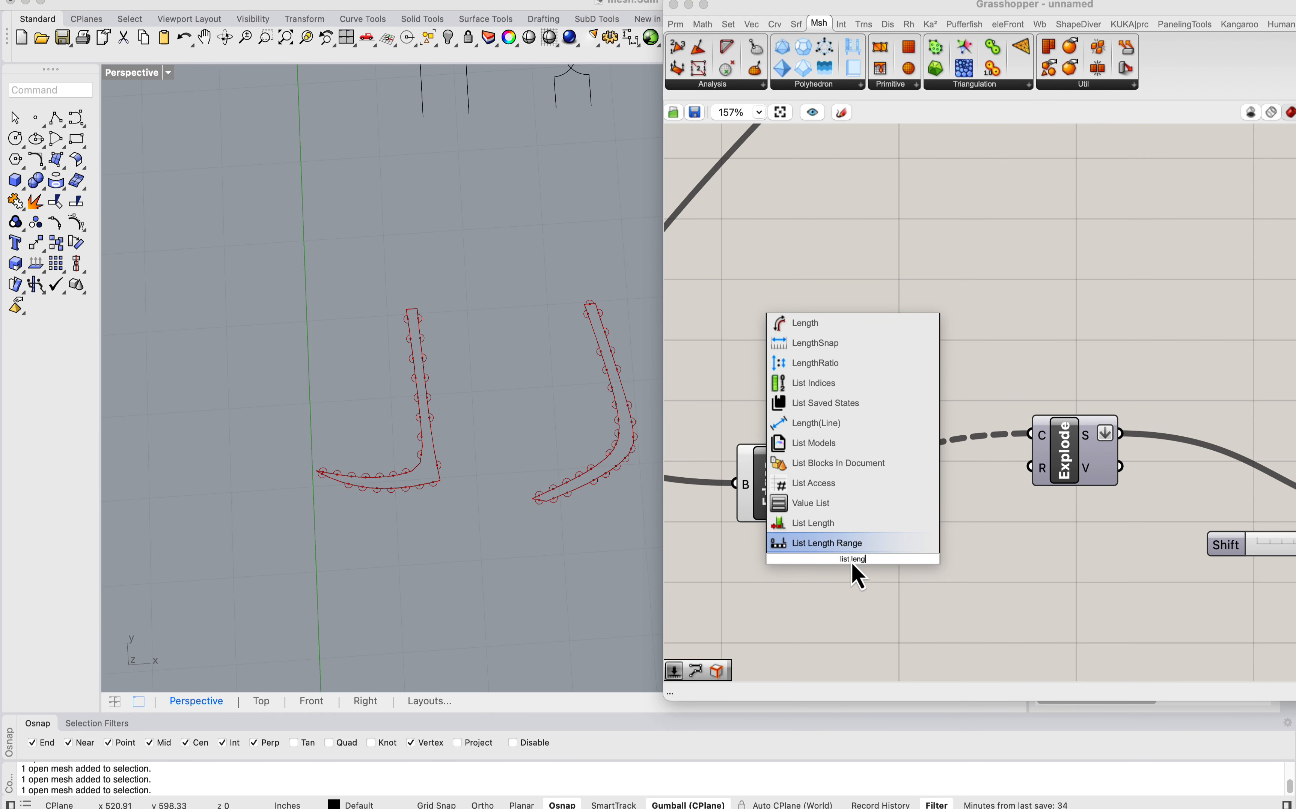
click(849, 529)
drag(814, 459, 815, 557)
drag(846, 575, 841, 627)
Step: Add a Panel beside List Length and connect the length output to it
click(960, 608)
right_drag(959, 608, 966, 476)
double_click(968, 479)
text(panel)
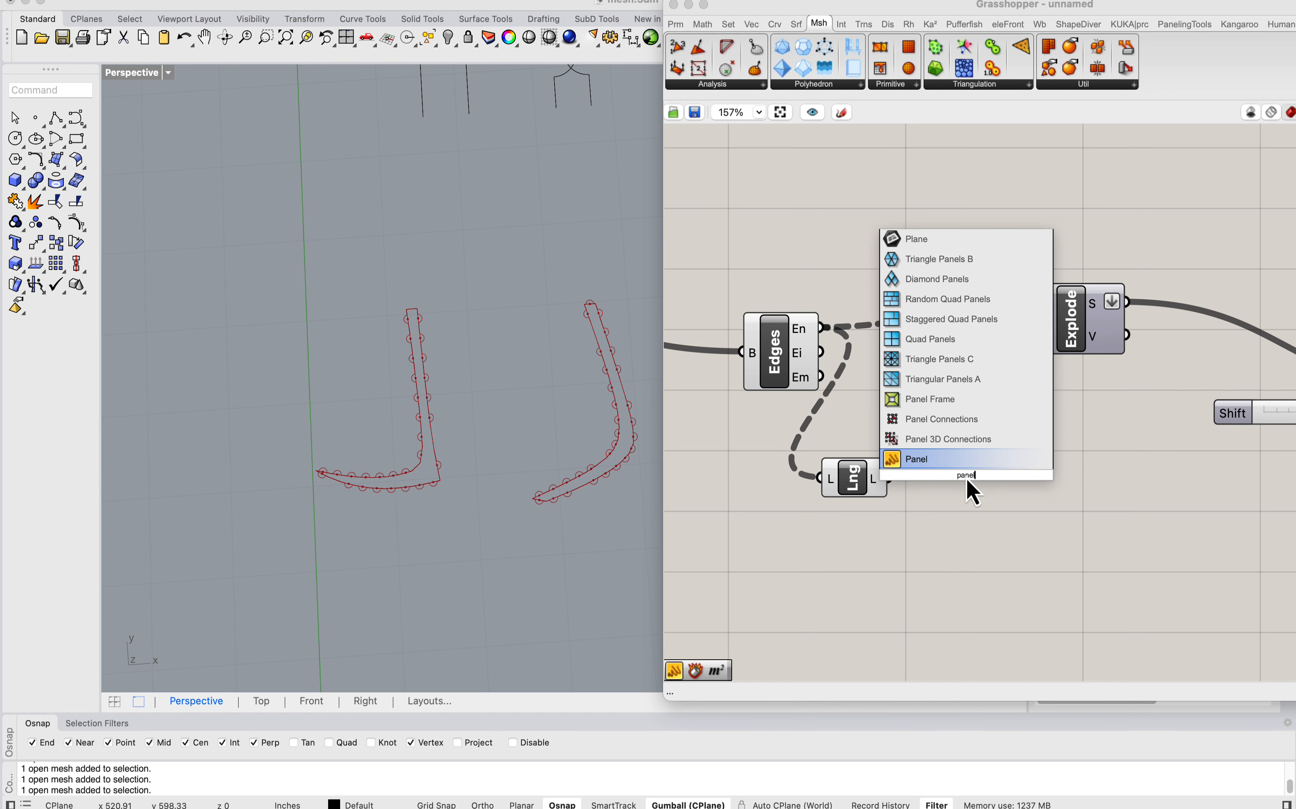
click(929, 464)
mouse_move(911, 487)
mouse_down()
mouse_move(972, 489)
mouse_move(931, 477)
mouse_up()
right_drag(987, 506, 957, 393)
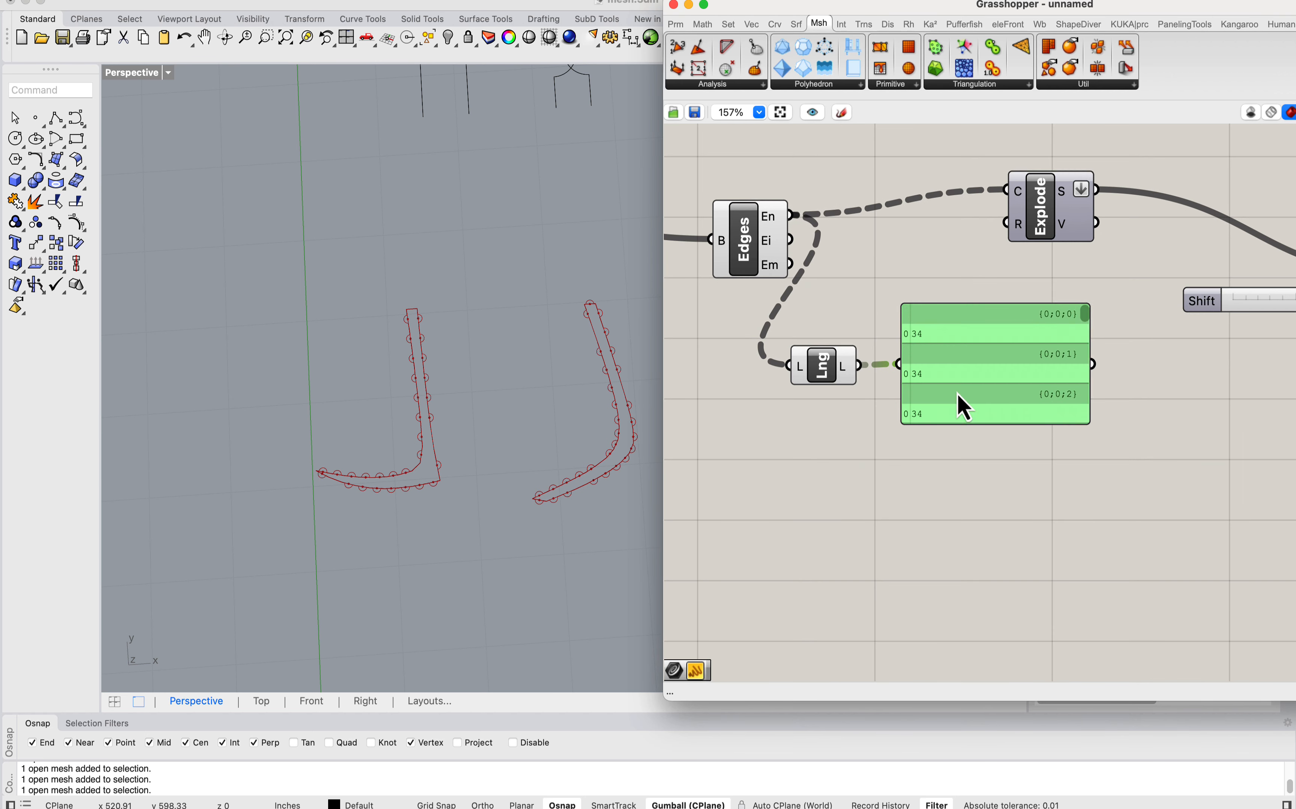
Step: Enlarge the panel and read through the edge counts of all strip branches to the end of the list
drag(1033, 422, 1047, 645)
scroll(1091, 367, down, 10)
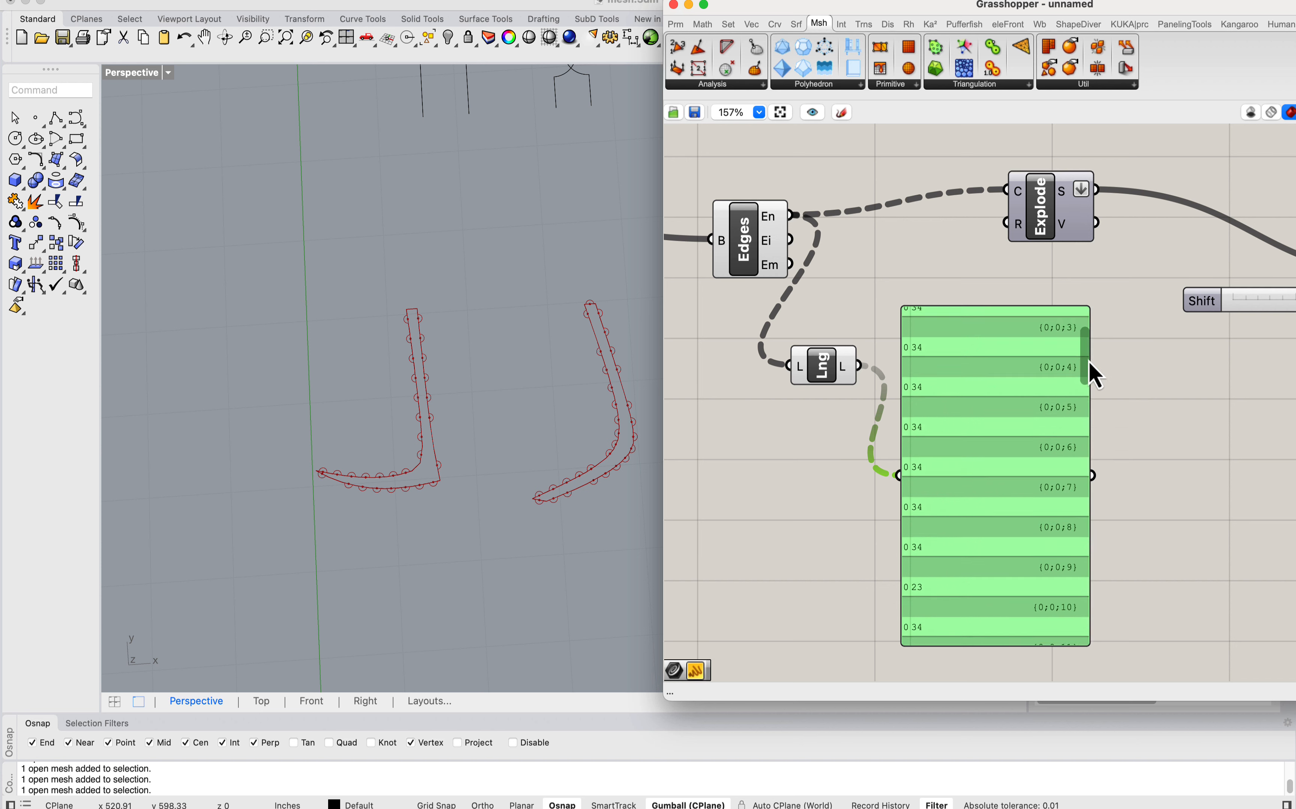
scroll(1100, 439, down, 2)
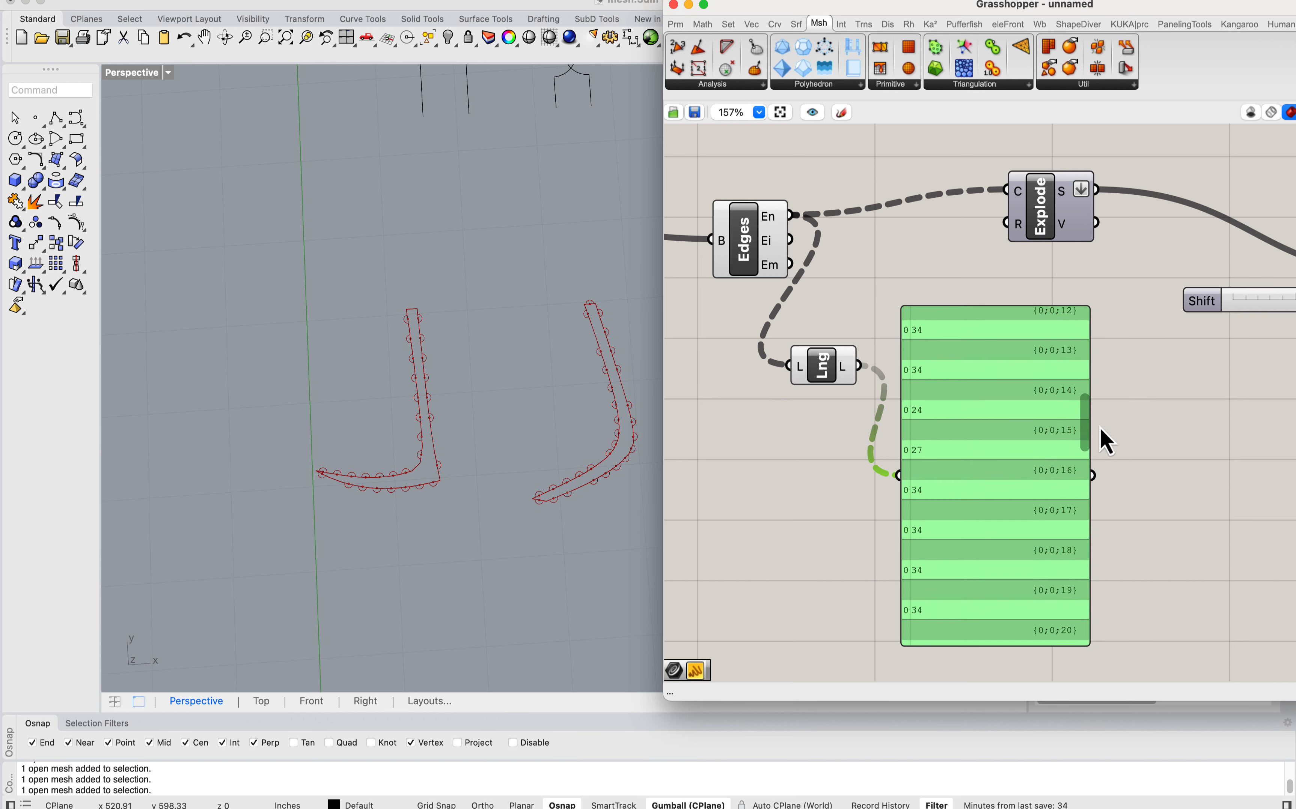
scroll(1113, 450, down, 5)
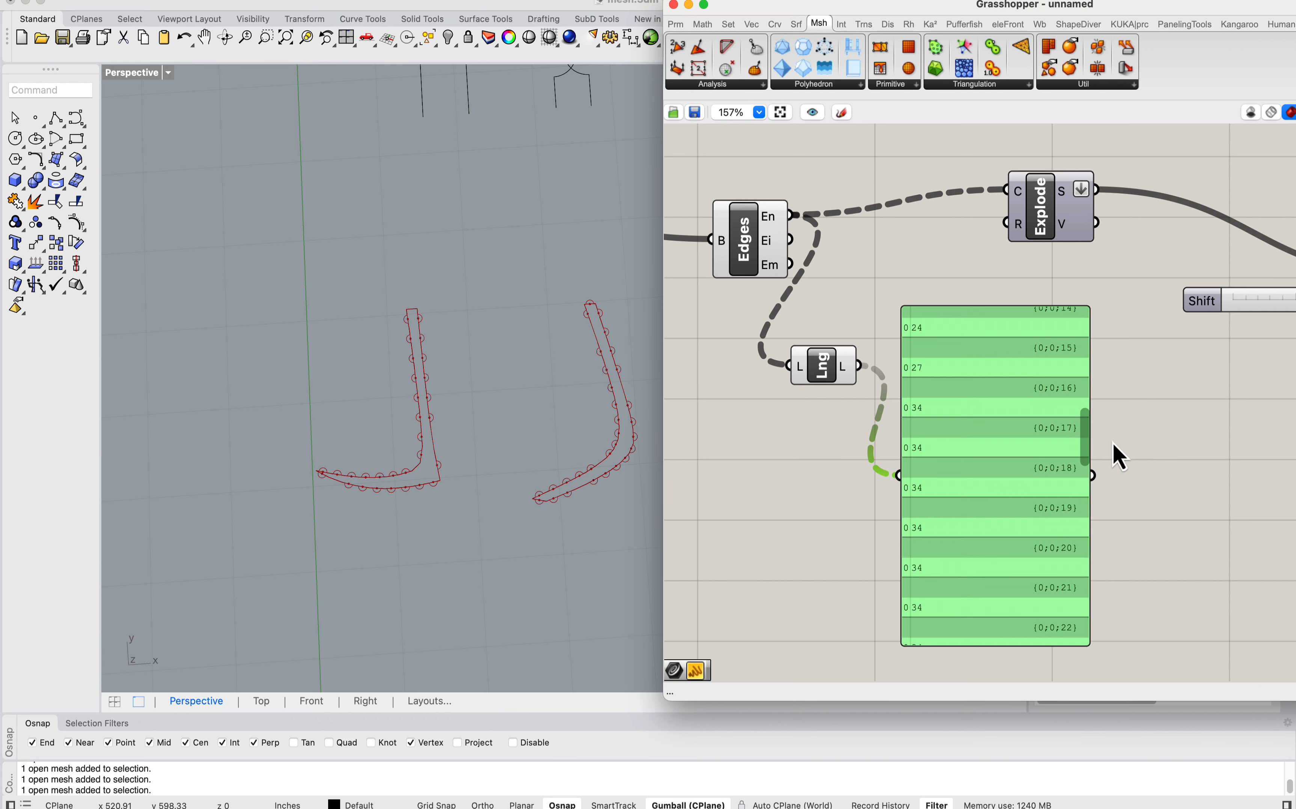
scroll(1126, 519, down, 8)
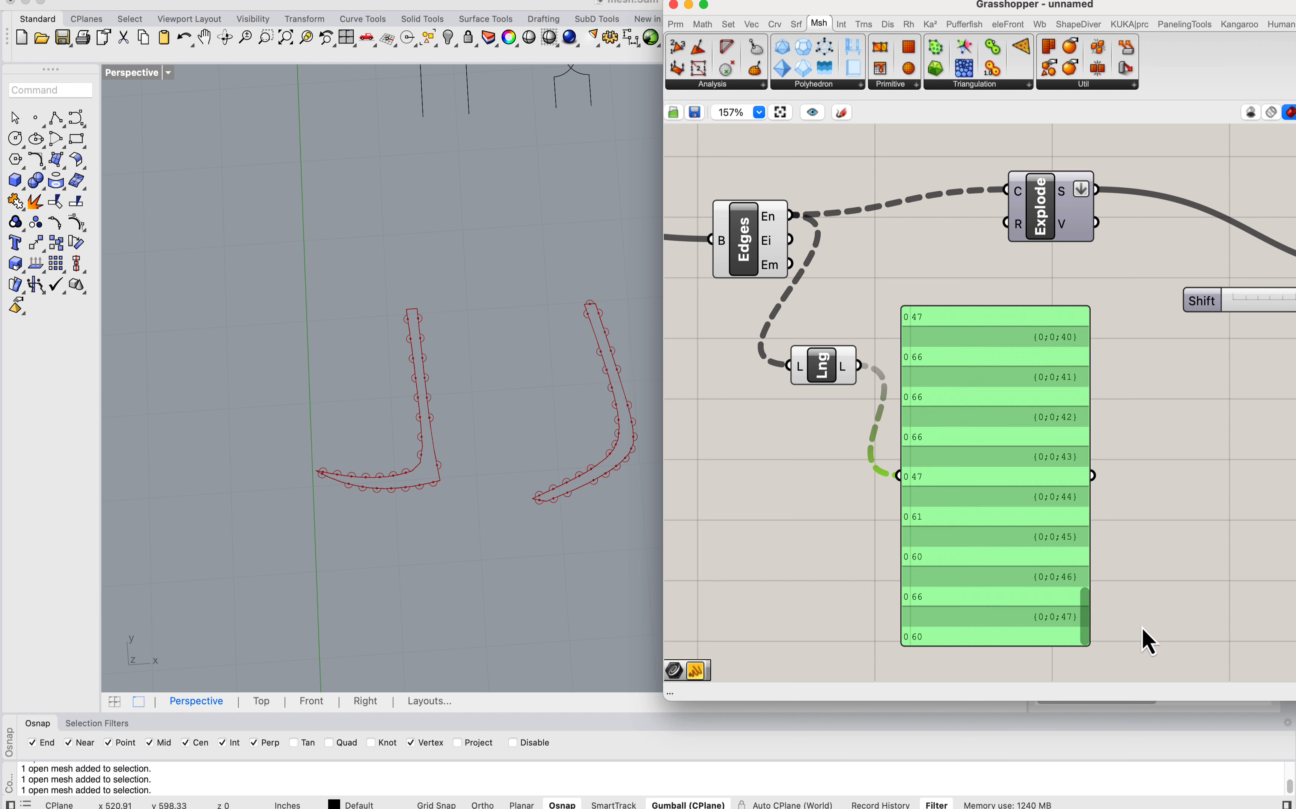
Step: Examine individual unrolled strips along the row, comparing the end shapes and the tab distribution along their long edges
right_drag(1139, 313, 1014, 300)
scroll(311, 287, down, 10)
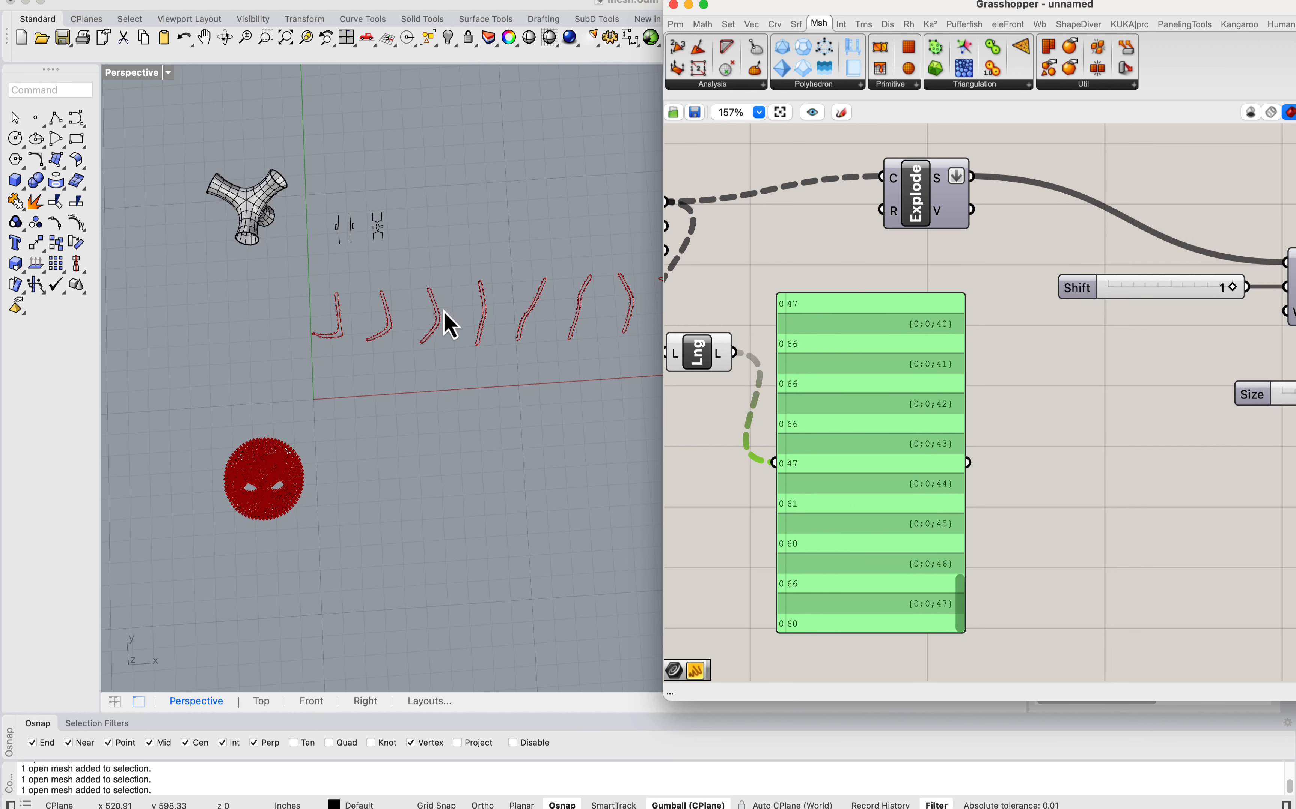
scroll(491, 304, up, 15)
scroll(462, 294, down, 8)
scroll(423, 225, up, 5)
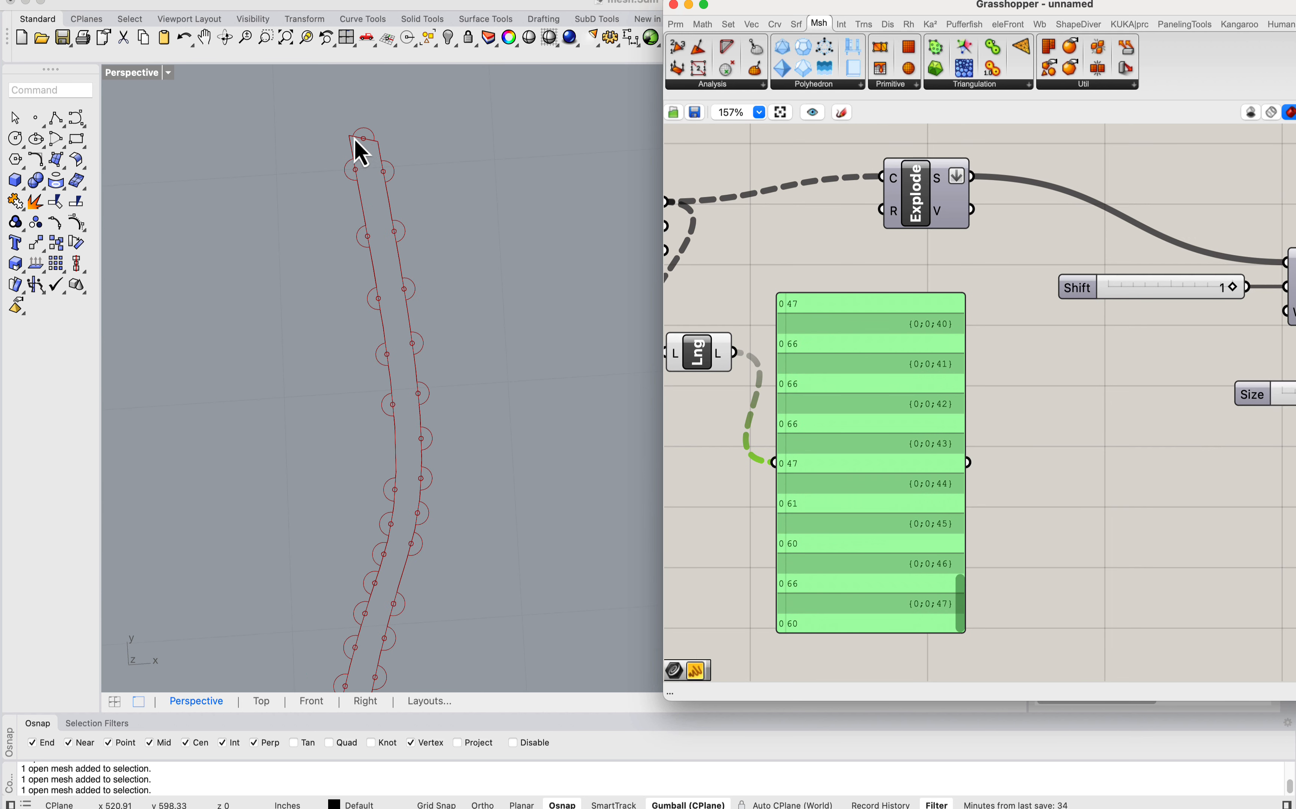
scroll(396, 177, down, 5)
scroll(422, 252, up, 5)
scroll(420, 278, down, 5)
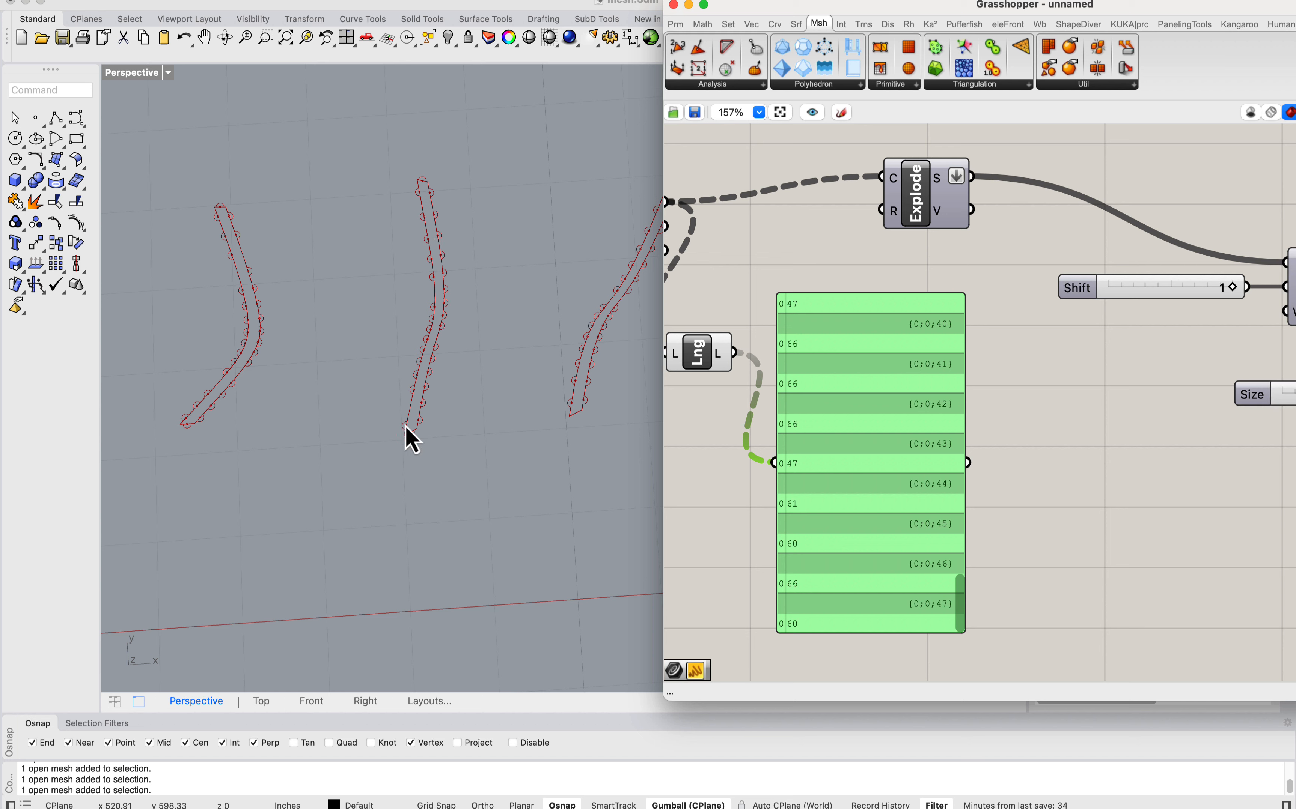
scroll(390, 375, down, 5)
scroll(423, 354, up, 5)
scroll(406, 398, up, 5)
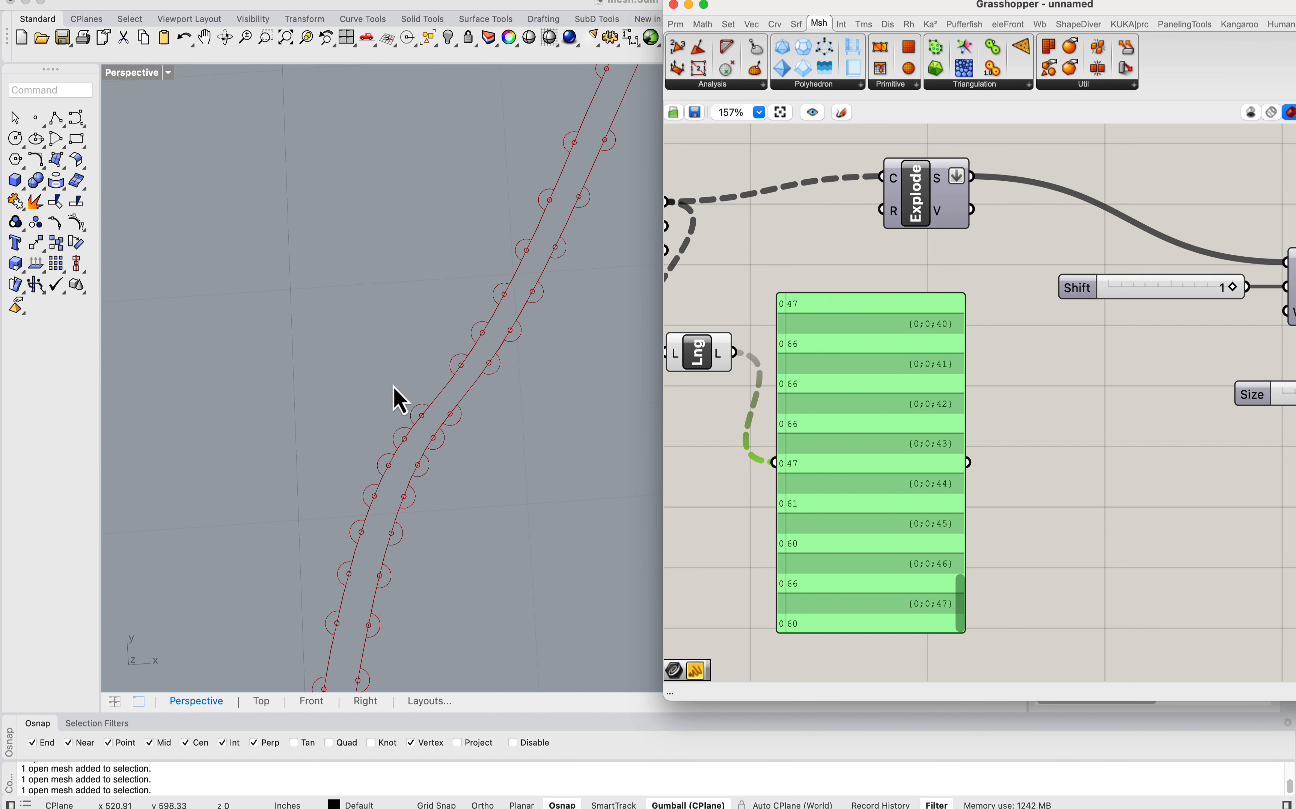
scroll(423, 393, down, 5)
scroll(463, 324, down, 3)
scroll(443, 463, up, 3)
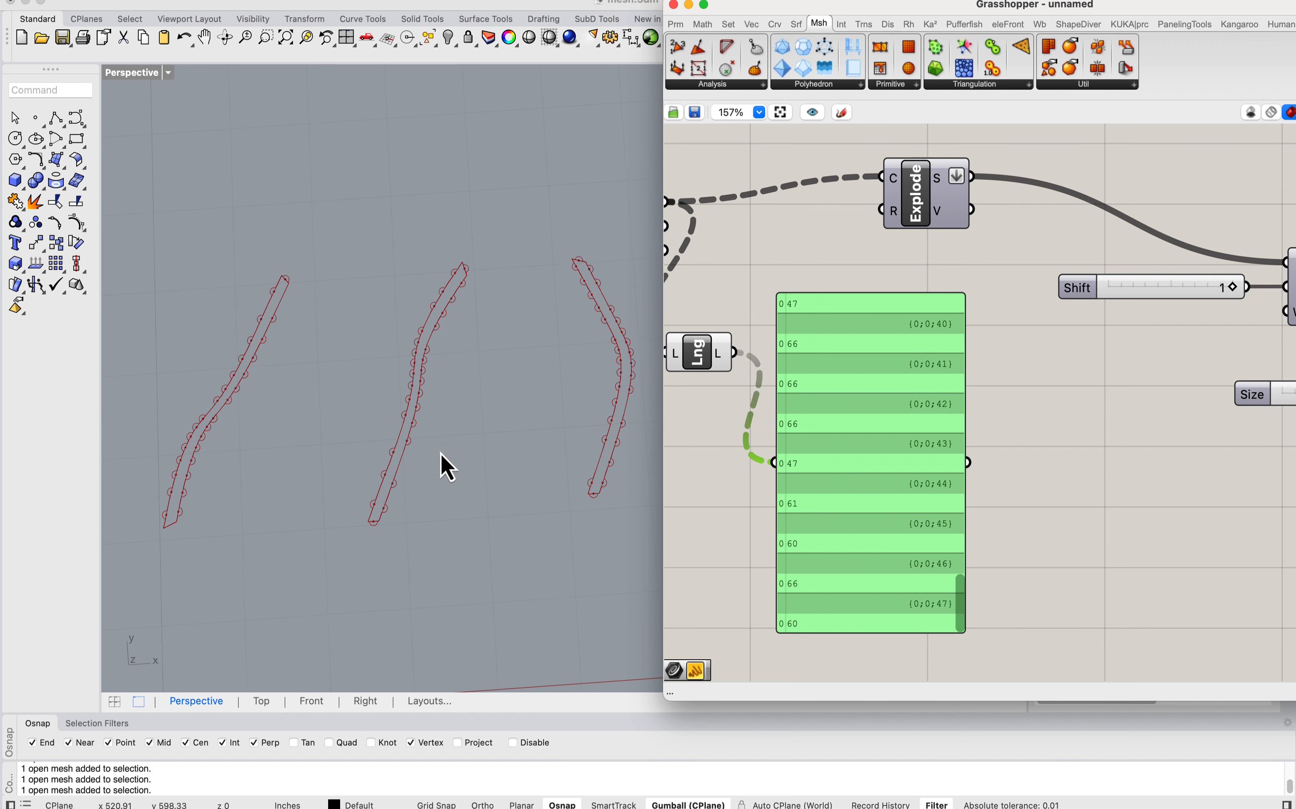
scroll(506, 390, down, 5)
scroll(361, 385, up, 5)
scroll(370, 360, down, 8)
right_drag(454, 374, 525, 333)
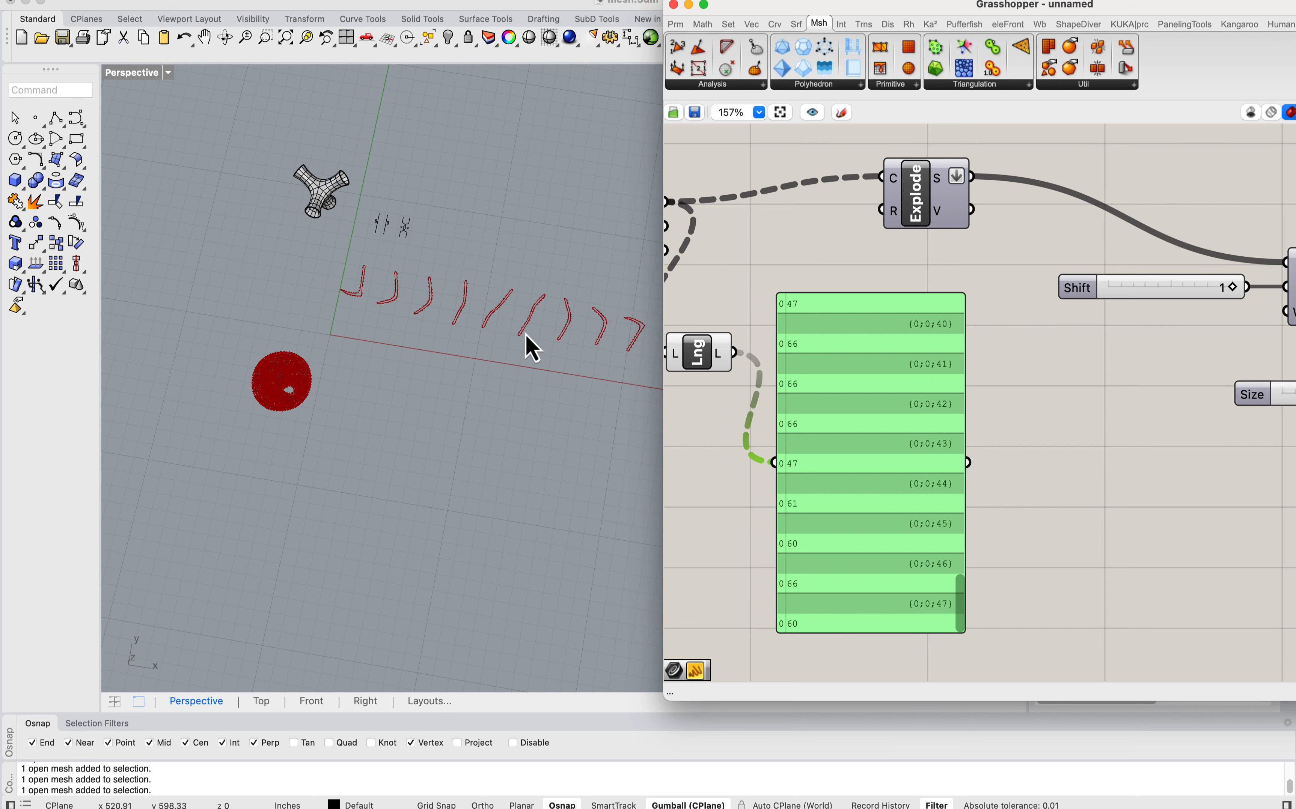
Step: Delete the panel and the List Length component from the canvas
right_drag(828, 340, 907, 327)
key(Delete)
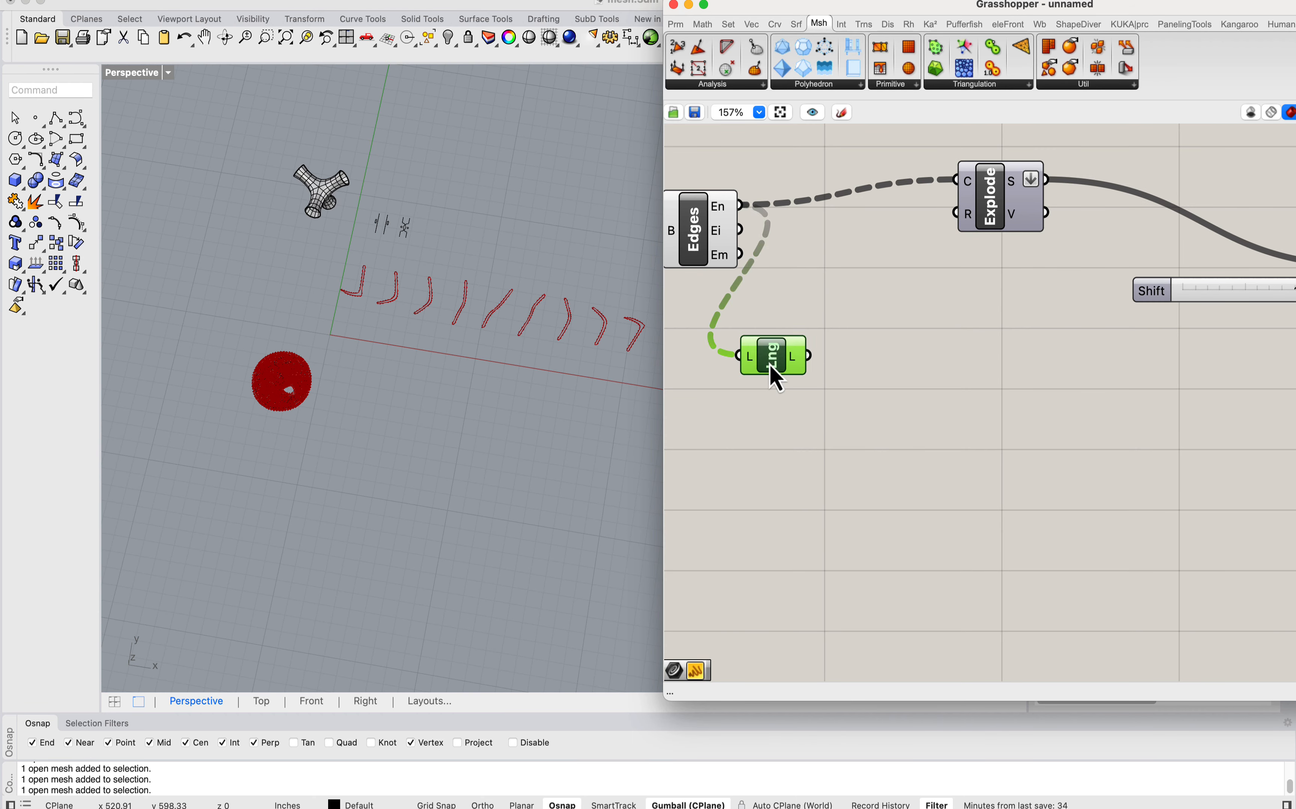
drag(774, 366, 823, 308)
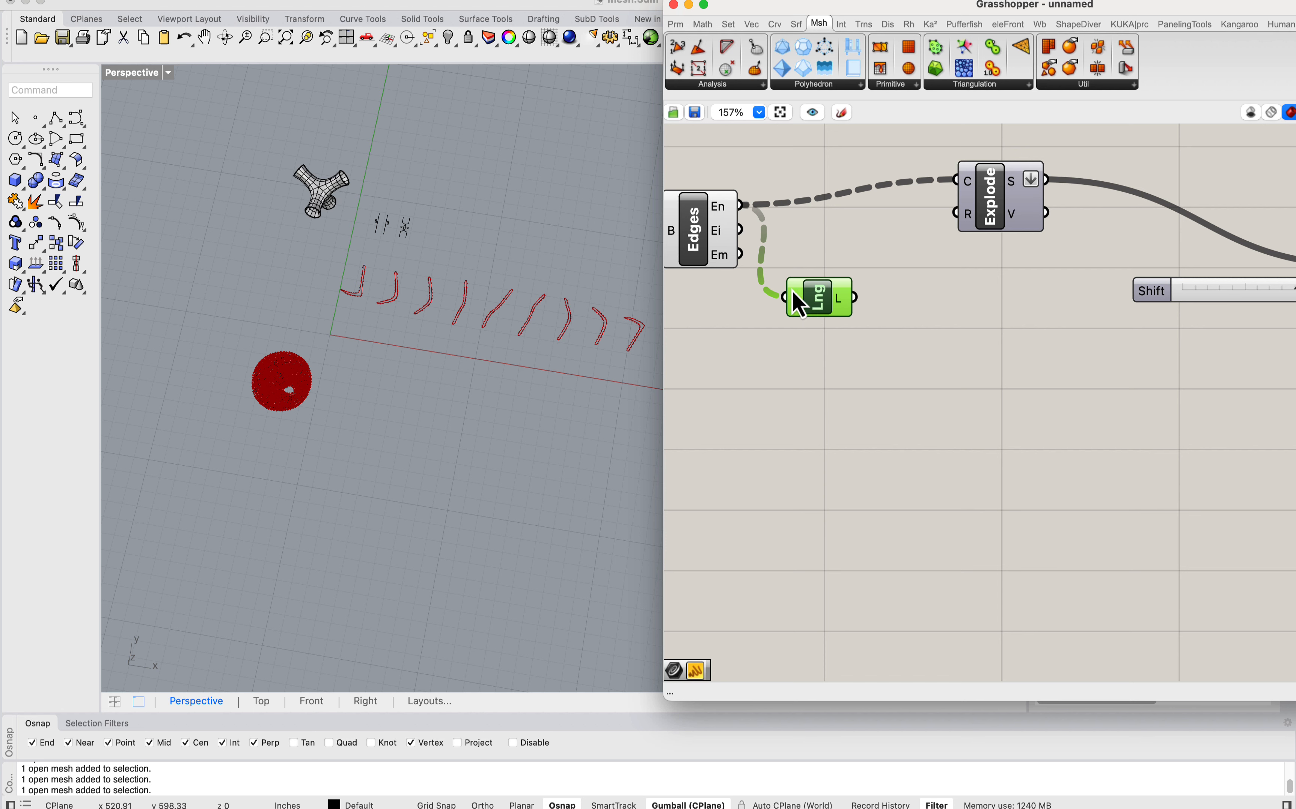
Step: Examine the straight end and the sharp corner of the first L-shaped unrolled strip
scroll(473, 324, up, 6)
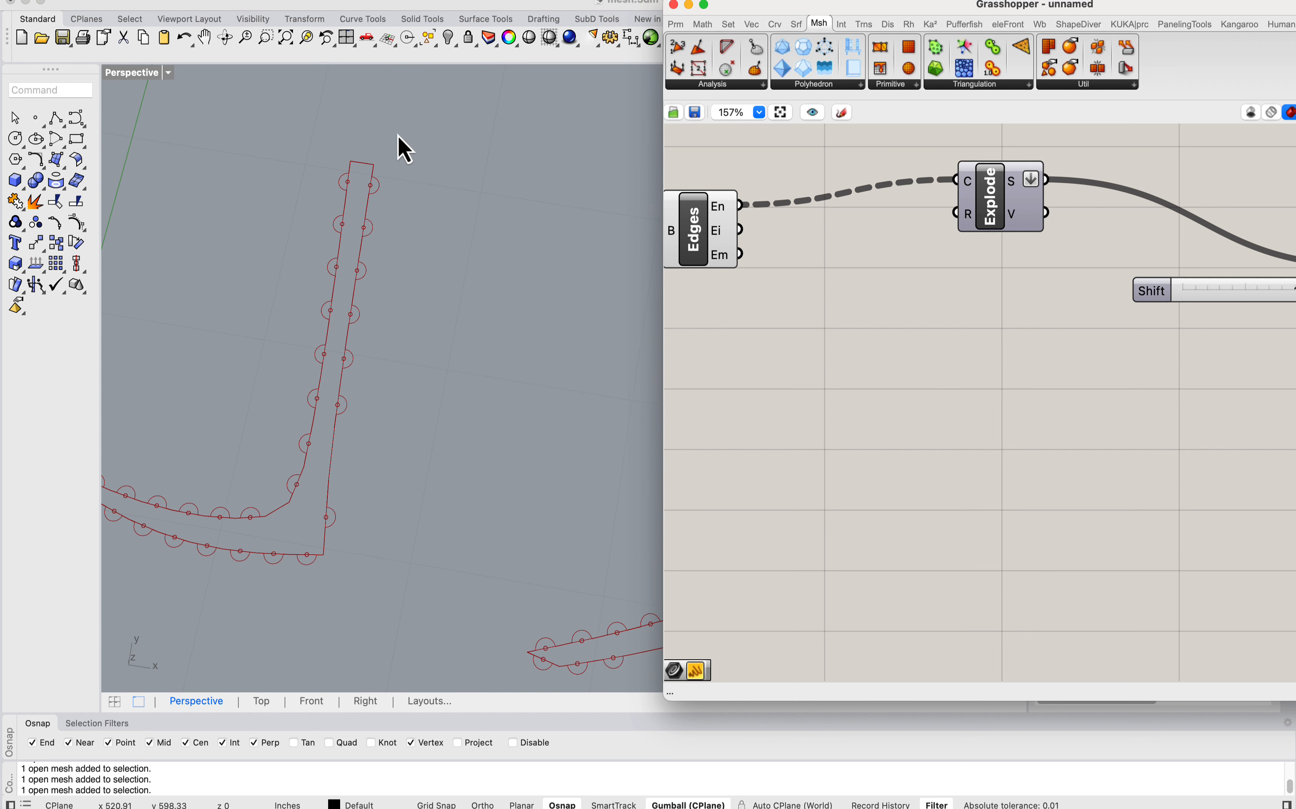
scroll(405, 150, down, 5)
scroll(483, 374, up, 5)
scroll(452, 327, down, 4)
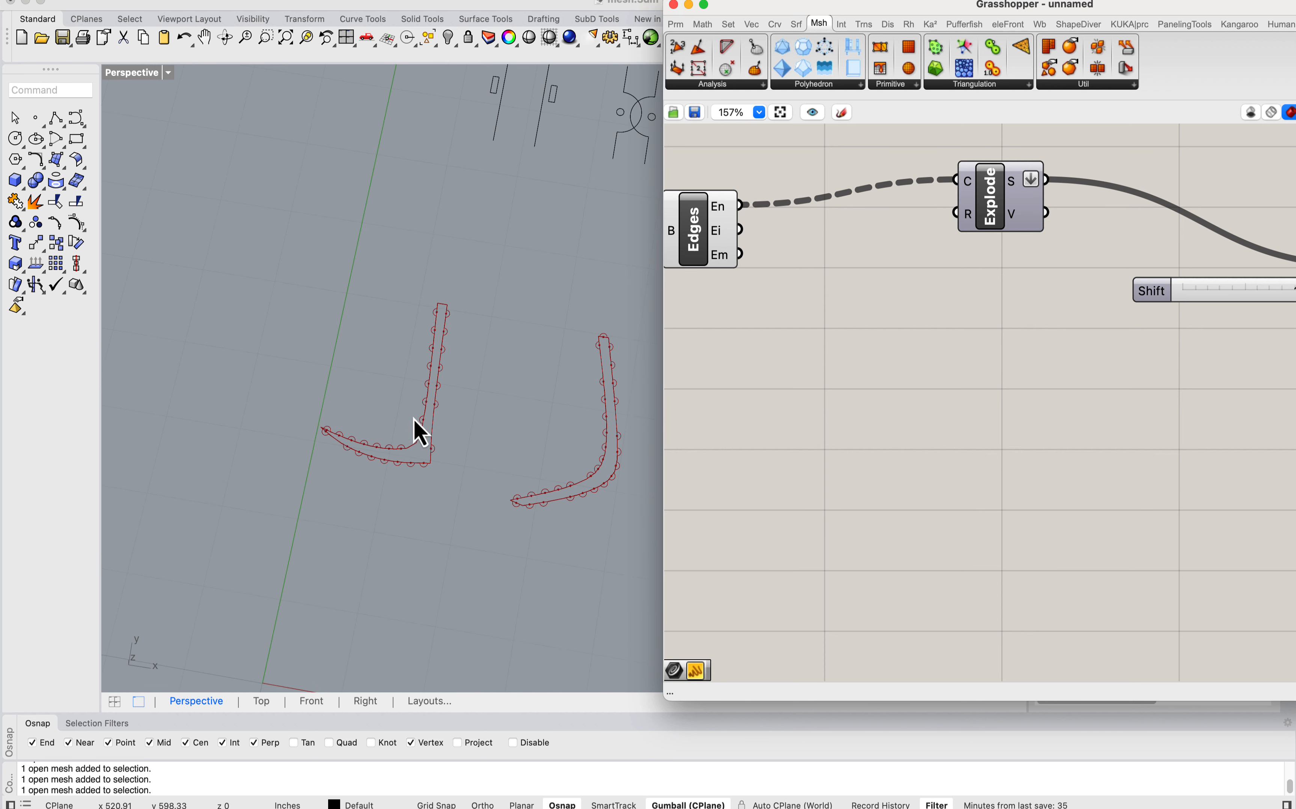
scroll(459, 488, up, 4)
scroll(174, 347, down, 6)
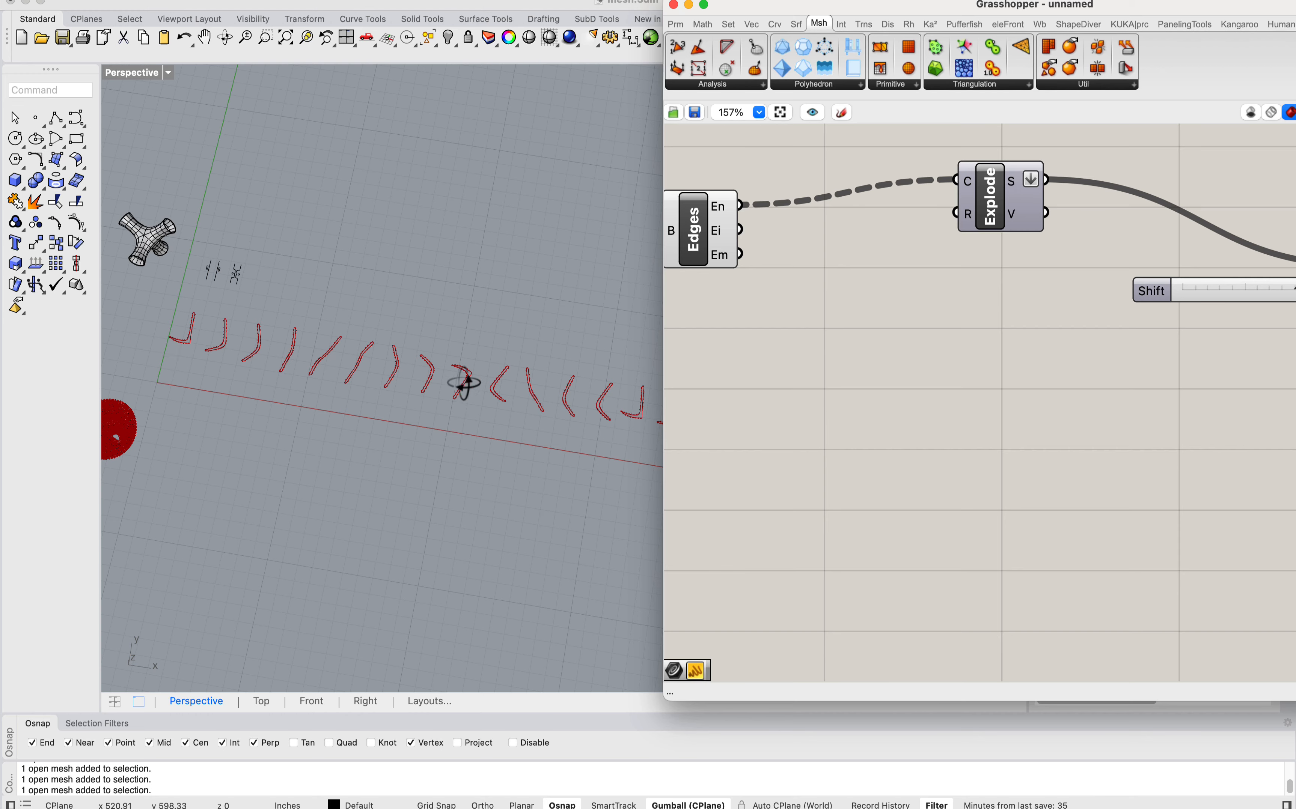
Step: Examine the longer unrolled strips at the far end of the row for differing shapes and overlaps between neighbours
right_drag(464, 383, 412, 322)
scroll(408, 510, down, 5)
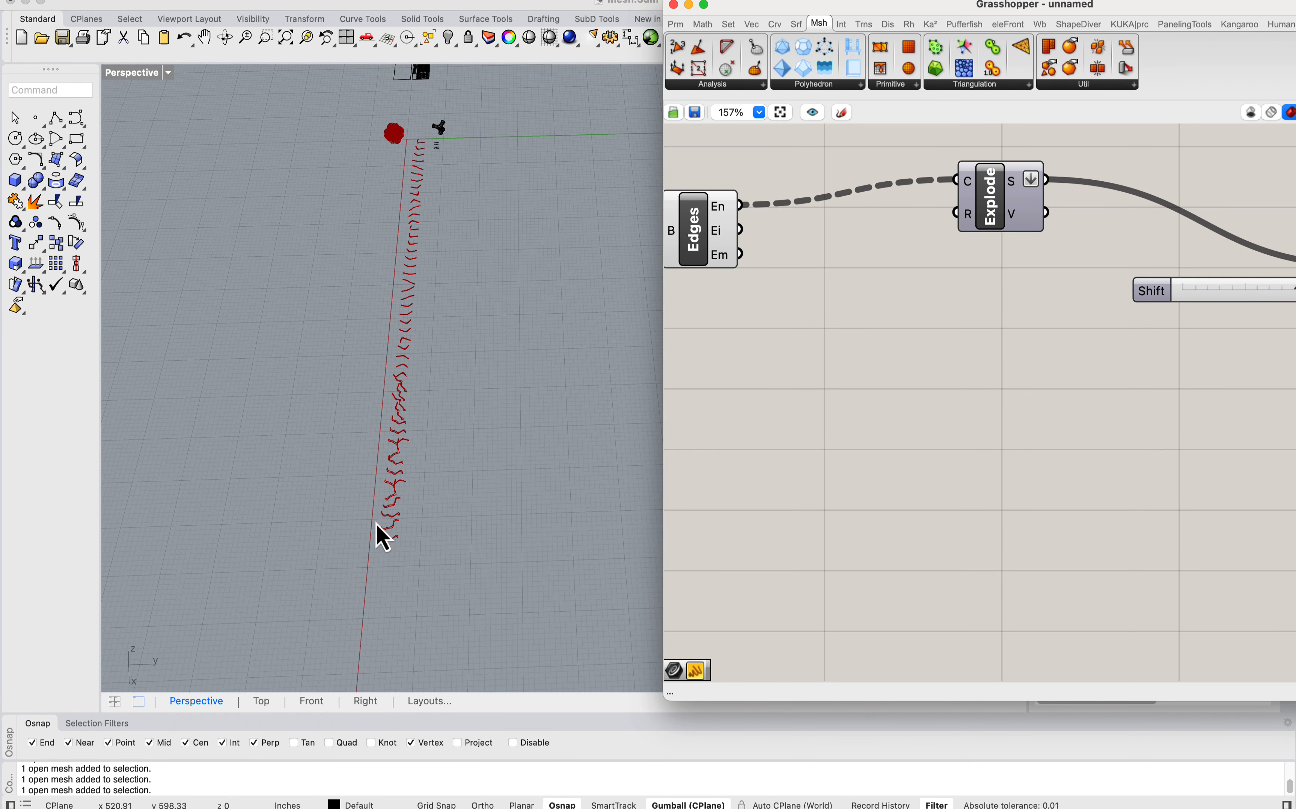
right_drag(381, 536, 330, 303)
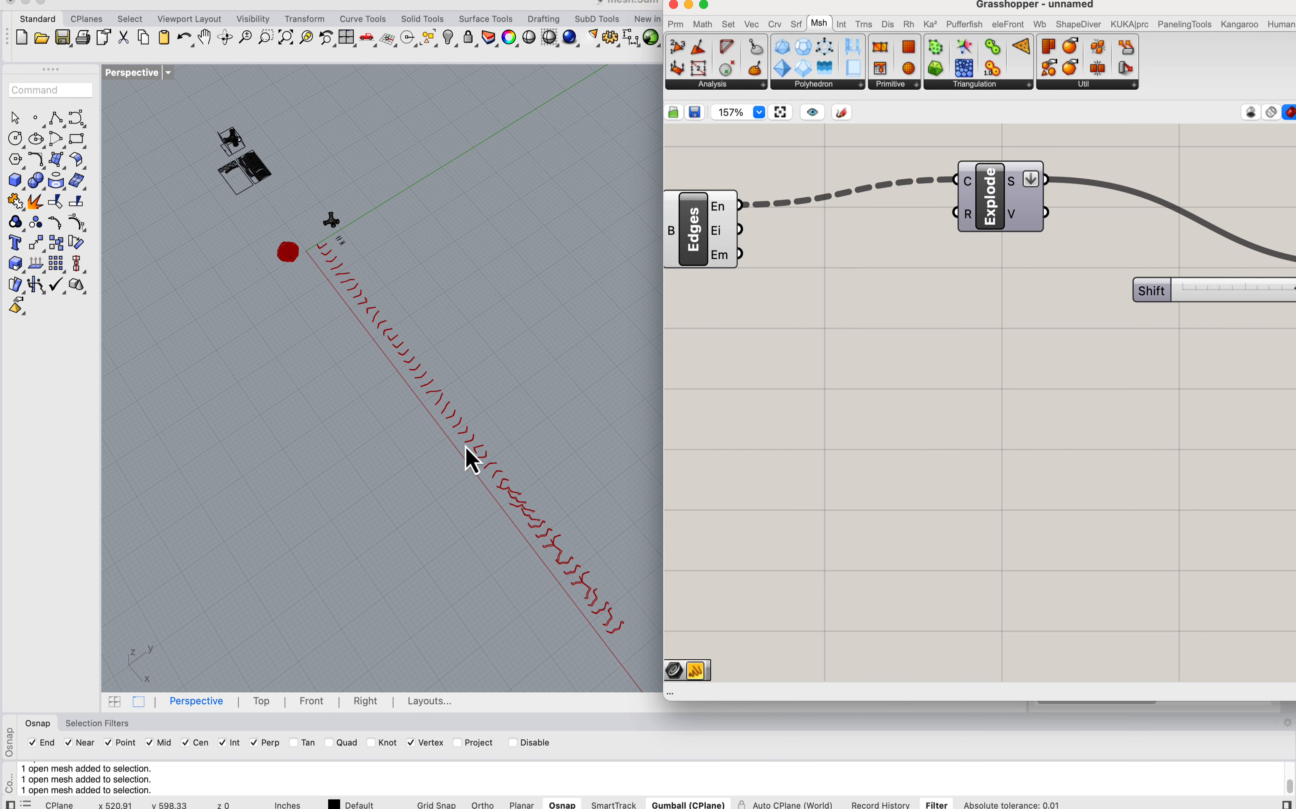
right_drag(463, 434, 411, 510)
scroll(416, 375, up, 5)
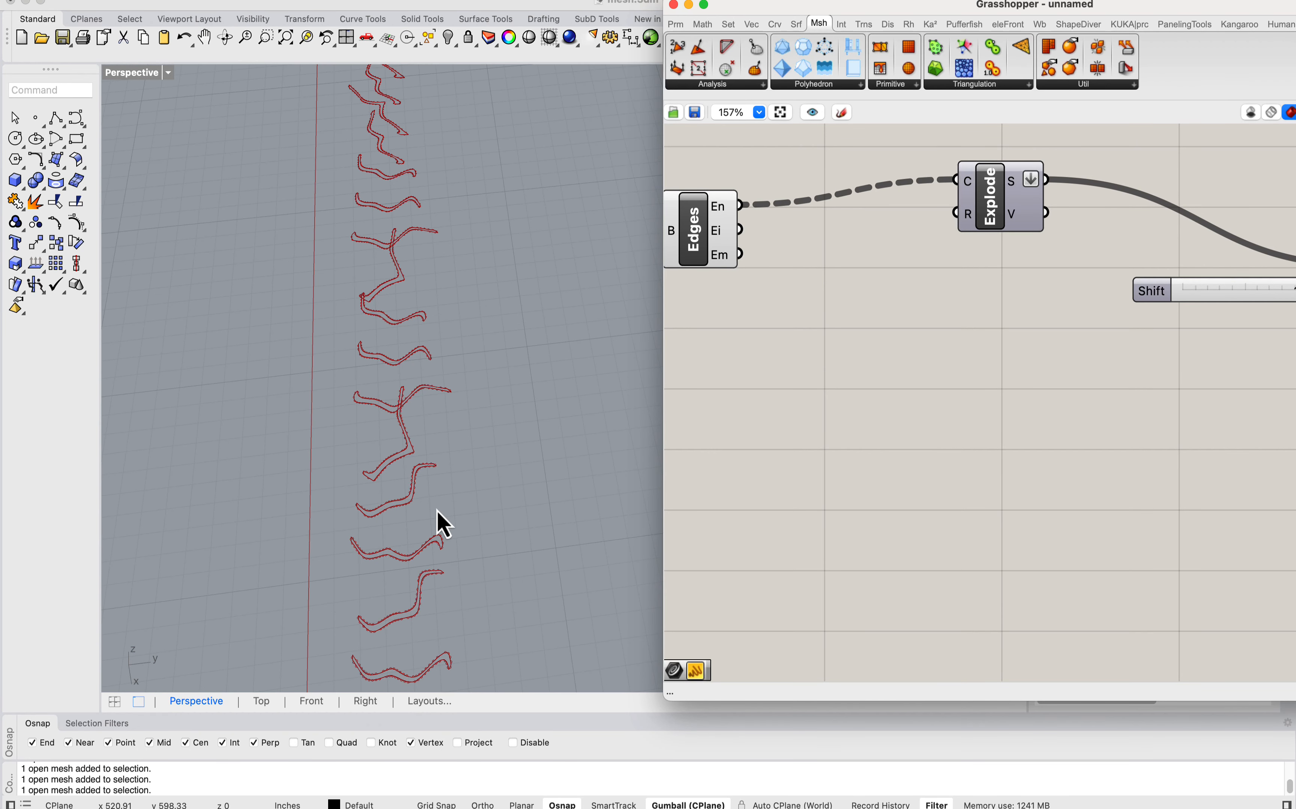
scroll(420, 586, up, 3)
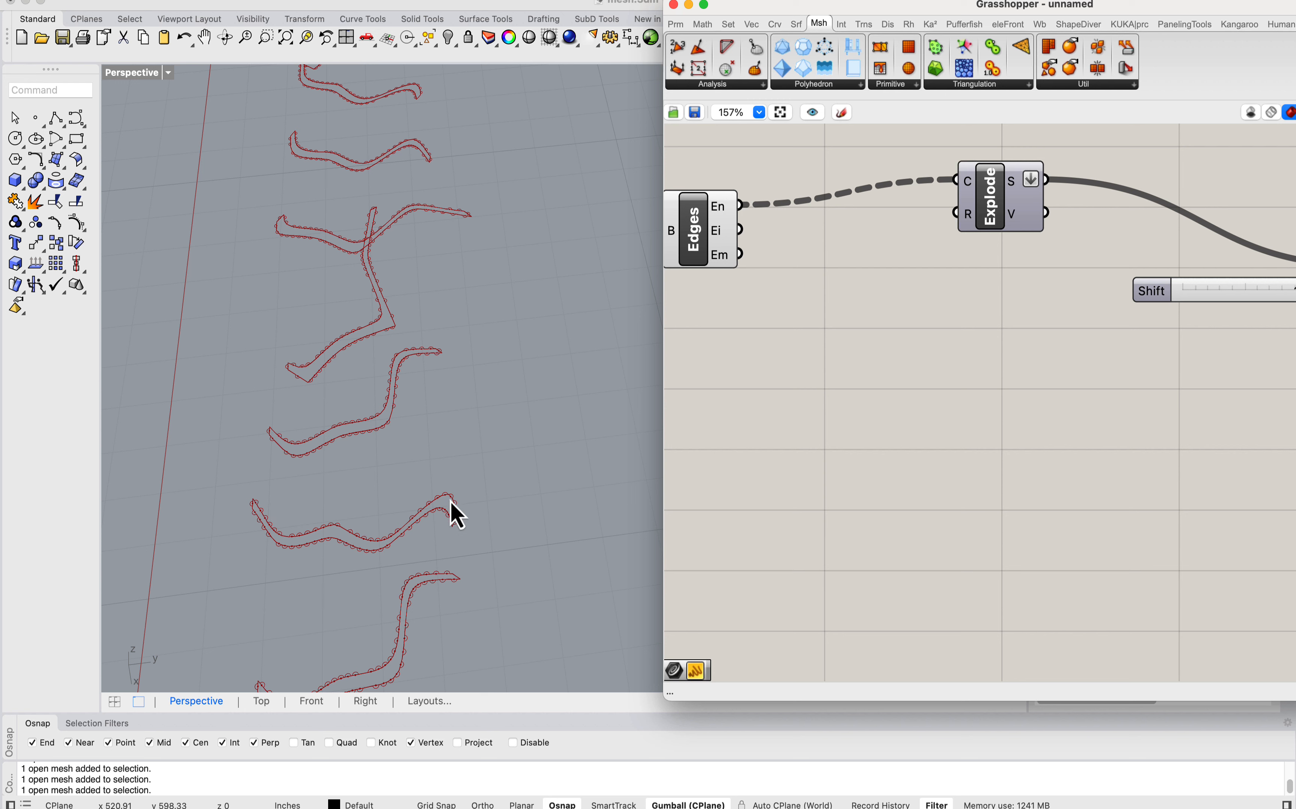
shift+right_drag(298, 508, 366, 447)
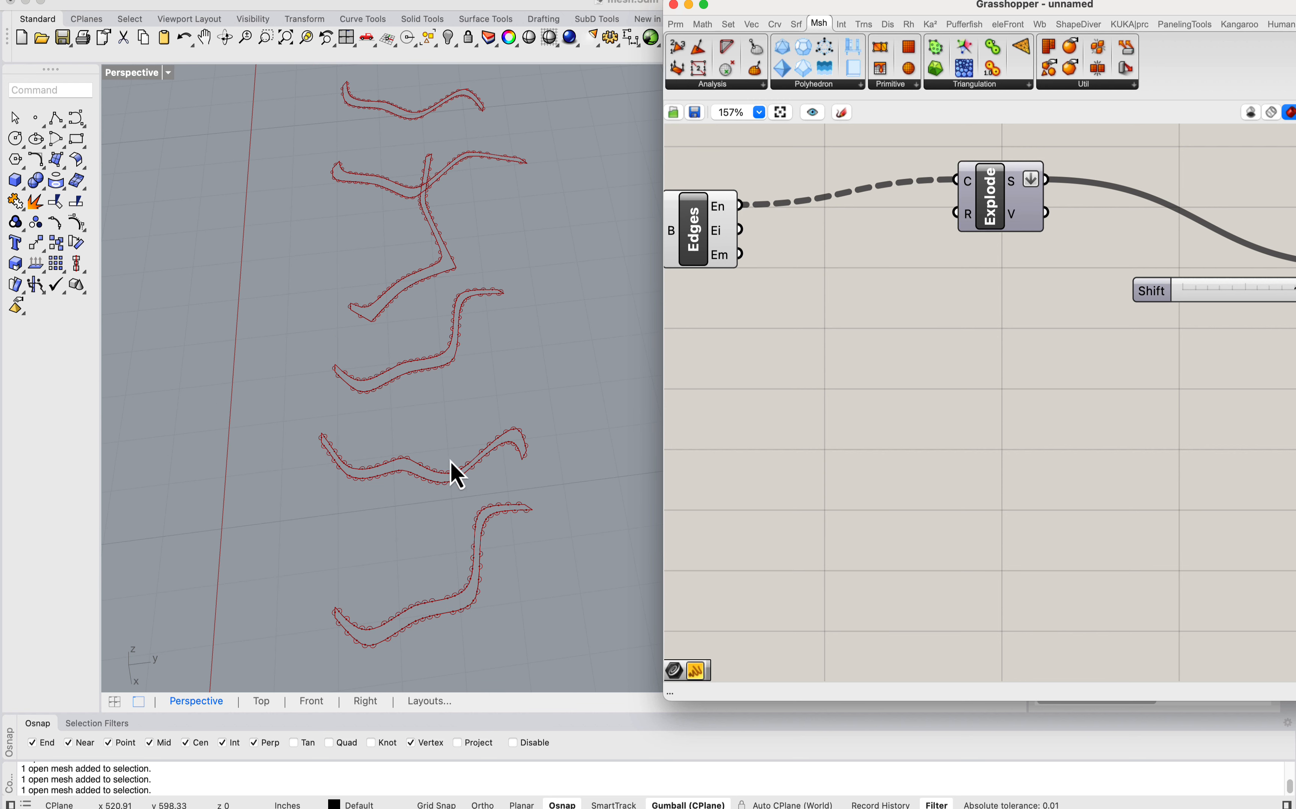
scroll(429, 362, down, 4)
scroll(420, 300, up, 3)
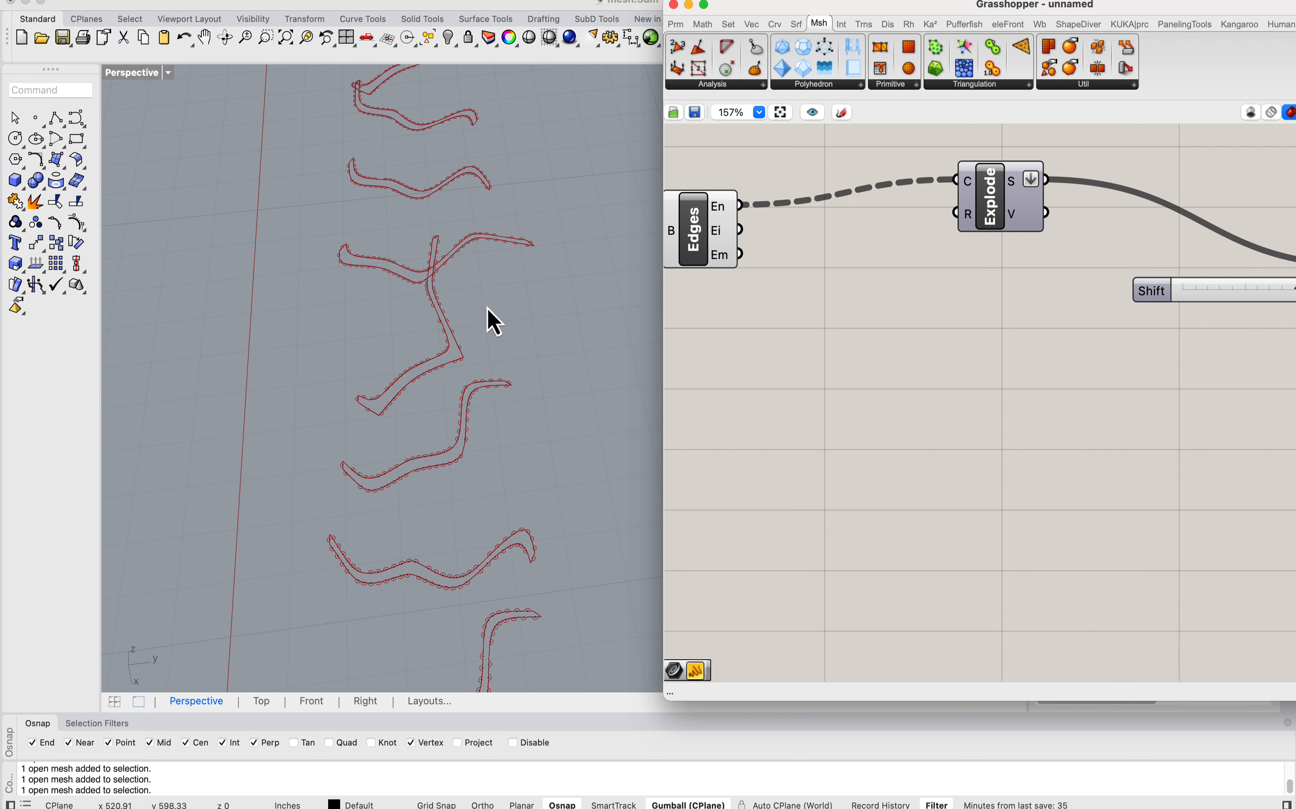
mouse_move(720, 213)
scroll(731, 246, up, 2)
right_drag(376, 324, 455, 371)
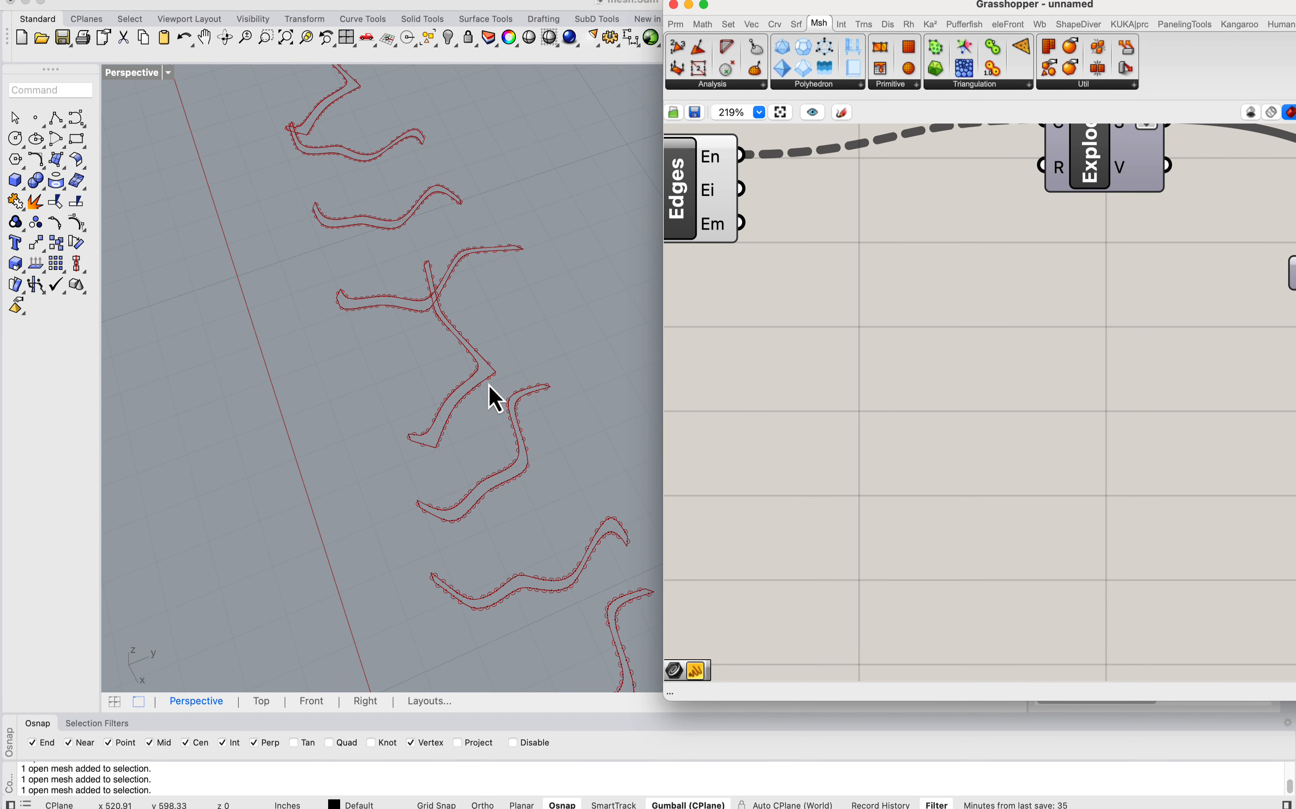
Step: Examine the tabbed Costa's surface mesh at close range, including its rim, openings and the distribution of tabs along the strips
right_drag(502, 415, 399, 337)
scroll(362, 298, down, 3)
click(321, 321)
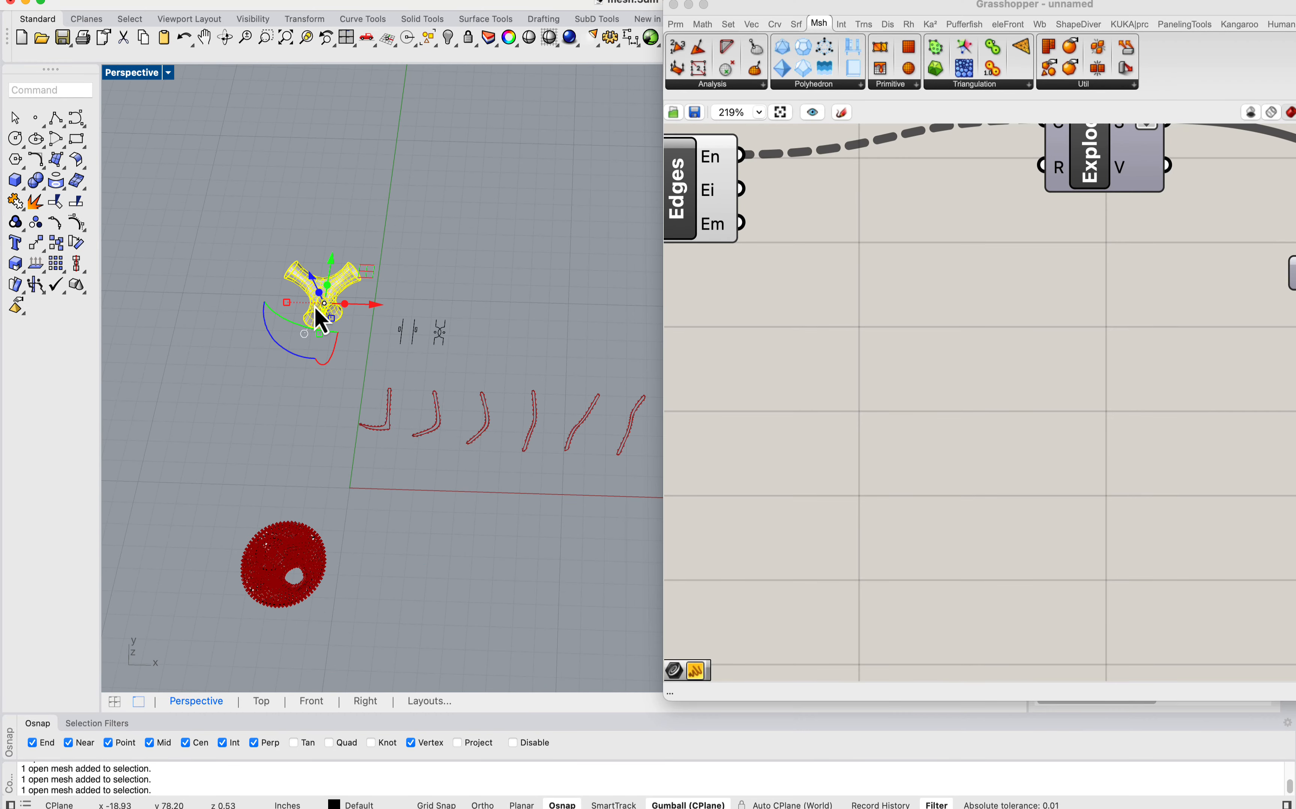
text(zs)
key(Return)
click(315, 306)
scroll(291, 301, down, 8)
right_drag(291, 301, 410, 385)
shift+right_drag(409, 386, 234, 484)
scroll(259, 405, down, 3)
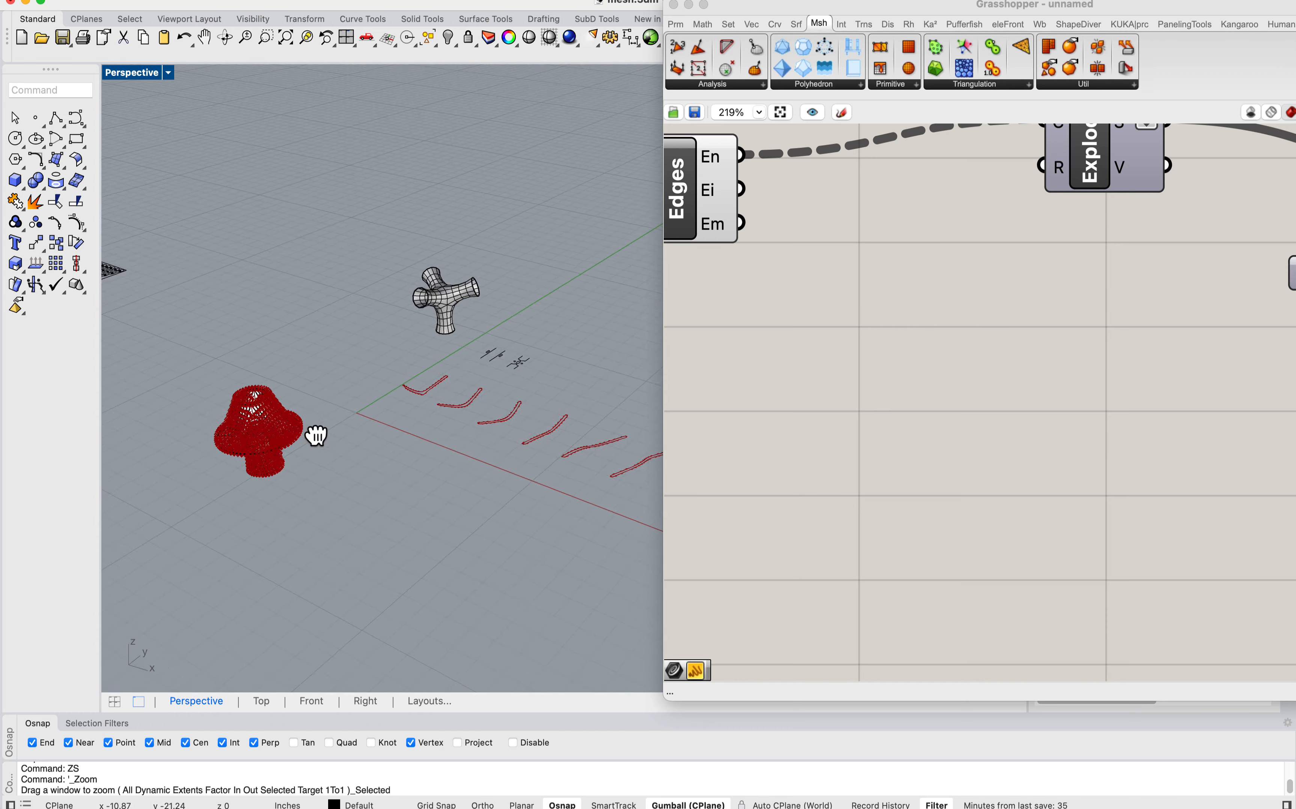
scroll(256, 421, up, 8)
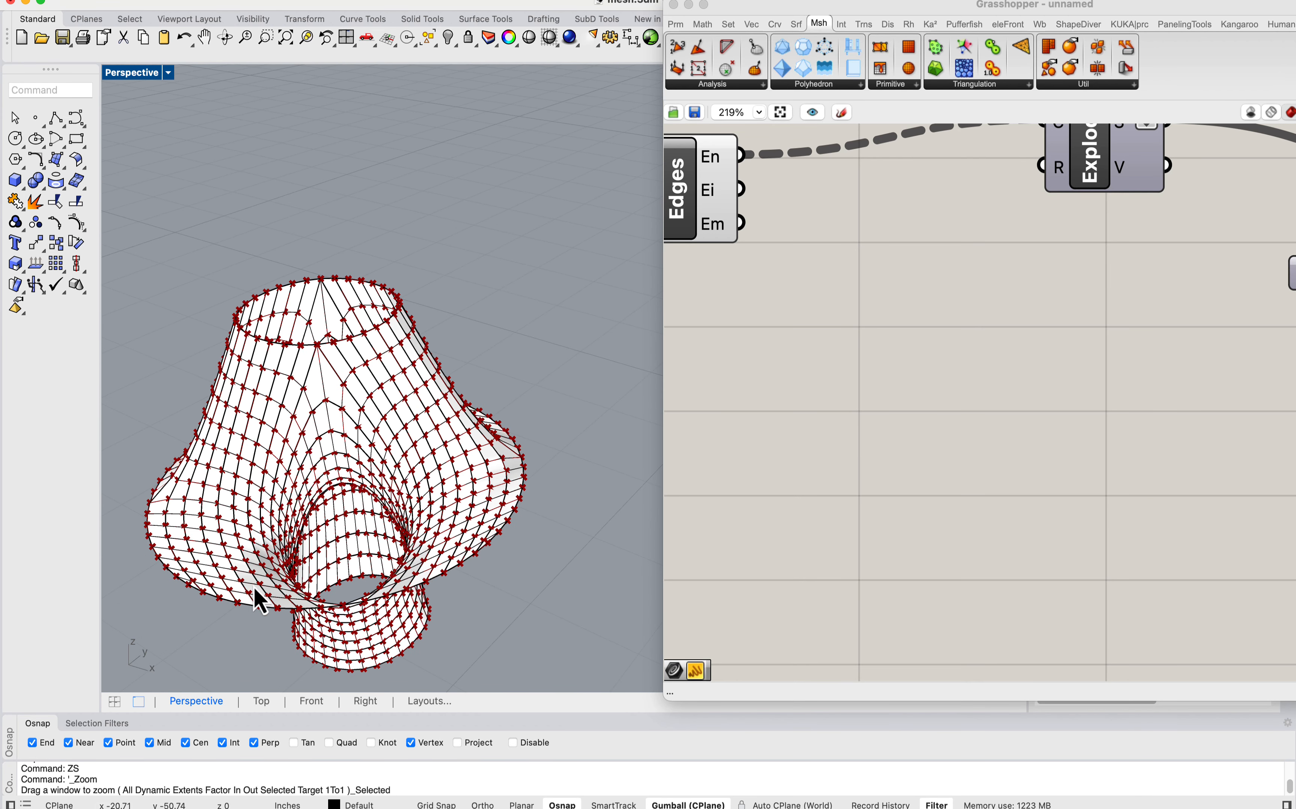
Step: Delete the Costa's surface meshes from the model
scroll(279, 328, down, 8)
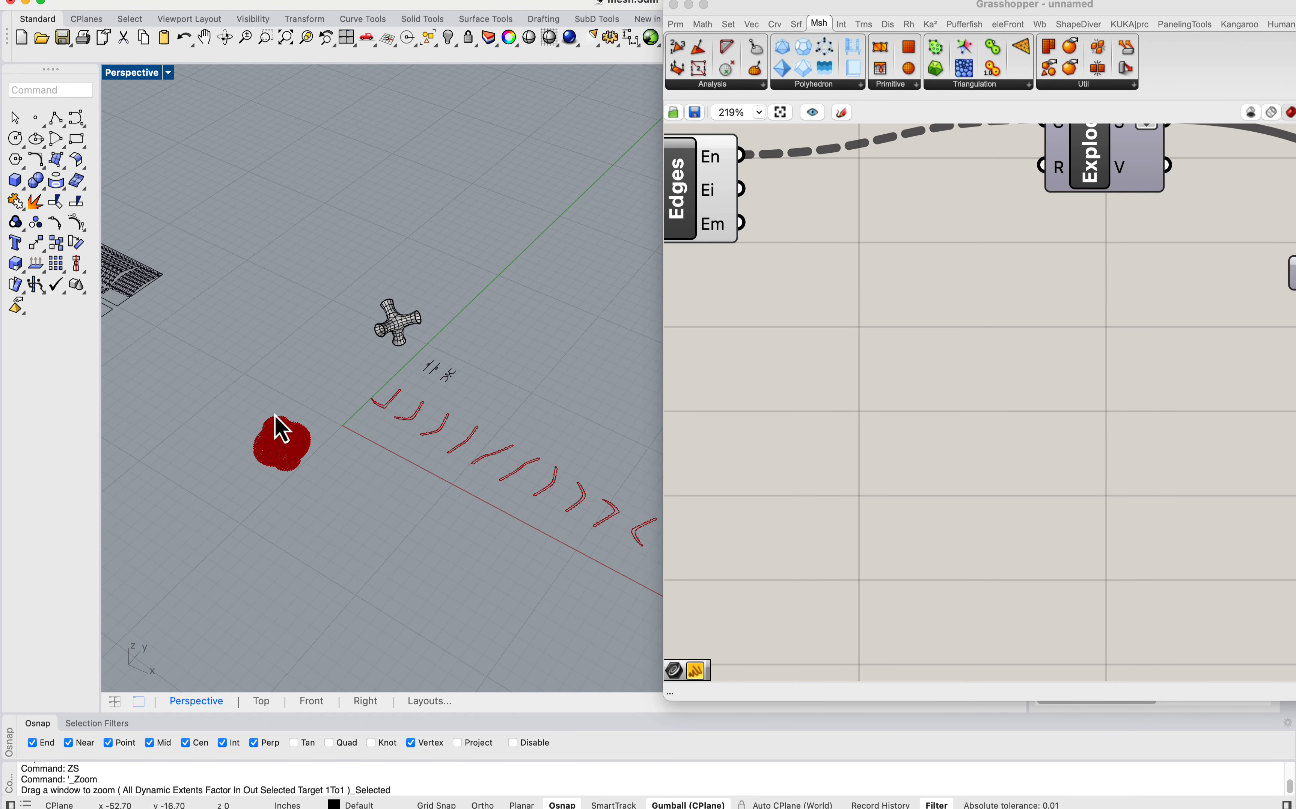
click(295, 477)
drag(320, 368, 247, 545)
key(Delete)
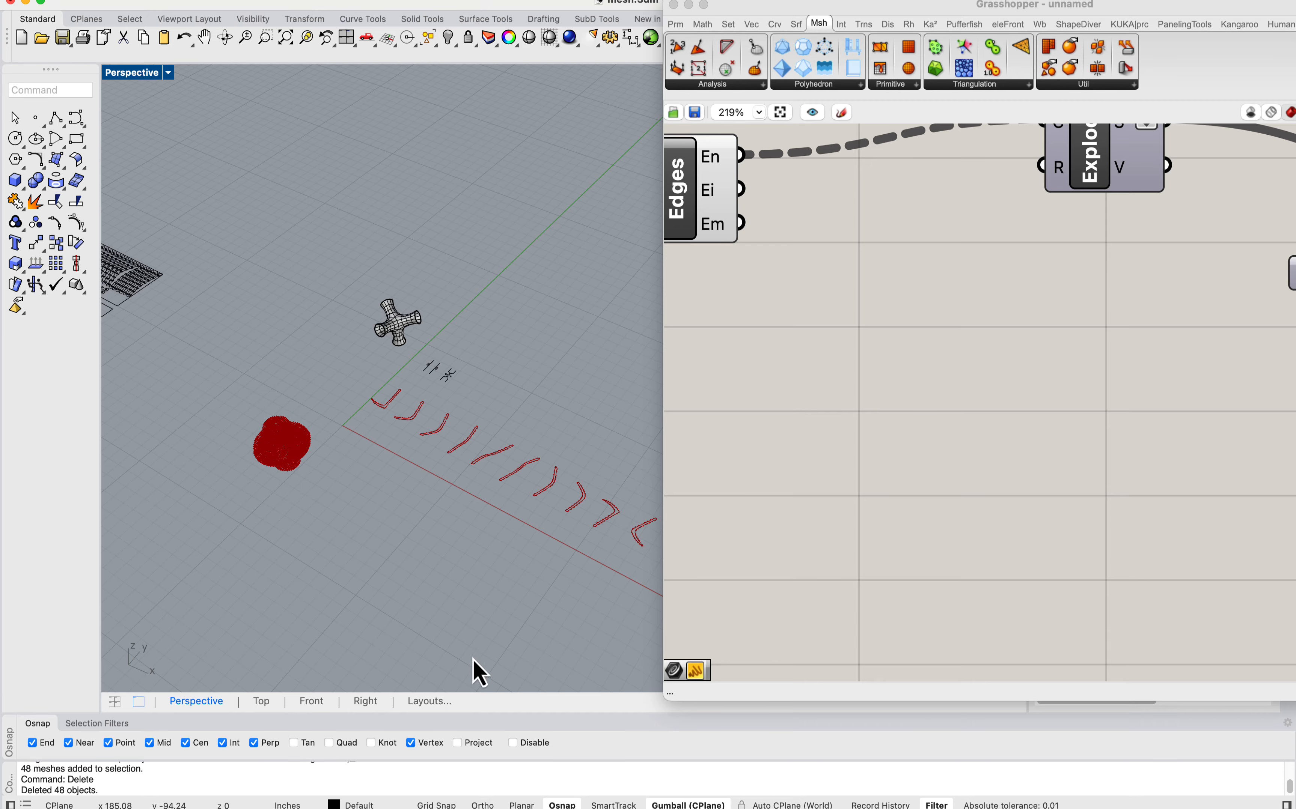
Step: Switch from mesh.3dm to the open symmetric.3dm model and bring its window into the working area
mouse_move(887, 801)
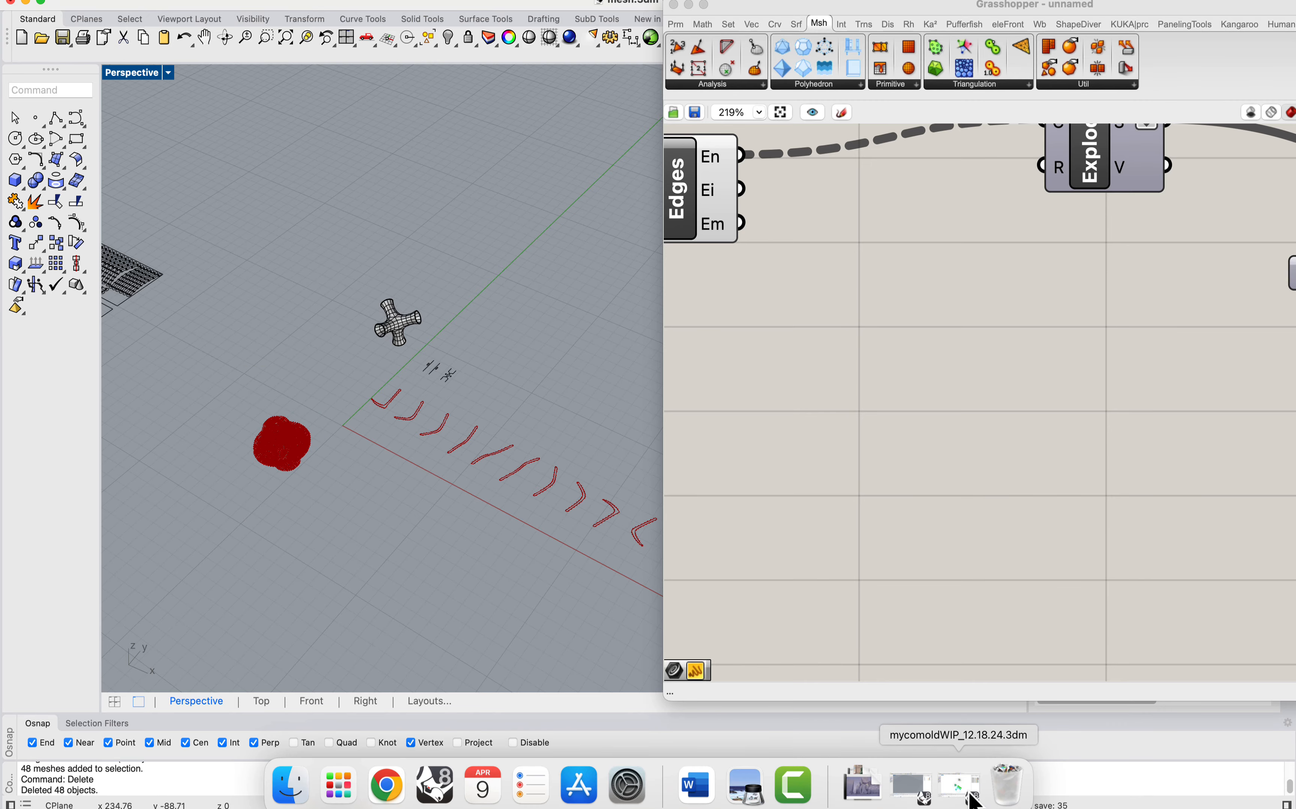
drag(253, 4, 265, 126)
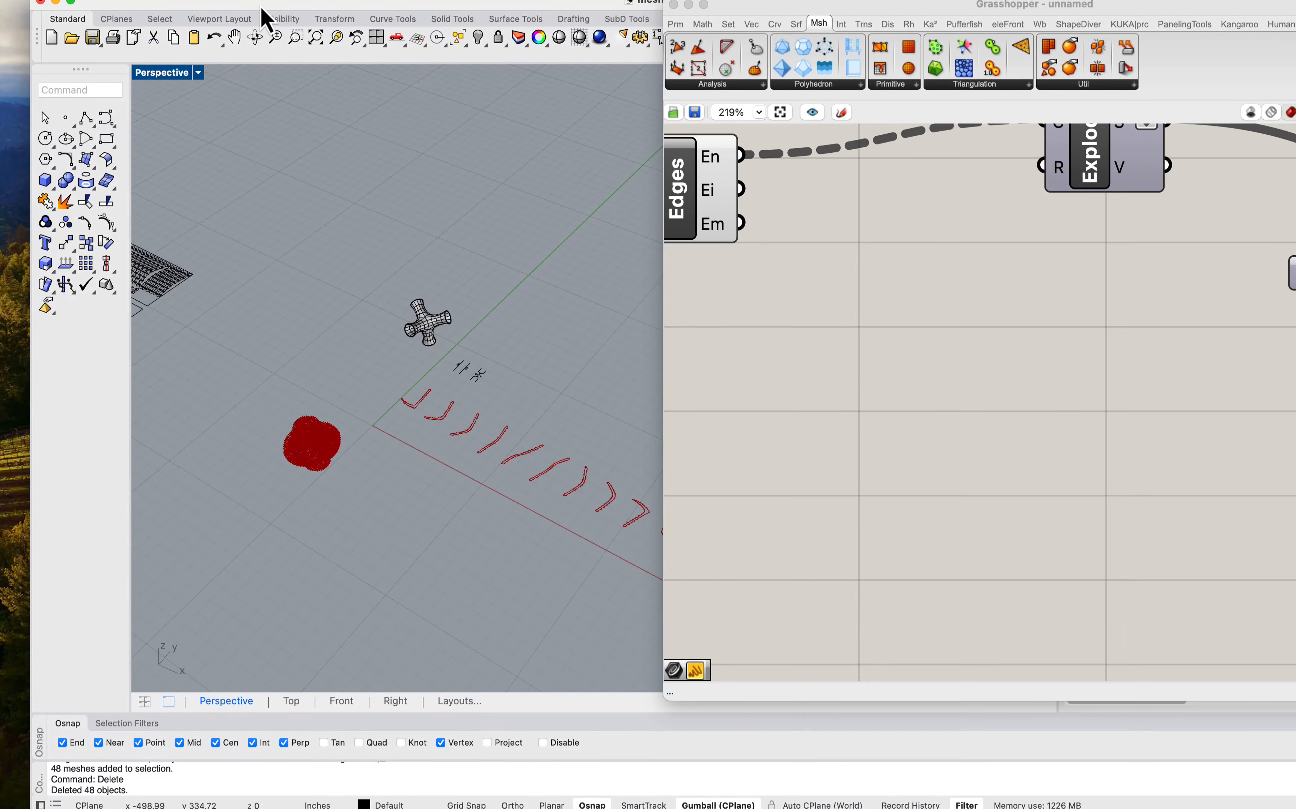
drag(256, 5, 221, 0)
mouse_move(942, 803)
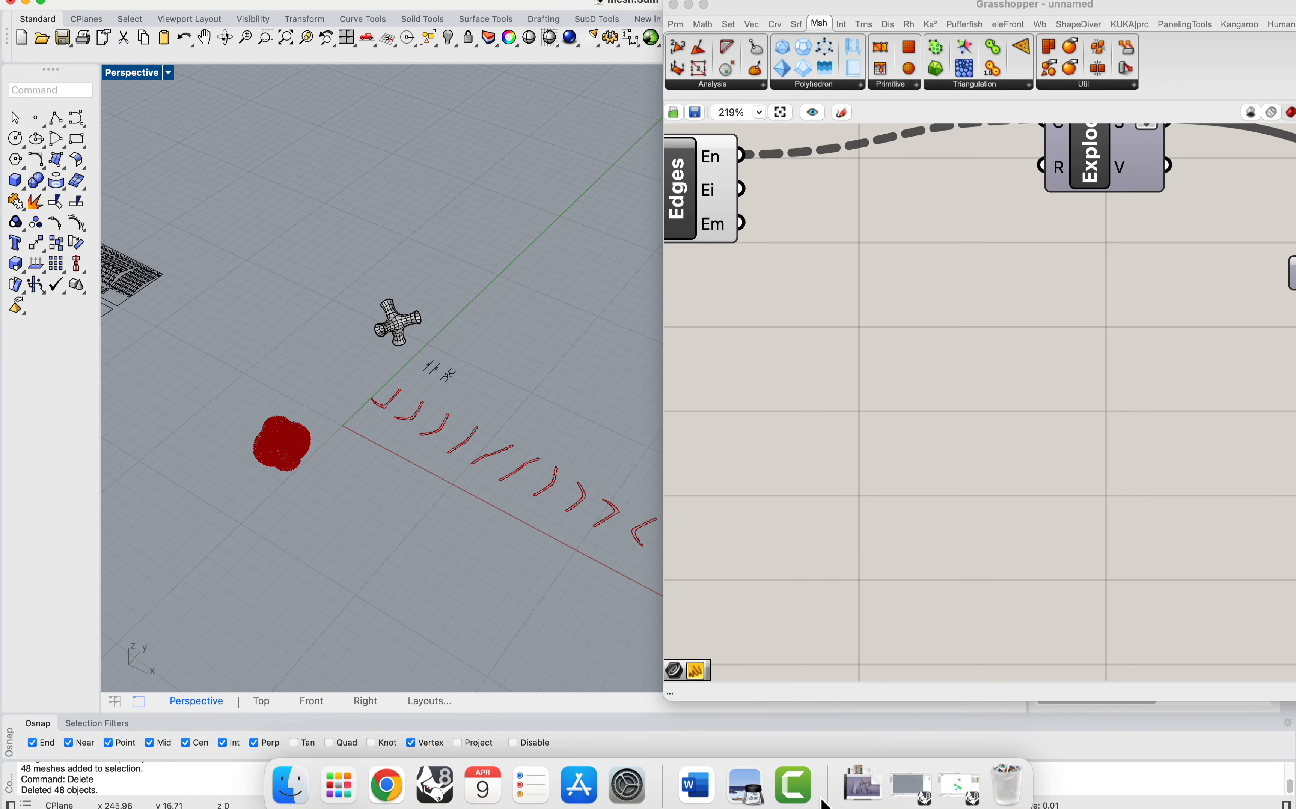
click(901, 796)
click(29, 3)
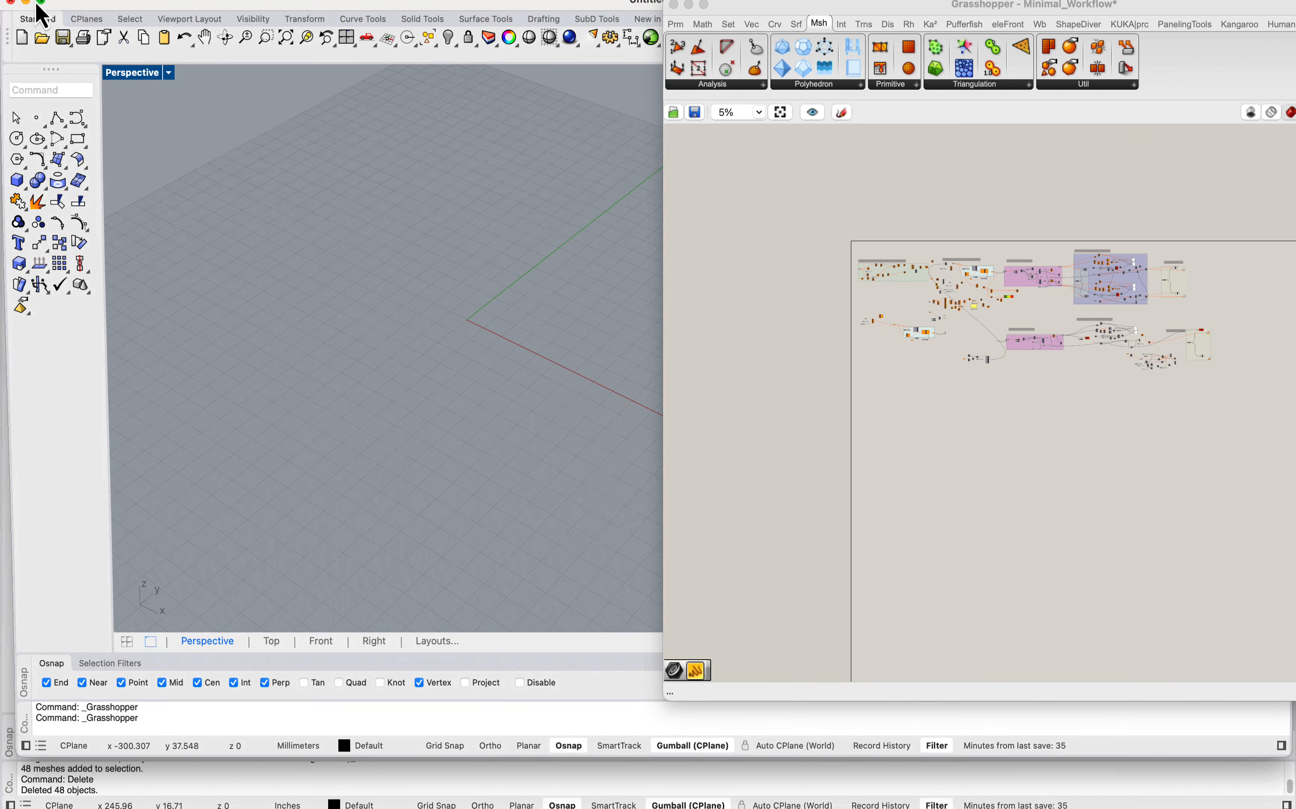
key(ctrl+Up)
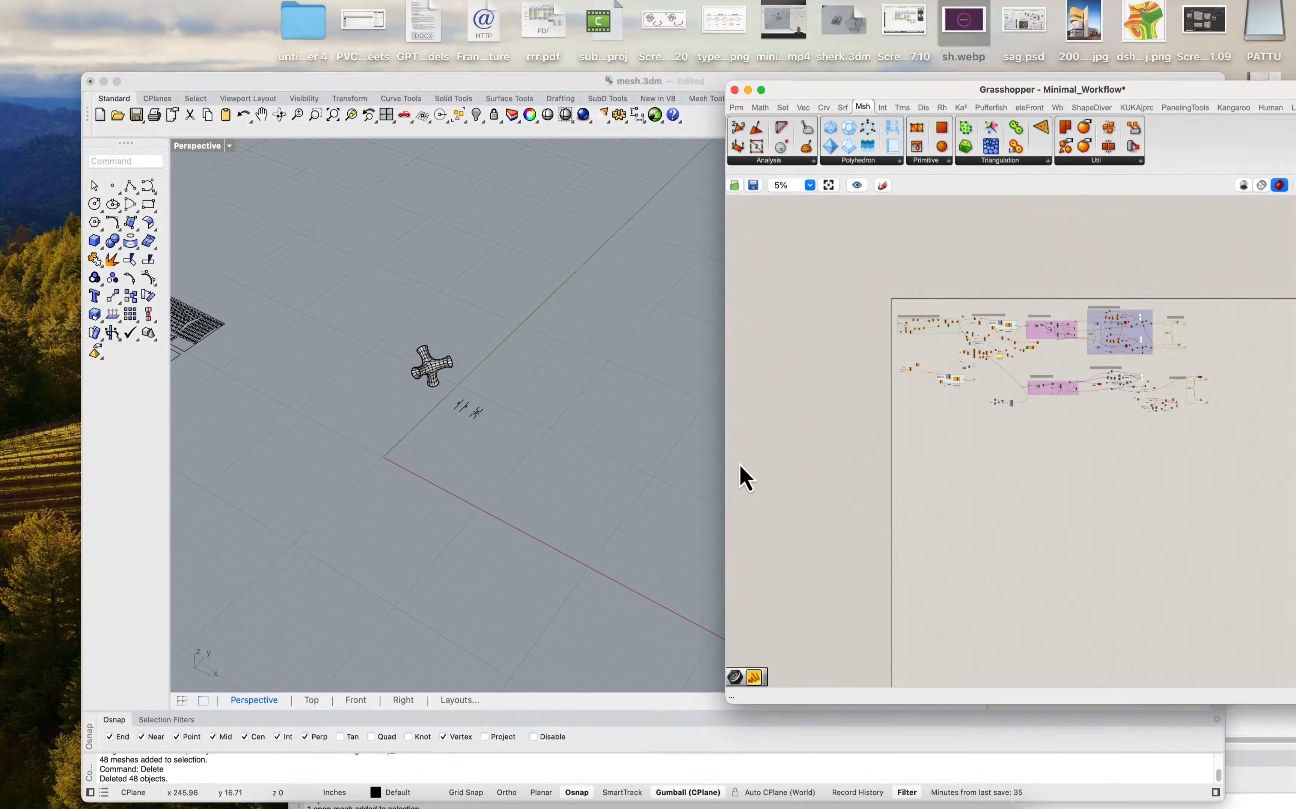
click(328, 252)
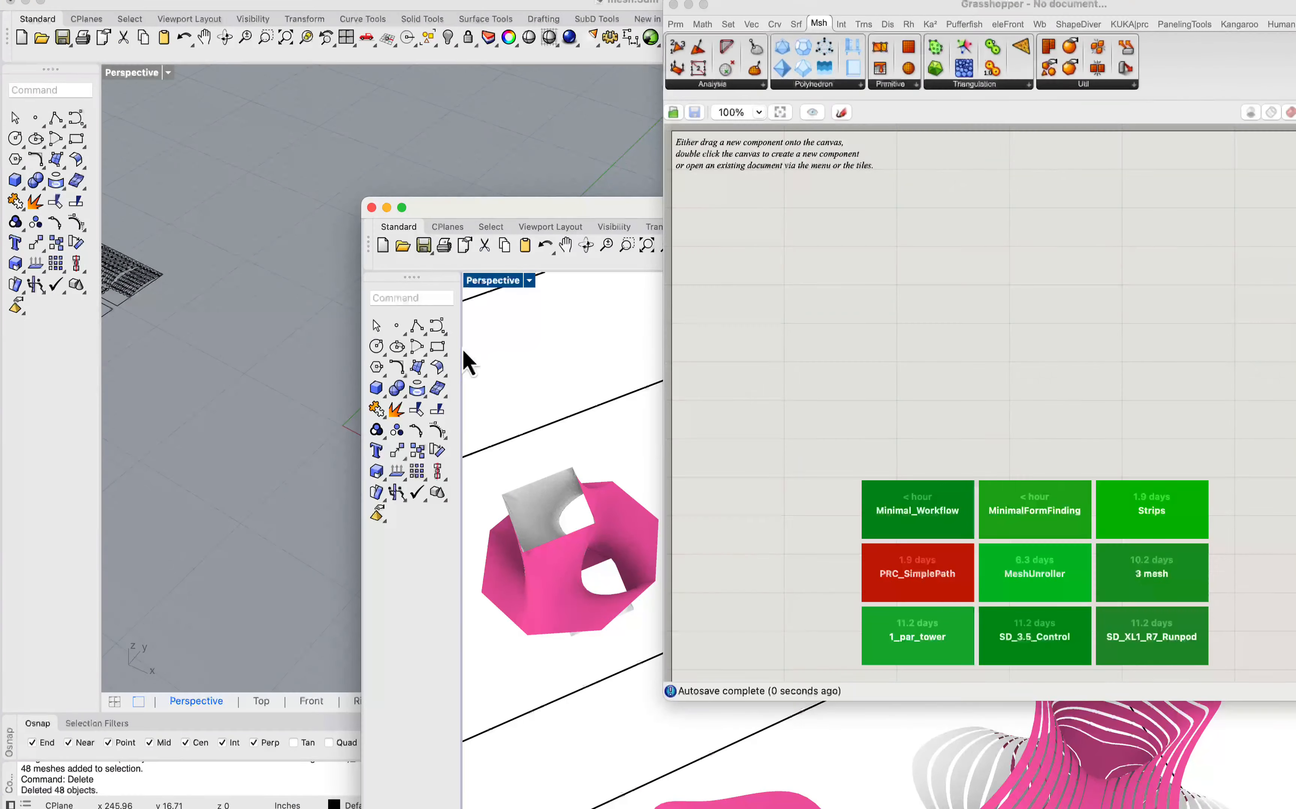
double_click(567, 217)
Step: Survey the framed groups of minimal surfaces in symmetric.3dm to find another shape to unroll, keeping the Grasshopper window clear of the models
click(480, 433)
scroll(296, 266, down, 15)
scroll(471, 231, up, 3)
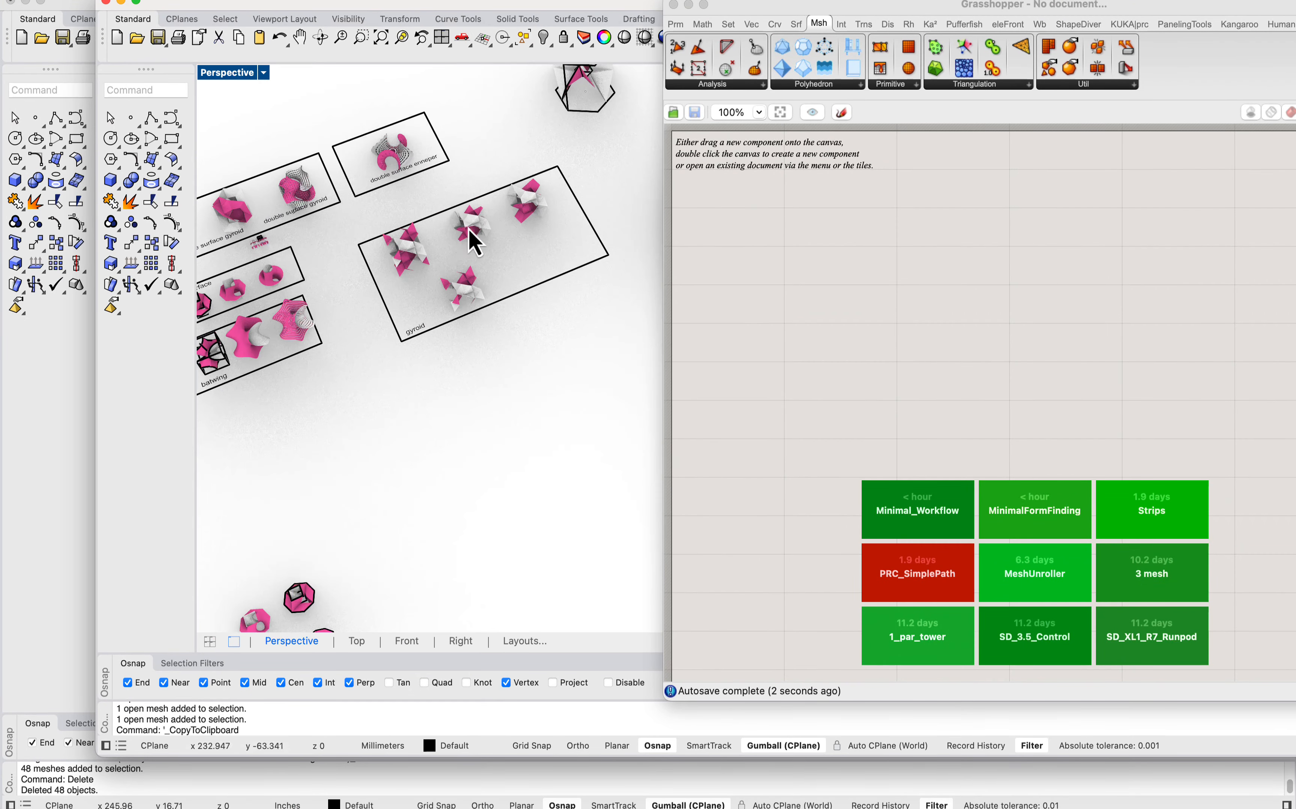
right_drag(500, 259, 495, 187)
scroll(473, 178, down, 6)
scroll(472, 181, up, 3)
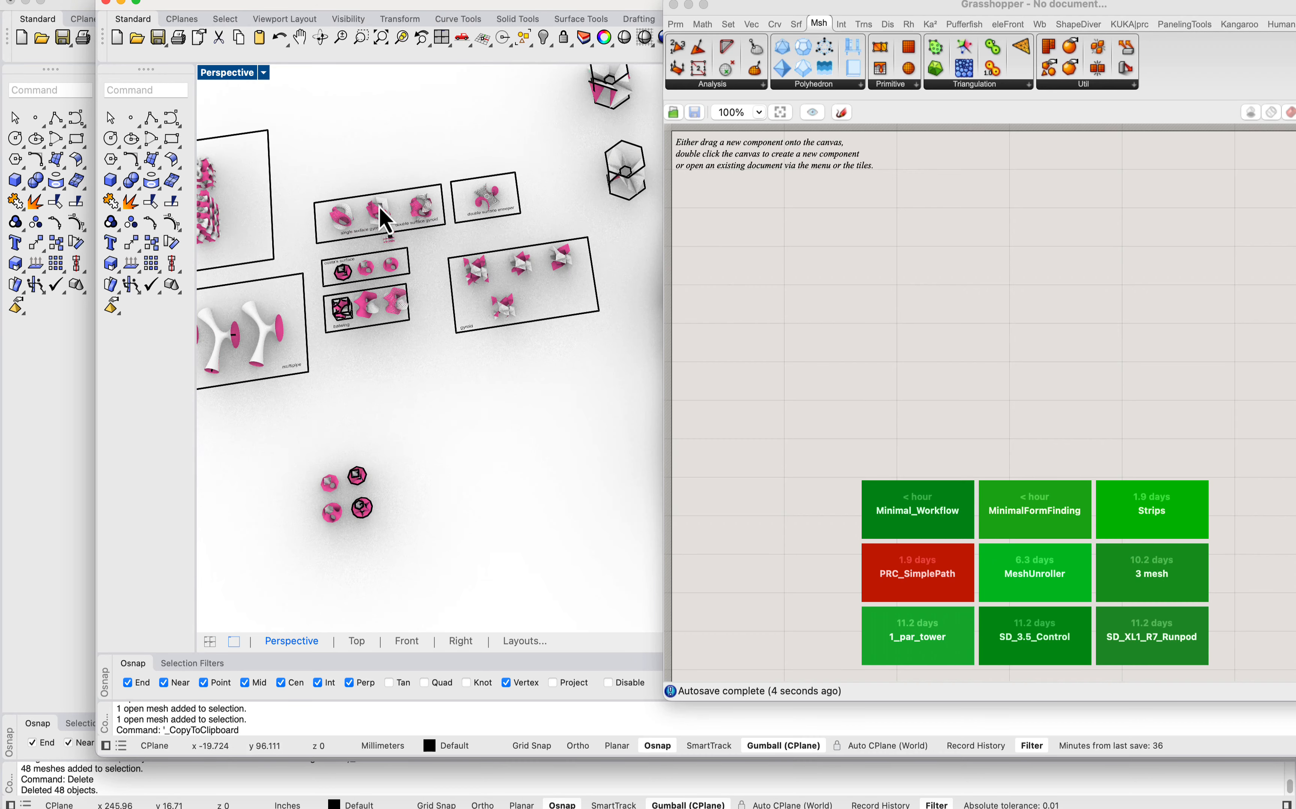
scroll(600, 261, up, 8)
drag(756, 11, 969, 6)
scroll(712, 281, down, 10)
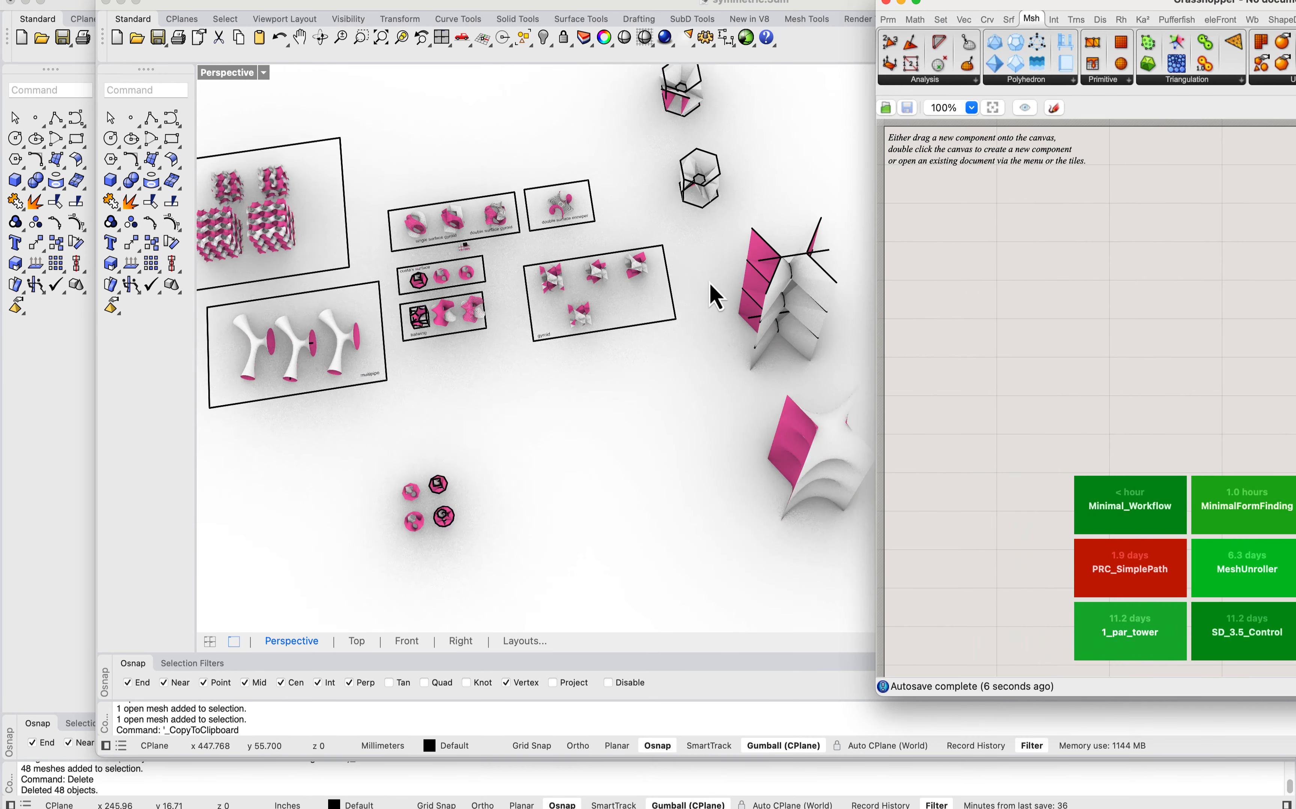
scroll(695, 166, up, 2)
right_drag(697, 170, 627, 269)
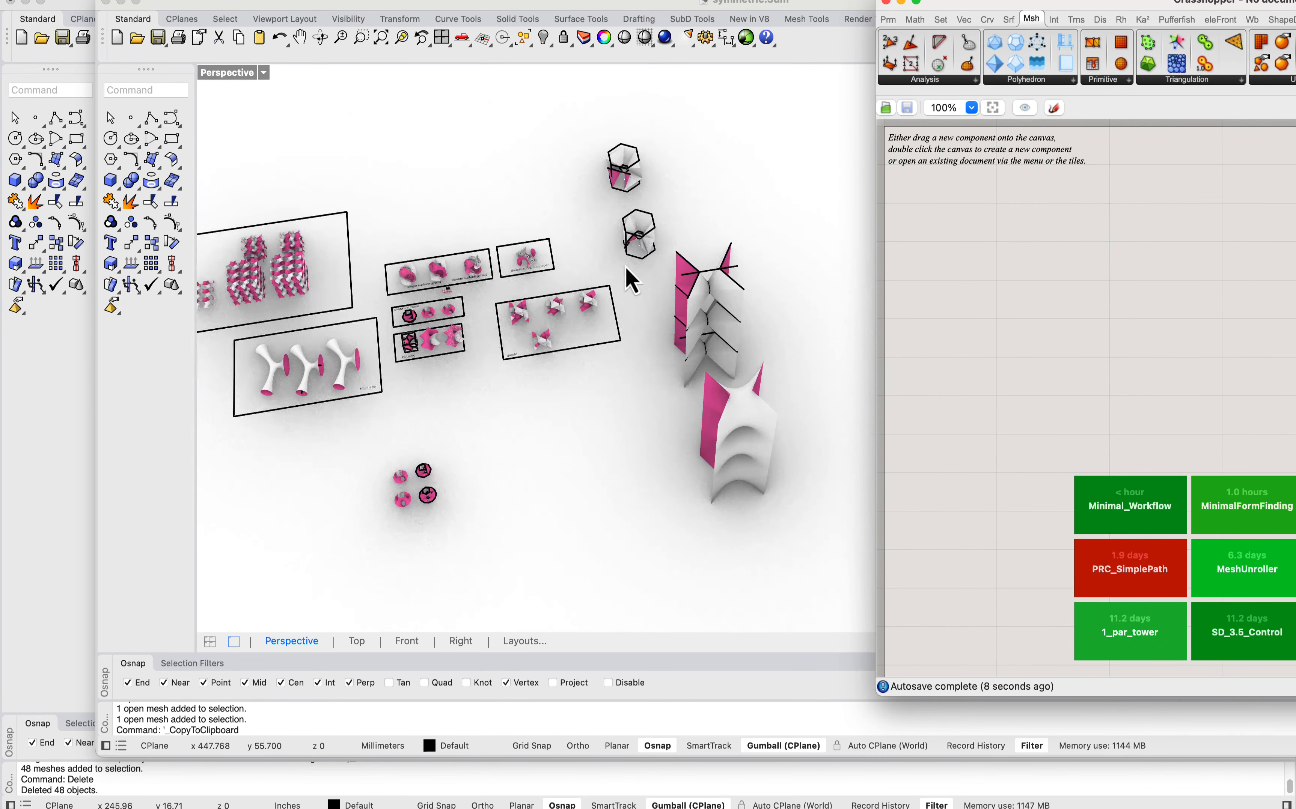
scroll(770, 455, up, 3)
click(626, 452)
scroll(562, 434, down, 7)
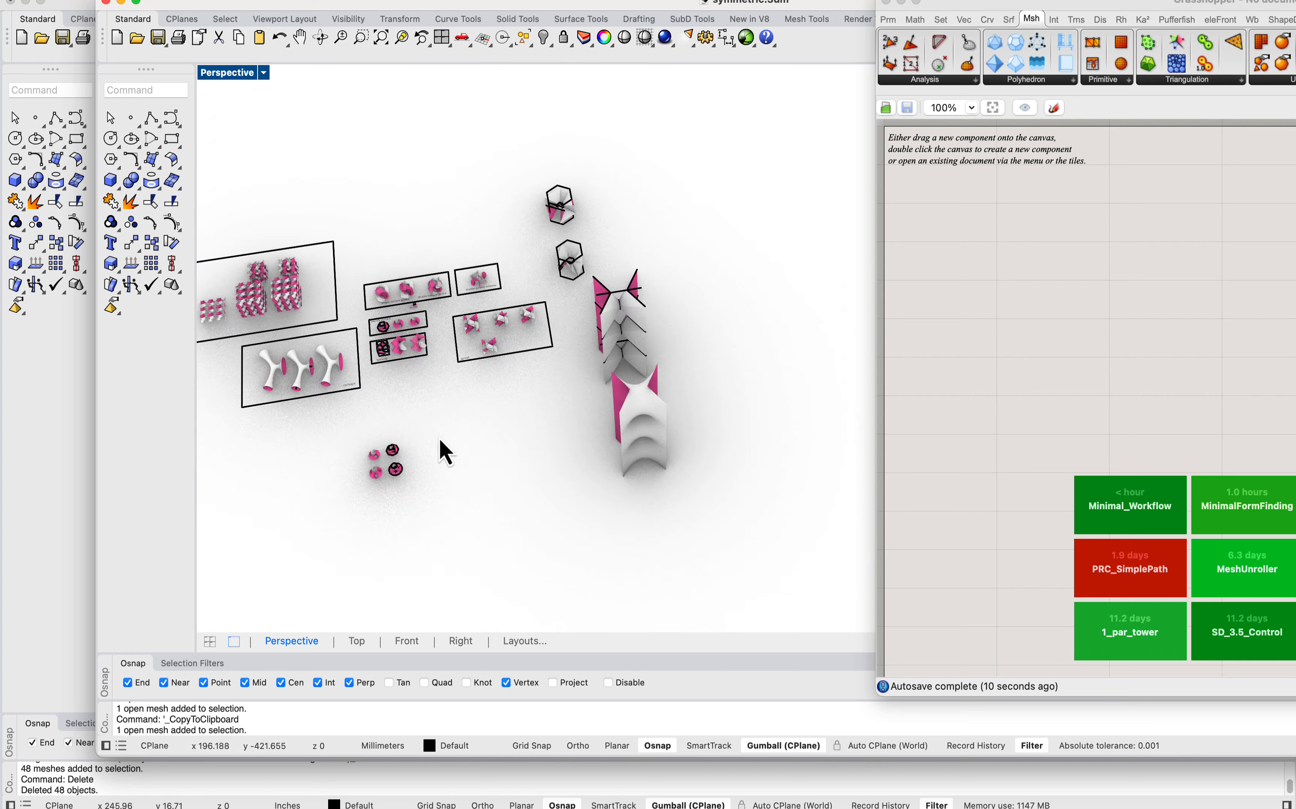
scroll(389, 479, up, 11)
scroll(428, 471, down, 10)
scroll(459, 242, up, 15)
Step: Copy the coarse gyroid mesh at the far corner of the gyroid frame and paste it into mesh.3dm
click(459, 242)
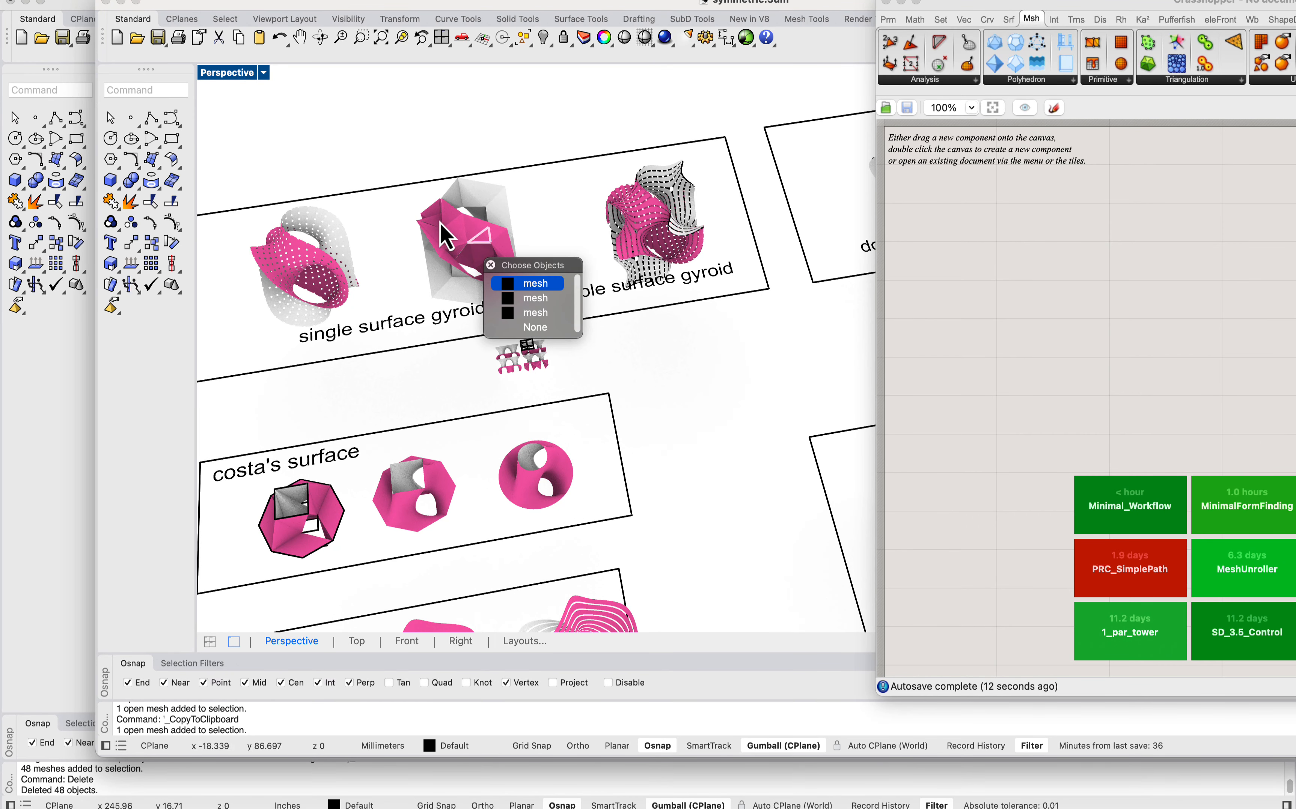
click(415, 113)
scroll(391, 202, down, 11)
scroll(685, 279, up, 5)
drag(614, 196, 722, 337)
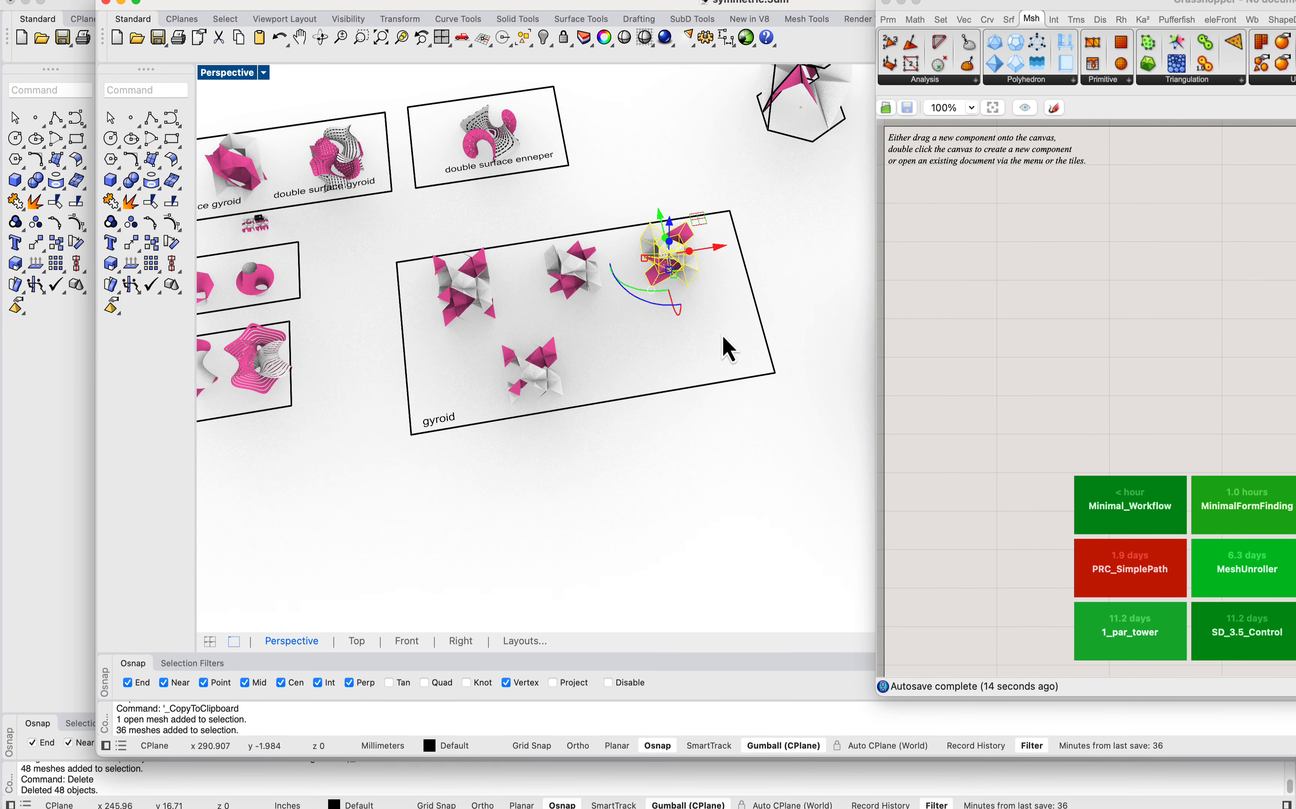
click(90, 439)
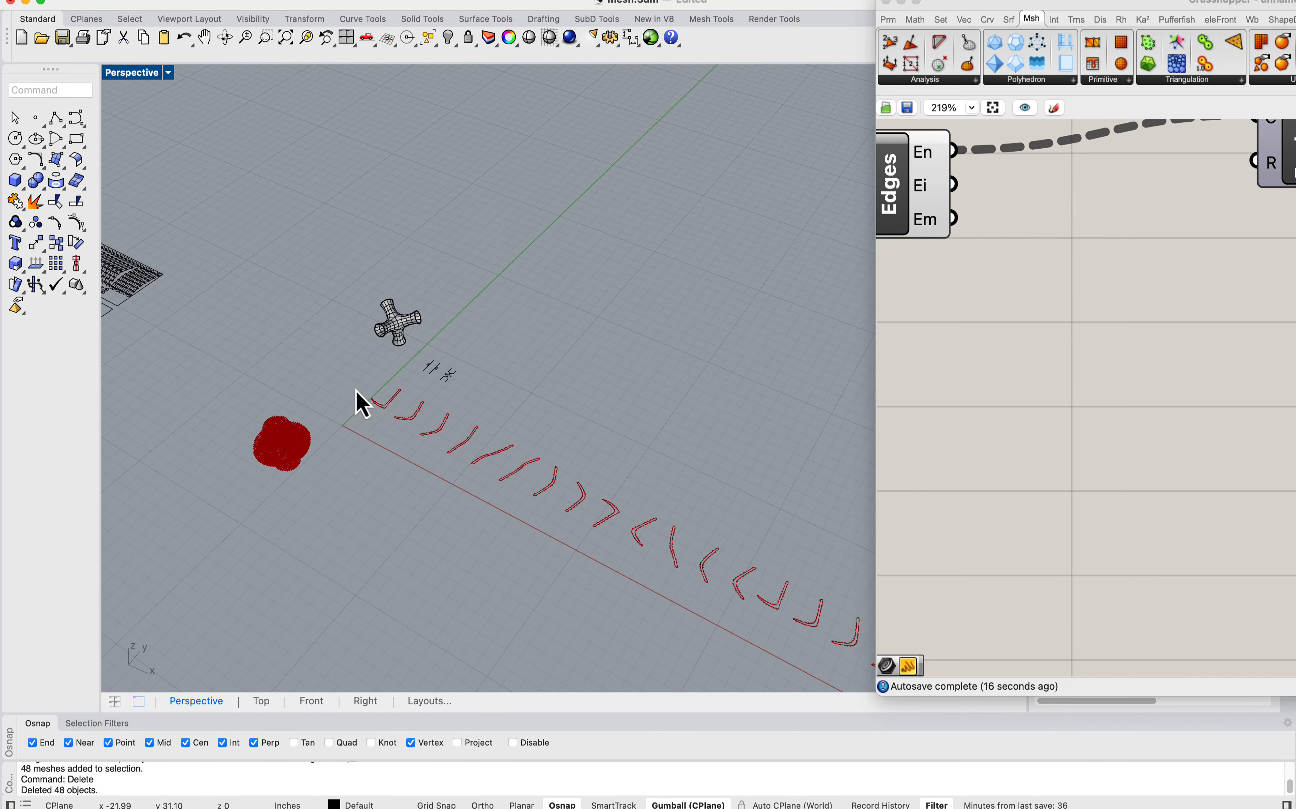
scroll(497, 286, down, 3)
Step: Scale up the pasted gyroid mesh in Wireframe display, using a second reference distance of 30 inches
click(152, 75)
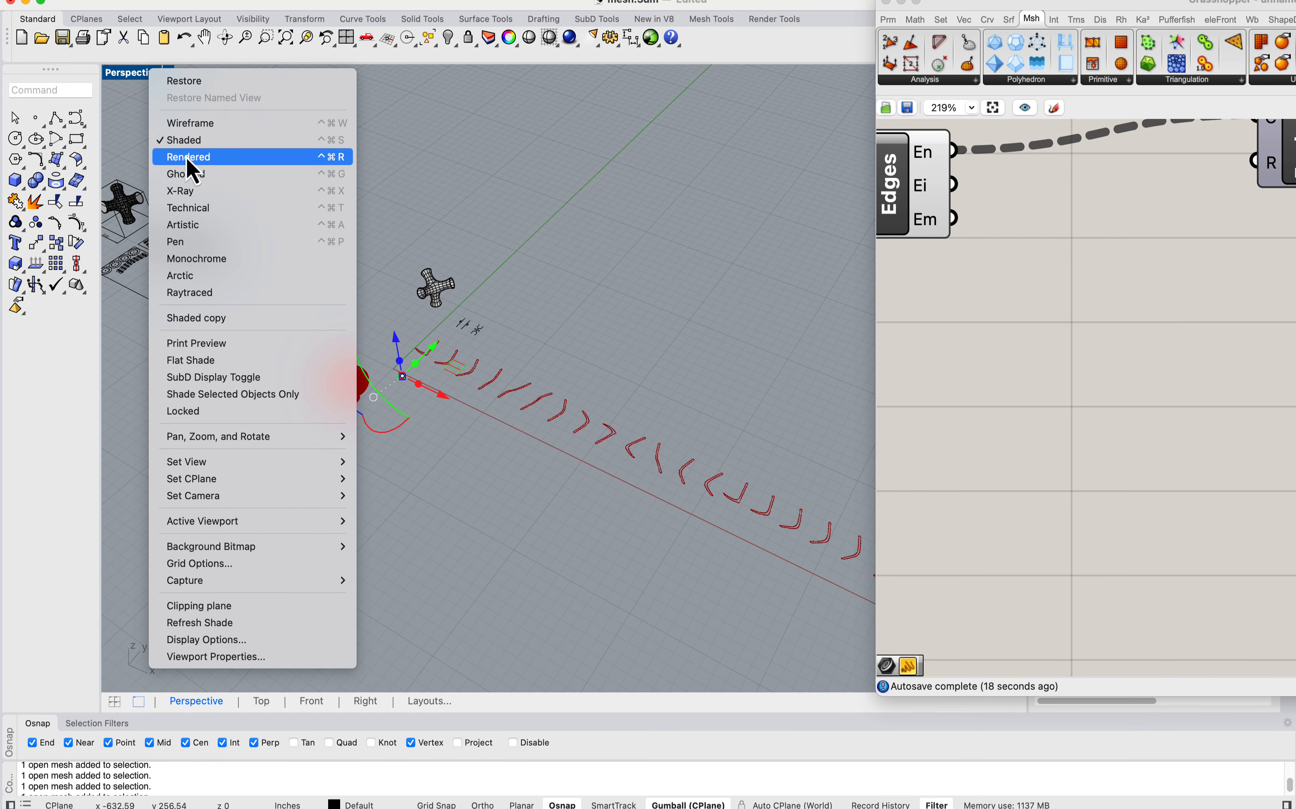
click(192, 123)
scroll(422, 370, up, 10)
text(scale)
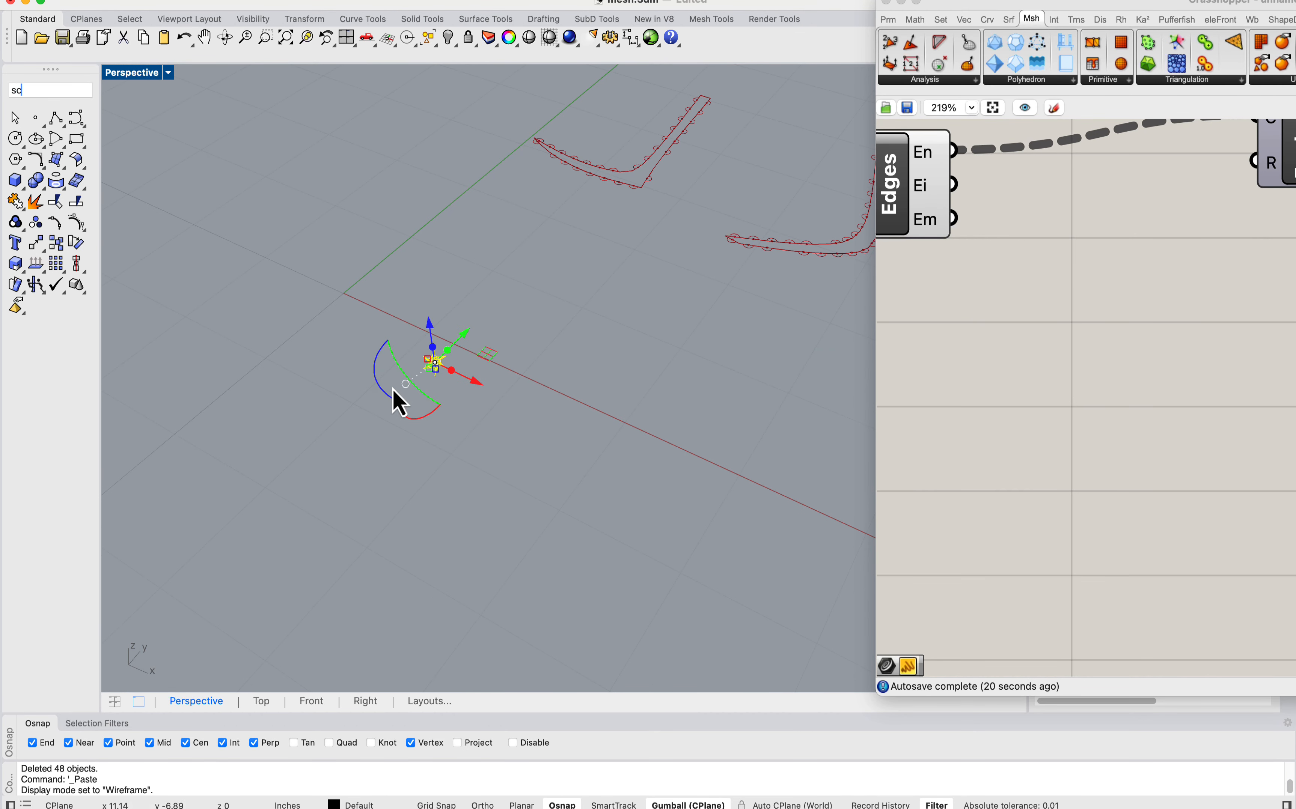
key(Return)
scroll(449, 353, up, 3)
click(392, 455)
click(477, 391)
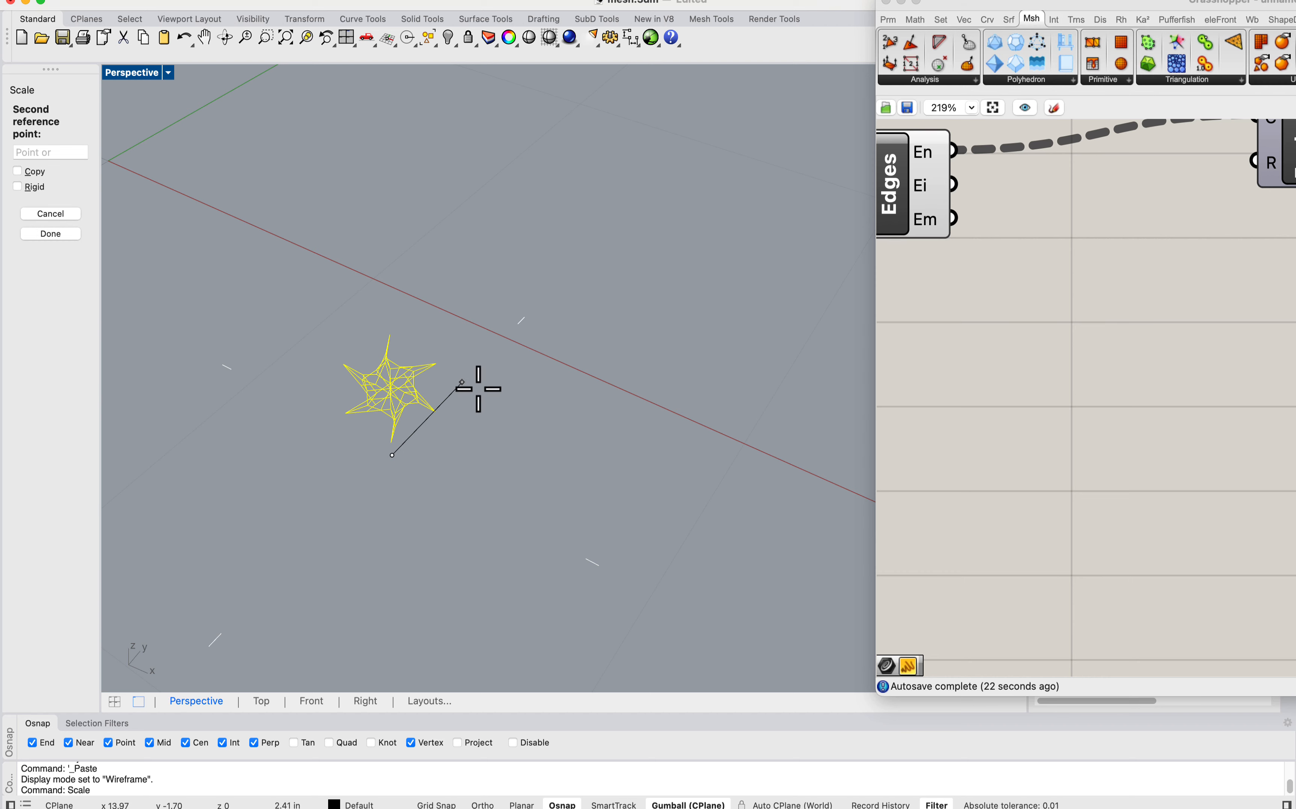
text(30)
key(Return)
click(474, 388)
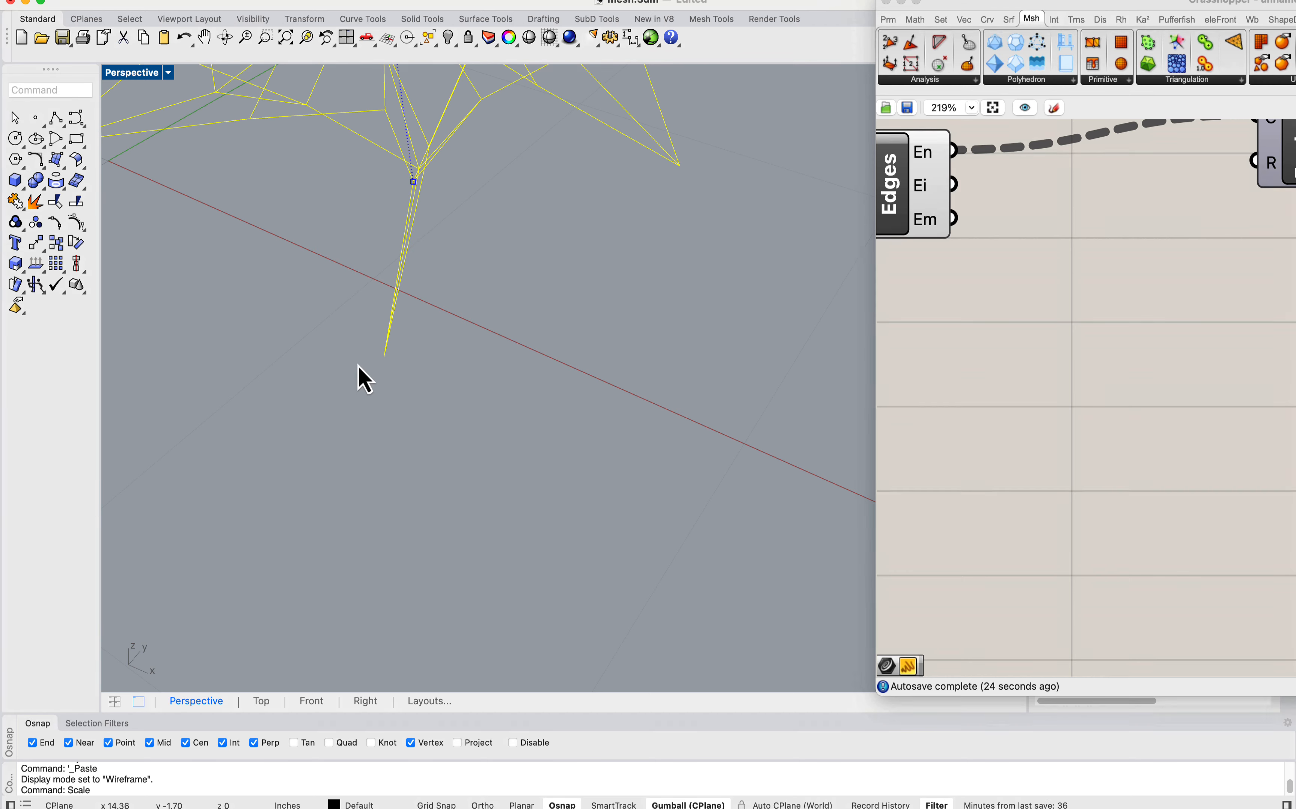
scroll(396, 372, down, 15)
Step: Display the perspective view as Rendered and move the scaled gyroid mesh into the free area beside the unrolled strips
click(132, 73)
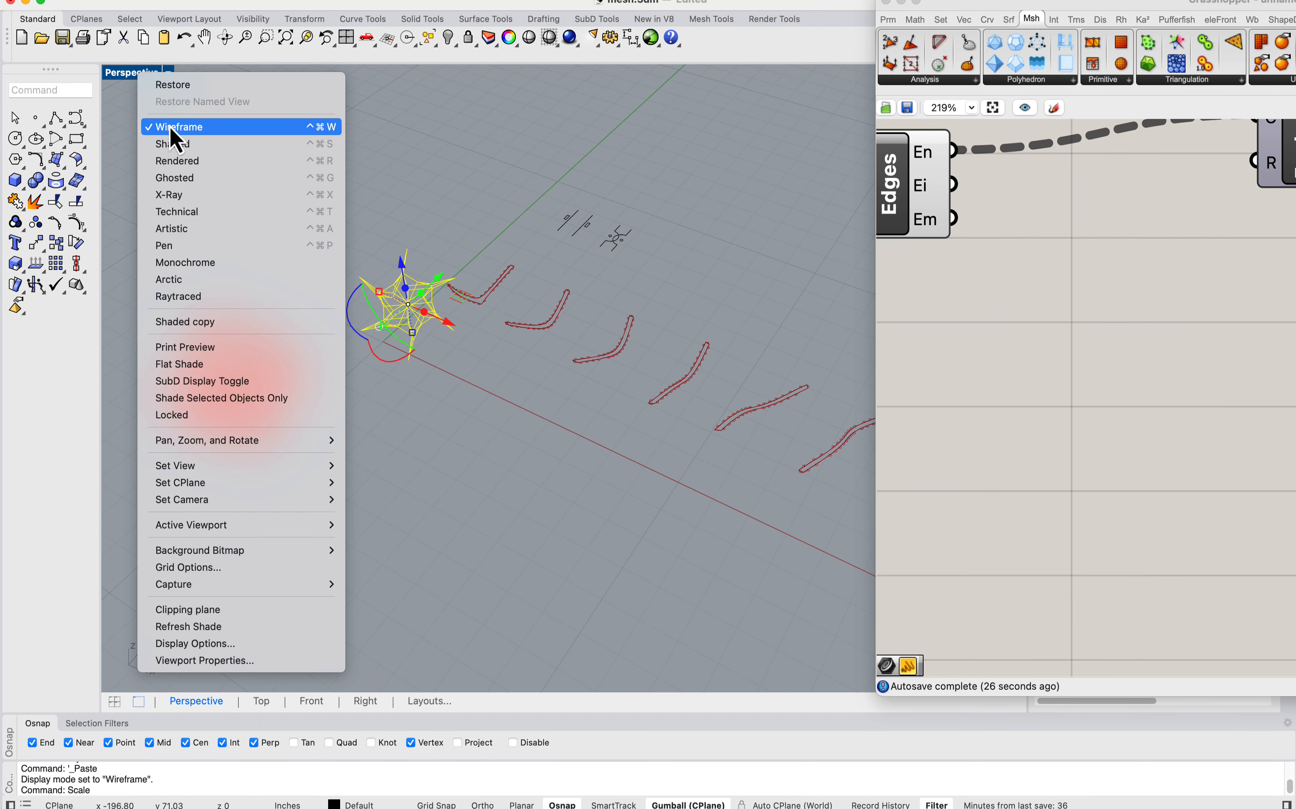
click(178, 167)
right_drag(474, 392, 473, 328)
scroll(460, 293, up, 8)
drag(481, 402, 294, 150)
scroll(369, 184, down, 7)
right_drag(399, 229, 433, 446)
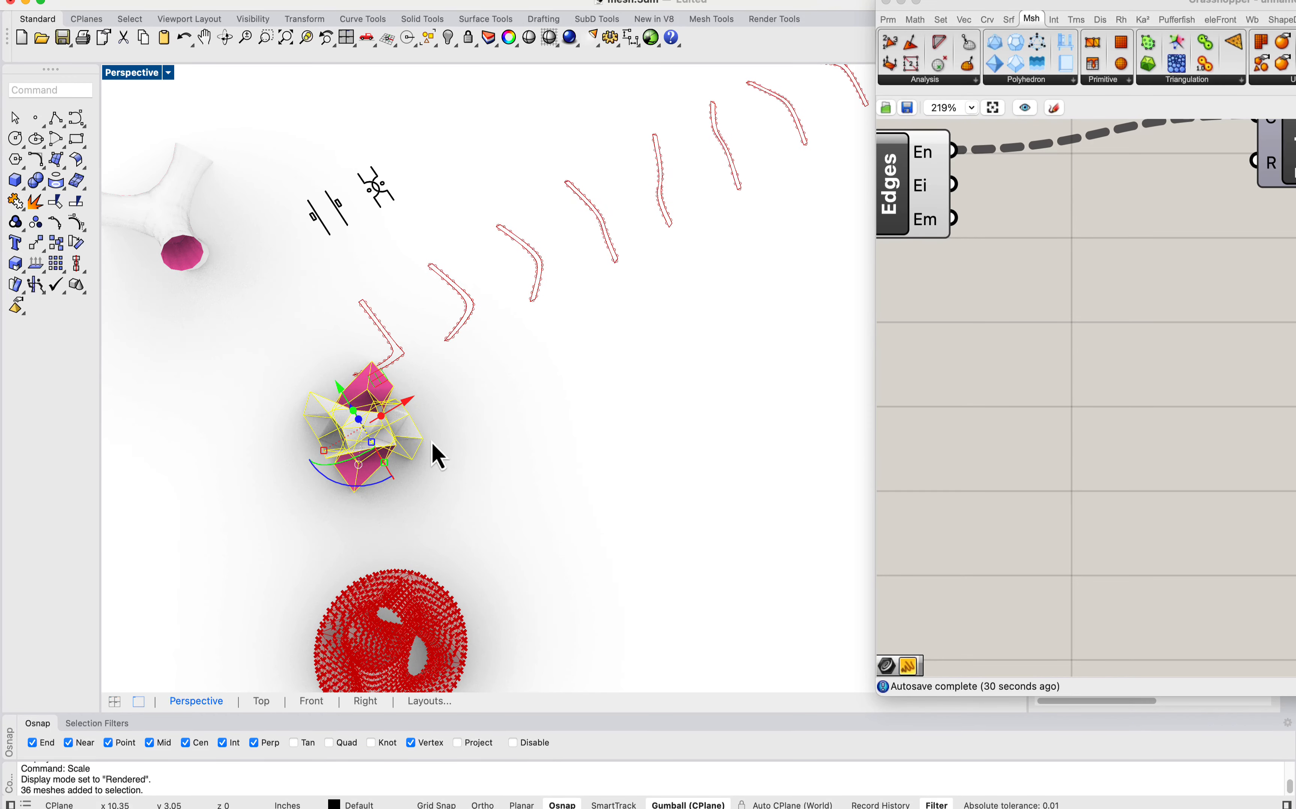
drag(404, 431, 644, 378)
click(644, 376)
right_drag(634, 509, 573, 455)
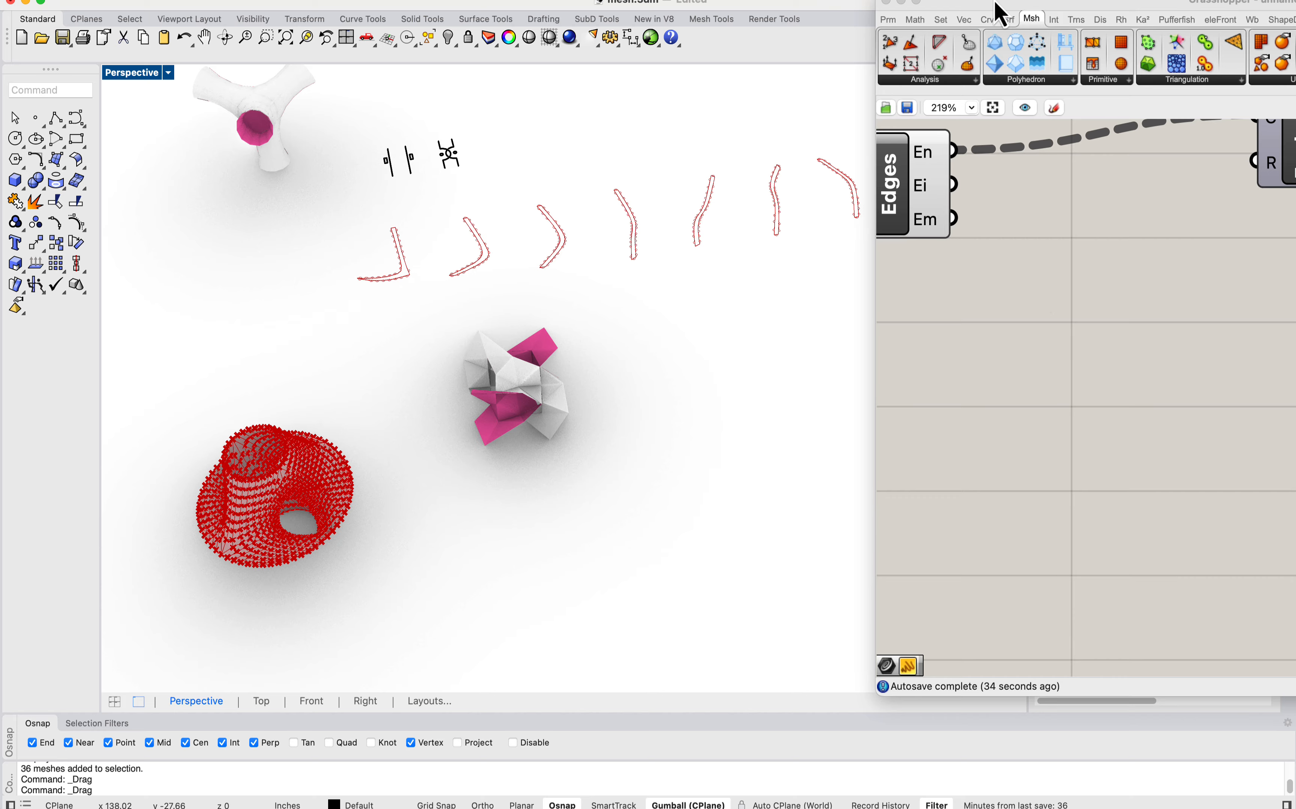
Step: Add a Mesh parameter to the Grasshopper definition near the existing Mesh parameter that feeds the unroller
drag(1001, 11, 728, 12)
scroll(932, 396, down, 10)
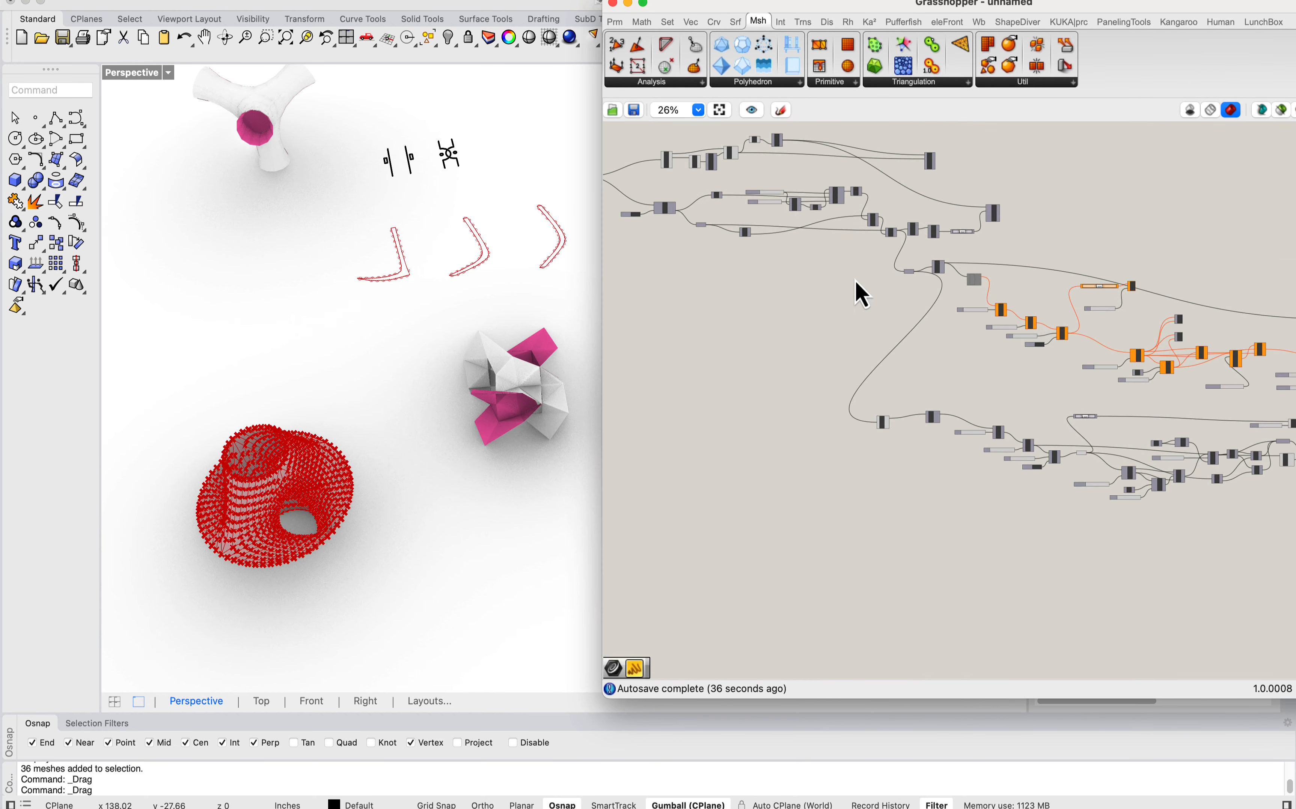
scroll(866, 300, up, 5)
scroll(889, 306, down, 1)
right_drag(648, 248, 1100, 417)
right_drag(631, 329, 872, 424)
scroll(844, 281, up, 2)
double_click(817, 380)
text(m)
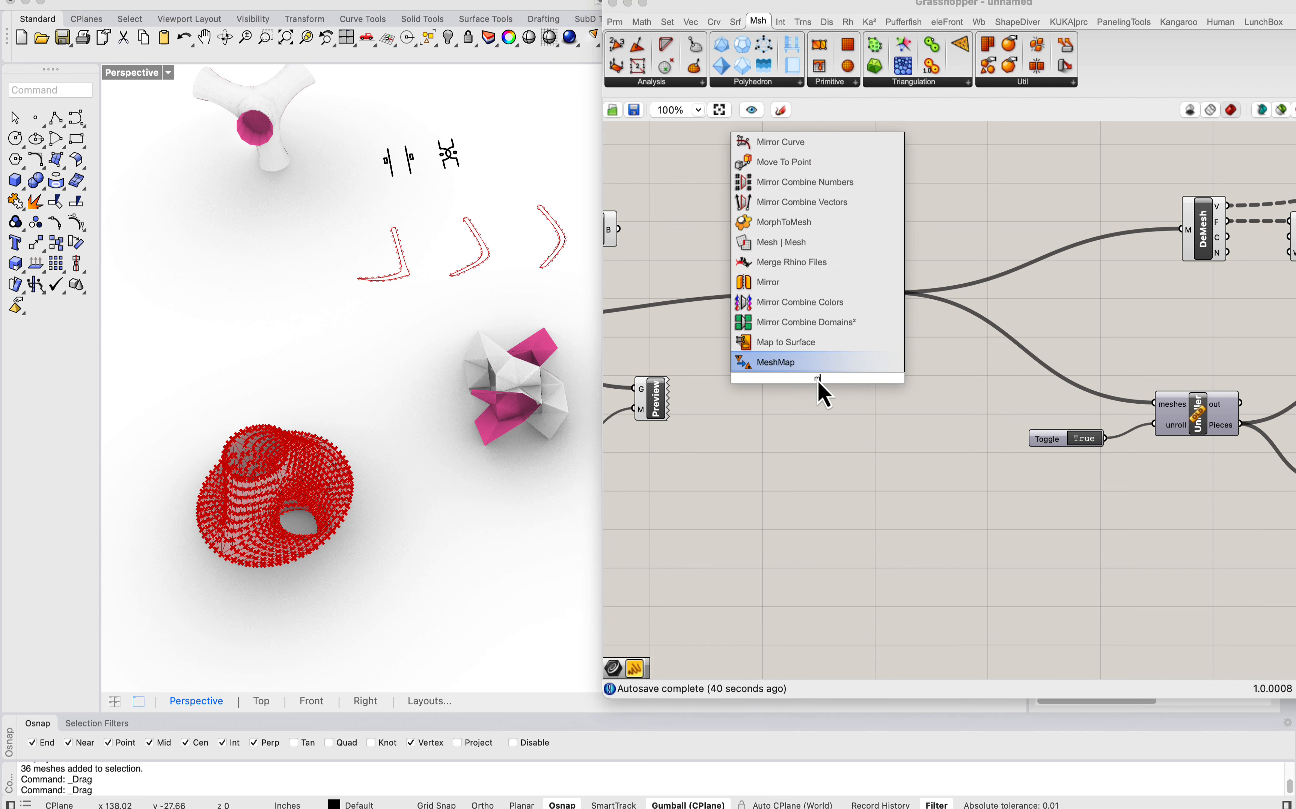
text(esh)
key(Return)
Step: Set the gyroid's multiple meshes as the input of the new Mesh parameter
right_click(818, 378)
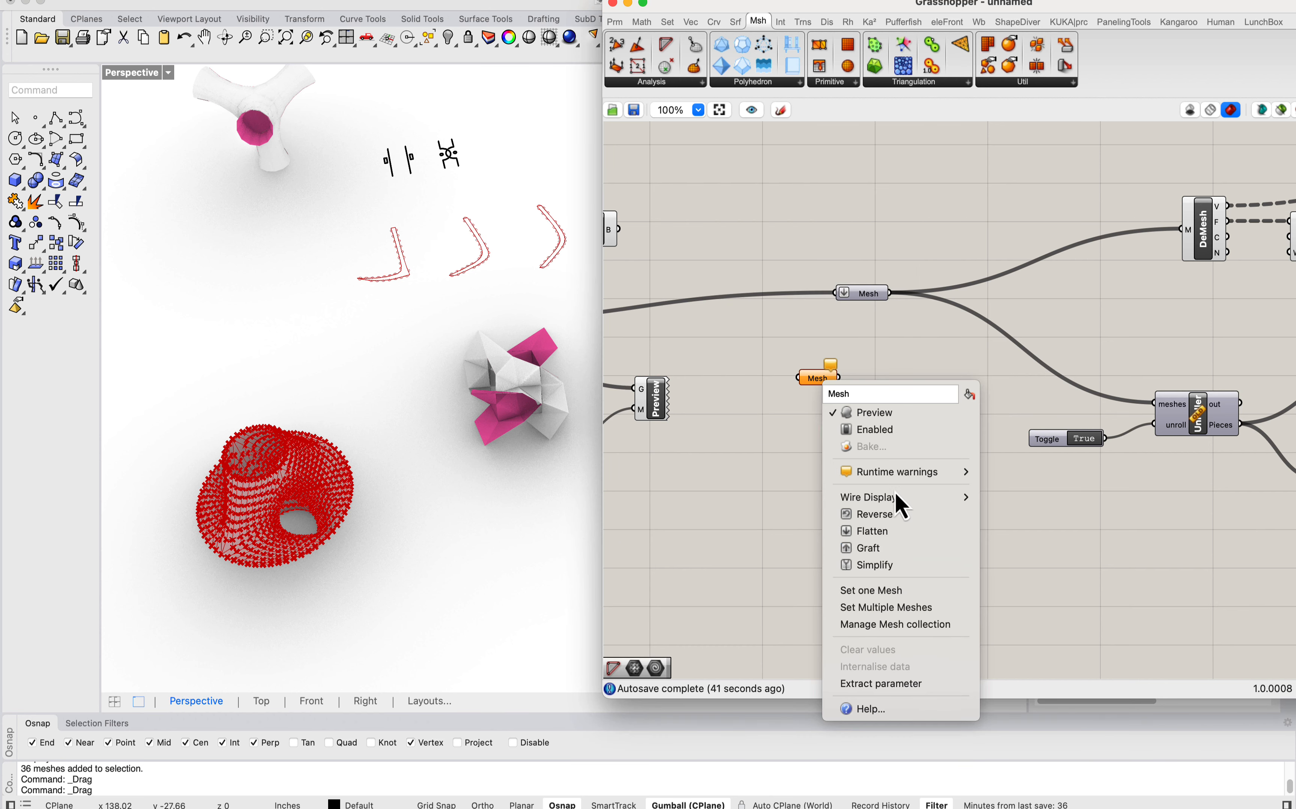
click(906, 607)
drag(443, 312, 615, 517)
key(Return)
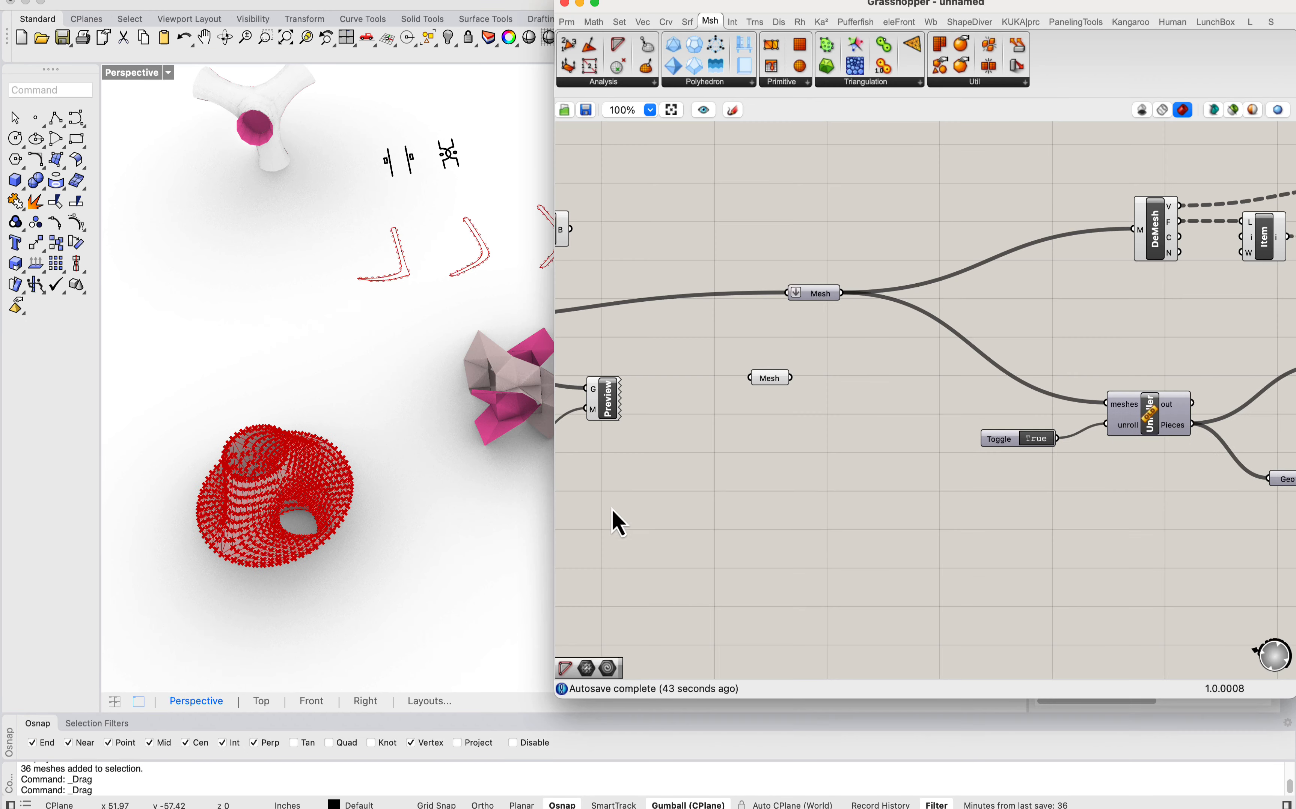
Step: Add a Weaverbird Catmull-Clark subdivision component and feed the gyroid Mesh parameter into its mesh input
double_click(723, 432)
text(caty)
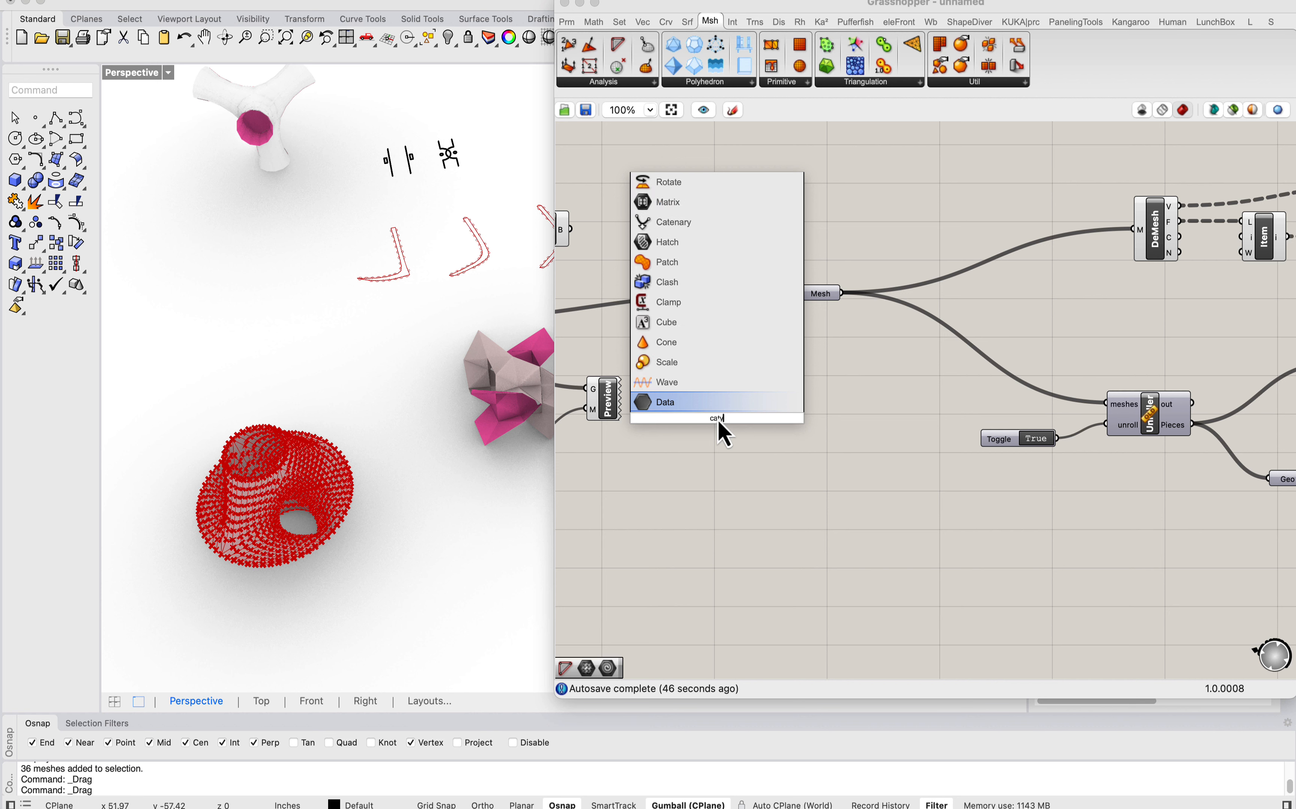
key(BackSpace)
text(mu)
key(Return)
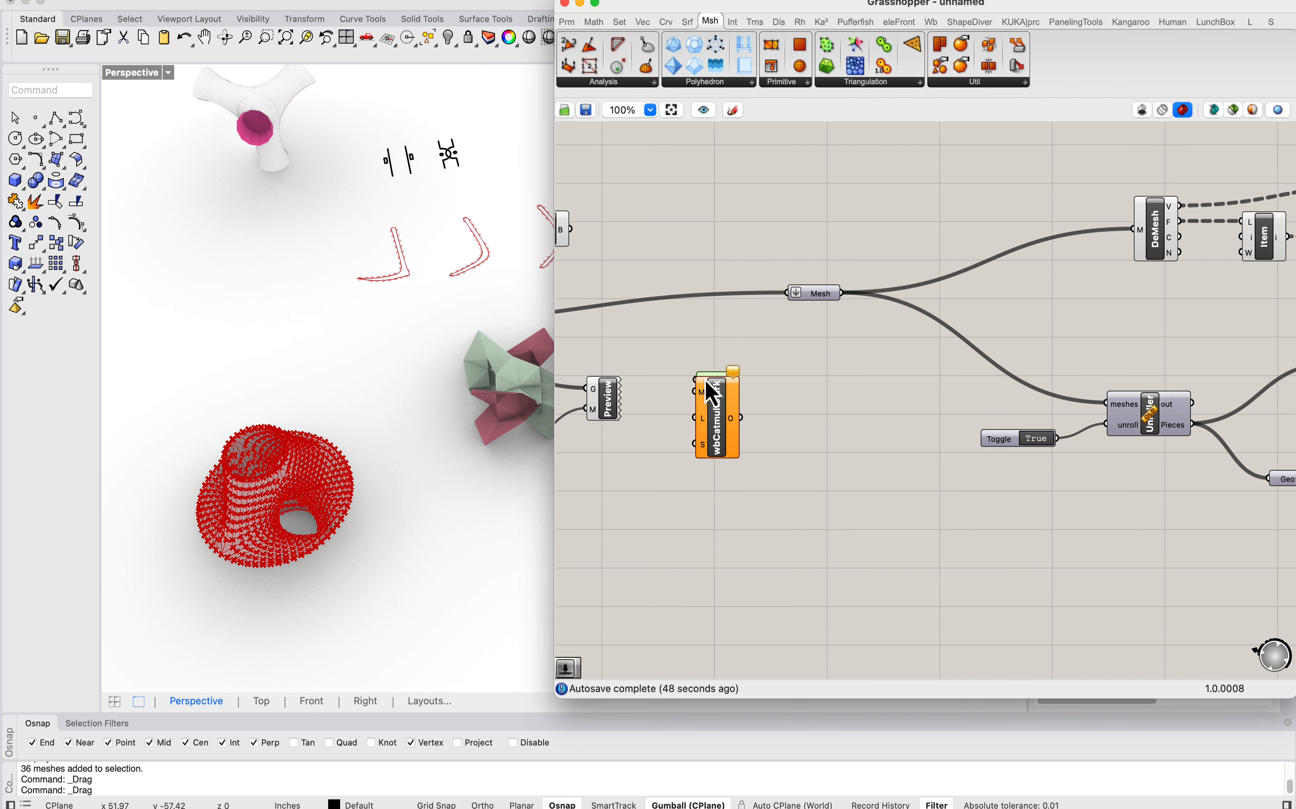
drag(695, 393, 698, 361)
drag(724, 408, 789, 391)
Step: Drive the Catmull-Clark level with a slider of 2 and connect the subdivided output to the Mesh parameter feeding the unroller
double_click(729, 431)
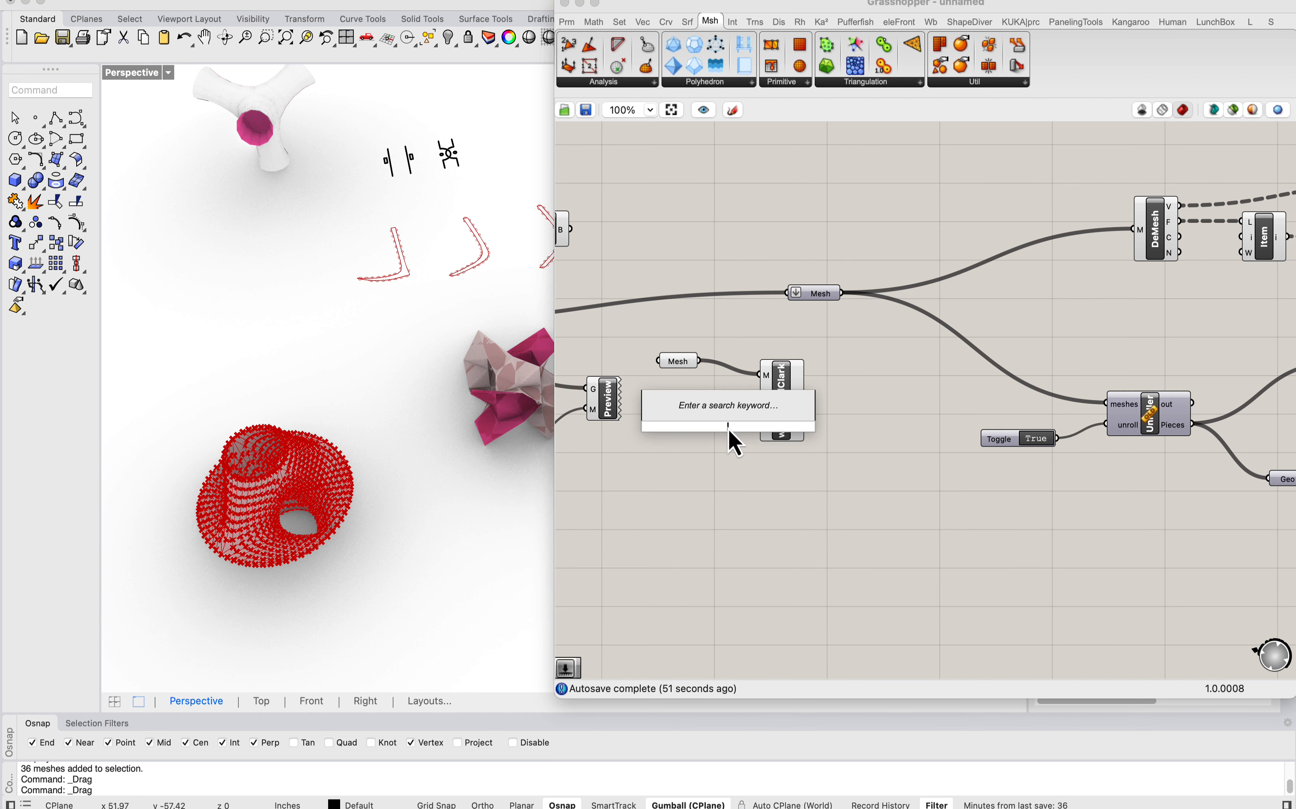
text(2)
key(Return)
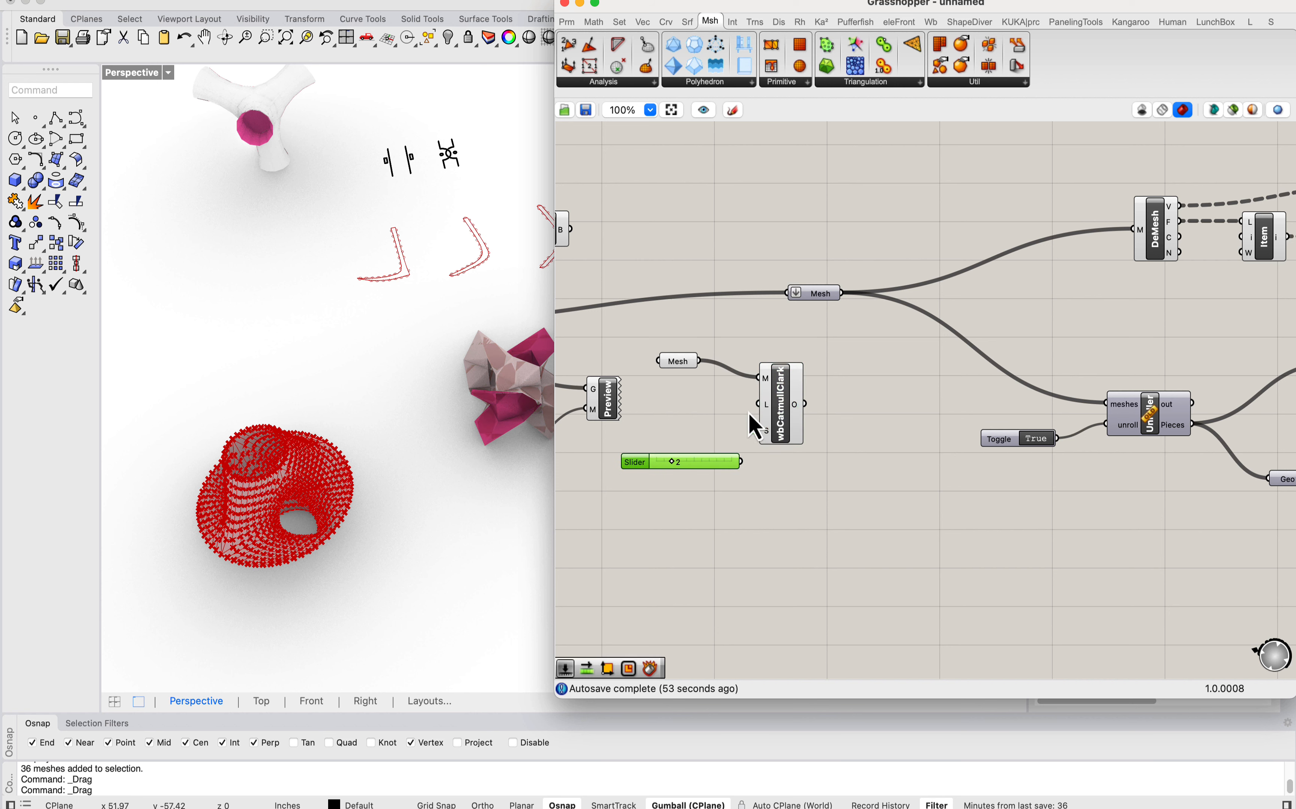
drag(780, 388, 822, 394)
right_drag(863, 396, 832, 395)
drag(815, 409, 757, 290)
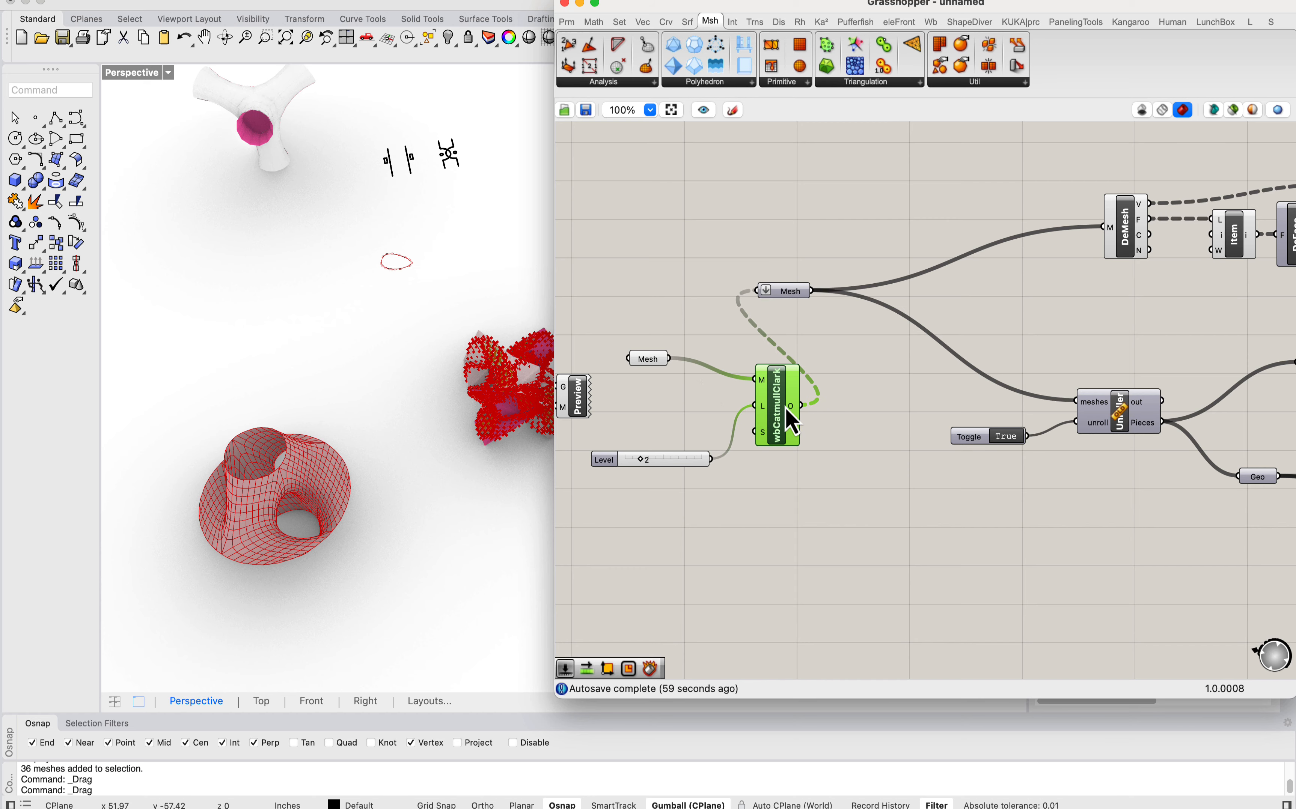
Step: Feed the unroller's Mesh parameter from the Mesh parameter after Dir Strips instead of the Catmull-Clark output
right_drag(799, 411, 990, 418)
drag(989, 407, 1004, 410)
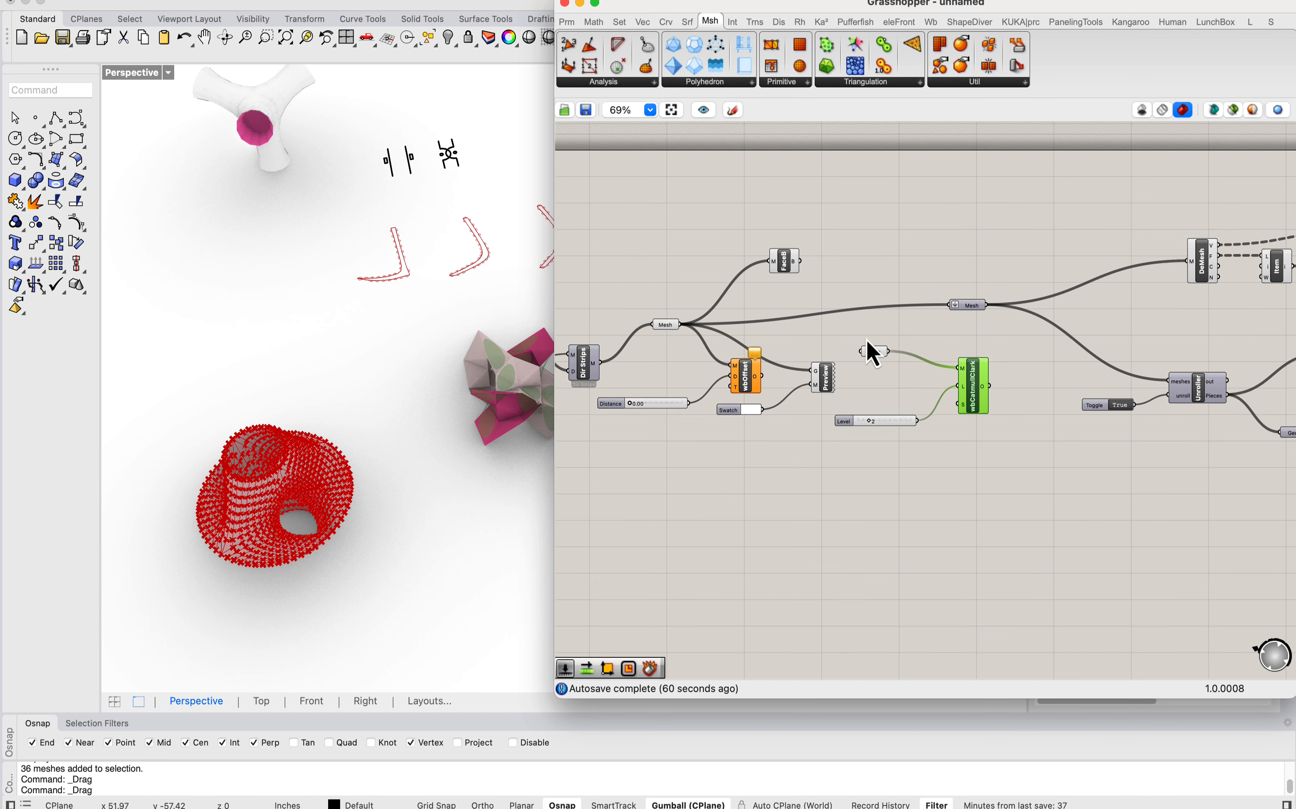
right_drag(865, 341, 1076, 338)
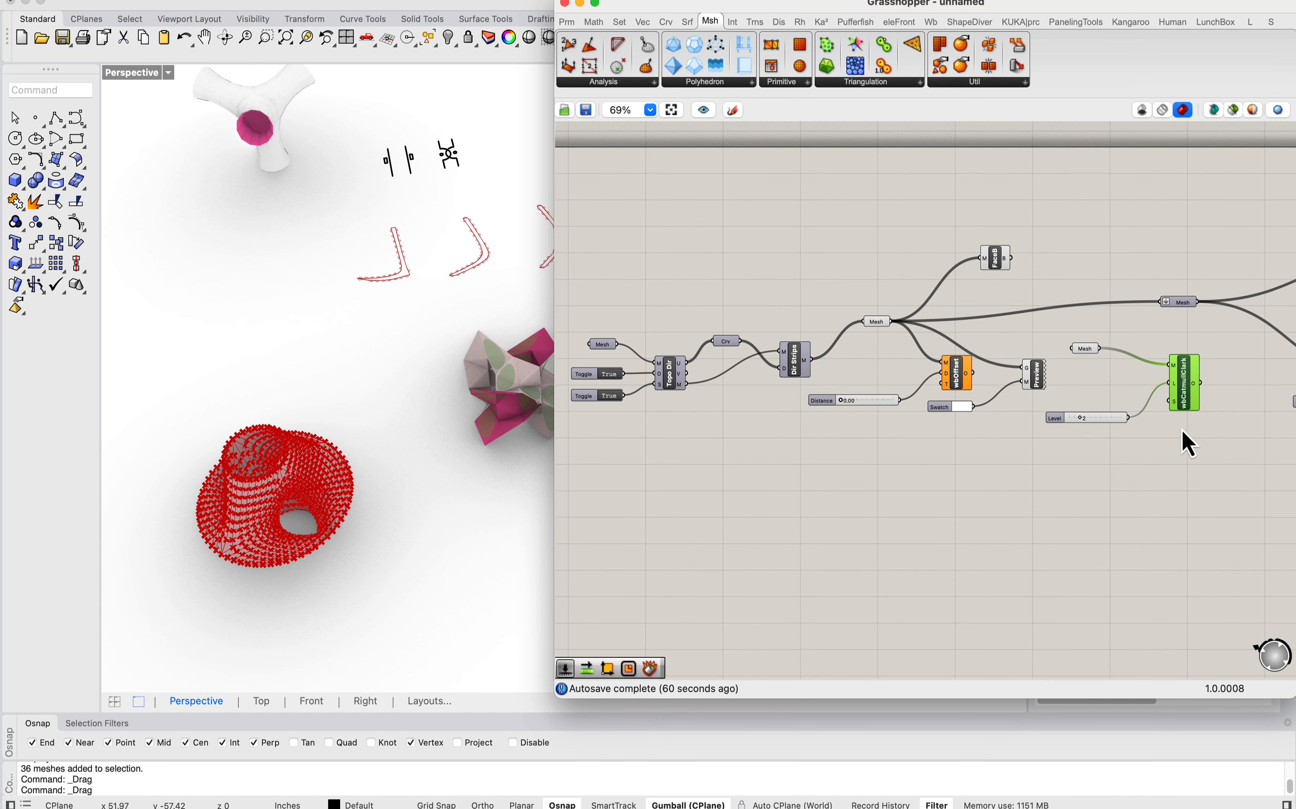
Step: Move the gyroid subdivision components to the start of the definition and connect the Catmull-Clark output to the Mesh parameter feeding Topo Dir
drag(1182, 433, 852, 364)
scroll(1114, 401, down, 4)
scroll(780, 363, up, 5)
click(950, 279)
drag(1015, 410, 1074, 395)
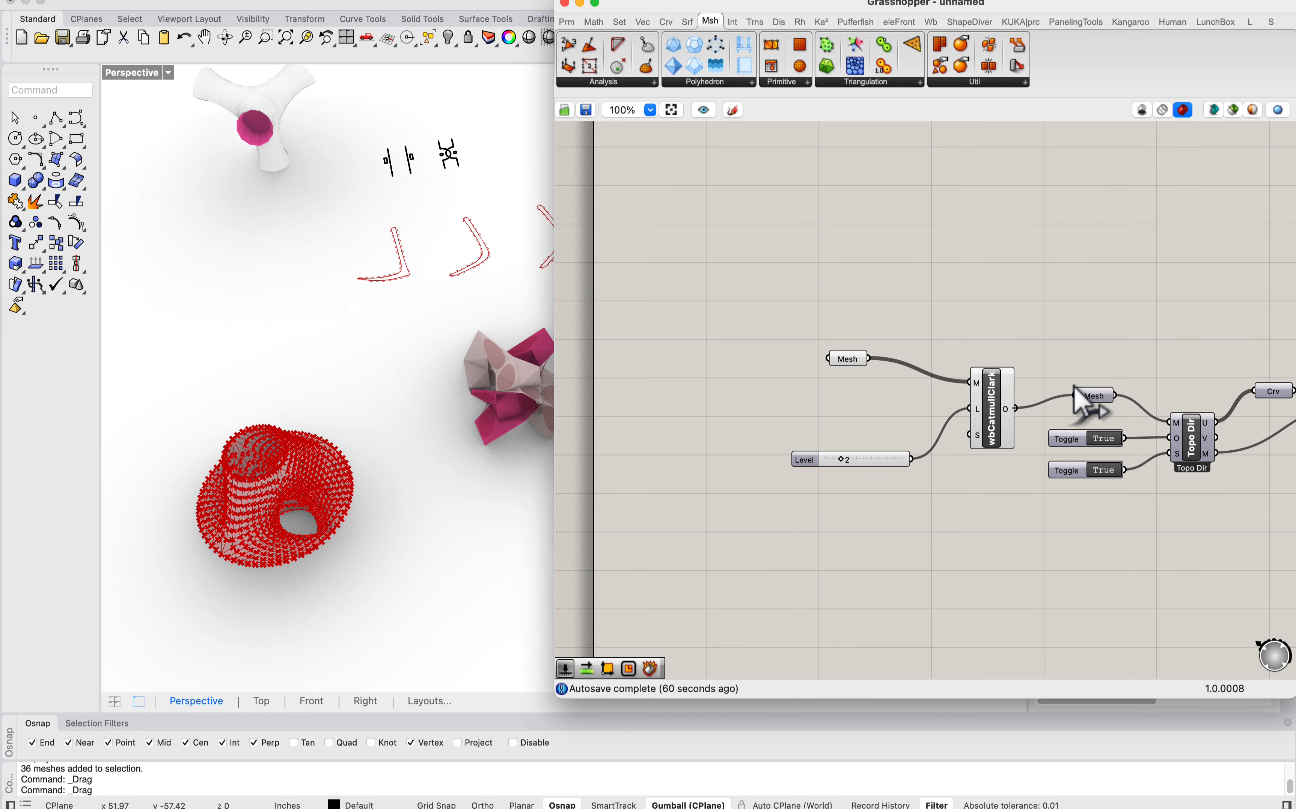
Step: Hide the gyroid's source meshes in the Rhino viewport
scroll(481, 325, up, 4)
shift+right_drag(481, 325, 413, 324)
click(422, 335)
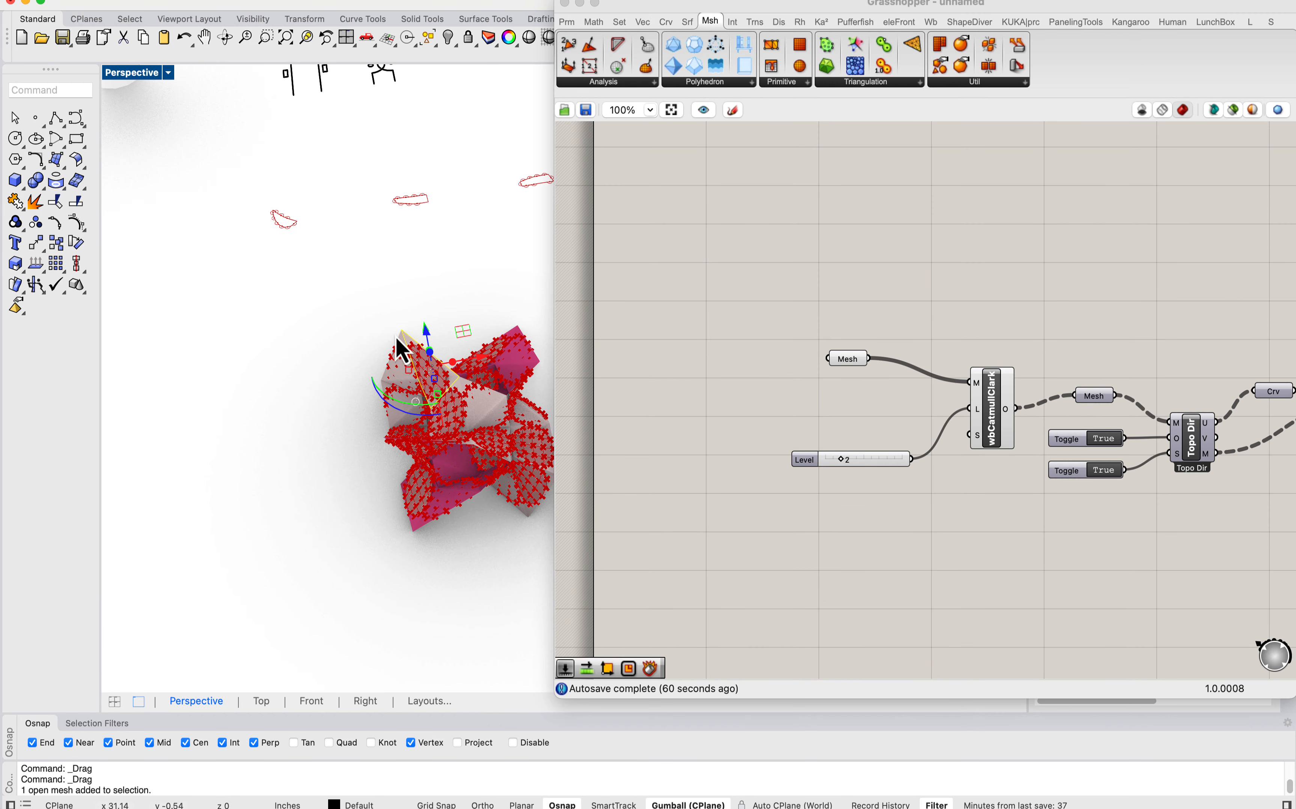
scroll(407, 316, down, 5)
drag(396, 289, 278, 431)
text(h)
key(Return)
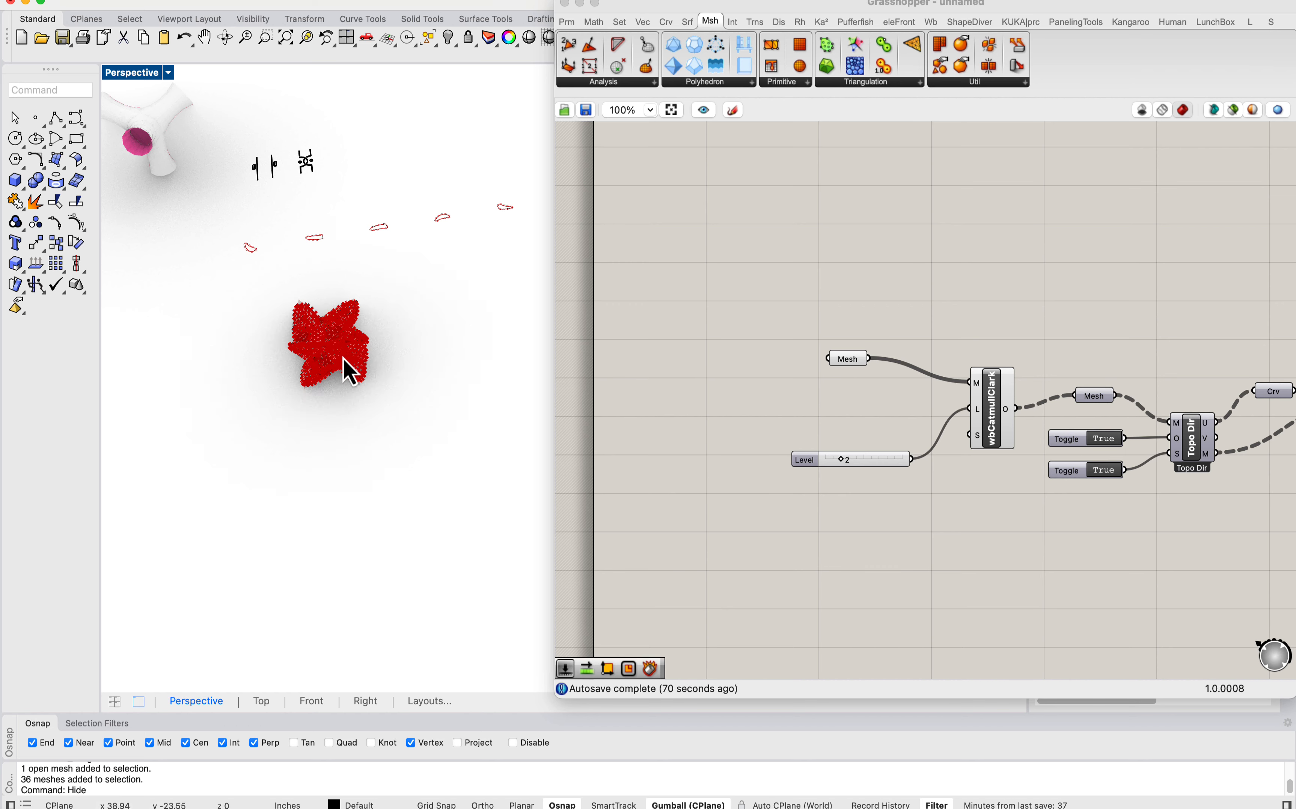
scroll(343, 358, up, 6)
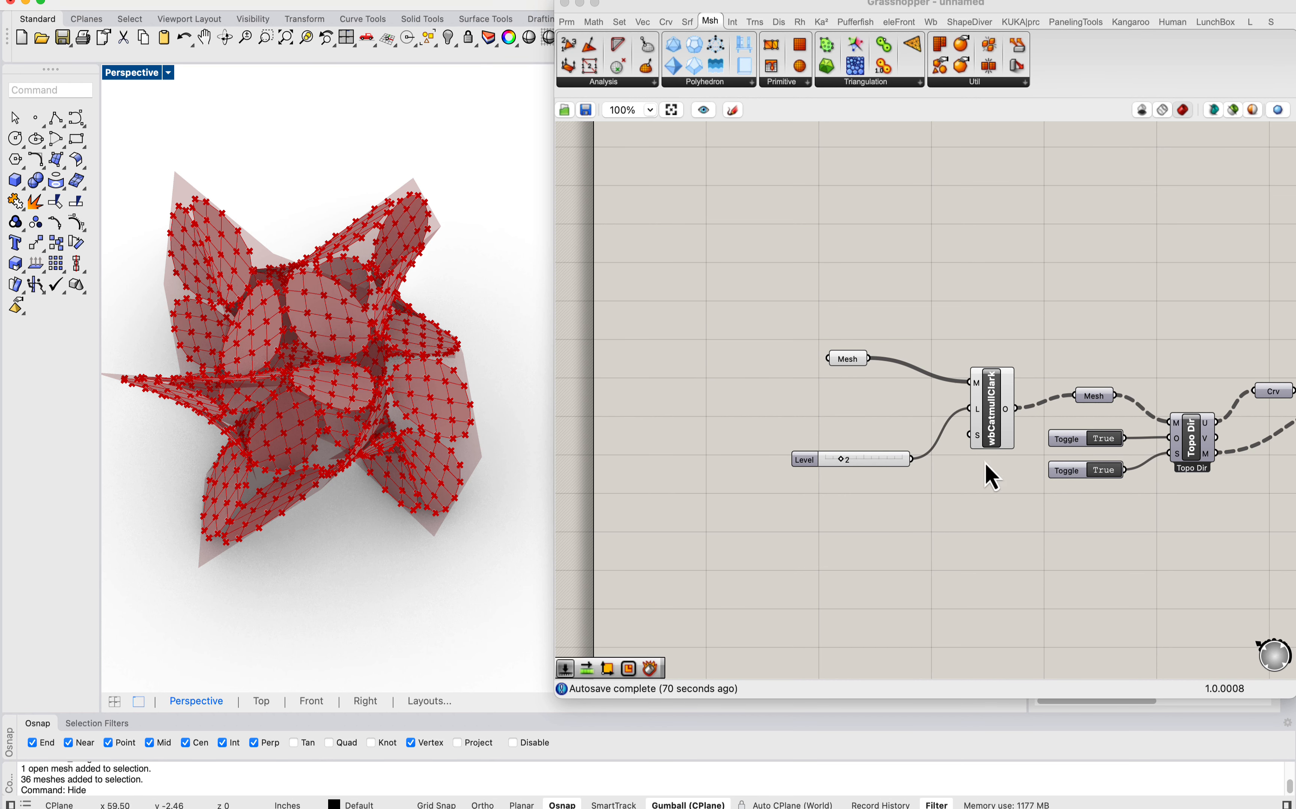
Step: Insert Weaverbird's Join Meshes and Weld between the gyroid Mesh parameter and the Catmull-Clark mesh input
drag(985, 463, 677, 314)
click(735, 324)
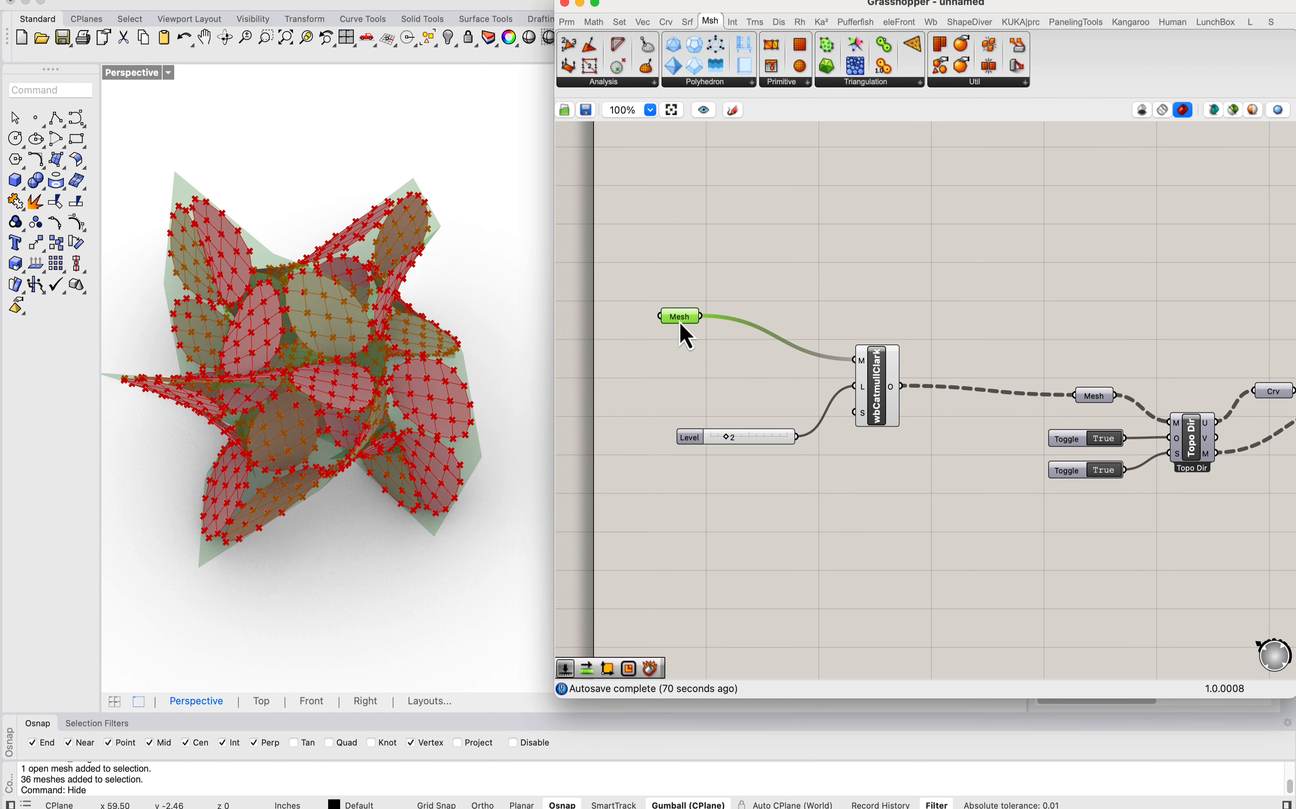
double_click(755, 282)
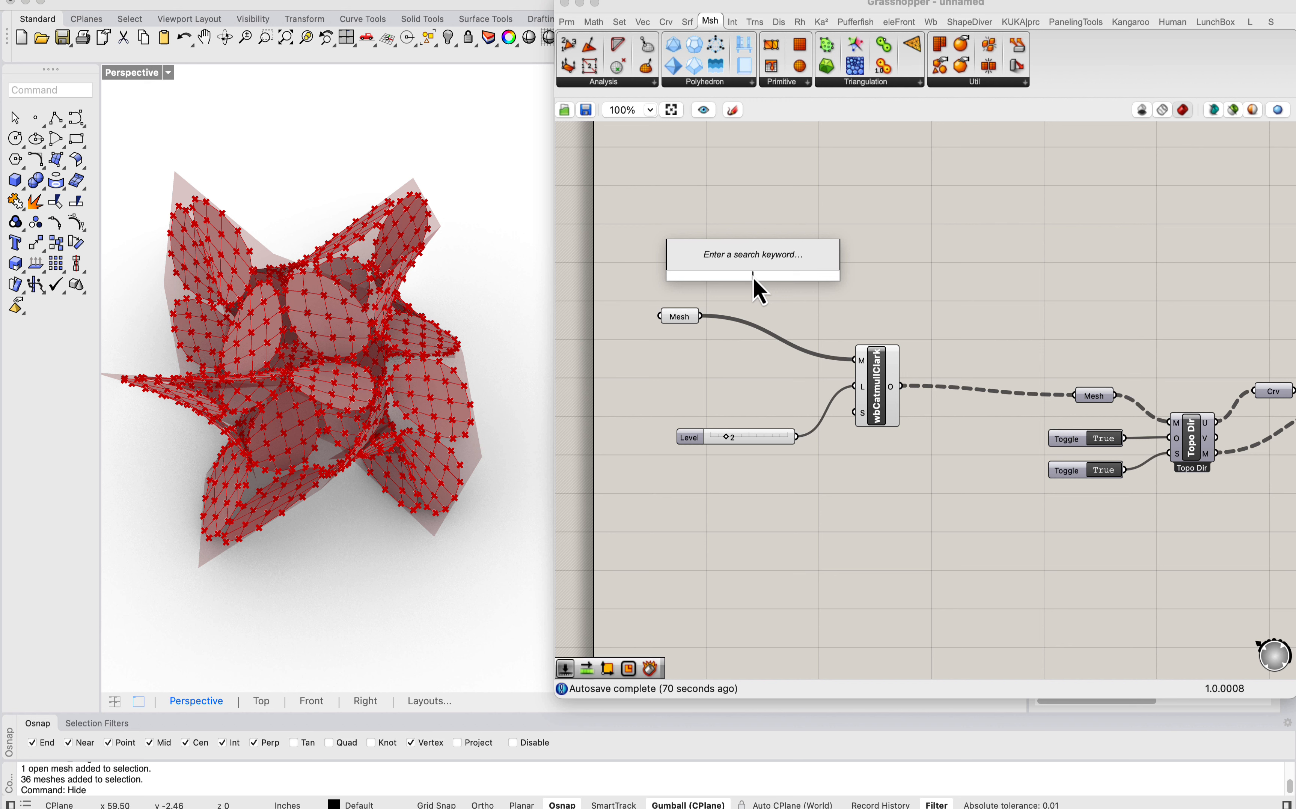
text(join we)
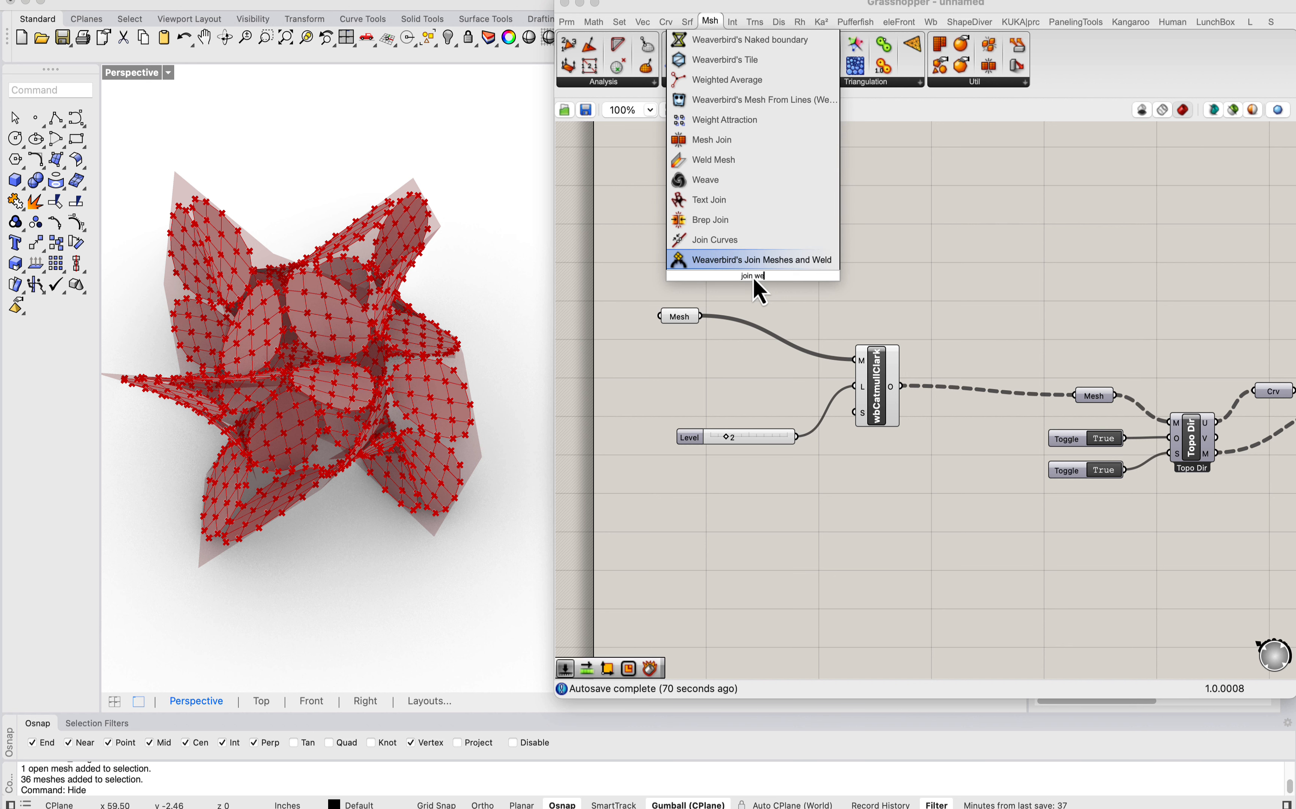
key(Return)
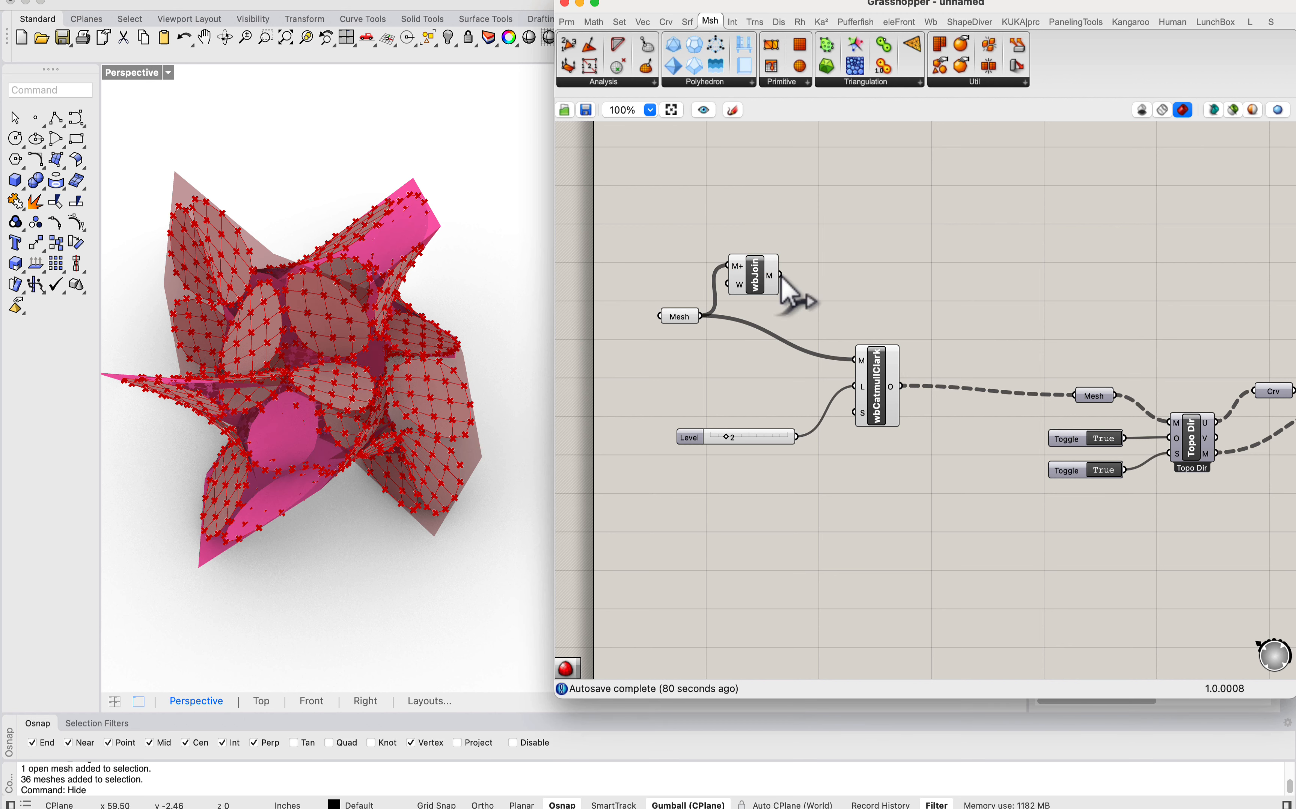
drag(780, 274, 855, 360)
Step: Place the join component in line between its neighbours and turn off the preview of it and the gyroid Mesh parameter
drag(758, 272, 773, 314)
right_click(772, 312)
click(788, 340)
right_click(676, 314)
click(708, 346)
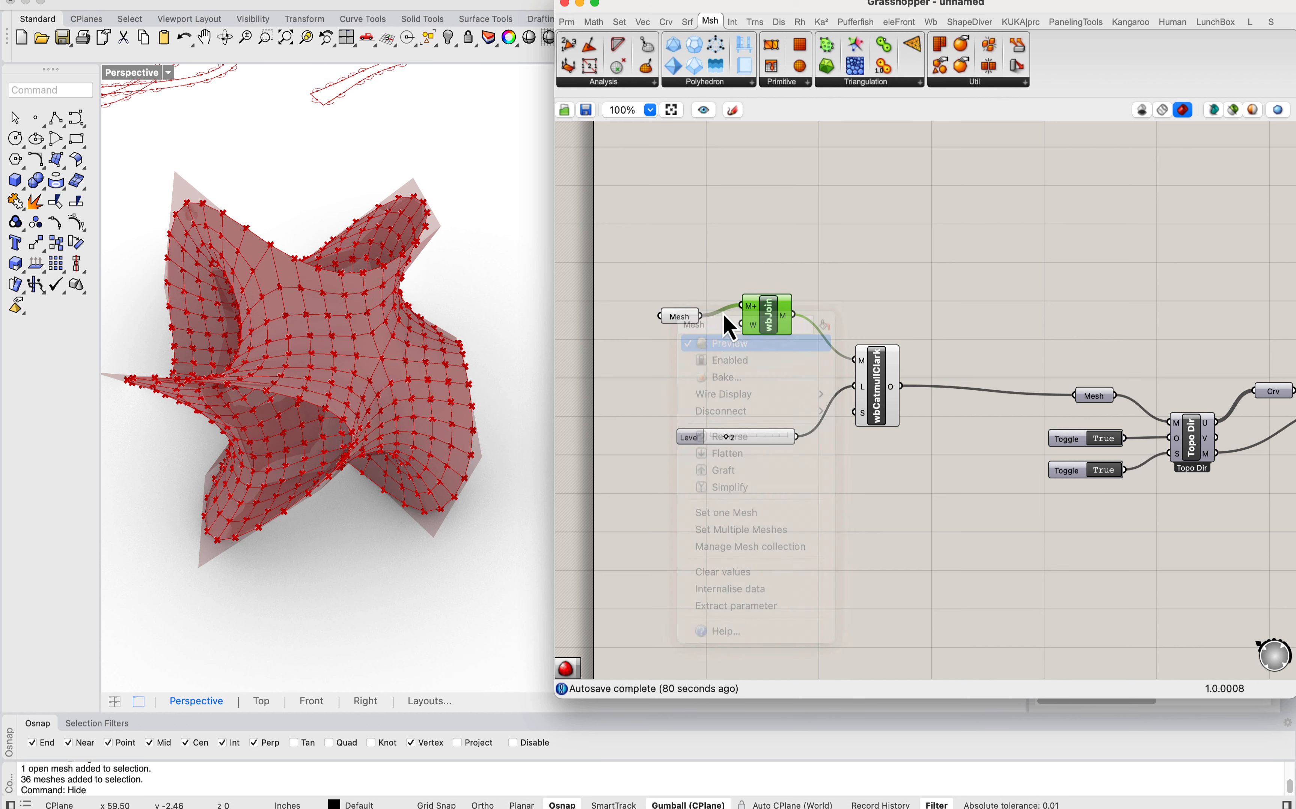
scroll(295, 361, up, 5)
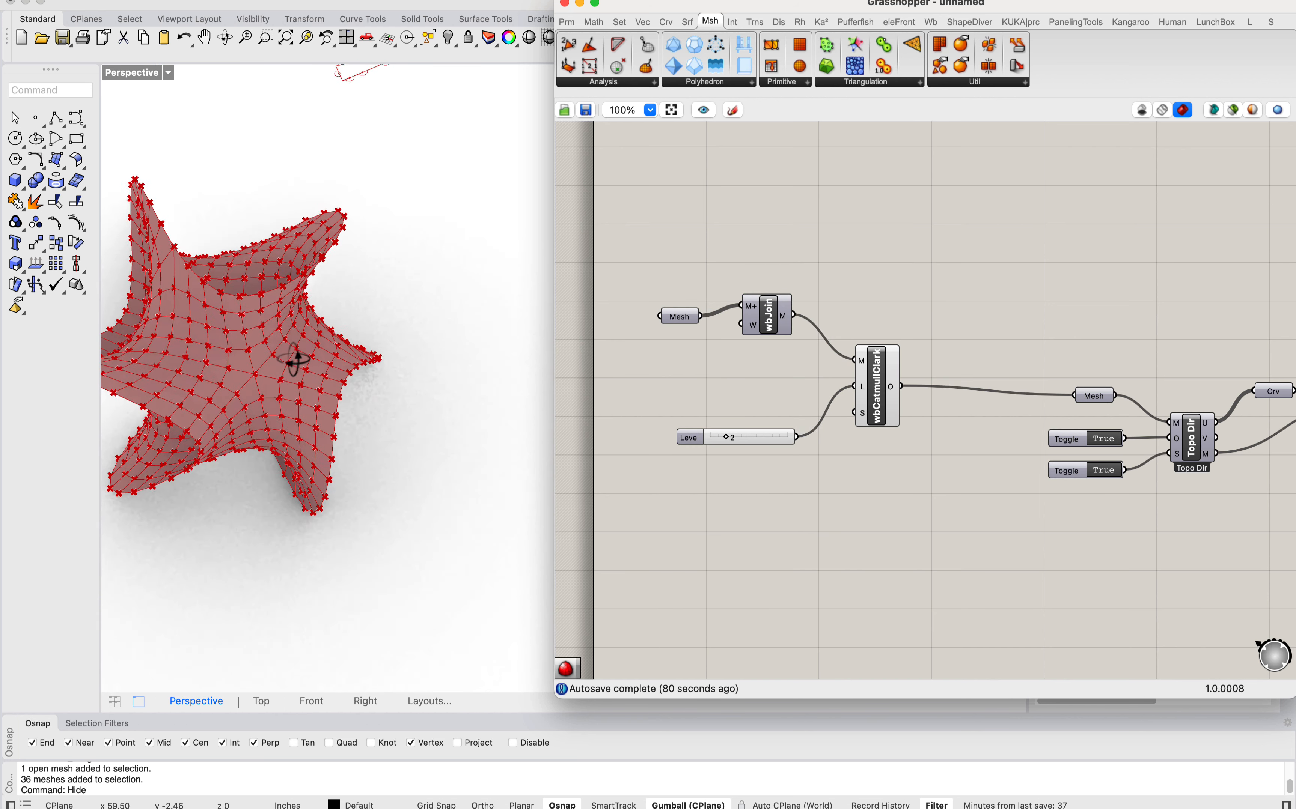
scroll(984, 399, down, 4)
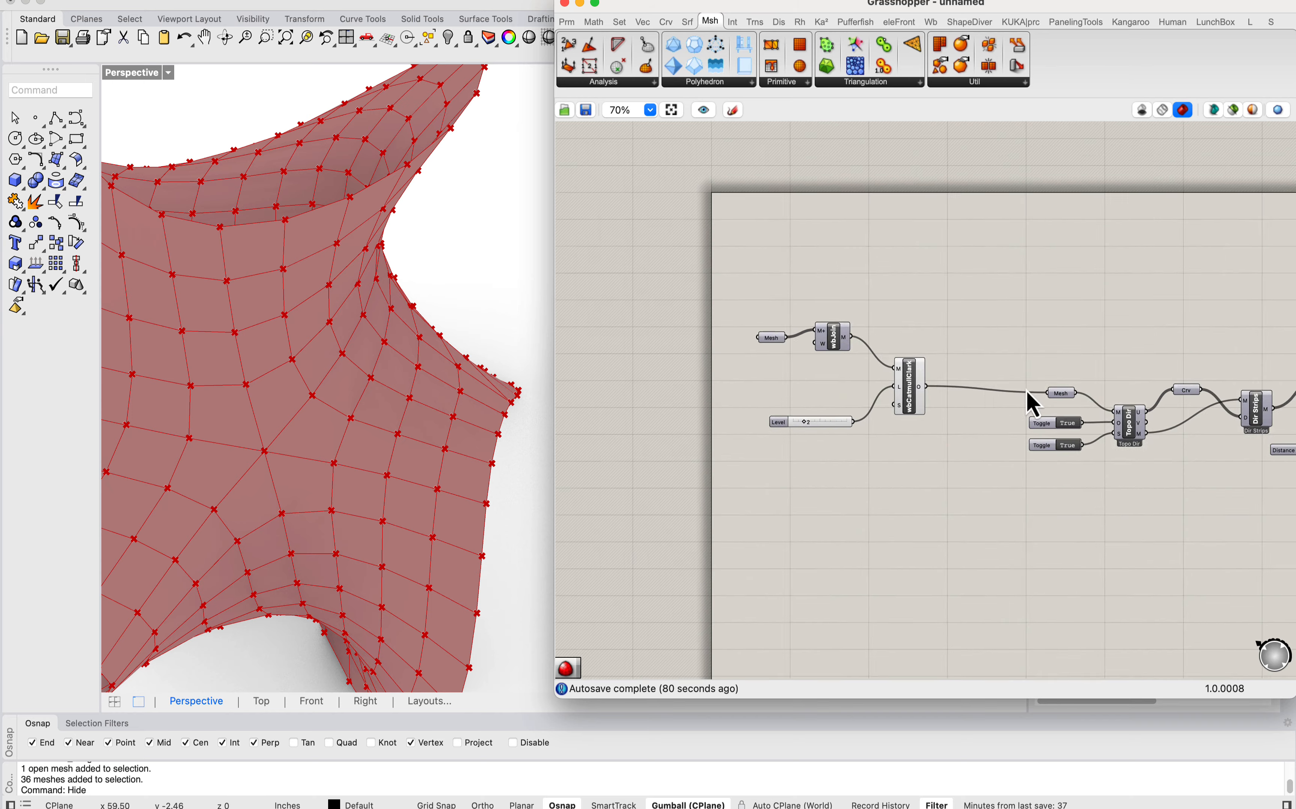
Step: Bake the gyroid's strip meshes from the Mesh parameter that follows Dir Strips
right_drag(1245, 394, 942, 362)
right_drag(1137, 370, 942, 362)
scroll(950, 348, up, 1)
click(956, 264)
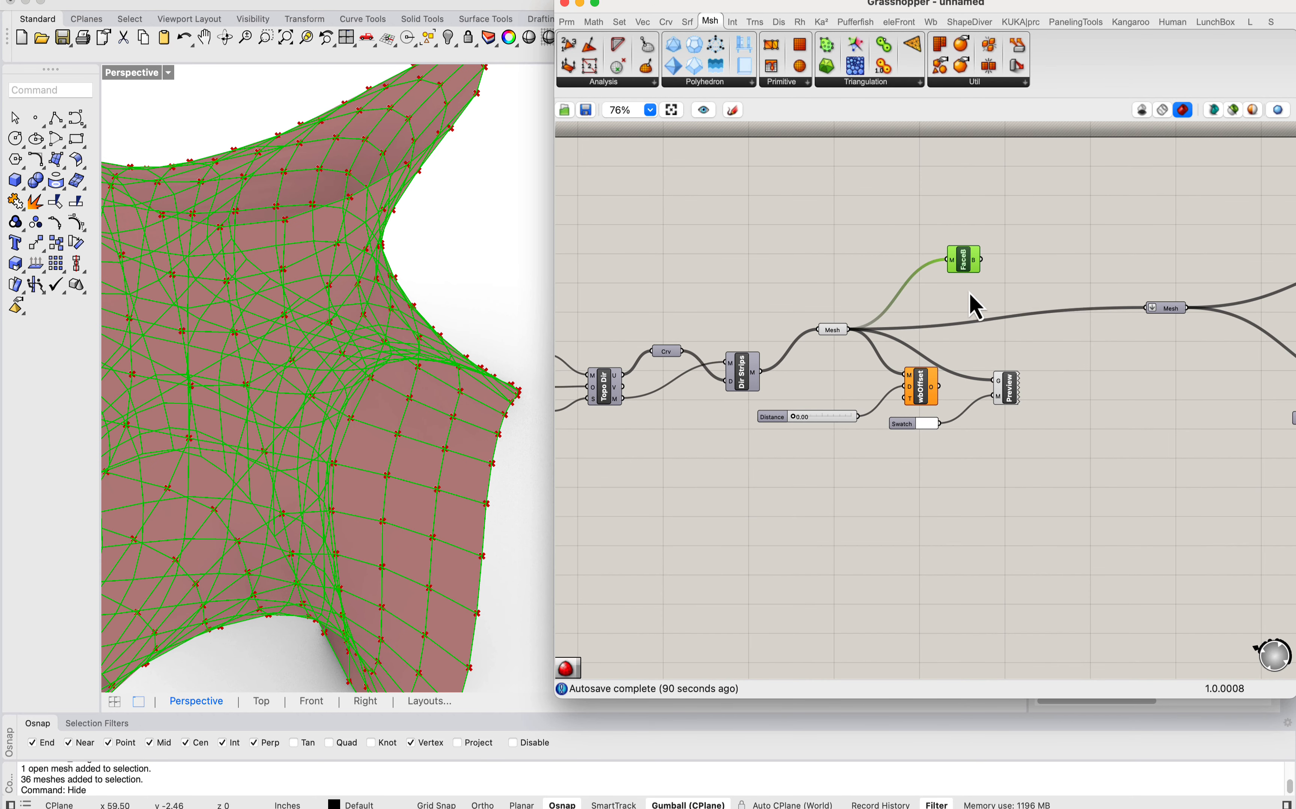
click(970, 293)
right_click(832, 335)
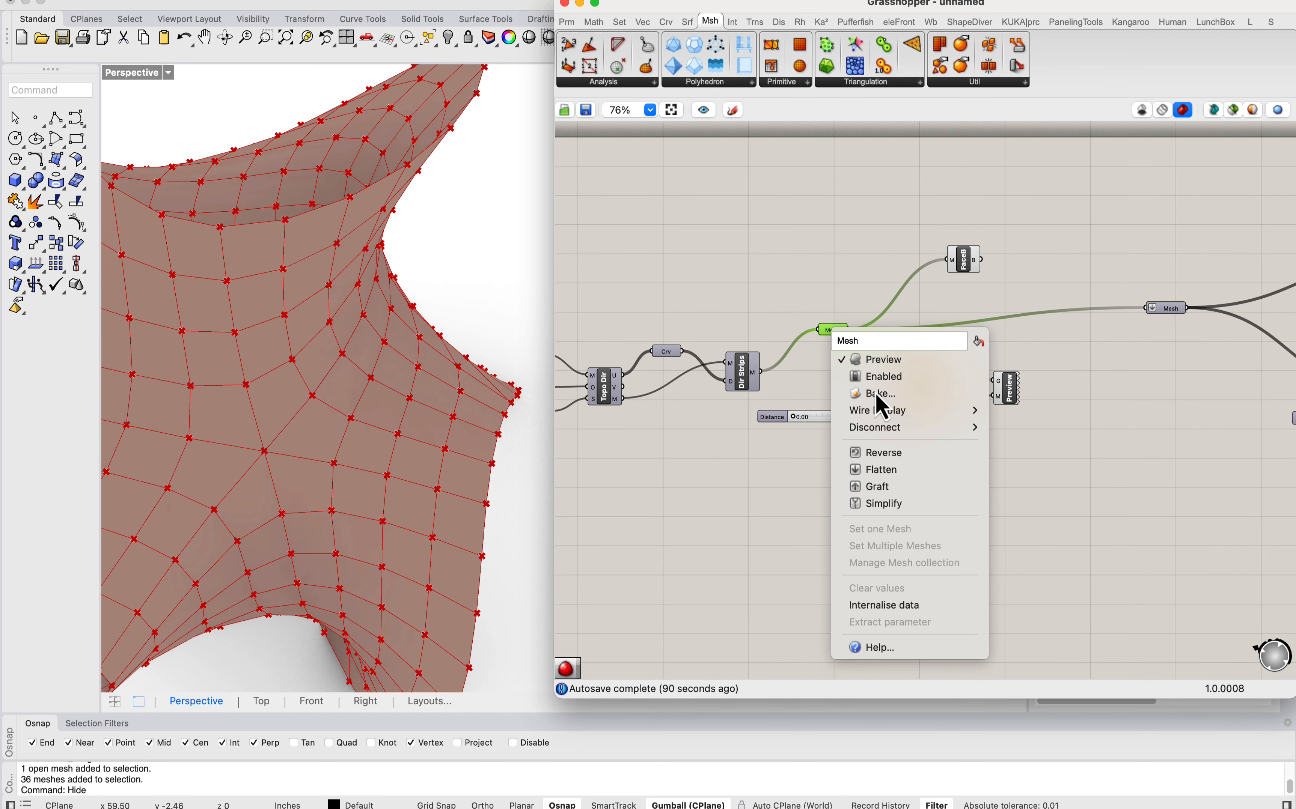
click(839, 401)
click(922, 610)
Step: Select individual baked strips on the gyroid to examine how each one runs across the surface
click(322, 433)
scroll(363, 414, down, 9)
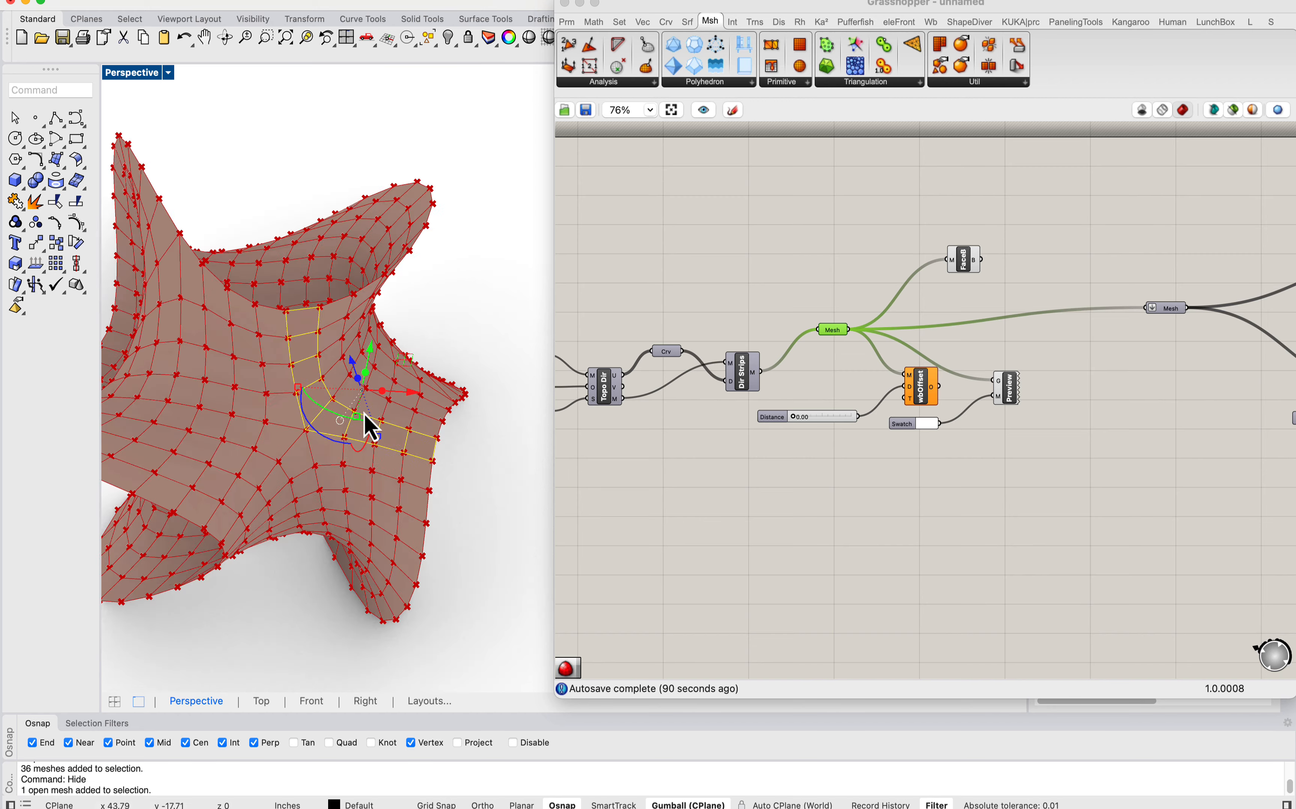
scroll(345, 414, up, 2)
click(318, 380)
click(276, 381)
click(241, 352)
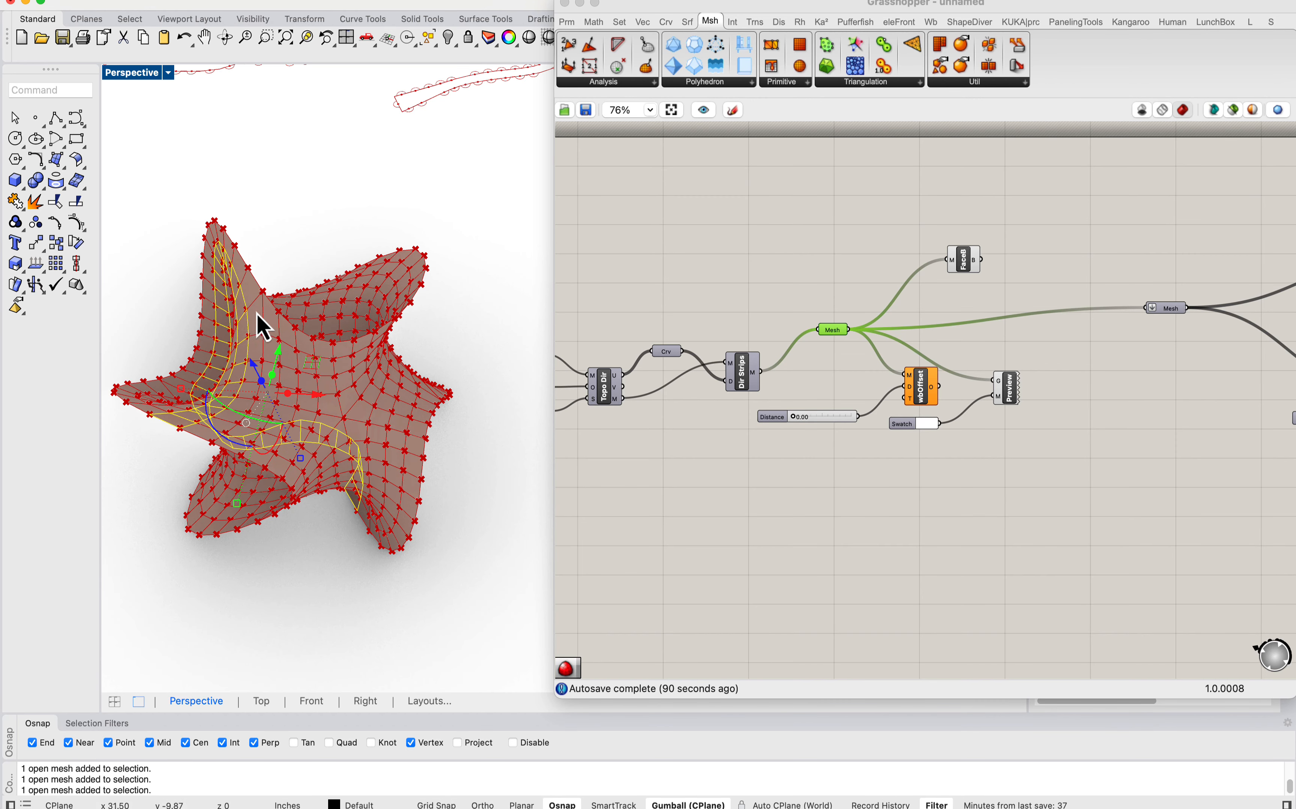
click(256, 313)
click(341, 534)
scroll(341, 534, down, 8)
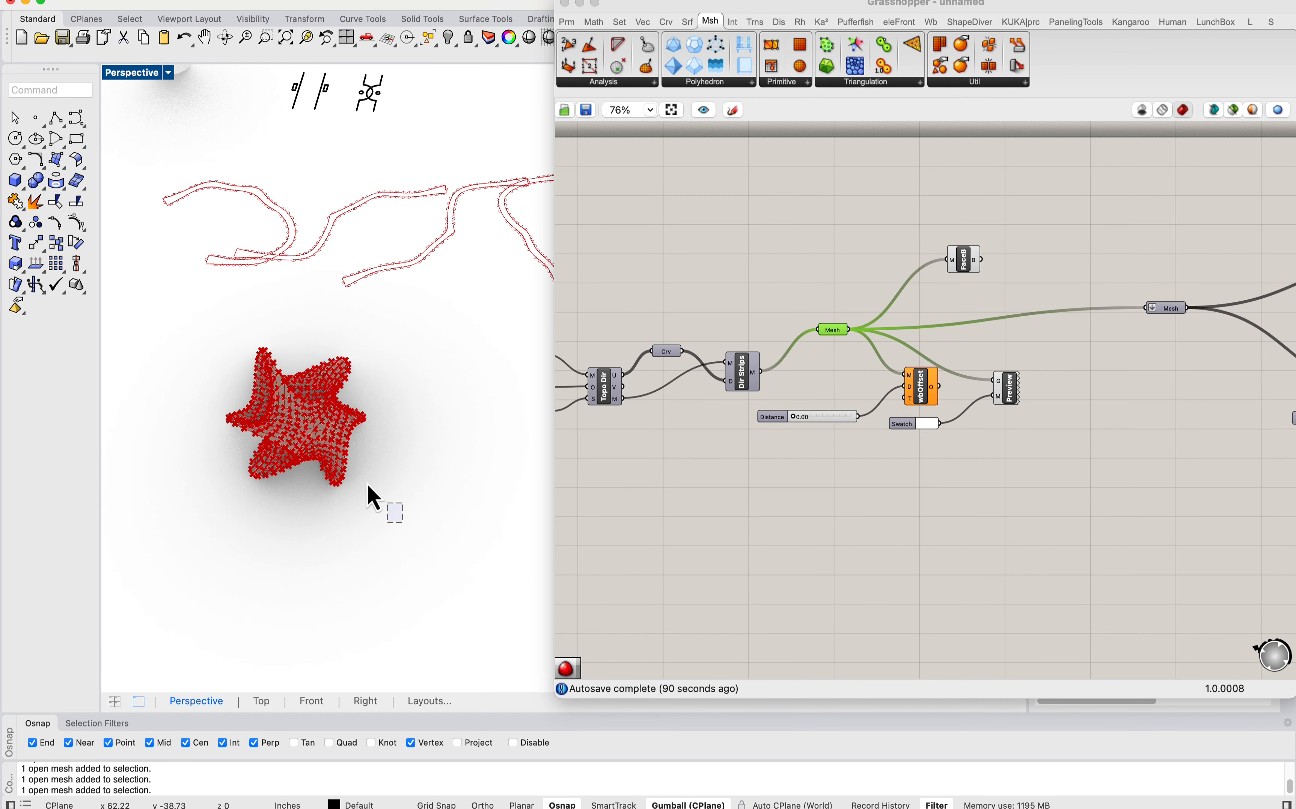
Step: Hide all the baked strip meshes of the gyroid
drag(369, 486, 179, 321)
scroll(184, 338, down, 8)
key(super+h)
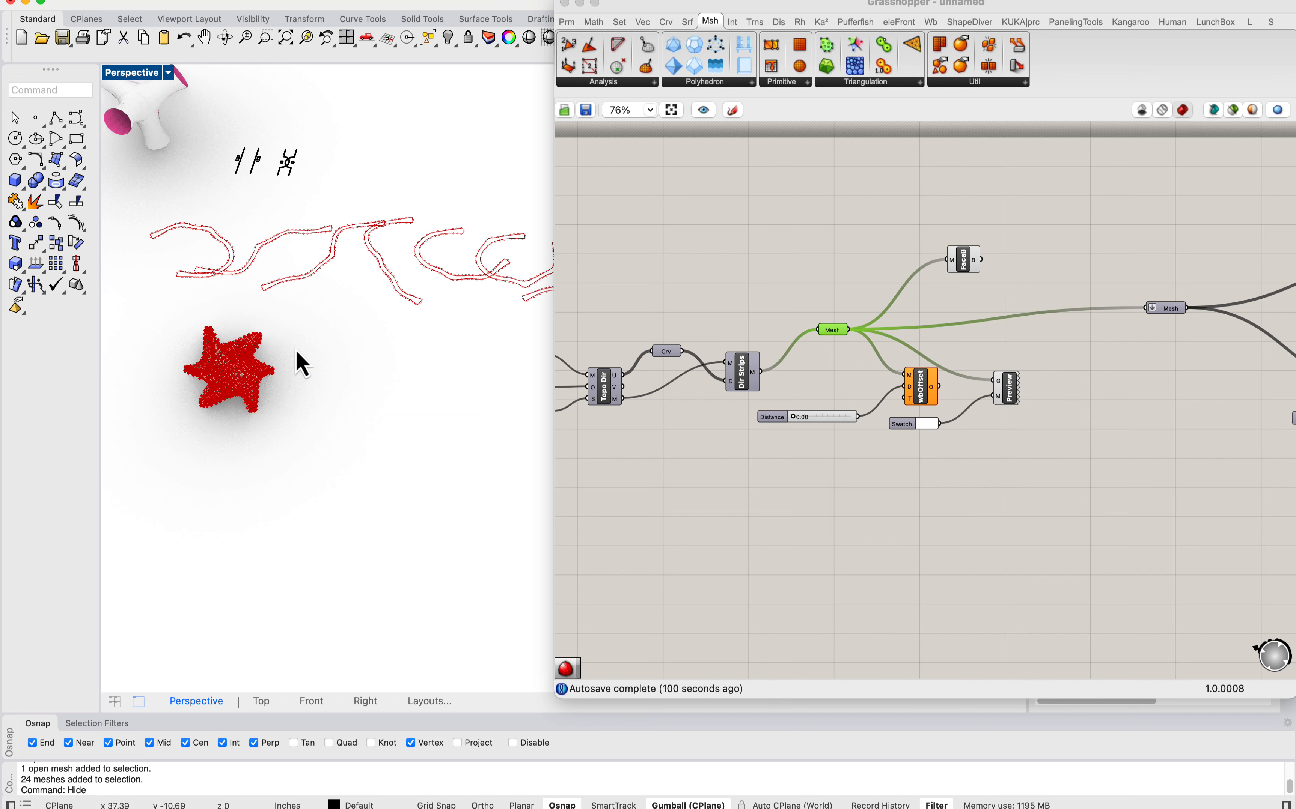
Step: Examine the row of unrolled gyroid strips, including the tabs and holes along a short strip
scroll(211, 318, up, 5)
scroll(362, 297, up, 5)
scroll(342, 302, down, 10)
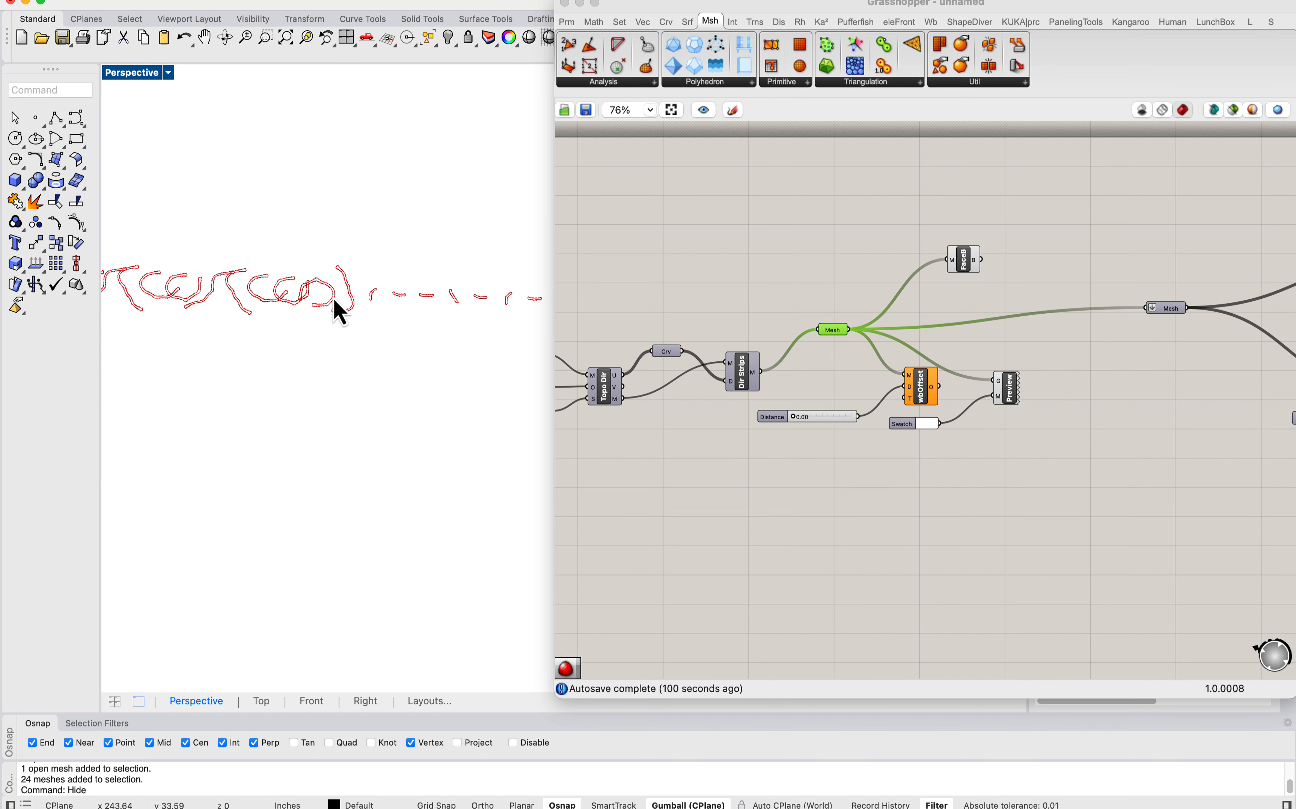
scroll(411, 297, up, 15)
scroll(381, 319, down, 12)
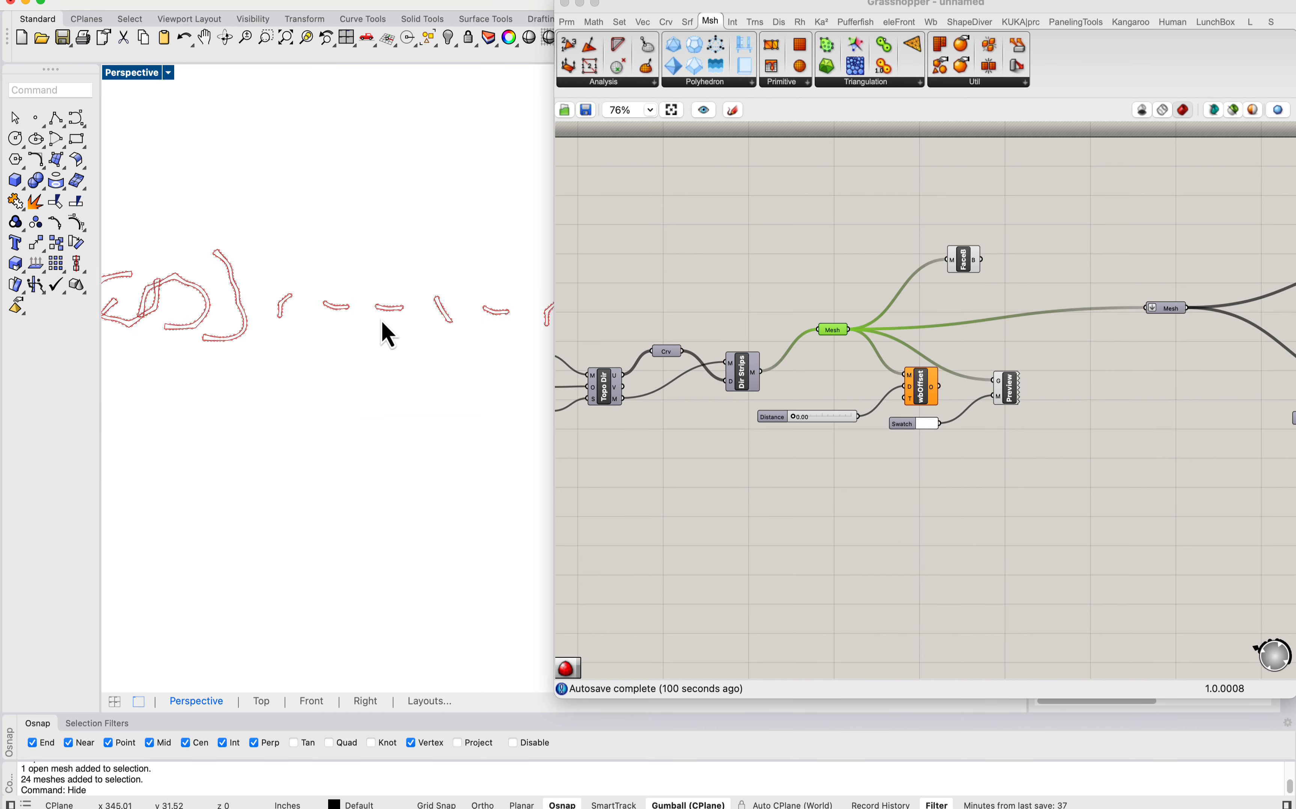
shift+right_drag(505, 349, 377, 322)
scroll(403, 291, up, 2)
scroll(316, 306, up, 12)
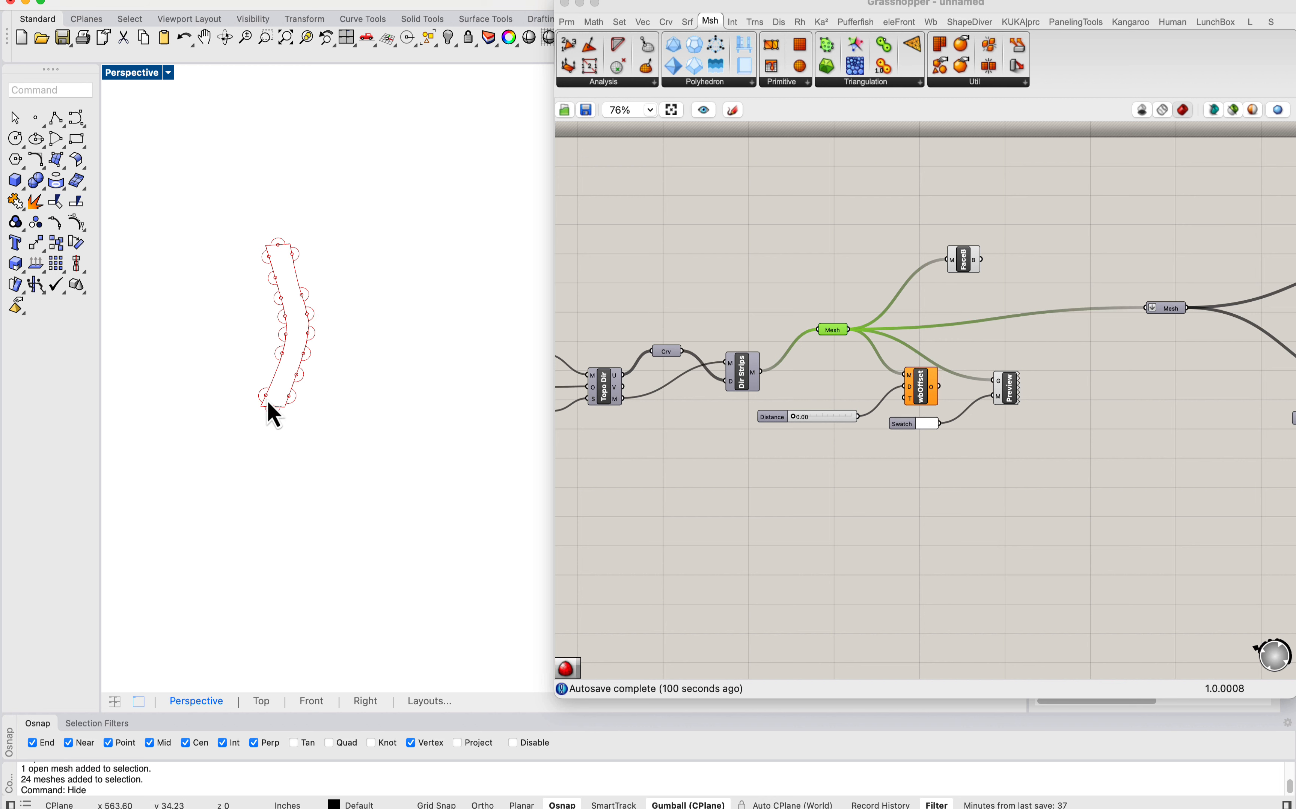
scroll(296, 302, up, 3)
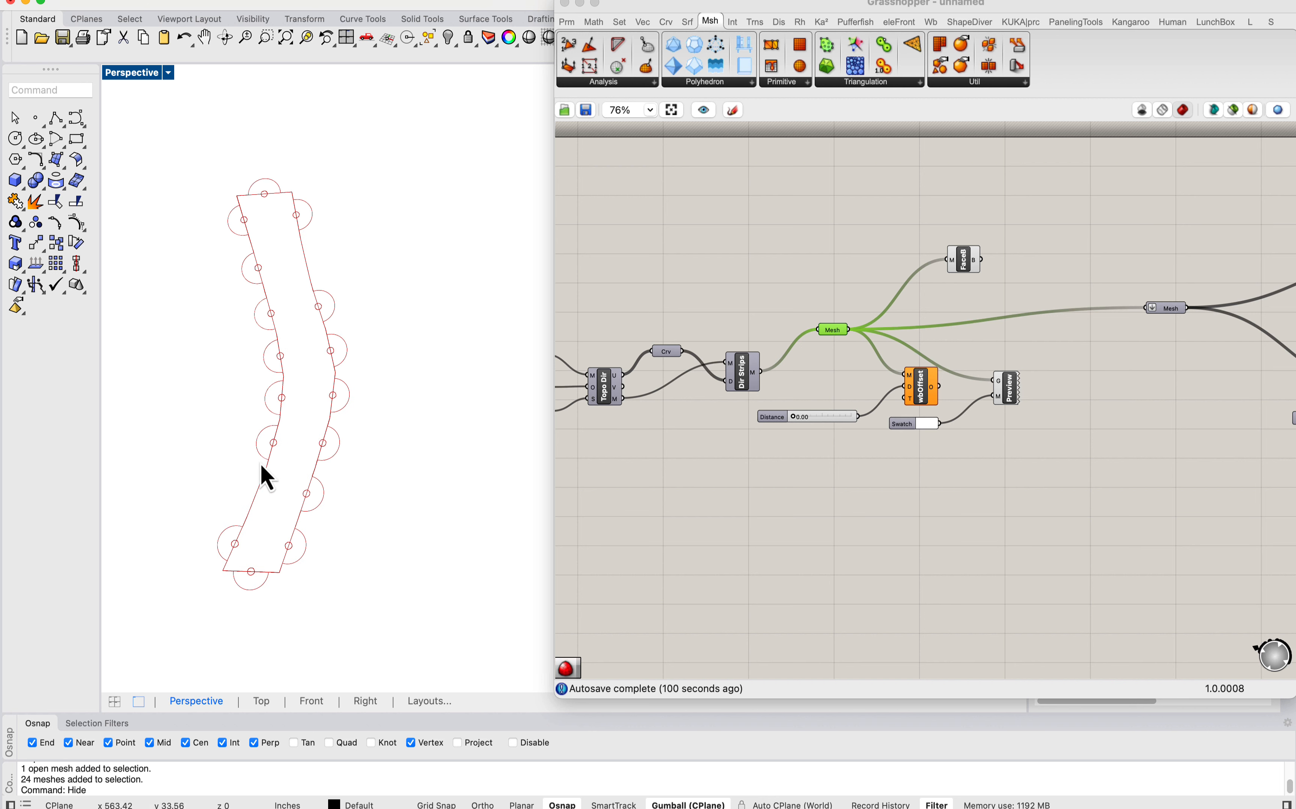
scroll(423, 400, down, 10)
scroll(338, 405, up, 12)
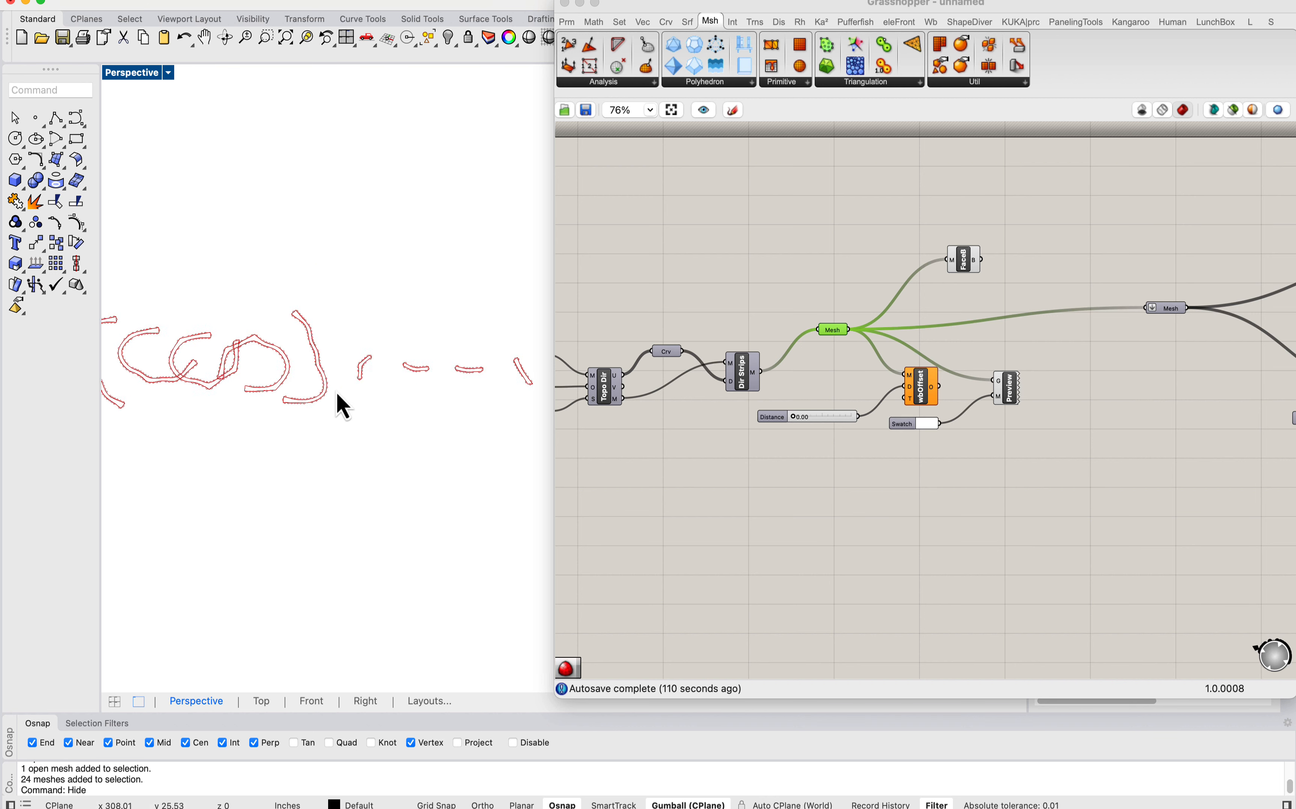
Step: Examine the long curved unrolled strips and their tabs, including where neighbouring strips overlap
scroll(412, 349, up, 2)
scroll(459, 329, up, 8)
scroll(345, 351, down, 5)
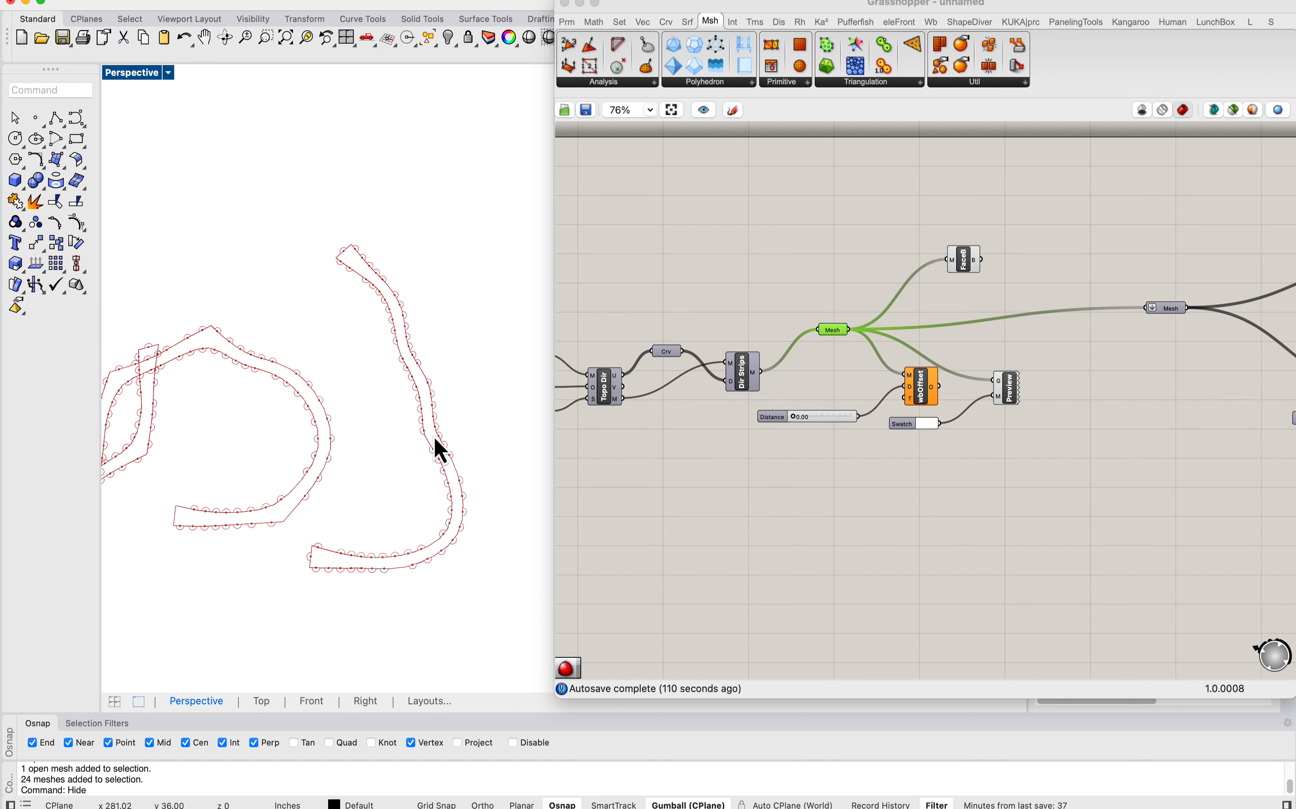
scroll(440, 455, up, 2)
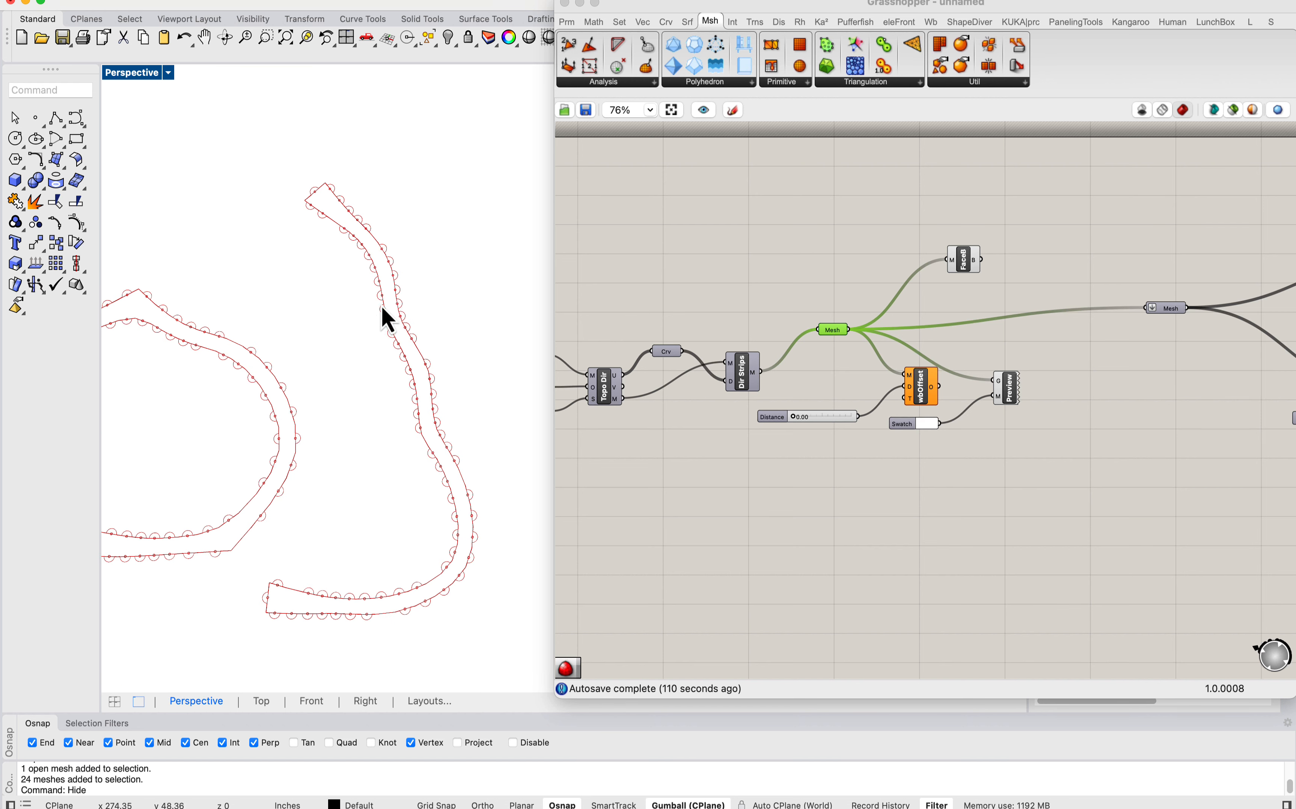
scroll(351, 362, down, 3)
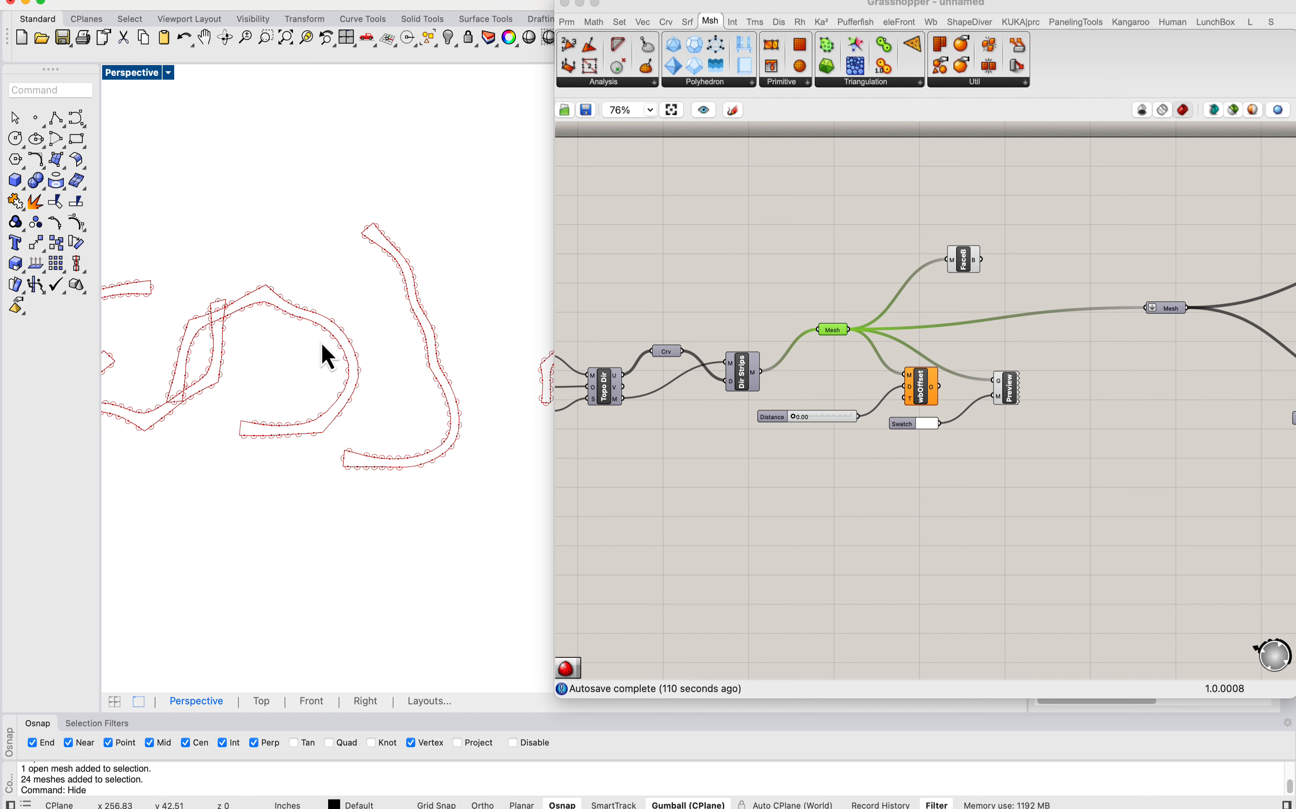
scroll(327, 356, down, 8)
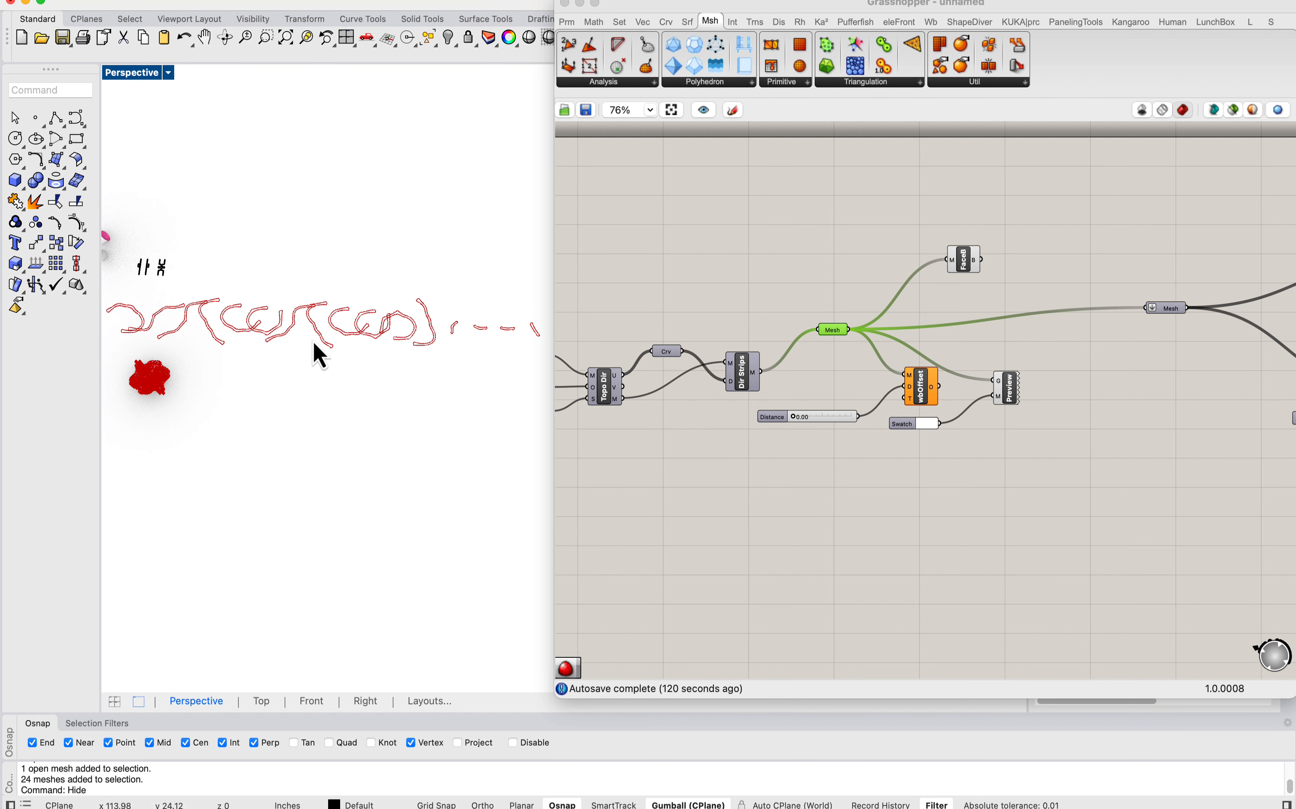
scroll(305, 352, up, 8)
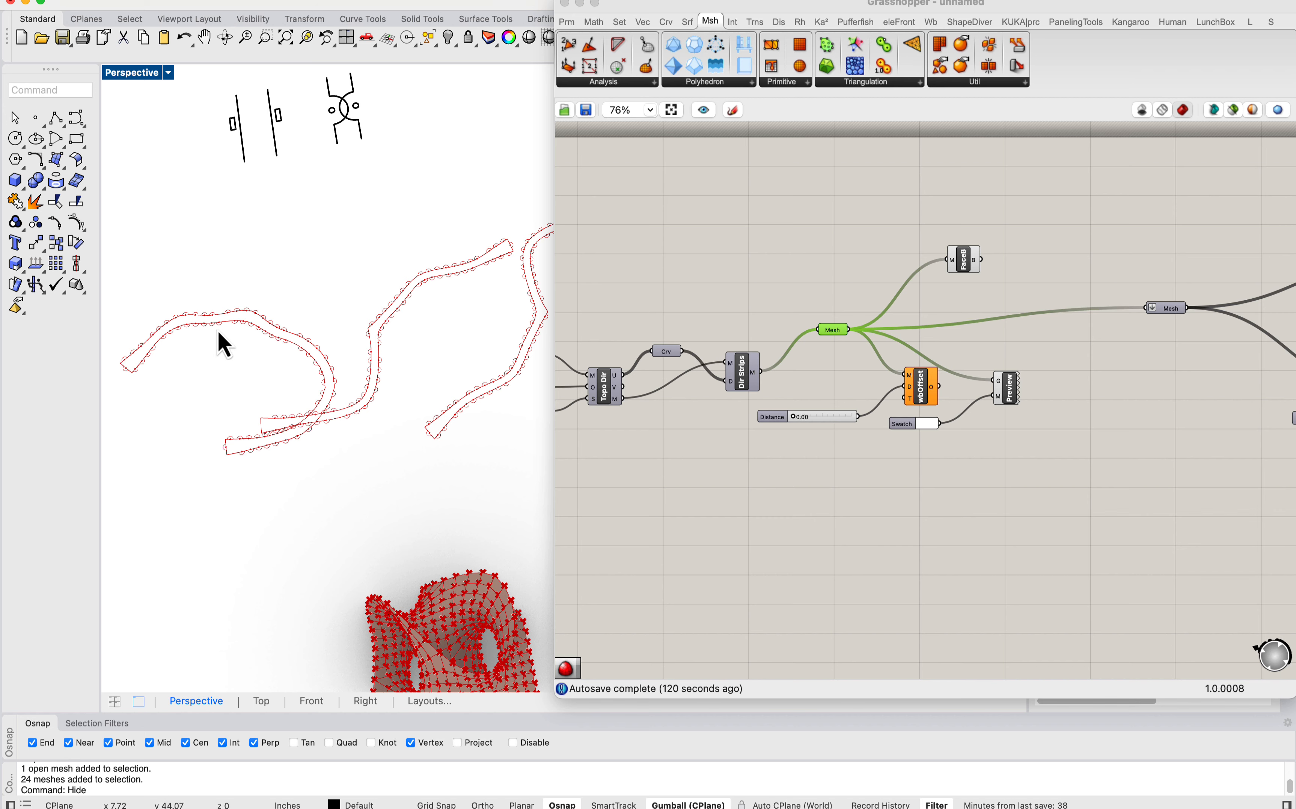
scroll(297, 332, down, 2)
Step: Move the Grasshopper window aside to uncover more of the viewport and inspect the tabbed edges of the long strips
drag(666, 7, 772, 5)
right_drag(542, 361, 377, 348)
scroll(377, 347, down, 6)
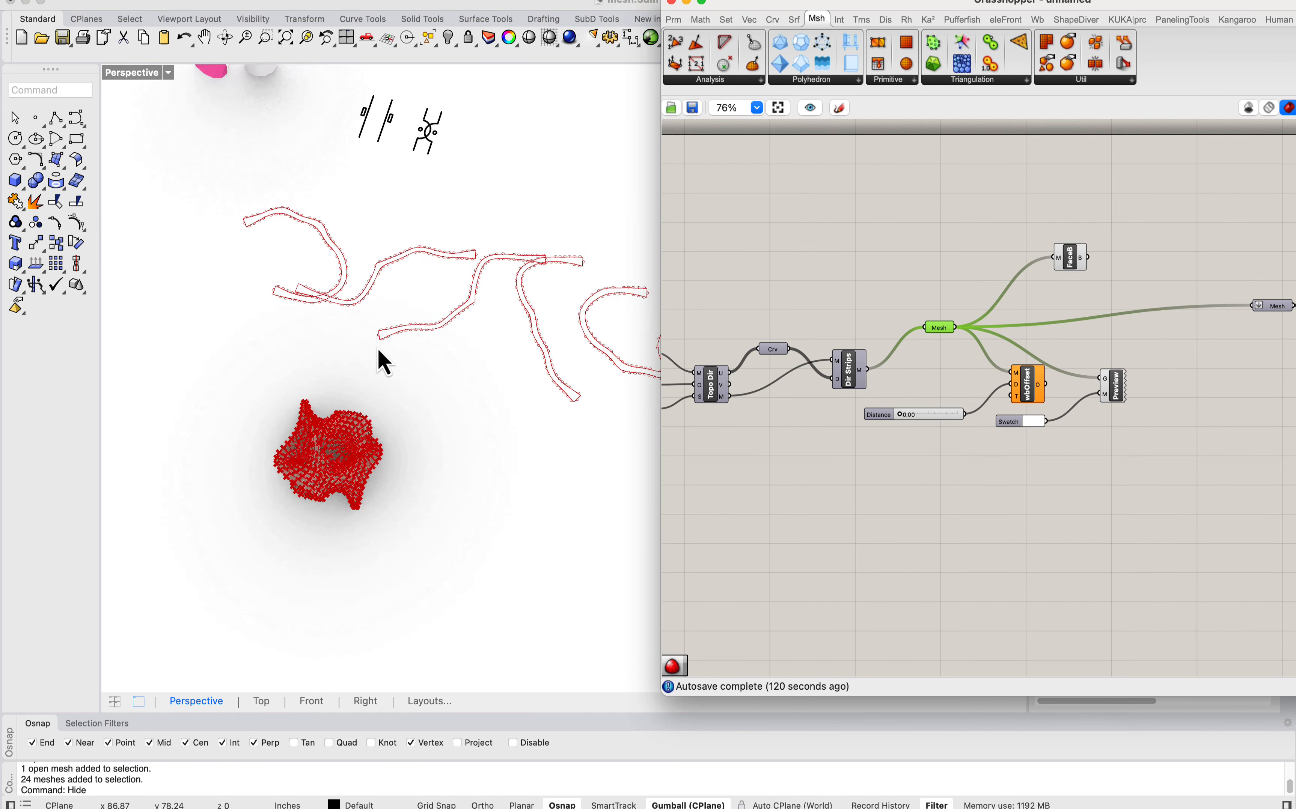
scroll(484, 390, up, 6)
scroll(427, 395, up, 5)
scroll(428, 394, up, 3)
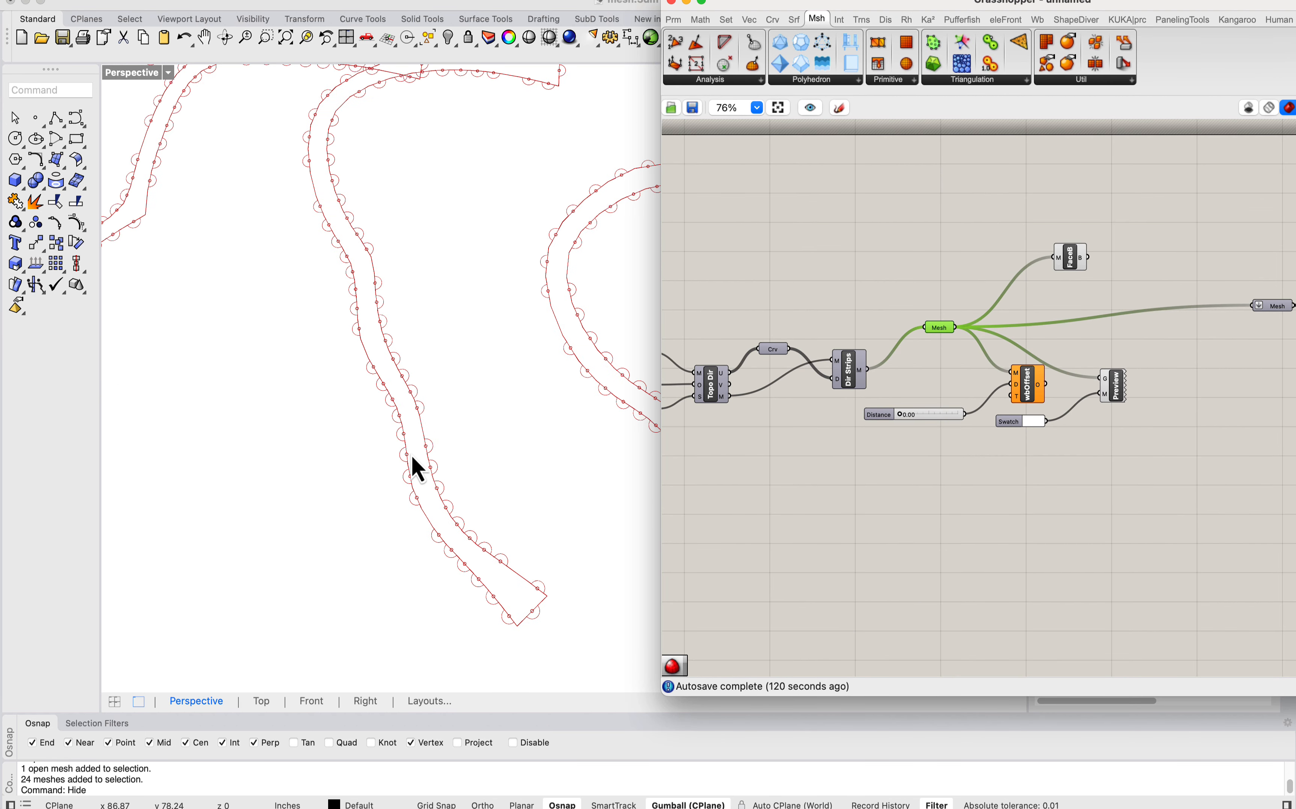
scroll(353, 279, down, 3)
right_drag(327, 260, 495, 331)
scroll(495, 331, down, 5)
scroll(316, 289, up, 10)
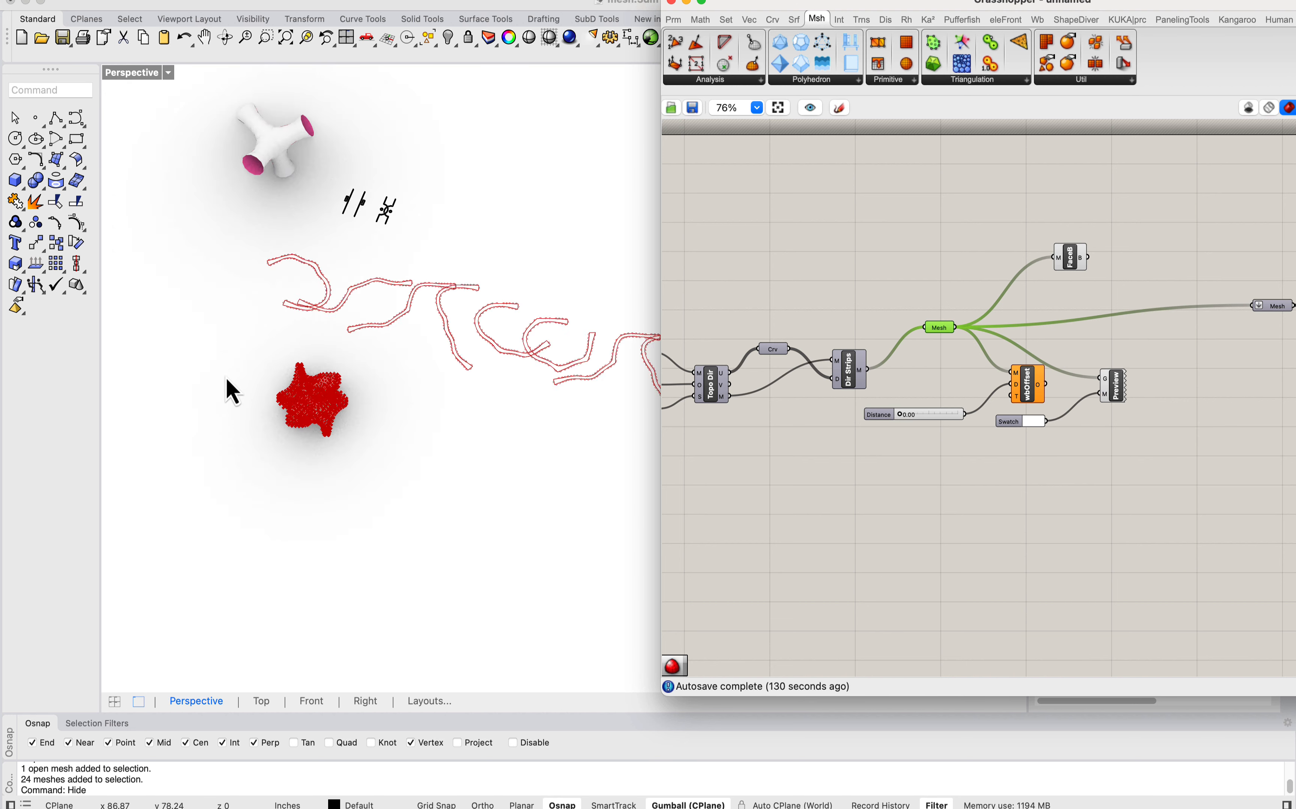
Step: Examine the smoothed gyroid mesh together with its unrolled strips from several angles
right_drag(228, 382, 350, 520)
scroll(359, 381, up, 3)
right_drag(349, 190, 231, 325)
scroll(333, 376, up, 6)
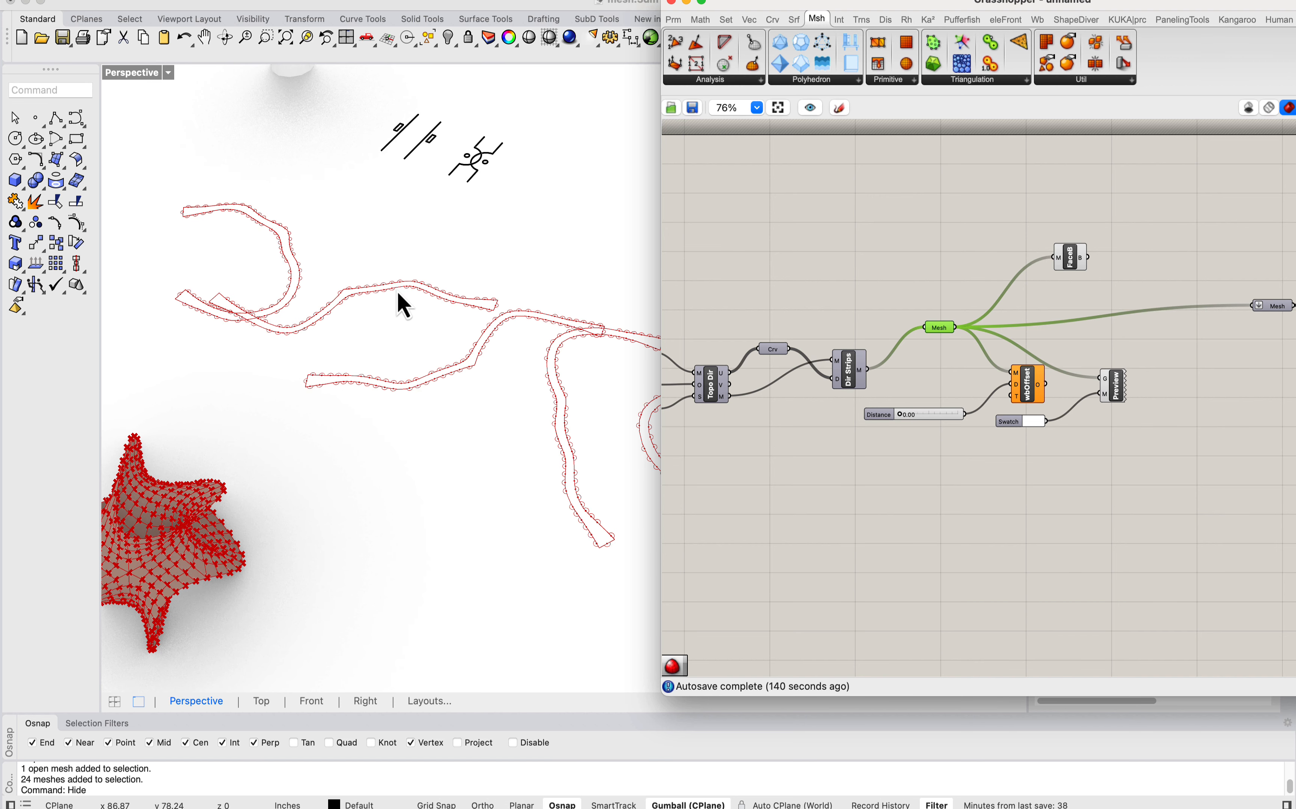
scroll(386, 347, down, 5)
scroll(260, 377, up, 3)
scroll(393, 462, down, 4)
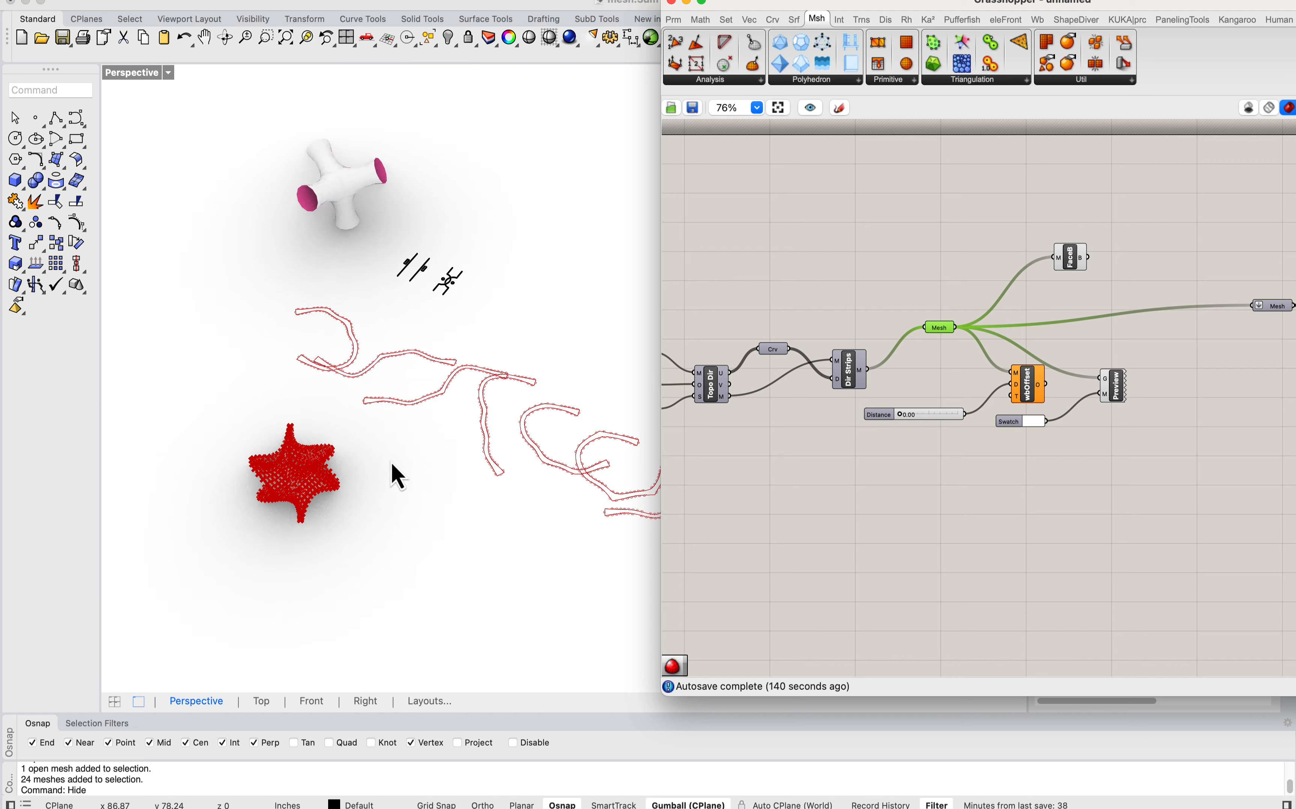
right_drag(394, 463, 353, 408)
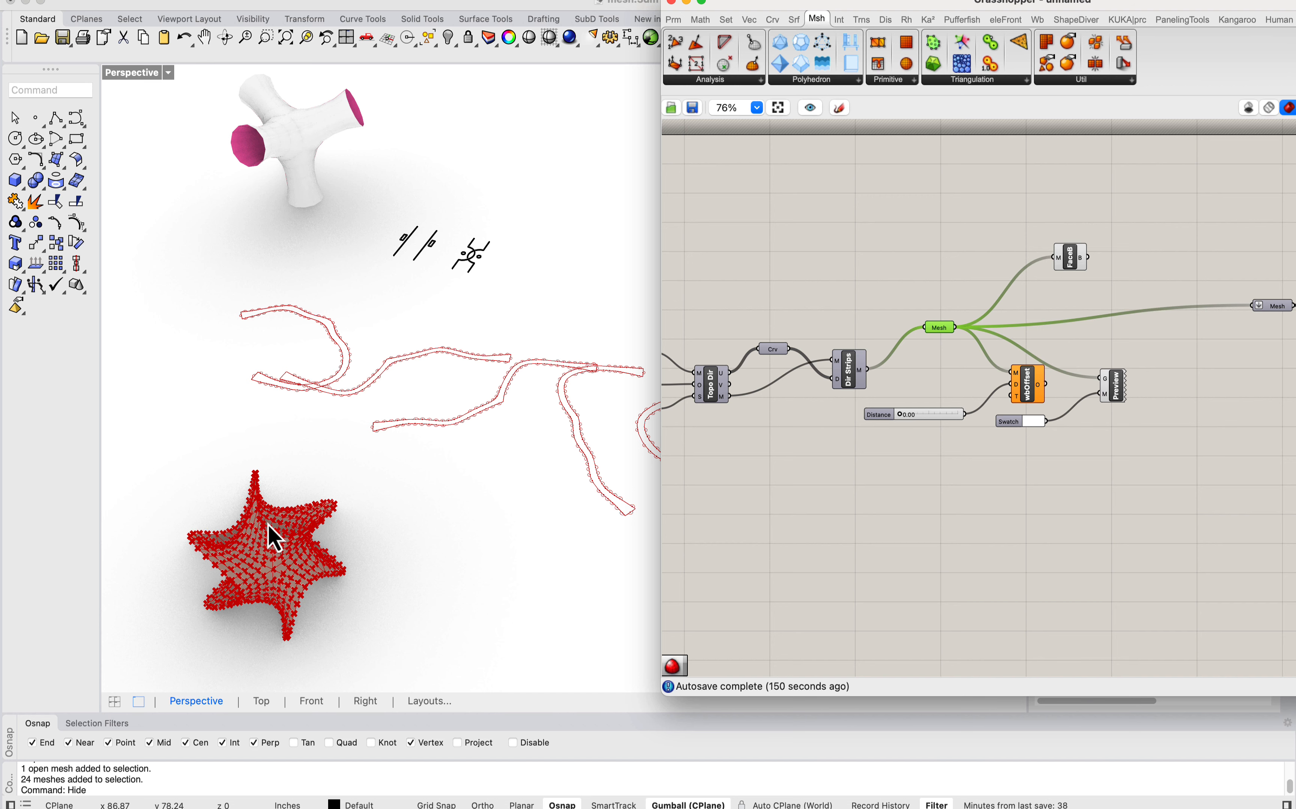
Step: Examine the overall Grasshopper definition and the full row of unrolled strips beside the gyroid mesh and the branching tube surface
scroll(925, 327, down, 10)
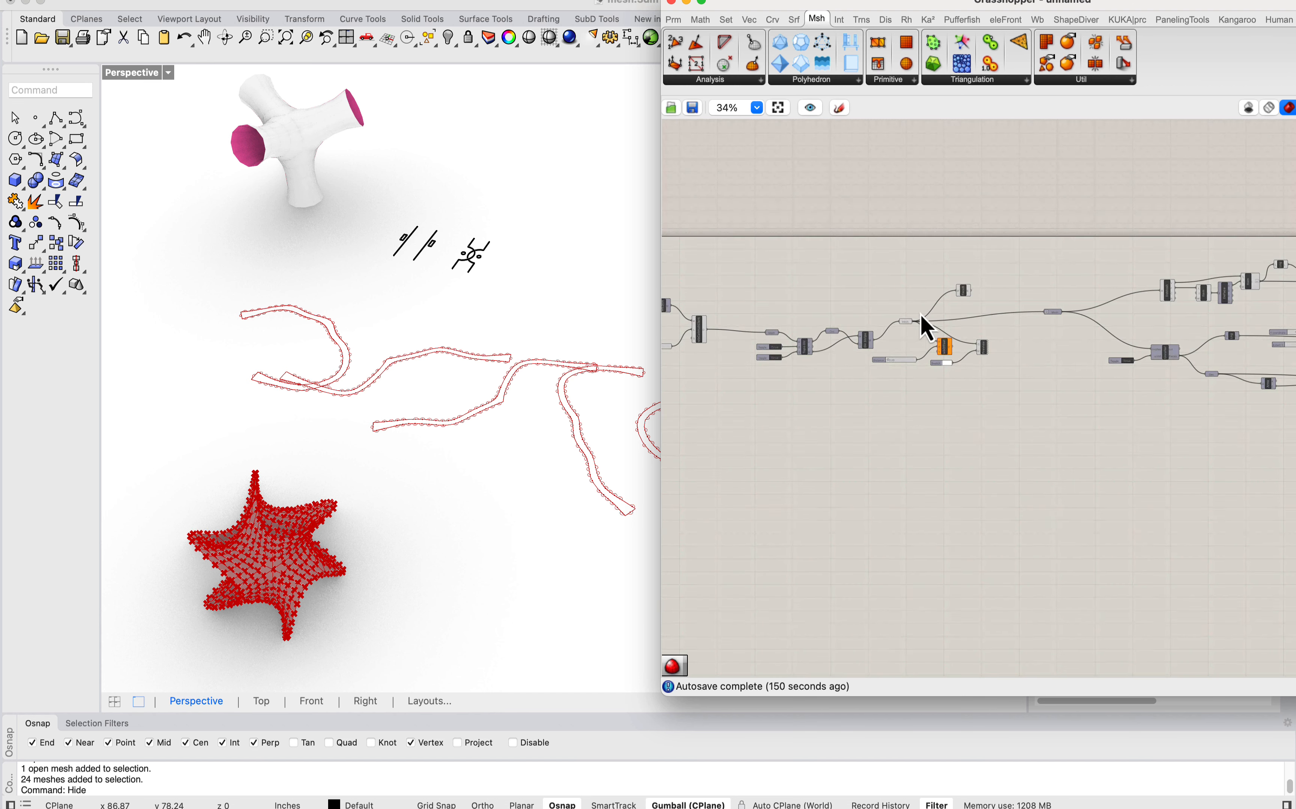
scroll(337, 289, down, 5)
right_drag(331, 275, 506, 420)
scroll(506, 420, up, 4)
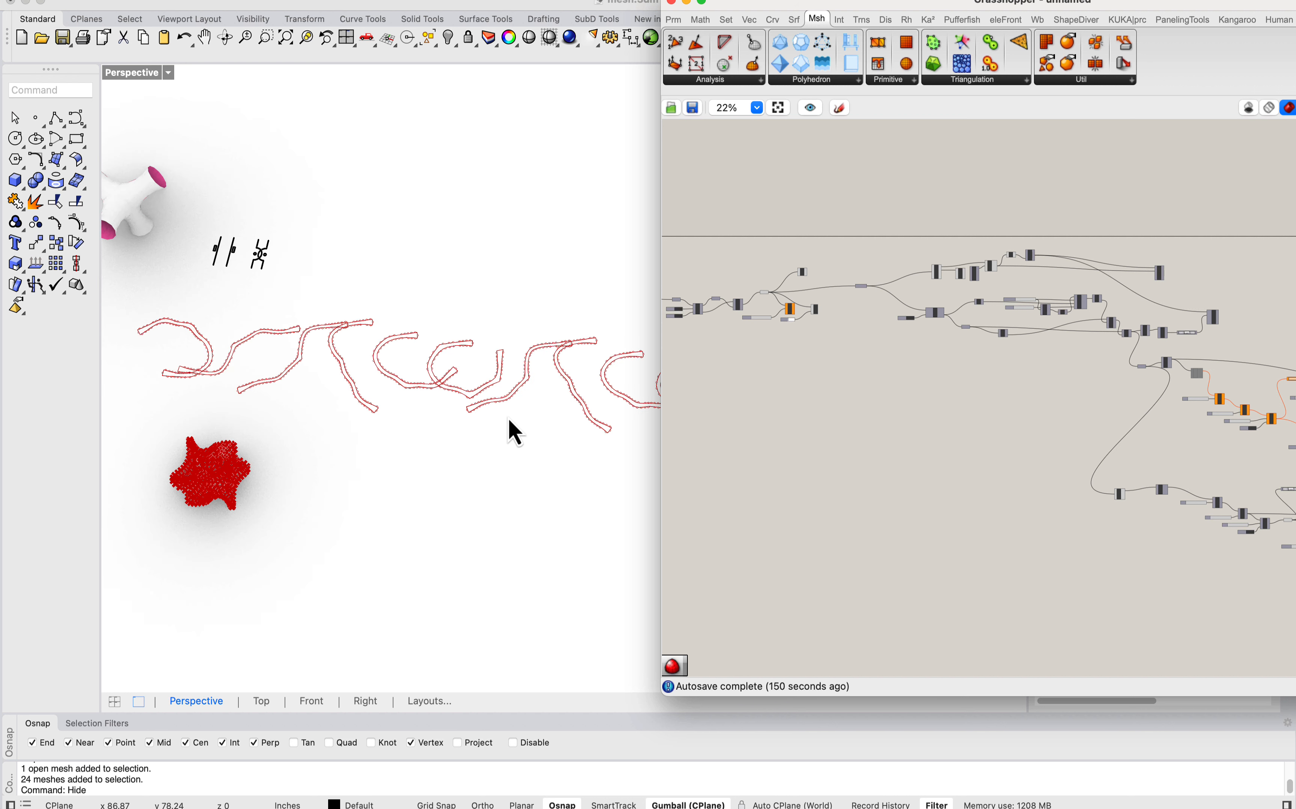
scroll(209, 361, down, 5)
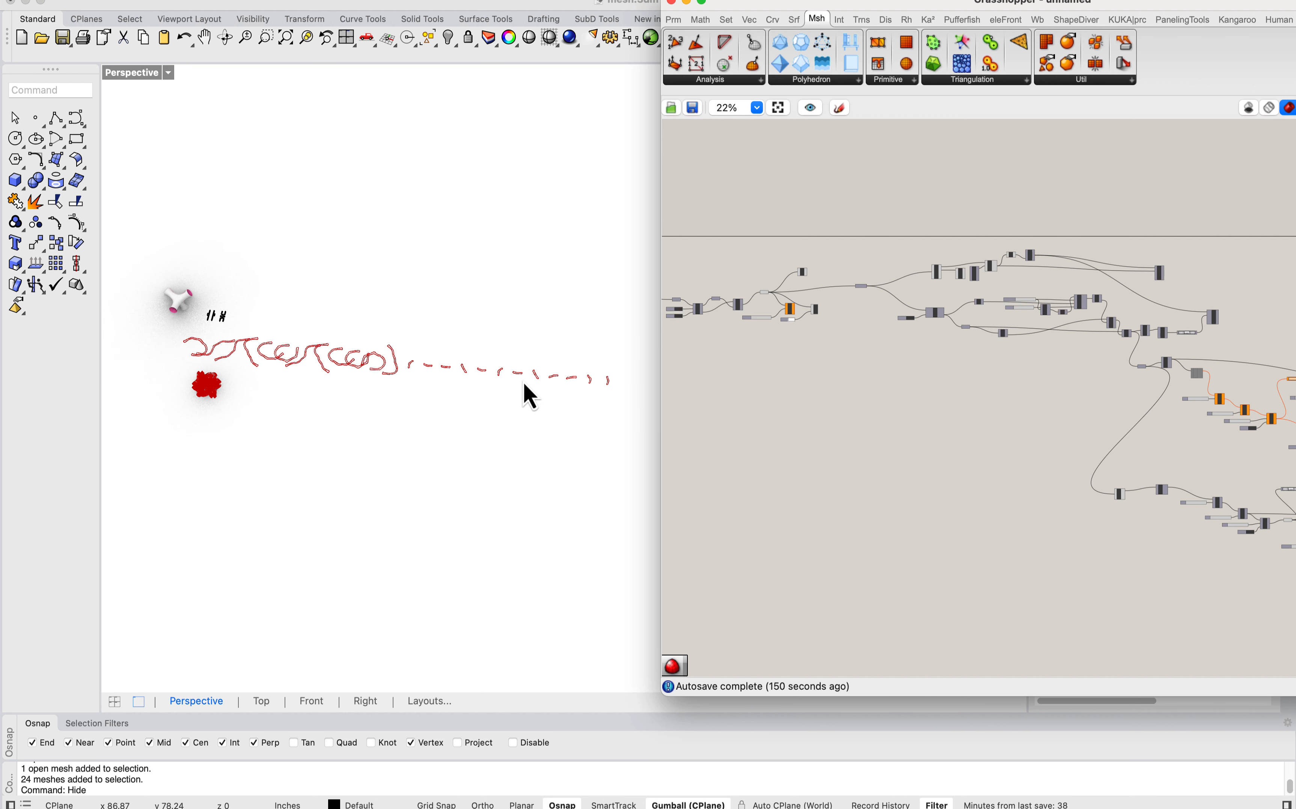
scroll(556, 384, up, 8)
scroll(589, 369, down, 8)
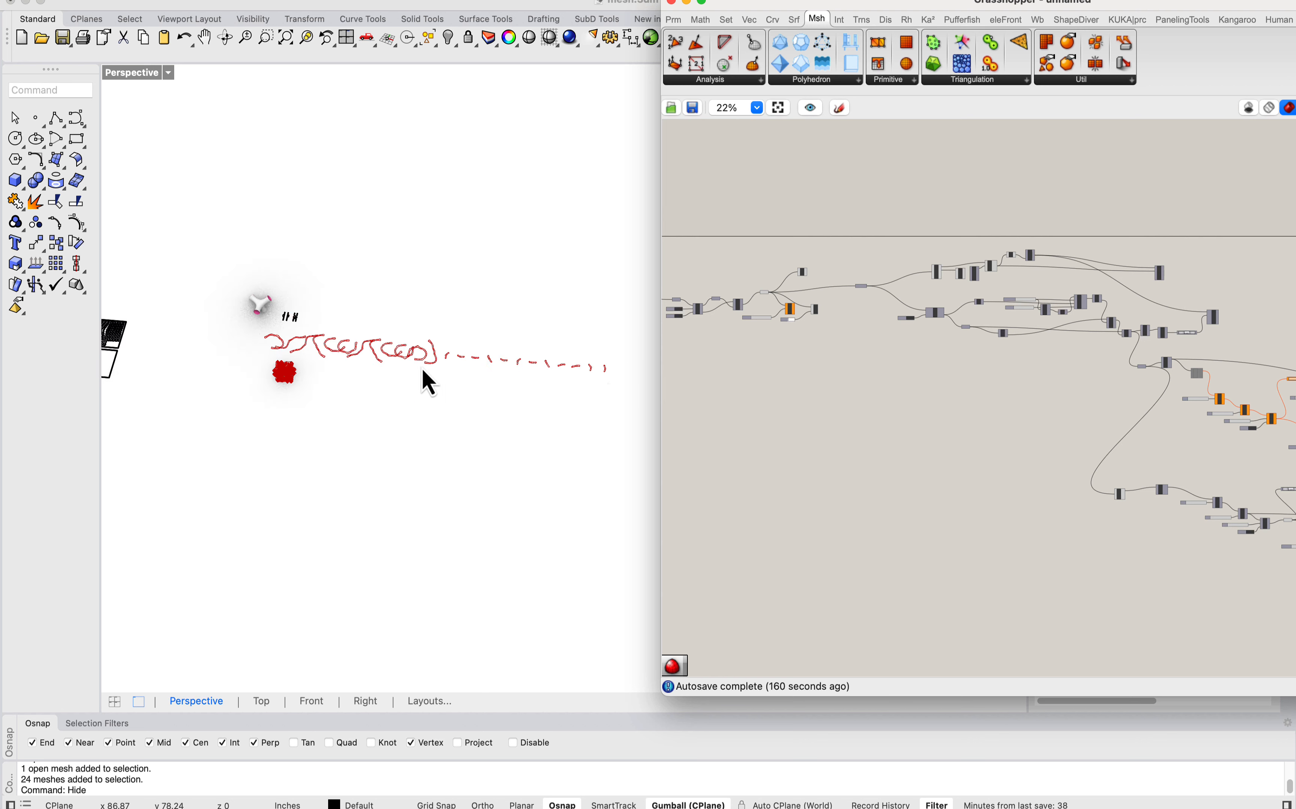
scroll(425, 379, up, 5)
scroll(474, 390, down, 5)
scroll(305, 370, up, 7)
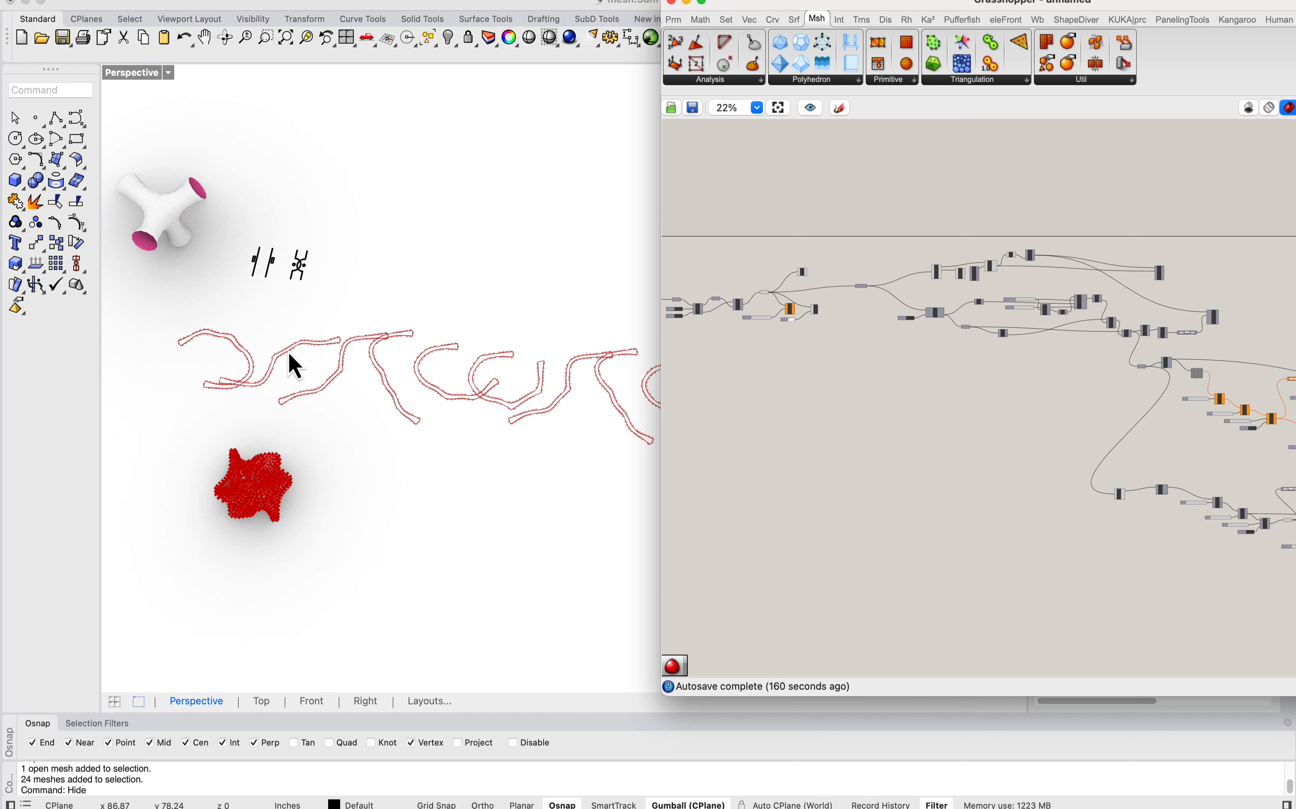
right_drag(288, 352, 341, 261)
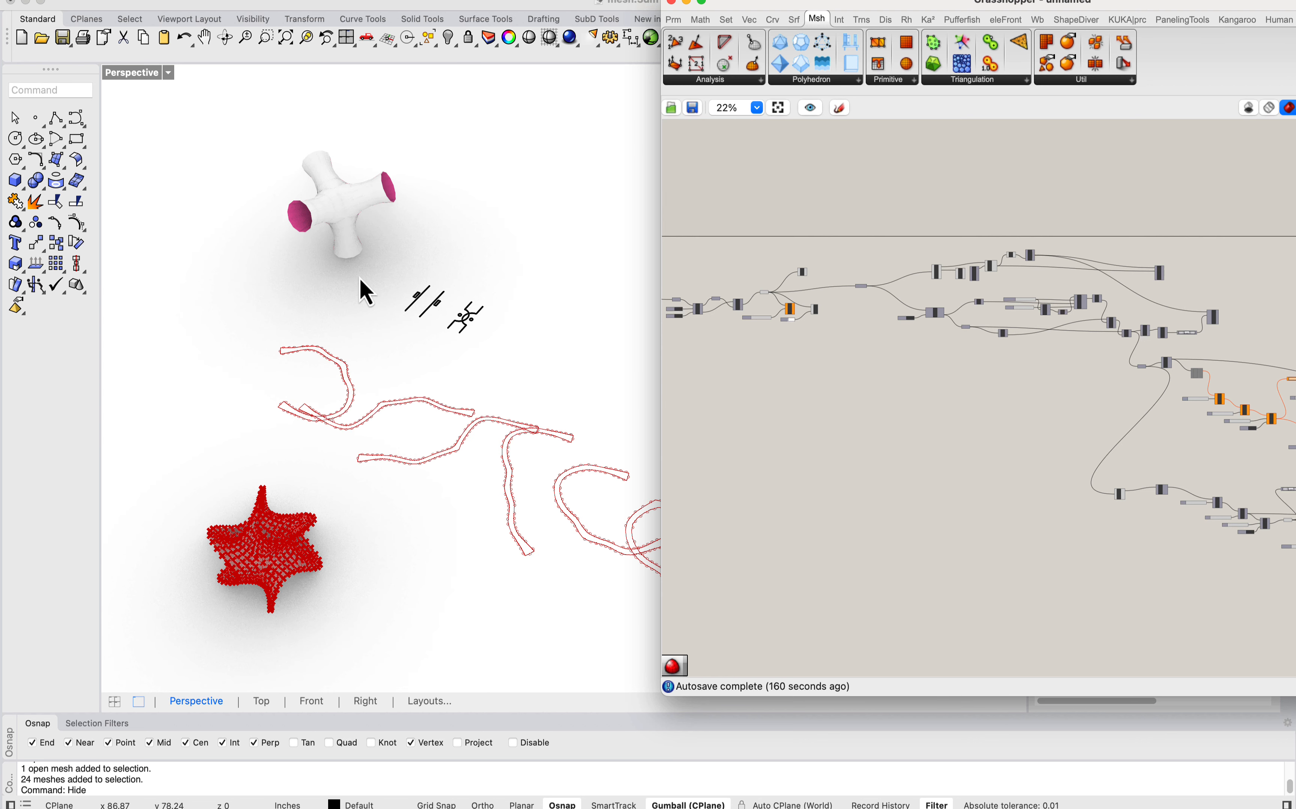